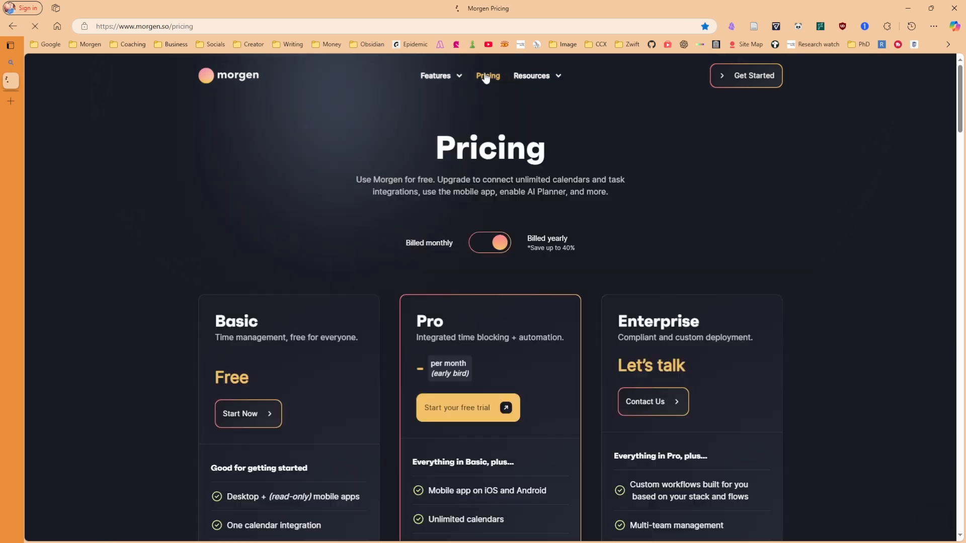
Browse the pricing plan cards and switch billing to monthly, then back to yearly
scroll(254, 190, "down", 3)
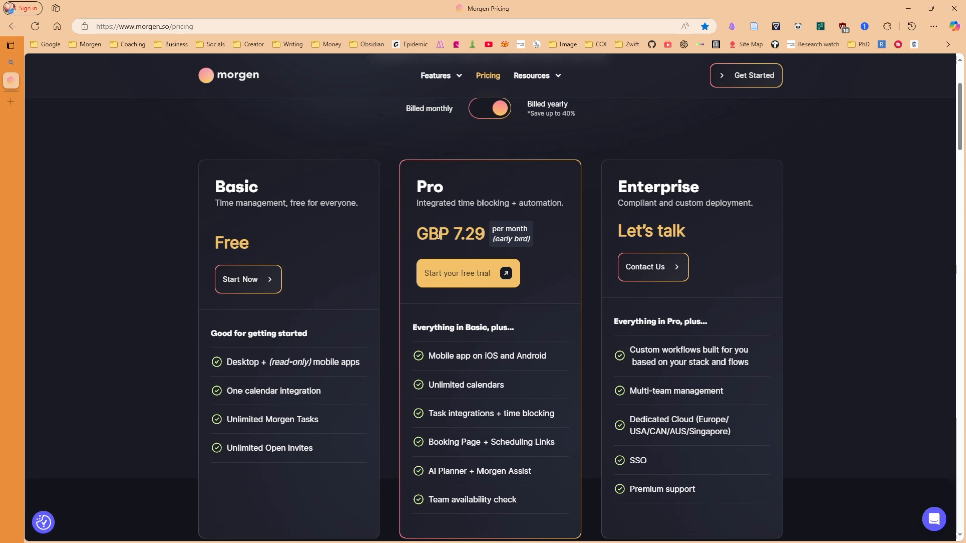
scroll(438, 235, "up", 1)
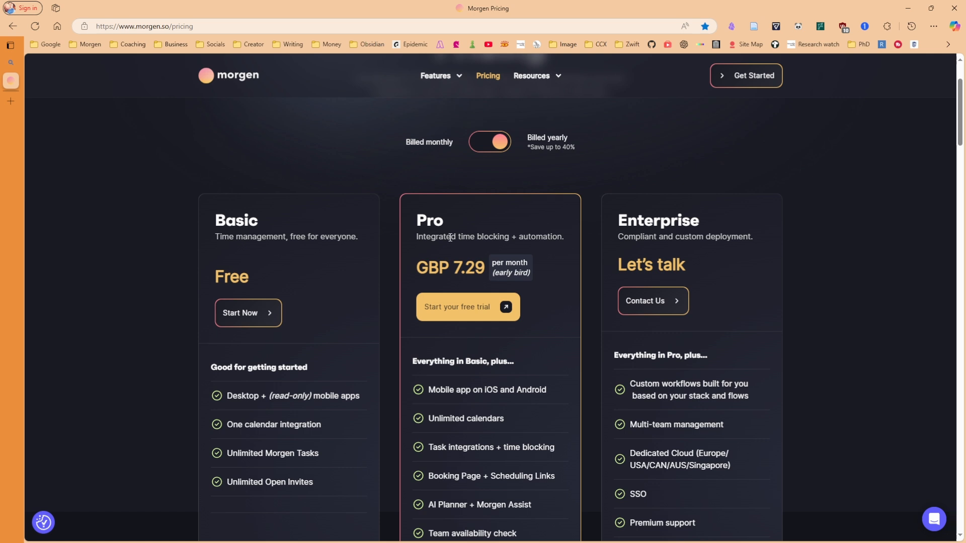
scroll(541, 243, "down", 2)
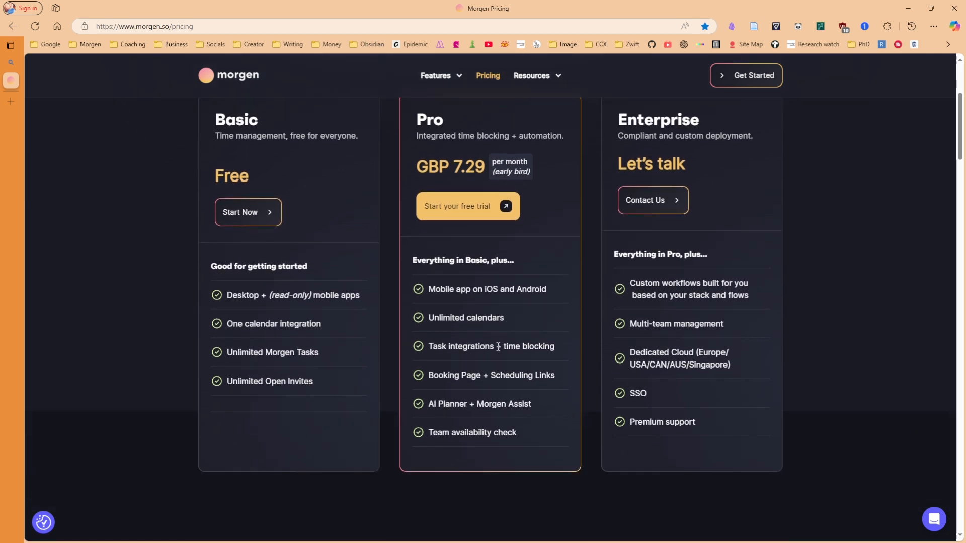
scroll(508, 327, "up", 3)
left_click(491, 179)
left_click(491, 182)
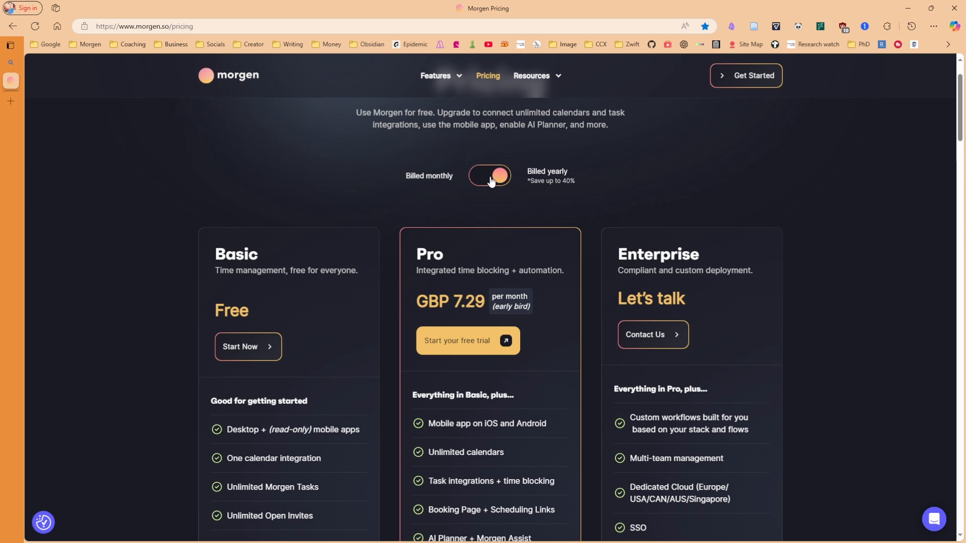
Scroll down to the 15% switching-provider and 25% academic/nonprofit discounts, then back up
scroll(535, 217, "down", 10)
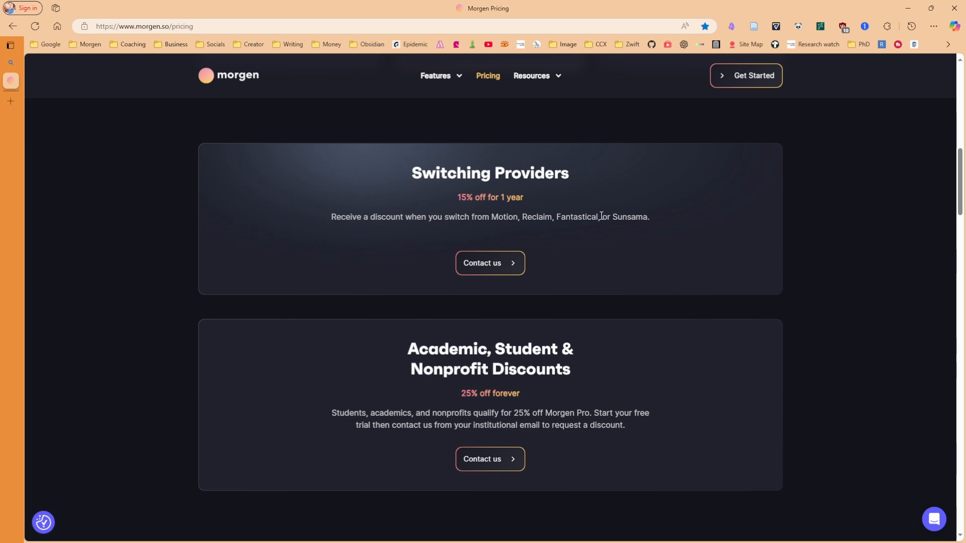
scroll(578, 248, "down", 2)
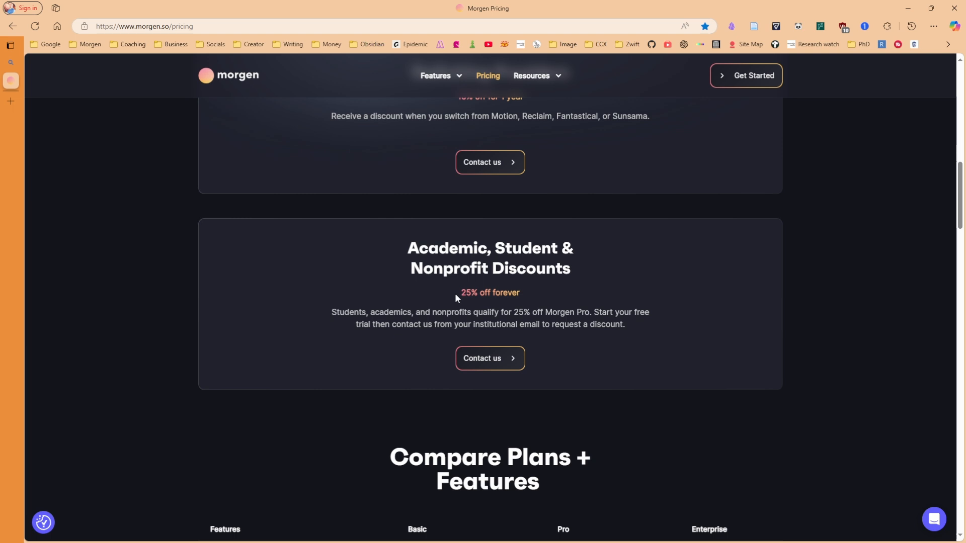
scroll(566, 293, "up", 2)
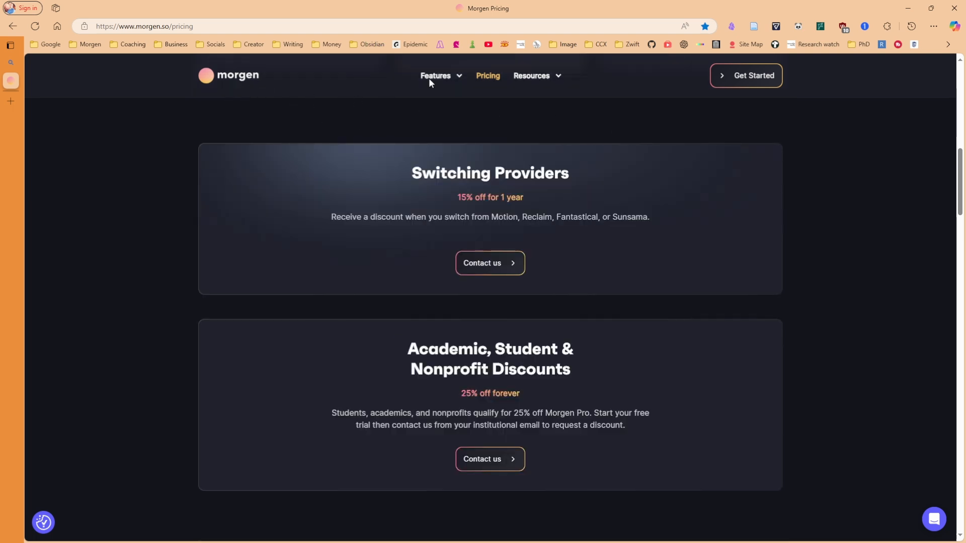
scroll(654, 171, "up", 4)
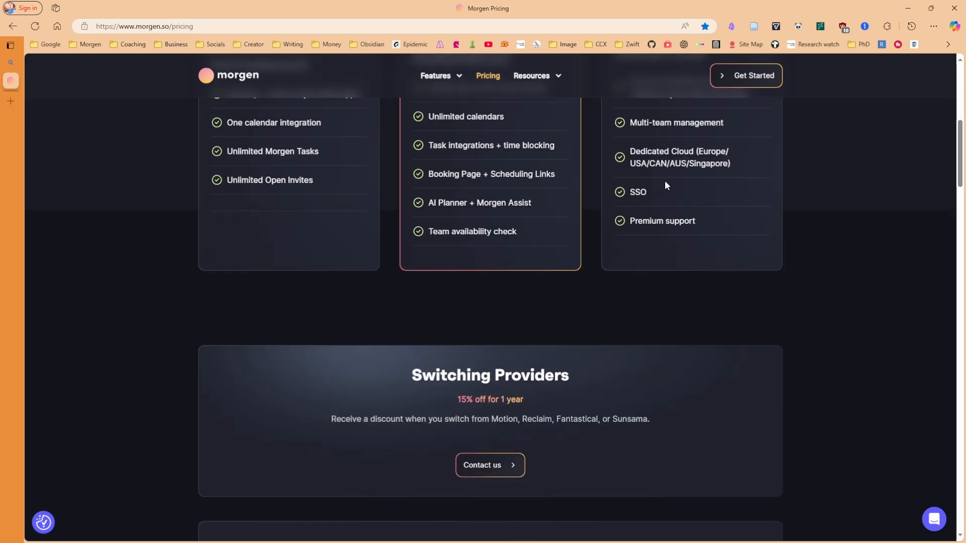
scroll(665, 182, "up", 8)
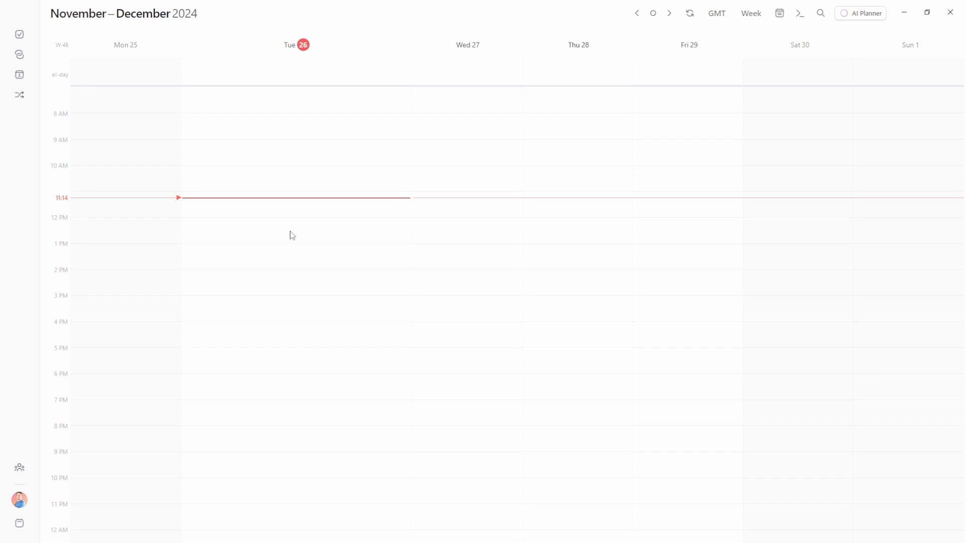
In Preferences > Calendars, add a Google account and start signing in with Google
left_click(19, 501)
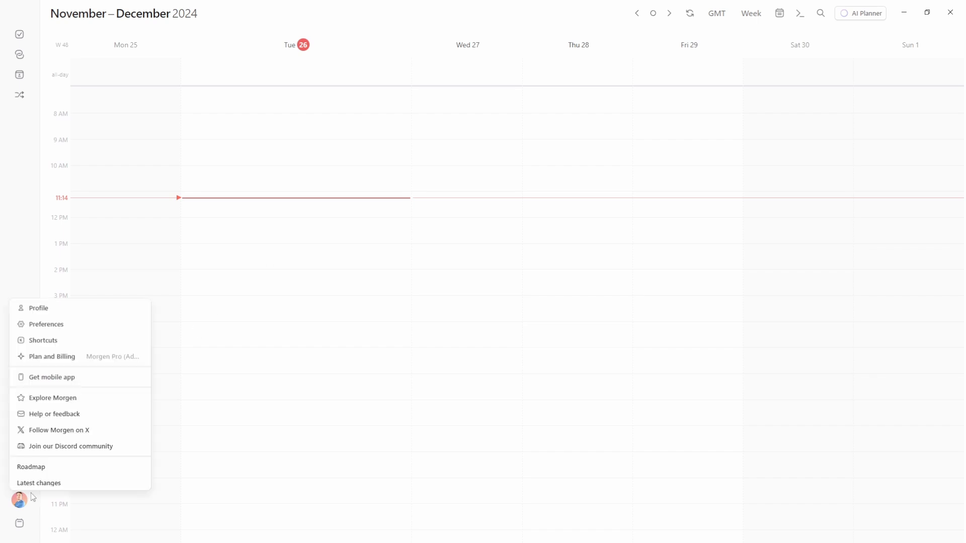
left_click(47, 325)
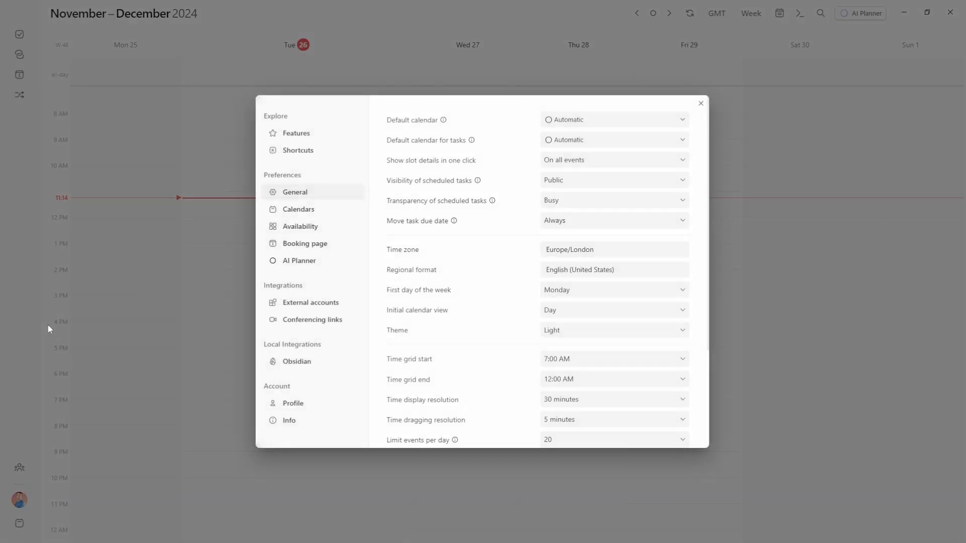
left_click(301, 214)
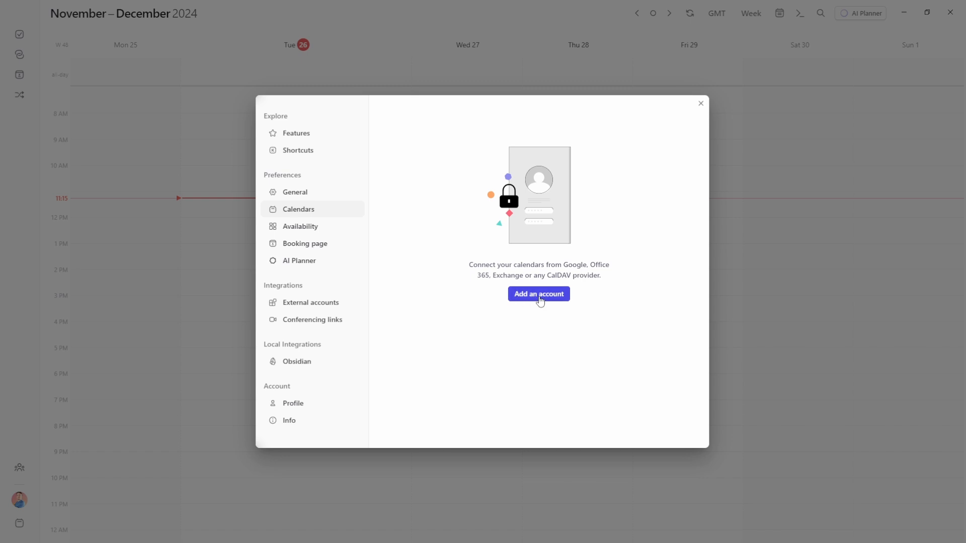
left_click(540, 301)
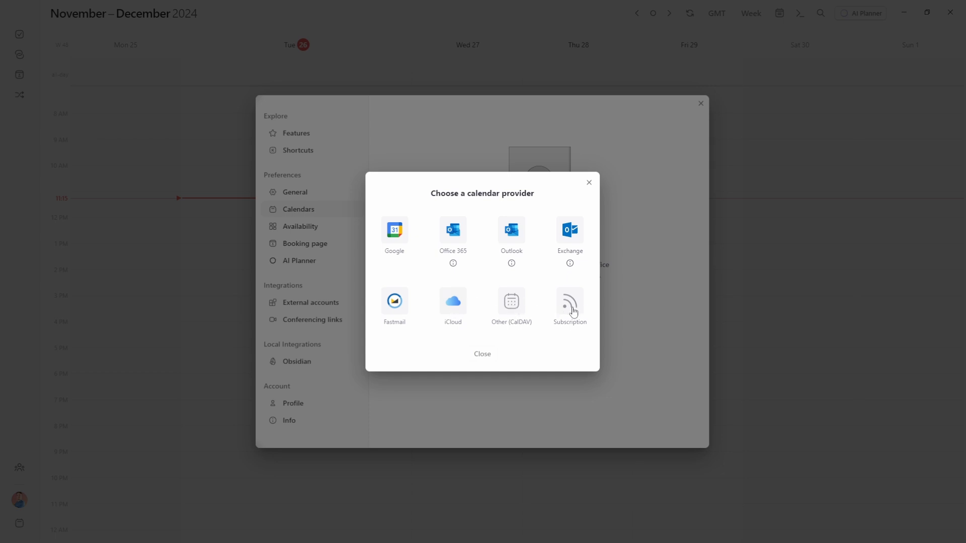
left_click(397, 238)
left_click(493, 326)
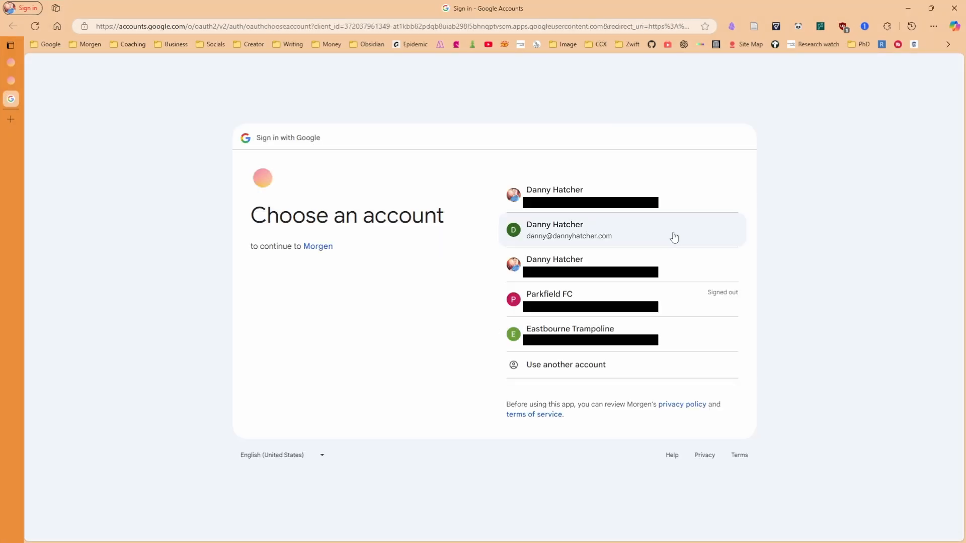
Choose the Google account, approve both Morgen consent pages, and return to Morgen
left_click(675, 237)
left_click(675, 350)
left_click(683, 378)
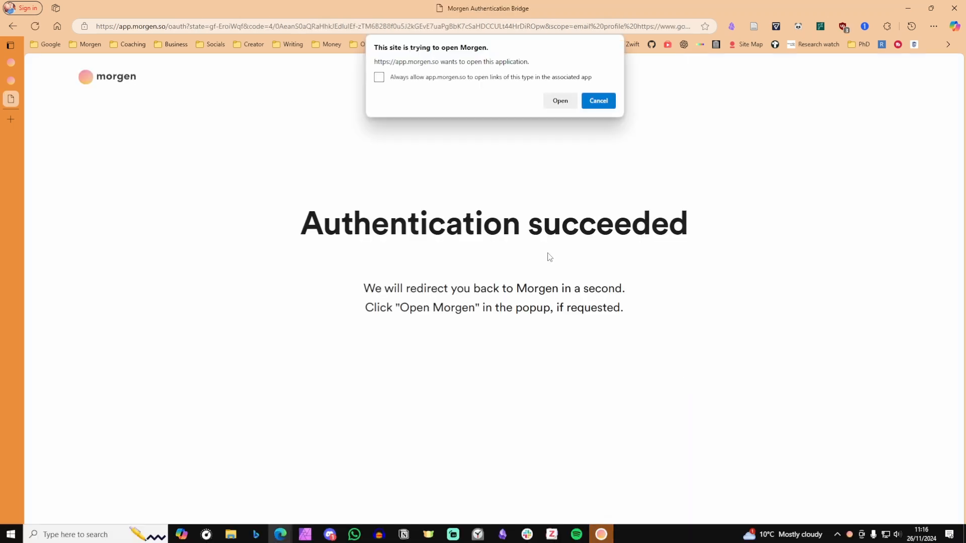
left_click(560, 101)
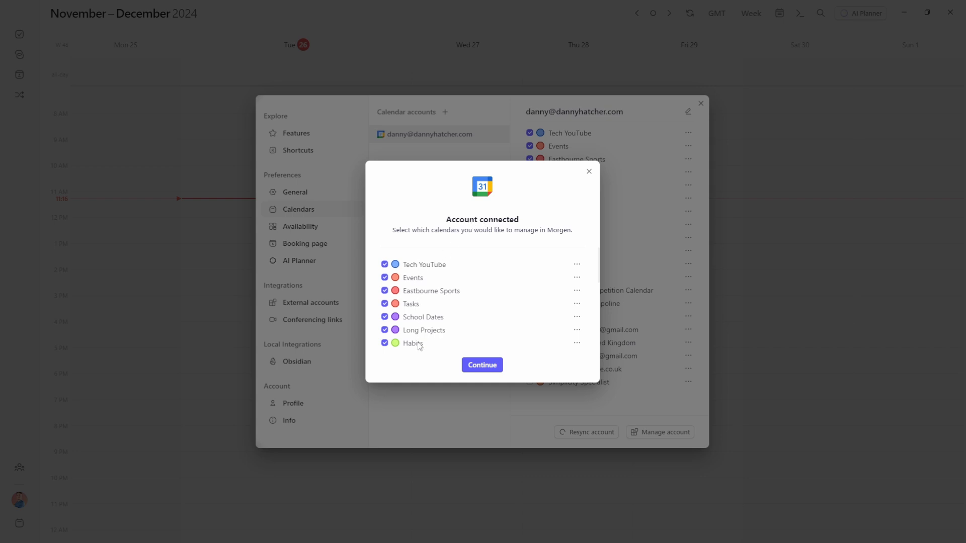
Keep all seven calendars ticked and connect the account to Morgen Cloud
left_click(484, 366)
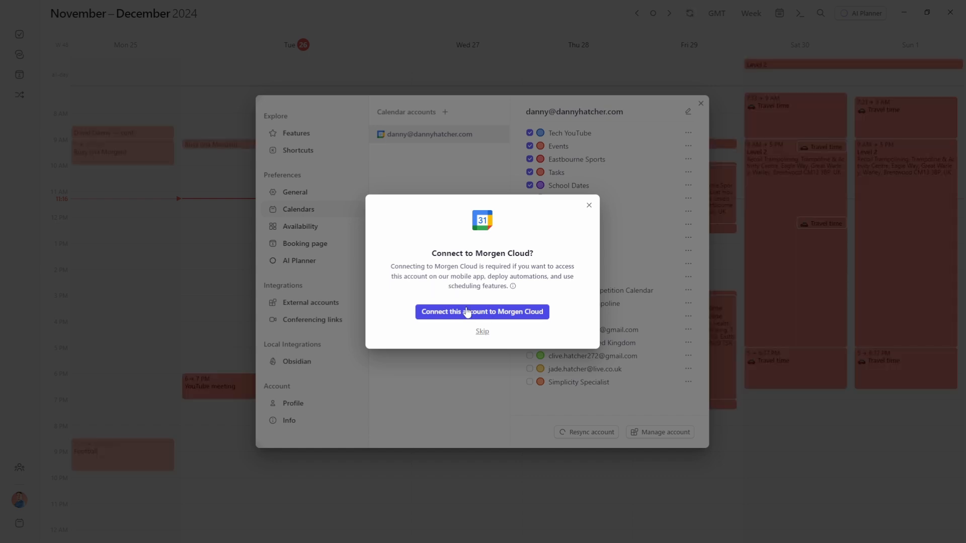
left_click(481, 312)
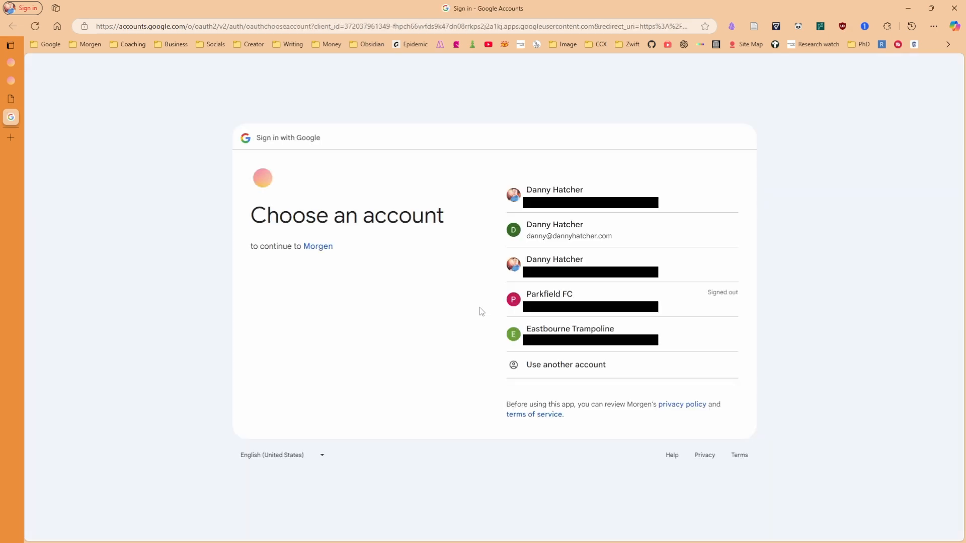
Approve the Sign in to Morgen and Morgen Cloud access pages for the Google account
left_click(708, 352)
left_click(710, 382)
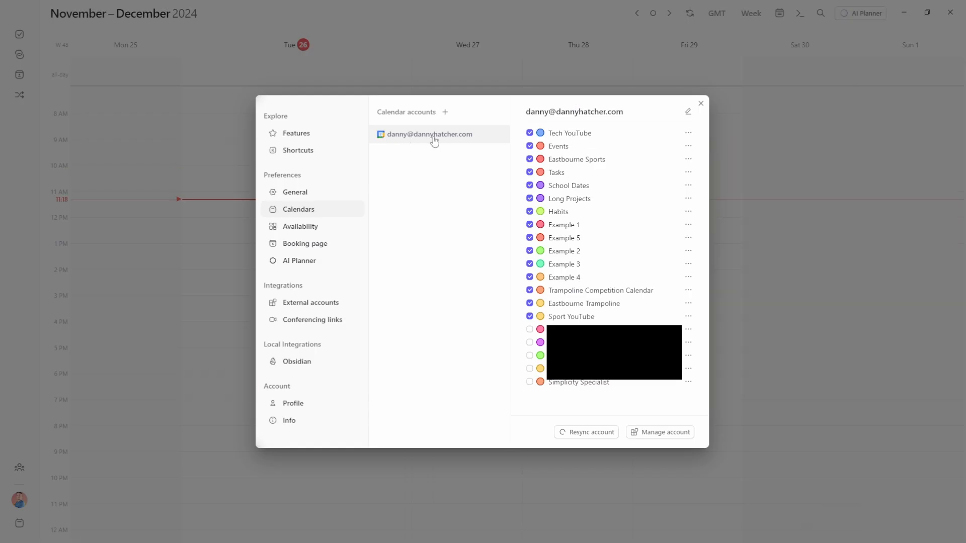
Rename the connected account to 'Personal'
left_click(688, 112)
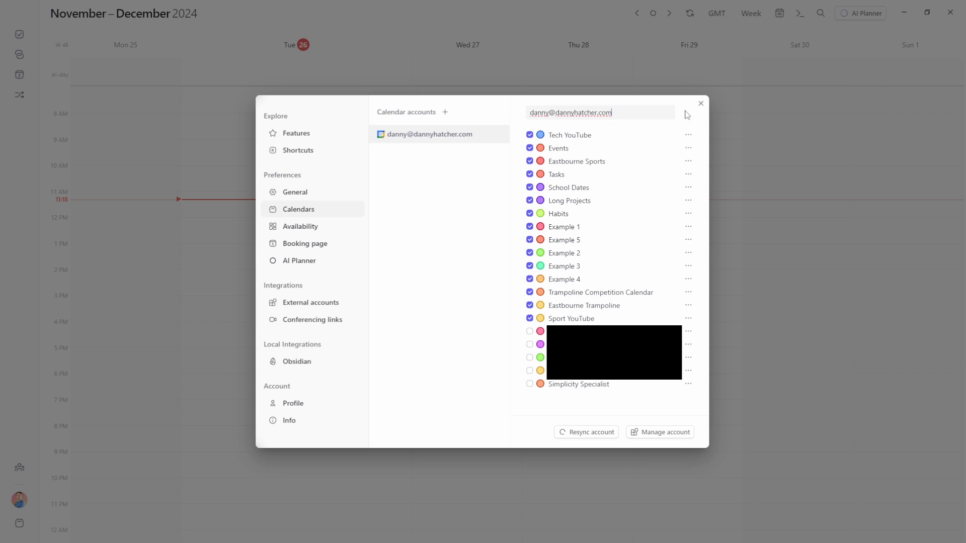
key("ctrl+a")
type("Personal")
left_click(687, 114)
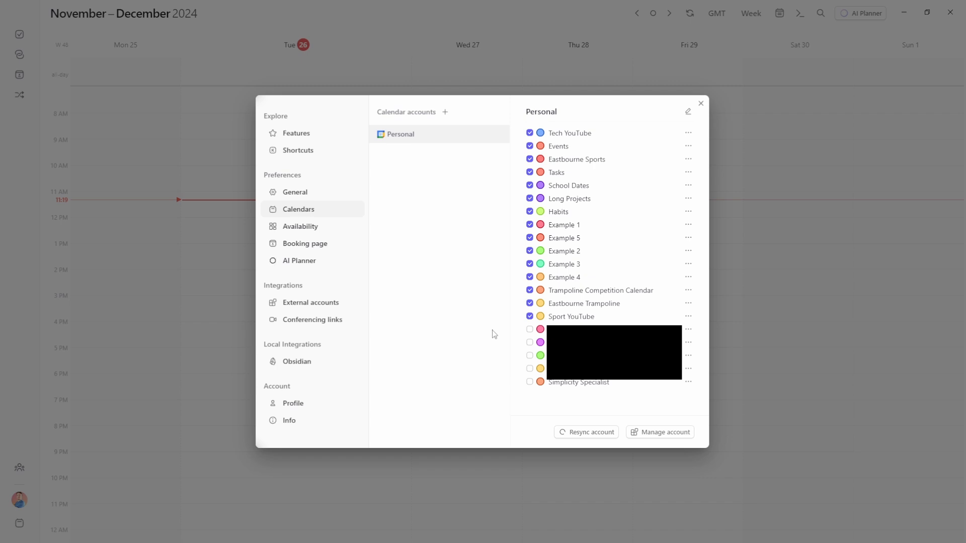
Enable the Mum, Holidays in United Kingdom, Dad, Sister and Simplicity Specialist calendars
left_click(689, 331)
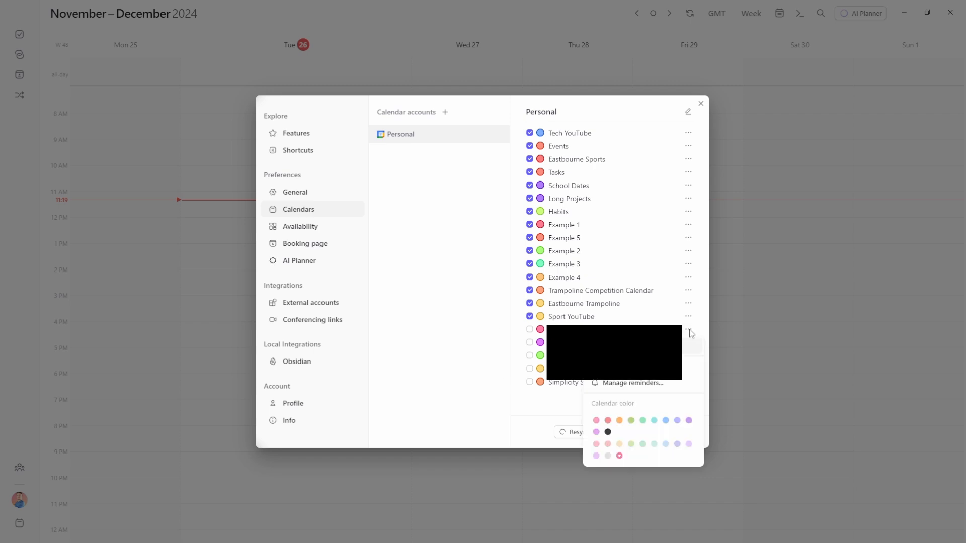
key("Escape")
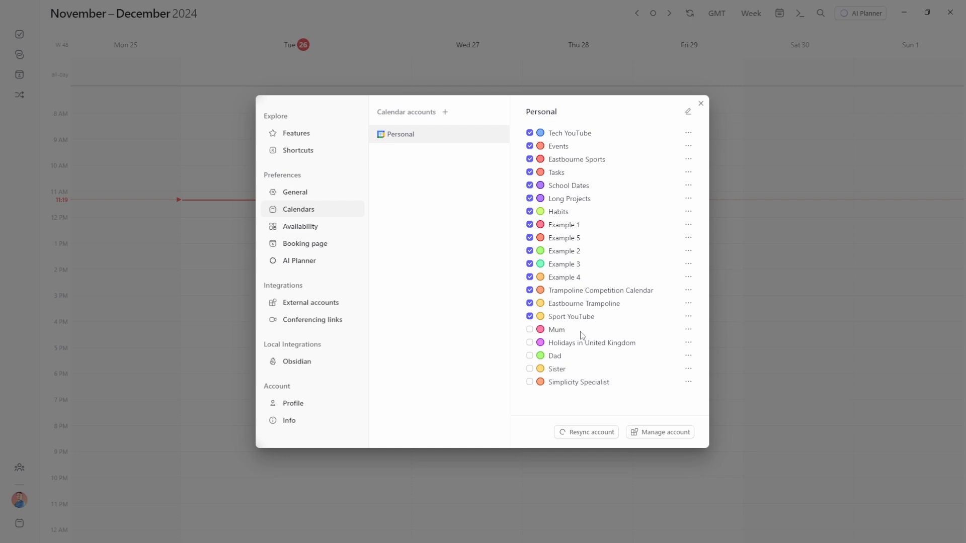
left_click(531, 331)
left_click(530, 344)
left_click(530, 356)
left_click(530, 370)
left_click(530, 383)
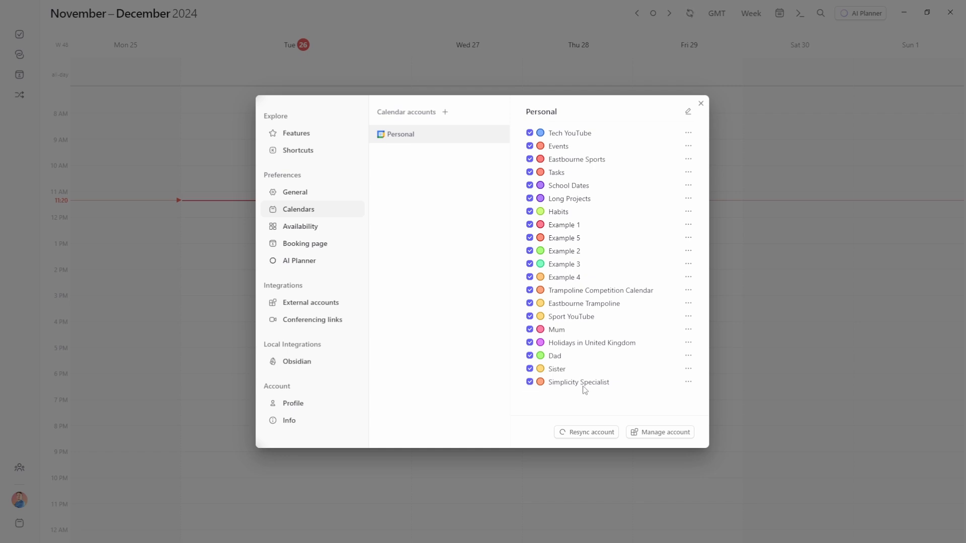
left_click(688, 134)
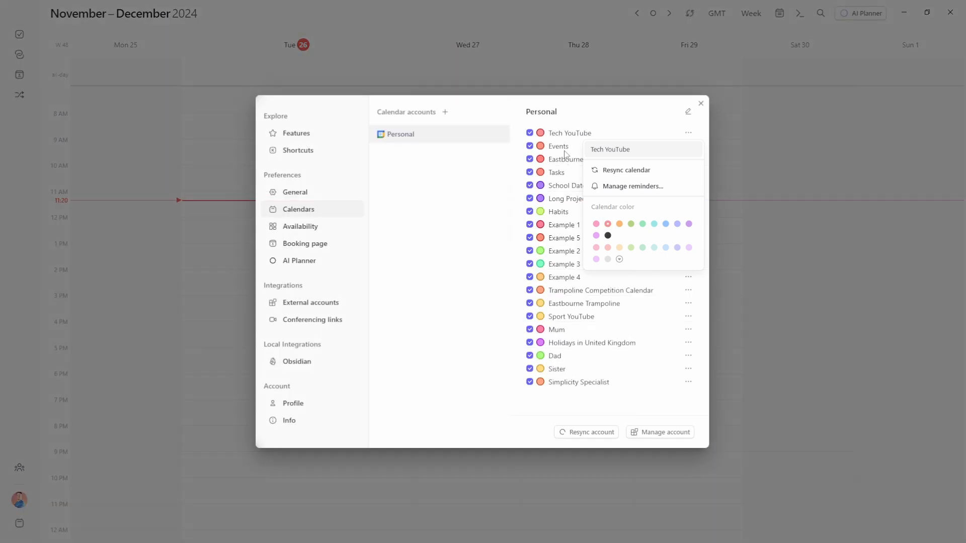
Make the Events calendar orange and the Example 5 calendar black
left_click(565, 149)
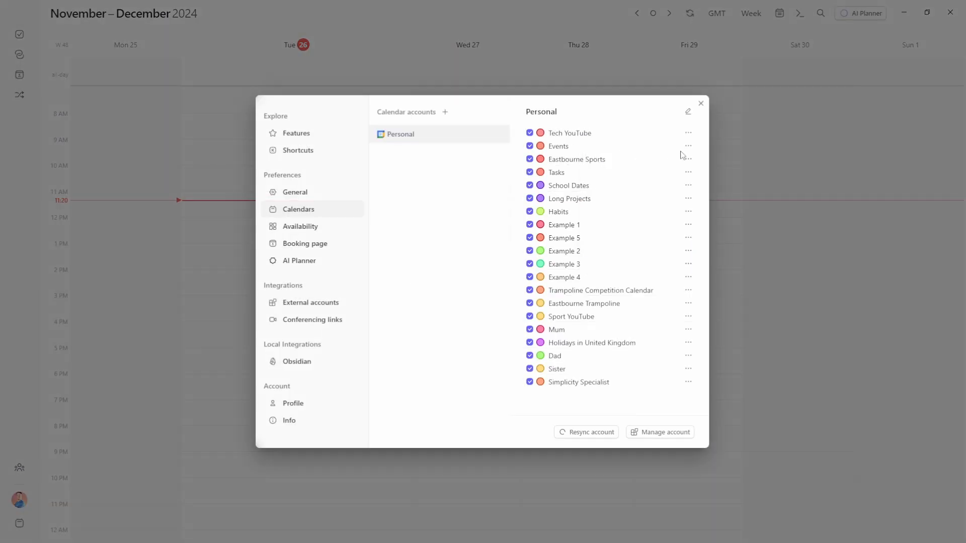
left_click(688, 147)
left_click(621, 243)
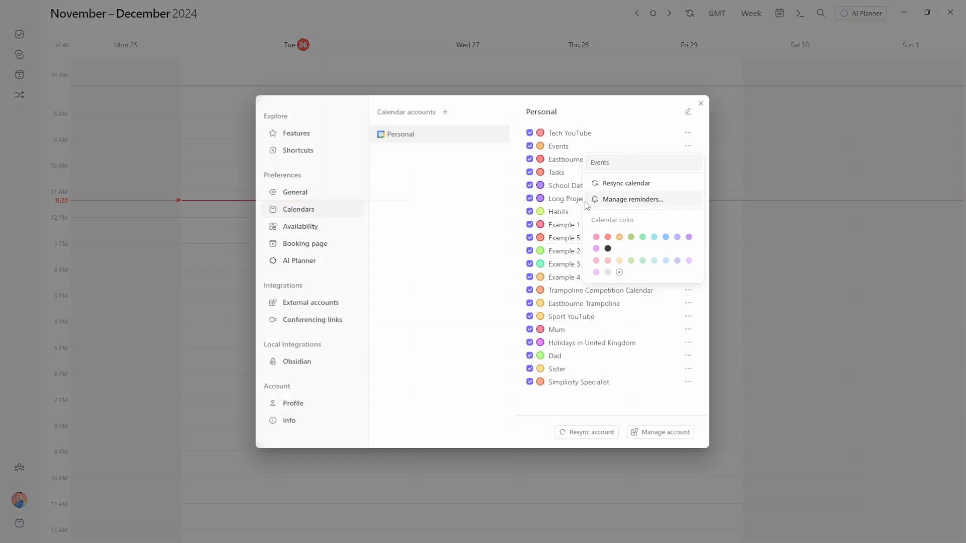
left_click(561, 167)
left_click(688, 237)
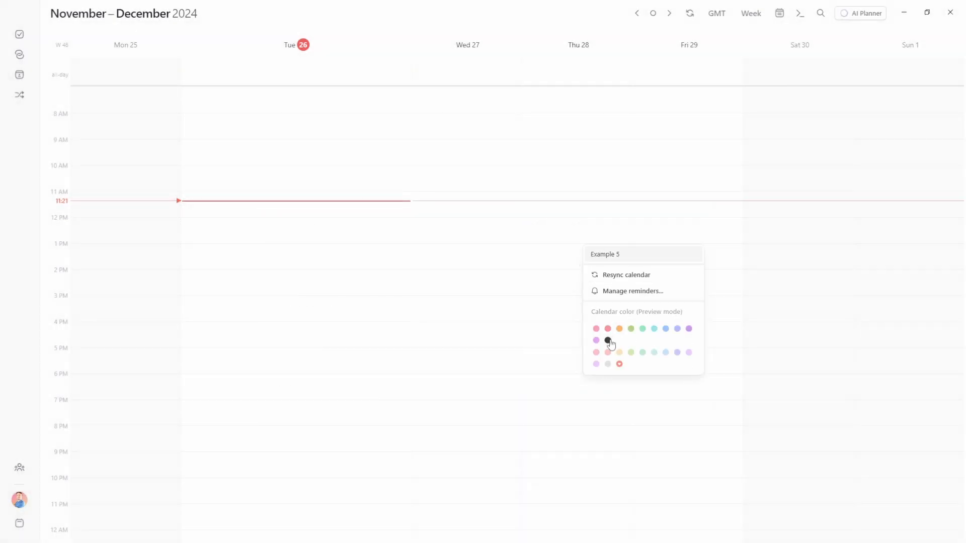
left_click(607, 340)
left_click(606, 237)
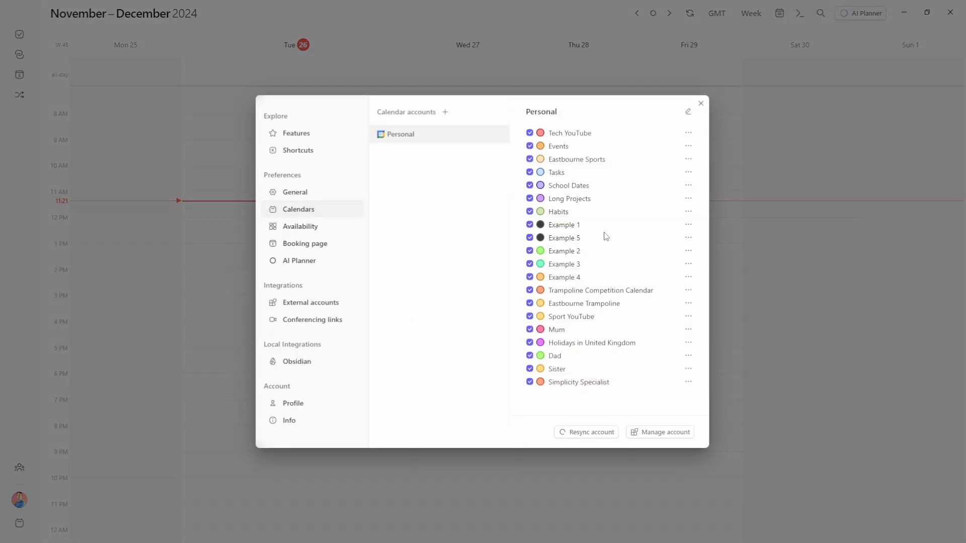
Give Sport YouTube a custom teal colour (#2CC19F) and close the settings
left_click(688, 316)
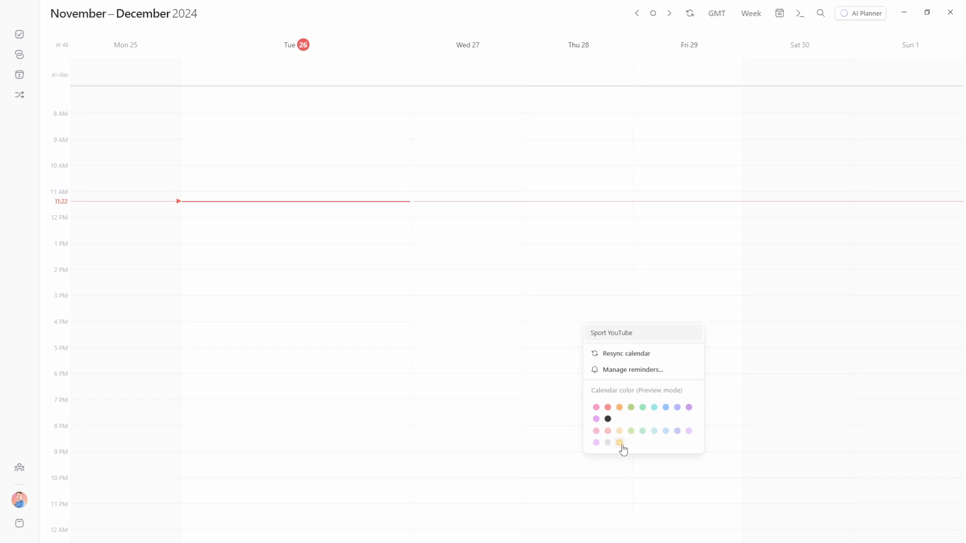
left_click(619, 443)
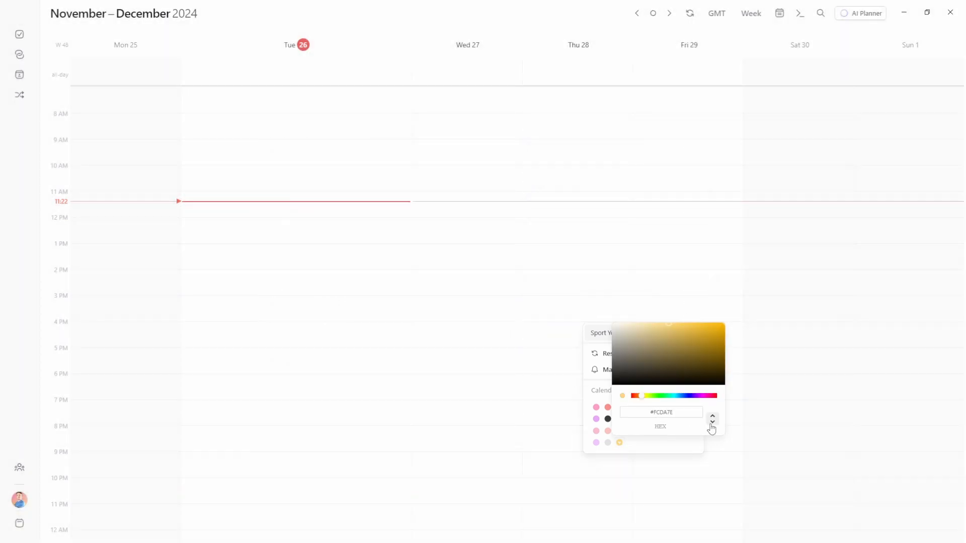
left_click(712, 422)
left_click(712, 423)
left_click(712, 423)
left_click(647, 363)
mouse_move(693, 340)
left_mouse_down()
mouse_move(689, 356)
mouse_move(709, 340)
left_mouse_up()
mouse_move(670, 397)
left_mouse_down()
mouse_move(696, 397)
mouse_move(671, 396)
left_mouse_up()
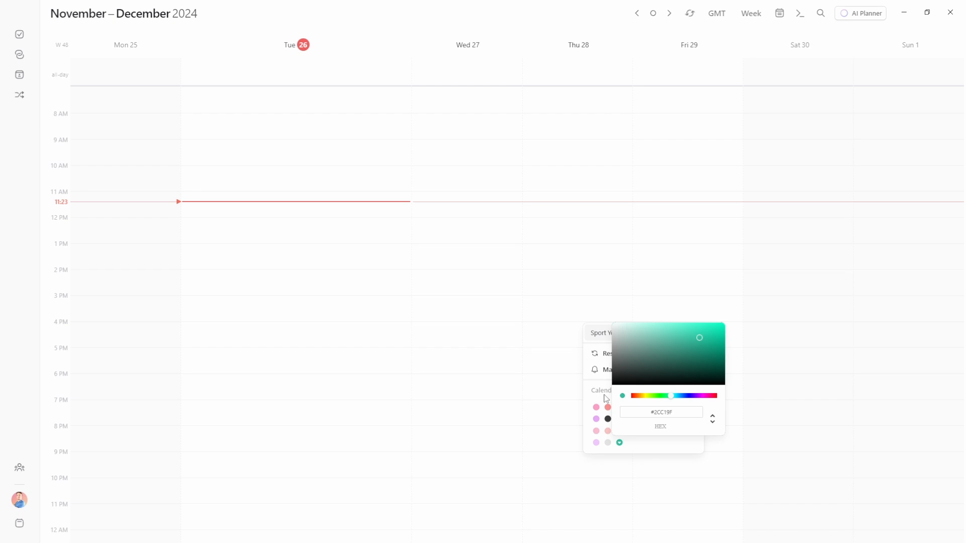
left_click(605, 395)
key("Escape")
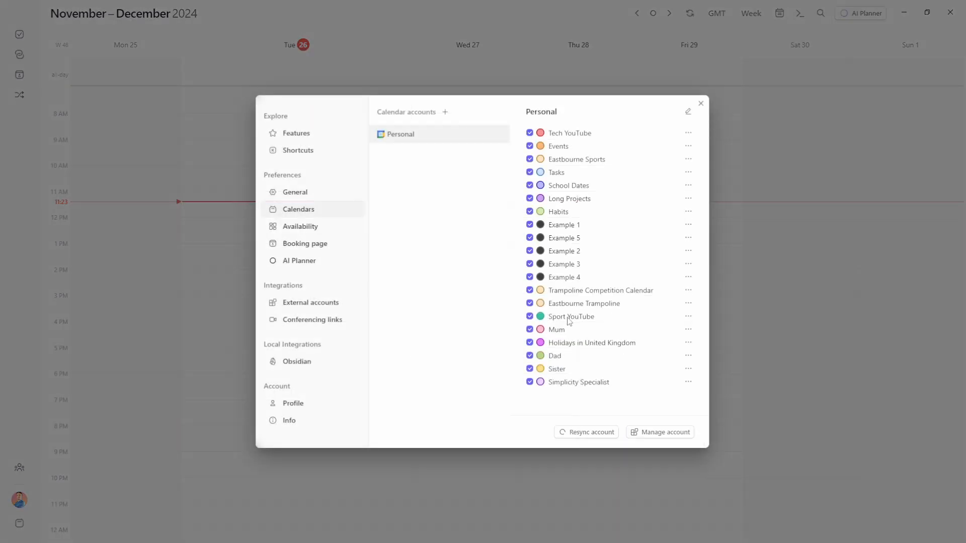
key("Escape")
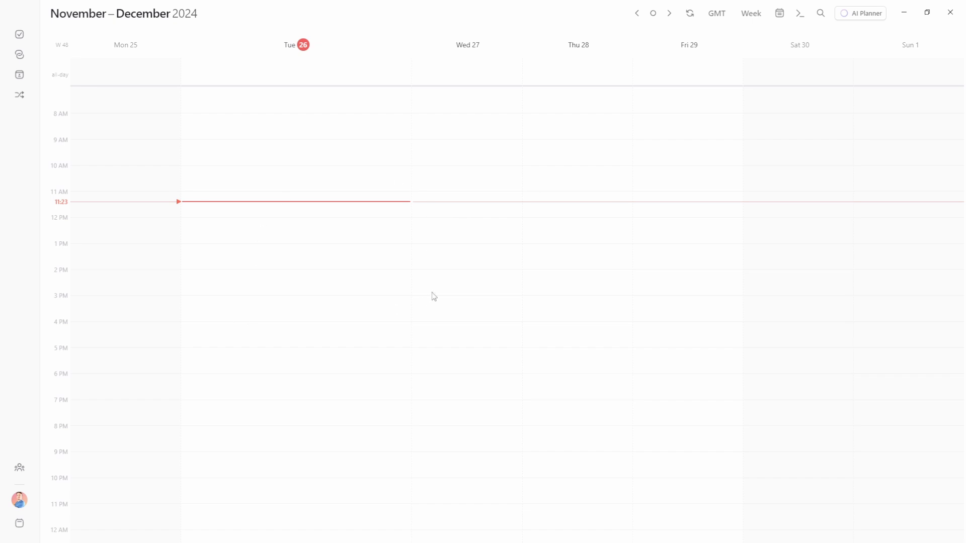
Show Example 1 through 5 in the calendar list, then hide Examples 2–5 again
left_click(780, 15)
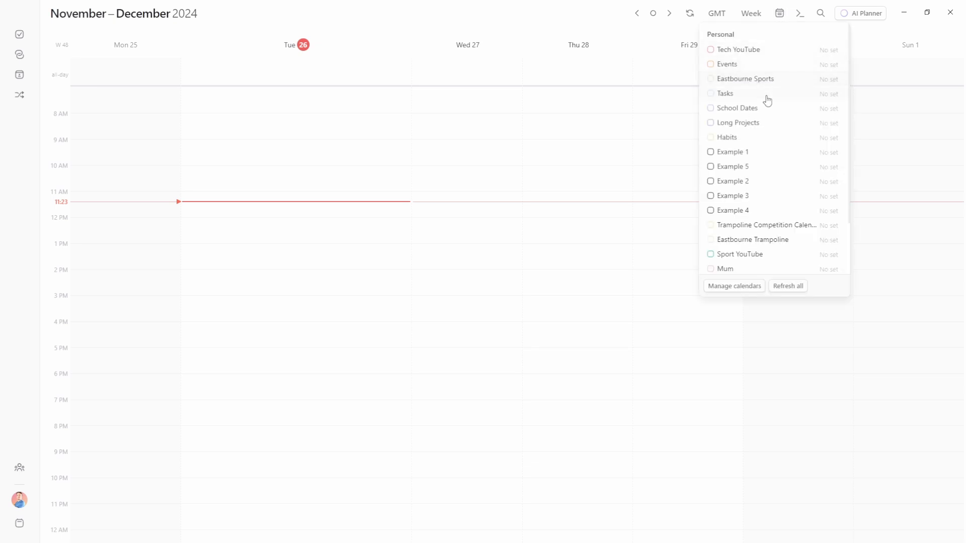
scroll(754, 195, "down", 2)
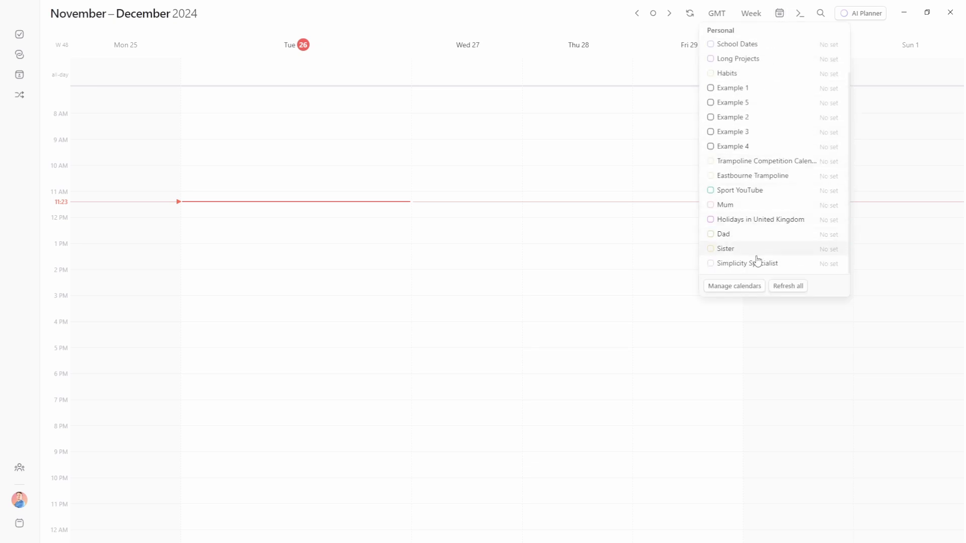
scroll(759, 266, "up", 2)
left_click(711, 152)
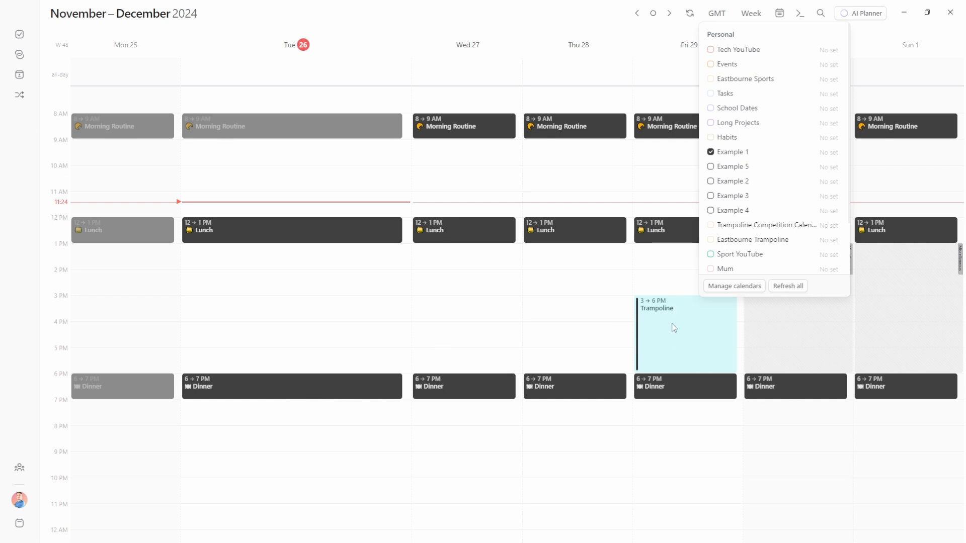
left_click(710, 167)
left_click(710, 181)
left_click(710, 196)
left_click(711, 212)
left_click(710, 210)
left_click(710, 197)
left_click(710, 181)
left_click(710, 167)
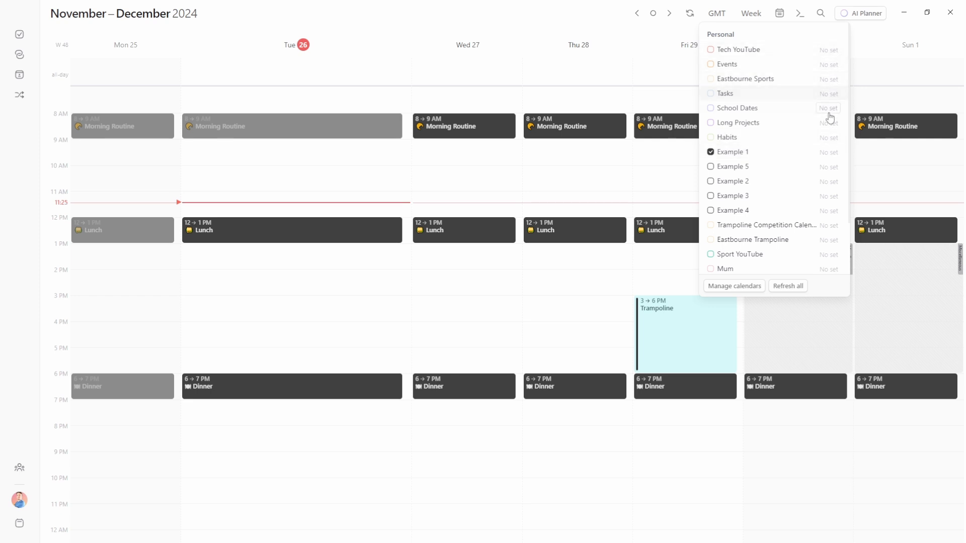
Assign the Example 1 calendar to set 9
left_click(827, 152)
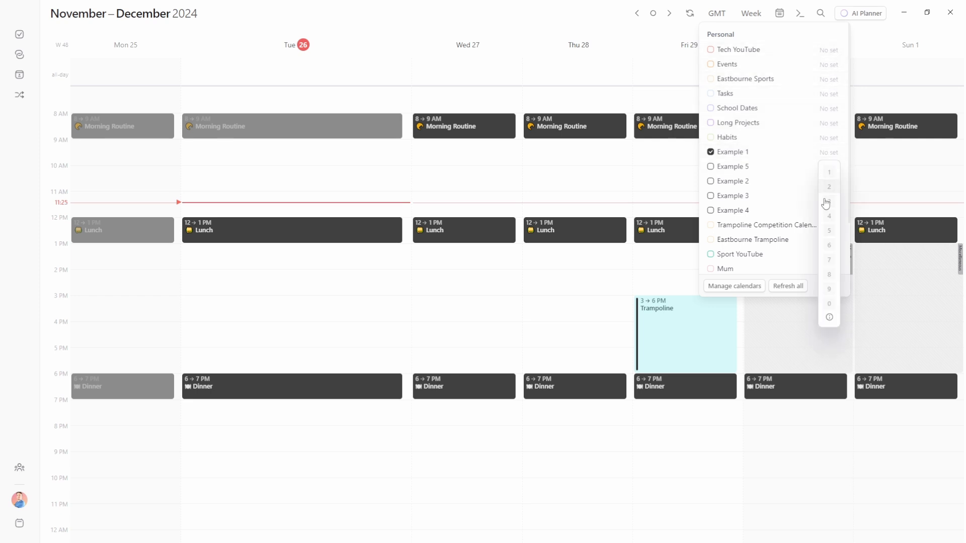
left_click(829, 289)
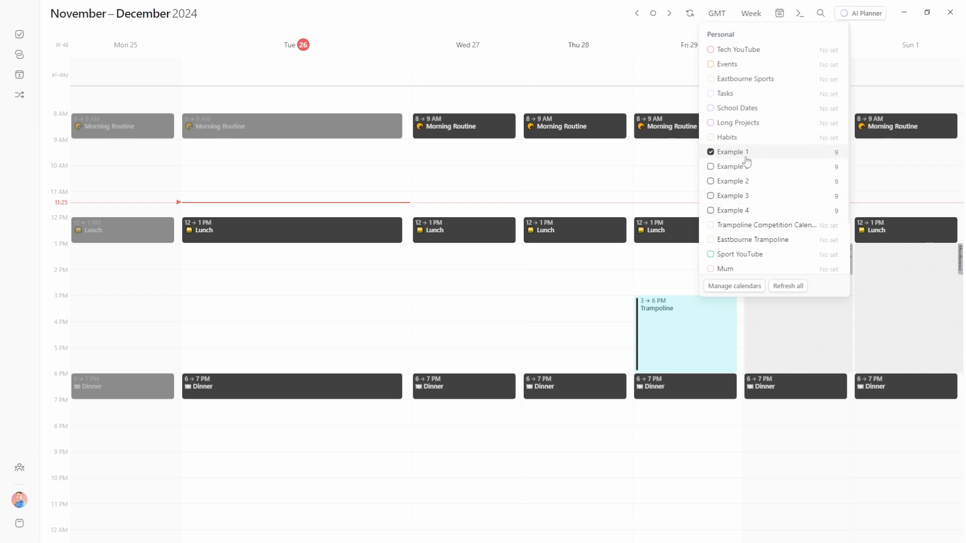
left_click(649, 185)
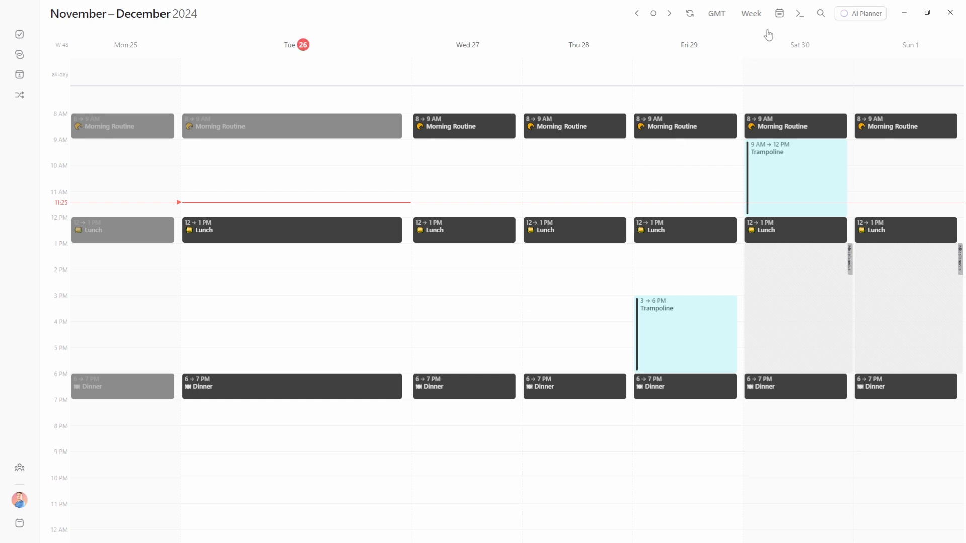
left_click(779, 14)
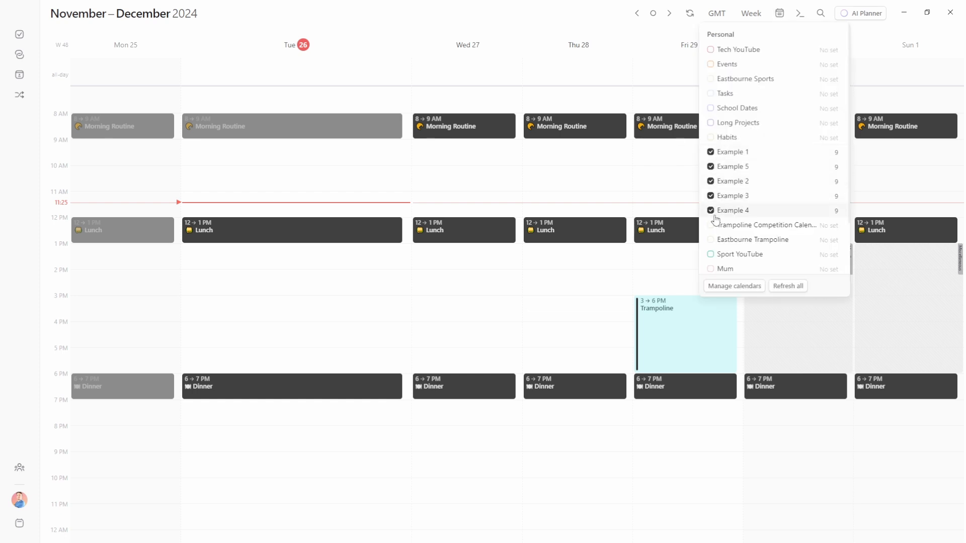
Create a 1–3 PM 'New event' on Tue 26 on the Example 2 calendar
left_click(675, 184)
left_click_drag(292, 249, 291, 299)
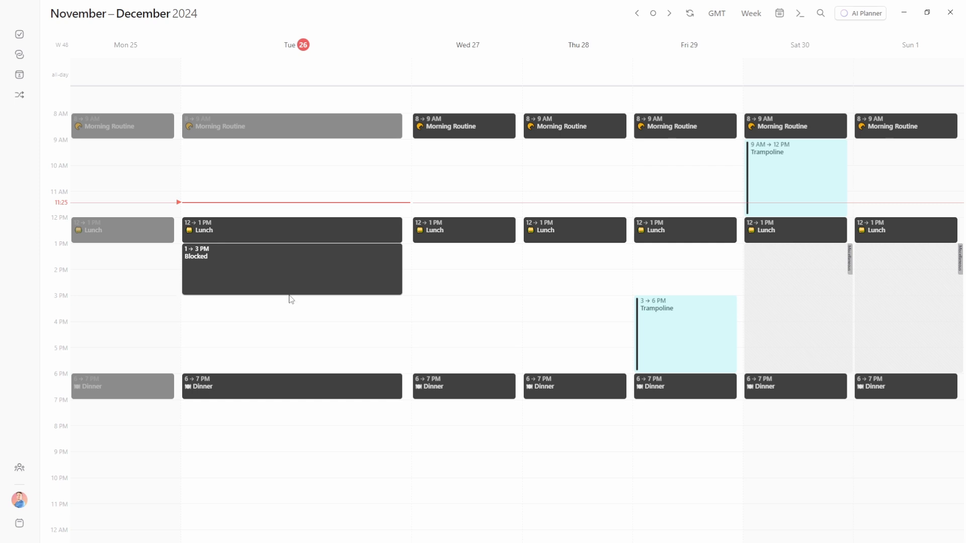
left_click_drag(289, 295, 289, 294)
type("New event")
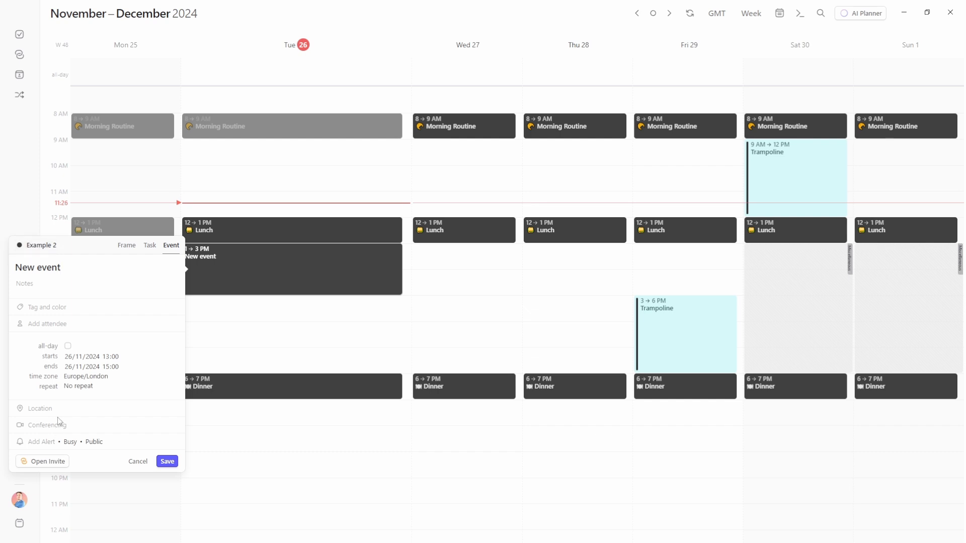
left_click(41, 245)
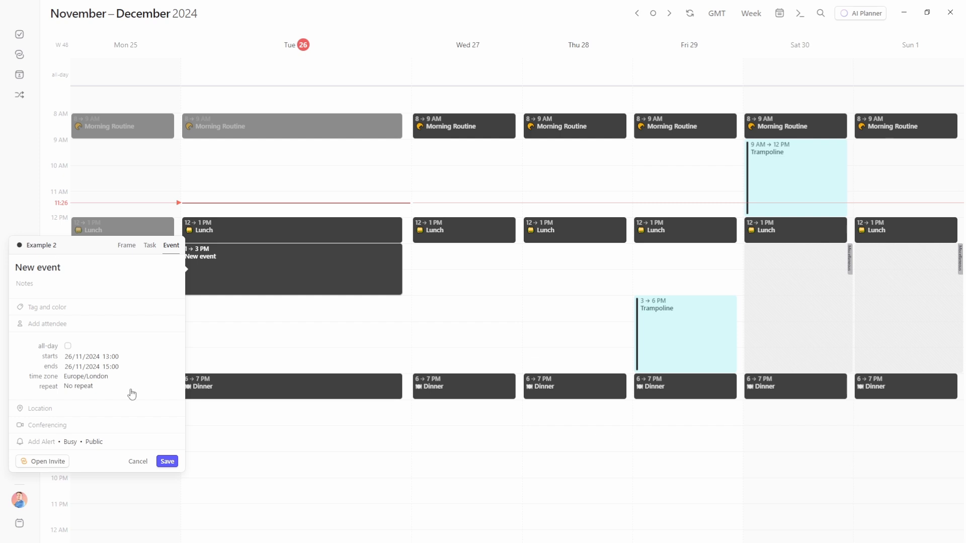
Save the New event and hide the Example 2 and Example 4 calendars
left_click(162, 462)
left_click(779, 13)
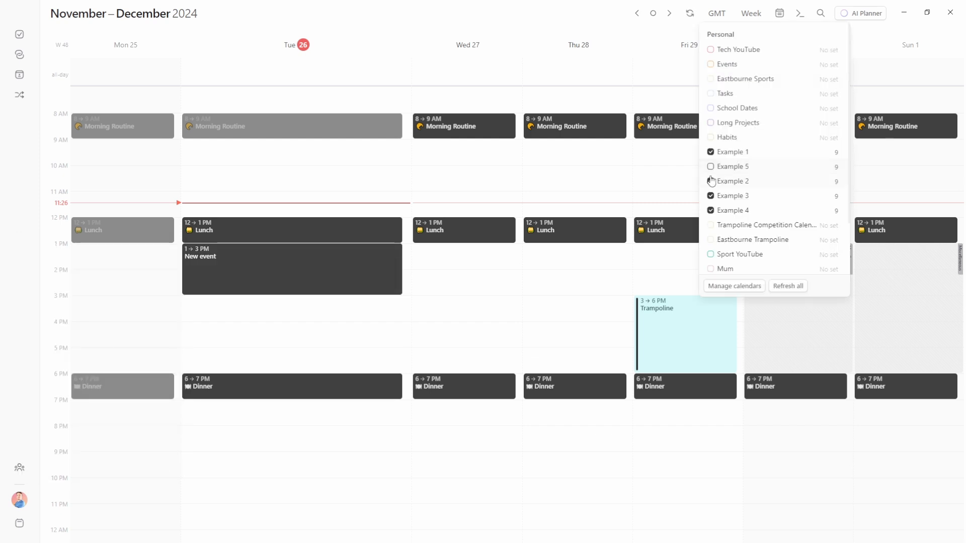
left_click(710, 181)
left_click(711, 211)
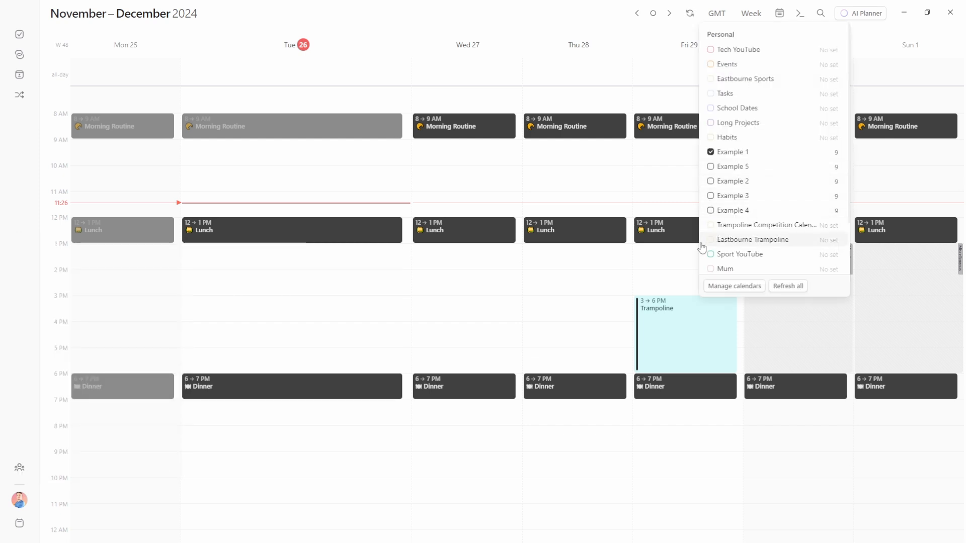
left_click(647, 190)
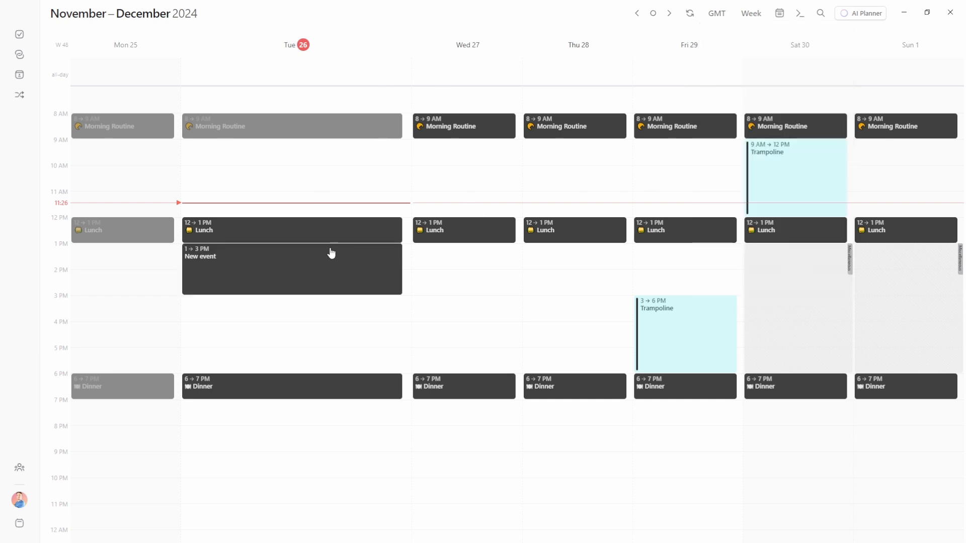
Show events from all calendars on the week, then return to only the Example calendars
left_click(779, 13)
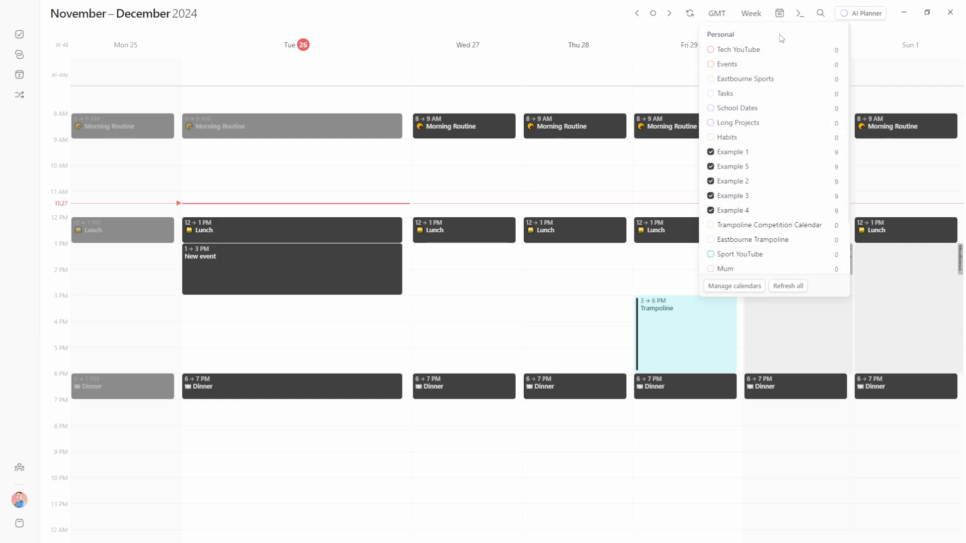
left_click(618, 37)
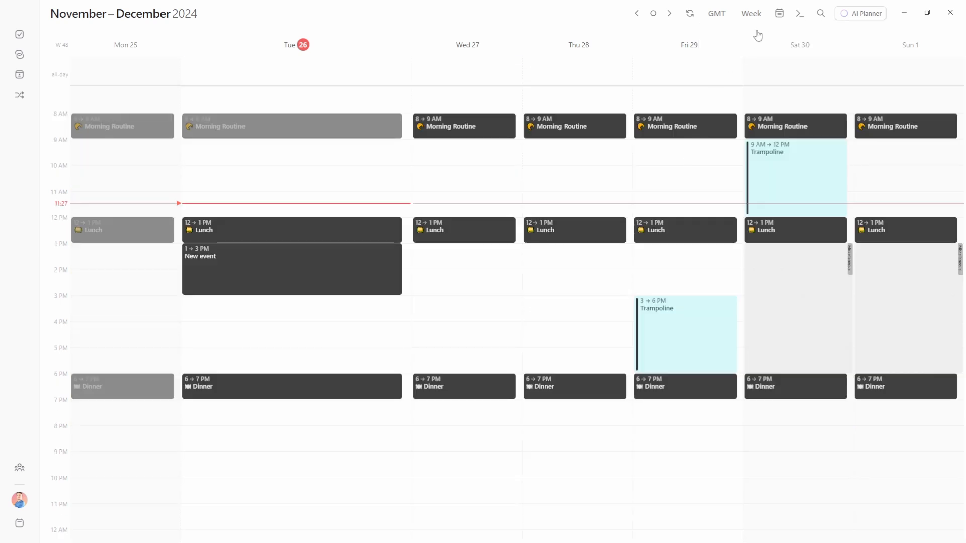
left_click(779, 13)
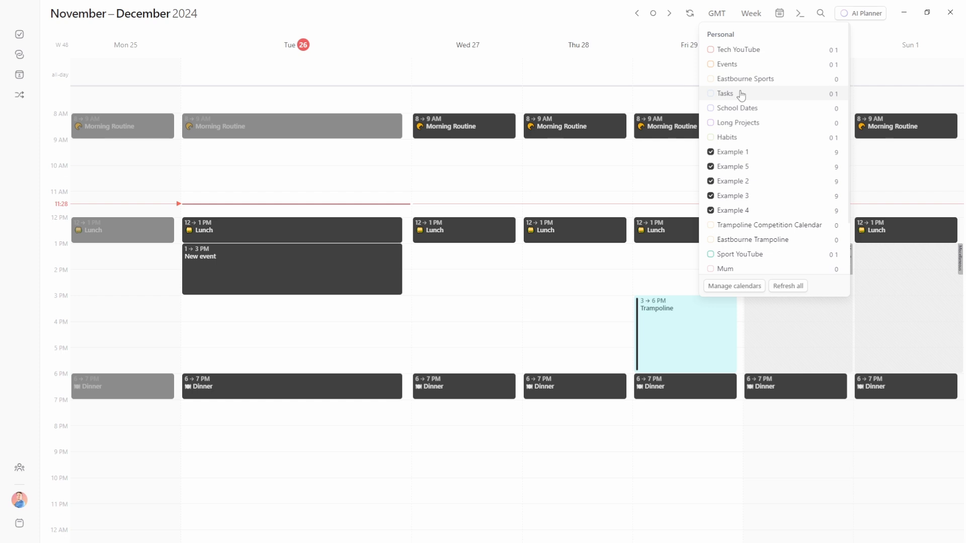
Give Tech YouTube, Long Projects and Sport YouTube set numbers 0–3 and browse the calendar list
scroll(746, 139, "down", 2)
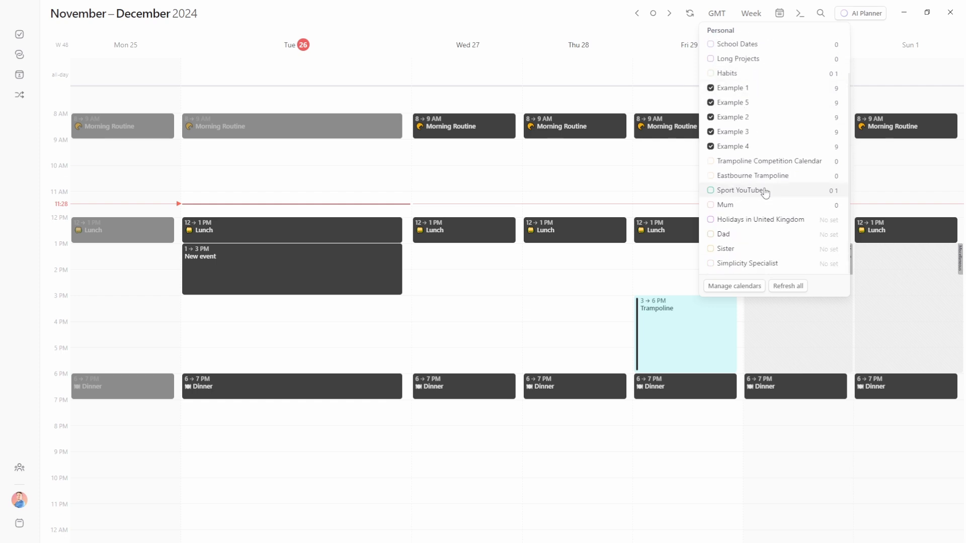
left_click(547, 15)
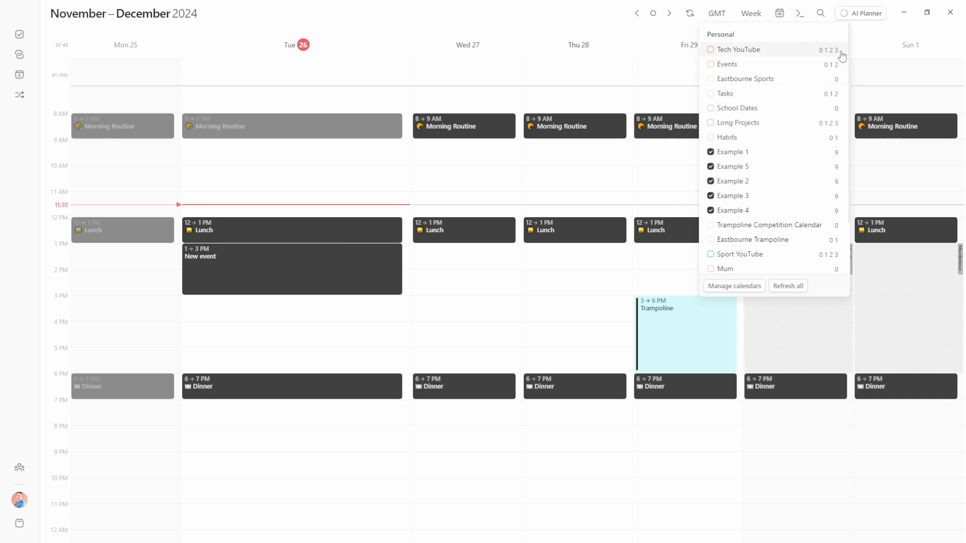
left_click(582, 16)
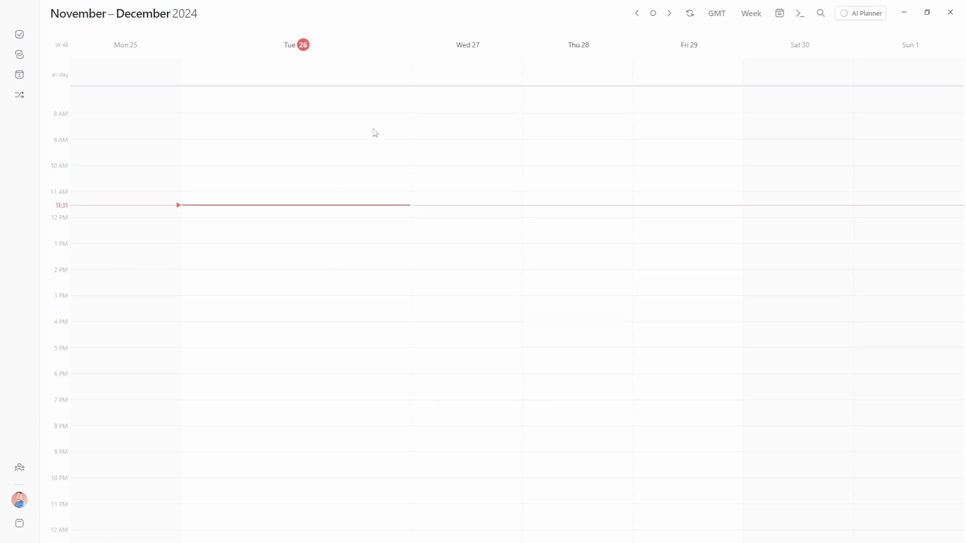
left_click(779, 13)
scroll(795, 127, "down", 3)
scroll(795, 127, "up", 3)
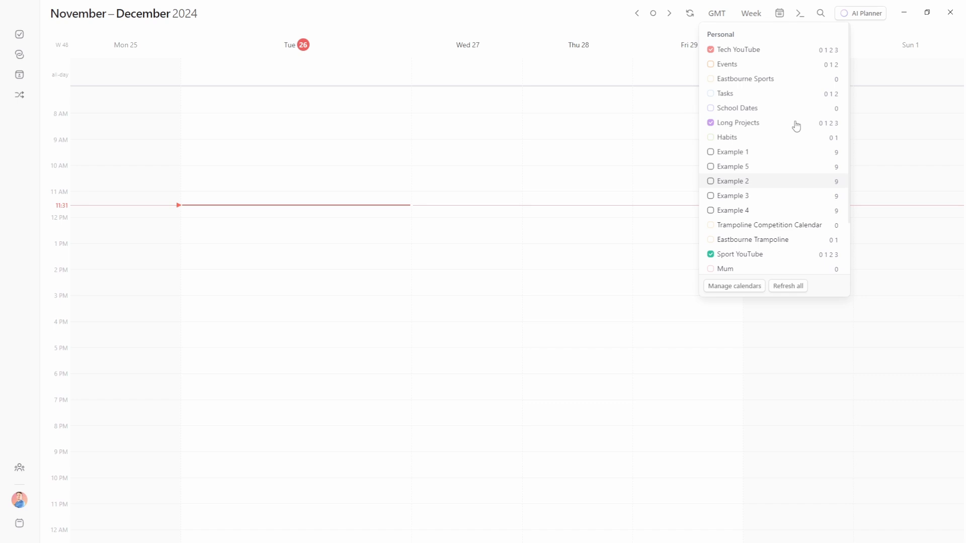
Add an Office 365 calendar account by signing in with Microsoft and returning to Morgen
left_click(734, 287)
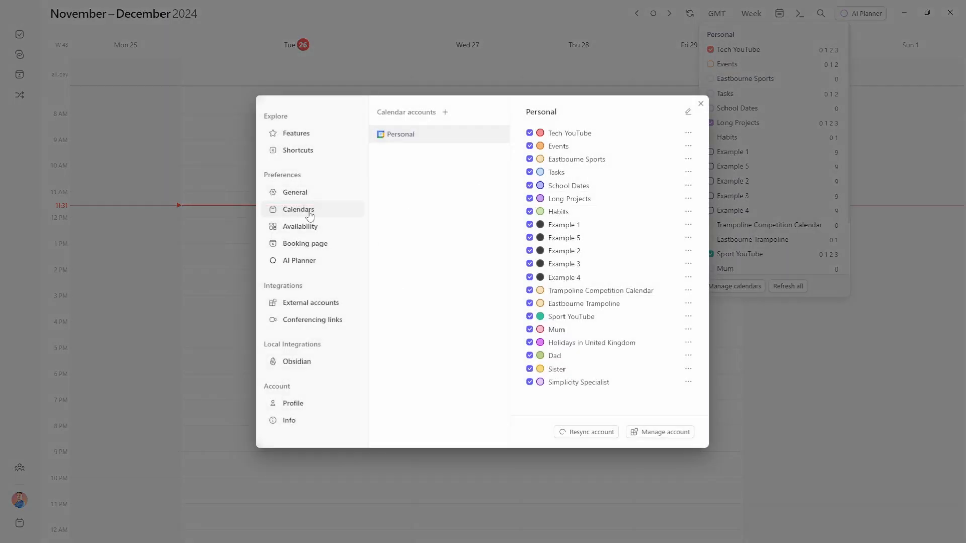
left_click(445, 112)
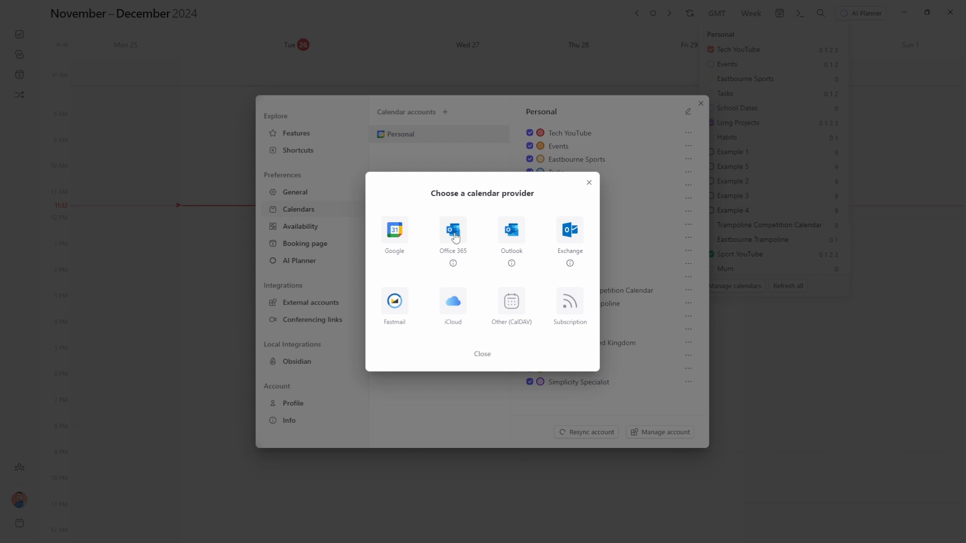
left_click(455, 236)
left_click(480, 330)
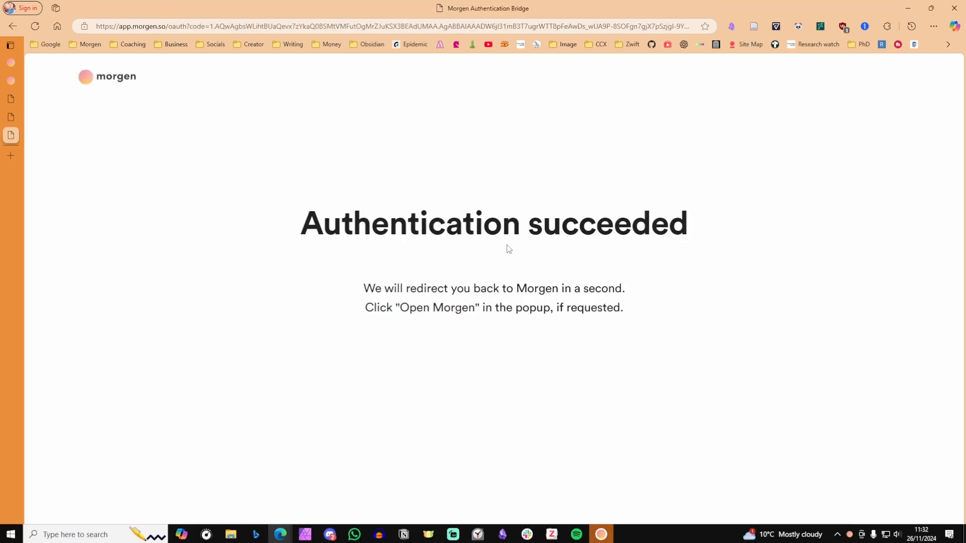
left_click(565, 103)
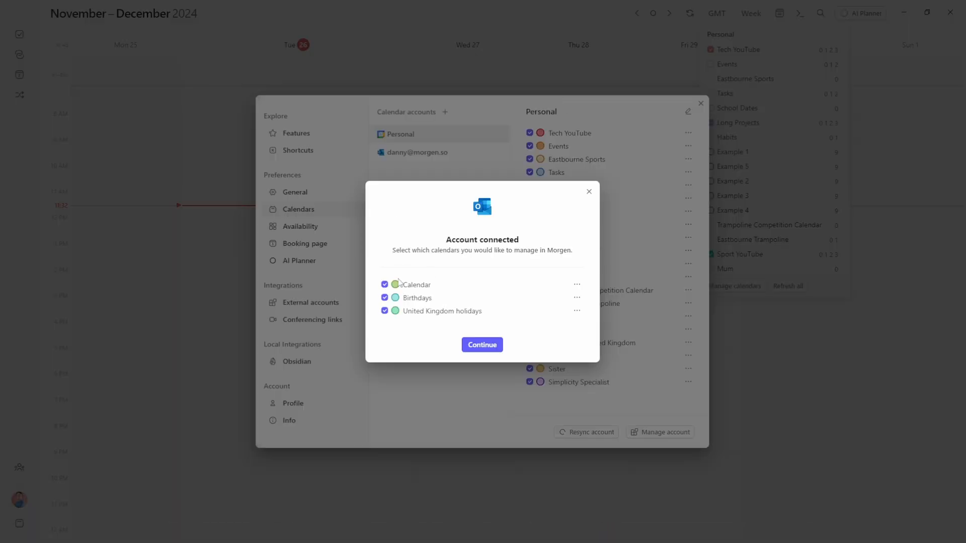
Colour the Outlook Calendar orange and connect the account to Morgen Cloud
left_click(577, 285)
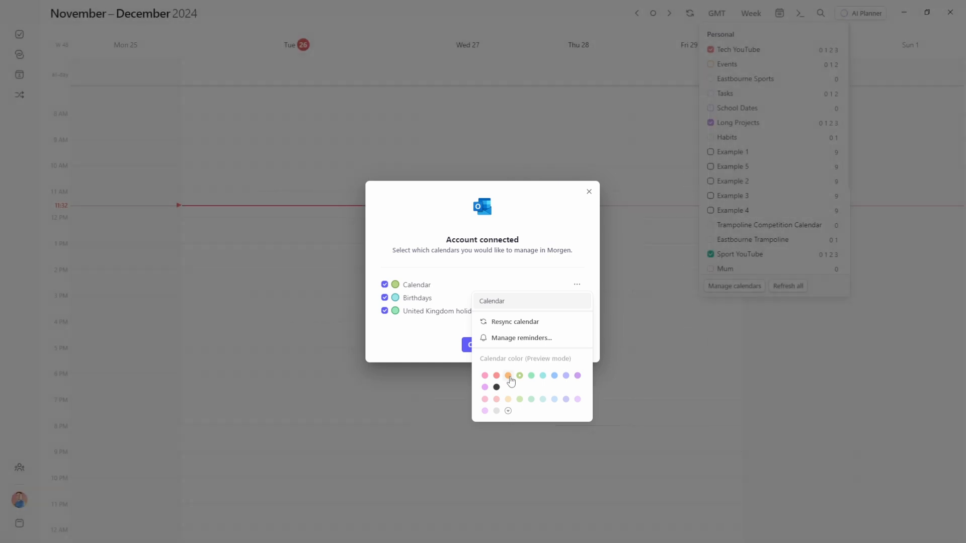
left_click(508, 375)
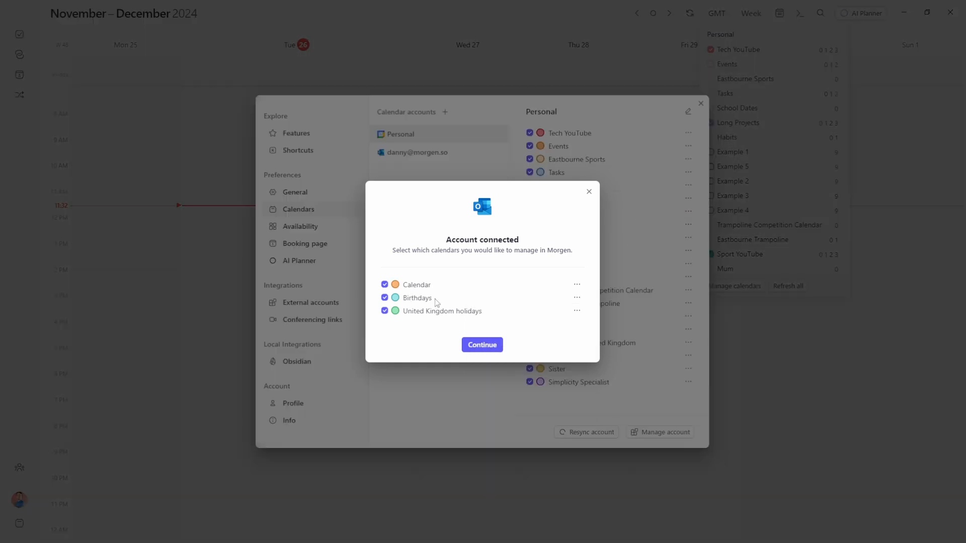
left_click(480, 347)
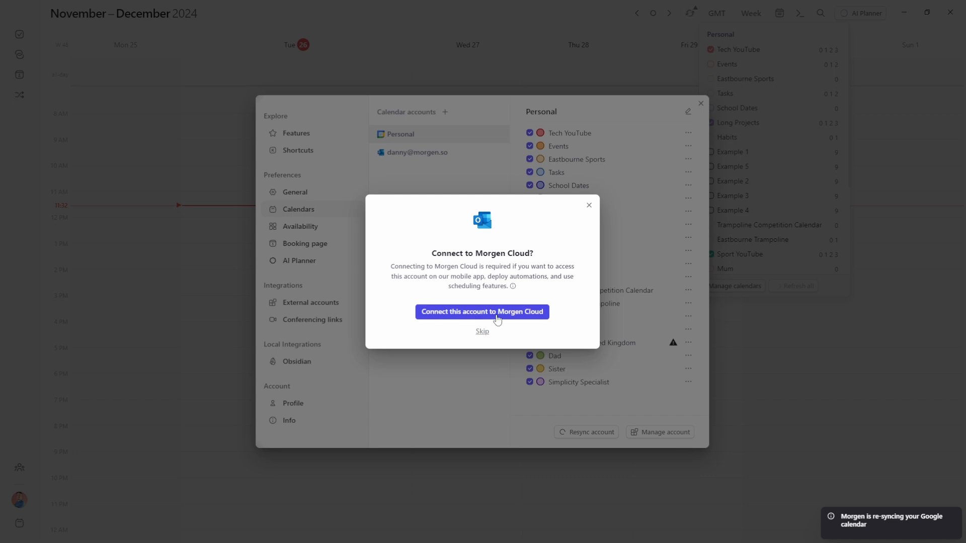
left_click(497, 318)
left_click(560, 232)
left_click(564, 103)
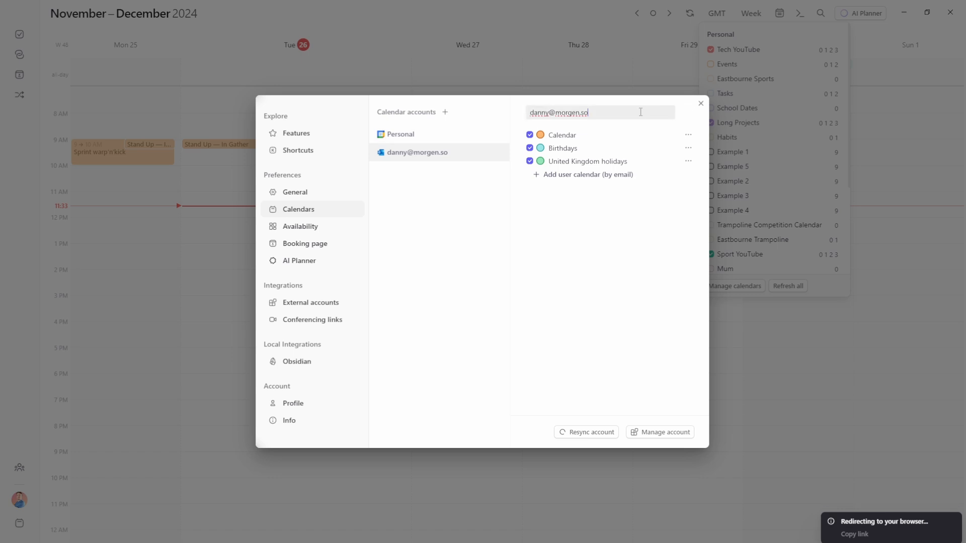
Rename the Office 365 account to Work and close Settings
left_click_drag(605, 113, 523, 114)
type("Work")
key("Return")
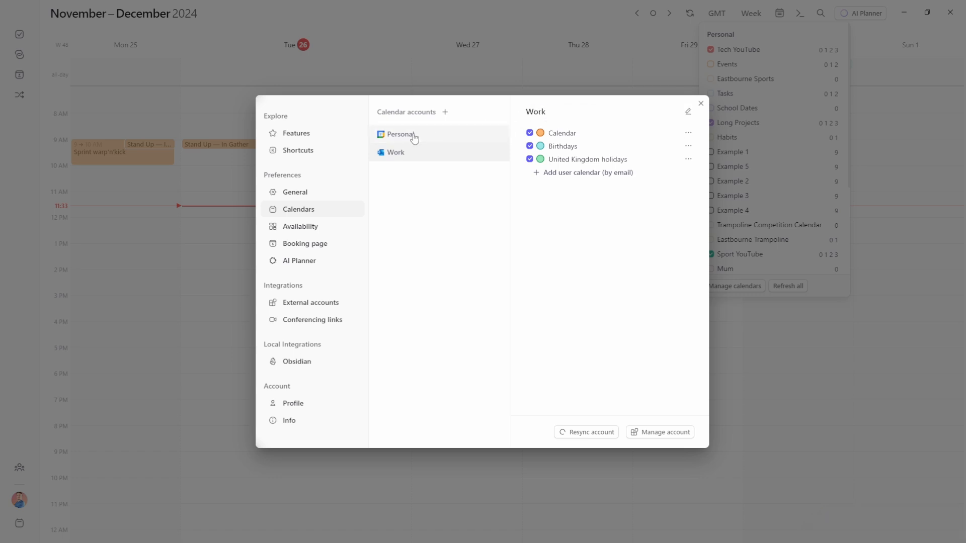
left_click(413, 138)
left_click(421, 161)
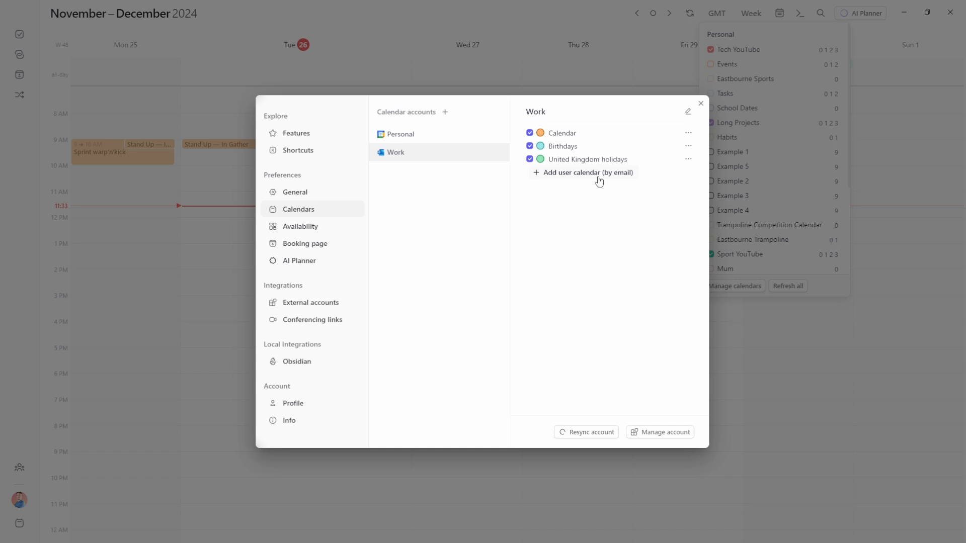
left_click(701, 103)
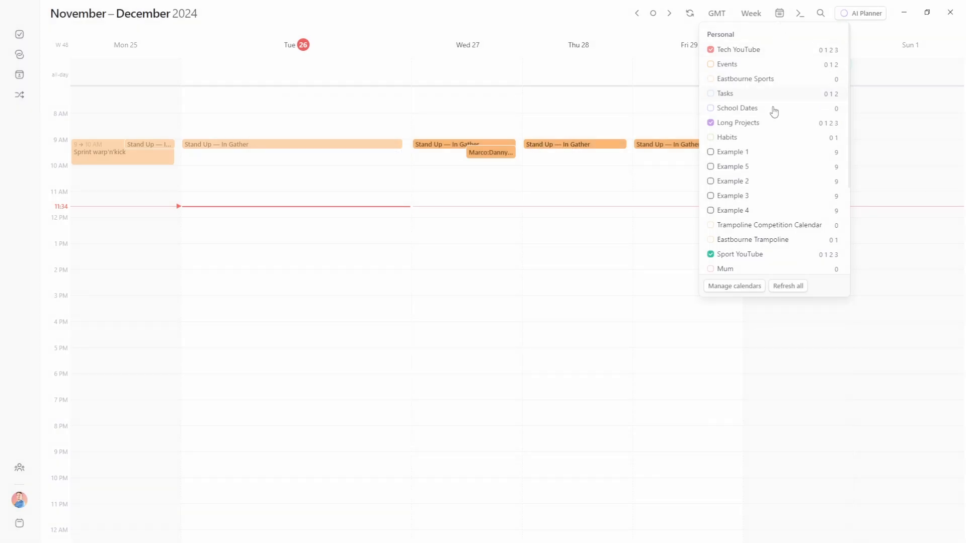
Put the Work Calendar in sets 0–3, and Birthdays and United Kingdom holidays in set 0
scroll(772, 140, "down", 3)
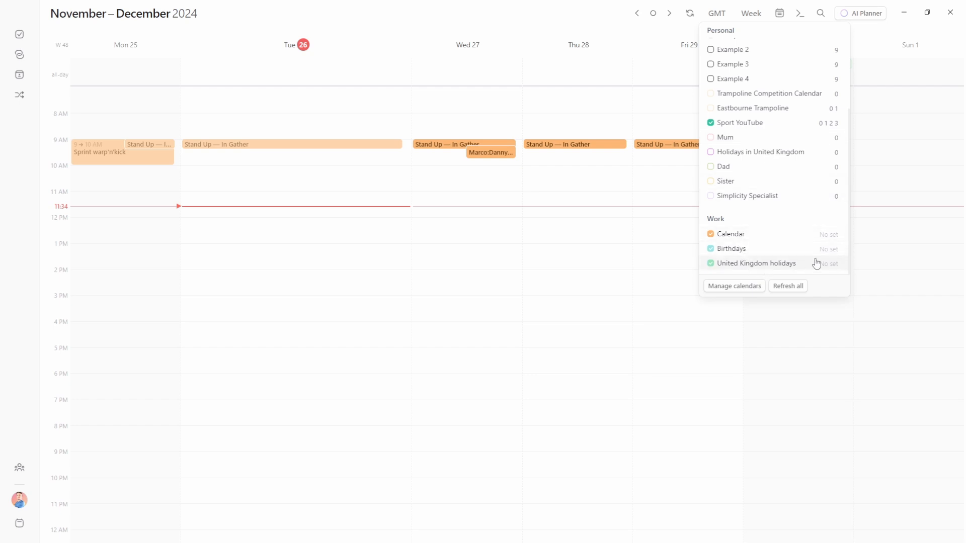
left_click(830, 238)
left_click(829, 386)
left_click(829, 264)
left_click(827, 414)
left_click(813, 241)
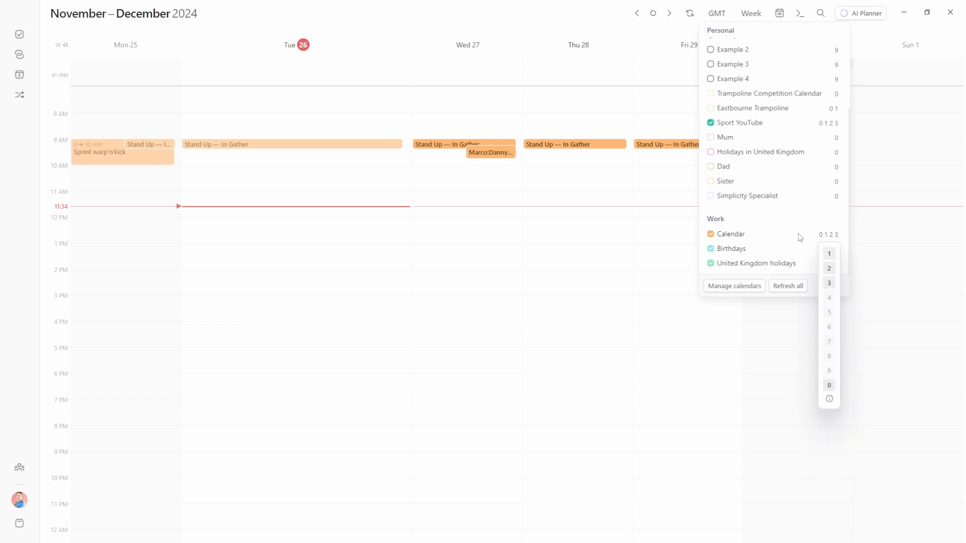
left_click(814, 240)
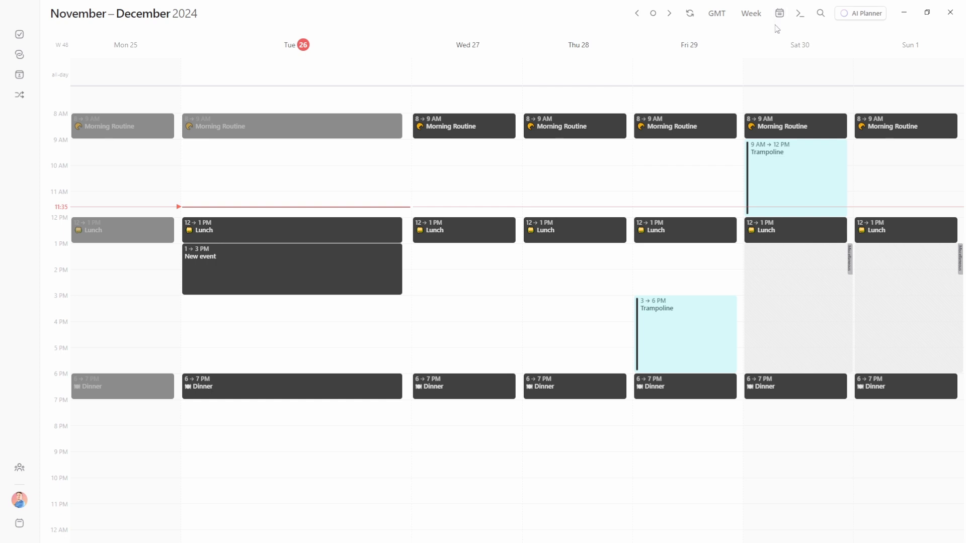
Cycle through the day, week, two-week and month views
key("d")
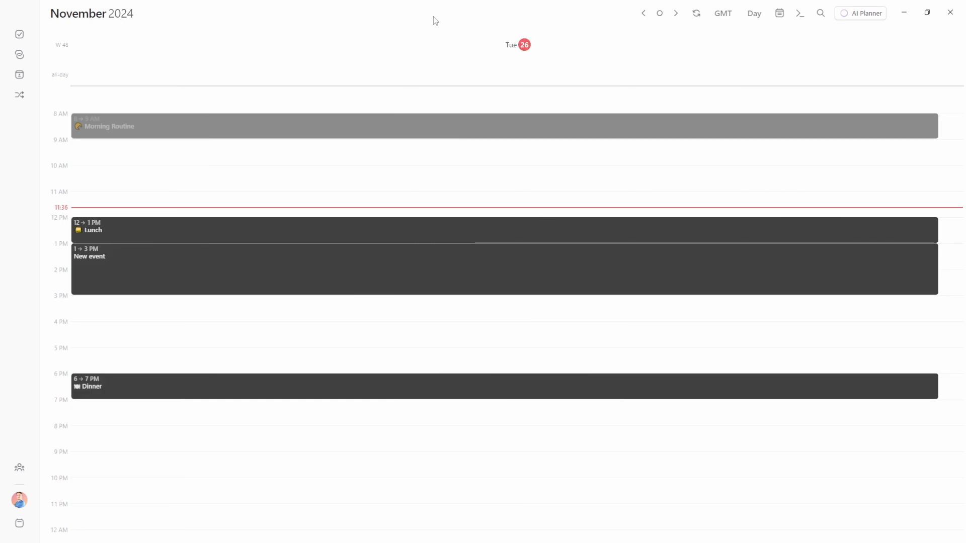
key("w")
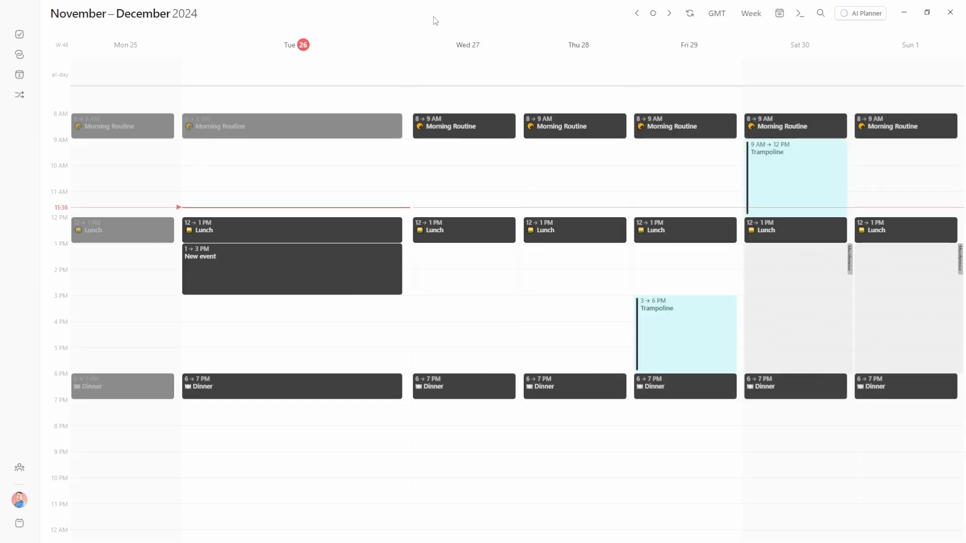
key("2")
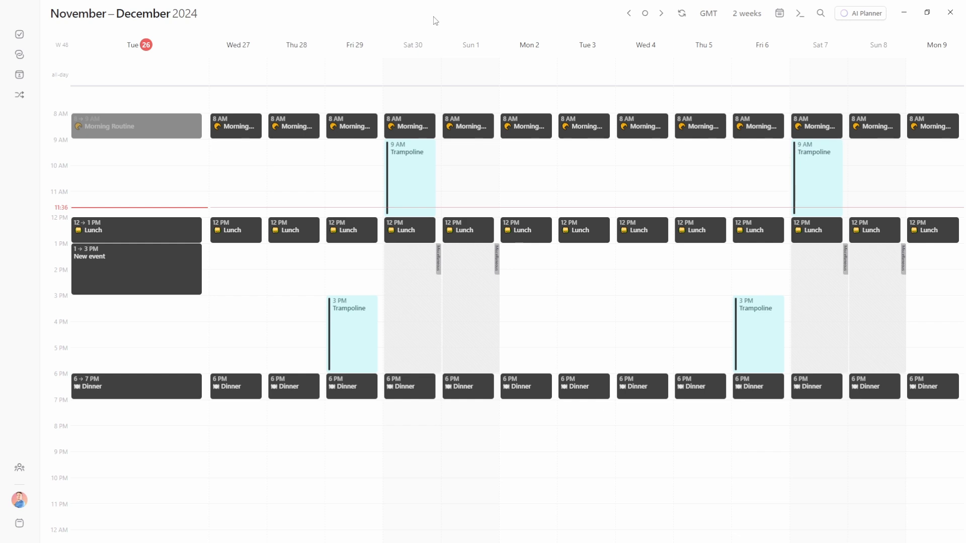
key("m")
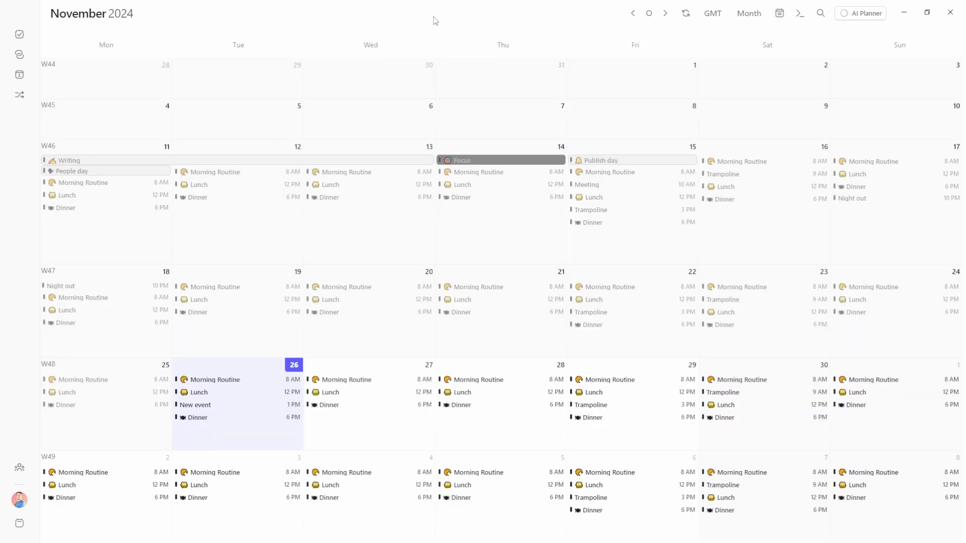
Step through days from Tue 26, then weeks and fortnights into December, and jump back to today
key("d")
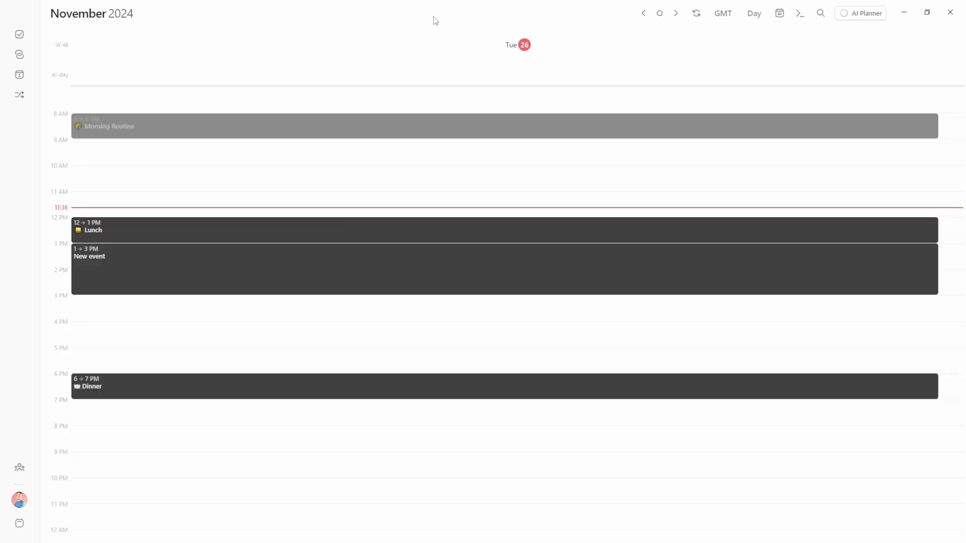
key("j")
key("j")
key("j")
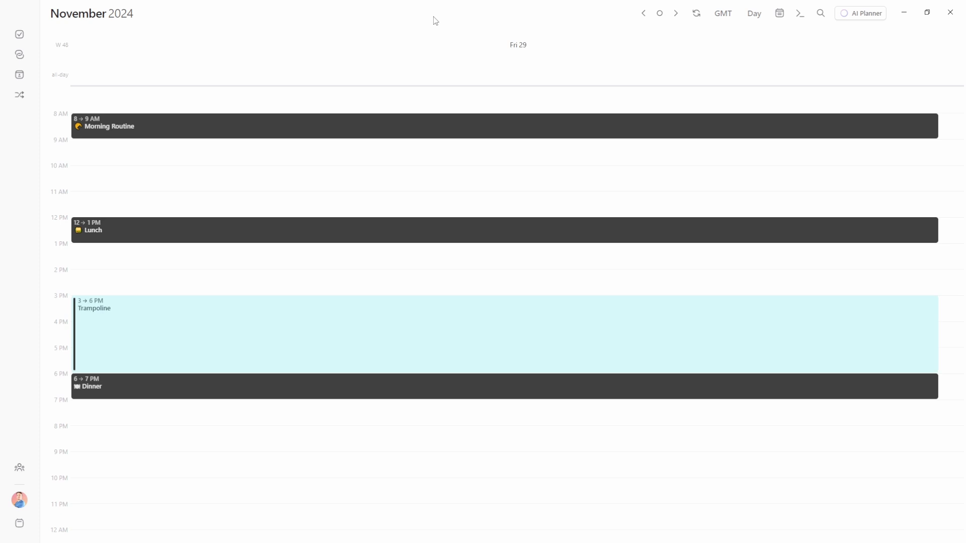
key("j")
key("j")
key("k")
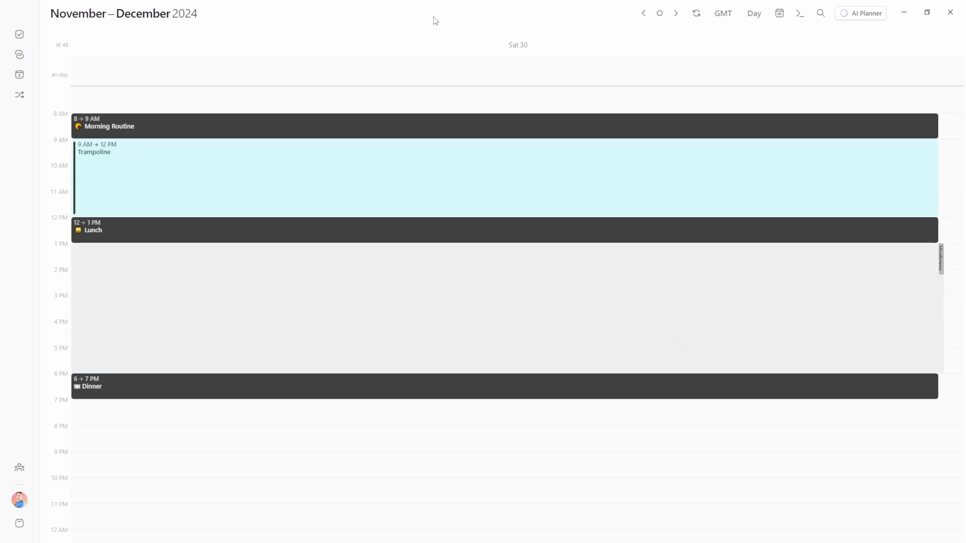
key("k")
key("k")
key("k")
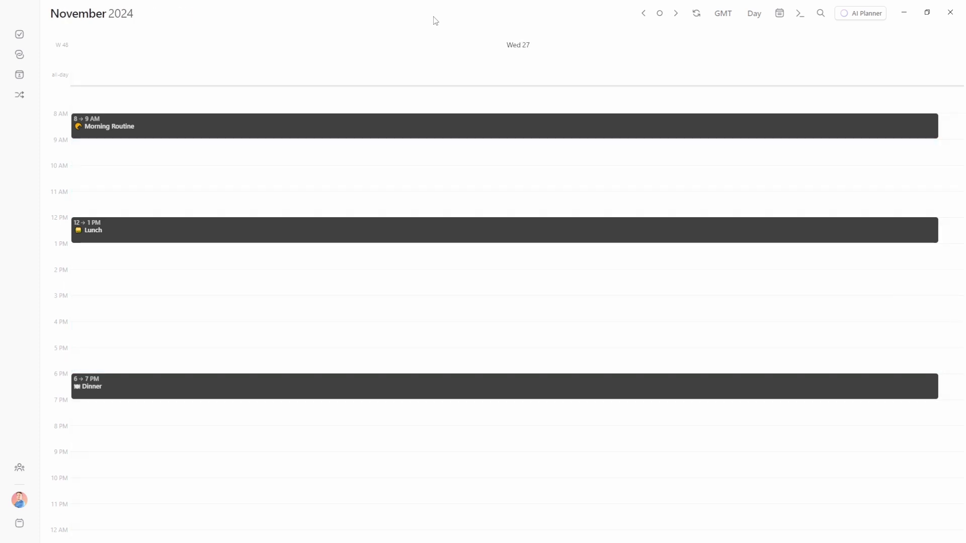
key("w")
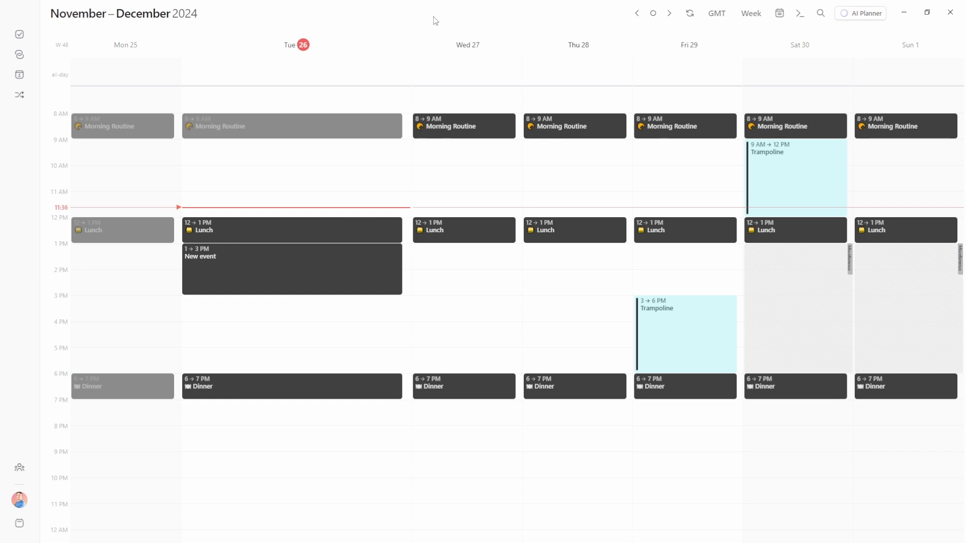
key("j")
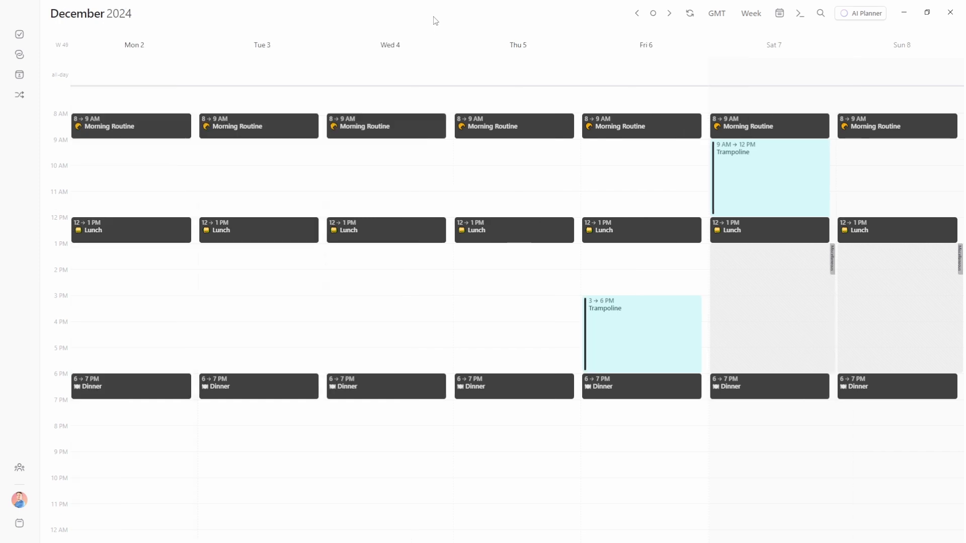
key("k")
key("2")
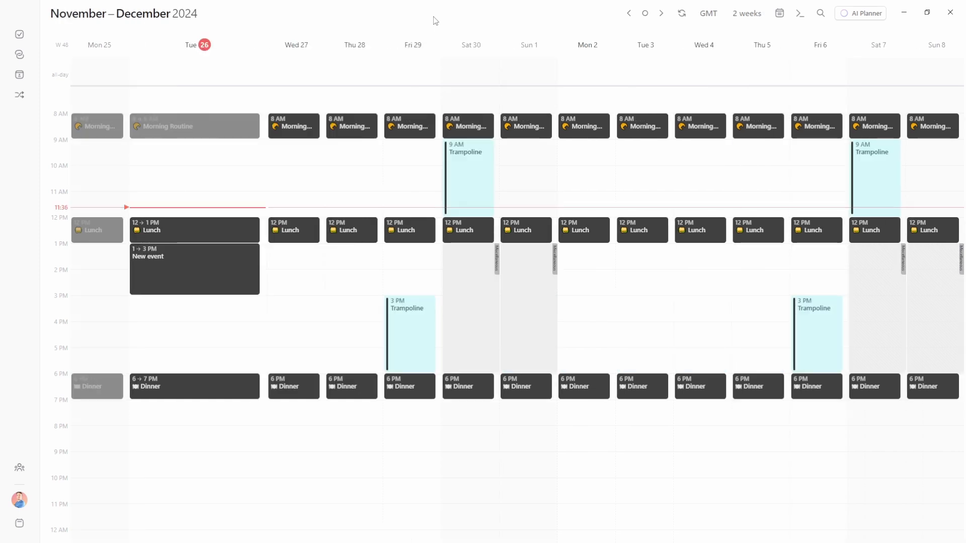
key("j")
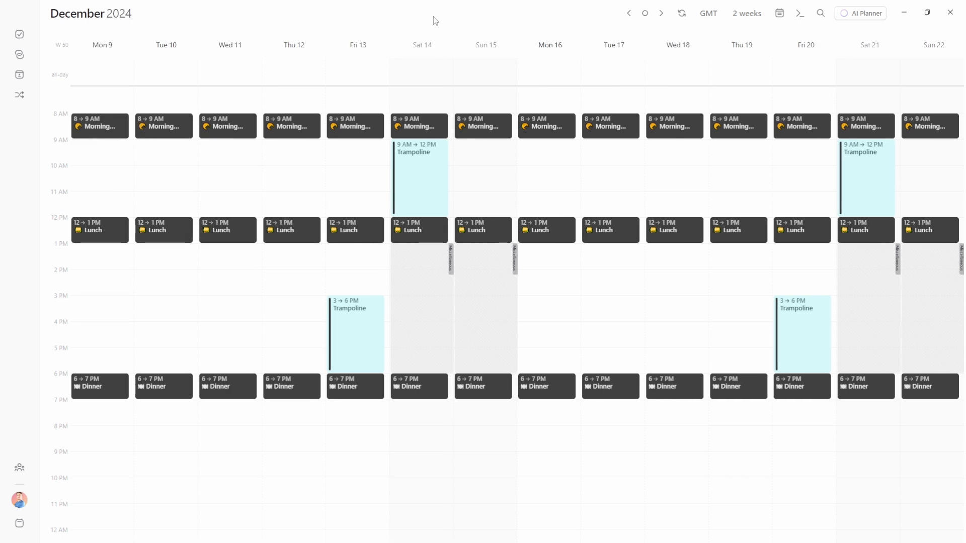
key("t")
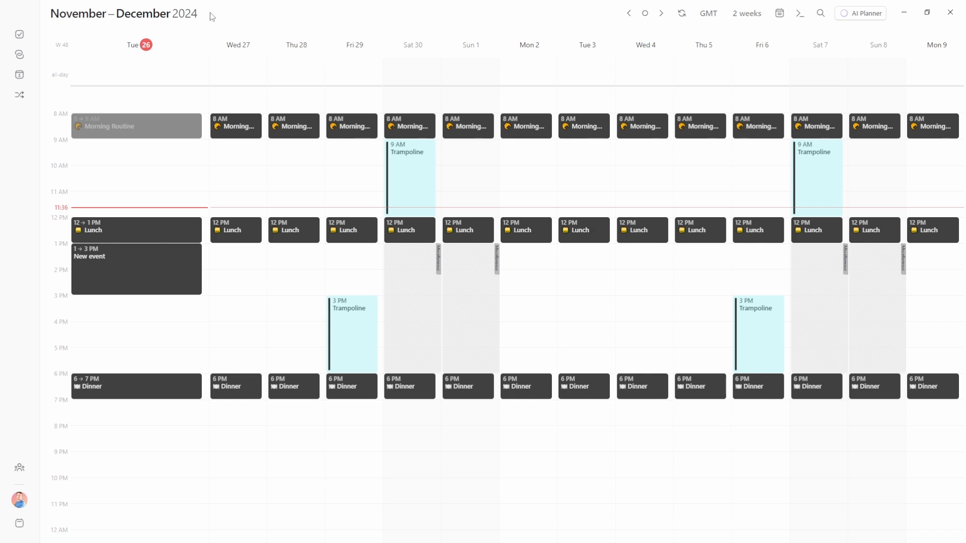
Toggle back and forth between the week and two-week views
key("w")
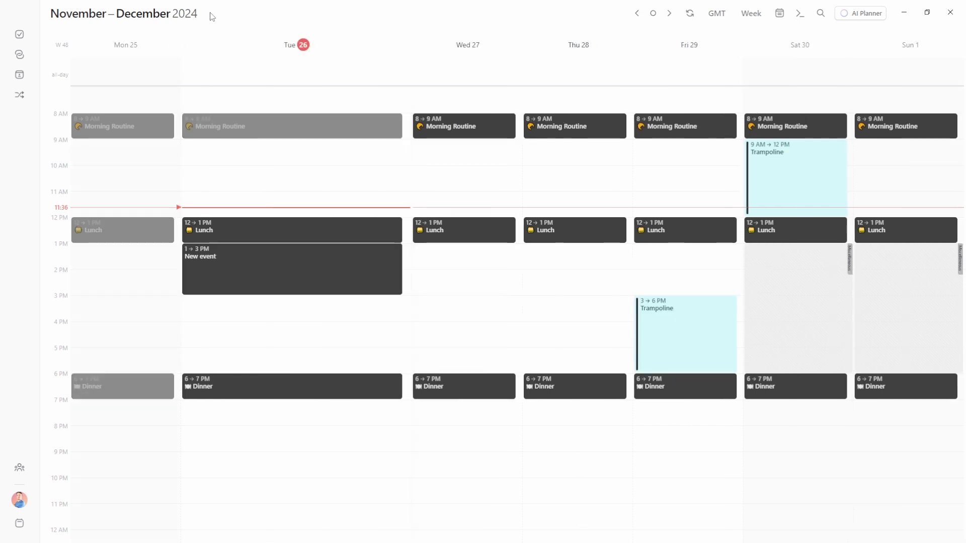
key("w")
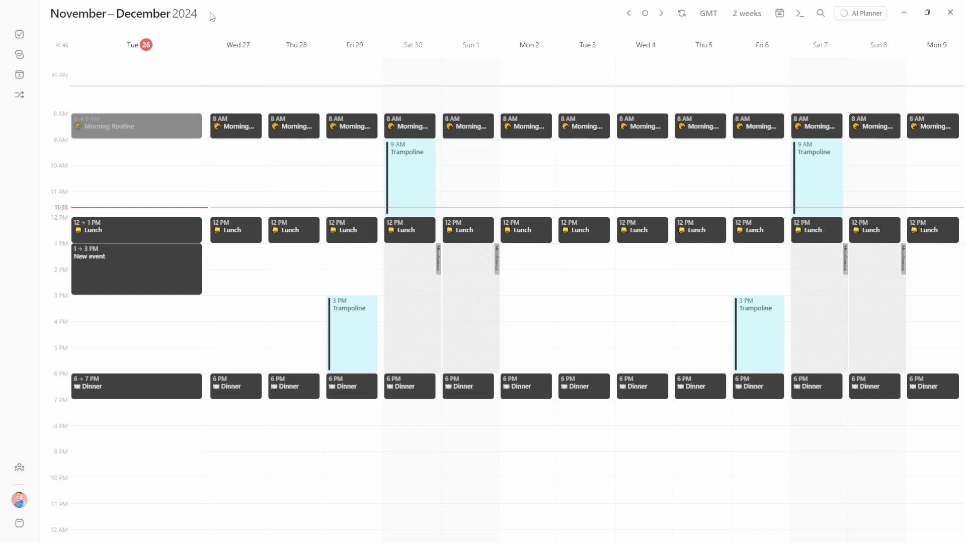
key("w")
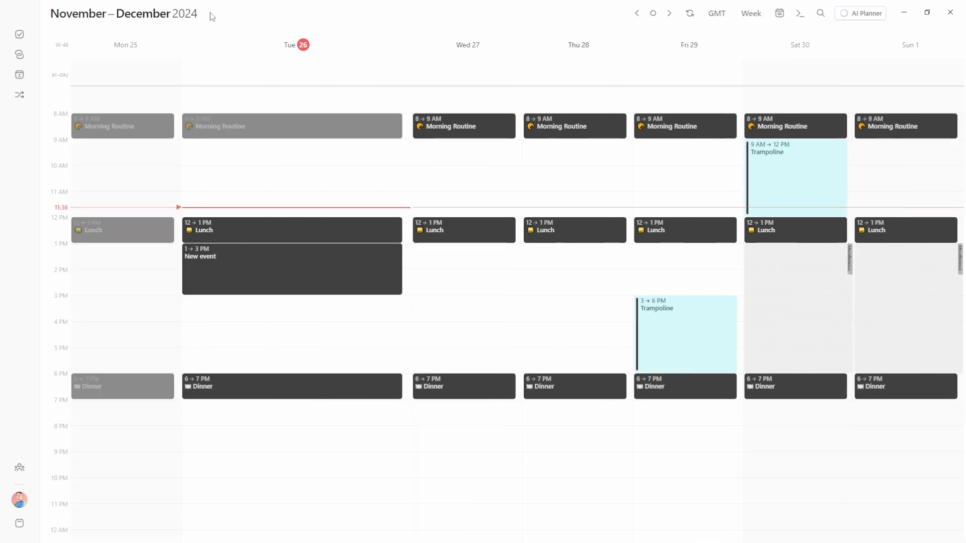
key("w")
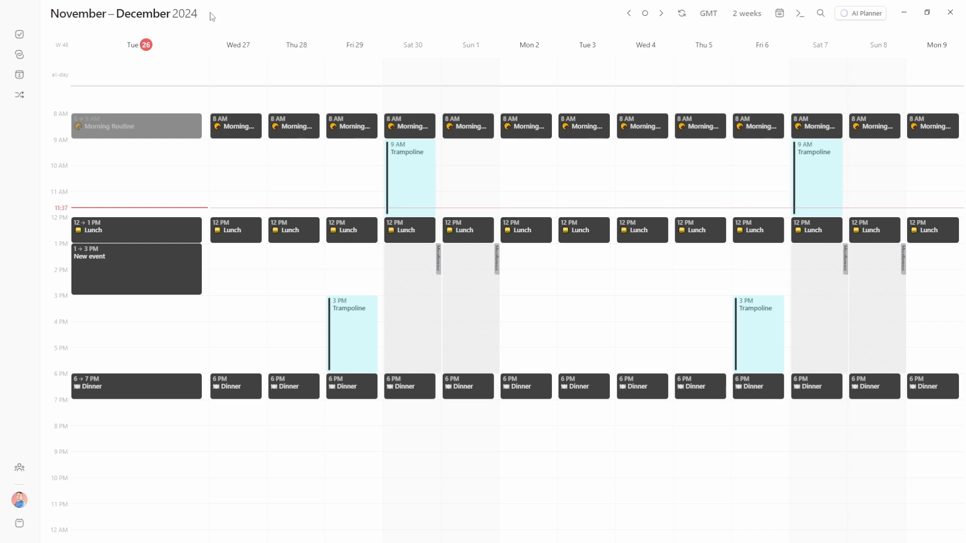
Try the 7-day view, then 3- through 9-day, two-day and single-day views
key("7")
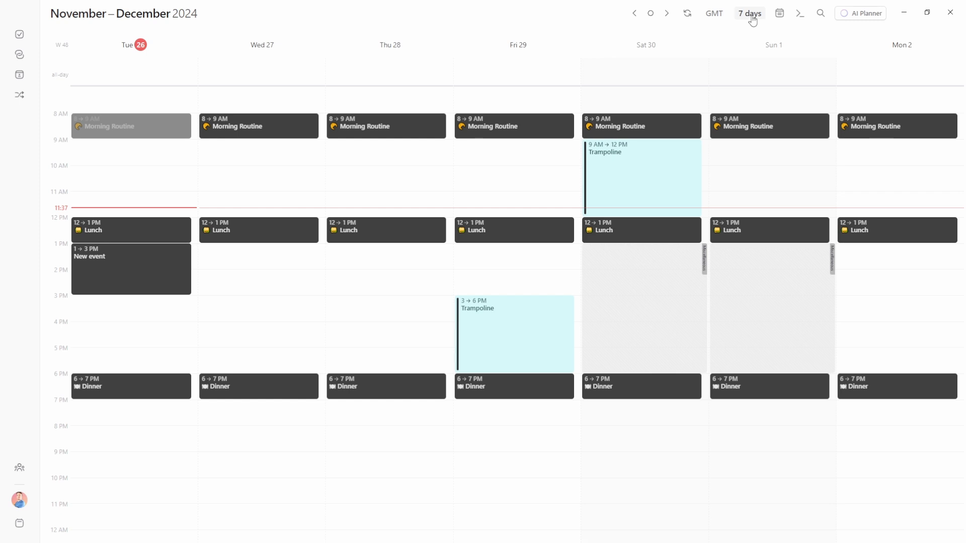
key("3")
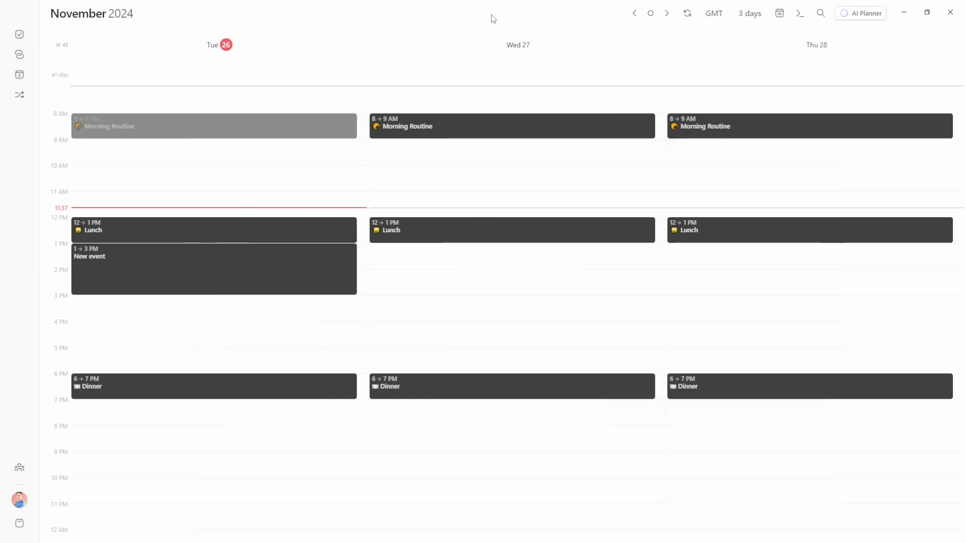
key("4")
key("5")
key("6")
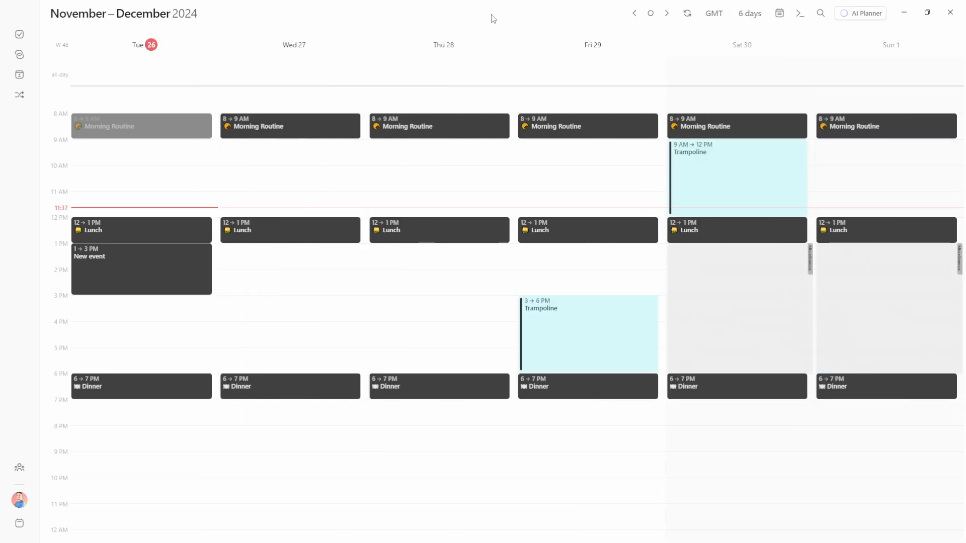
key("7")
key("8")
key("9")
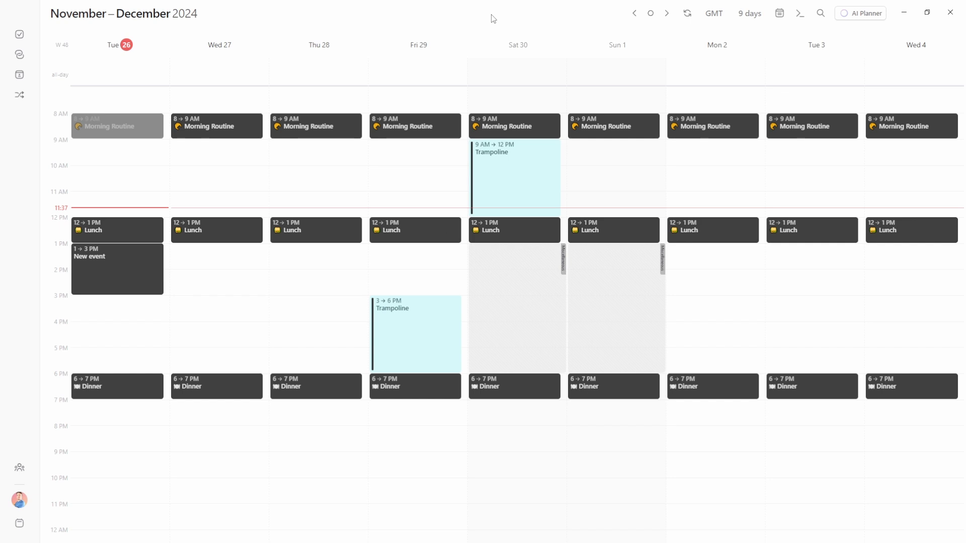
key("2")
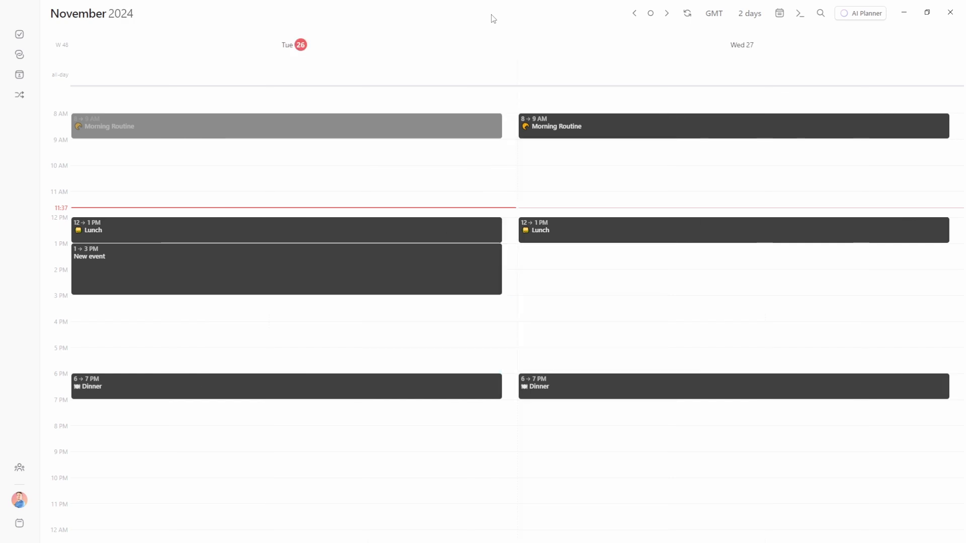
key("1")
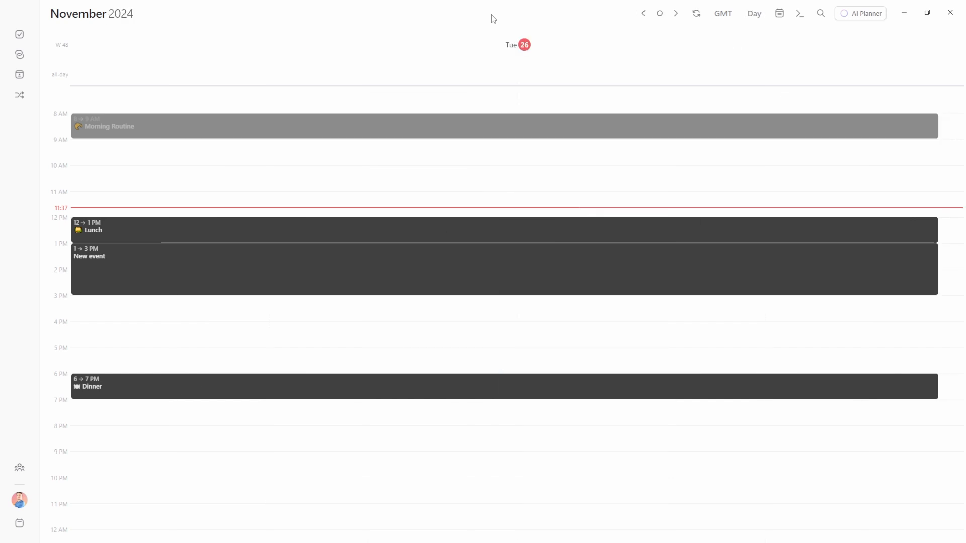
Show the month view, advance to January 2025, then return to November 2024
key("m")
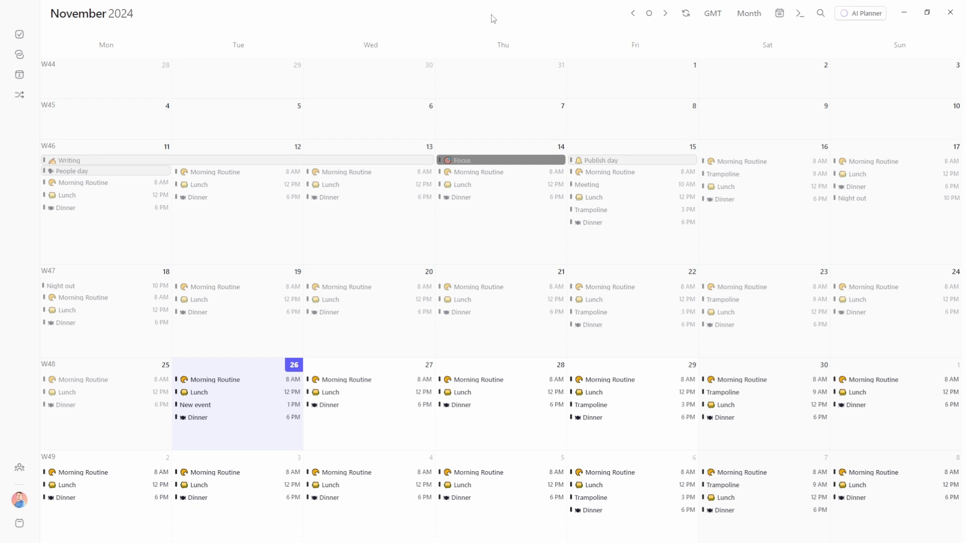
key("Right")
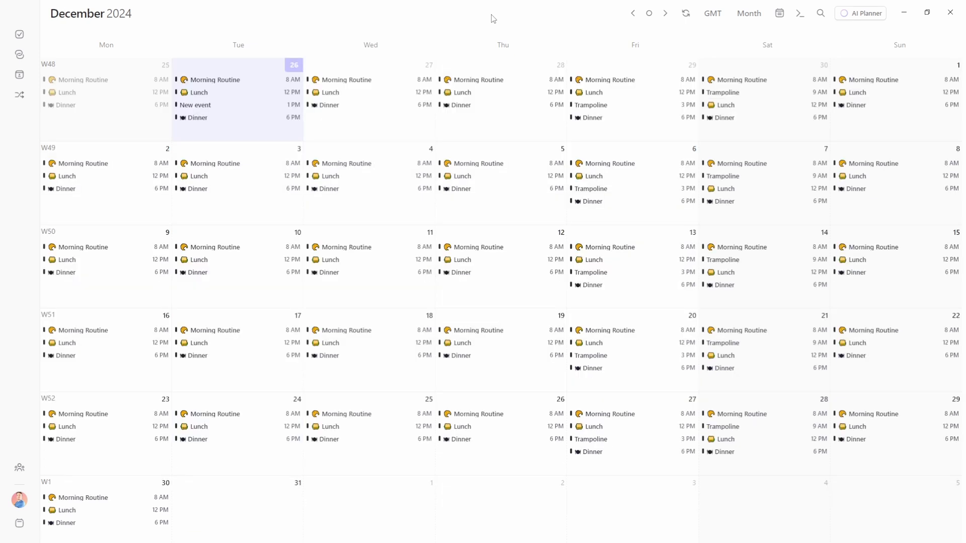
key("Right")
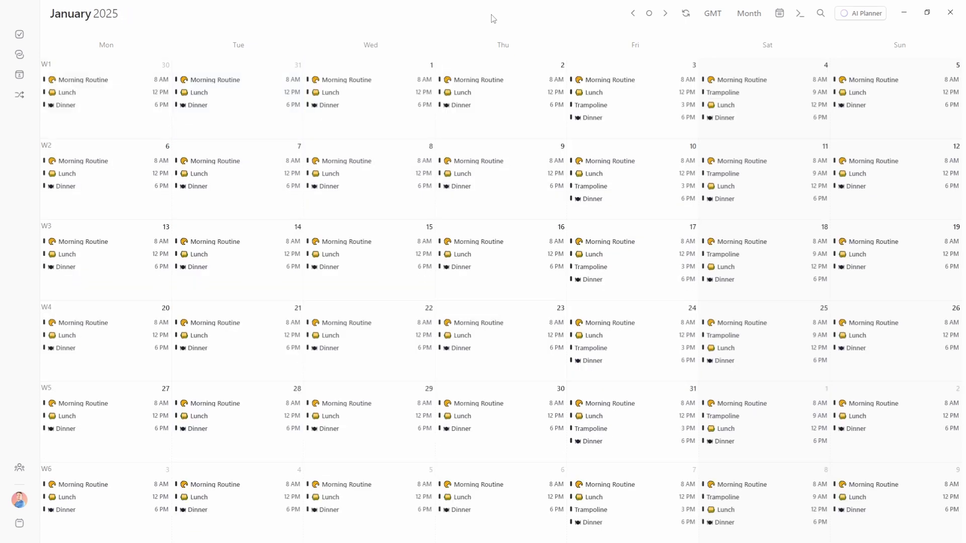
key("Left")
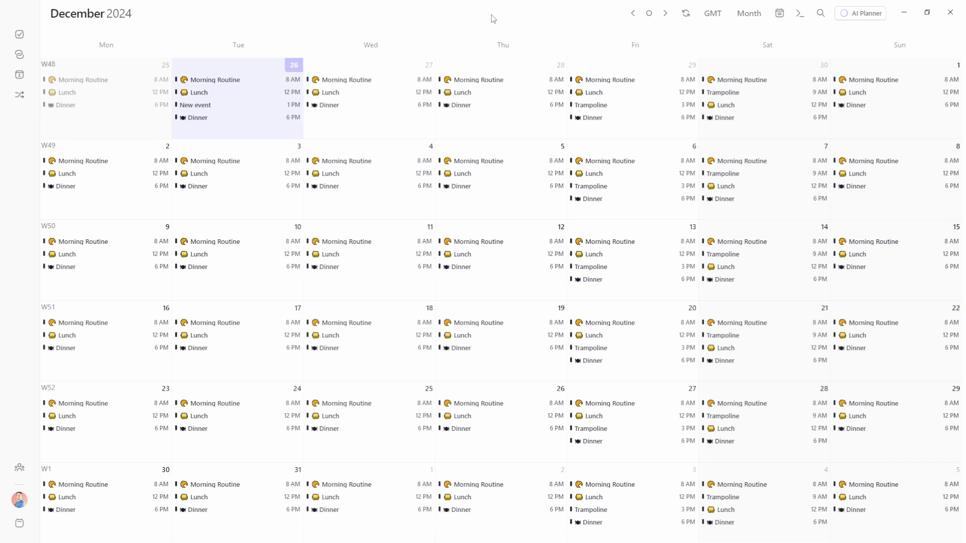
key("Left")
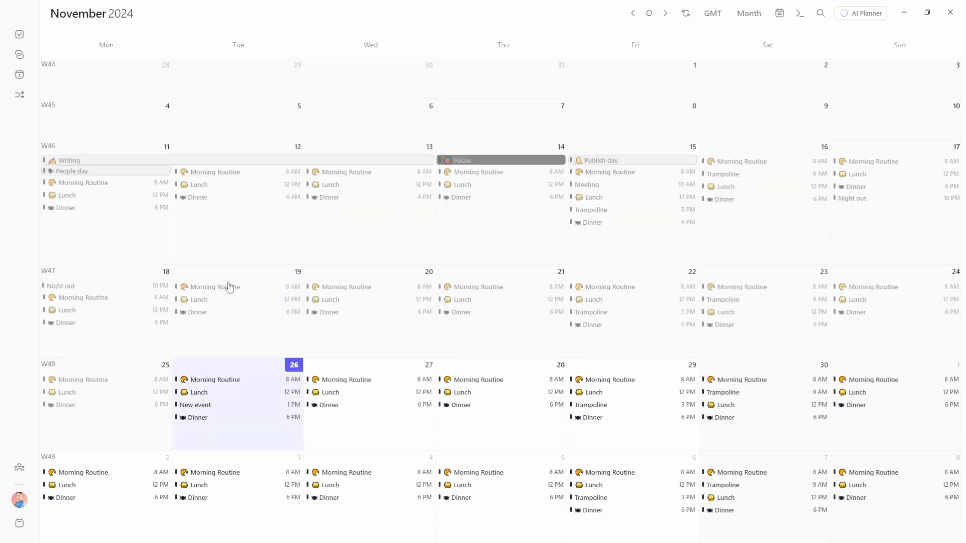
Open week 48, return to November's month, then view Friday 6 December and week 49
left_click(49, 365)
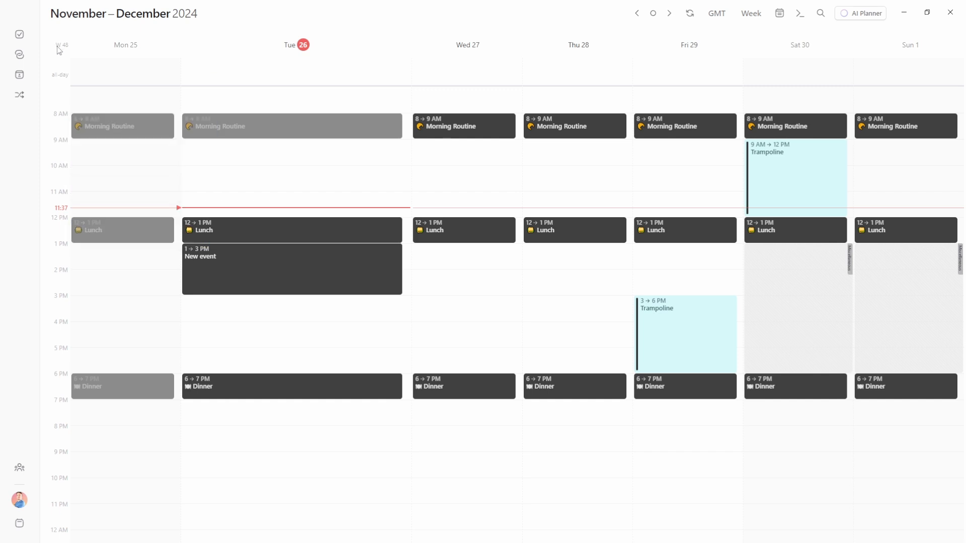
left_click(57, 48)
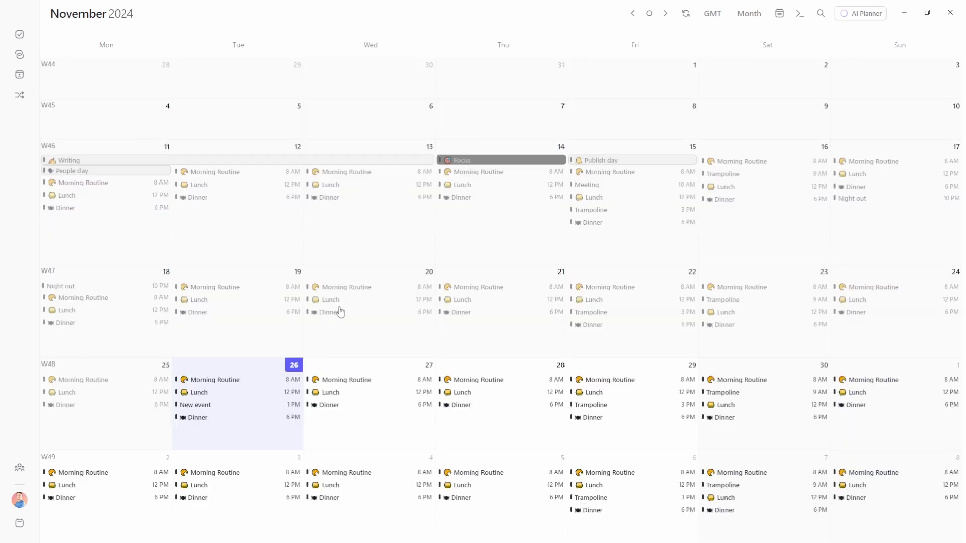
left_click(694, 461)
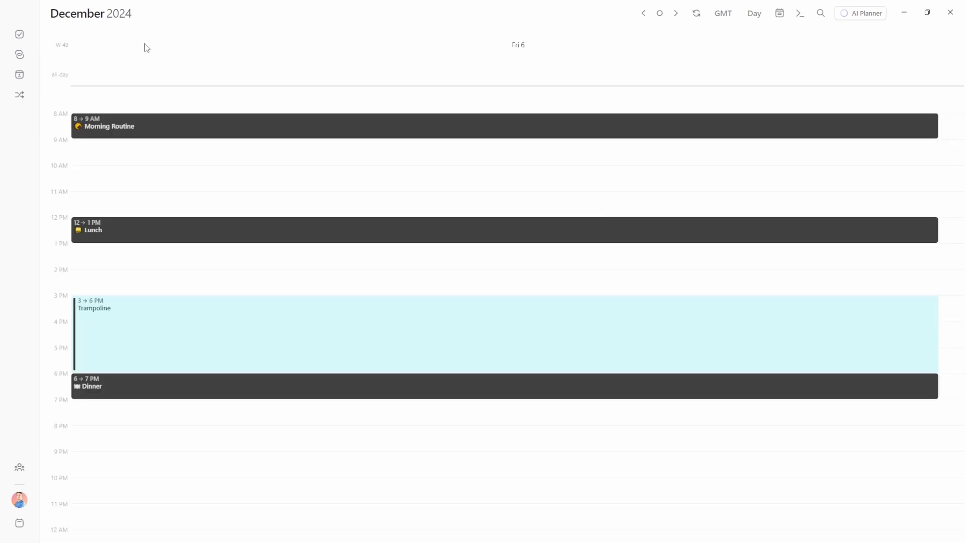
left_click(61, 46)
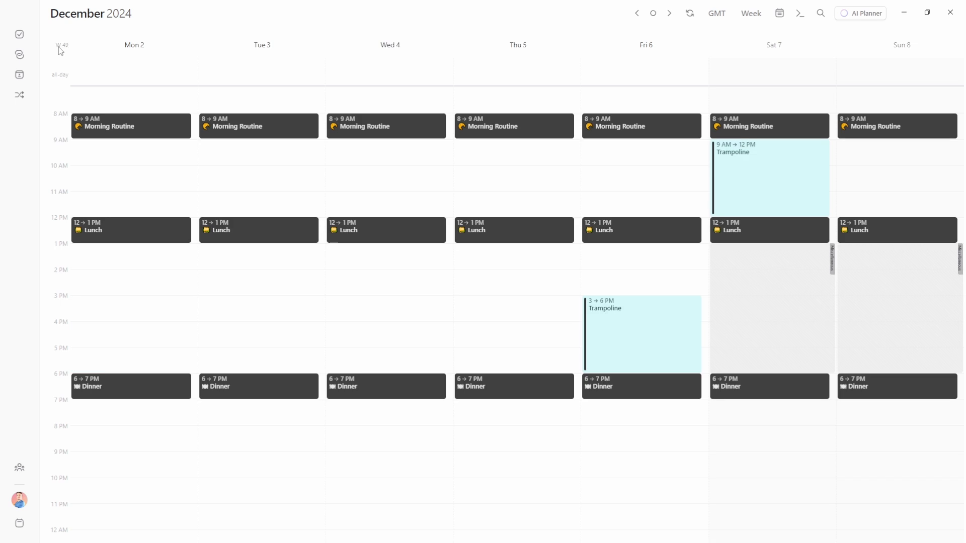
Step weeks back and forward between Nov 25 and Dec 15, then return to the current week
left_click(638, 14)
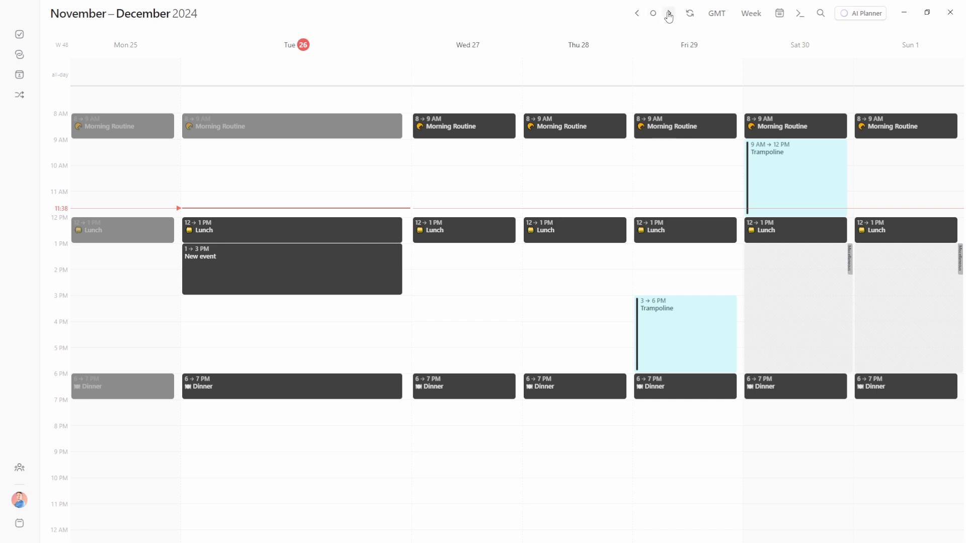
left_click(668, 14)
left_click(668, 15)
left_click(639, 14)
left_click(639, 14)
left_click(639, 14)
left_click(639, 14)
left_click(639, 14)
left_click(639, 14)
left_click(652, 14)
Open Friday 29 as a single day, then switch to Saturday 7 December
left_click(689, 46)
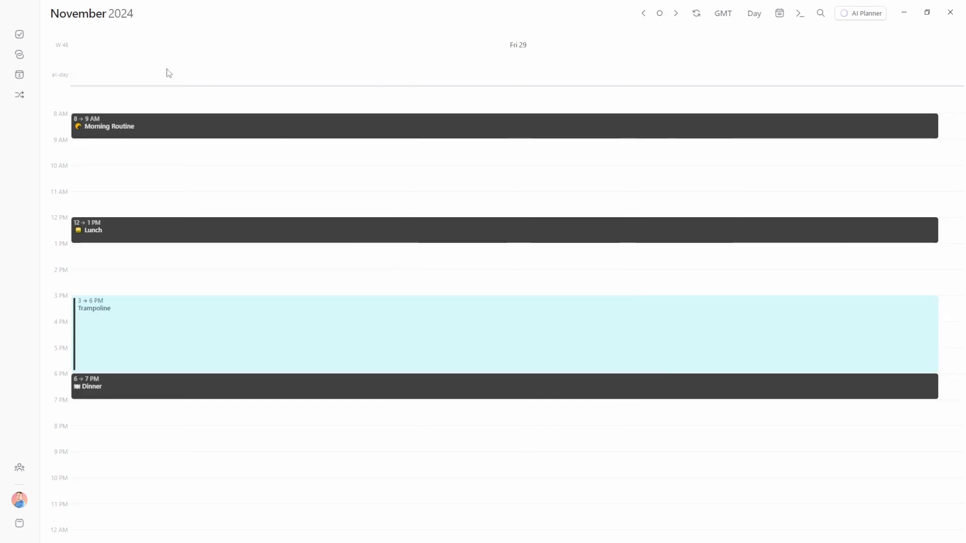
left_click(66, 45)
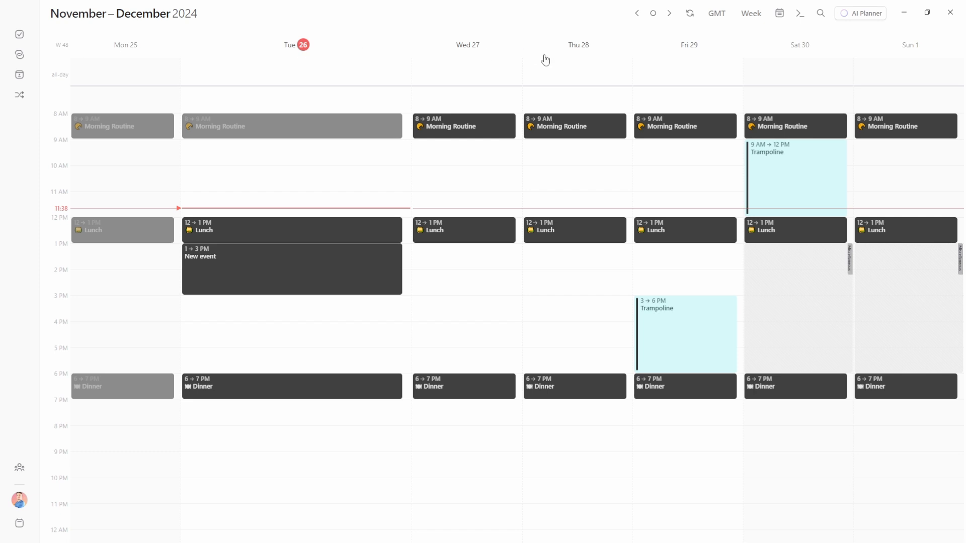
scroll(551, 61, "down", 1)
left_click(783, 54)
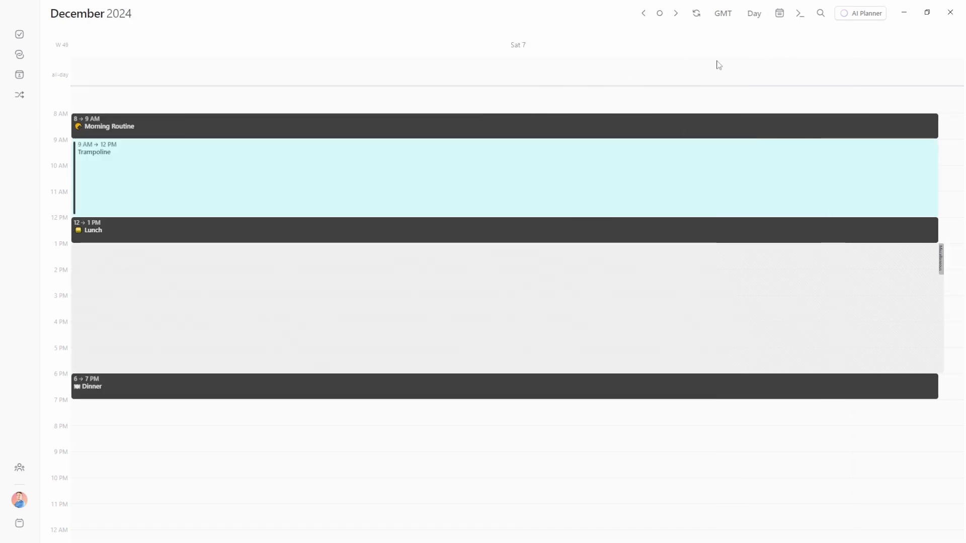
left_click(754, 15)
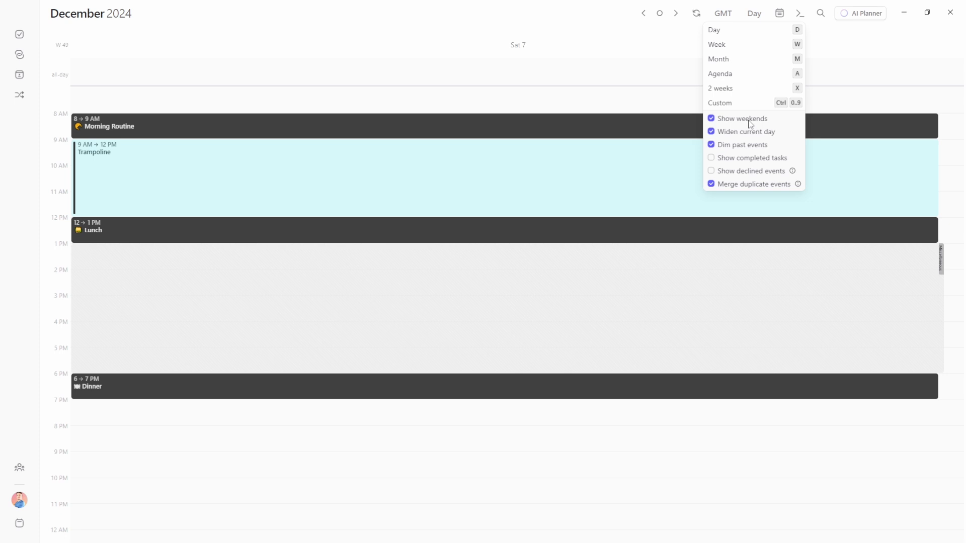
Switch to the week view, hide then show weekends, and return to the current week
left_click(726, 45)
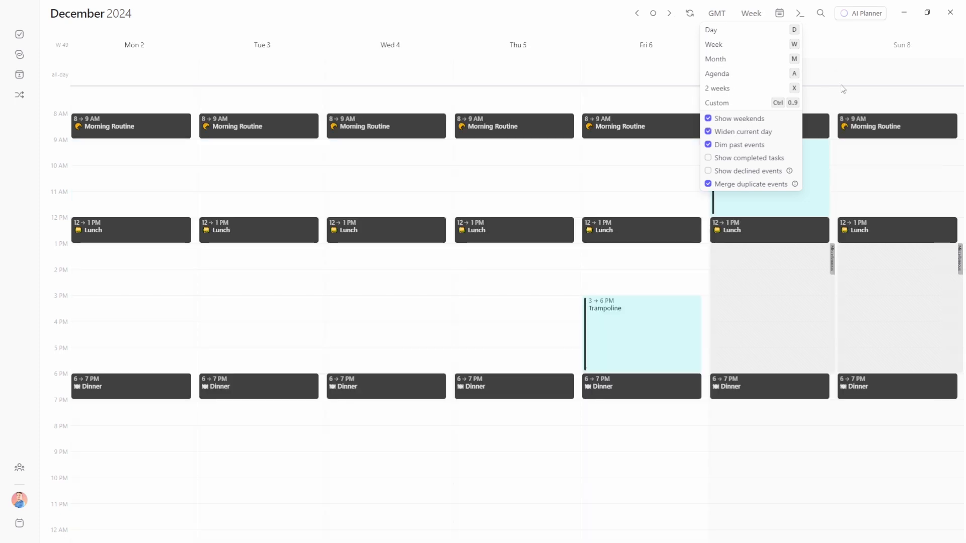
left_click(774, 53)
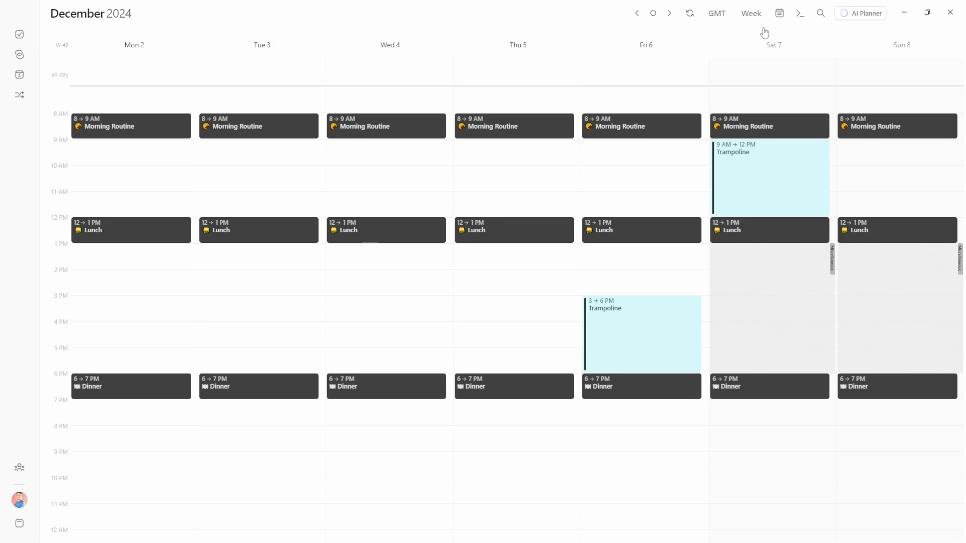
left_click(751, 14)
left_click(708, 119)
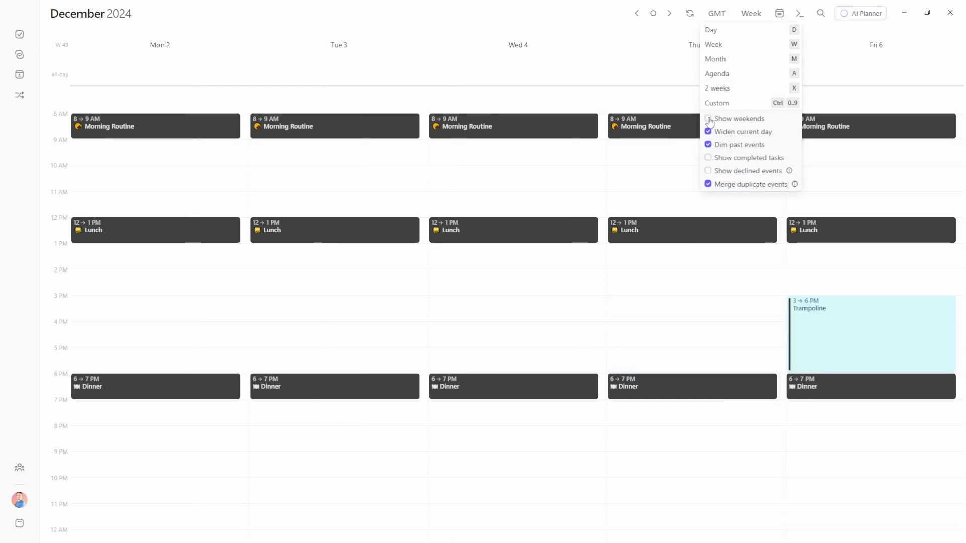
left_click(708, 119)
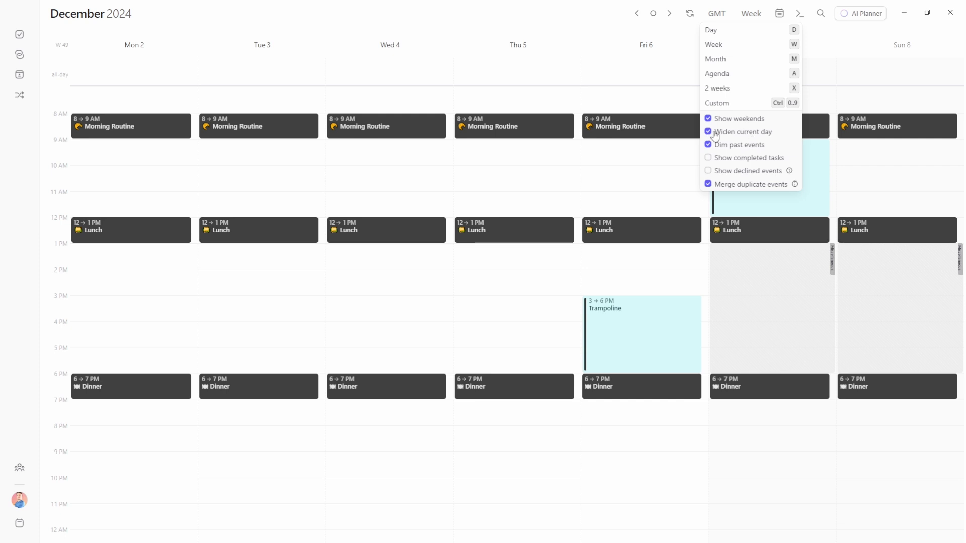
key("Escape")
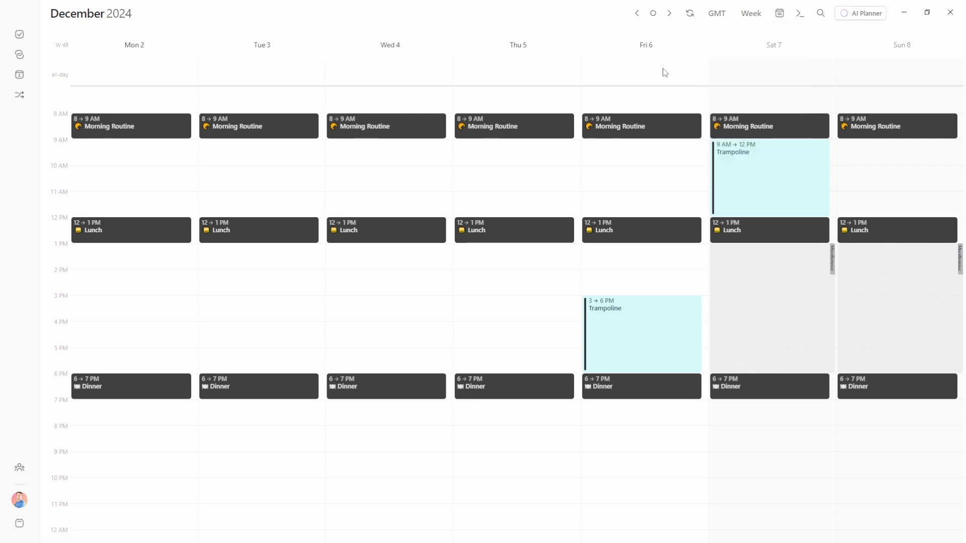
key("t")
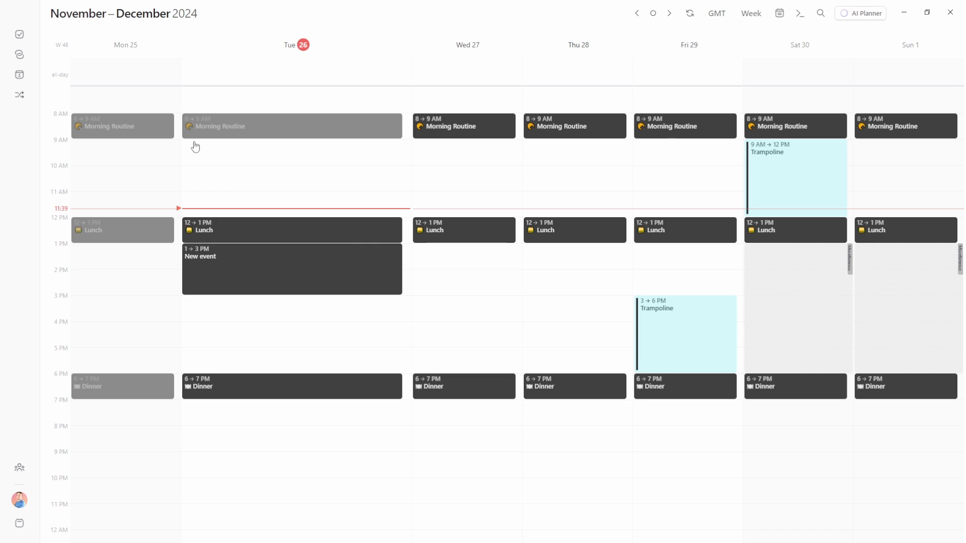
Toggle Widen current day and Dim past events off and back on
left_click(753, 15)
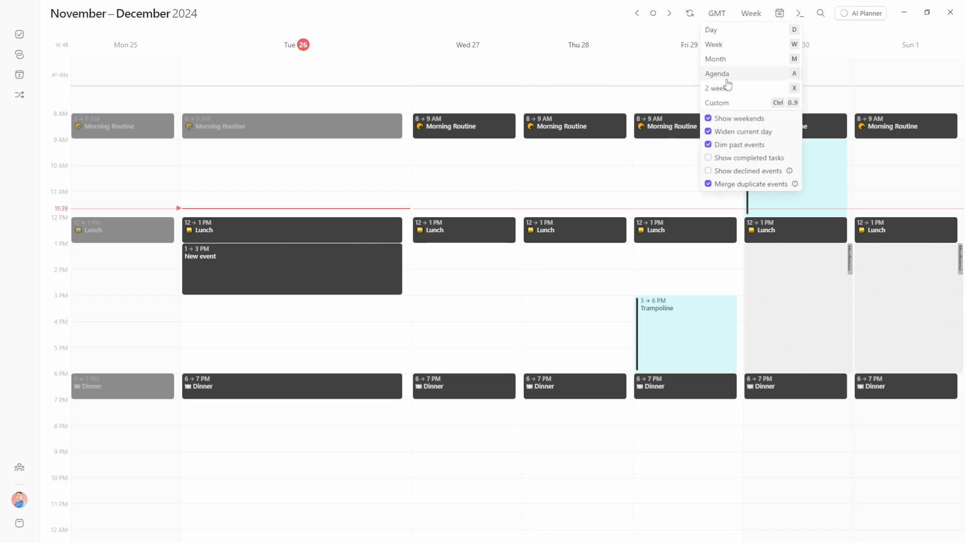
left_click(708, 132)
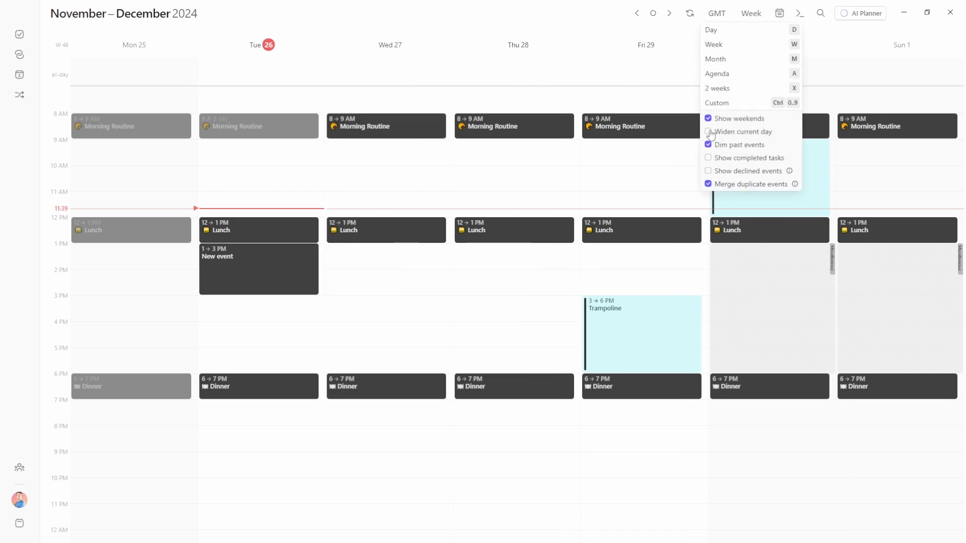
left_click(708, 132)
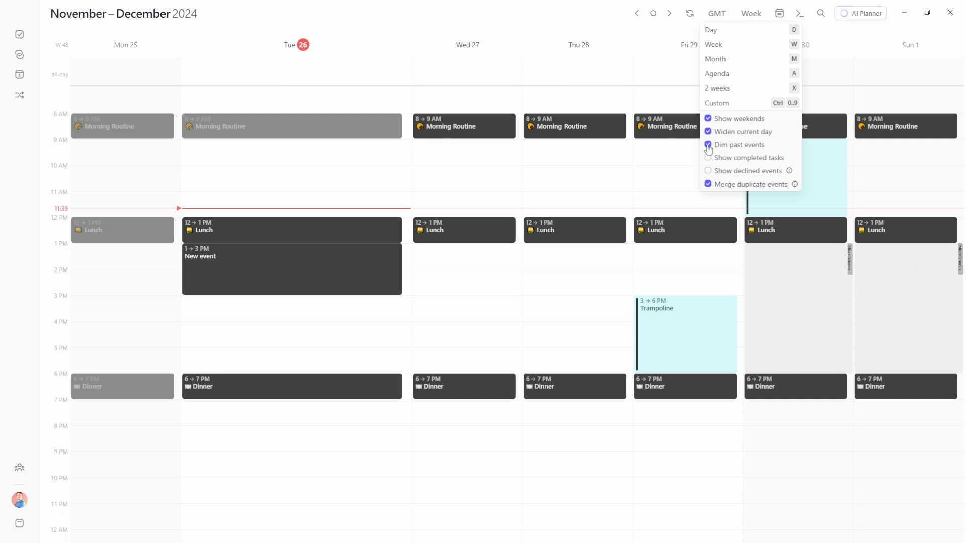
left_click(708, 145)
left_click(708, 146)
left_click(709, 146)
left_click(708, 146)
left_click(338, 299)
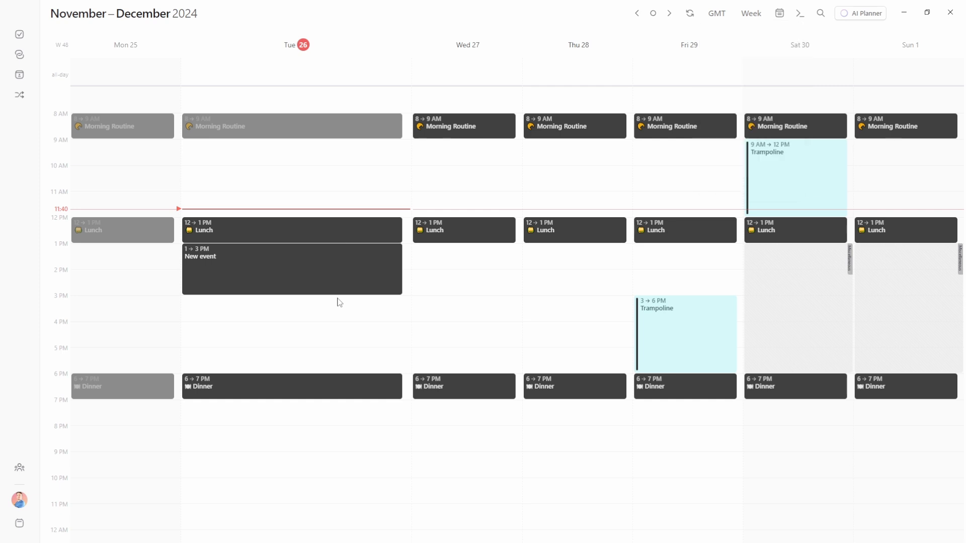
left_click(338, 302)
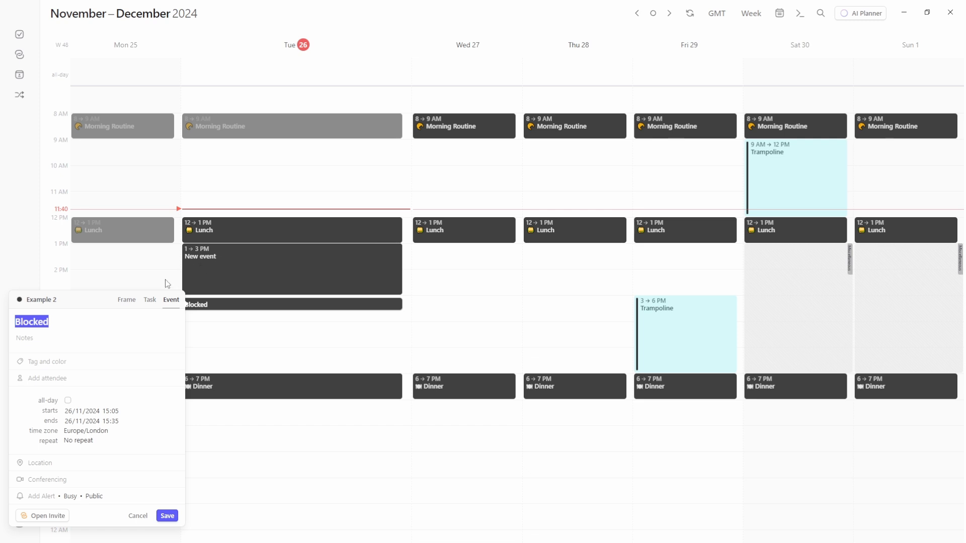
left_click(150, 304)
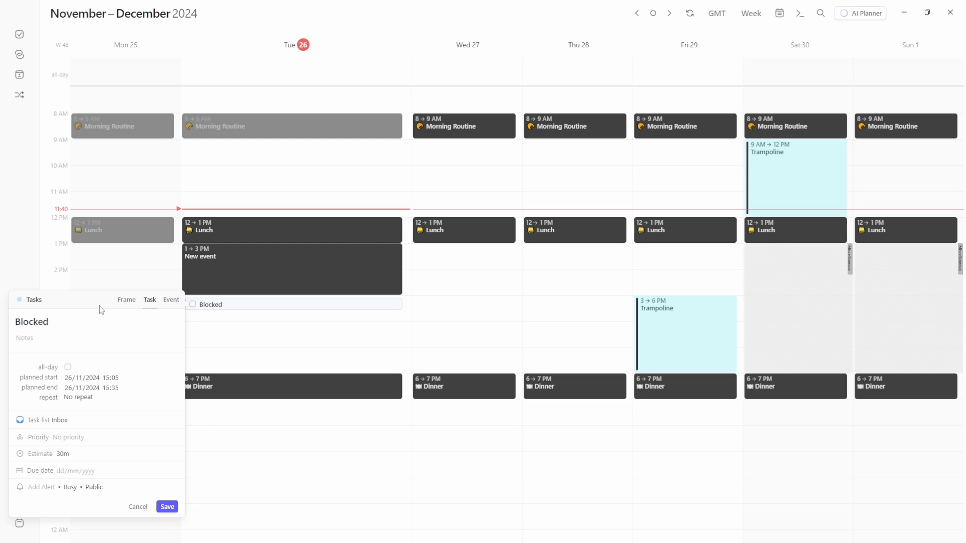
left_click(171, 301)
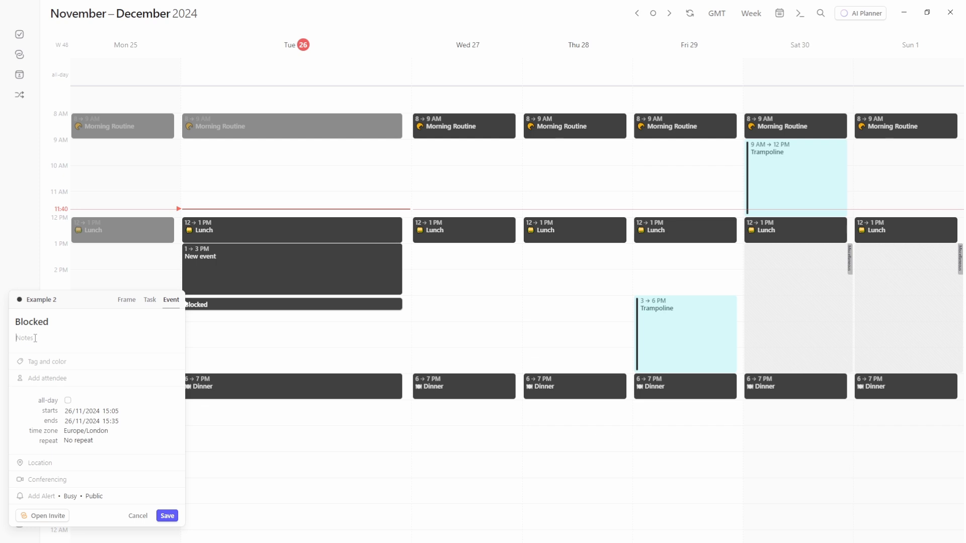
left_click(36, 361)
left_click(49, 381)
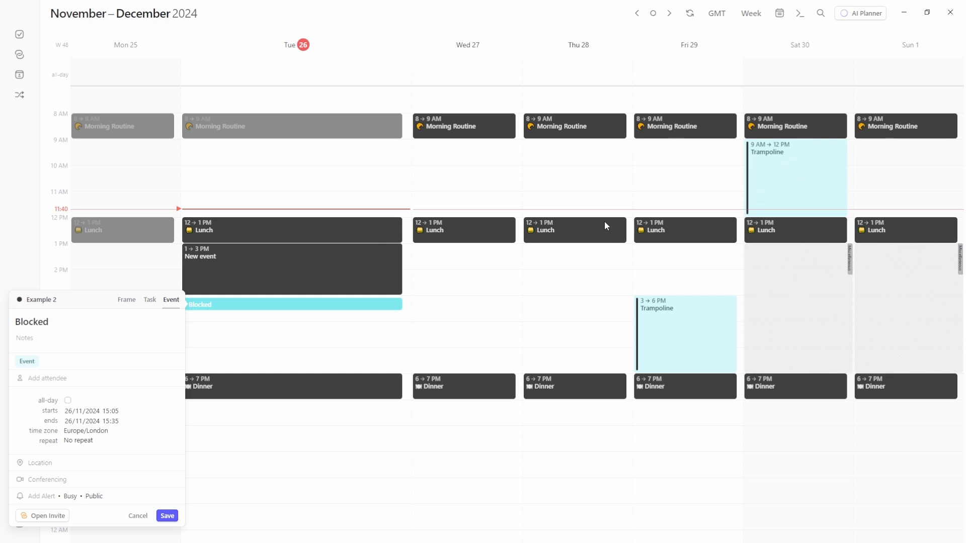
left_click(32, 361)
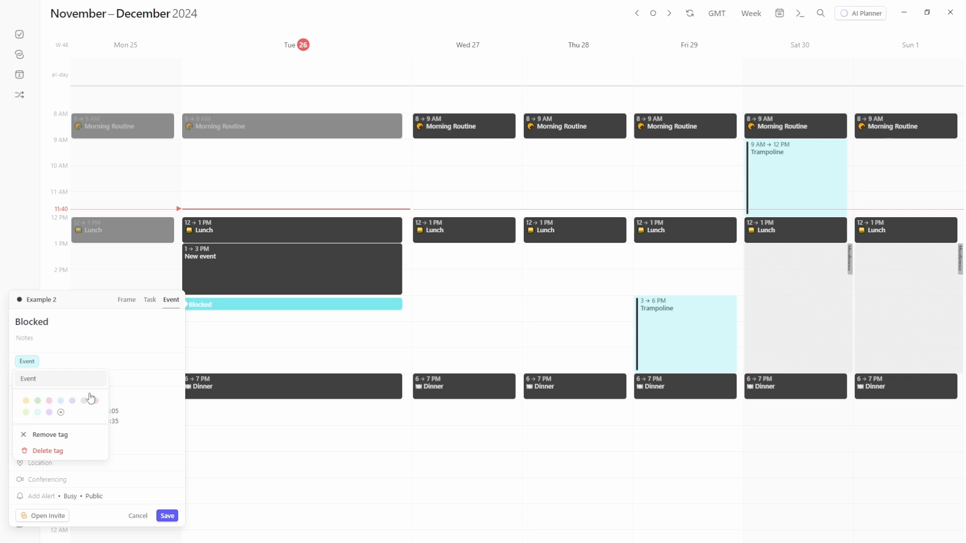
left_click(56, 435)
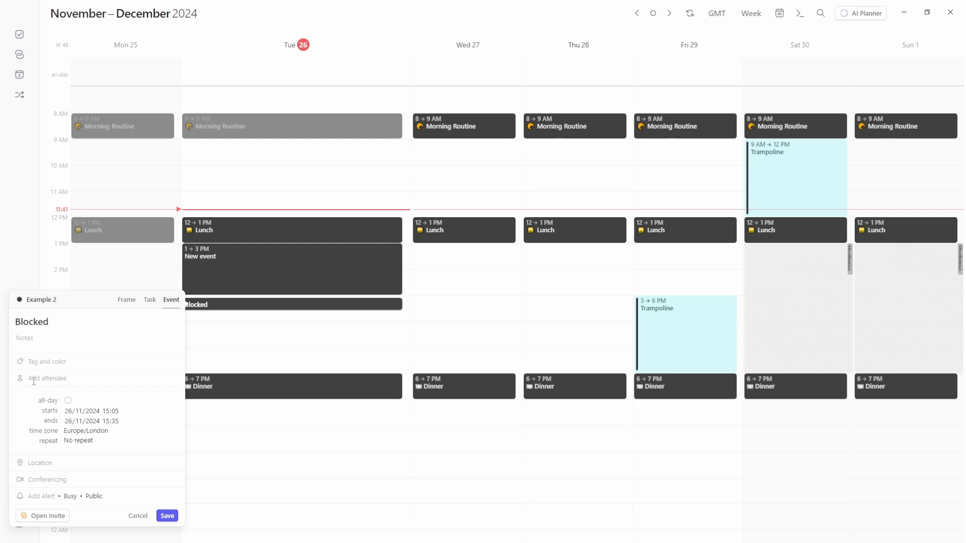
type("amelia")
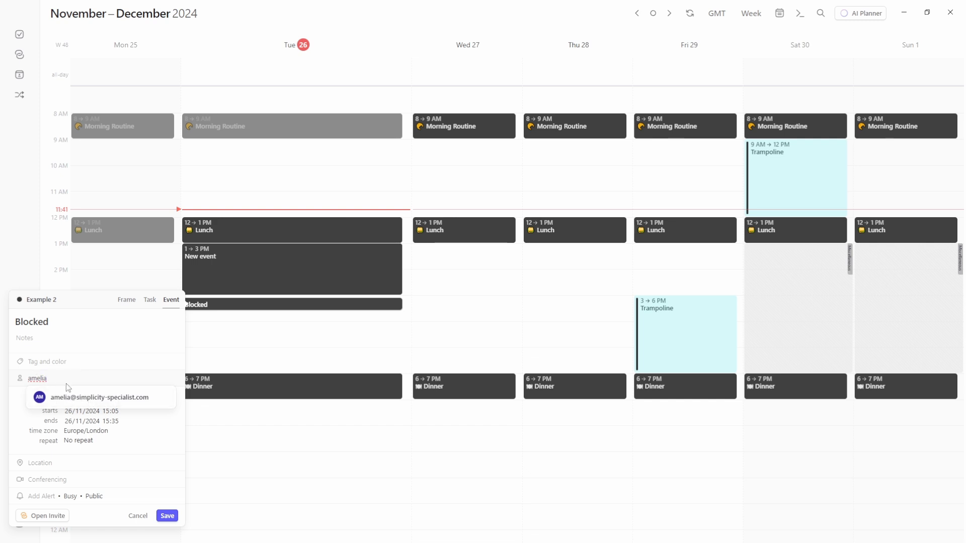
left_click(84, 397)
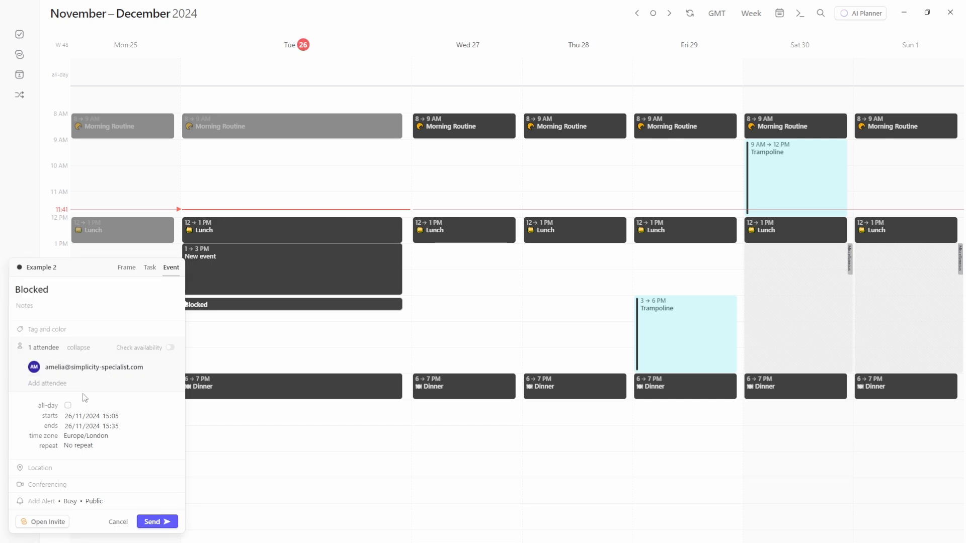
left_click(79, 348)
left_click(77, 363)
mouse_move(63, 377)
left_click(172, 368)
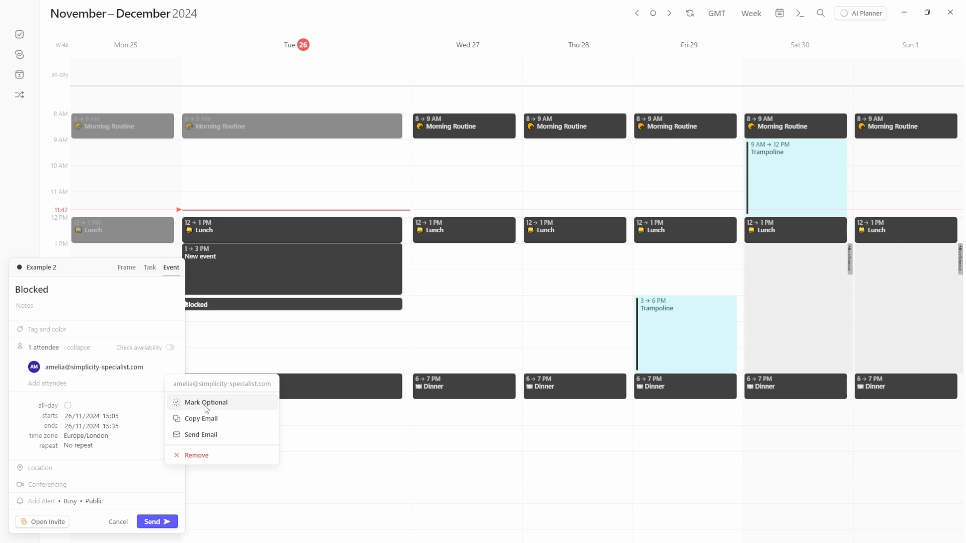
left_click(206, 405)
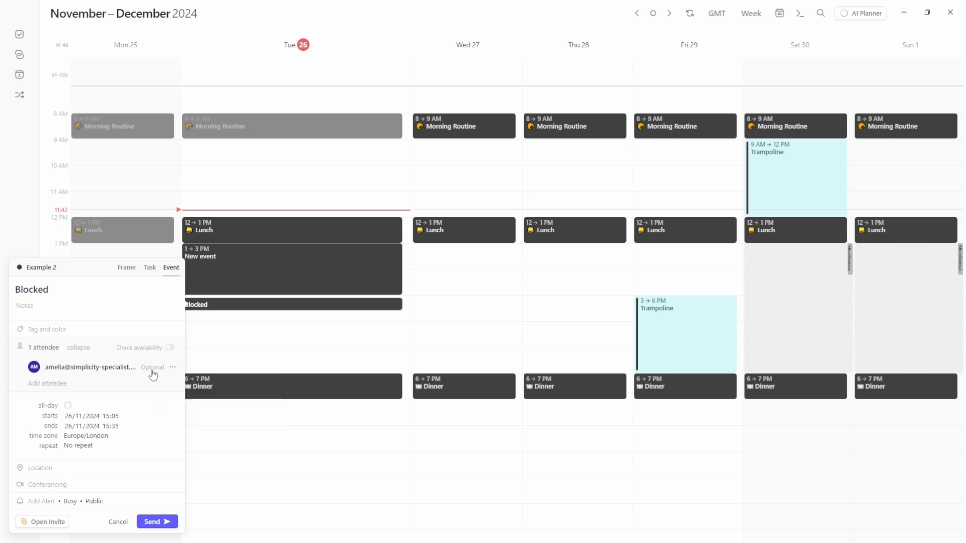
left_click(153, 375)
left_click(202, 405)
left_click(171, 347)
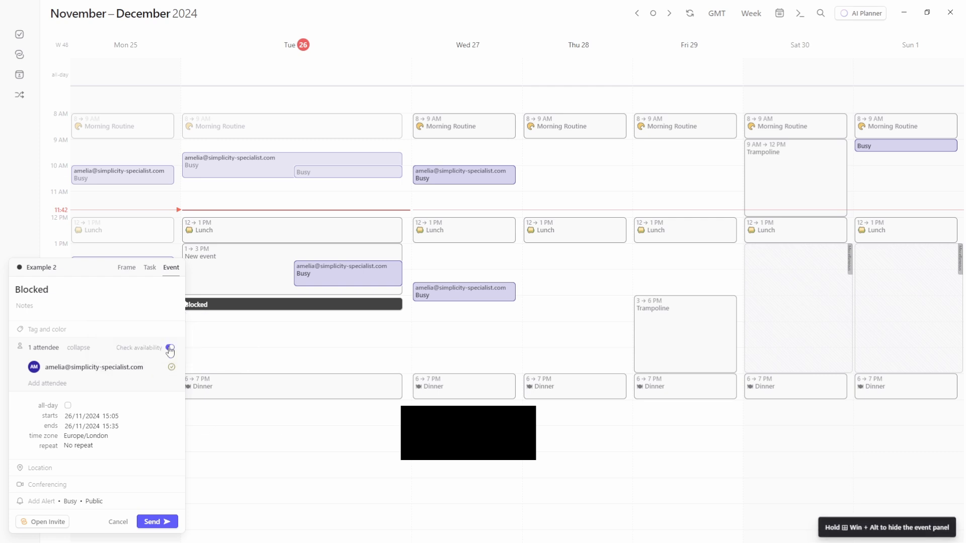
left_click(170, 349)
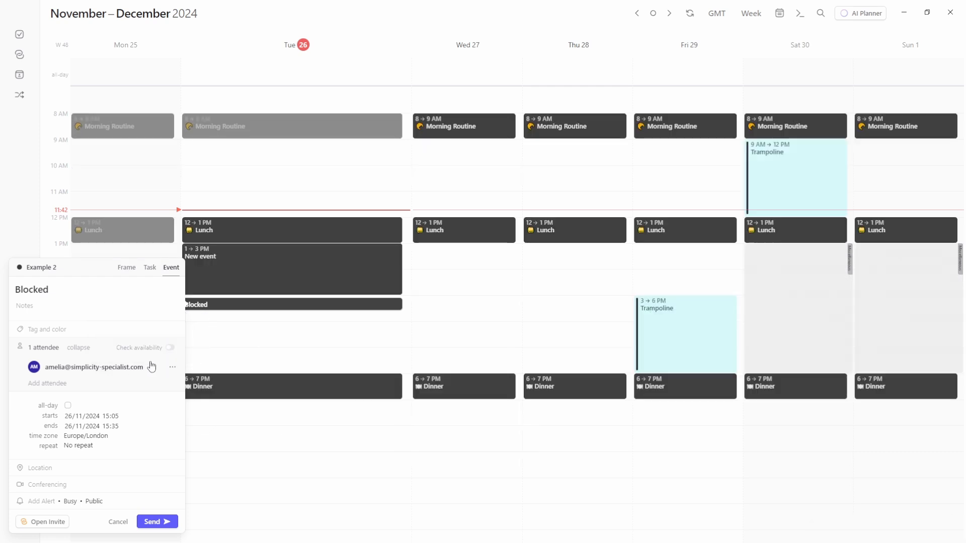
right_click(99, 372)
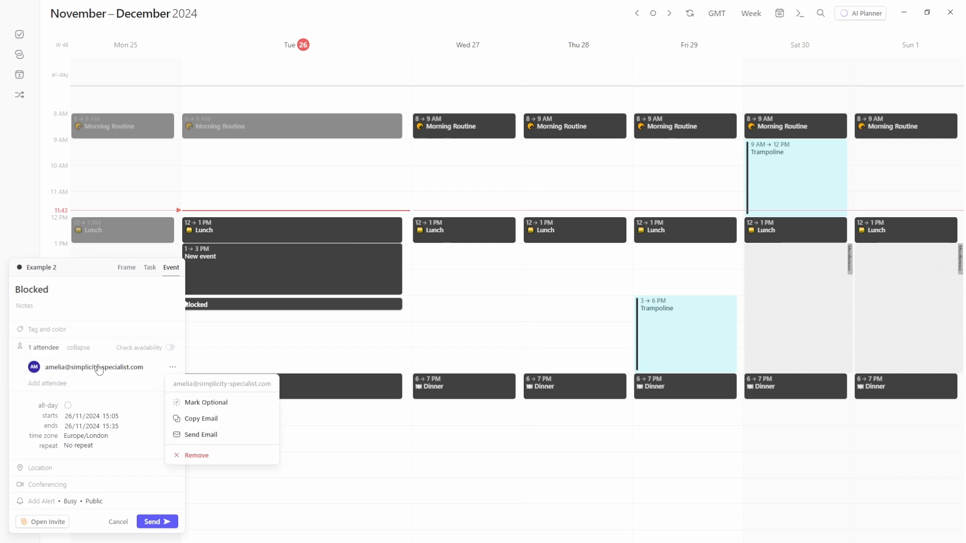
left_click(210, 458)
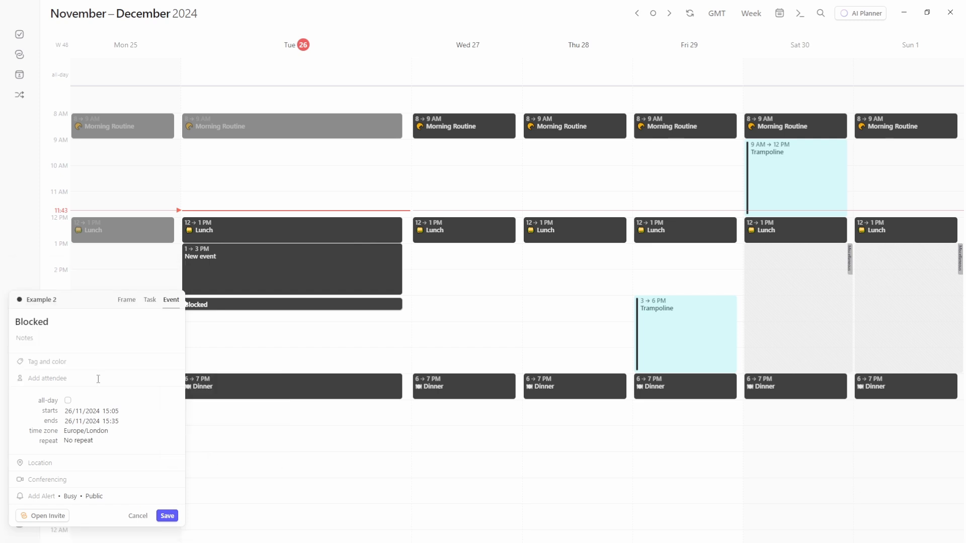
Make Blocked all-day and back to timed, then adjust its start time in the picker
left_click(68, 401)
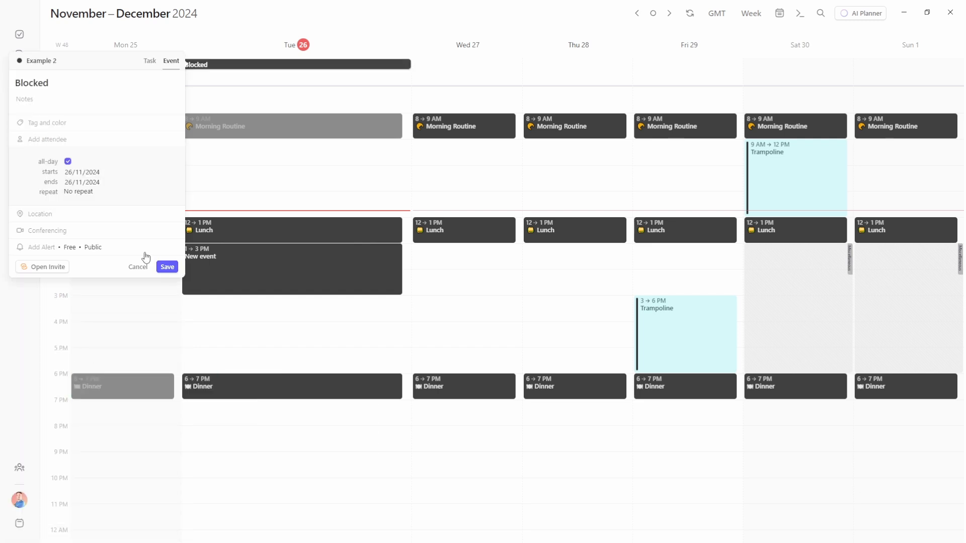
left_click(68, 162)
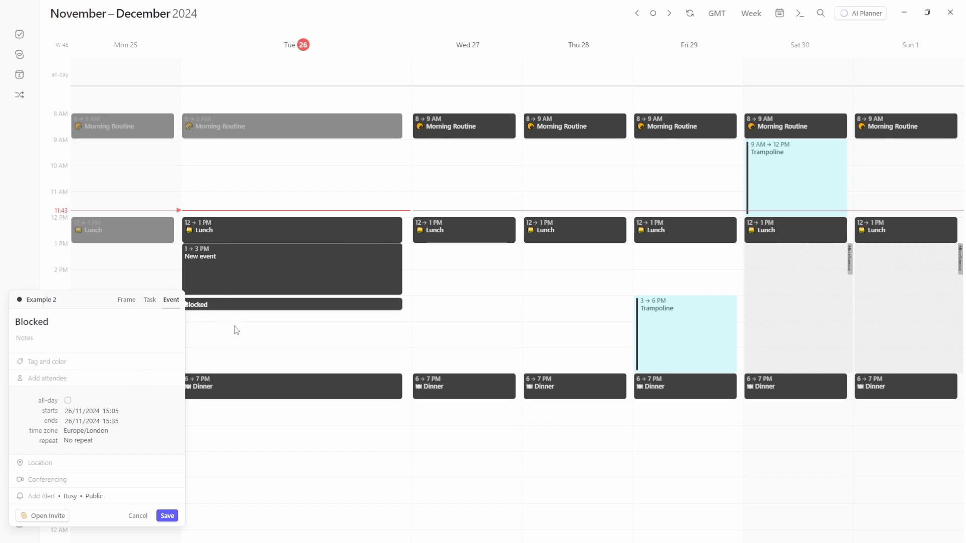
left_click(69, 413)
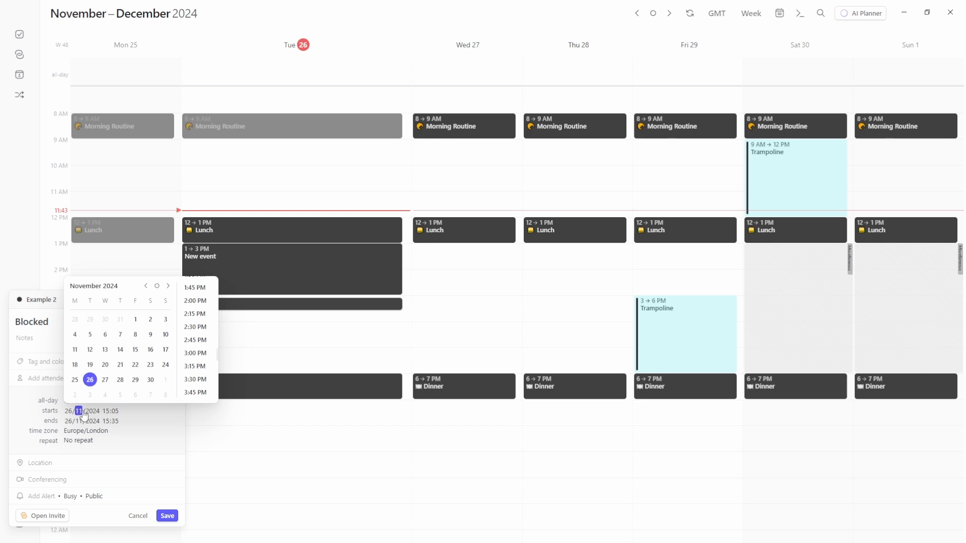
left_click(107, 412)
left_click(105, 412)
scroll(197, 342, "down", 6)
scroll(198, 345, "down", 1)
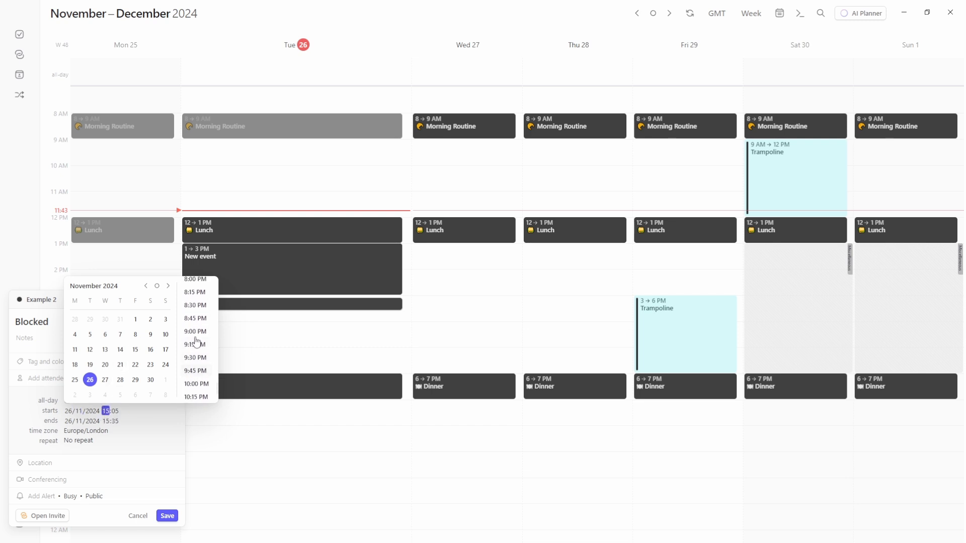
left_click(73, 426)
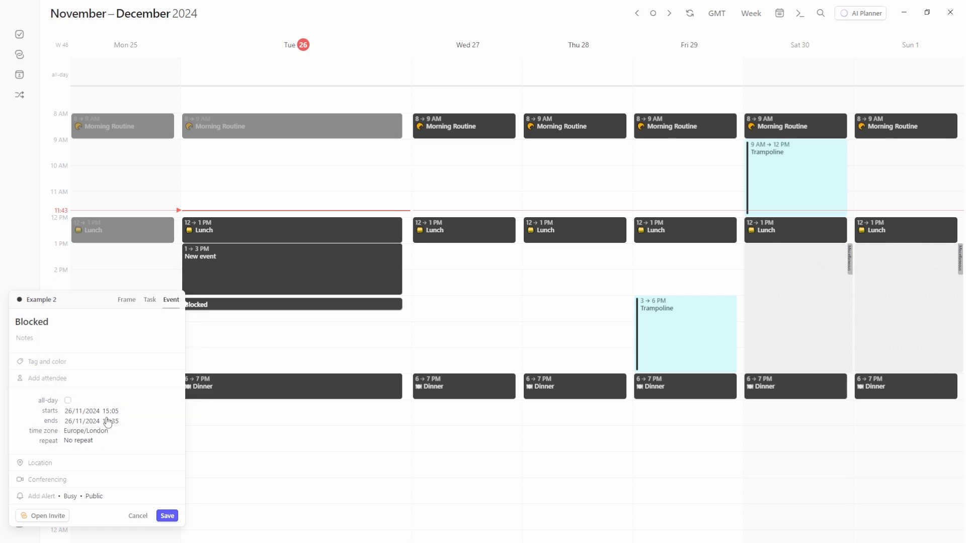
Drag Blocked to about 3:35 PM and move its start date to 3 December and back
left_click_drag(240, 306, 298, 312)
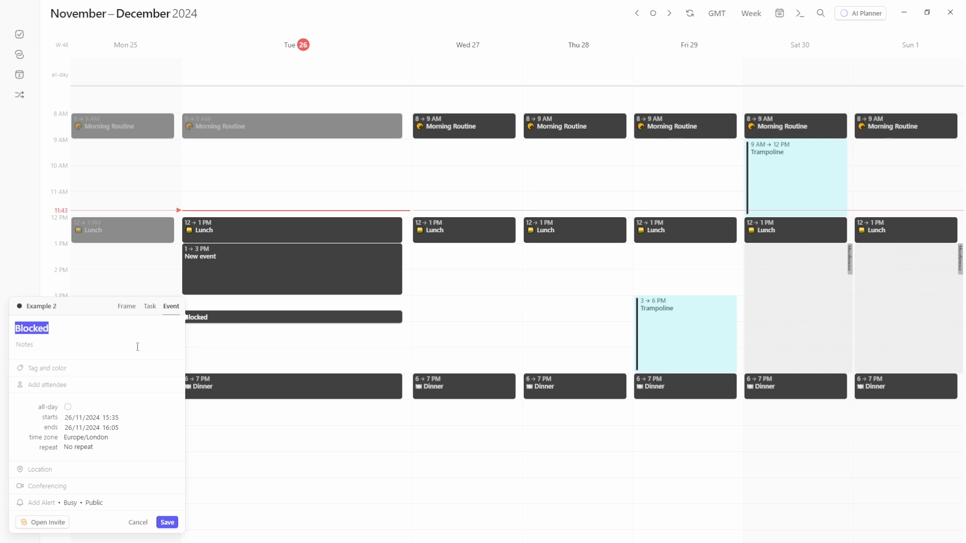
left_click(69, 418)
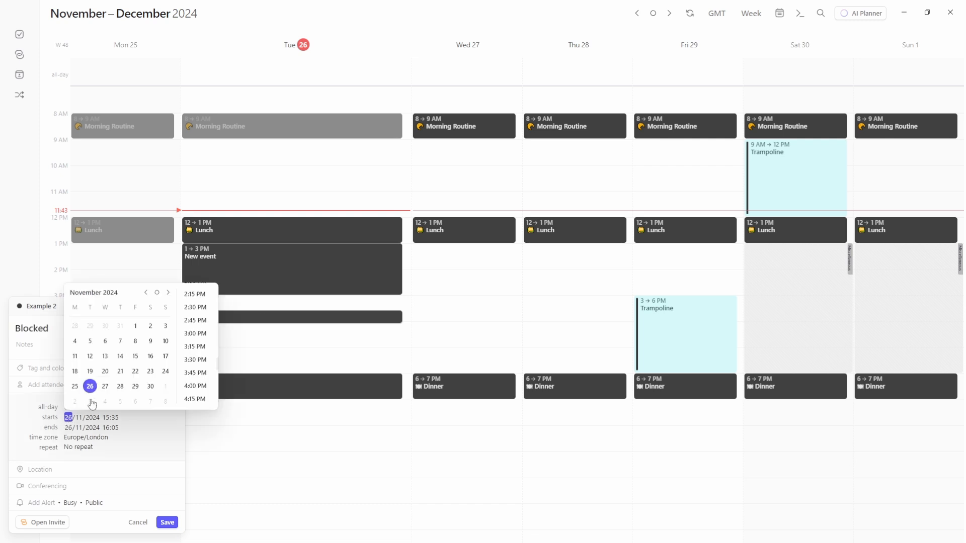
left_click(90, 401)
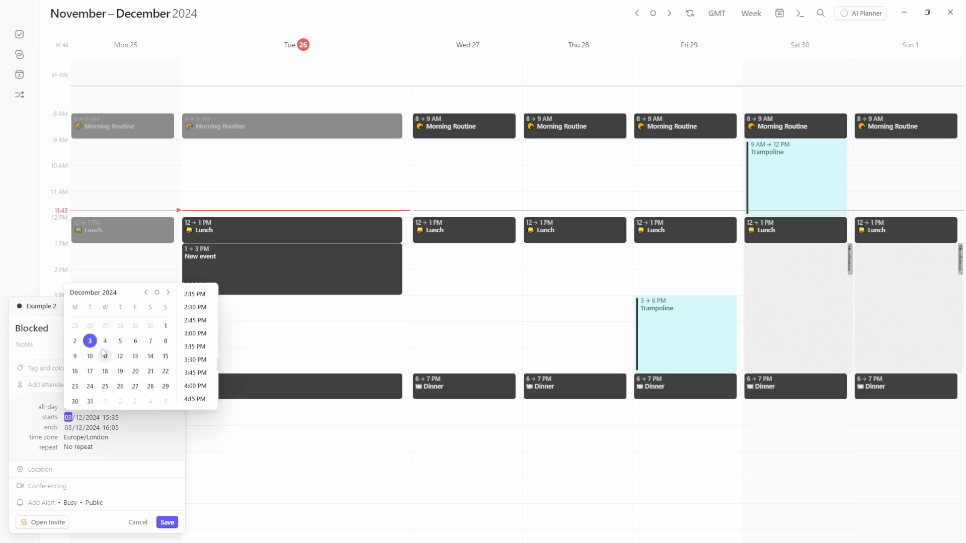
left_click(90, 326)
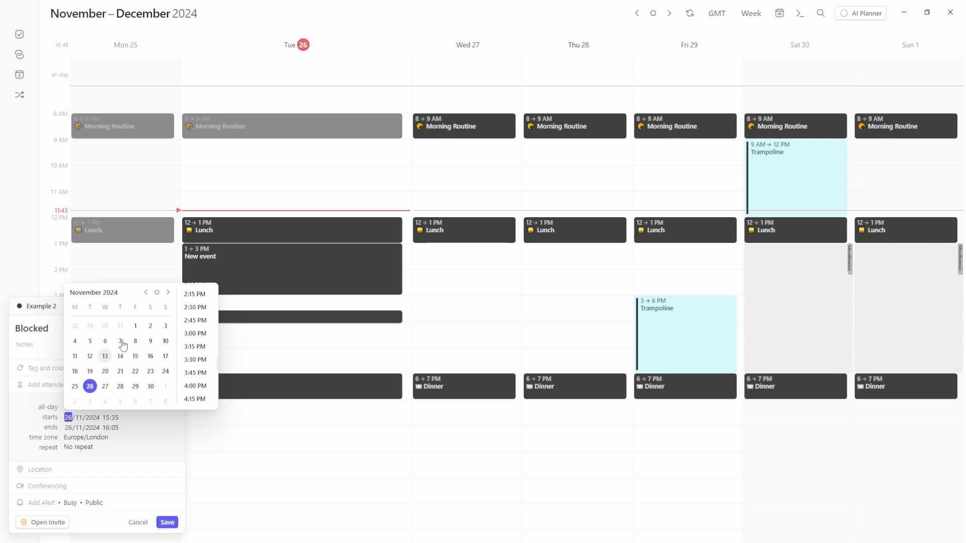
Browse the date picker to January 2025, pick 24 January, then restore 26 November
left_click(169, 293)
left_click(171, 295)
left_click(171, 295)
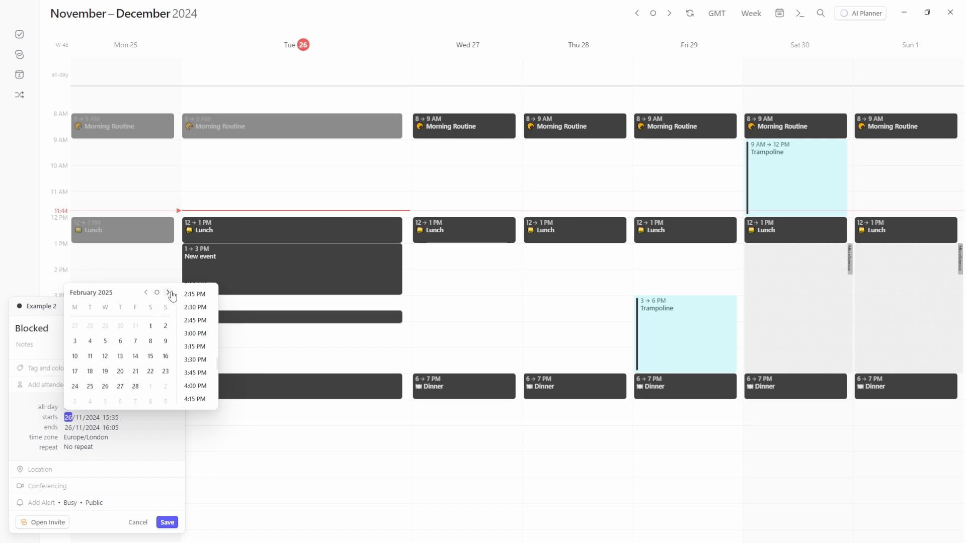
left_click(147, 293)
left_click(147, 293)
left_click(148, 293)
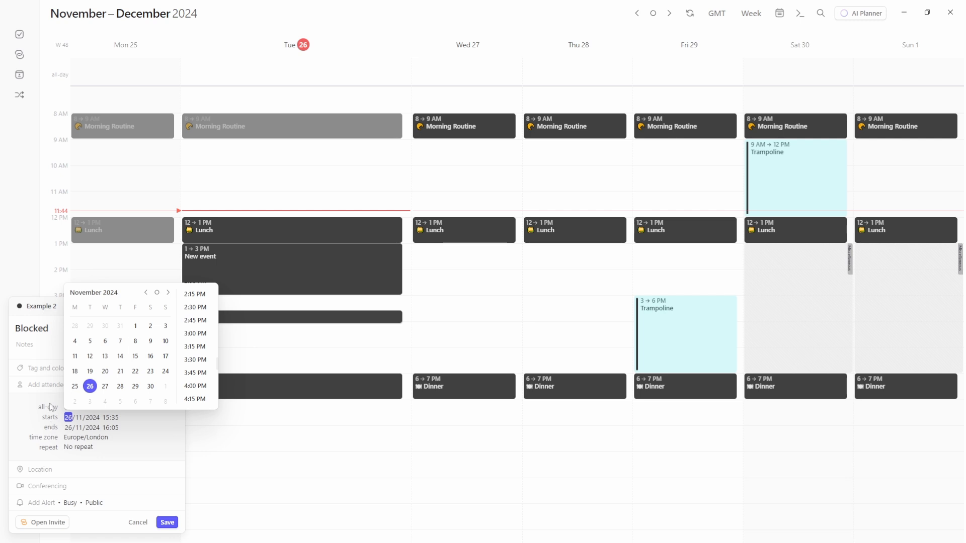
left_click(168, 292)
left_click(168, 292)
left_click(135, 371)
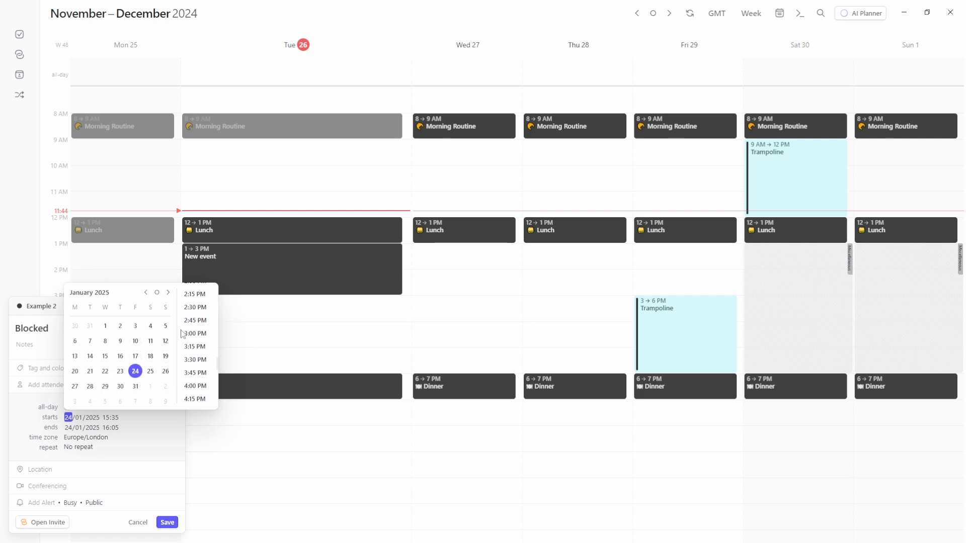
left_click(157, 292)
left_click(90, 386)
left_click(99, 428)
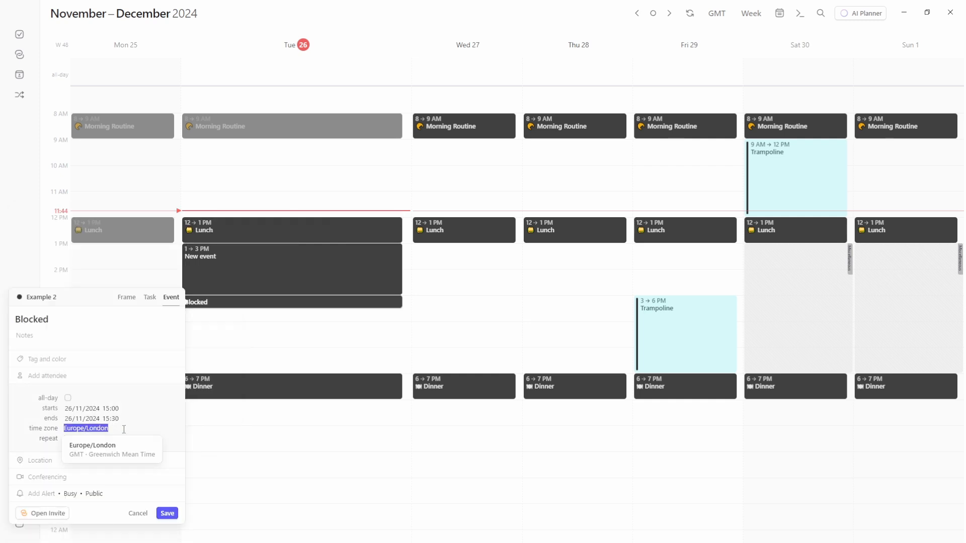
left_click(40, 432)
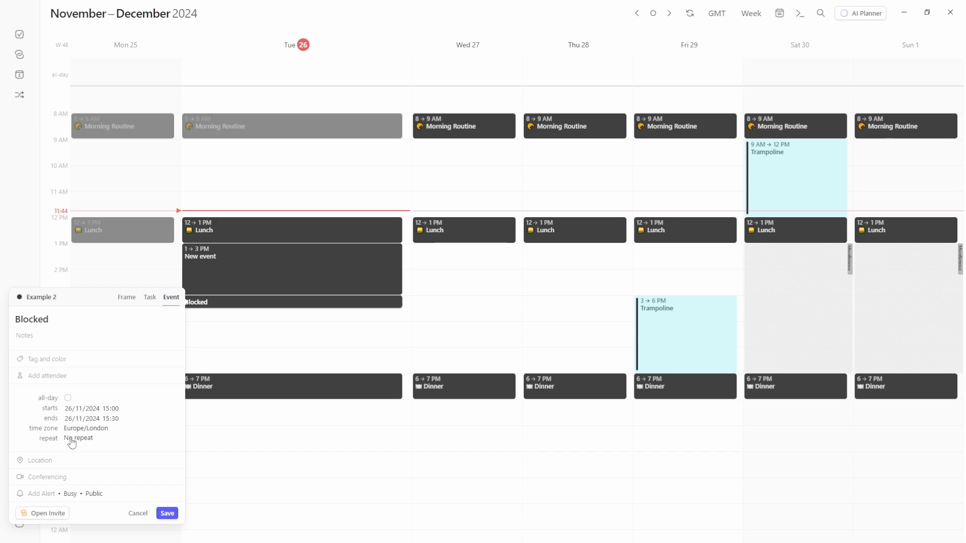
left_click(72, 439)
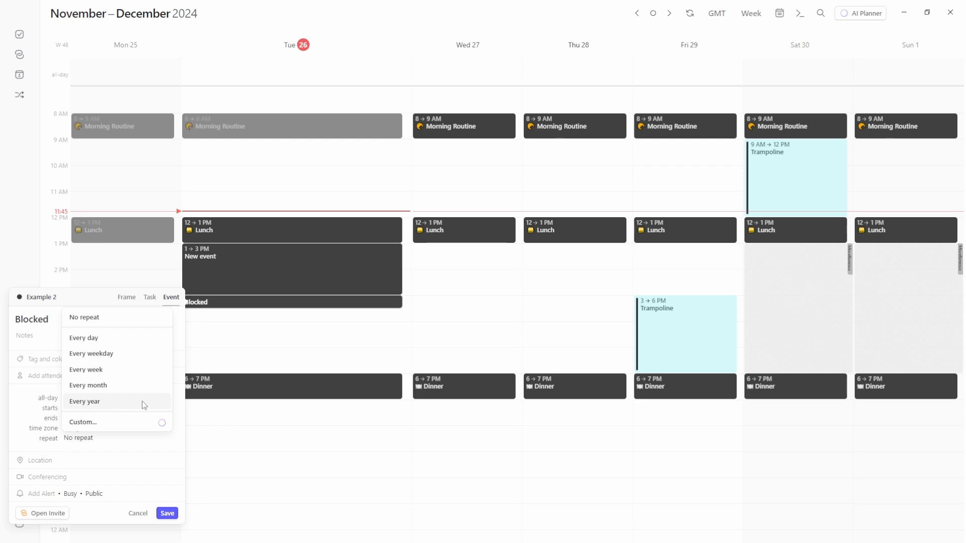
left_click(125, 426)
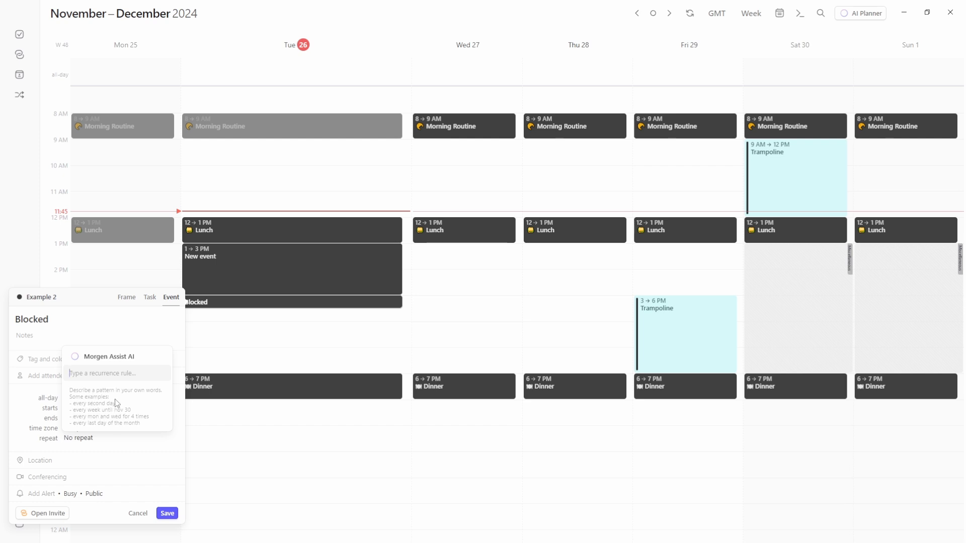
type("mon tue fri")
key("Return")
left_click(147, 441)
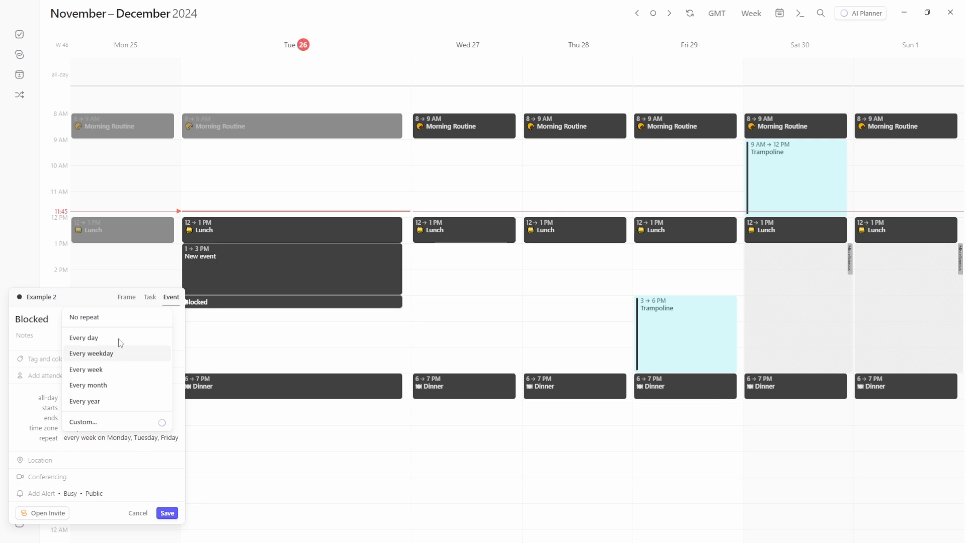
left_click(98, 316)
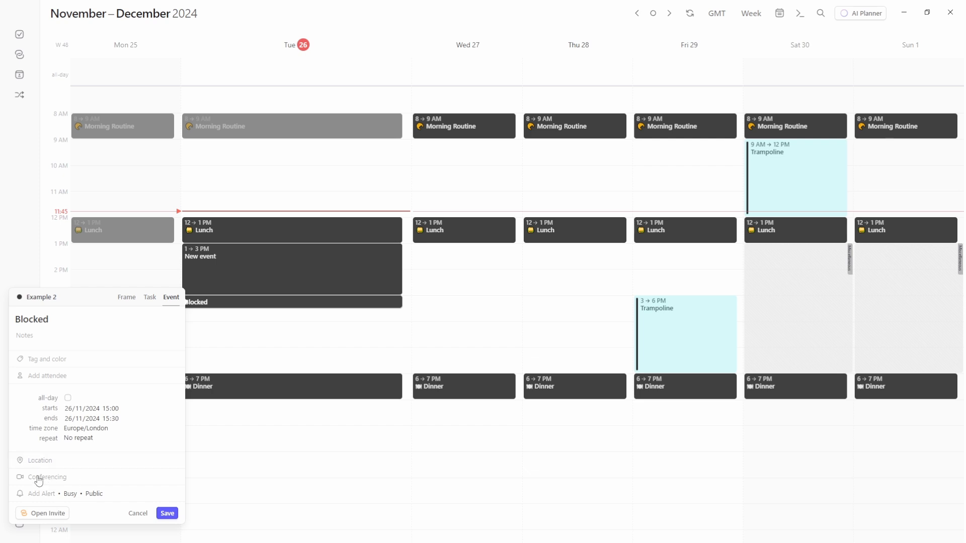
Review the conferencing integrations and the permanent My room link, then close Settings
left_click(54, 478)
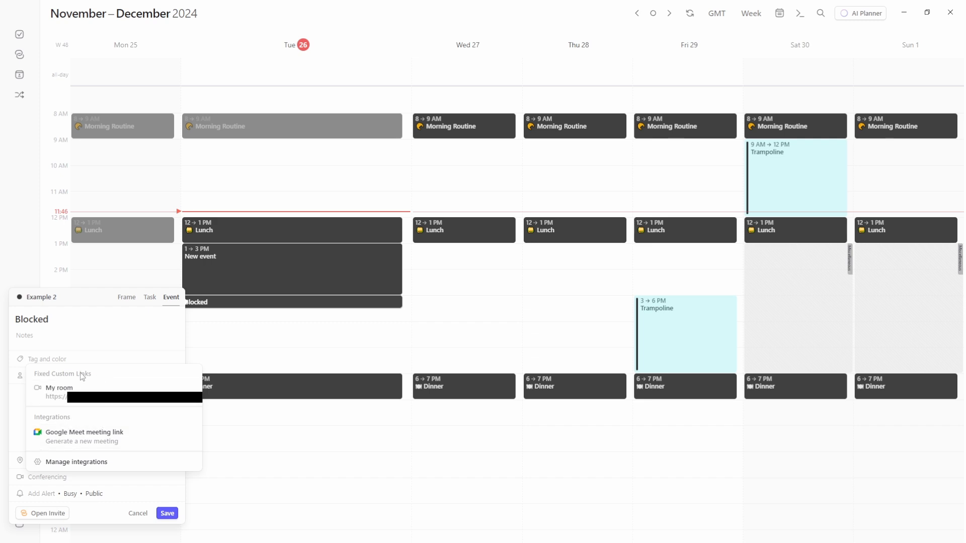
left_click(99, 466)
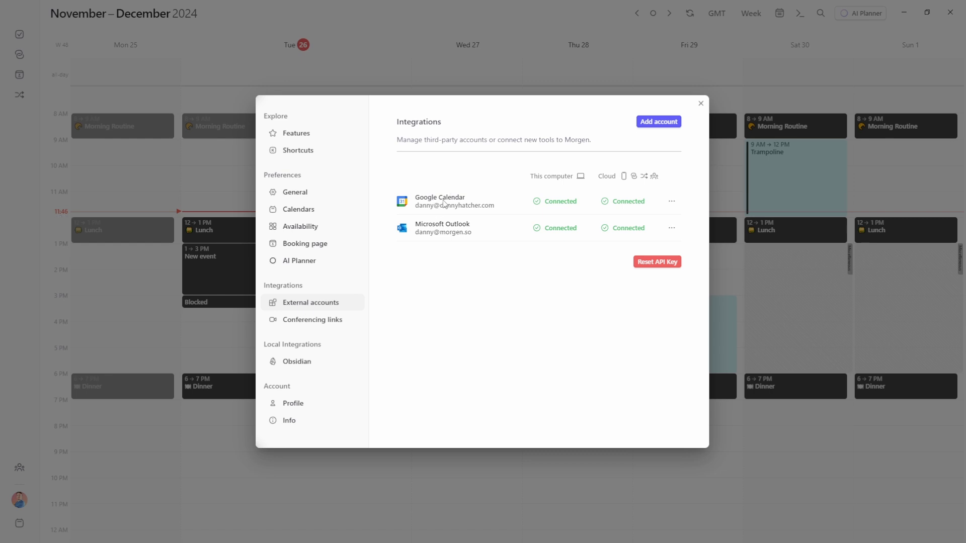
left_click(301, 322)
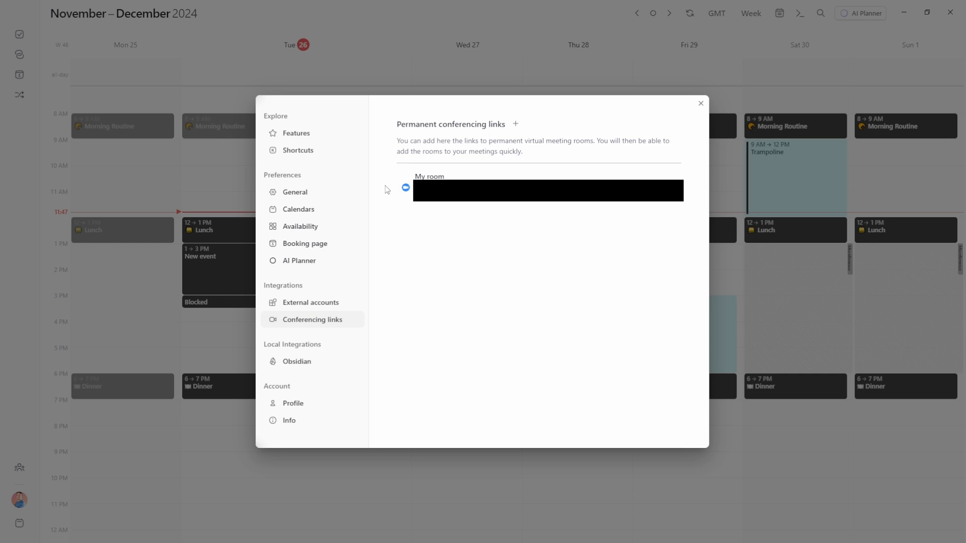
left_click(200, 276)
left_click(23, 401)
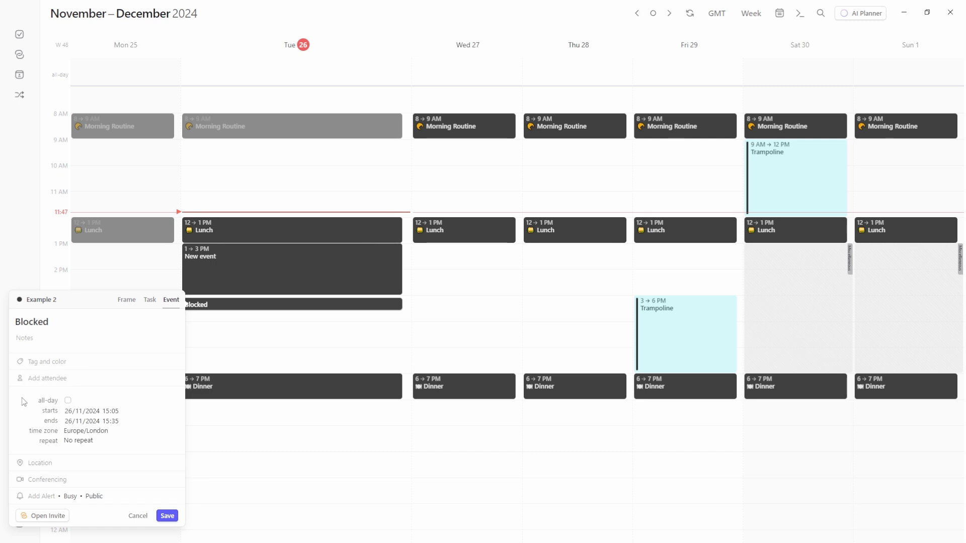
Add 30-minute, 1-hour and 2-hour before alerts to Blocked, then restore the default alerts
left_click(36, 498)
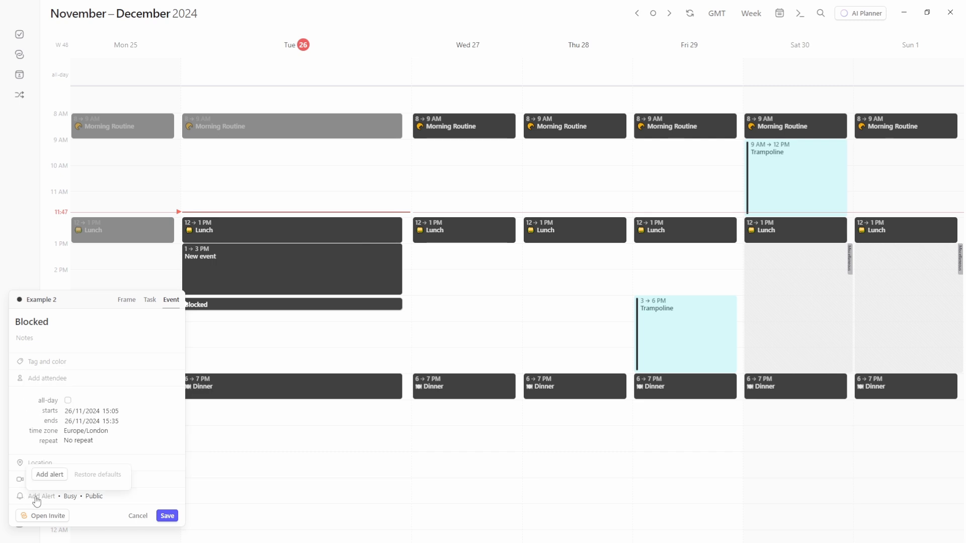
left_click(49, 474)
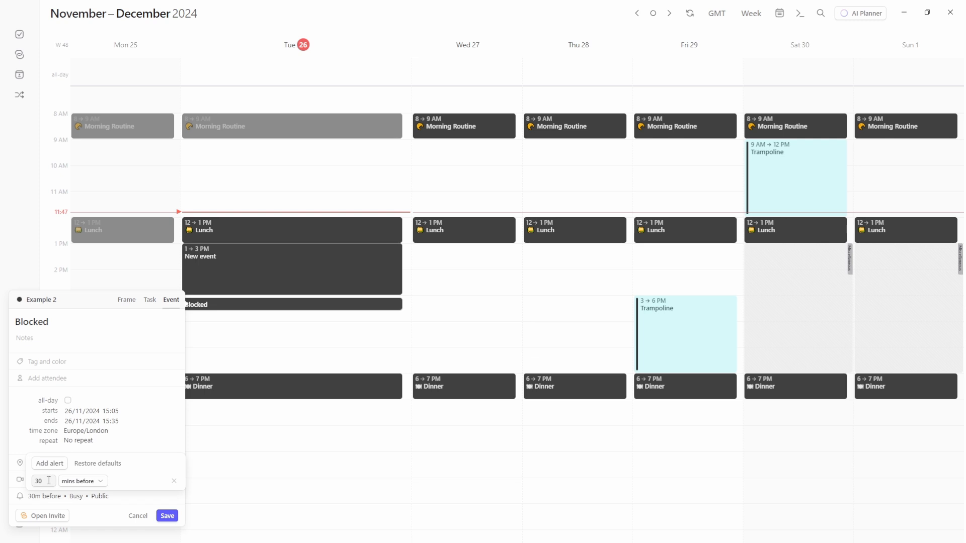
left_click(75, 480)
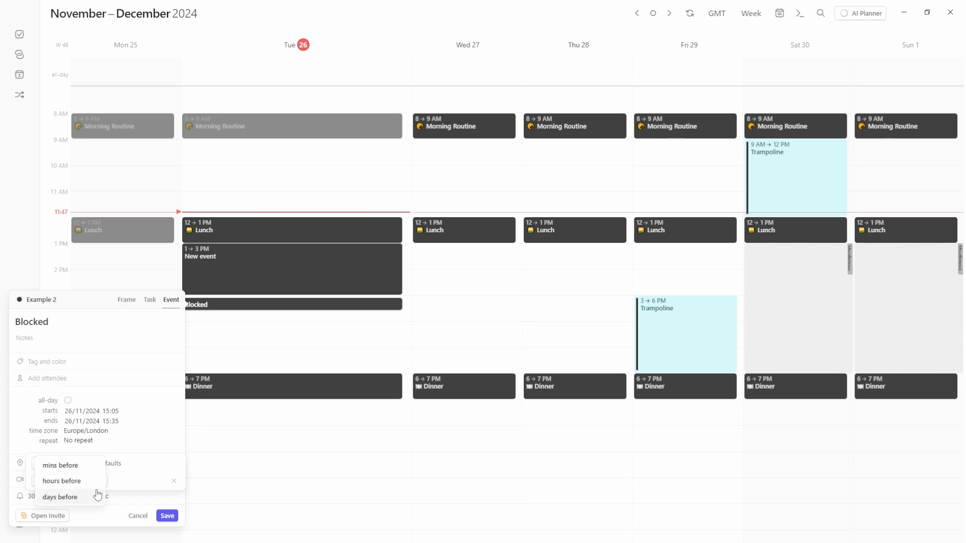
key("Escape")
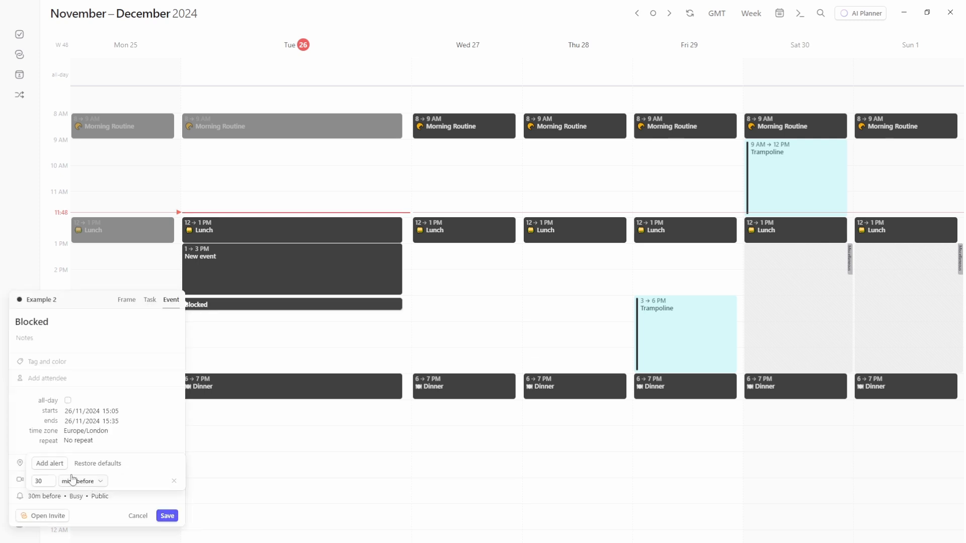
left_click(53, 465)
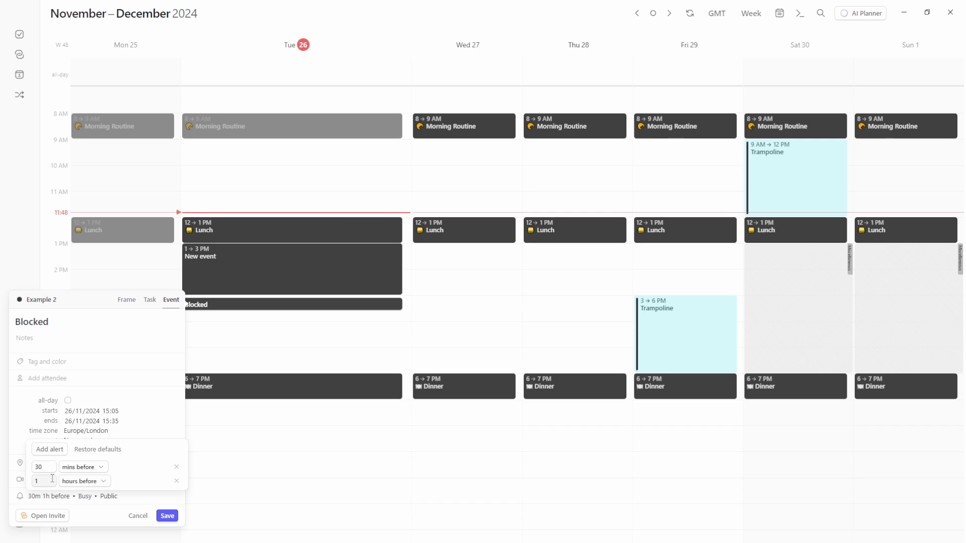
left_click(52, 450)
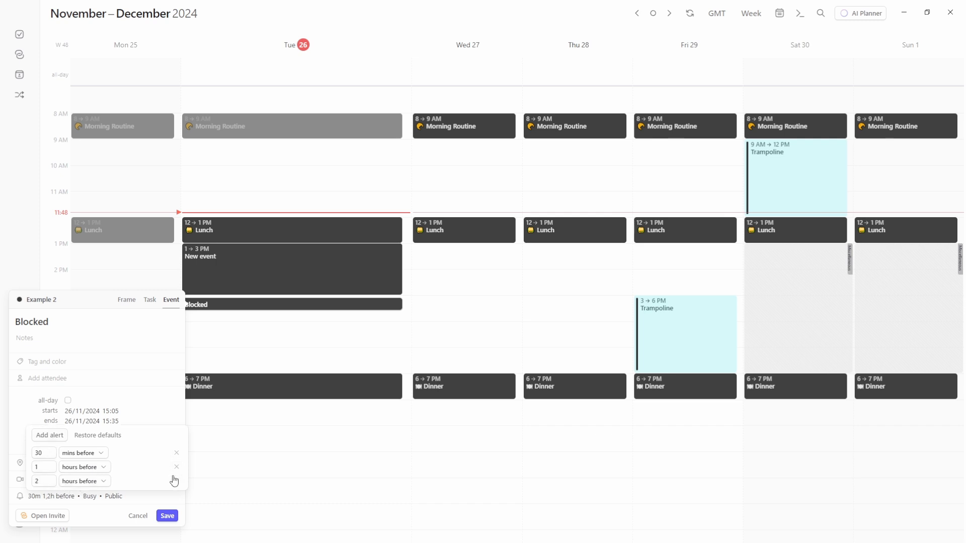
left_click(95, 435)
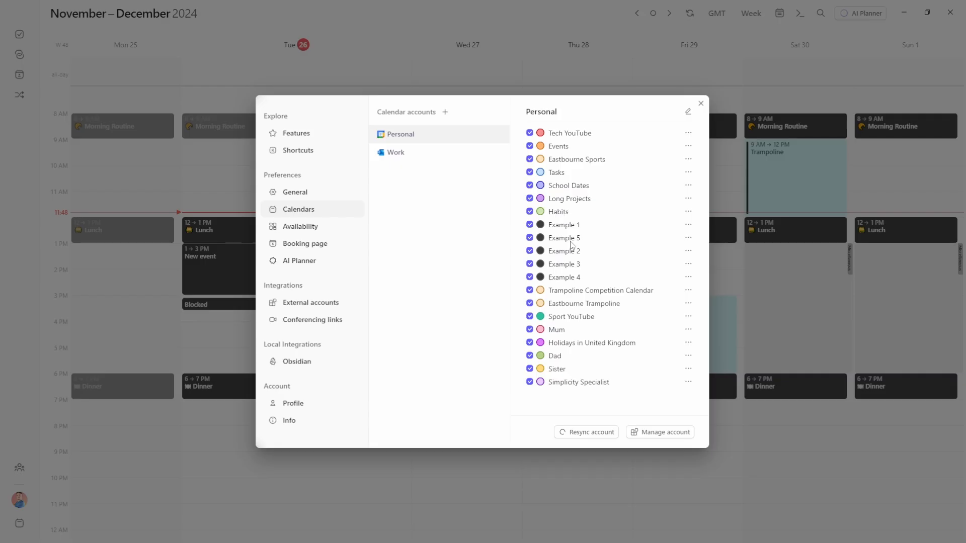
Add default reminders to the Example 2 calendar: 30 mins for timed events and 1 day for all-day events
left_click(689, 251)
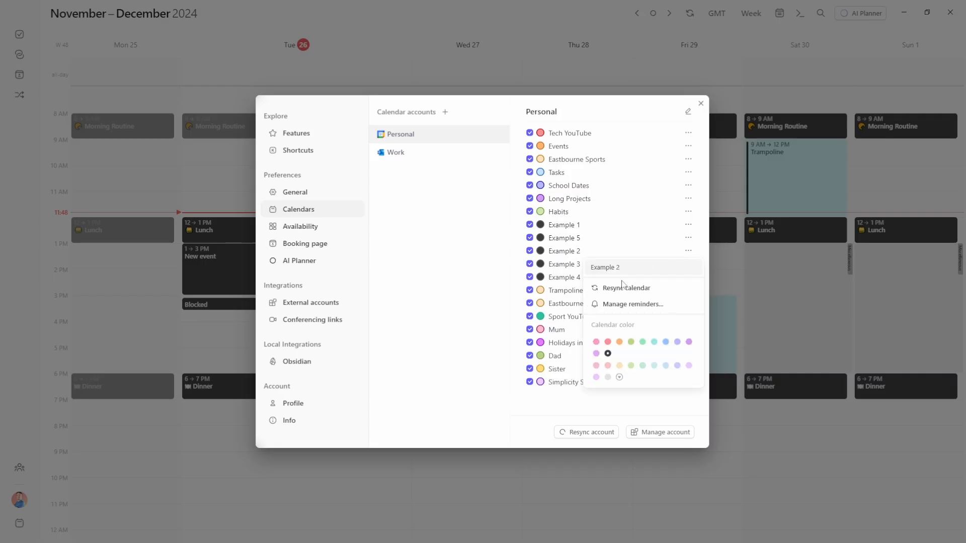
left_click(631, 305)
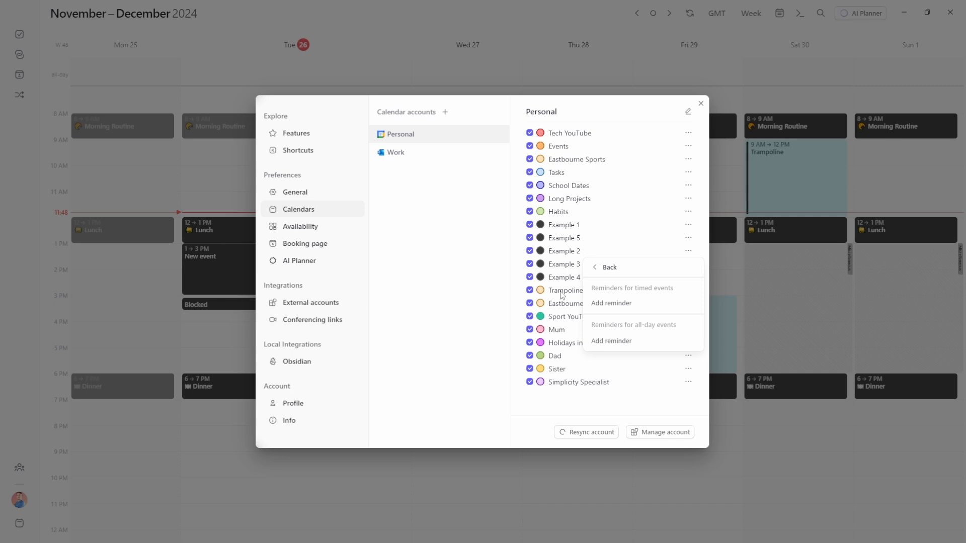
left_click(618, 305)
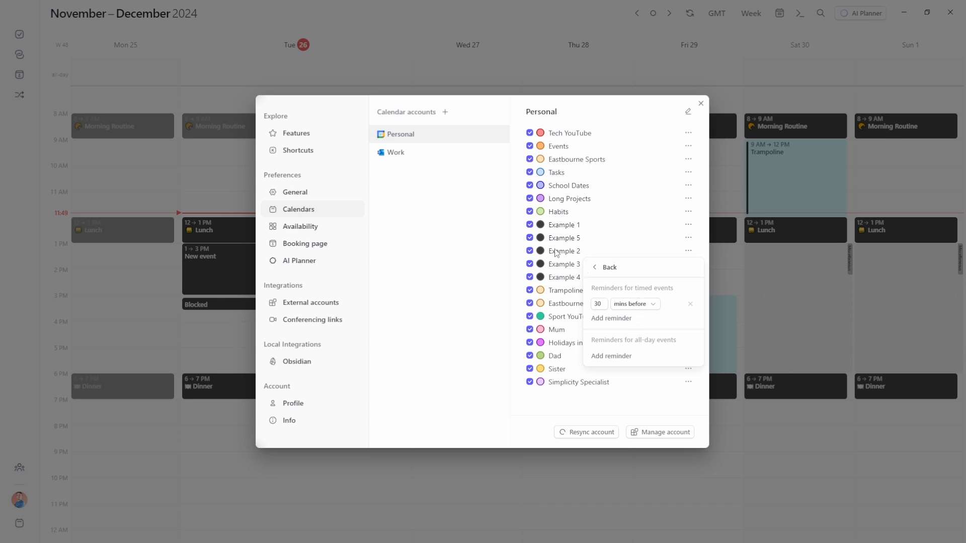
left_click(620, 356)
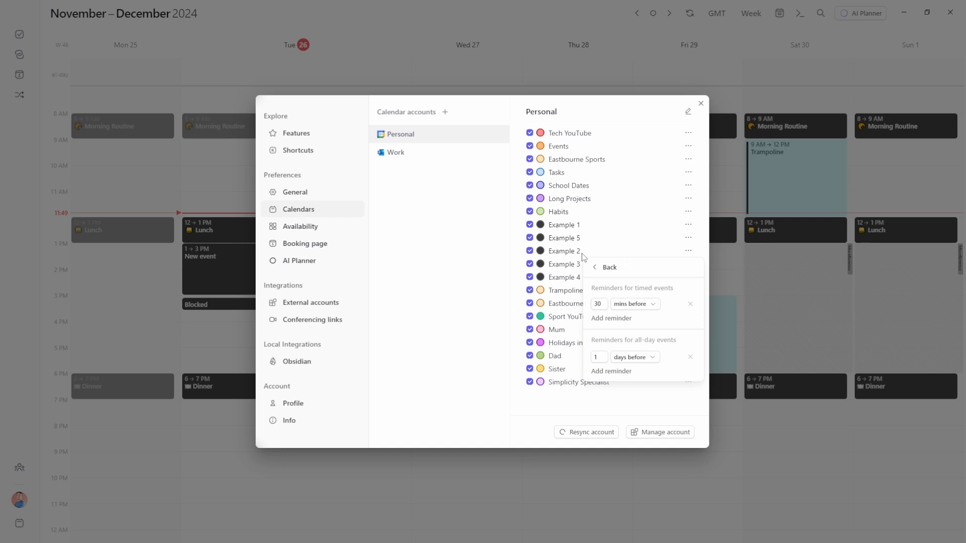
Leave Example 2's options and view the Events calendar's default reminders
left_click(596, 268)
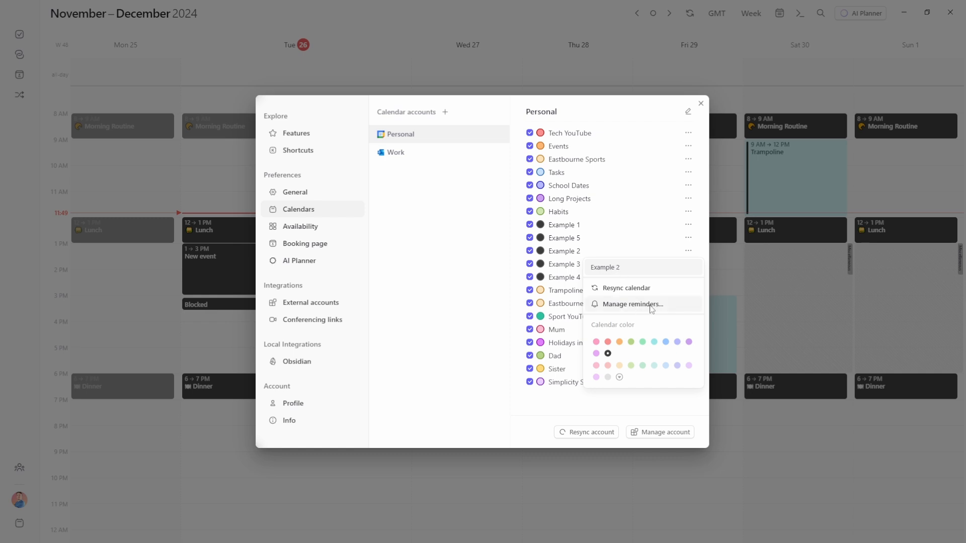
left_click(629, 245)
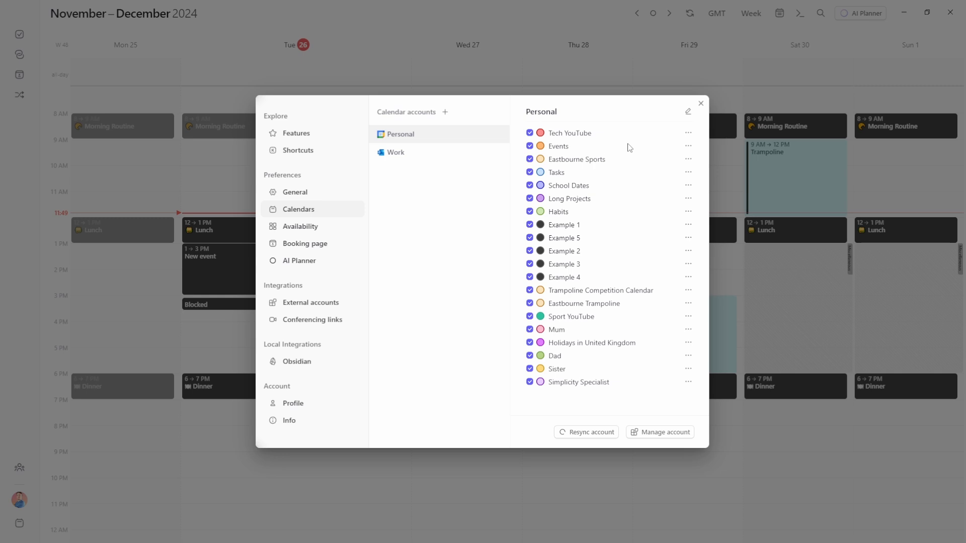
left_click(692, 148)
left_click(624, 198)
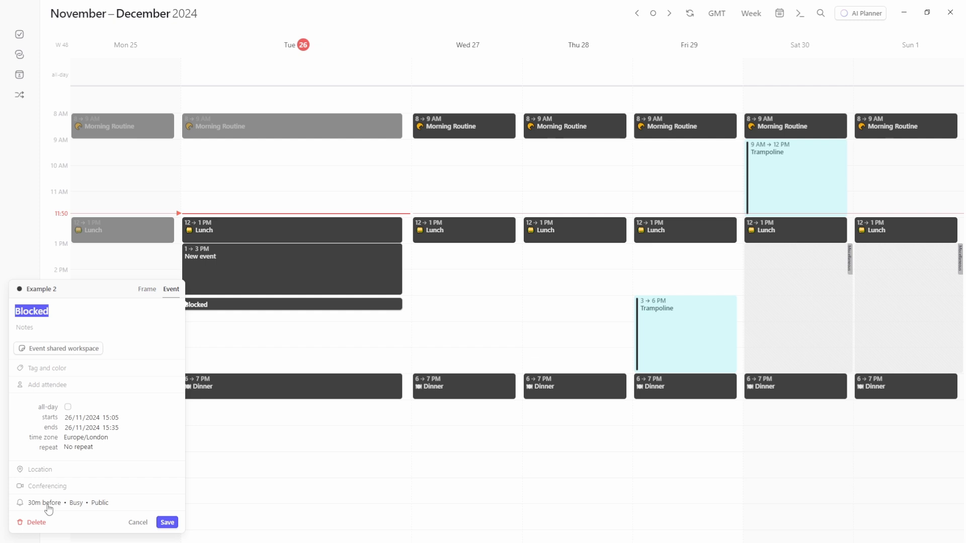
Remove the Blocked event's 30-minutes-before alert
left_click(47, 504)
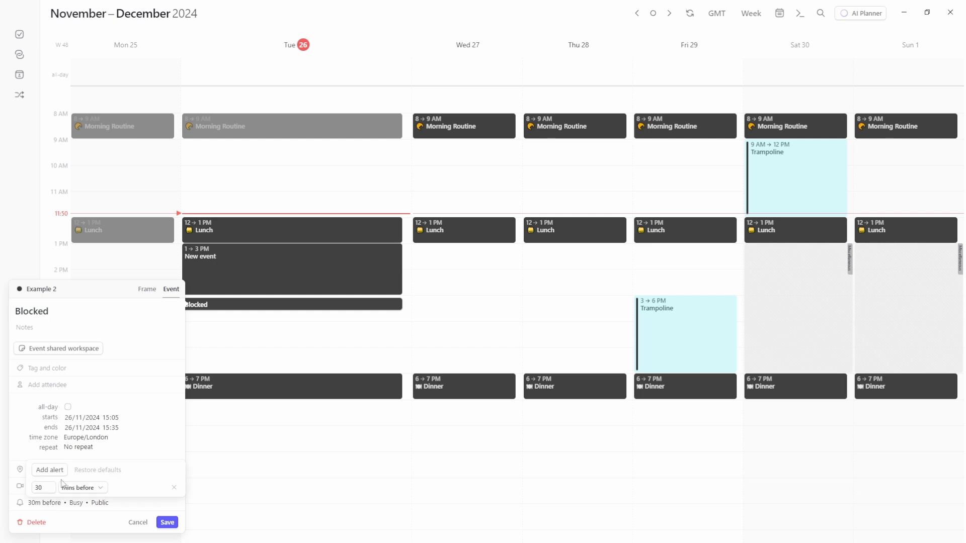
left_click(174, 488)
left_click(137, 506)
Keep the Blocked event marked Busy and Public, and save it
left_click(71, 502)
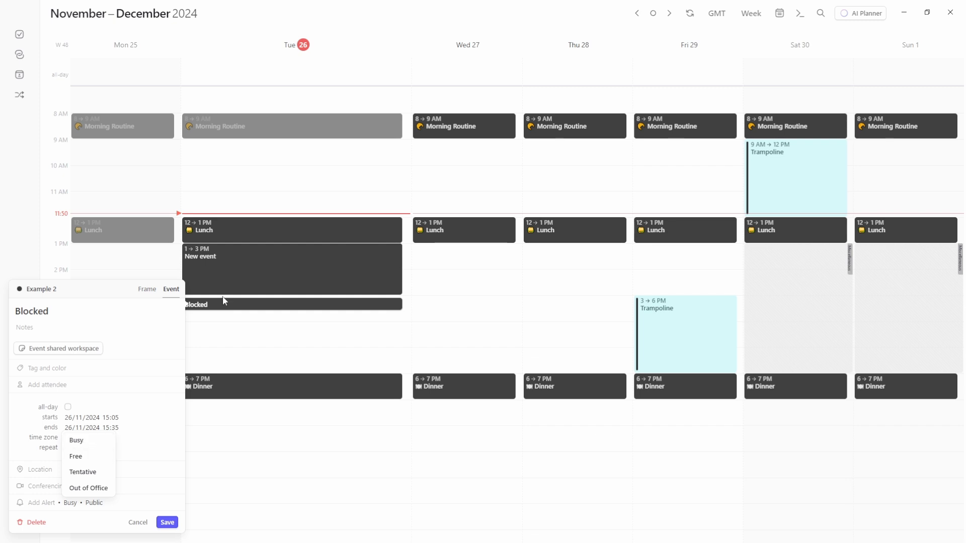
left_click(75, 456)
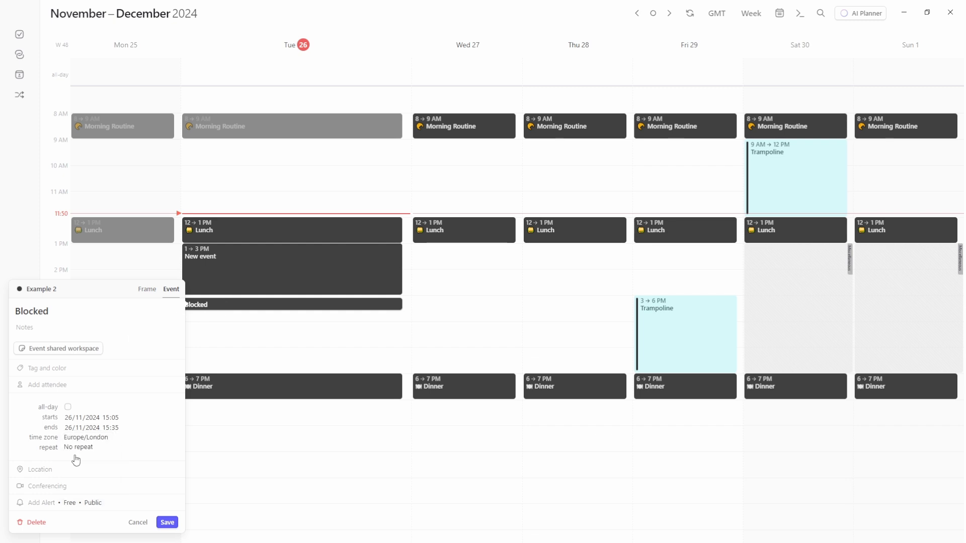
left_click(73, 503)
left_click(81, 441)
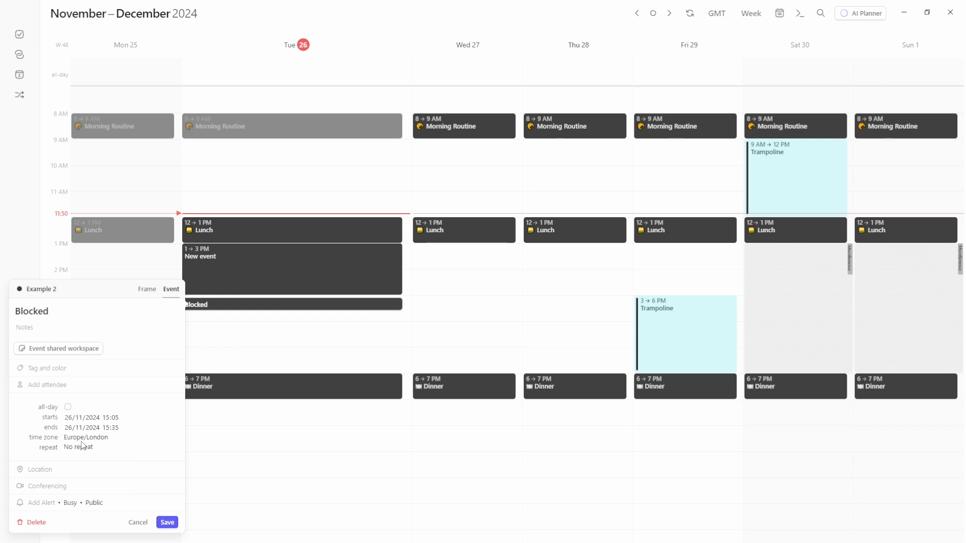
left_click(95, 503)
left_click(113, 507)
left_click(167, 522)
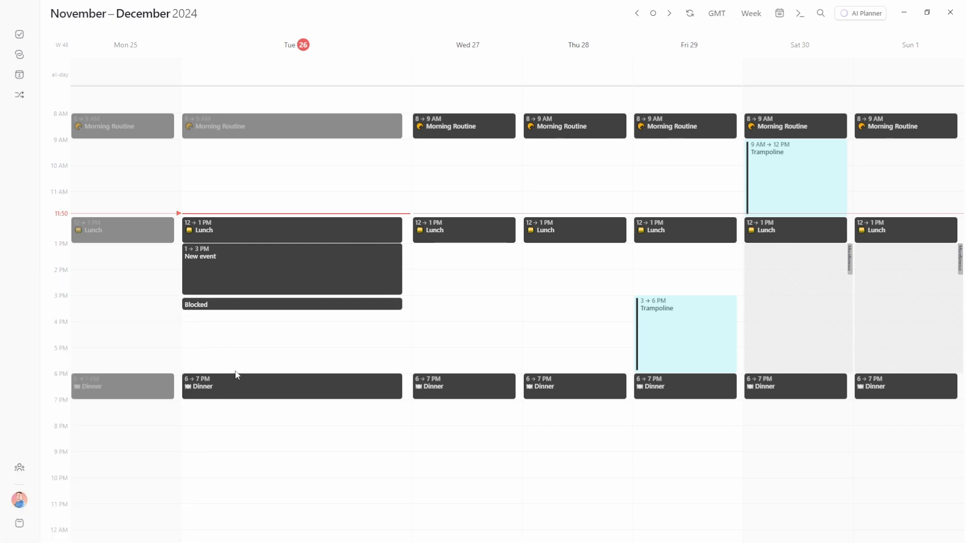
Create a second Blocked item at 15:40 on Tuesday, convert it to a task, and open General settings
left_click(228, 315)
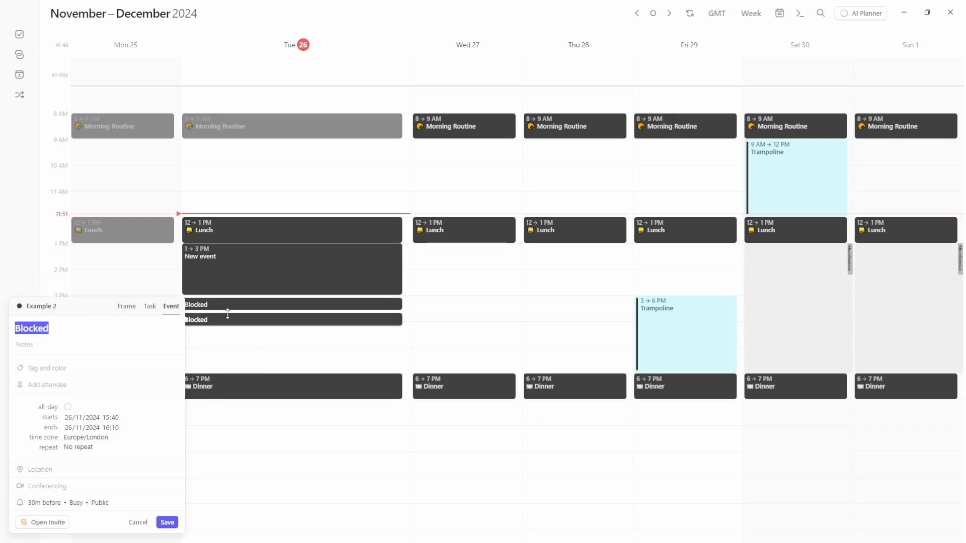
left_click(152, 309)
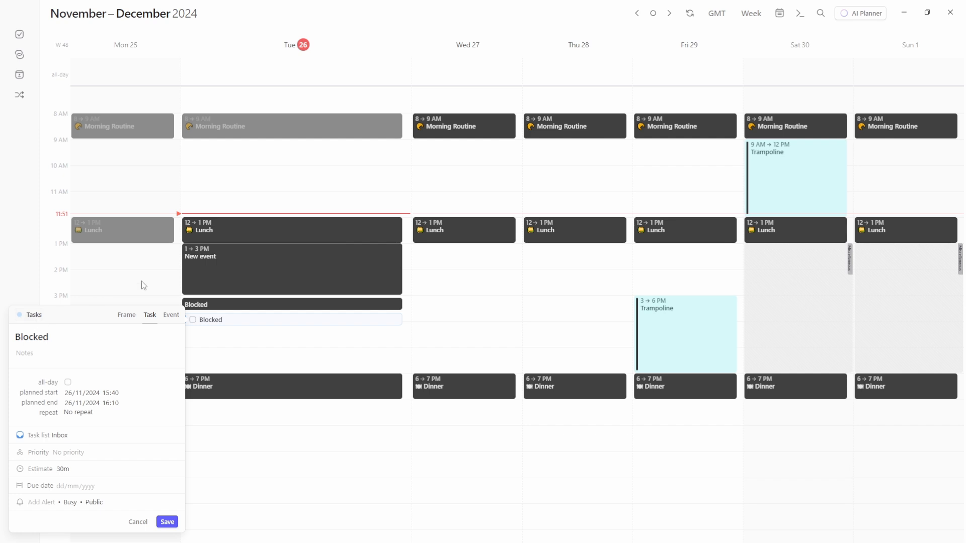
key("ctrl+comma")
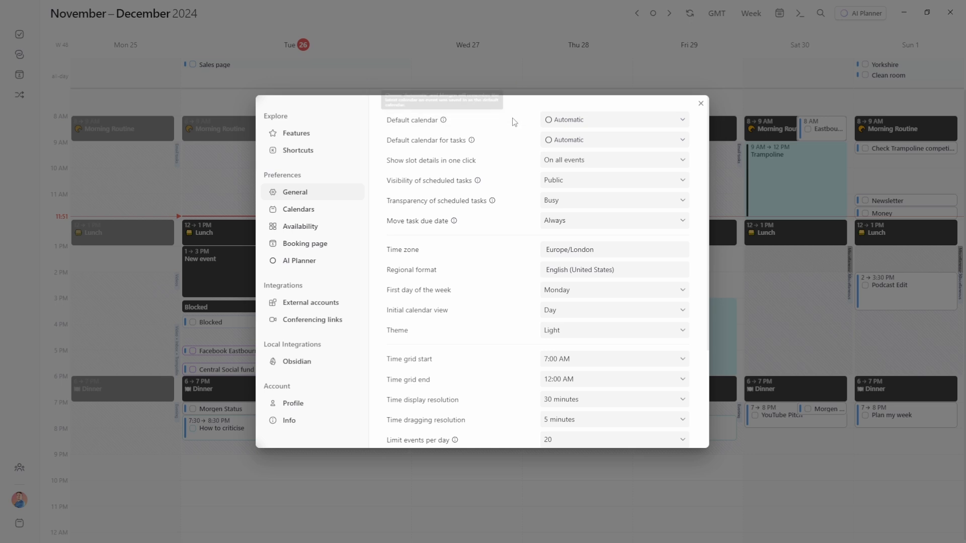
Set the default calendar to Events and the tasks calendar to Tasks, leaving slot details on All events
left_click(623, 123)
left_click(578, 179)
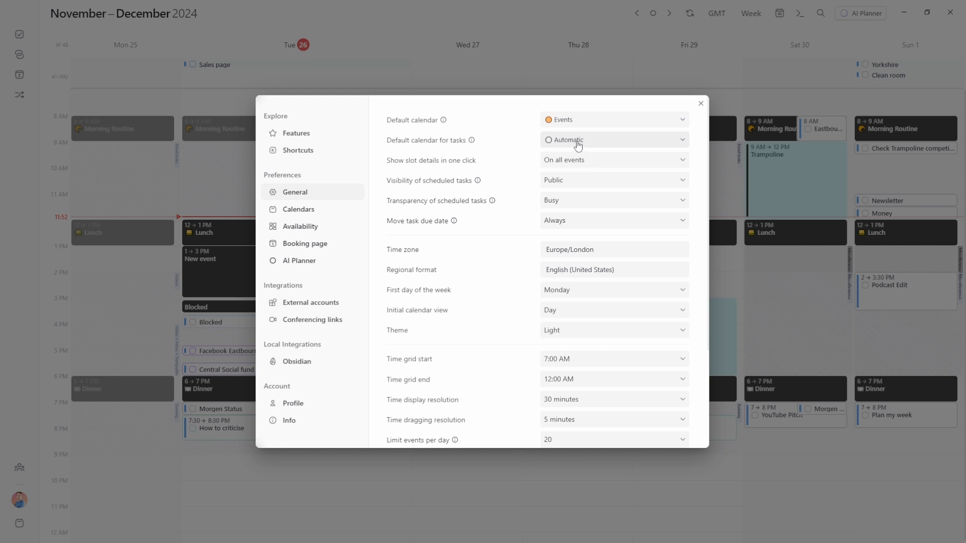
mouse_move(472, 143)
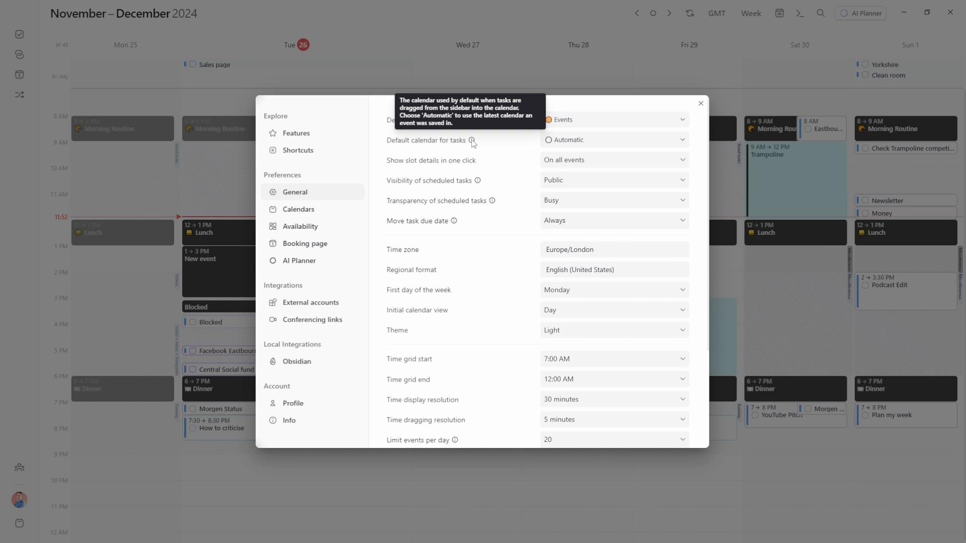
left_click(558, 143)
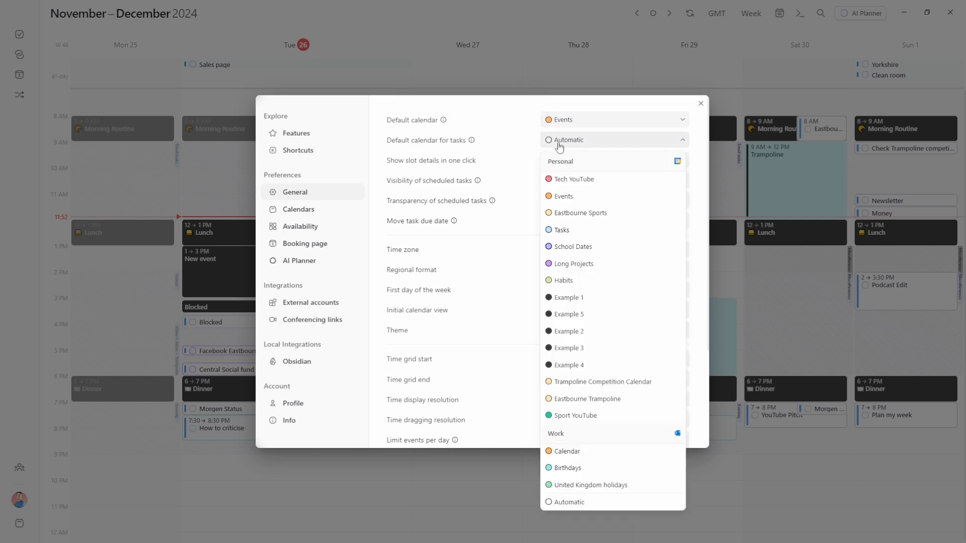
left_click(562, 229)
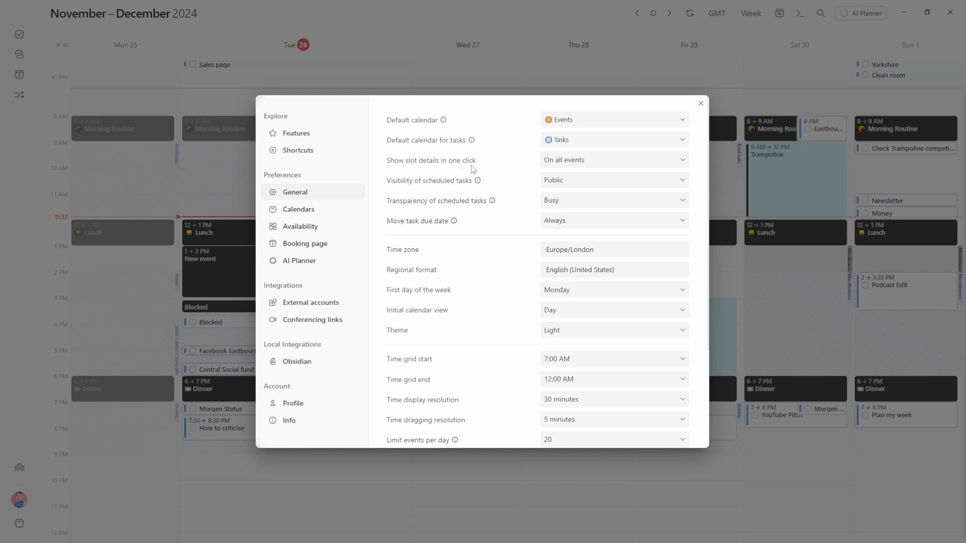
left_click(585, 163)
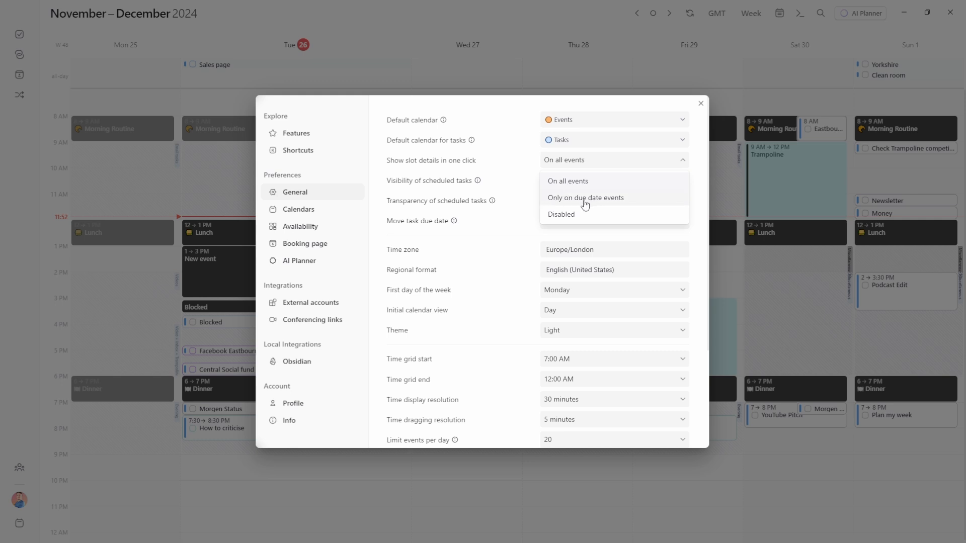
left_click(541, 165)
Close settings to return to the Nov 25–Dec 1 week view and preview Tuesday's Blocked task
left_click(735, 165)
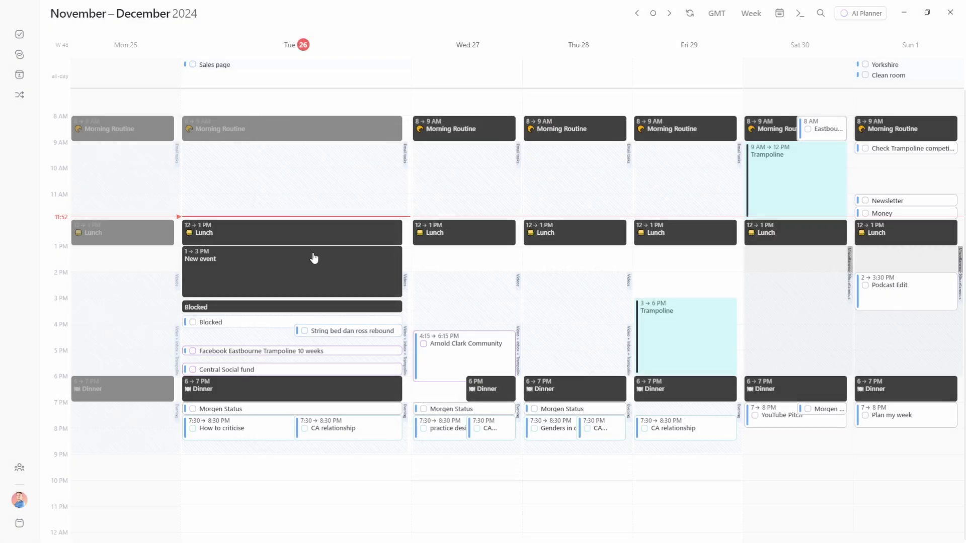
mouse_move(234, 325)
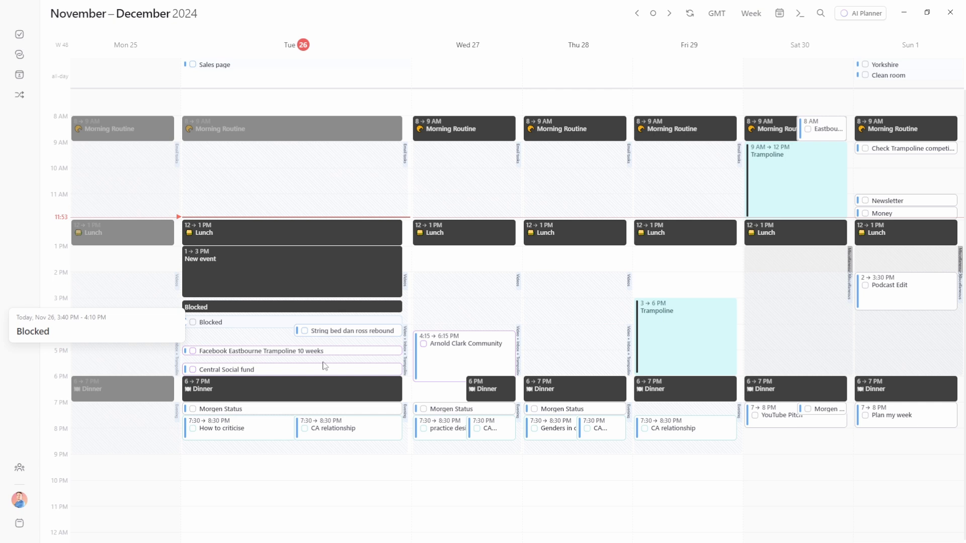
mouse_move(464, 359)
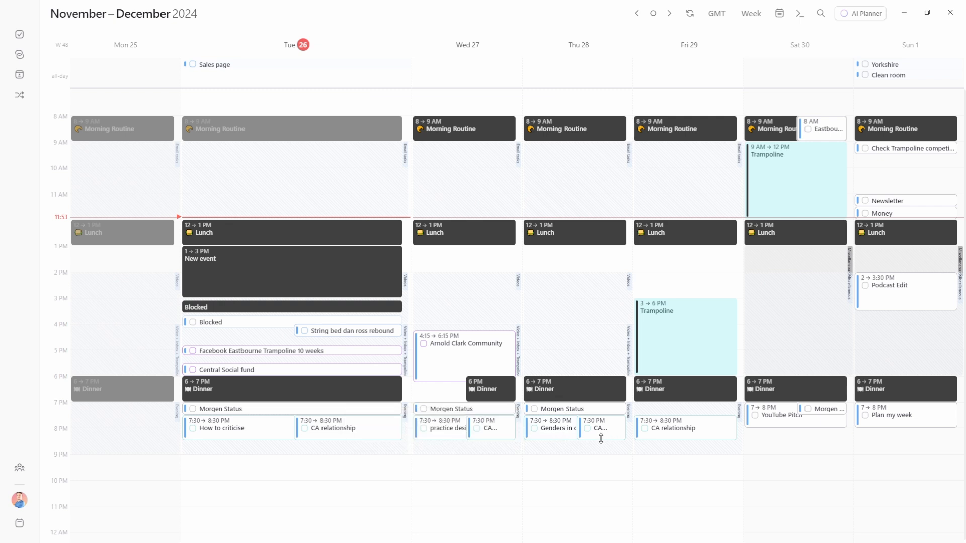
Rename Tuesday's Blocked task to 'Test Task', keeping no repeat, and check its task list
left_click(561, 436)
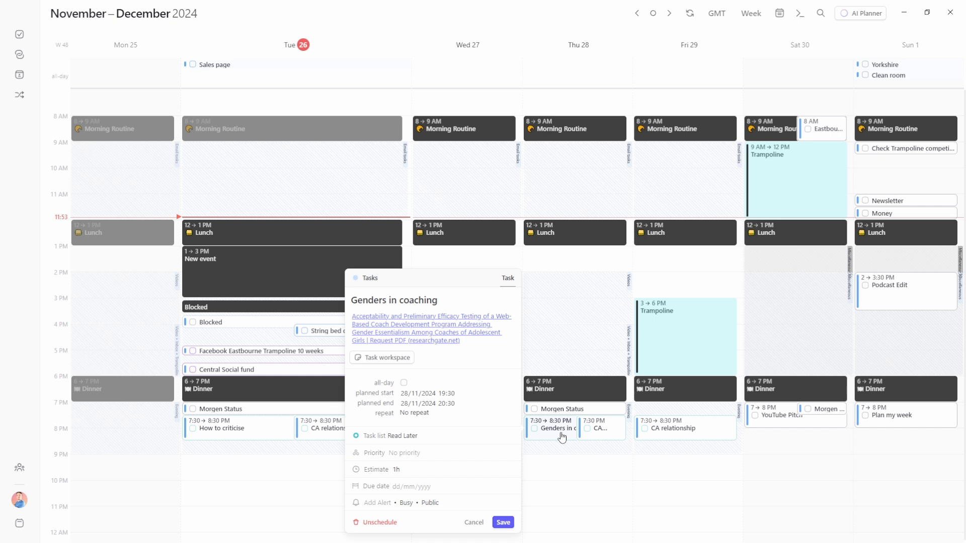
left_click(216, 330)
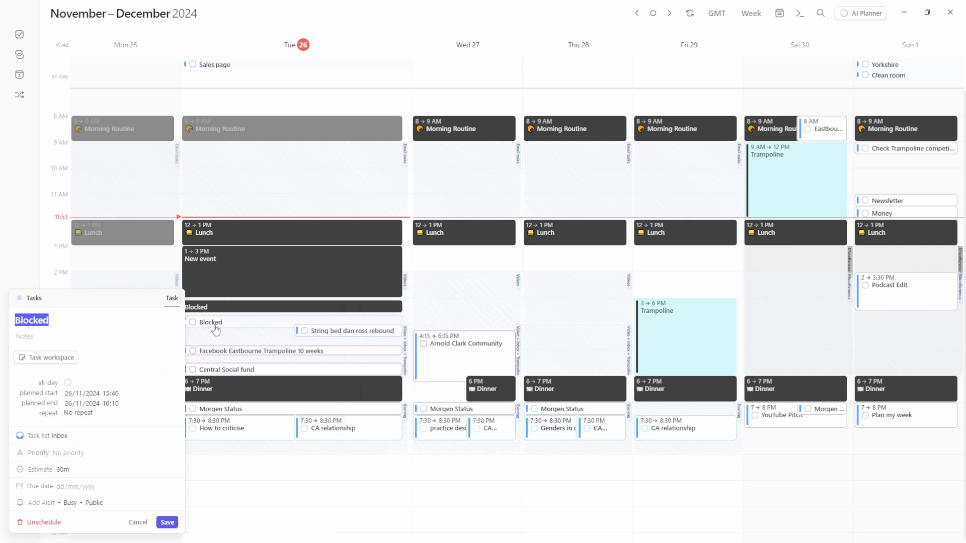
type("Test Task")
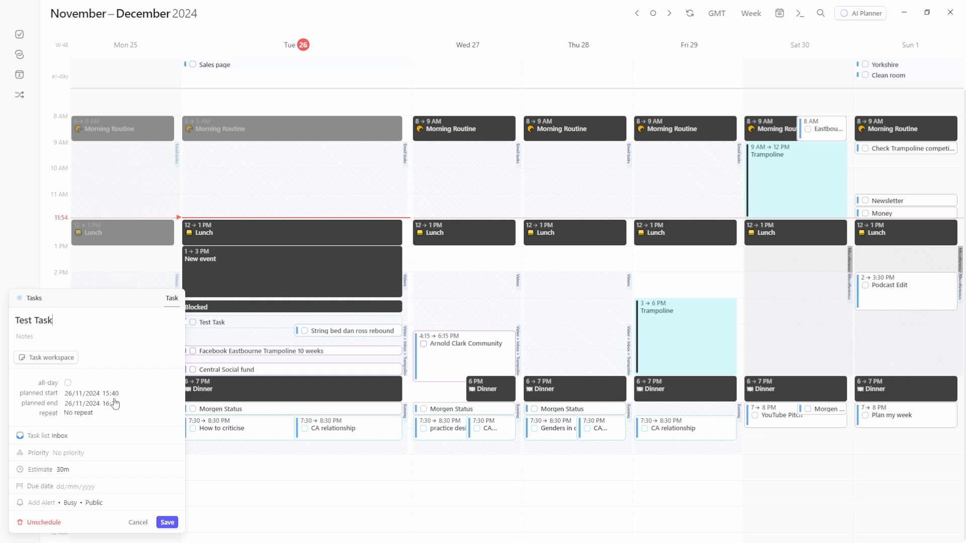
left_click(81, 417)
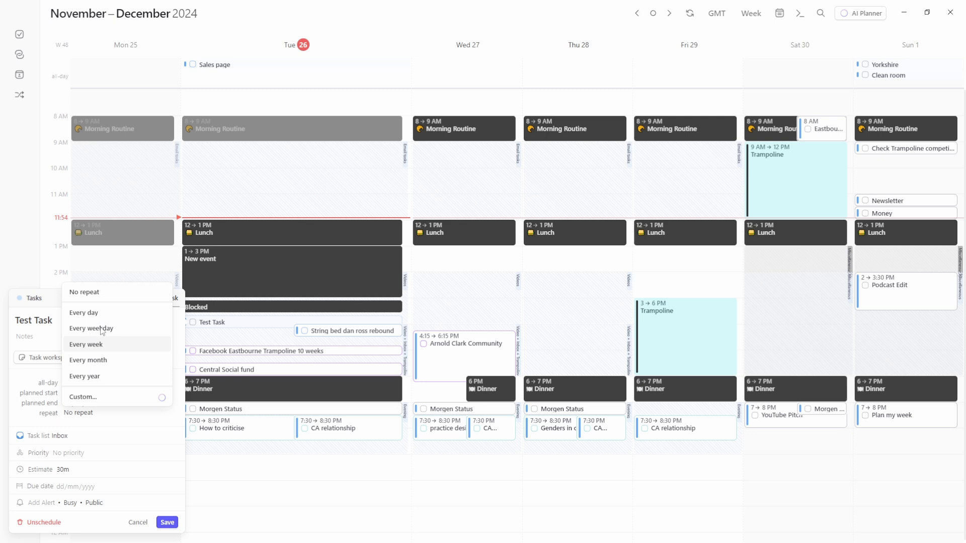
left_click(46, 418)
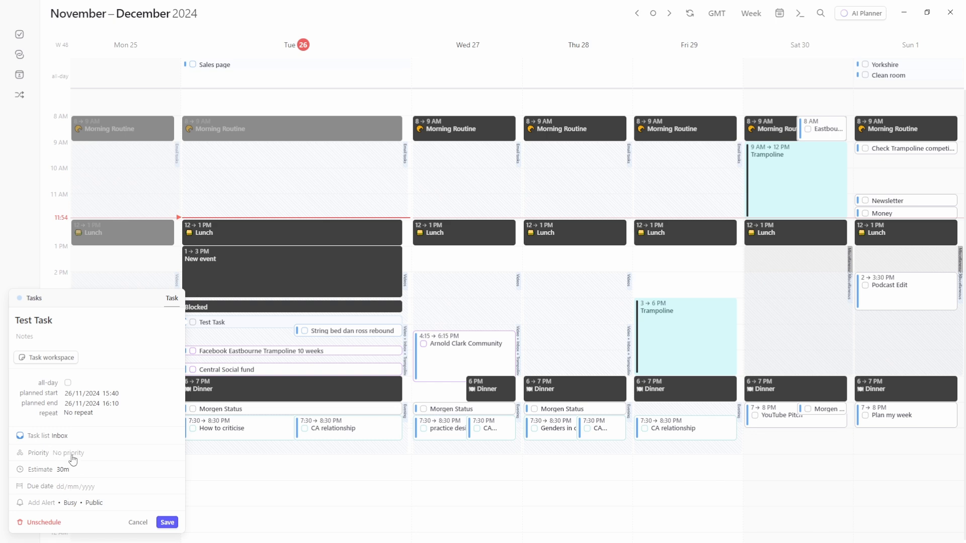
left_click(41, 438)
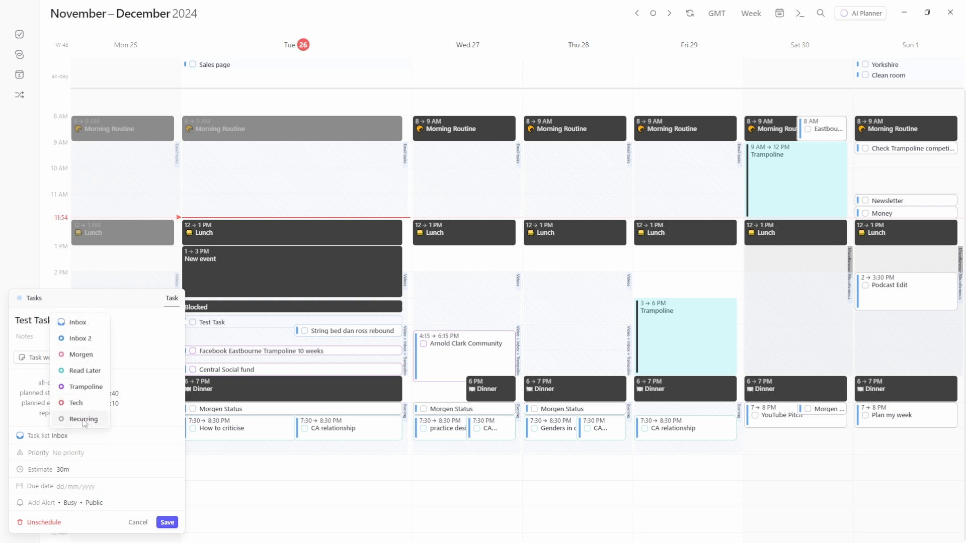
Keep Test Task in the Inbox list with no priority and a 30m estimate
left_click(40, 438)
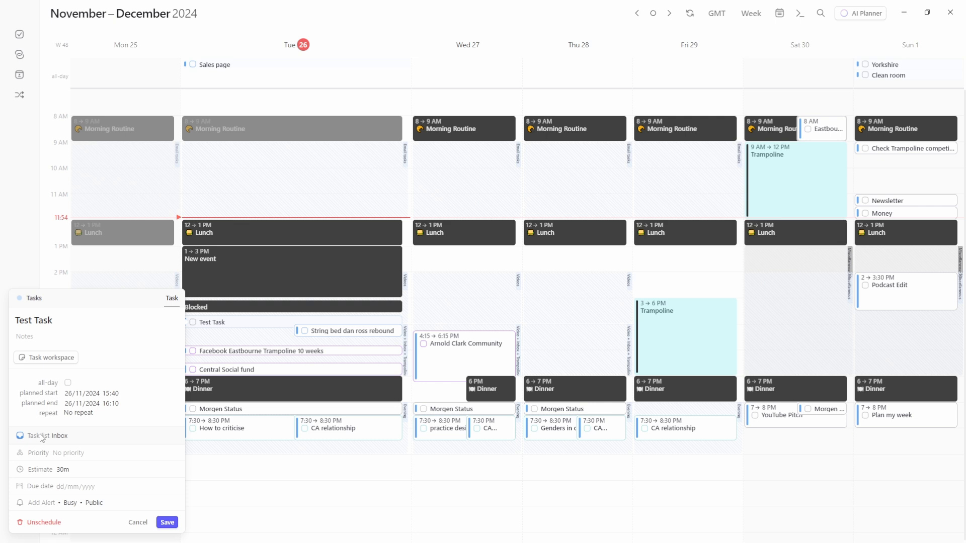
left_click(64, 454)
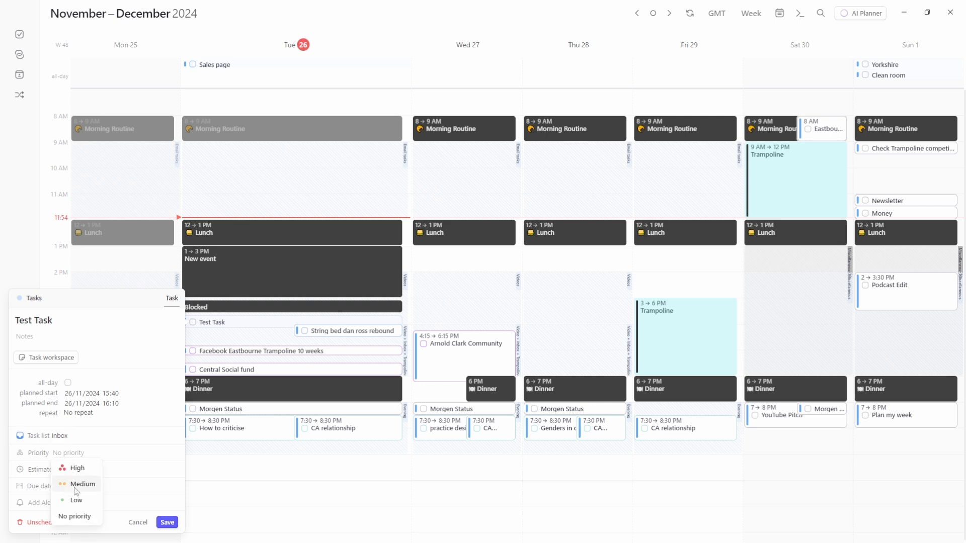
left_click(35, 459)
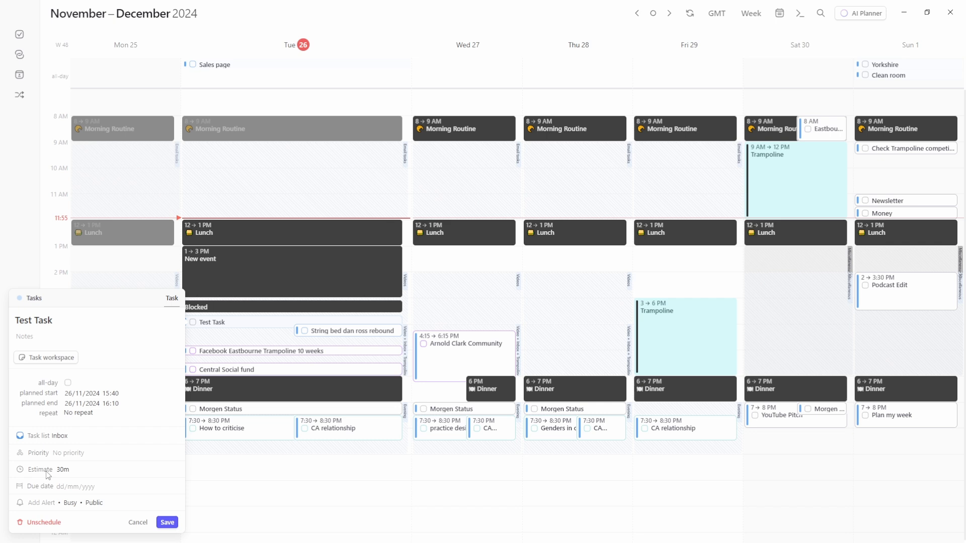
left_click(61, 470)
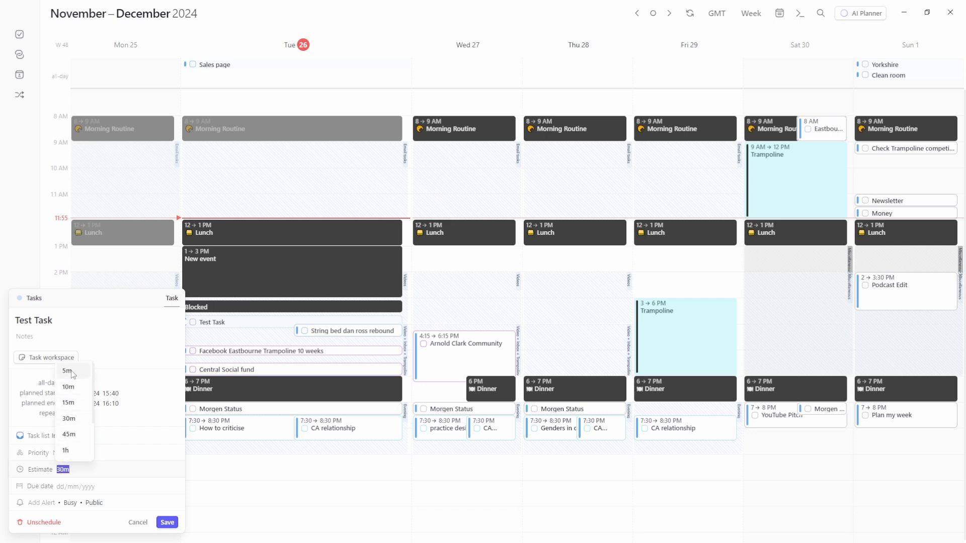
scroll(74, 417, "down", 3)
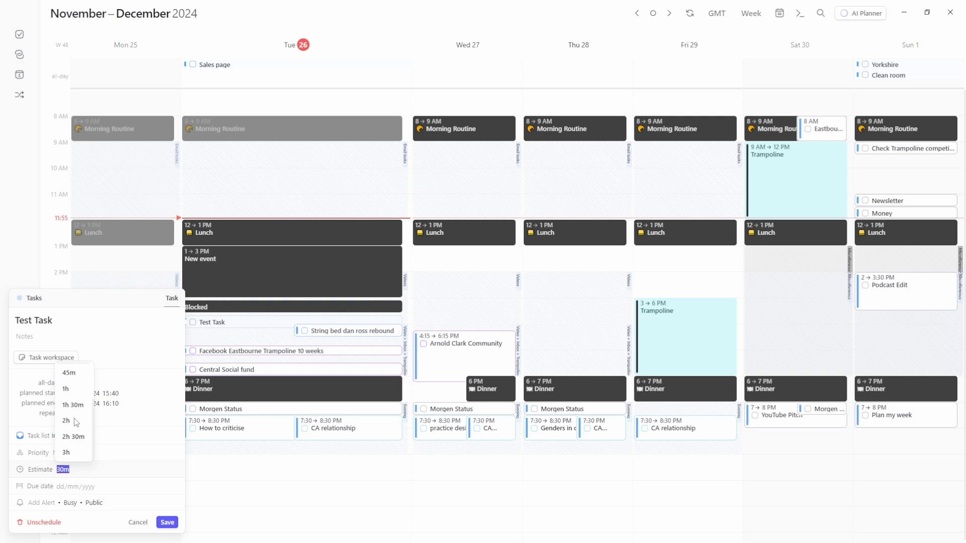
scroll(72, 452, "up", 3)
left_click(46, 472)
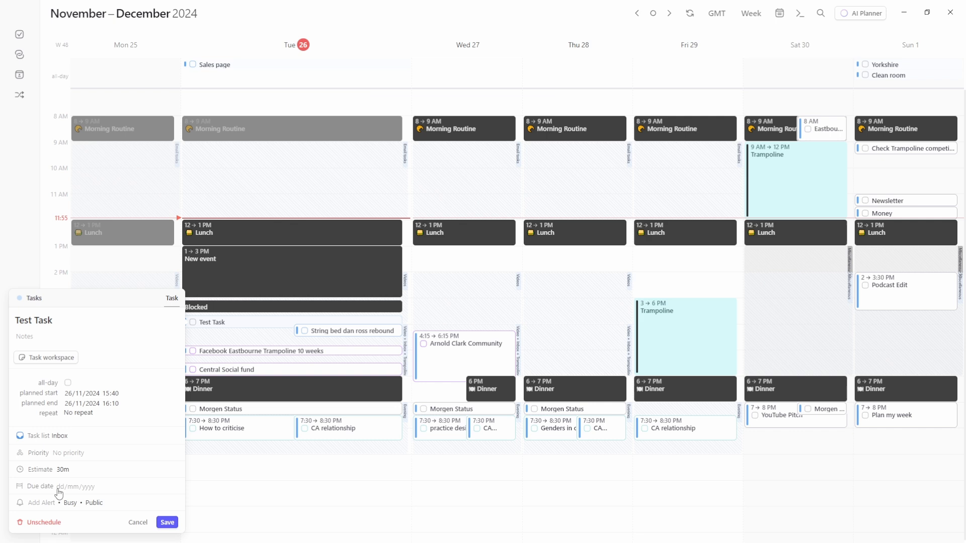
Set Test Task's due date to 28 November 2024 and save it
left_click(58, 489)
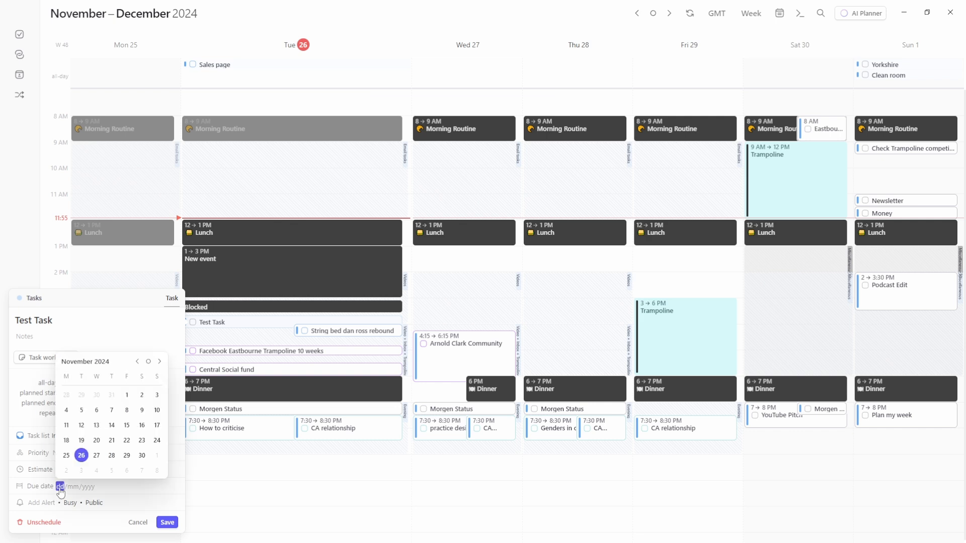
left_click(112, 455)
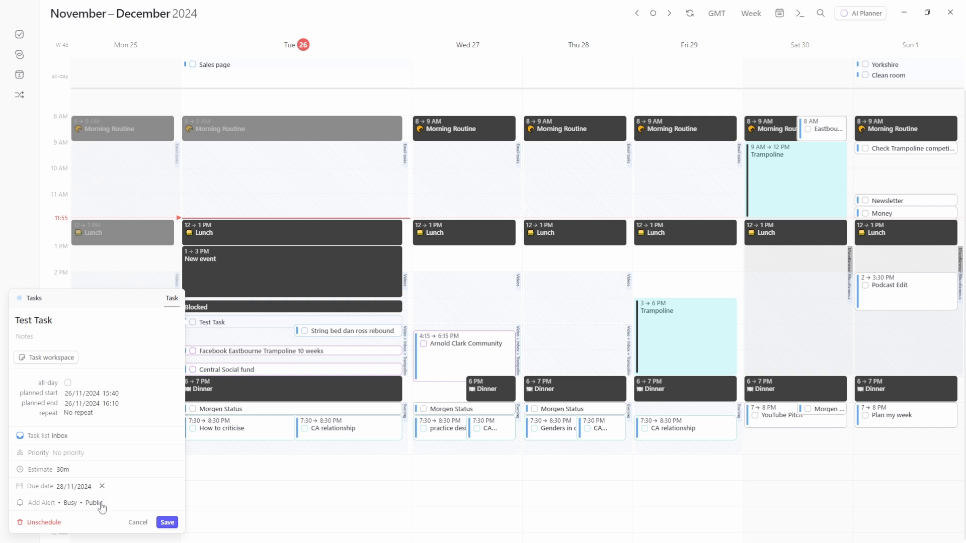
left_click(166, 523)
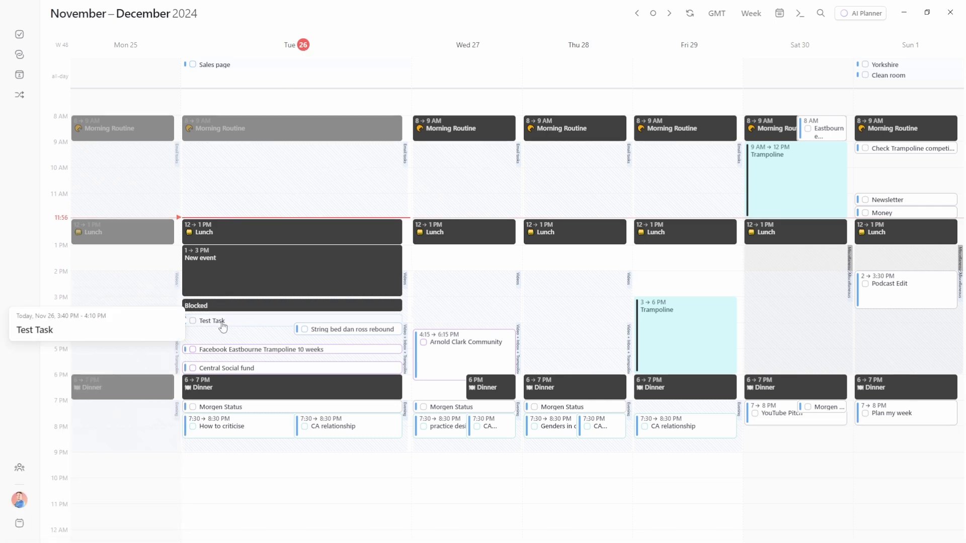
Copy Test Task and paste a copy onto Wednesday at 13:30
key("ctrl+c")
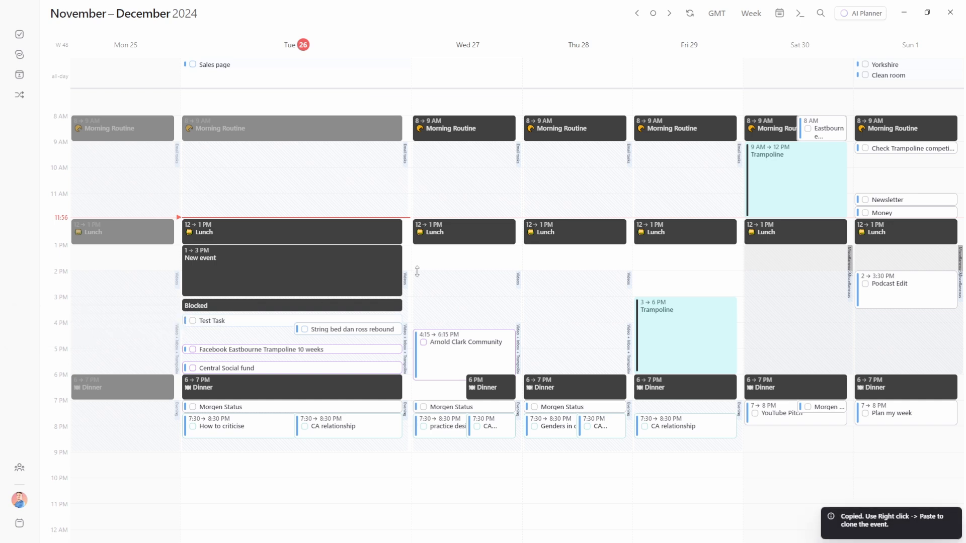
key("ctrl+v")
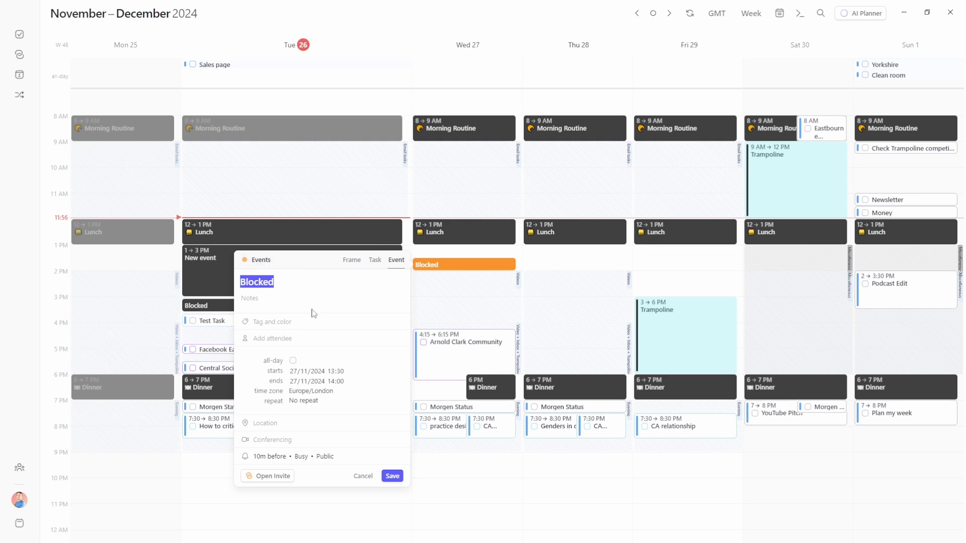
key("Escape")
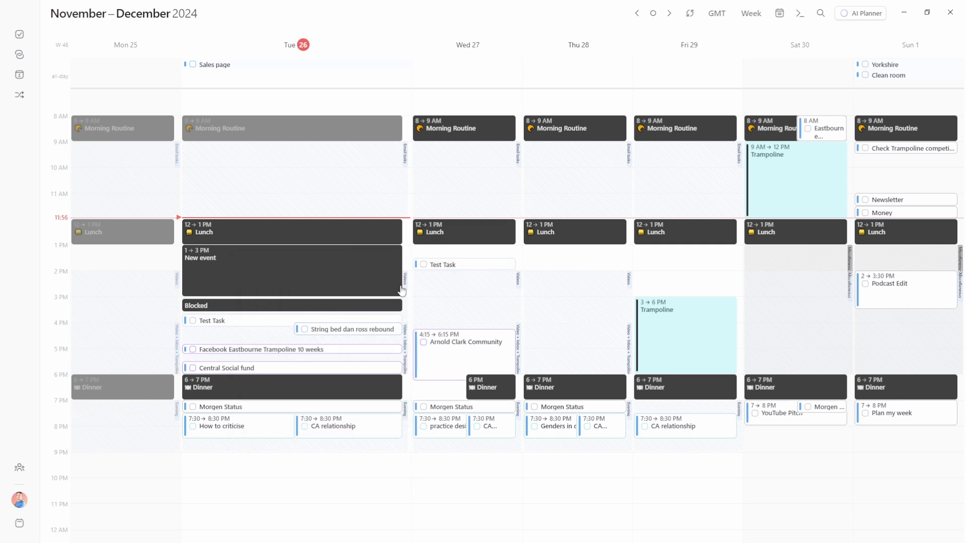
Copy Wednesday's Test Task and paste another copy onto Tuesday at 9 PM
left_click(456, 267)
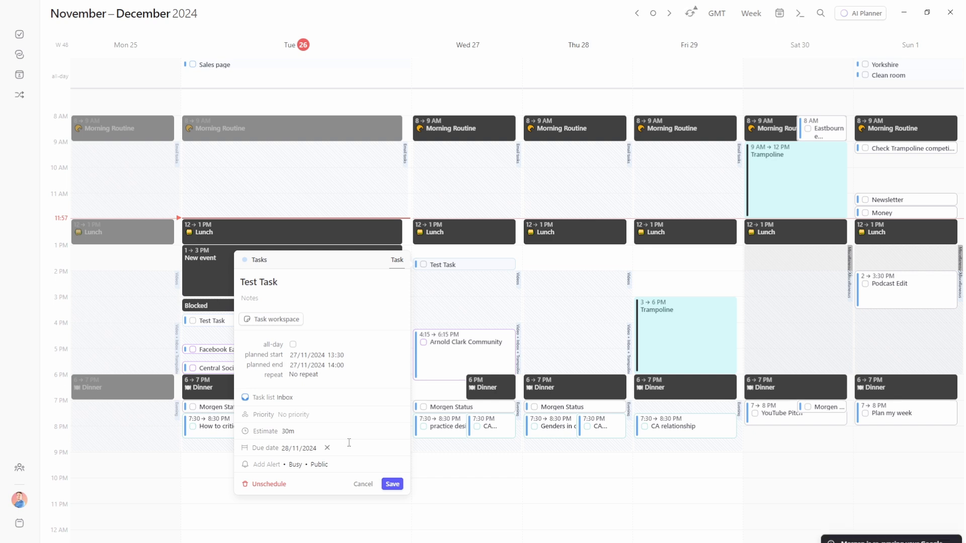
key("Escape")
mouse_move(470, 270)
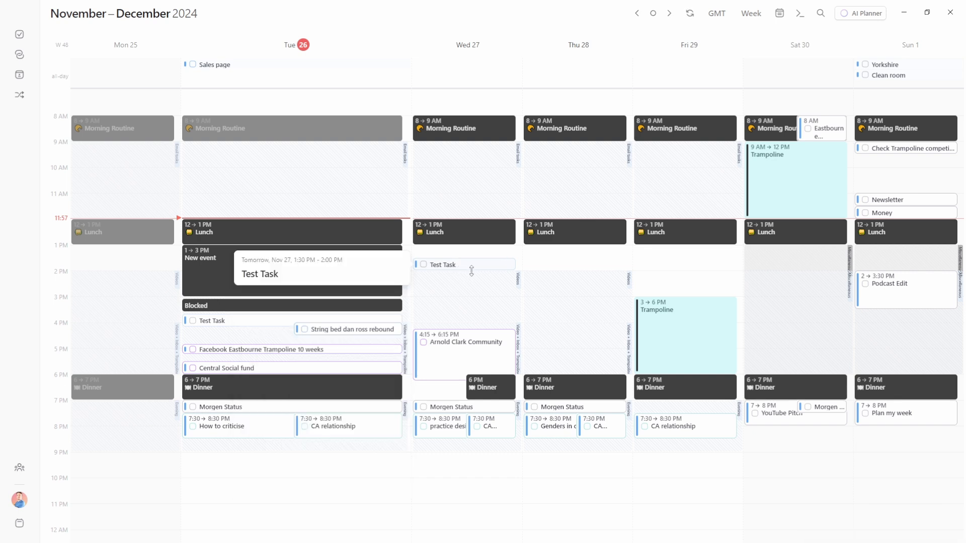
key("ctrl+c")
key("ctrl+v")
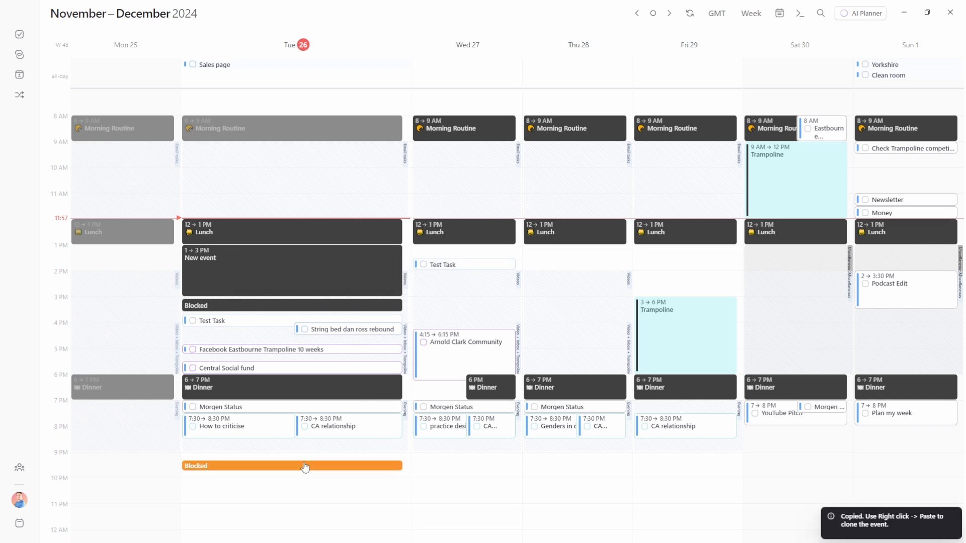
key("Return")
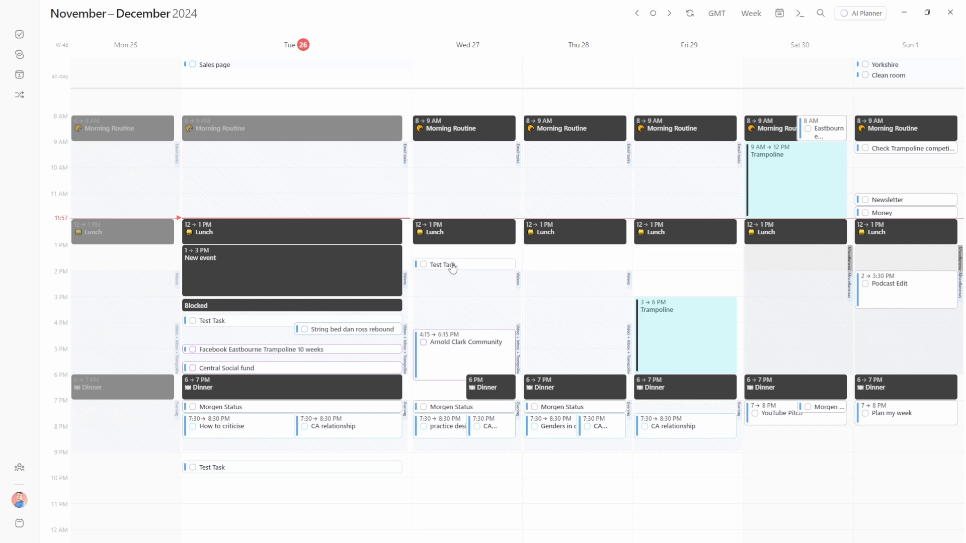
Rename Wednesday's copy to 'Test Task 2' and move it to the Example 2 calendar
left_click(452, 267)
type("2")
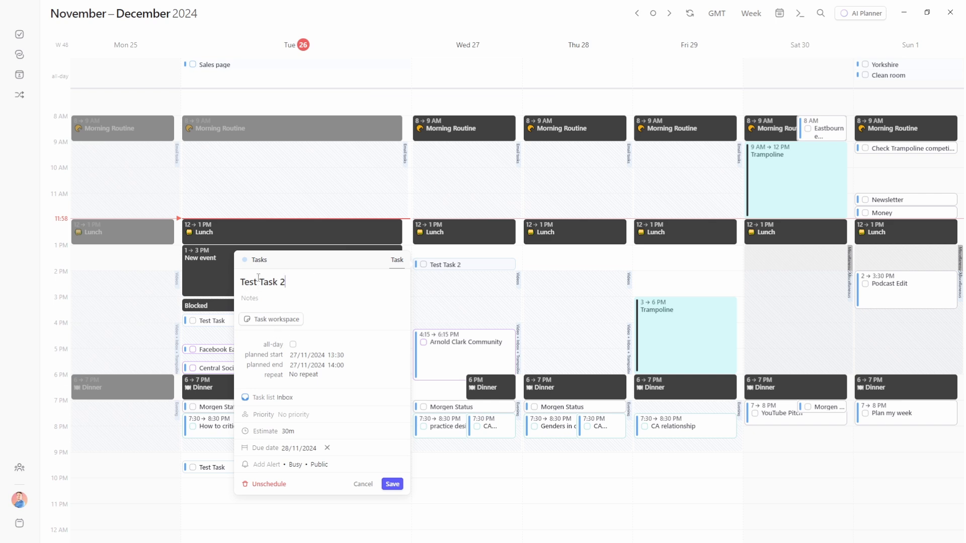
left_click(258, 263)
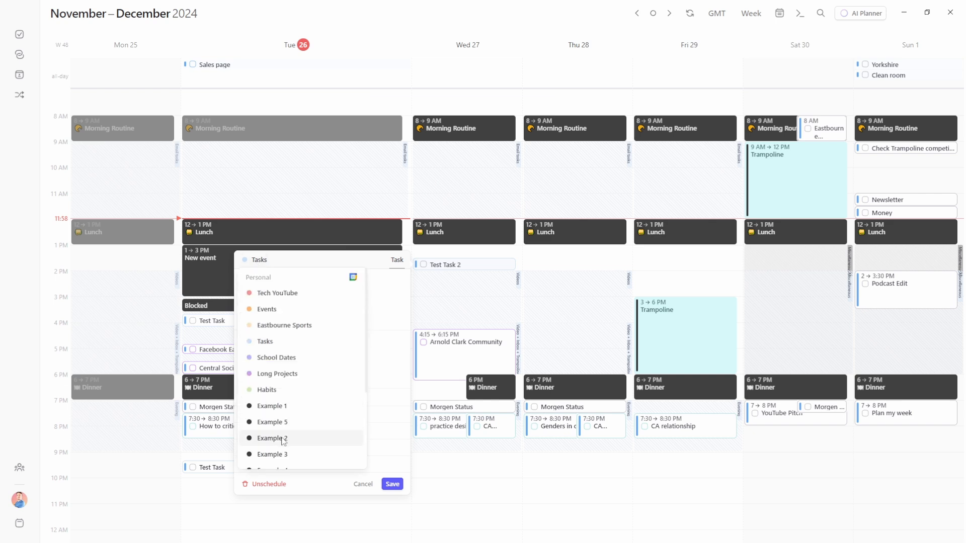
left_click(282, 438)
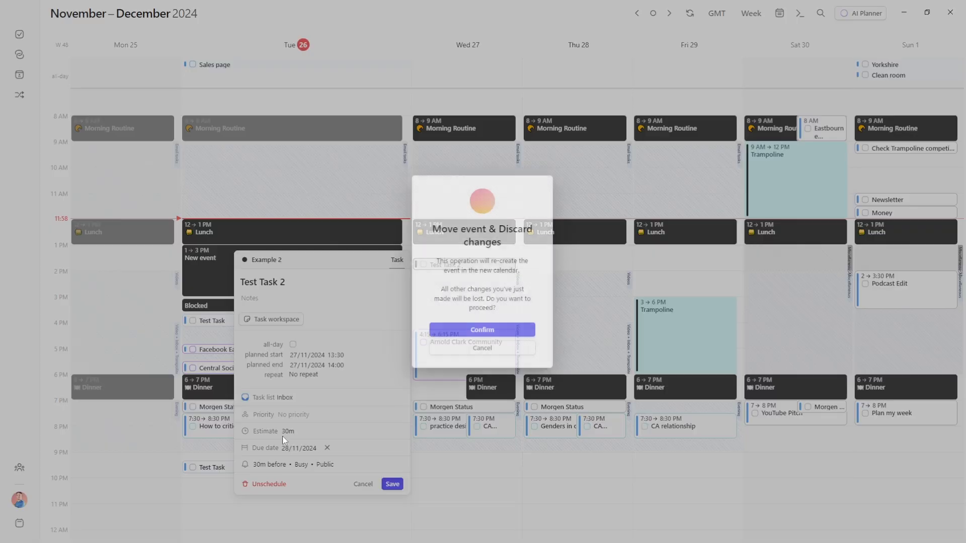
left_click(482, 330)
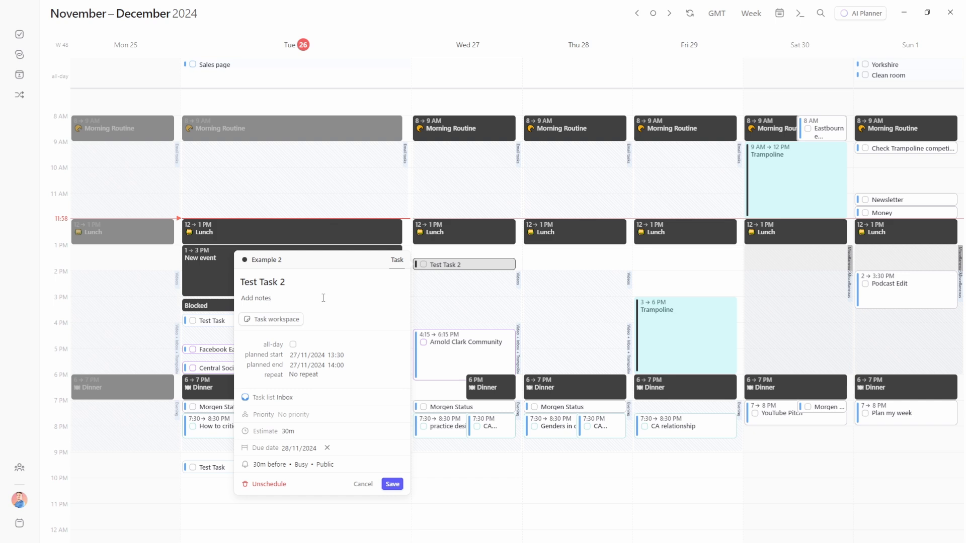
Give Test Task 2 Medium priority and save it
left_click(292, 415)
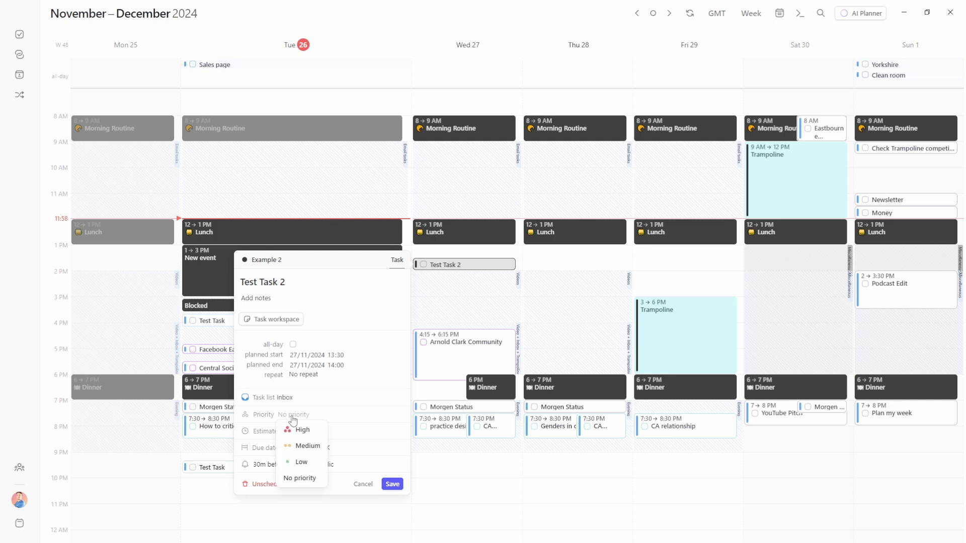
left_click(305, 446)
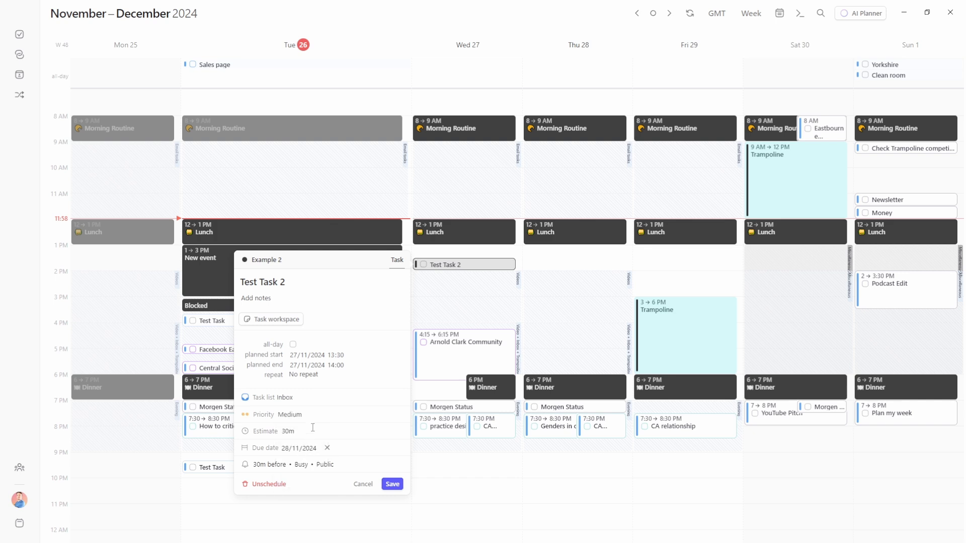
left_click(393, 484)
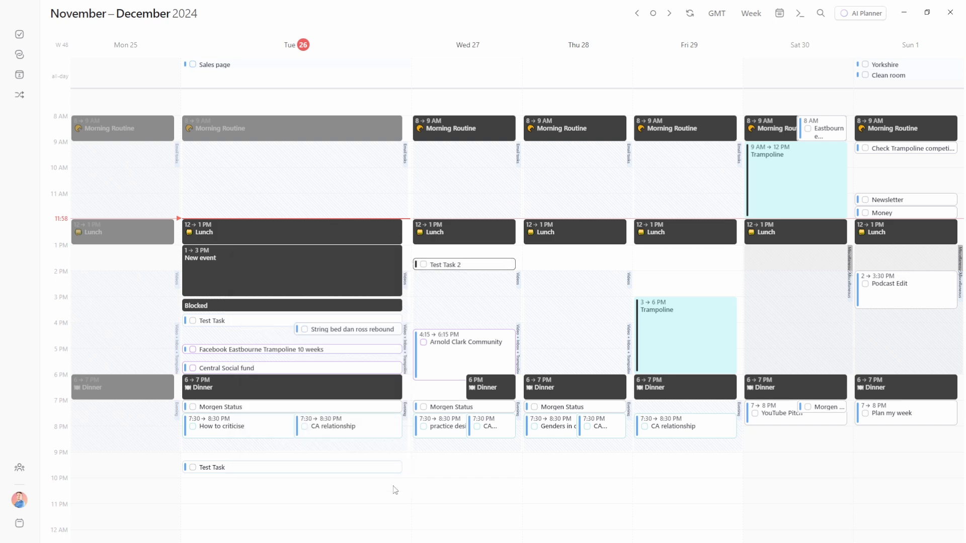
left_click(235, 468)
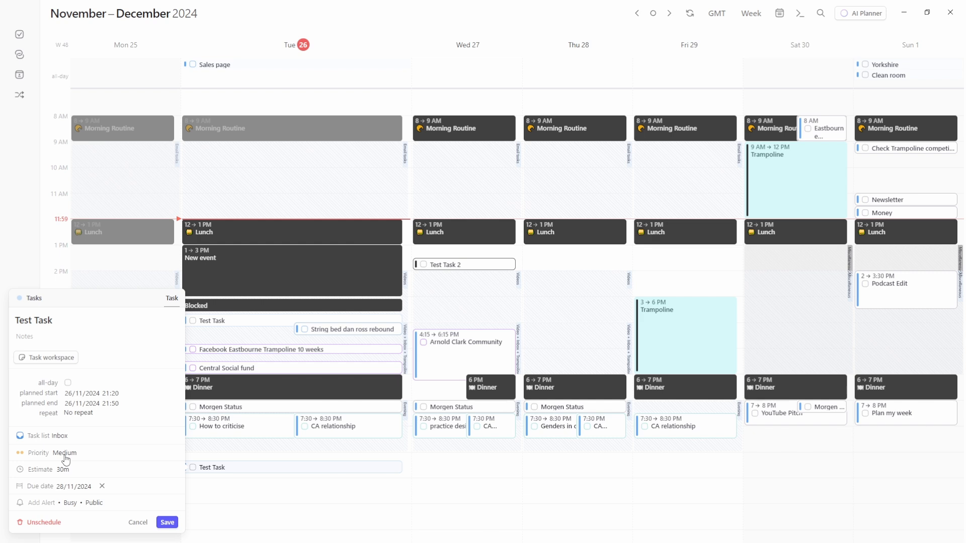
Rename the evening copy to 'Test Task 3' and save it
left_click(57, 322)
type("3")
left_click(169, 524)
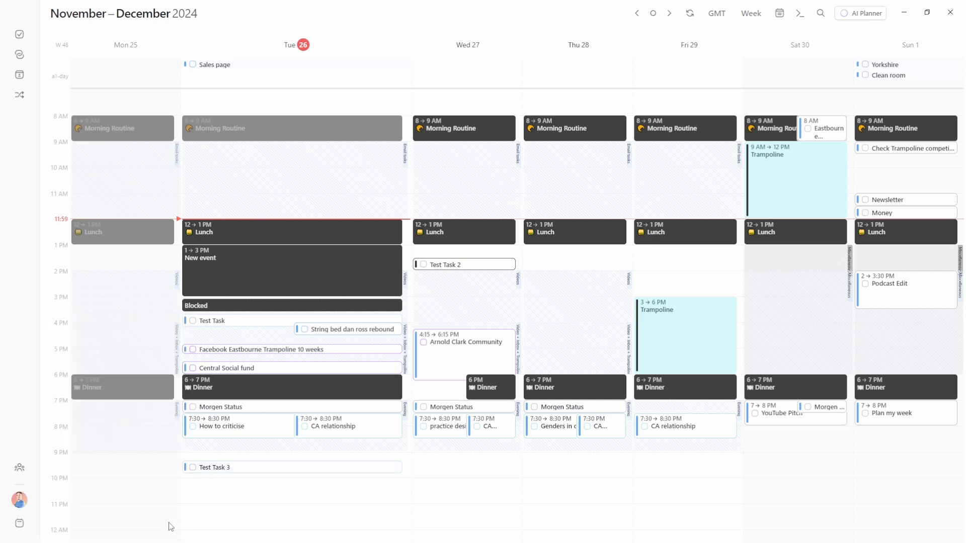
Set the afternoon Test Task's priority to High and save, then re-save Test Task 2
left_click(241, 326)
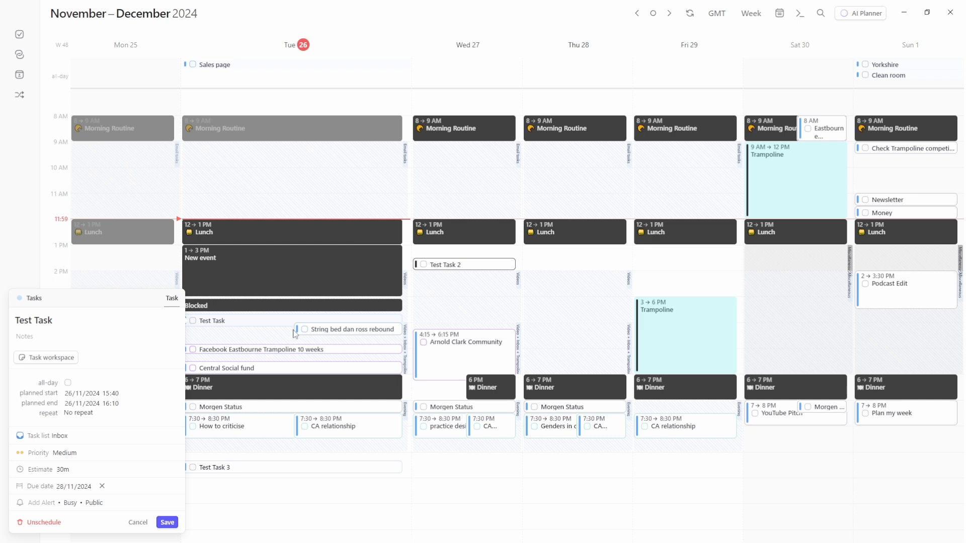
left_click(64, 454)
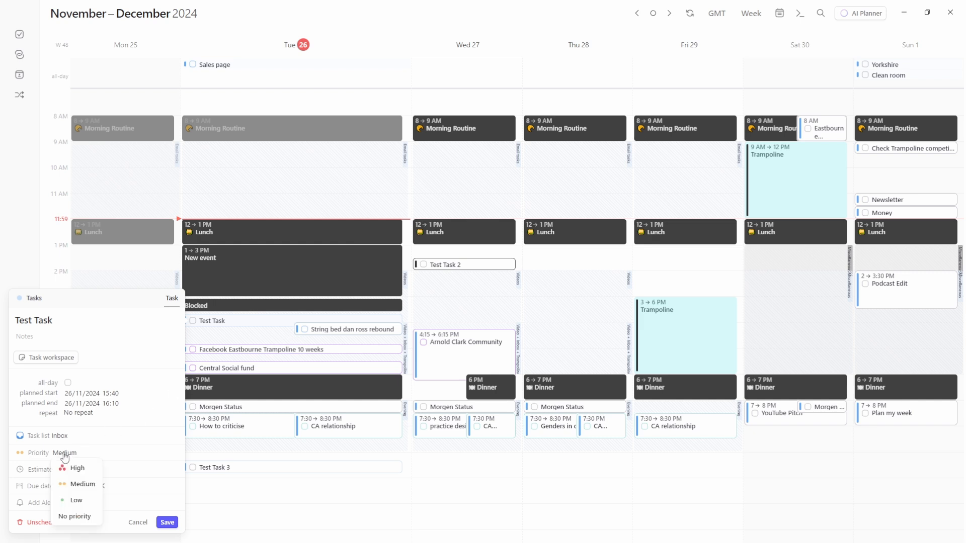
left_click(82, 468)
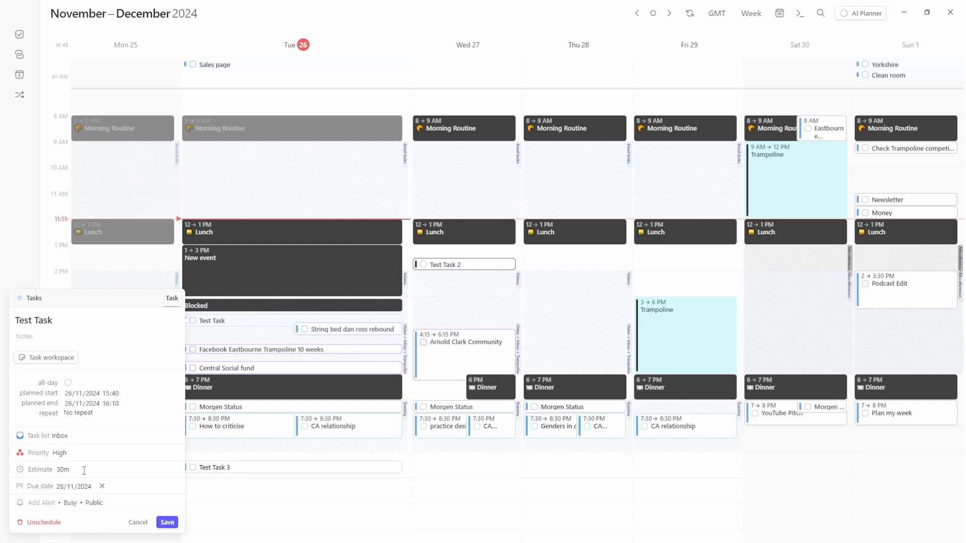
left_click(166, 522)
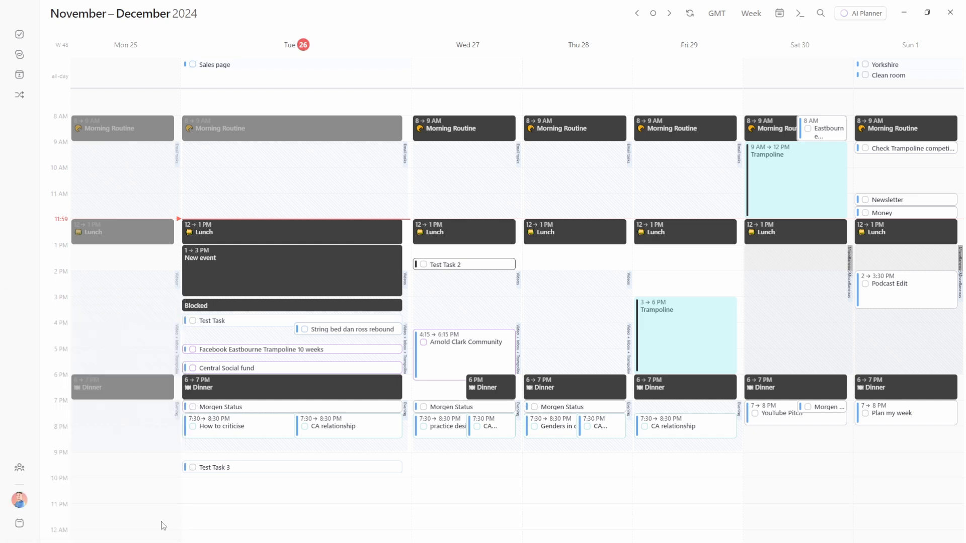
left_click(463, 267)
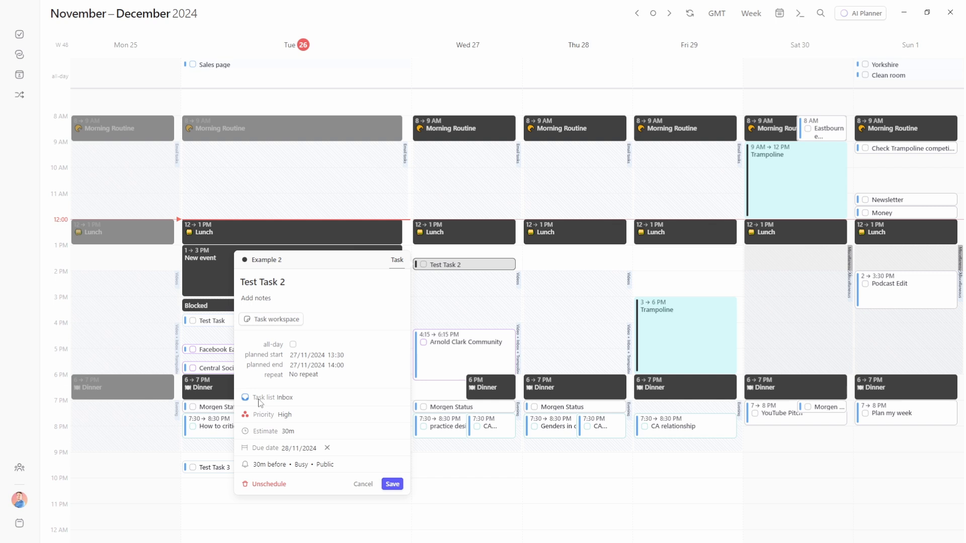
left_click(391, 484)
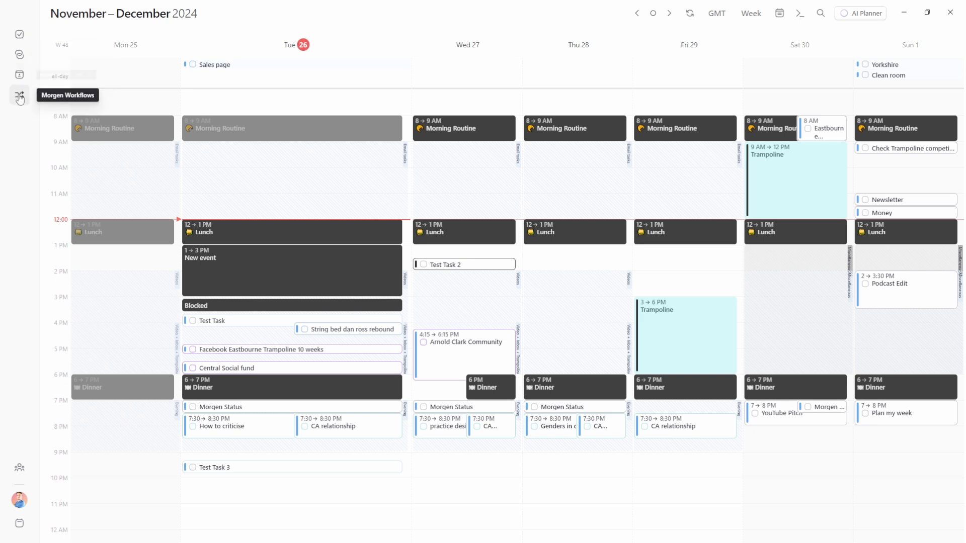
Open the Tasks sidebar and briefly view Test Task's full details
left_click(20, 36)
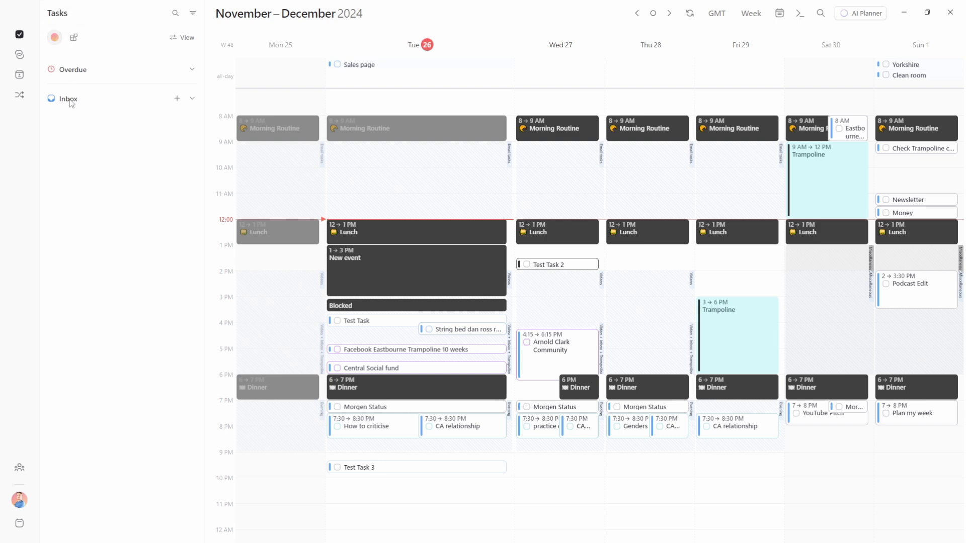
left_click(362, 324)
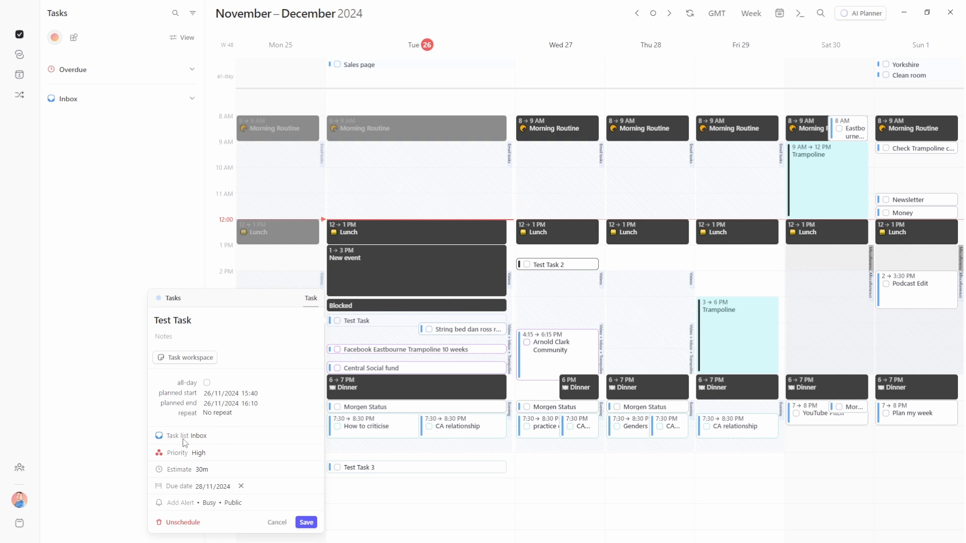
left_click(306, 522)
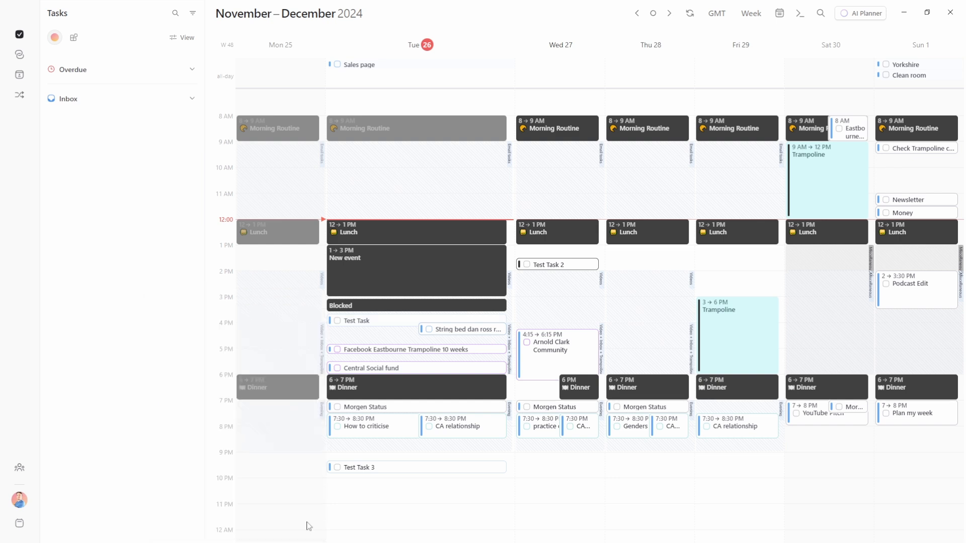
Enable 'Show scheduled tasks' in the sidebar's View options so Blocked appears under Inbox
left_click(183, 38)
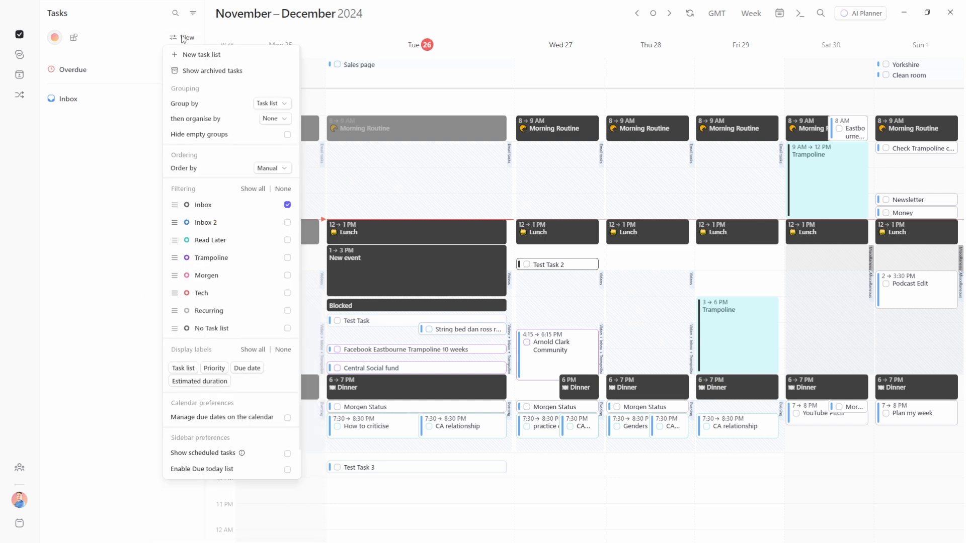
scroll(218, 189, "down", 1)
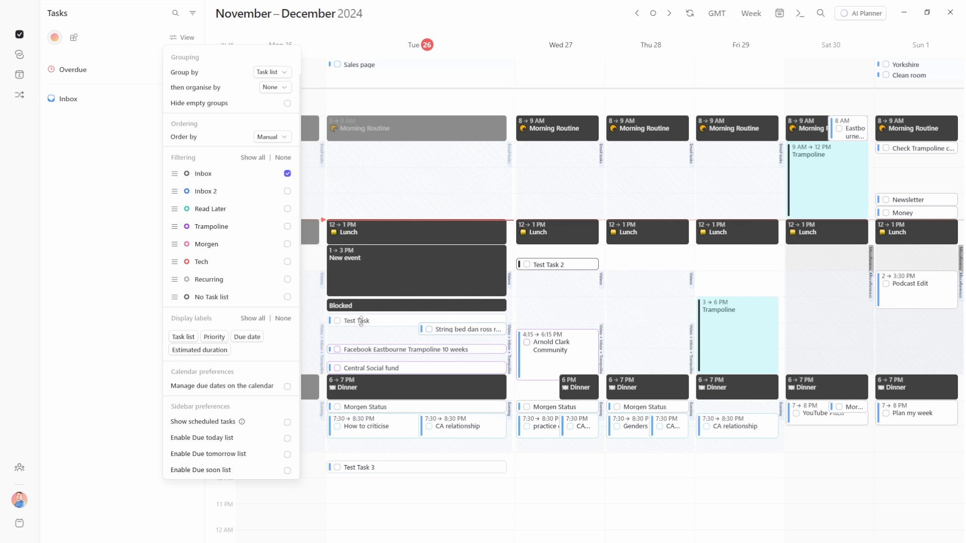
left_click(287, 423)
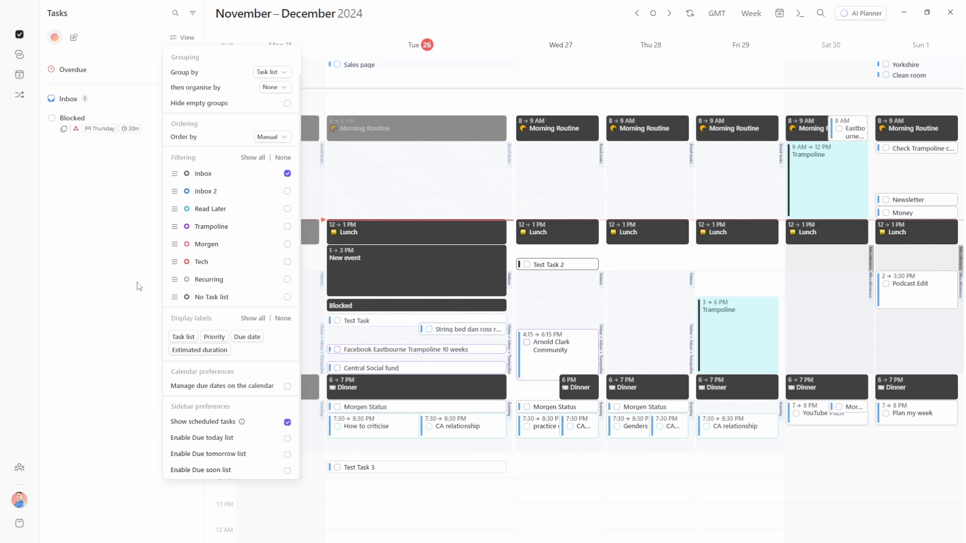
left_click(94, 227)
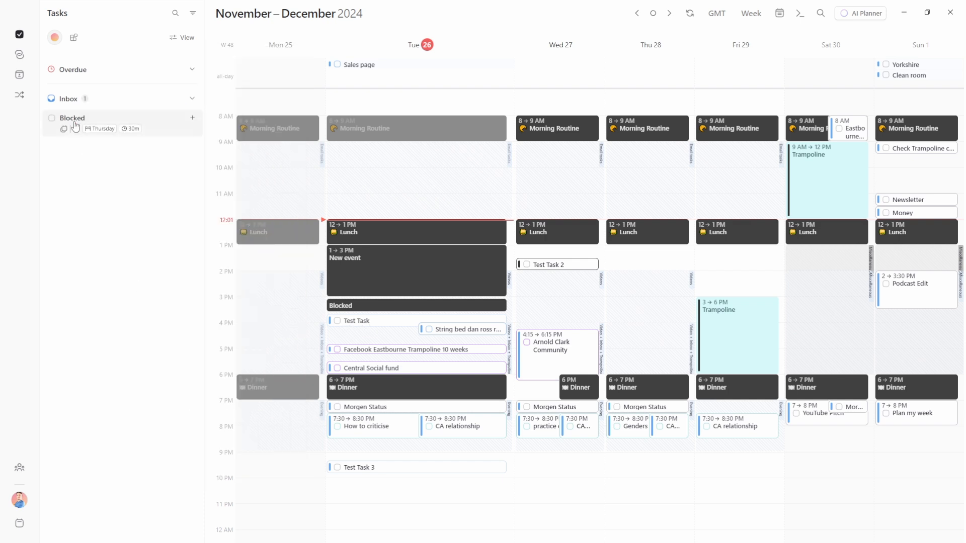
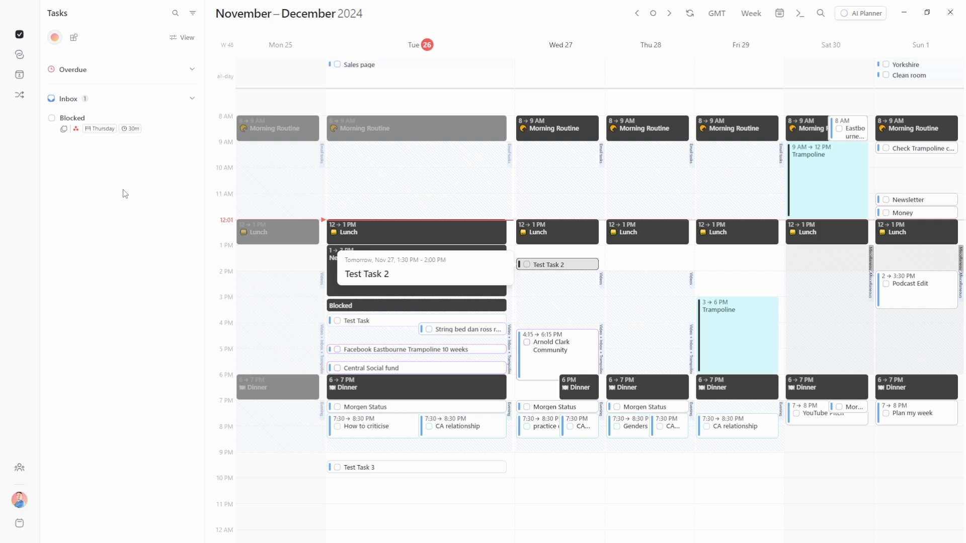
Rename the Inbox task 'Blocked' to 'Project'
left_click(96, 126)
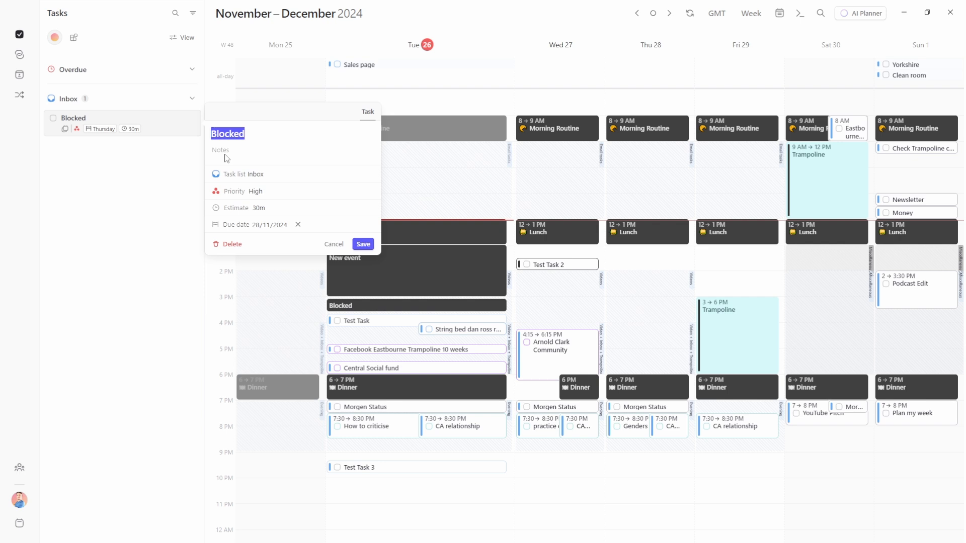
type("Project")
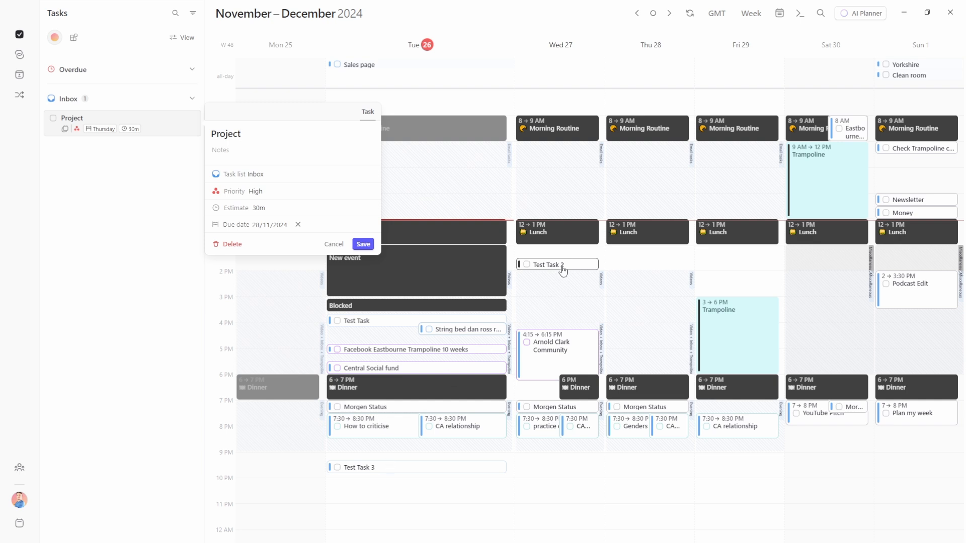
key("Escape")
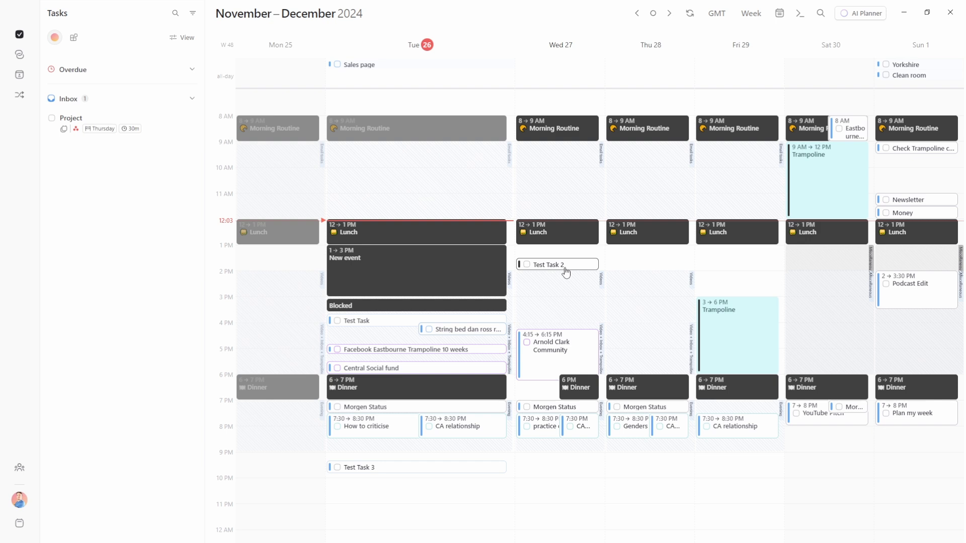
Schedule the Project task on Wed 27 from 14:25 to 14:55
left_click(535, 261)
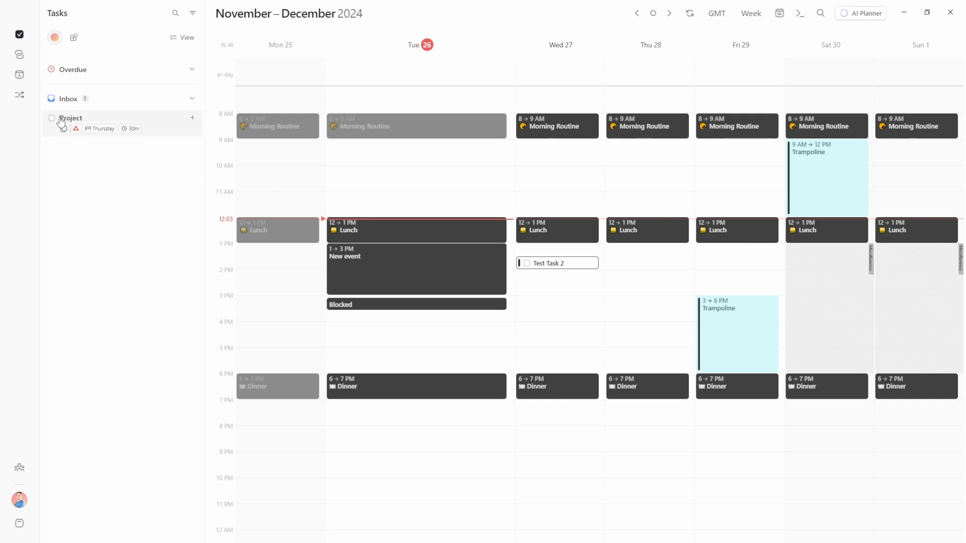
left_click_drag(99, 130, 554, 291)
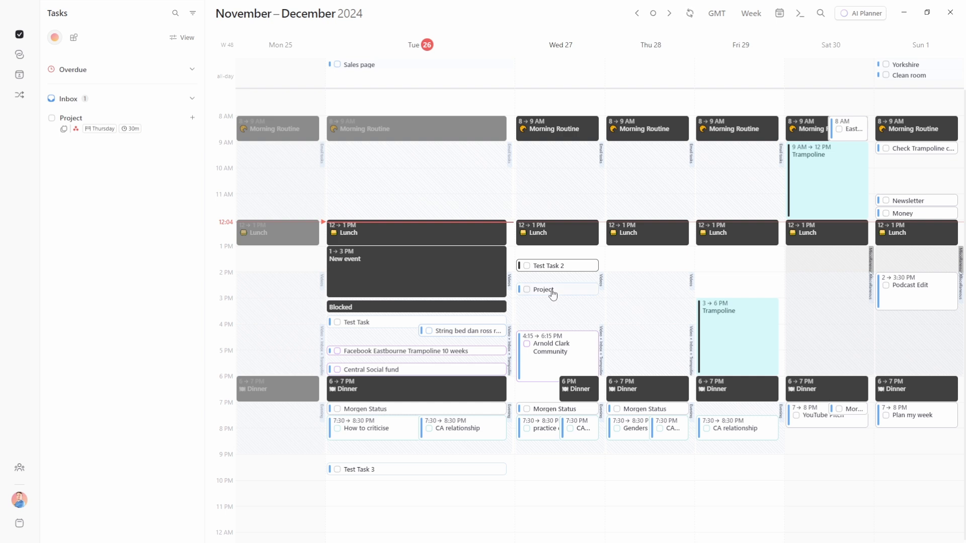
left_click(553, 294)
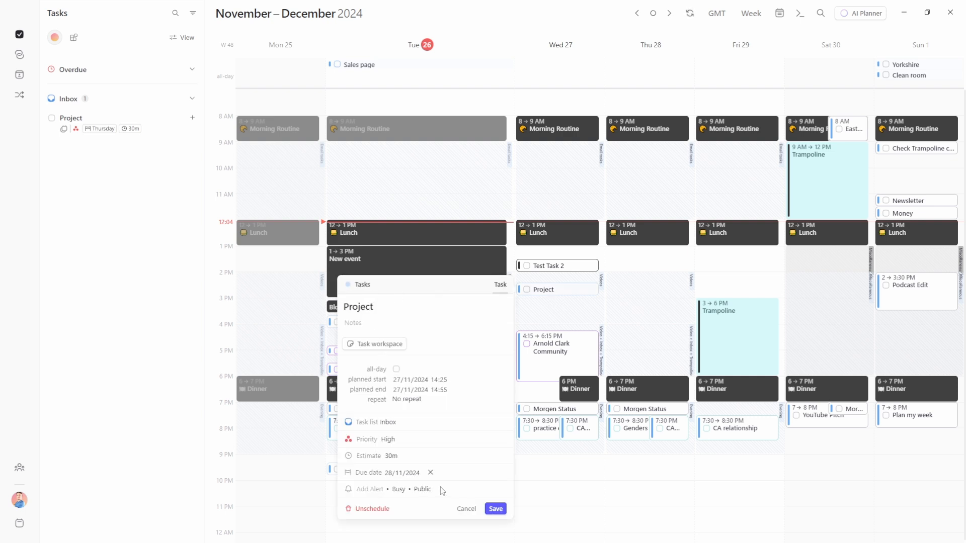
left_click(556, 320)
Add a subtask named 'Subtask' under Project
left_click(193, 119)
type("Subtask")
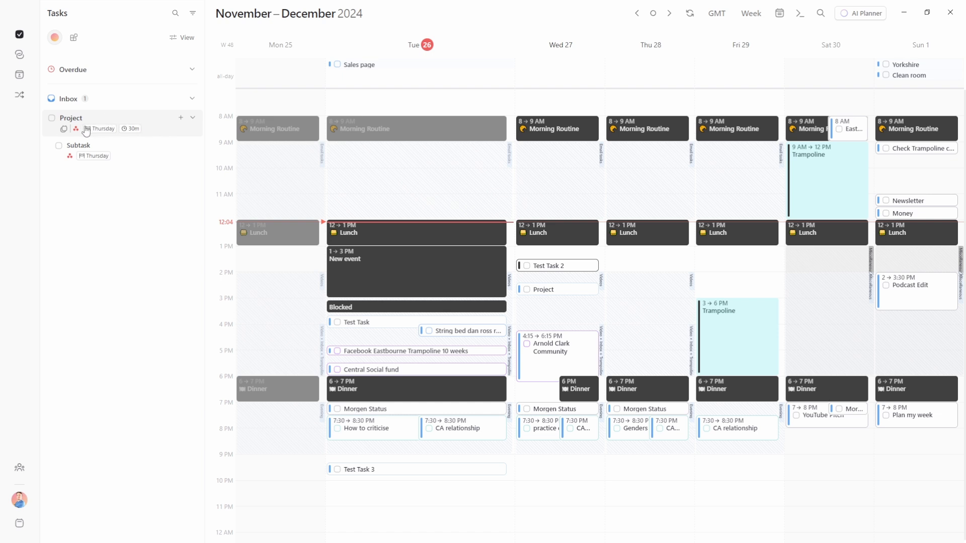
mouse_move(64, 132)
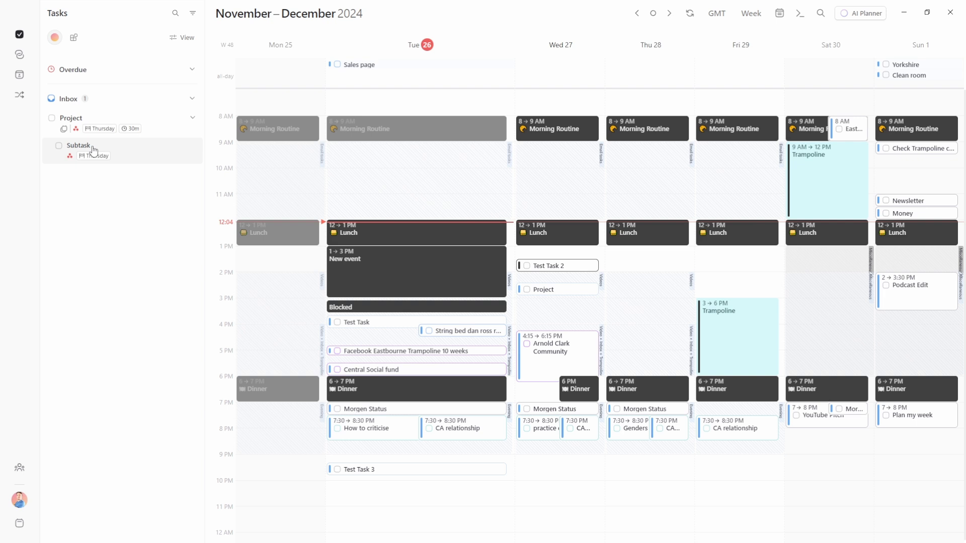
Schedule Subtask on Wed 27 afternoon and set its priority to Medium
left_click_drag(93, 149, 555, 308)
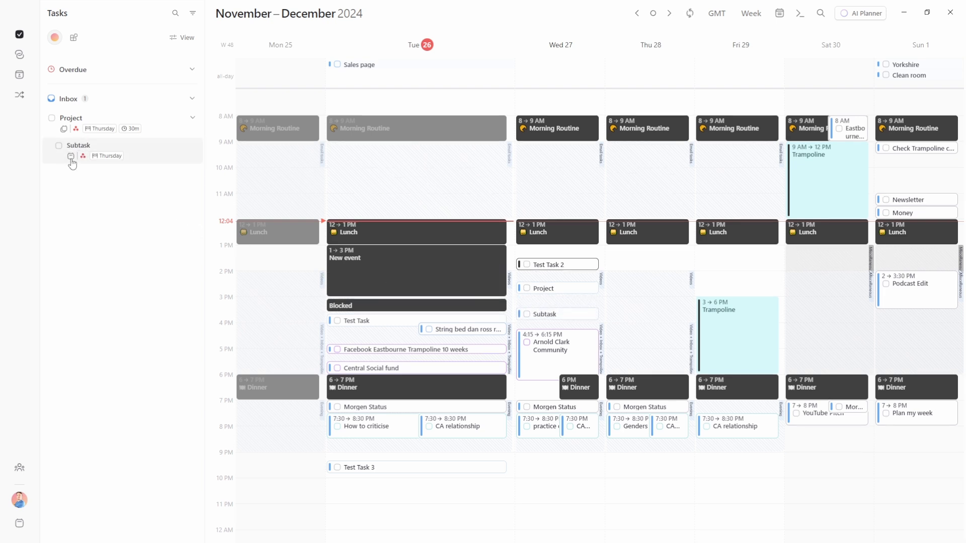
mouse_move(71, 160)
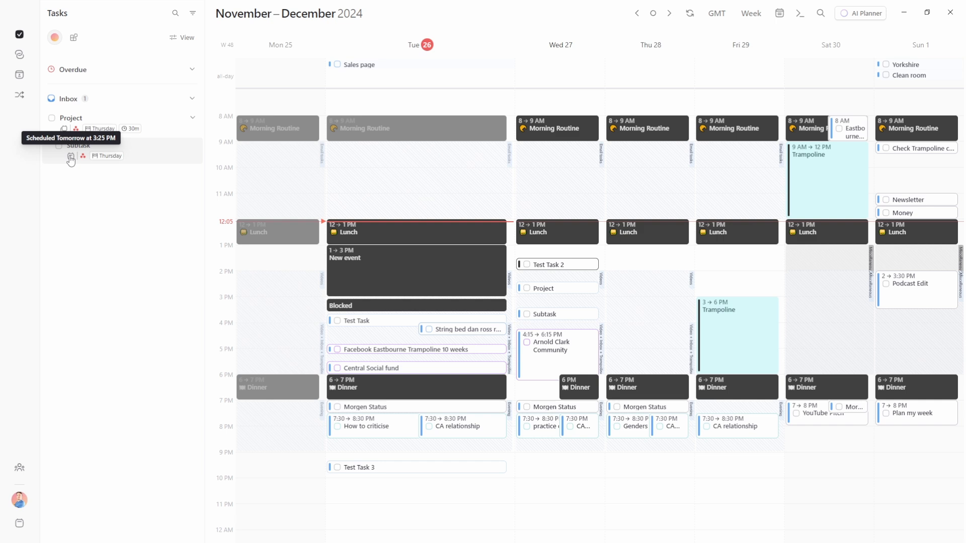
left_click(557, 317)
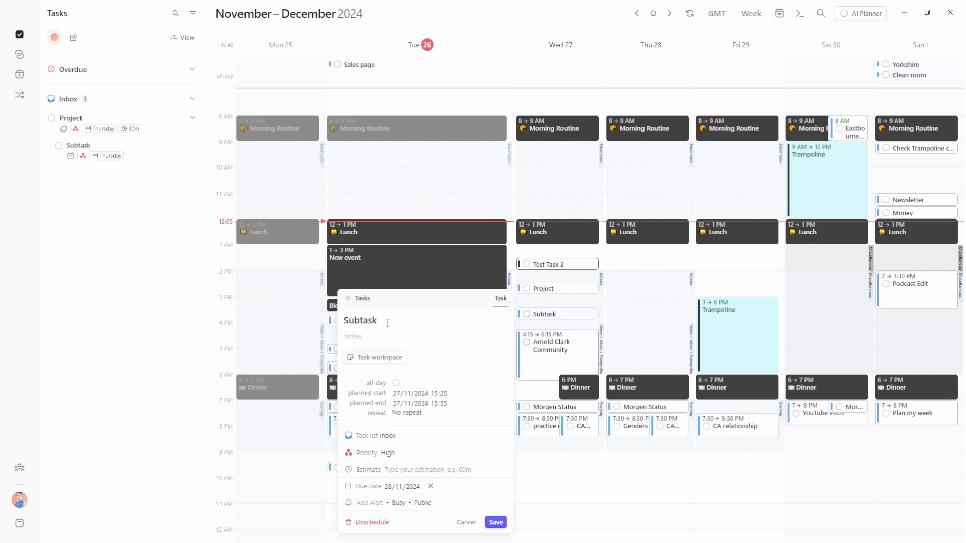
left_click(387, 453)
left_click(402, 485)
left_click(494, 522)
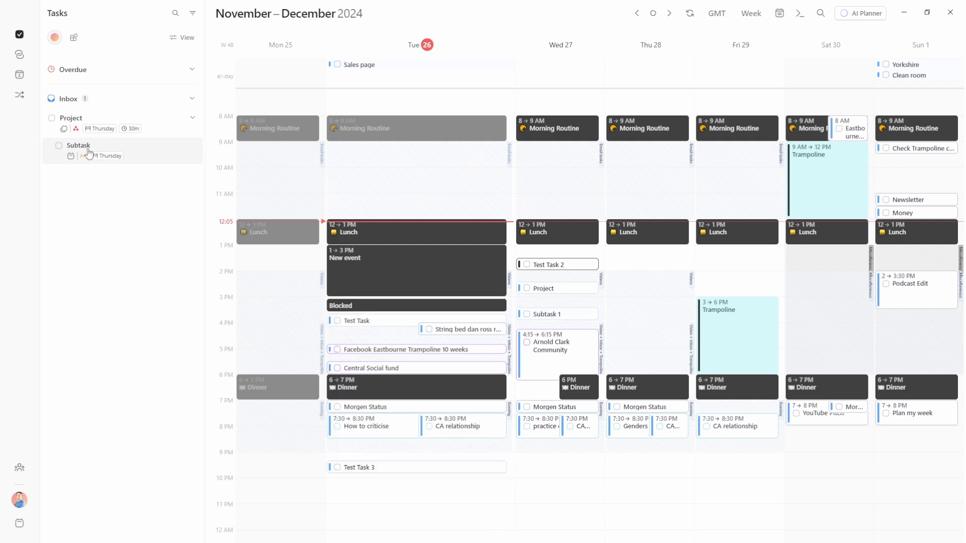
Set Subtask's due date to 27/11/2024 and save
left_click(109, 150)
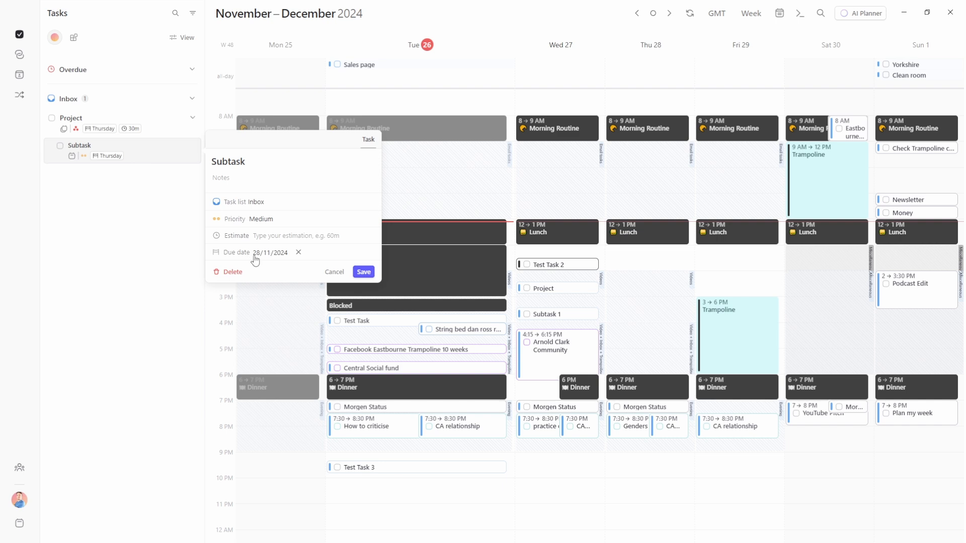
left_click(256, 253)
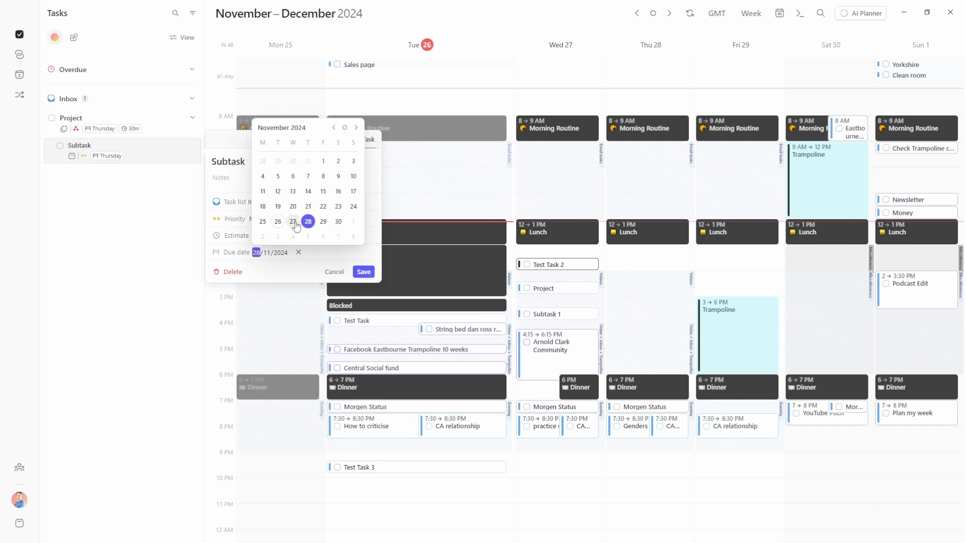
left_click(293, 221)
left_click(364, 272)
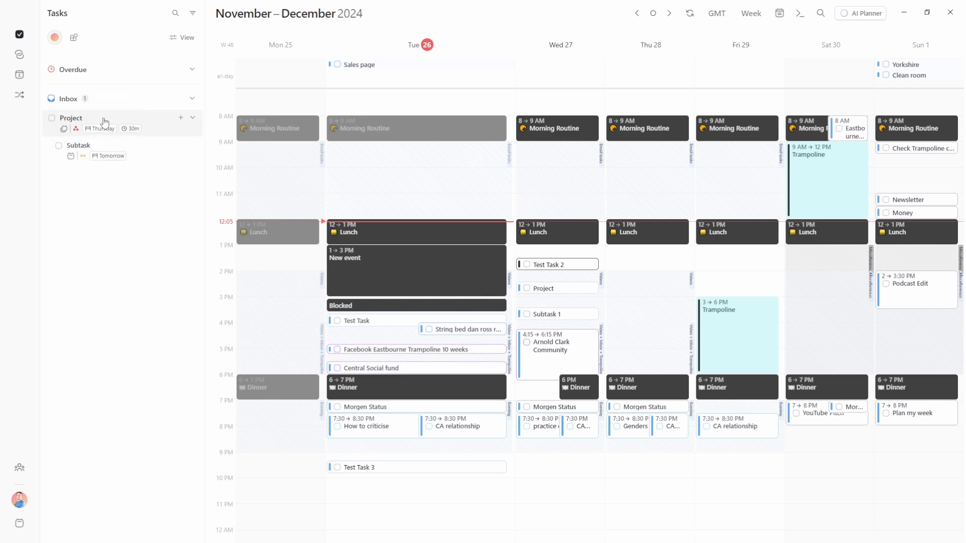
Turn on 'Manage due dates on the calendar' in the task View options
left_click(184, 40)
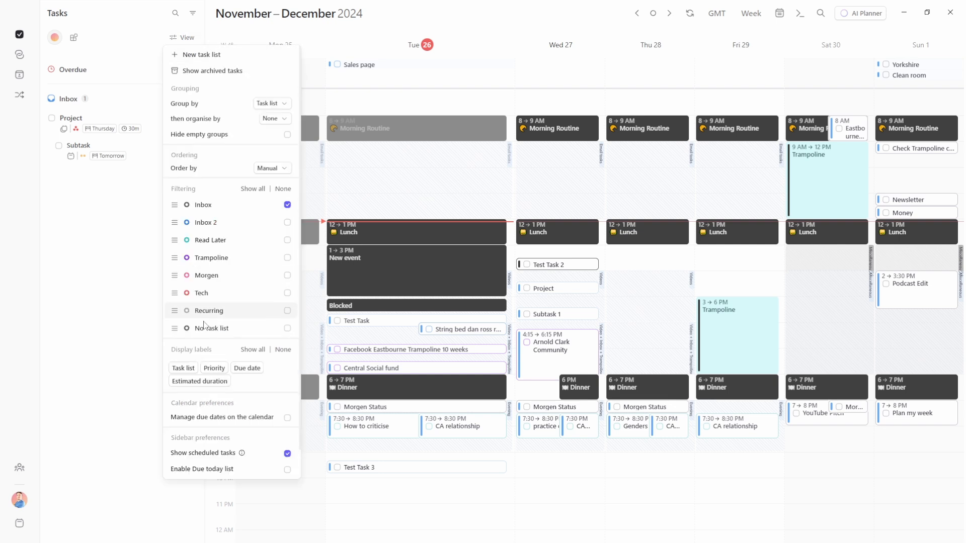
scroll(215, 350, "down", 1)
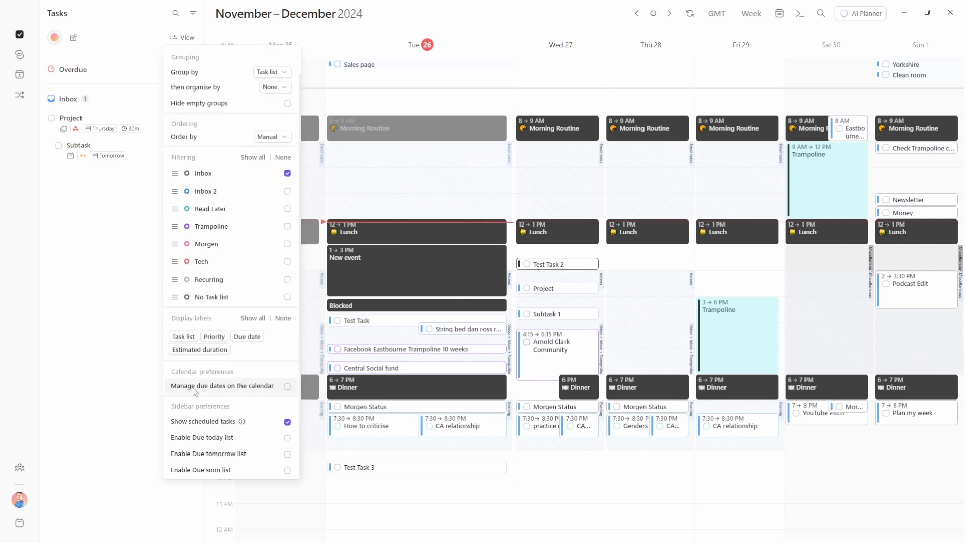
left_click(287, 386)
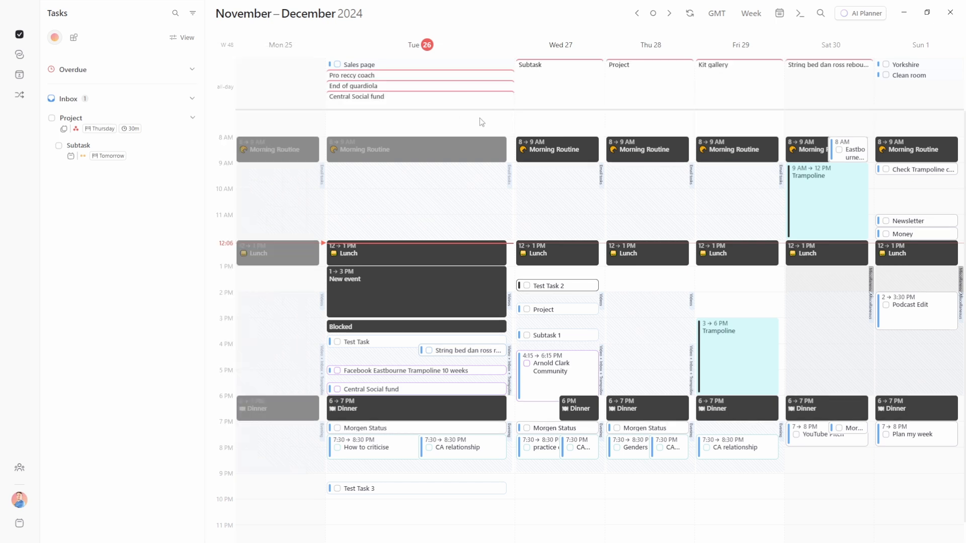
Move Project's all-day due-date item from Thu 28 to Fri 29
left_click(536, 70)
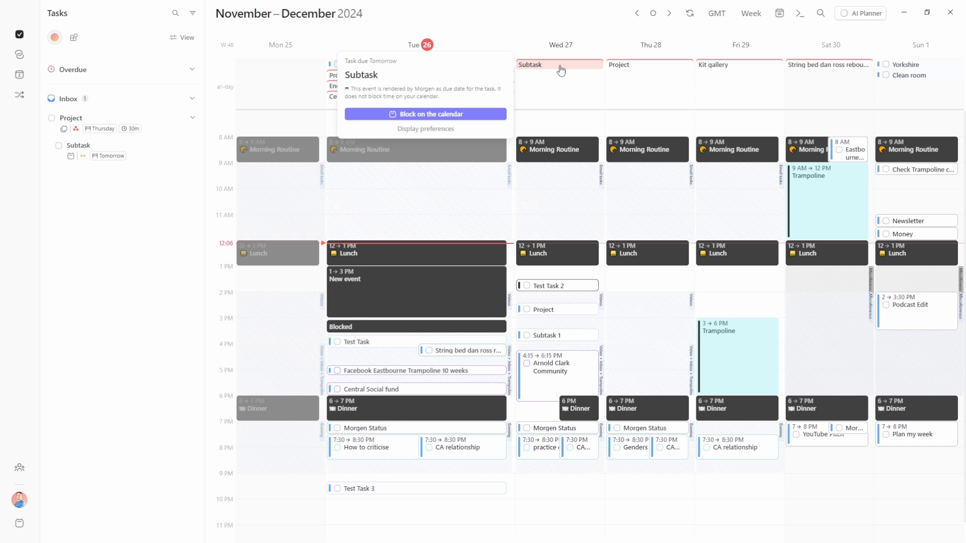
left_click(635, 68)
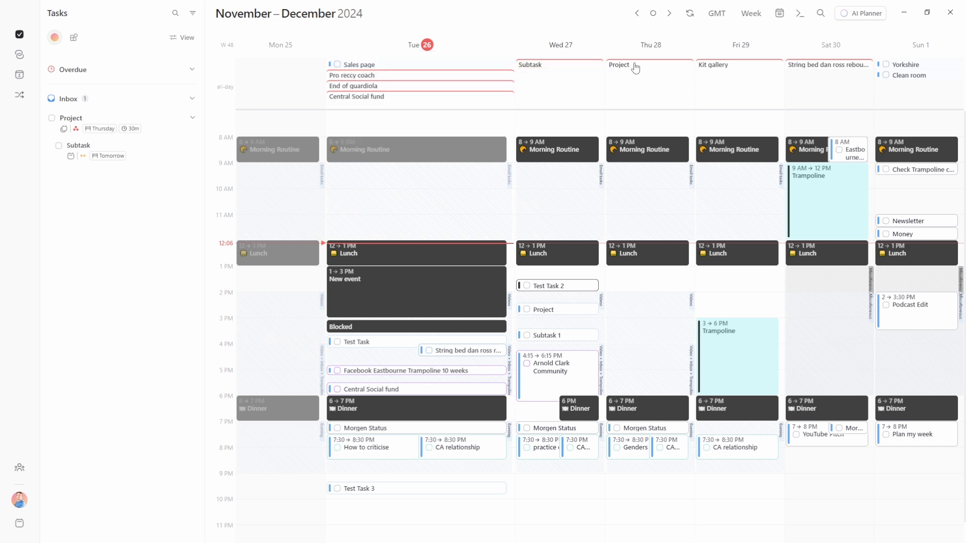
left_click(635, 68)
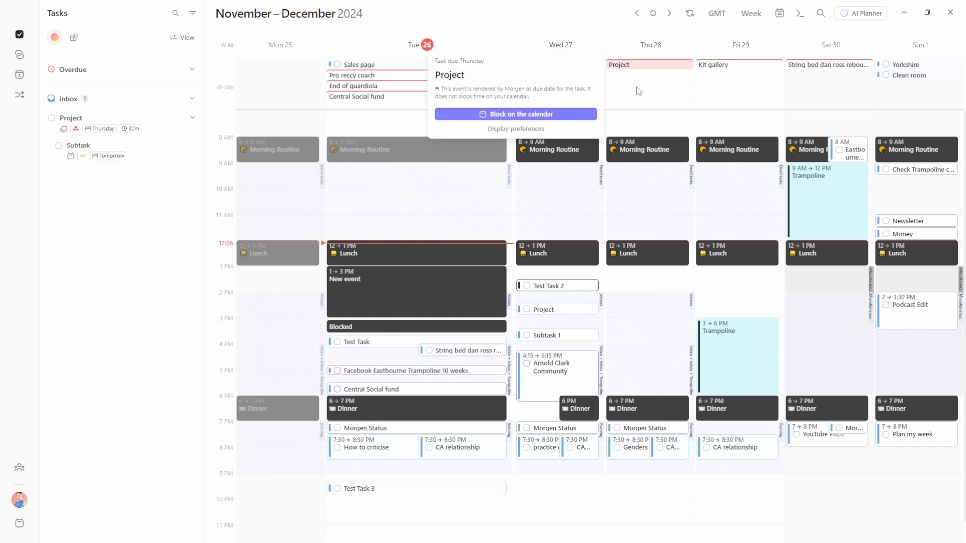
left_click(636, 91)
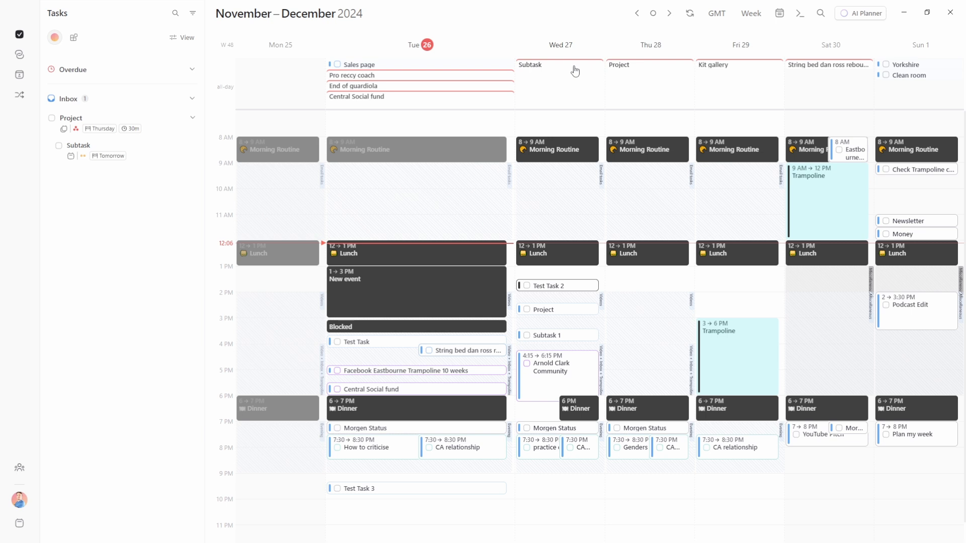
left_click_drag(625, 68, 737, 87)
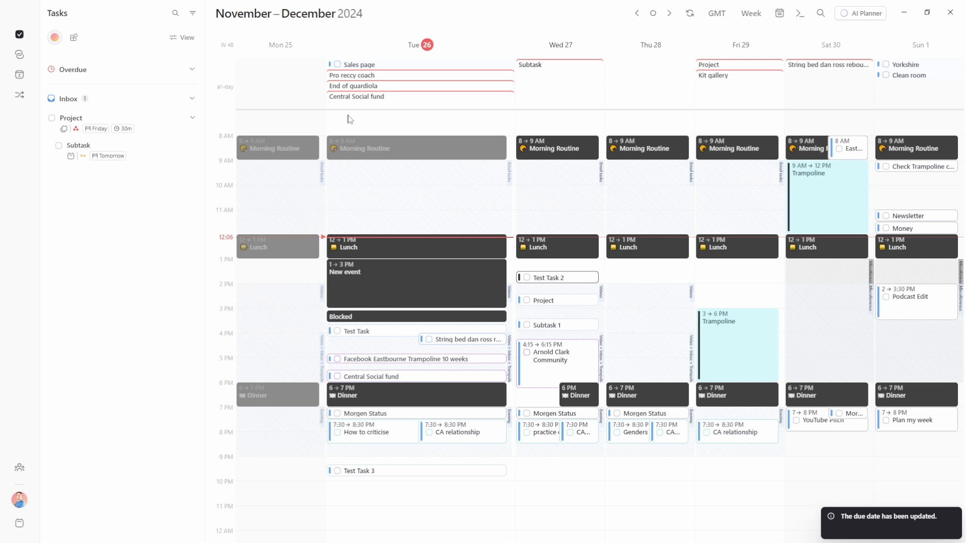
Shift Project's due date across several days to Sat 30, and Subtask's to Thu 28
left_click(550, 307)
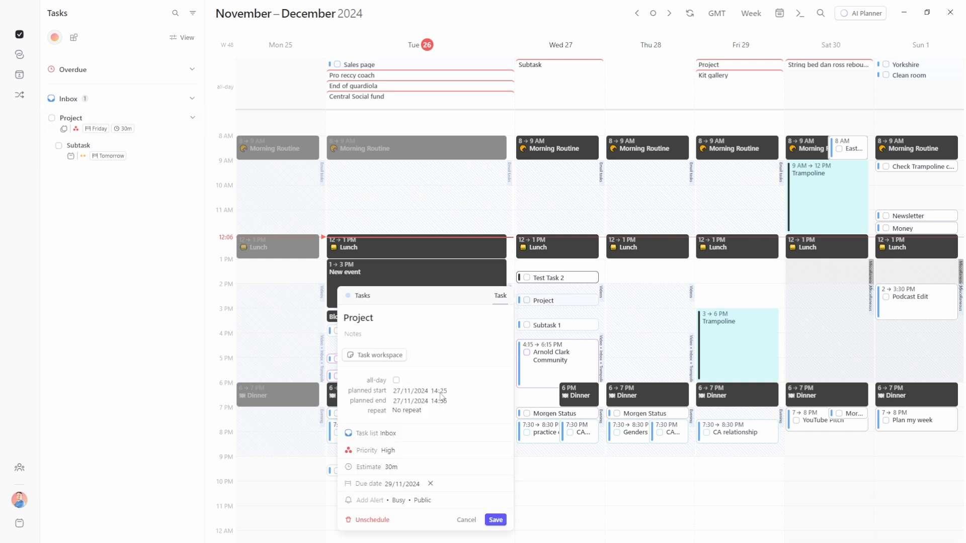
left_click(573, 318)
left_click_drag(710, 65, 639, 73)
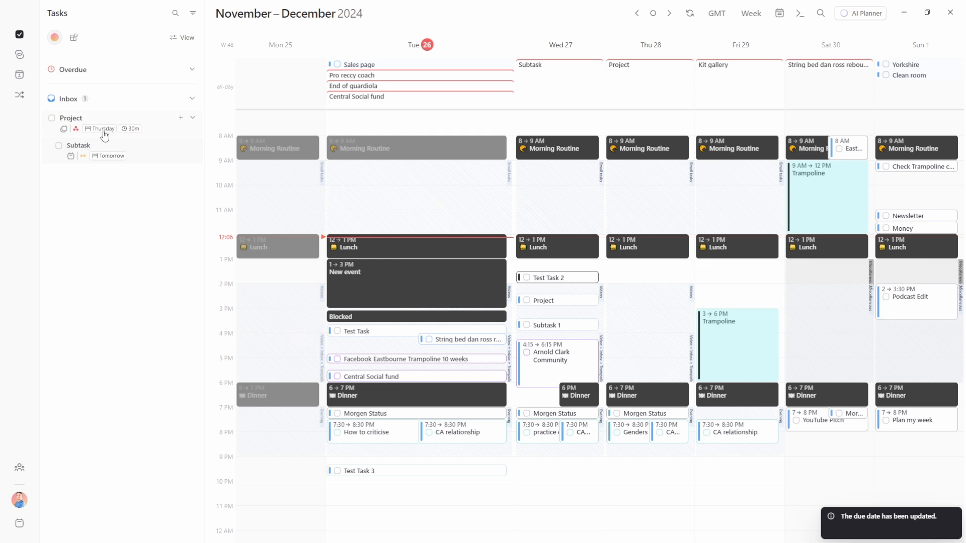
left_click_drag(103, 133, 277, 76)
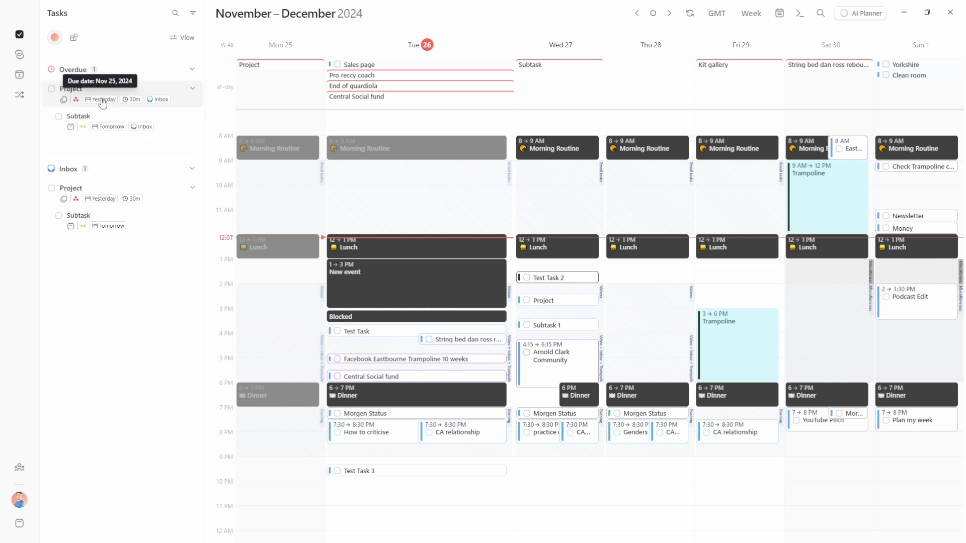
left_click_drag(102, 103, 280, 85)
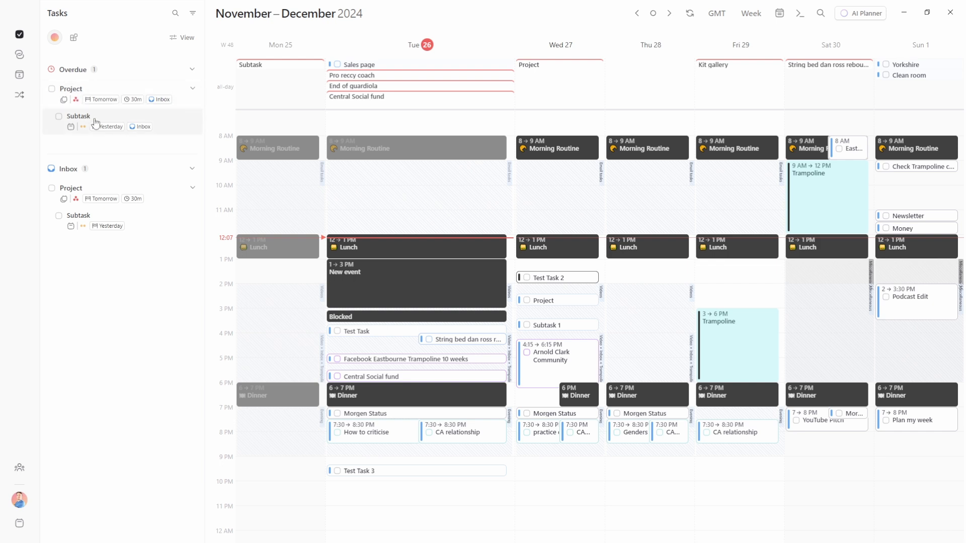
mouse_move(110, 131)
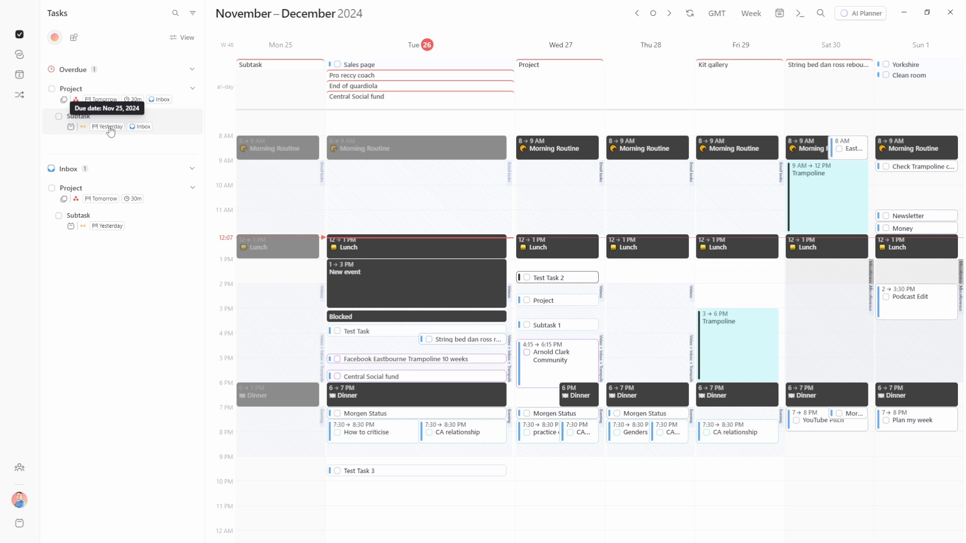
mouse_move(103, 105)
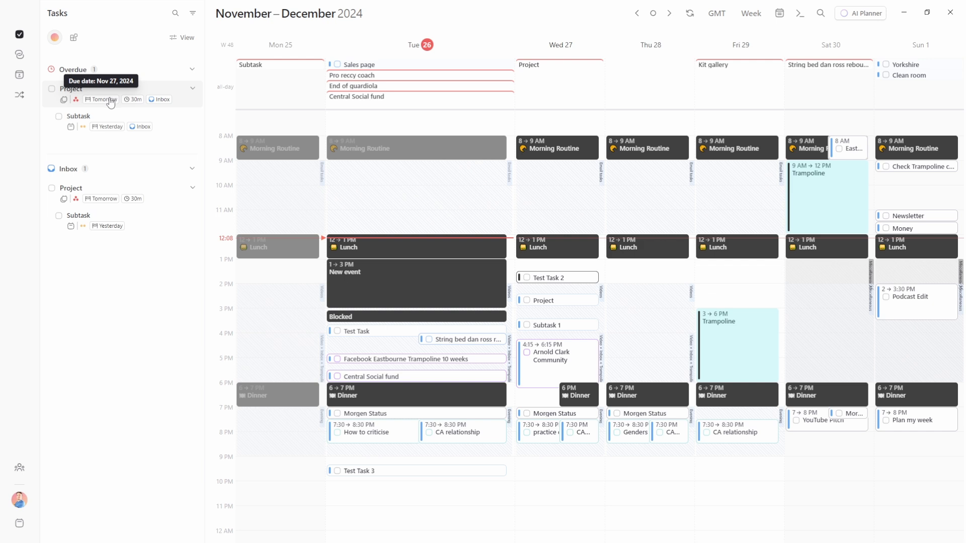
left_click_drag(110, 103, 825, 83)
left_click_drag(259, 66, 636, 69)
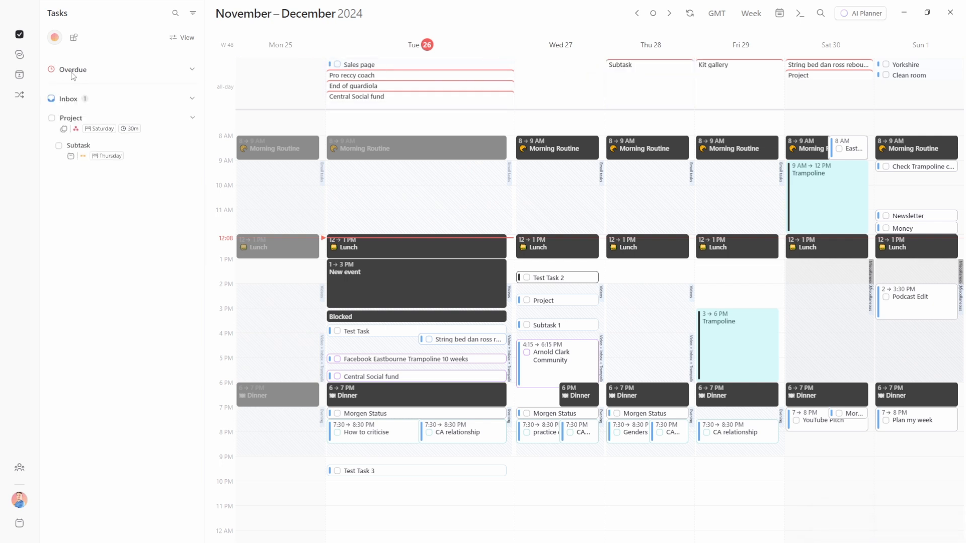
Enable the Due today, Due tomorrow and Due soon lists in the task sidebar
left_click(184, 38)
scroll(212, 290, "down", 1)
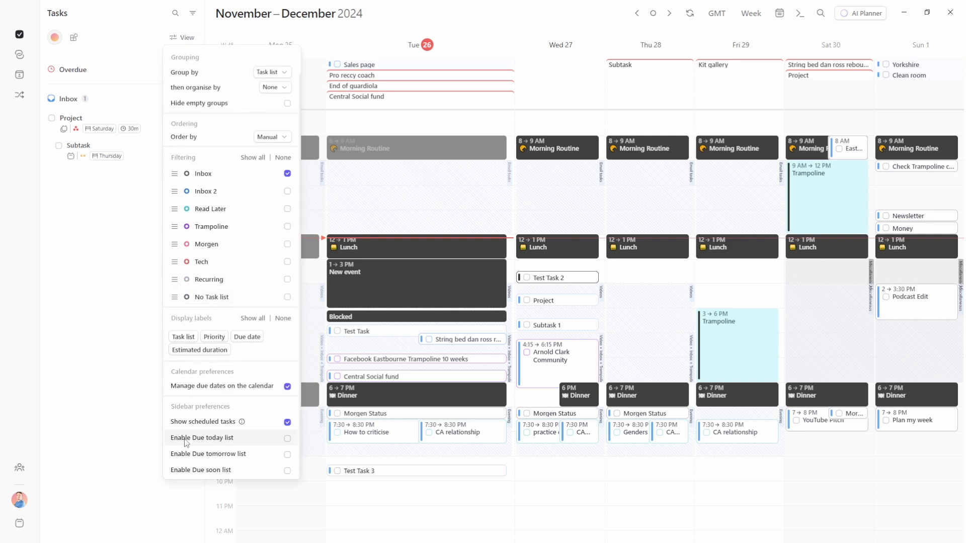
left_click(287, 438)
left_click(287, 454)
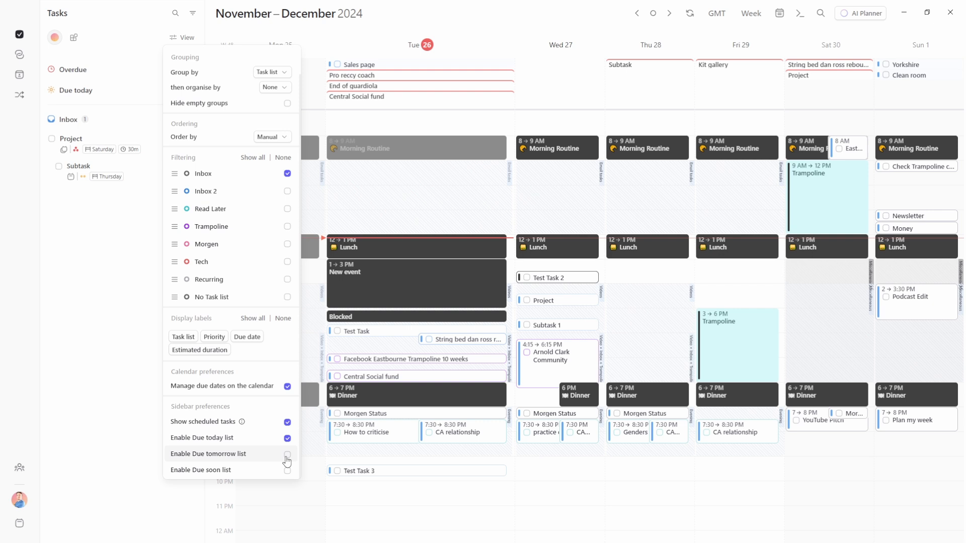
left_click(287, 470)
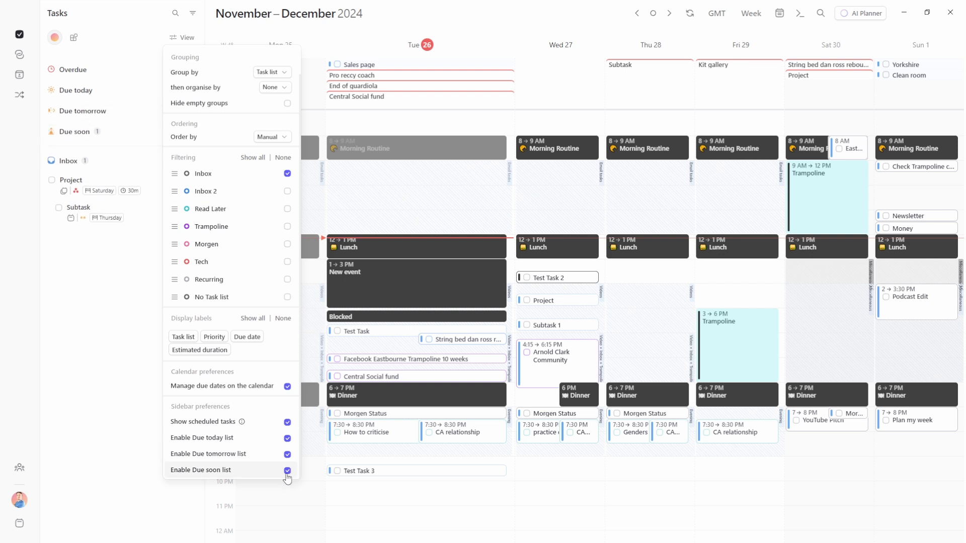
left_click(105, 75)
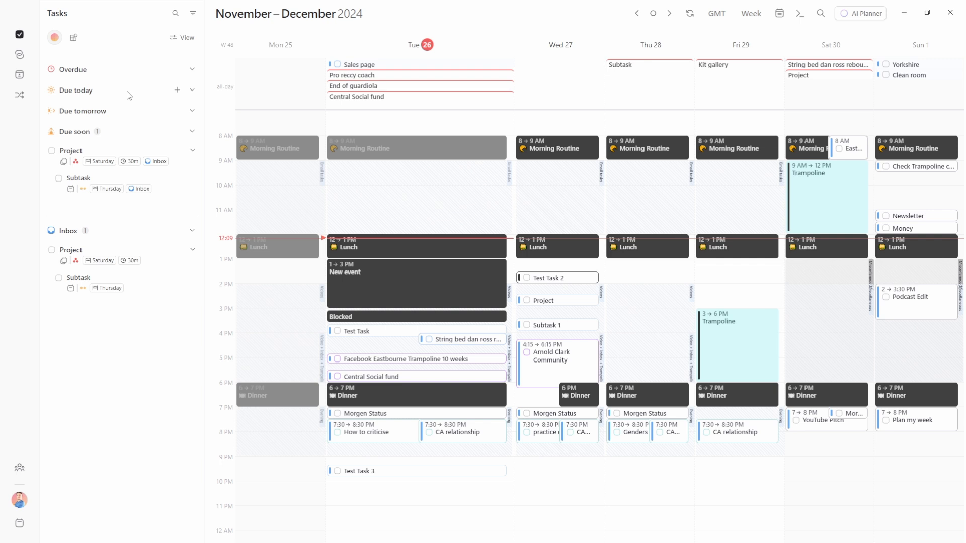
Filter the task sidebar to show only the Inbox list
left_click(184, 38)
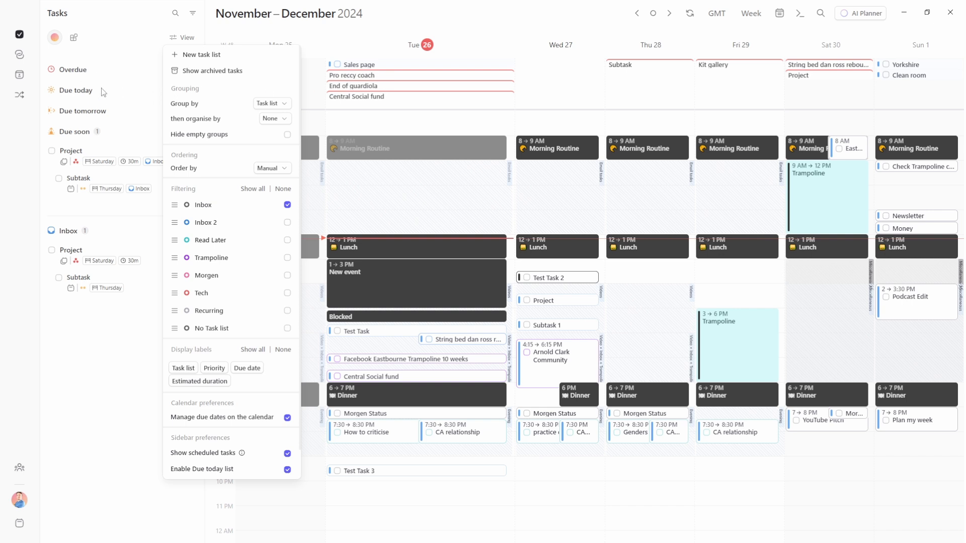
left_click(252, 188)
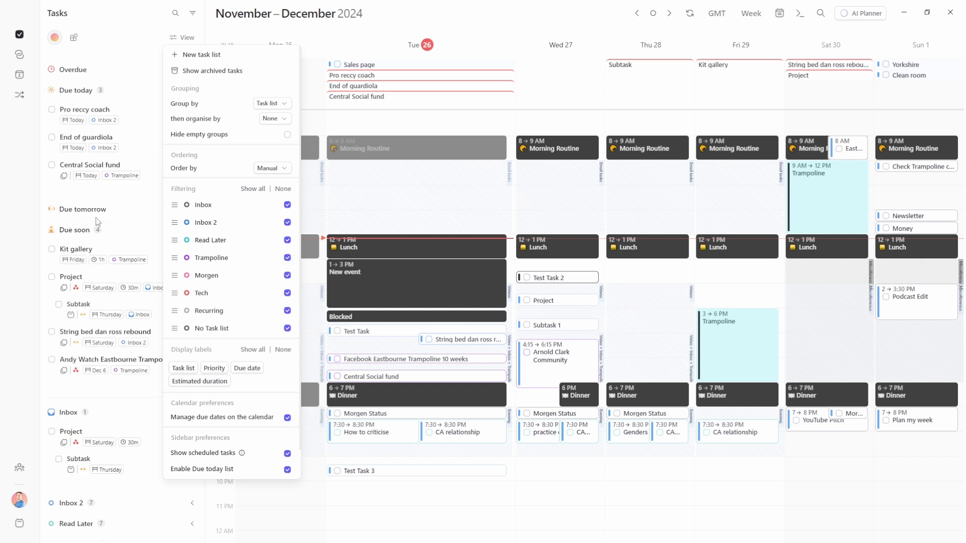
left_click(283, 190)
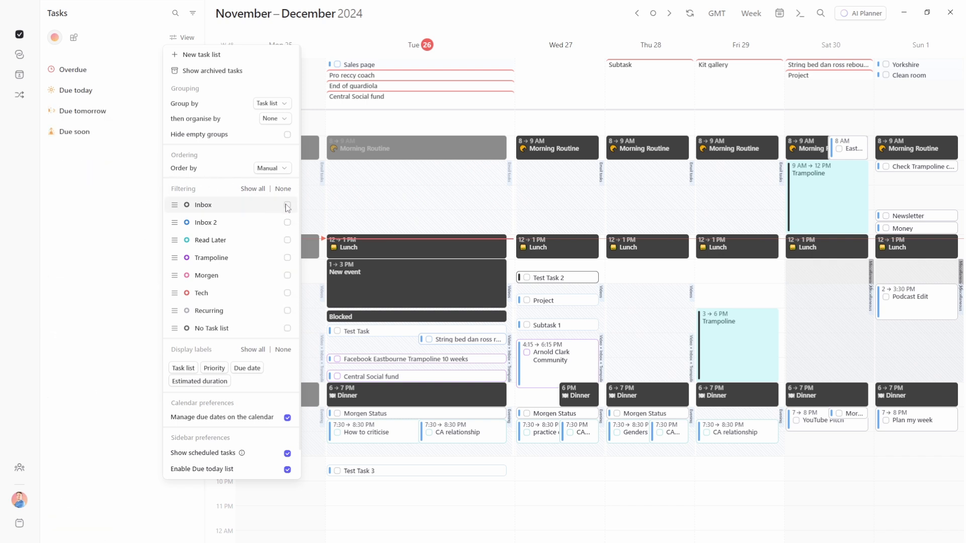
left_click(289, 207)
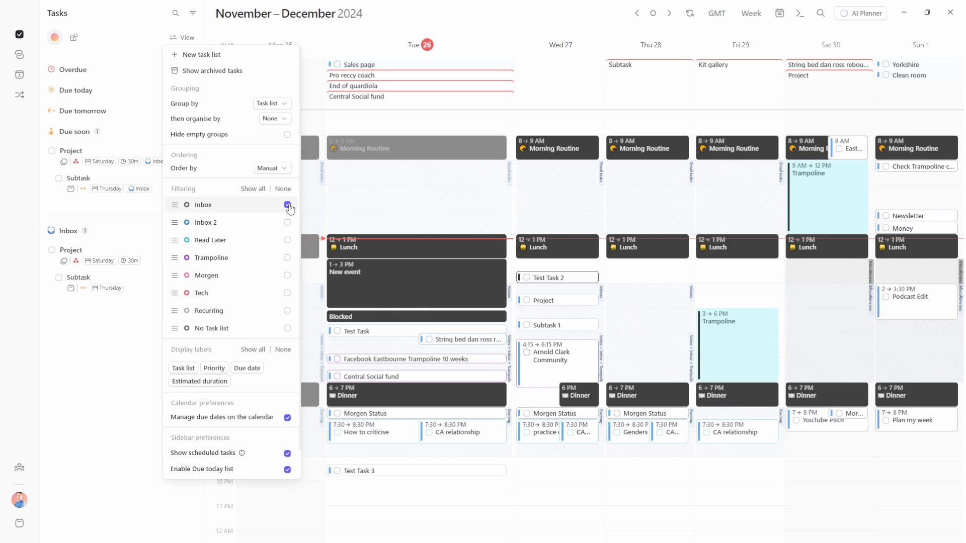
left_click(158, 179)
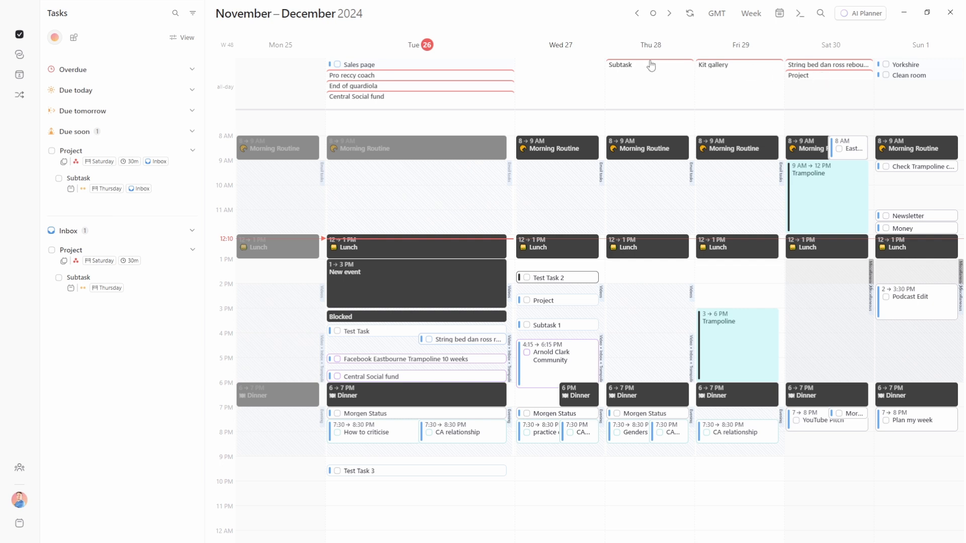
Move Subtask's due date from Thu 28 to Wed 27 and check off Subtask 1
left_click_drag(640, 68, 564, 65)
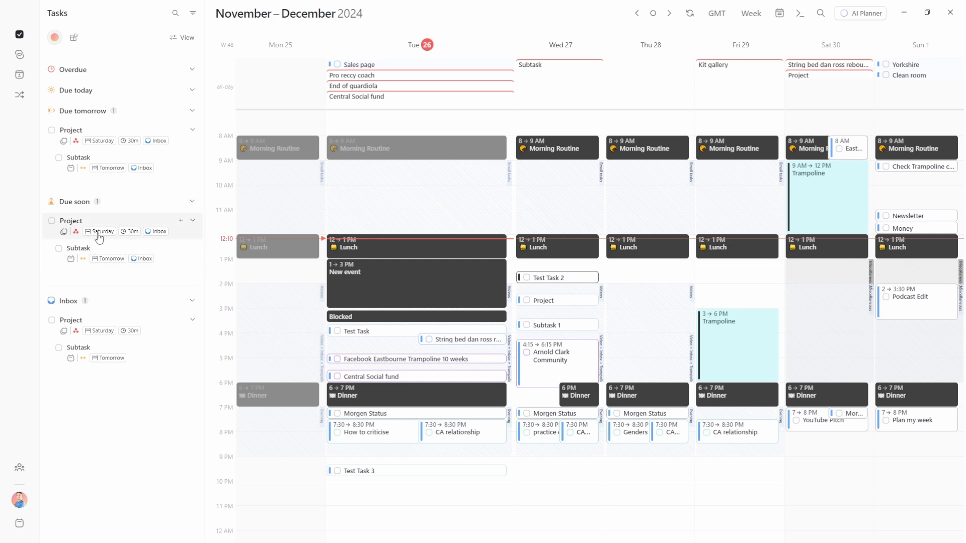
left_click(527, 325)
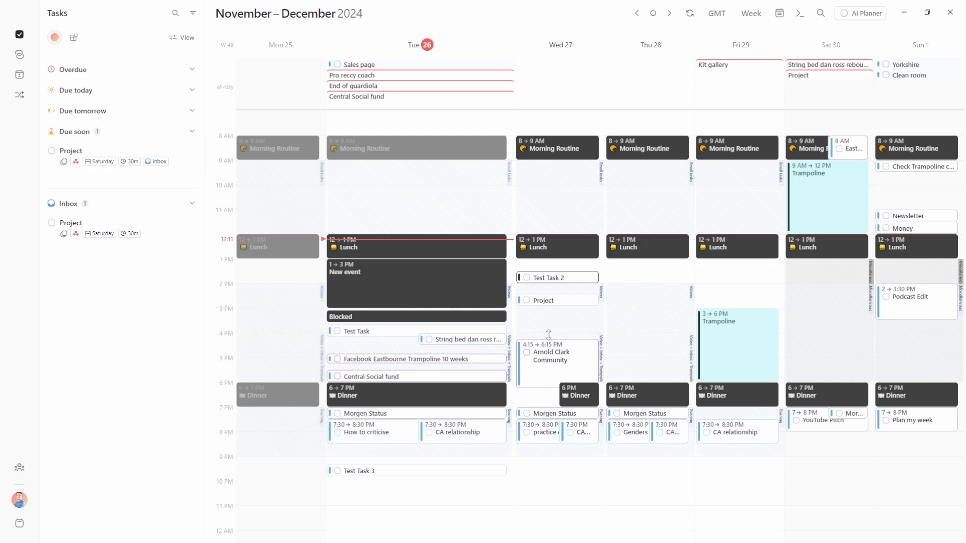
left_click(750, 15)
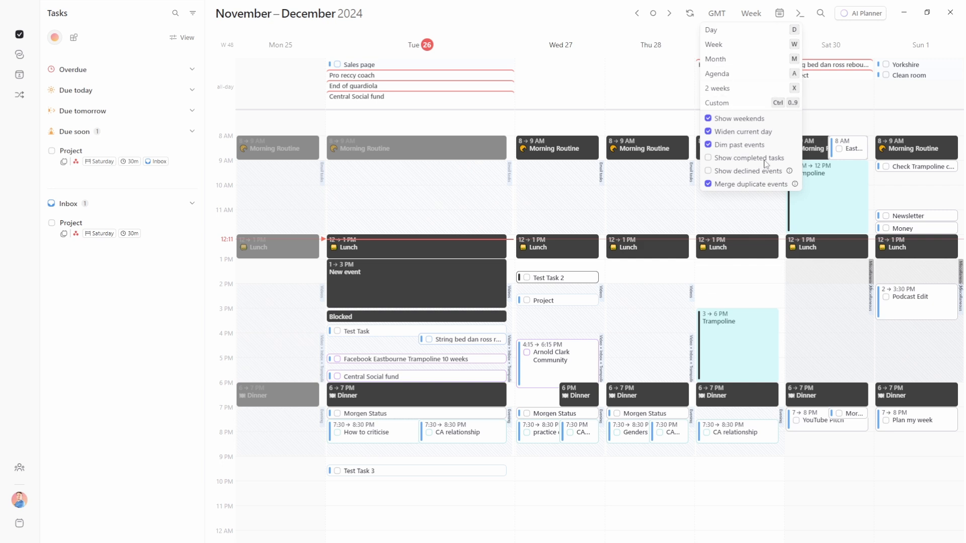
left_click(708, 159)
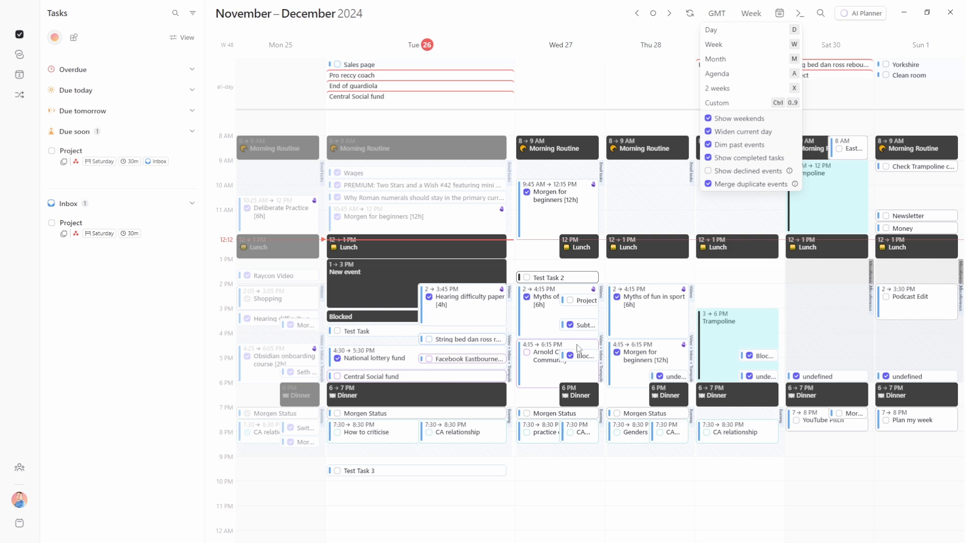
mouse_move(581, 332)
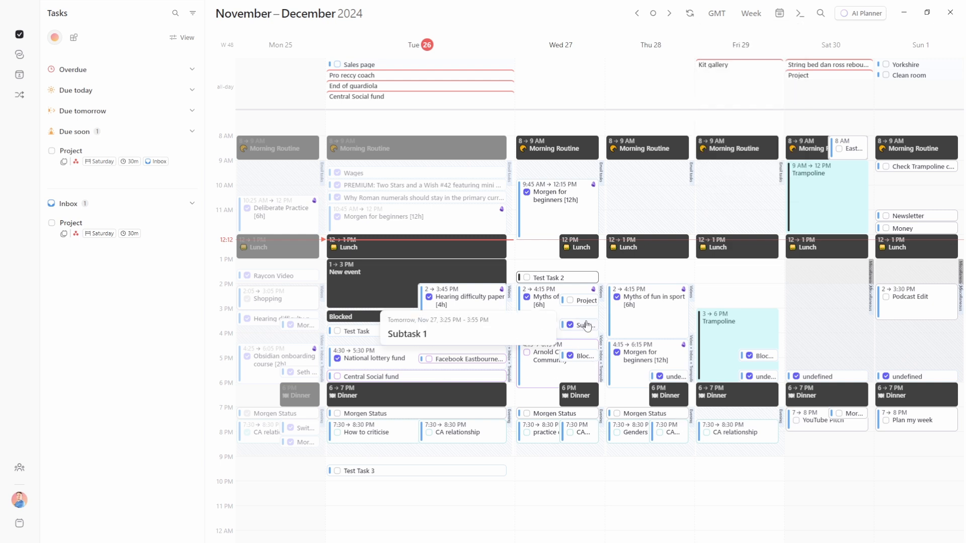
left_click(751, 13)
left_click(707, 158)
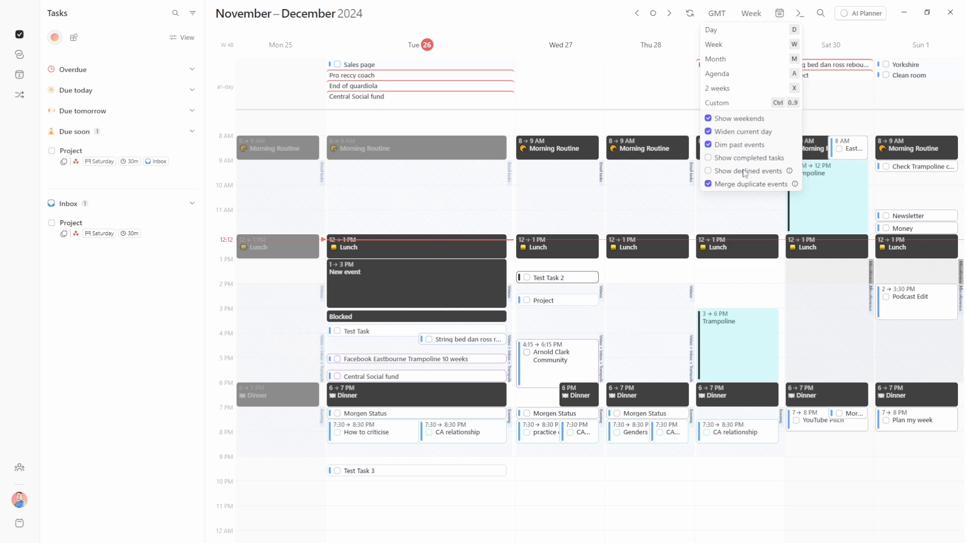
mouse_move(796, 186)
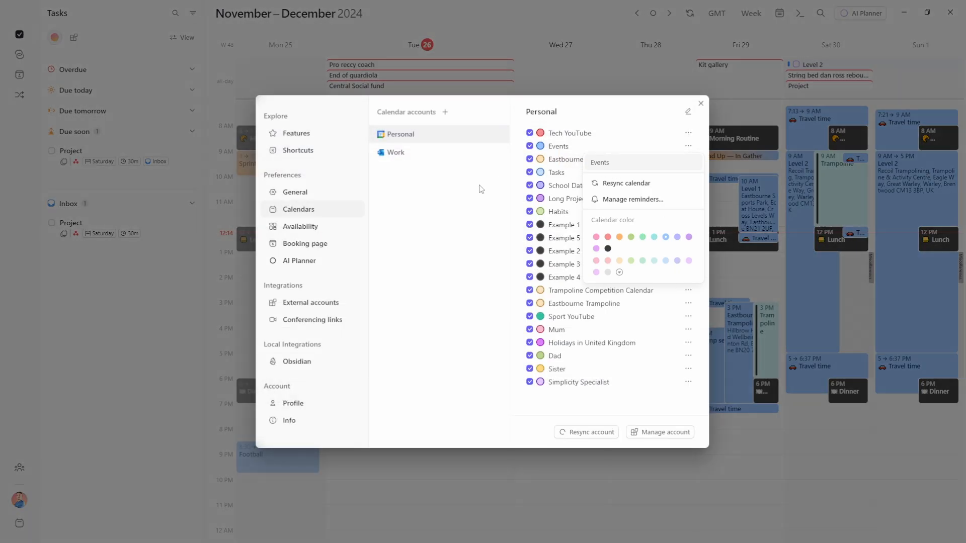
Review the Work account's calendars in Settings > Calendars, then close settings
left_click(481, 189)
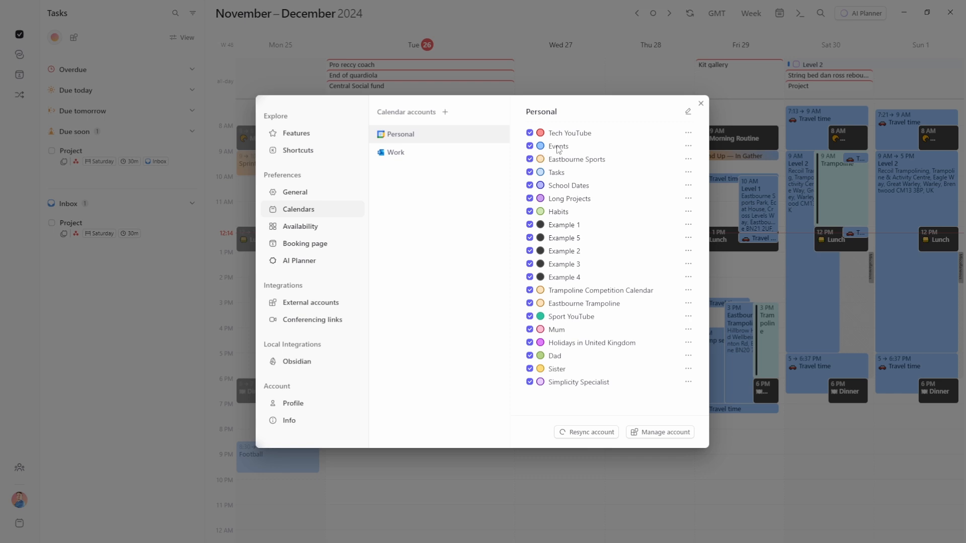
left_click(428, 157)
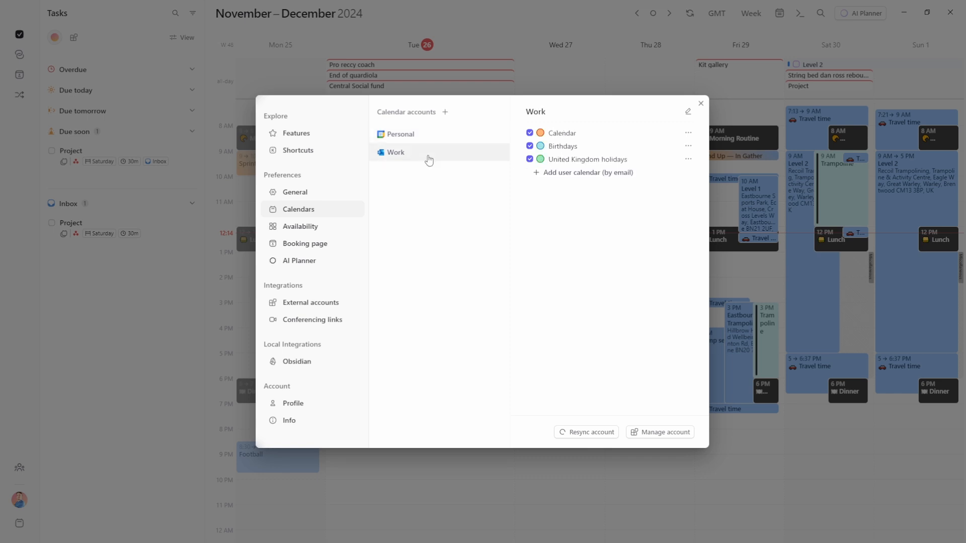
left_click(701, 104)
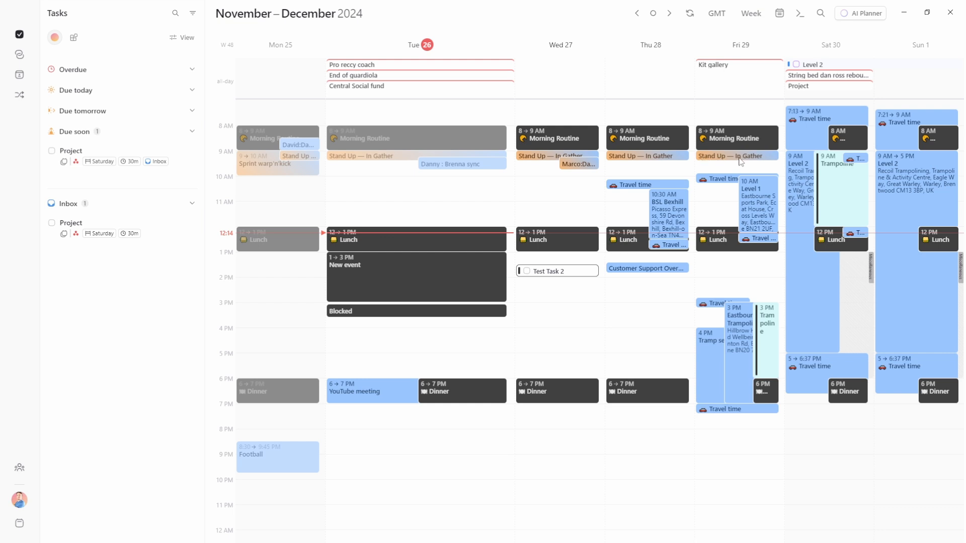
Toggle Friday's Stand Up event to its other calendar copy and back, then complete Test Task 2
left_click(740, 157)
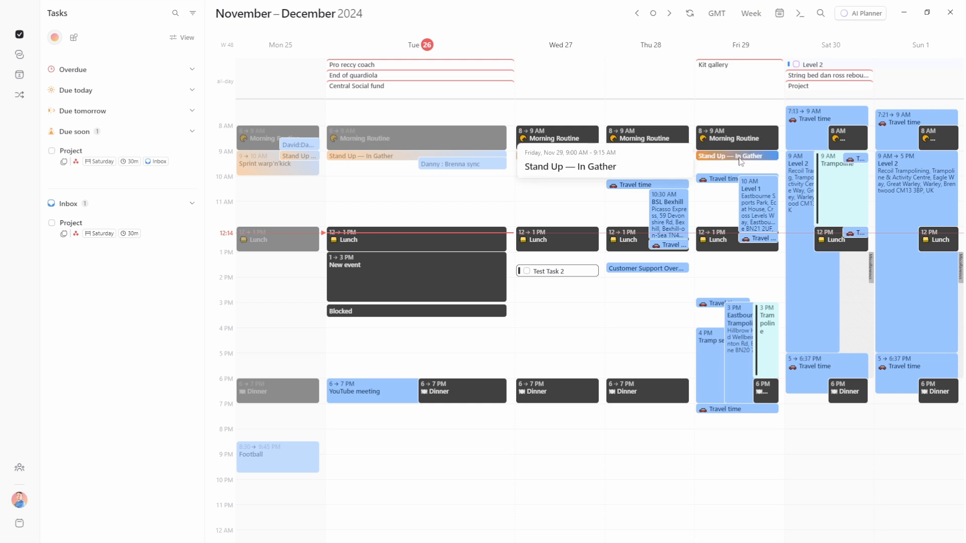
left_click(740, 160)
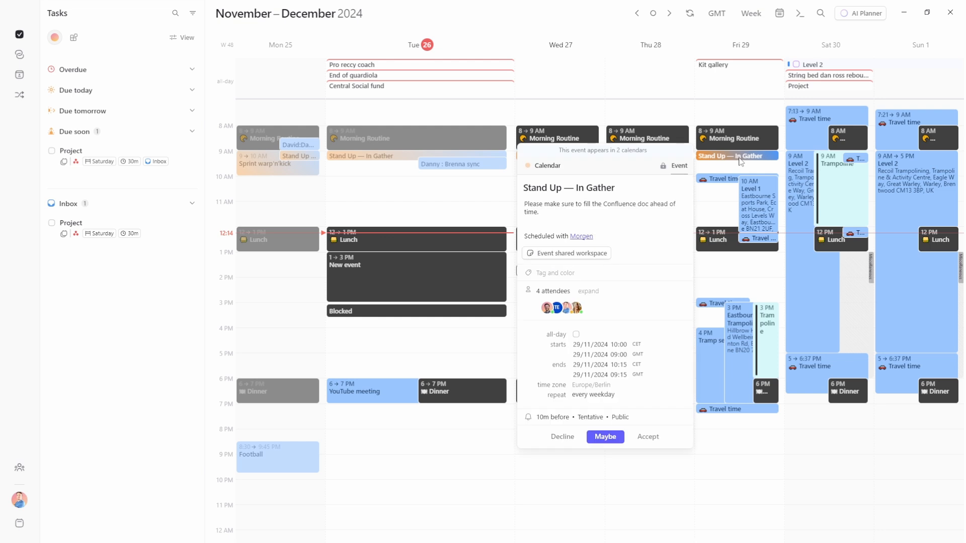
left_click(601, 154)
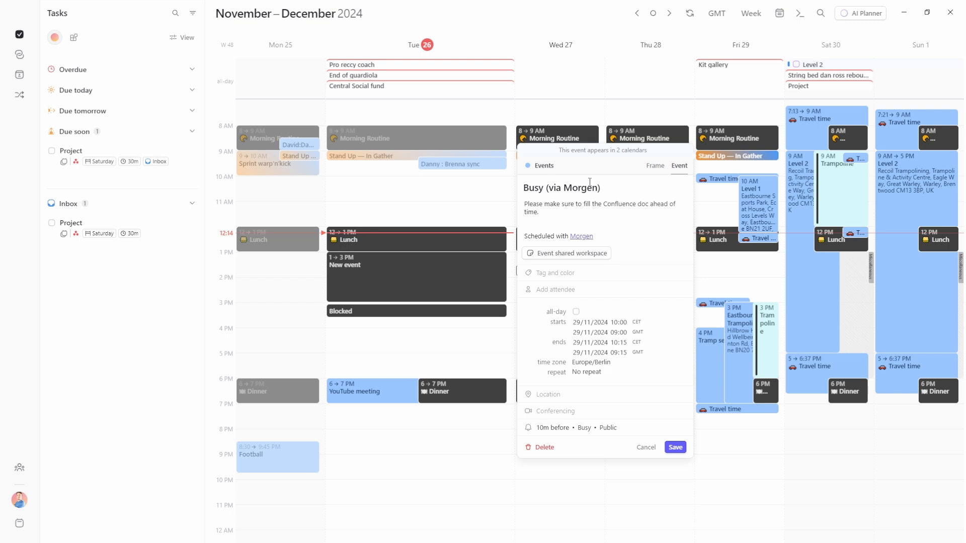
left_click(599, 151)
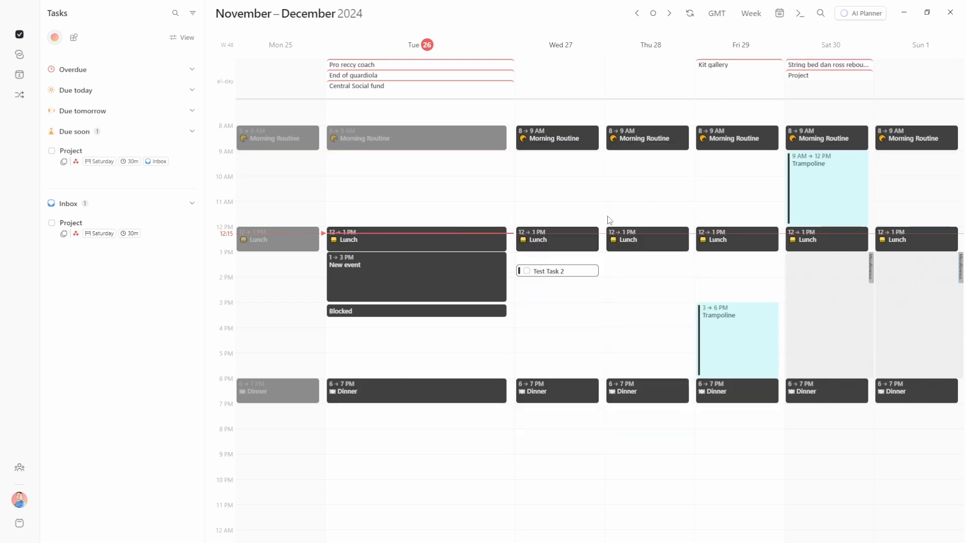
left_click(526, 271)
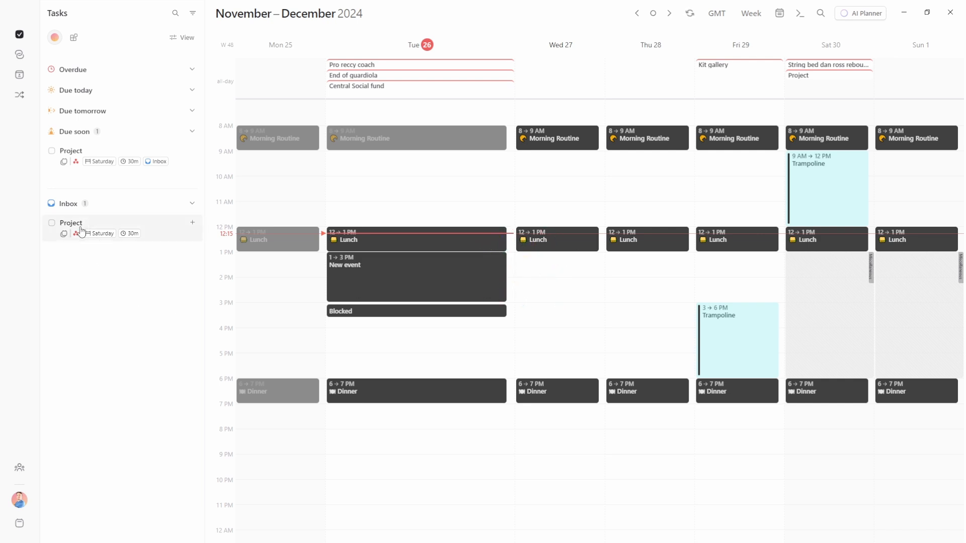
Check off Test Task, Test Task 3 and Wednesday's Project task
mouse_move(64, 234)
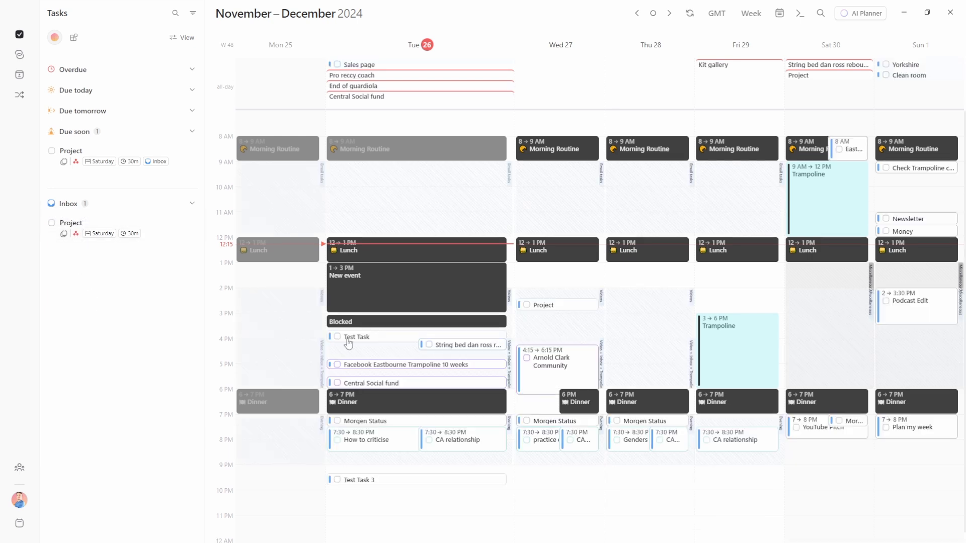
mouse_move(344, 342)
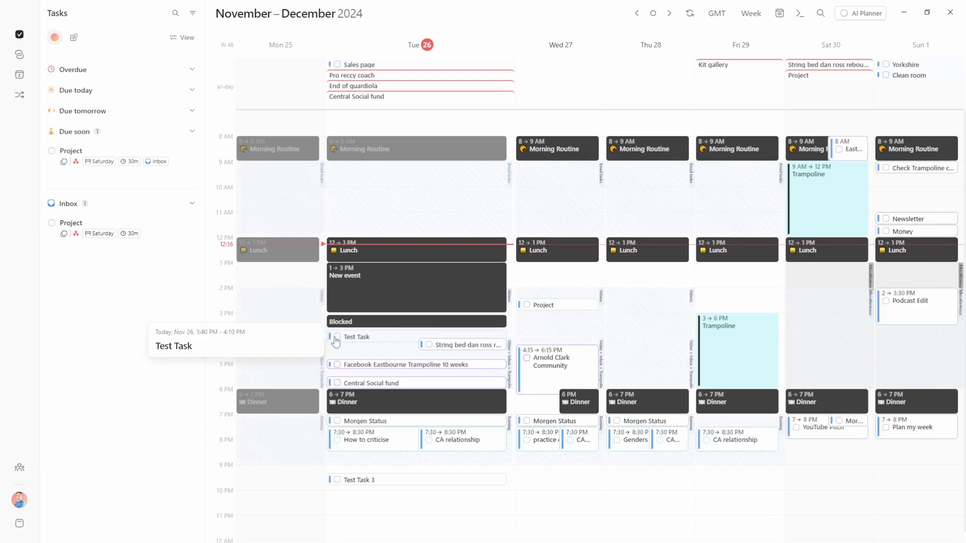
left_click(337, 336)
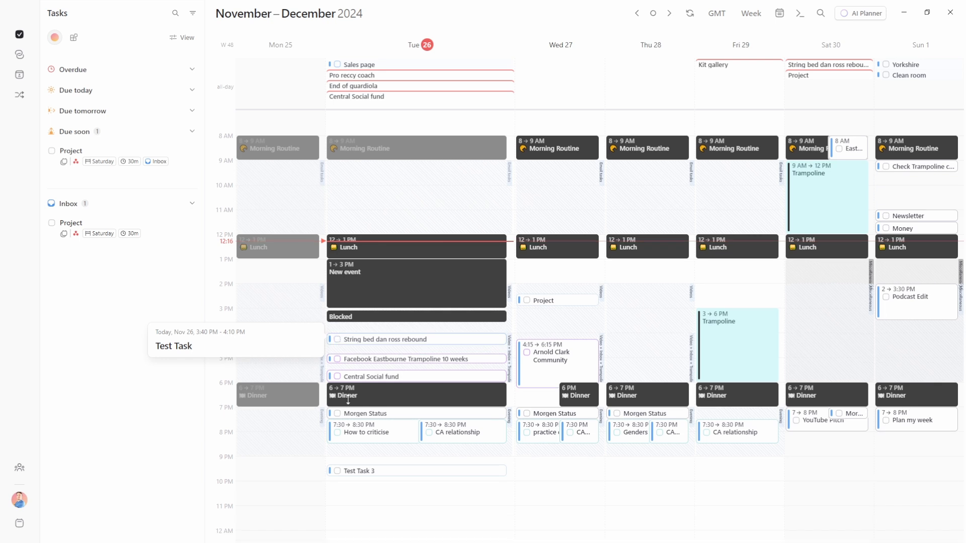
left_click(337, 472)
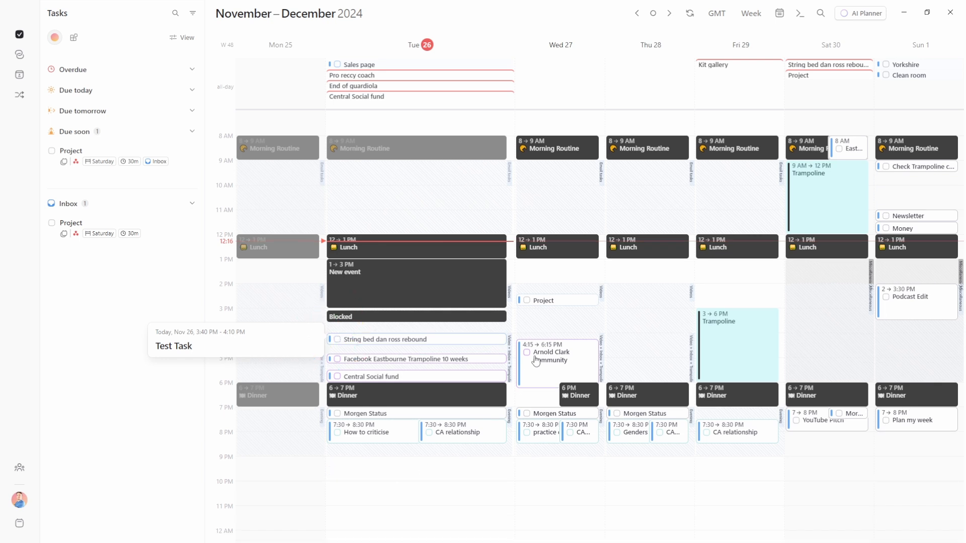
left_click(526, 301)
mouse_move(509, 361)
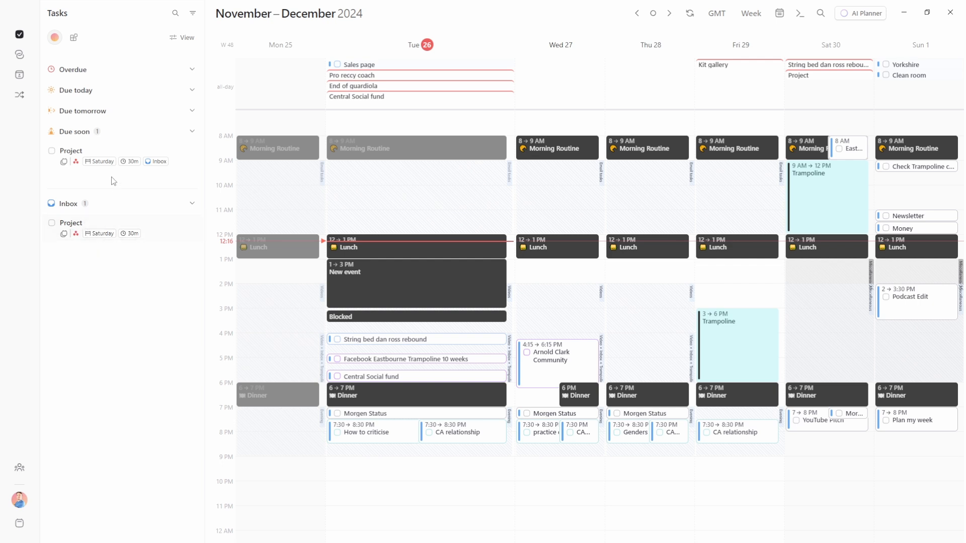
Schedule the Project task on Tuesday 26 evening and mark it done
left_click_drag(92, 159, 434, 103)
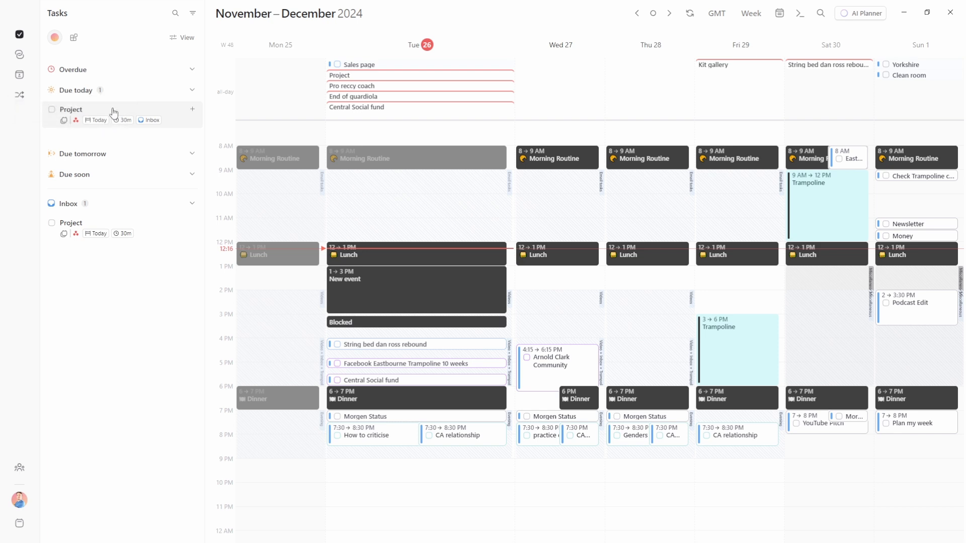
left_click_drag(53, 116, 403, 470)
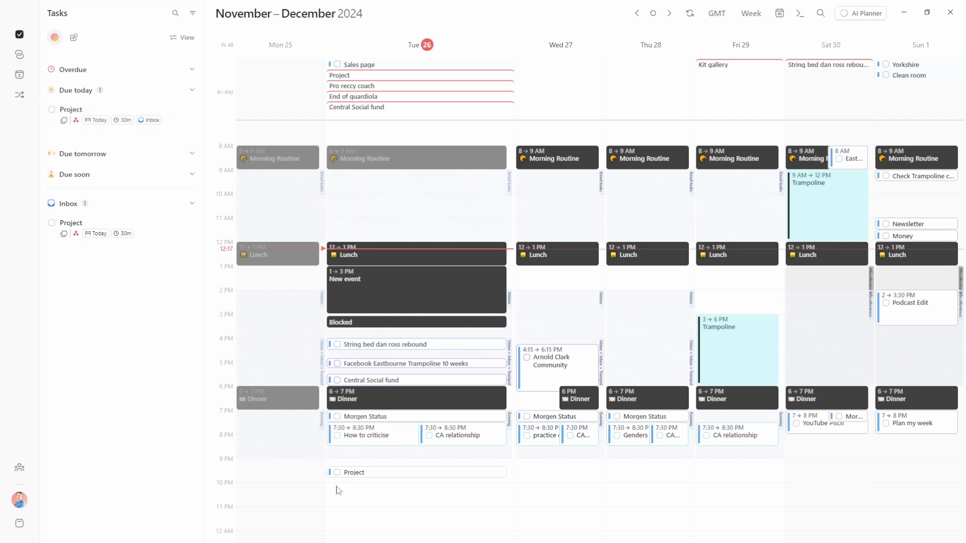
left_click(52, 110)
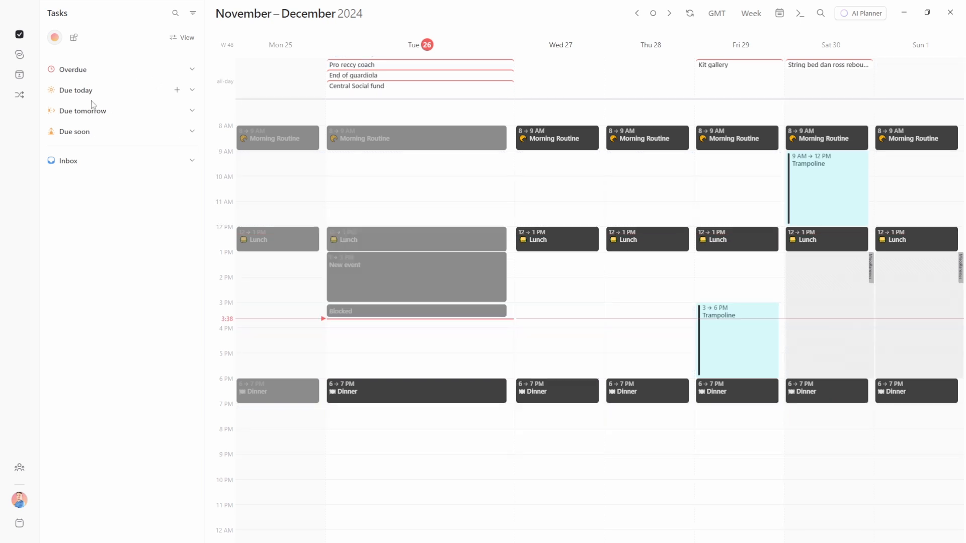
left_click_drag(416, 332, 416, 360)
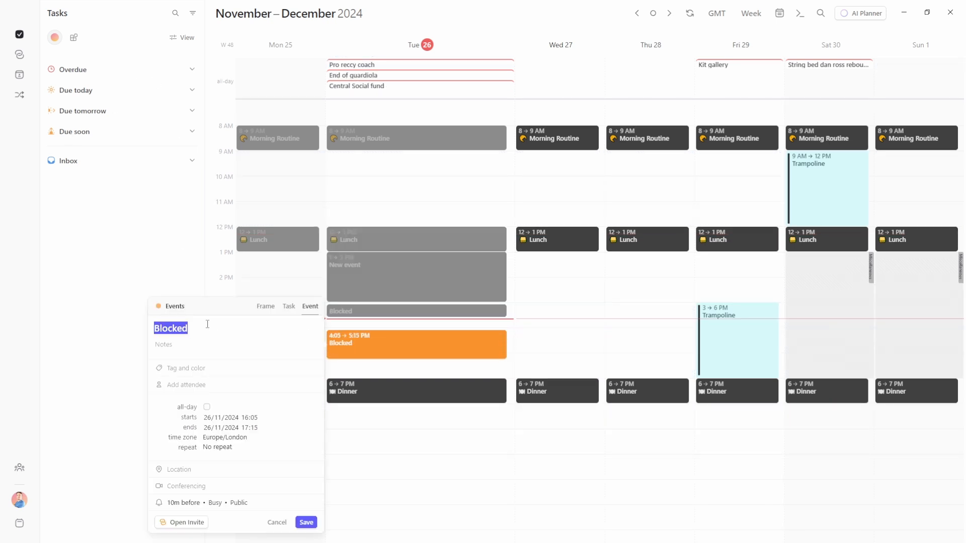
type("task")
key("space")
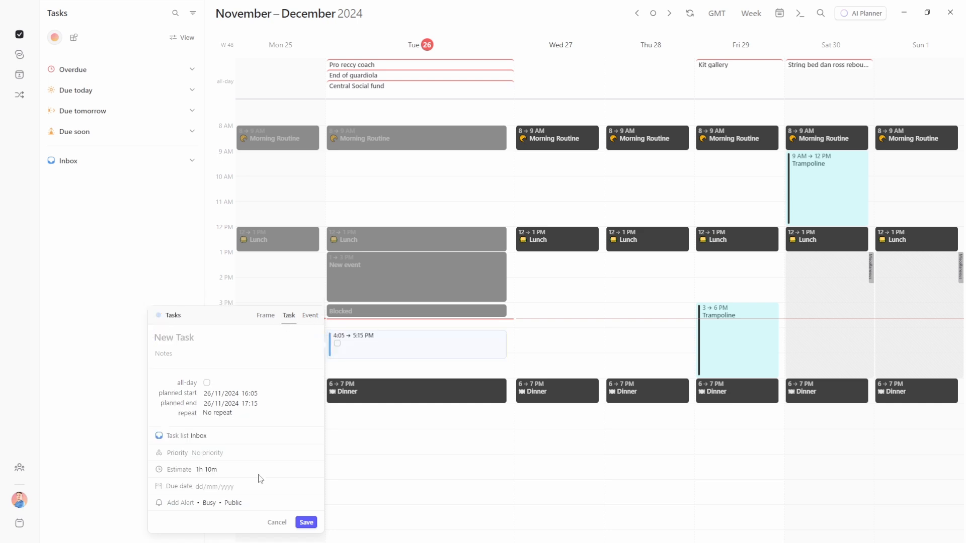
left_click(276, 522)
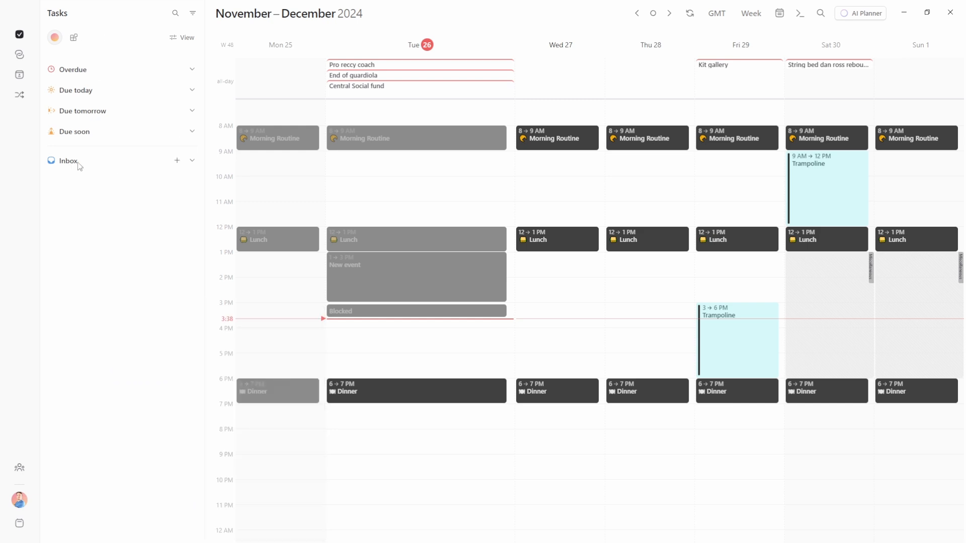
Add a 'Morgen video record' task to the Inbox and open its details
left_click(177, 160)
type("Morgen video record")
key("Return")
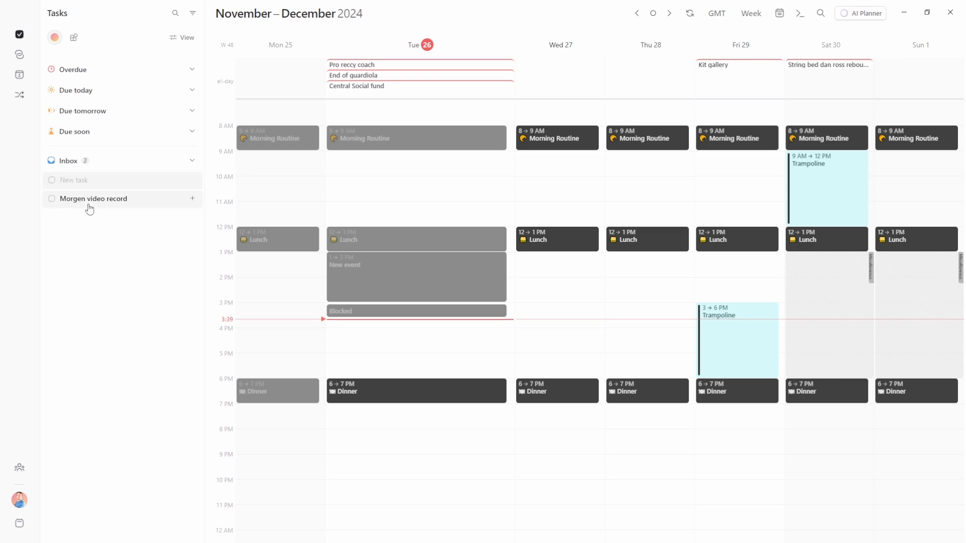
key("Escape")
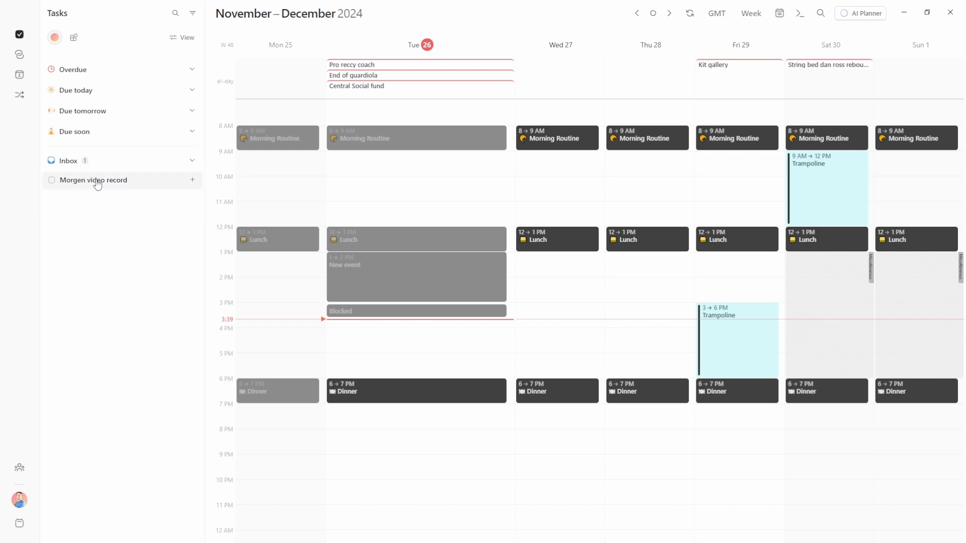
left_click(97, 184)
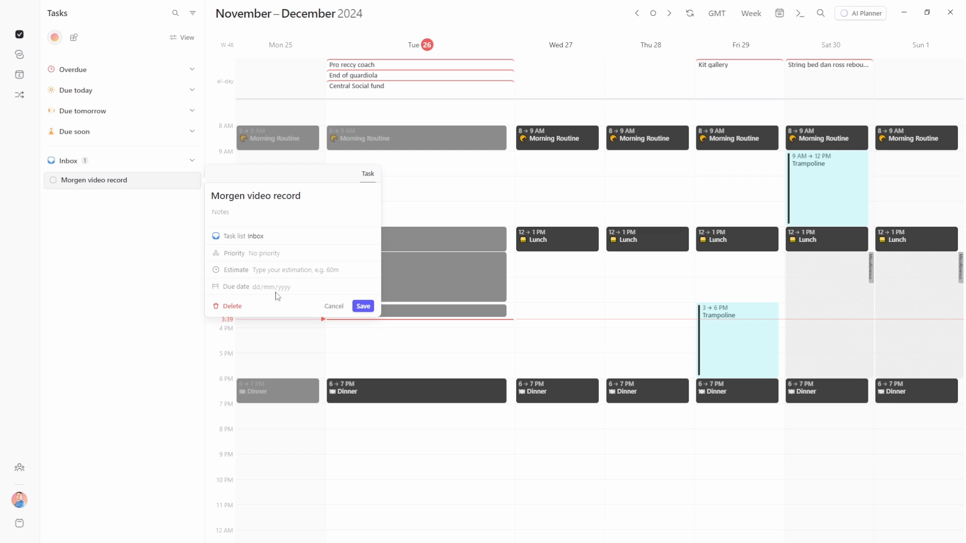
Schedule Morgen video record on Tuesday 26 from 4:00 to 4:30 PM and open it
left_click_drag(112, 182, 383, 328)
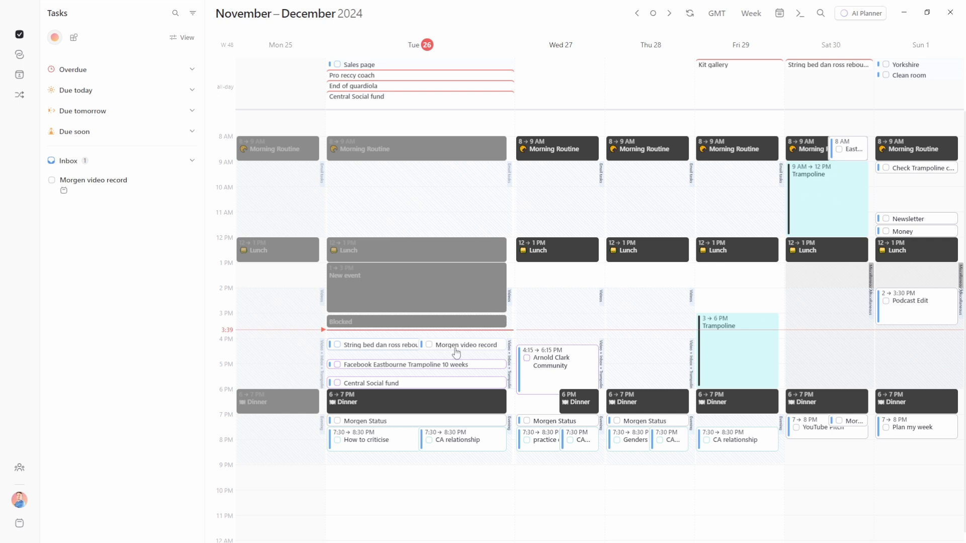
mouse_move(62, 196)
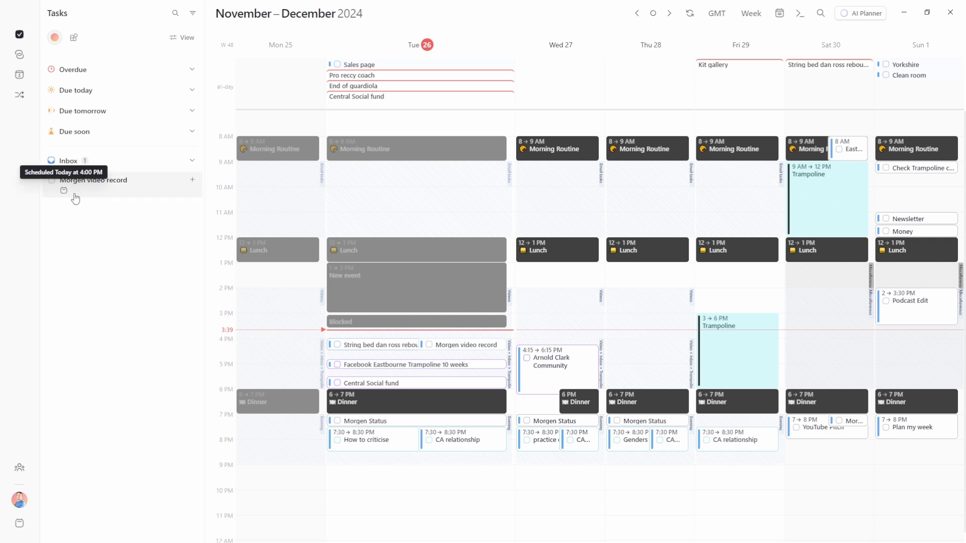
left_click(460, 347)
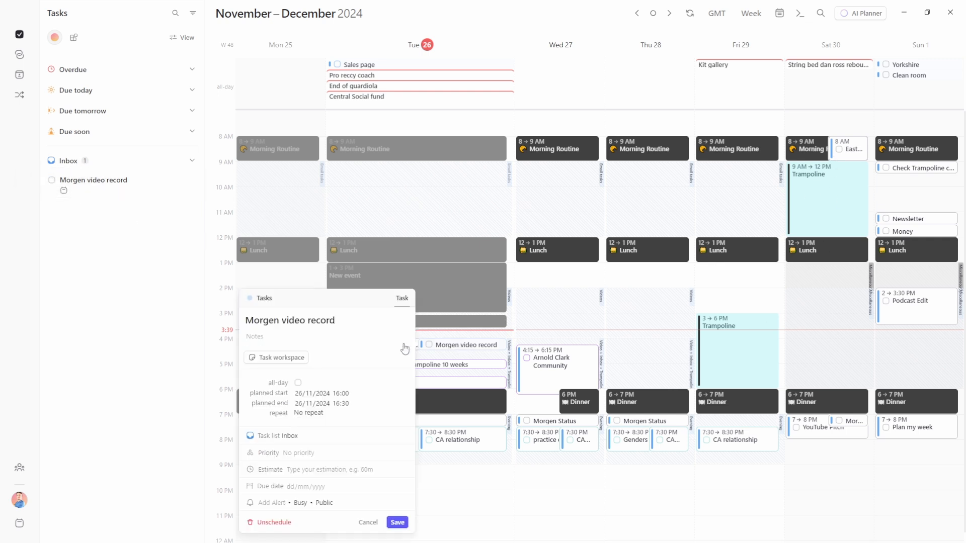
Check the task's repeat and calendar options, leaving them unchanged with no repeat
left_click(299, 415)
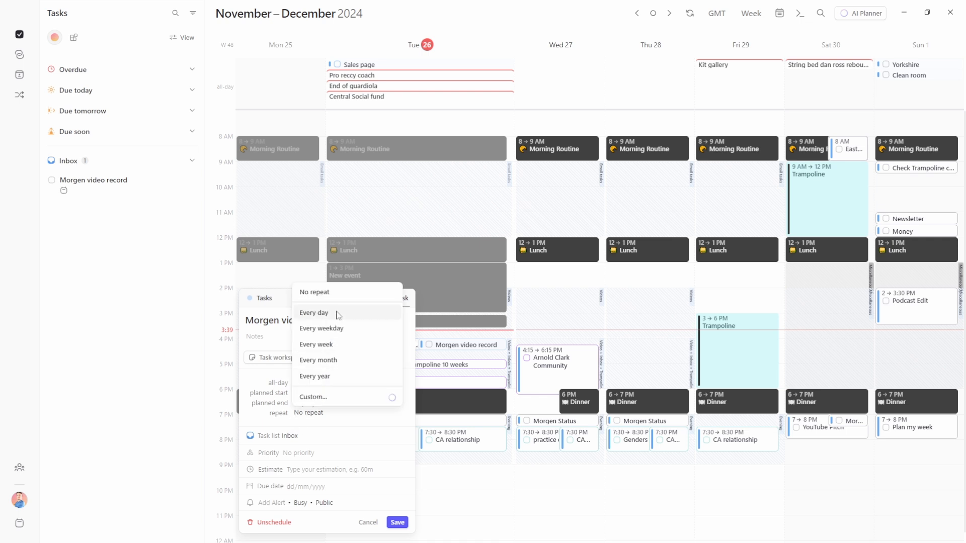
key("Escape")
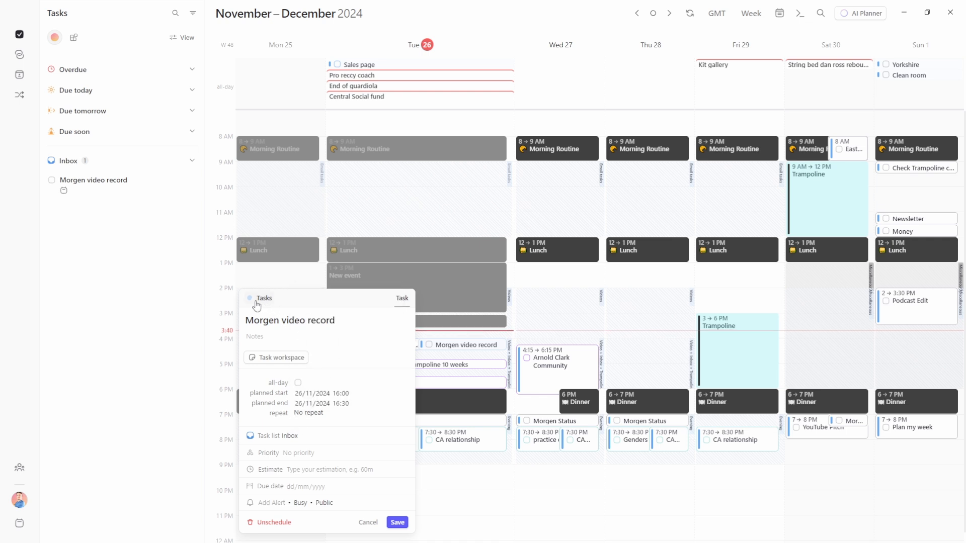
left_click(256, 302)
scroll(291, 398, "down", 4)
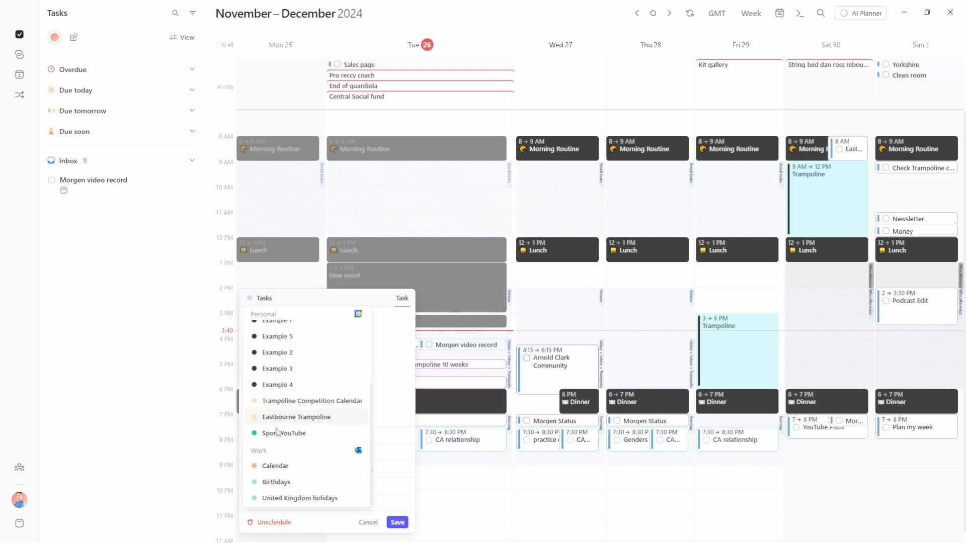
scroll(322, 436, "up", 5)
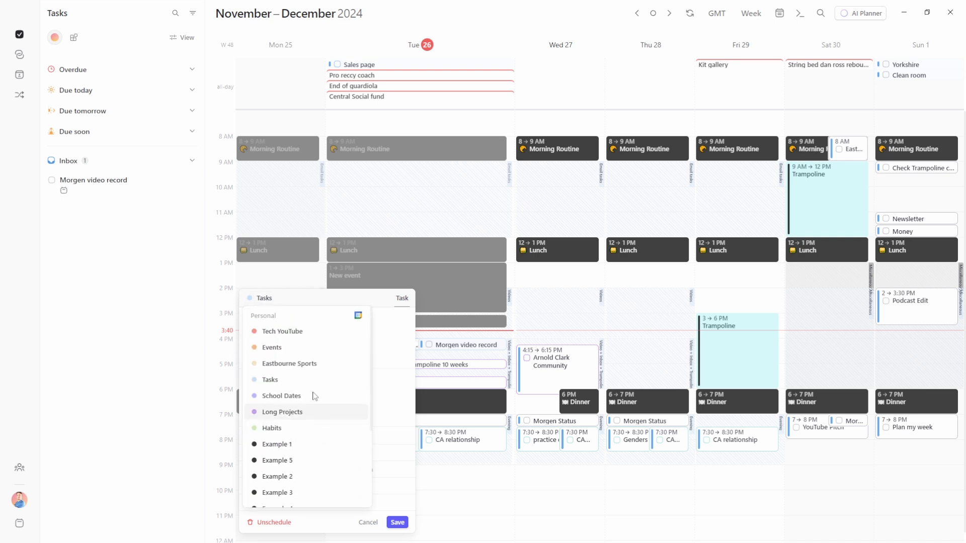
left_click(308, 305)
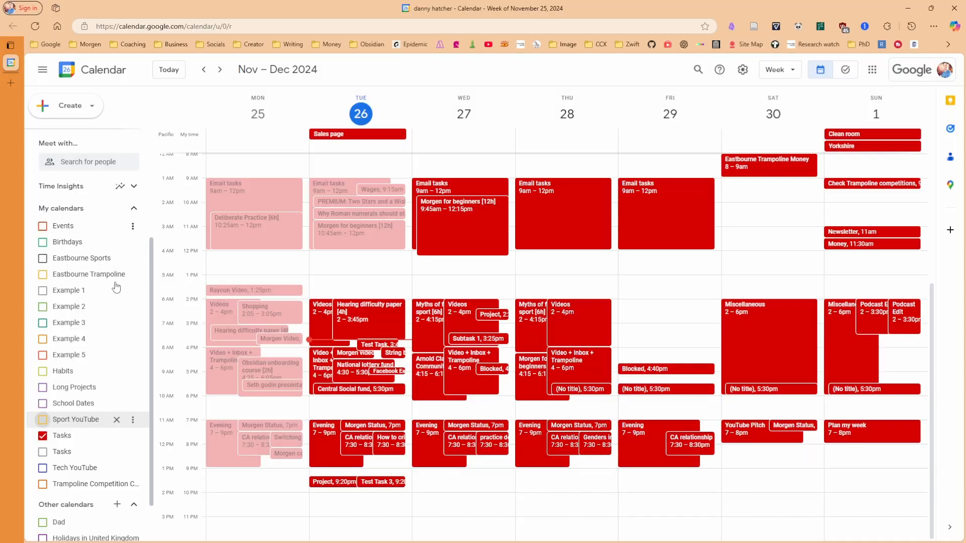
scroll(89, 224, "up", 3)
scroll(88, 224, "down", 5)
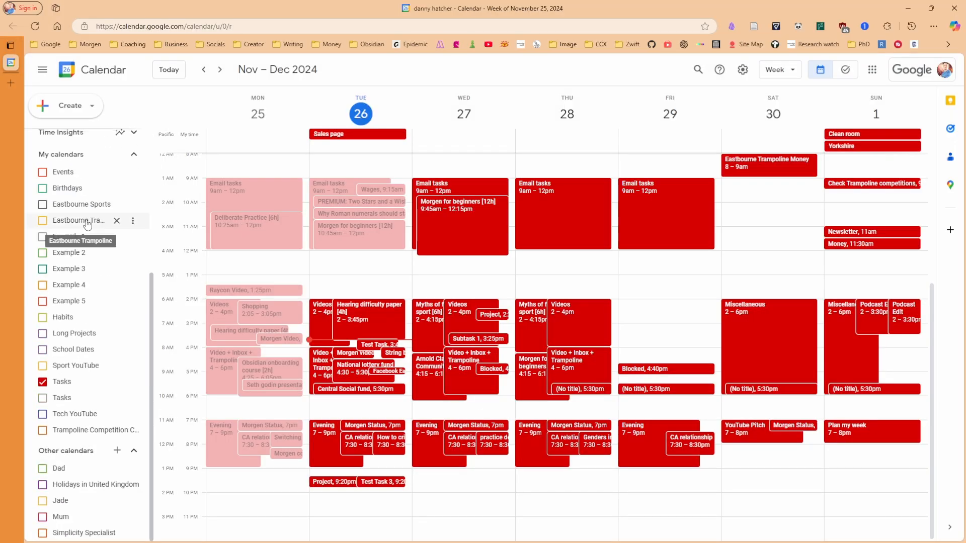
Open the synced Morgen video record event (Nov 26, 4:00–4:30pm) in Google Calendar, then return to Morgen
scroll(75, 337, "up", 4)
scroll(76, 338, "up", 2)
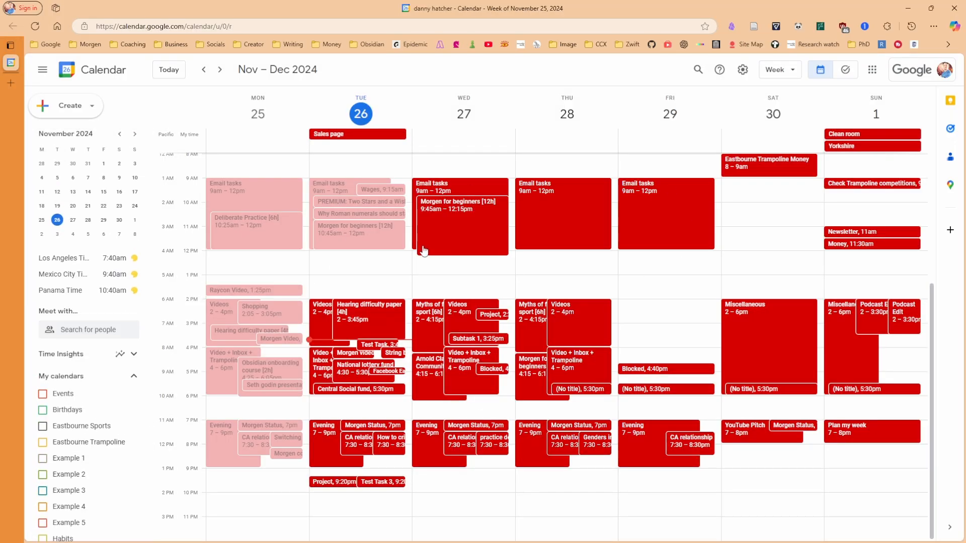
left_click(348, 354)
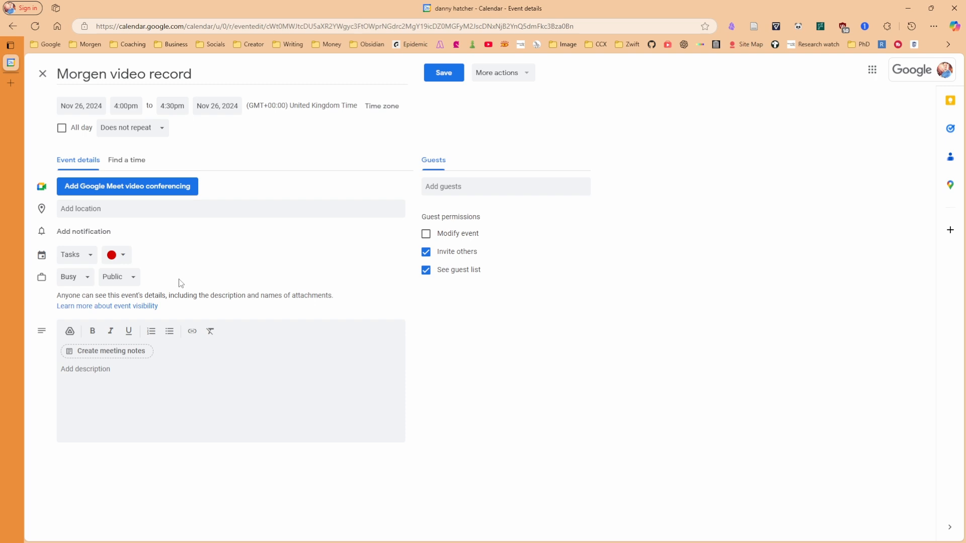
key("alt+Tab")
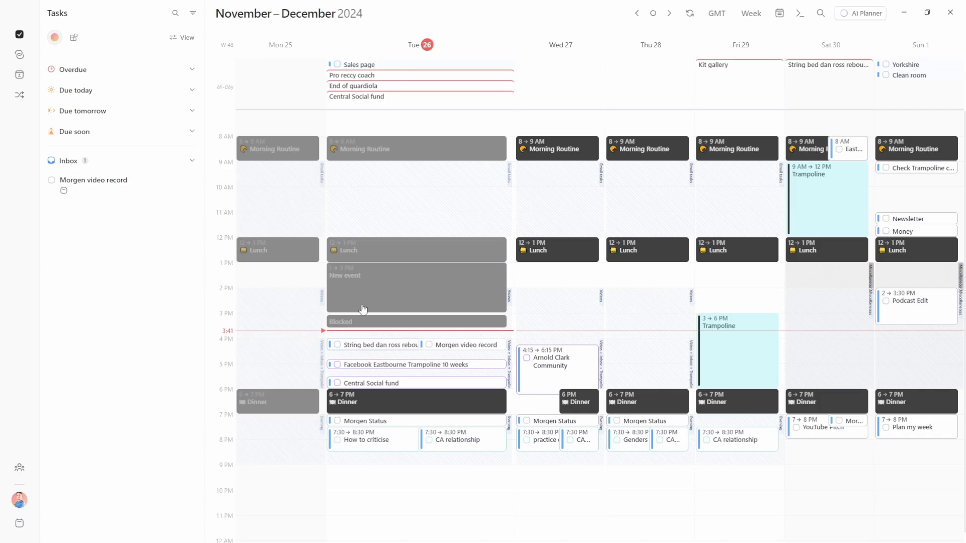
Mark Morgen video record complete, then view its Google Calendar event now showing Free
left_click(468, 347)
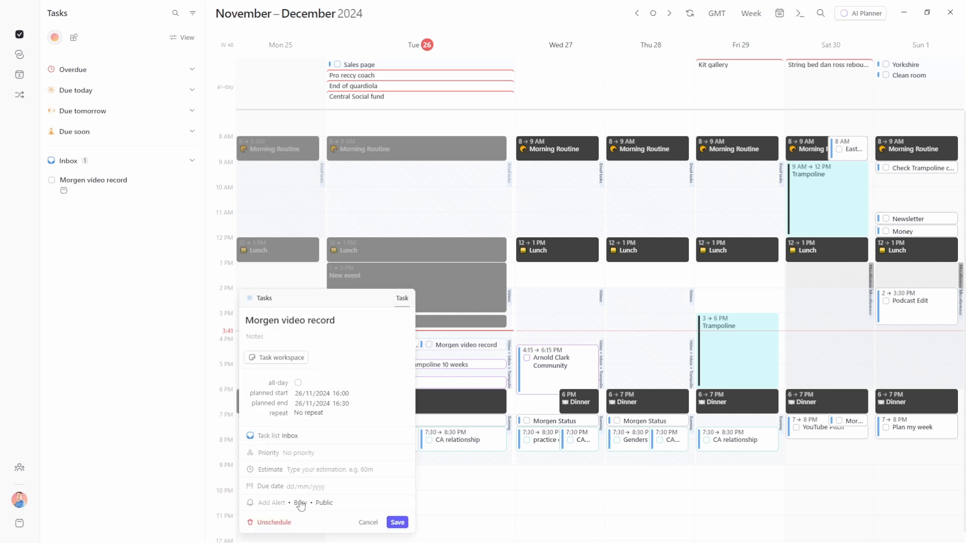
left_click(428, 350)
left_click(428, 346)
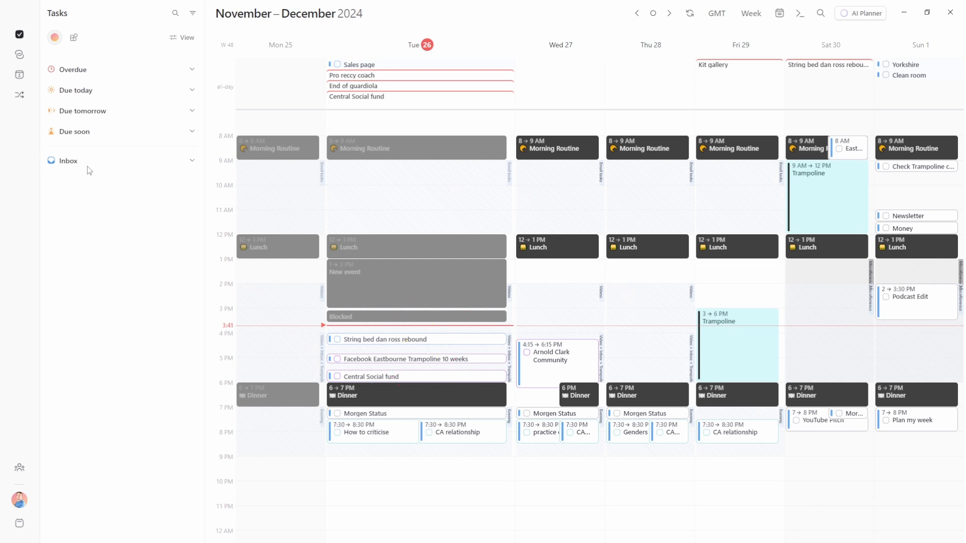
key("alt+Tab")
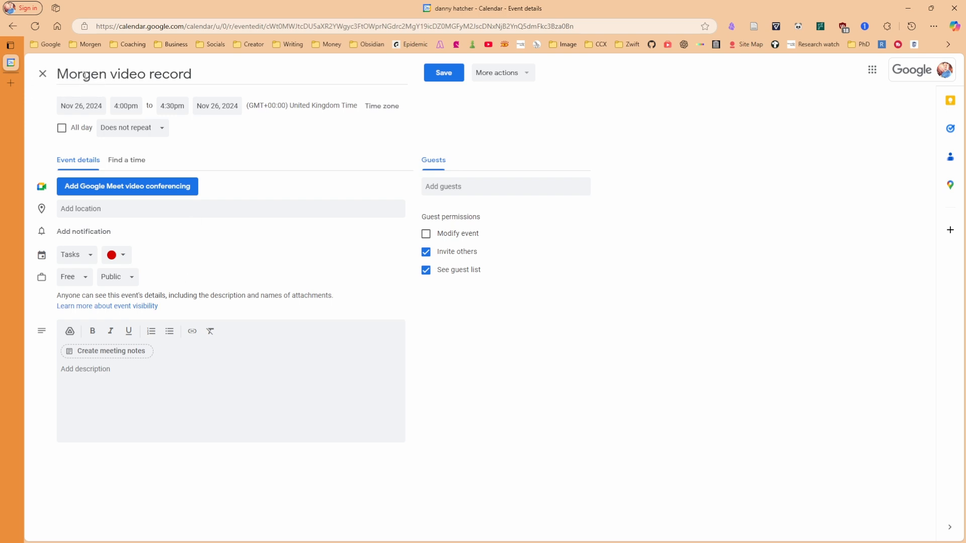
Close the Google Calendar event editor and return to Morgen's week view
left_click(44, 74)
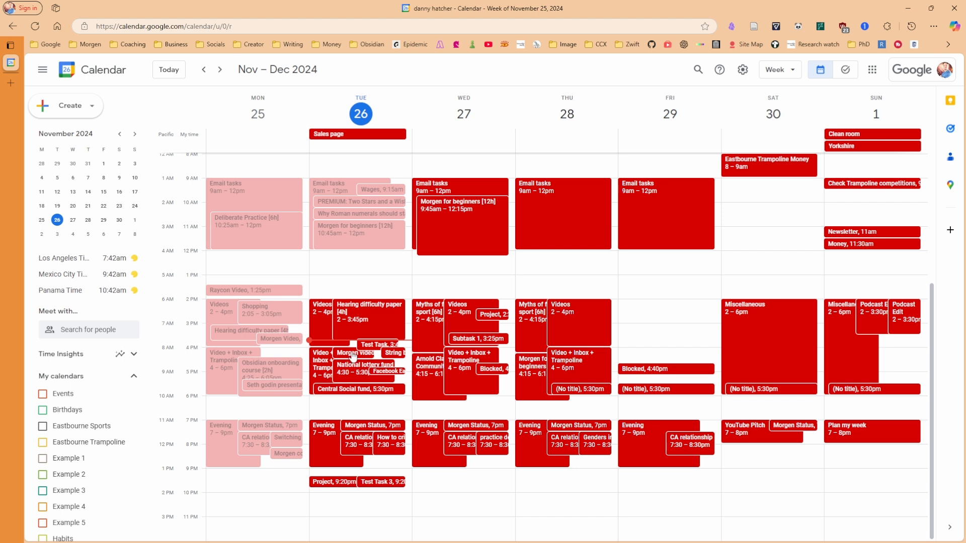
key("alt+Tab")
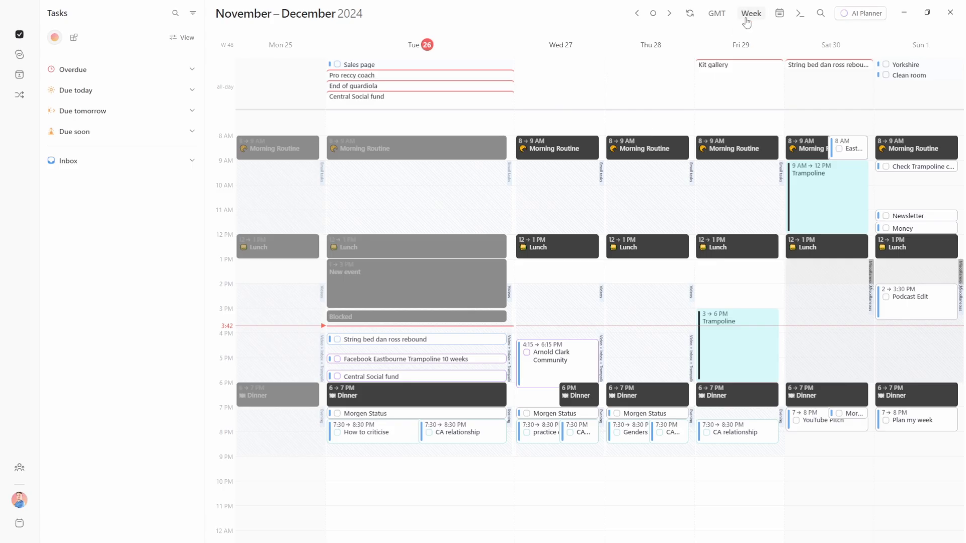
Show completed tasks on the calendar and restore the archived Morgen video record task
left_click(749, 14)
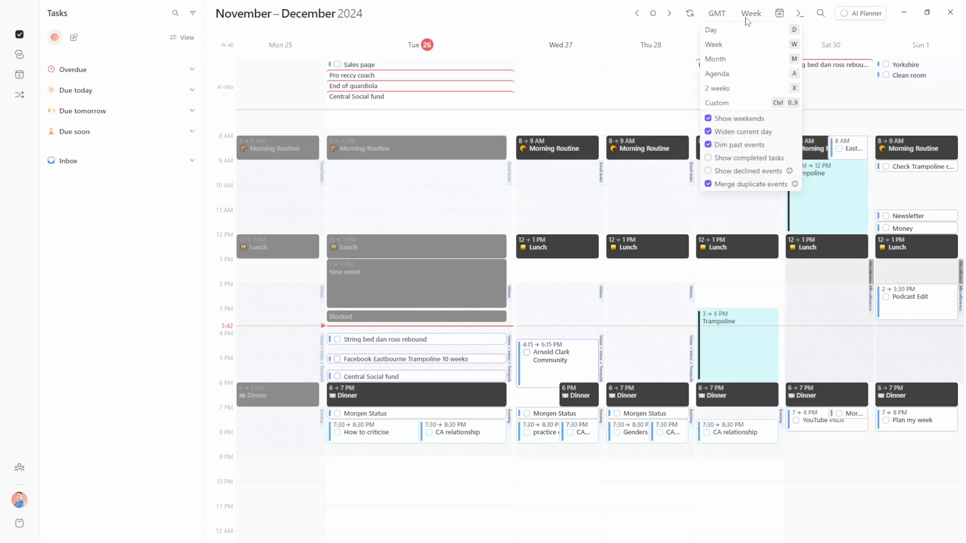
left_click(708, 159)
left_click(480, 339)
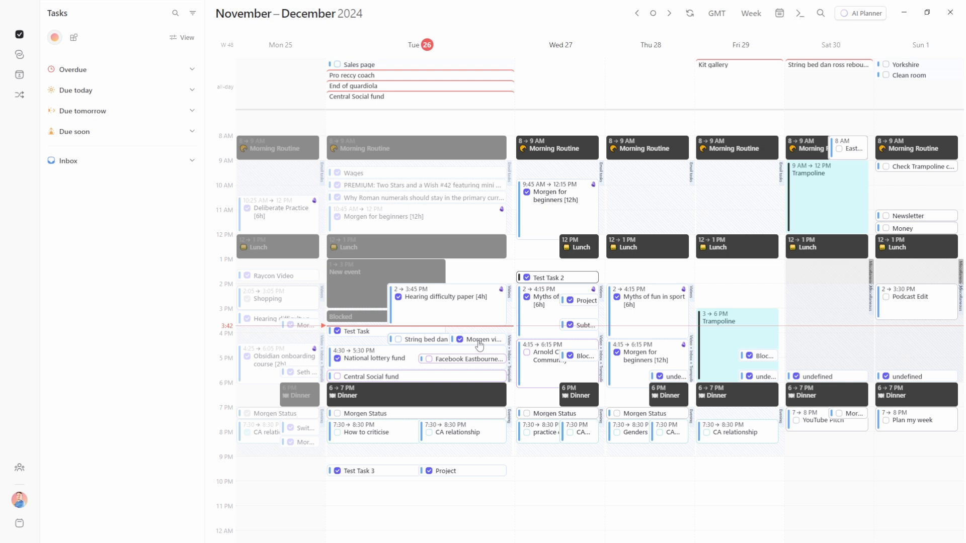
left_click(461, 340)
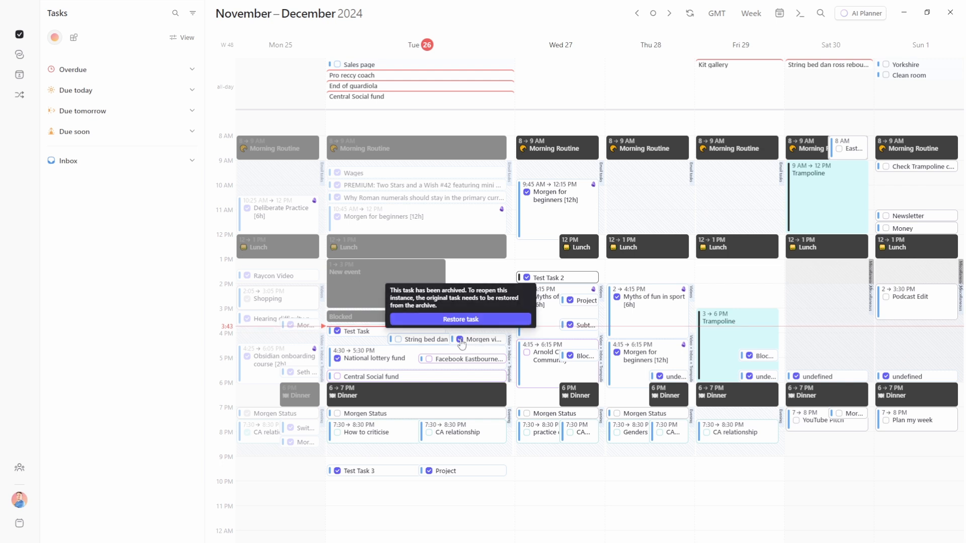
mouse_move(460, 340)
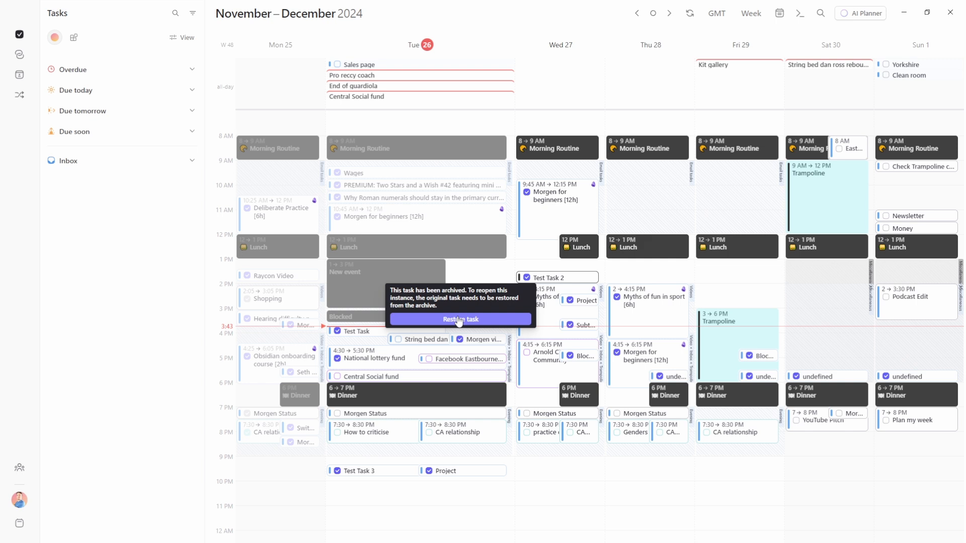
left_click(493, 323)
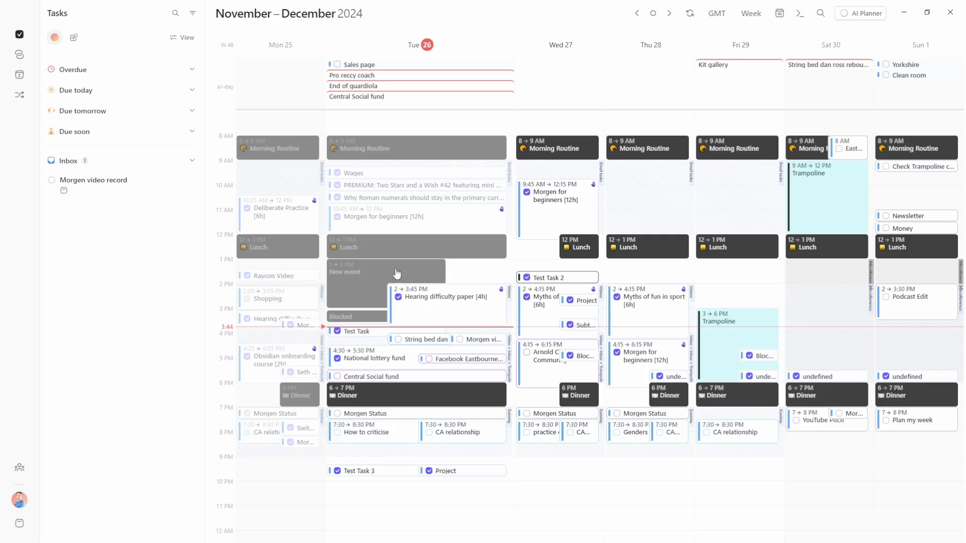
left_click(180, 37)
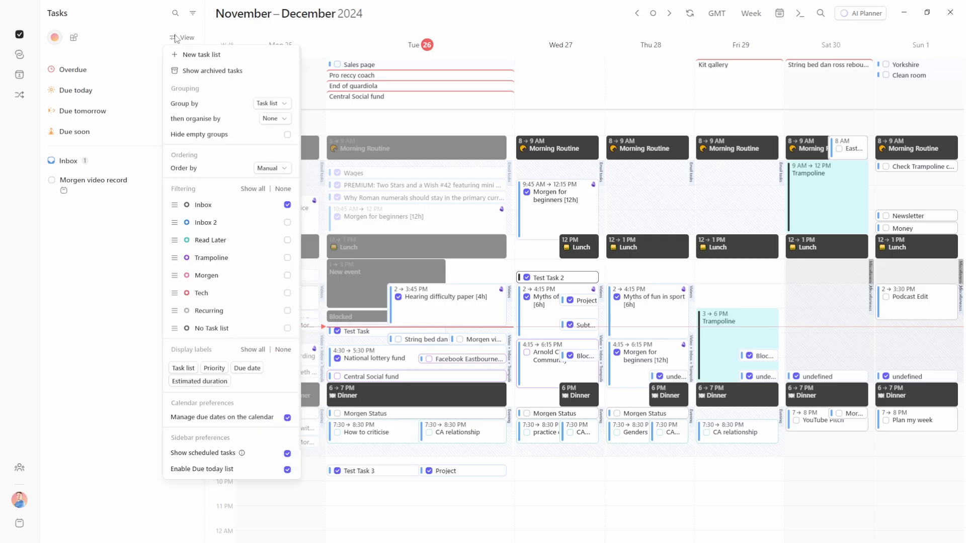
Show archived tasks in the sidebar, then return to the normal task lists
left_click(229, 71)
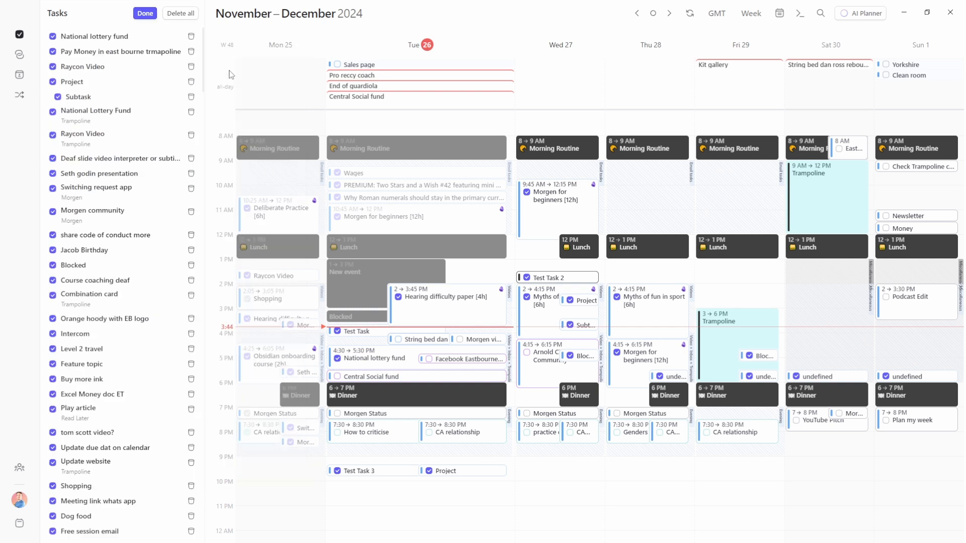
scroll(115, 148, "down", 6)
scroll(115, 152, "up", 5)
scroll(115, 148, "up", 3)
left_click(145, 13)
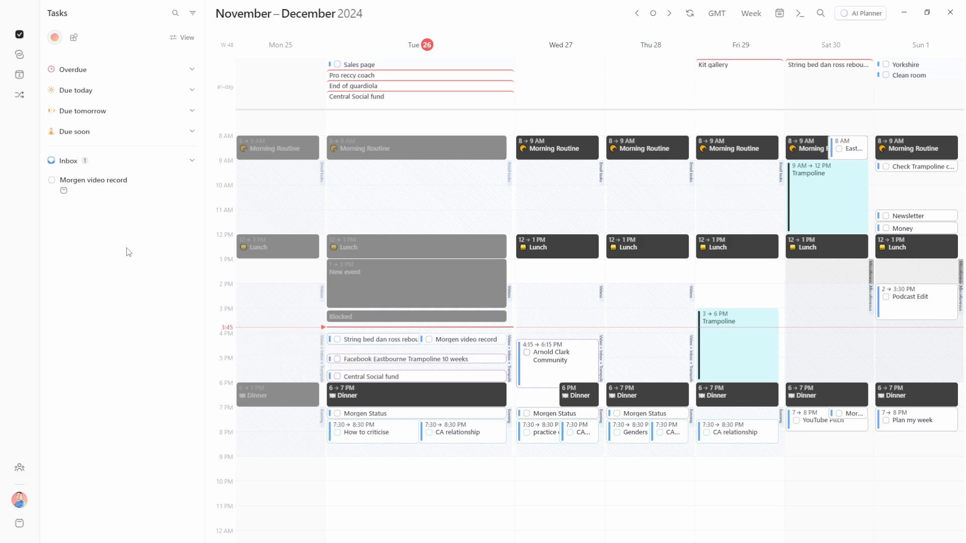
Include the Inbox 2 list in the task sidebar
left_click(184, 39)
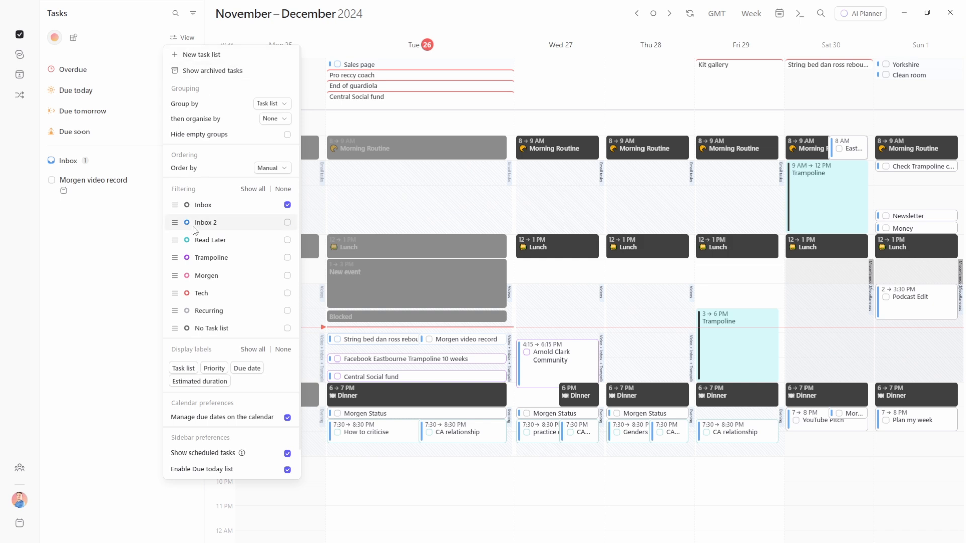
left_click(287, 223)
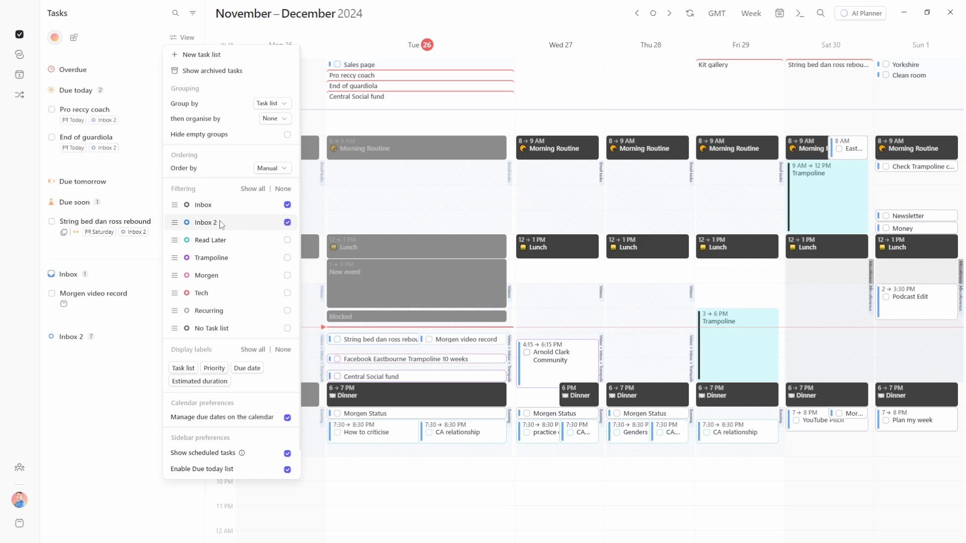
left_click(119, 146)
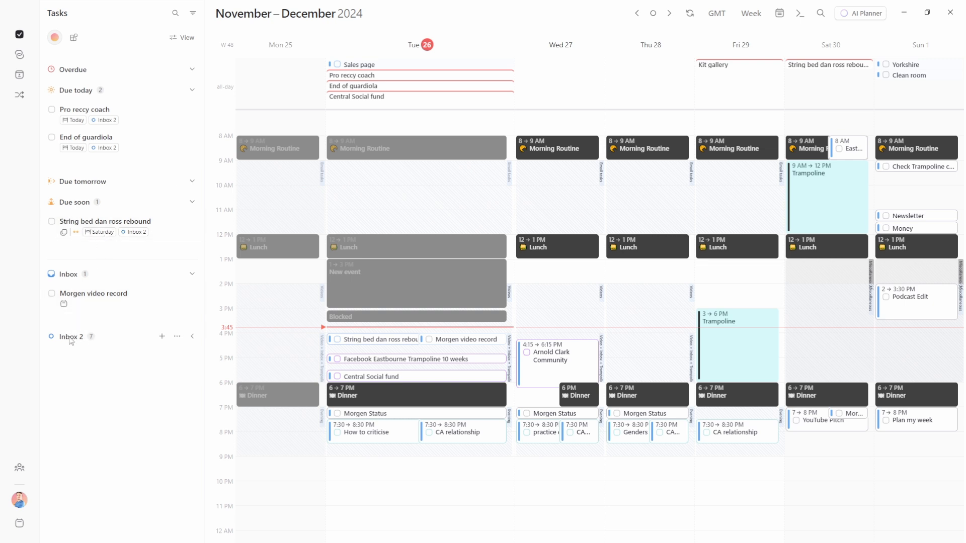
Move Pro reccy coach and Christmas list into Inbox, Morgen video record into Inbox 2, and switch to Day view
left_click(70, 339)
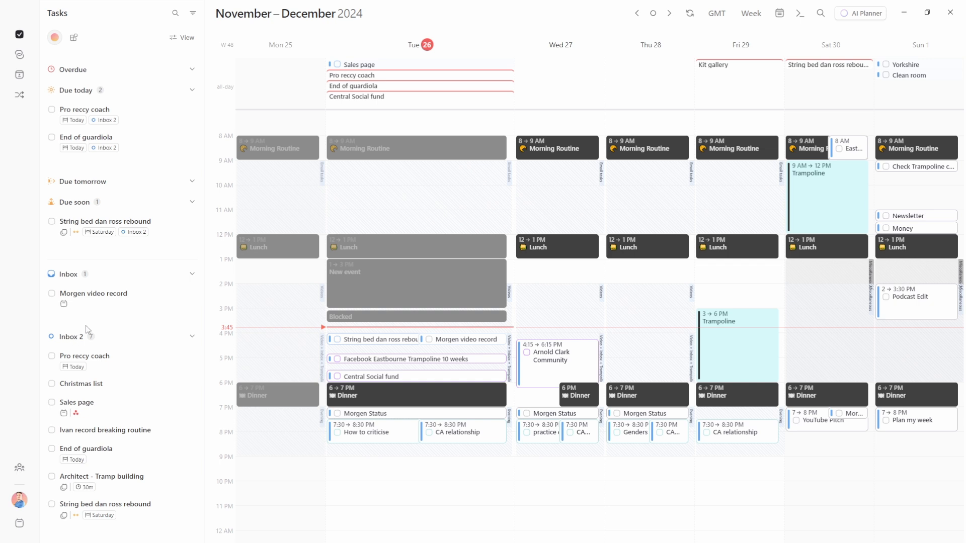
left_click_drag(106, 358, 106, 283)
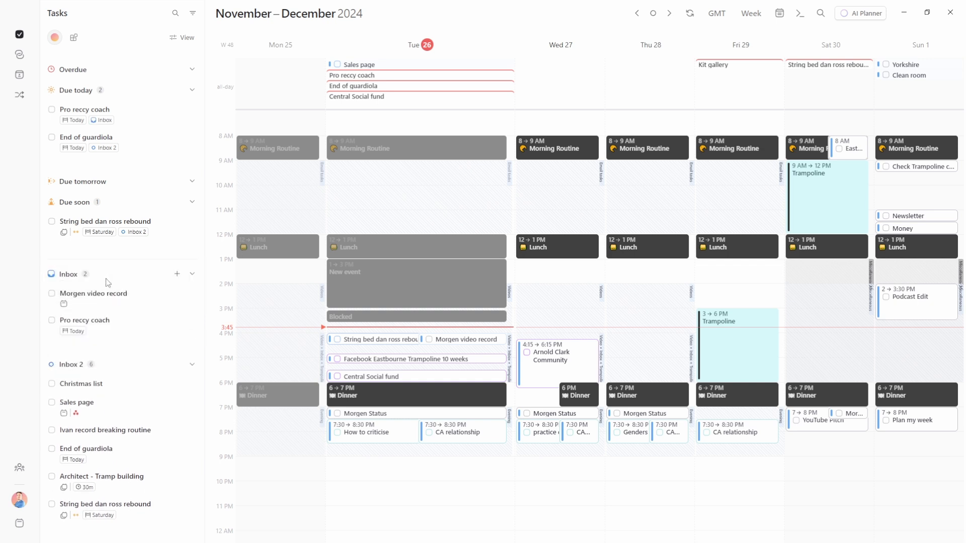
left_click_drag(102, 386, 115, 282)
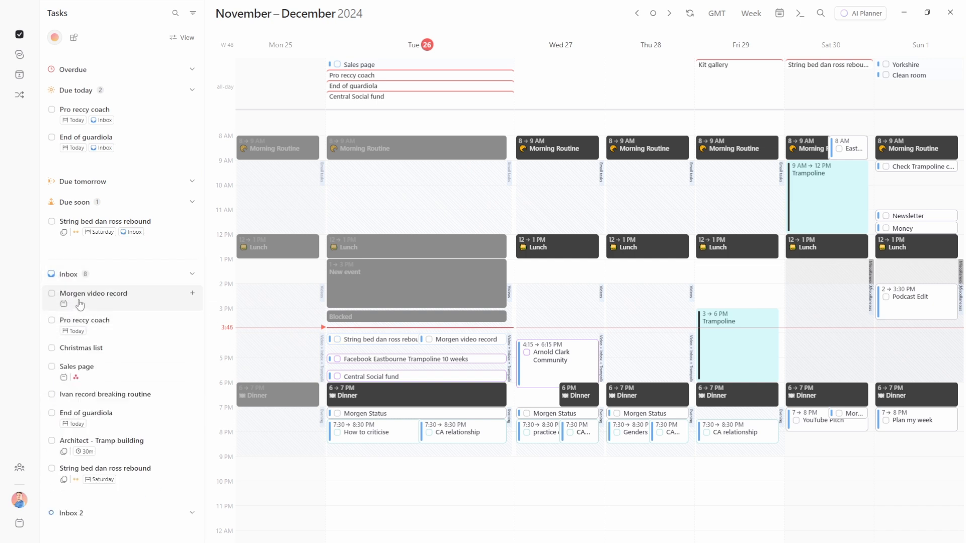
left_click_drag(104, 301, 107, 536)
key("d")
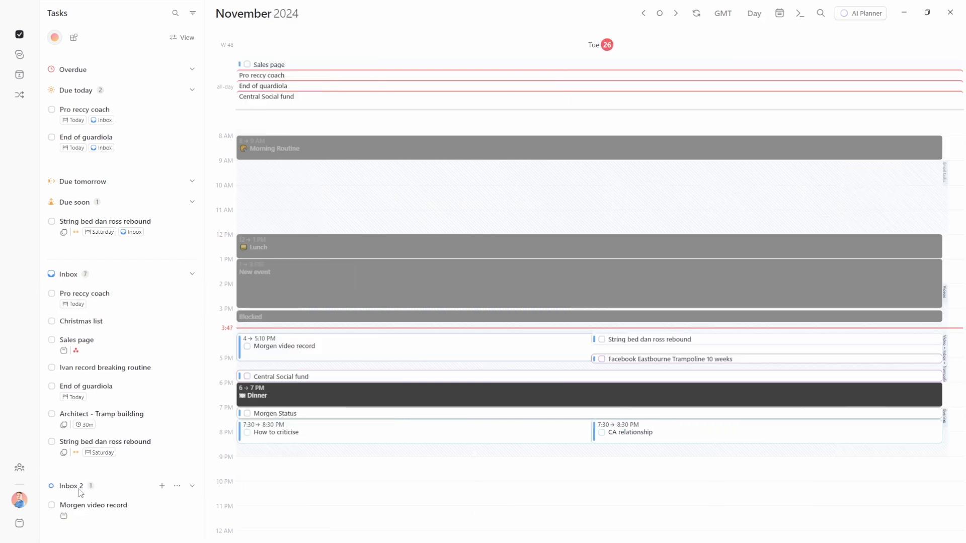
Change the Inbox 2 list colour to red, moving Morgen video record out and back
left_click(177, 486)
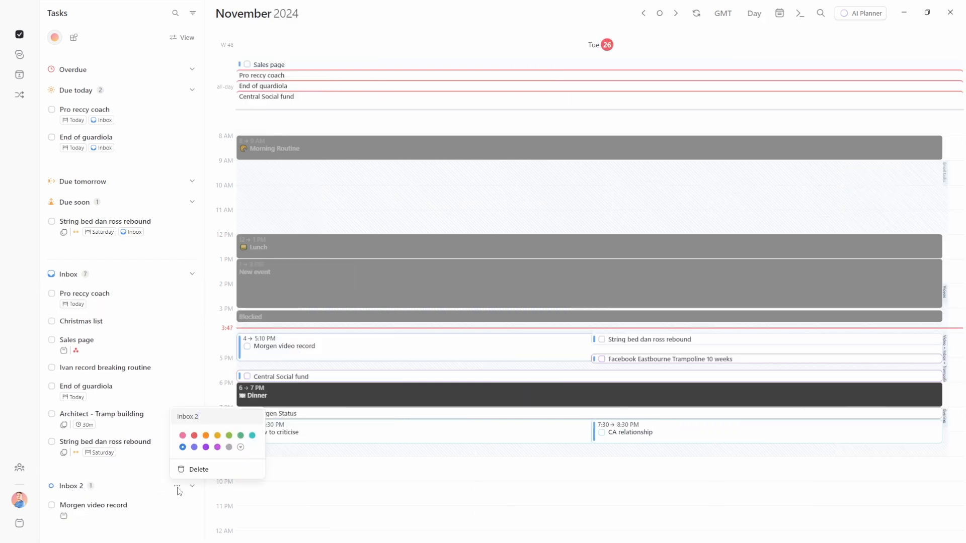
left_click(196, 439)
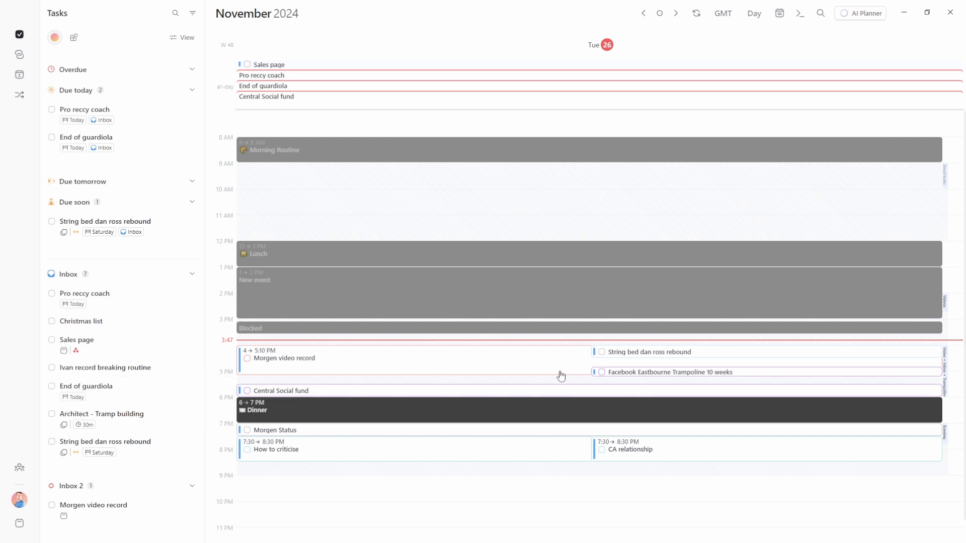
left_click_drag(93, 511, 111, 272)
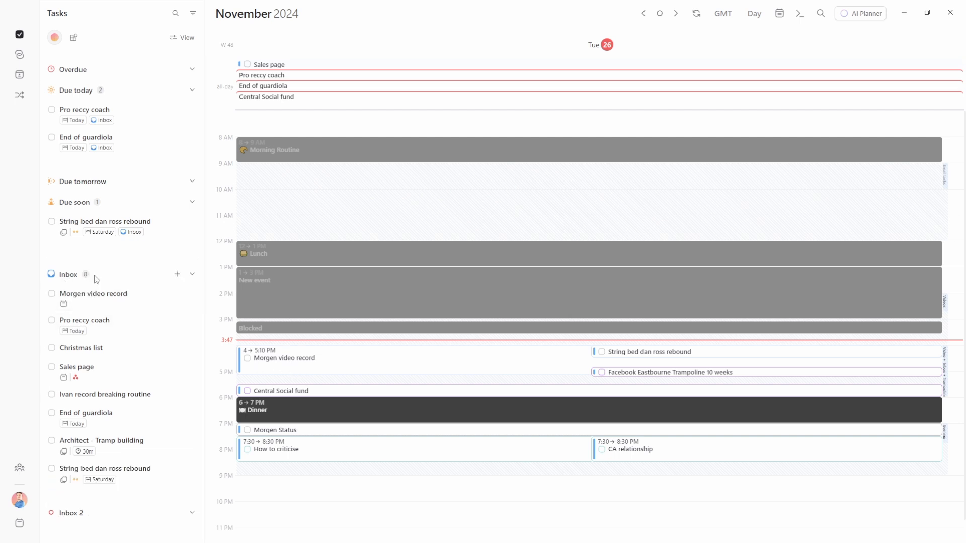
left_click_drag(92, 299, 95, 513)
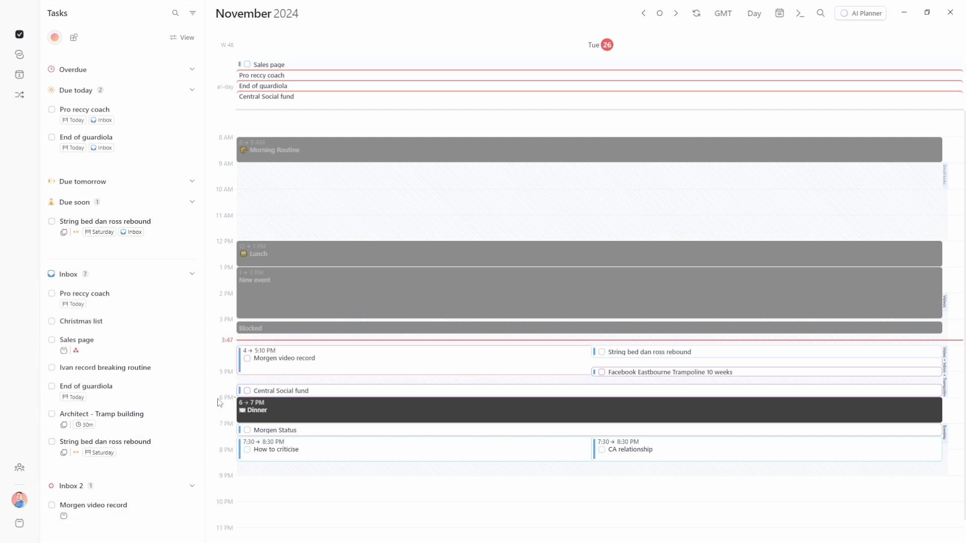
Rename the Inbox 2 list to 'Test task list'
left_click(177, 486)
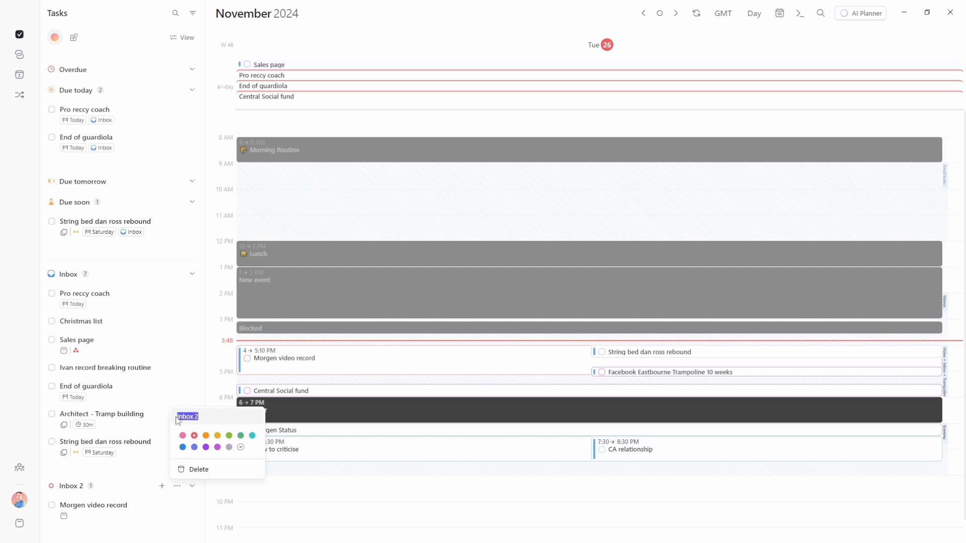
type("Test task list")
left_click(107, 472)
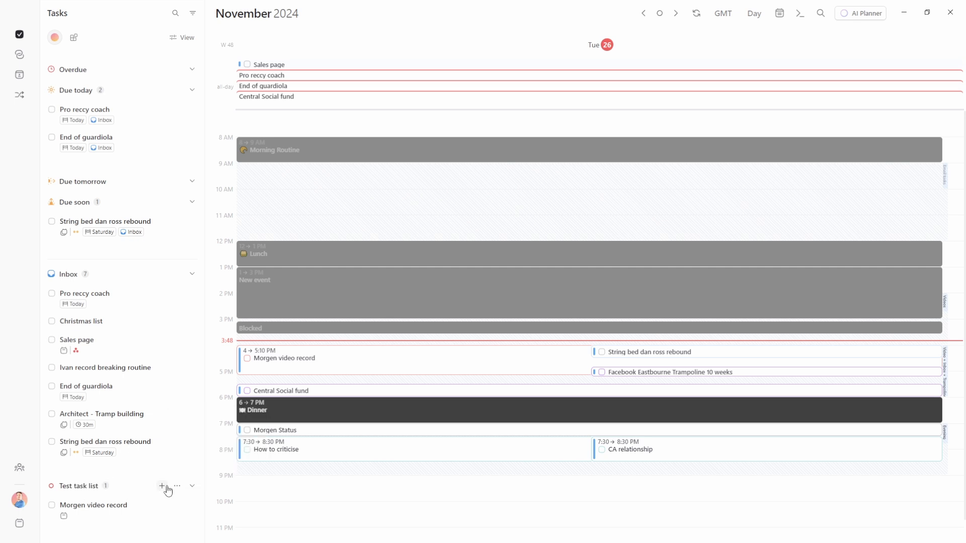
Delete the Test task list together with its Morgen video record task
left_click(177, 487)
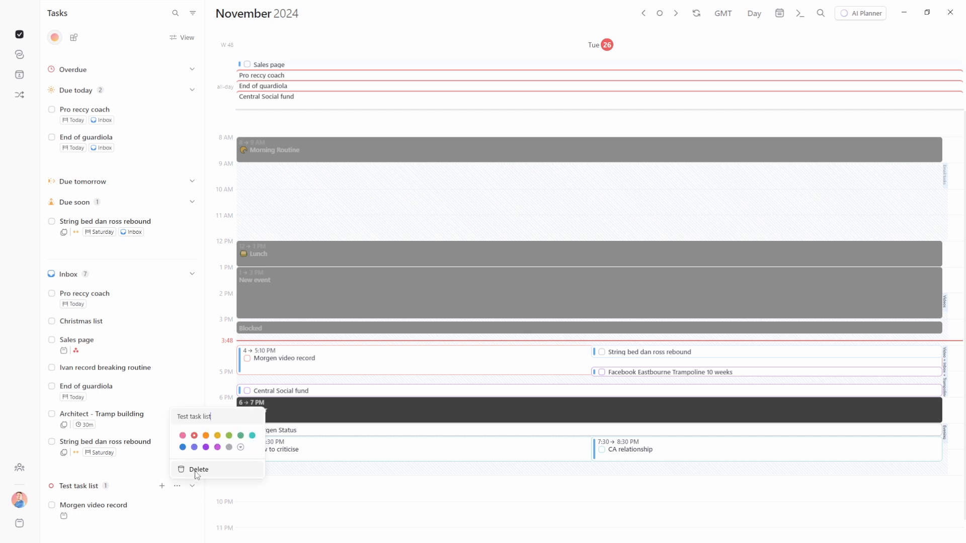
left_click(198, 470)
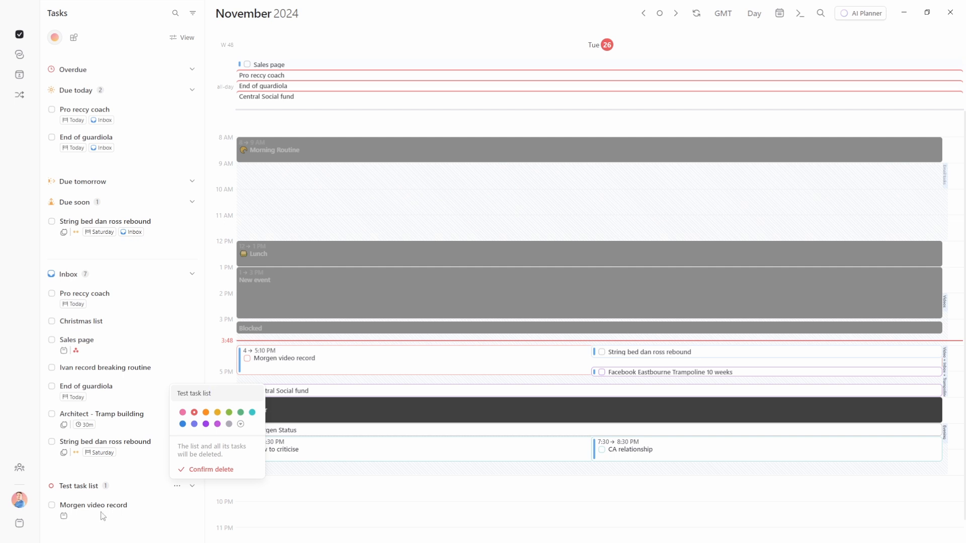
left_click(204, 469)
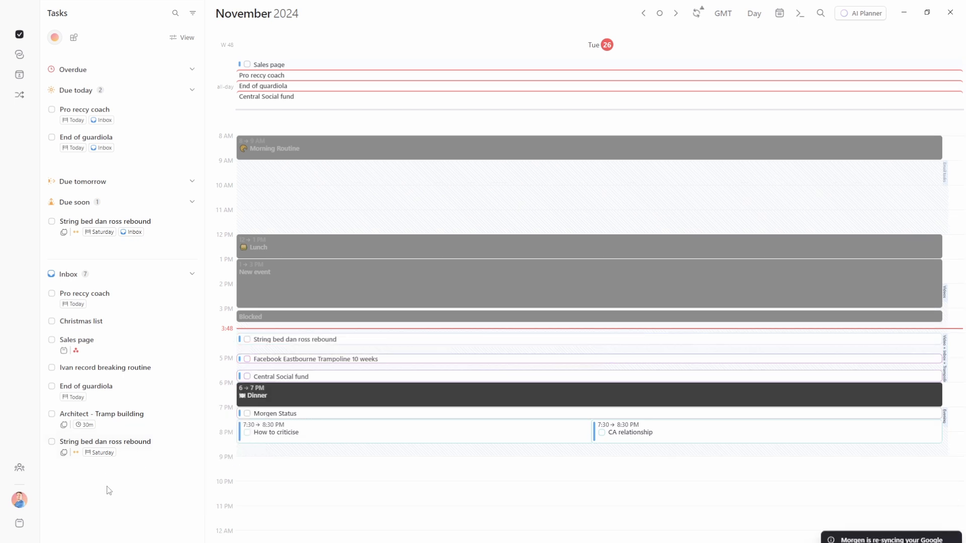
Group sidebar tasks by Priority and scroll through the High, Medium, Low and No priority sections
left_click(183, 40)
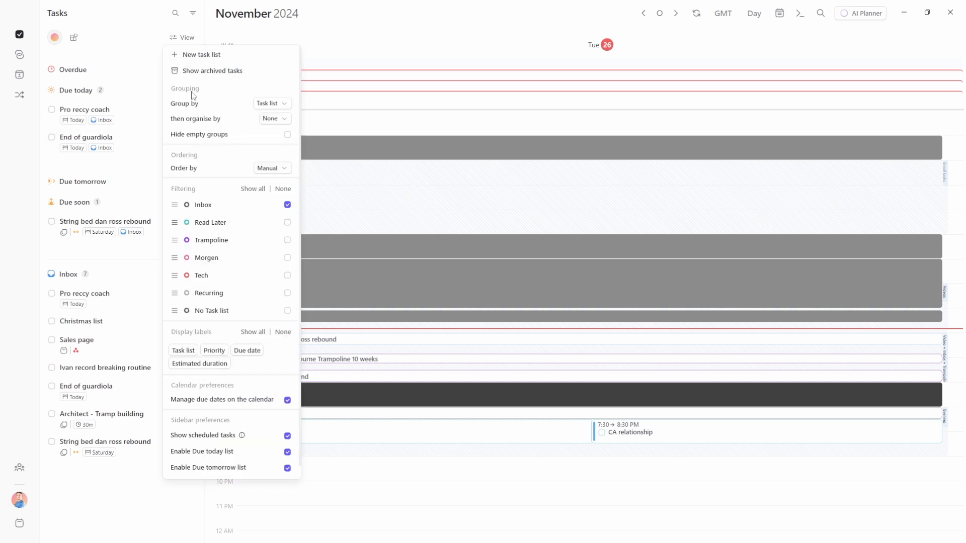
left_click(269, 104)
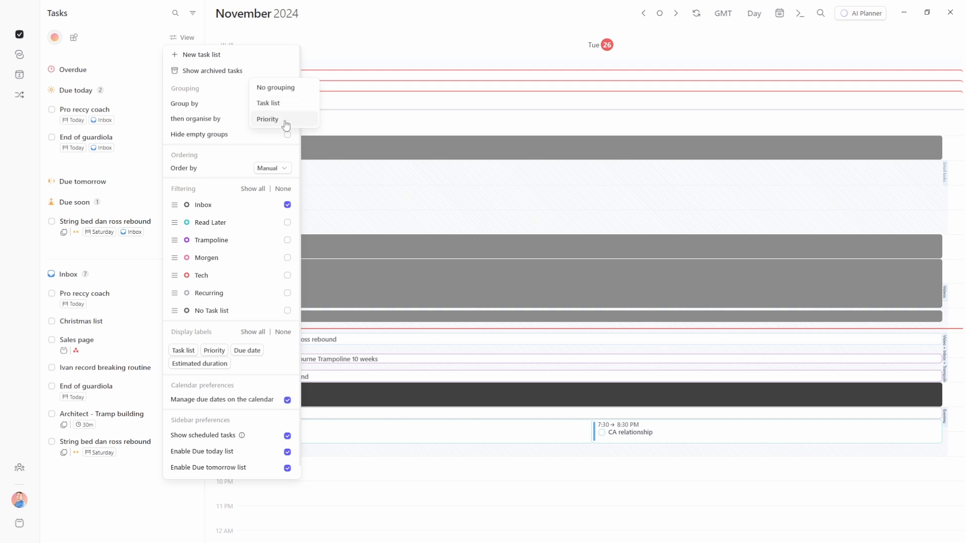
left_click(285, 124)
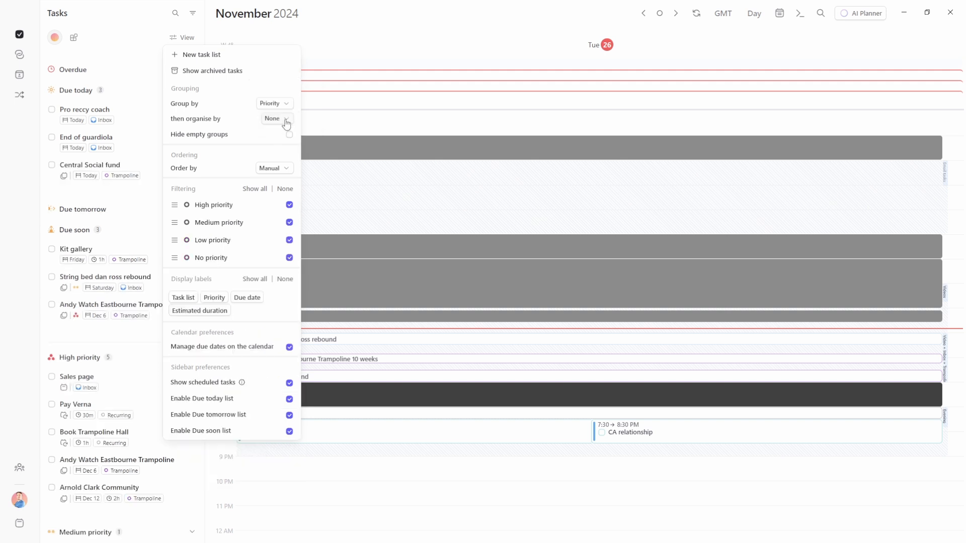
left_click(71, 349)
scroll(75, 352, "down", 6)
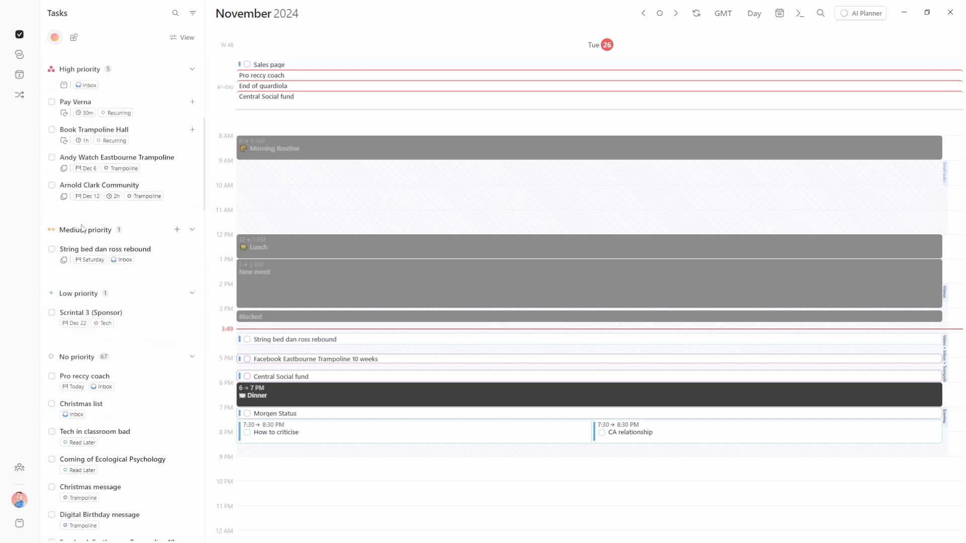
scroll(79, 301, "down", 3)
scroll(95, 302, "down", 6)
scroll(96, 308, "up", 15)
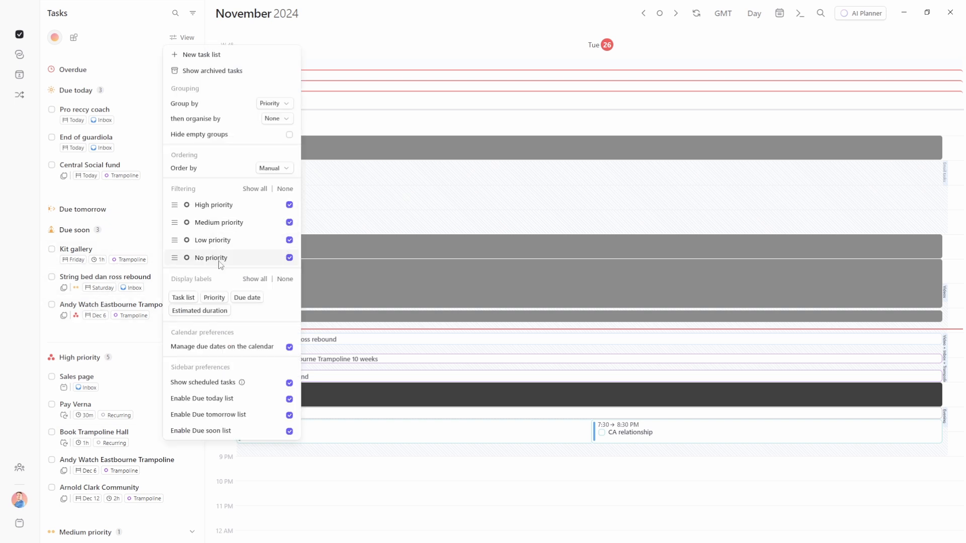
Try the priority filters by hiding No, Low and Medium priority, then clearing all priorities
left_click(289, 258)
left_click(289, 240)
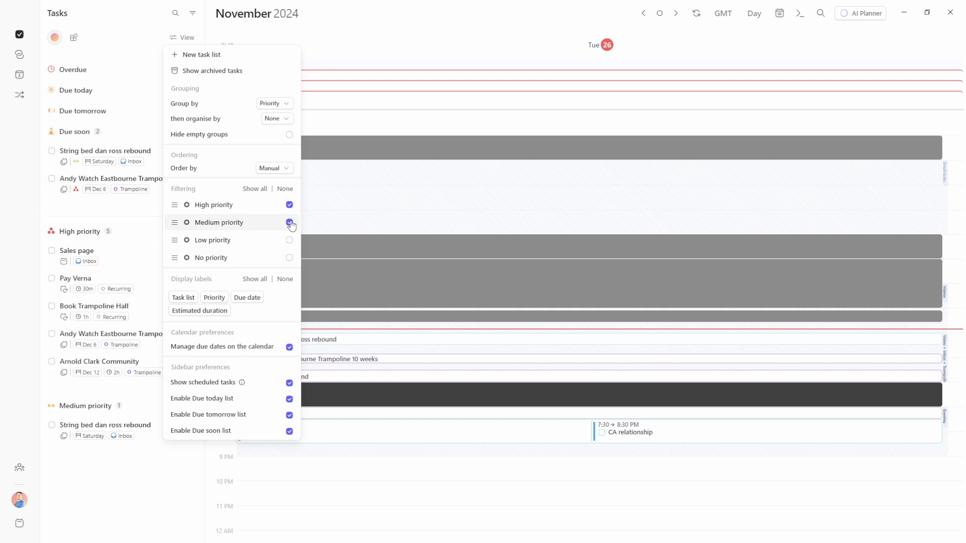
left_click(290, 223)
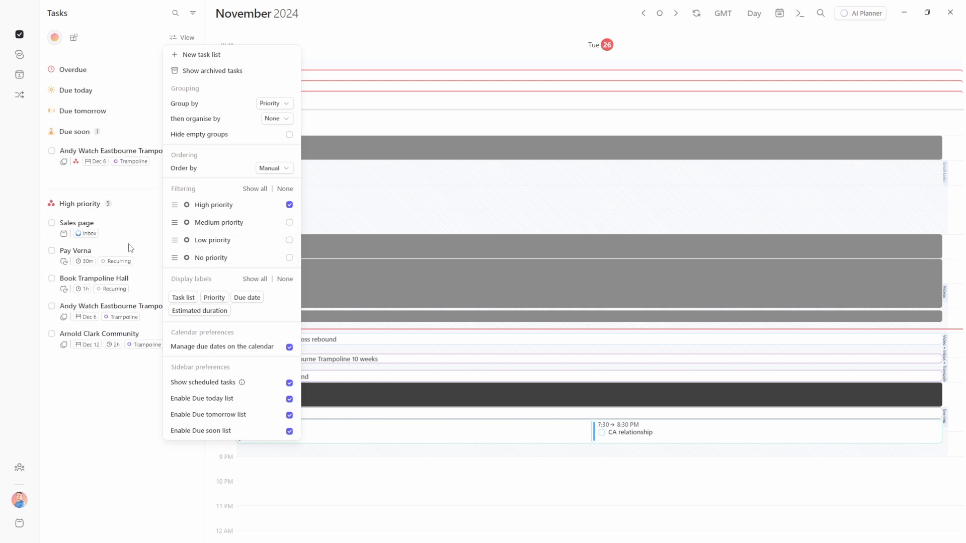
left_click(255, 189)
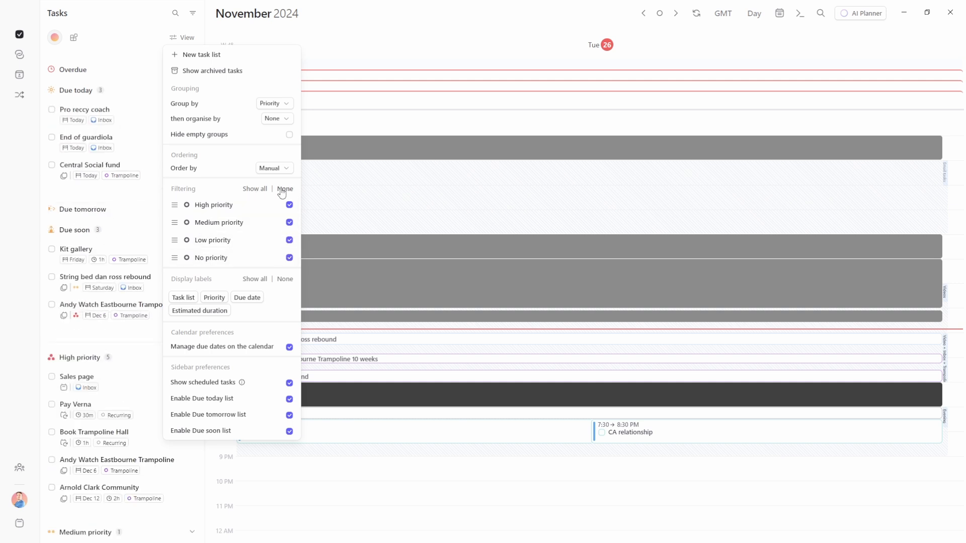
left_click(283, 189)
Group the sidebar by task list, show only Inbox tasks, and organise them by priority
left_click(274, 103)
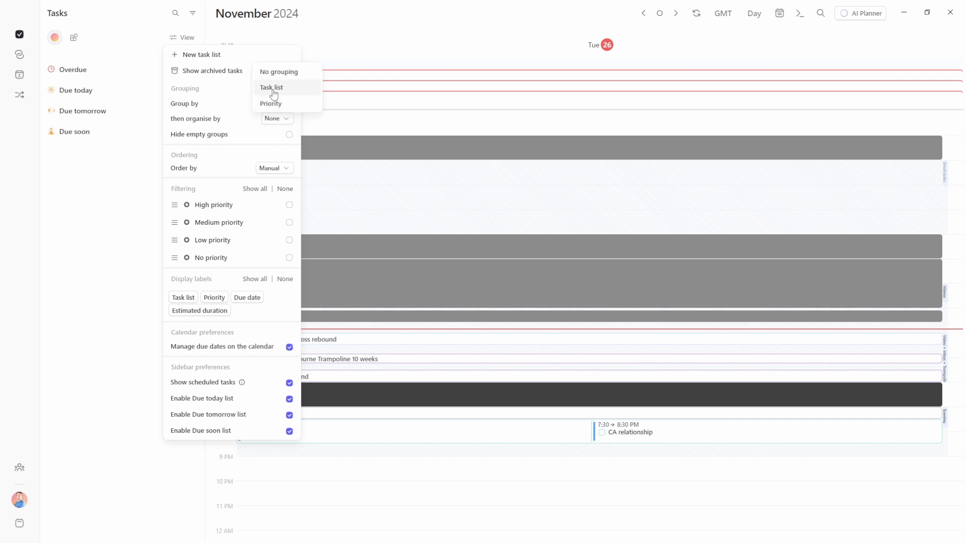
left_click(274, 87)
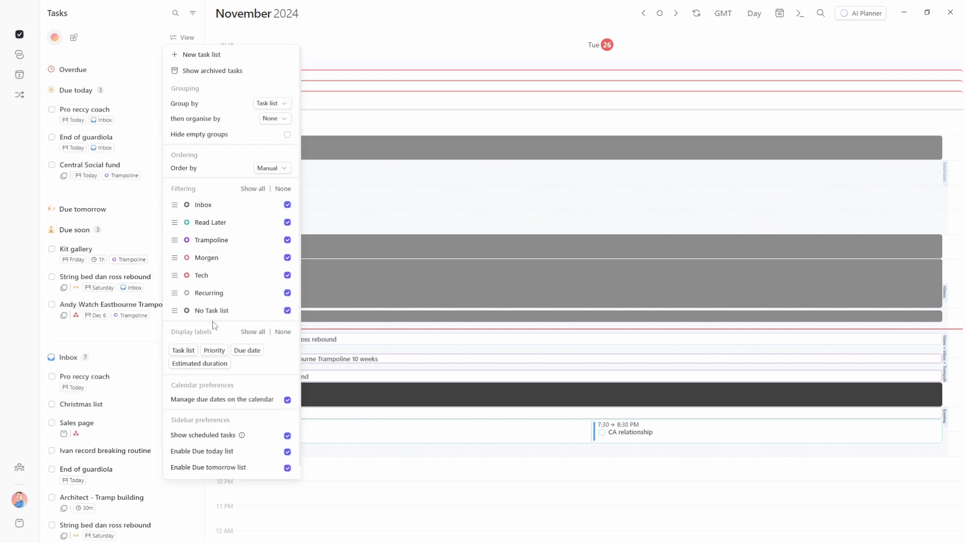
left_click(284, 190)
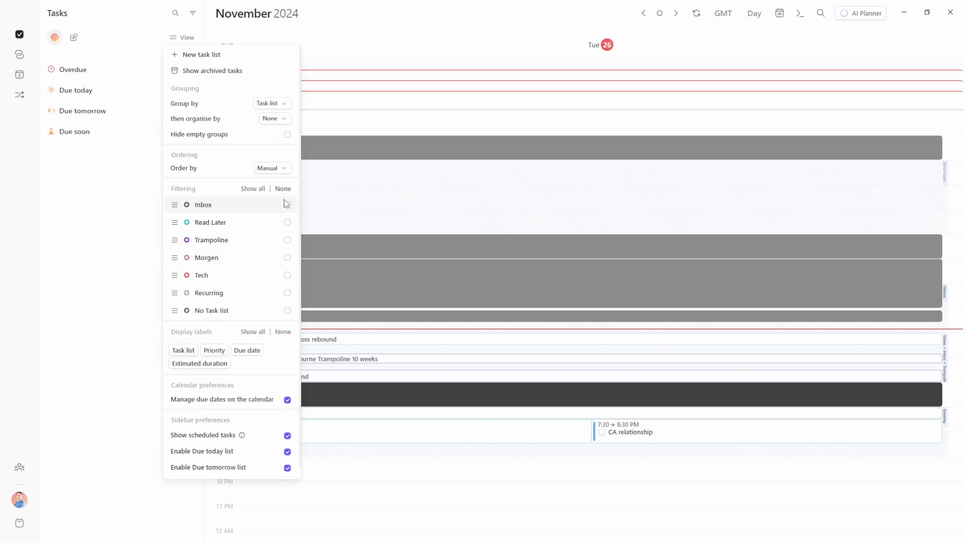
left_click(288, 205)
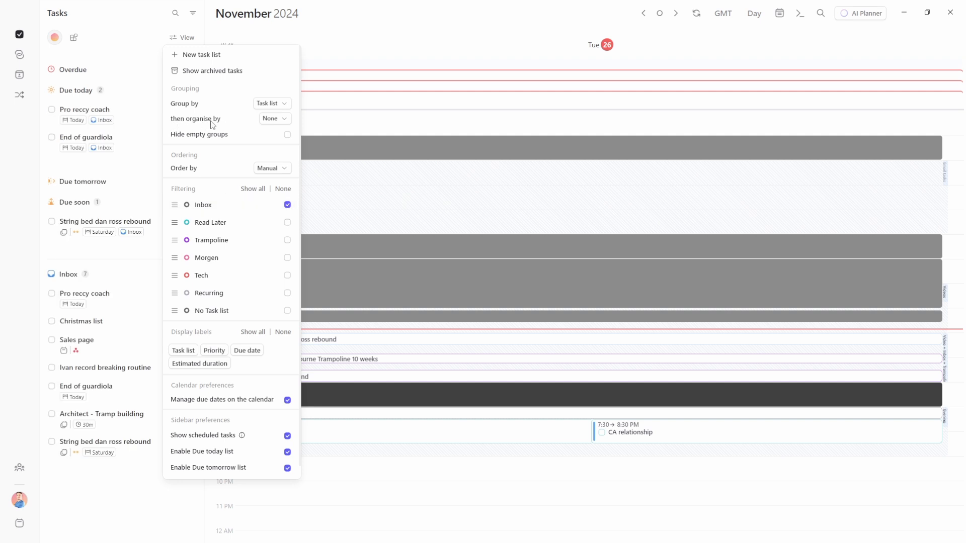
left_click(274, 119)
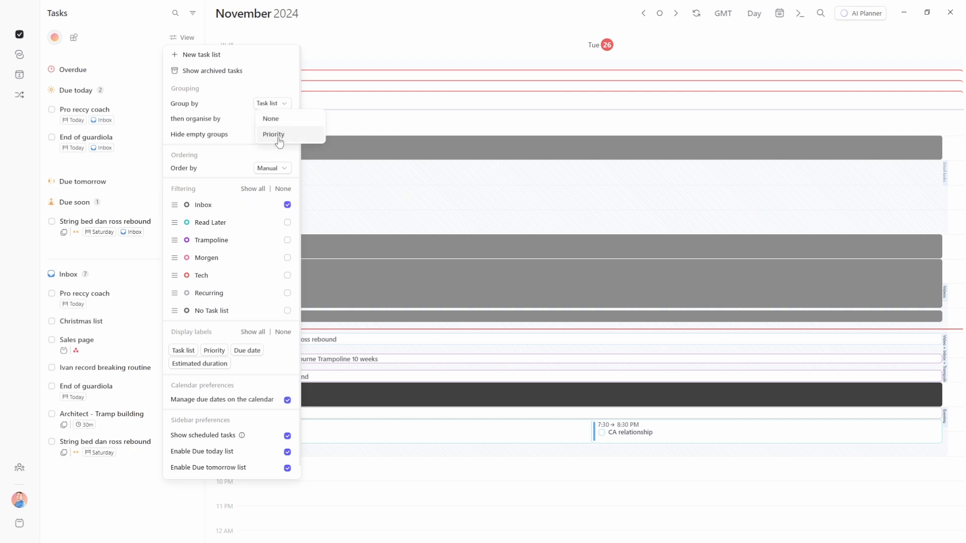
left_click(276, 134)
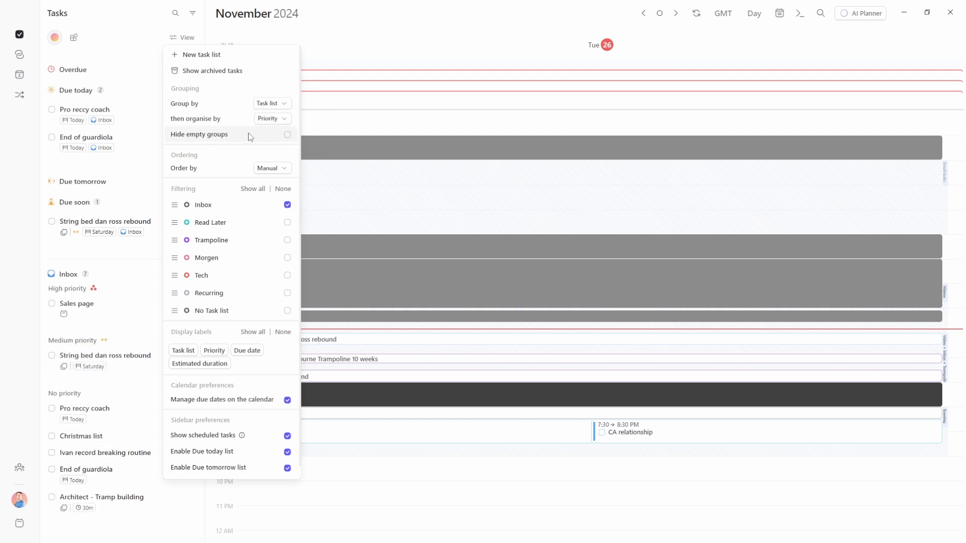
left_click(105, 272)
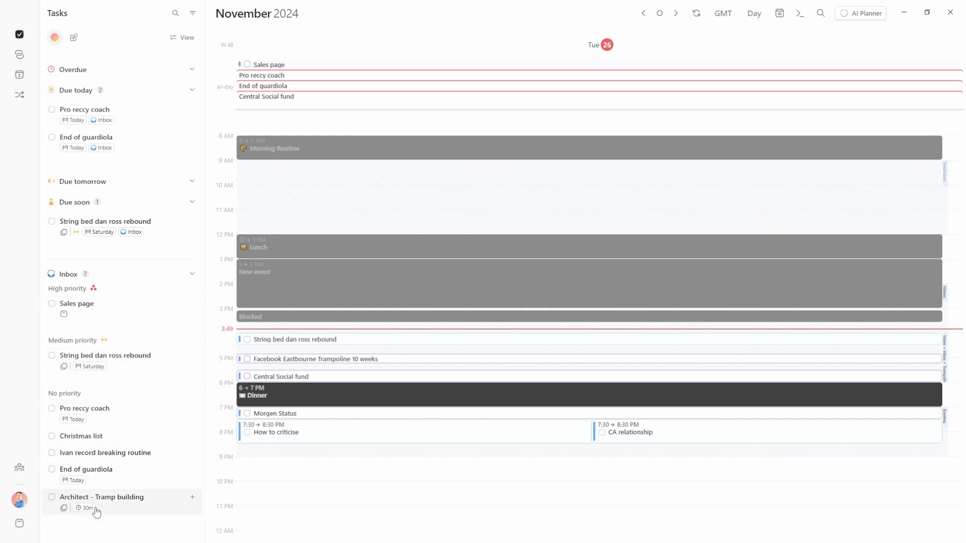
Group sidebar tasks by priority, sub-organised by task list, with every priority shown
left_click(182, 37)
left_click(274, 103)
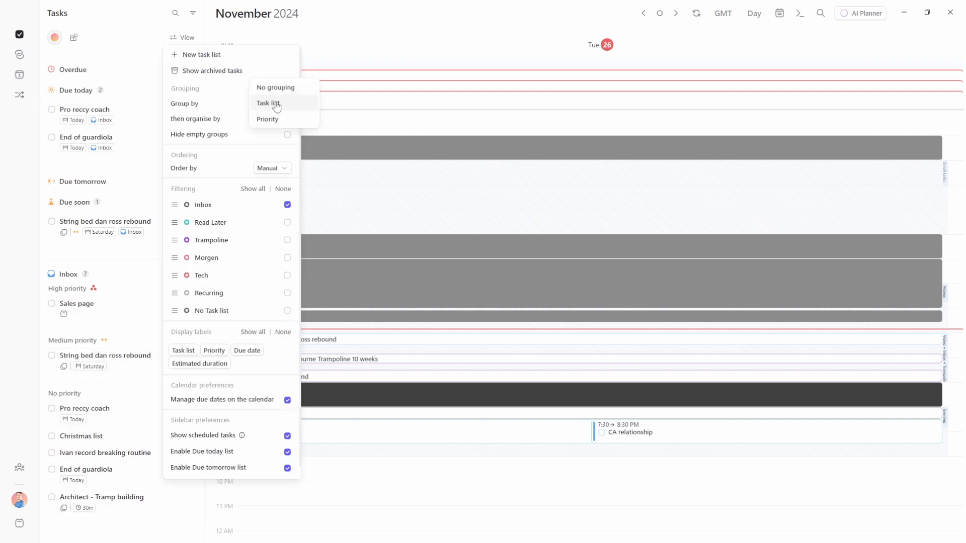
left_click(272, 119)
left_click(272, 121)
left_click(278, 142)
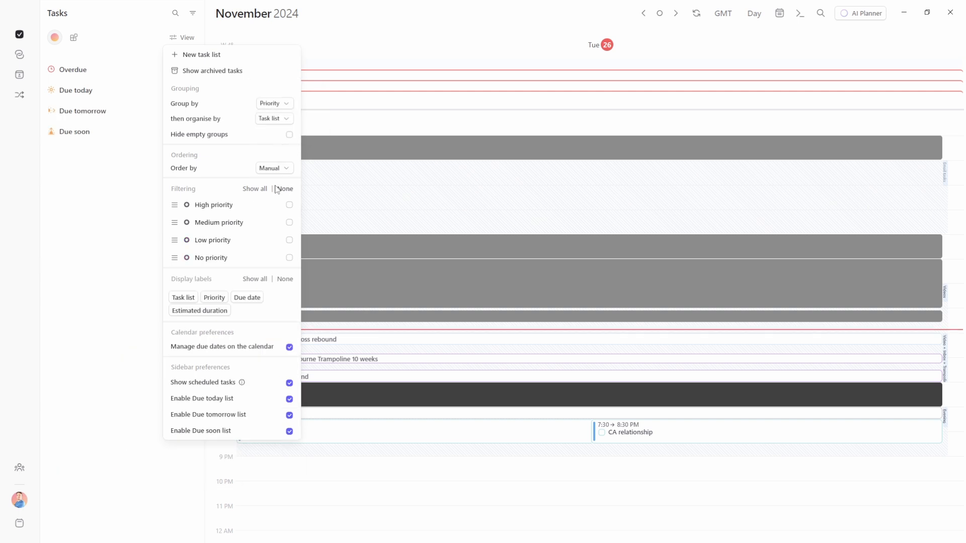
left_click(246, 191)
left_click(100, 157)
scroll(100, 154, "down", 4)
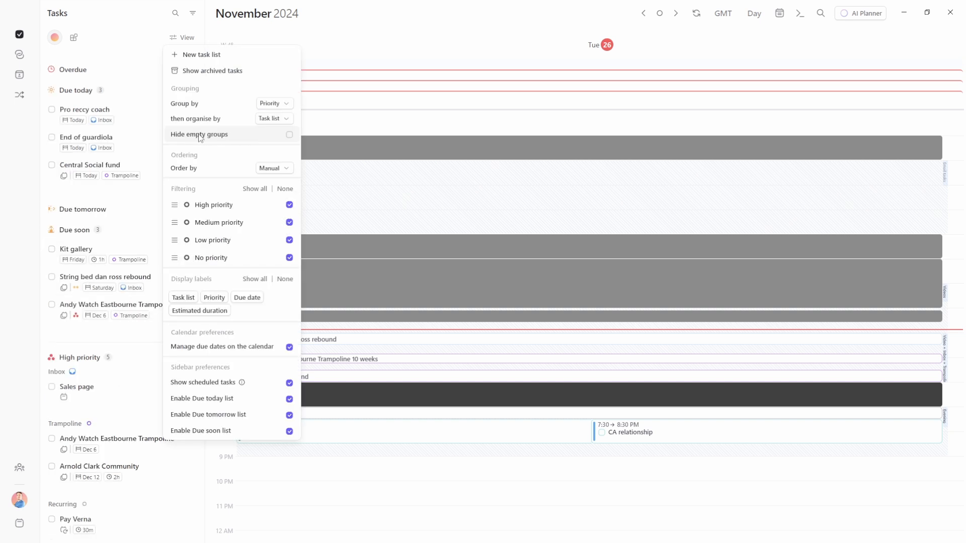
Toggle Hide empty groups on and off, then regroup the sidebar by task list
left_click(277, 136)
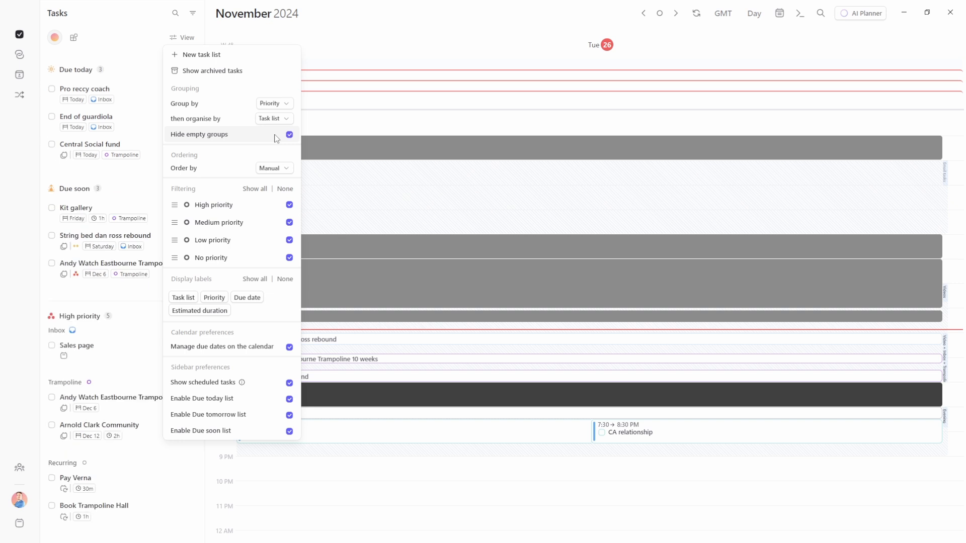
left_click(276, 137)
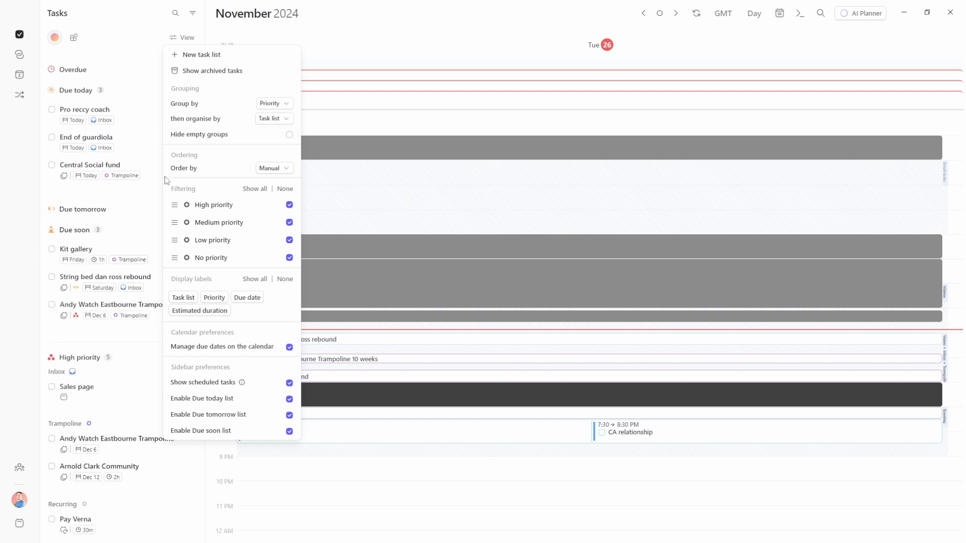
left_click(242, 137)
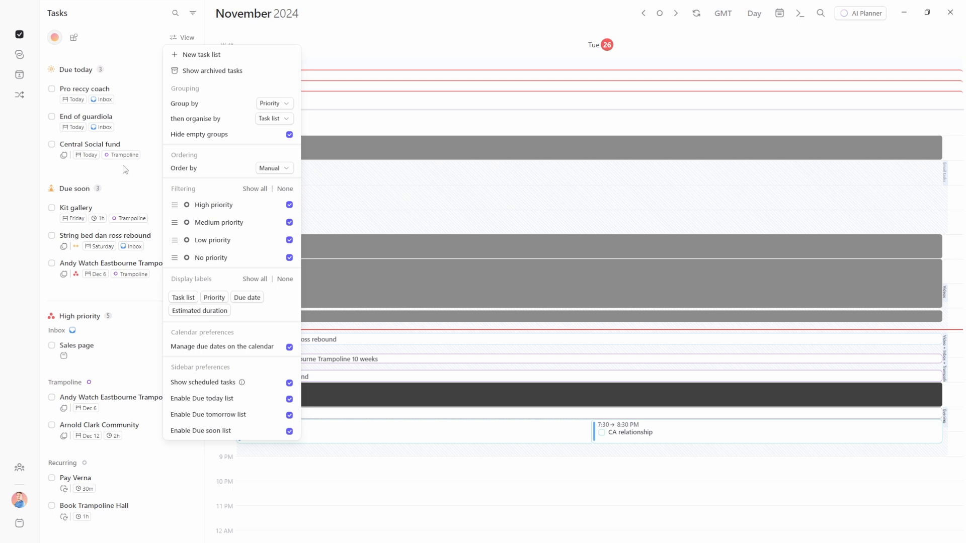
left_click(214, 137)
left_click(274, 103)
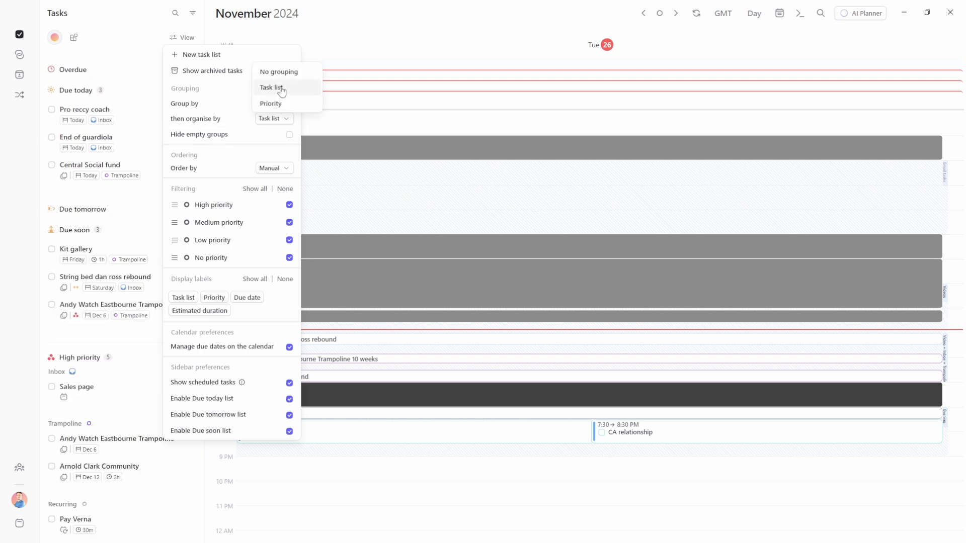
left_click(281, 89)
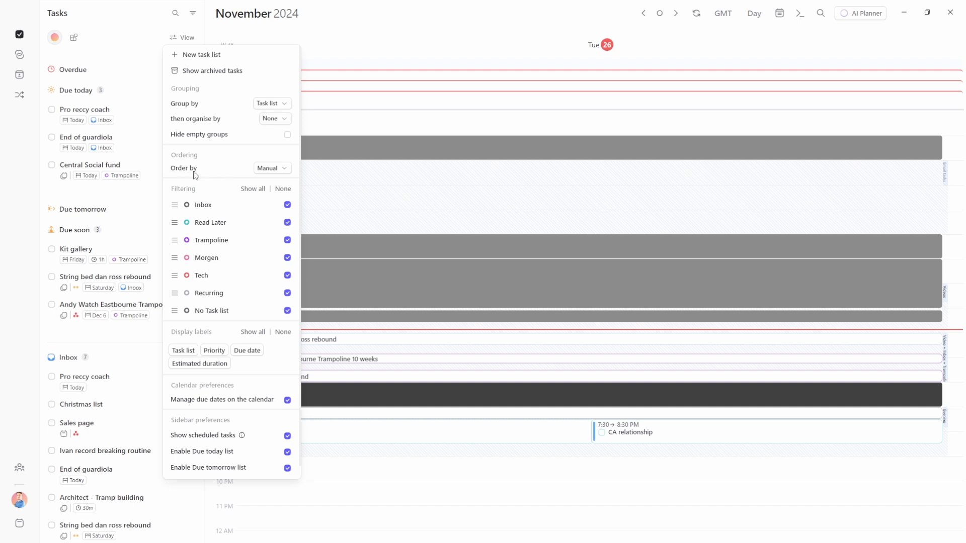
Order tasks by priority, trying both ascending and descending directions
left_click(273, 169)
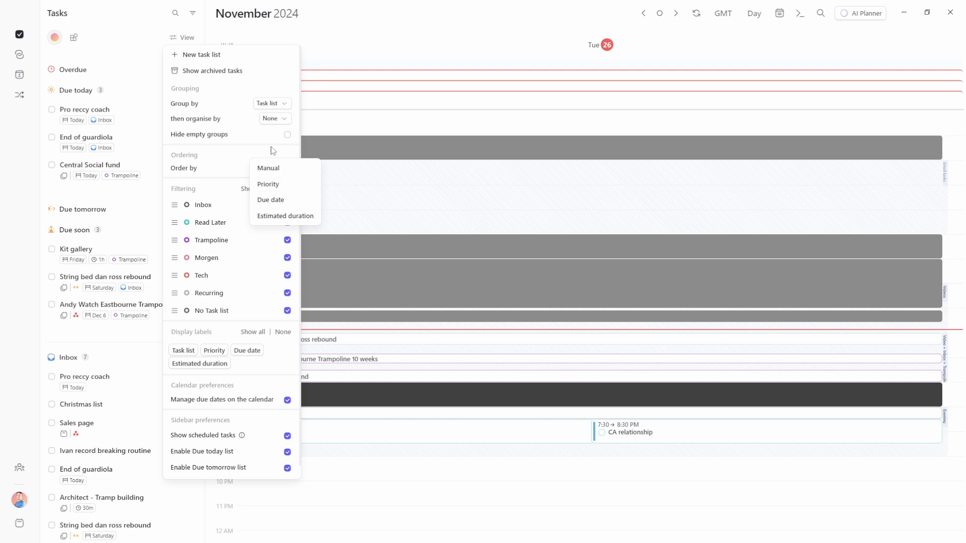
left_click(268, 184)
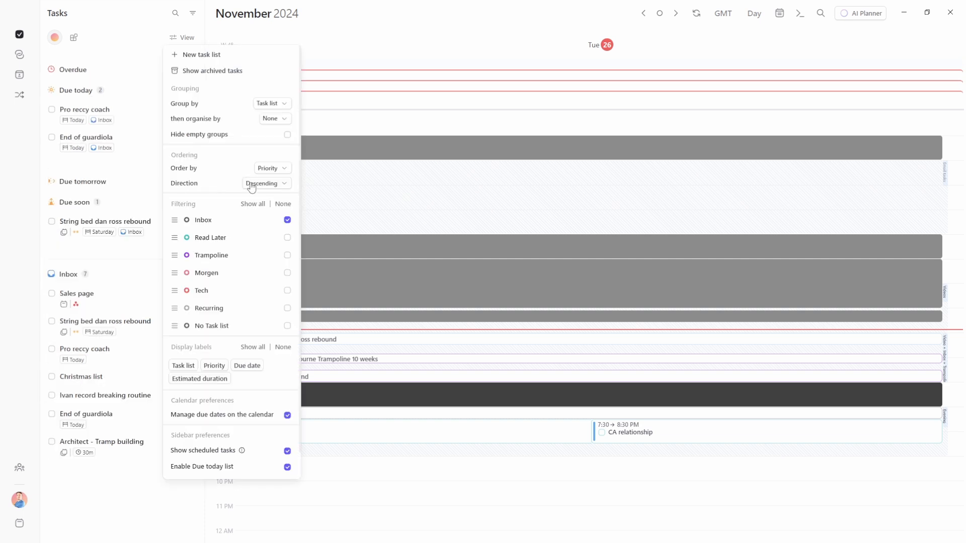
left_click(255, 185)
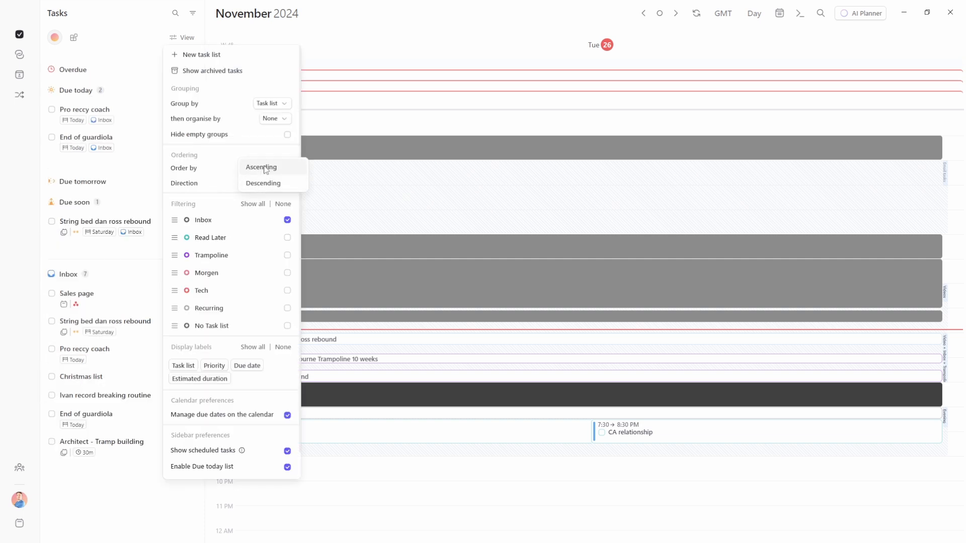
left_click(265, 170)
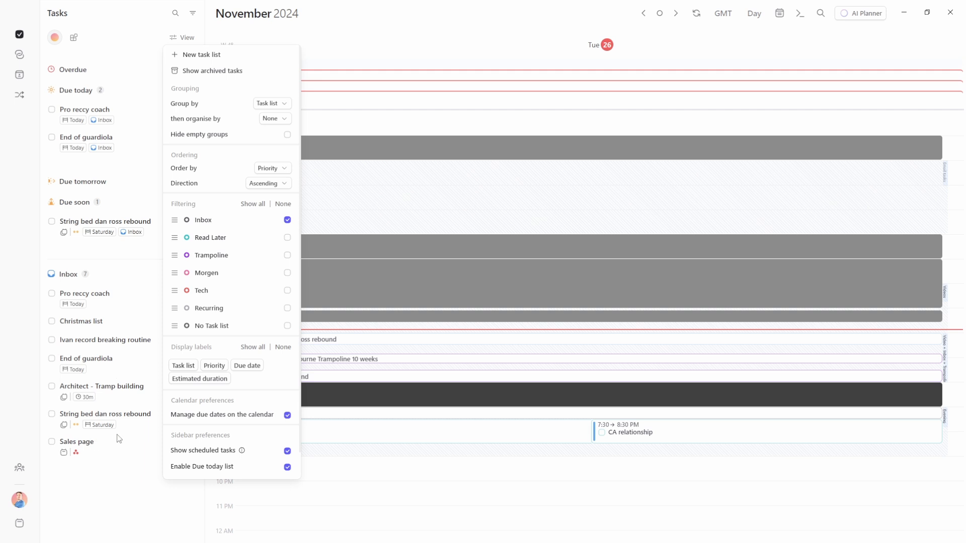
left_click(273, 183)
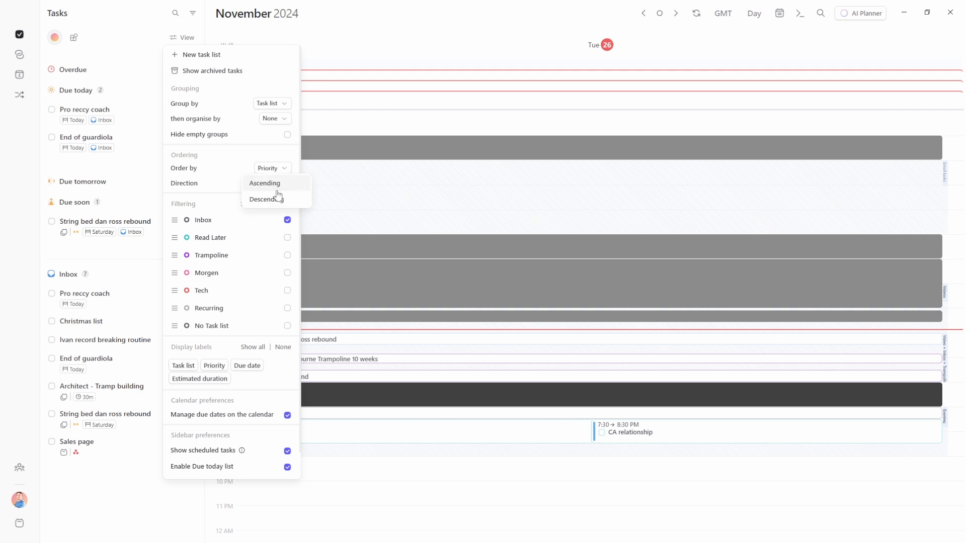
left_click(269, 198)
Order tasks by due date, settling on ascending direction
left_click(272, 168)
left_click(271, 184)
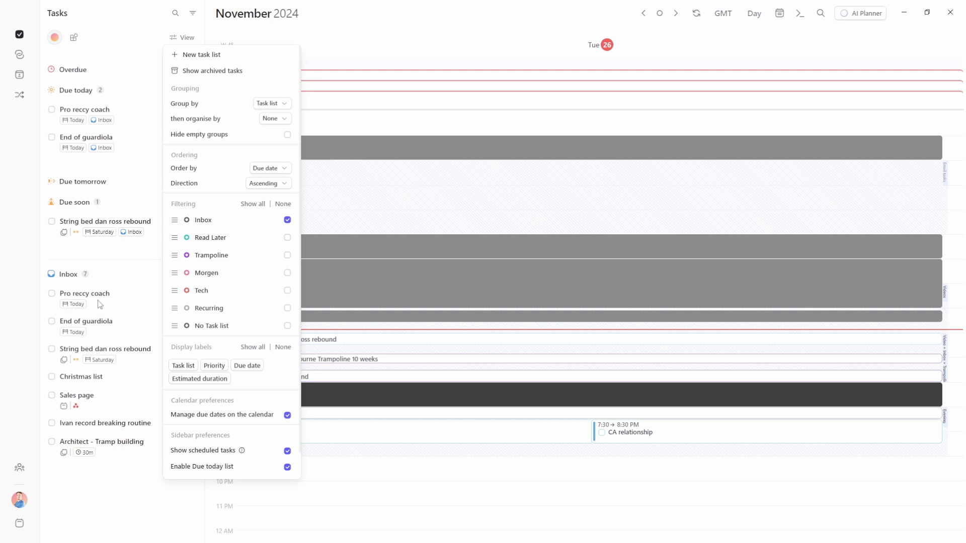
left_click(269, 184)
left_click(267, 198)
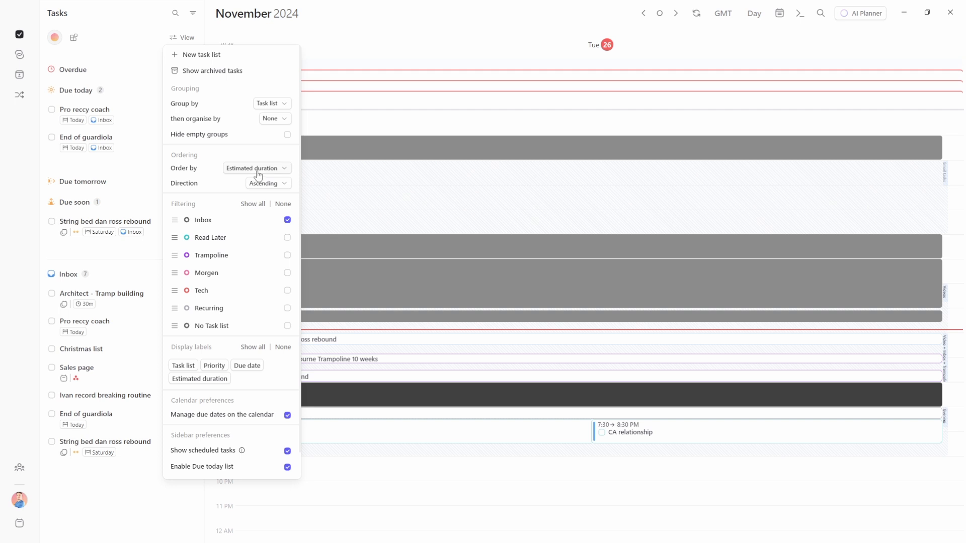
left_click(267, 183)
left_click(265, 197)
left_click(265, 184)
left_click(262, 165)
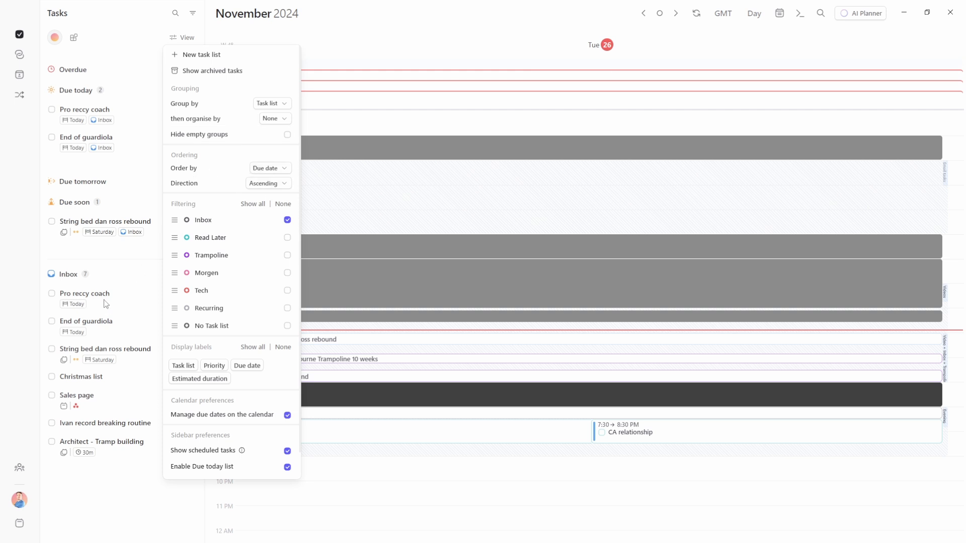
Group sidebar tasks by priority and remove the task list labels from tasks
scroll(190, 317, "down", 1)
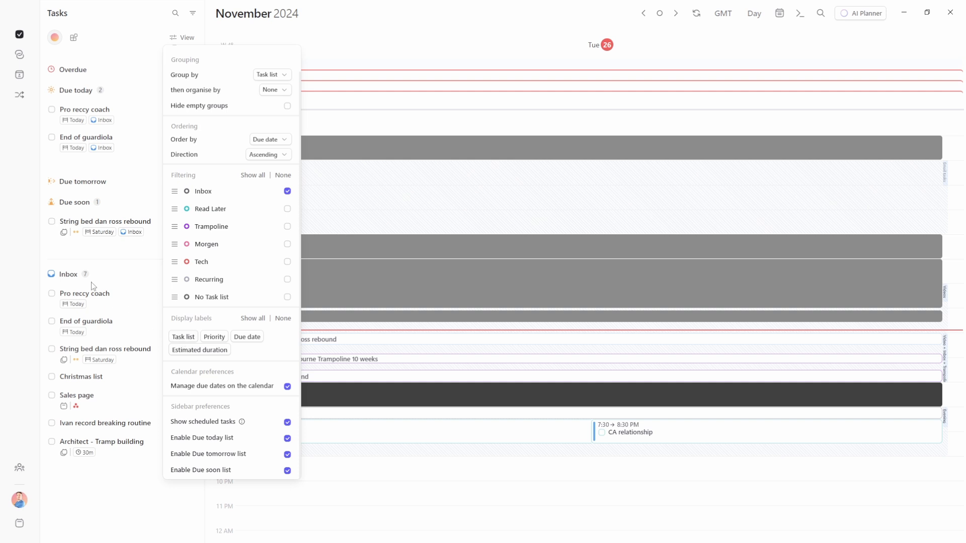
scroll(236, 212, "up", 1)
left_click(274, 103)
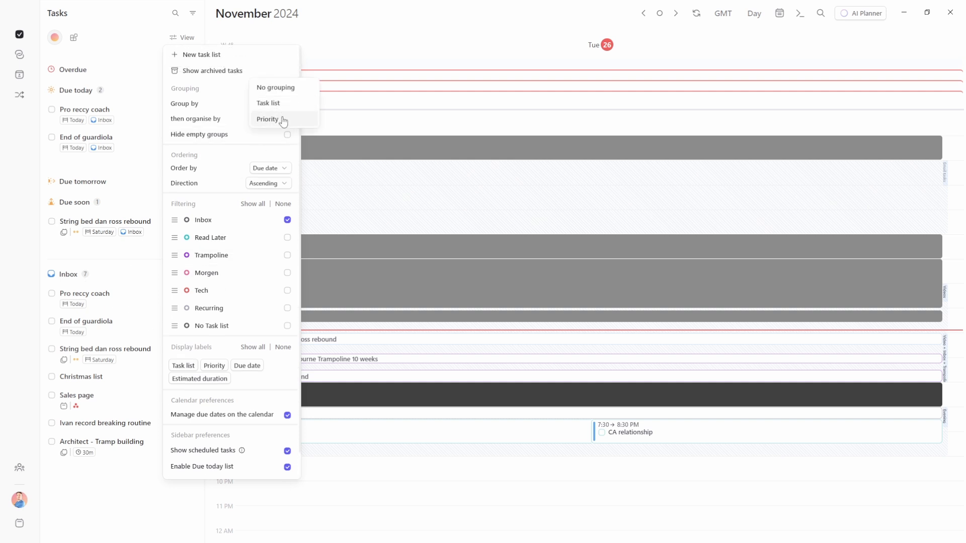
left_click(283, 120)
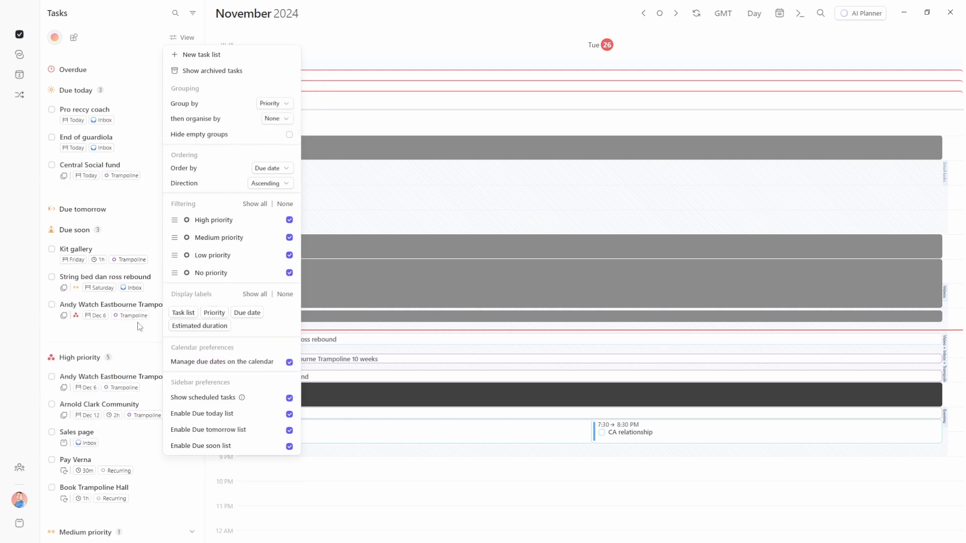
left_click(183, 313)
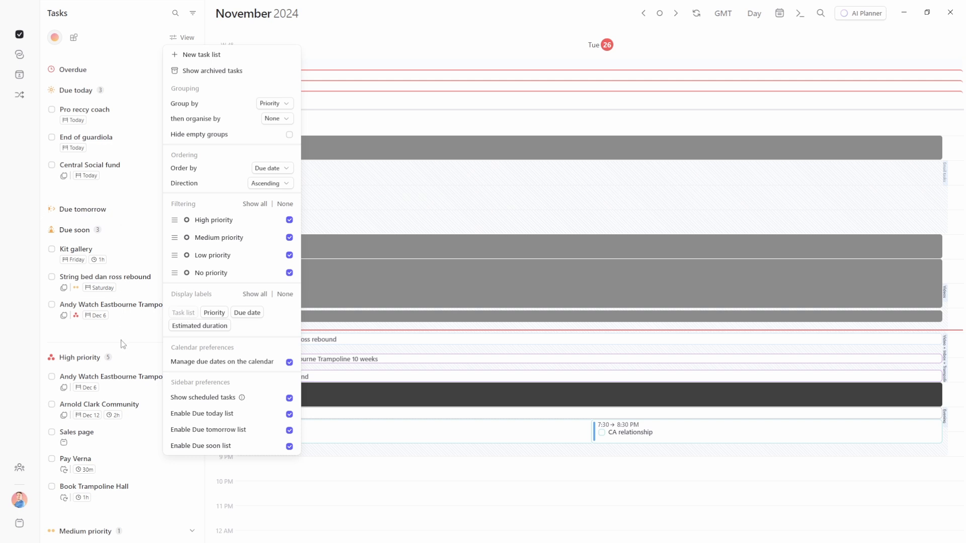
Toggle priority icons off and on, and hide due date and duration labels
left_click(214, 313)
left_click(215, 315)
left_click(236, 313)
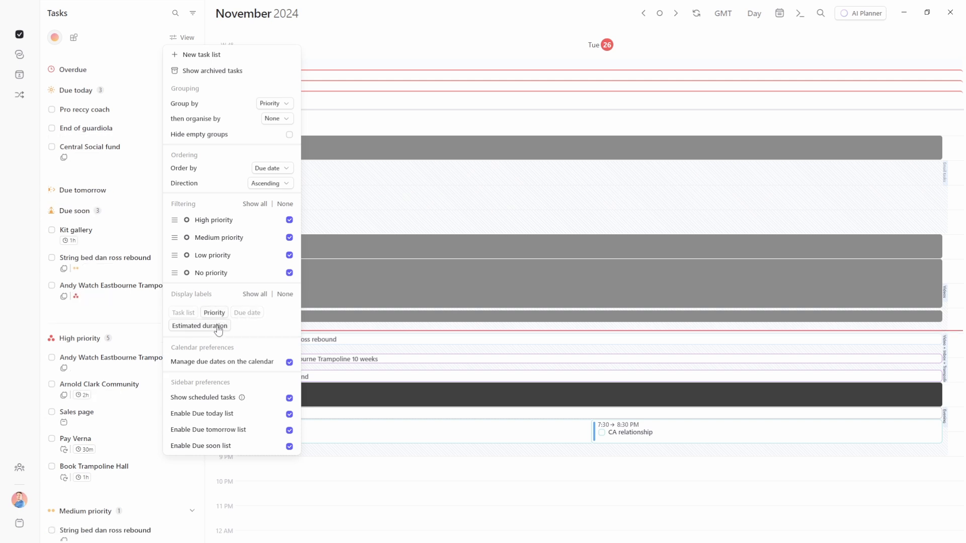
left_click(217, 326)
Regroup by task list and show due date, duration and task list labels again
left_click(274, 103)
left_click(274, 90)
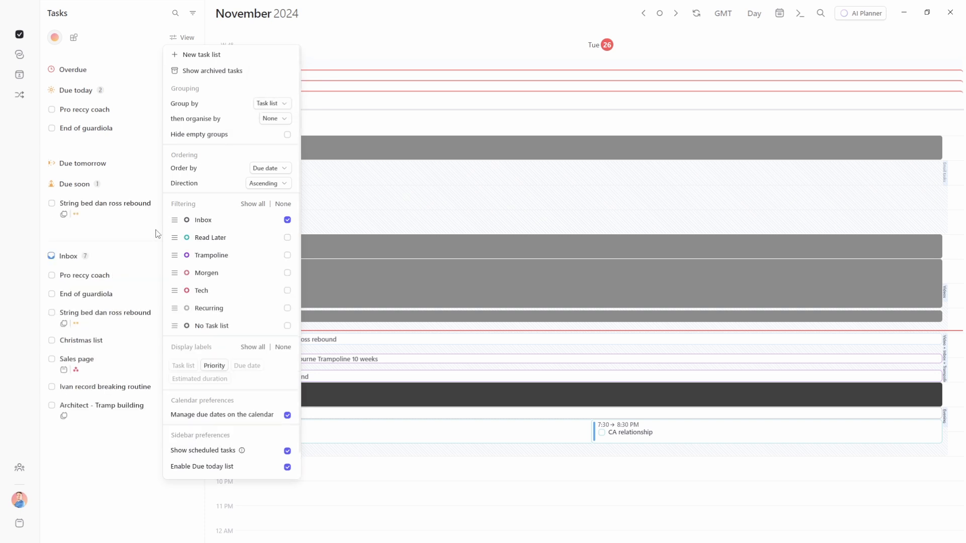
left_click(246, 365)
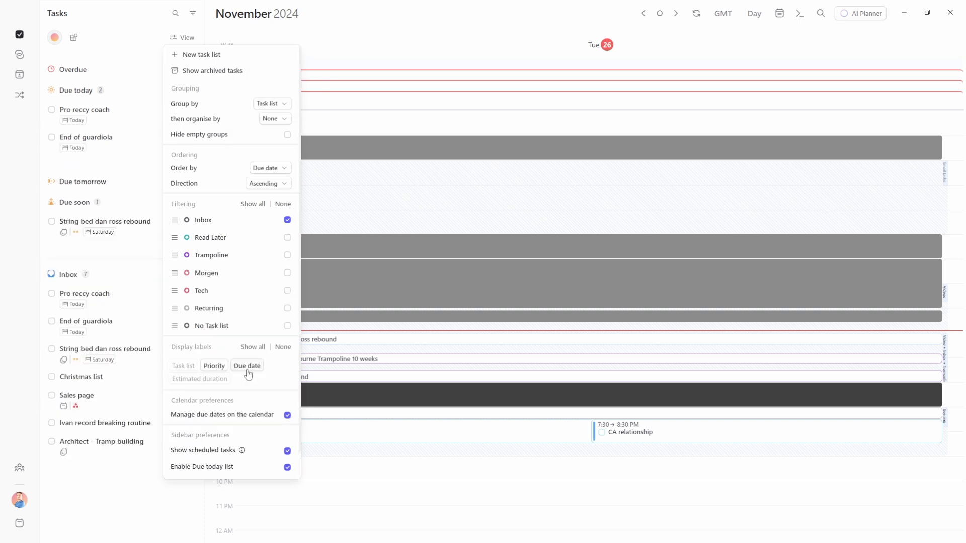
left_click(204, 379)
left_click(182, 367)
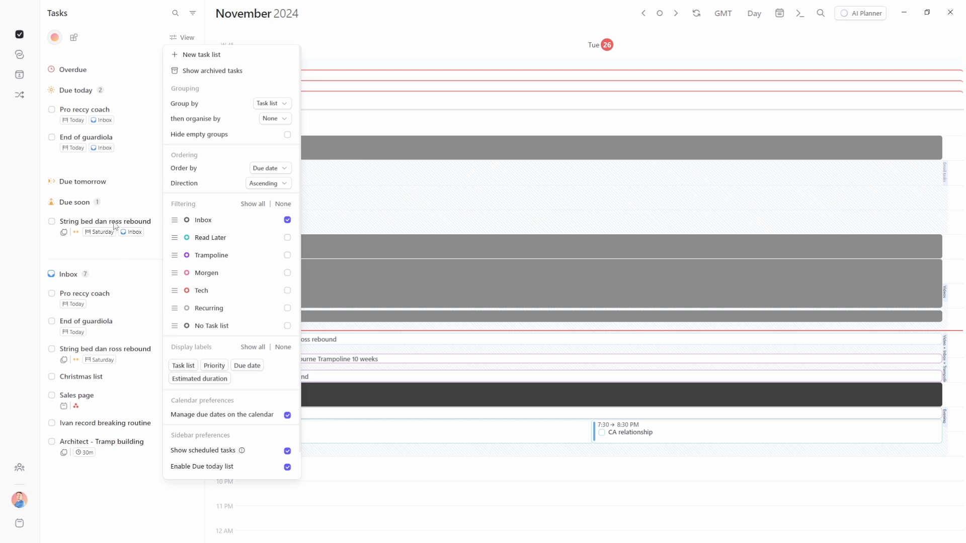
left_click(184, 366)
left_click(183, 366)
Switch to week view and stop showing scheduled tasks in the sidebar
key("w")
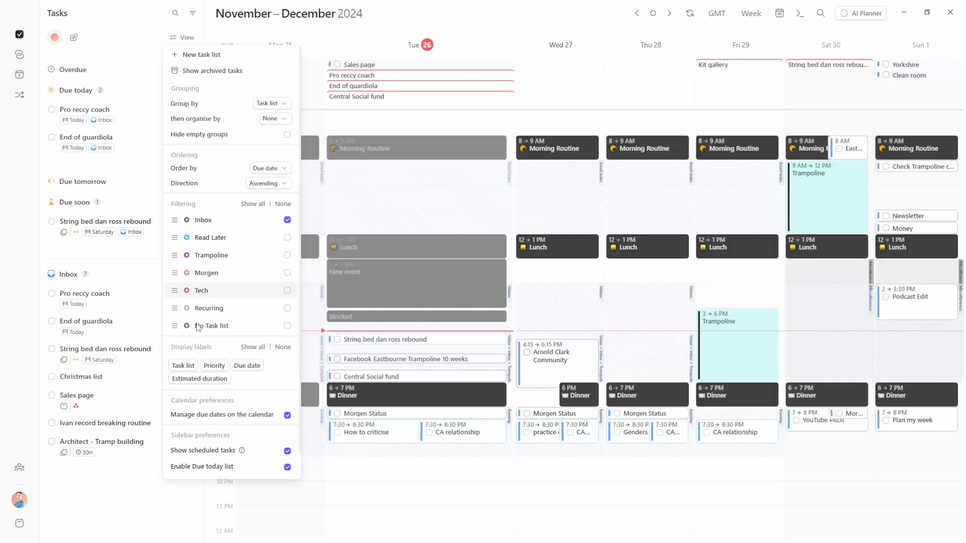
scroll(219, 338, "down", 1)
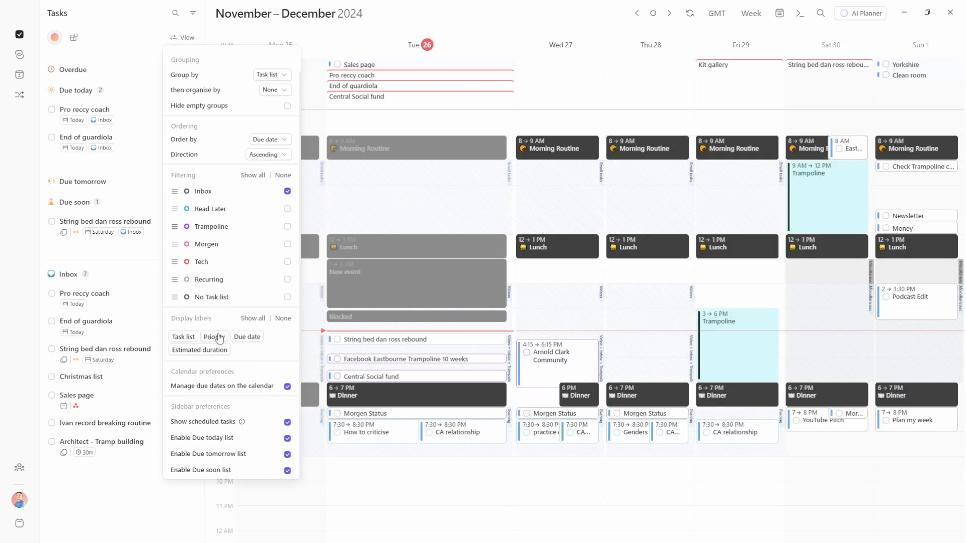
left_click(287, 423)
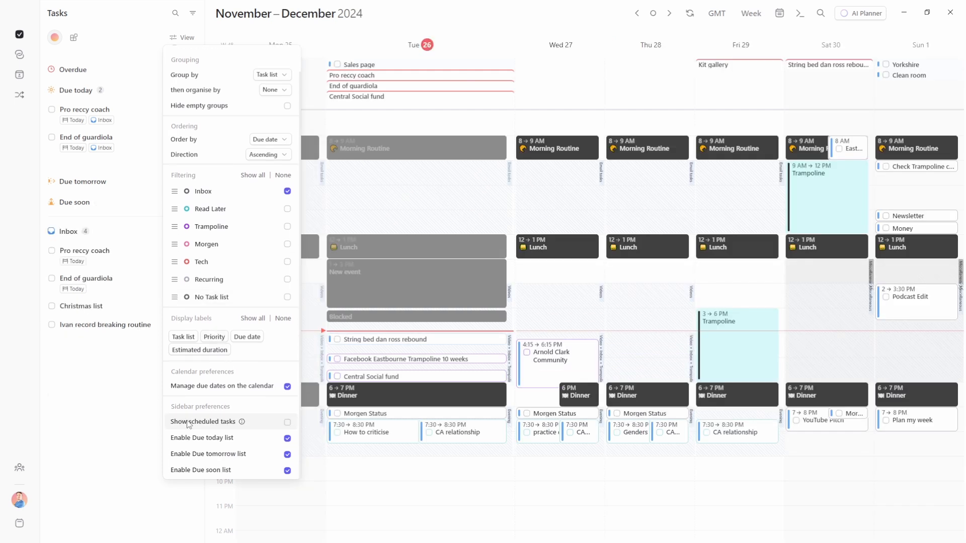
left_click(93, 398)
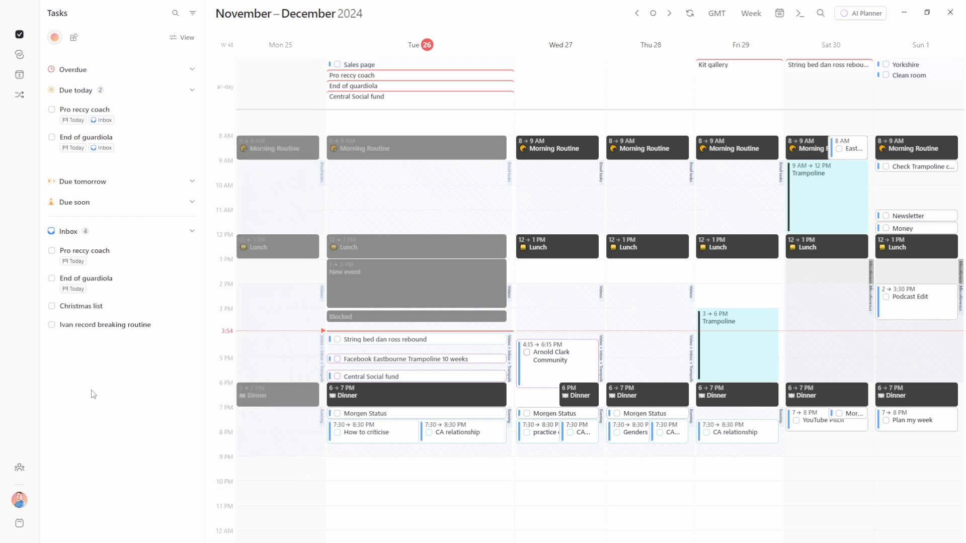
Create 'Overdue task' on Monday afternoon with a due date of 25 November
left_click_drag(283, 342, 284, 364)
type("Overdue task")
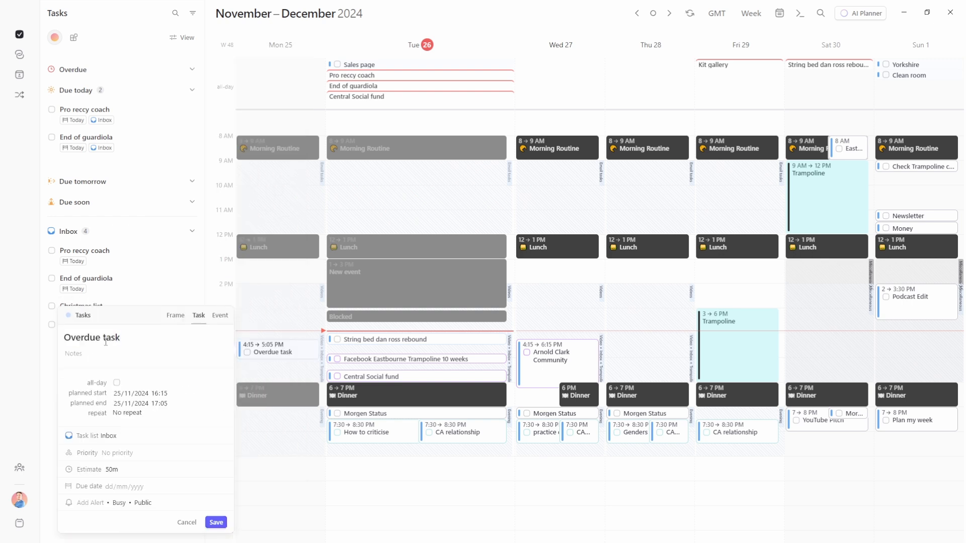
left_click(124, 487)
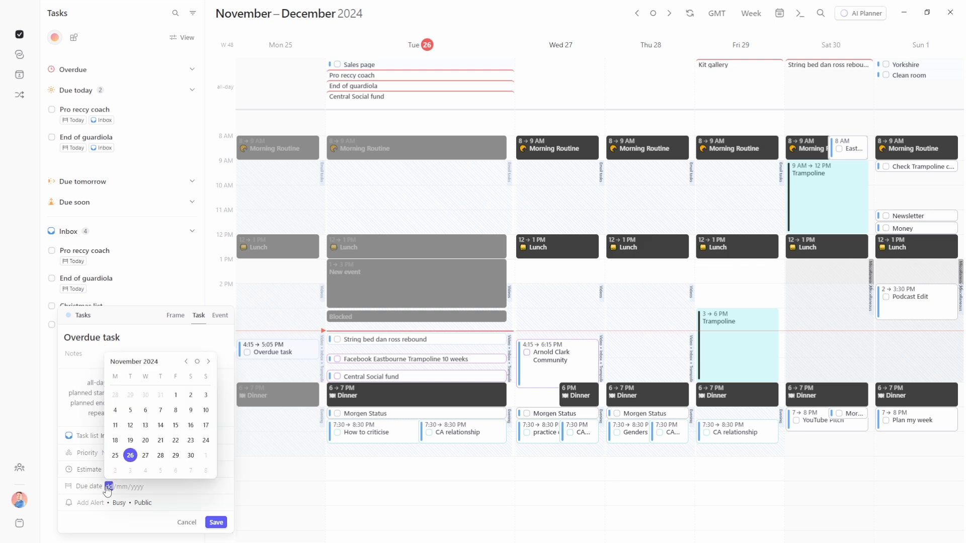
left_click(117, 455)
left_click(216, 523)
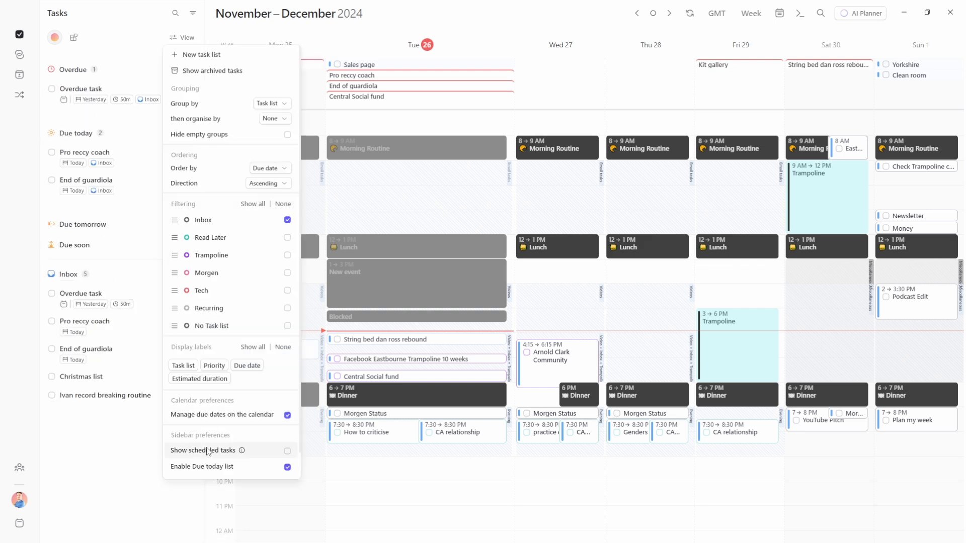
left_click(105, 453)
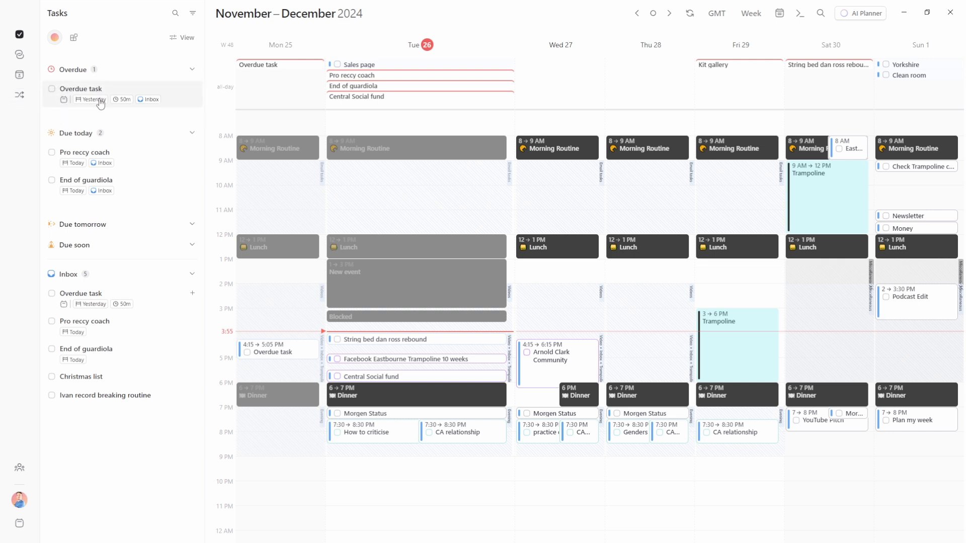
Reschedule Overdue task by dragging, ending on Wednesday 27 from 9:20 to 10:10 PM
left_click_drag(272, 353, 385, 482)
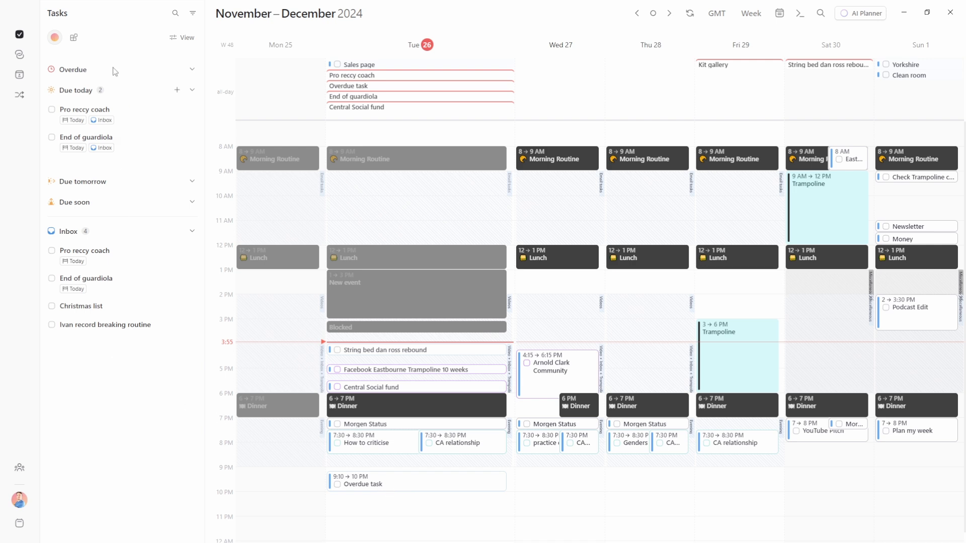
left_click_drag(378, 484, 278, 450)
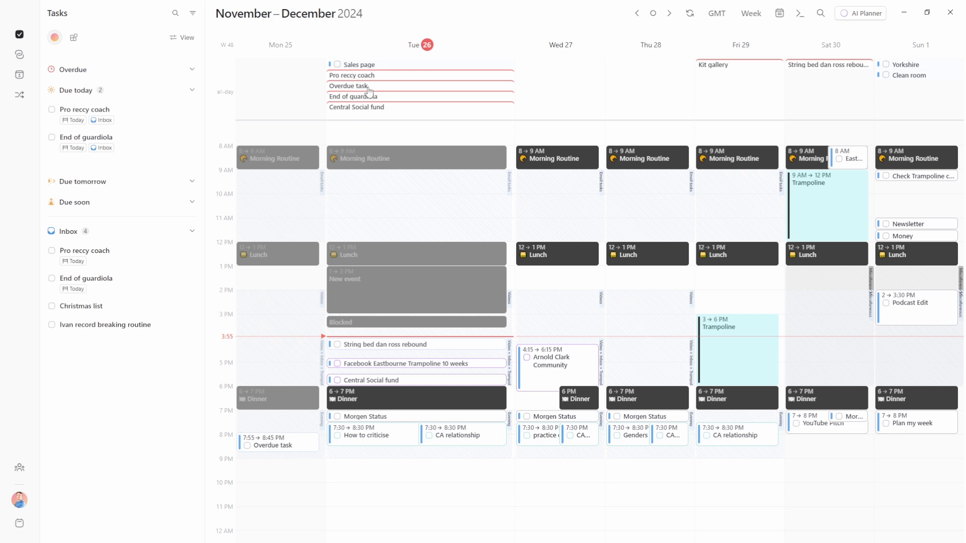
left_click_drag(368, 91, 276, 91)
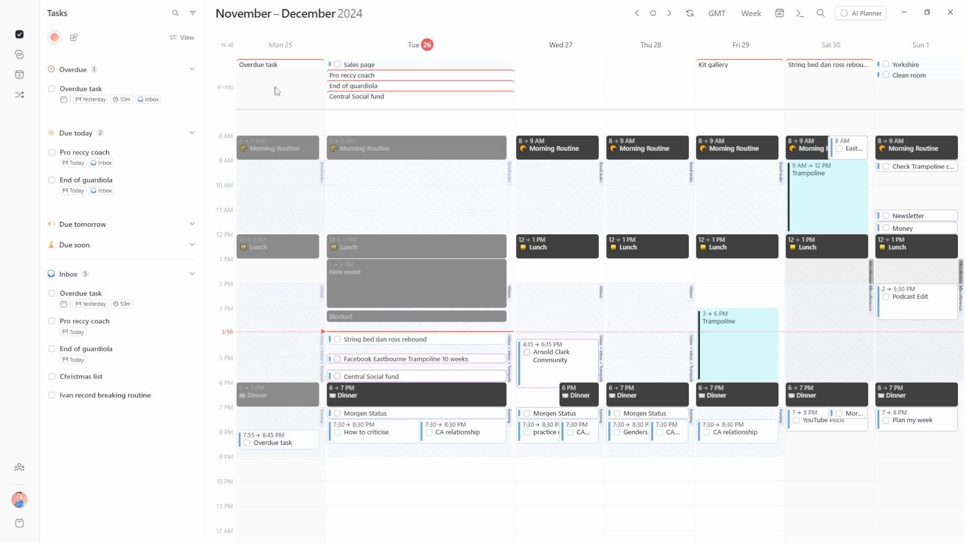
left_click_drag(269, 447, 559, 484)
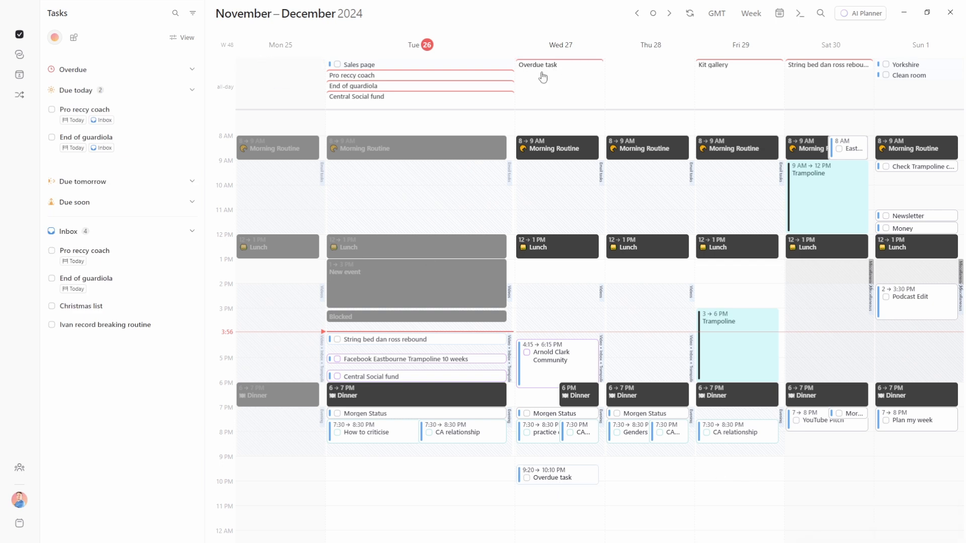
Review General preferences: due date moving stays Always, then inspect visibility and busy/free options
left_click(20, 500)
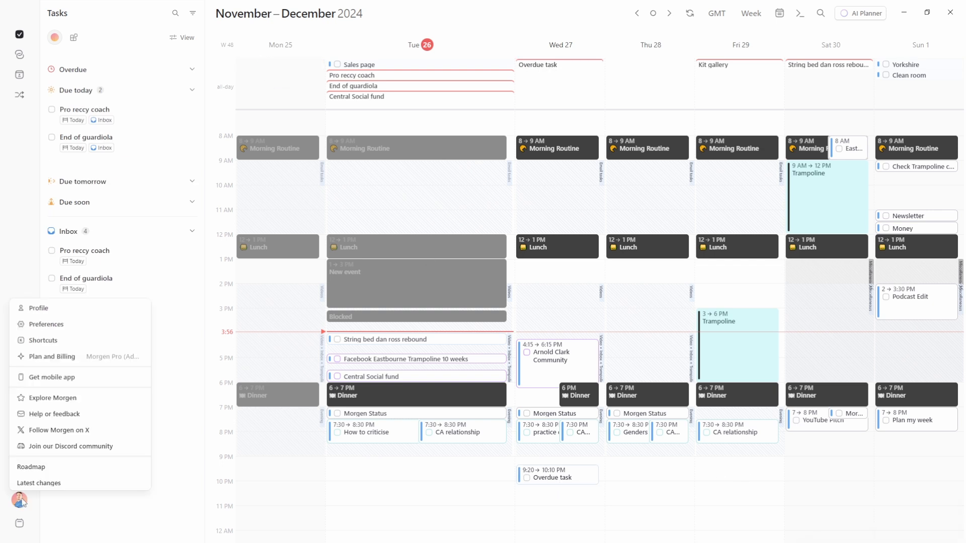
left_click(56, 321)
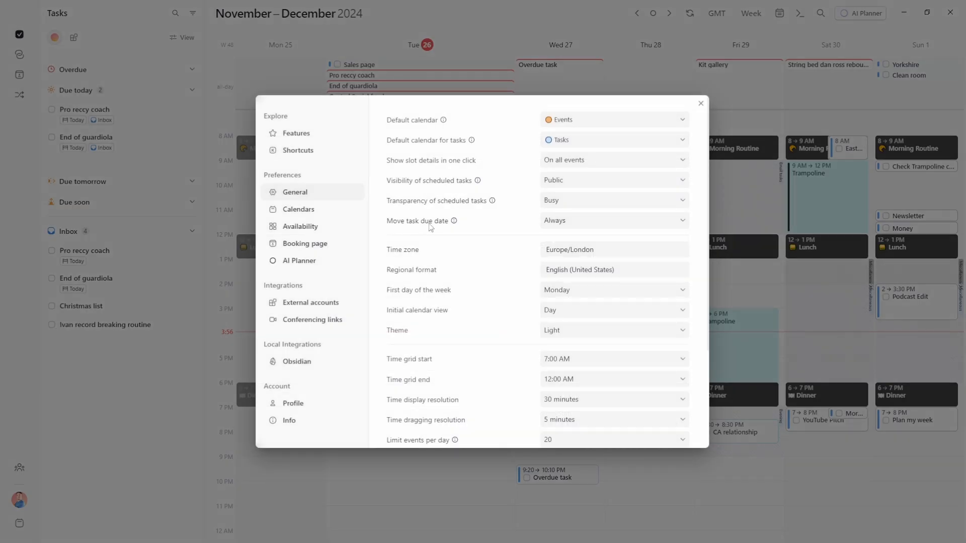
left_click(584, 226)
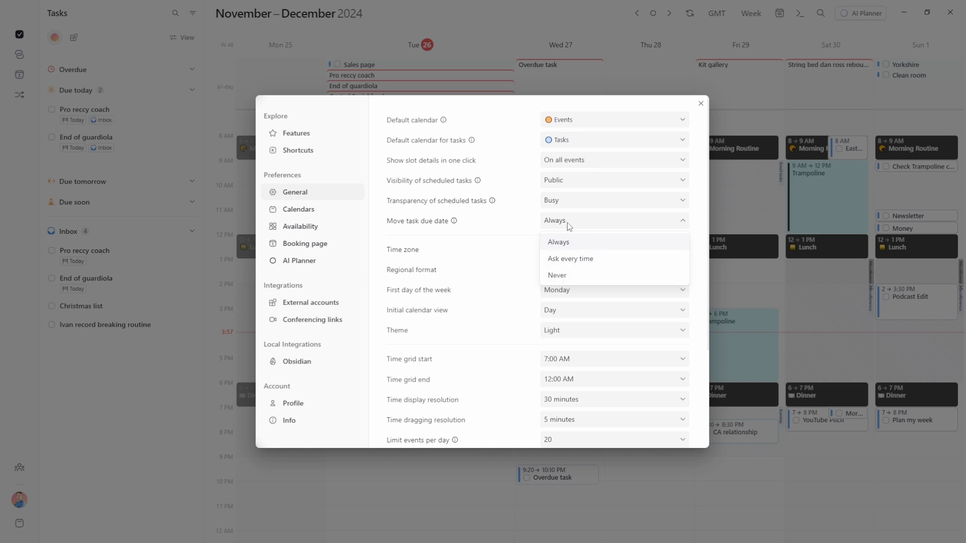
left_click(527, 227)
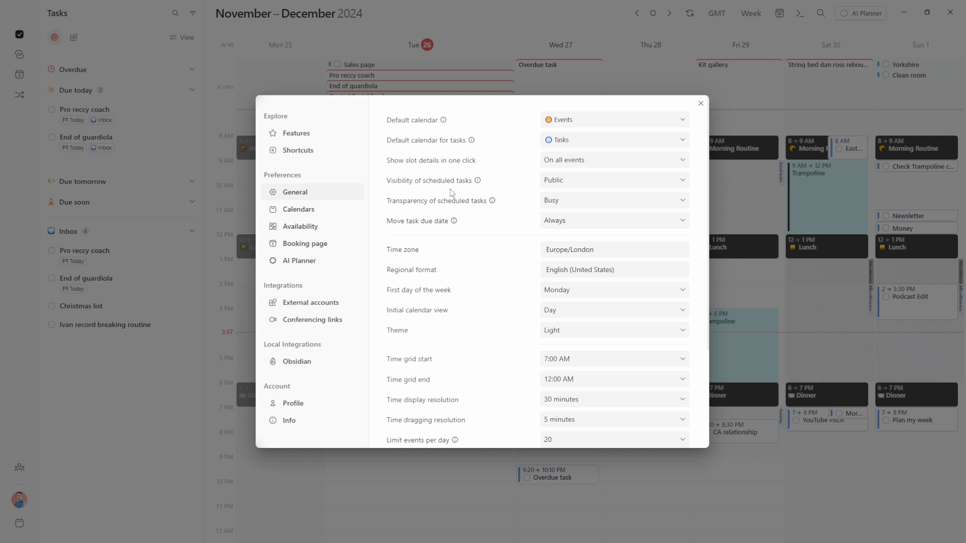
left_click(599, 183)
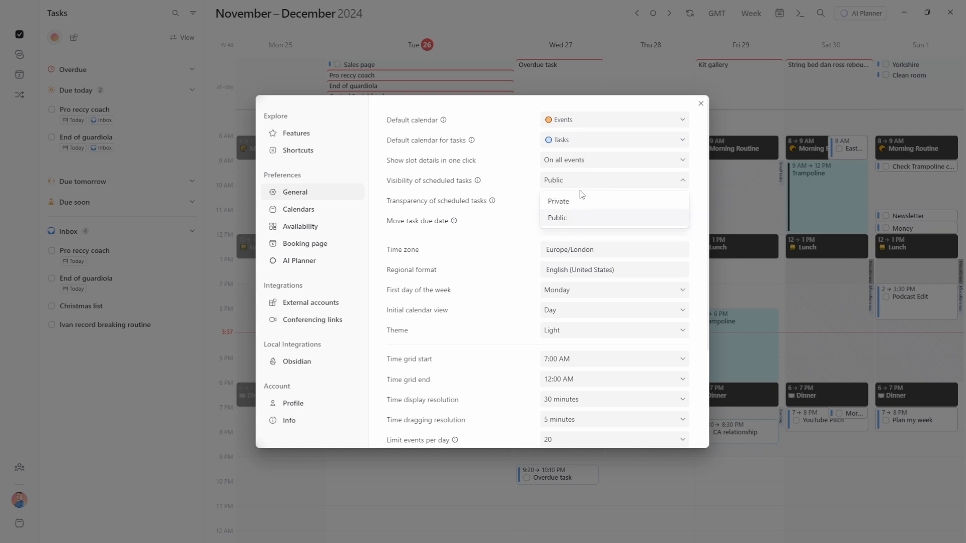
left_click(435, 188)
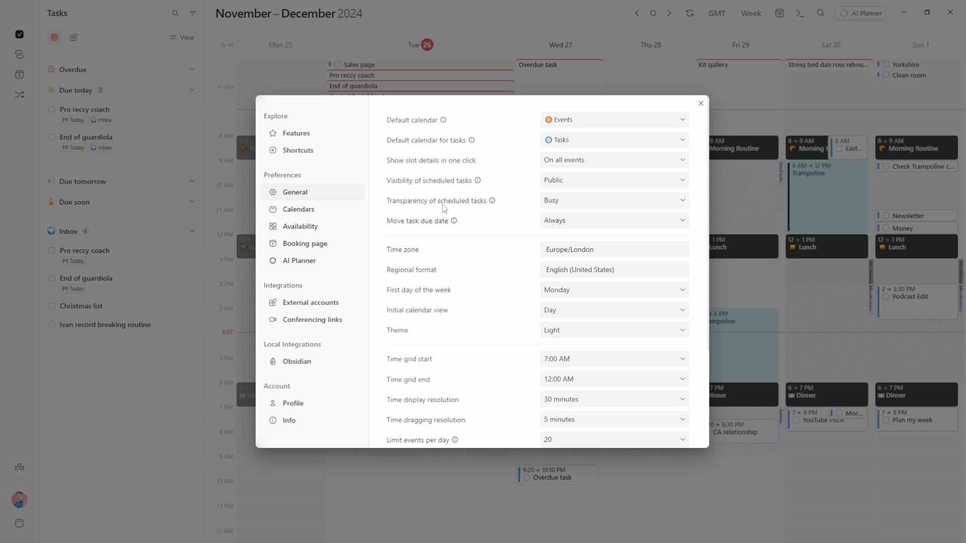
left_click(574, 204)
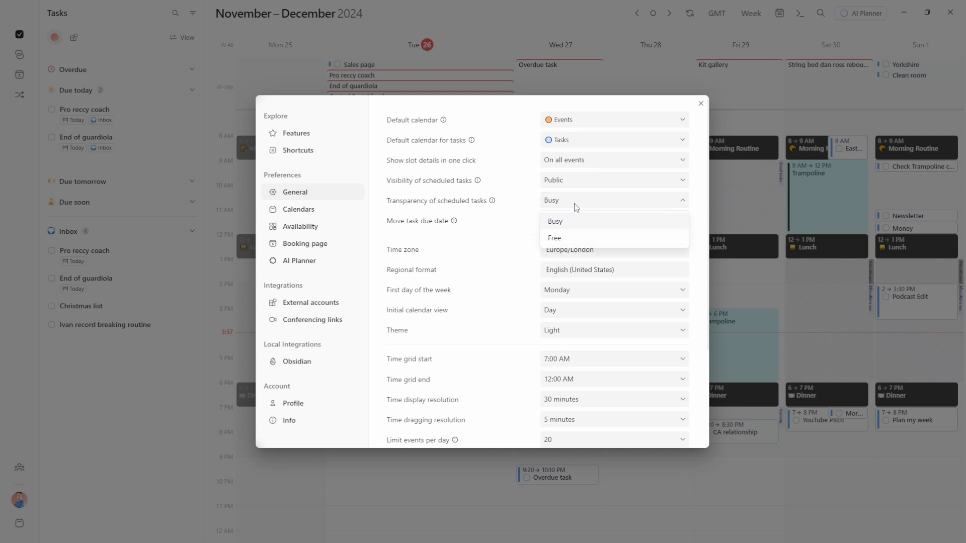
Set scheduled tasks to Private and Free, checking defaults with a new Thursday evening task
left_click(563, 479)
left_click(564, 479)
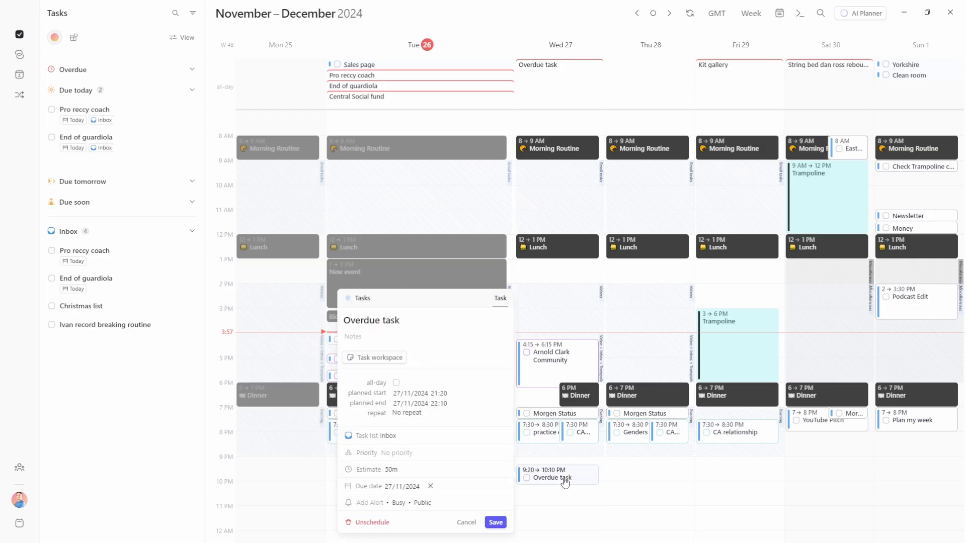
left_click(429, 506)
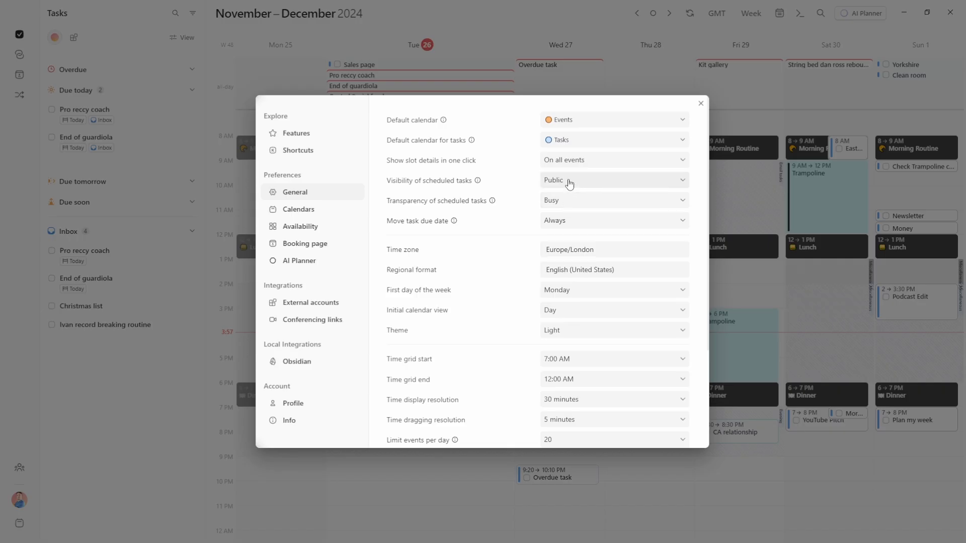
left_click(574, 201)
left_click(572, 203)
left_click(558, 238)
left_click(684, 476)
left_click(631, 481)
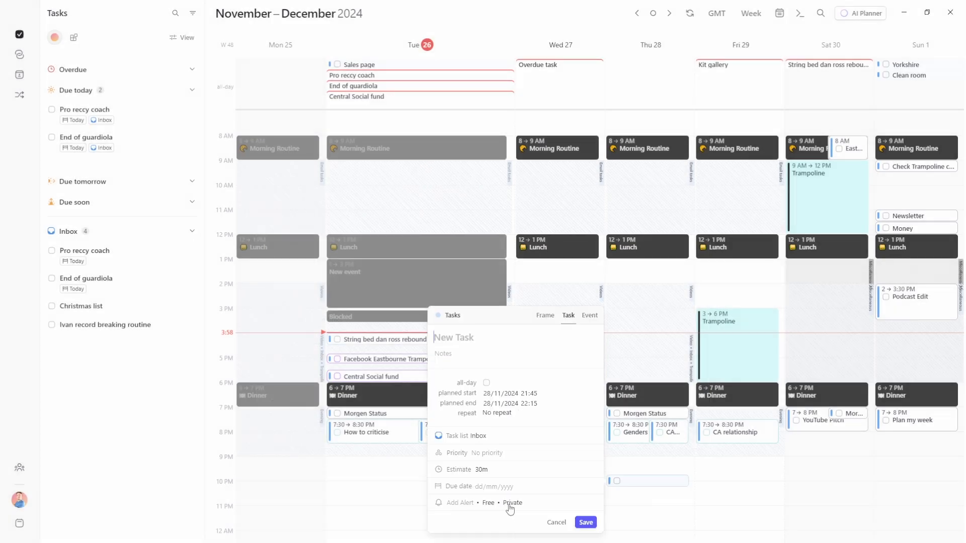
left_click(182, 37)
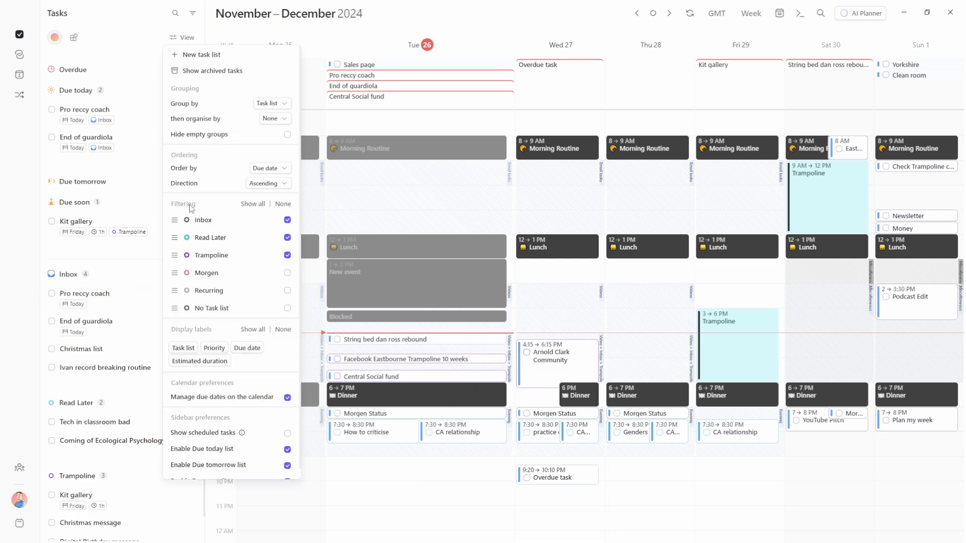
mouse_move(173, 217)
left_mouse_down()
mouse_move(170, 260)
mouse_move(179, 217)
left_mouse_up()
left_click(271, 103)
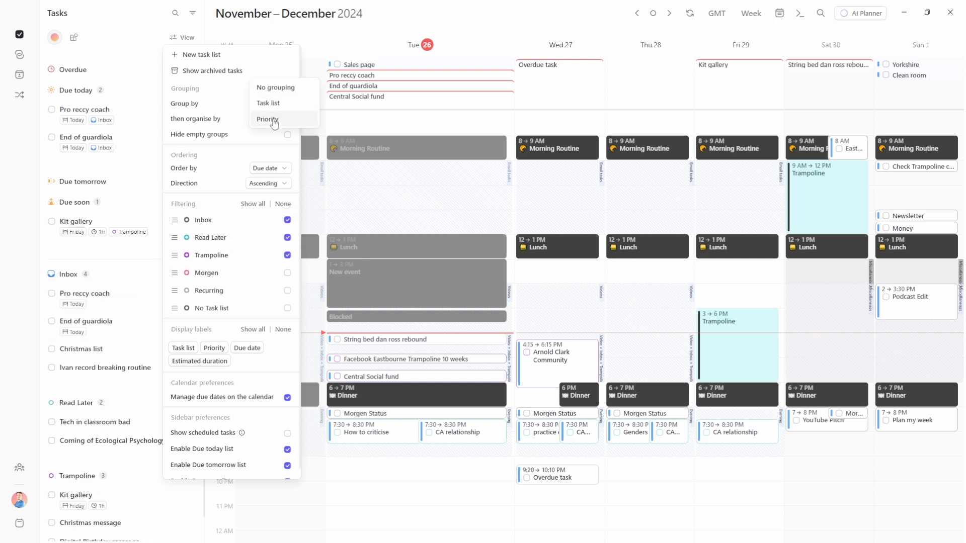
left_click(273, 123)
left_click_drag(174, 236, 175, 219)
left_click_drag(171, 272, 176, 220)
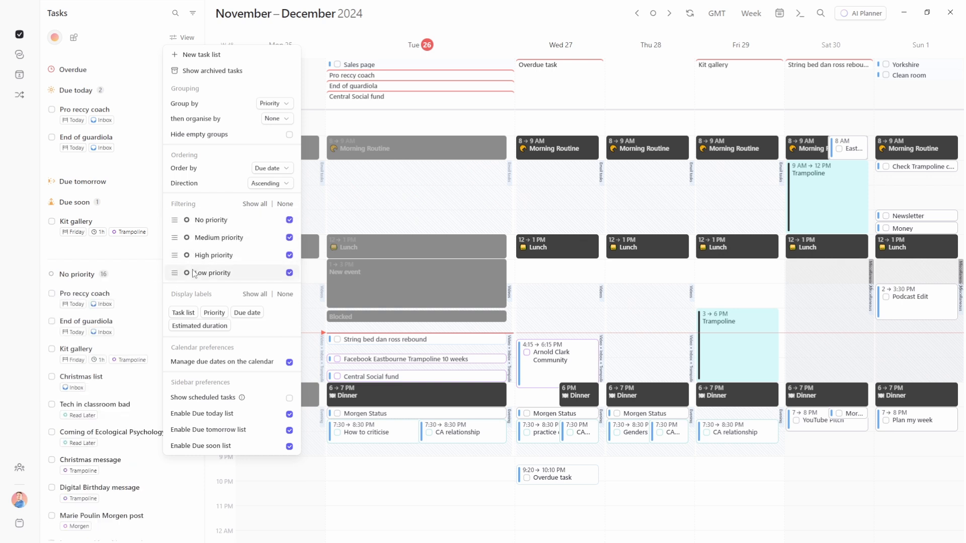
left_click(273, 105)
left_click(271, 87)
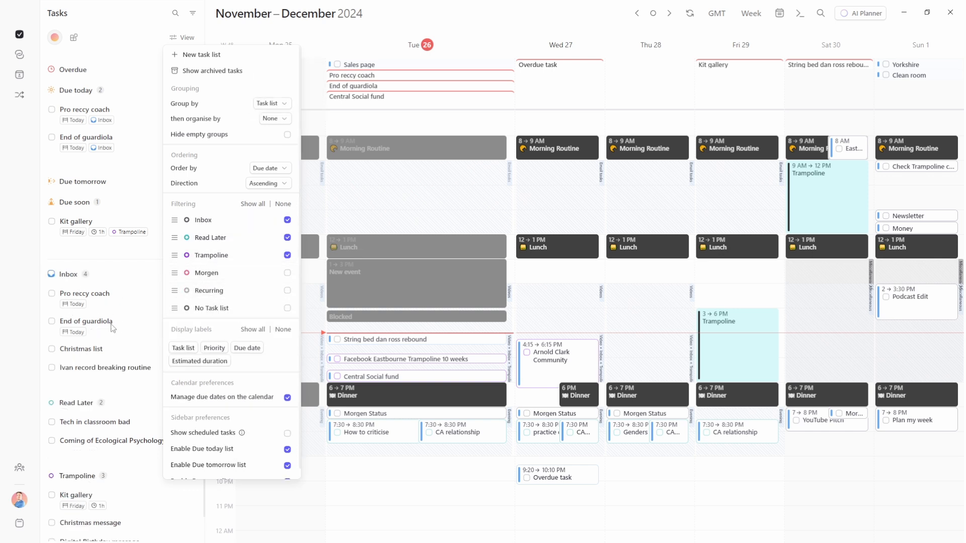
left_click(135, 249)
scroll(131, 250, "down", 1)
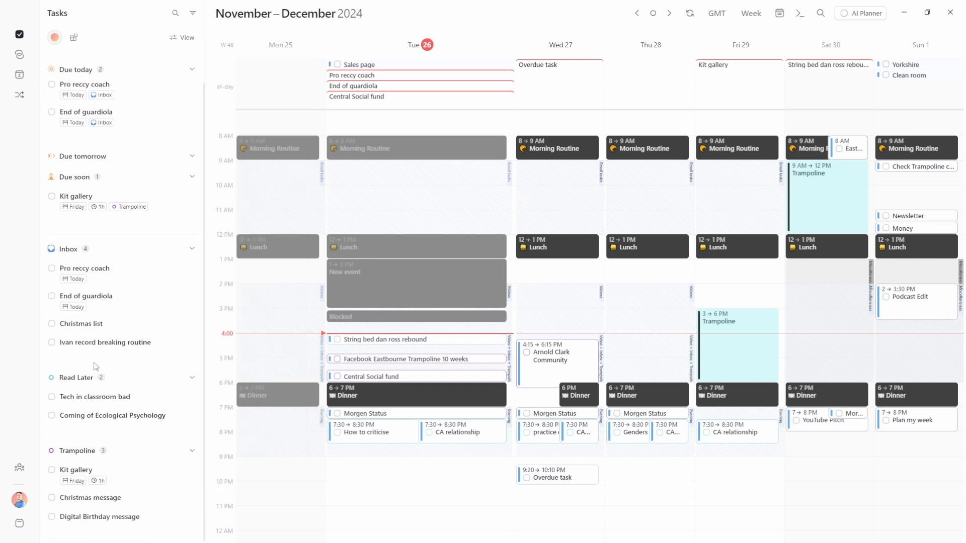
scroll(121, 261, "up", 1)
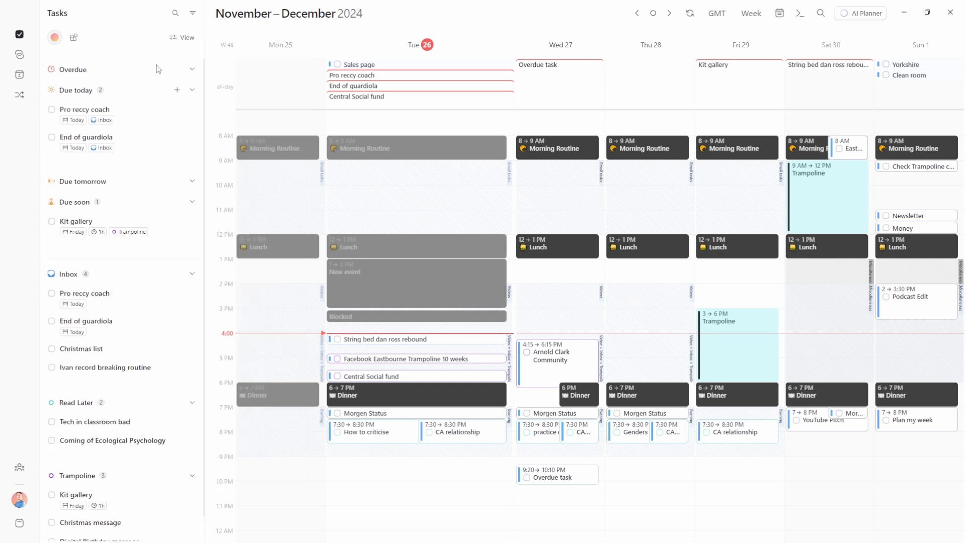
Search tasks for 'overdue', clear it, then filter the Morgen list to All tasks
left_click(175, 14)
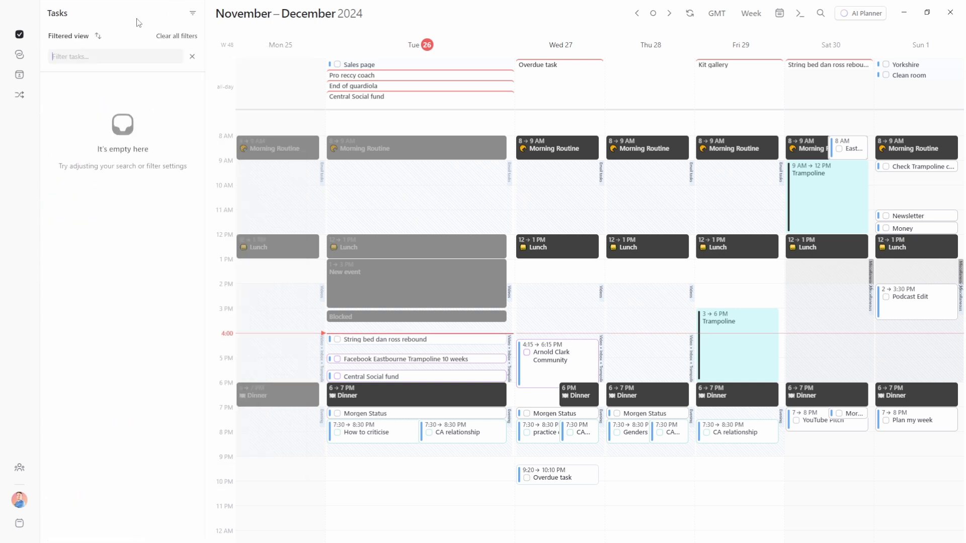
type("overdue")
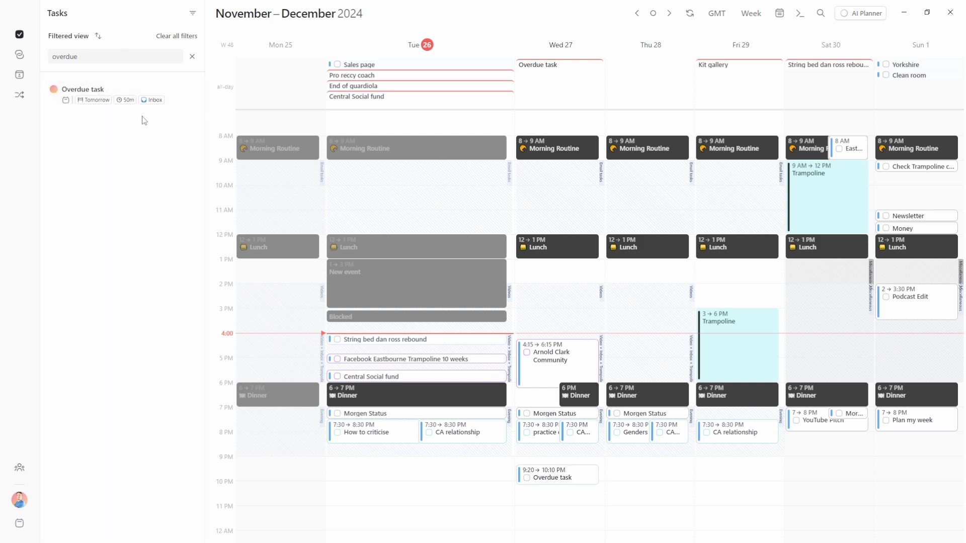
left_click(160, 36)
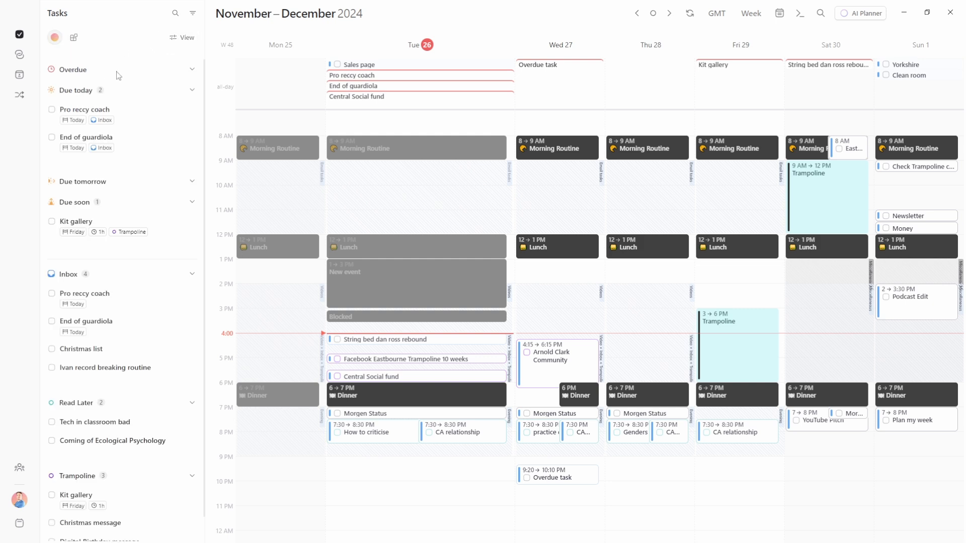
left_click(192, 15)
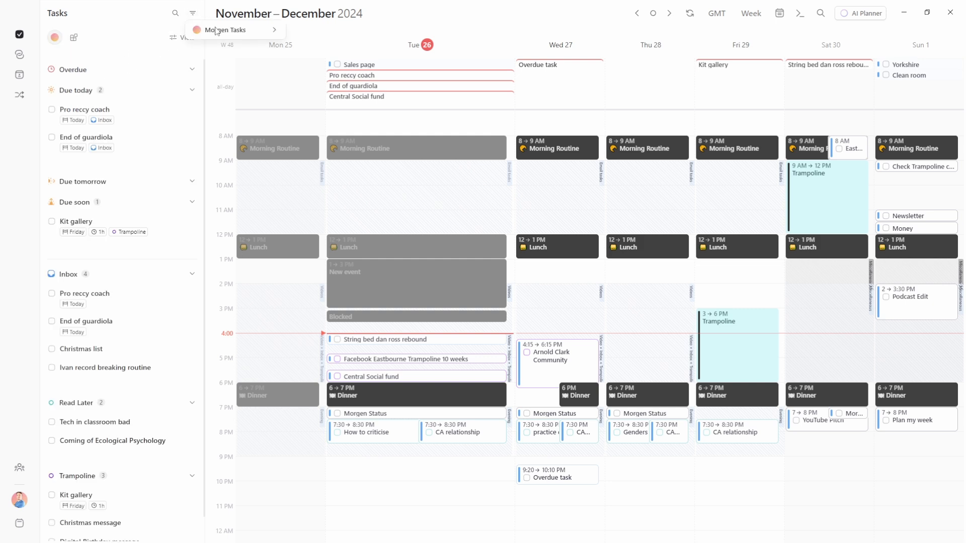
mouse_move(216, 30)
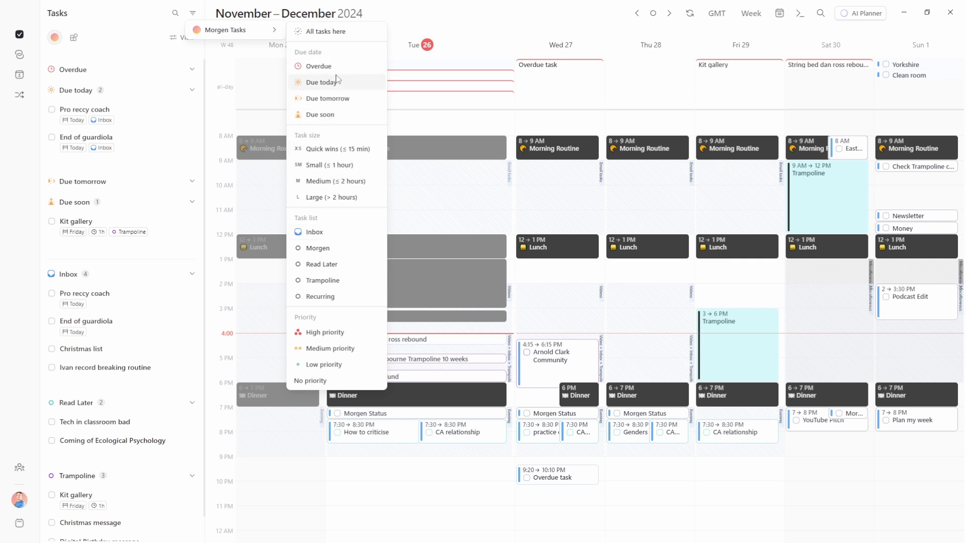
left_click(325, 33)
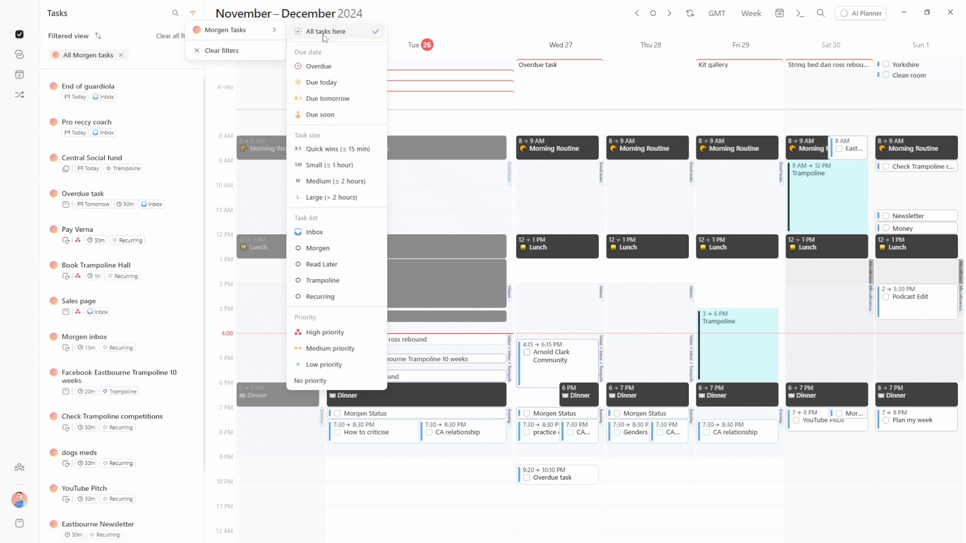
left_click(125, 26)
scroll(92, 371, "down", 5)
scroll(104, 355, "up", 4)
scroll(104, 354, "up", 1)
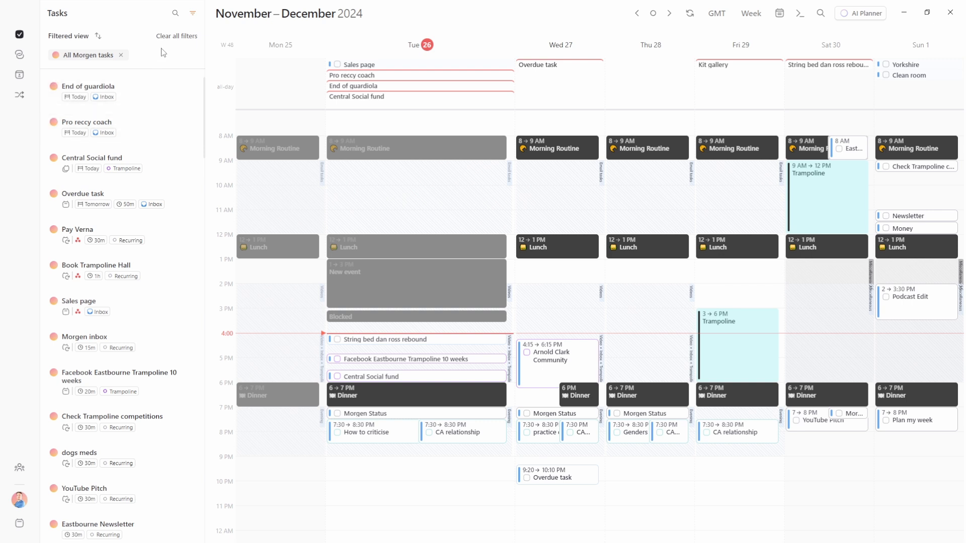
Try another sort order, clear all filters and collapse the Due today group
left_click(99, 37)
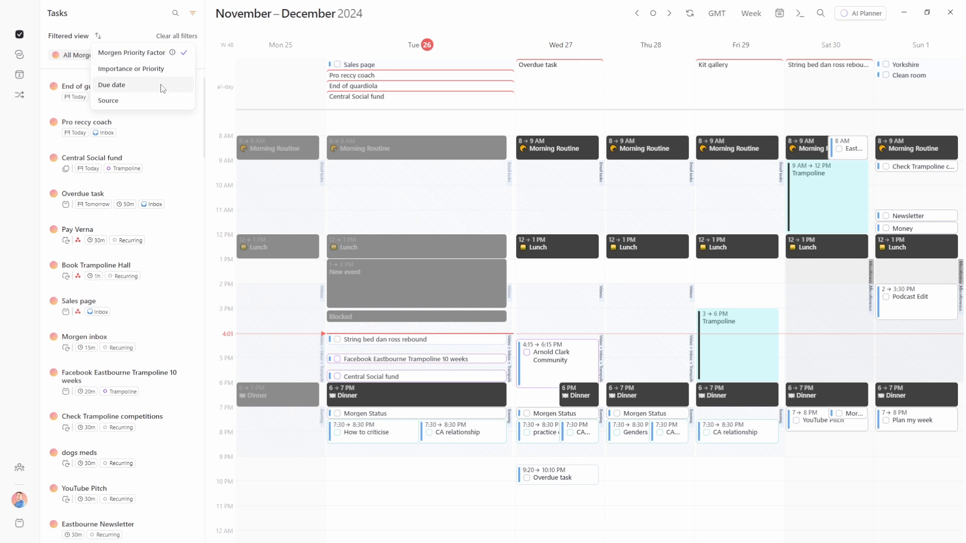
left_click(118, 102)
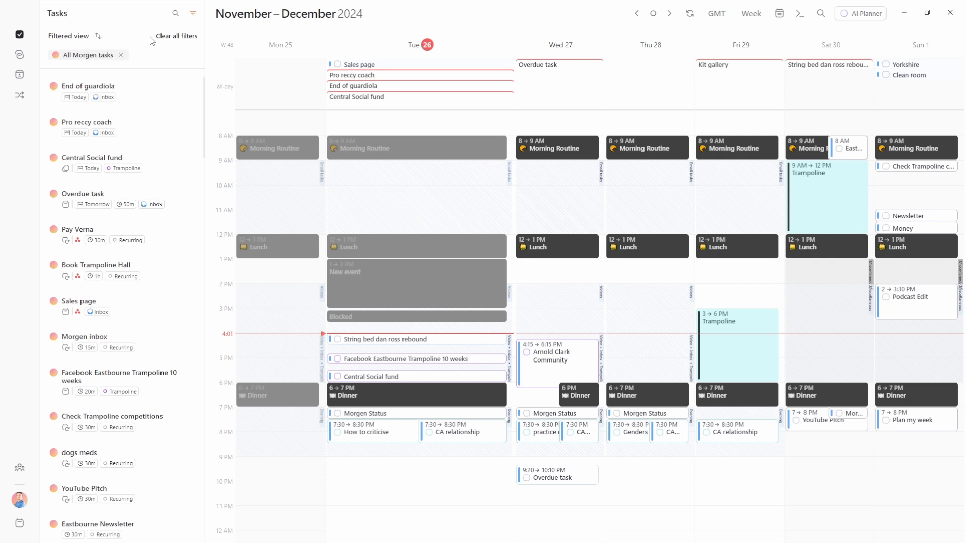
left_click(189, 39)
left_click(127, 91)
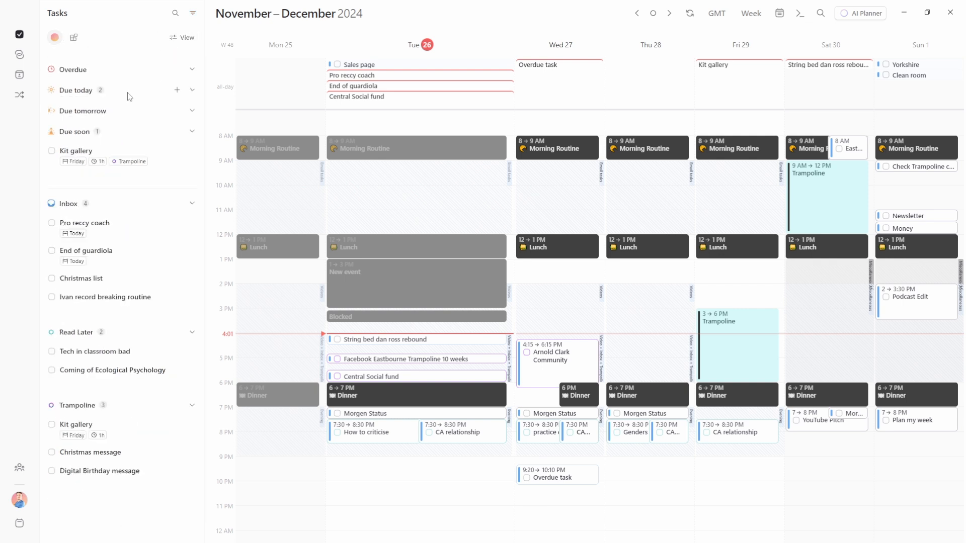
Collapse the Due soon, Inbox, Read Later and Trampoline groups
left_click(129, 132)
left_click(119, 162)
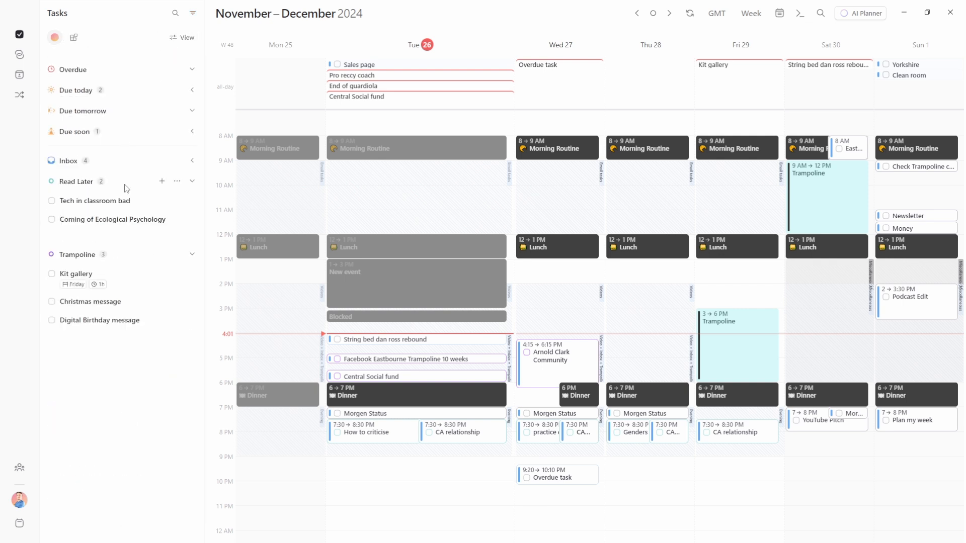
left_click(121, 181)
left_click(118, 205)
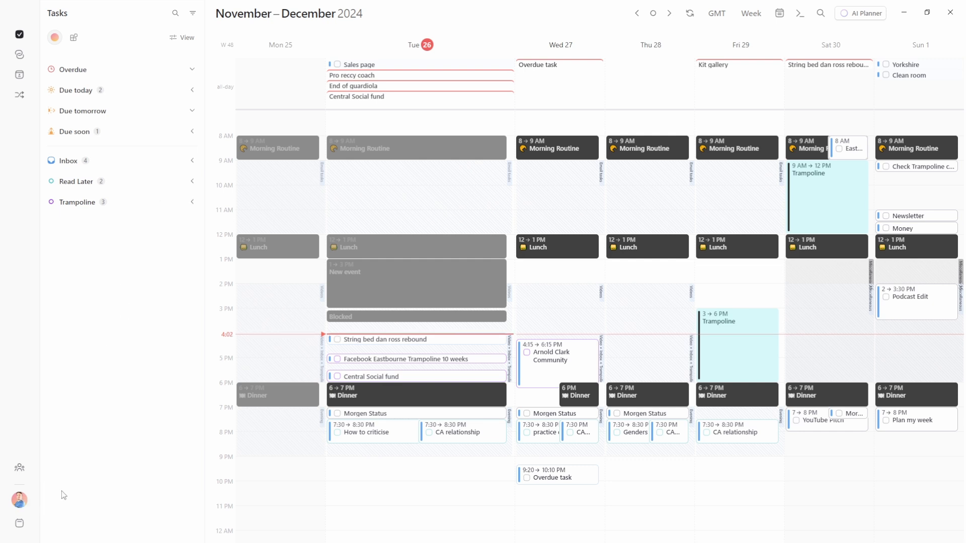
Jump the calendar to a week in March 2025, then return to today
left_click(19, 525)
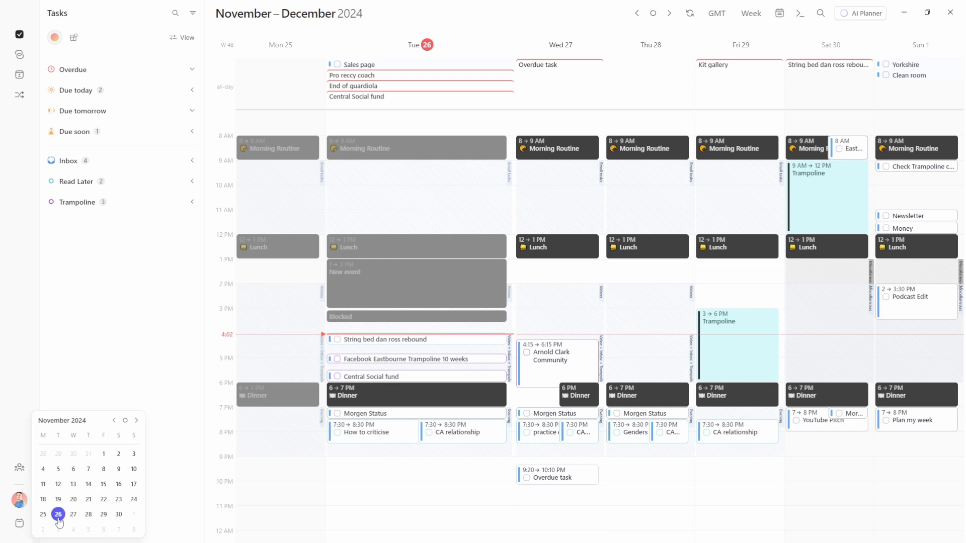
left_click(137, 421)
left_click(137, 422)
left_click(137, 422)
left_click(137, 421)
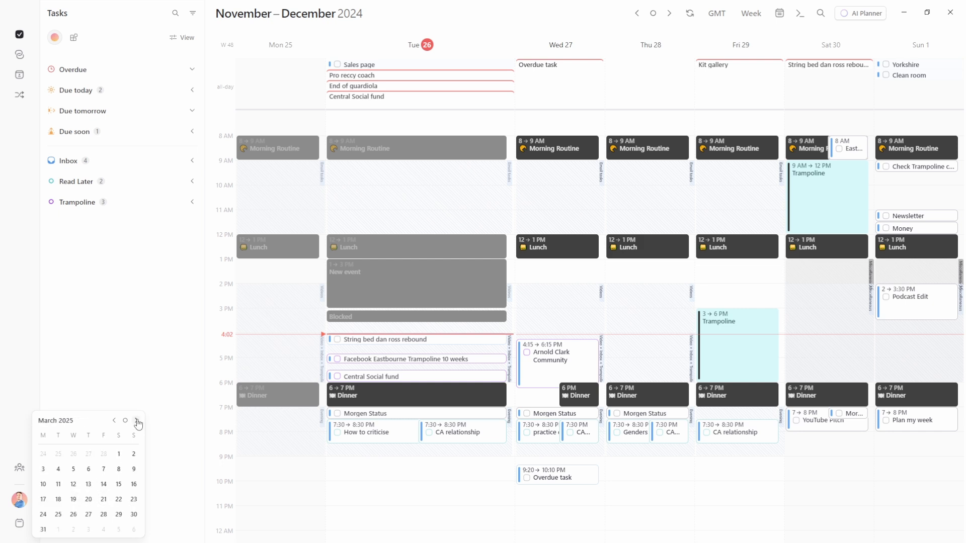
left_click(119, 499)
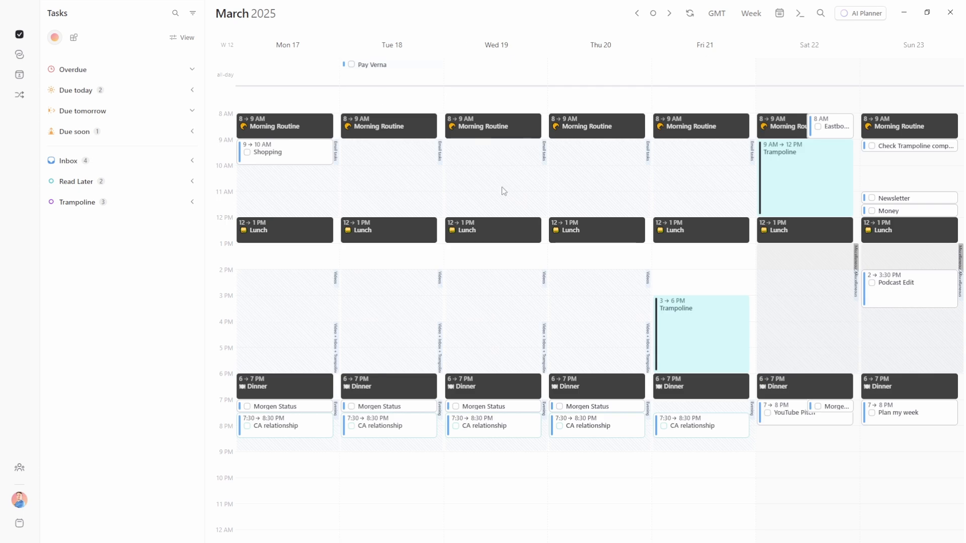
left_click(653, 15)
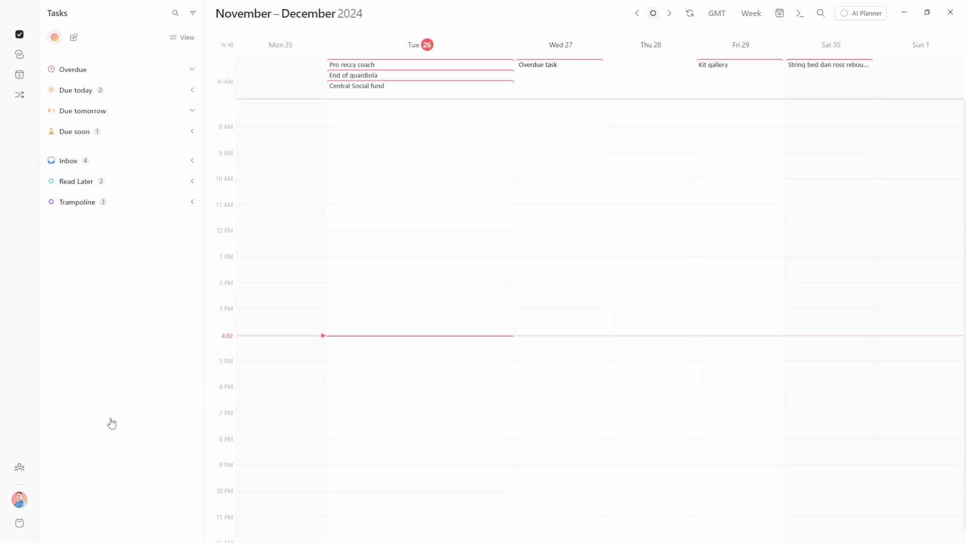
Browse the mini calendar back to November 2024 and open the account menu
left_click(20, 524)
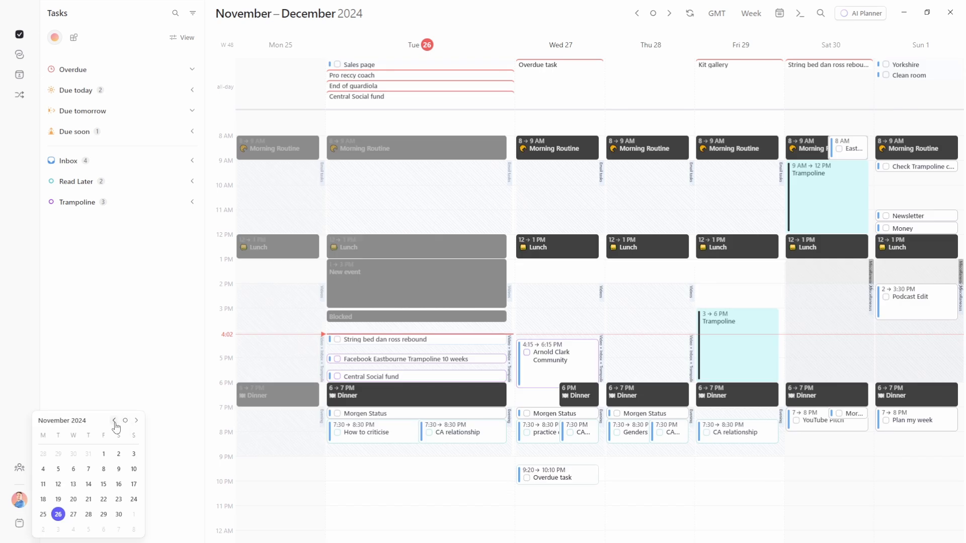
left_click(115, 421)
left_click(136, 421)
left_click(124, 390)
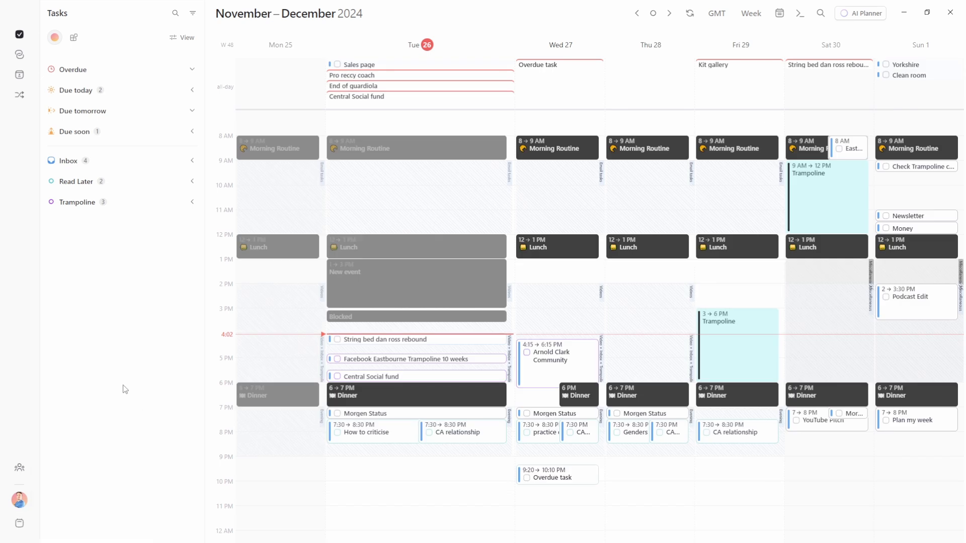
left_click(19, 500)
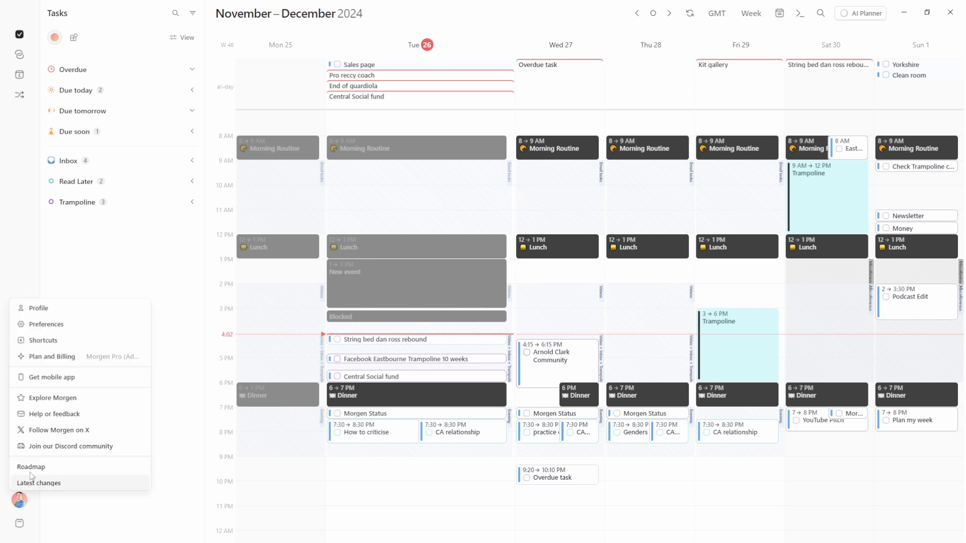
Browse the Explore features overview and the keyboard Shortcuts list in Preferences, then close them with Esc
left_click(67, 323)
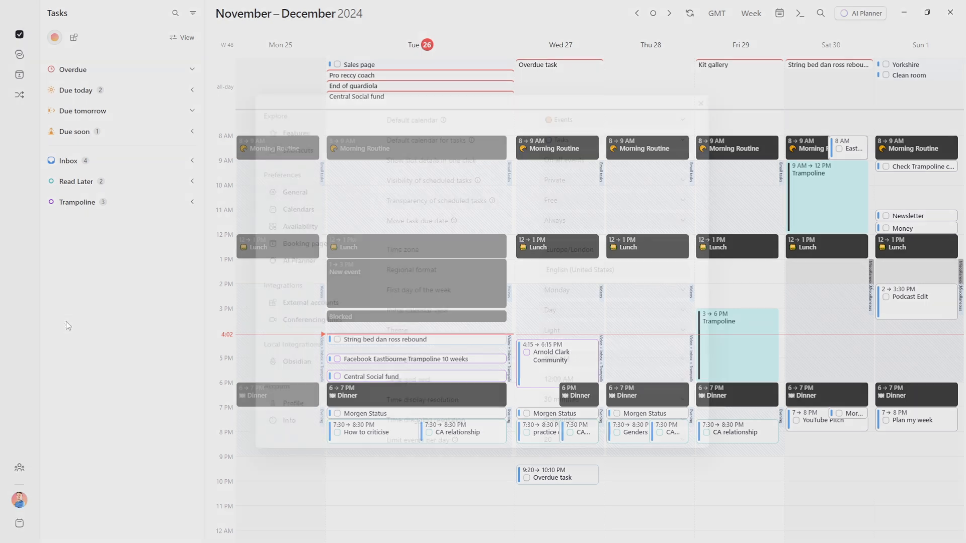
left_click(307, 137)
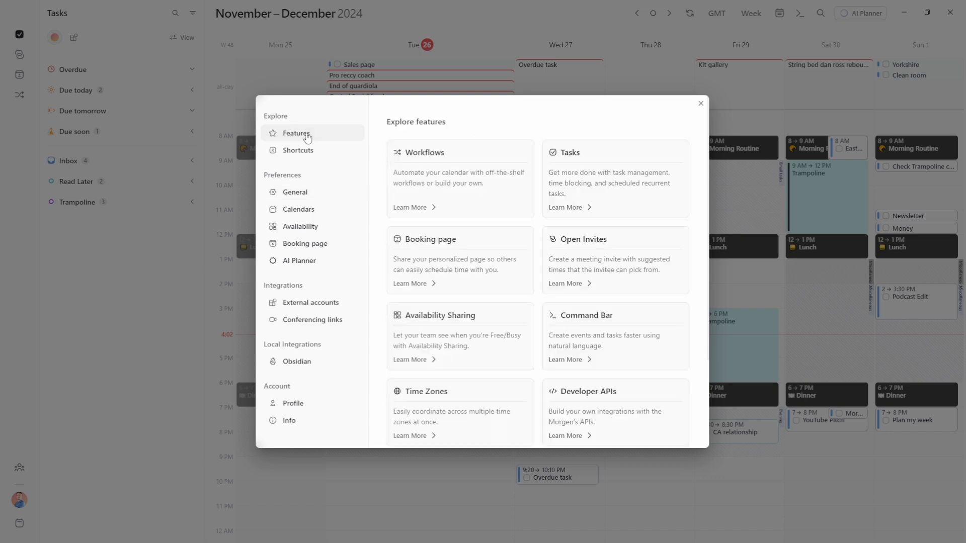
scroll(467, 187, "down", 3)
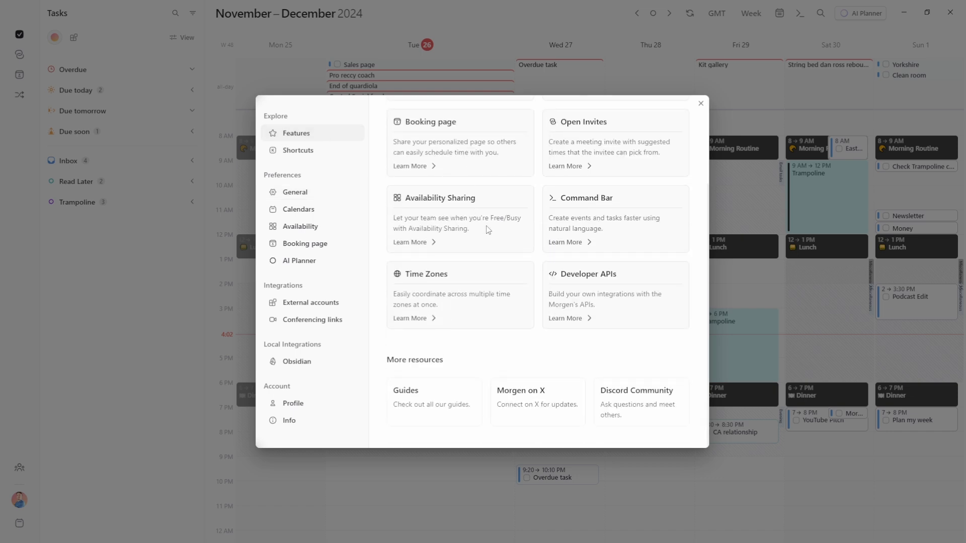
scroll(486, 221, "up", 3)
left_click(312, 150)
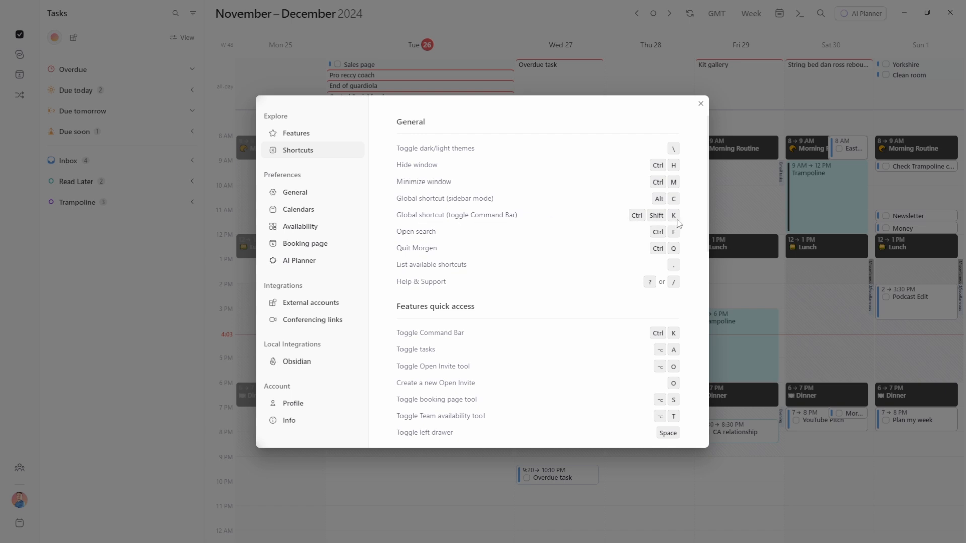
key("Escape")
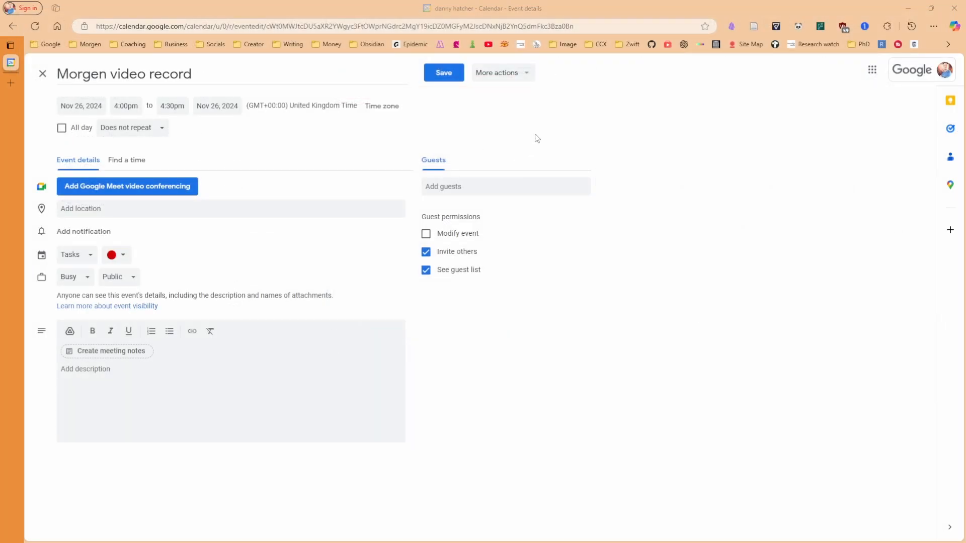
Shrink Morgen to a floating window, toggle it with Alt+Tab, then maximise it with Super+Up
key("alt+Tab")
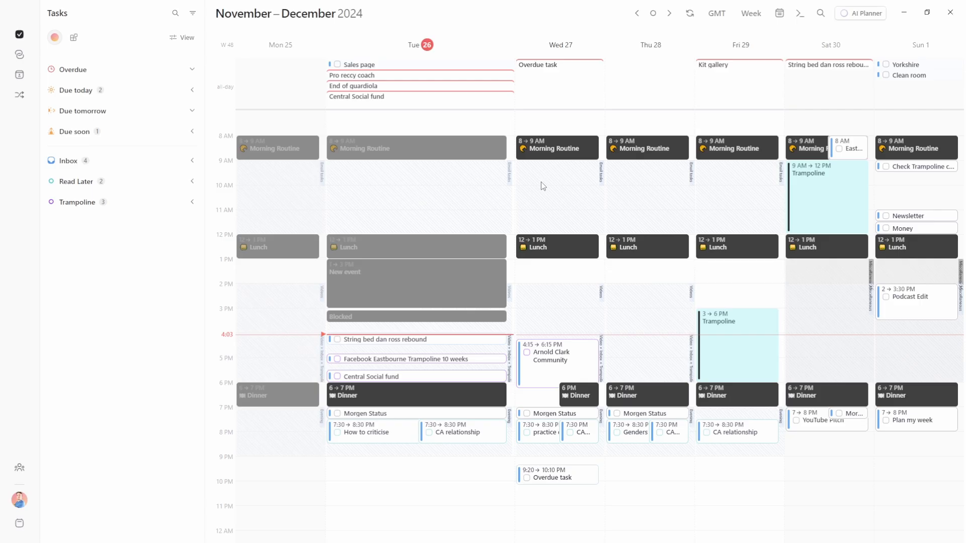
left_click_drag(342, 14, 518, 50)
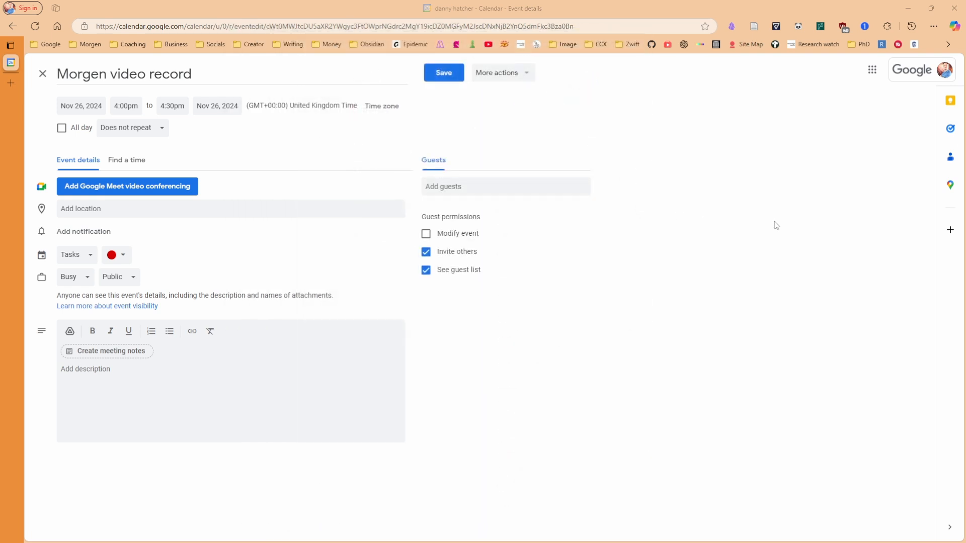
key("alt+Tab")
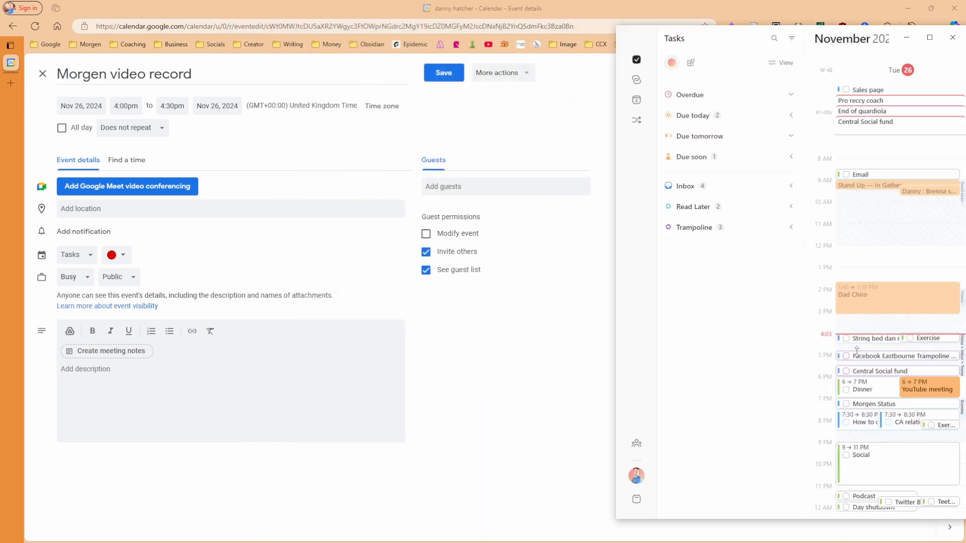
key("alt+Tab")
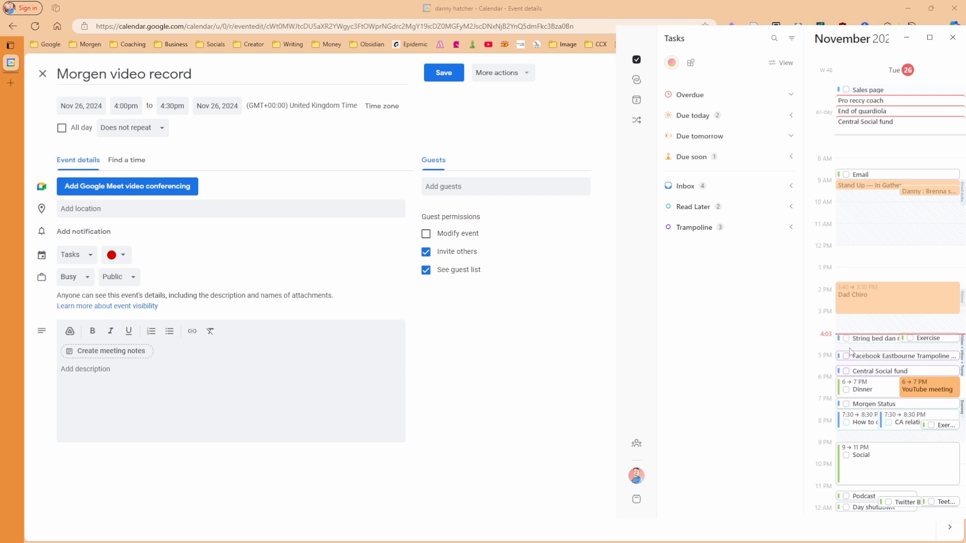
key("alt+Tab")
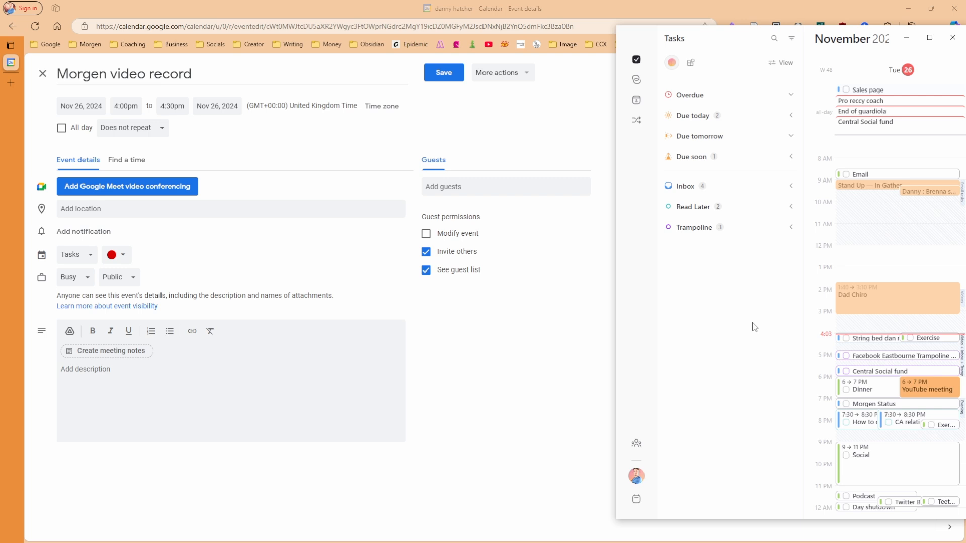
key("super+Up")
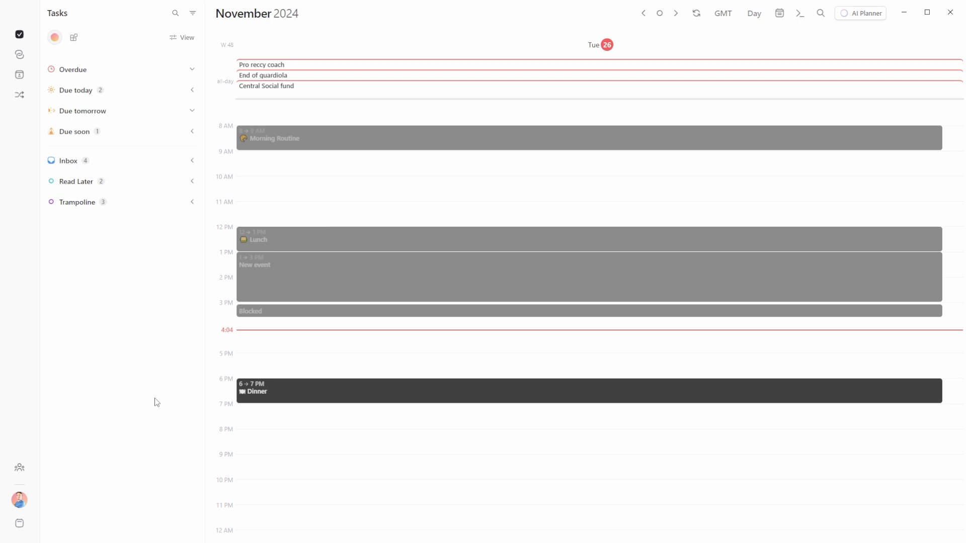
Browse the keyboard shortcuts list from the account menu, then close it to return to Tuesday 26 November
left_click(21, 502)
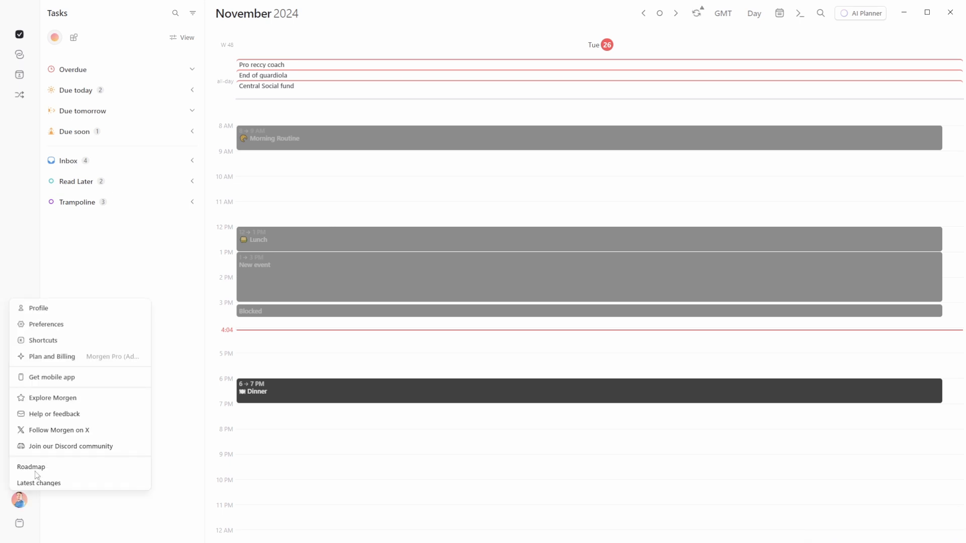
left_click(44, 340)
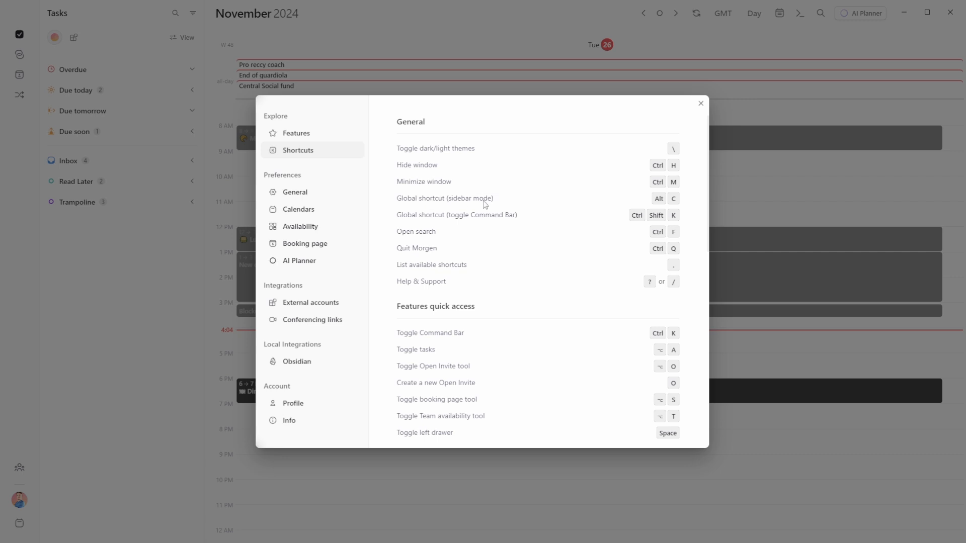
scroll(487, 204, "down", 3)
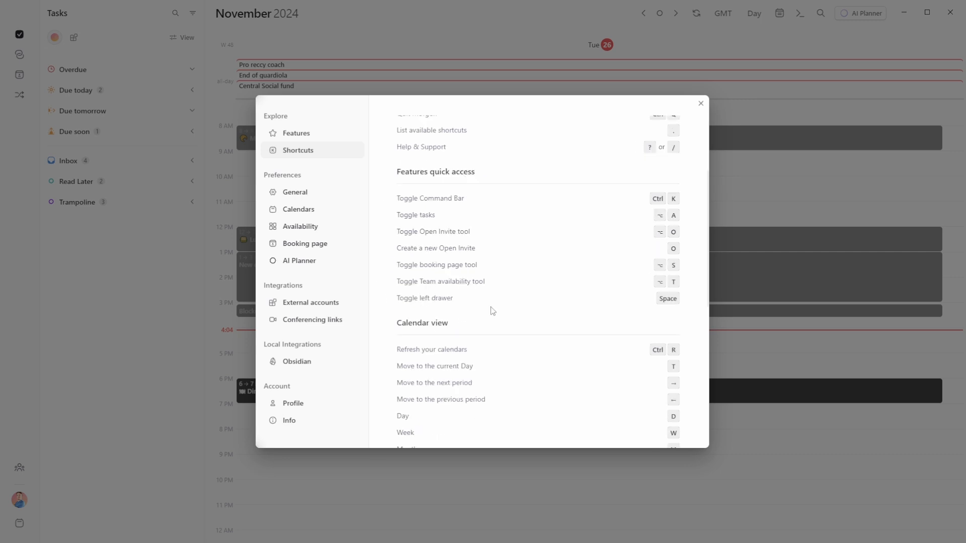
scroll(548, 191, "down", 4)
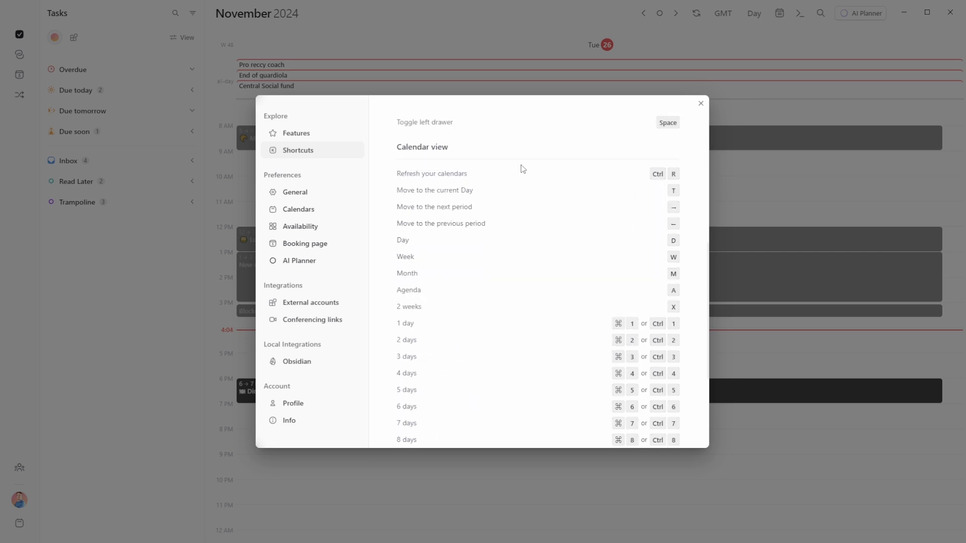
scroll(536, 234, "down", 2)
scroll(535, 235, "down", 3)
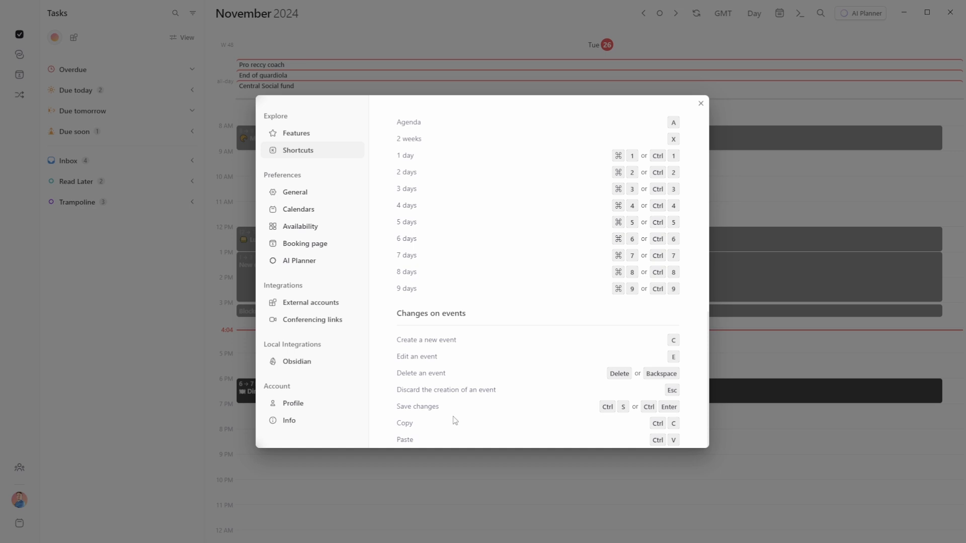
scroll(404, 444, "up", 10)
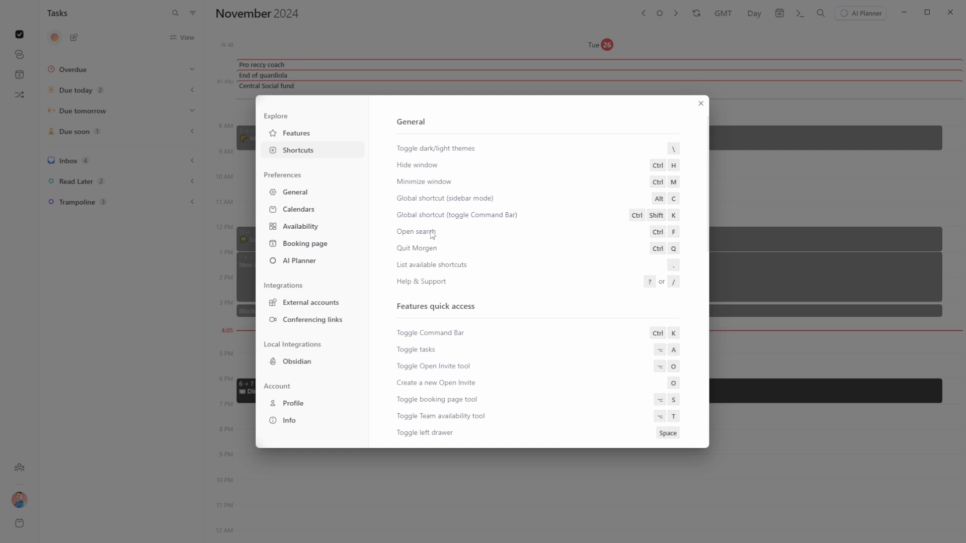
left_click(700, 103)
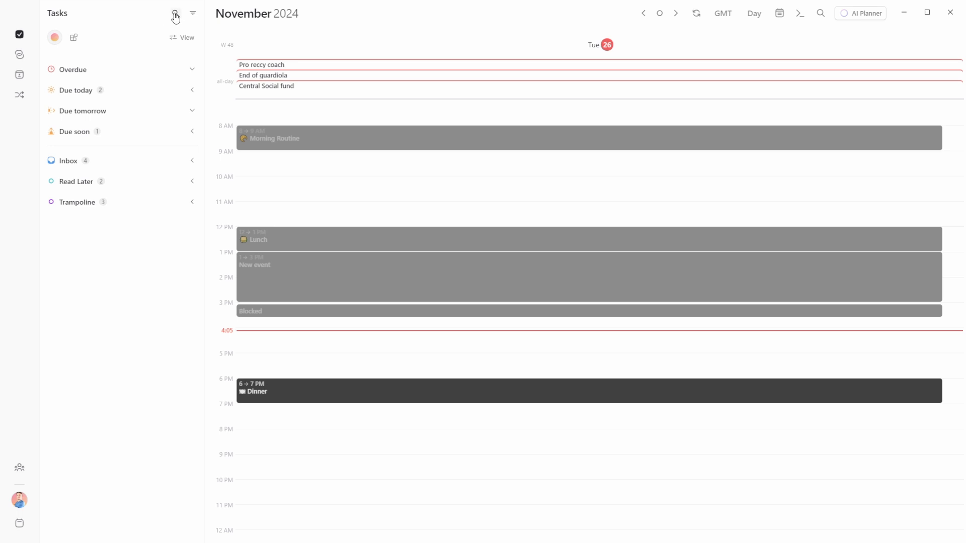
key("ctrl+f")
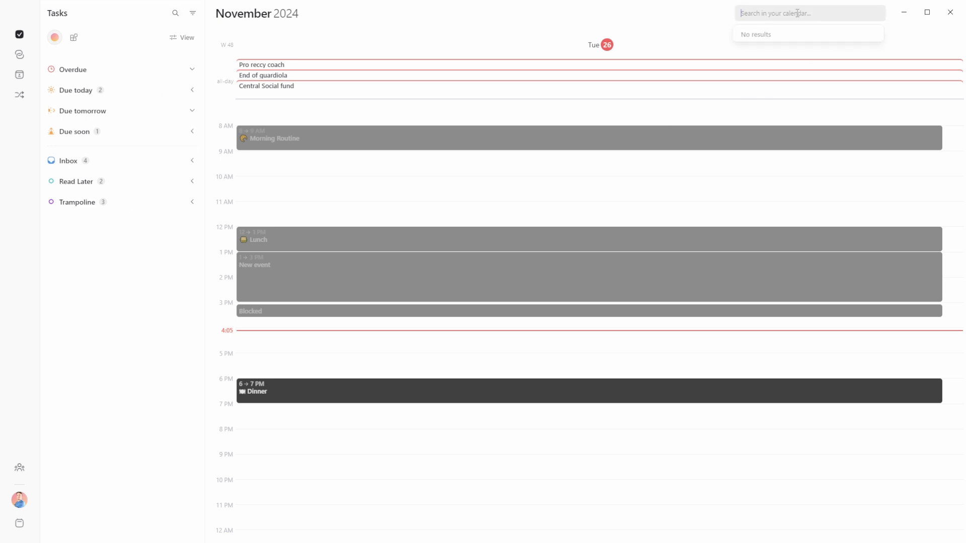
type("level")
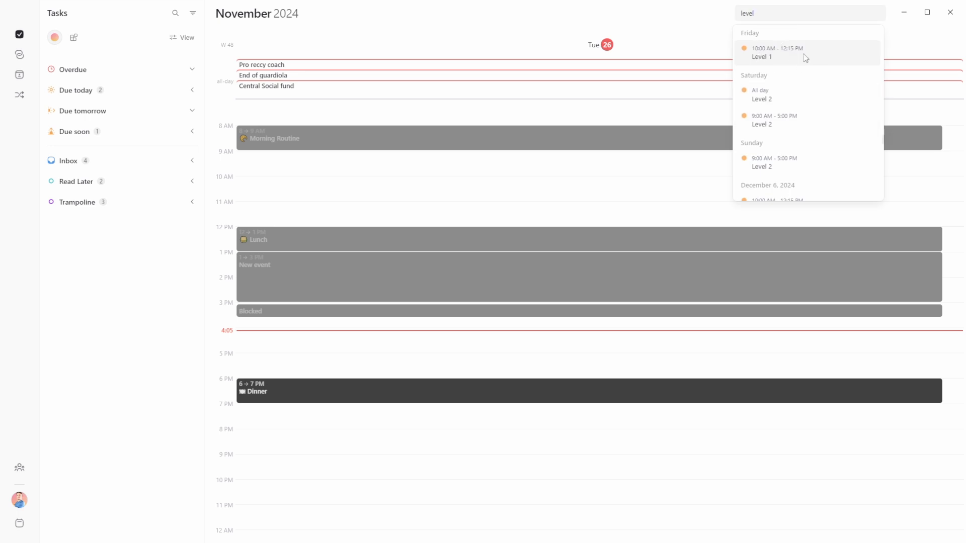
scroll(799, 55, "up", 10)
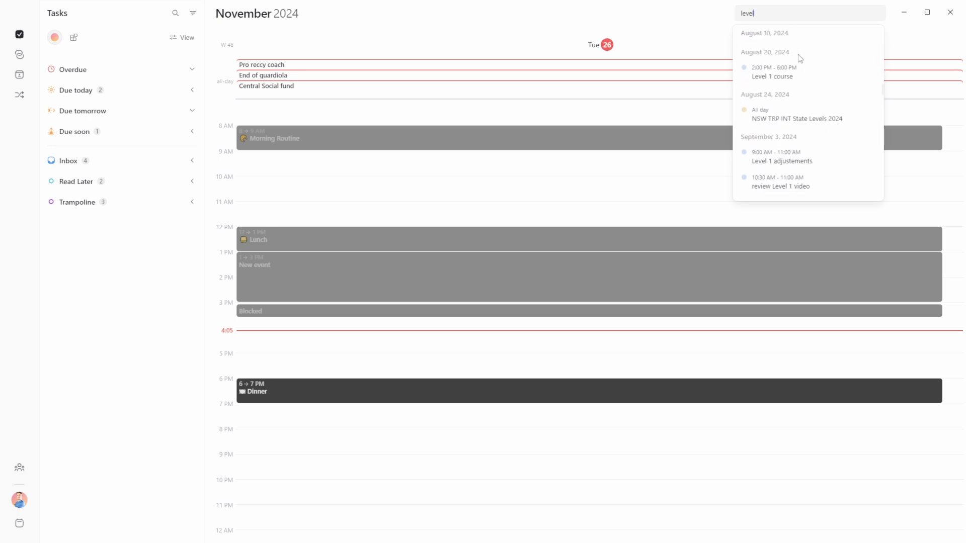
scroll(798, 57, "down", 10)
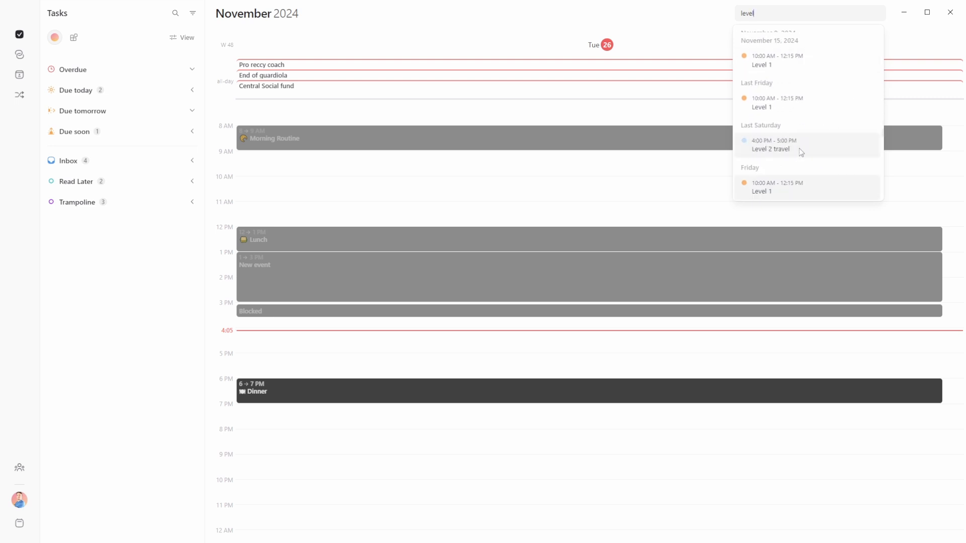
scroll(803, 101, "down", 3)
scroll(804, 101, "up", 3)
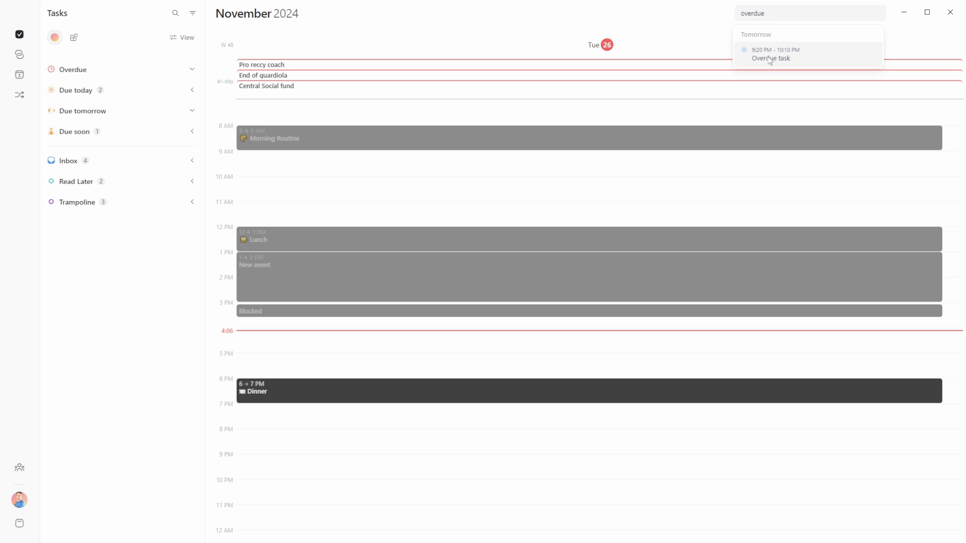
double_click(783, 11)
type("task")
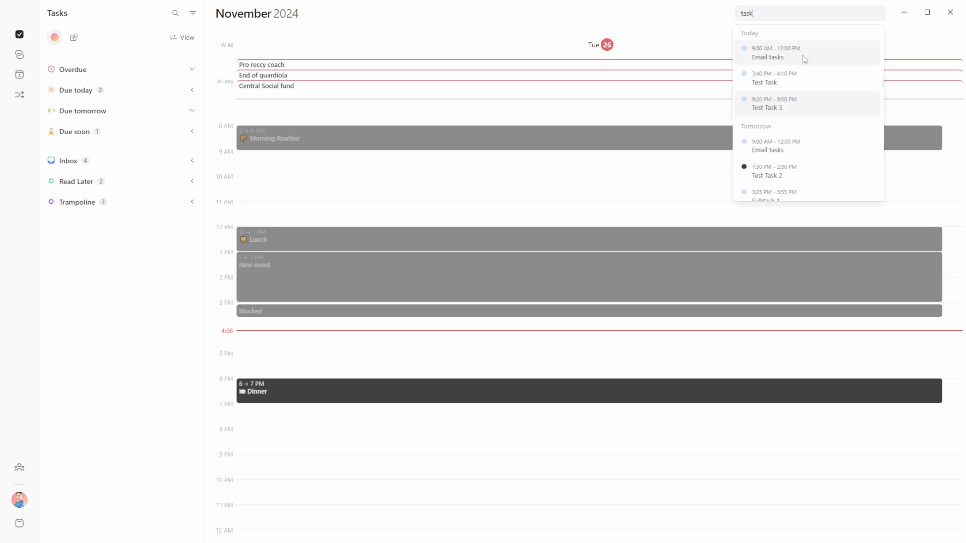
scroll(795, 166, "up", 5)
scroll(790, 130, "down", 5)
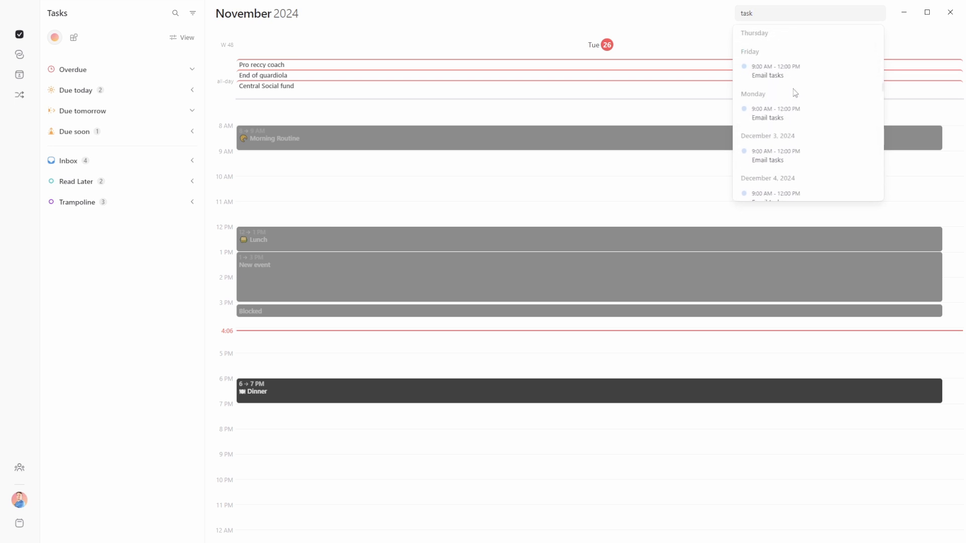
key("Escape")
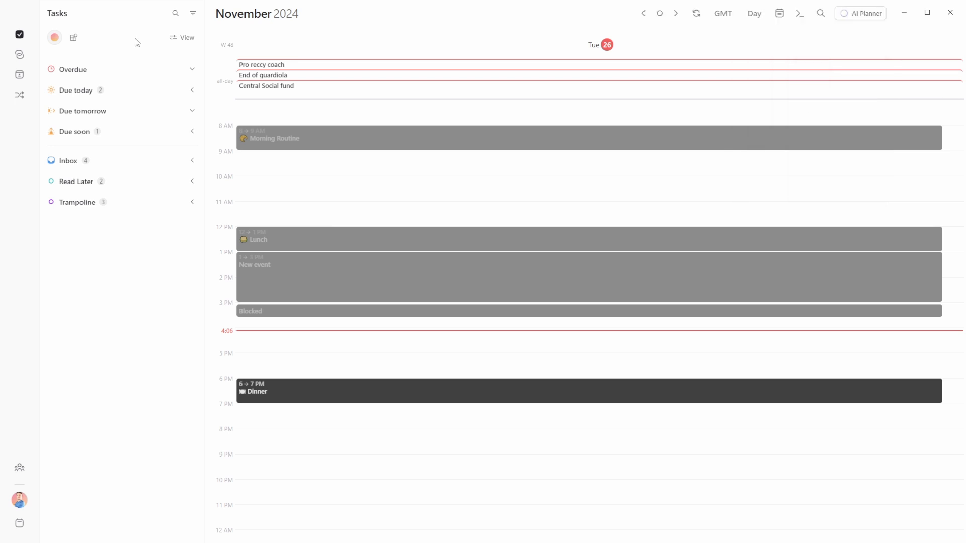
left_click(176, 15)
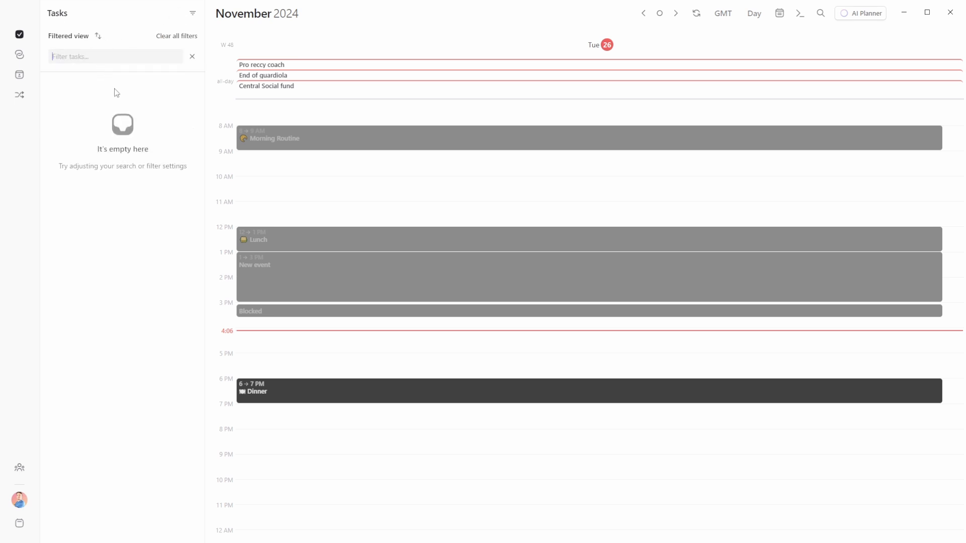
key("Escape")
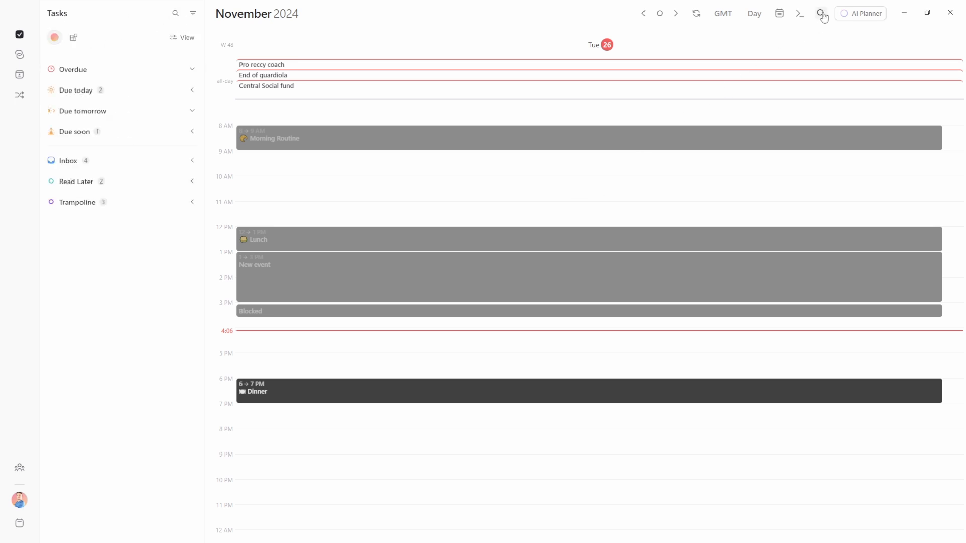
left_click(821, 15)
key("Escape")
left_click(780, 16)
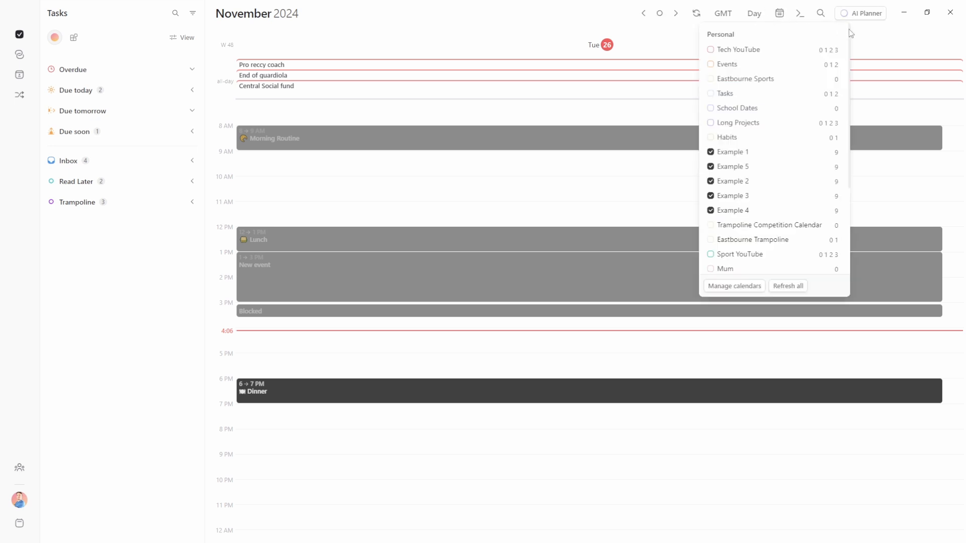
left_click(886, 34)
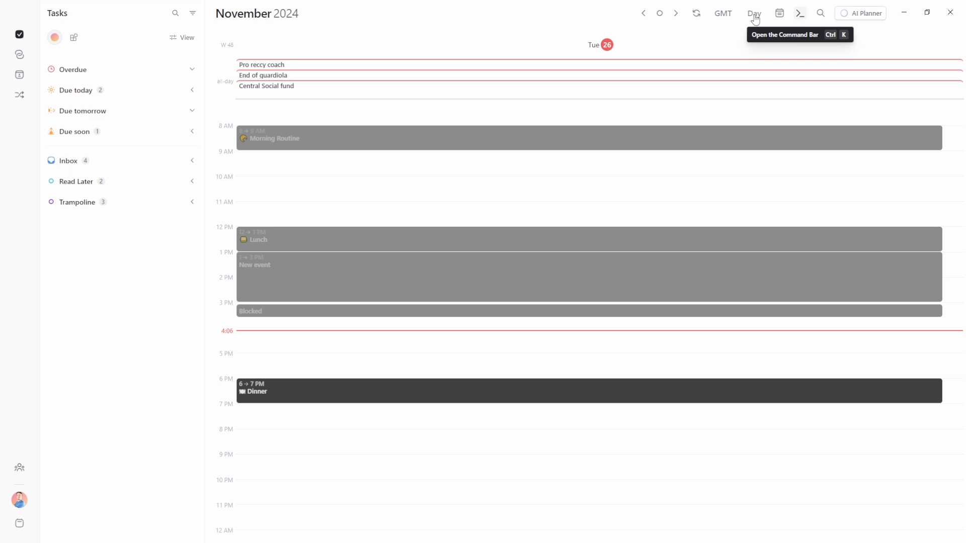
key("ctrl+comma")
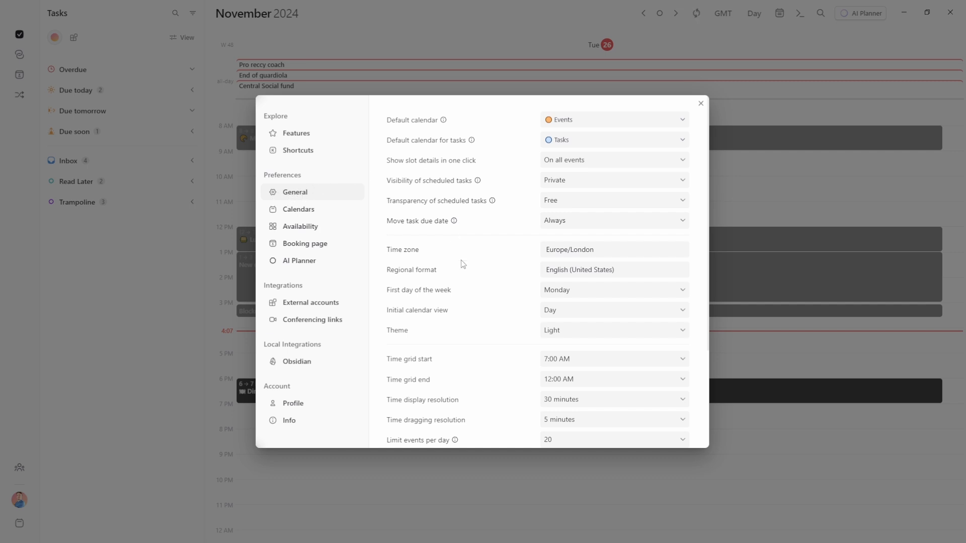
scroll(463, 264, "down", 3)
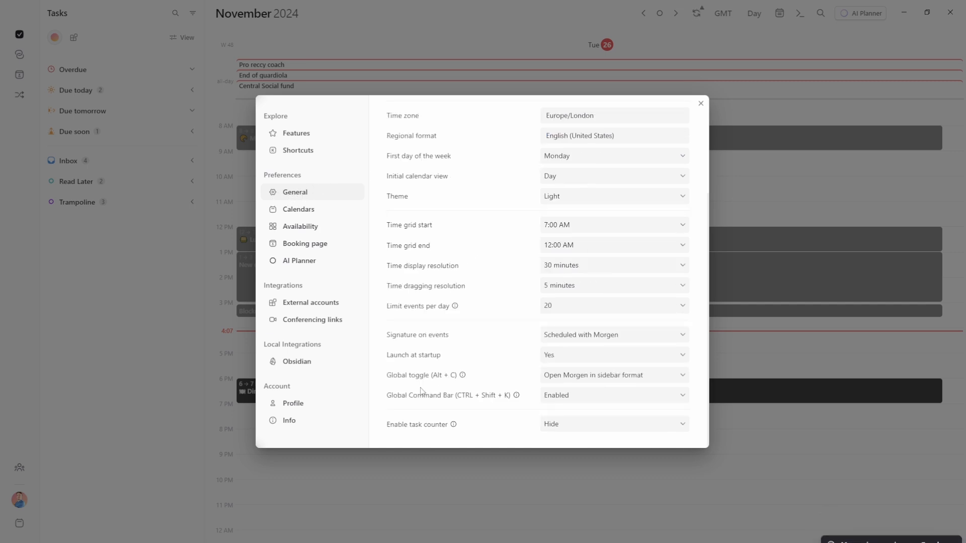
left_click(607, 382)
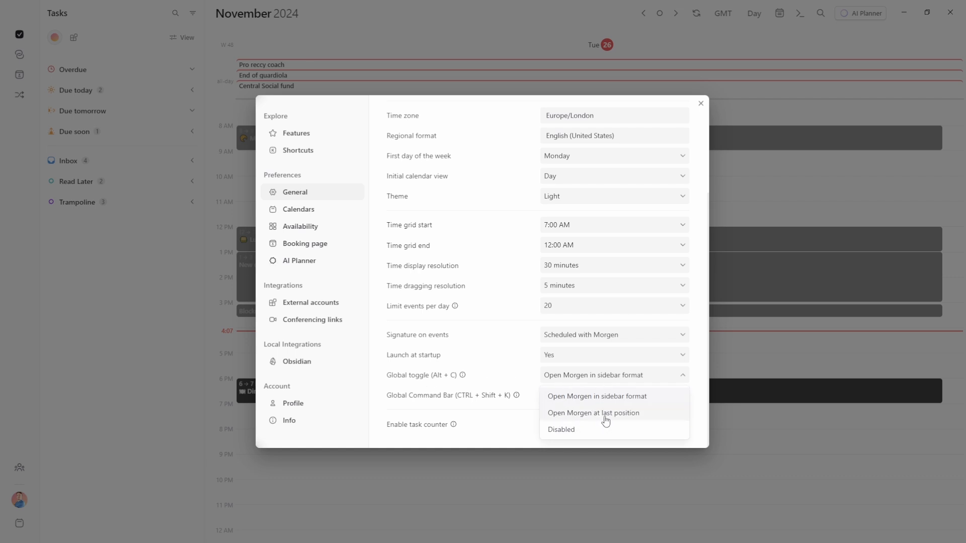
left_click(508, 389)
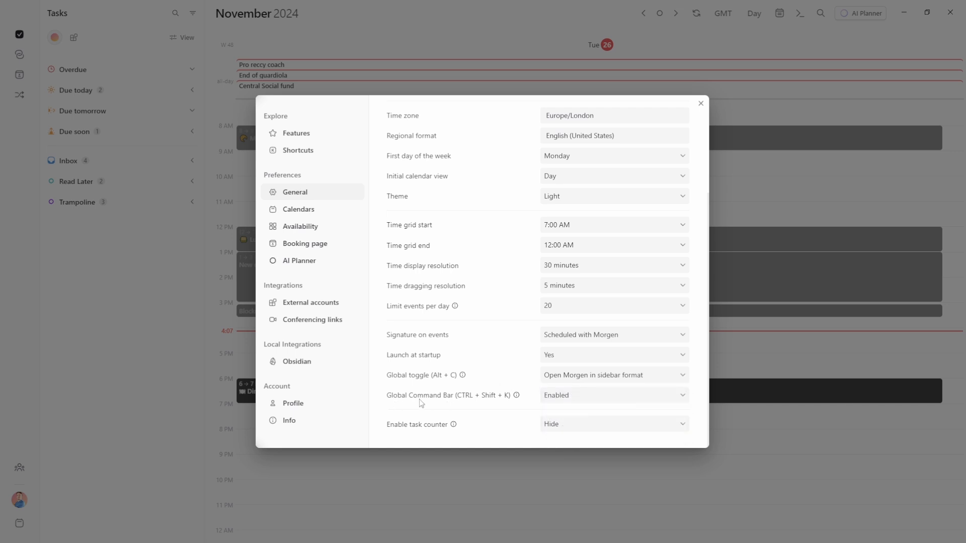
left_click(587, 398)
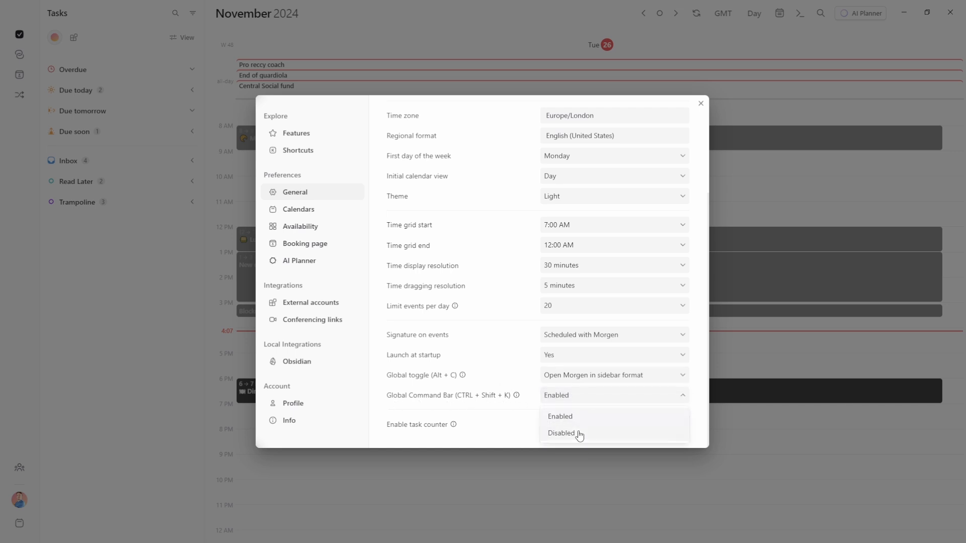
left_click(482, 402)
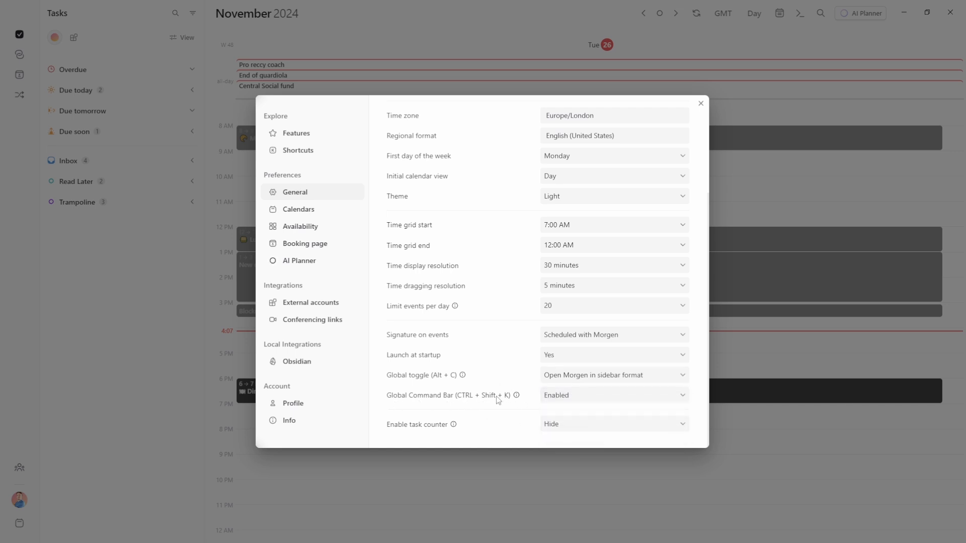
mouse_move(517, 398)
left_click(749, 359)
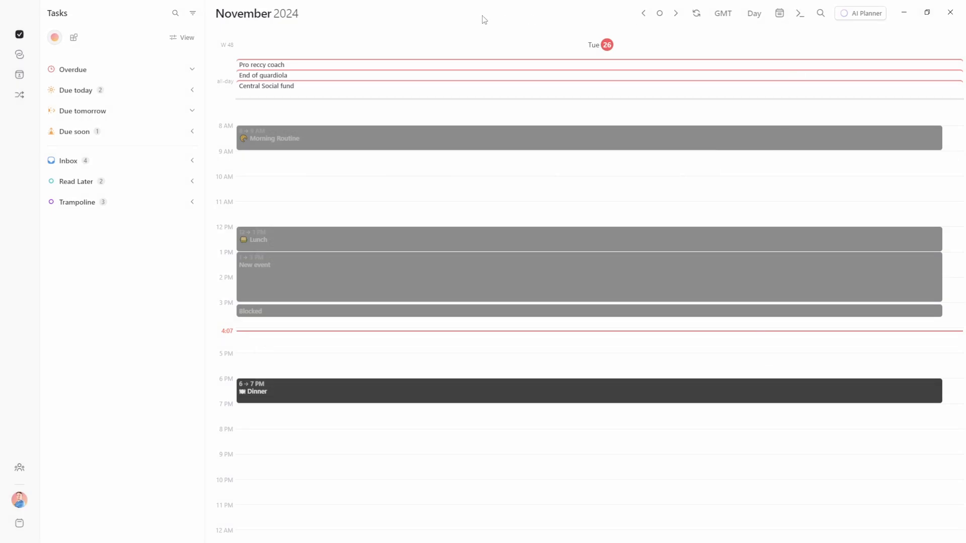
Open and dismiss the command bar with Ctrl+K, then switch to the browser and back to Morgen
key("ctrl+k")
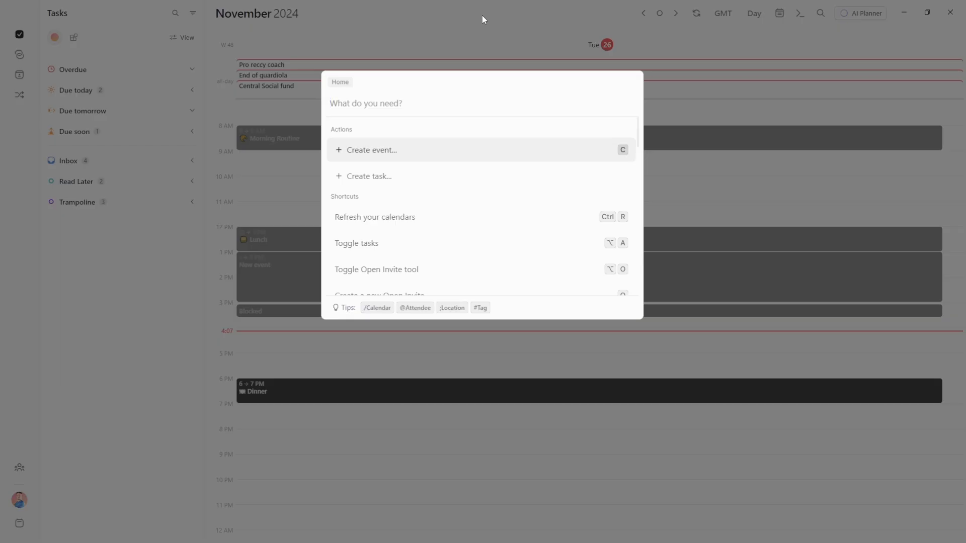
left_click(669, 53)
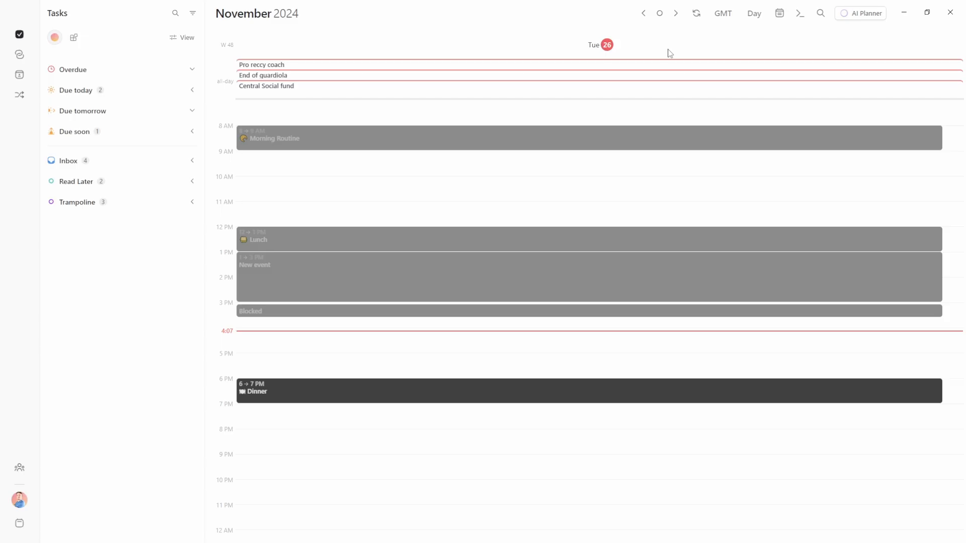
key("alt+Tab")
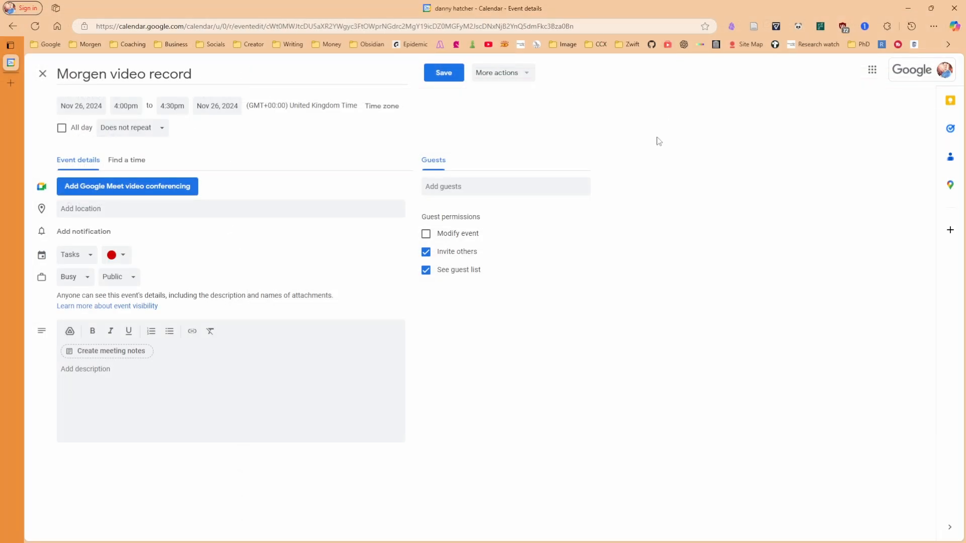
key("alt+Tab")
Reopen the command bar and enter 'add new task'
key("ctrl+k")
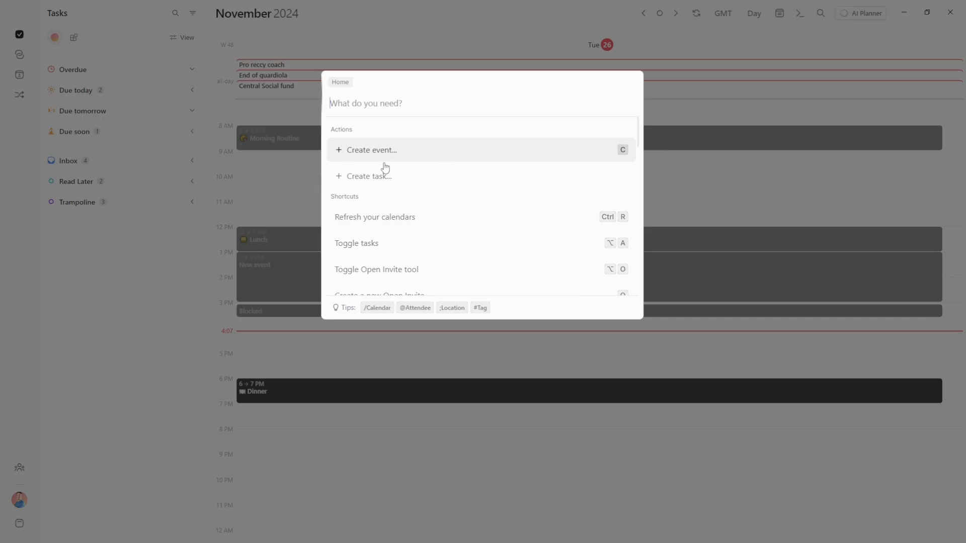
scroll(397, 185, "down", 1)
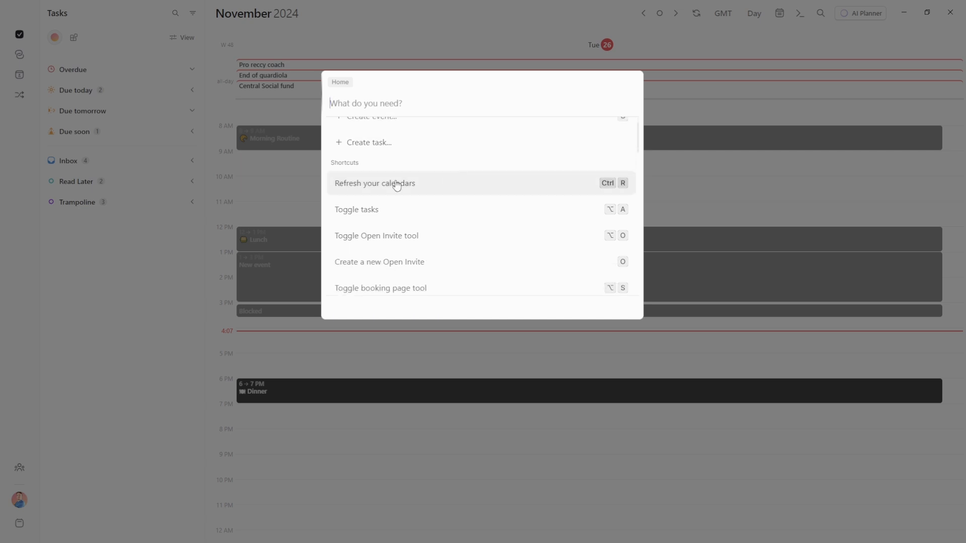
scroll(397, 186, "down", 5)
scroll(396, 185, "up", 8)
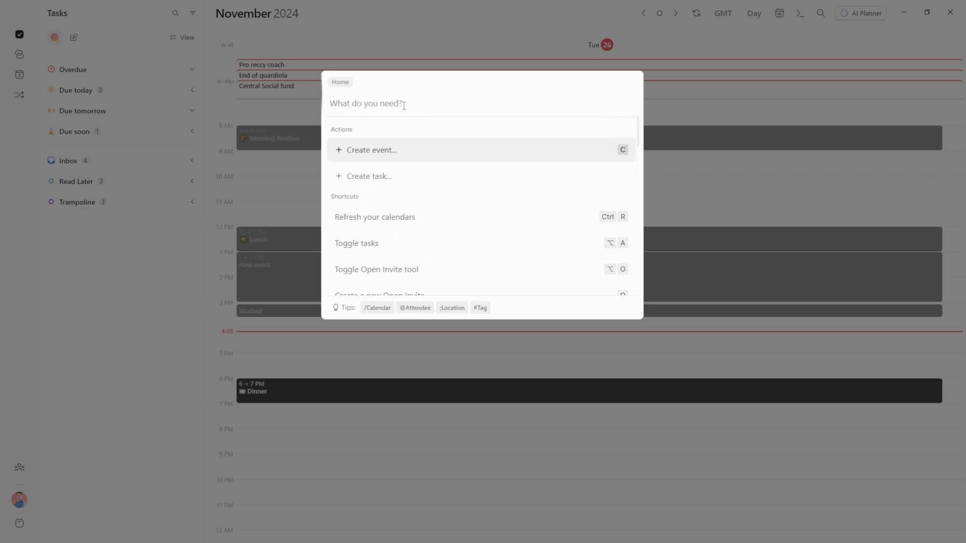
type("add new task")
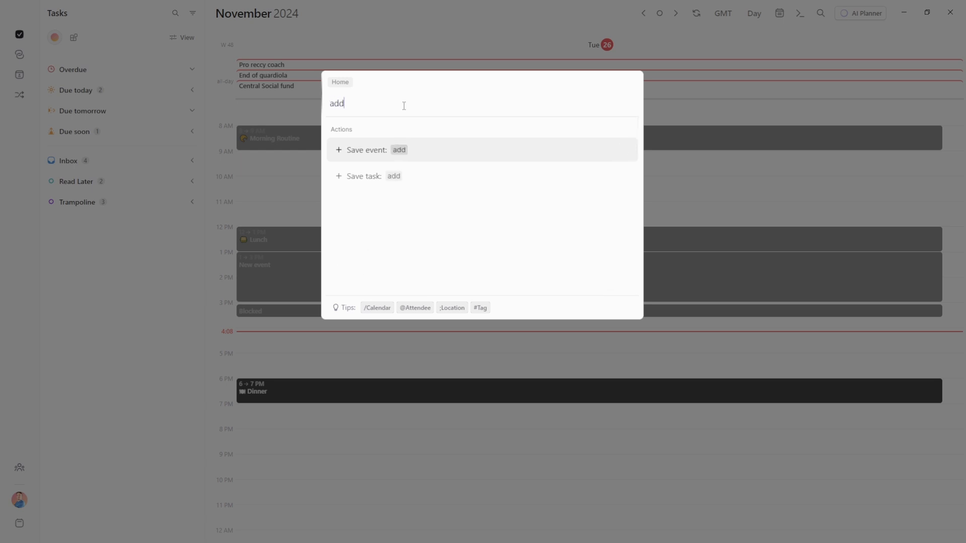
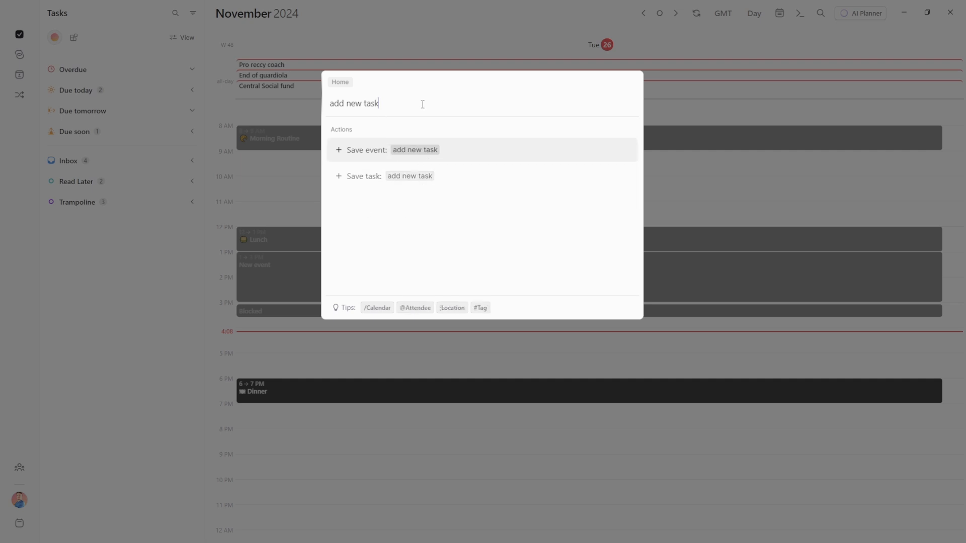
File 'add new task' under Read Later and schedule it for tomorrow at 3 PM
type(">rea")
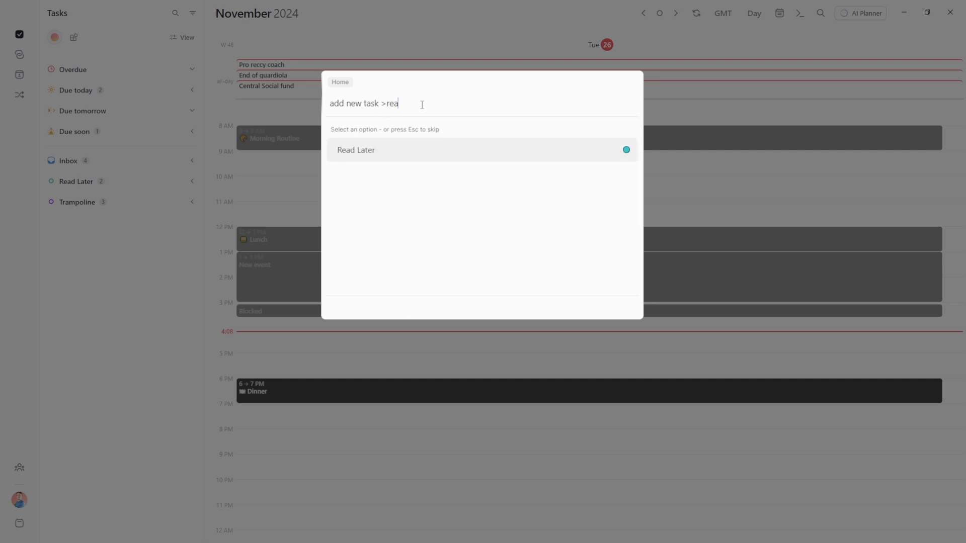
key("Return")
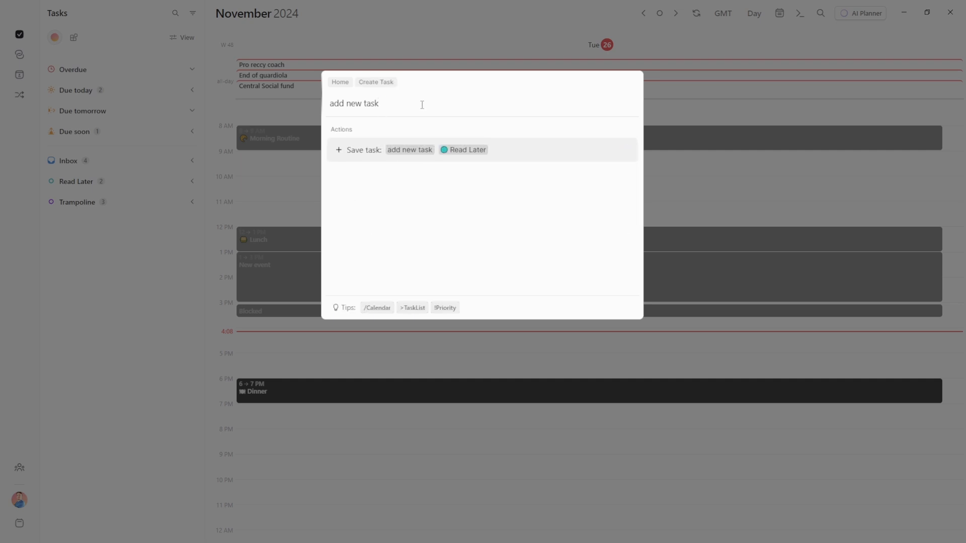
type("tomorrow")
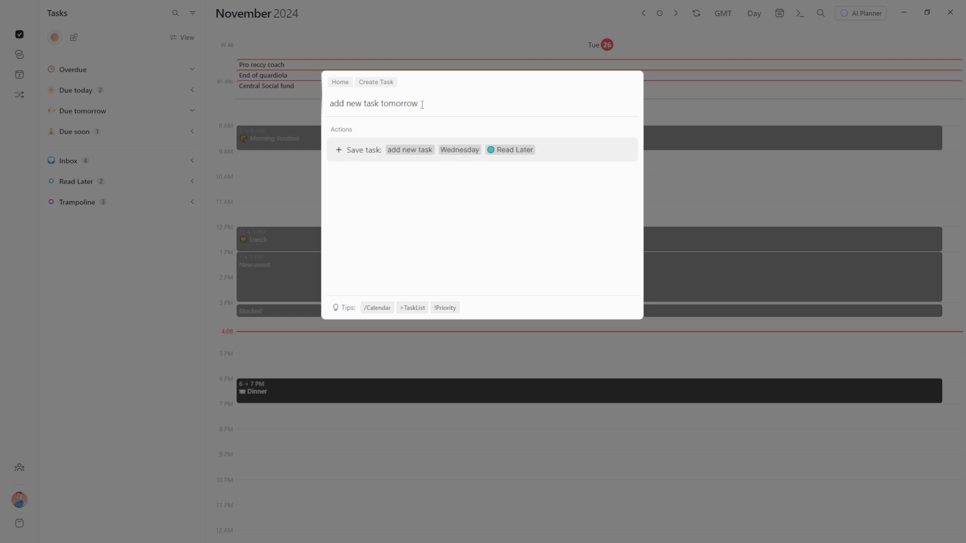
type(" 3pm")
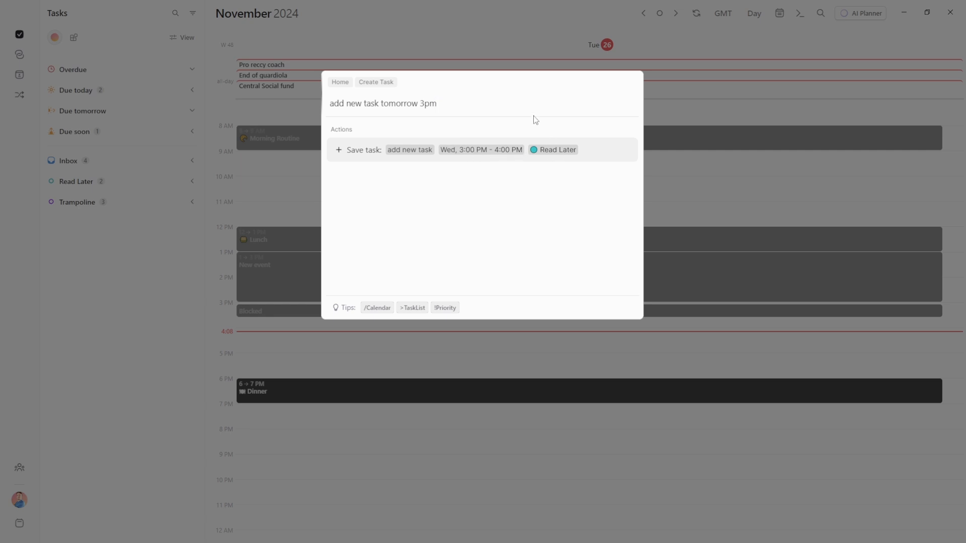
key("Escape")
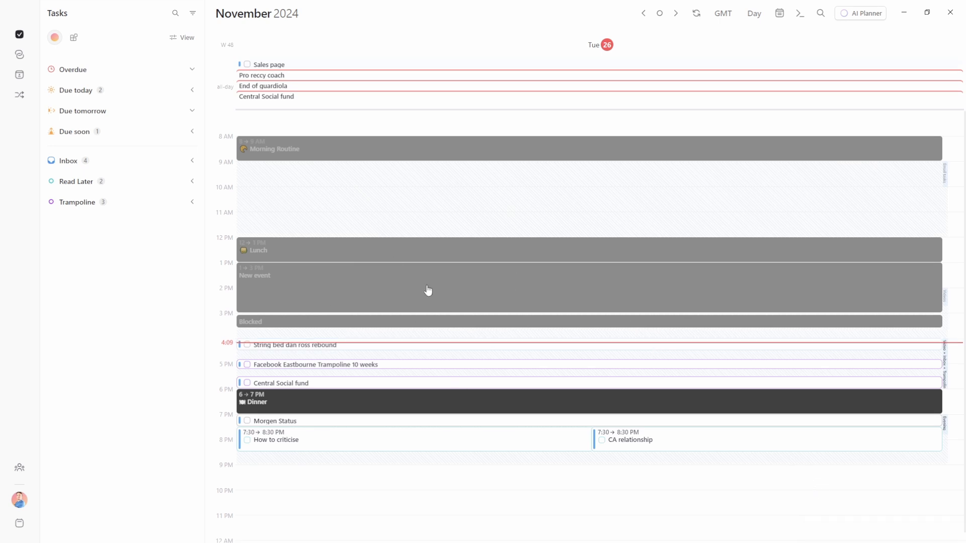
key("2")
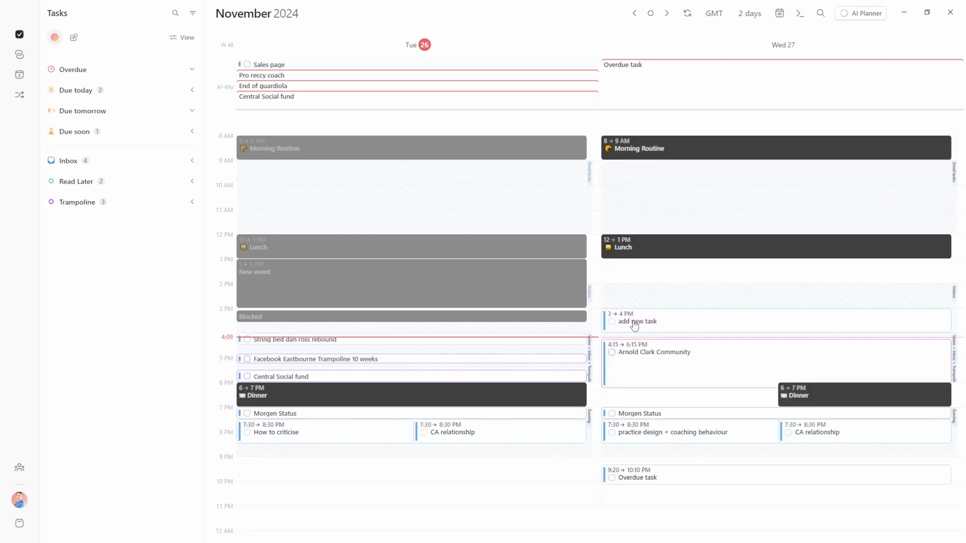
mouse_move(632, 326)
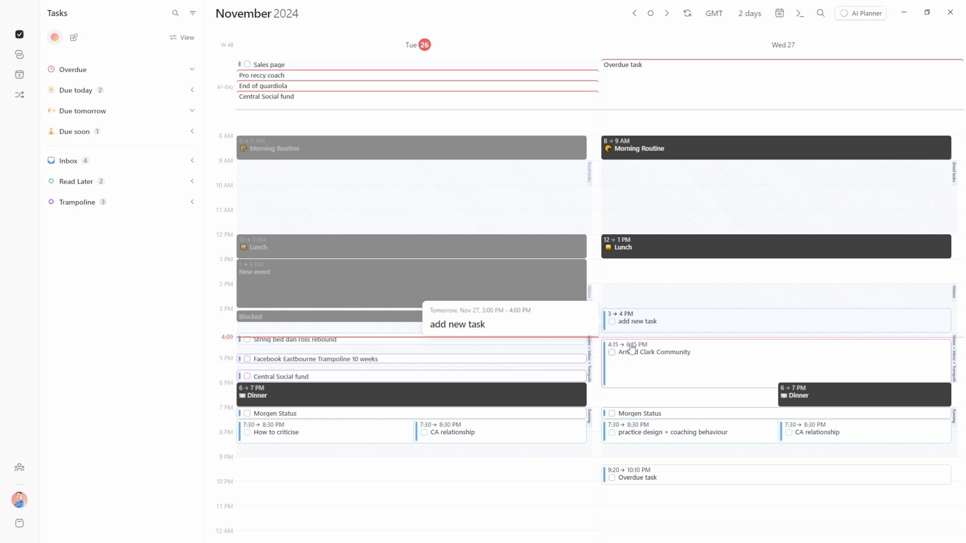
right_click(675, 324)
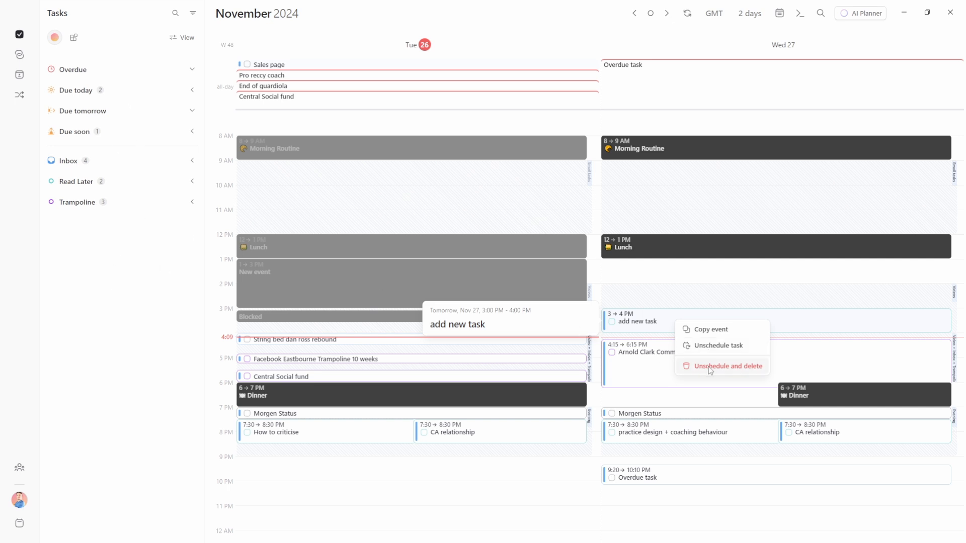
left_click(701, 304)
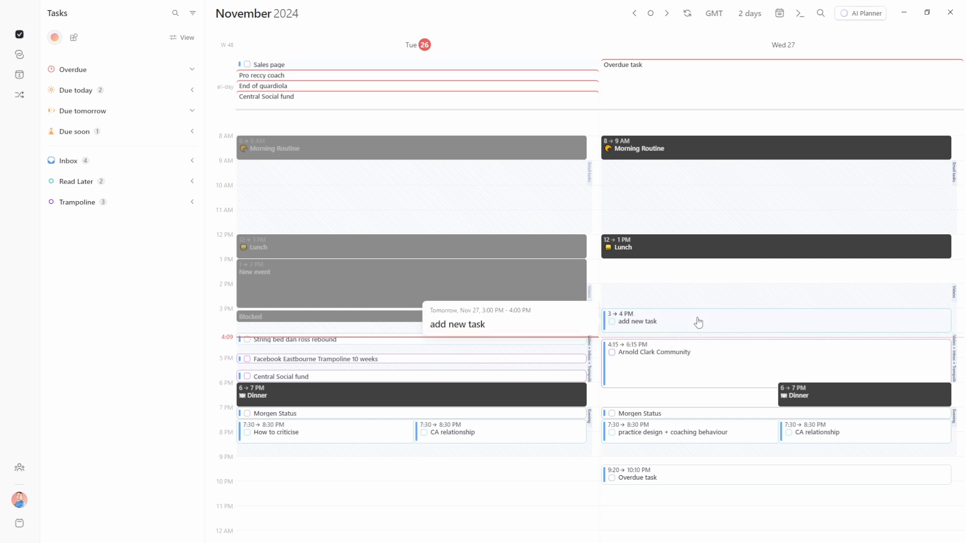
key("Delete")
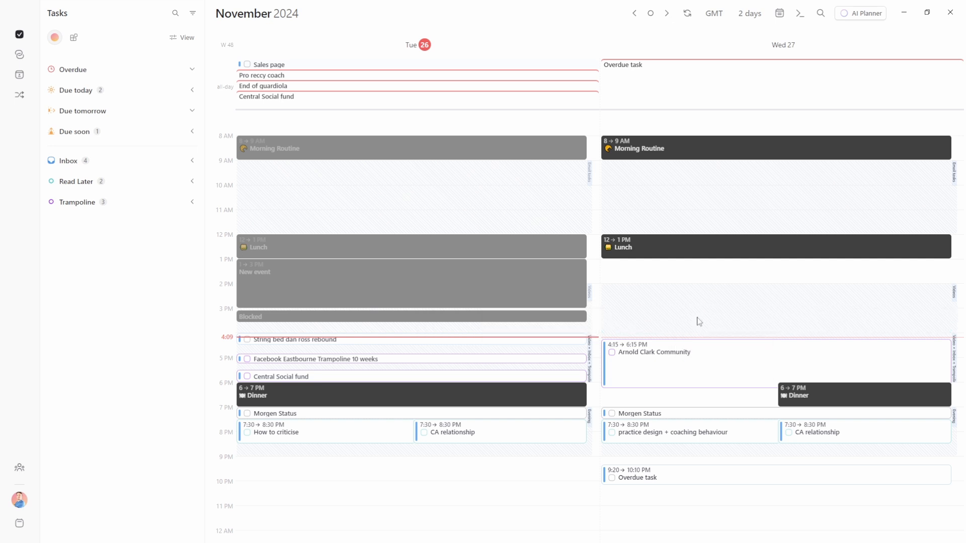
Drag 'add new task' from Read Later onto Wednesday 3 PM, then delete it
left_click(111, 189)
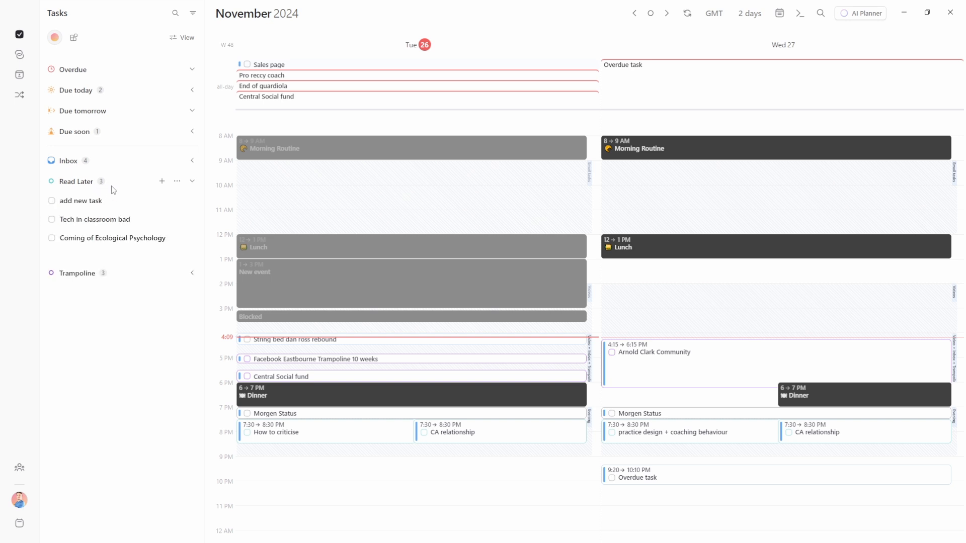
left_click_drag(99, 206, 715, 311)
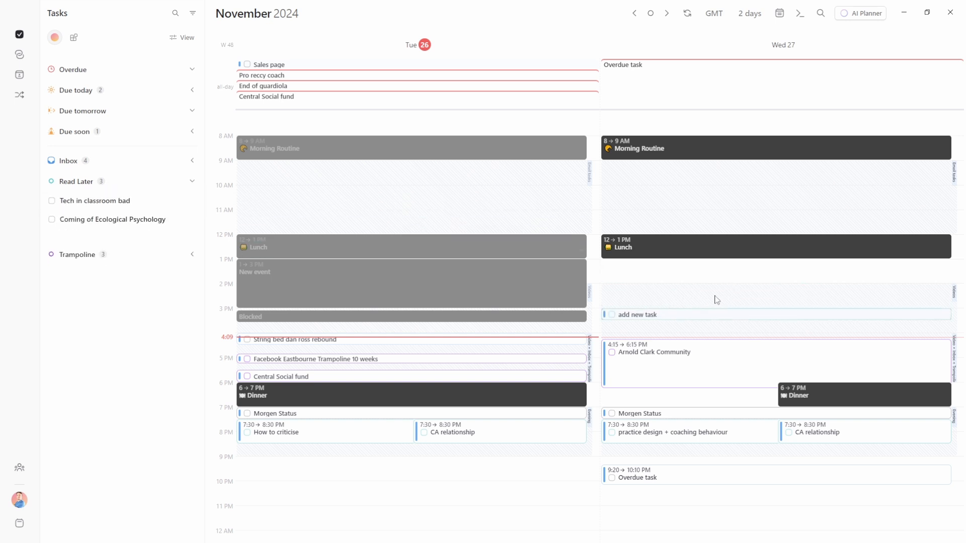
right_click(694, 319)
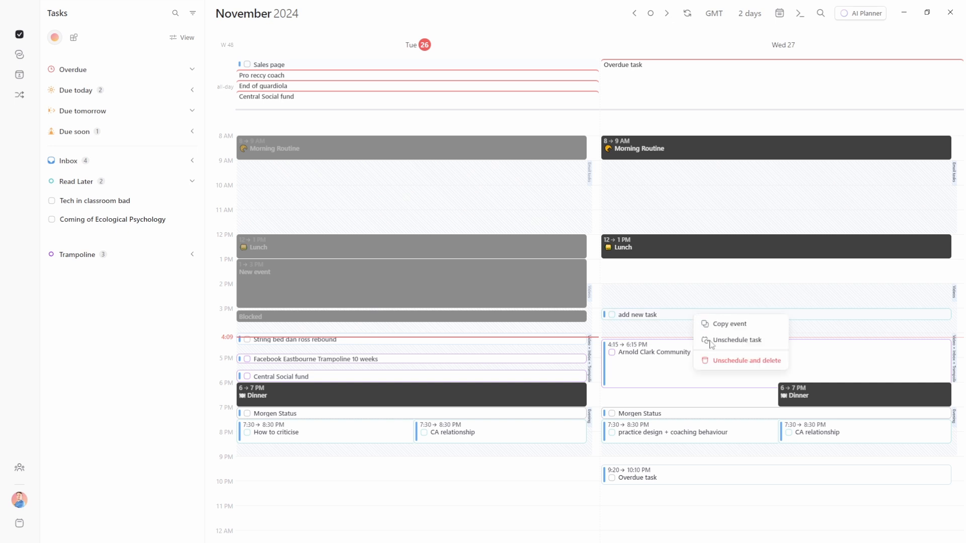
left_click(745, 366)
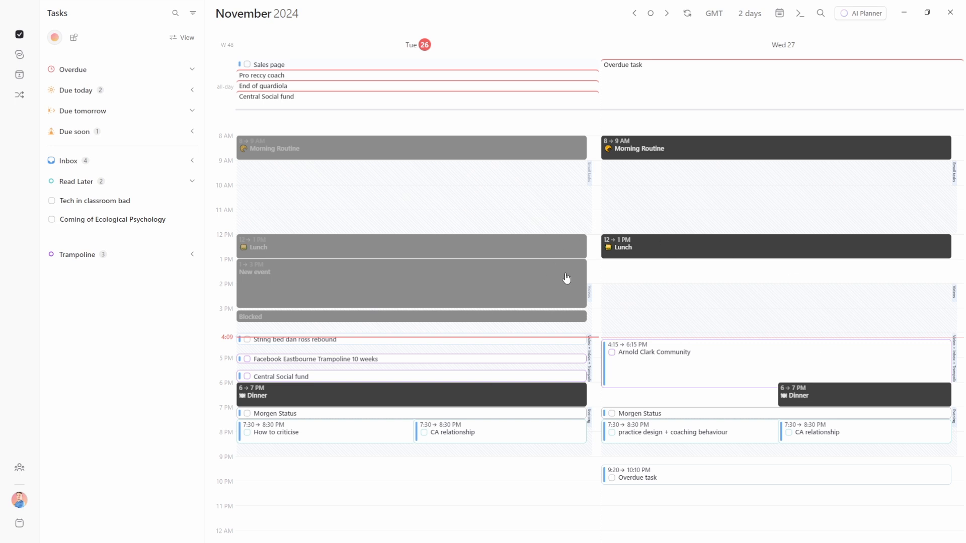
Create a 9 PM Blocked event on Wednesday 27 from '9pm #', then delete it
key("ctrl+k")
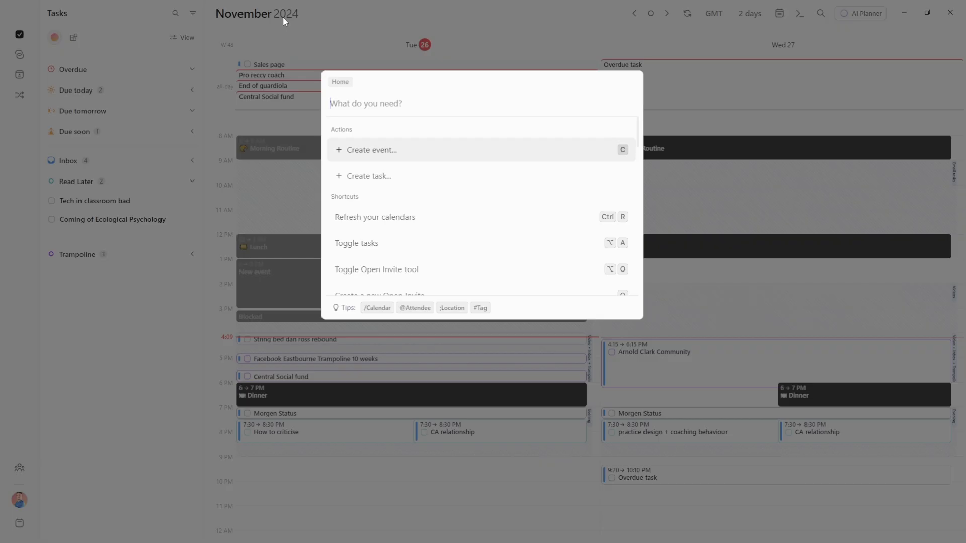
type("9pm #")
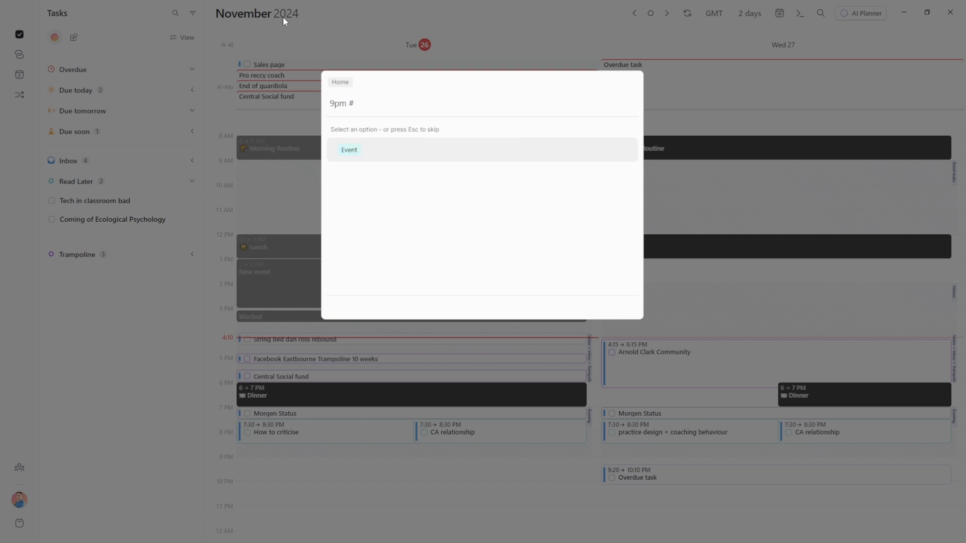
key("Return")
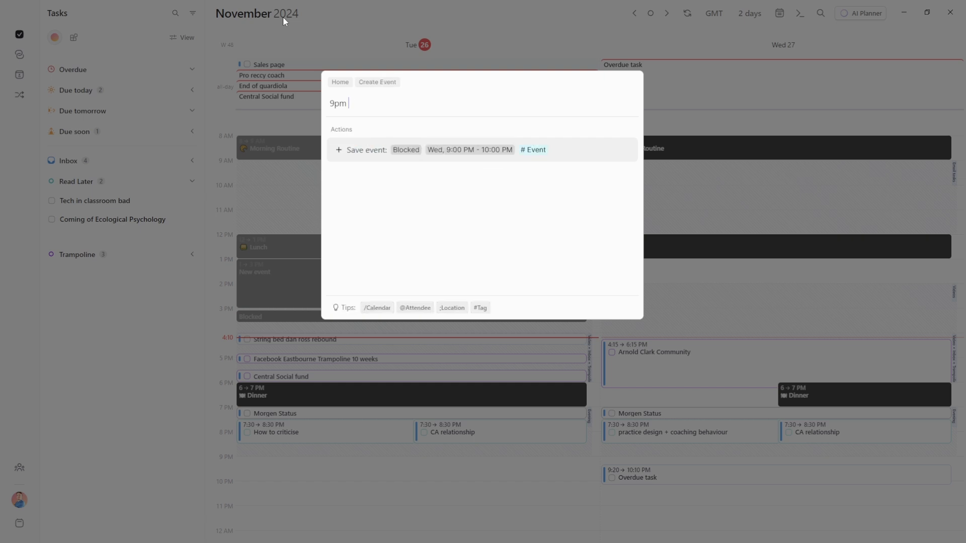
key("Return")
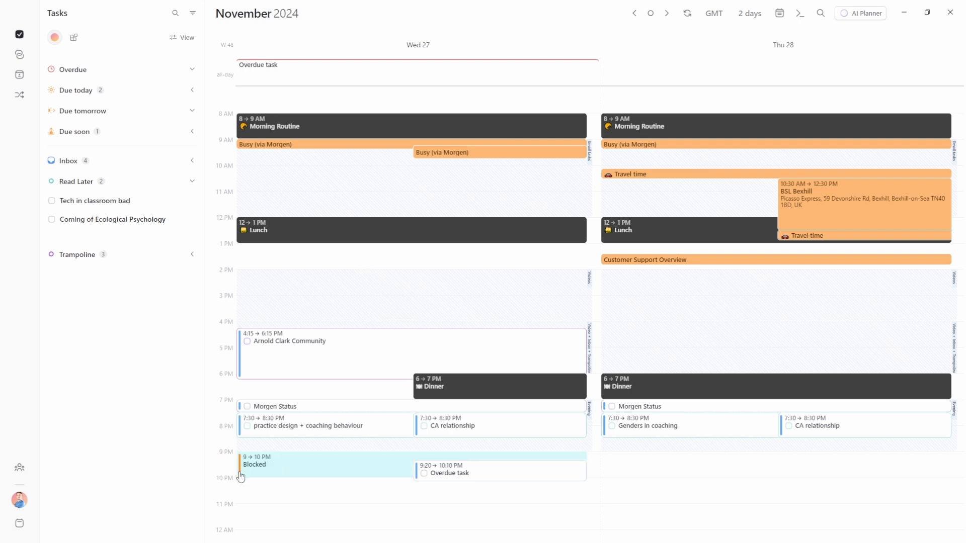
left_click(306, 474)
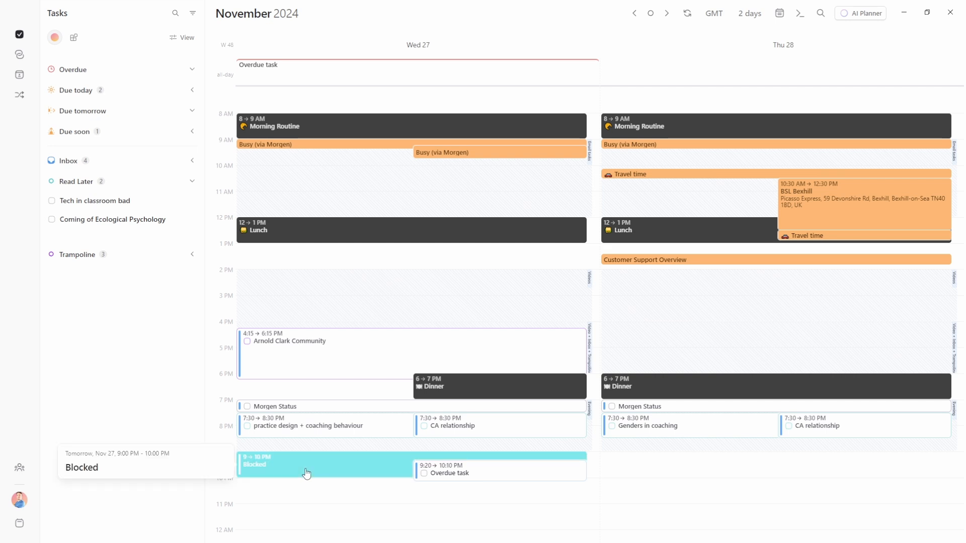
key("Delete")
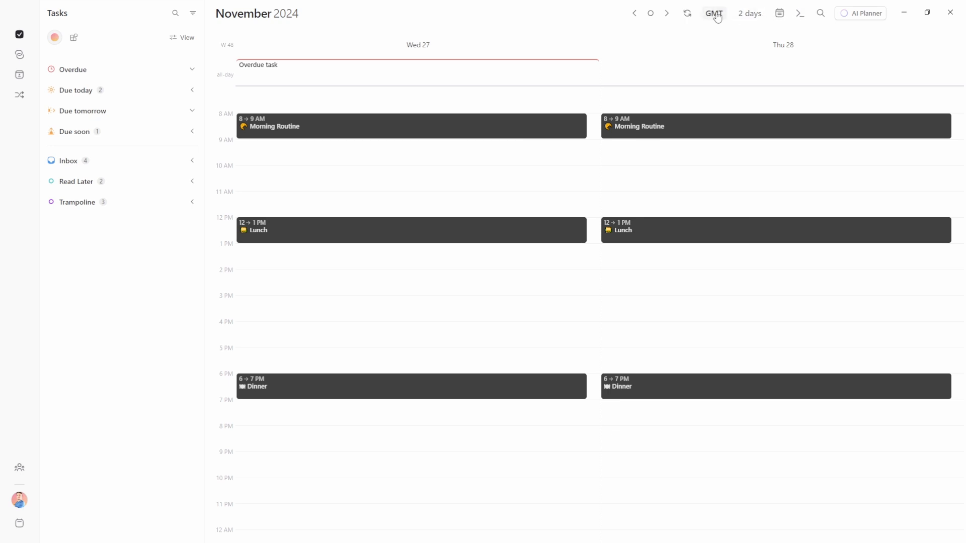
Add an empty time zone row, then remove it, leaving the zone list unchanged
left_click(716, 15)
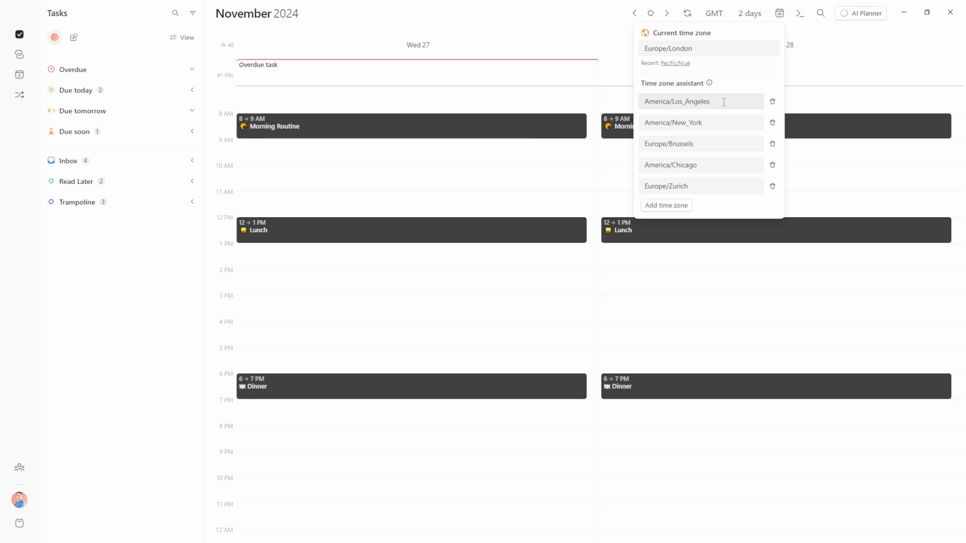
left_click(669, 206)
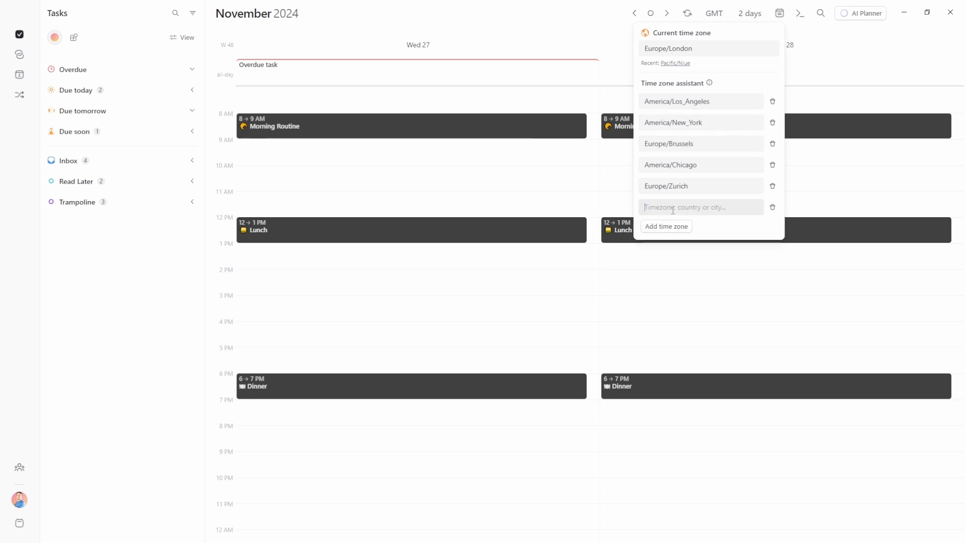
left_click(773, 217)
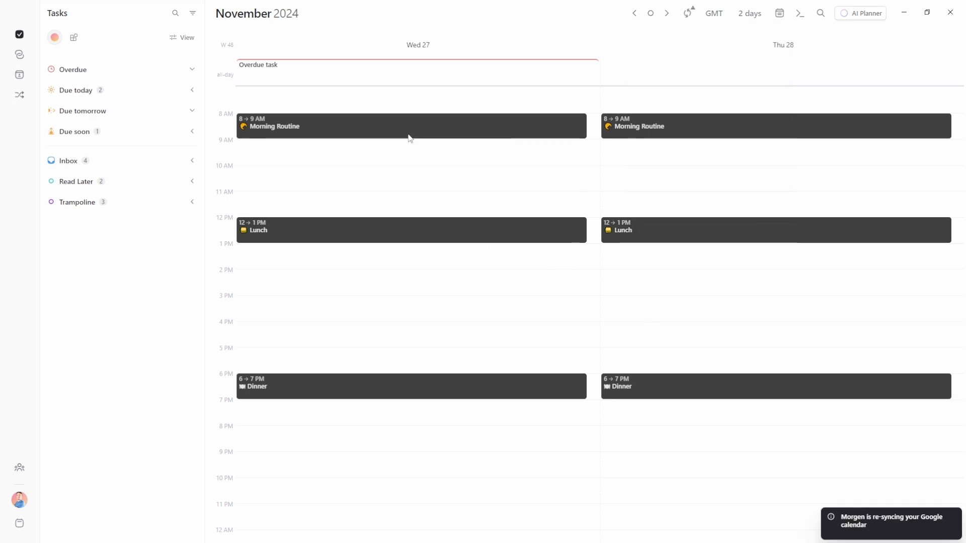
Switch to the Nov 25–Dec 1 week view and compare times across zones
key("w")
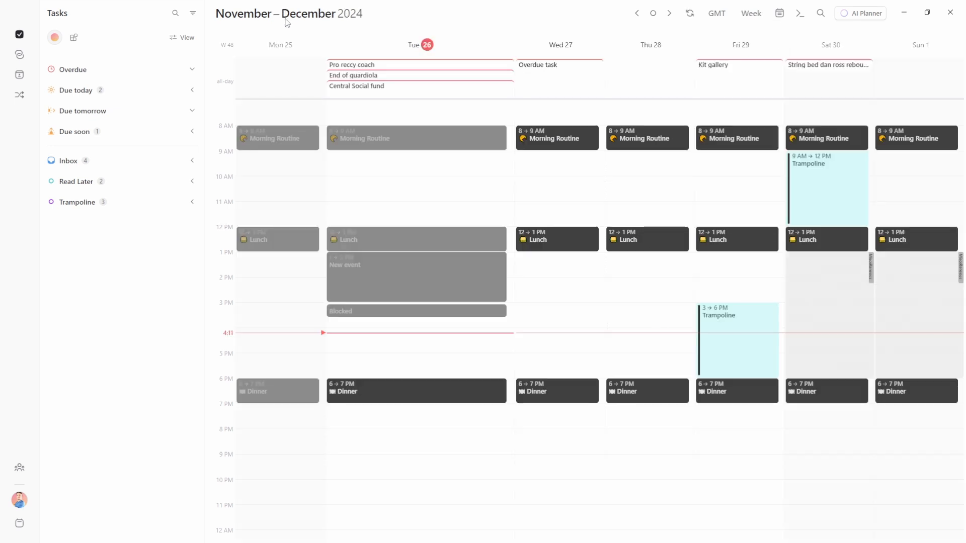
mouse_move(227, 129)
mouse_move(745, 245)
mouse_move(218, 233)
mouse_move(909, 243)
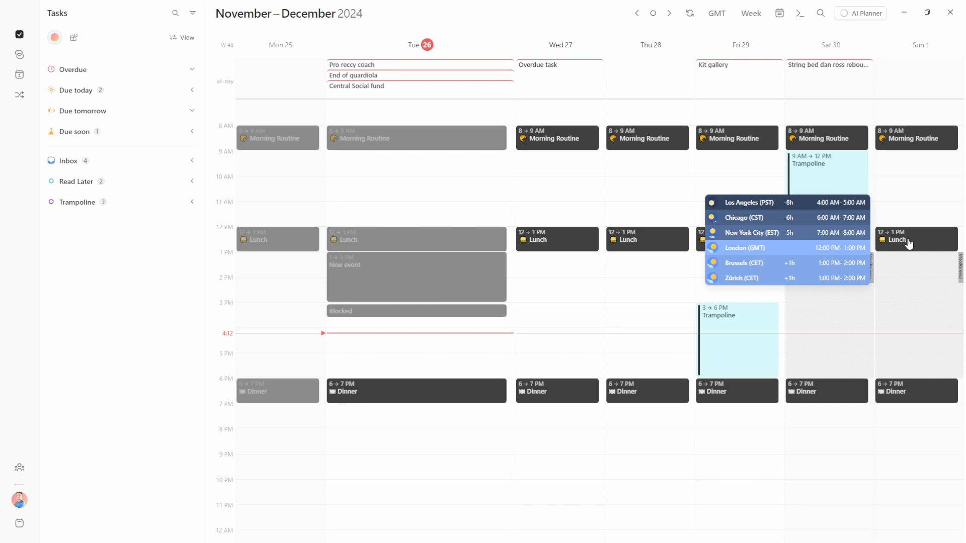
key("Right")
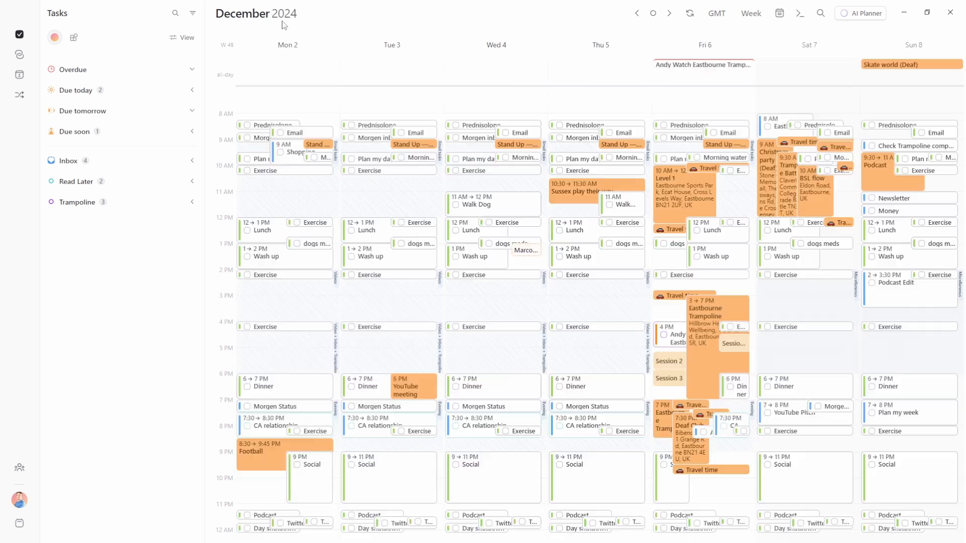
left_click(882, 171)
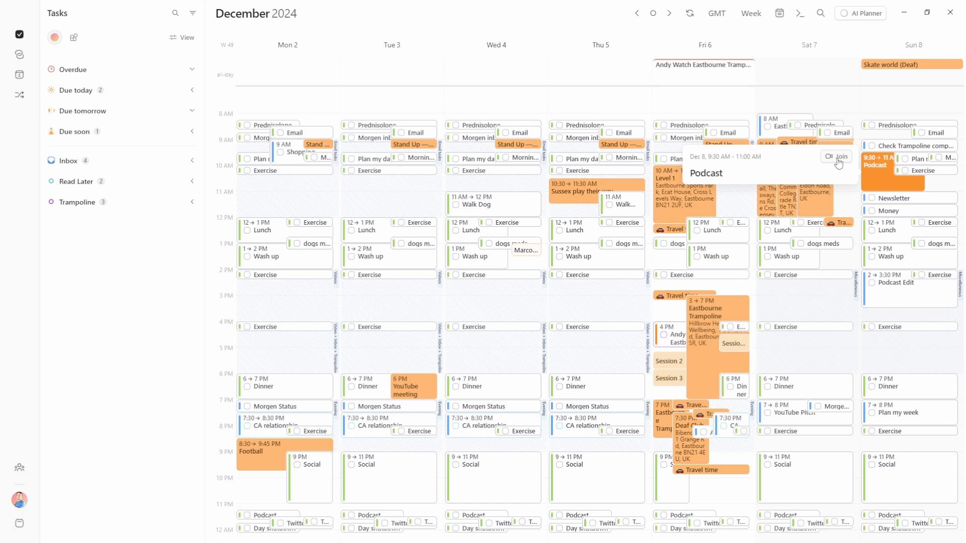
left_click(875, 182)
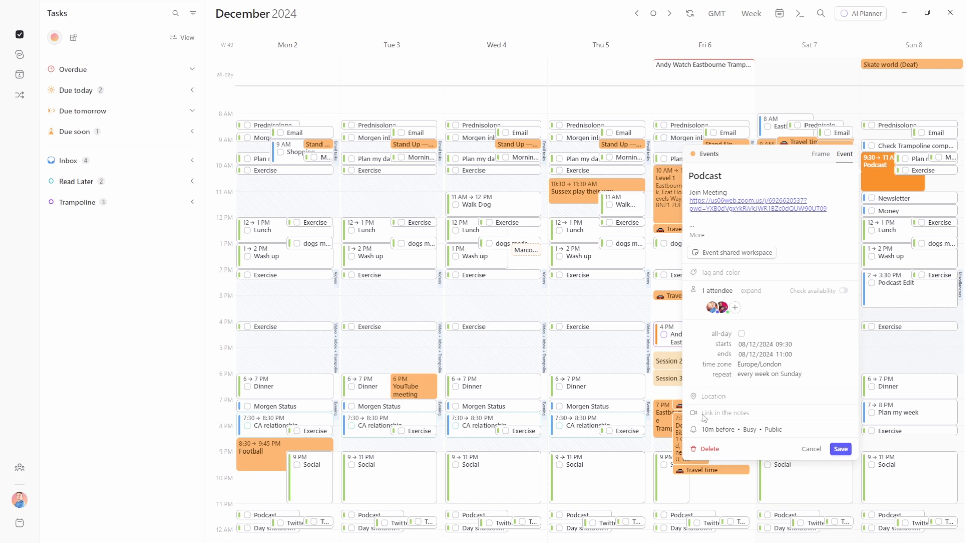
key("Escape")
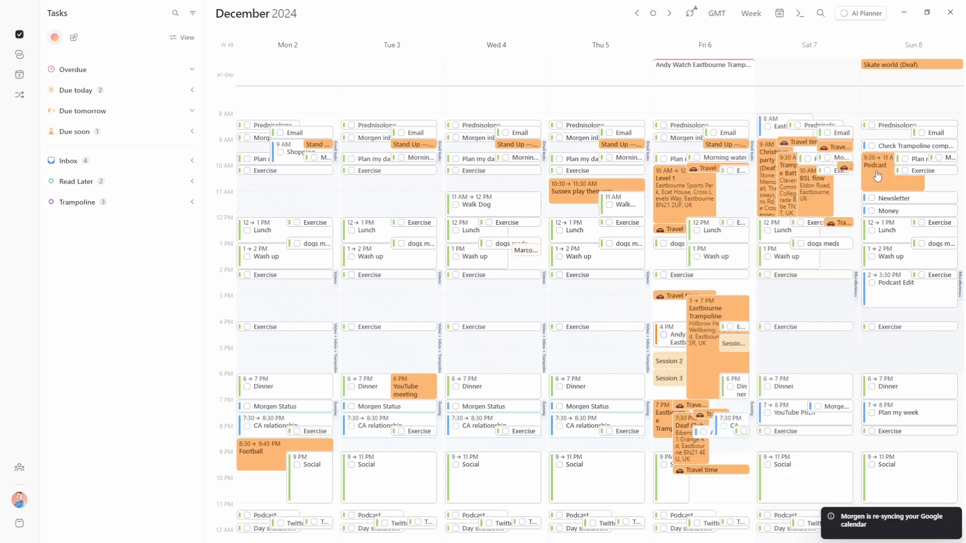
mouse_move(886, 176)
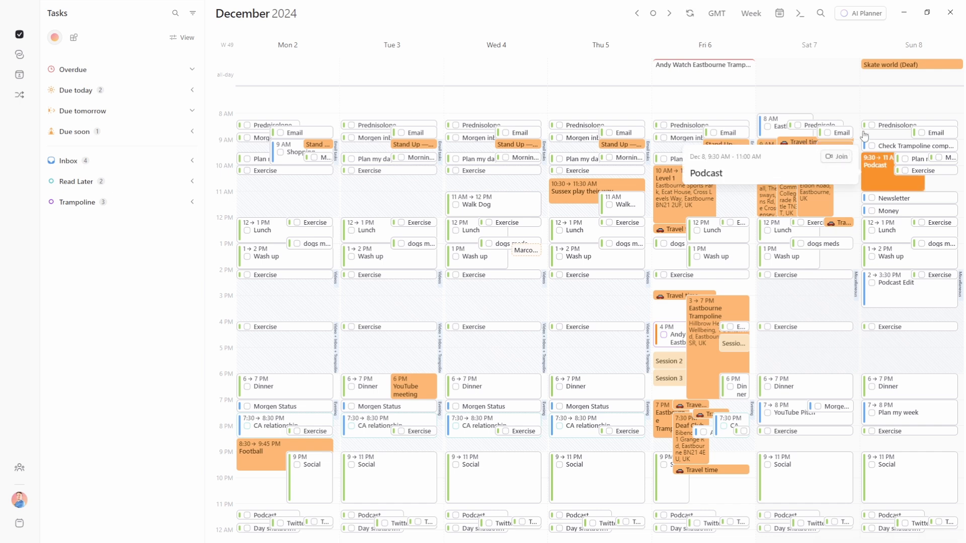
key("t")
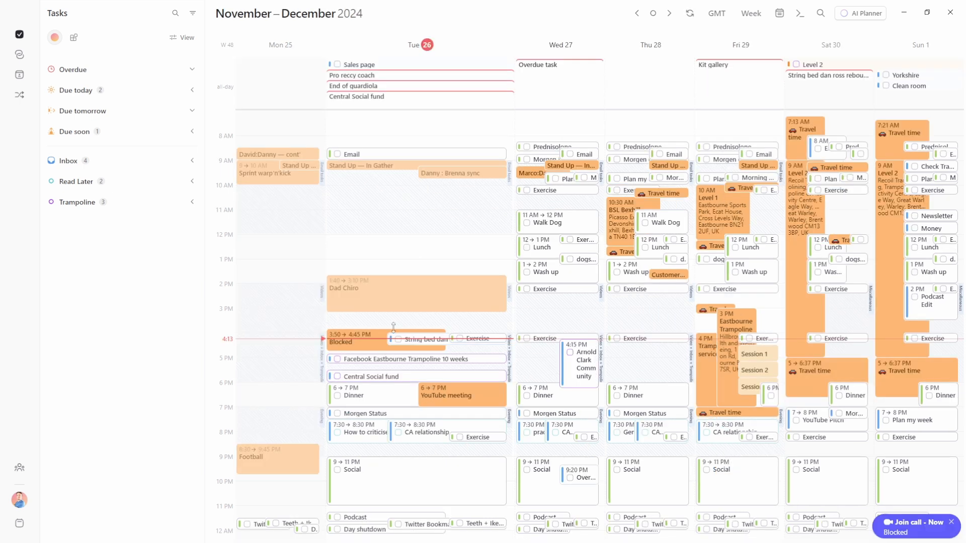
mouse_move(347, 342)
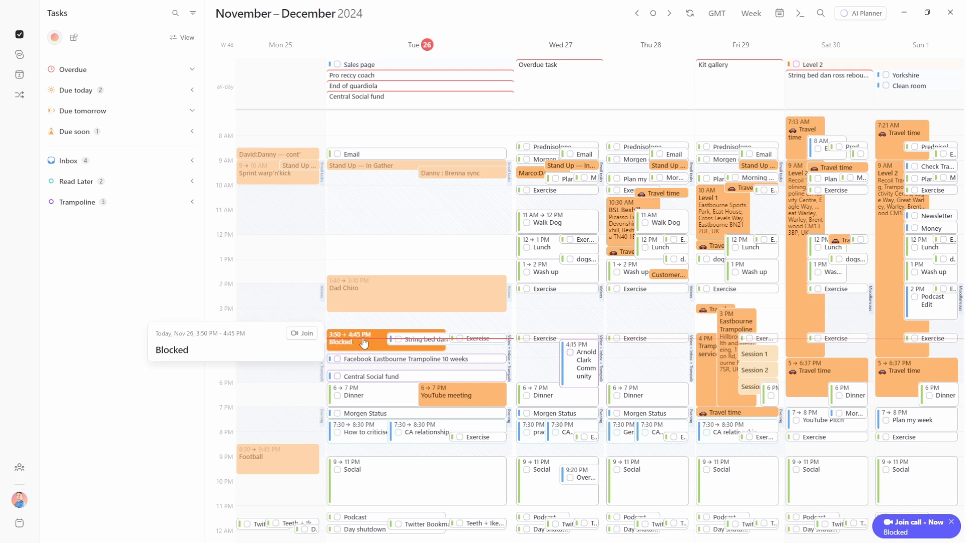
left_click(364, 343)
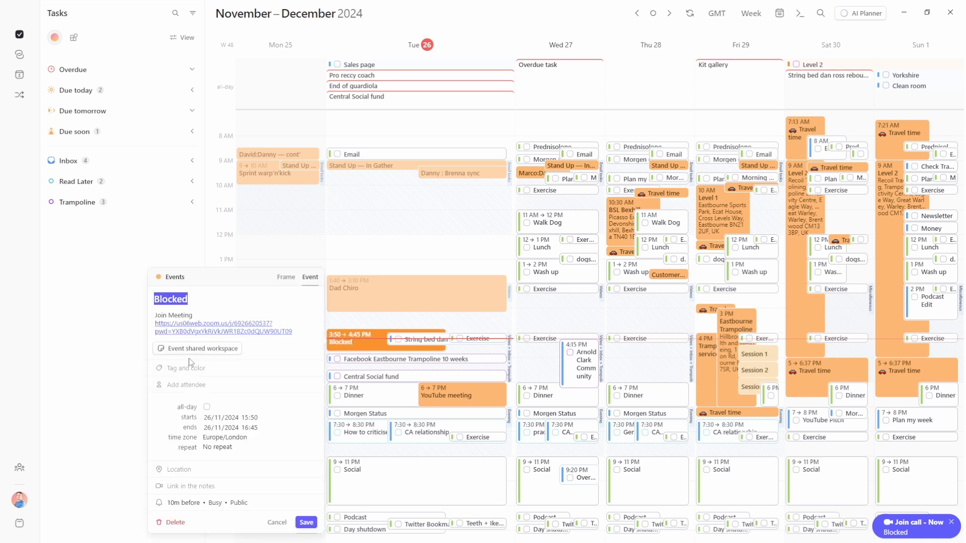
key("Escape")
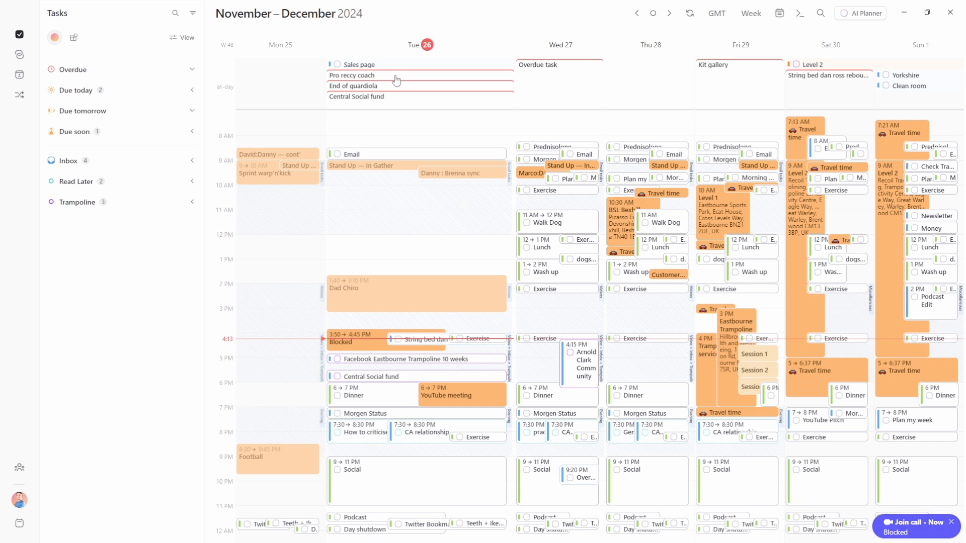
With Morgen docked beside the browser, delete the 3:50–4:45 PM Blocked event, then re-maximise Morgen
left_click_drag(327, 16, 742, 233)
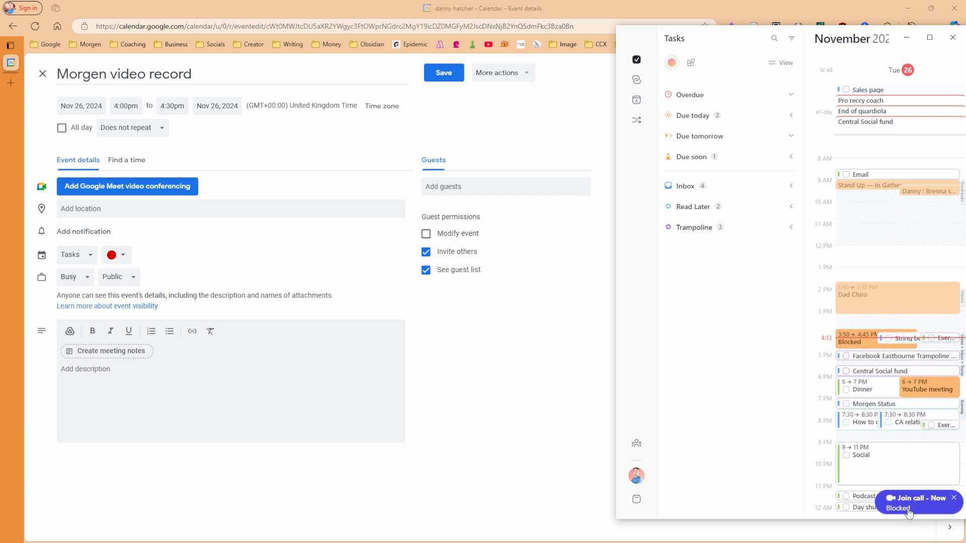
left_click(953, 499)
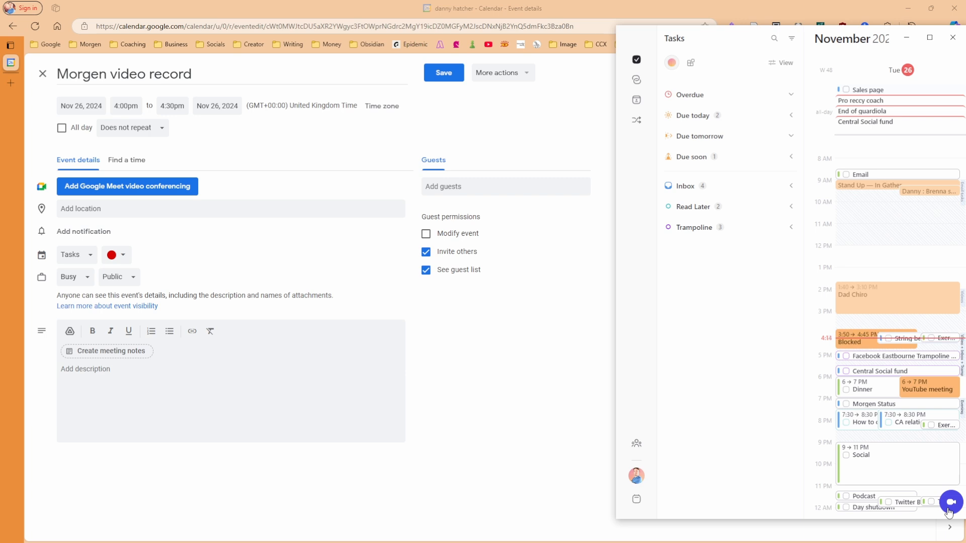
mouse_move(949, 512)
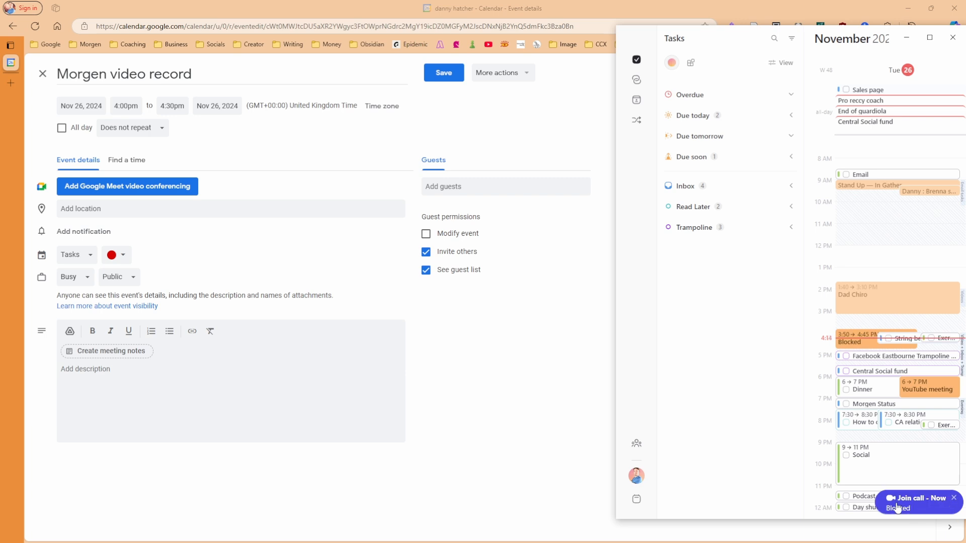
left_click(861, 346)
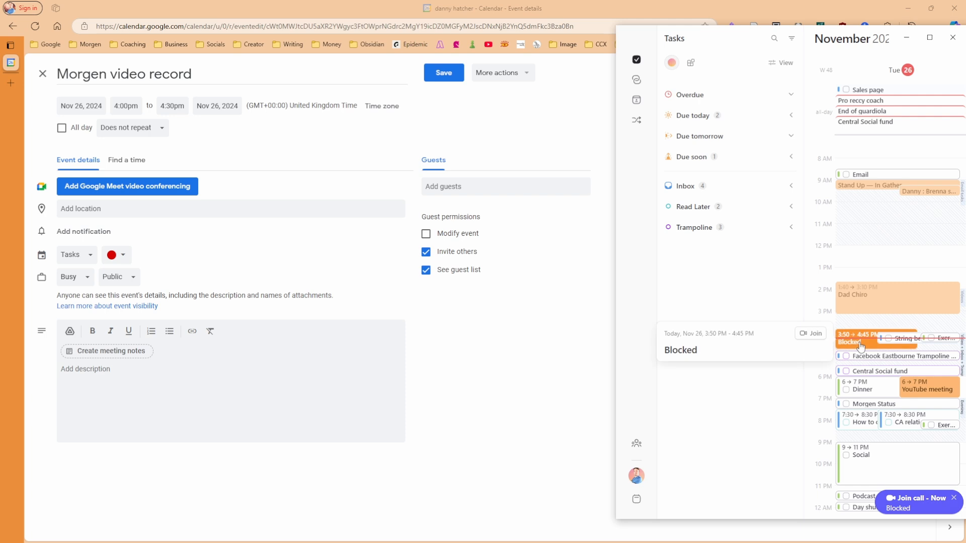
key("Delete")
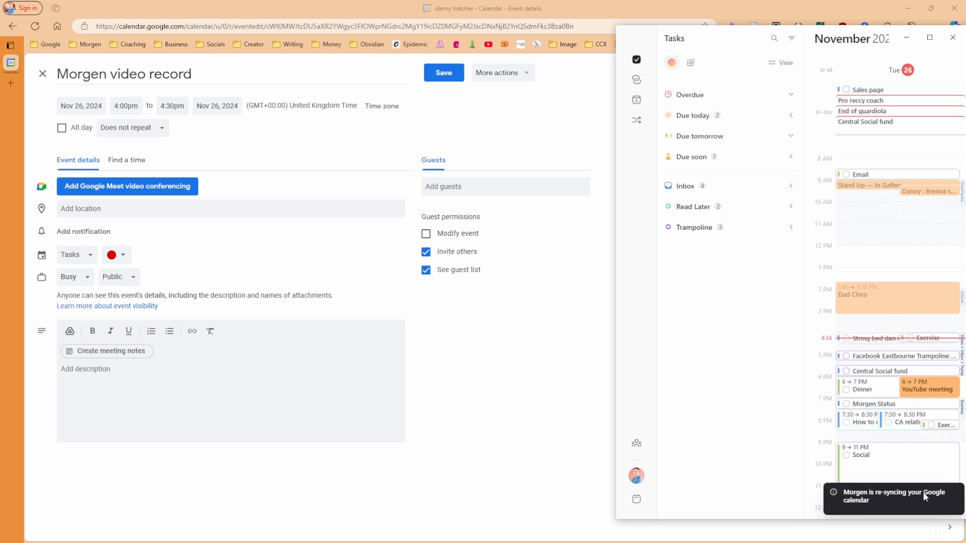
key("super+Up")
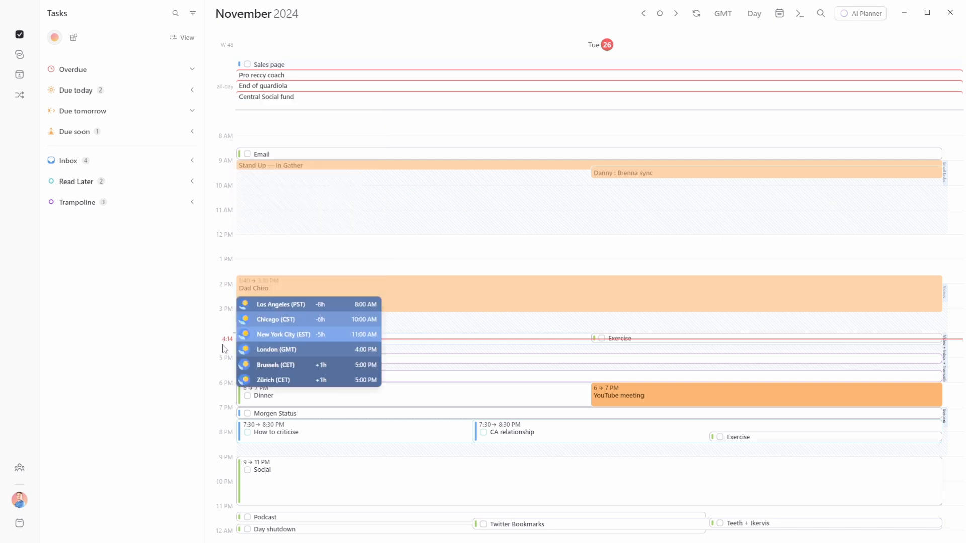
Open Morgen's General settings with Ctrl+comma, showing time zone Europe/London
key("ctrl+comma")
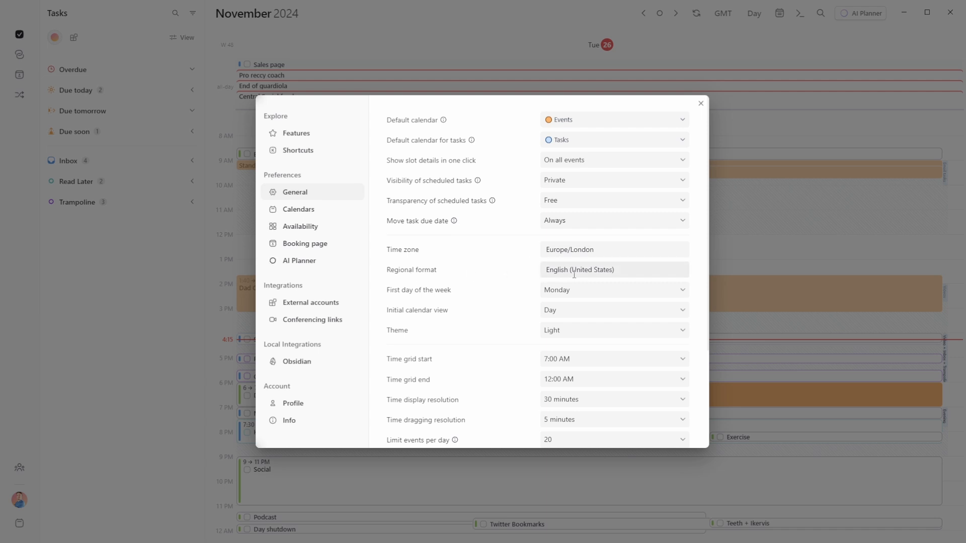
left_click(574, 274)
scroll(583, 316, "down", 10)
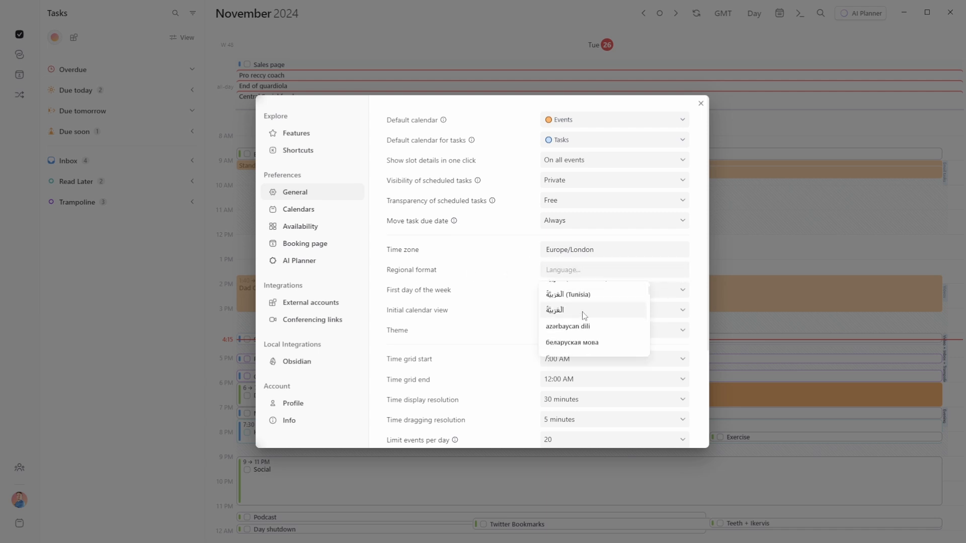
scroll(590, 322, "up", 10)
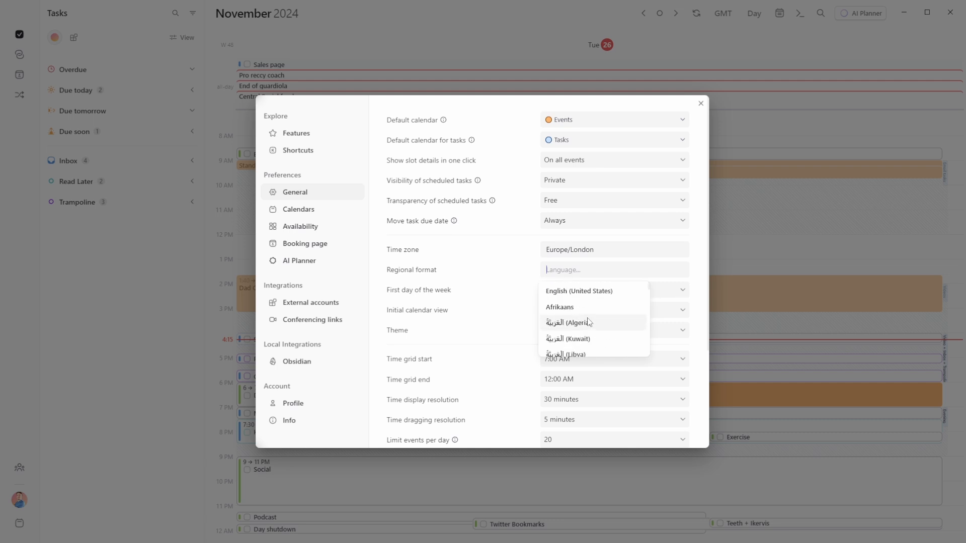
type("english")
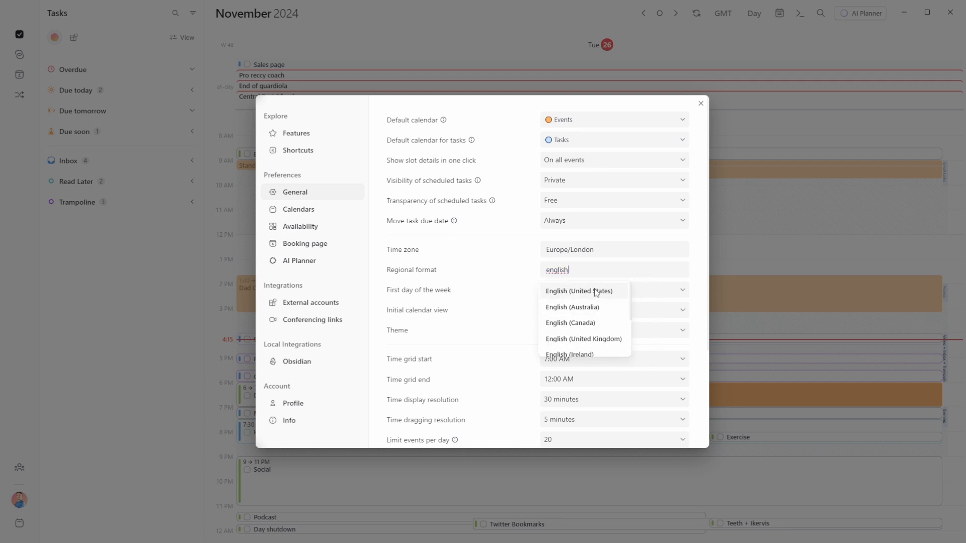
left_click(580, 339)
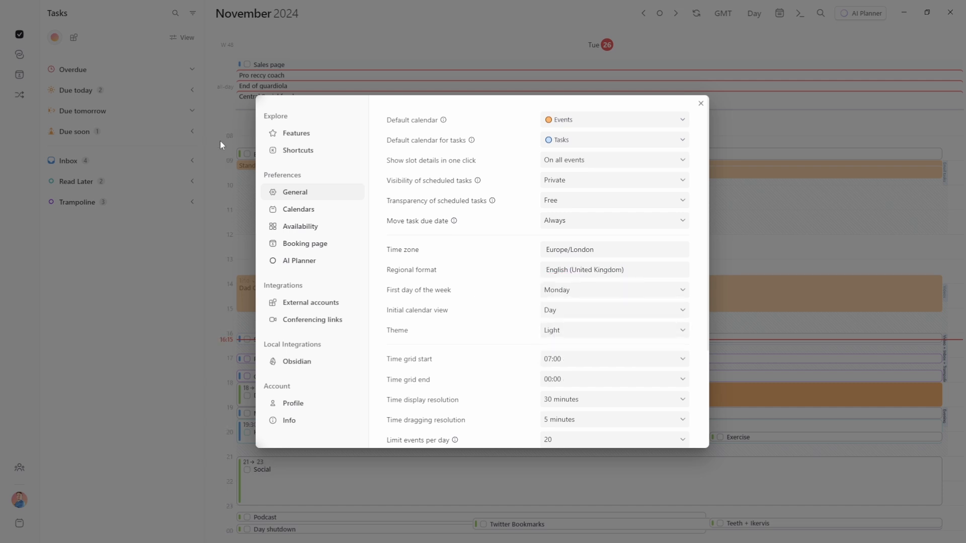
left_click(217, 187)
mouse_move(227, 372)
left_click(758, 255)
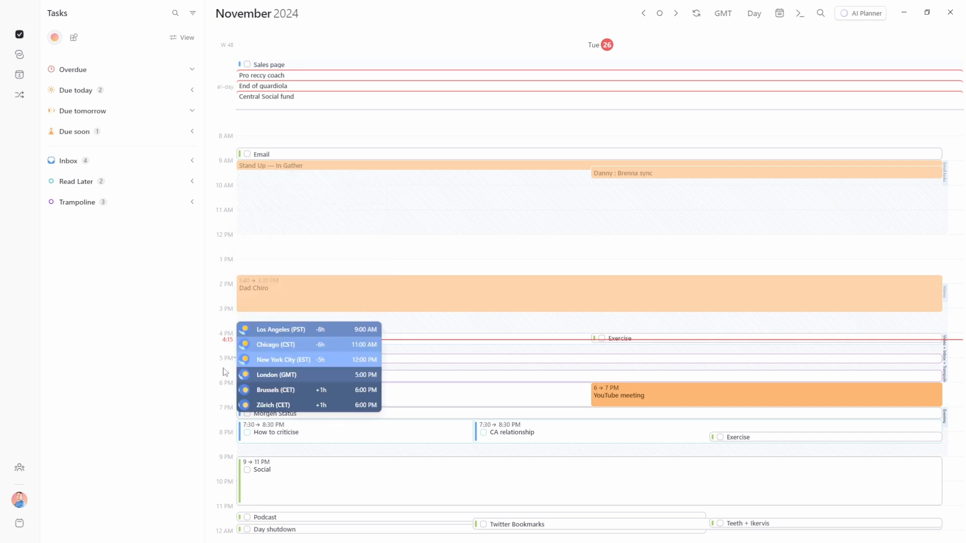
mouse_move(220, 353)
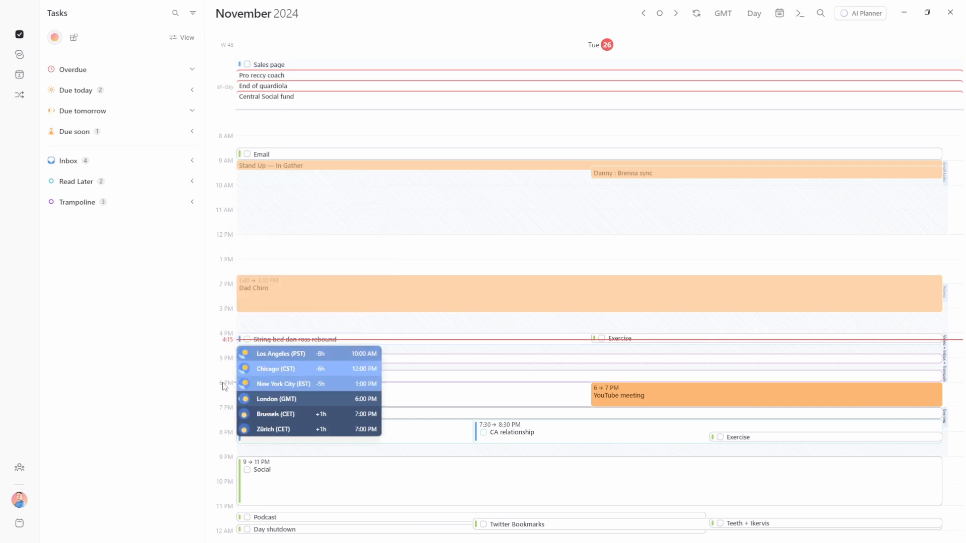
key("ctrl+comma")
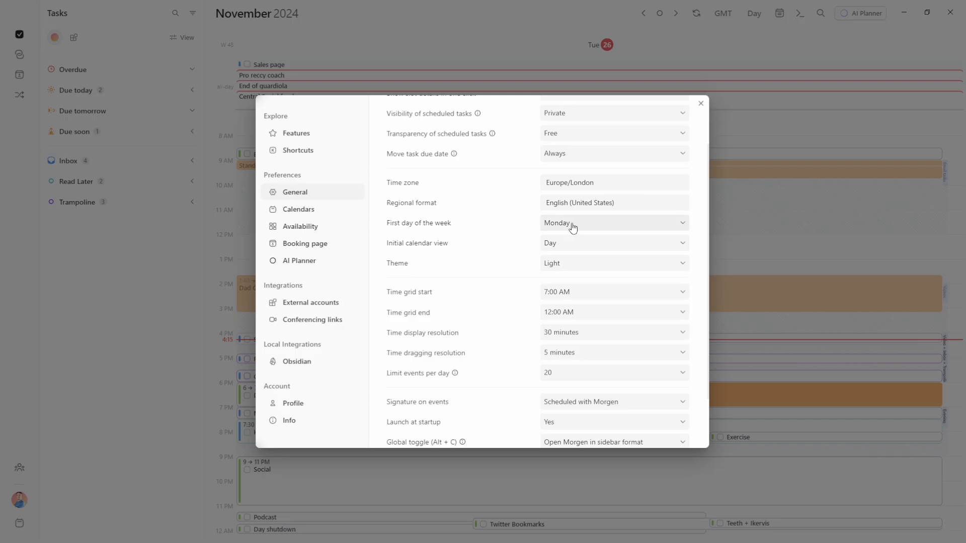
left_click(572, 227)
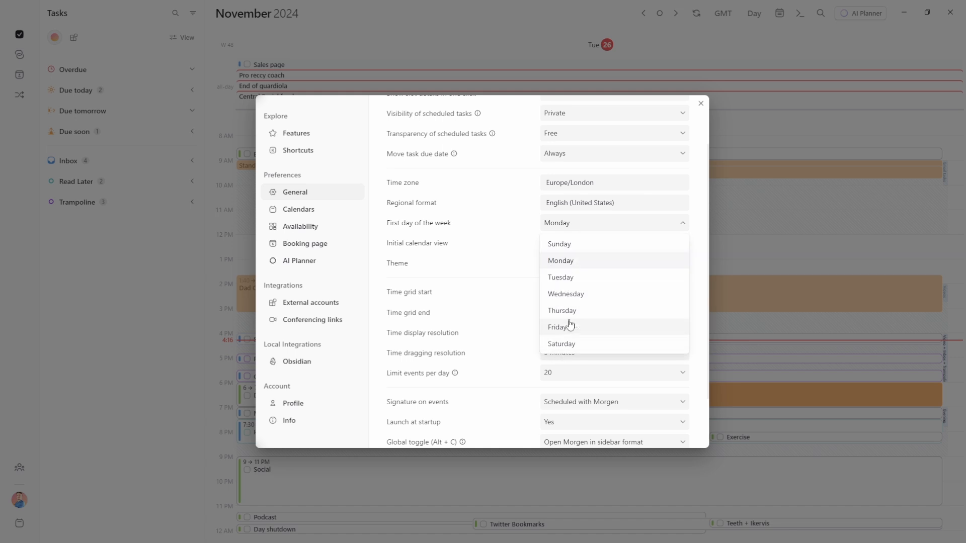
left_click(486, 251)
left_click(569, 250)
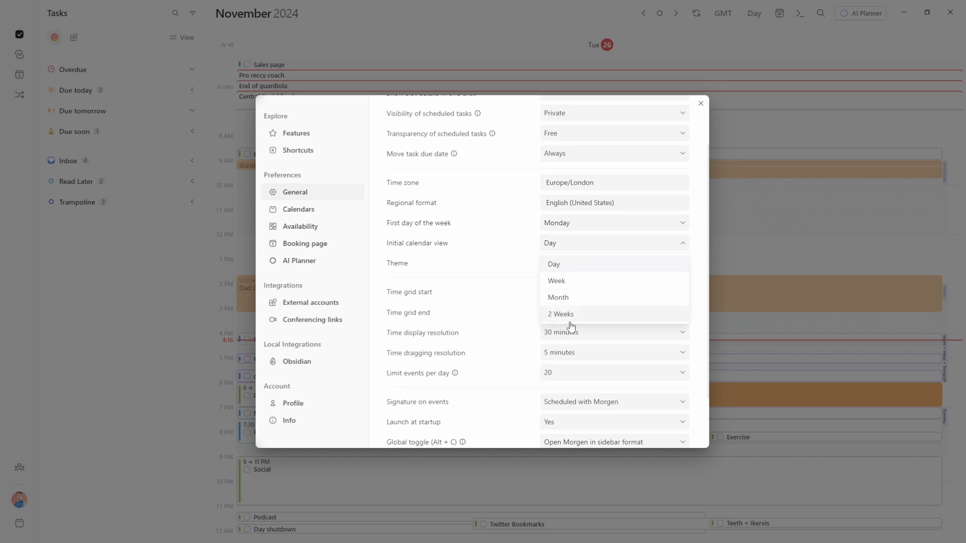
left_click(496, 252)
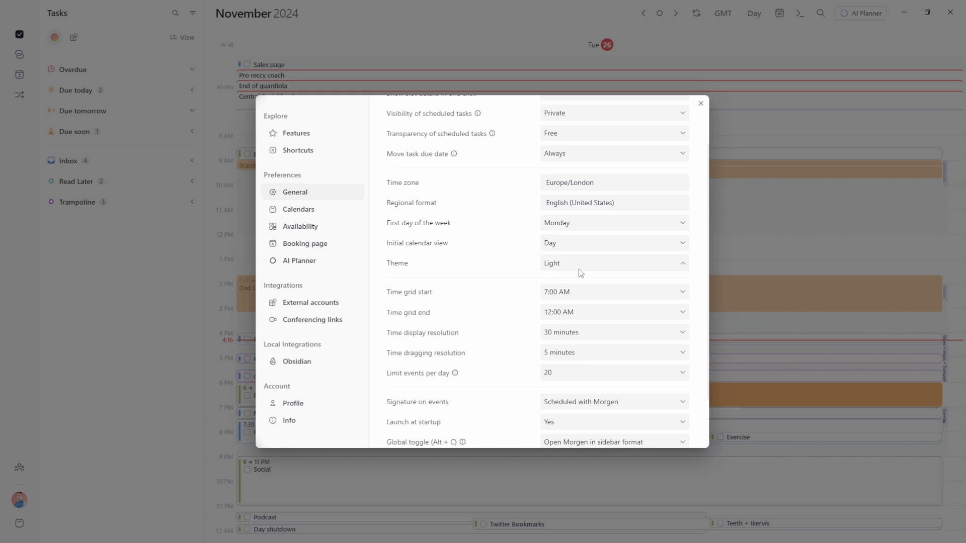
left_click(565, 318)
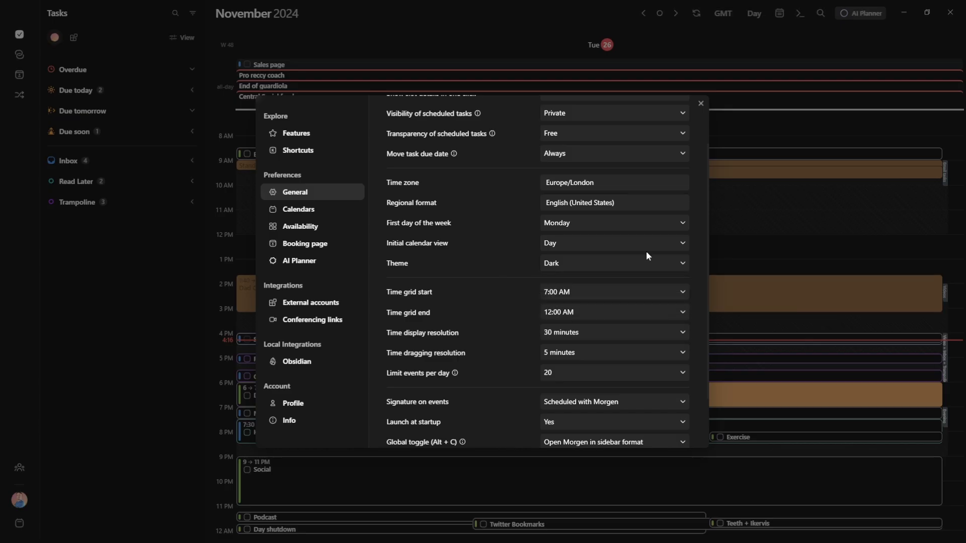
left_click(734, 229)
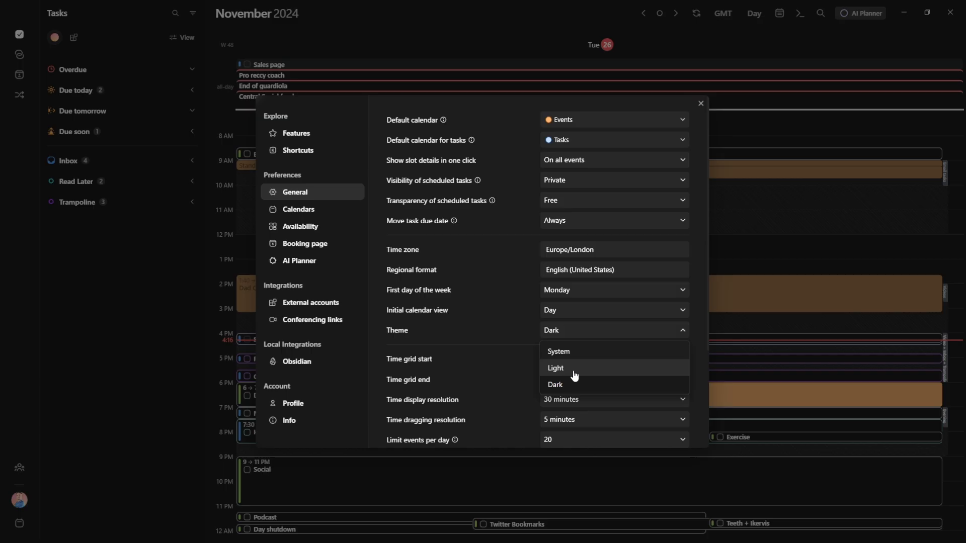
left_click(577, 375)
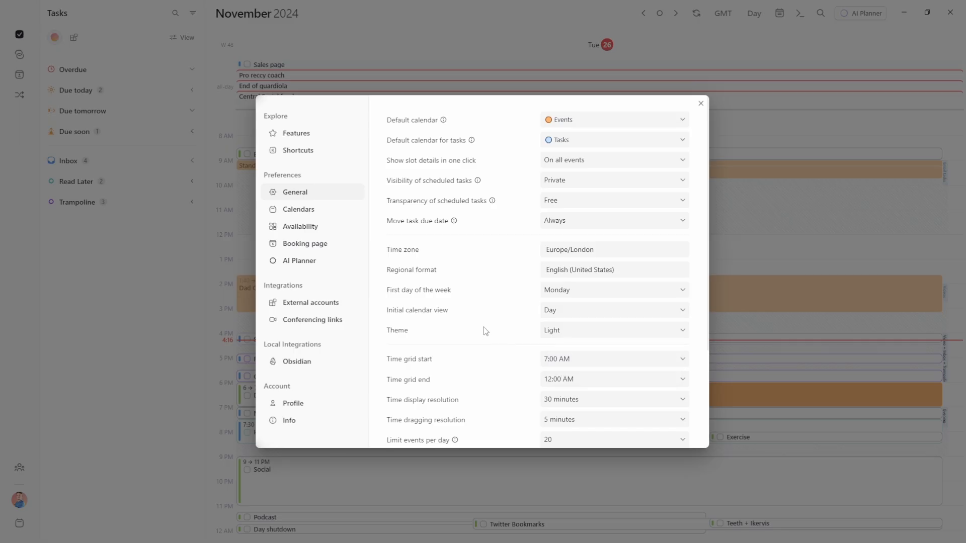
Browse the Time grid start hours and set it to 12:00 AM to view the full-day grid
scroll(486, 331, "down", 2)
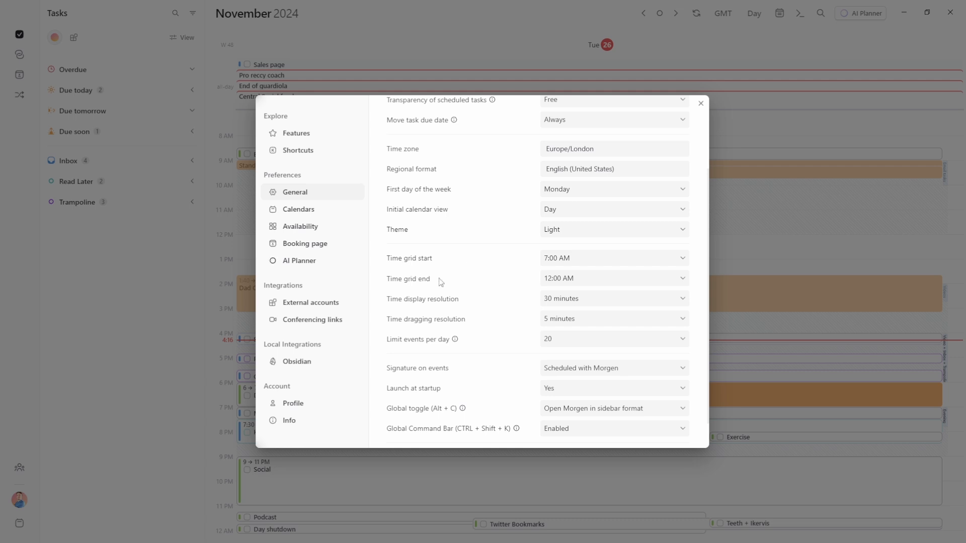
left_click(587, 260)
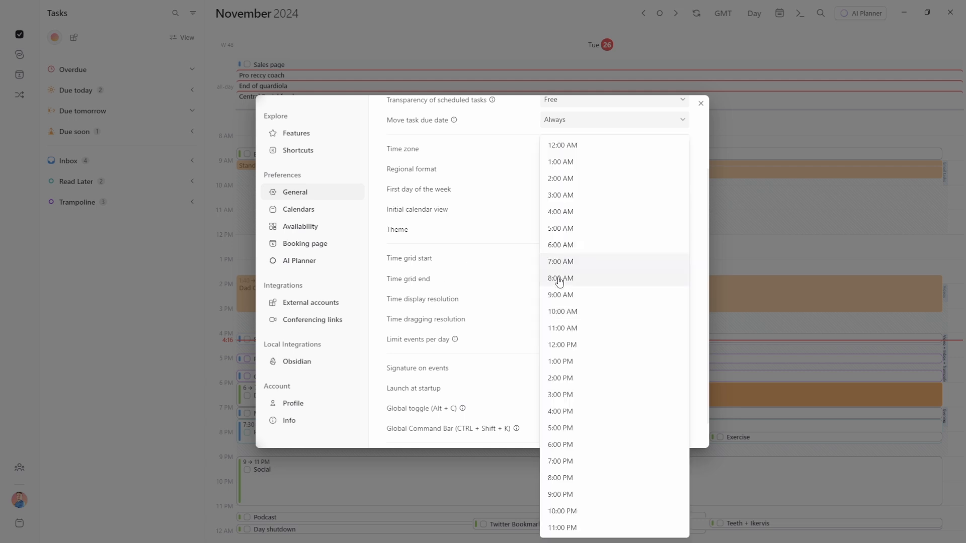
left_click(746, 234)
left_click(747, 234)
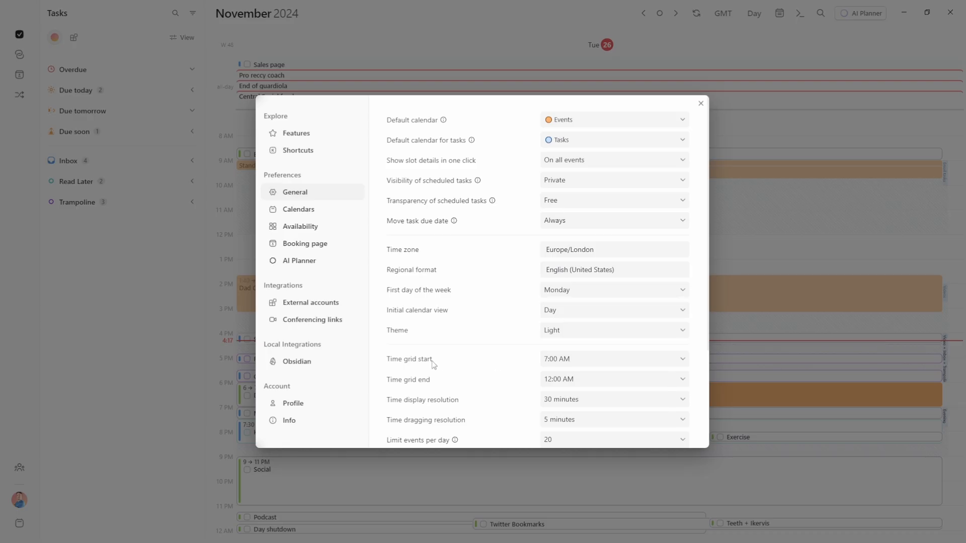
left_click(570, 360)
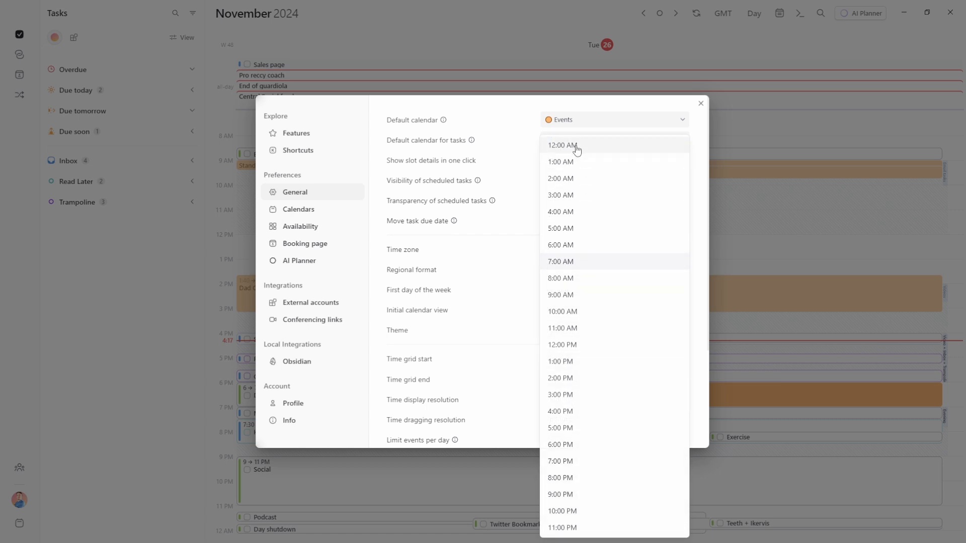
left_click(575, 146)
left_click(807, 177)
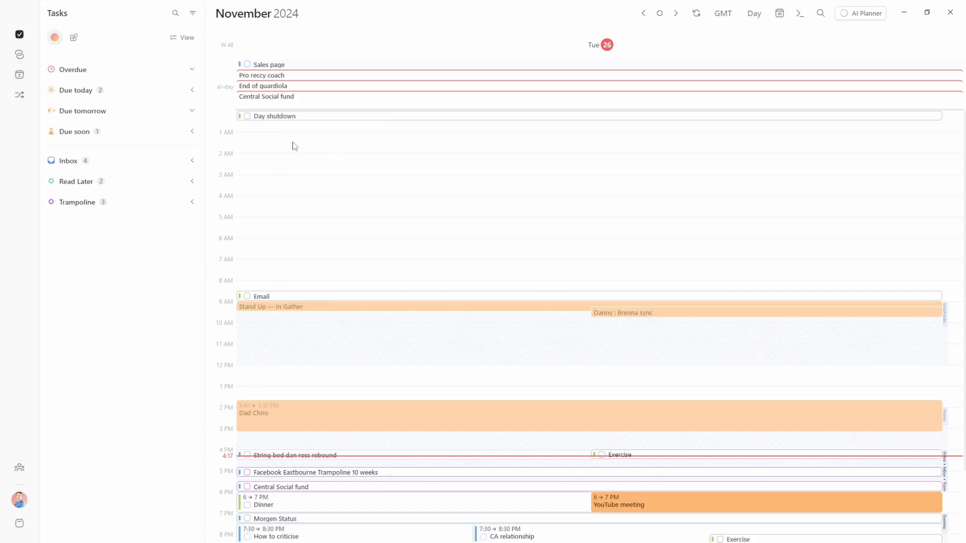
Scroll the full-day grid, then set Time grid start to 7:00 AM
scroll(577, 286, "down", 2)
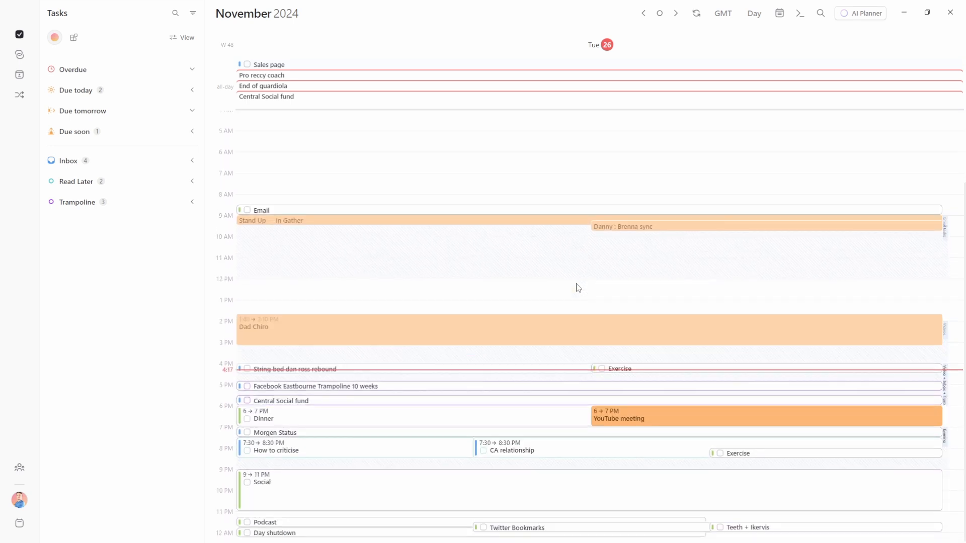
scroll(577, 287, "up", 3)
scroll(578, 288, "down", 1)
scroll(578, 287, "up", 1)
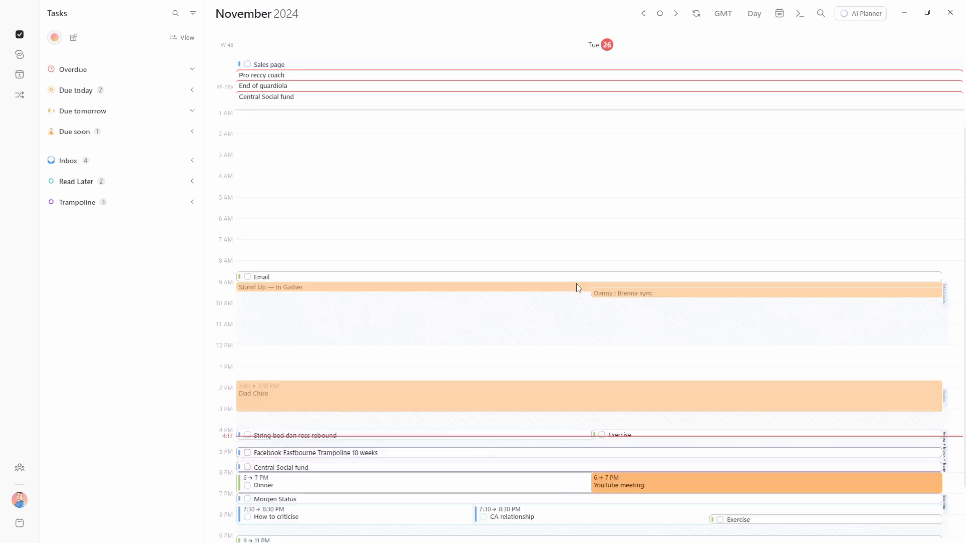
scroll(338, 346, "down", 4)
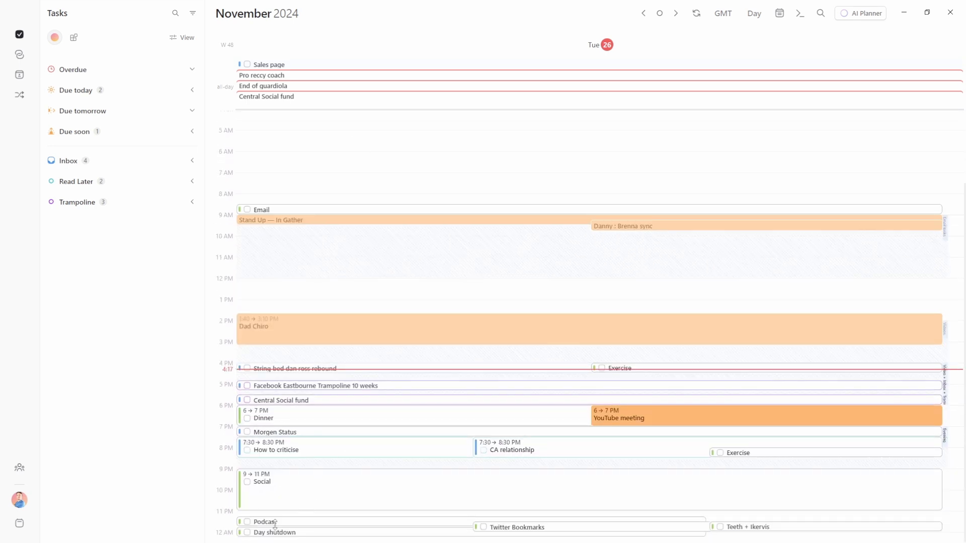
scroll(392, 318, "up", 4)
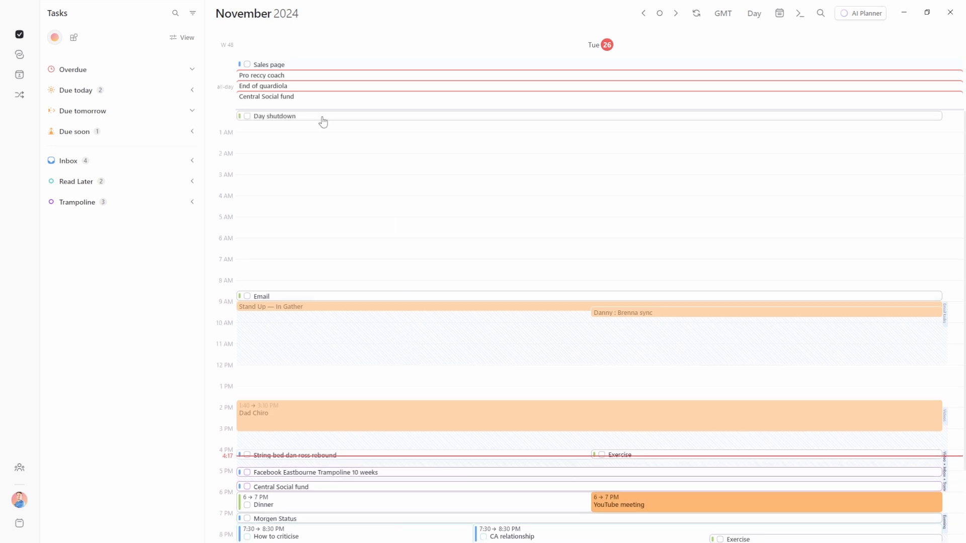
scroll(336, 276, "down", 4)
scroll(339, 296, "up", 3)
left_click(623, 359)
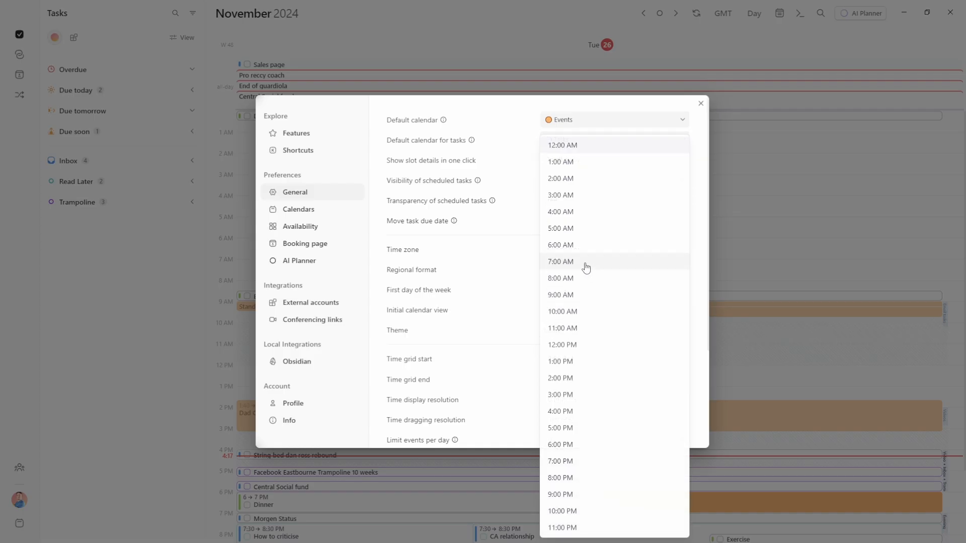
left_click(584, 262)
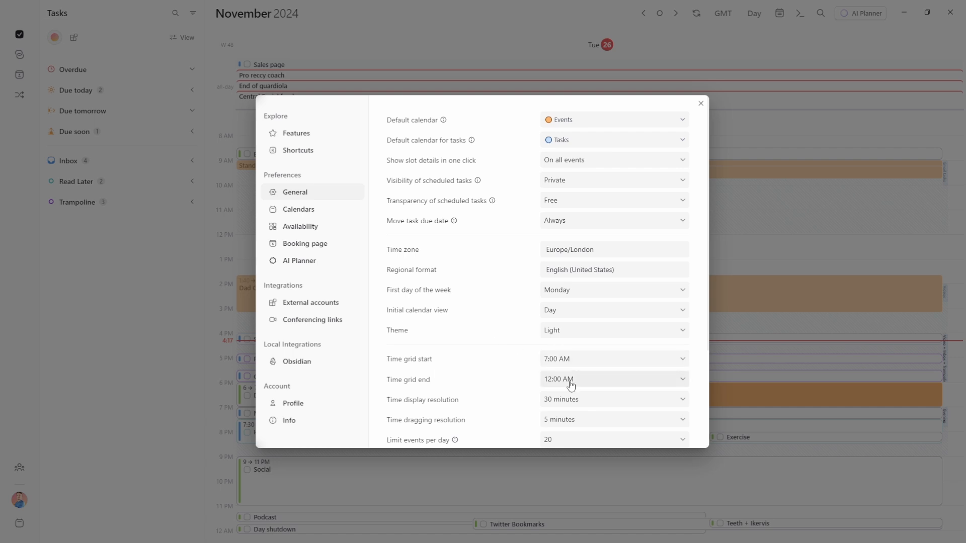
scroll(516, 374, "down", 3)
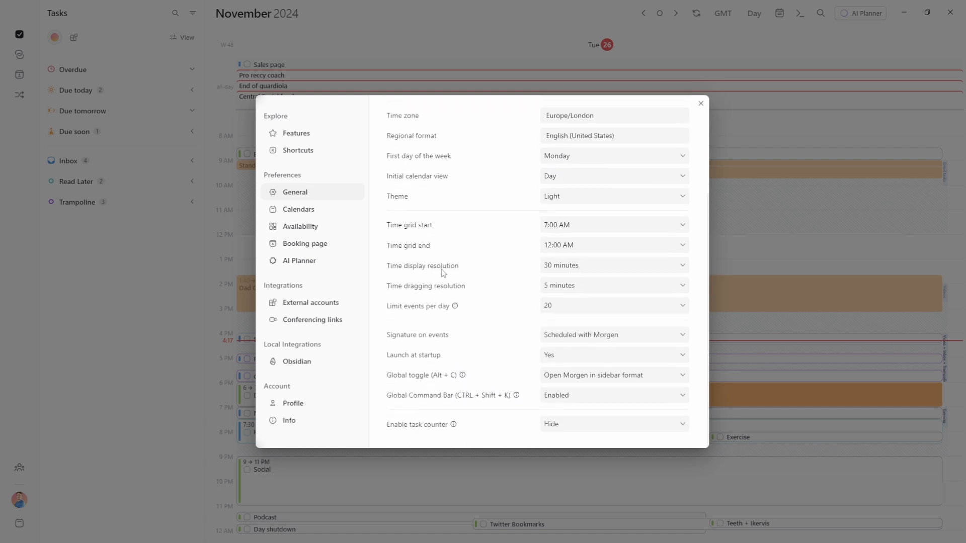
left_click(585, 272)
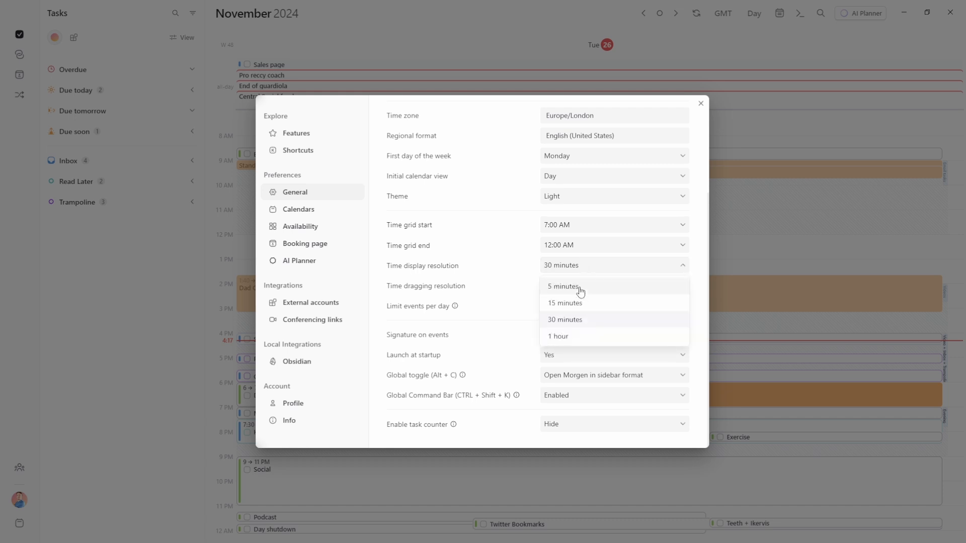
left_click(578, 287)
left_click(774, 254)
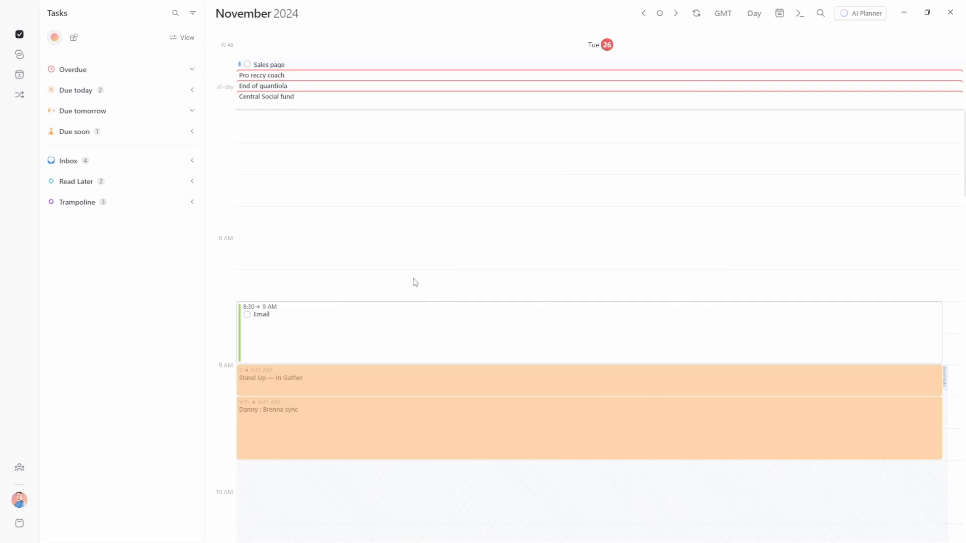
scroll(409, 186, "down", 15)
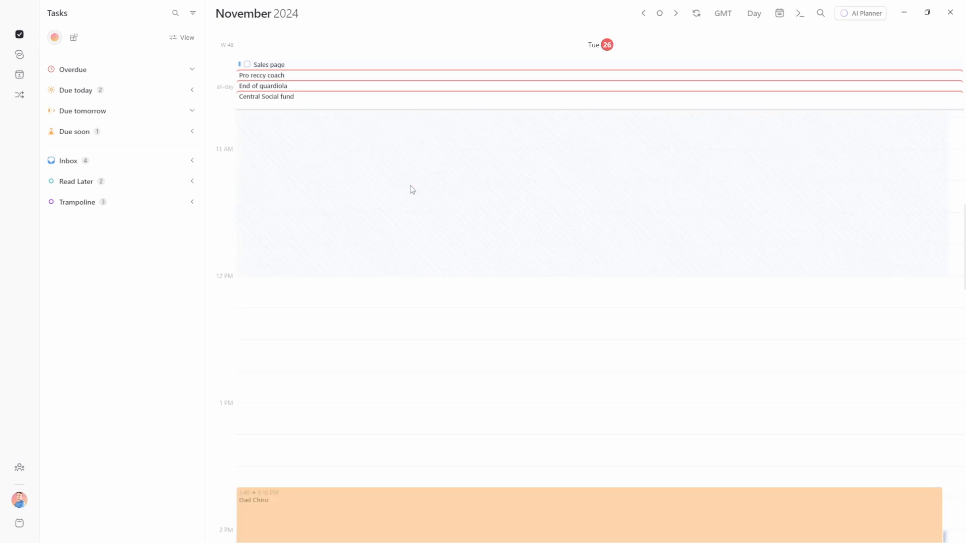
scroll(420, 187, "down", 5)
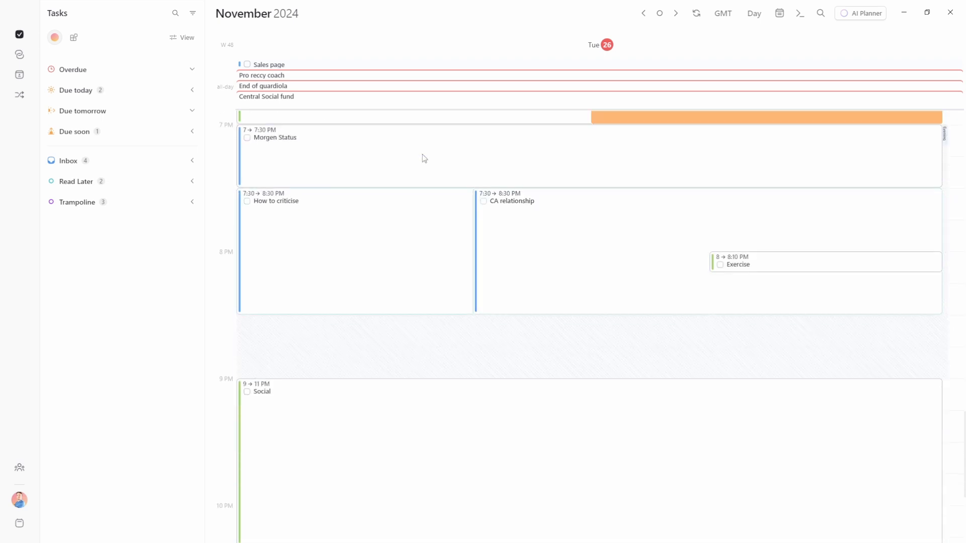
scroll(412, 207, "up", 10)
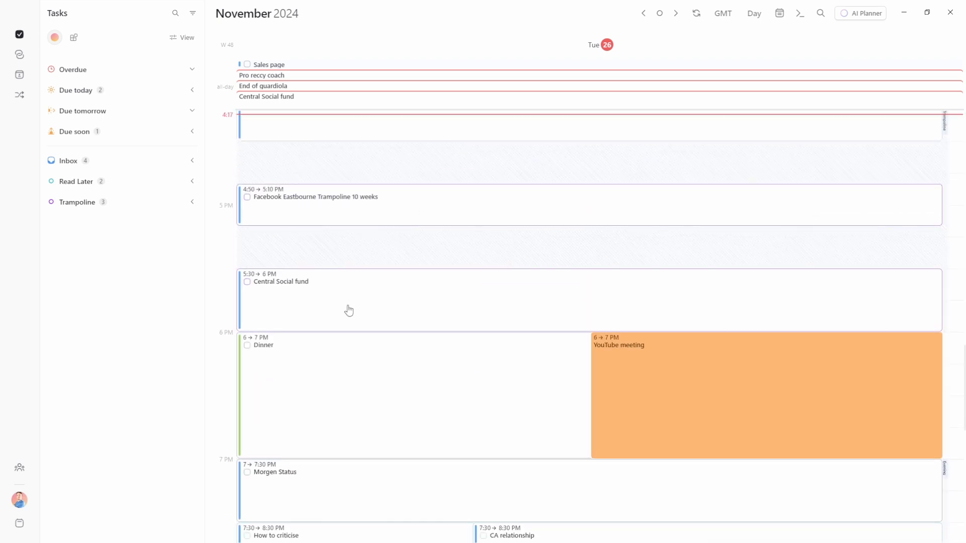
left_click(320, 247)
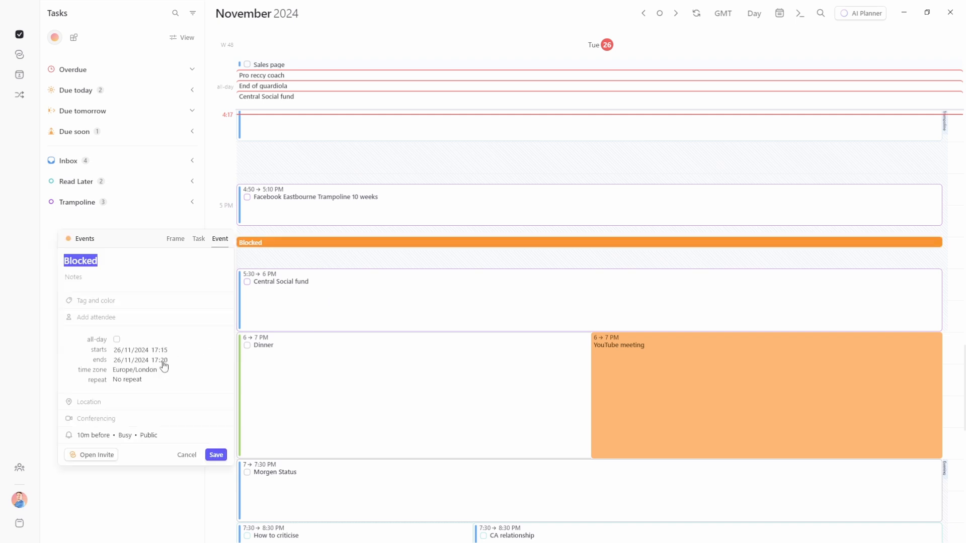
left_click(187, 455)
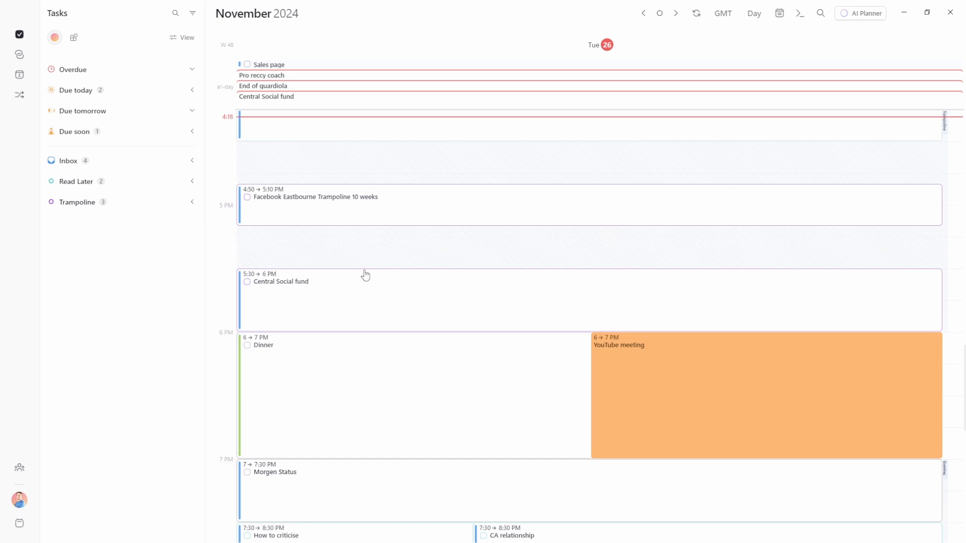
scroll(524, 222, "up", 2)
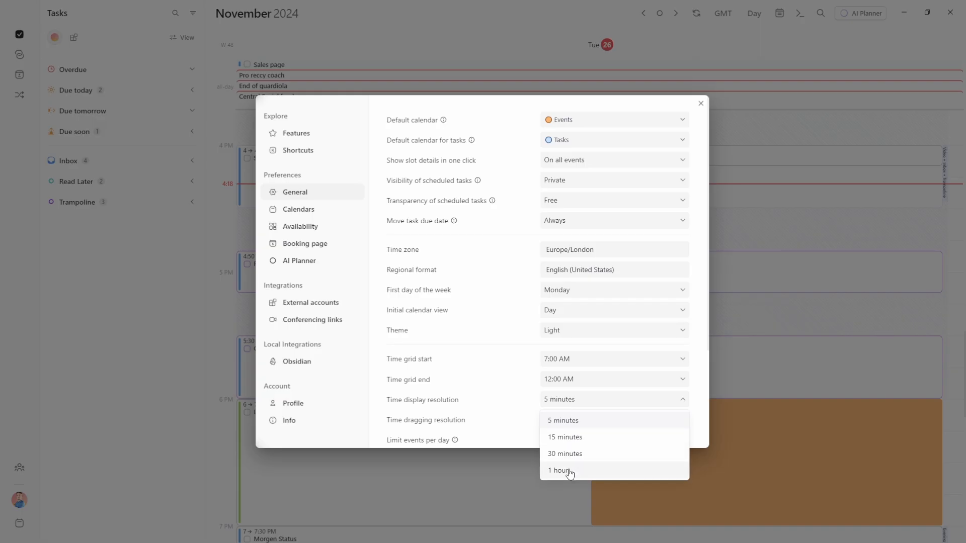
left_click(569, 473)
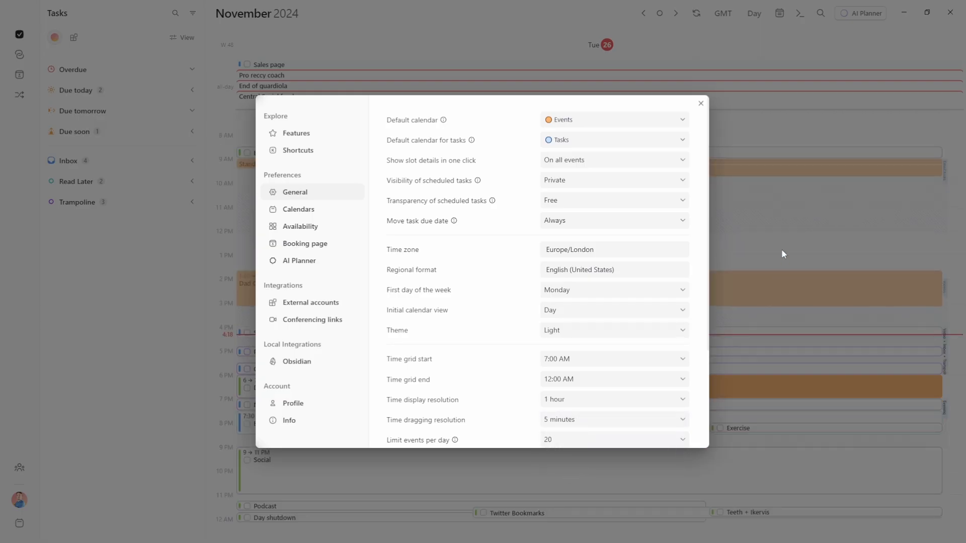
left_click(781, 249)
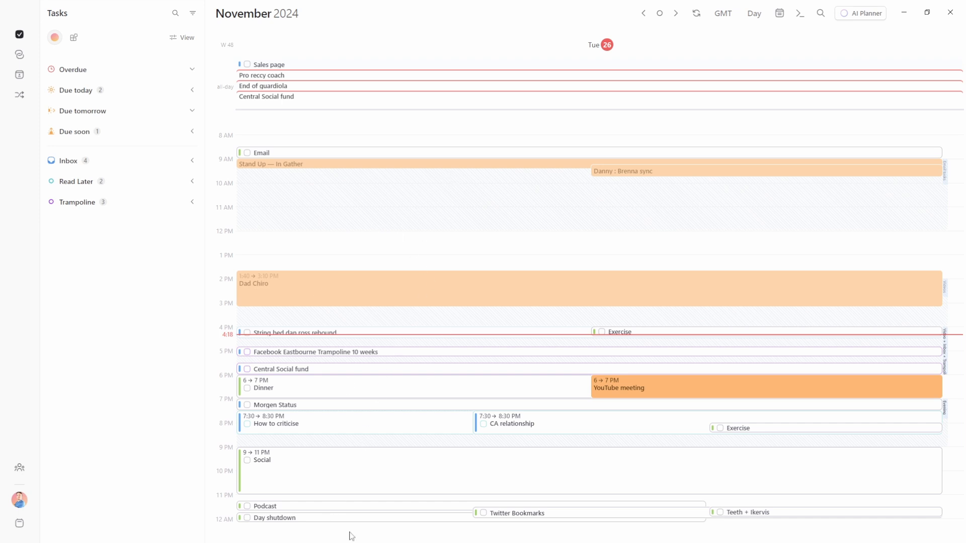
key("ctrl+comma")
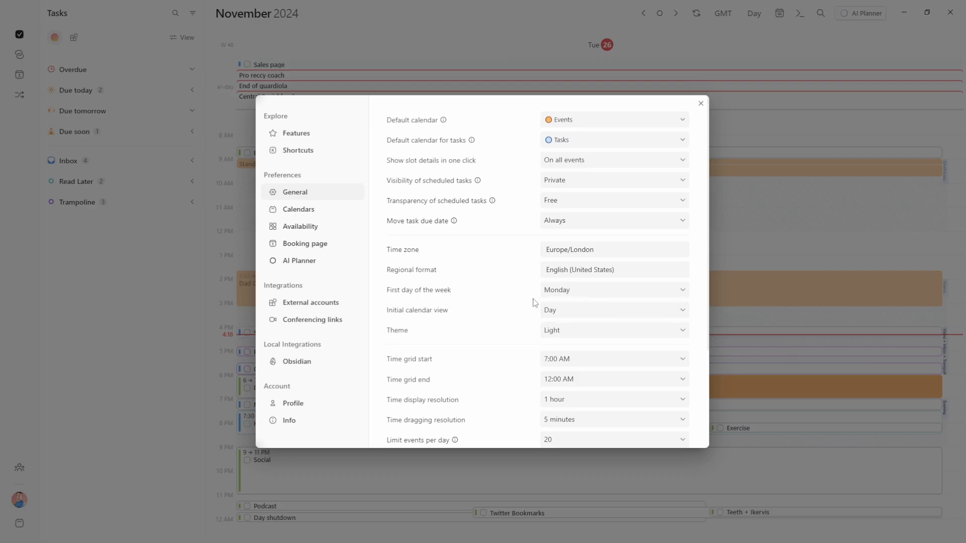
scroll(513, 319, "down", 2)
left_click(575, 302)
left_click(571, 351)
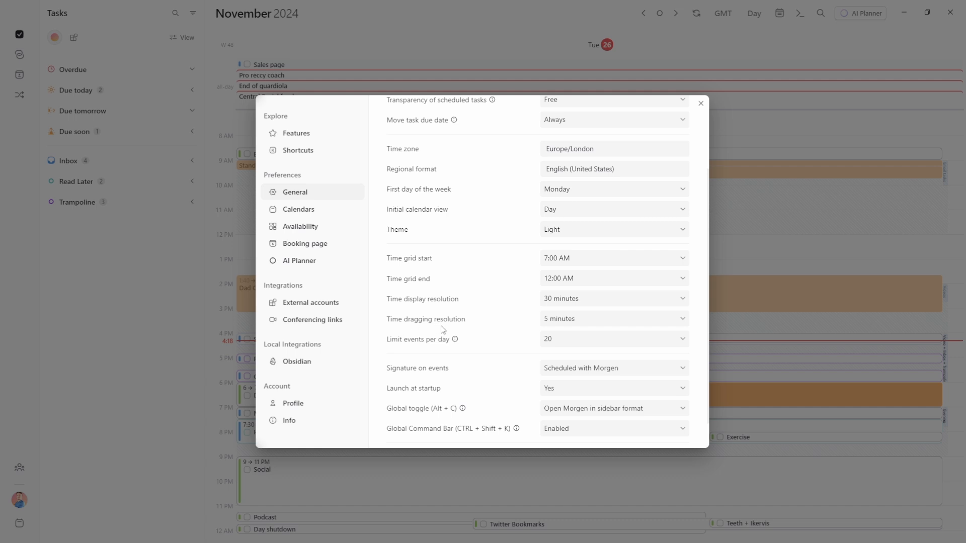
Set time dragging resolution to 30 minutes, test it on the YouTube meeting, and reopen Preferences
left_click(569, 322)
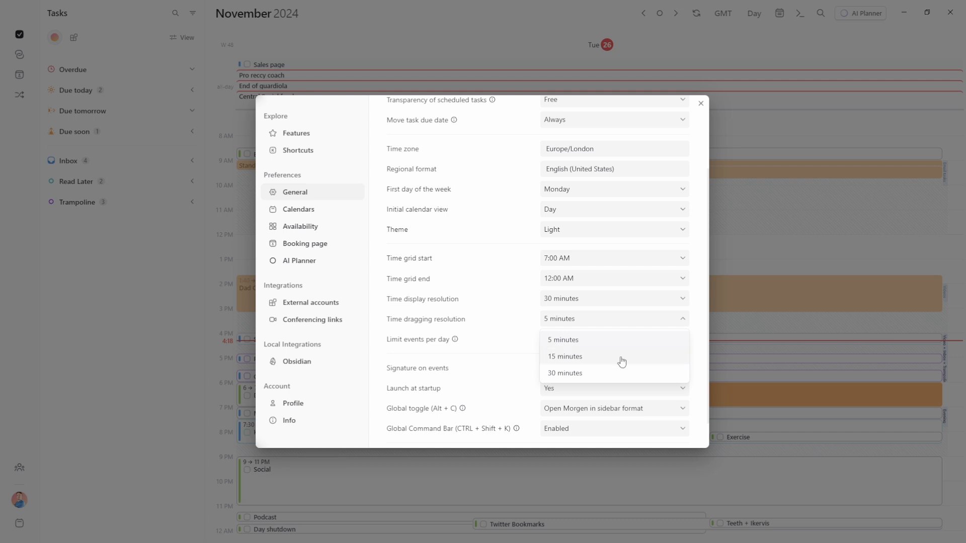
left_click(791, 253)
left_click(792, 253)
mouse_move(644, 406)
left_mouse_down()
mouse_move(642, 370)
mouse_move(638, 403)
left_mouse_up()
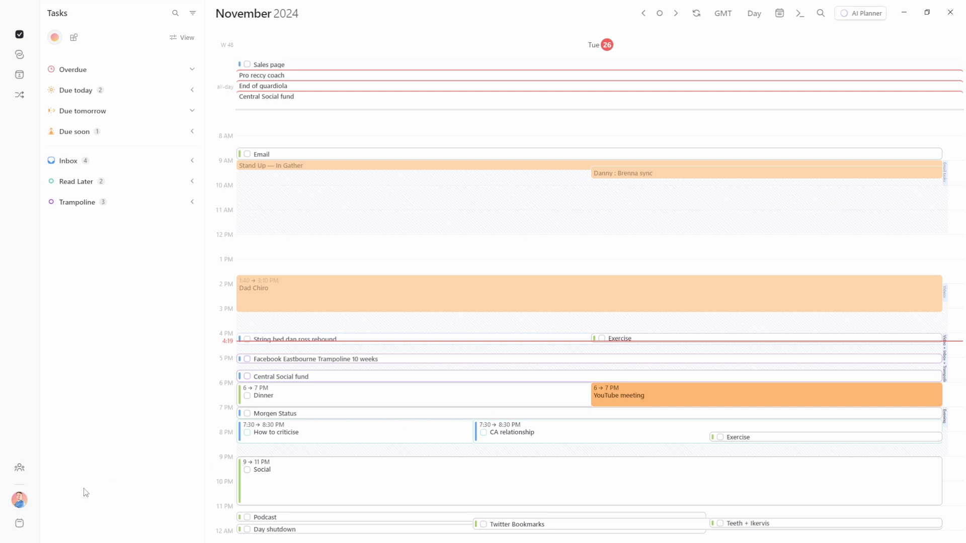
mouse_move(640, 401)
left_mouse_down()
mouse_move(644, 363)
mouse_move(645, 400)
left_mouse_up()
left_click(19, 500)
left_click(46, 323)
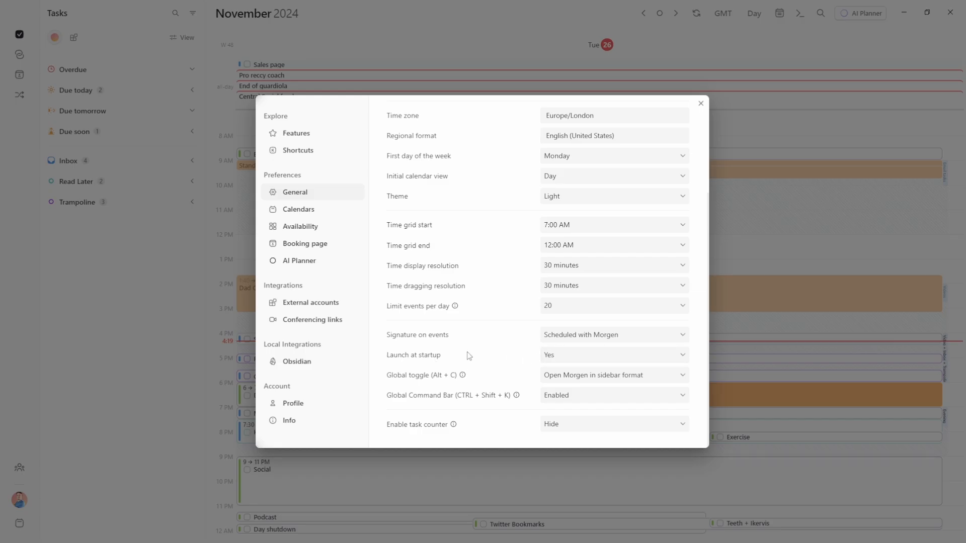
Browse the event signature and events-per-day options, then open and cancel a new all-day task
left_click(595, 336)
left_click(485, 334)
mouse_move(456, 311)
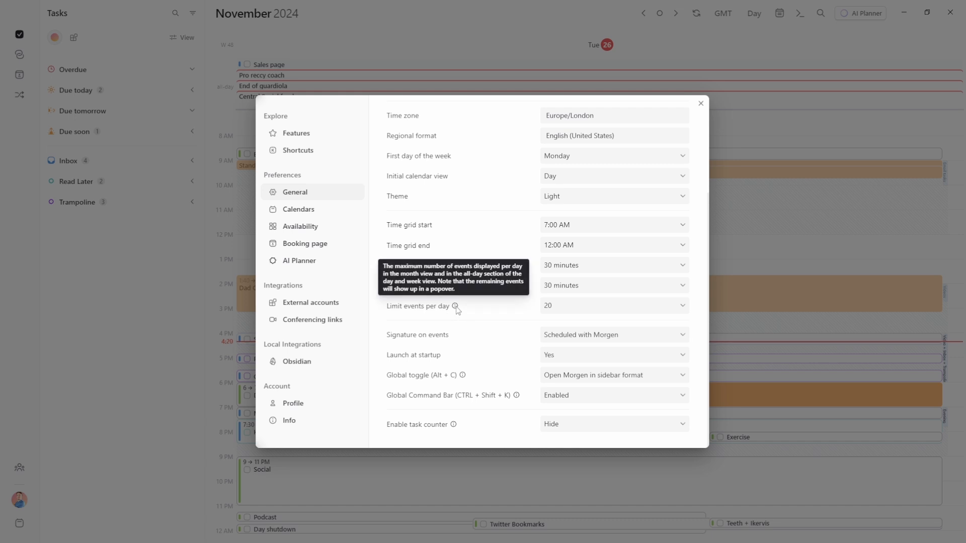
left_click(574, 308)
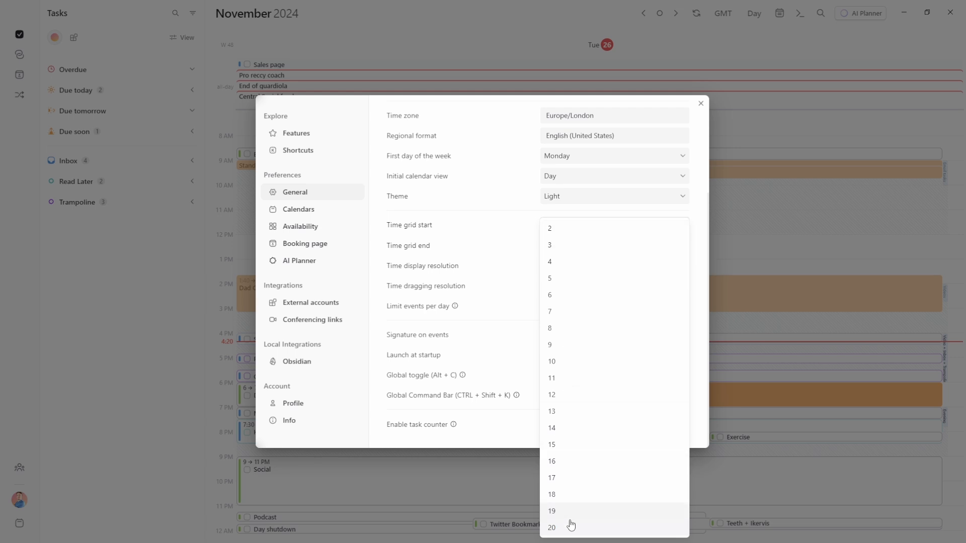
left_click(503, 312)
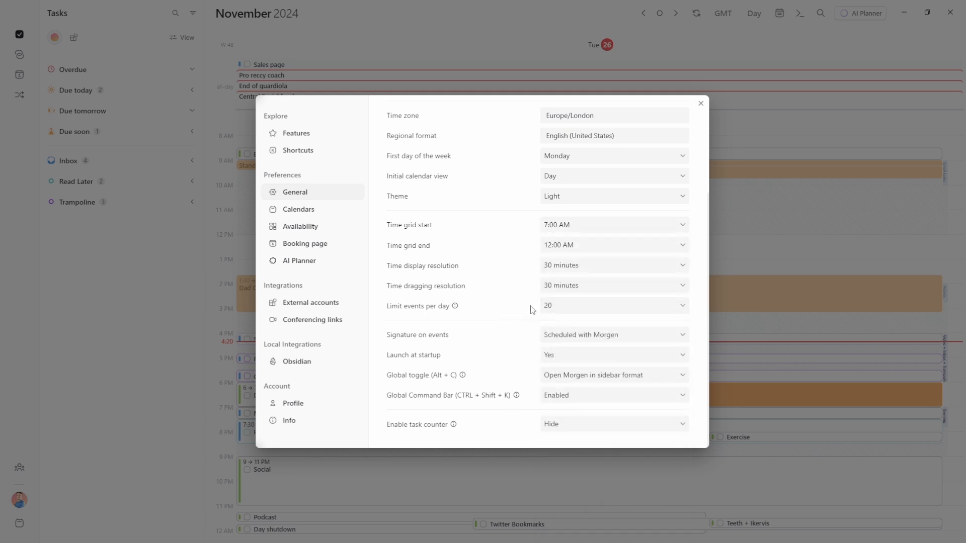
key("Escape")
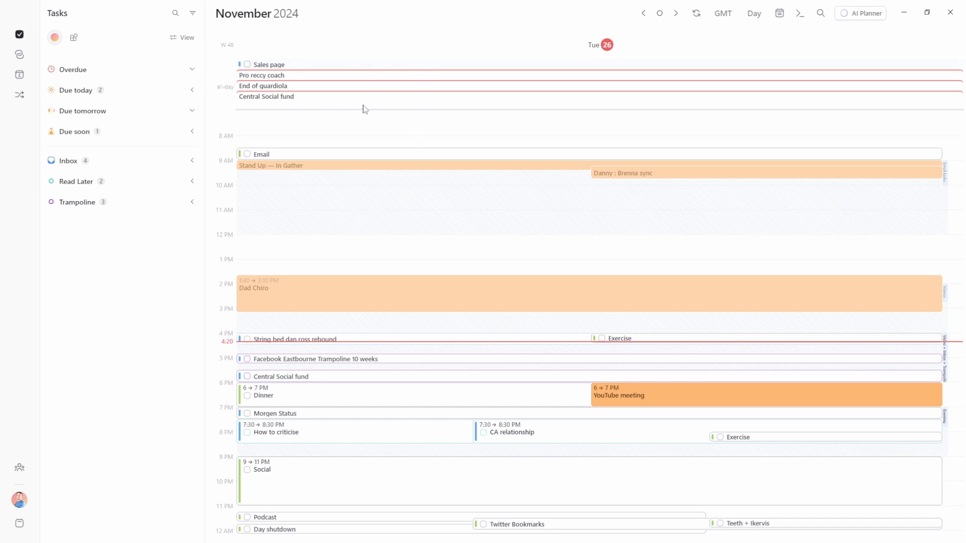
left_click(367, 68)
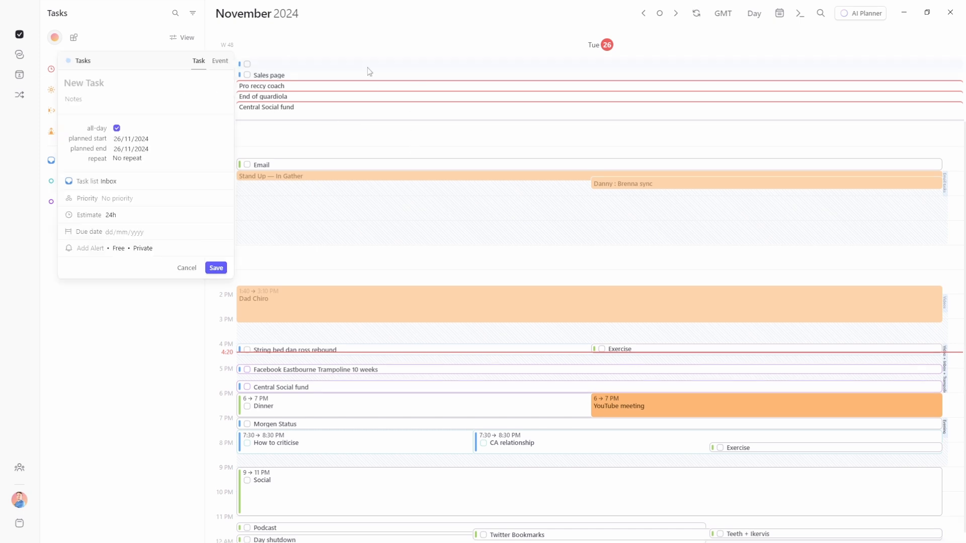
left_click(193, 266)
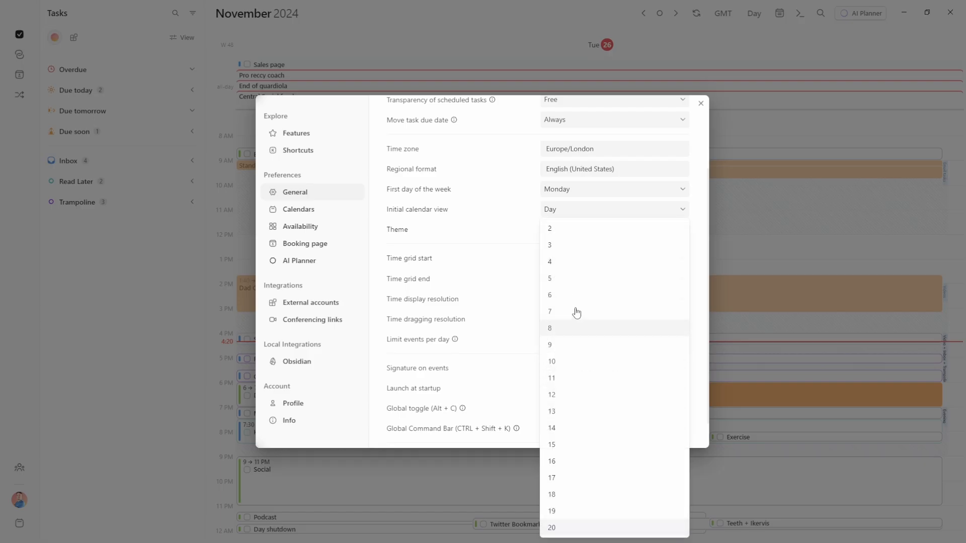
Try a 2-events-per-day limit on the all-day row, view Week then Month, and restore 20
left_click(568, 229)
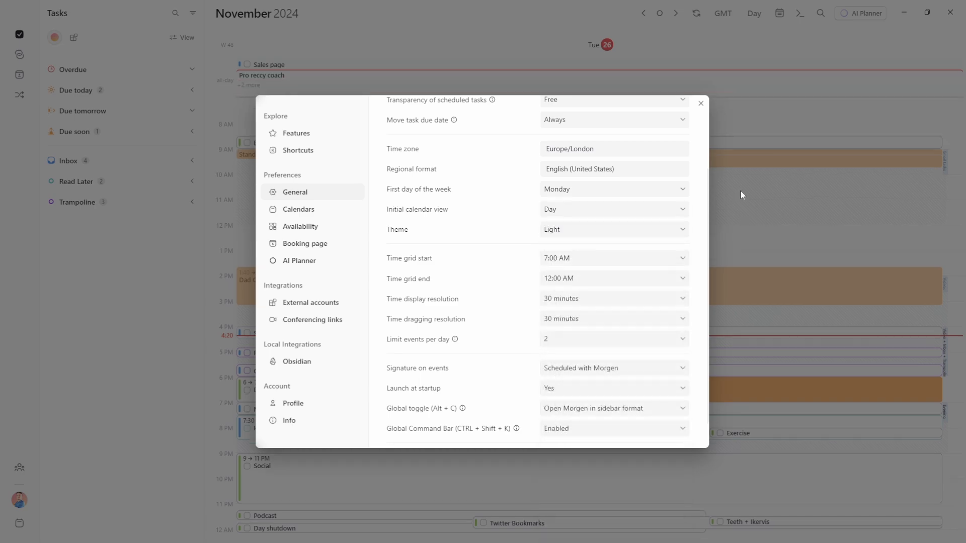
left_click(740, 191)
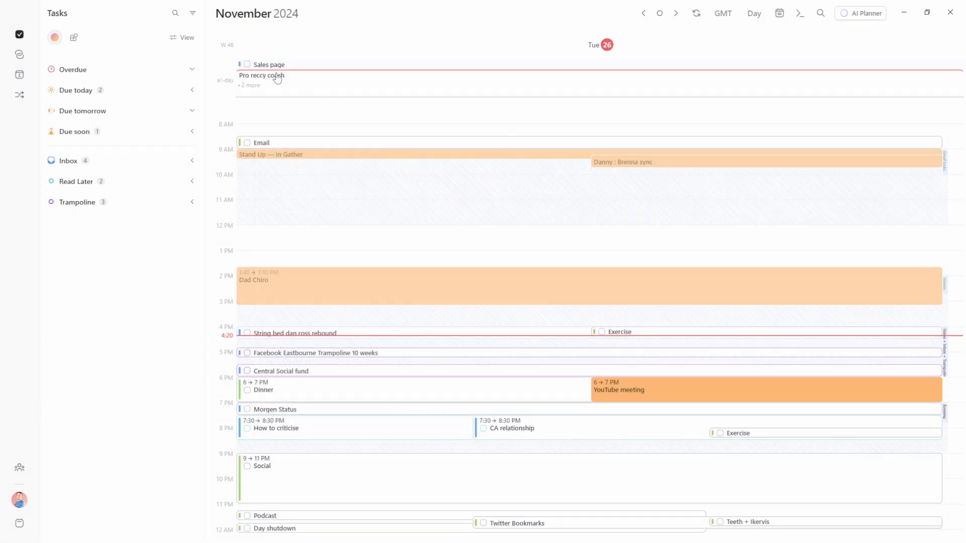
left_click(249, 85)
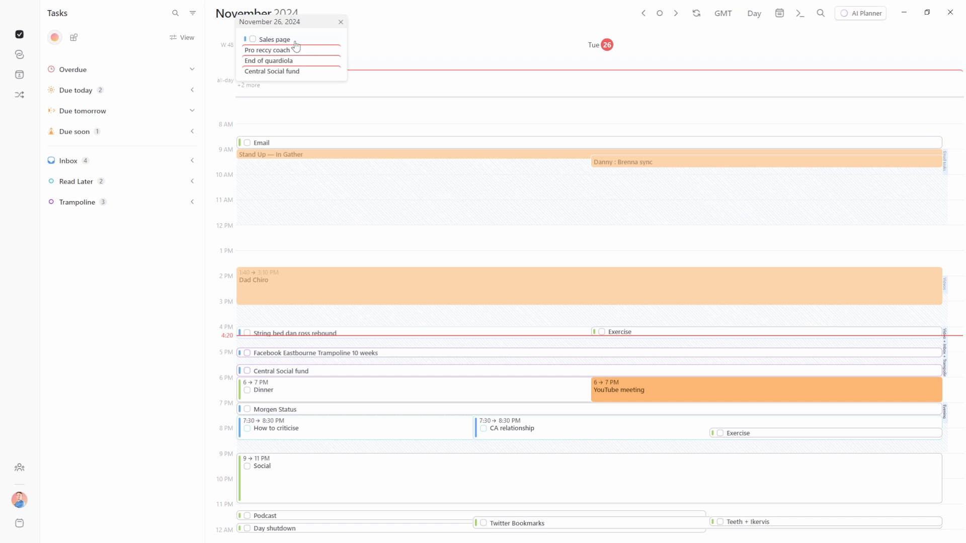
left_click(340, 22)
key("w")
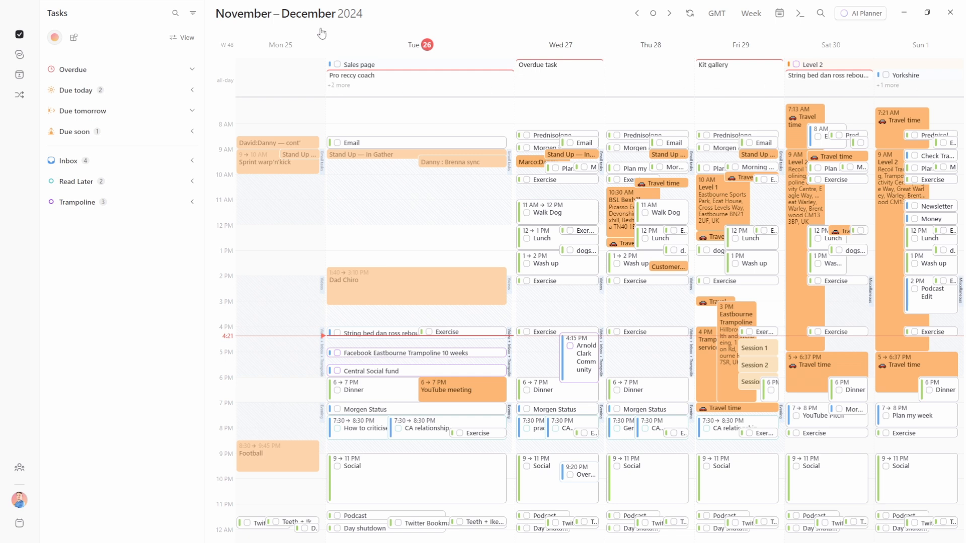
key("m")
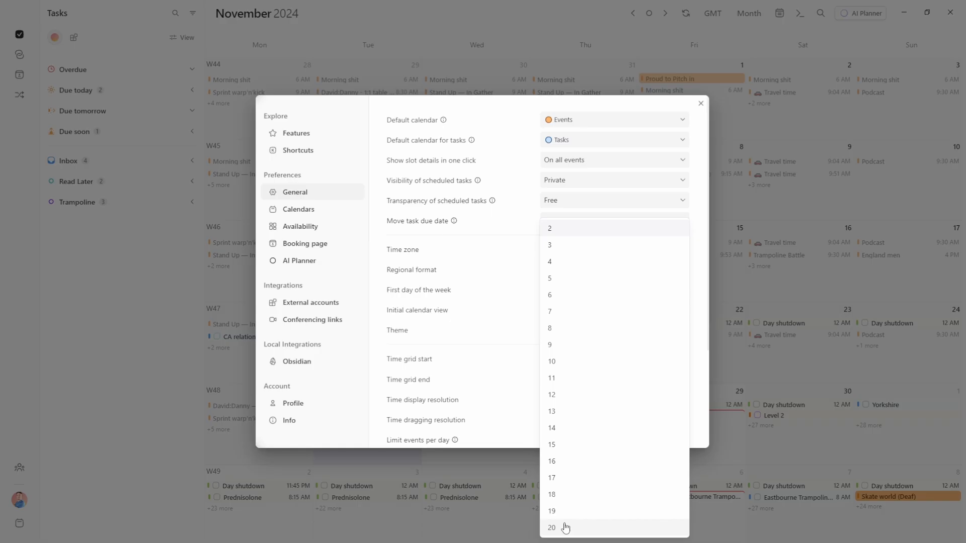
left_click(560, 523)
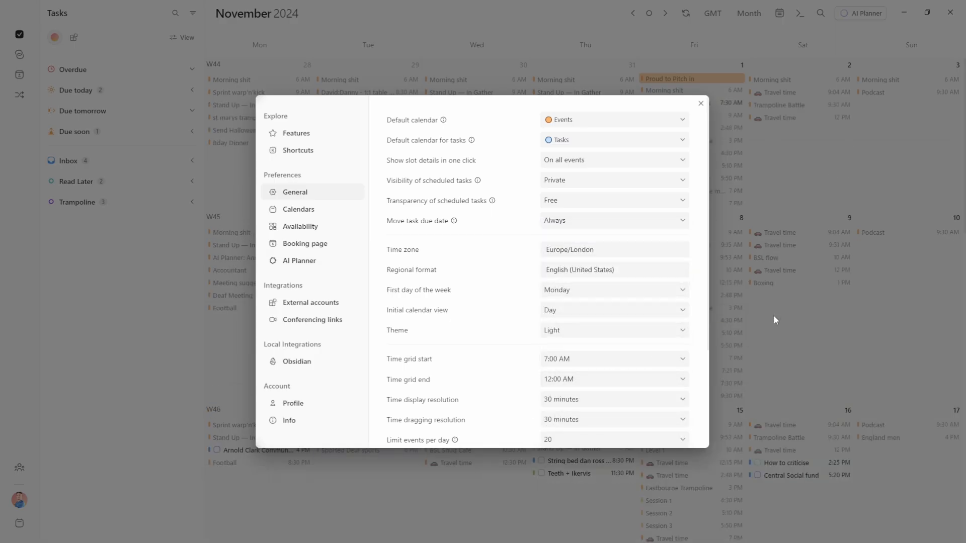
Close the preferences, scroll the November month view, and switch to the Nov 25–Dec 1 week
left_click(774, 315)
scroll(529, 289, "down", 10)
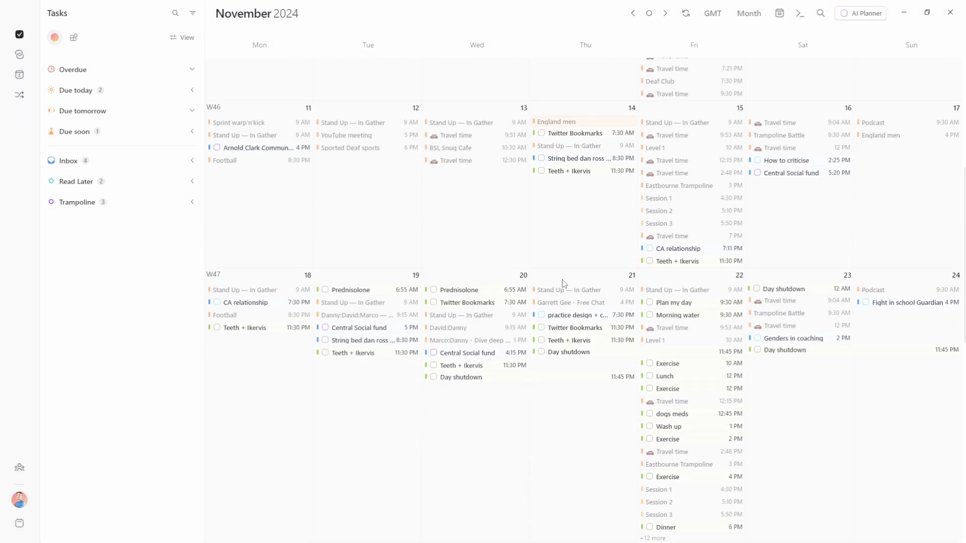
scroll(699, 205, "down", 5)
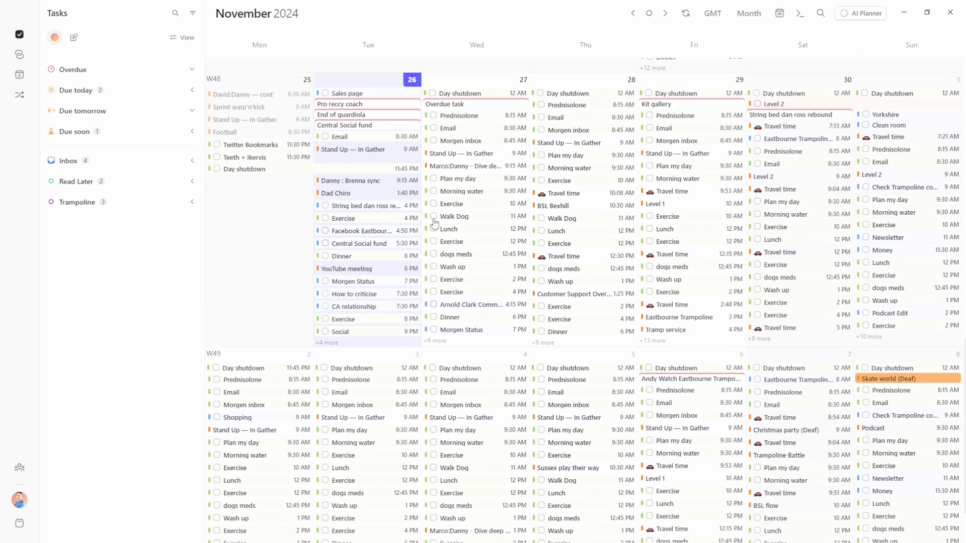
scroll(448, 221, "up", 2)
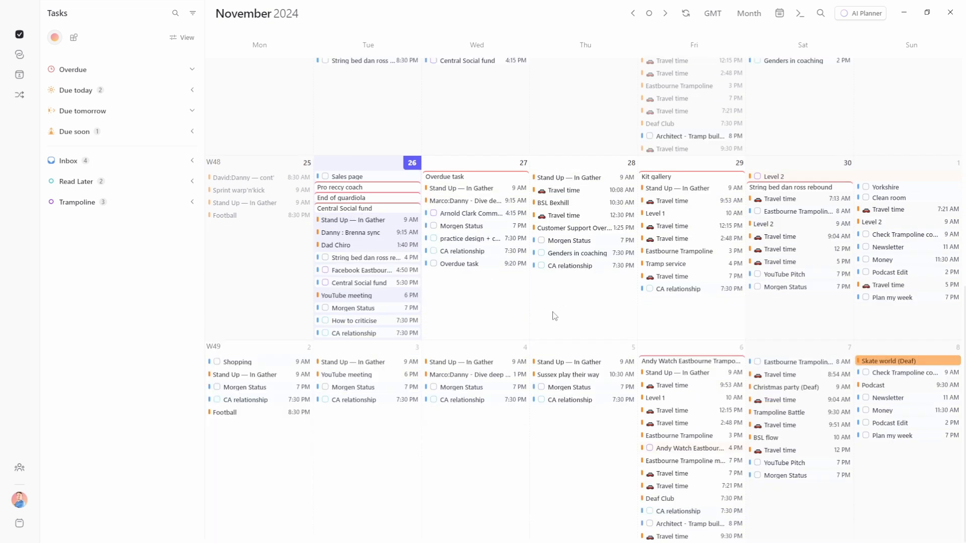
scroll(555, 319, "up", 1)
scroll(554, 322, "up", 3)
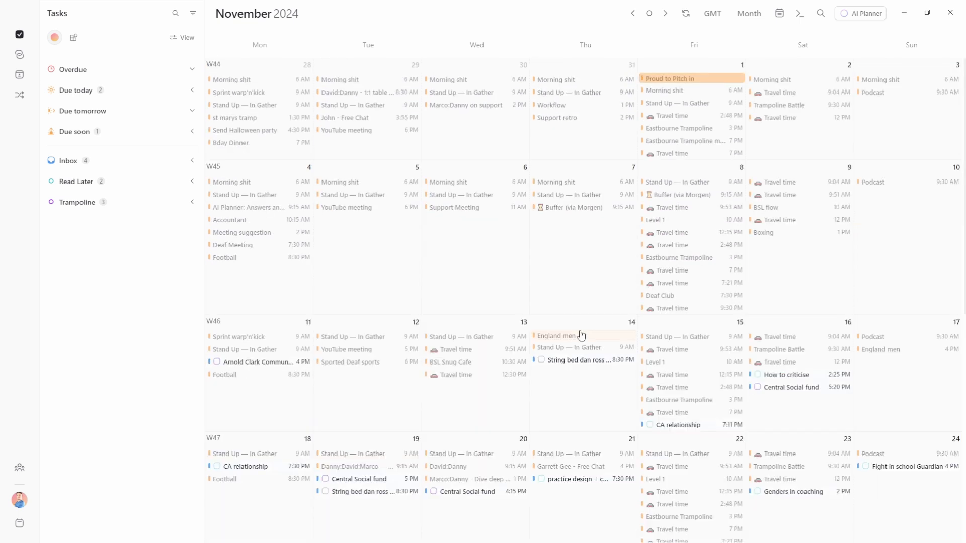
scroll(572, 285, "down", 5)
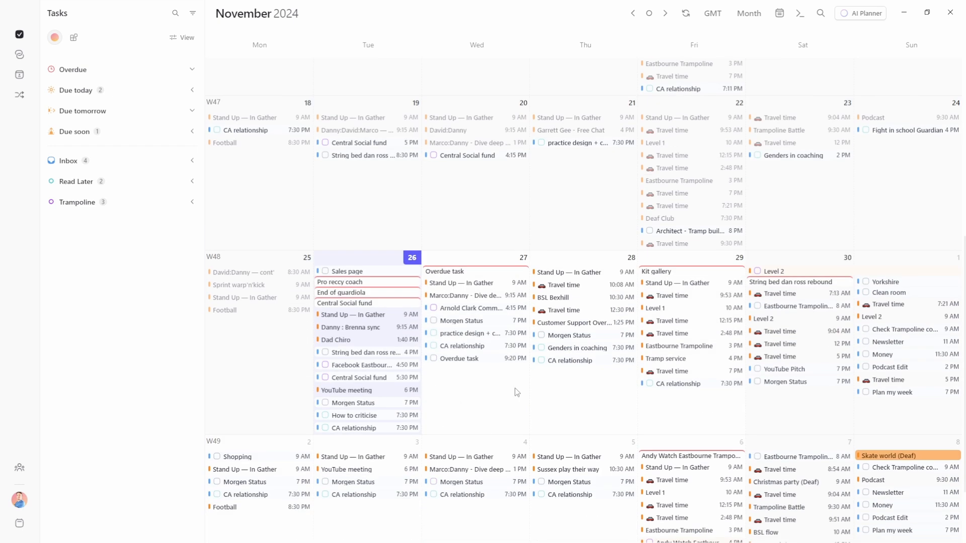
key("w")
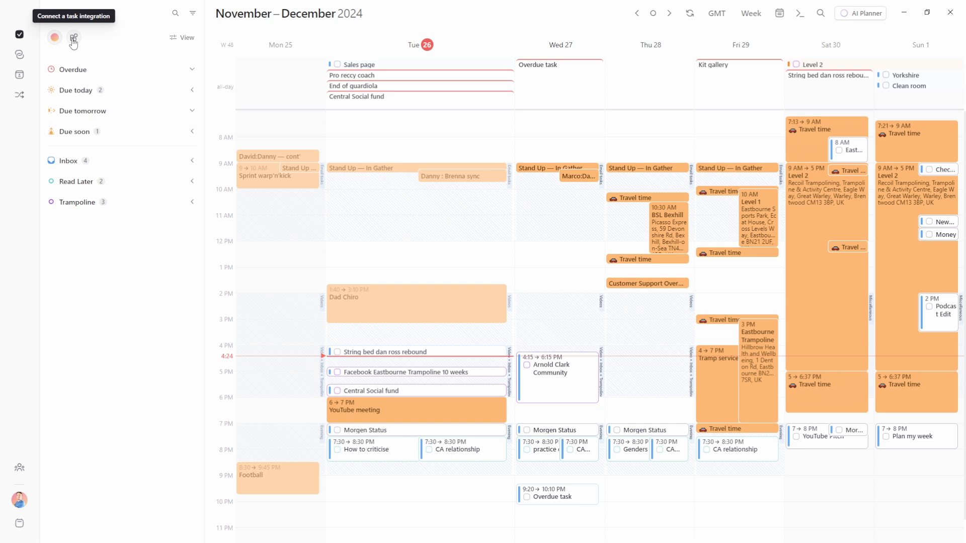
Open Morgen's Obsidian integration page from the task integration settings in Preferences
left_click(19, 500)
left_click(65, 324)
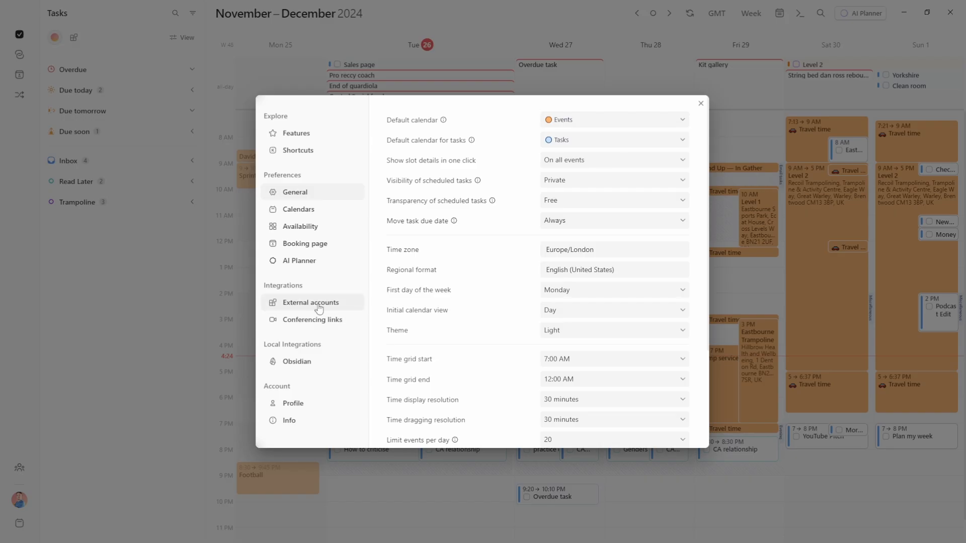
left_click(161, 302)
left_click(73, 38)
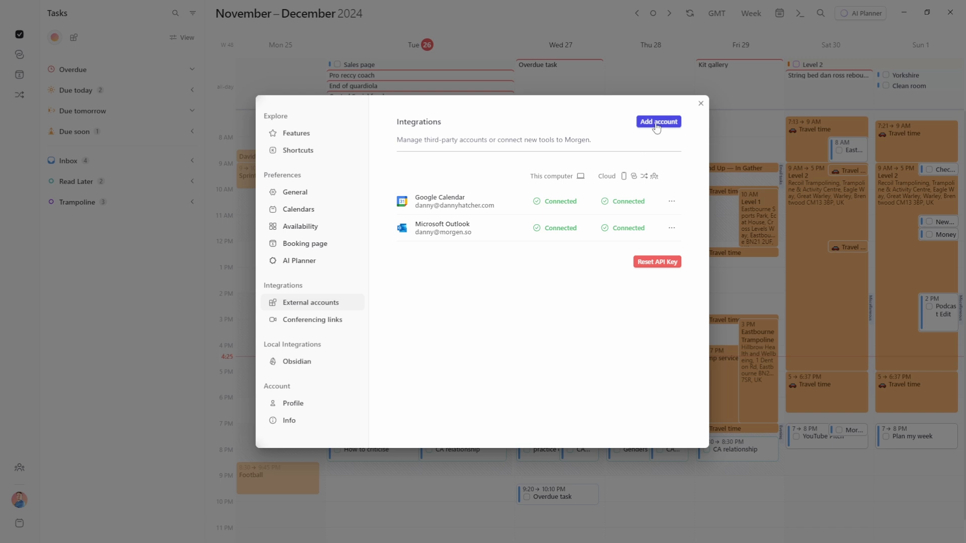
left_click(321, 368)
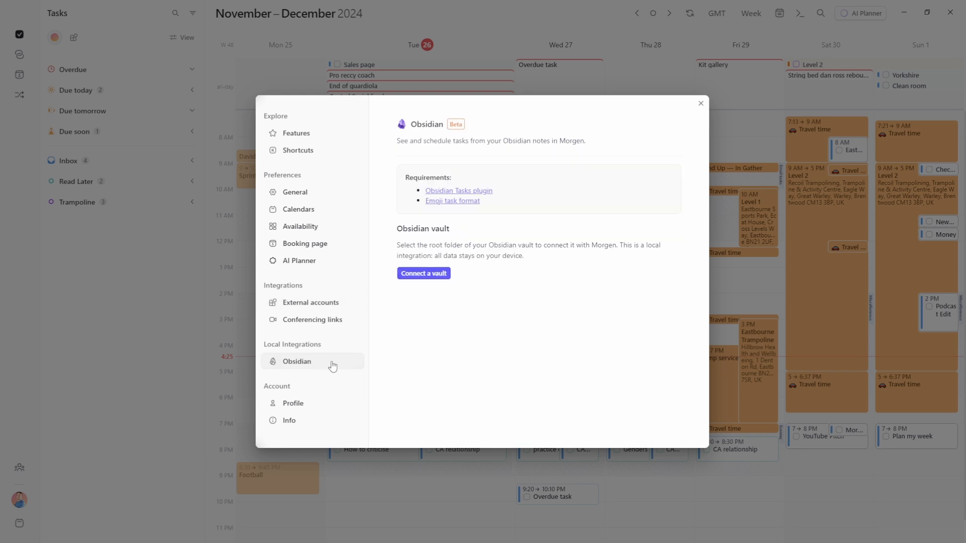
Connect the Research folder at G:\Obs\Research as Morgen's Obsidian vault
left_click(435, 280)
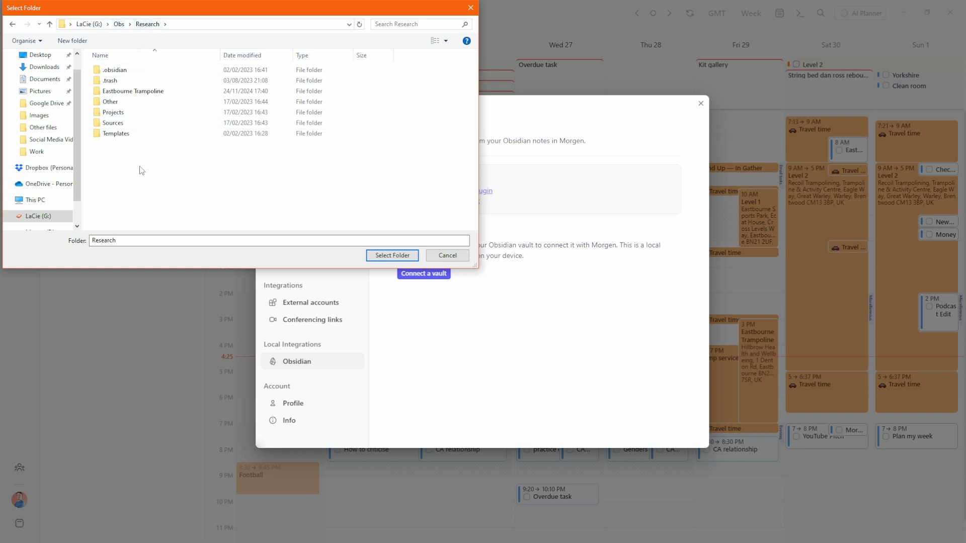
left_click(397, 257)
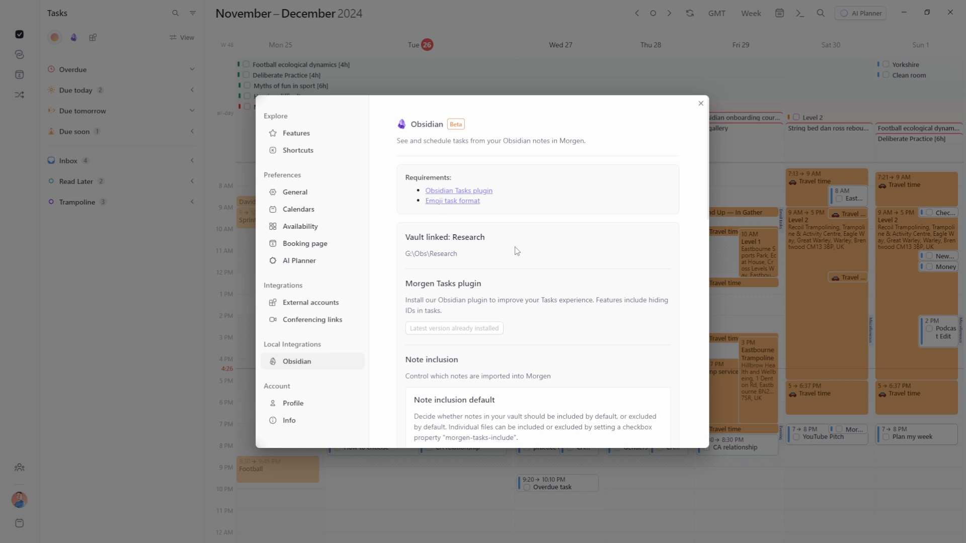
scroll(516, 250, "down", 3)
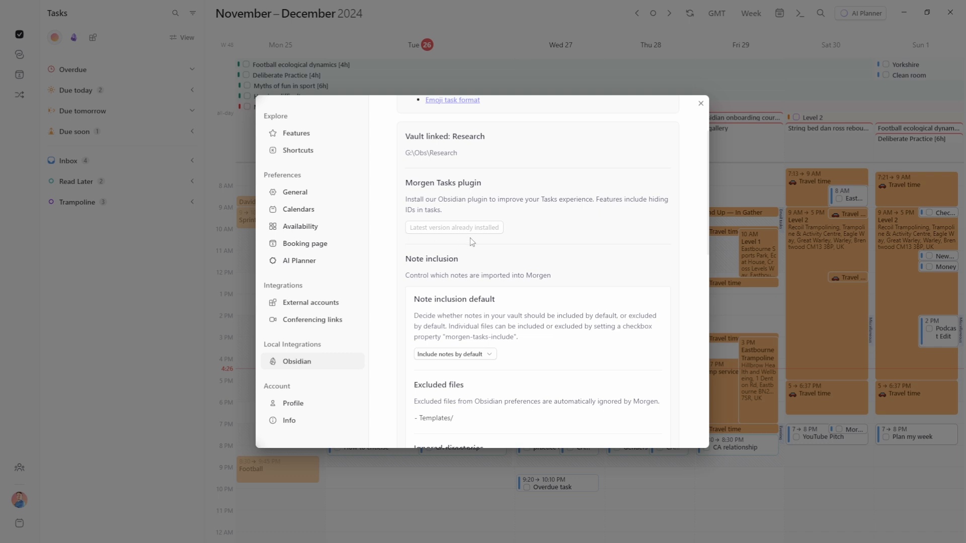
Change note inclusion to 'Exclude notes by default', then revert to 'Include notes by default'
scroll(472, 242, "down", 2)
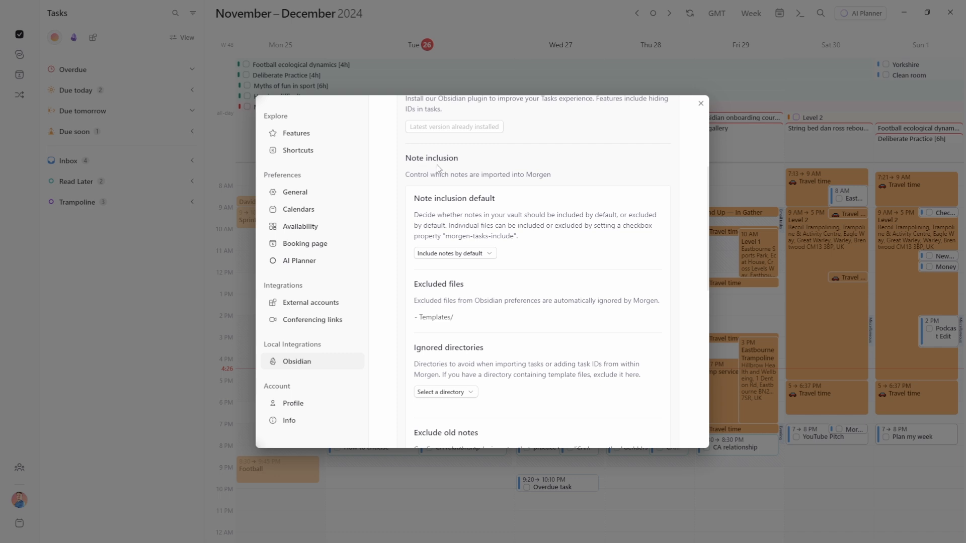
left_click(460, 255)
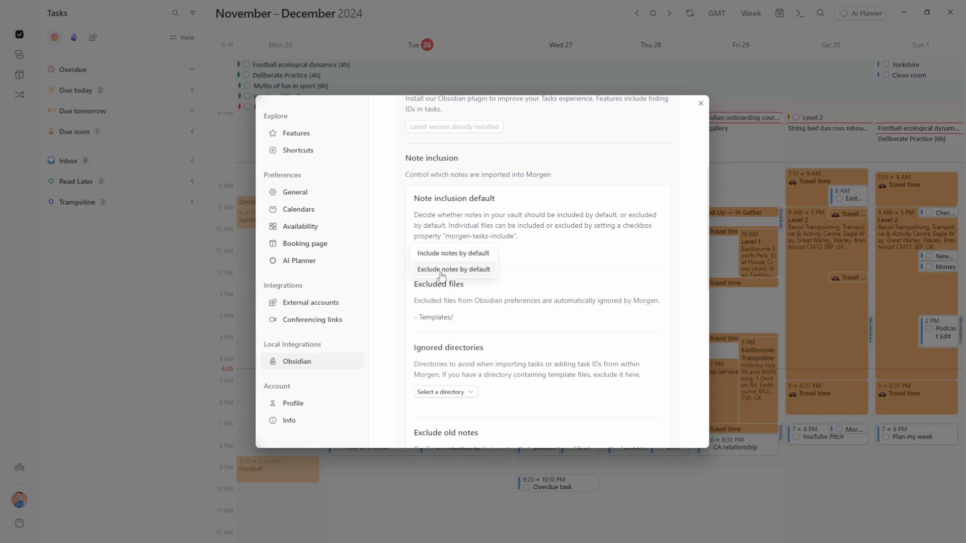
left_click(441, 275)
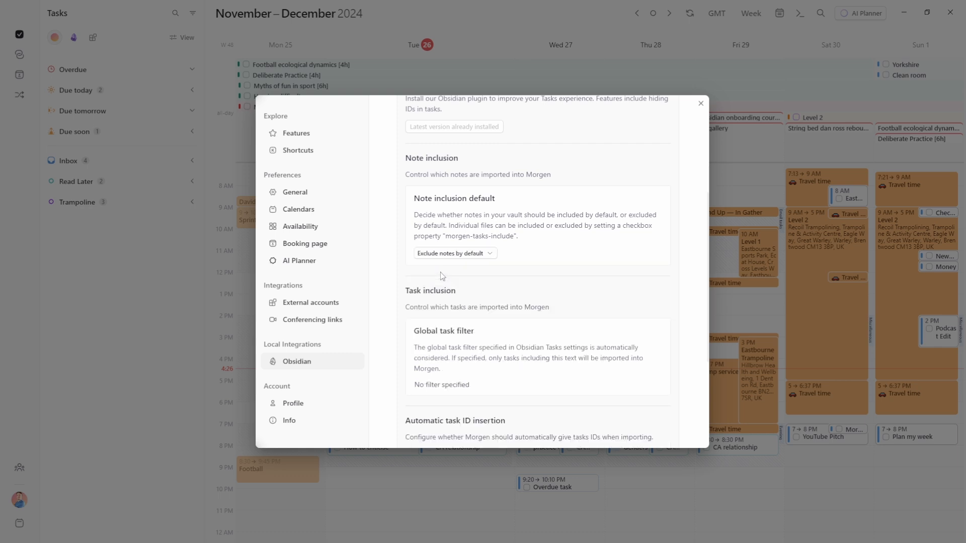
scroll(473, 273, "down", 1)
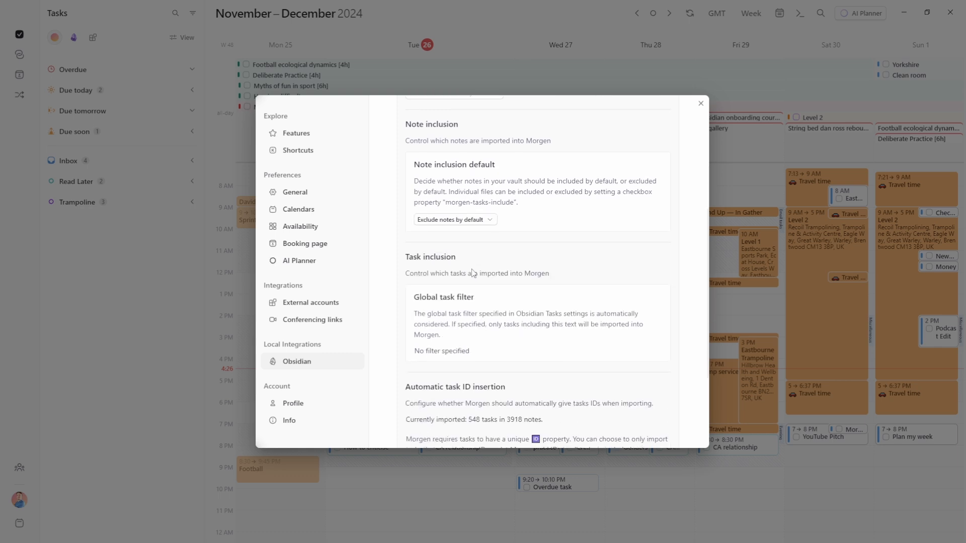
scroll(473, 273, "down", 1)
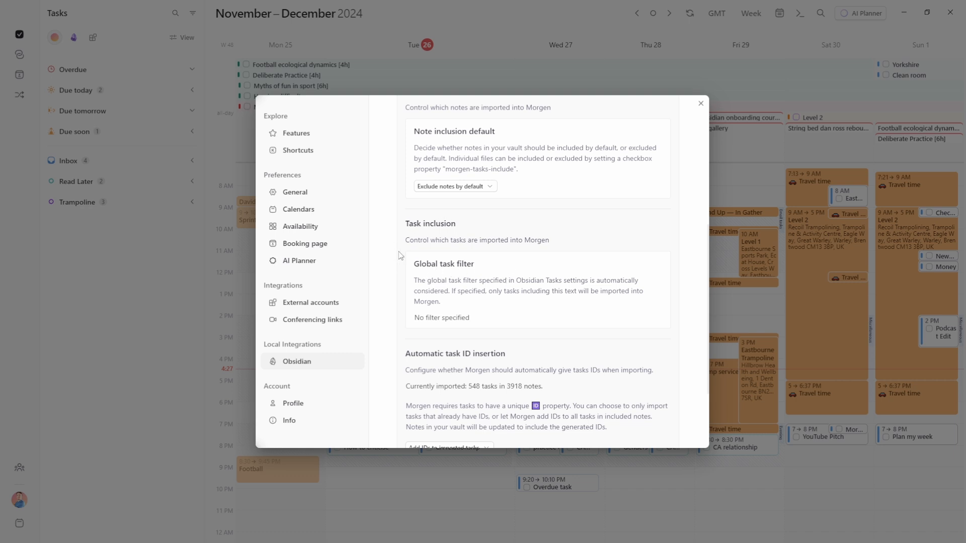
scroll(400, 256, "down", 1)
left_click(437, 176)
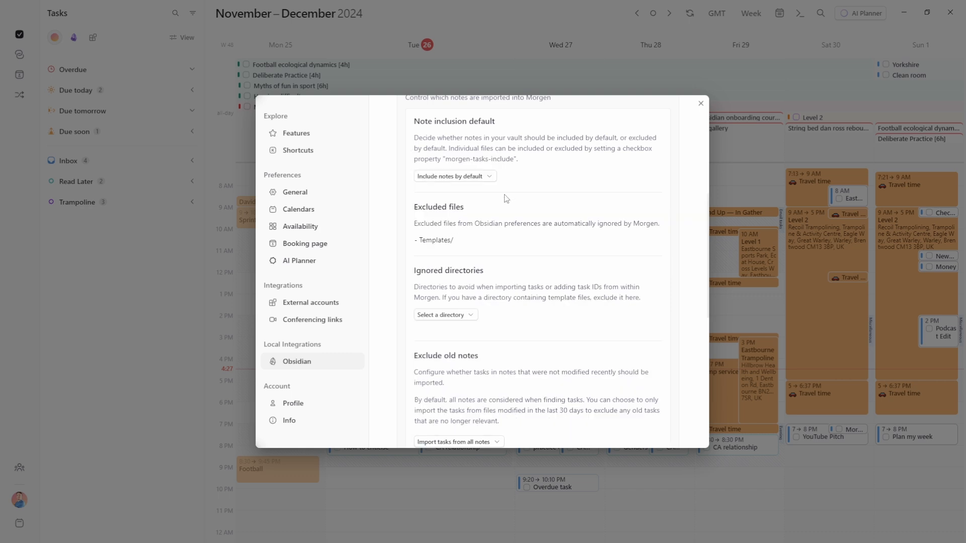
scroll(505, 200, "down", 1)
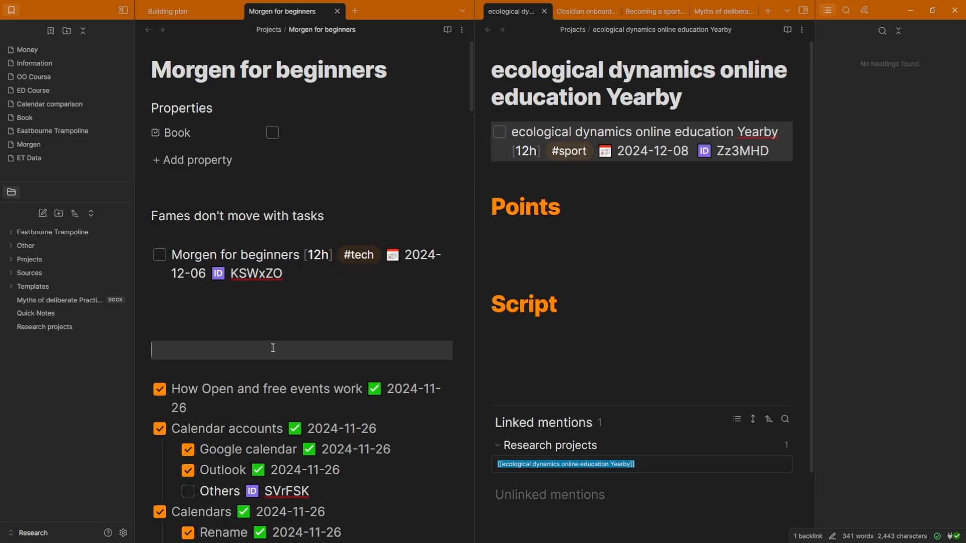
Bring Obsidian's 'Morgen for beginners' note window to the front
left_click(272, 347)
scroll(272, 347, "down", 3)
scroll(281, 307, "up", 6)
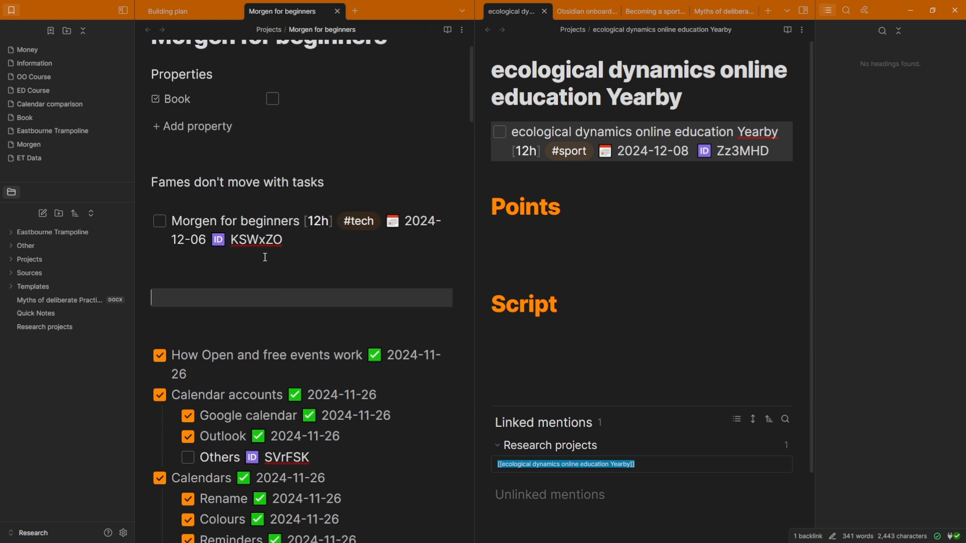
Select the Morgen for beginners task's ID KSWxZO in the Obsidian note
left_click(264, 220)
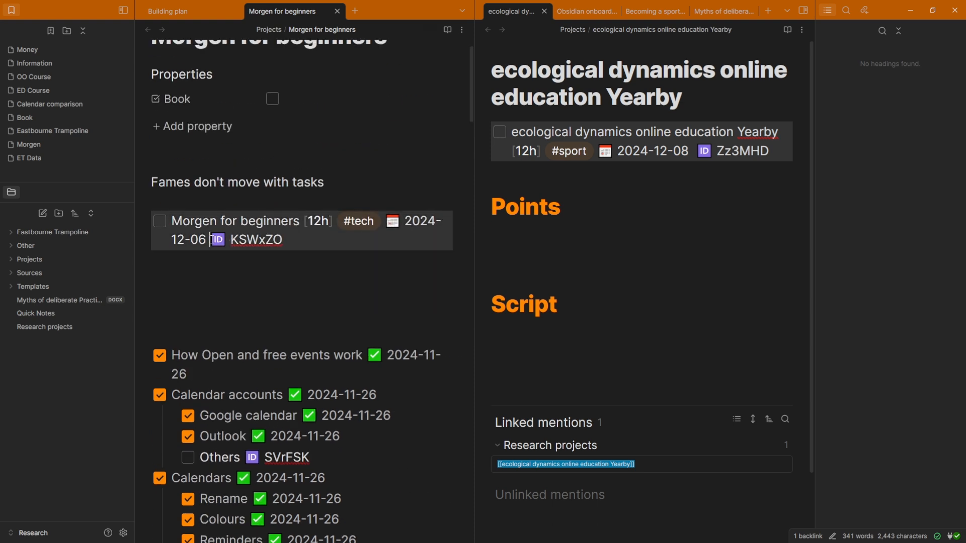
left_click(282, 282)
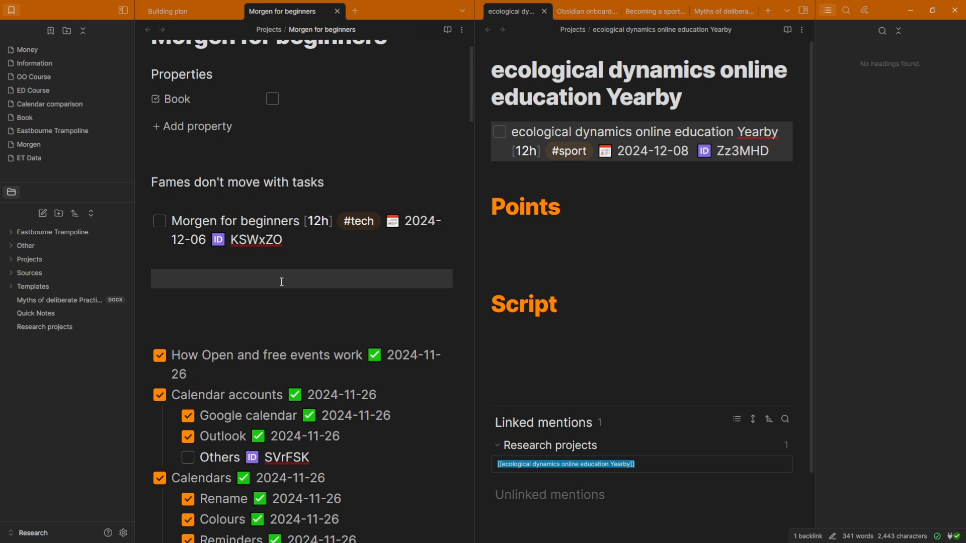
left_click_drag(211, 242, 298, 243)
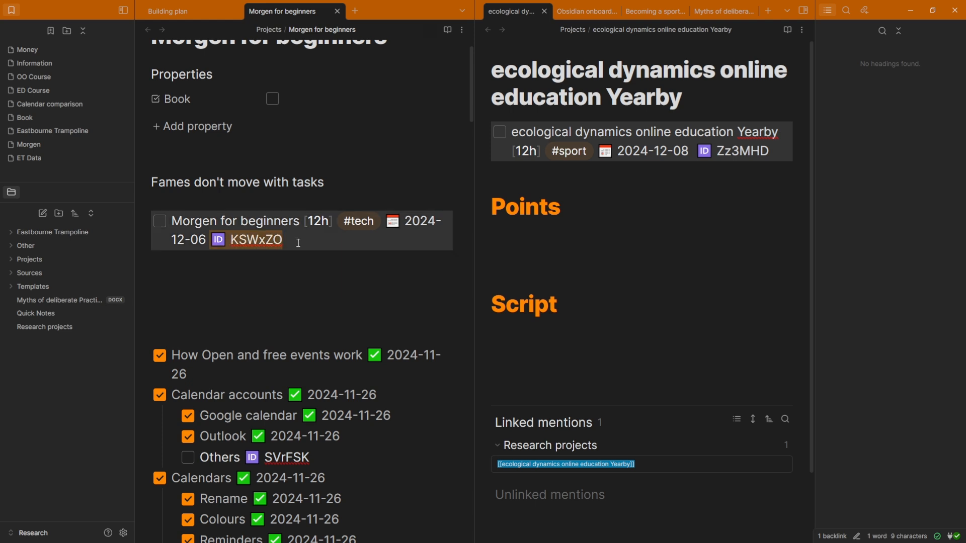
left_click(284, 275)
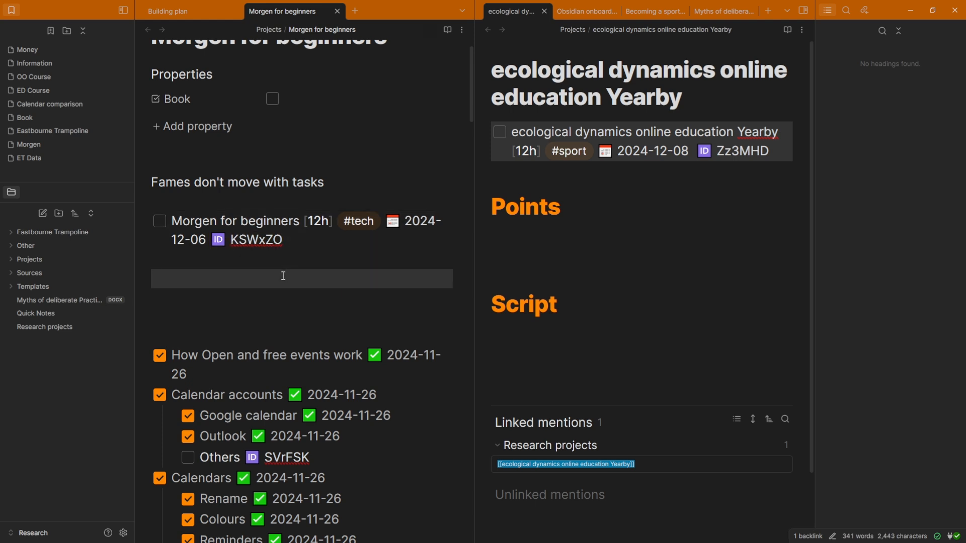
Check Obsidian's Files and links excluded files list, which contains Templates/
left_click(123, 532)
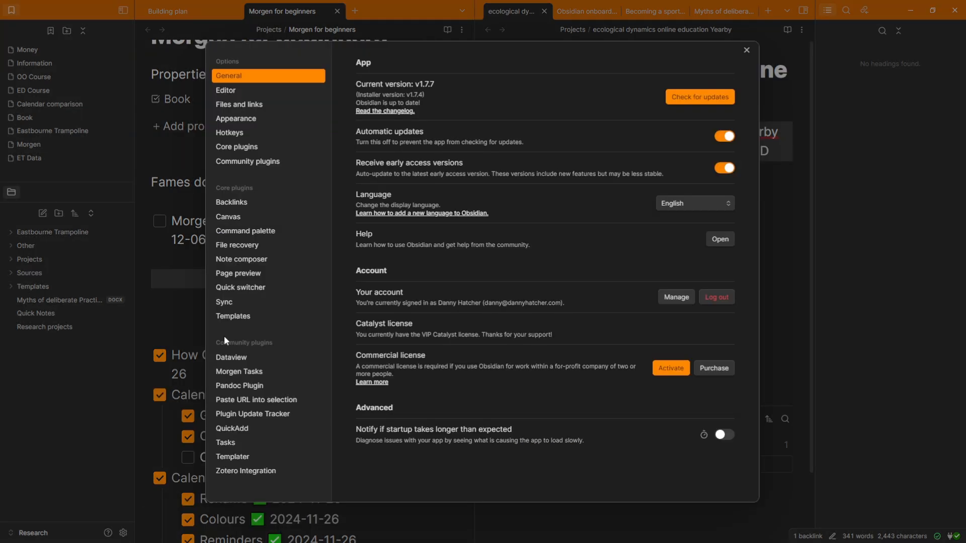
left_click(282, 105)
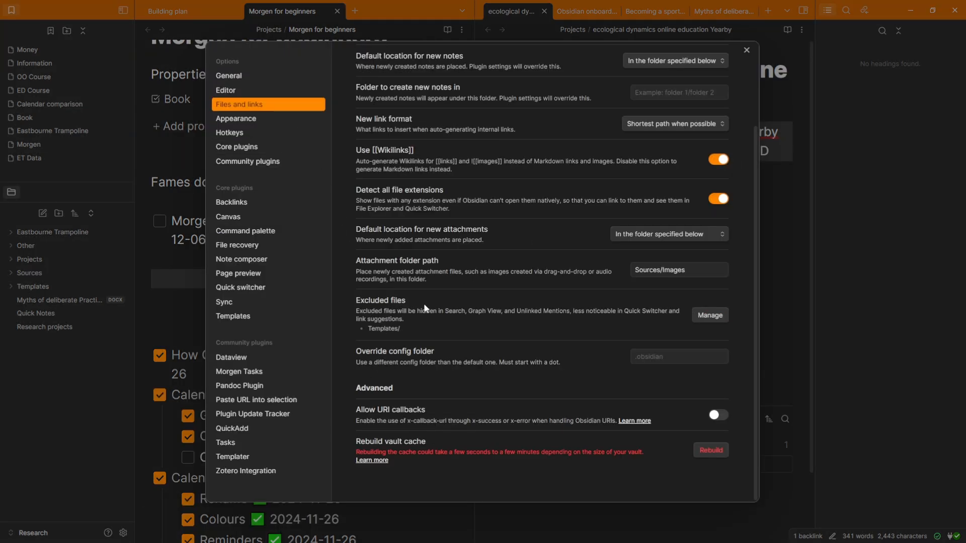
left_click(707, 318)
left_click(428, 294)
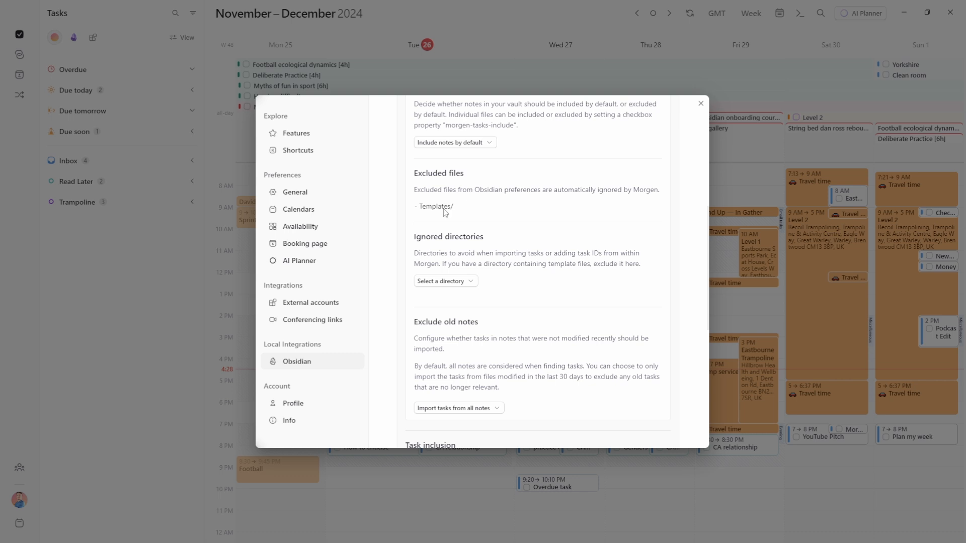
Add \Eastbourne Trampoline to the vault's ignored directories in Morgen
scroll(445, 213, "down", 1)
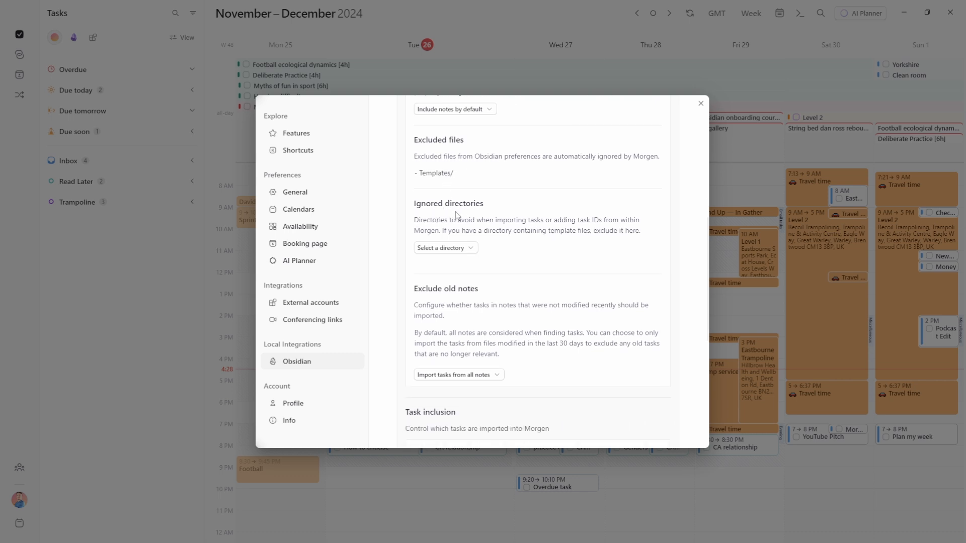
left_click(469, 248)
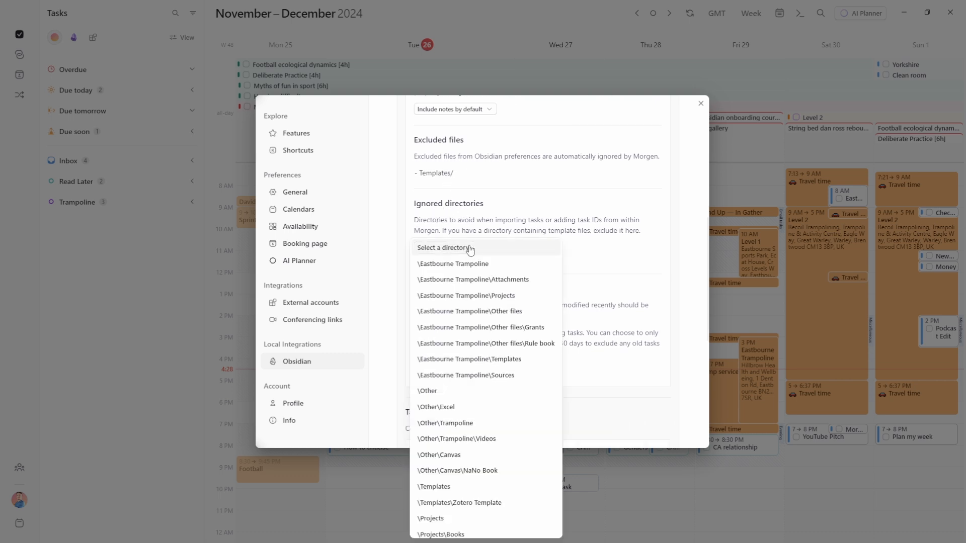
scroll(414, 410, "down", 2)
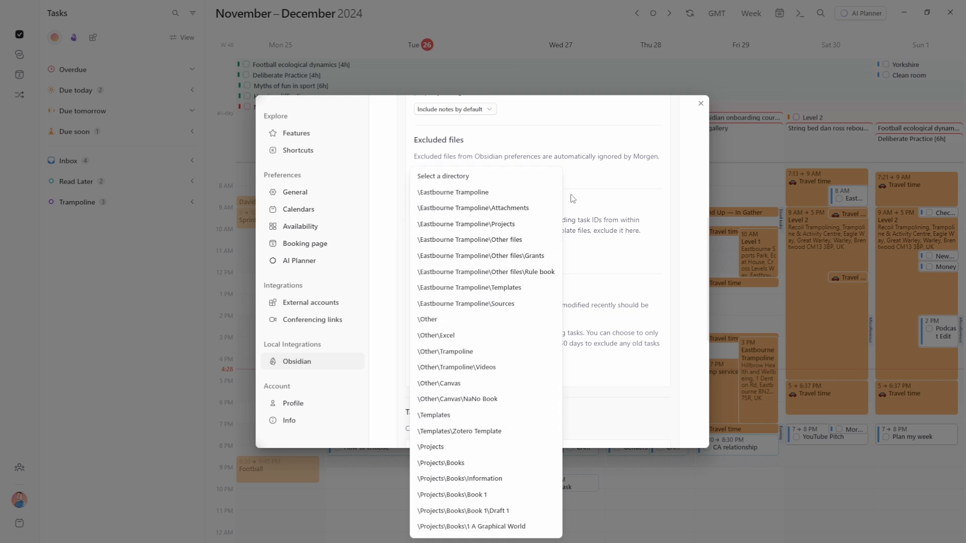
left_click(595, 176)
left_click(445, 248)
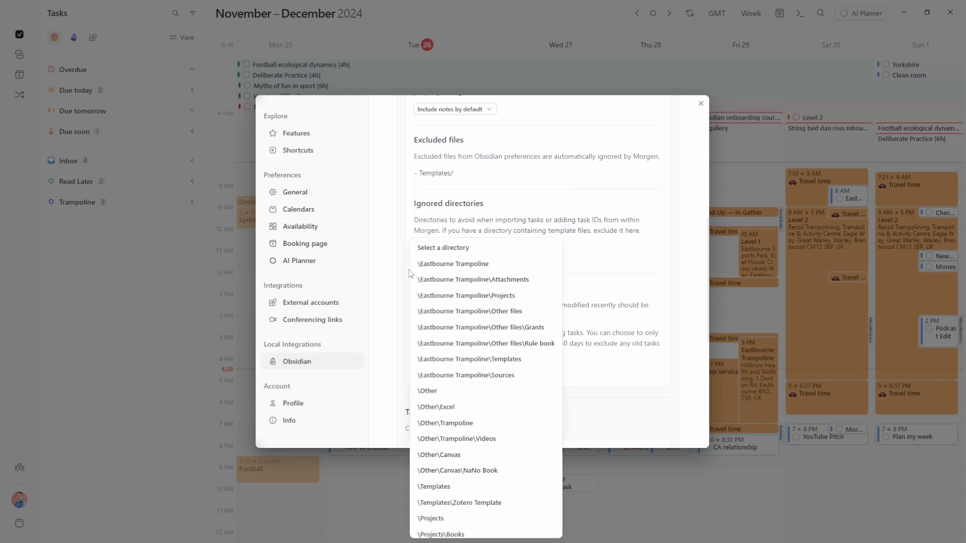
left_click(450, 263)
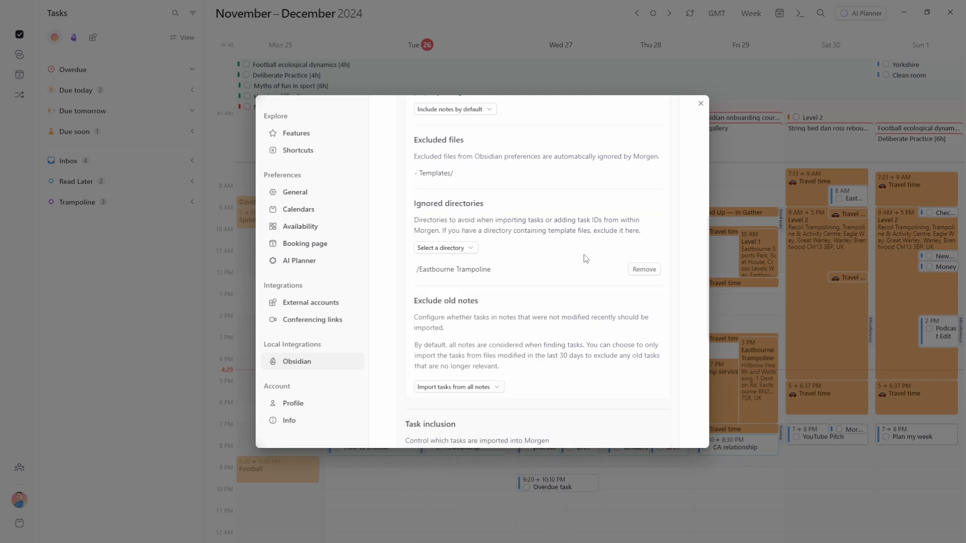
Switch to Obsidian to look at the Eastbourne Trampoline folder
key("alt+Tab")
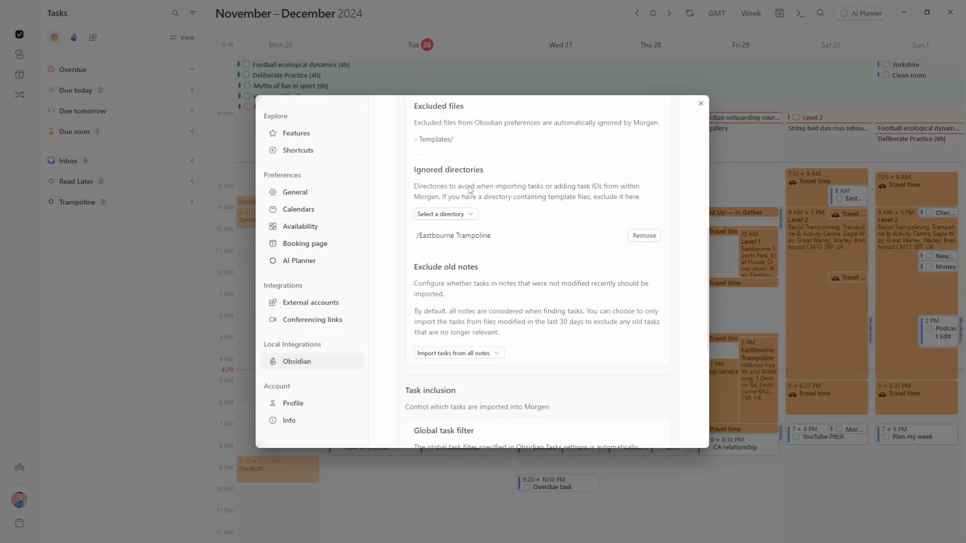
scroll(485, 188, "up", 1)
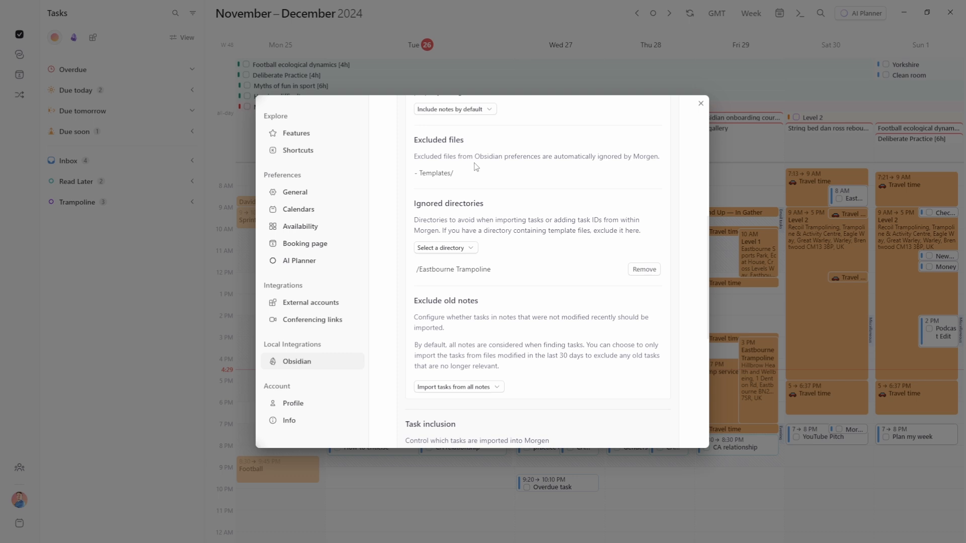
scroll(475, 166, "down", 3)
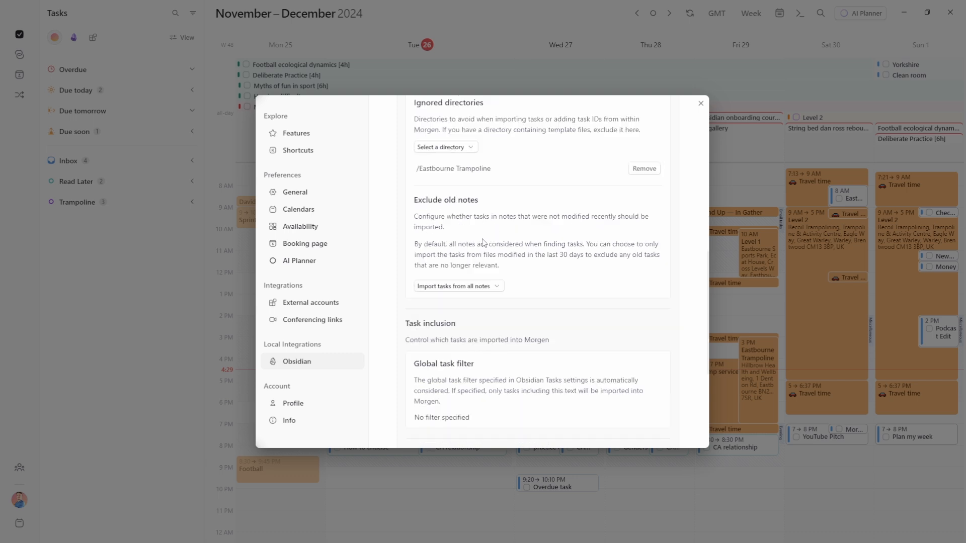
left_click(494, 290)
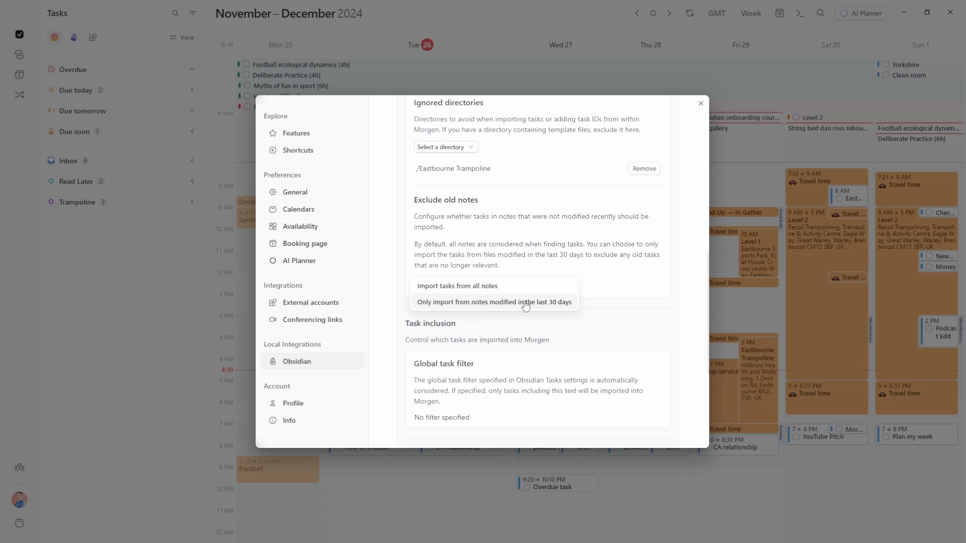
scroll(535, 267, "up", 5)
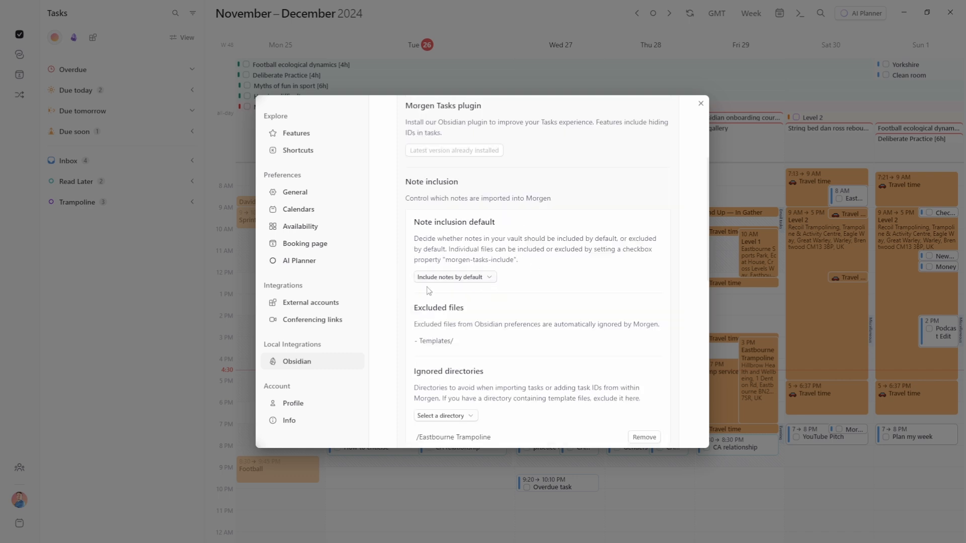
scroll(535, 283, "down", 9)
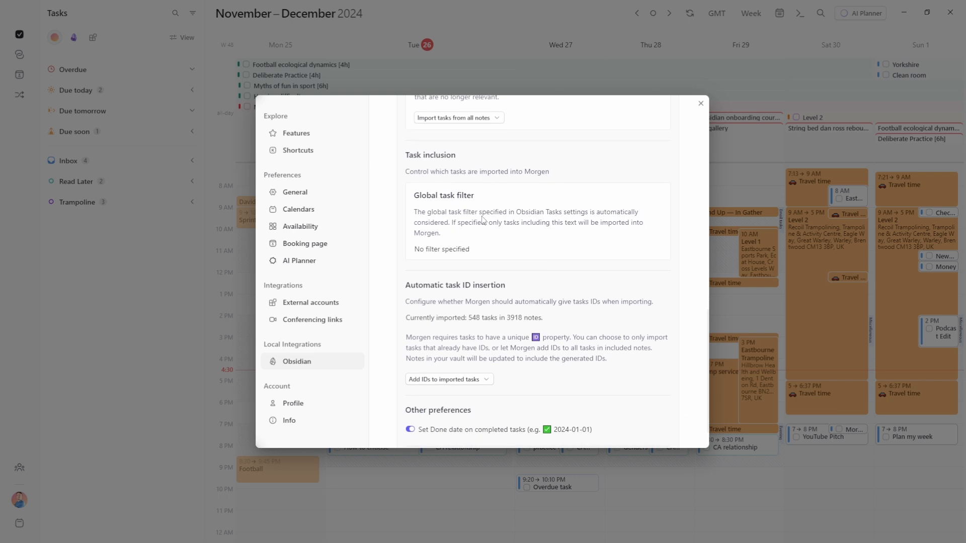
scroll(482, 221, "down", 2)
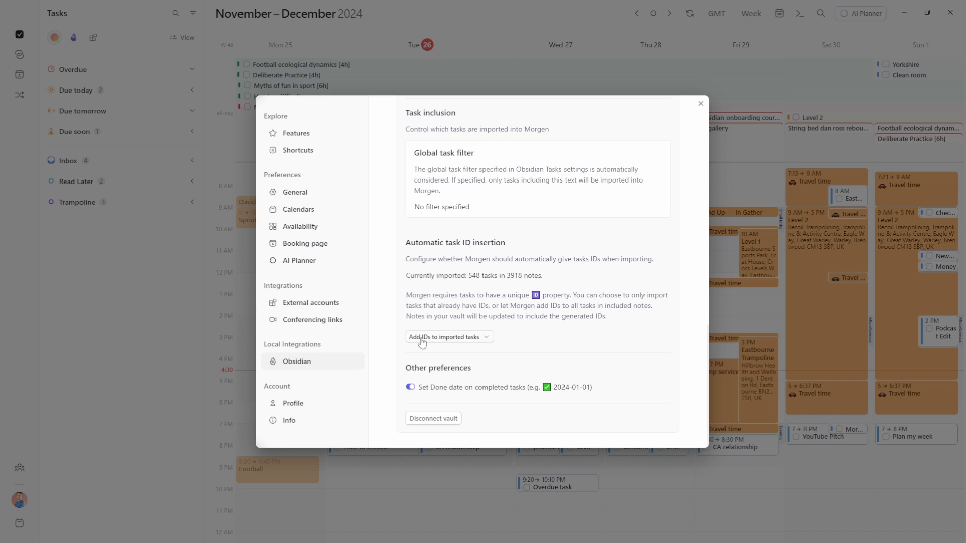
left_click(463, 342)
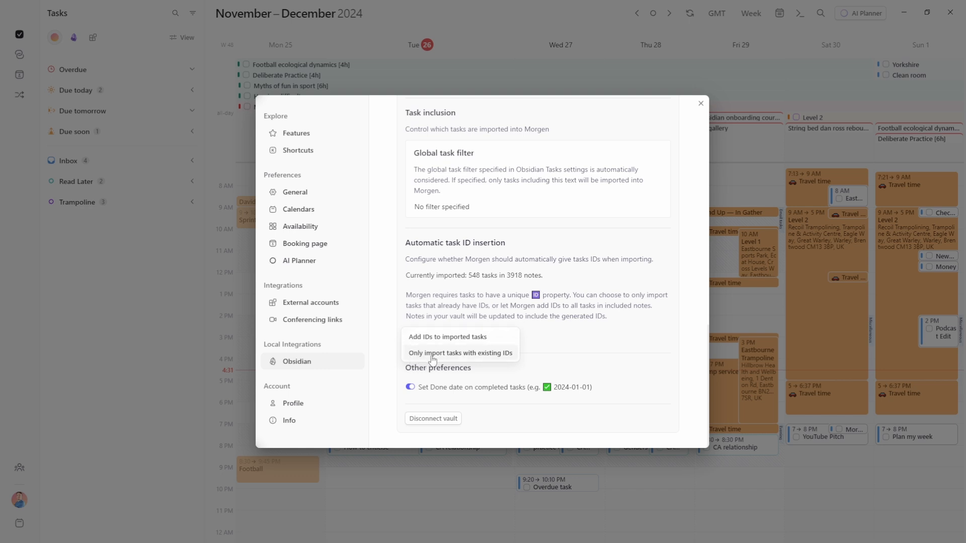
left_click(495, 301)
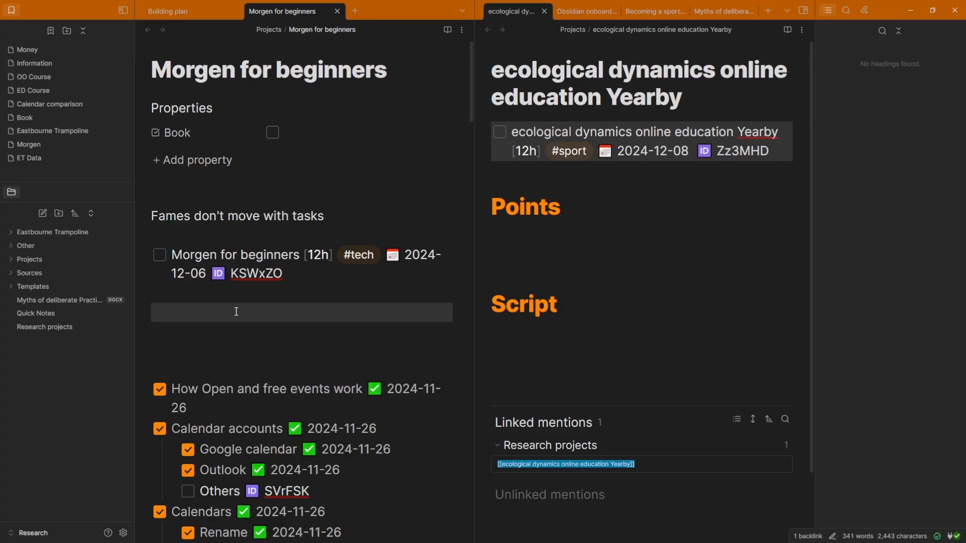
Add an unchecked '- [ ] new task' line below the Morgen for beginners task
key("ctrl+Return")
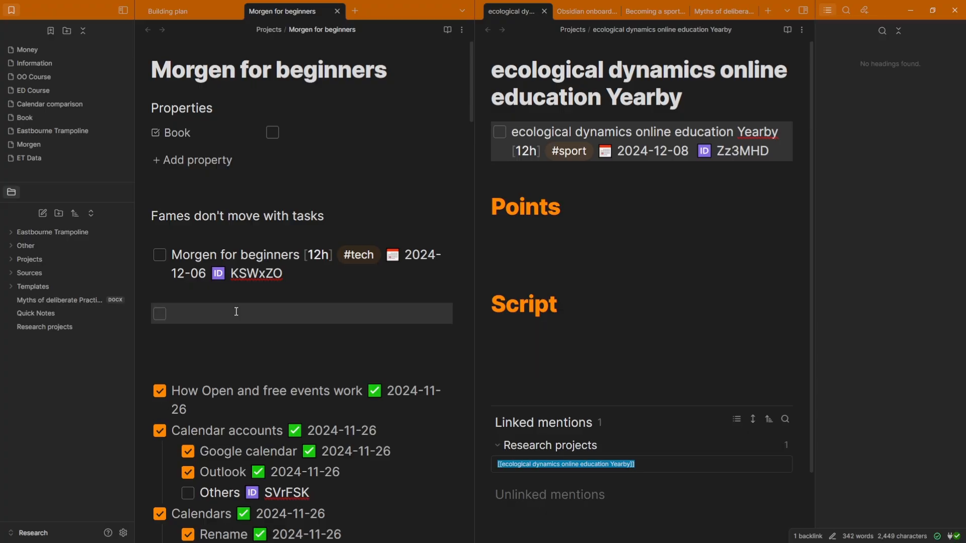
type("new task")
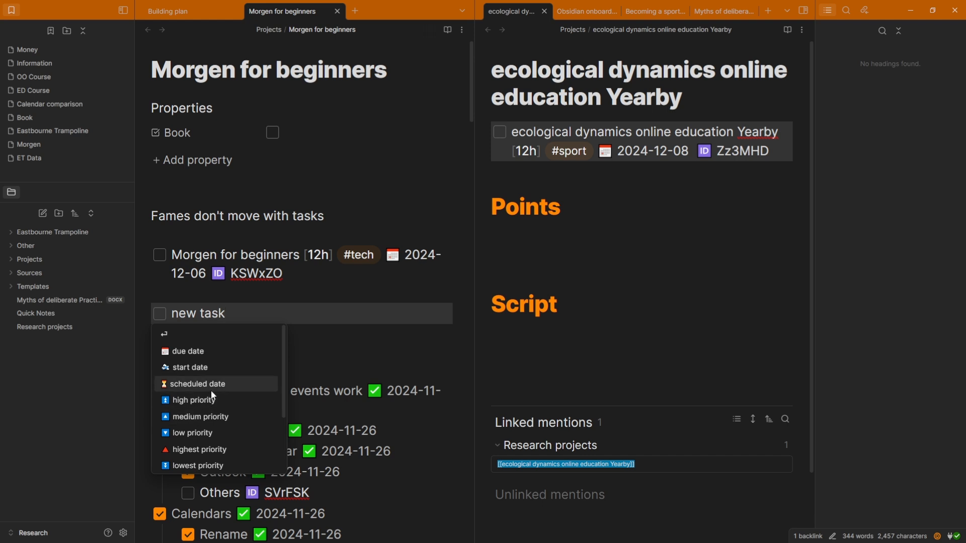
key("Escape")
Place a smaller Morgen window over Obsidian and inspect the ID added to 'new task'
key("alt+Tab")
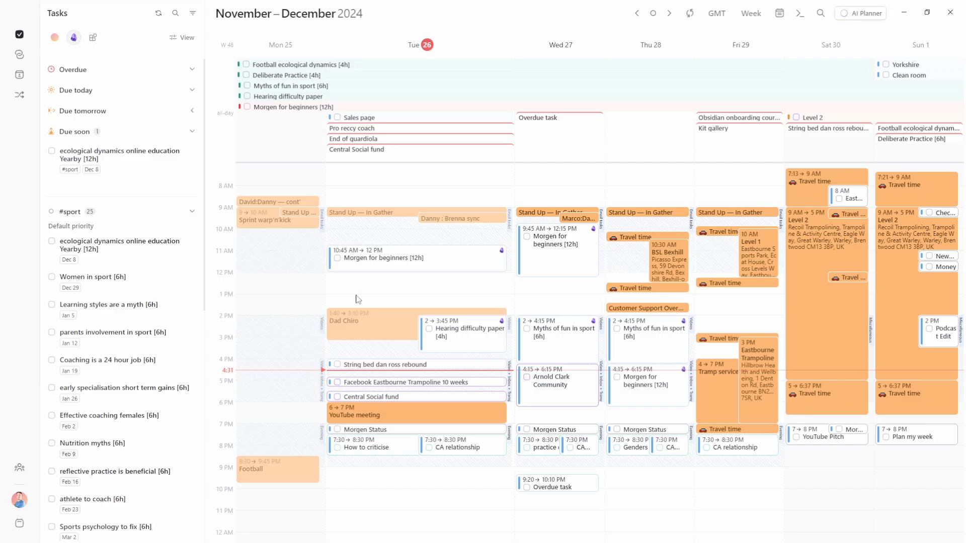
key("super+Down")
key("super+Down")
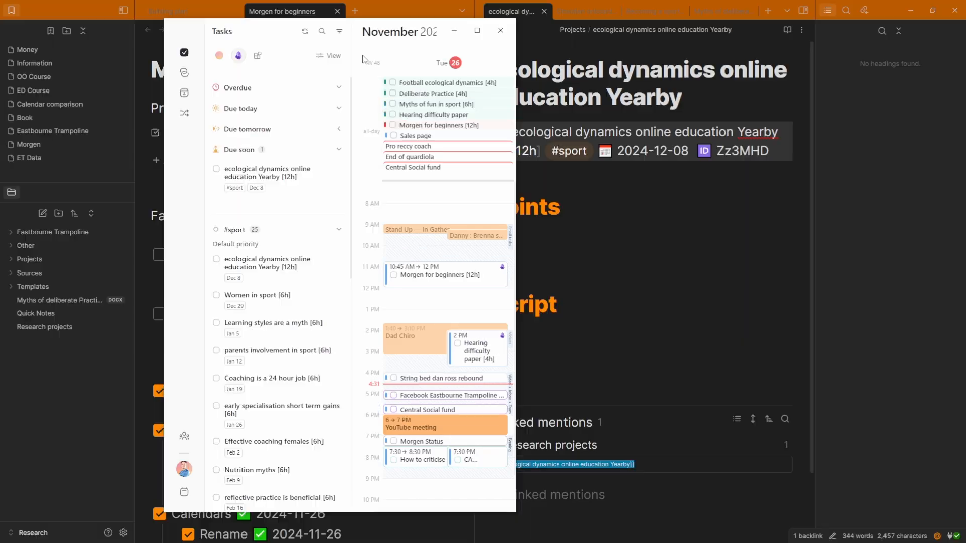
key("alt+Tab")
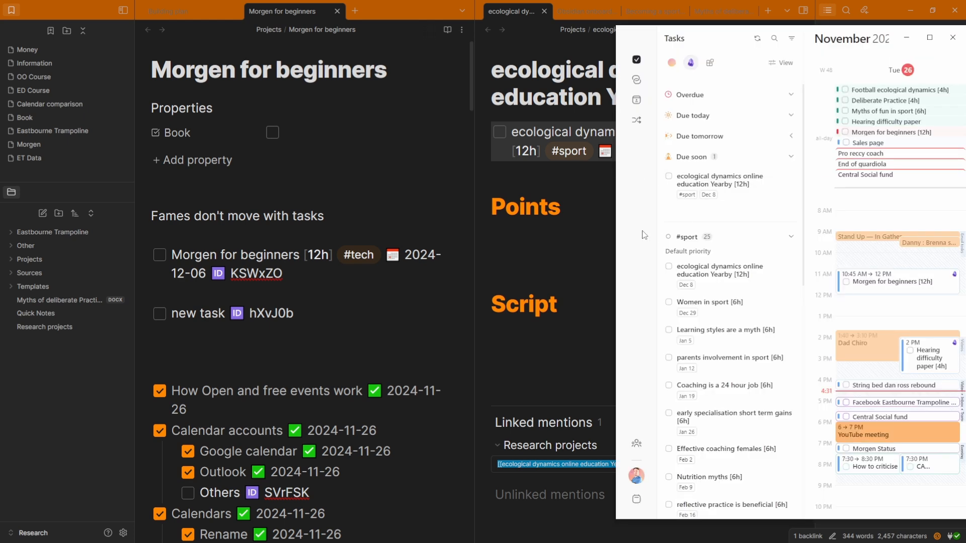
left_click(286, 328)
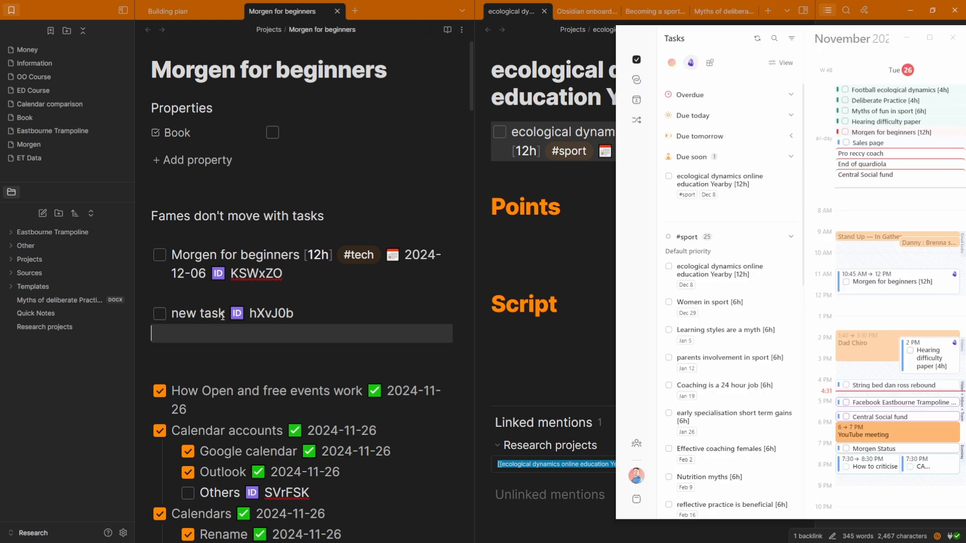
left_click_drag(229, 315, 326, 315)
left_click(315, 335)
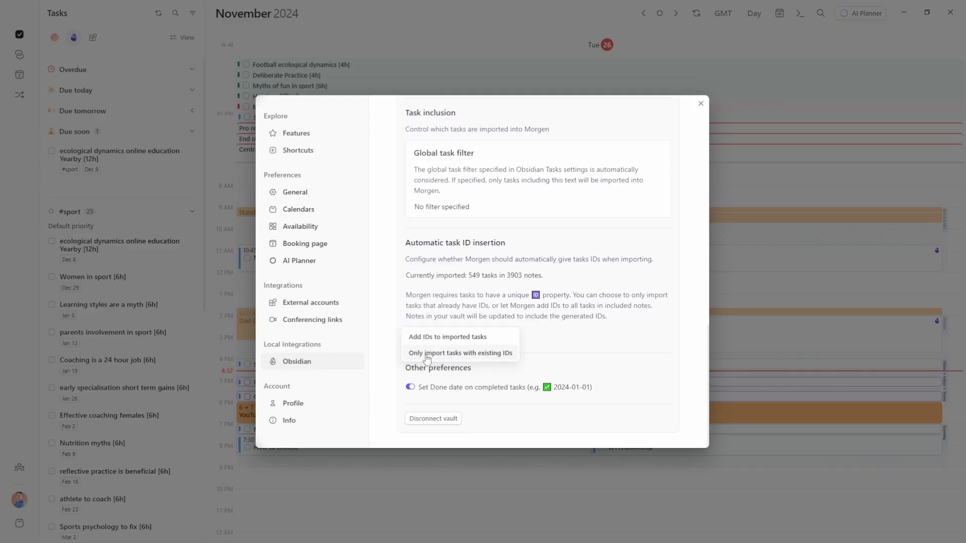
Set ID insertion to 'Only import tasks with existing IDs' and delete new task's generated ID
left_click(427, 358)
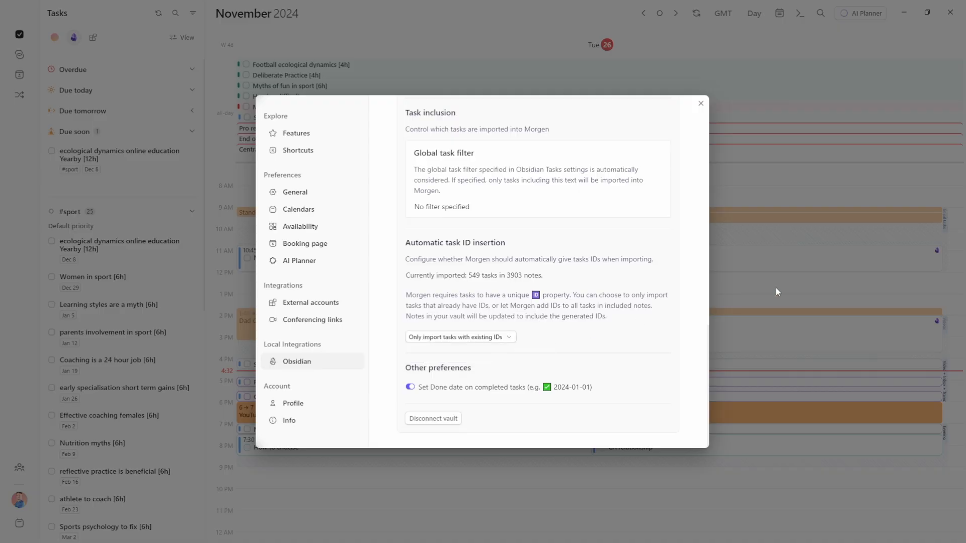
left_click(775, 287)
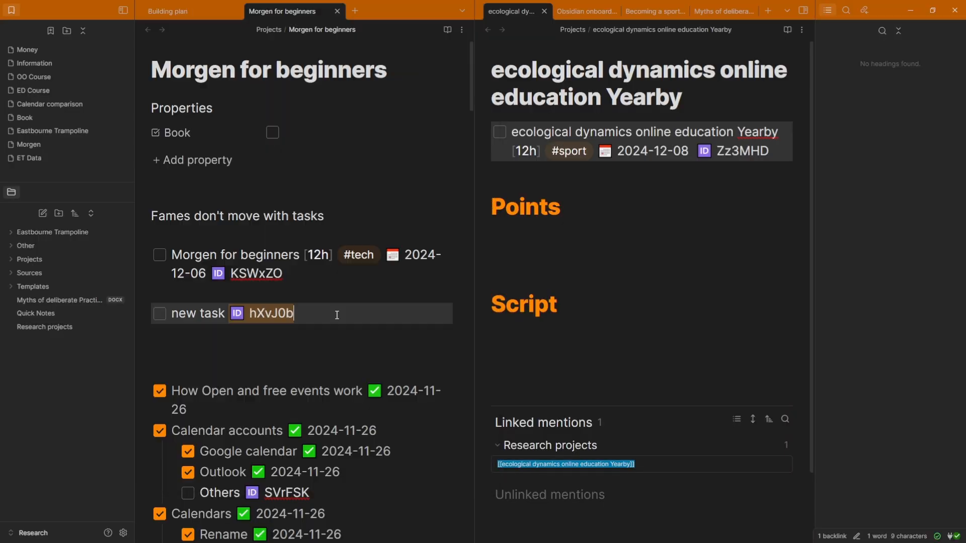
key("BackSpace")
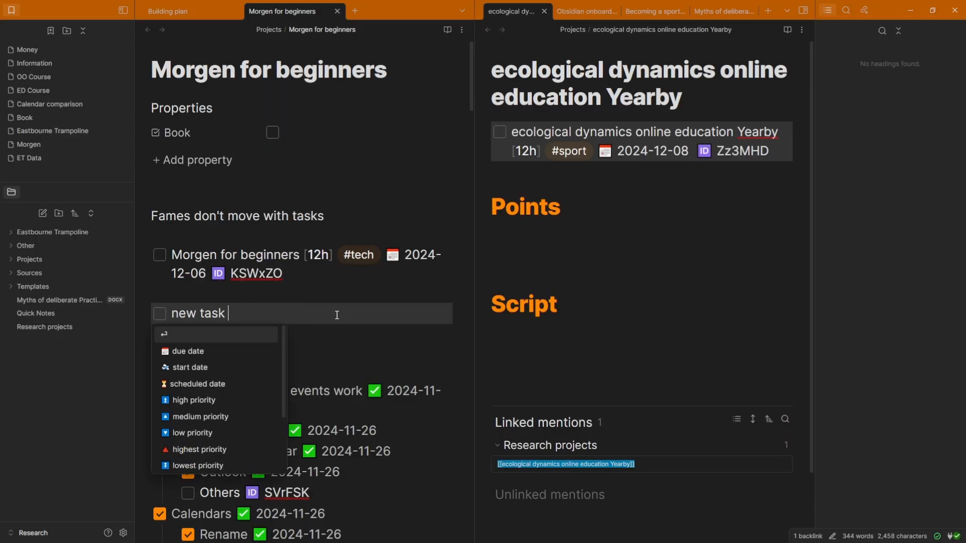
key("Return")
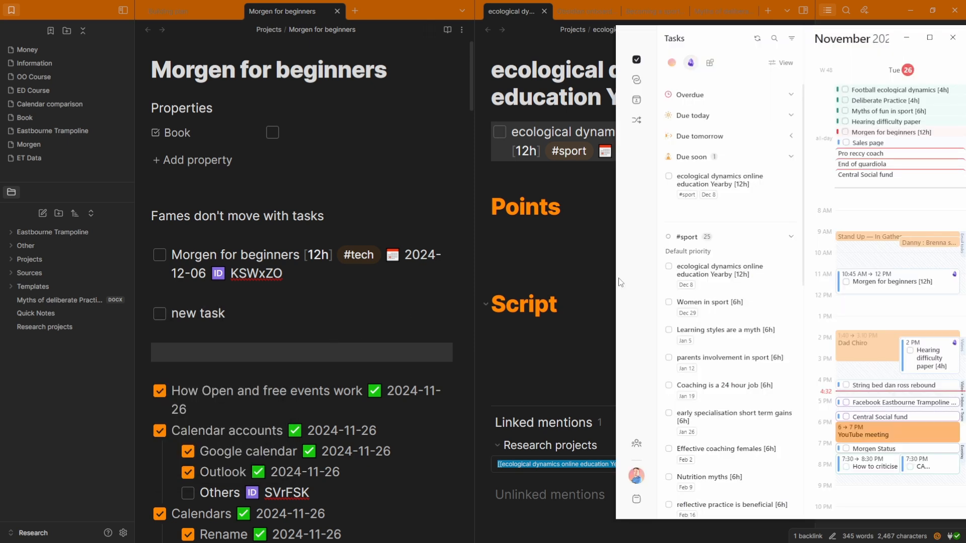
Give 'new task' a due date of today, 2024-11-26
left_click(268, 314)
left_click(637, 283)
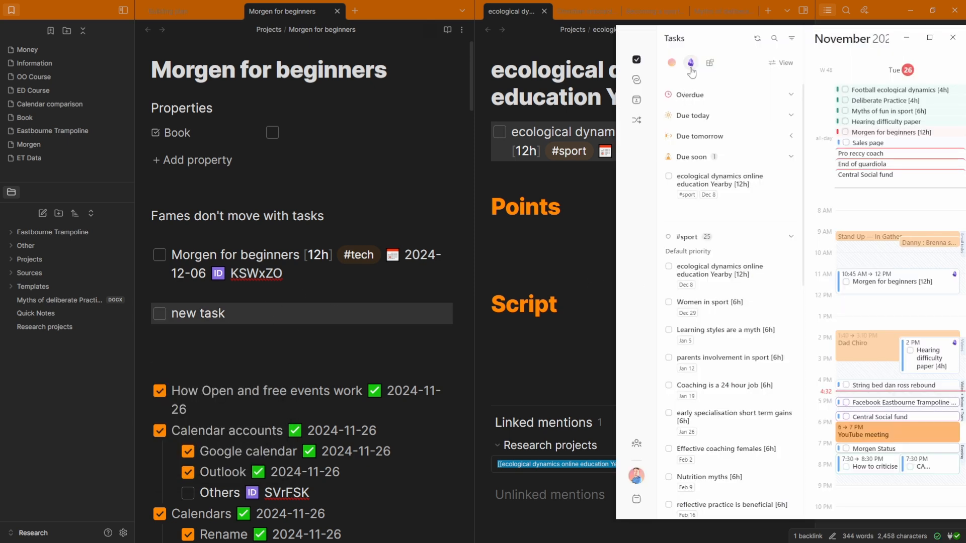
left_click(263, 314)
type("du")
key("Return")
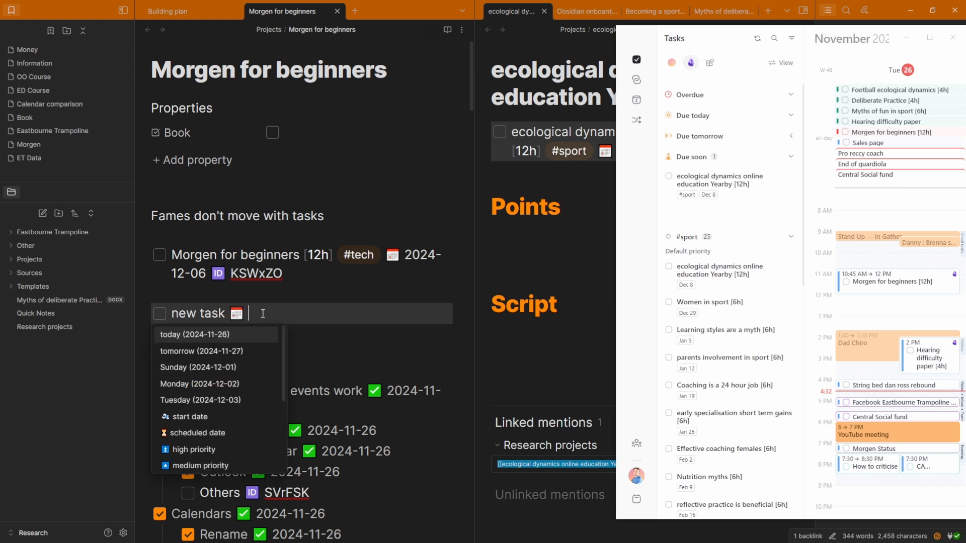
key("Return")
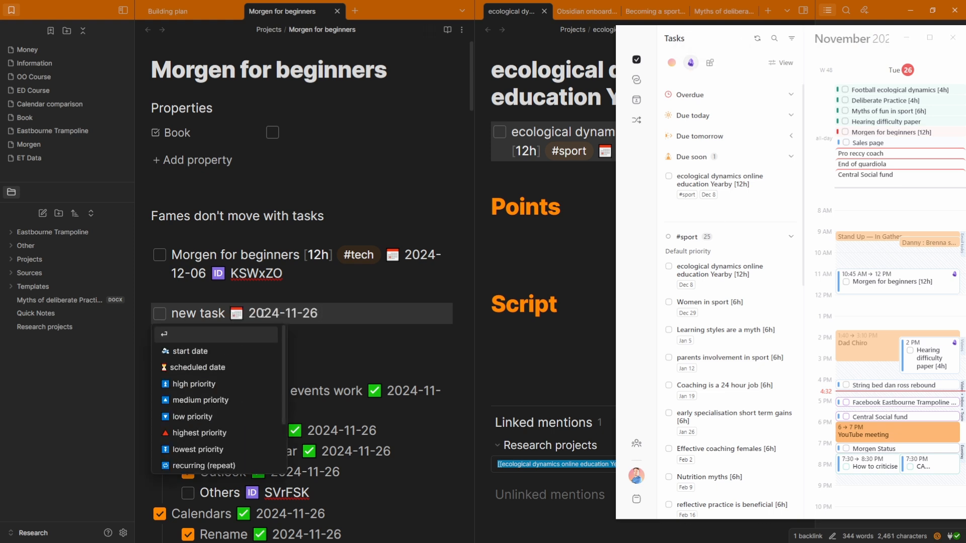
Generate the unique ID umk1qn for 'new task'
left_click(635, 235)
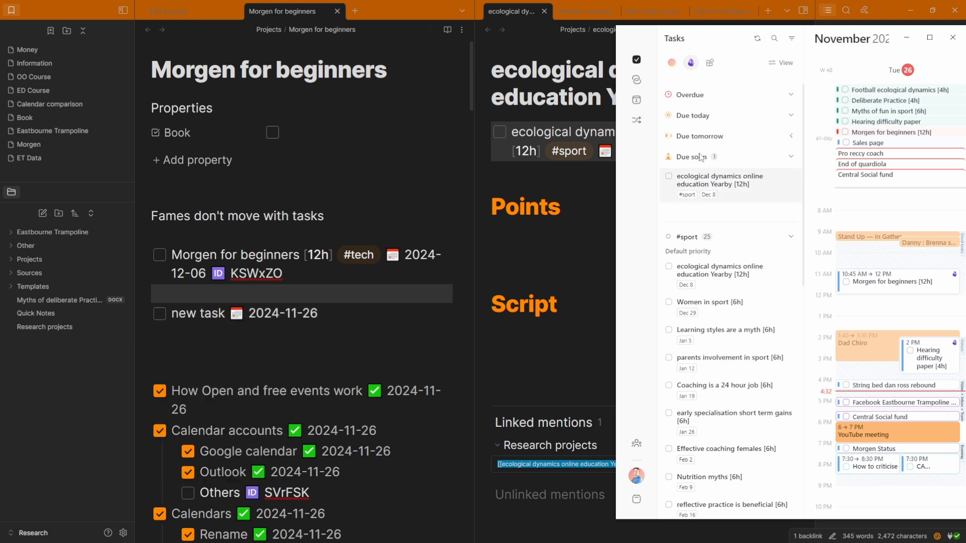
left_click(208, 310)
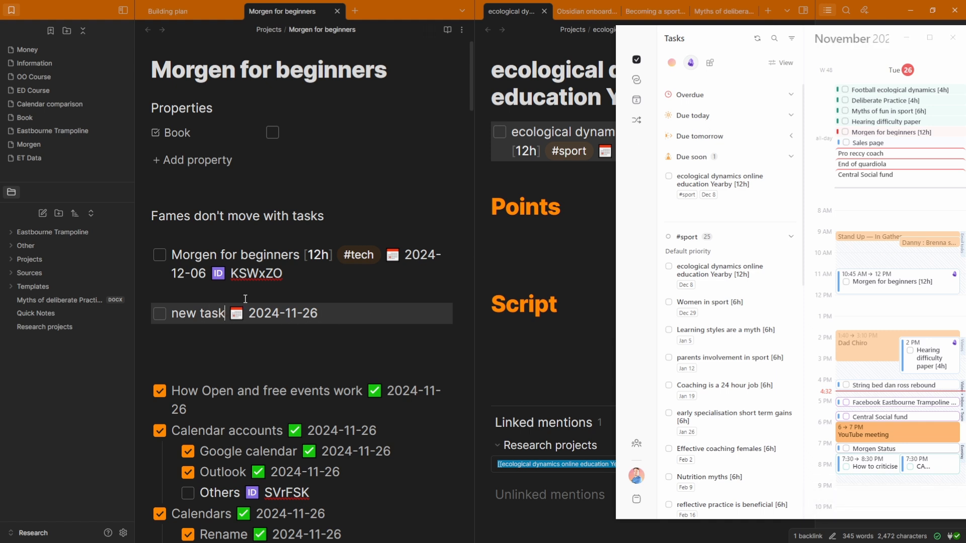
type("id")
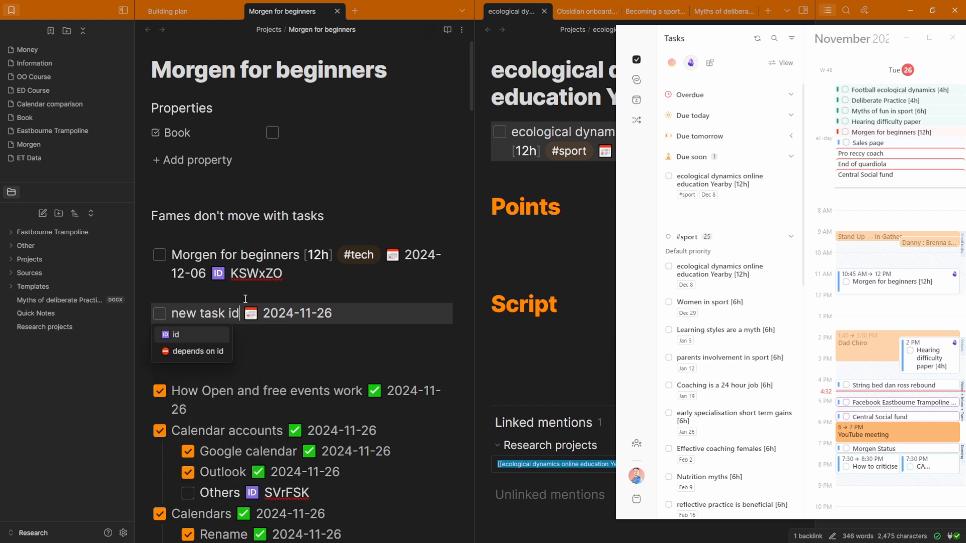
key("Return")
key("Return")
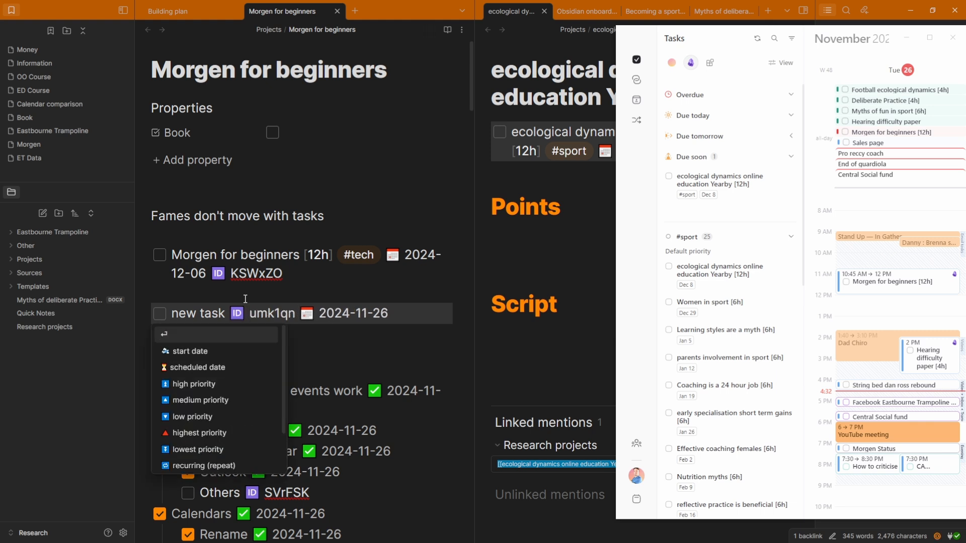
left_click(245, 298)
Mark 'new task' done in Morgen and check the synced done date 2024-11-26
left_click(652, 240)
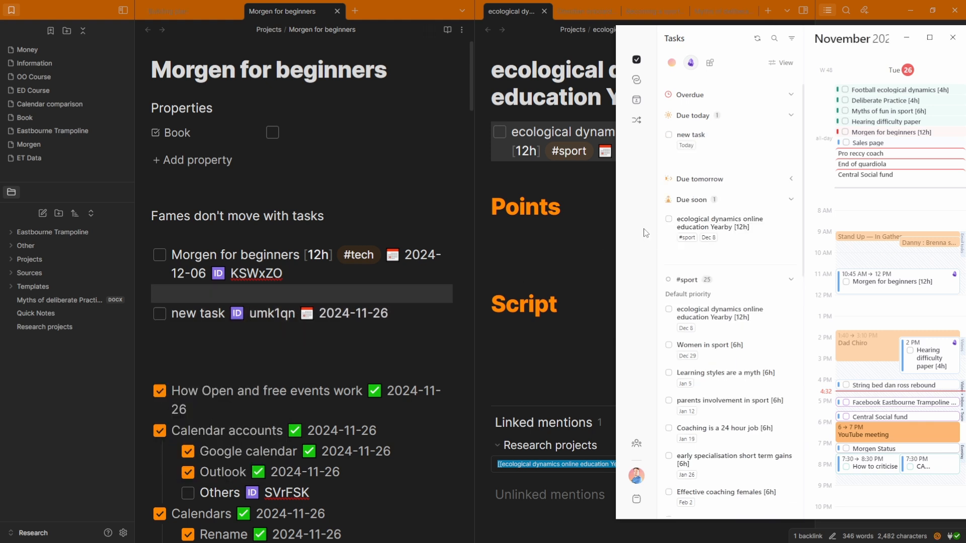
left_click(668, 134)
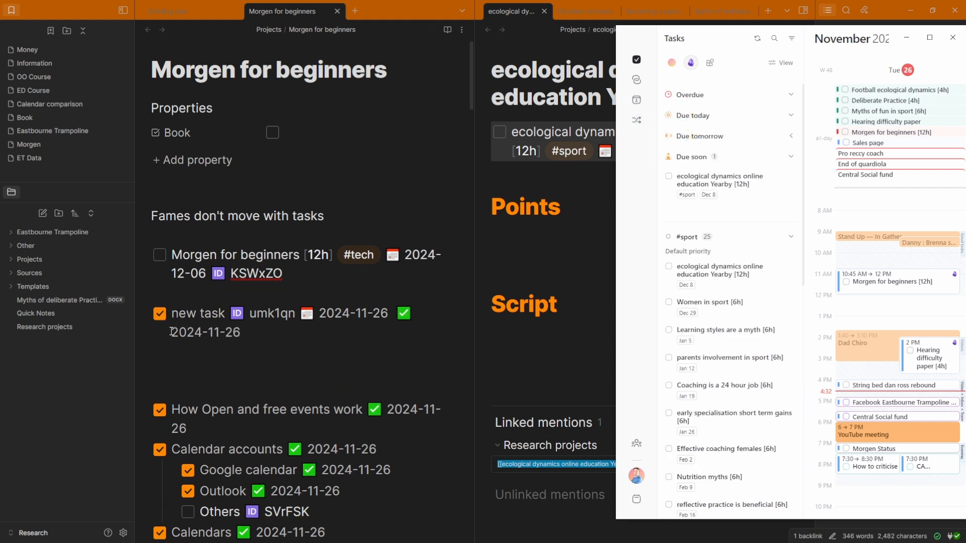
left_click_drag(395, 314, 407, 328)
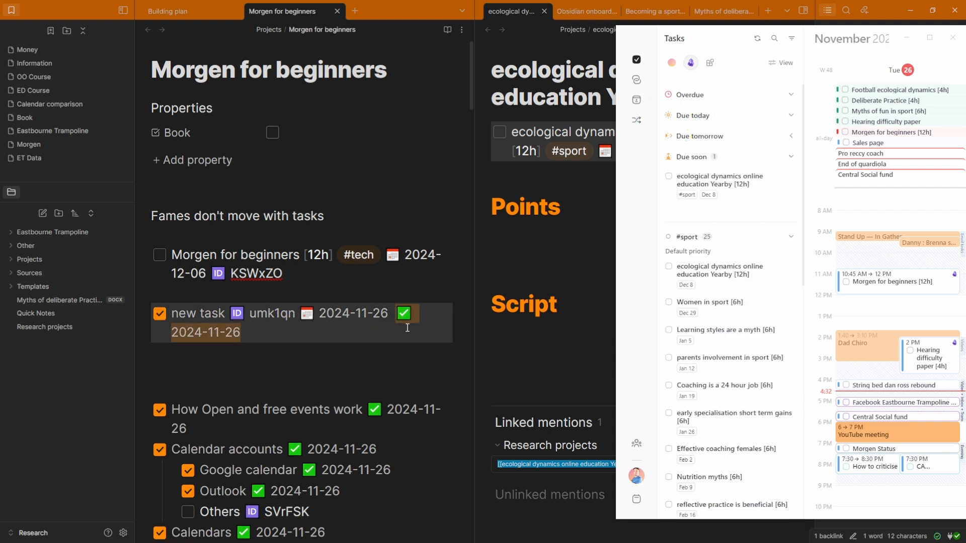
left_click(350, 357)
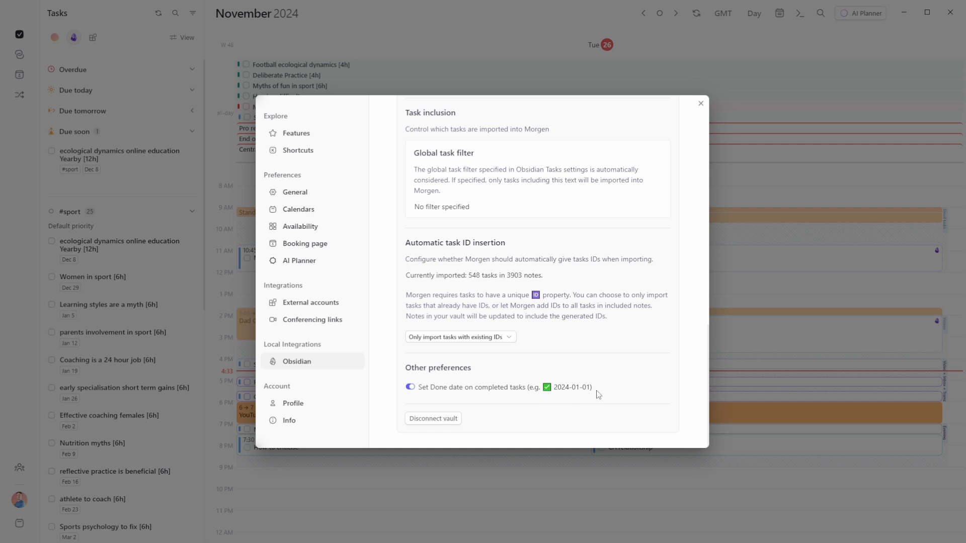
Scroll Morgen's Obsidian settings up to the Research 'Vault linked' status
scroll(598, 395, "up", 10)
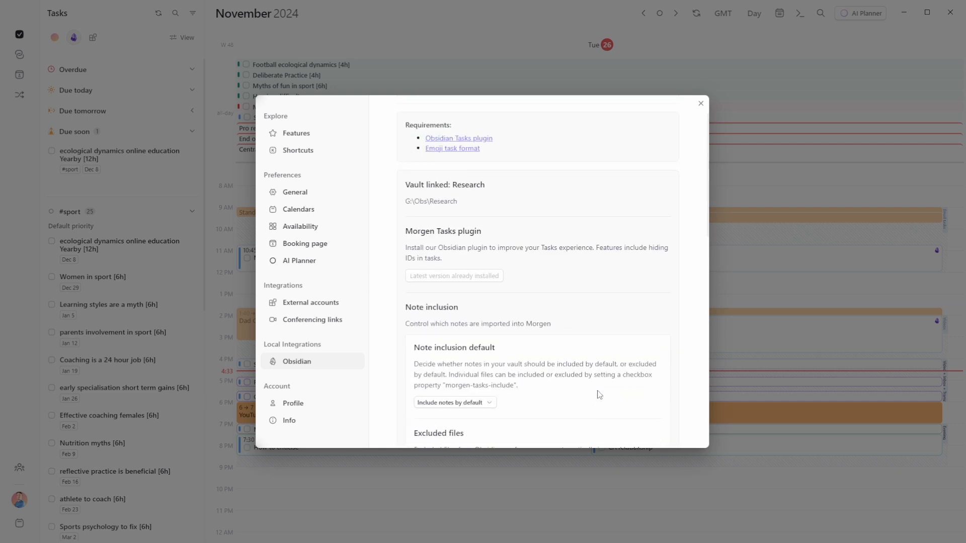
scroll(598, 395, "up", 2)
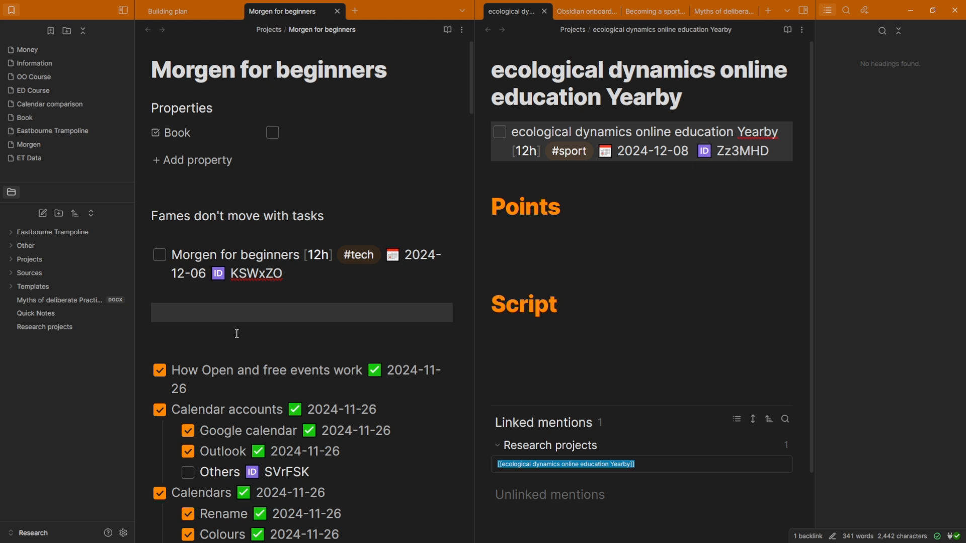
Add the task 'new task to do' due 'in 3 days' (2024-11-29) in Obsidian
key("ctrl+l")
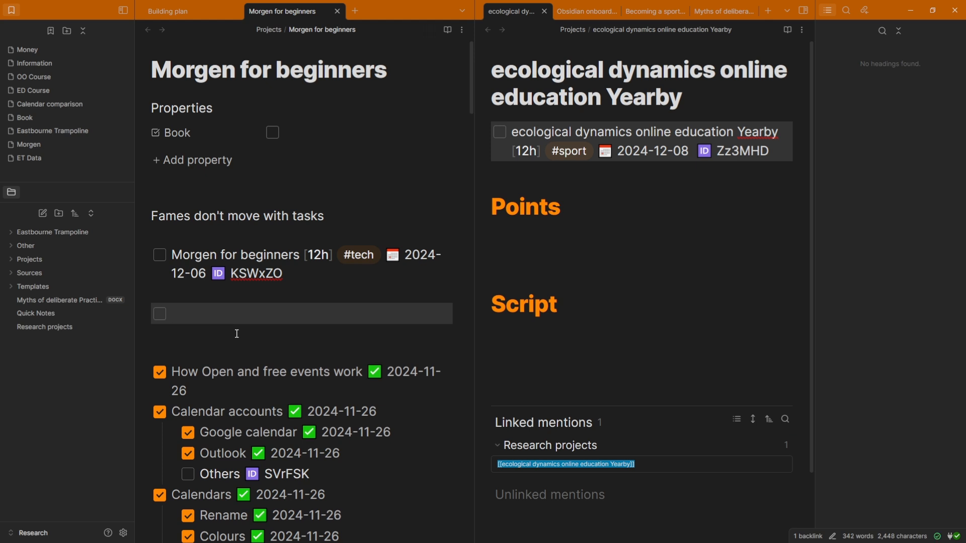
type("du")
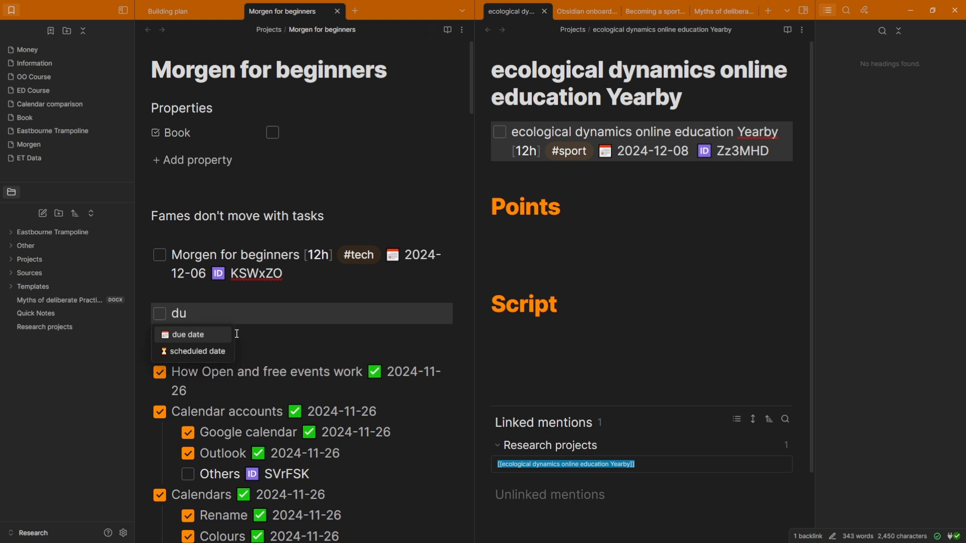
key("Return")
type("in")
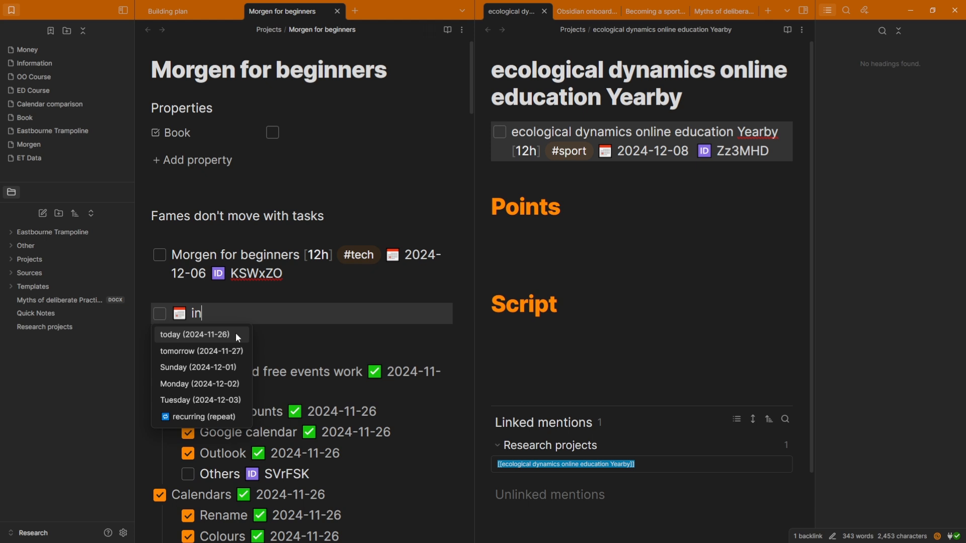
type(" 3 days")
key("Return")
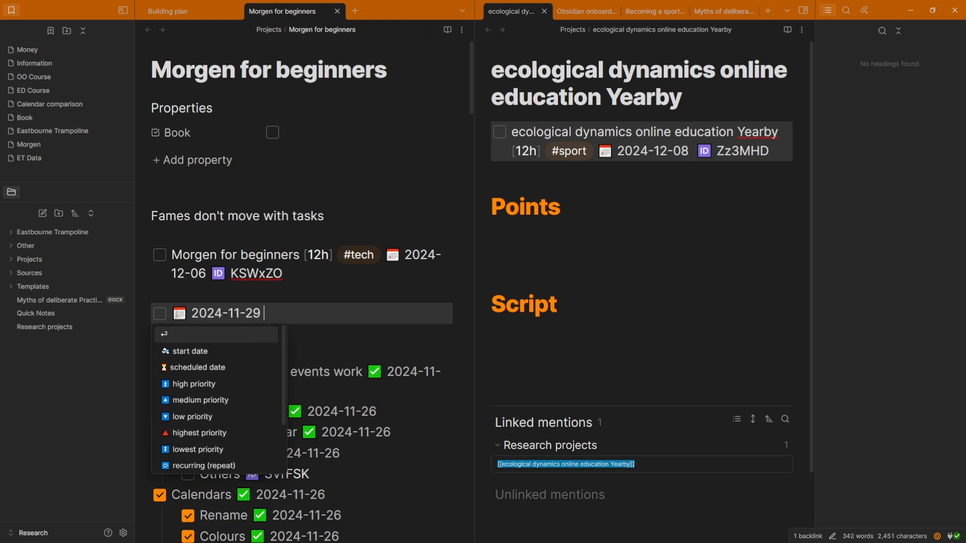
key("Home")
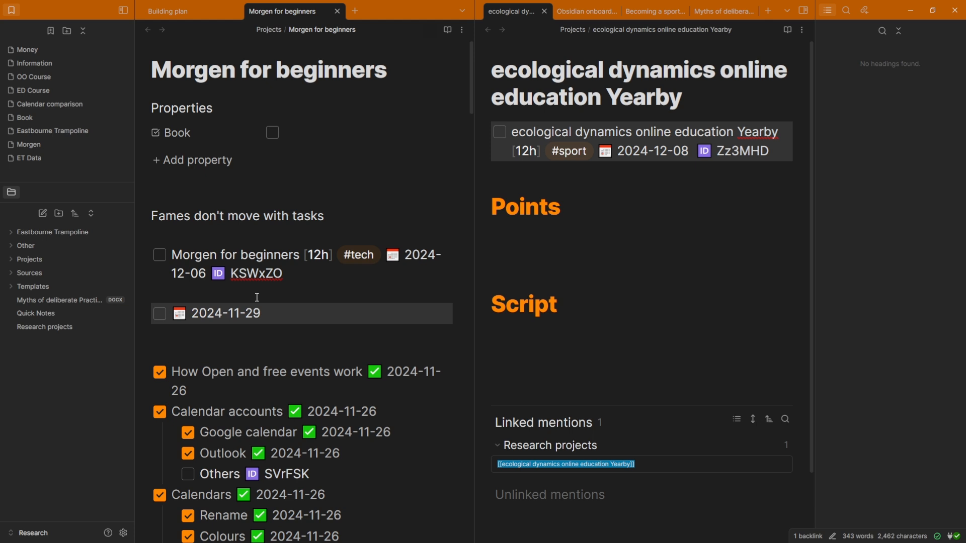
type("new task to do")
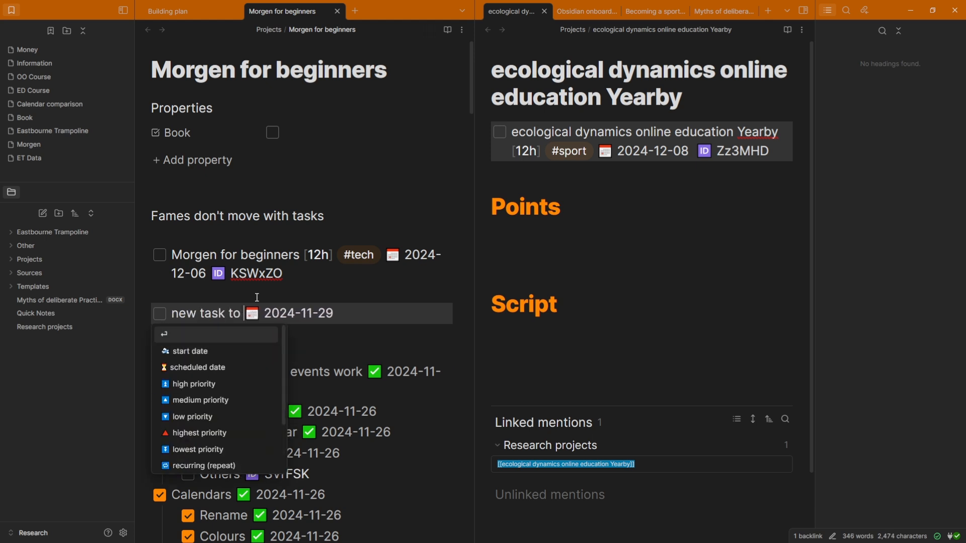
left_click(257, 297)
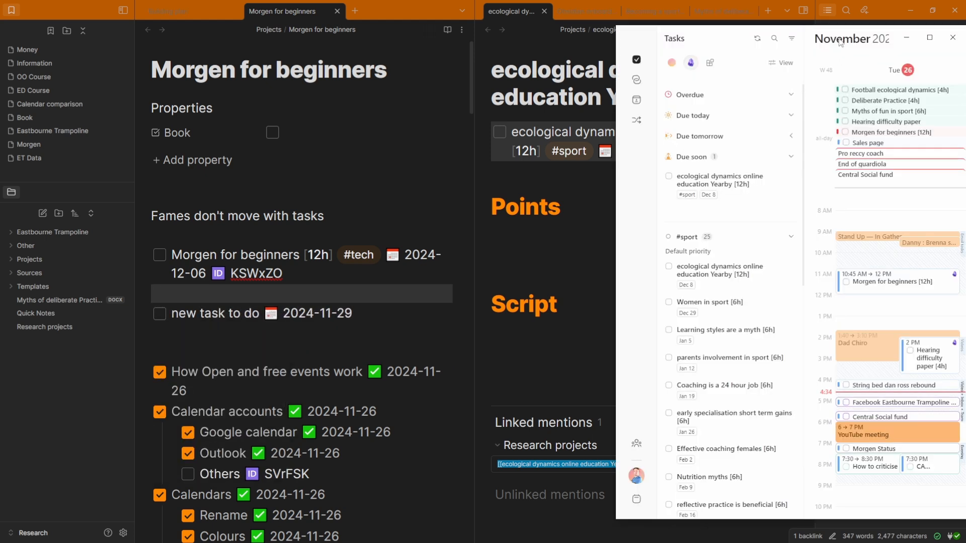
Set Morgen's Obsidian ID insertion to 'Add IDs to imported tasks' and confirm
left_click_drag(838, 39, 746, 0)
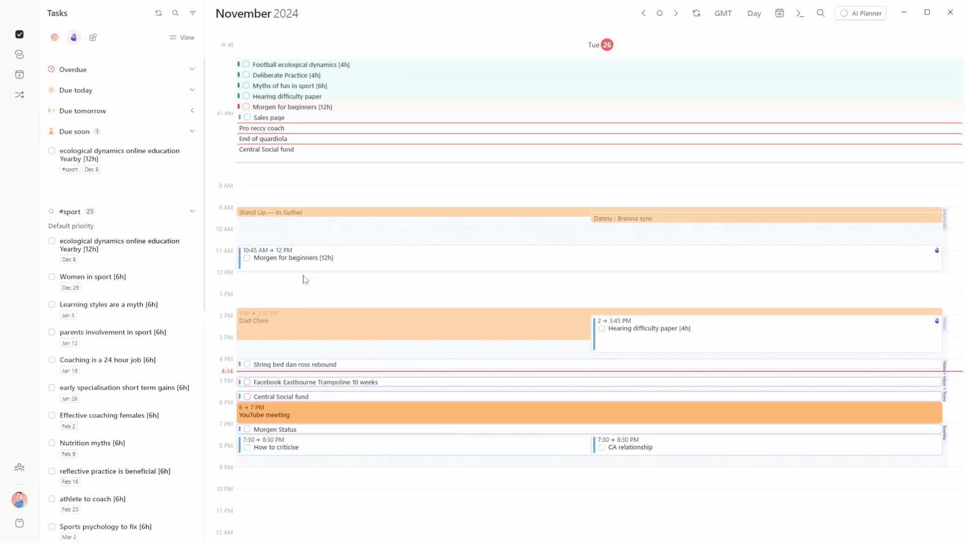
left_click(20, 501)
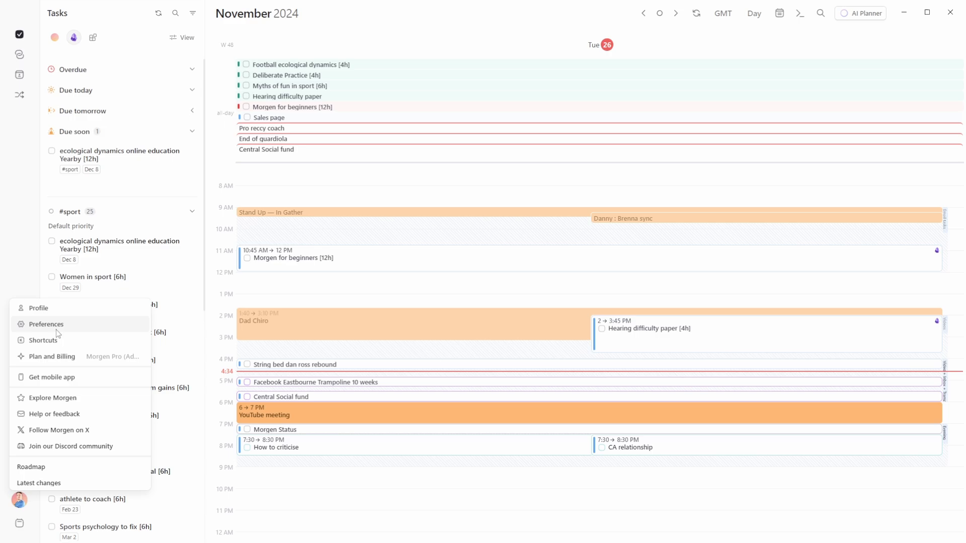
left_click(56, 328)
left_click(292, 362)
scroll(527, 327, "down", 10)
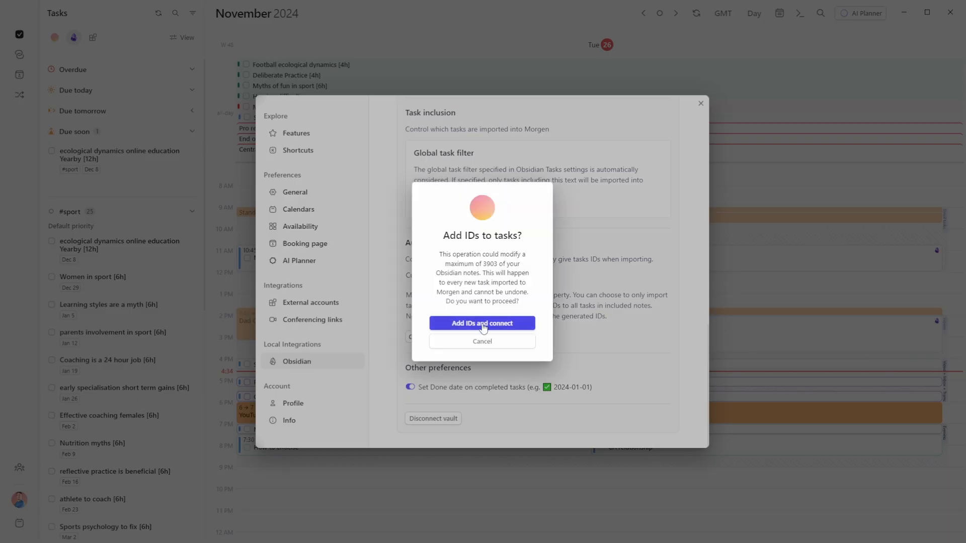
left_click(484, 326)
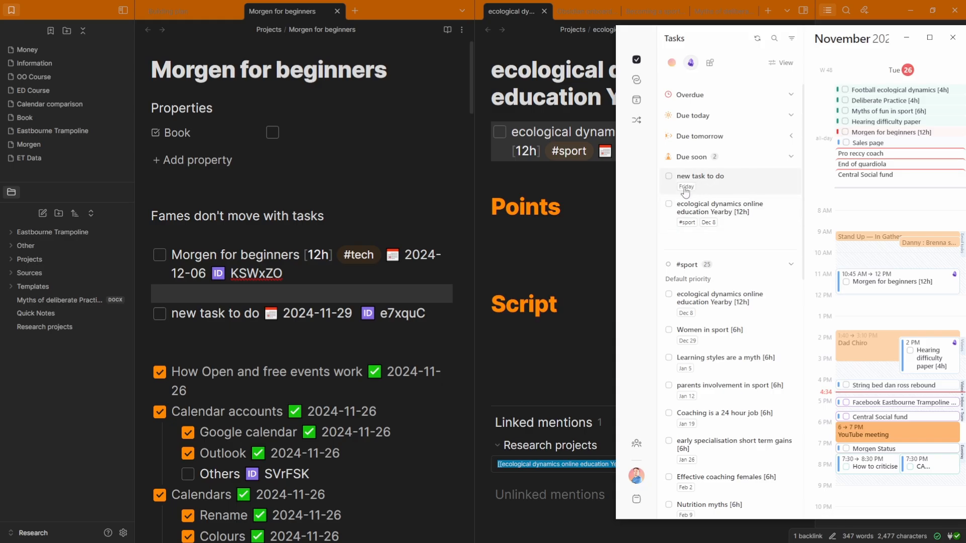
Check the note's new task, then view it under Due soon in Morgen
left_click(285, 312)
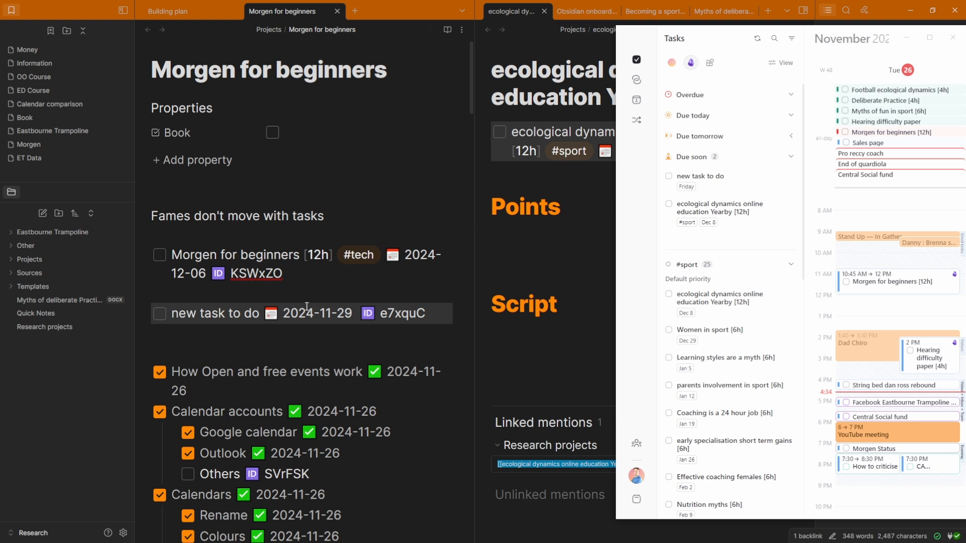
left_click(303, 334)
left_click(635, 237)
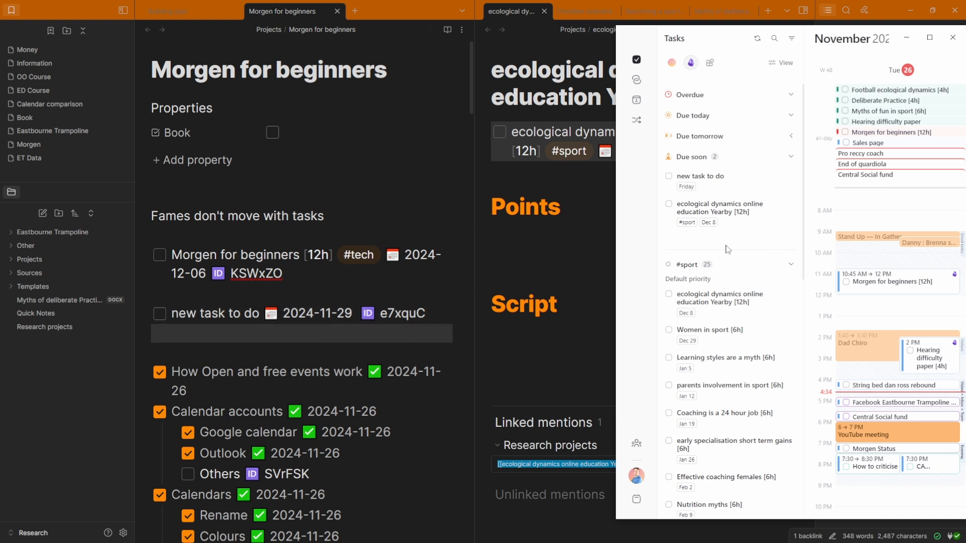
mouse_move(915, 288)
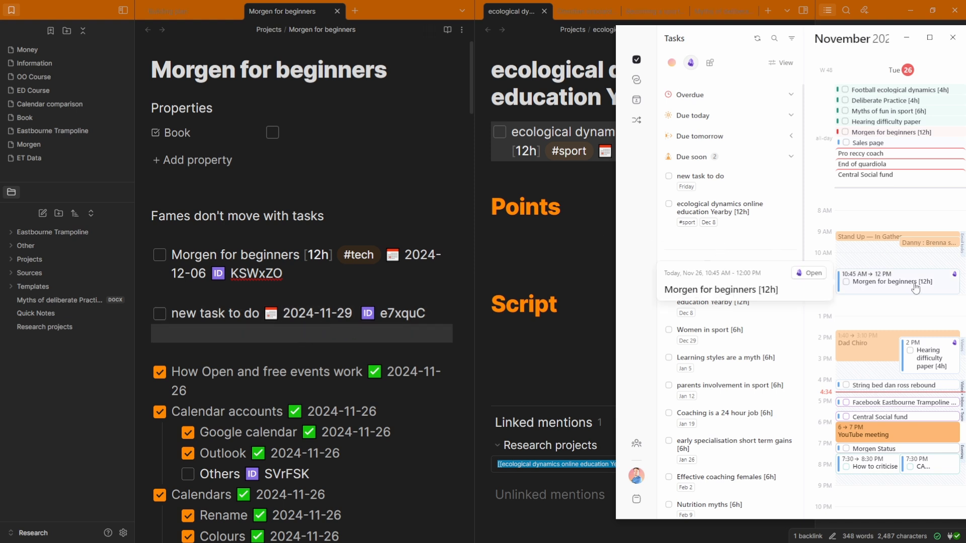
Open the Morgen for beginners note in Obsidian from the calendar event's Obsidian icon
left_click(954, 277)
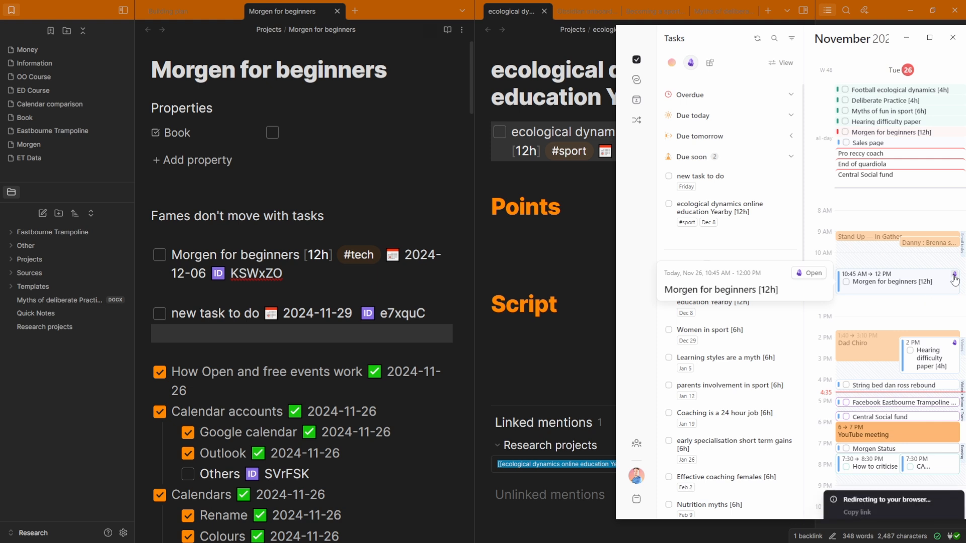
left_click(262, 192)
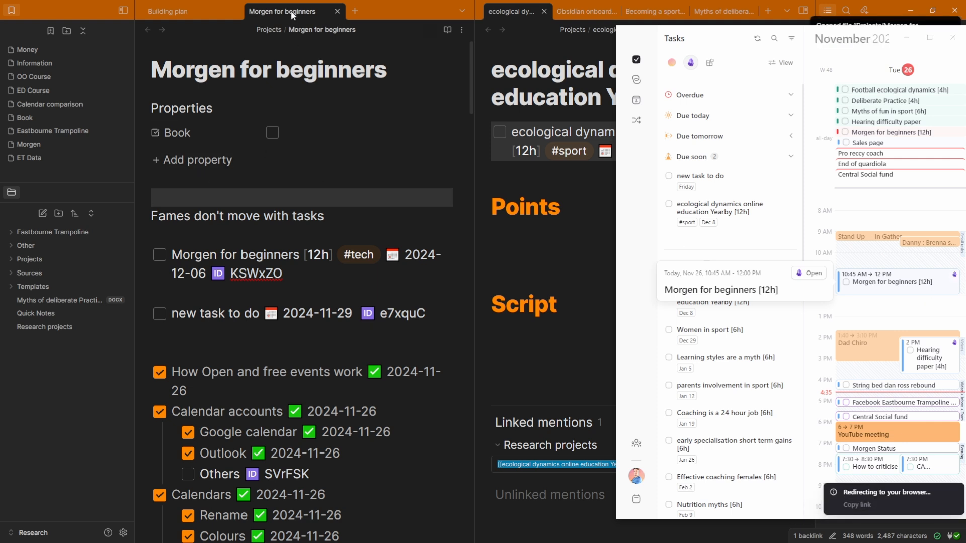
middle_click(291, 10)
left_click(954, 280)
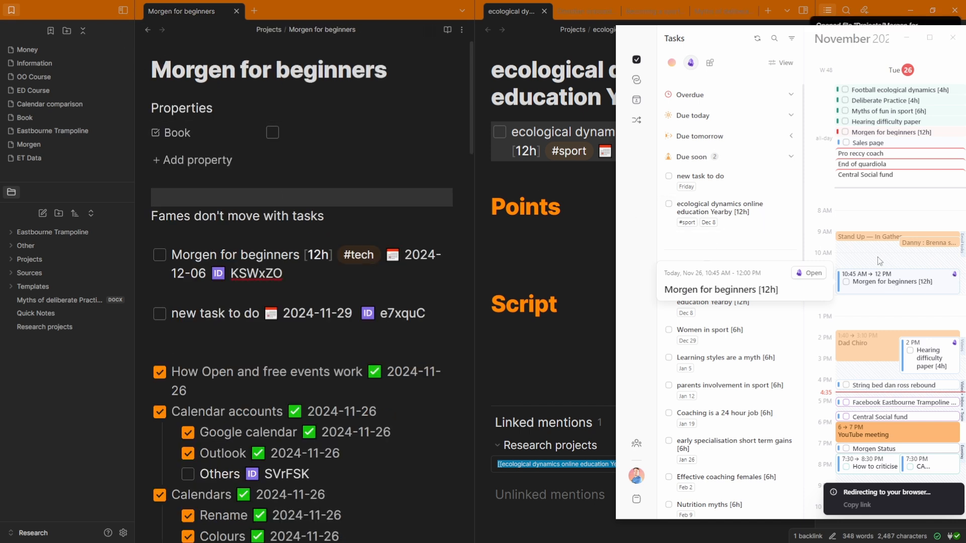
Tick the Morgen for beginners event complete and reopen its Obsidian note
left_click(846, 283)
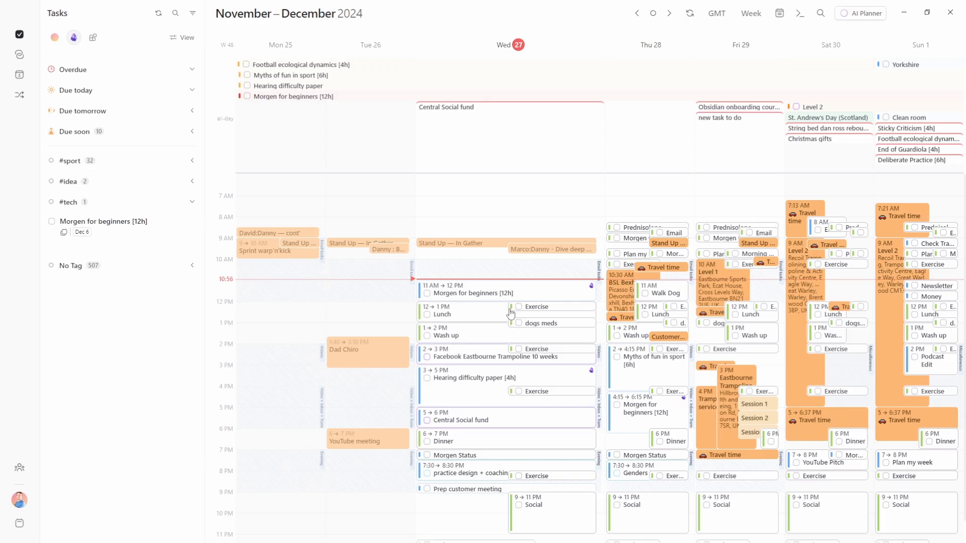
mouse_move(497, 297)
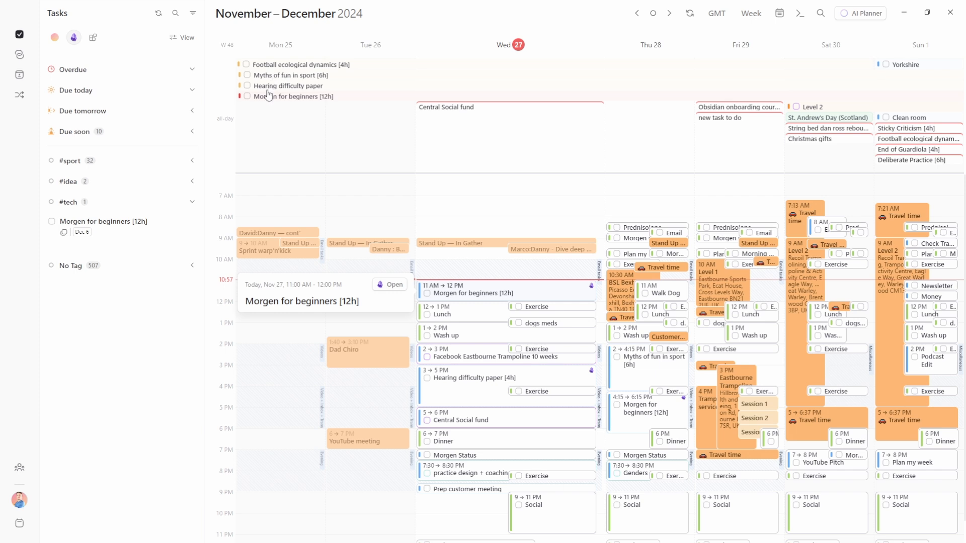
left_click(319, 97)
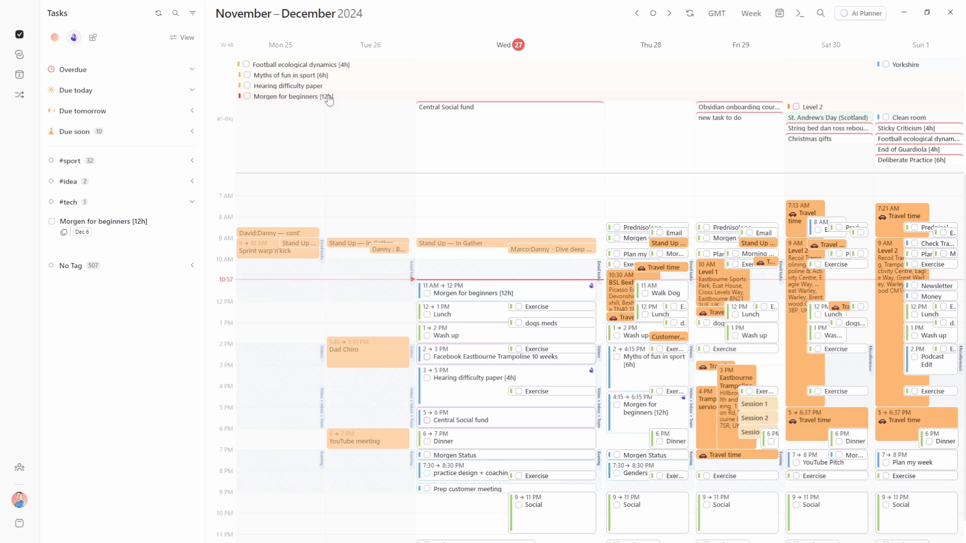
left_click(591, 287)
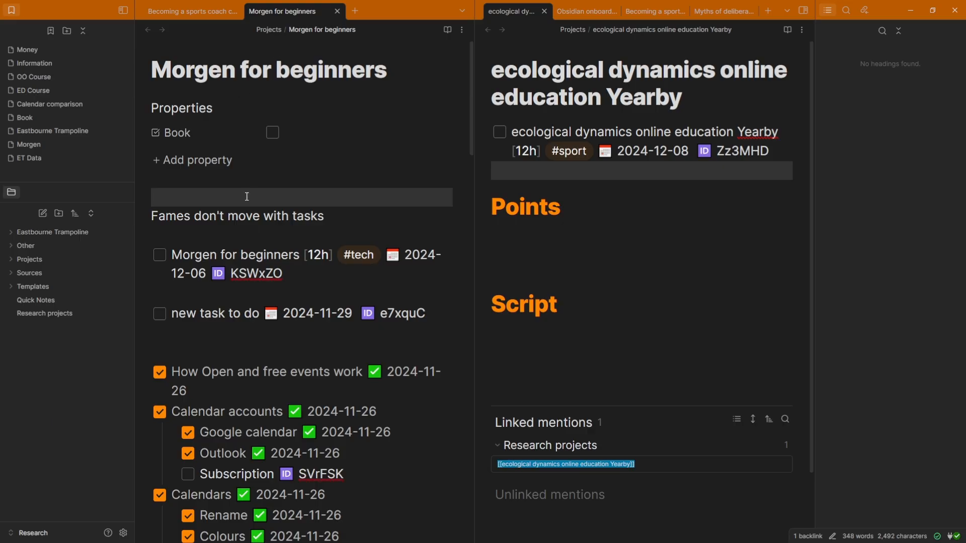
Inspect the 'Morgen for beginners' task name and its 12h estimate in the note
left_click(213, 255)
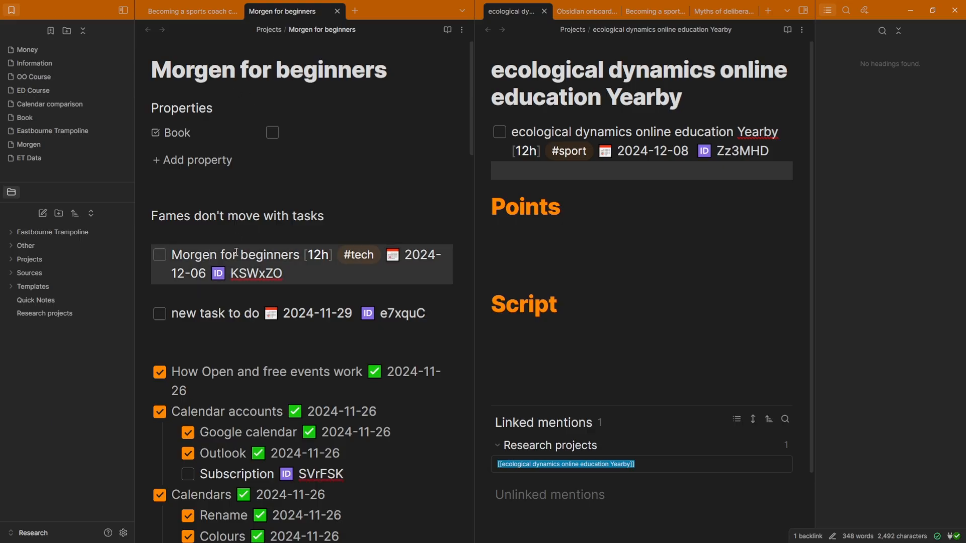
left_click_drag(172, 254, 302, 254)
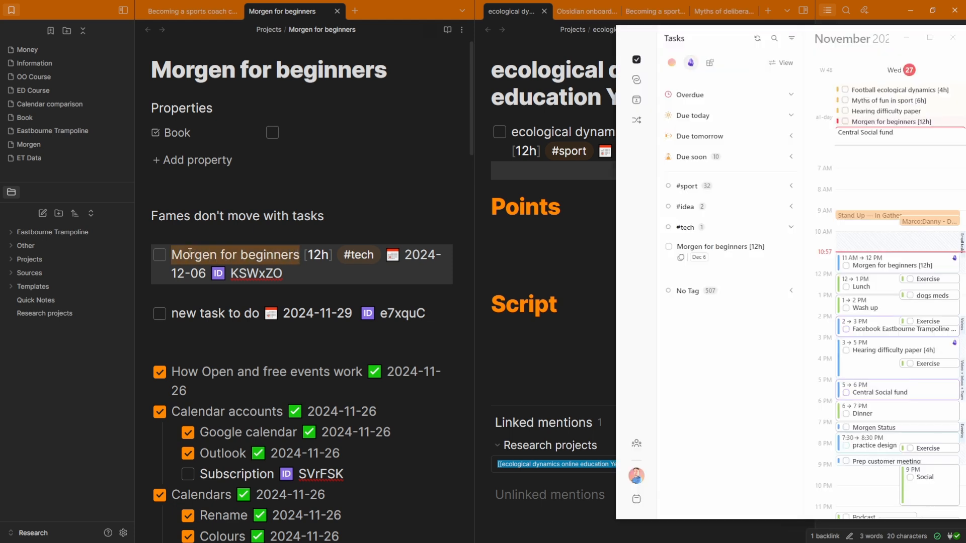
left_click(722, 323)
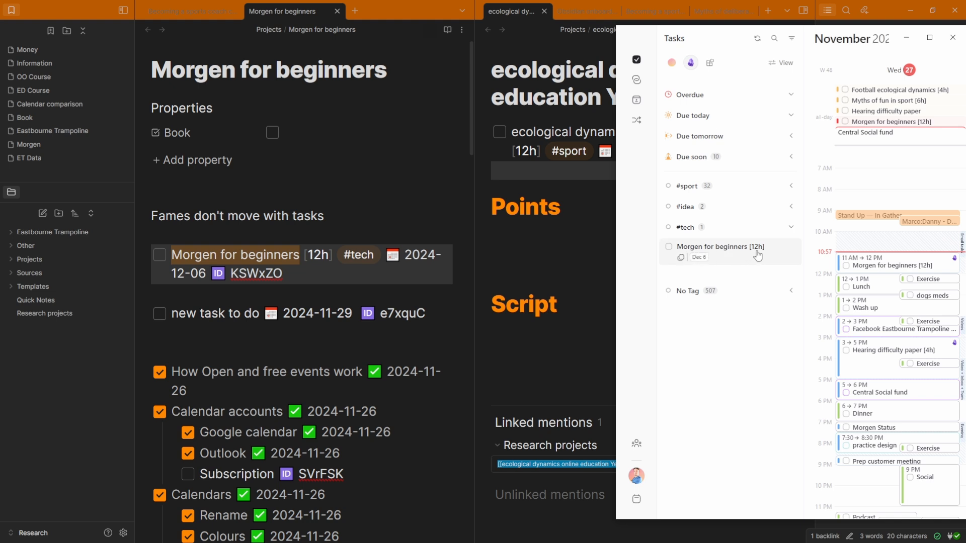
left_click(319, 251)
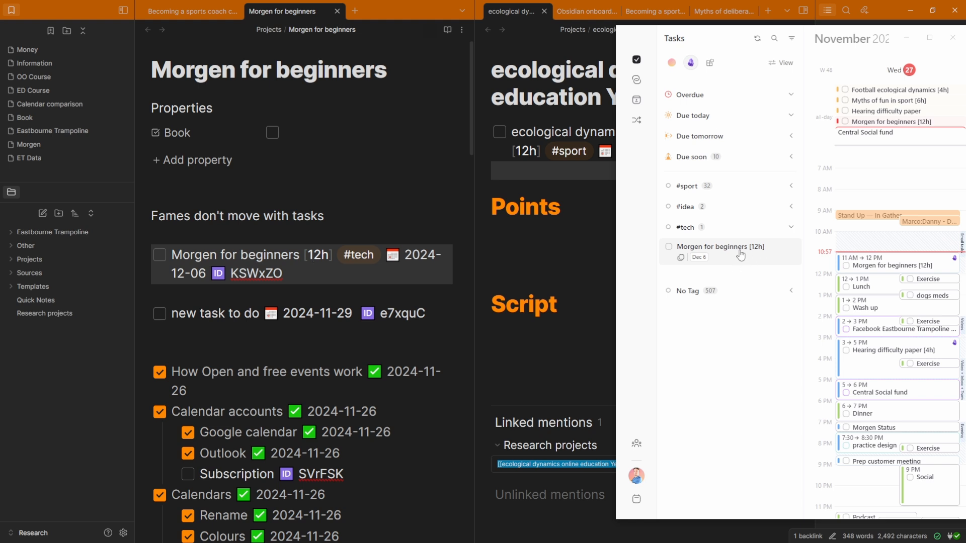
left_click(672, 63)
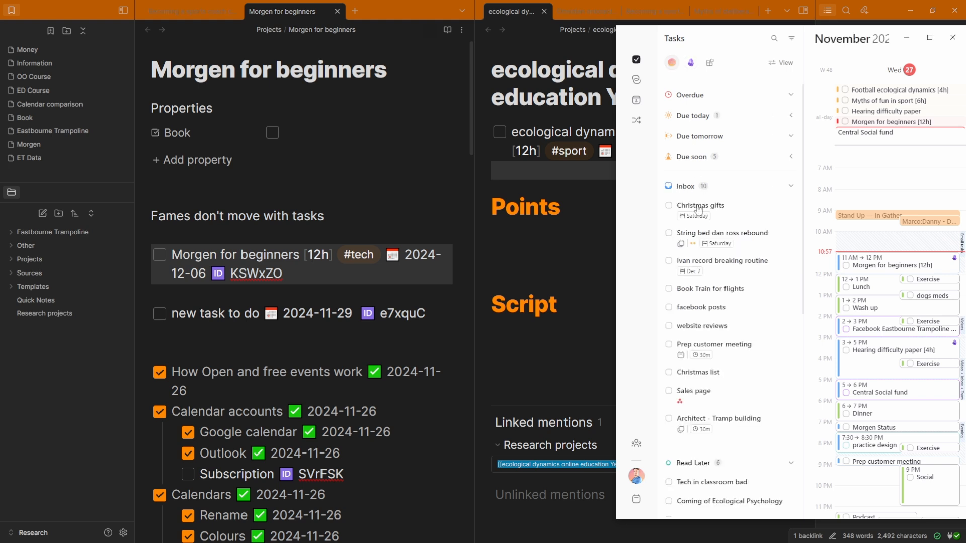
left_click(716, 216)
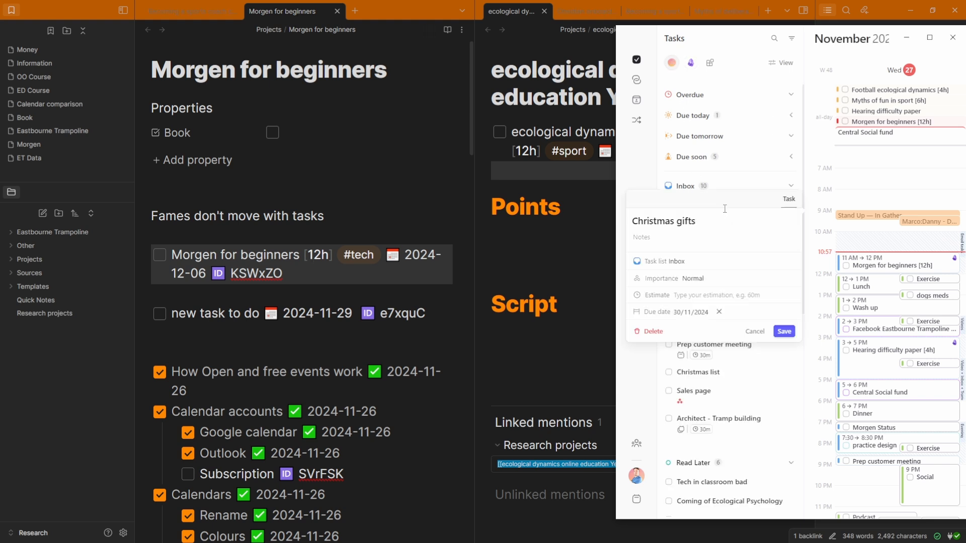
left_click(694, 294)
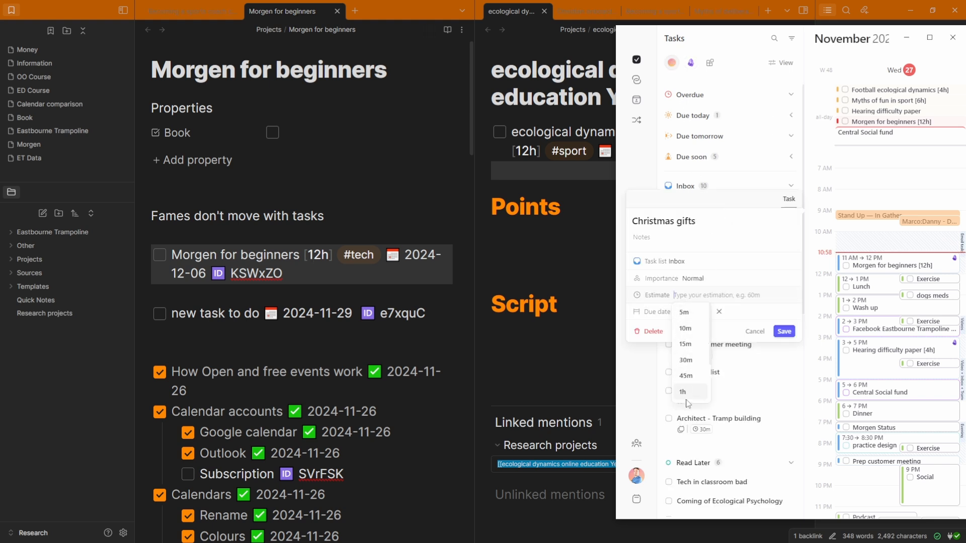
left_click(662, 296)
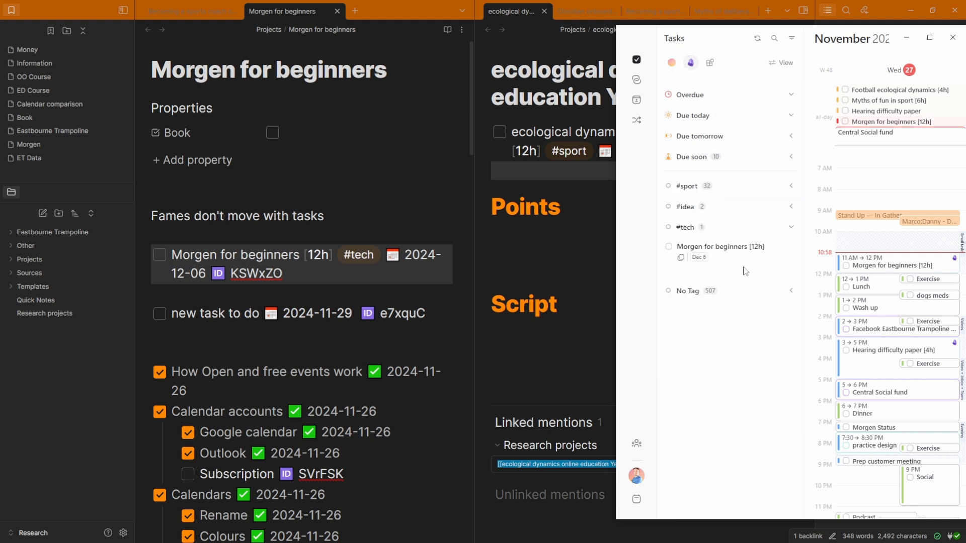
left_click(356, 275)
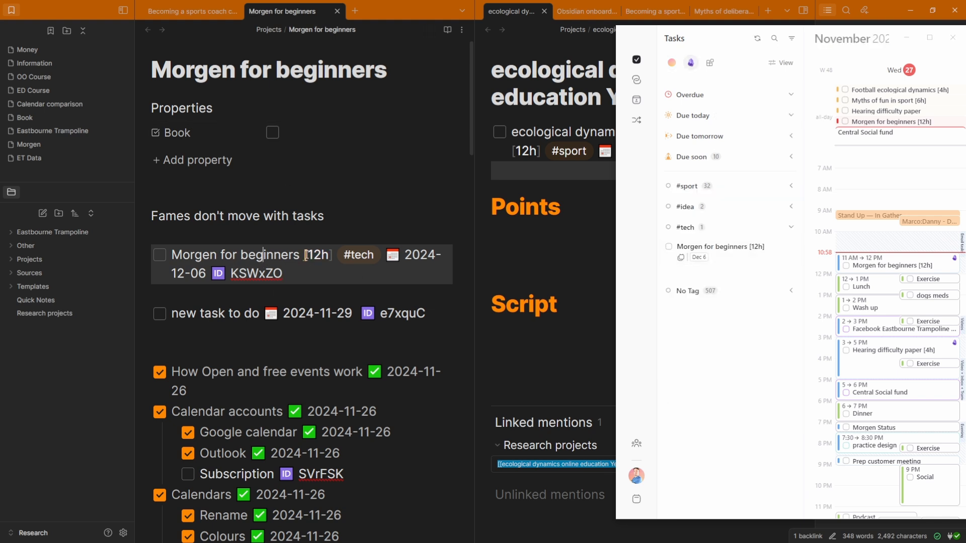
left_click(326, 255)
left_click(295, 255)
left_click_drag(385, 255, 207, 275)
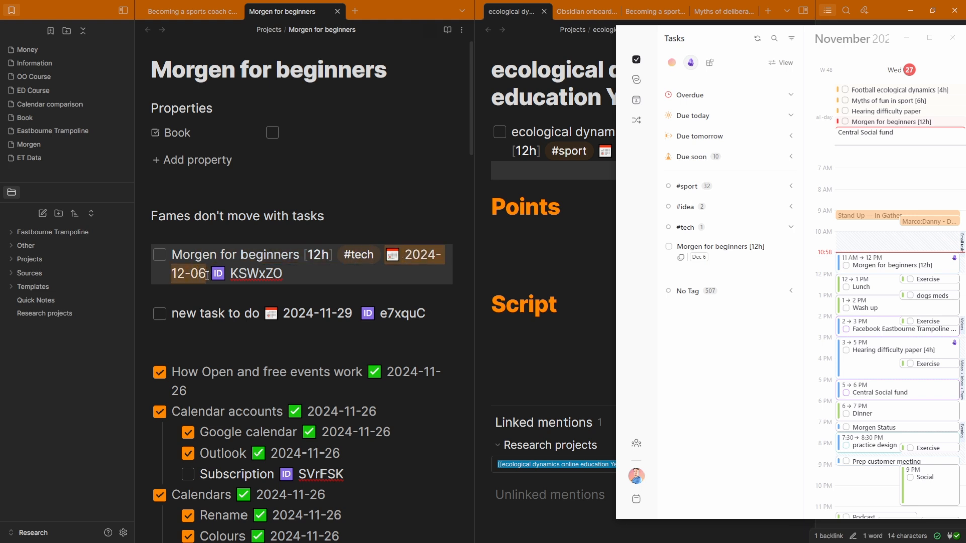
left_click(244, 256)
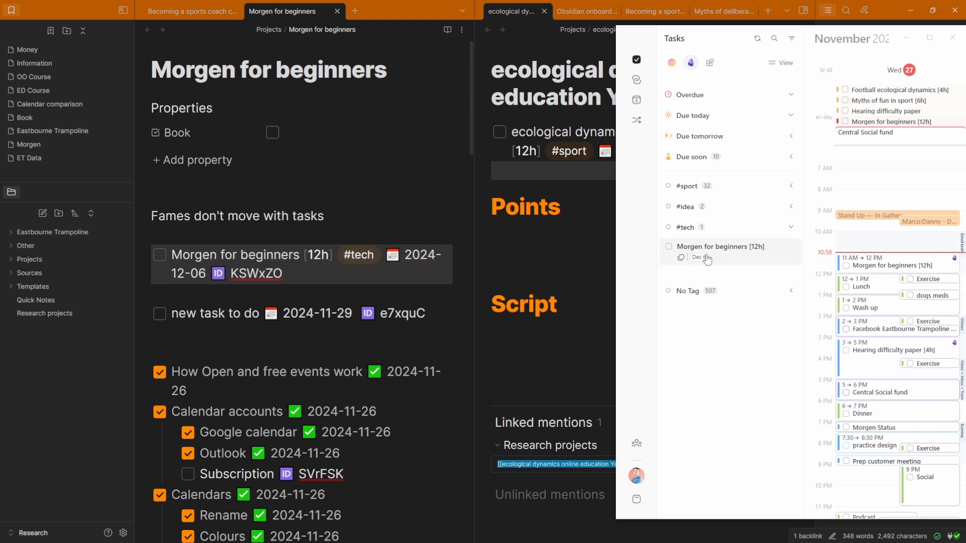
Maximise Morgen and check the Friday 6 December task in the December 2–8 week view
left_click_drag(793, 46, 539, 0)
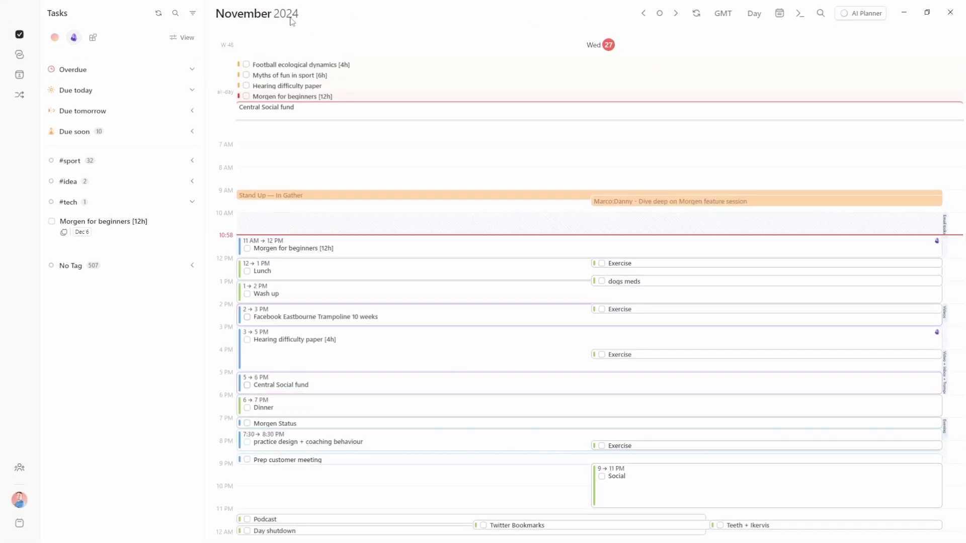
key("w")
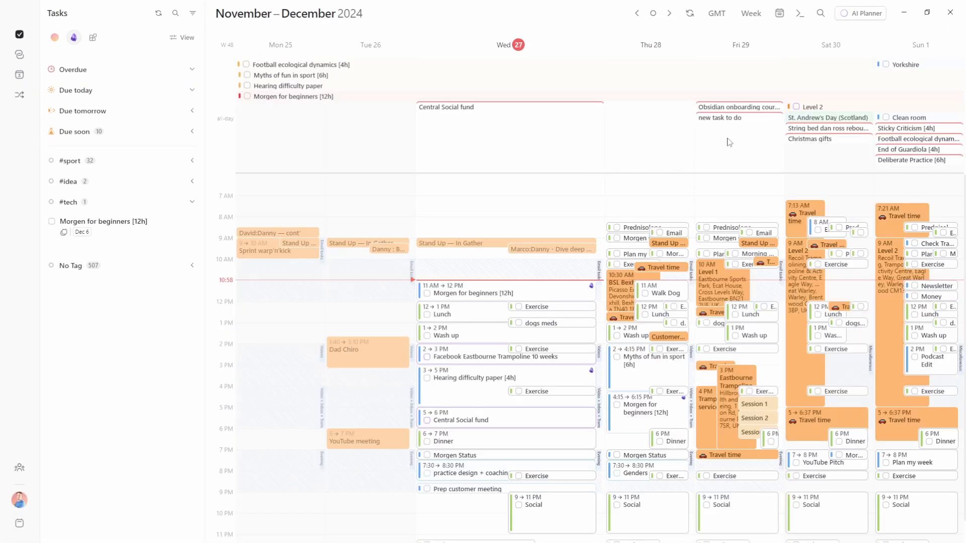
key("Right")
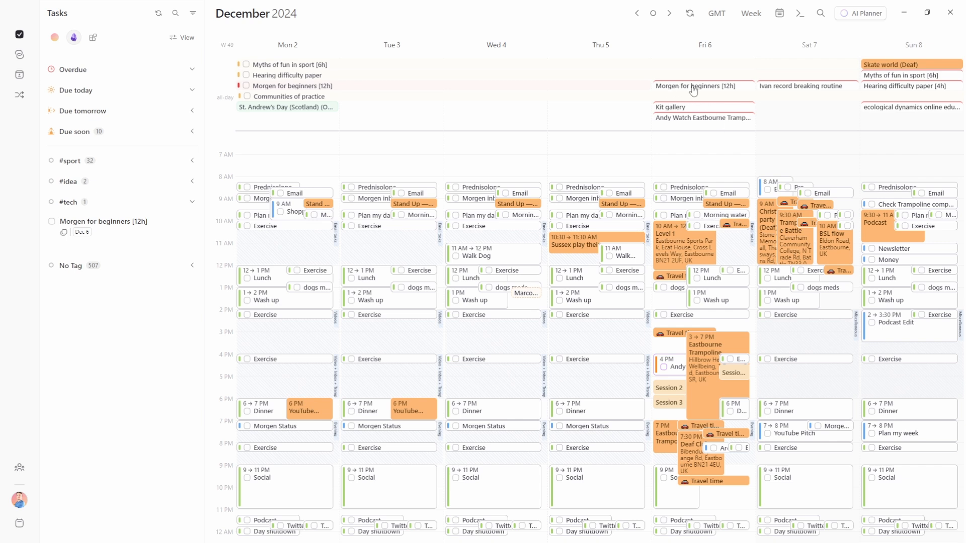
left_click(693, 90)
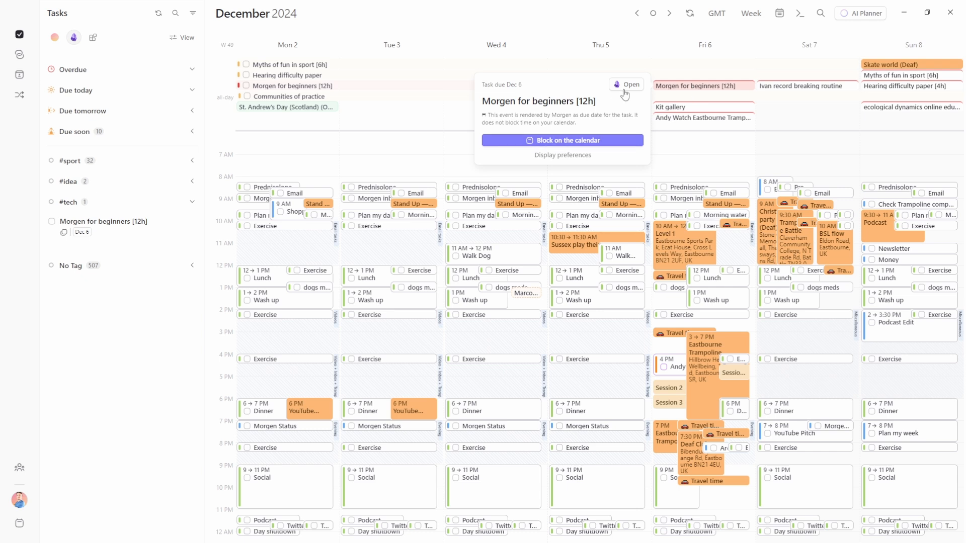
left_click(592, 141)
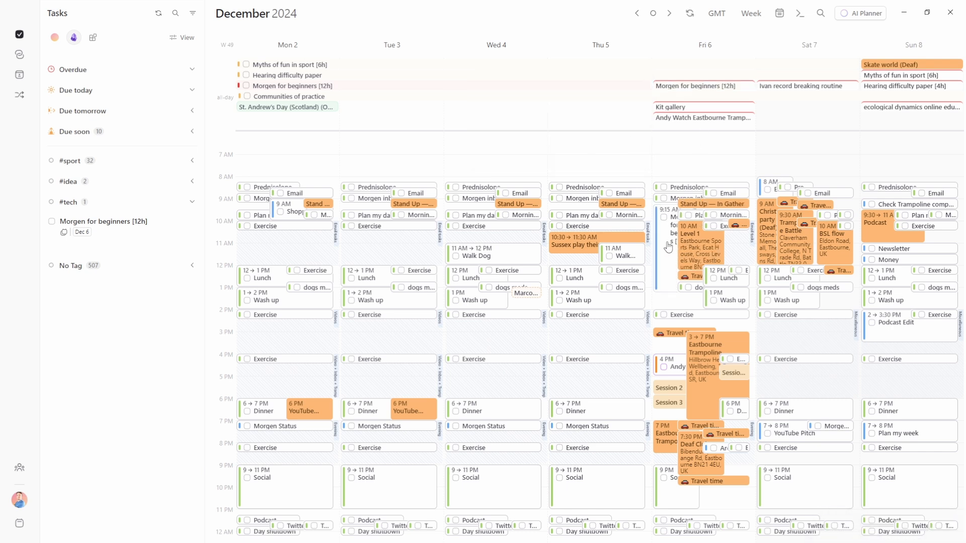
Delete the Friday 9:15 AM Morgen for beginners block, return to today's day view, and minimize Morgen
mouse_move(667, 247)
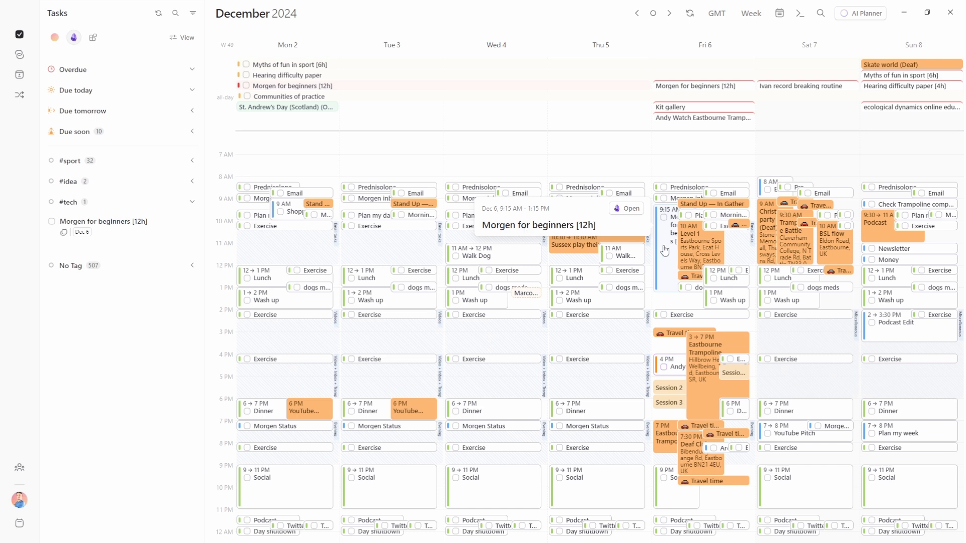
key("Delete")
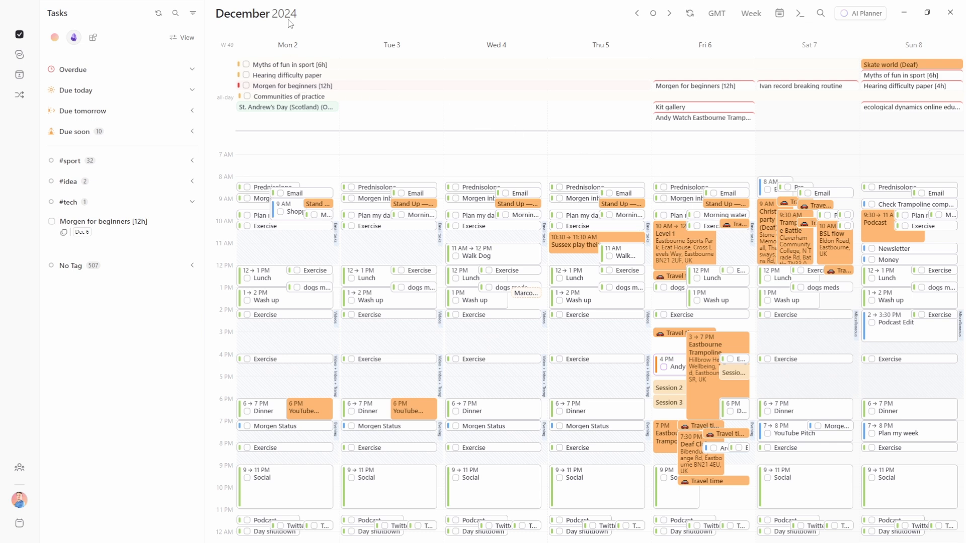
key("t")
key("d")
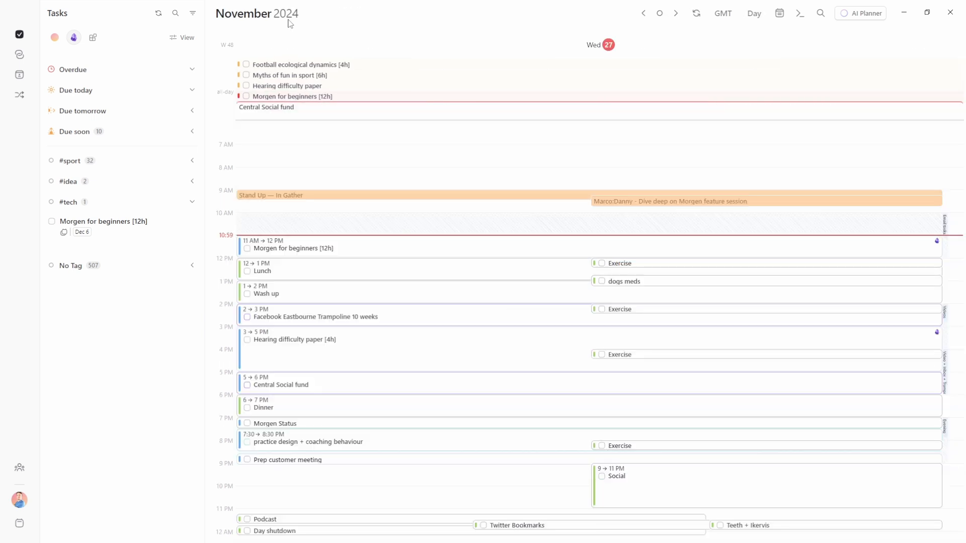
key("super+Down")
key("super+Down")
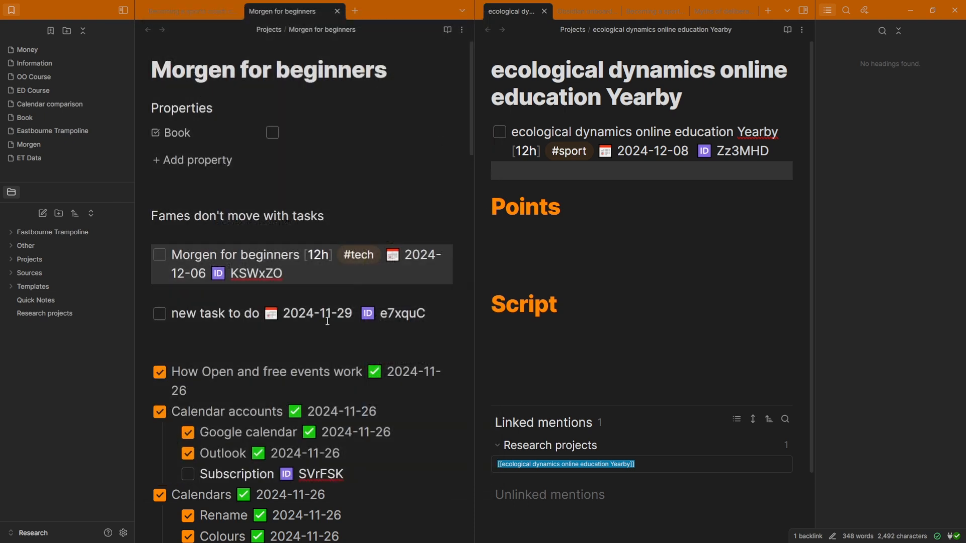
With Obsidian and Morgen side by side, schedule new task to do at 11:00 today from Due soon
left_click(291, 253)
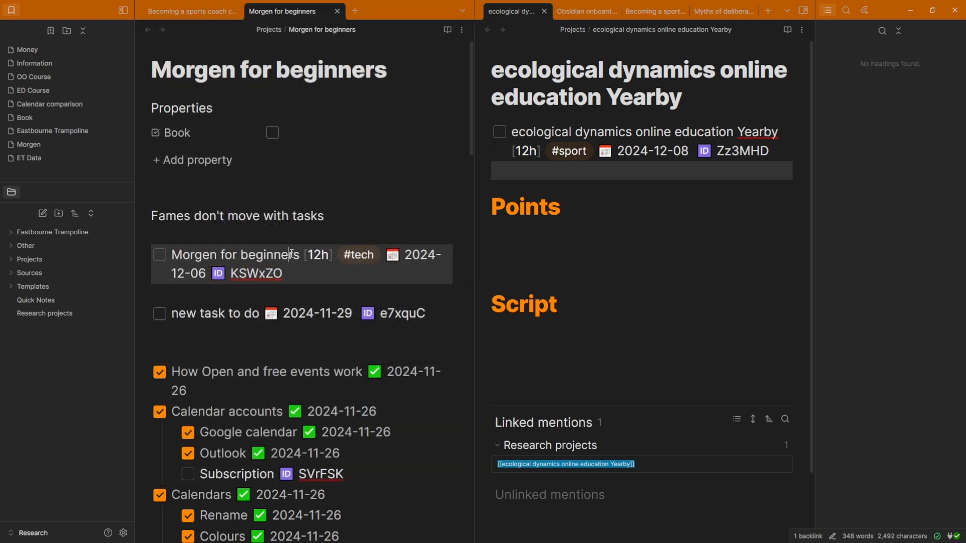
key("alt+Tab")
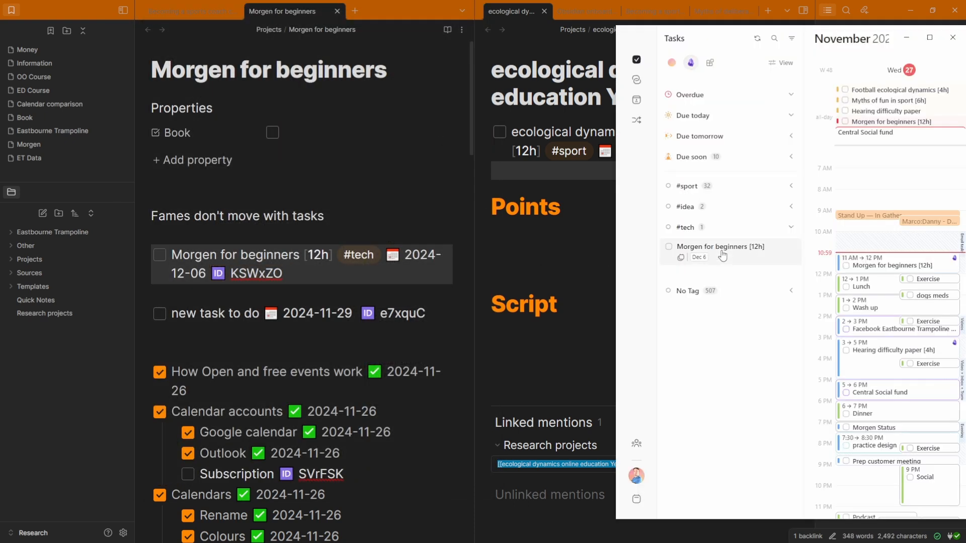
left_click(314, 313)
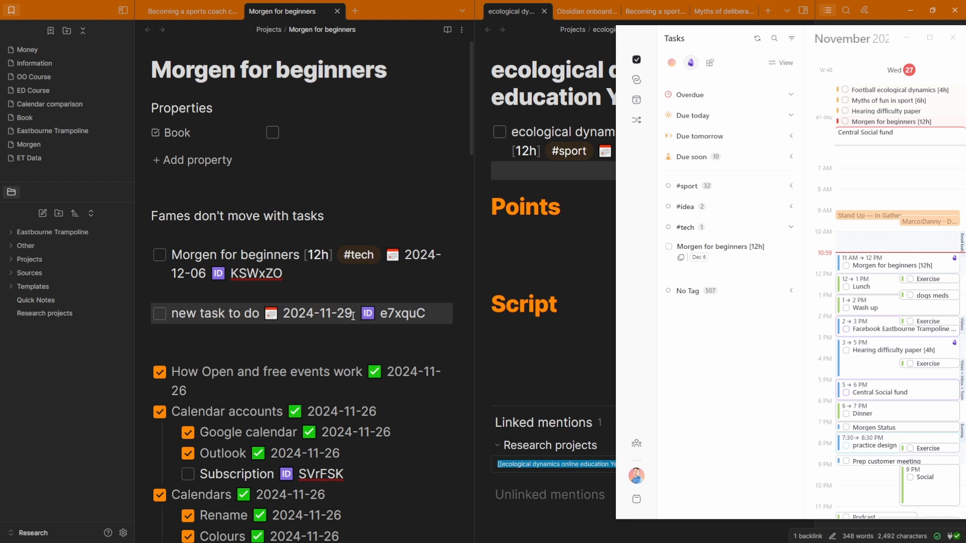
left_click(693, 158)
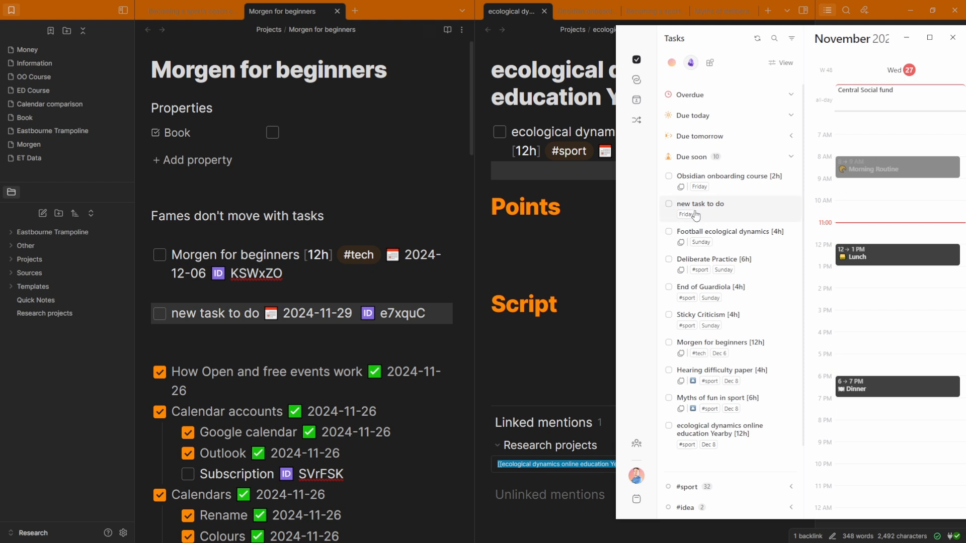
left_click_drag(697, 212, 867, 224)
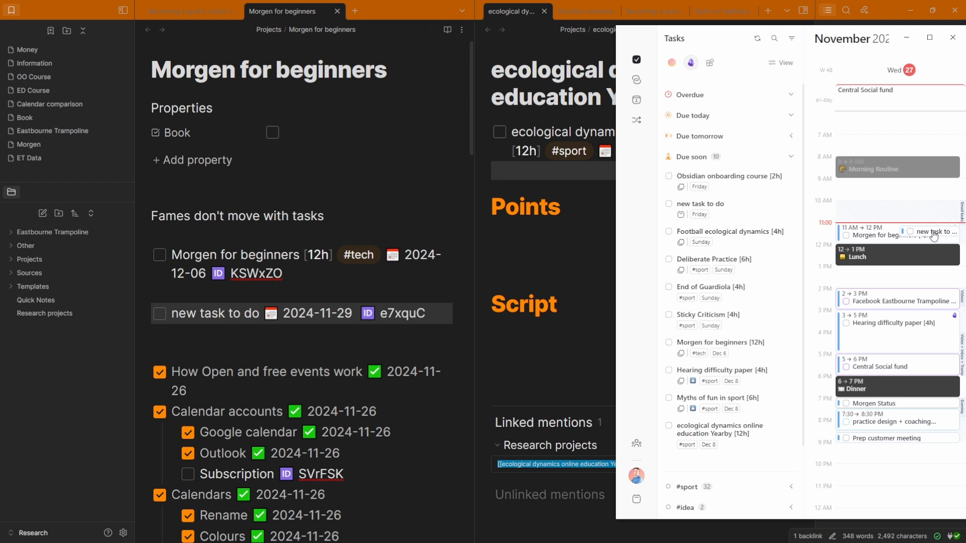
Move the scheduled task into the Example 1 calendar
left_click(933, 235)
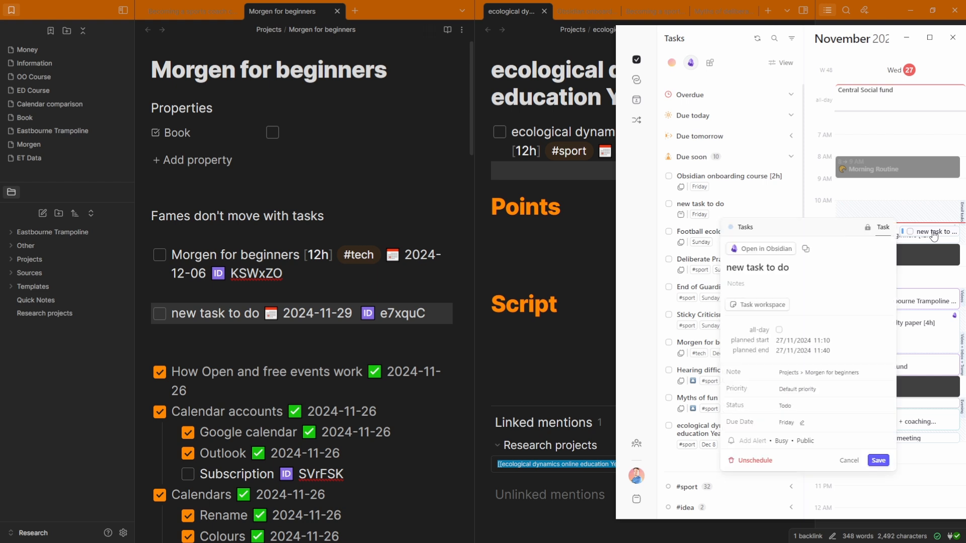
left_click(743, 229)
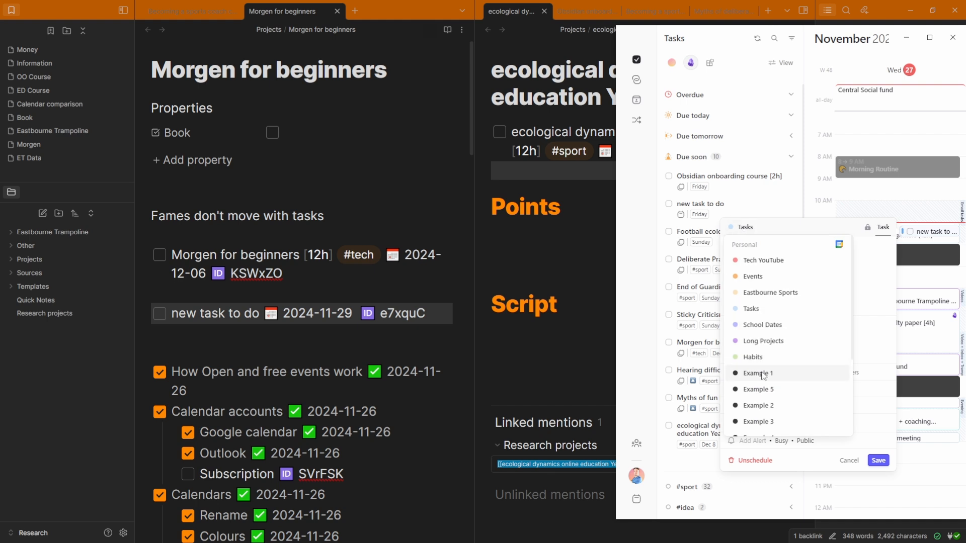
left_click(761, 373)
left_click(793, 317)
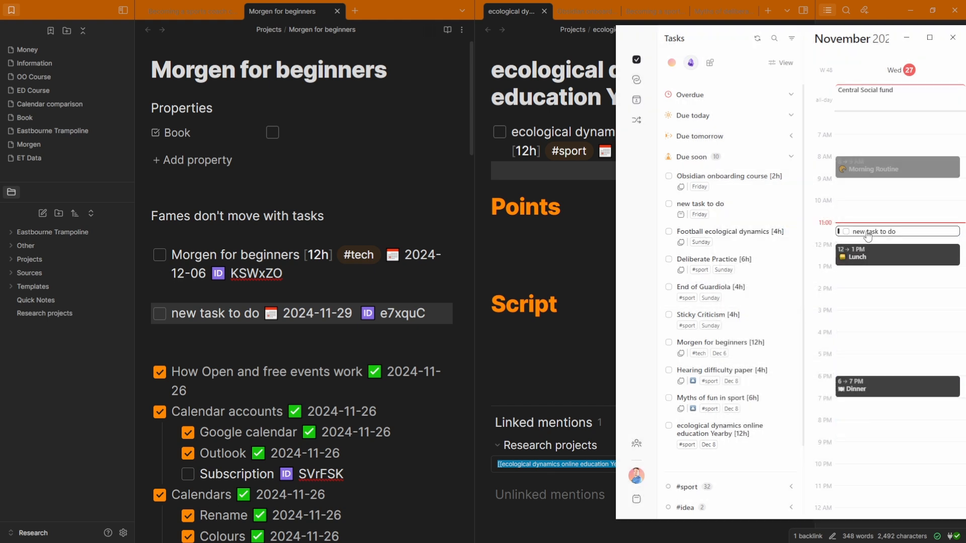
Open the task's full editor and select its due date in the Obsidian note
mouse_move(867, 235)
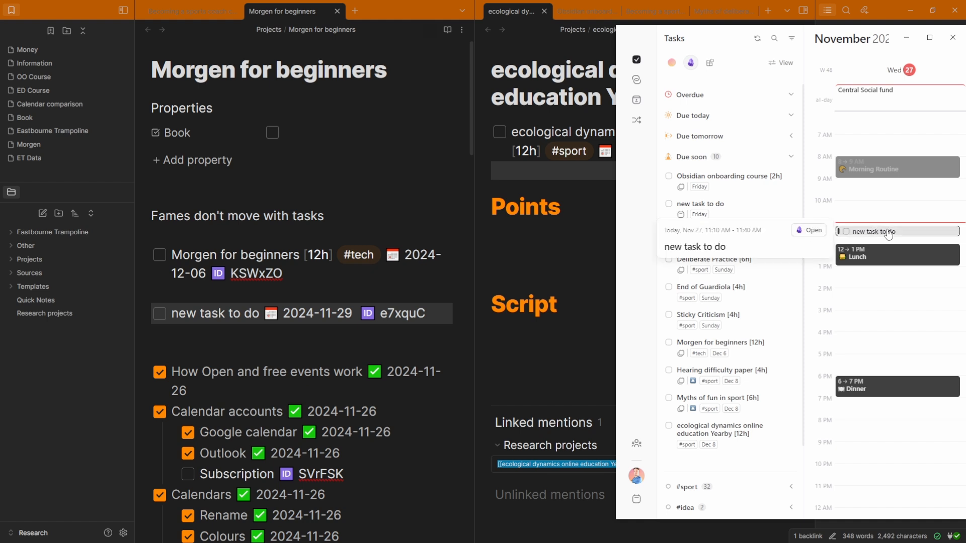
left_click(886, 233)
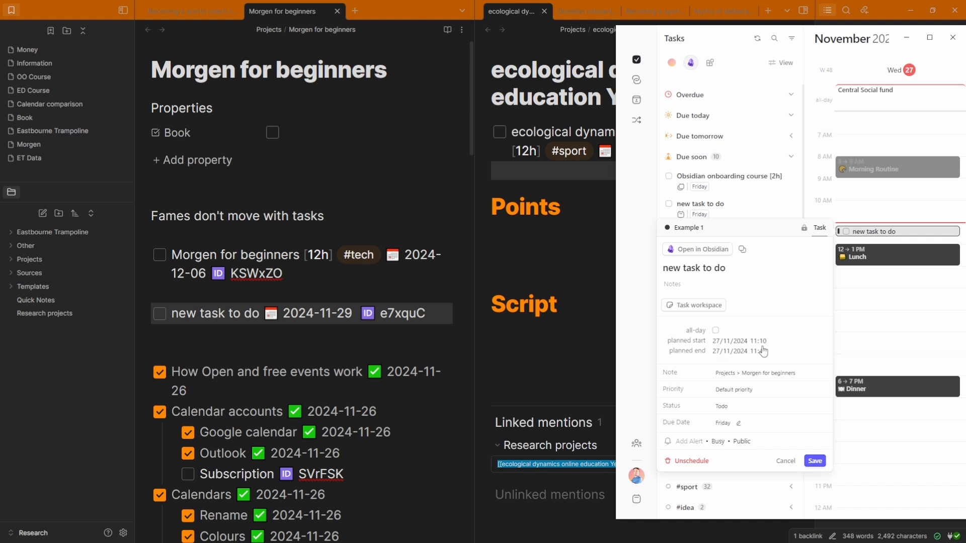
left_click(244, 296)
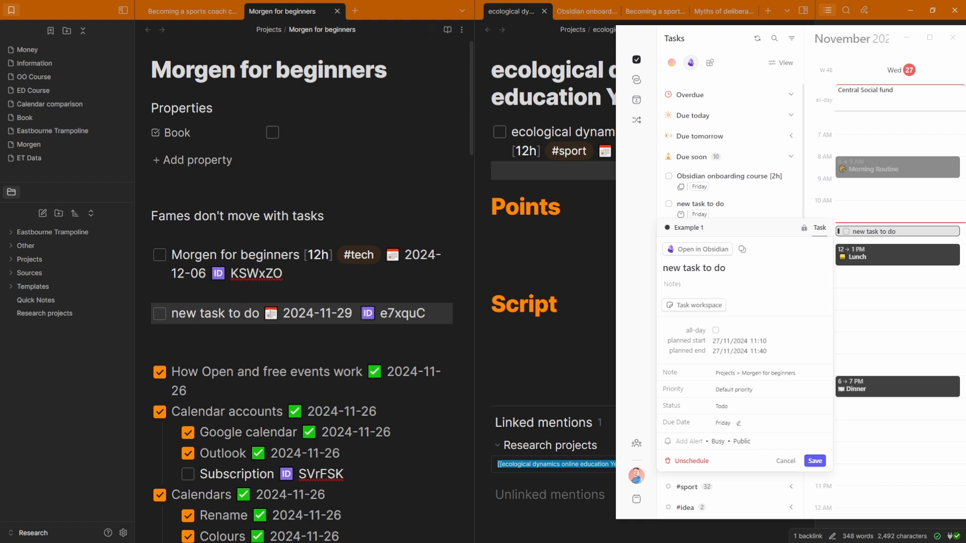
left_click_drag(263, 314, 352, 314)
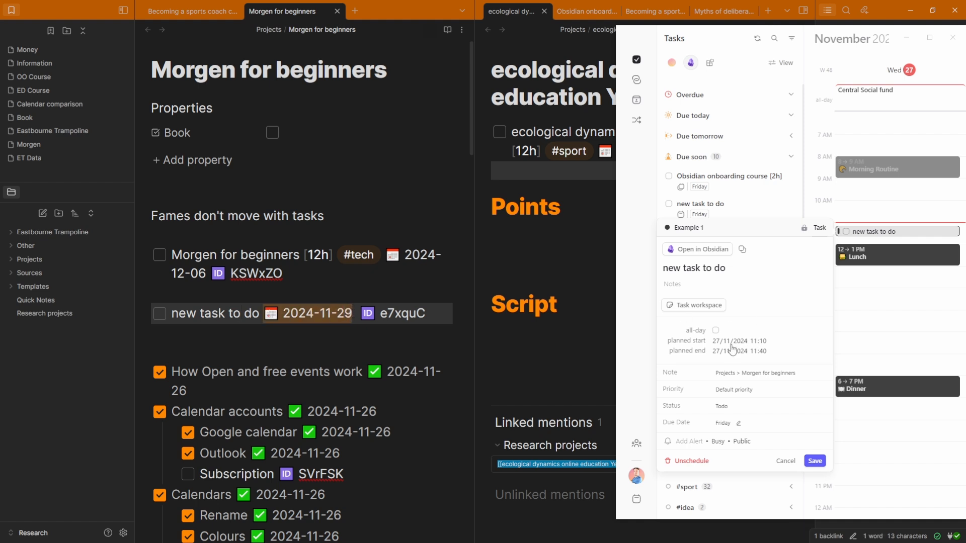
Reschedule new task to do to Thursday 28 November, 6:30–7:00 AM, in the Example 5 calendar
left_click(881, 315)
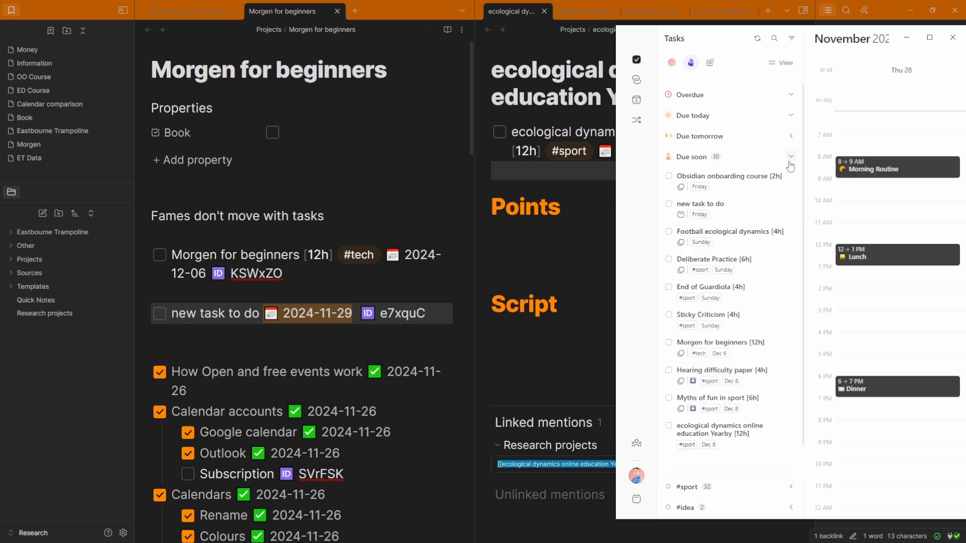
left_click_drag(754, 207, 896, 128)
left_click(880, 129)
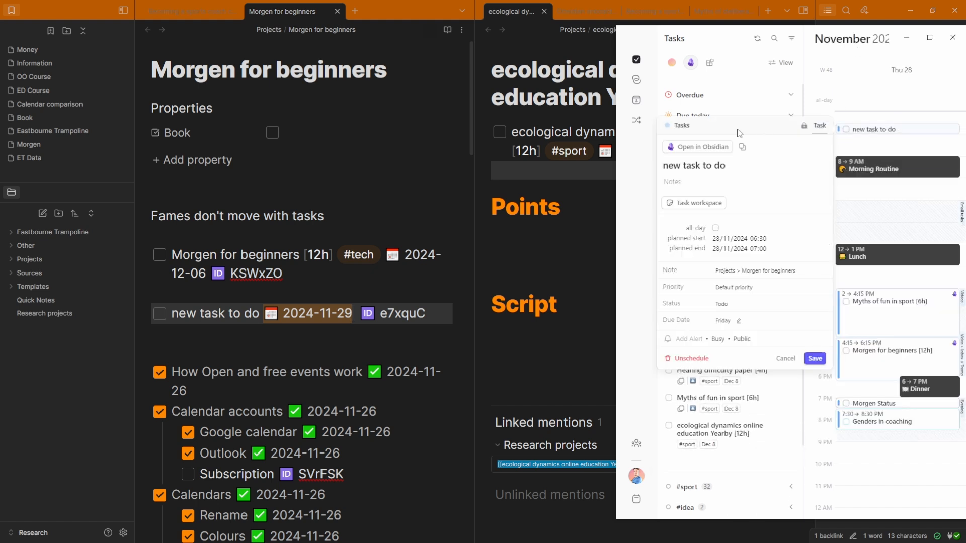
left_click(682, 125)
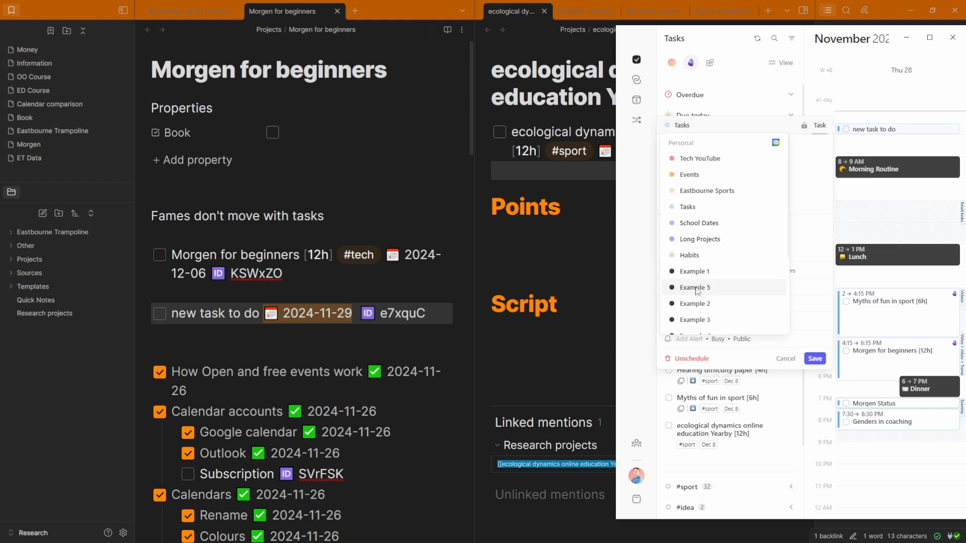
left_click(696, 288)
left_click(793, 317)
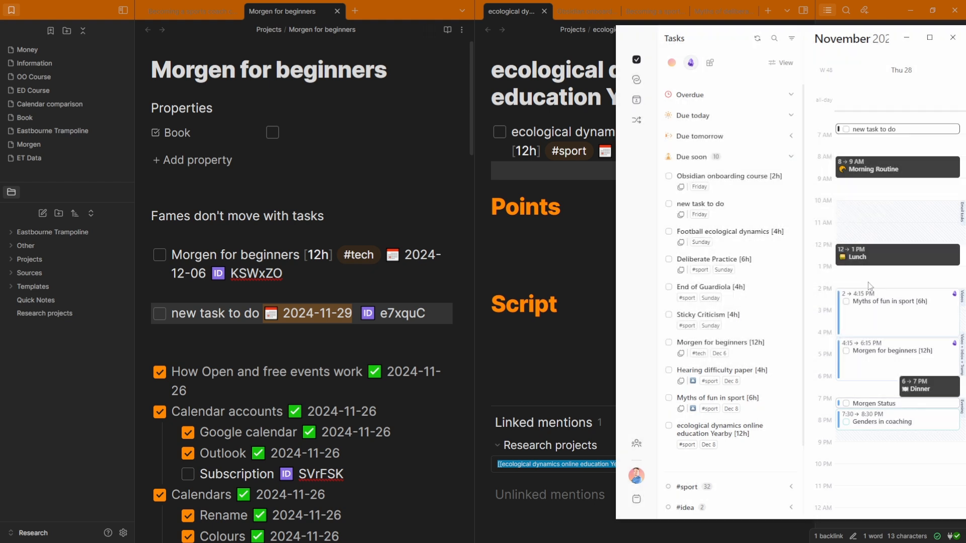
left_click(880, 128)
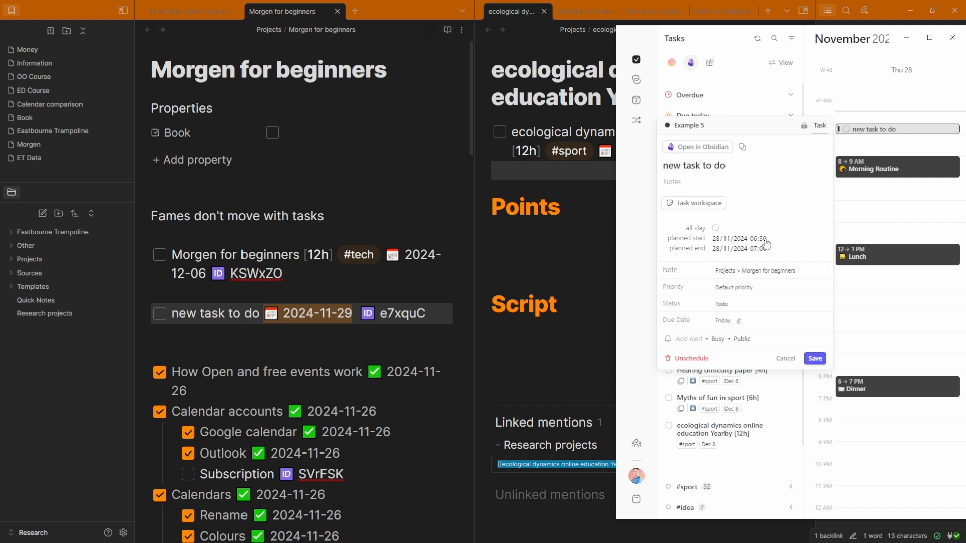
left_click(196, 313)
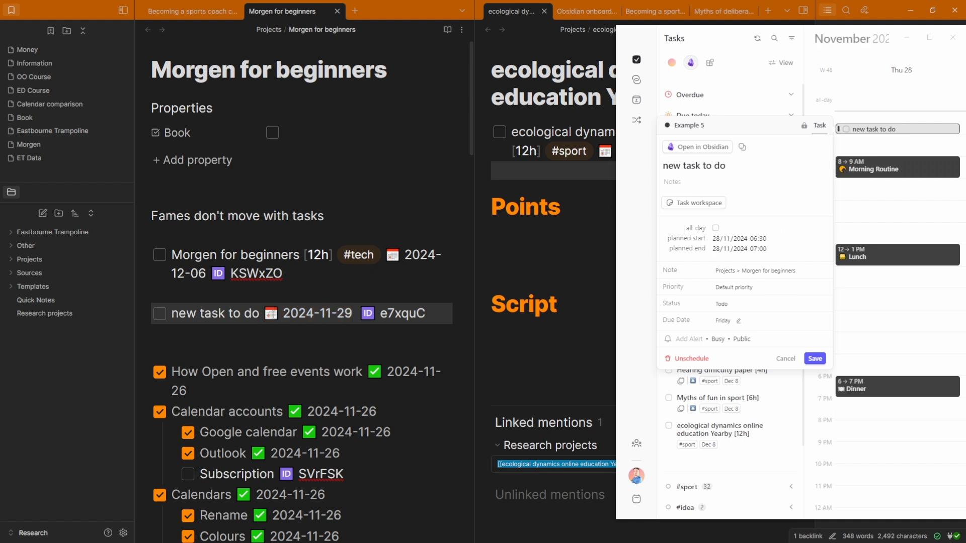
Add start date 2024-11-27 and scheduled date 2024-11-28 to new task to do via Tasks suggestions
left_click_drag(262, 313, 355, 314)
key("Left")
key("Left")
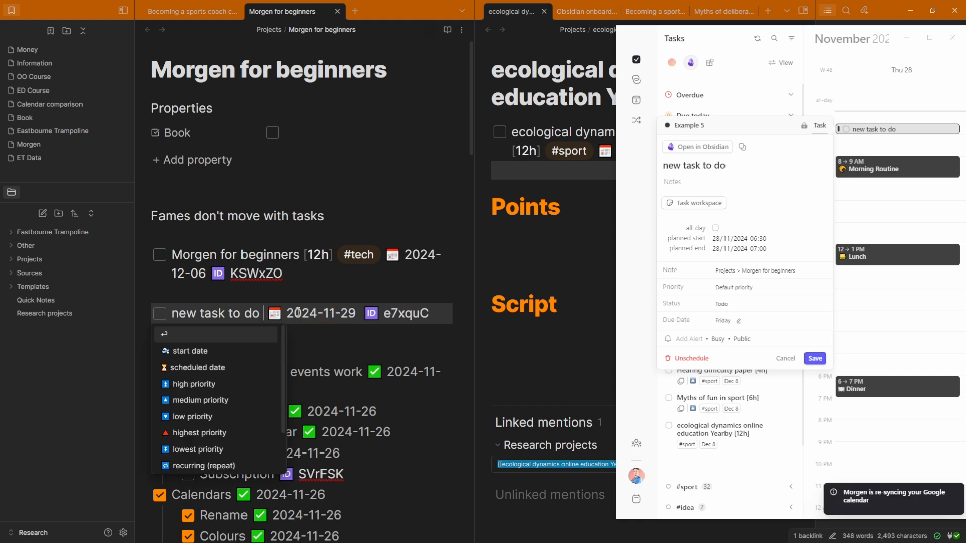
left_click(191, 351)
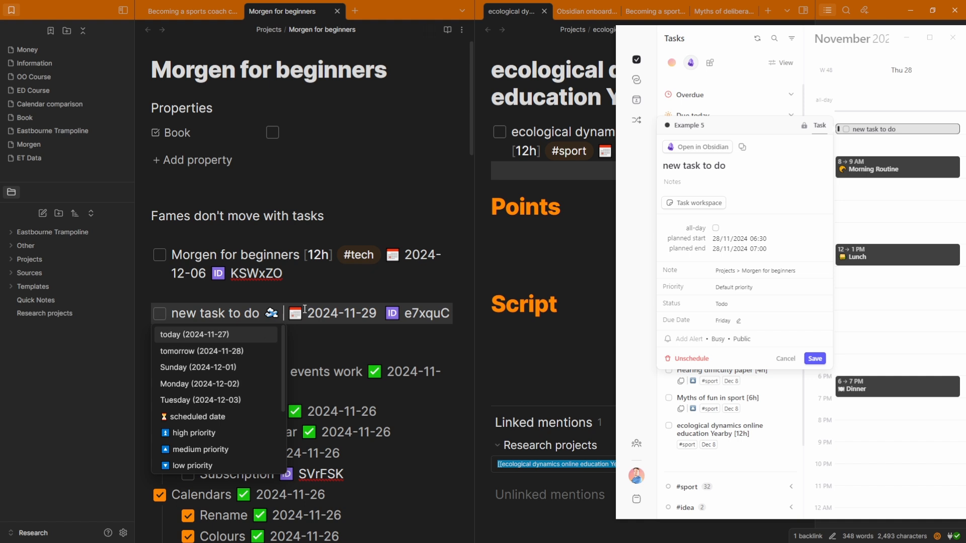
key("Return")
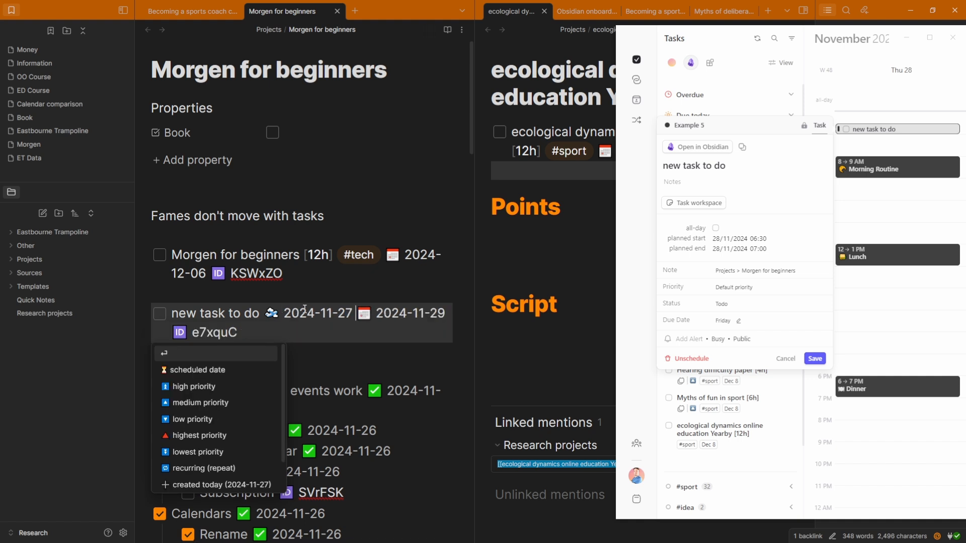
type("s")
key("Return")
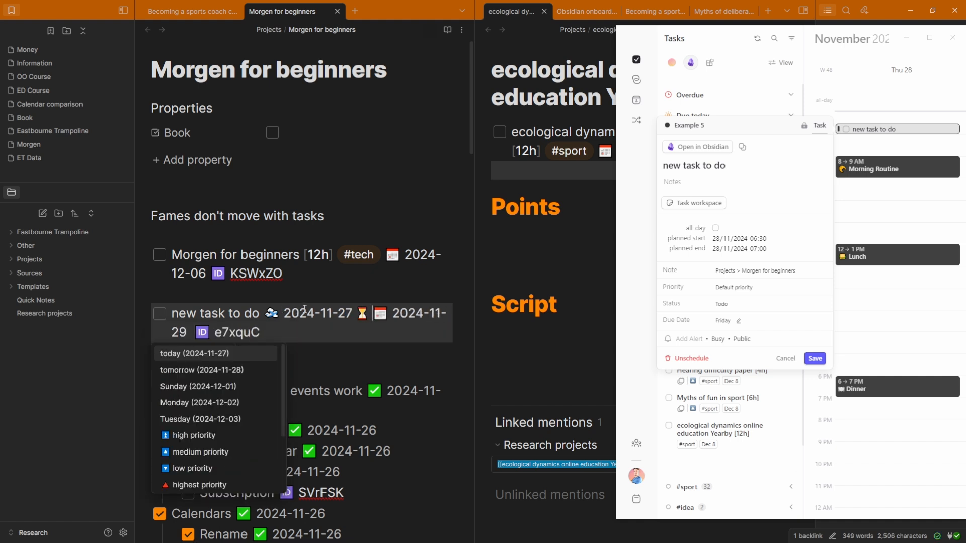
key("Down")
key("Return")
key("Escape")
left_click_drag(282, 313, 442, 313)
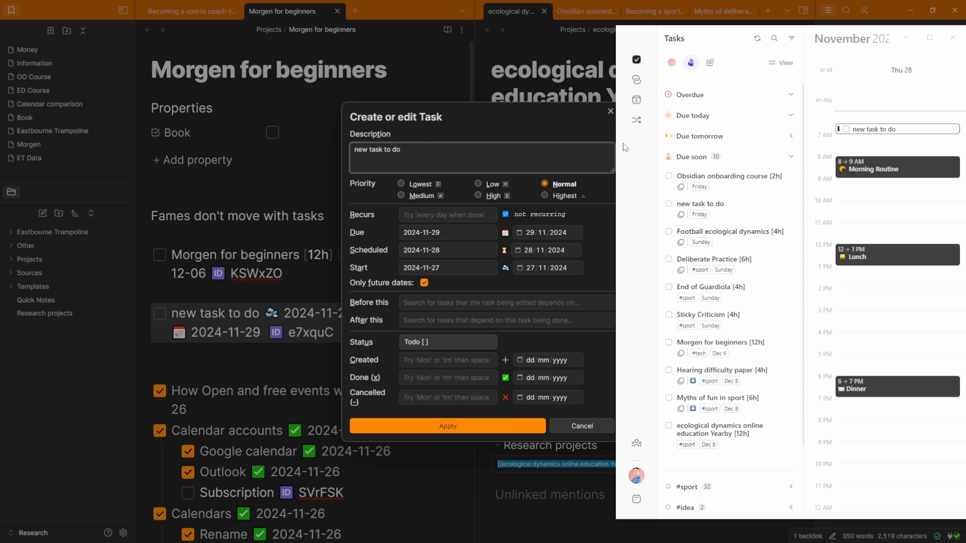
left_click_drag(646, 163, 661, 163)
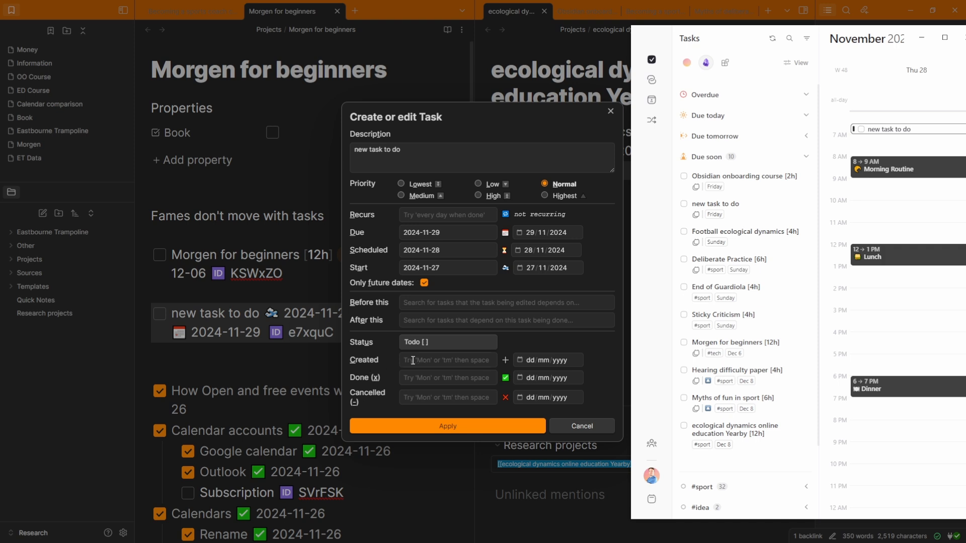
Group Morgen's task list by Status, then collapse the Overdue and Todo groups
key("Escape")
left_click(782, 63)
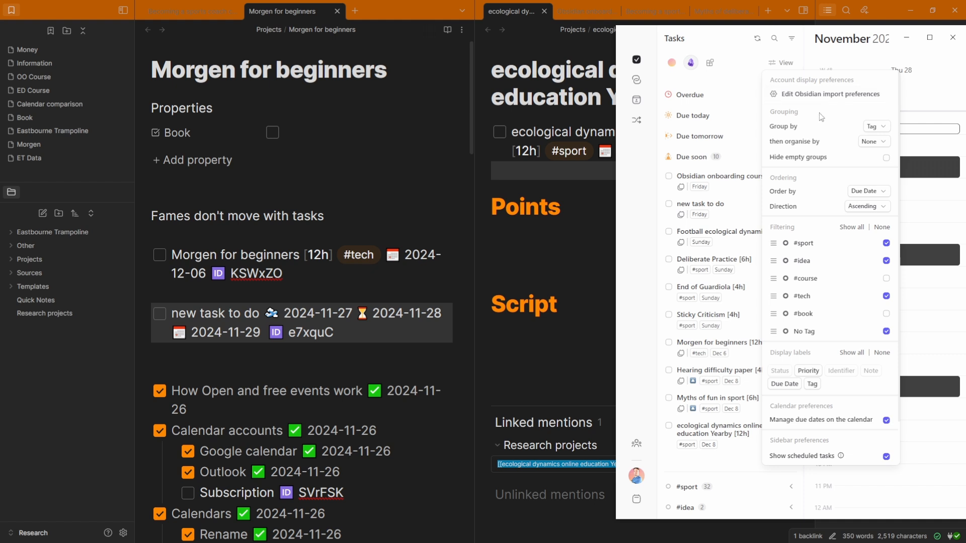
left_click(878, 127)
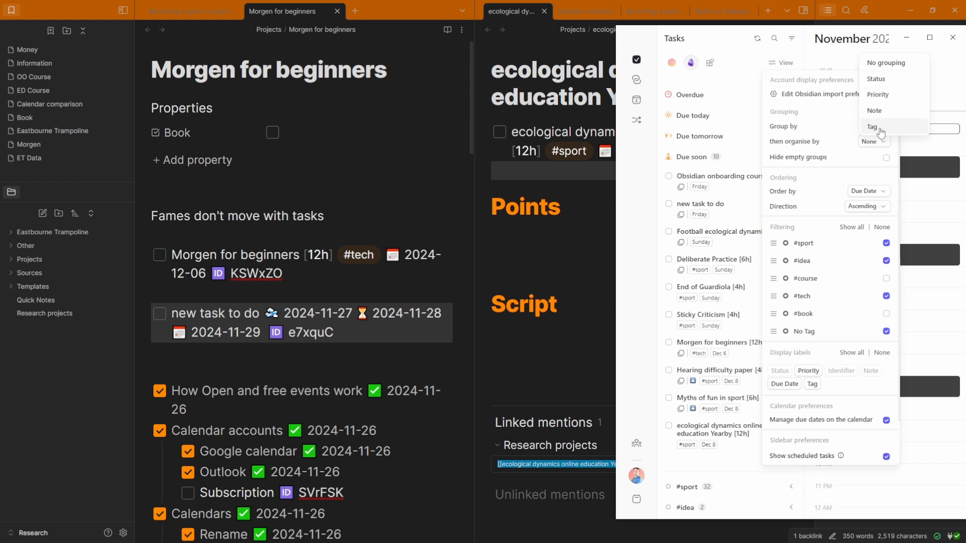
left_click(876, 79)
left_click(699, 100)
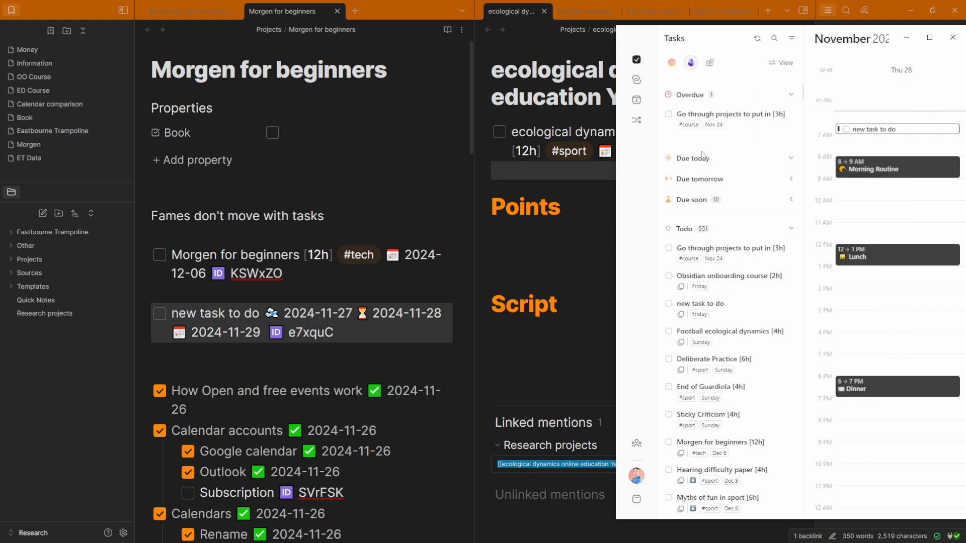
left_click(699, 100)
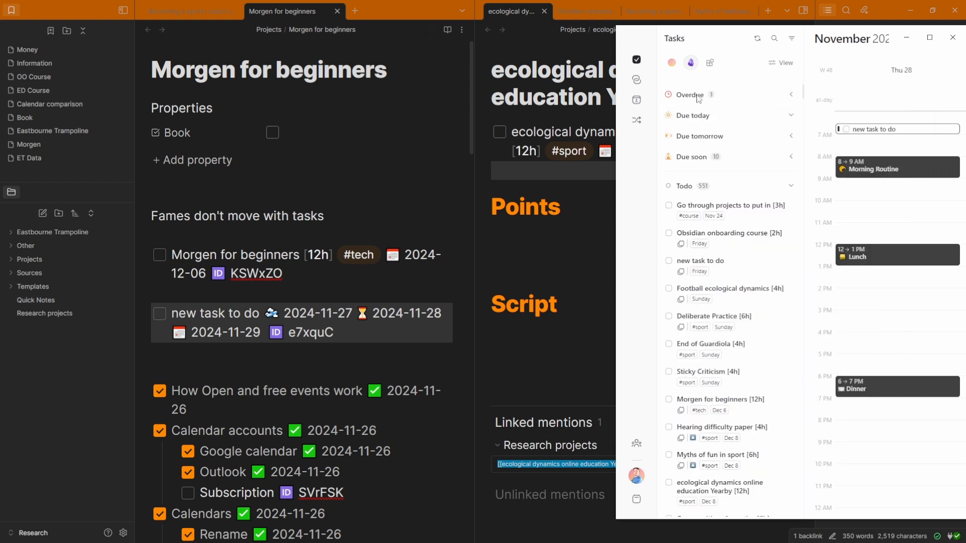
left_click(687, 189)
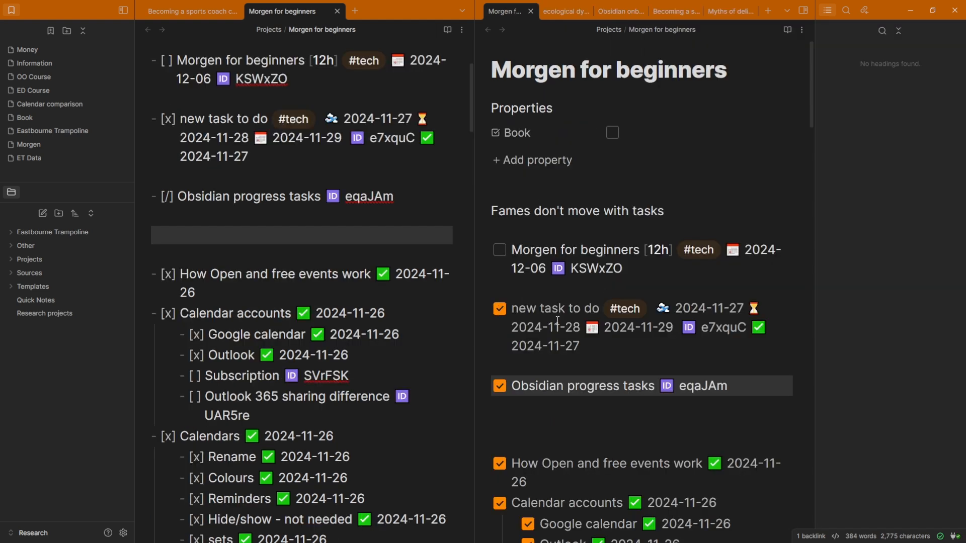
From the Obsidian progress tasks line, review the Tasks plugin's custom statuses in Settings
left_click(233, 212)
left_click(171, 120)
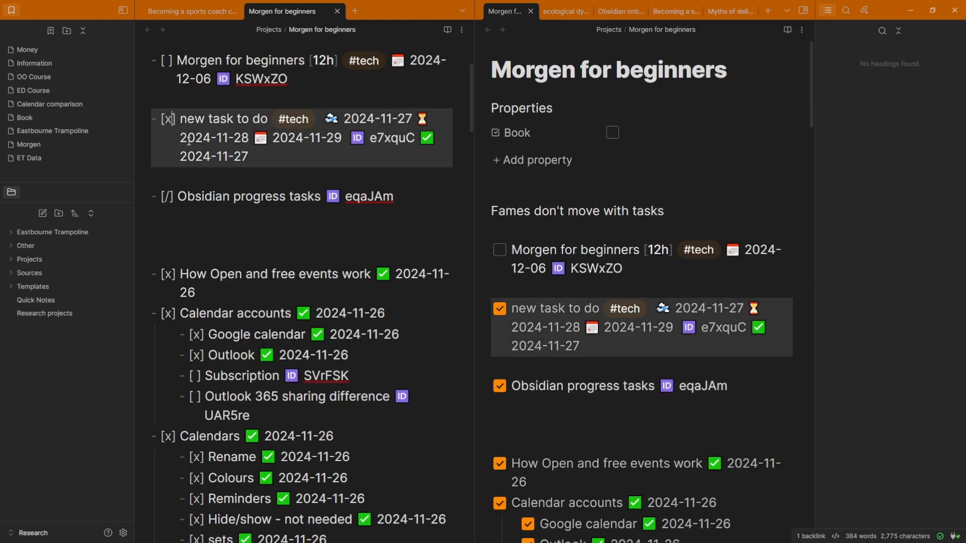
left_click(195, 198)
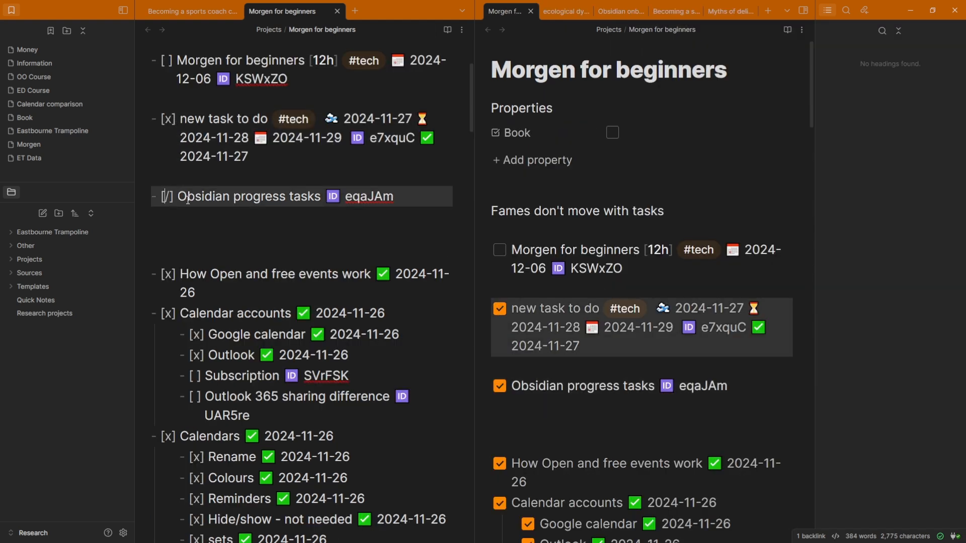
key("ctrl+comma")
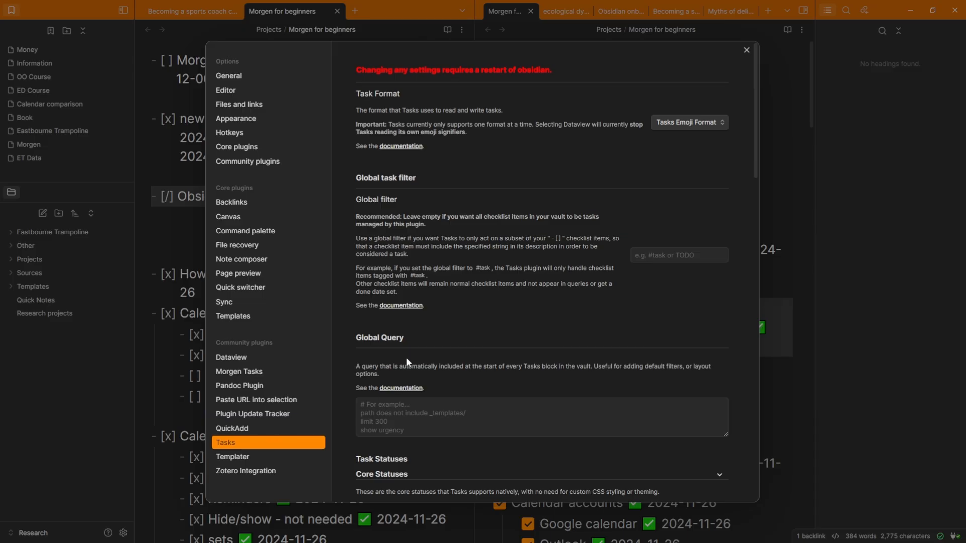
scroll(433, 215, "down", 7)
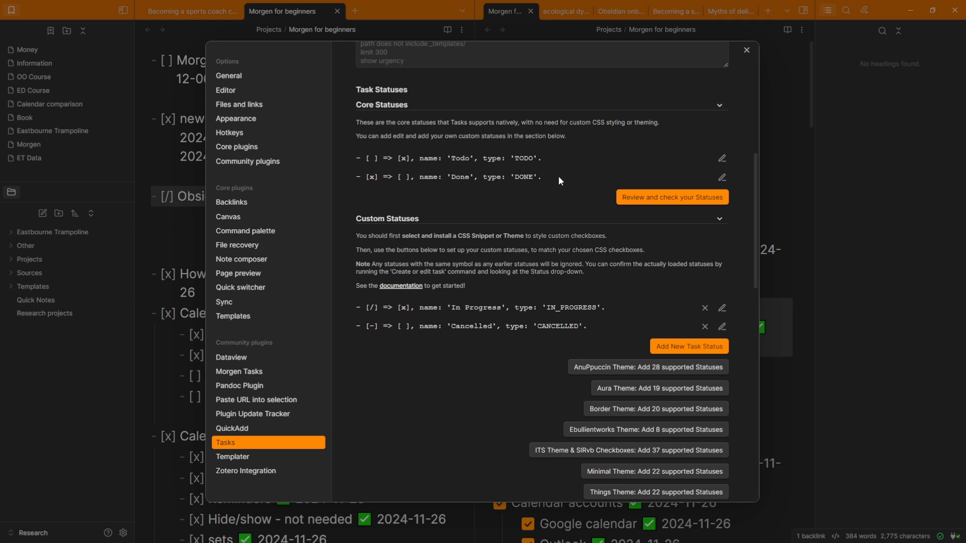
scroll(436, 203, "down", 2)
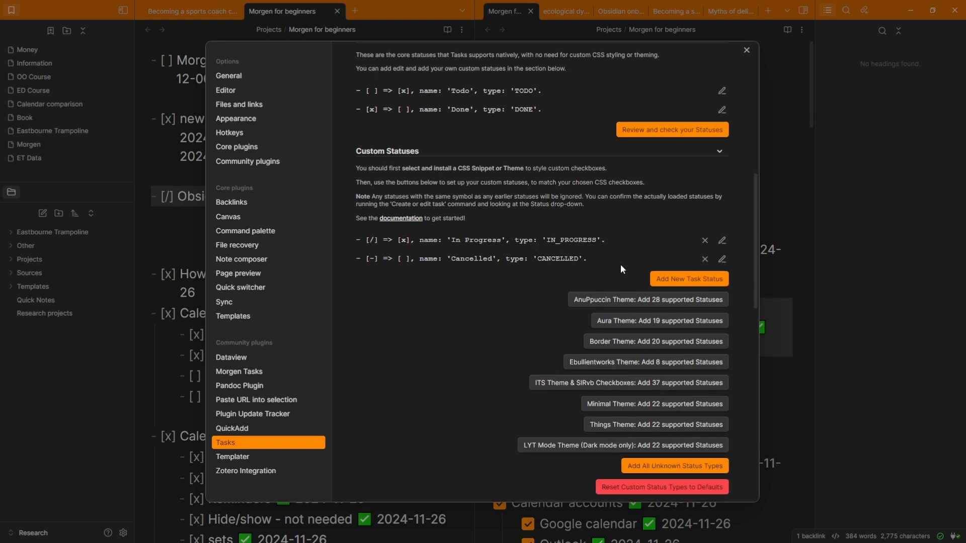
scroll(556, 282, "down", 3)
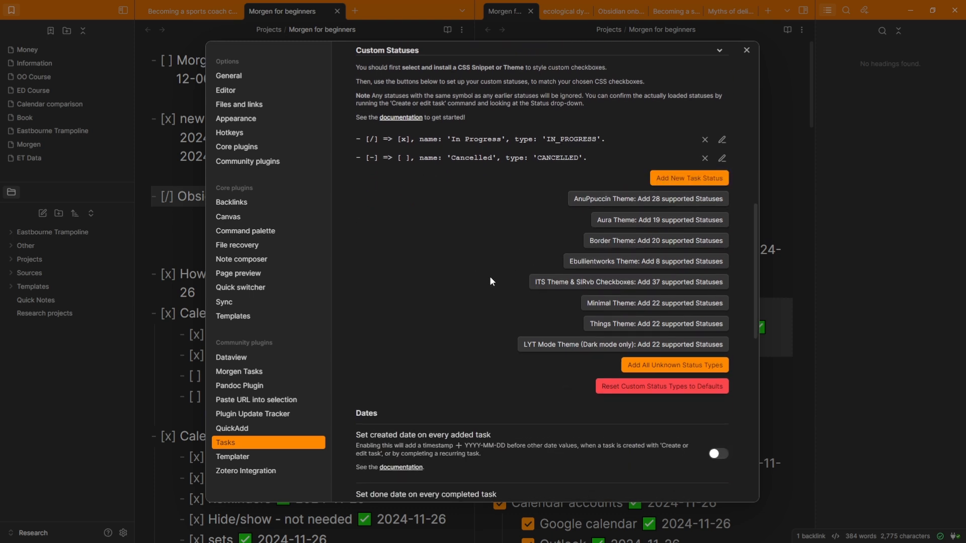
key("Escape")
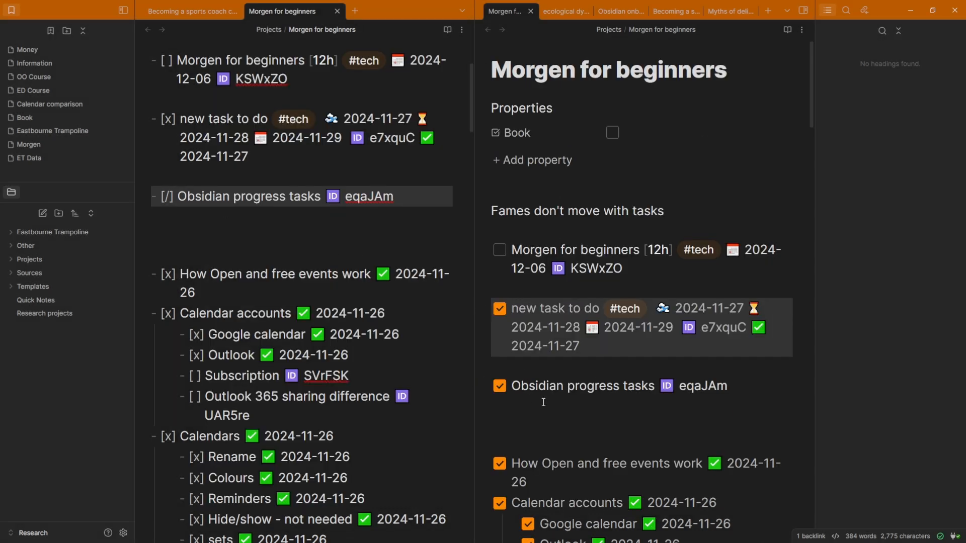
Reopen the Tasks plugin settings and look through the custom status list again
scroll(533, 318, "down", 3)
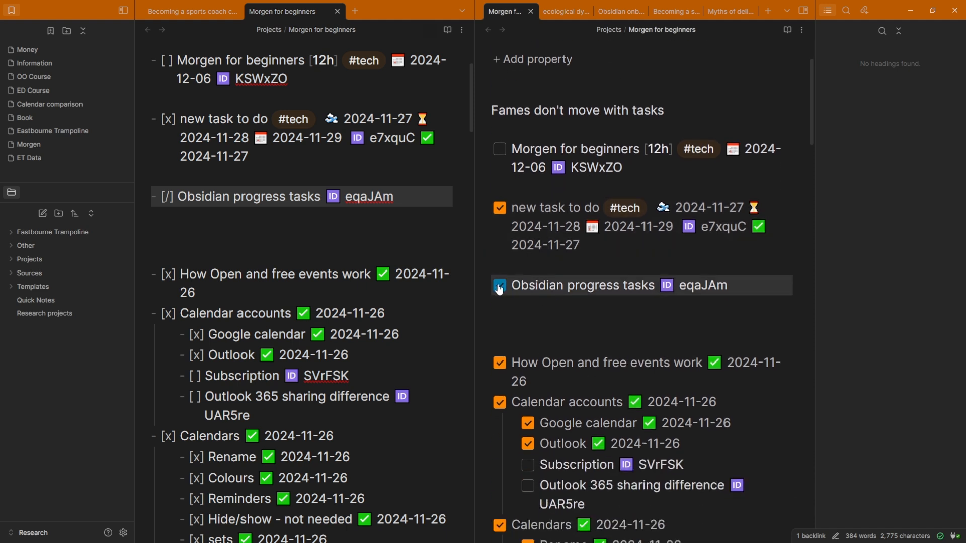
key("ctrl+comma")
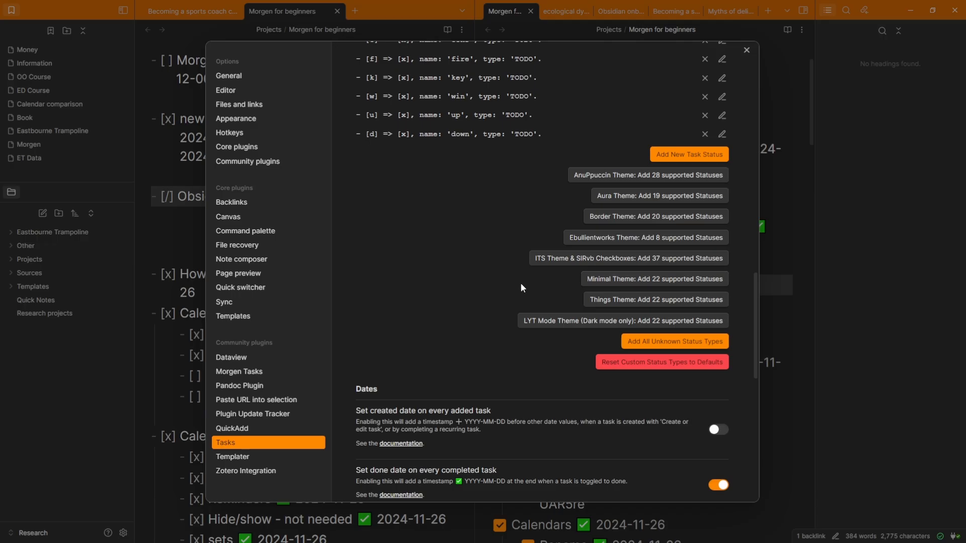
scroll(451, 258, "up", 2)
scroll(451, 256, "up", 1)
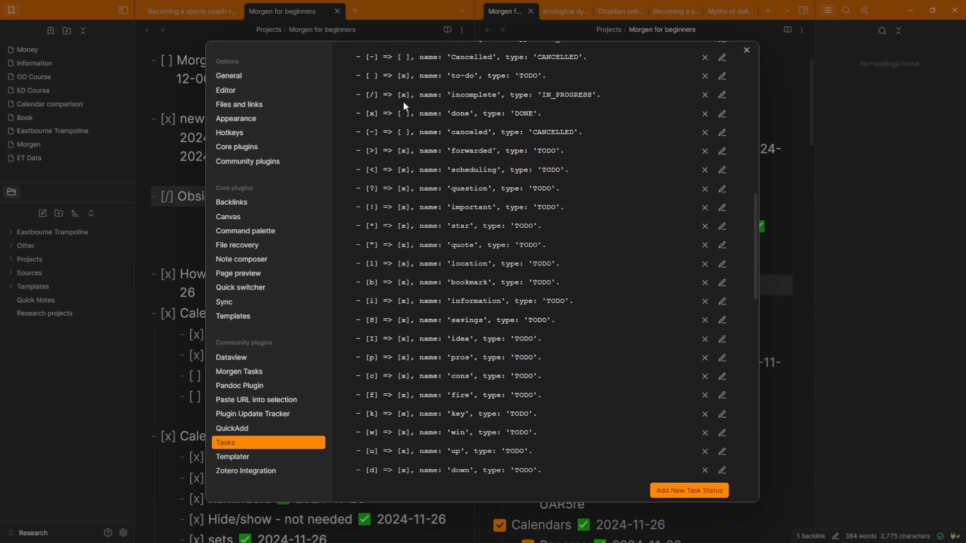
scroll(406, 226, "down", 5)
scroll(405, 226, "down", 8)
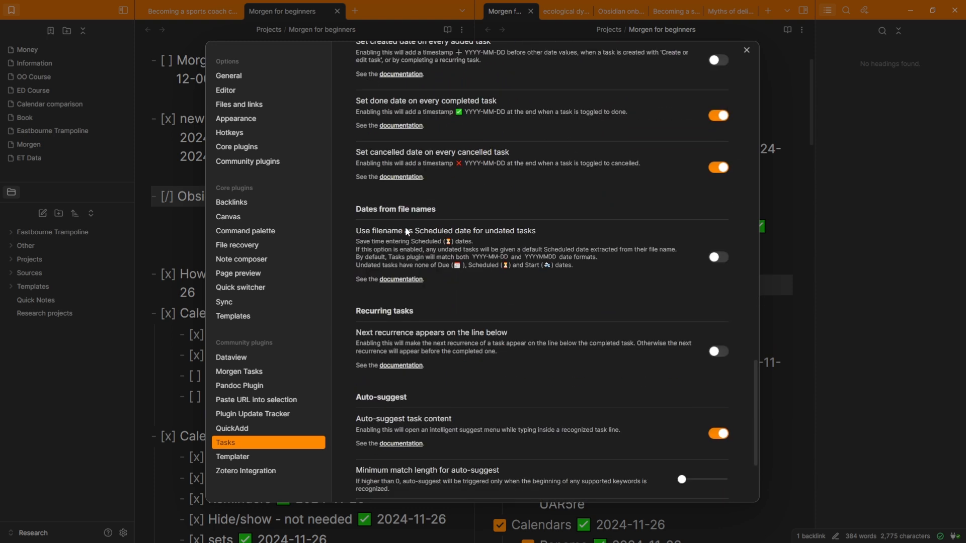
scroll(406, 227, "up", 6)
Apply the Minimal theme in Obsidian's Appearance settings, browse community themes, and close Settings
left_click(241, 119)
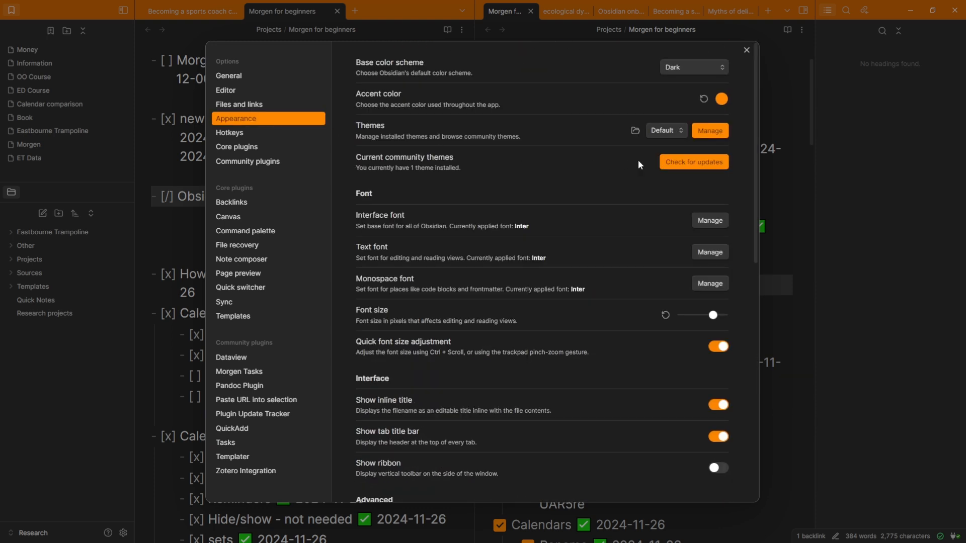
left_click(673, 134)
left_click(671, 152)
left_click(711, 130)
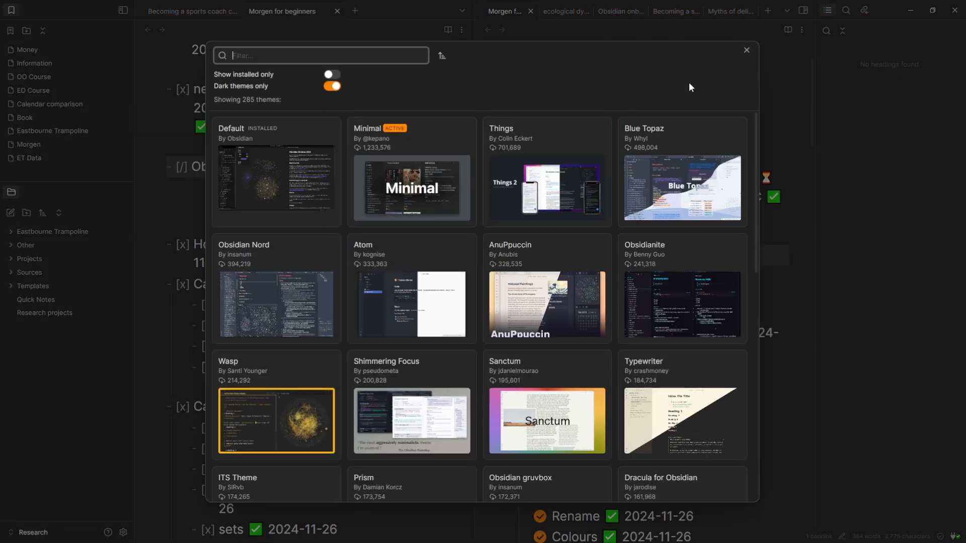
left_click(746, 49)
left_click(748, 49)
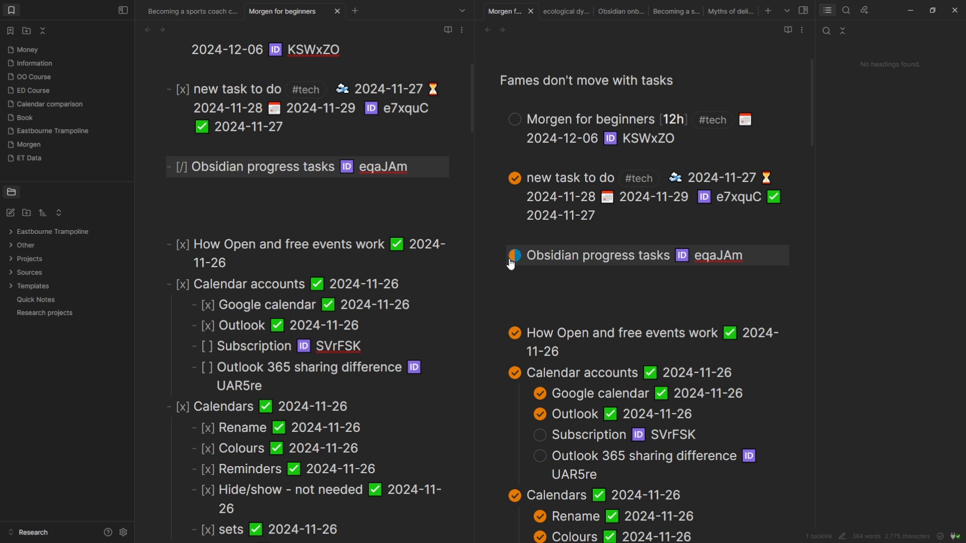
left_click(519, 274)
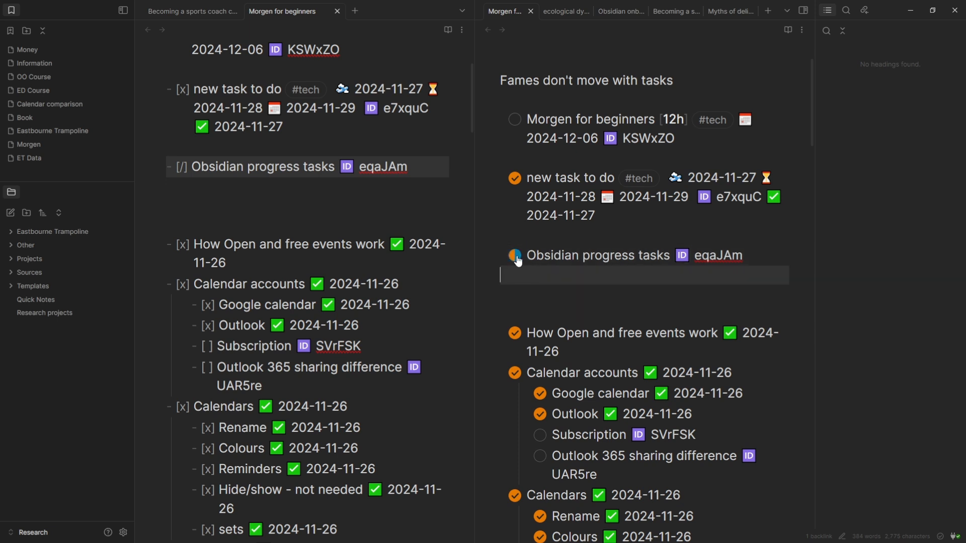
Collapse and expand Morgen's In Progress group, then review the Group by Status view option
key("alt+Tab")
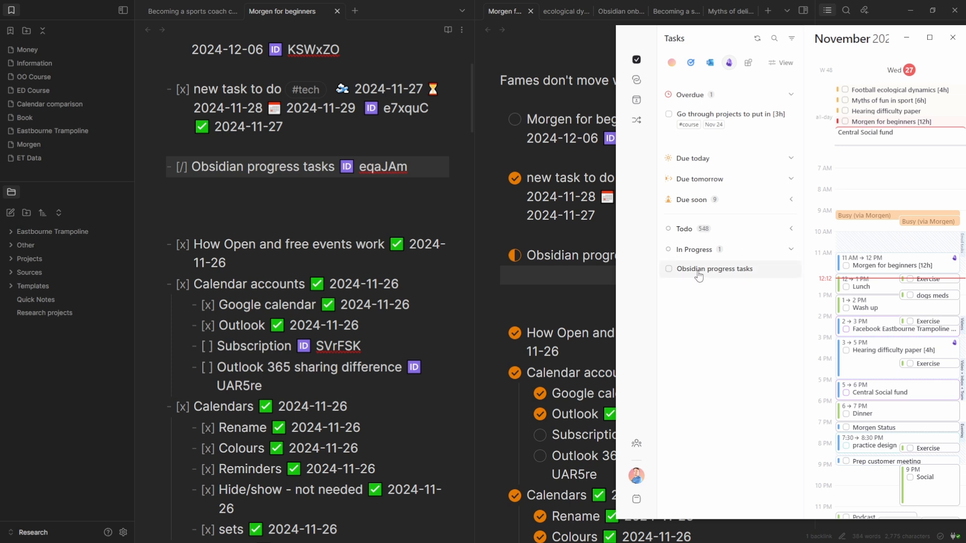
left_click(697, 252)
left_click(698, 252)
left_click(698, 251)
left_click(779, 63)
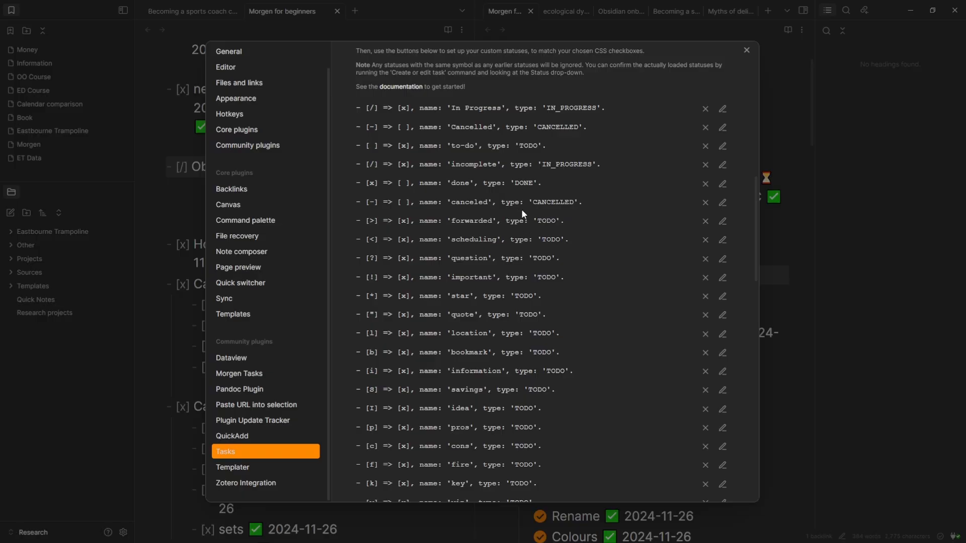
scroll(388, 180, "down", 3)
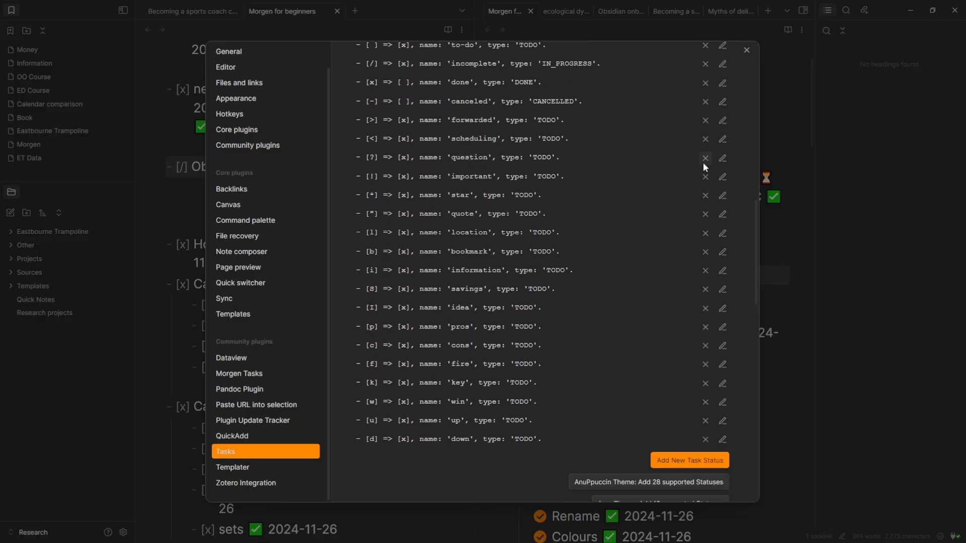
Edit and confirm the 'question' (?) custom status in Tasks settings, then close Settings
left_click(724, 162)
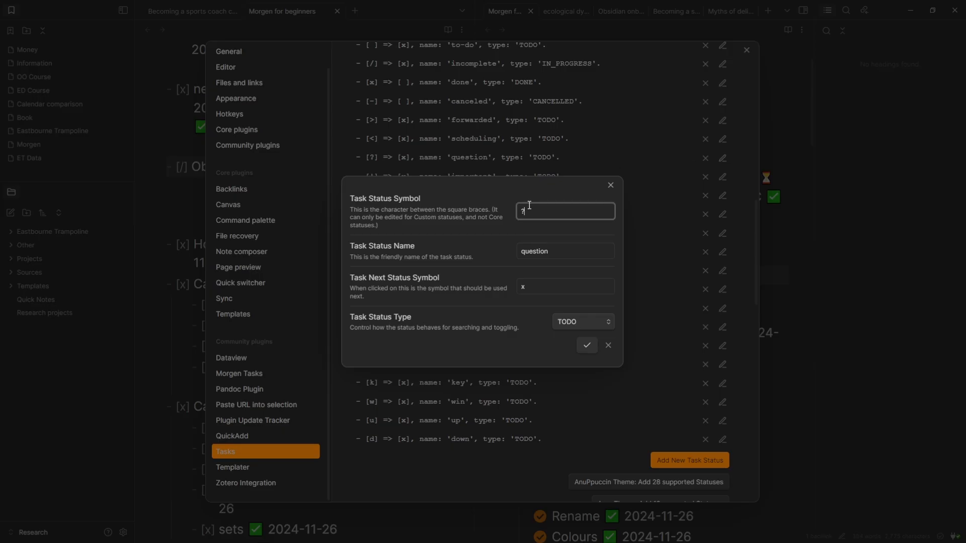
key("Tab")
left_click(482, 250)
left_click(611, 185)
scroll(412, 195, "up", 3)
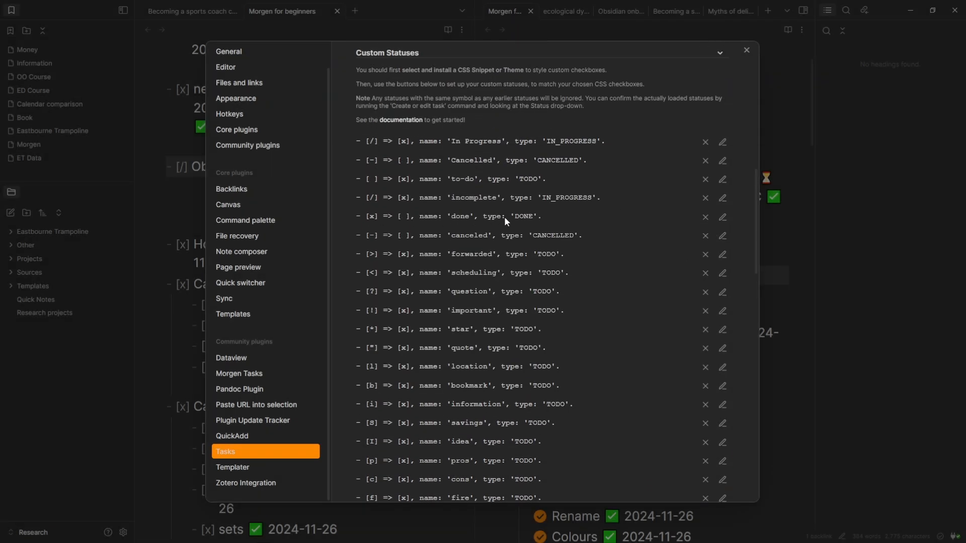
scroll(527, 217, "down", 2)
left_click(723, 191)
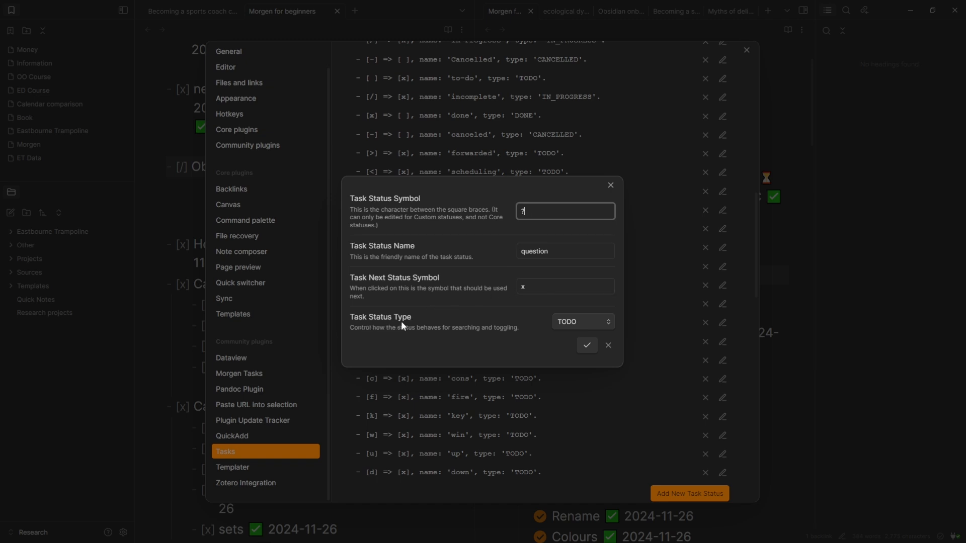
left_click(586, 345)
key("Escape")
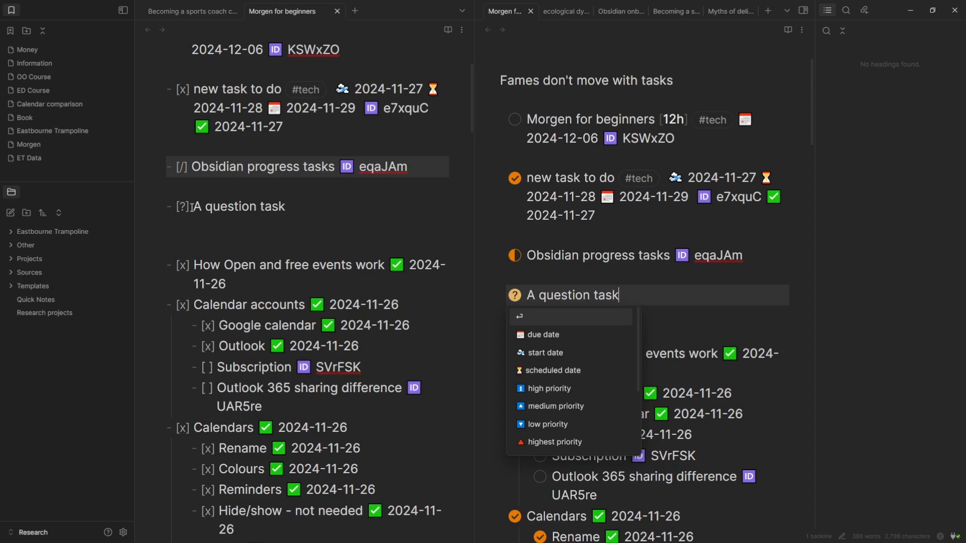
Place the caret on the new 'A question task' line in the note
left_click(184, 206)
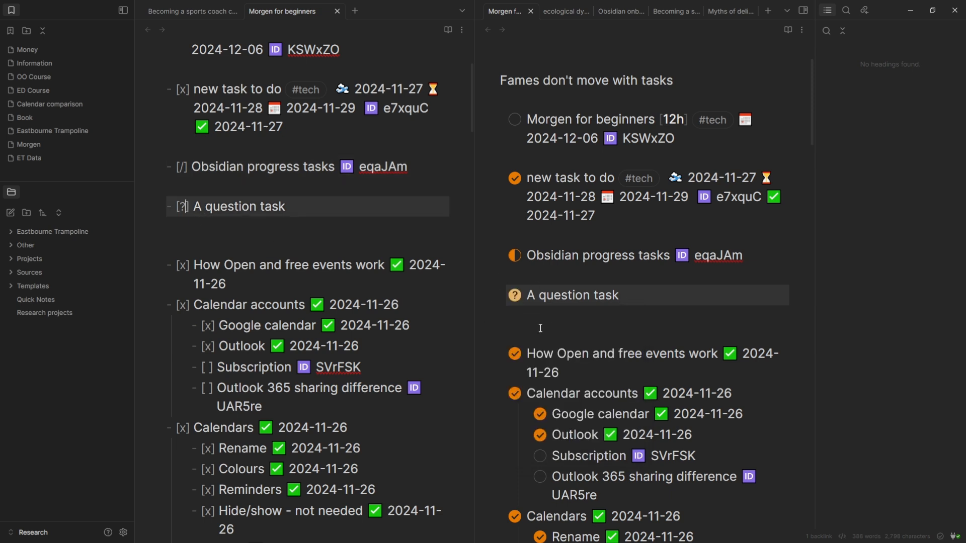
left_click(633, 296)
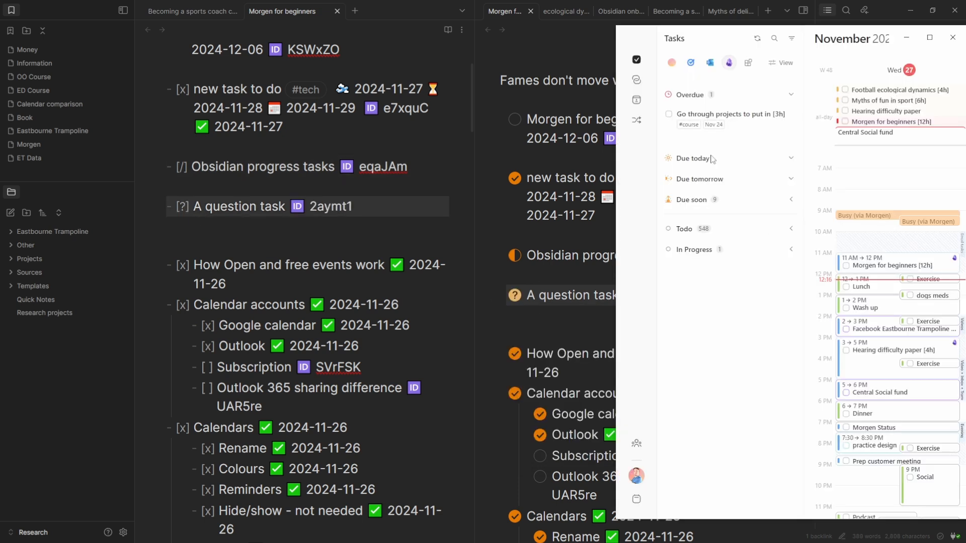
left_click(566, 297)
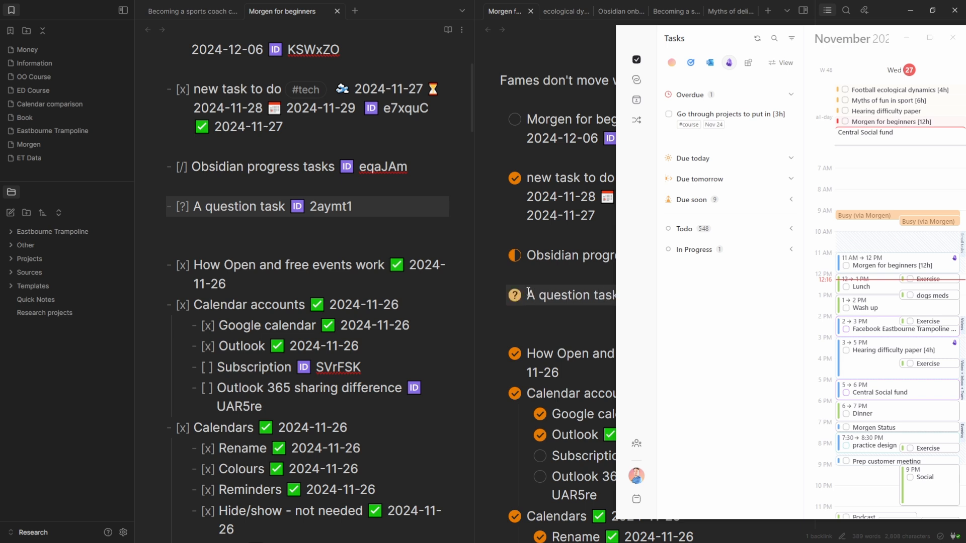
Mark A question task done in Obsidian, then set it back to not done
left_click(543, 277)
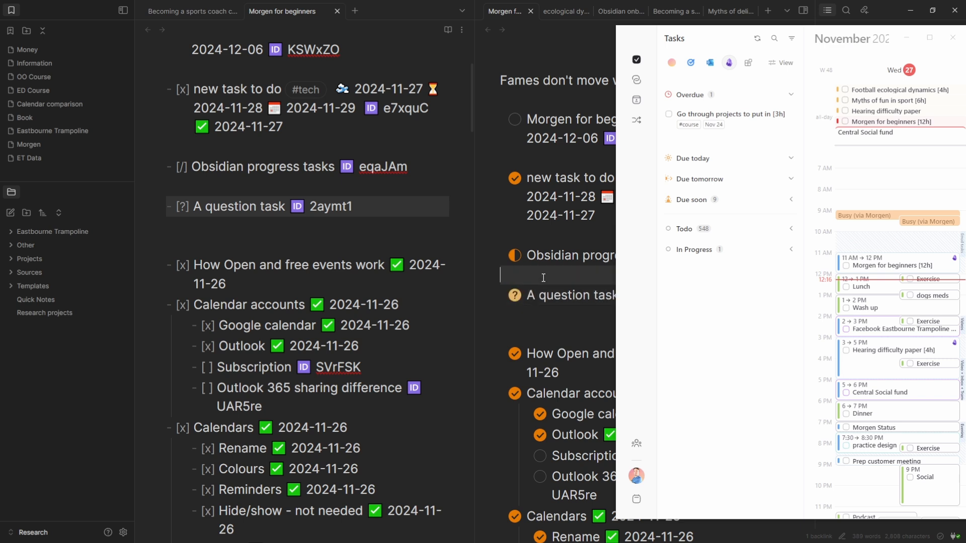
left_click(514, 295)
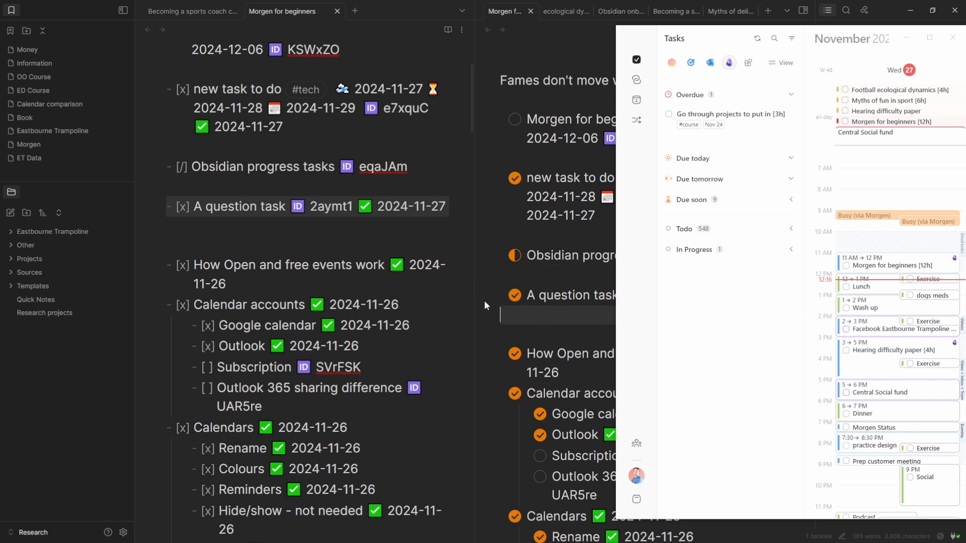
left_click(515, 295)
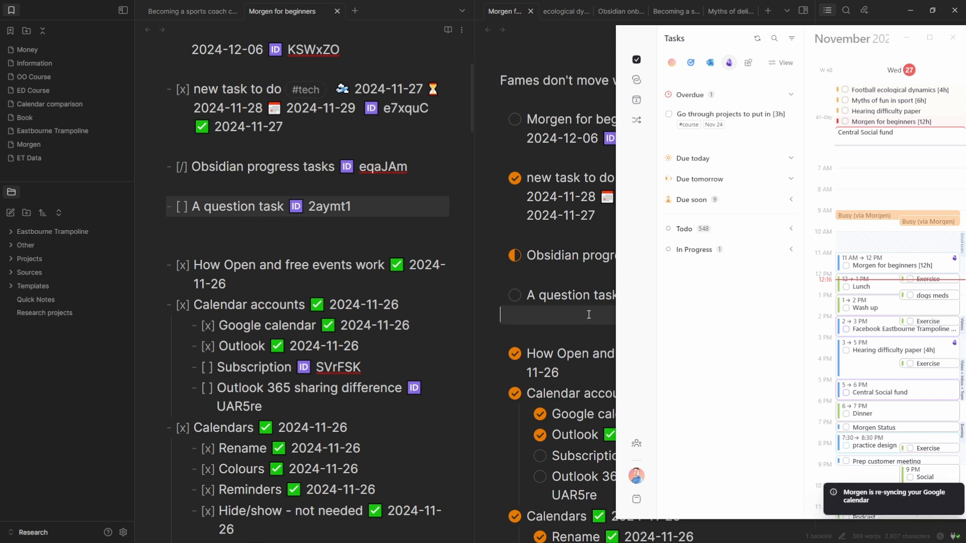
Filter Morgen's task list with the search term 'ques'
left_click(774, 39)
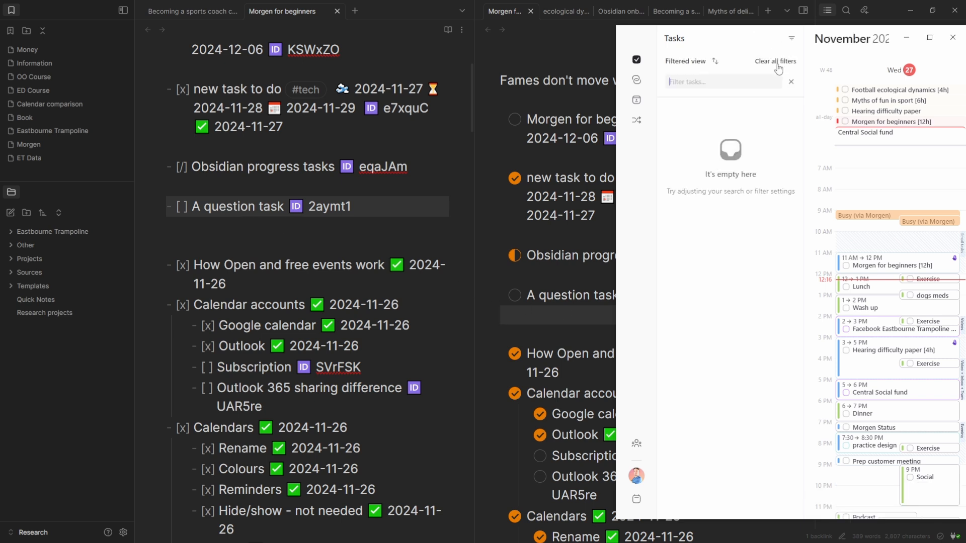
type("ques")
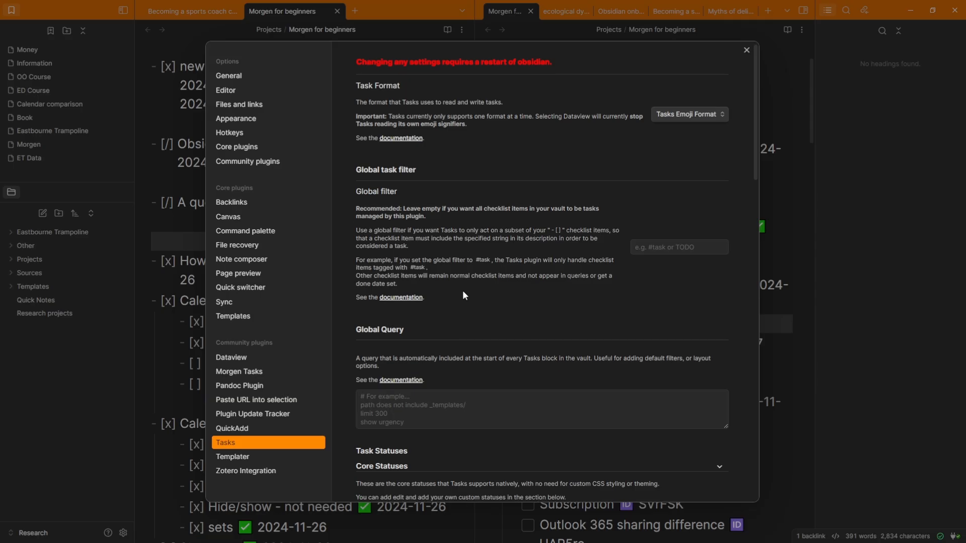
scroll(473, 277, "down", 6)
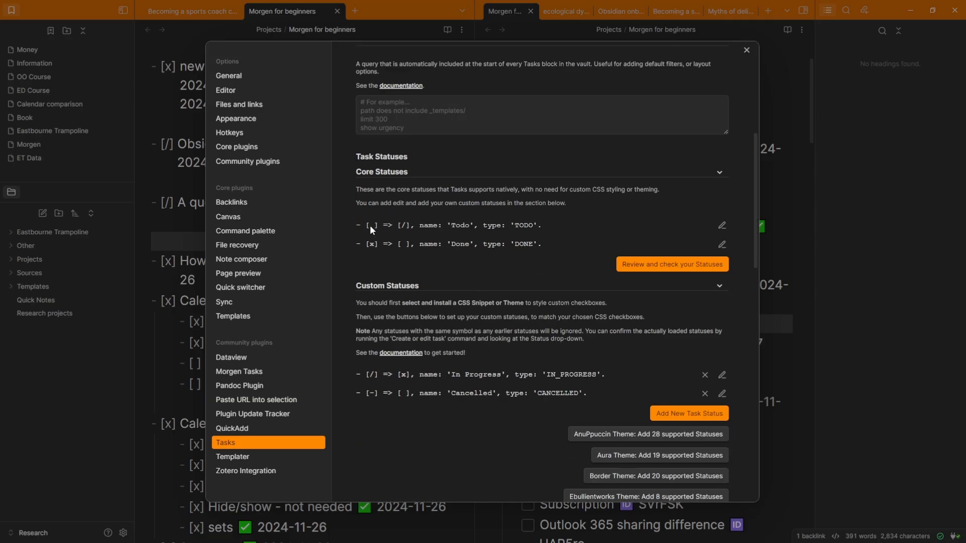
Inspect the Todo status definition in Tasks settings without changes, then close Settings
left_click(722, 225)
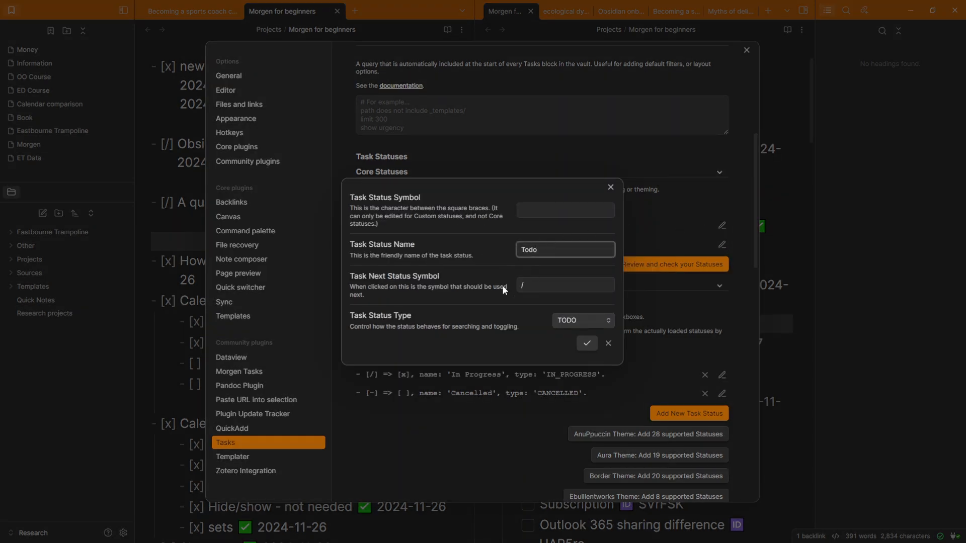
left_click(641, 251)
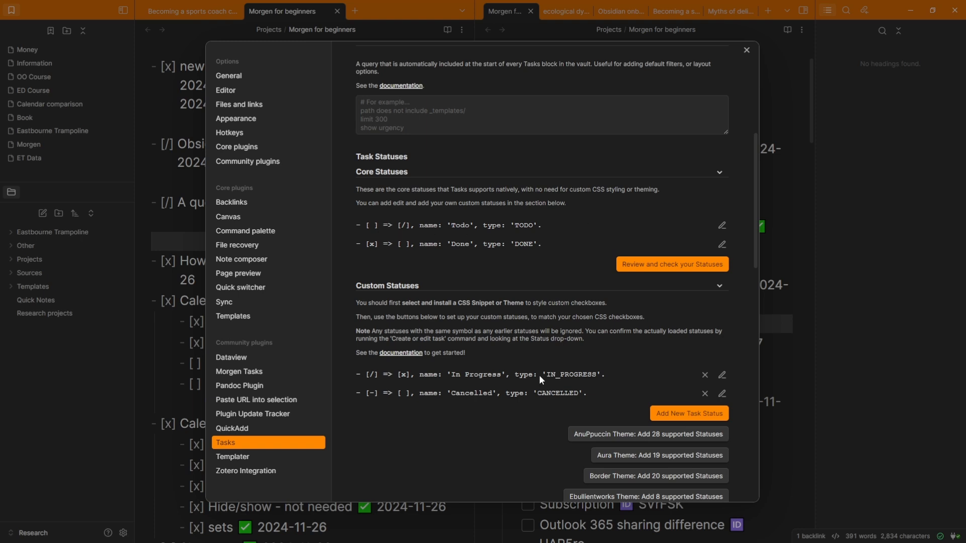
left_click(771, 195)
Cycle A question task's checkbox through in progress, done and unchecked twice
left_click(500, 344)
left_click(500, 344)
left_click(500, 345)
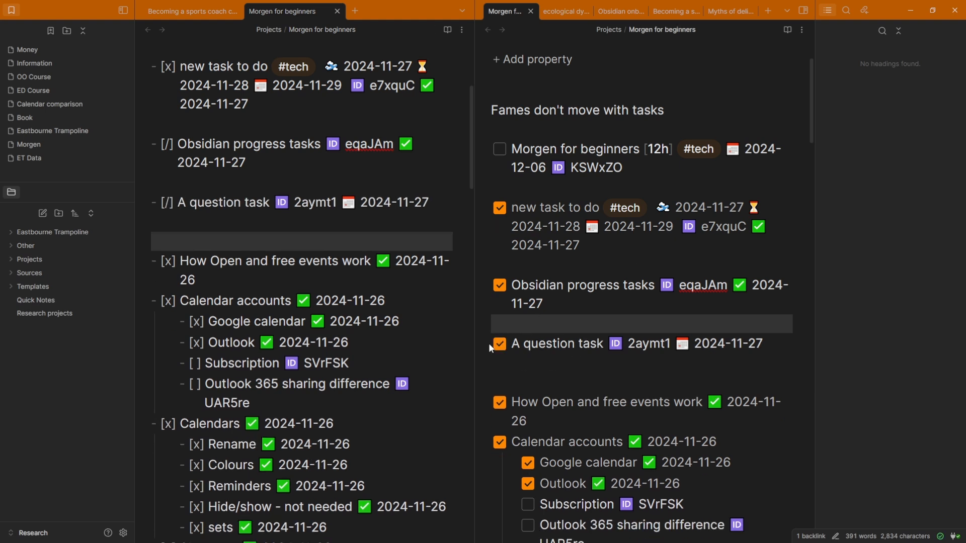
left_click(499, 344)
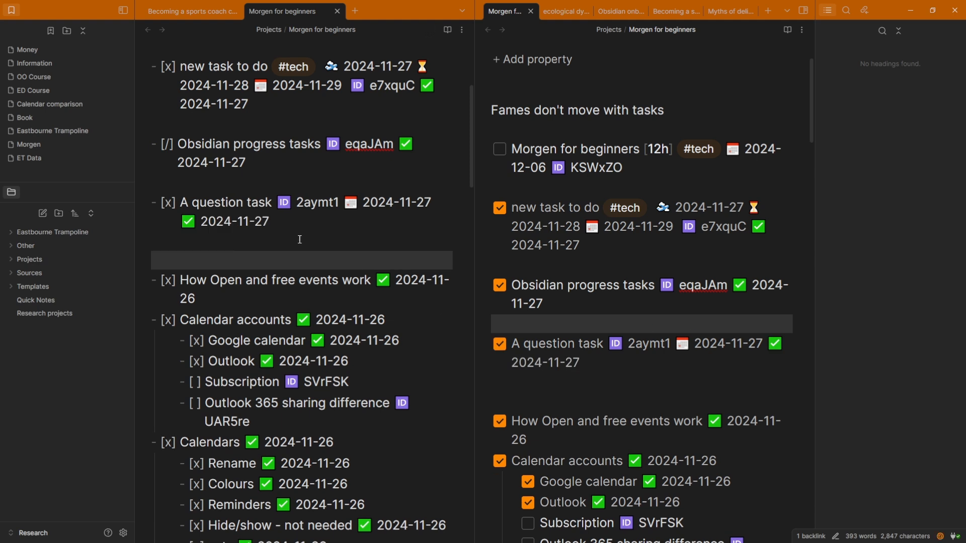
left_click(499, 344)
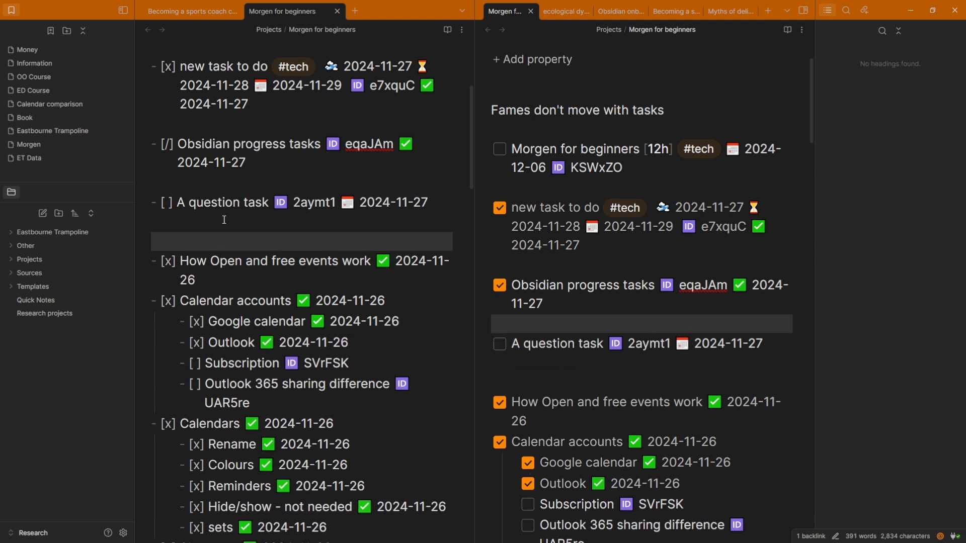
left_click(500, 344)
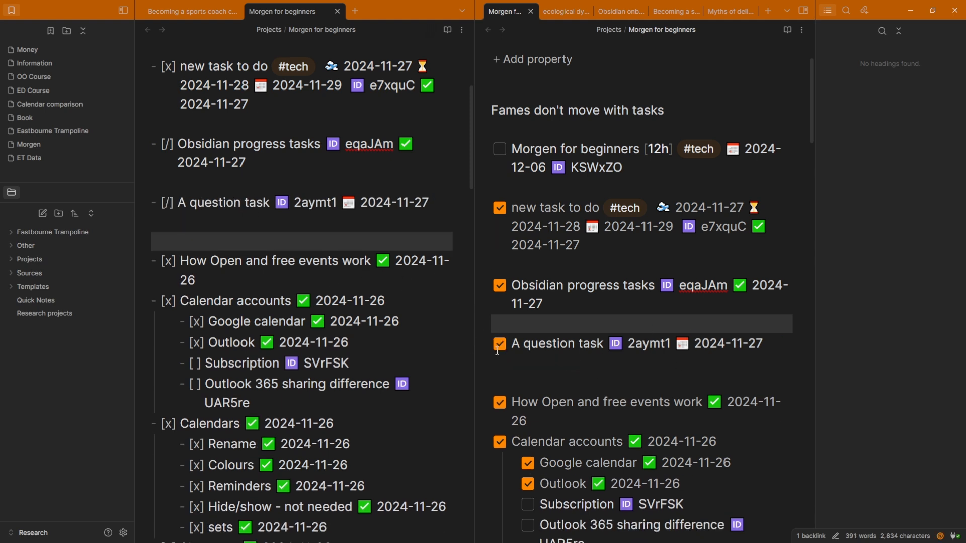
left_click(499, 344)
left_click(499, 344)
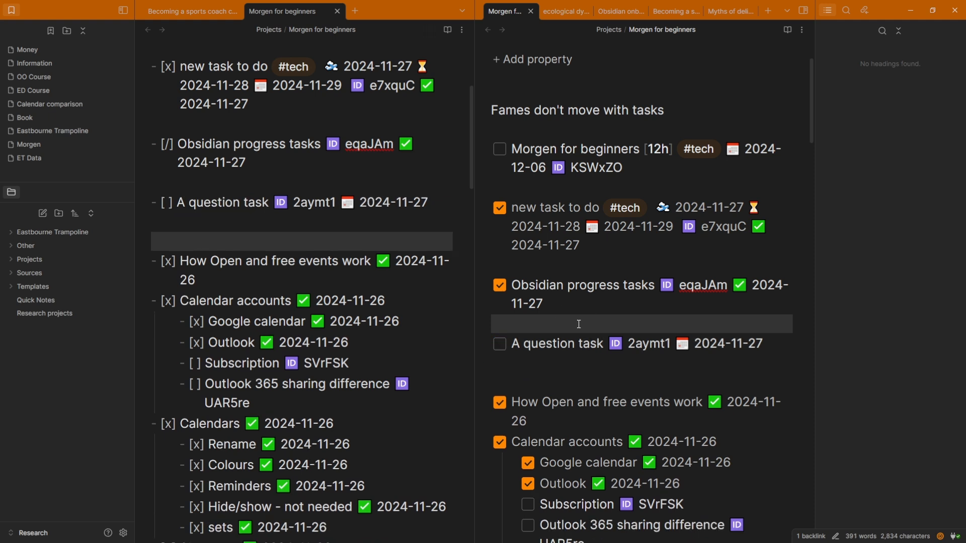
Complete A question task from Morgen's Due today list, then return to its line in Obsidian
key("alt+Tab")
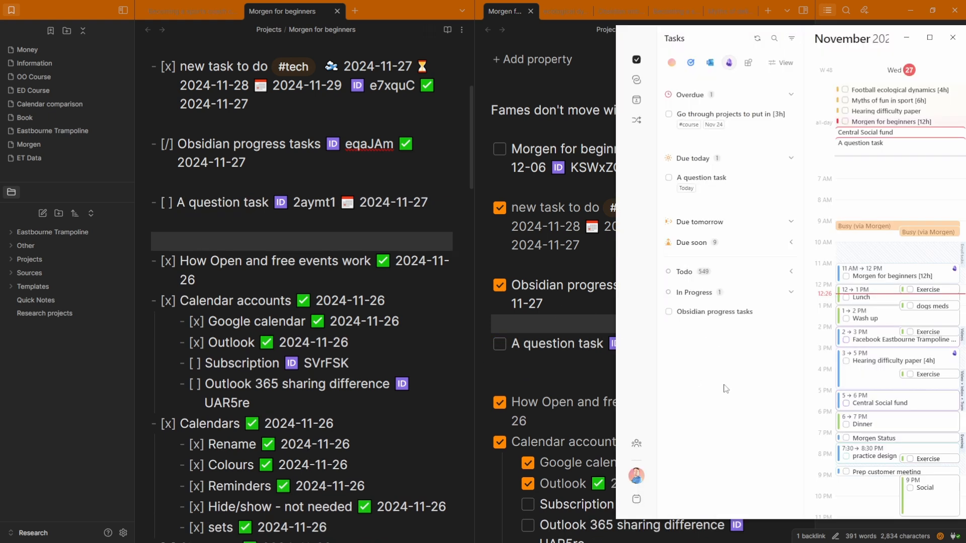
left_click(668, 178)
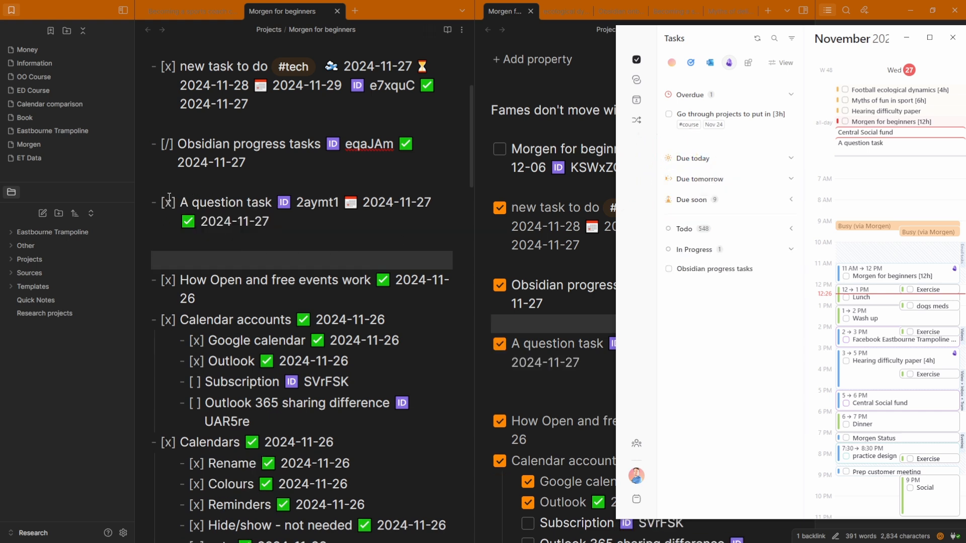
left_click(252, 240)
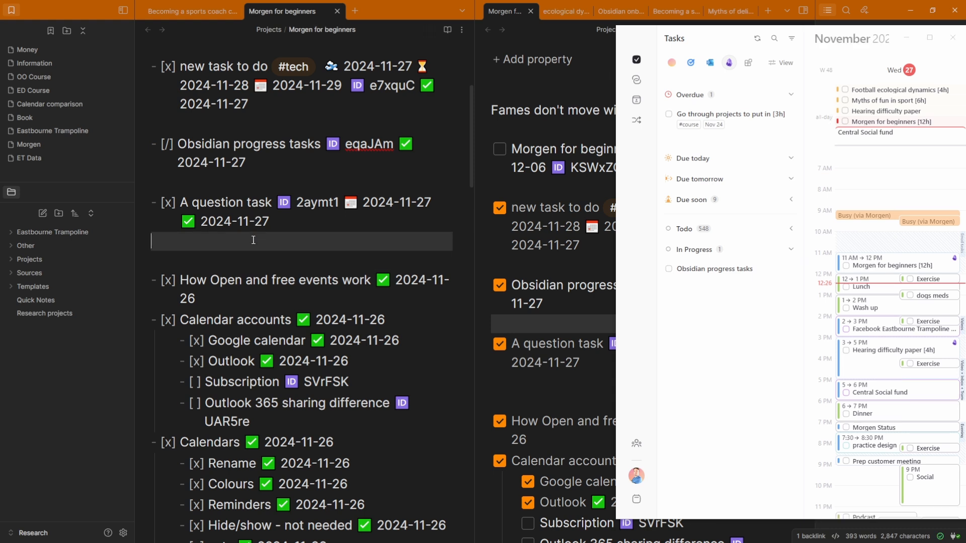
left_click(700, 307)
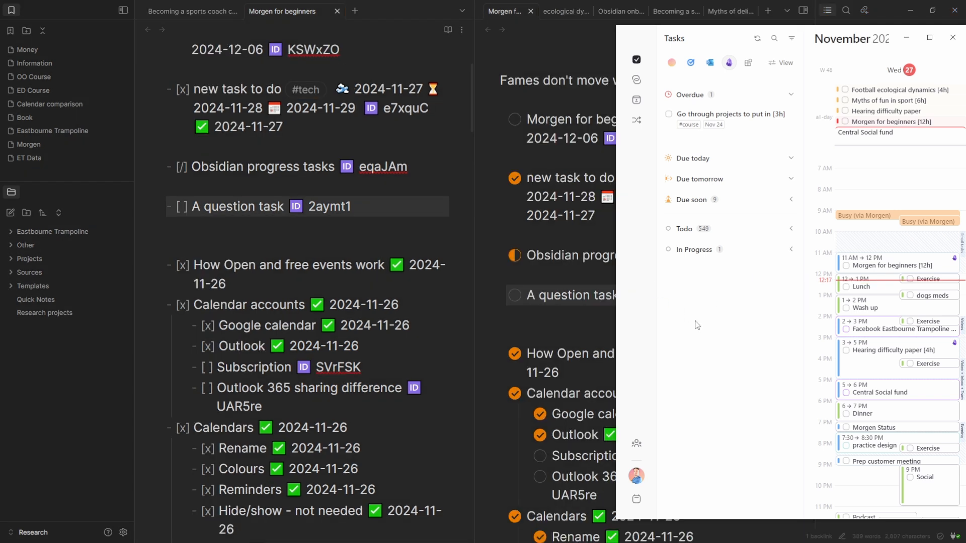
left_click(610, 298)
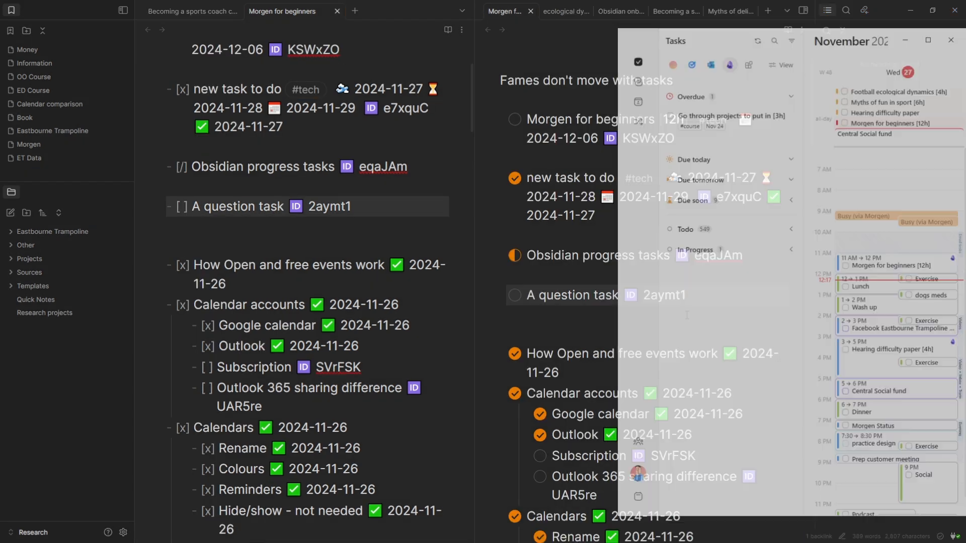
left_click(594, 313)
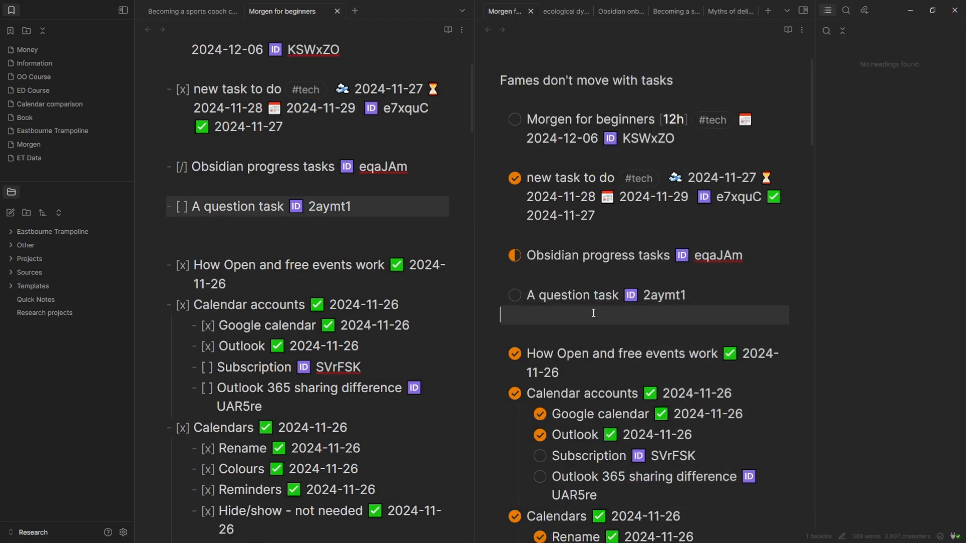
left_click(581, 295)
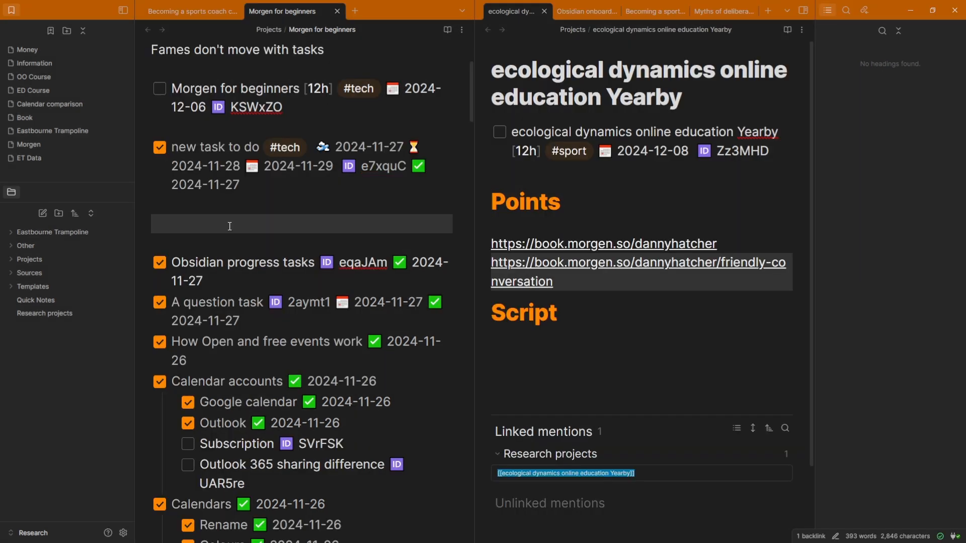
Add 'Obsidian recurring task' repeating every day with due date 2024-11-27
type("- ")
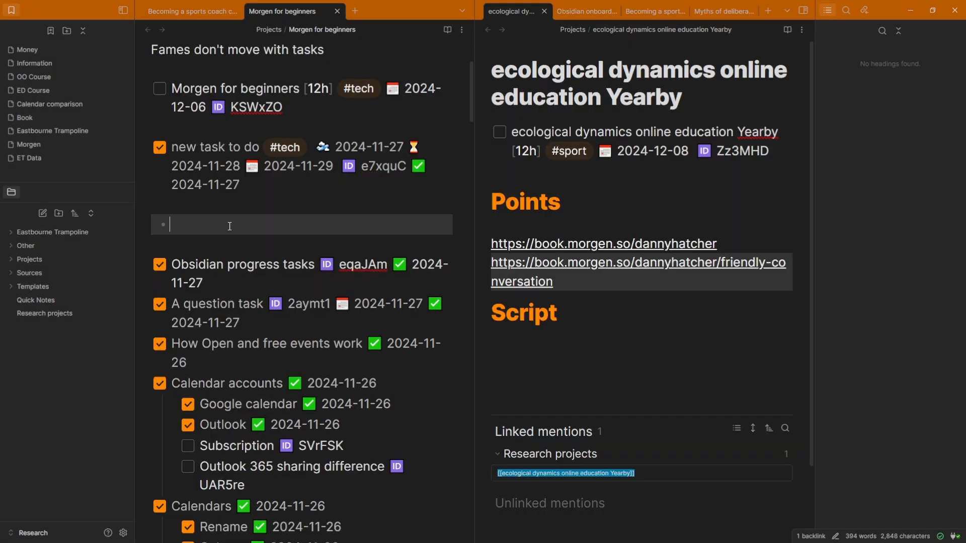
type("[ ] Obsidian recurri")
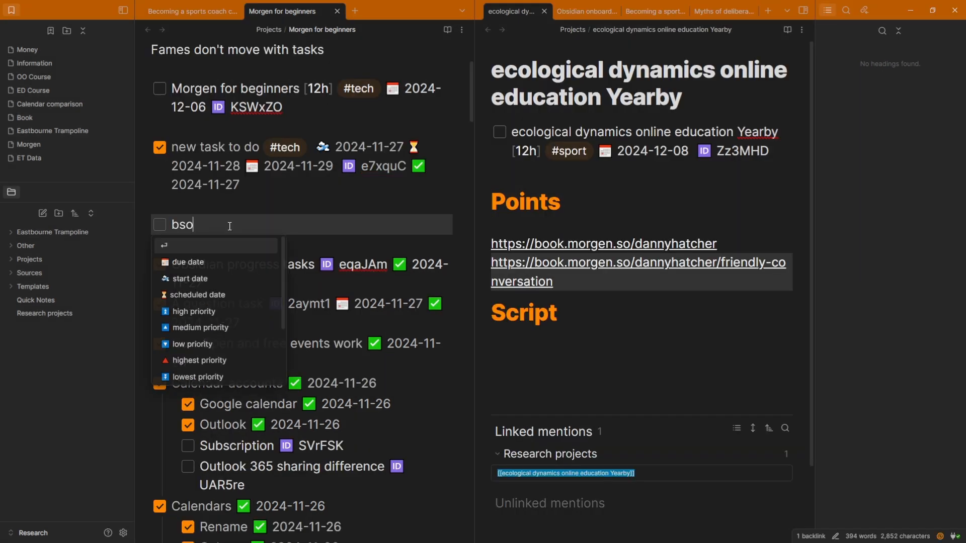
type("ng task re")
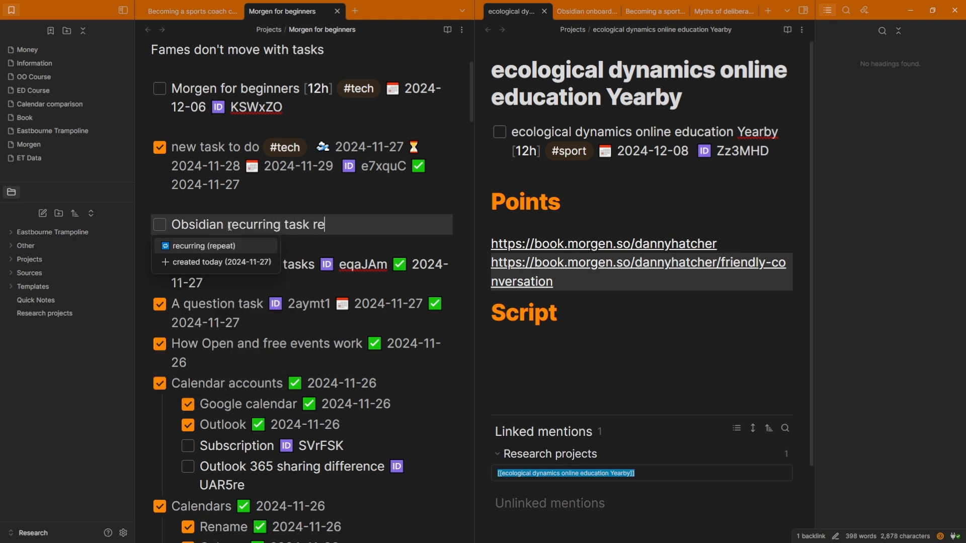
key("Return")
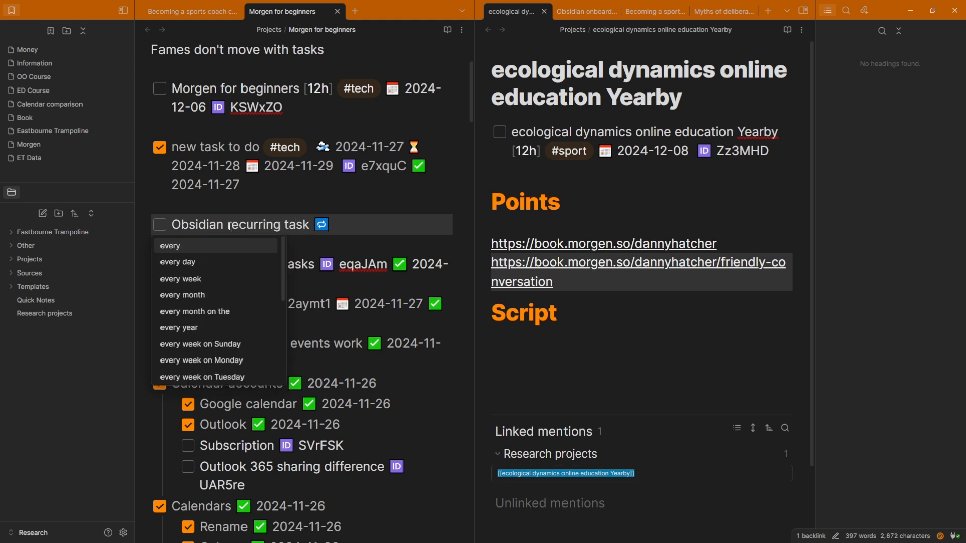
key("Down")
key("Return")
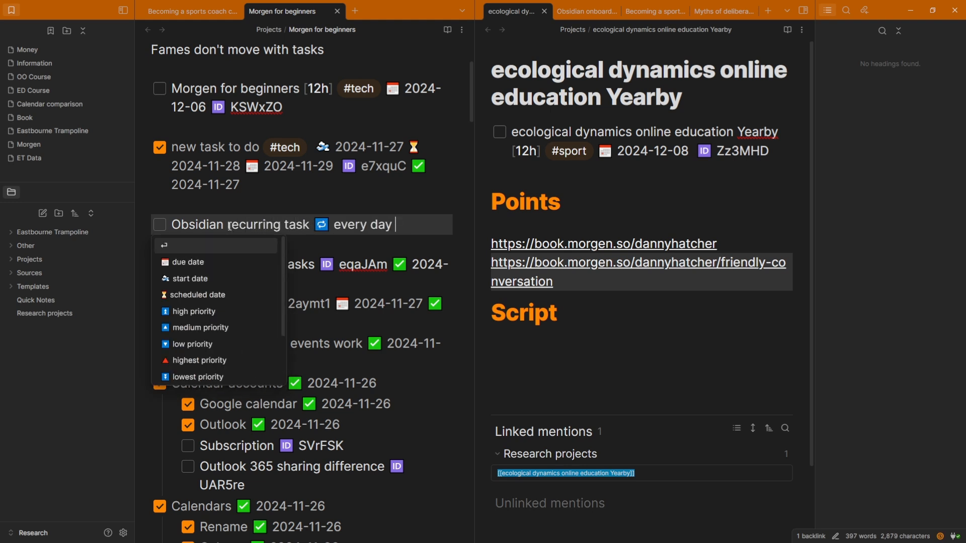
key("Down")
key("Return")
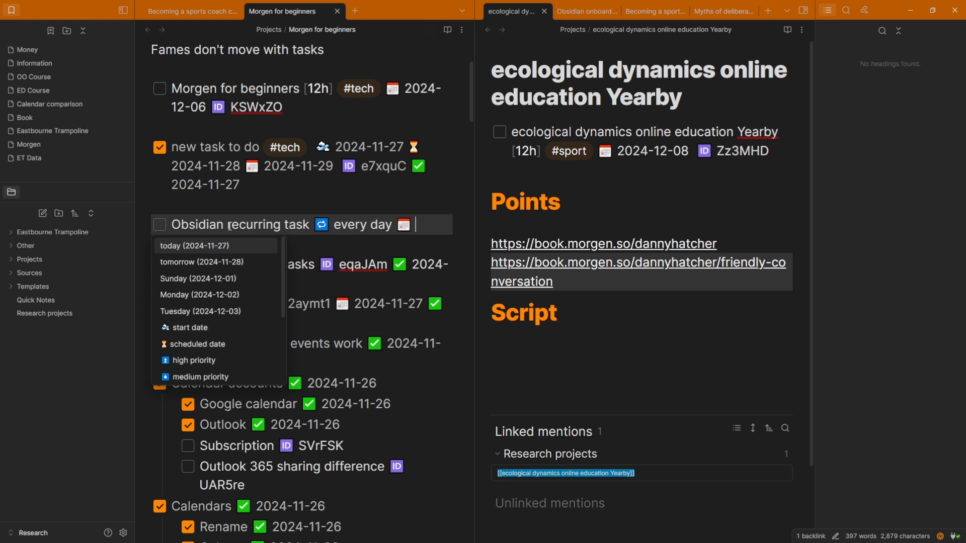
key("Return")
key("Escape")
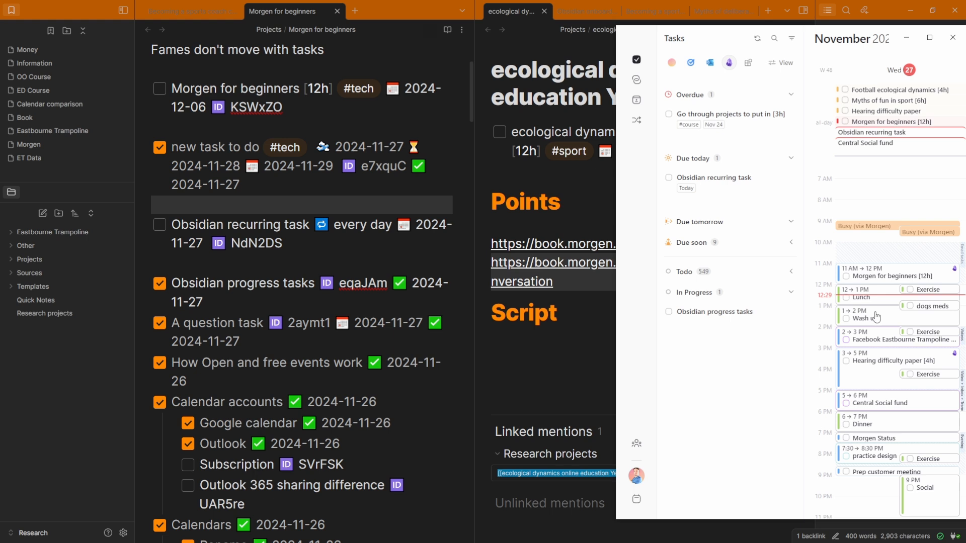
Complete Obsidian recurring task for 2024-11-27 in Morgen and open its next occurrence in Obsidian
left_click(669, 177)
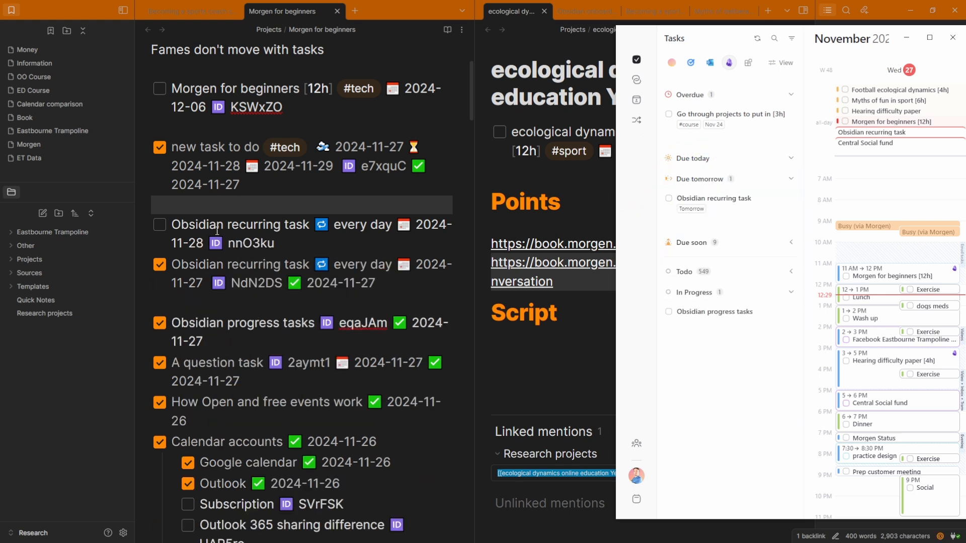
left_click(215, 226)
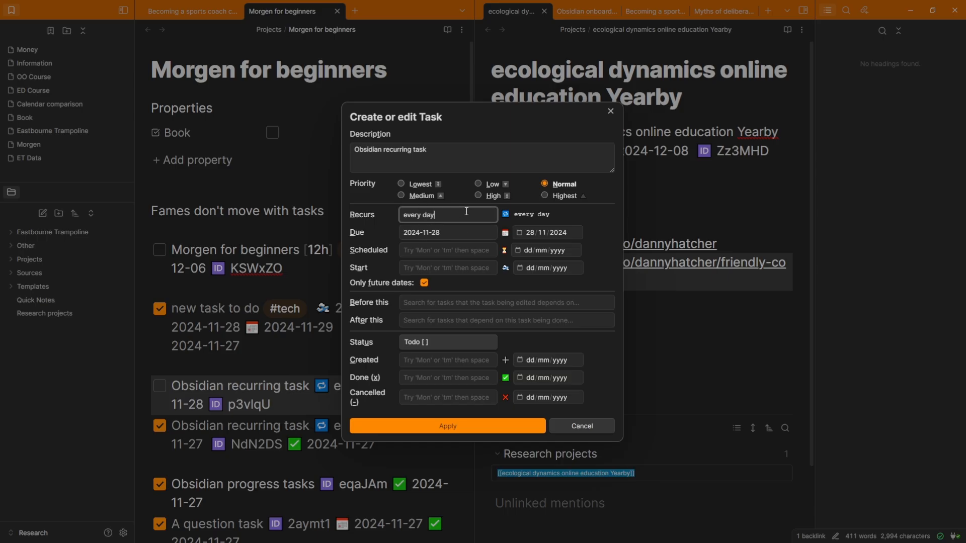
Remove the due date so the recurring task keeps only its 2024-11-27 scheduled date
key("Tab")
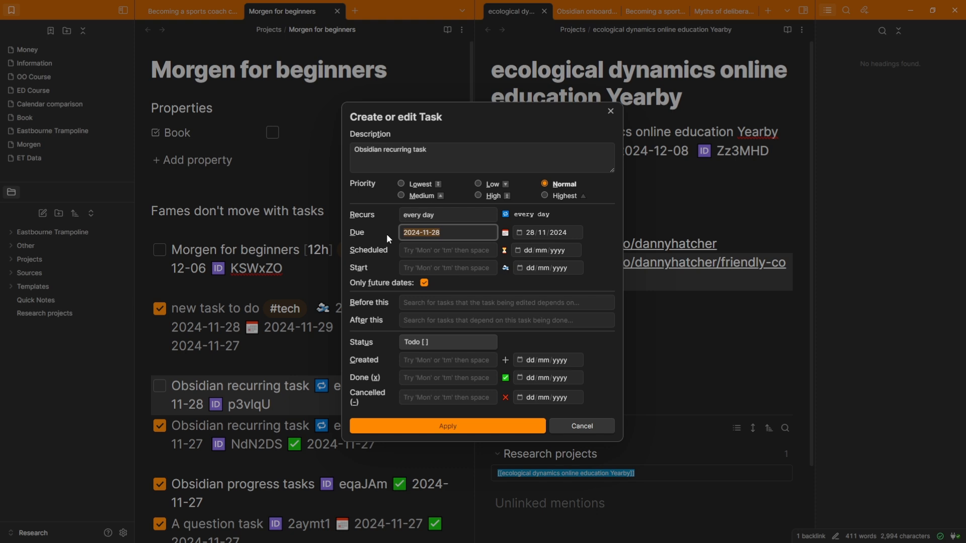
key("BackSpace")
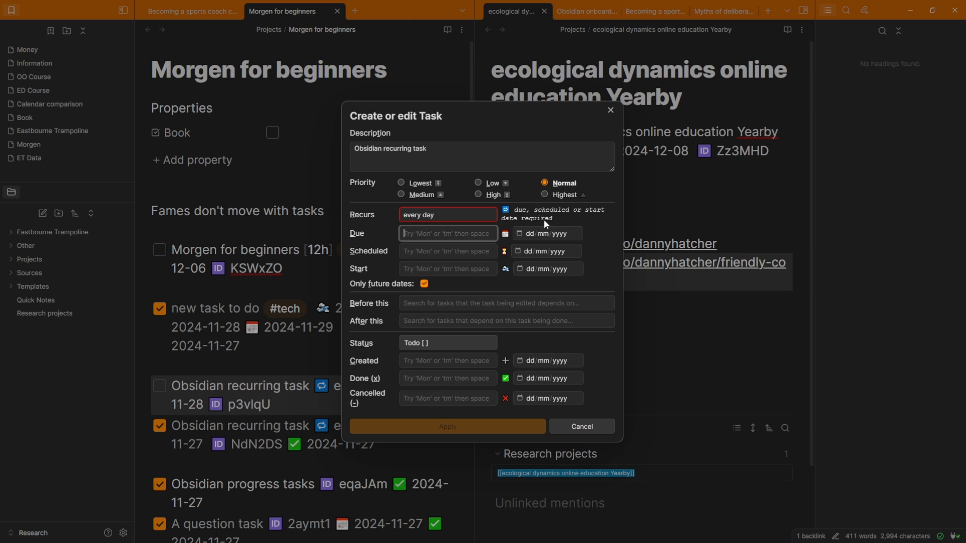
key("Escape")
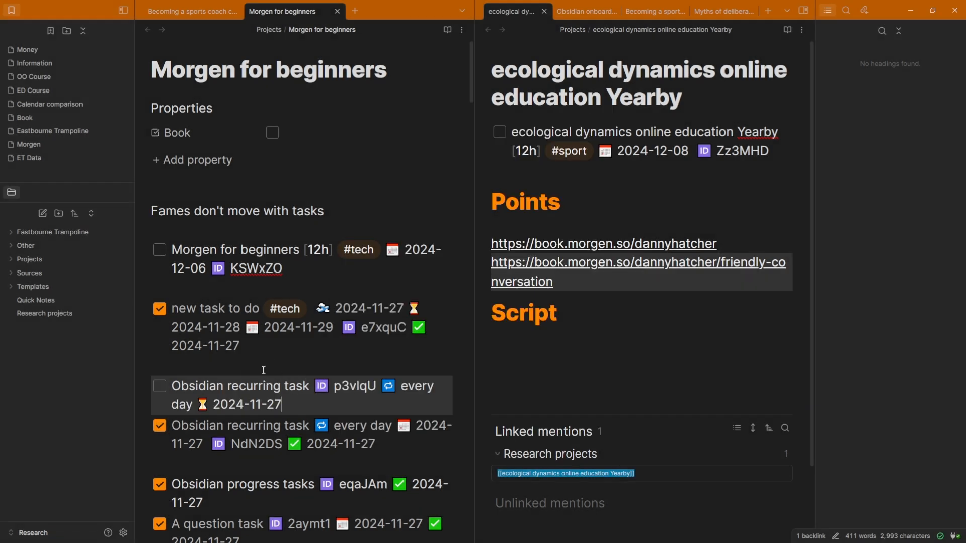
key("alt+Tab")
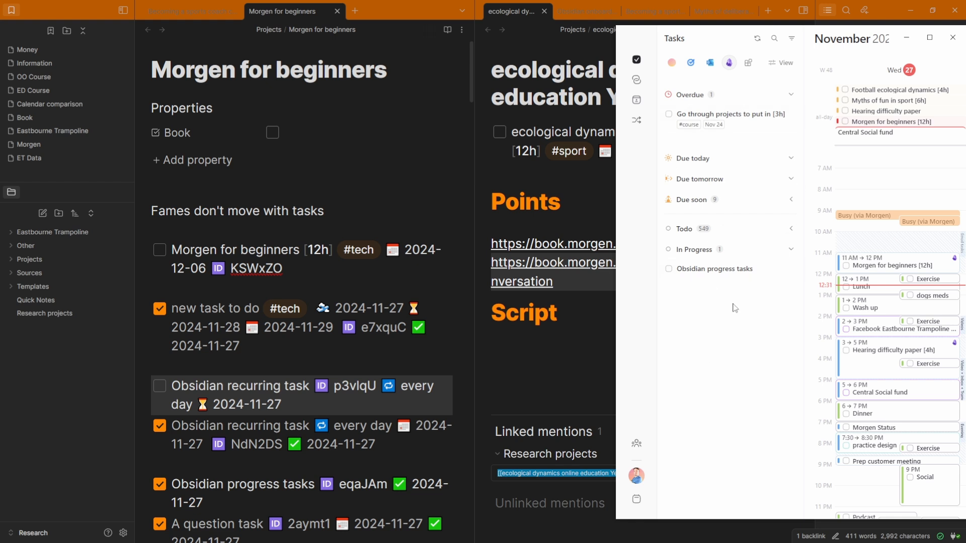
Search Morgen's tasks for 'ob' and tag the recurring task #tech in Obsidian
left_click(774, 39)
type("ob")
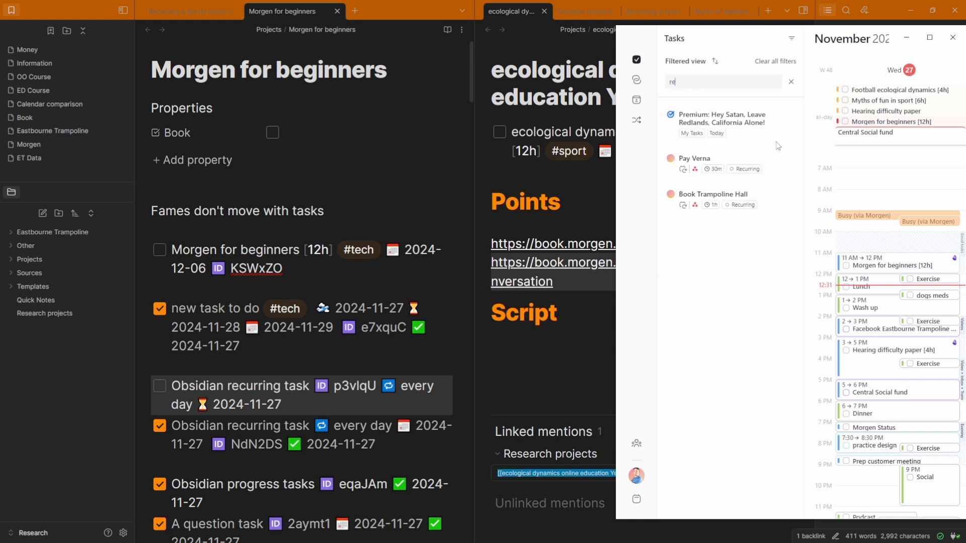
left_click(304, 381)
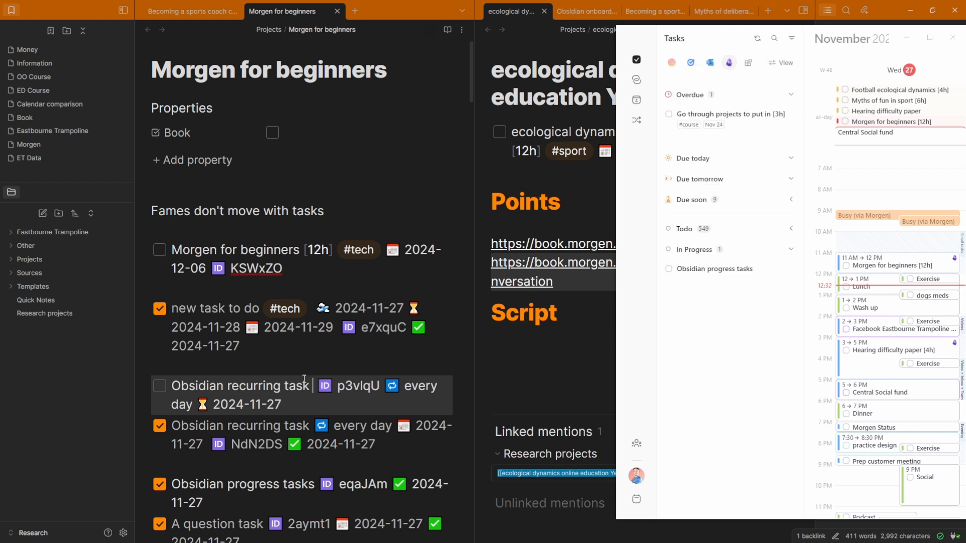
type("#tech")
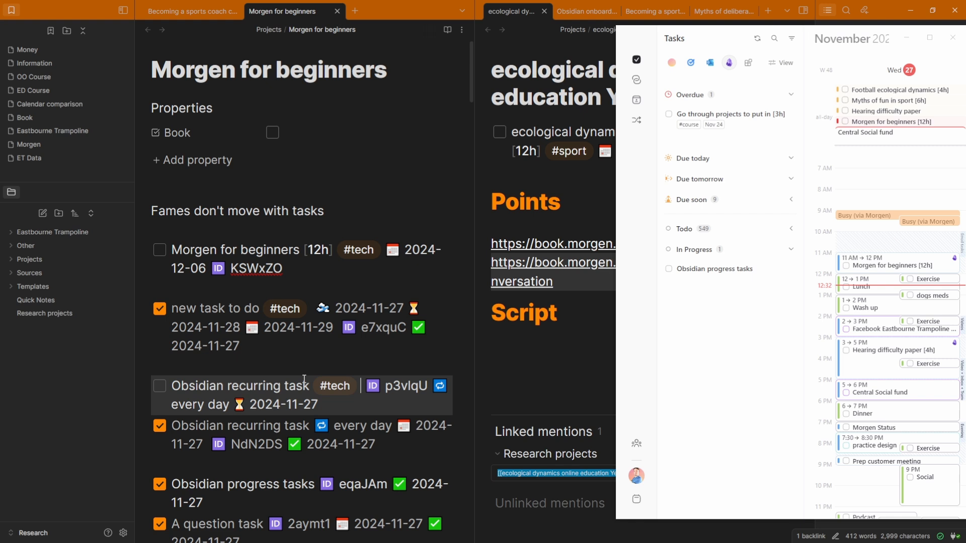
left_click(750, 325)
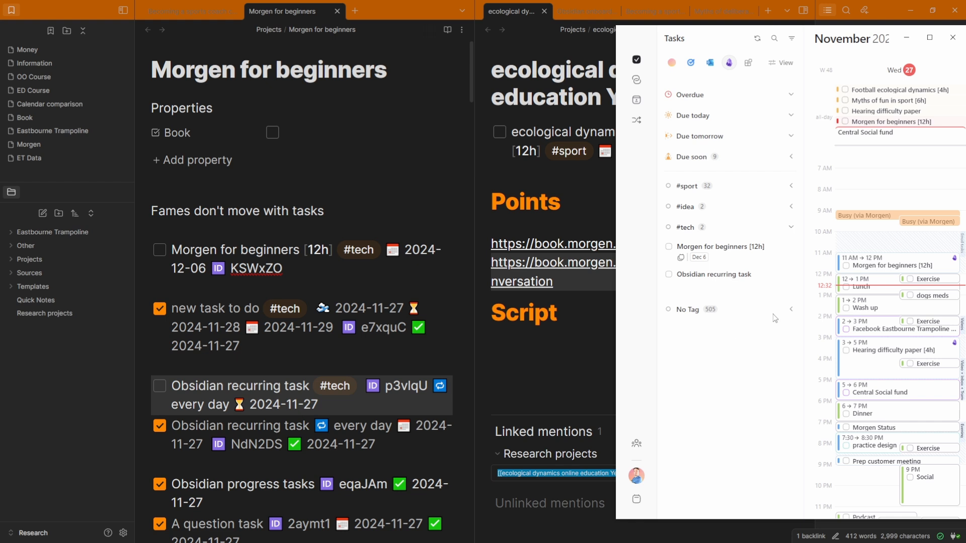
Check off Obsidian recurring task in the note and sync the new recurrence to Morgen
left_click(161, 387)
left_click(161, 387)
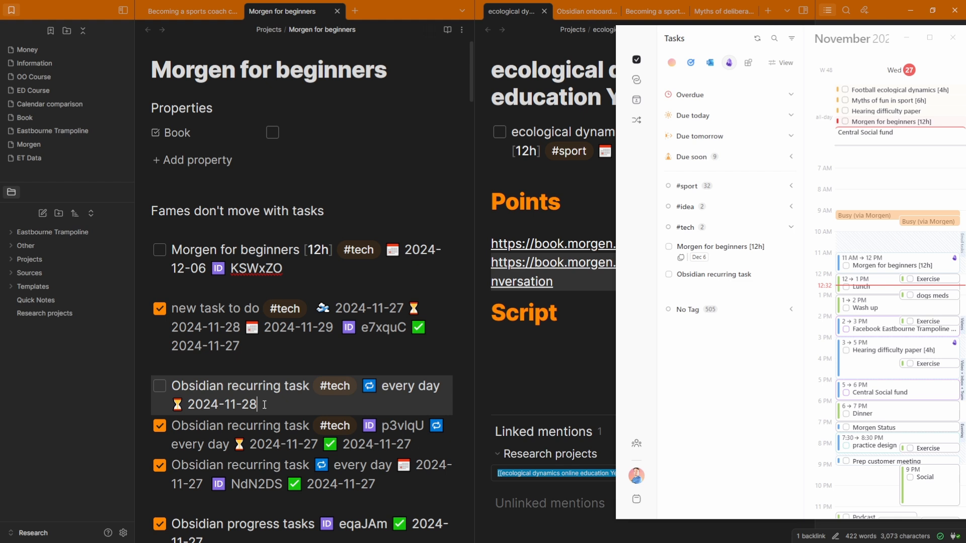
left_click(755, 372)
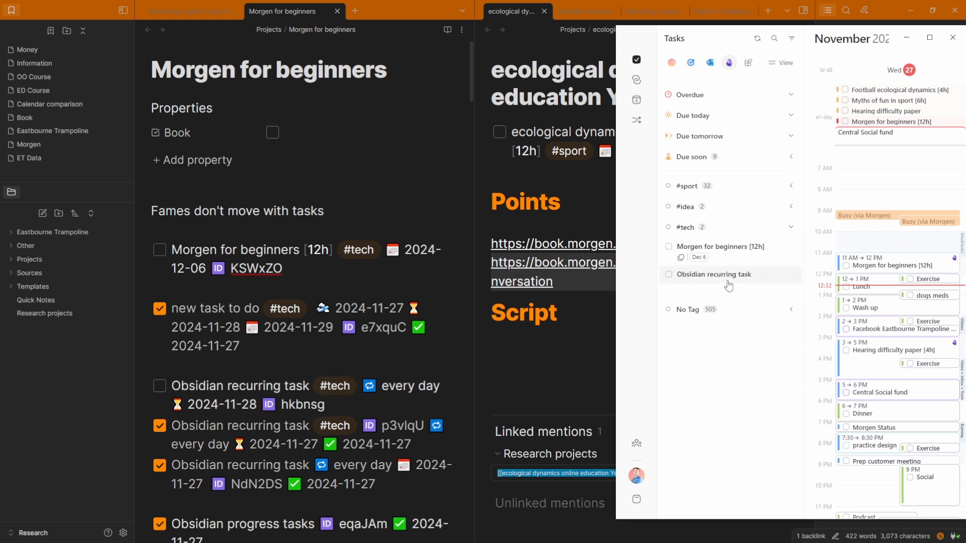
left_click(284, 388)
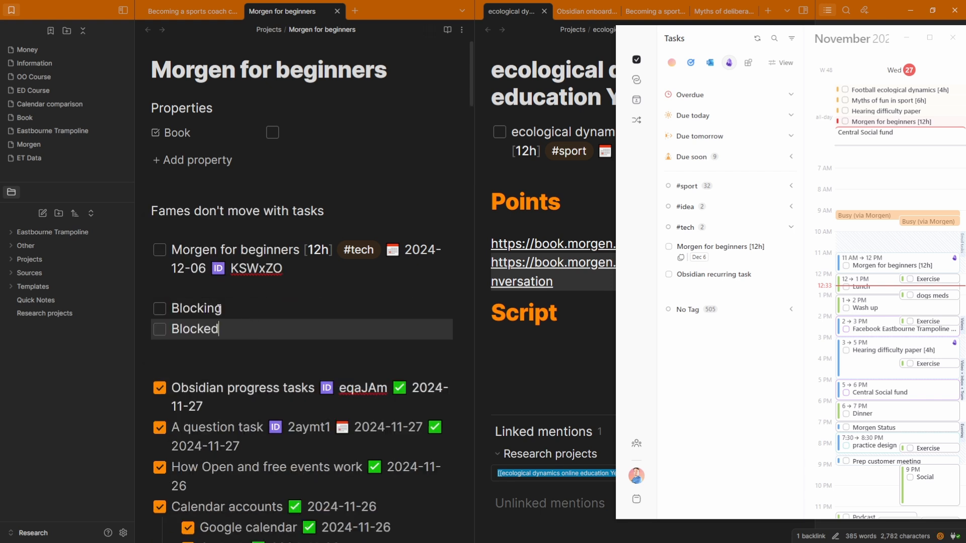
Make the Blocked task depend on Blocking with a depends-on id field (⛔ f5rj1m)
left_click(198, 308)
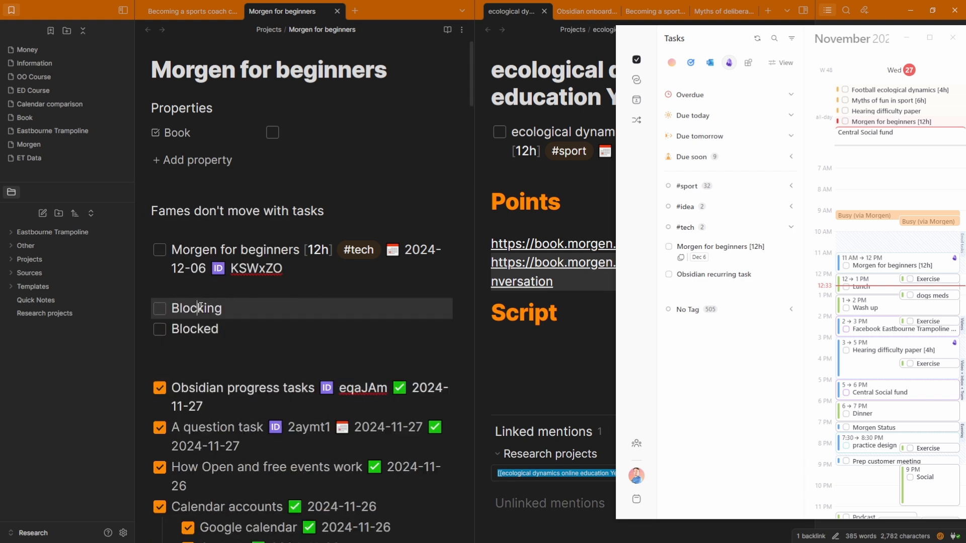
left_click(220, 328)
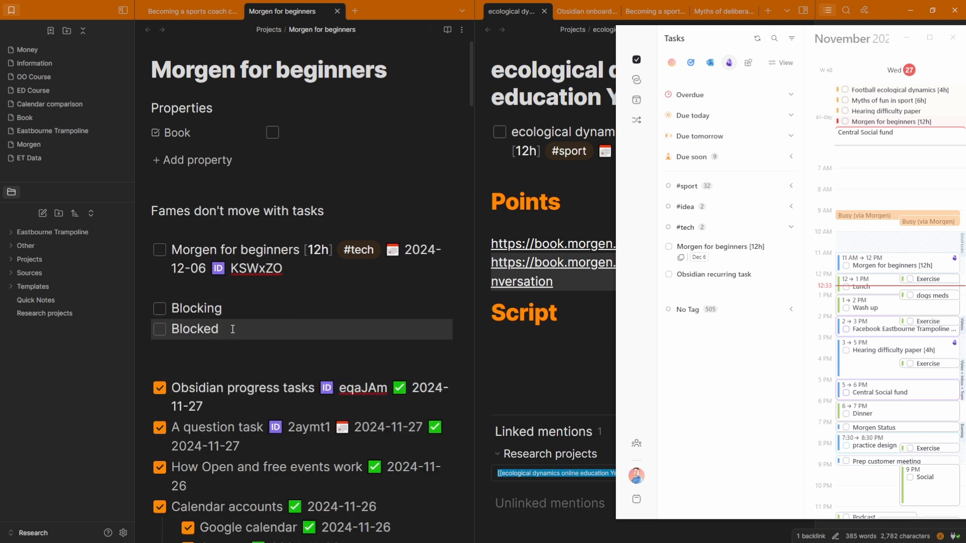
type("id")
key("Down")
key("Return")
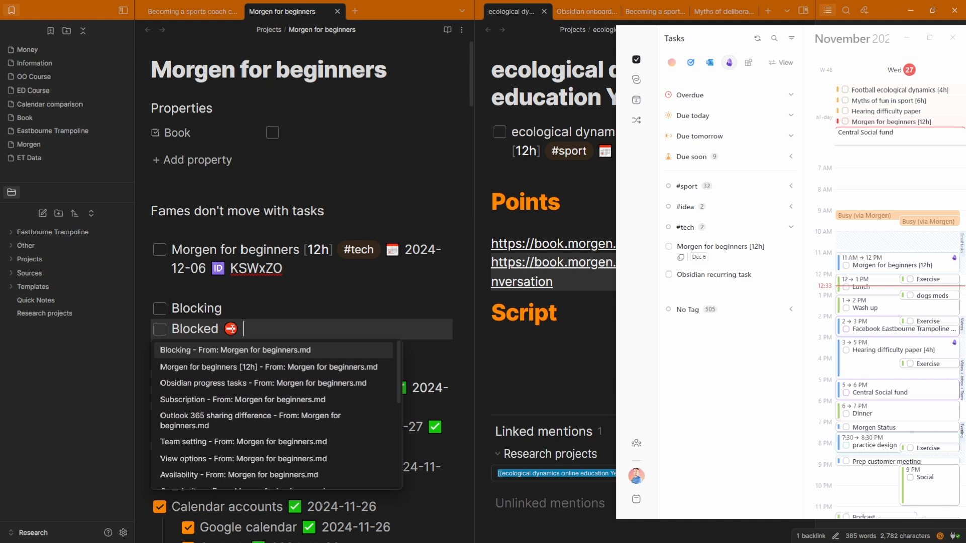
key("Return")
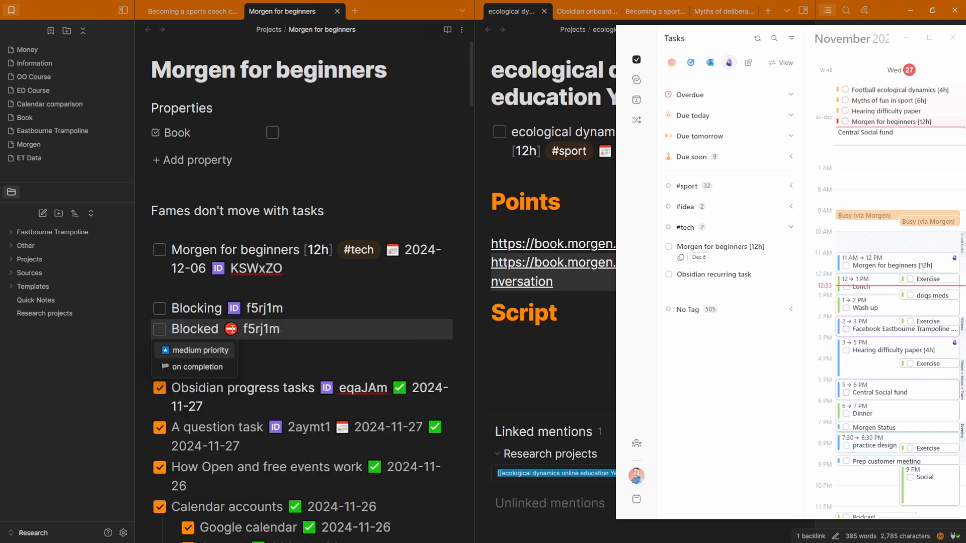
left_click(207, 309)
left_click(223, 332)
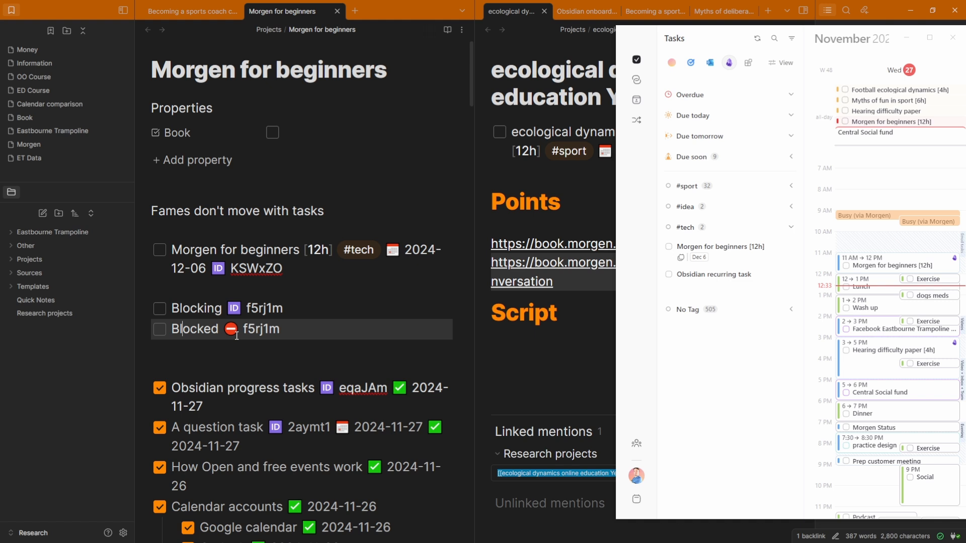
Rename the tasks to 'First task Blocking' and 'Second task Blocked'
left_click(203, 306)
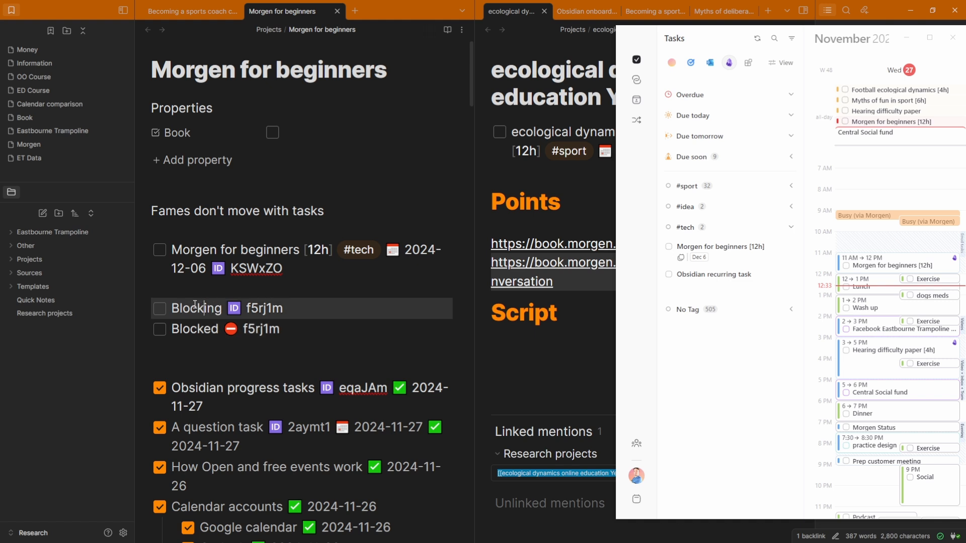
key("Home")
type("First task")
left_click(242, 309)
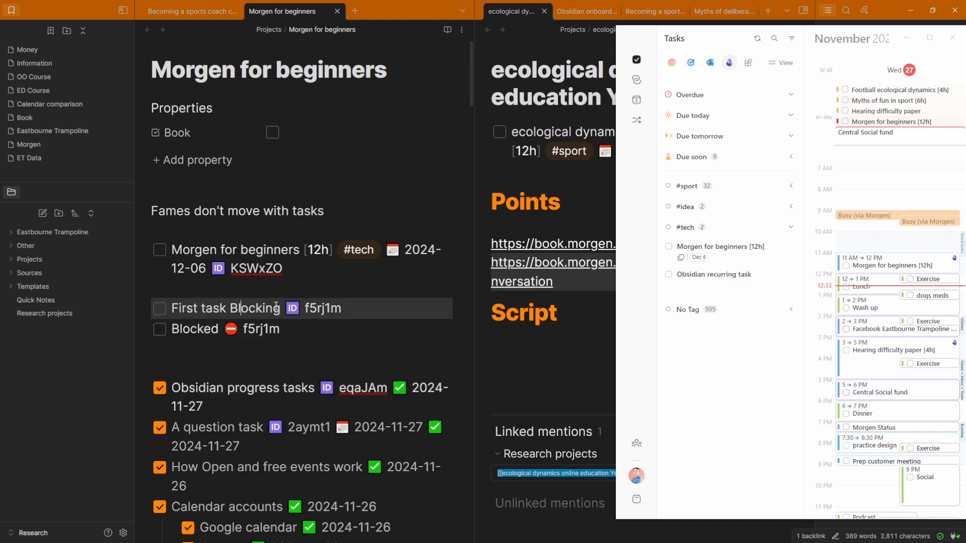
left_click(187, 325)
key("Home")
type("Second task")
left_click(242, 309)
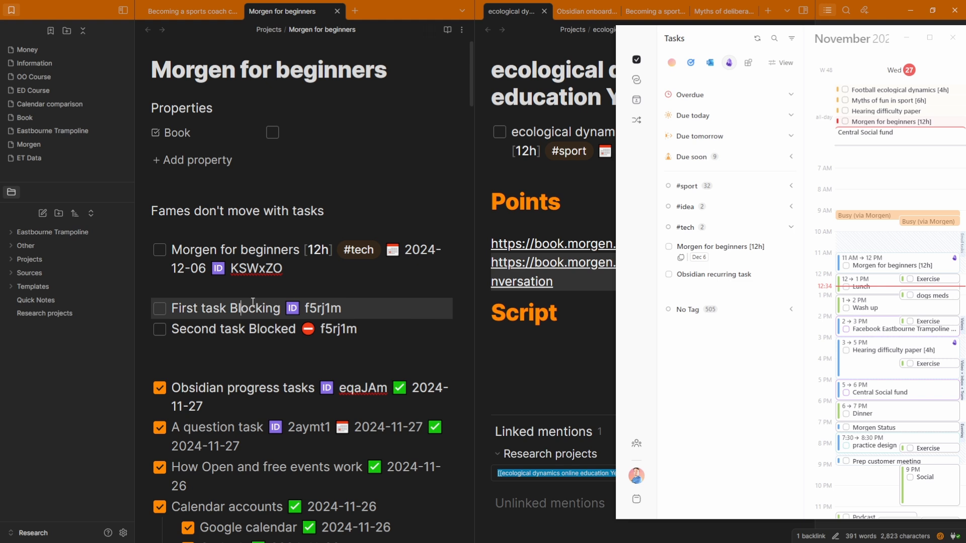
left_click(255, 293)
left_click(234, 360)
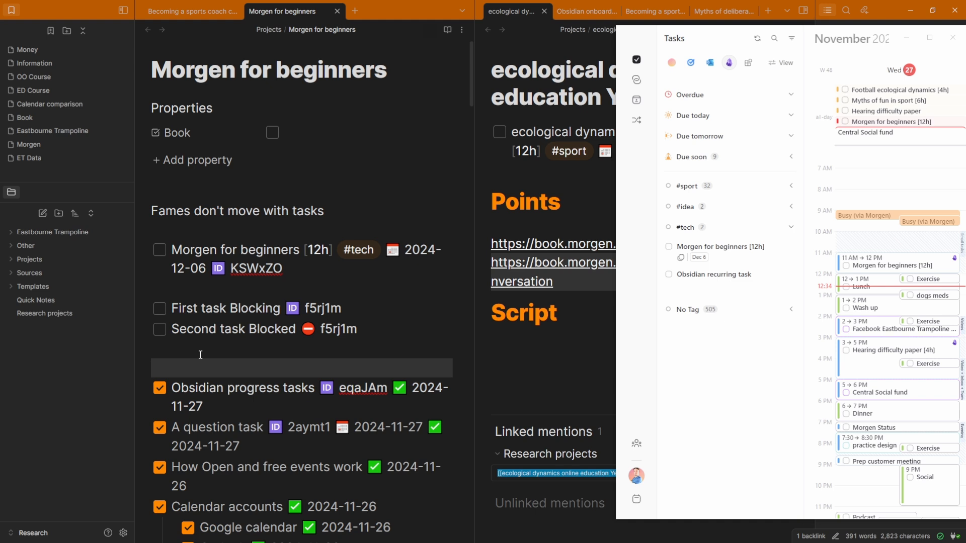
Add a tasks query below the pair and switch it from 'is blocked' to 'is blocking'
type("```tasks is blocked ```")
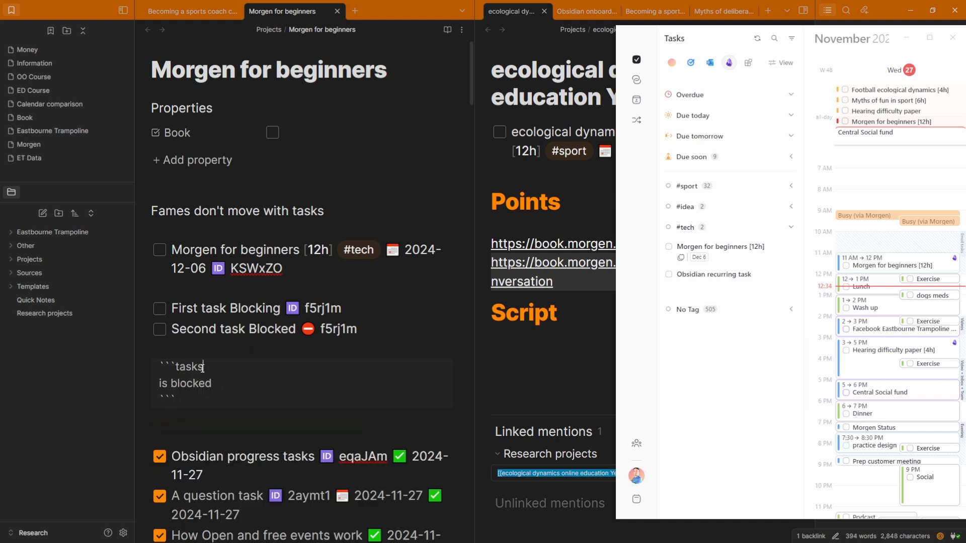
double_click(189, 367)
left_click(224, 384)
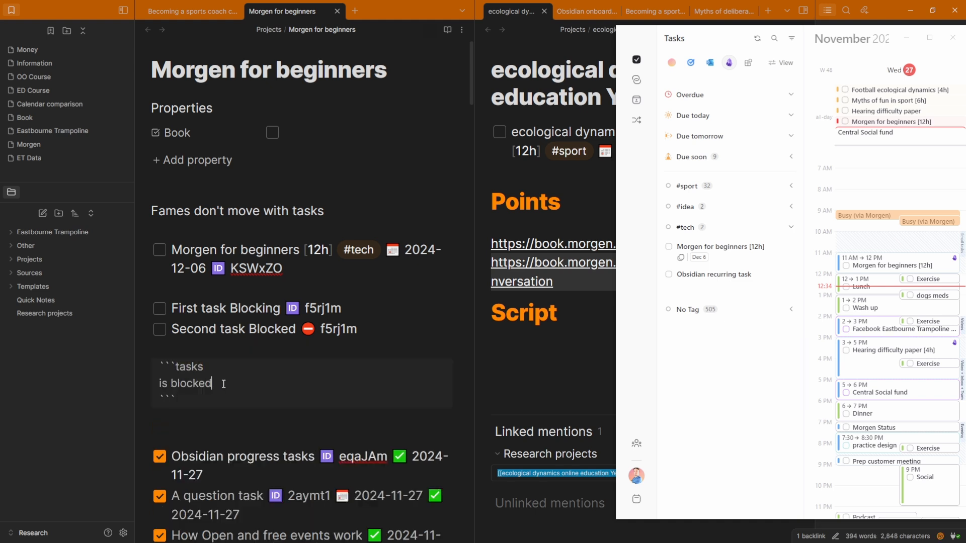
left_click(206, 350)
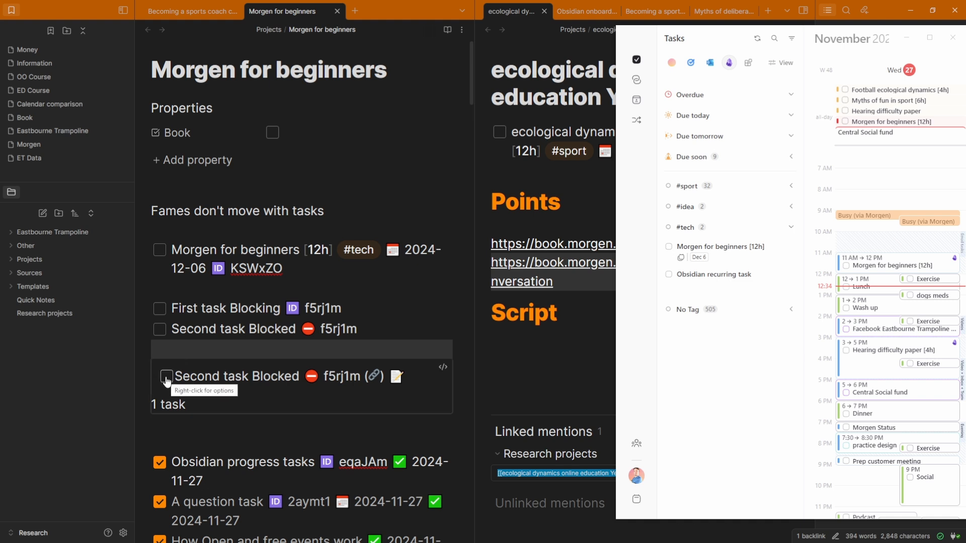
key("ctrl+z")
left_click(212, 351)
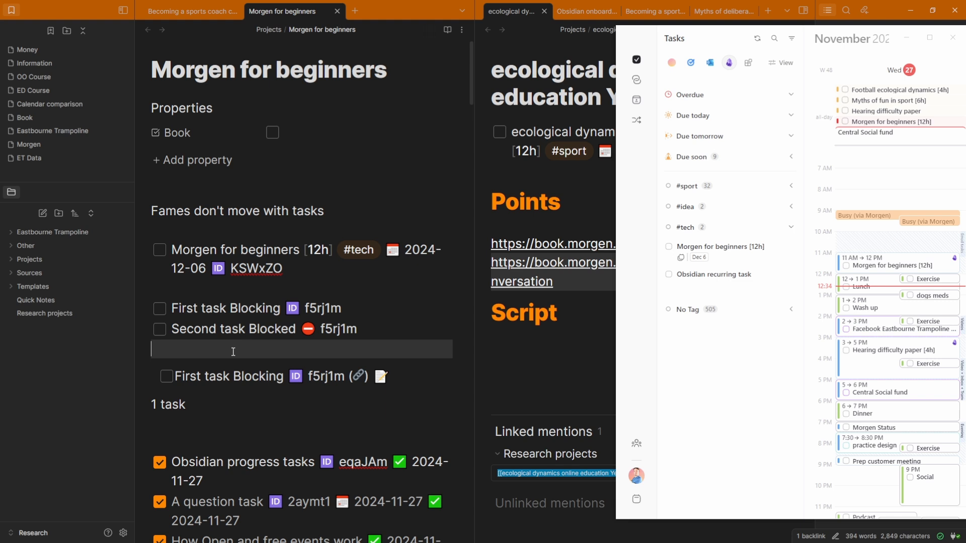
Complete First task Blocking in the query results, leaving the query showing 0 tasks
left_click(166, 376)
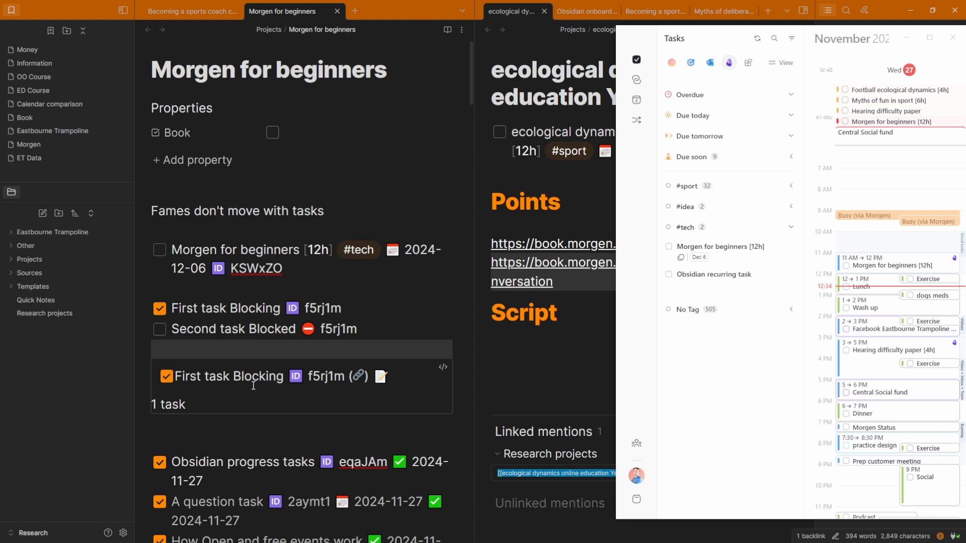
left_click(209, 331)
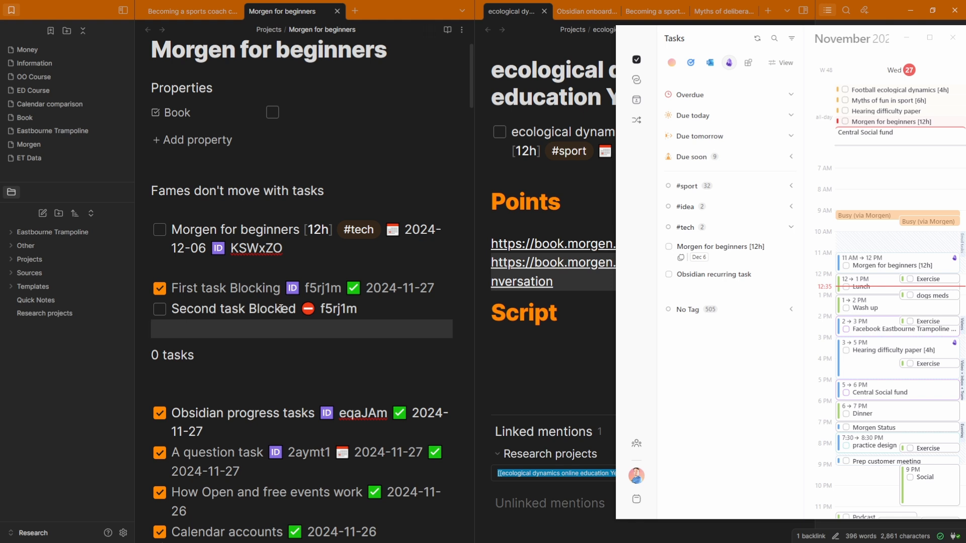
left_click(321, 288)
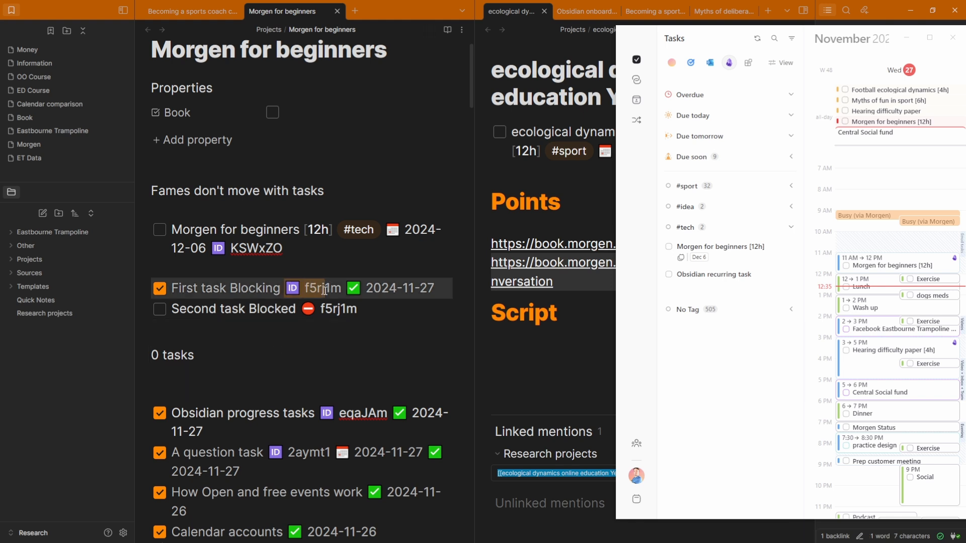
left_click(330, 309)
left_click(326, 325)
Group the Morgen task list by priority
left_click(717, 351)
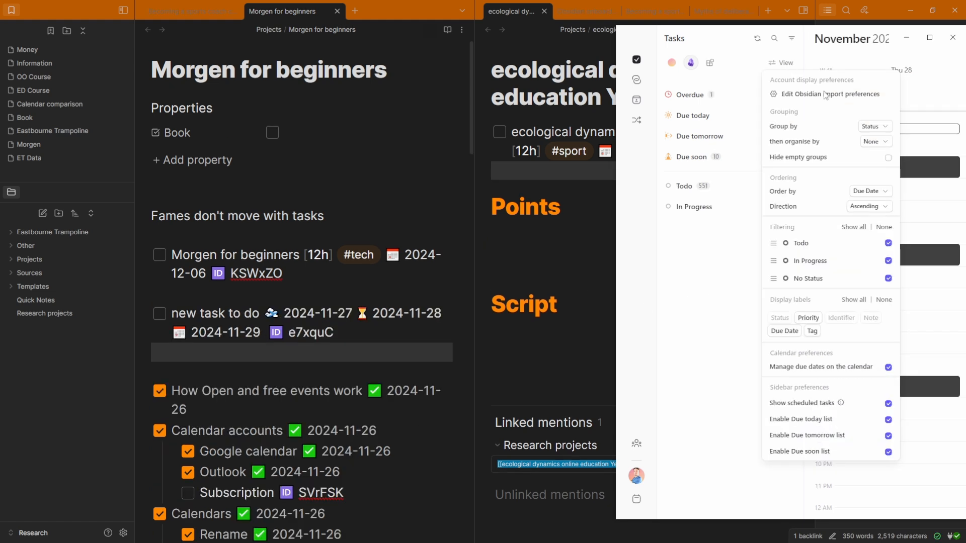
left_click(875, 129)
left_click(875, 143)
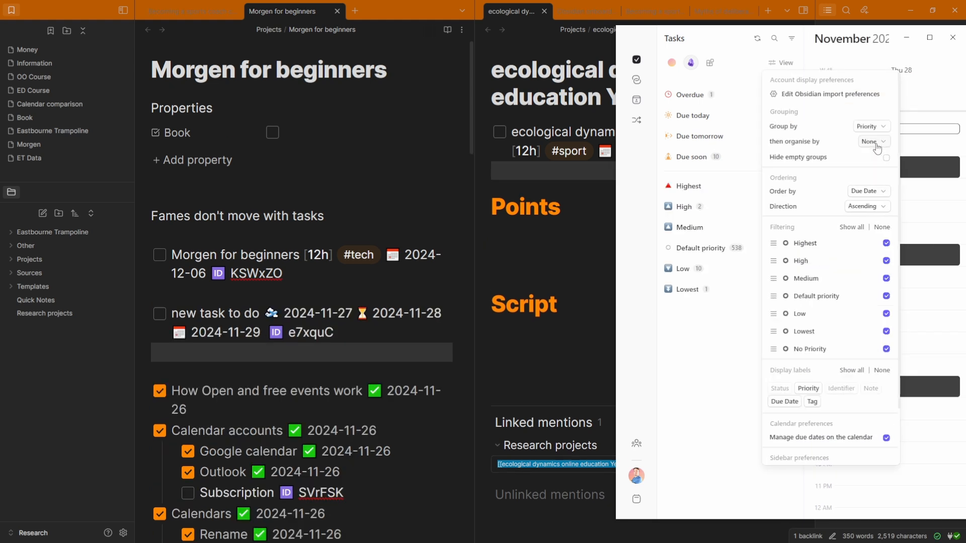
left_click(701, 338)
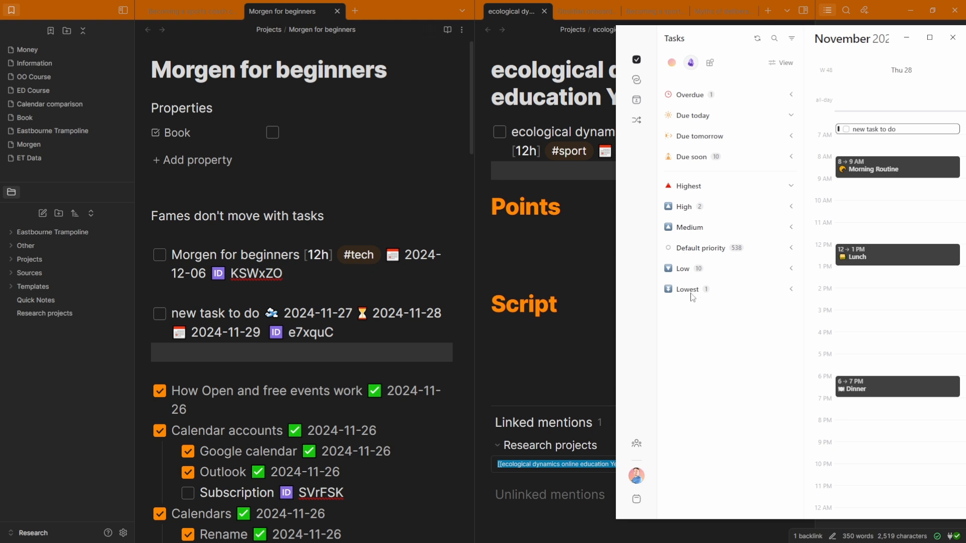
Set the Christmas gifts task's importance to Low
left_click(671, 62)
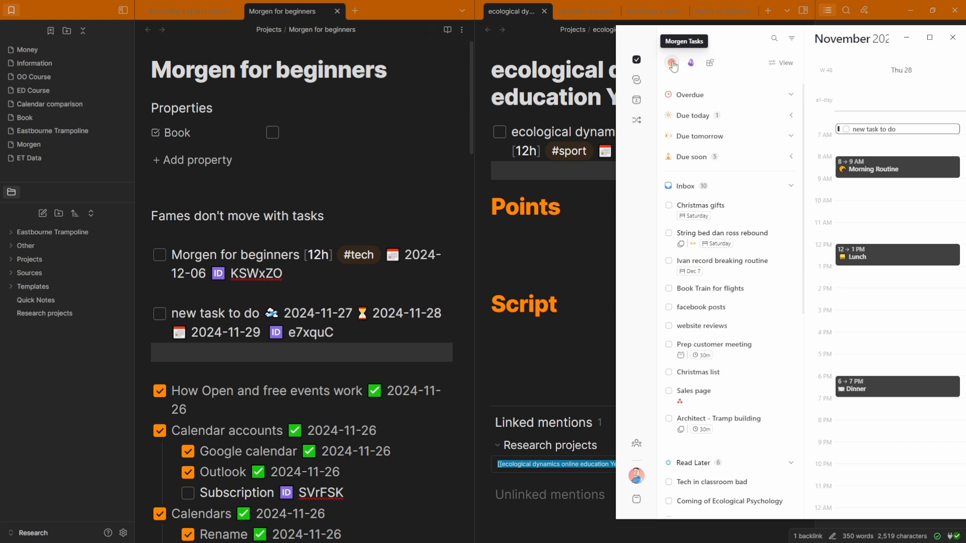
left_click(719, 206)
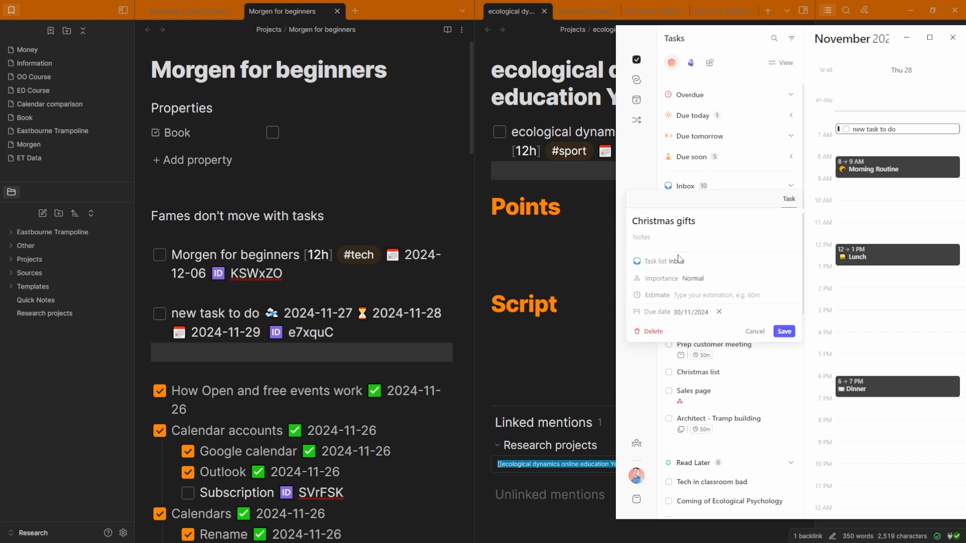
left_click(693, 280)
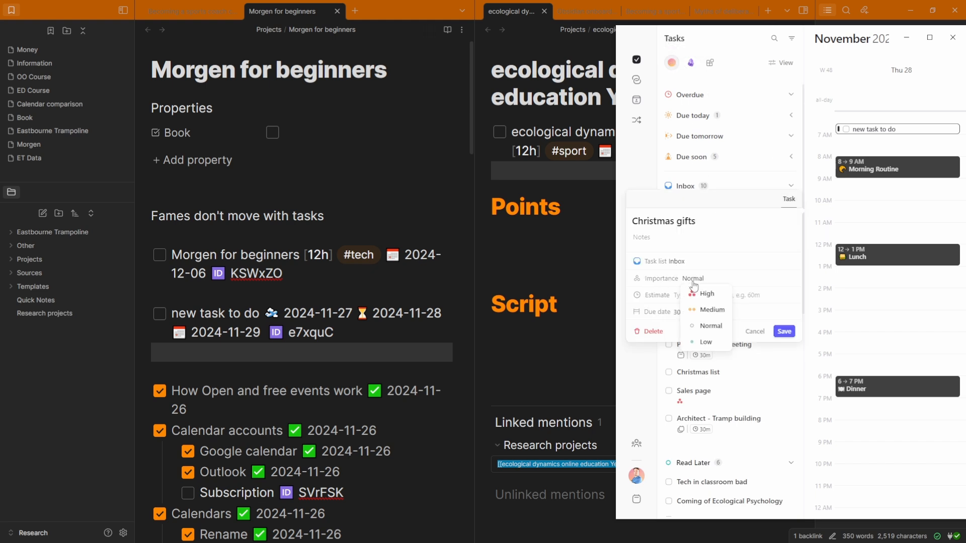
left_click(705, 342)
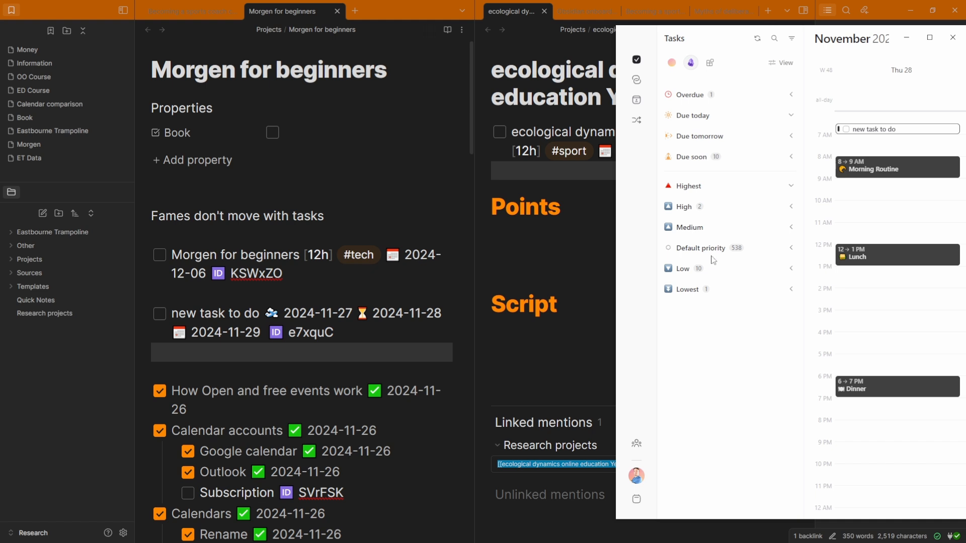
Group the Obsidian tasks by note
left_click(791, 70)
left_click(865, 143)
left_click(865, 143)
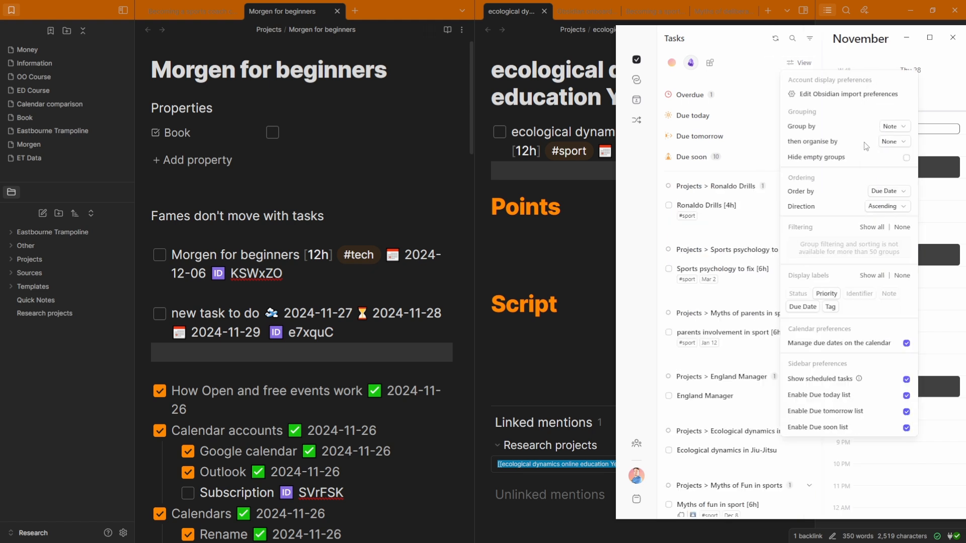
left_click(691, 240)
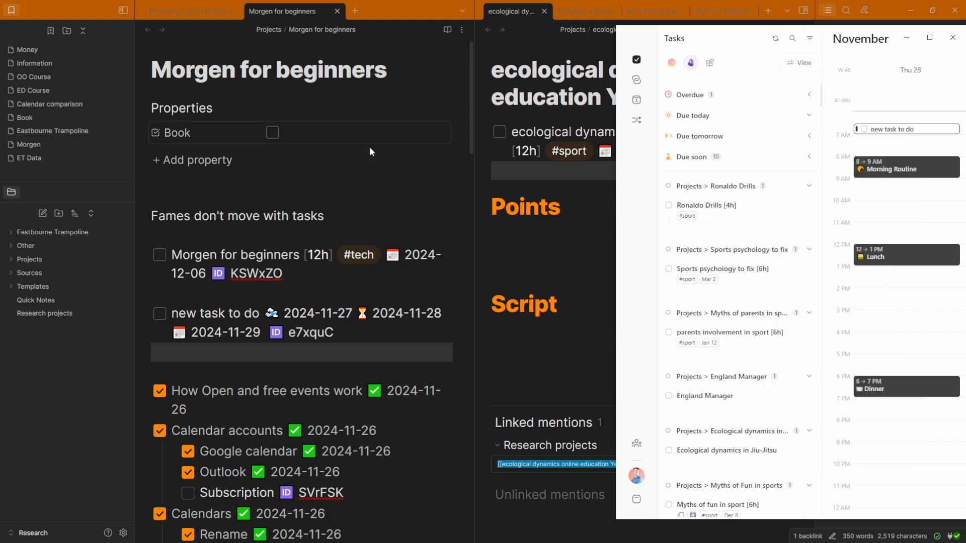
Collapse the Ronaldo Drills, Sports psychology to fix and third project groups
left_click(729, 187)
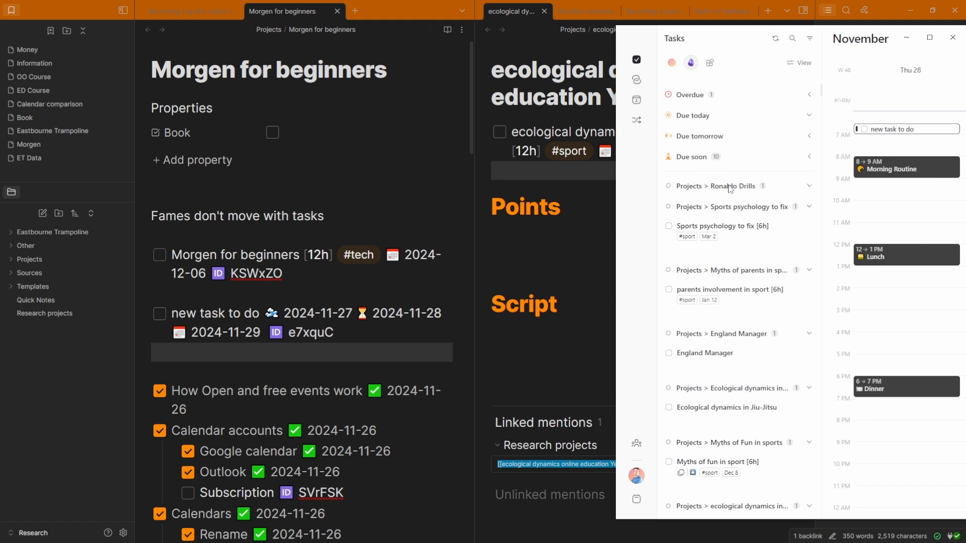
left_click(706, 209)
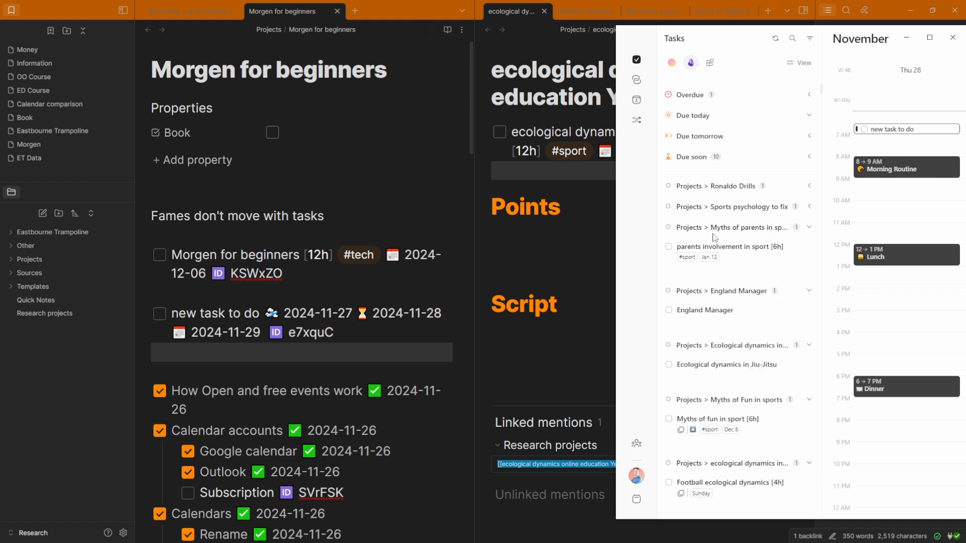
left_click(713, 229)
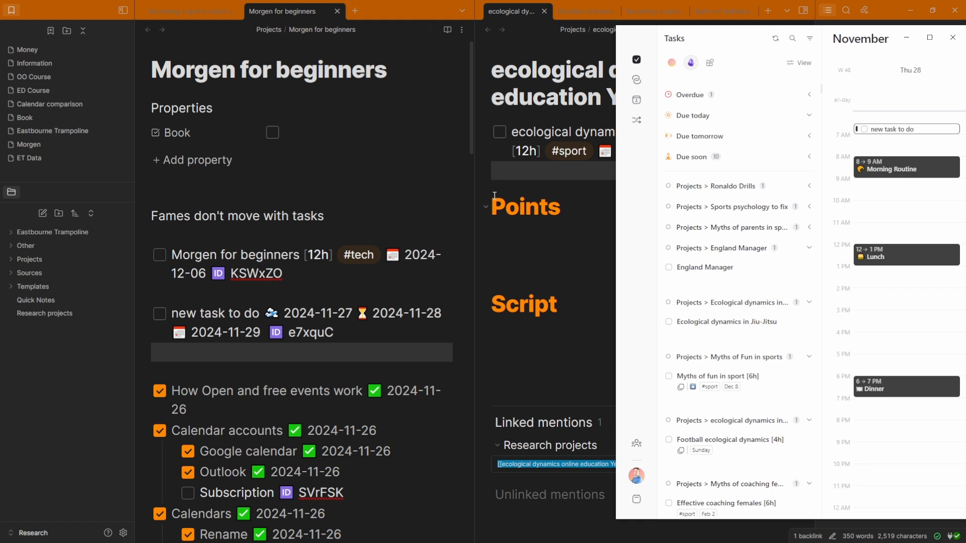
scroll(729, 294, "down", 4)
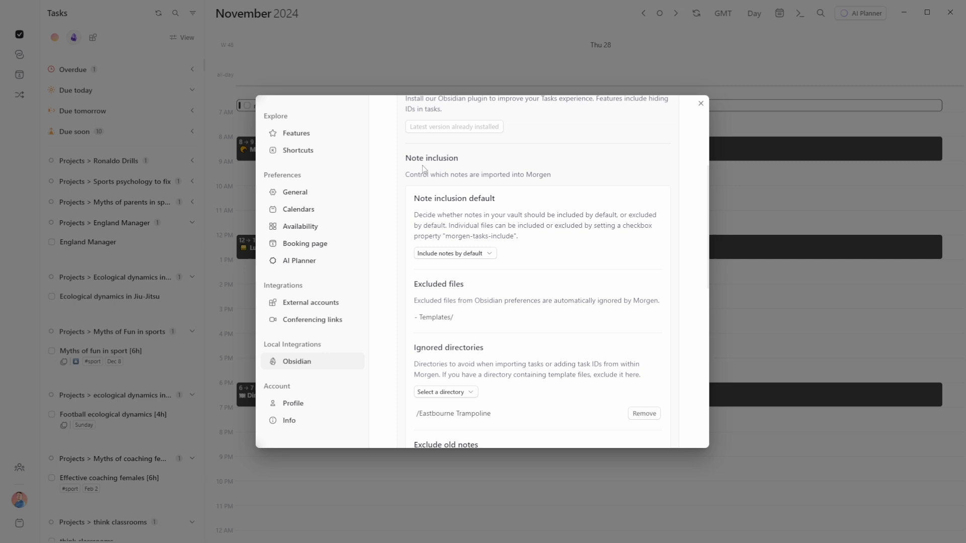
Scroll down through the Obsidian integration settings
scroll(470, 177, "down", 1)
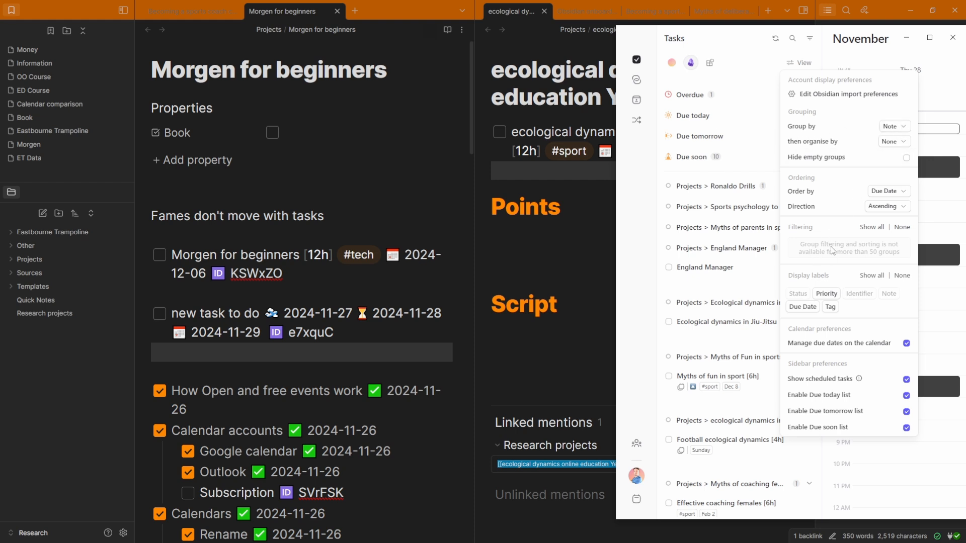
Group the Obsidian tasks by tag into #sport, #idea, #tech and No Tag
left_click(897, 127)
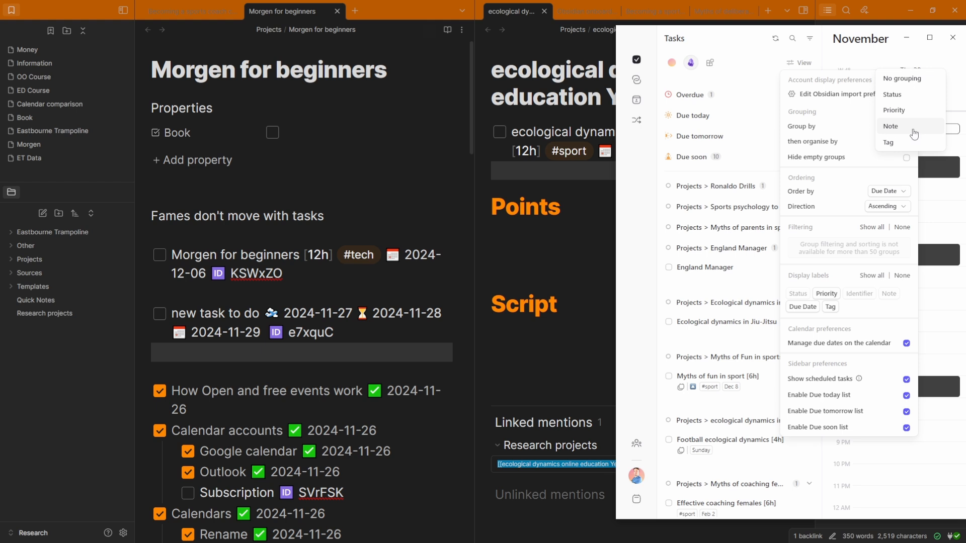
left_click(896, 143)
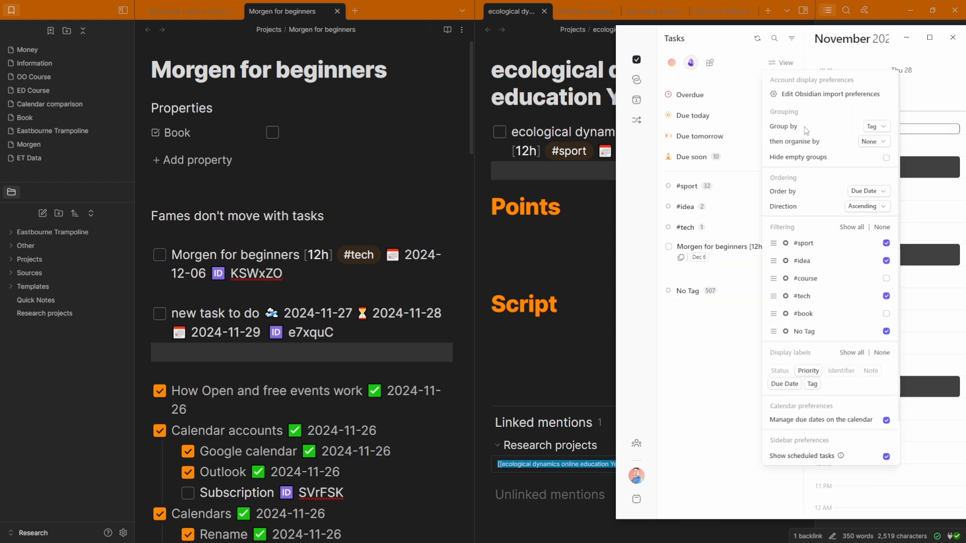
left_click(705, 347)
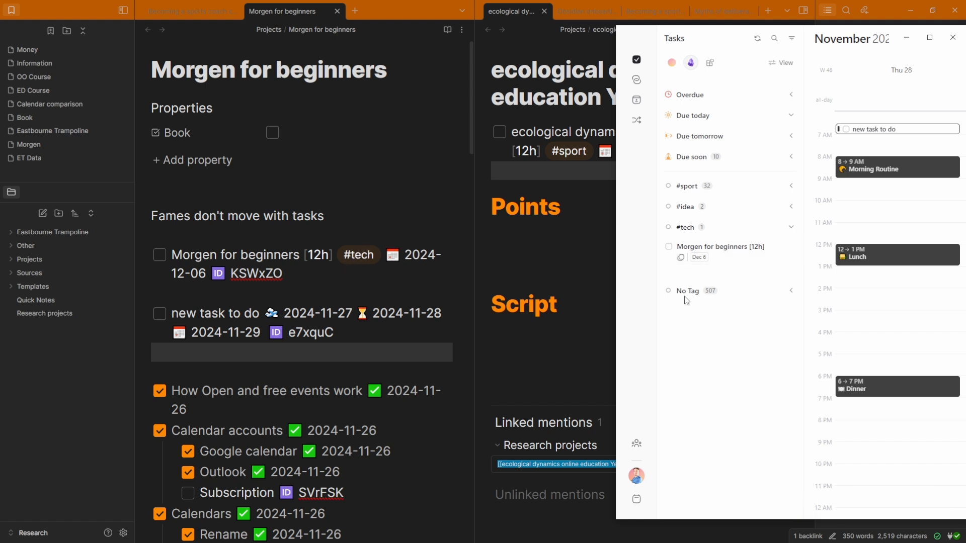
left_click(340, 334)
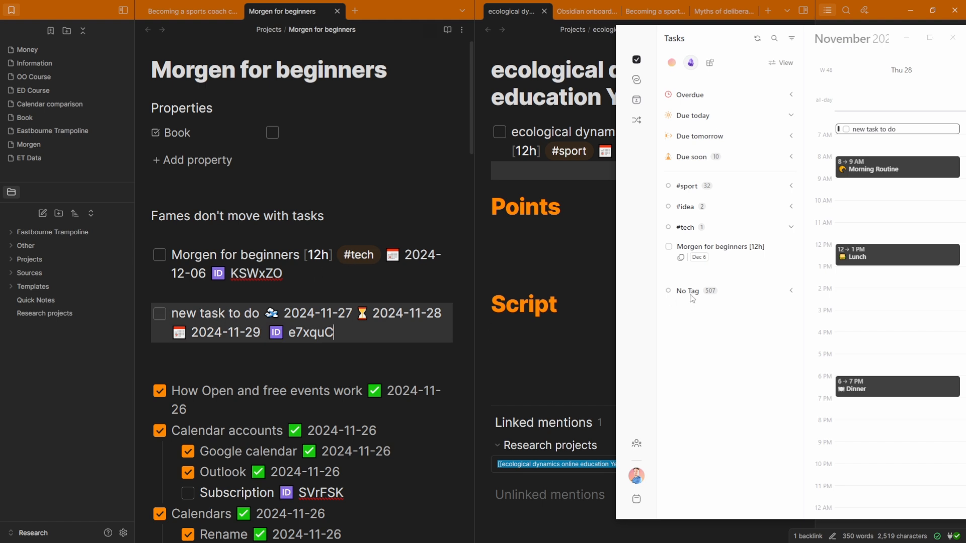
Tag the 'new task to do' line with #tech and confirm it shows under #tech in Morgen
left_click(695, 158)
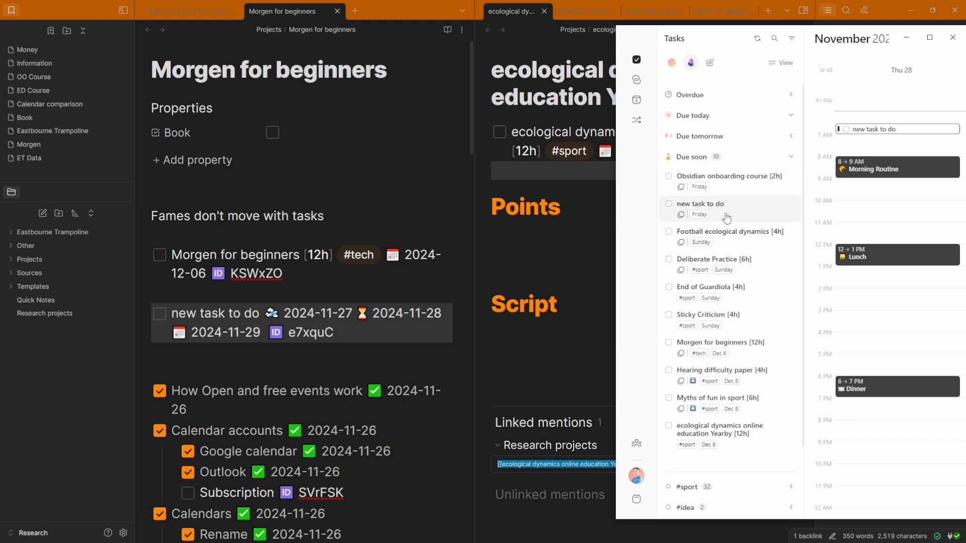
left_click(785, 63)
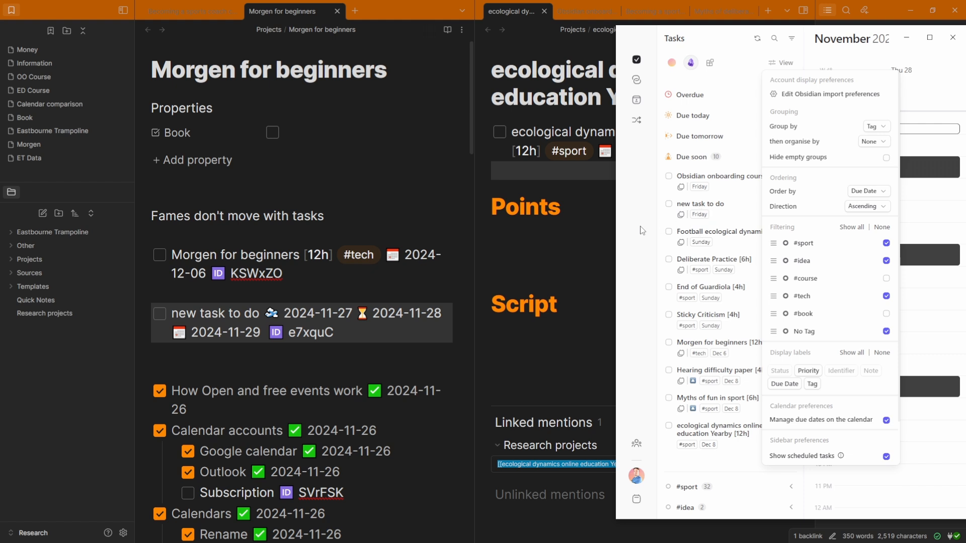
left_click(261, 313)
type("#")
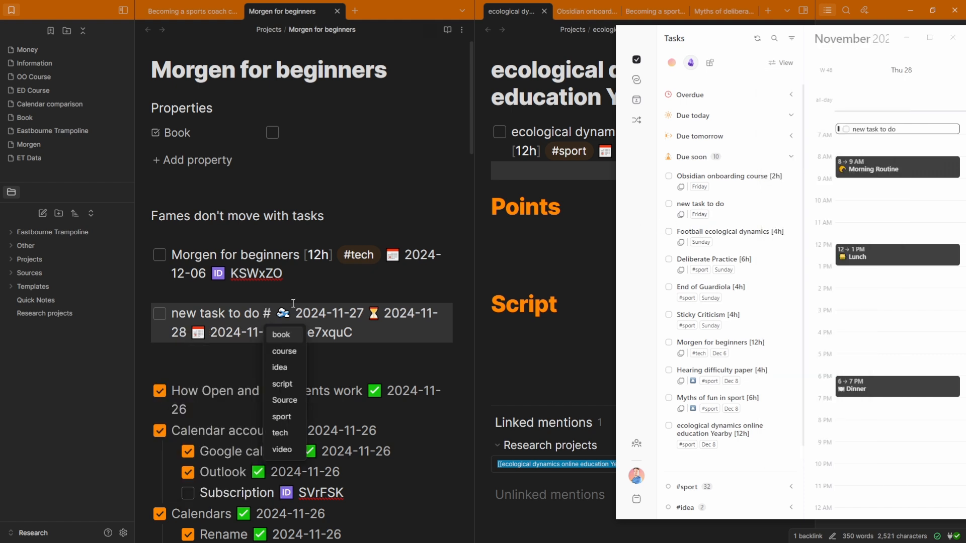
type("tech")
left_click(637, 261)
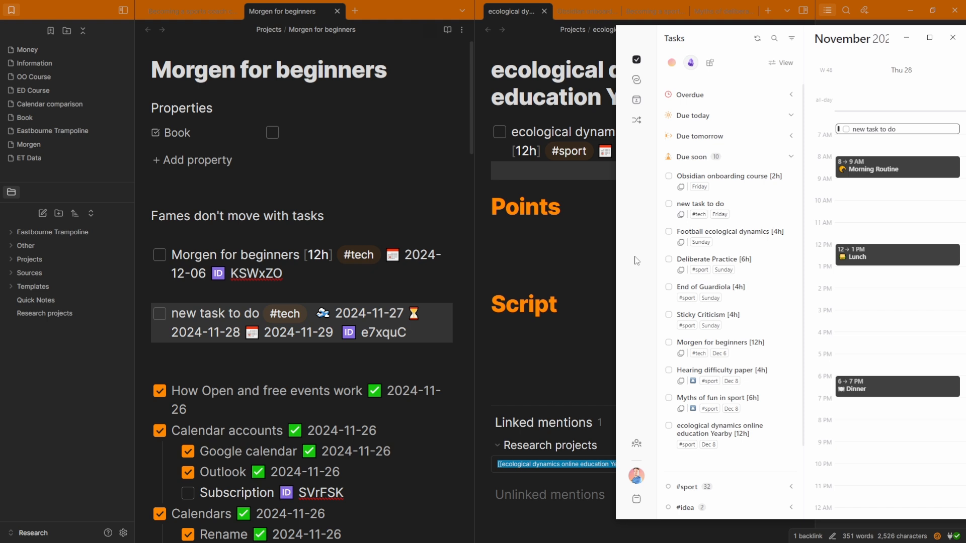
left_click(699, 214)
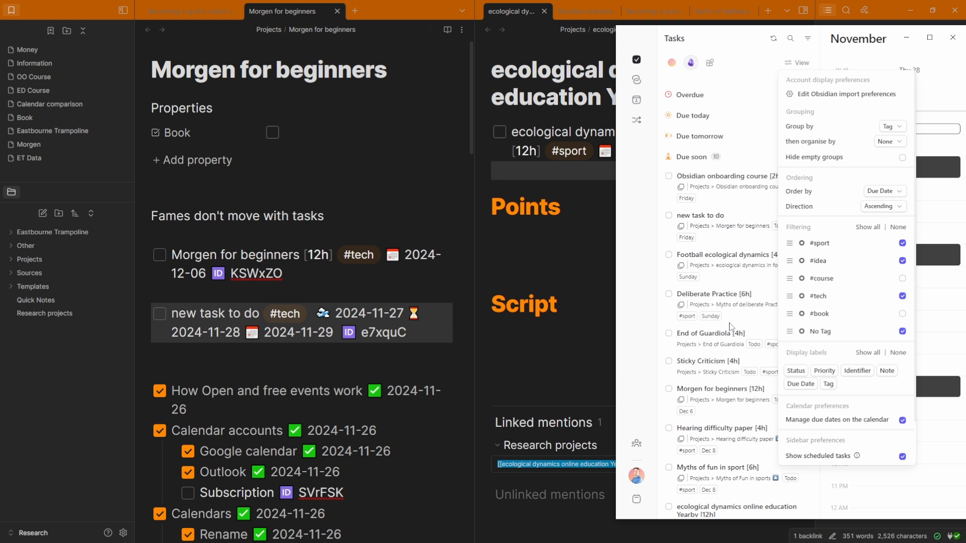
Hide the Status, Identifier and Note labels on Morgen's task rows
left_click(730, 323)
scroll(740, 321, "down", 1)
scroll(739, 320, "down", 1)
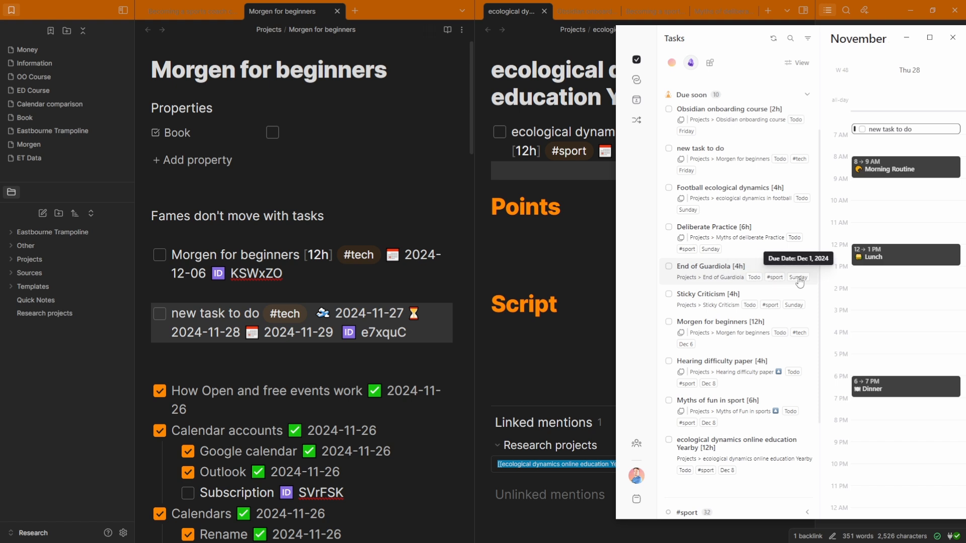
left_click(796, 63)
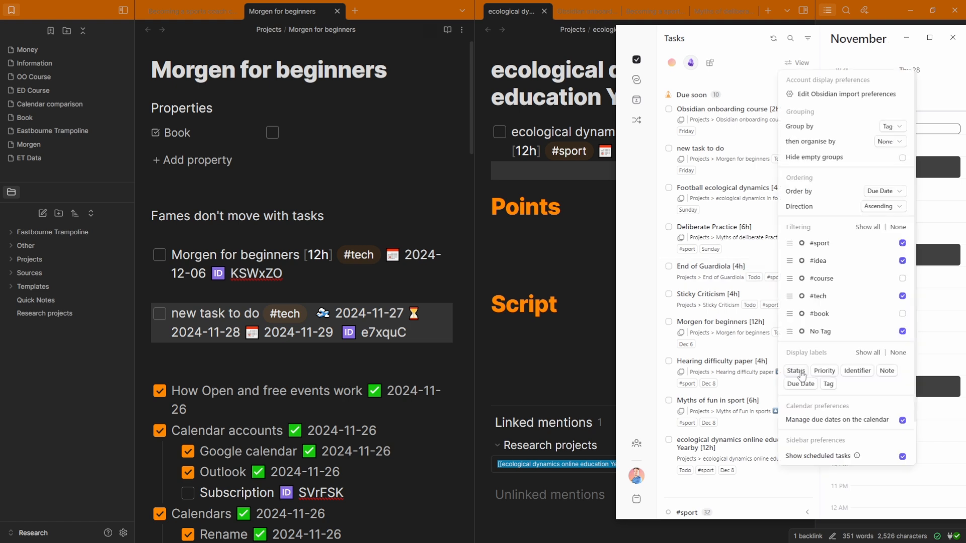
left_click(795, 373)
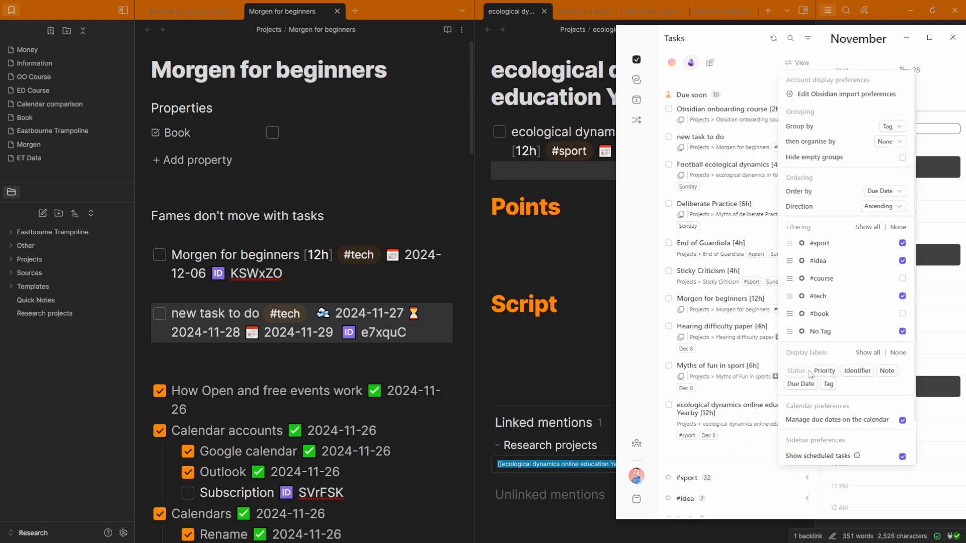
left_click(856, 375)
left_click(889, 374)
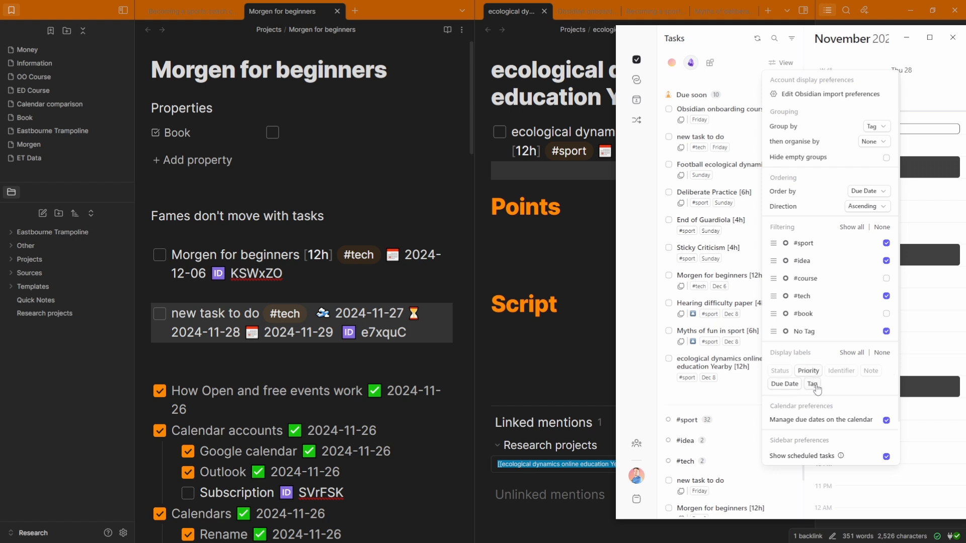
scroll(816, 389, "down", 1)
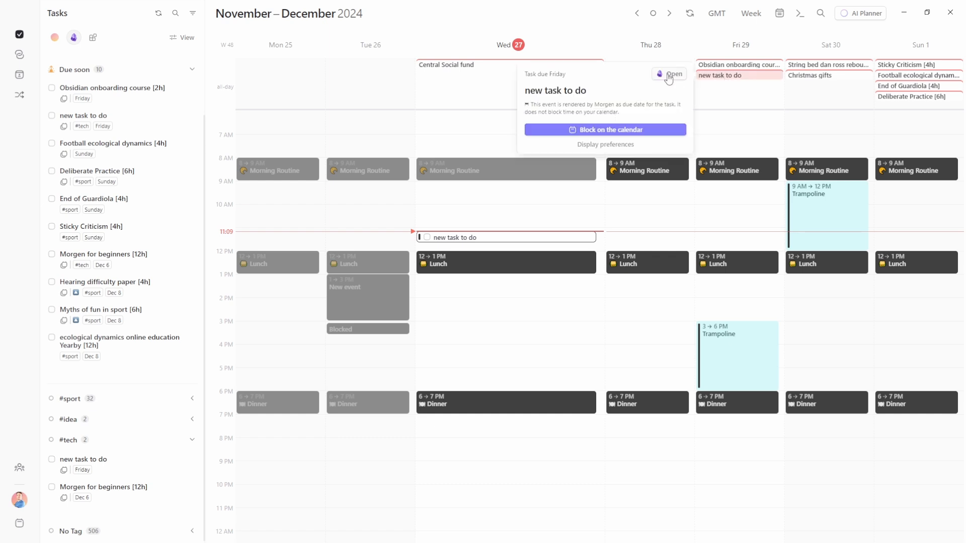
Toggle calendar due dates off and back on, then show Morgen's Inbox and Read Later lists
left_click(182, 37)
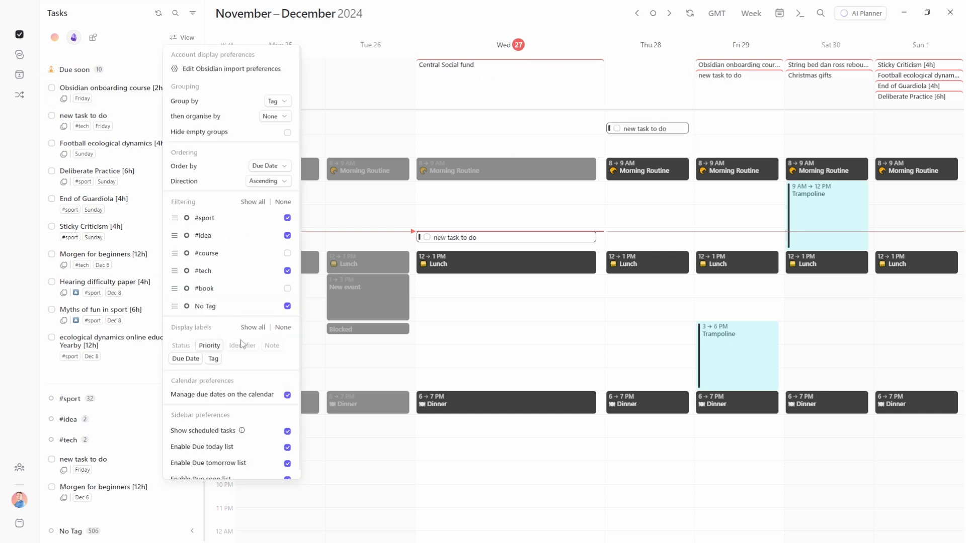
left_click(287, 396)
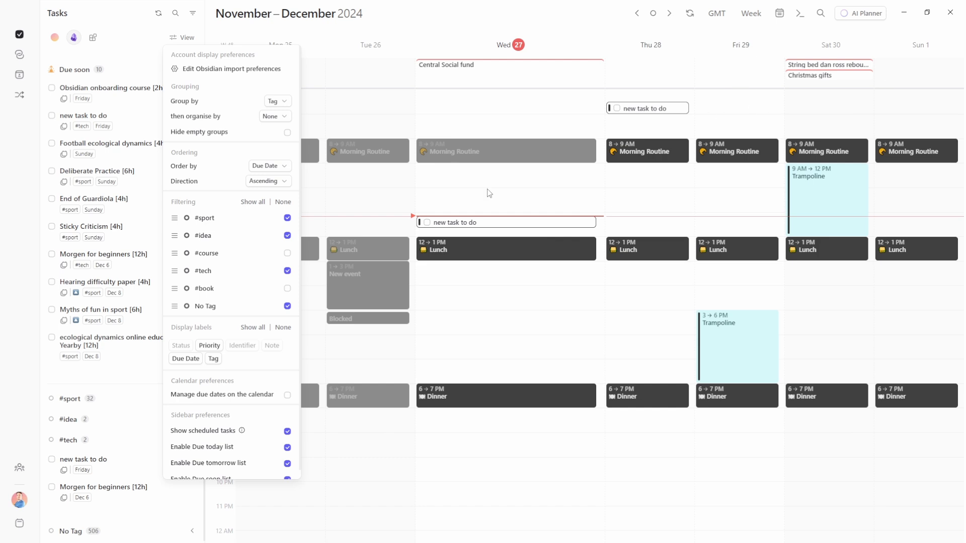
left_click(287, 395)
left_click(161, 126)
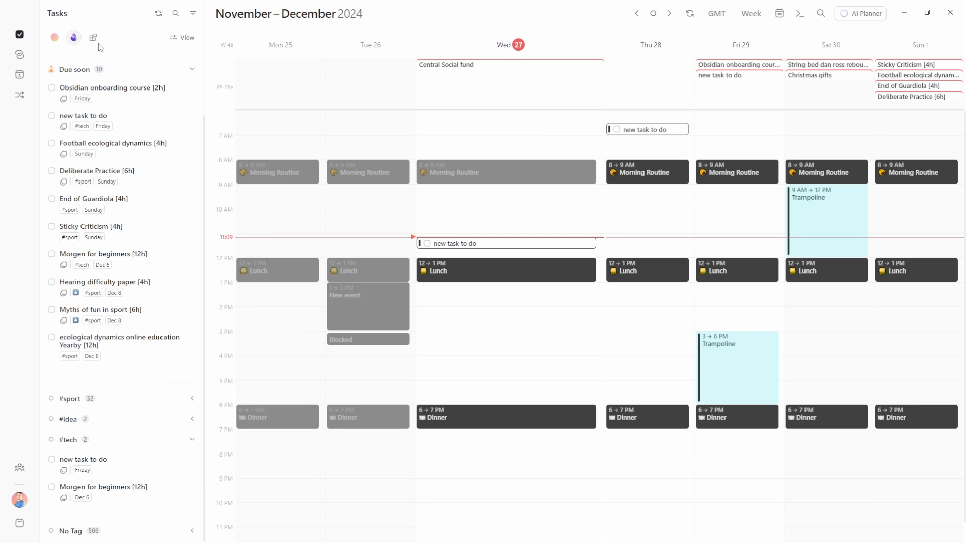
left_click(54, 37)
left_click(183, 41)
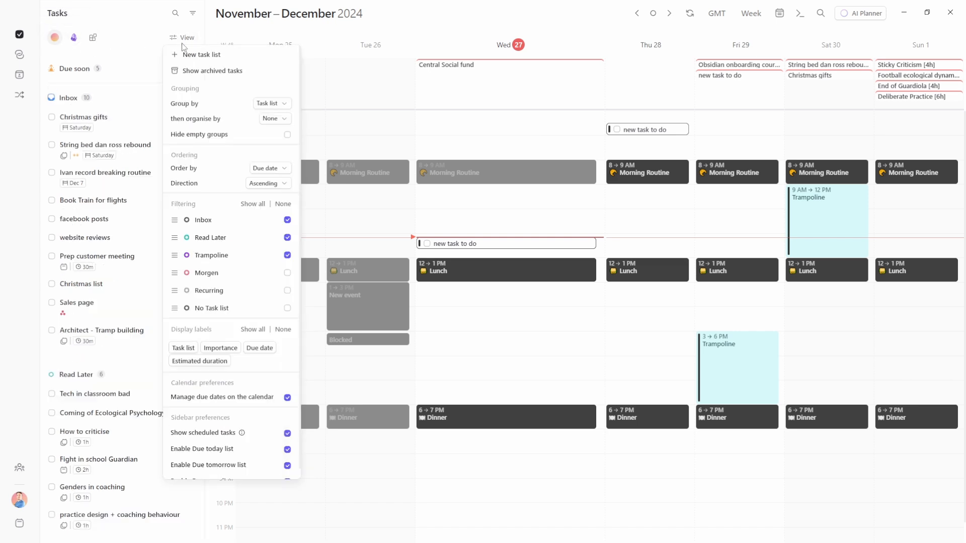
Re-toggle calendar due dates and stop showing scheduled tasks for the Obsidian tasks
left_click(262, 398)
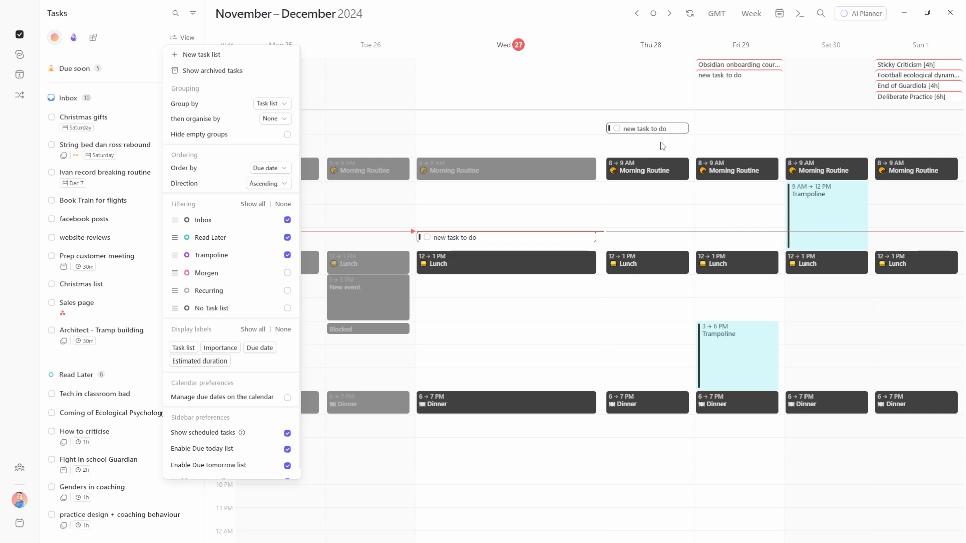
left_click(280, 402)
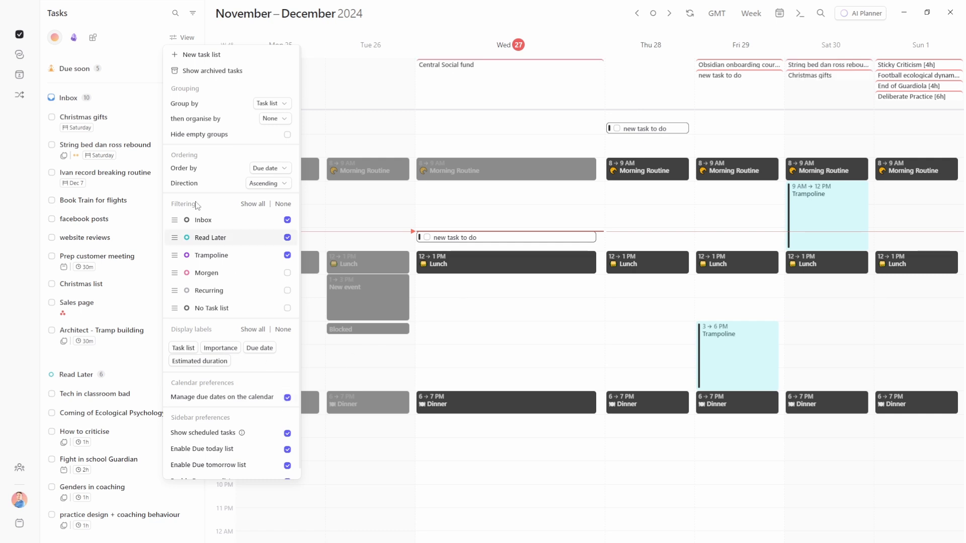
left_click(111, 42)
left_click(73, 39)
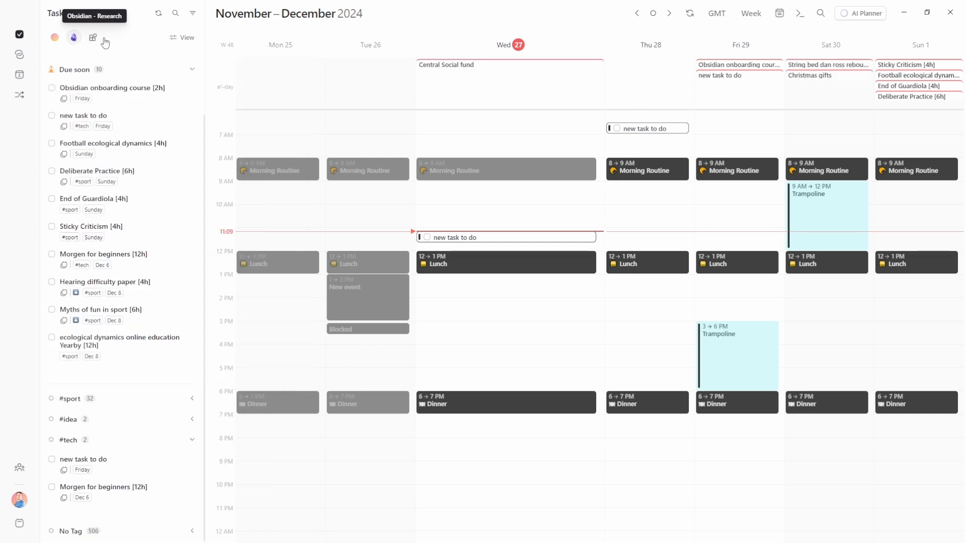
left_click(181, 38)
left_click(201, 431)
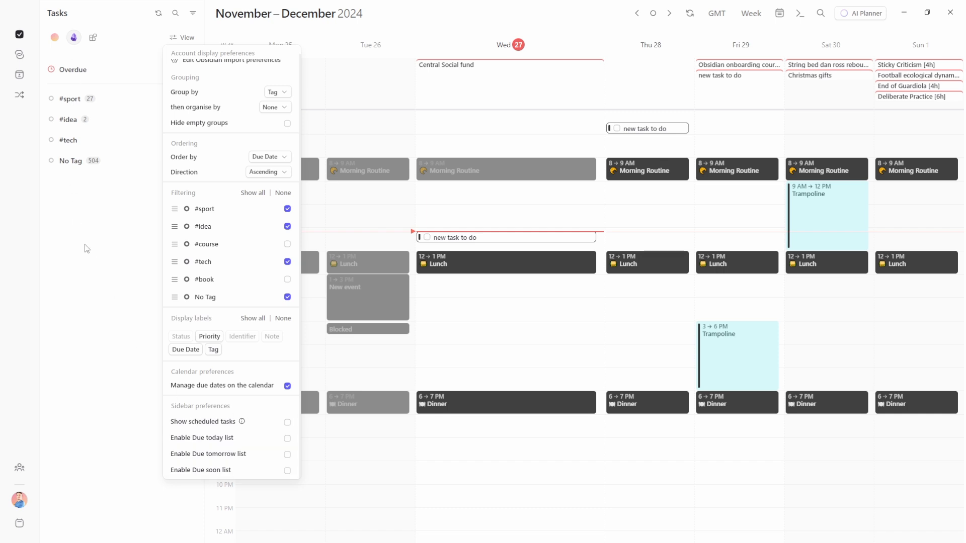
left_click(77, 54)
Give Google Tasks scheduled tasks plus Due today, tomorrow and soon lists; collapse Obsidian's Due soon
left_click(55, 38)
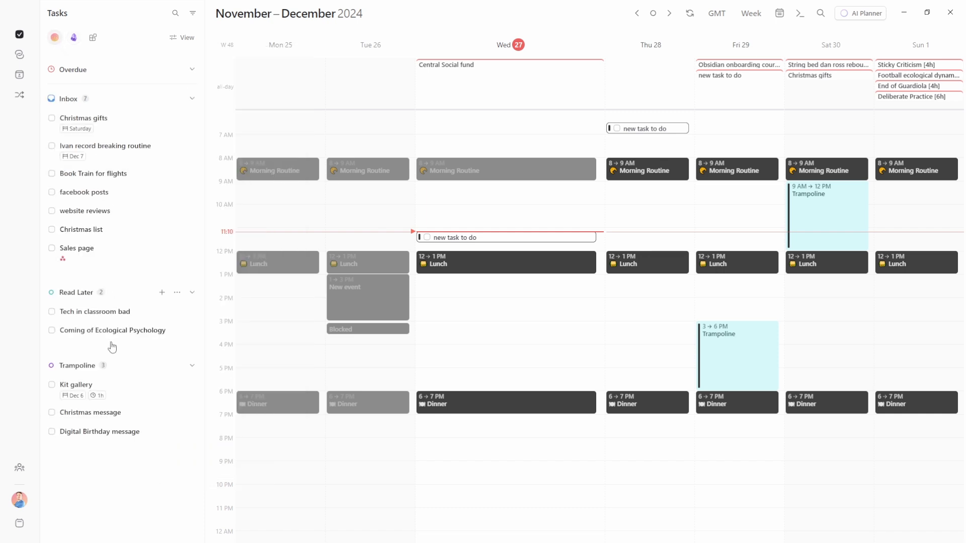
left_click(182, 37)
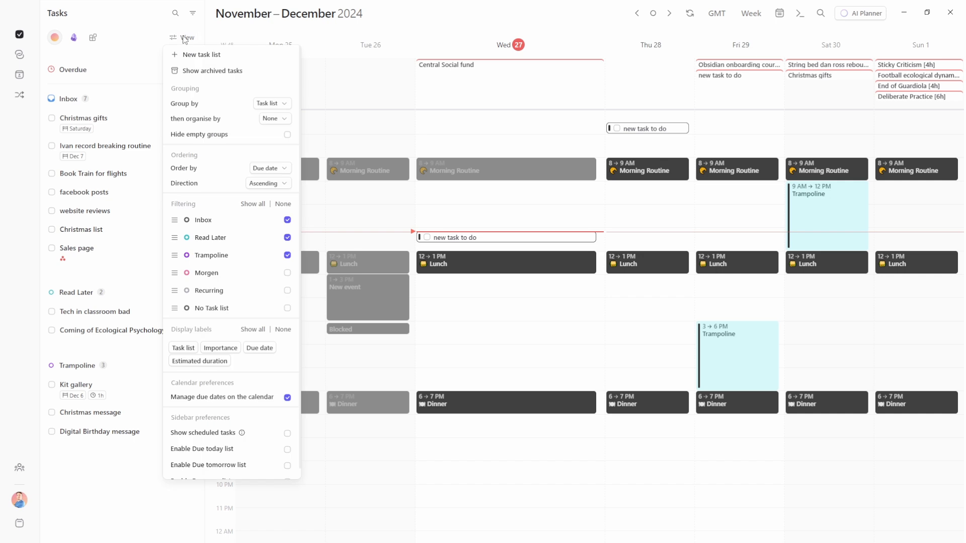
left_click(287, 433)
left_click(287, 450)
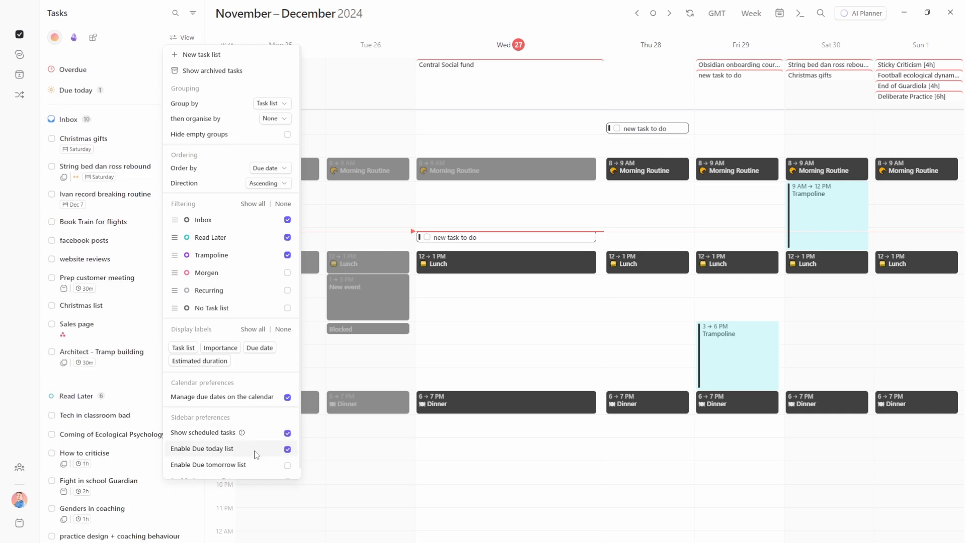
scroll(284, 455, "down", 1)
left_click(287, 455)
left_click(287, 471)
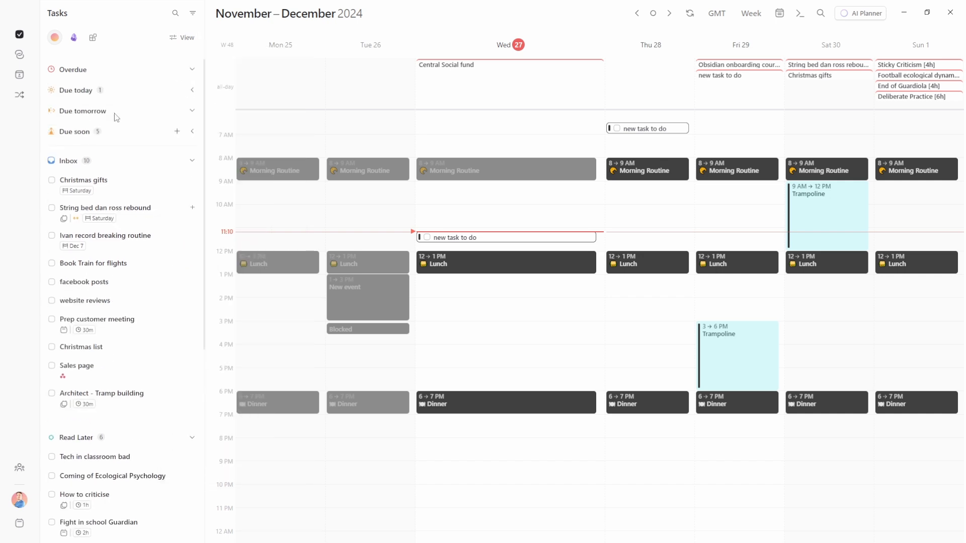
left_click(74, 39)
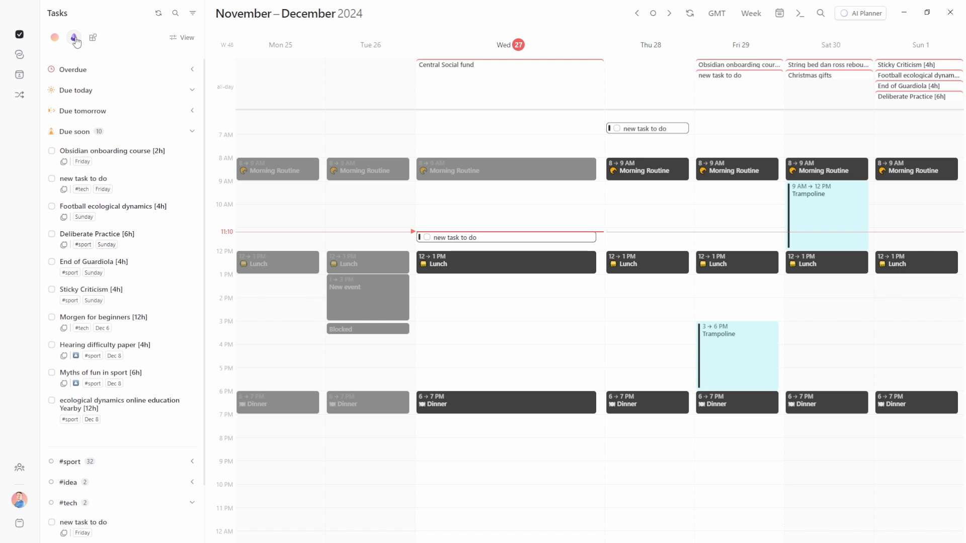
left_click(85, 133)
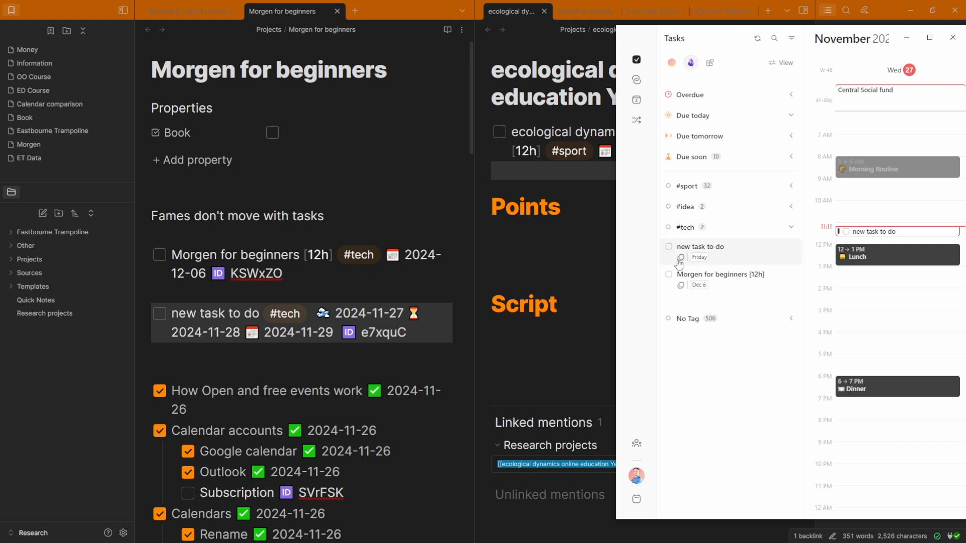
Mark today's 'new task to do' session done, view its next session, and maximise Morgen
mouse_move(679, 264)
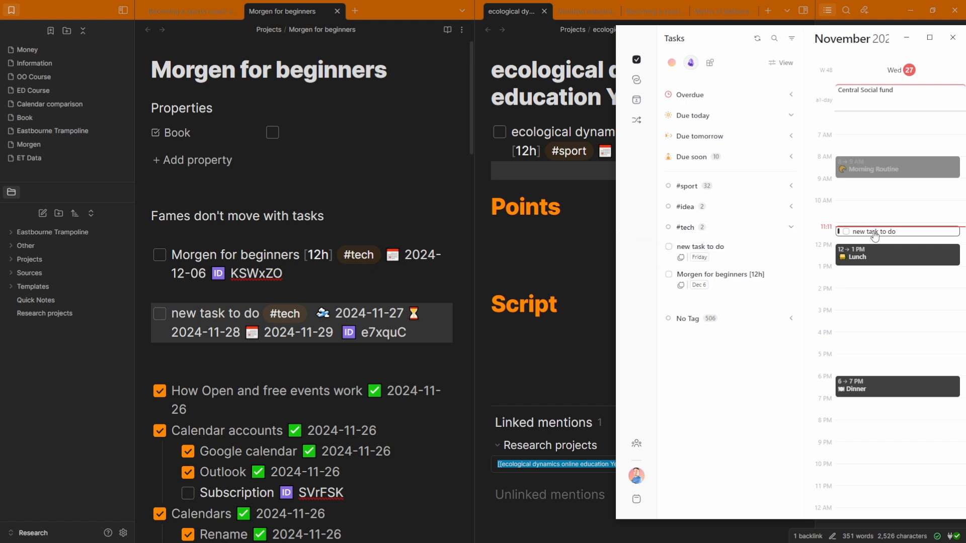
left_click(844, 234)
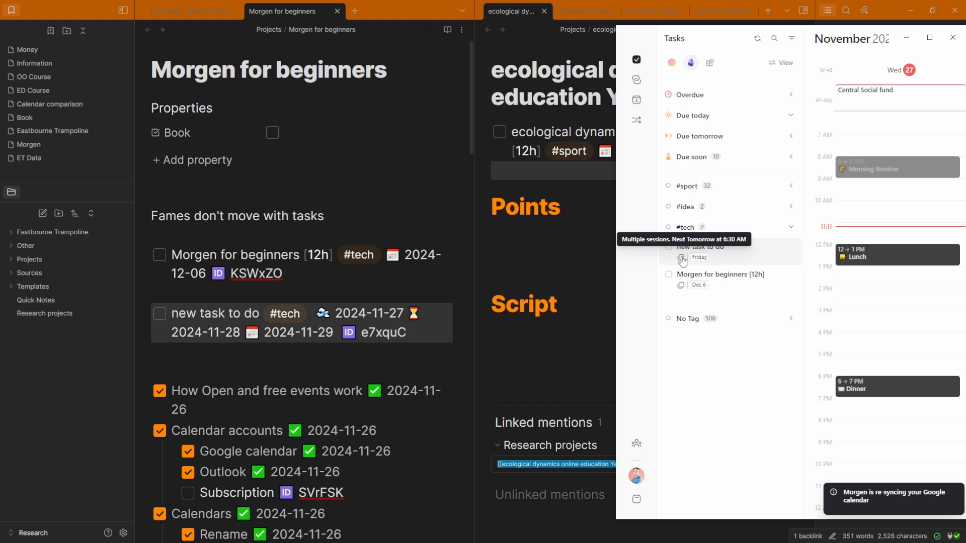
left_click(682, 259)
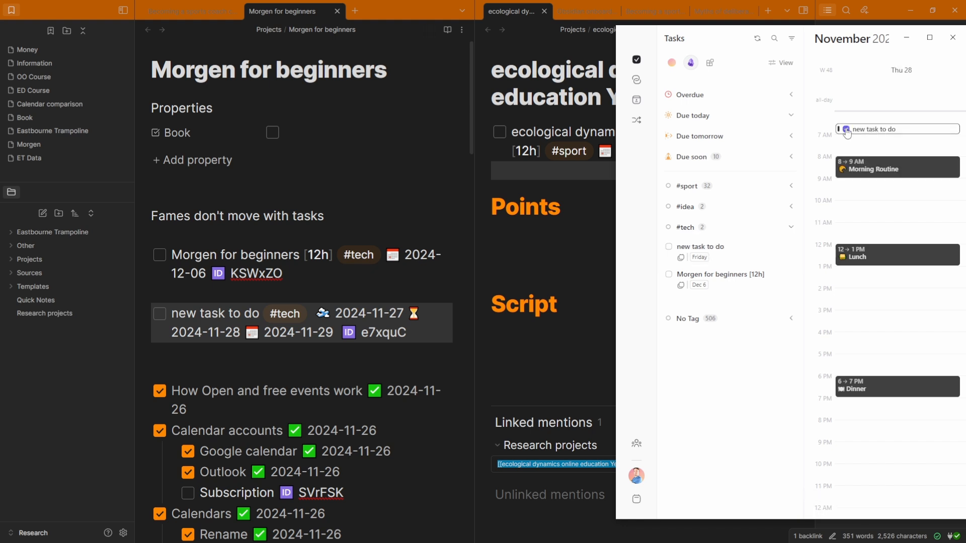
mouse_move(682, 260)
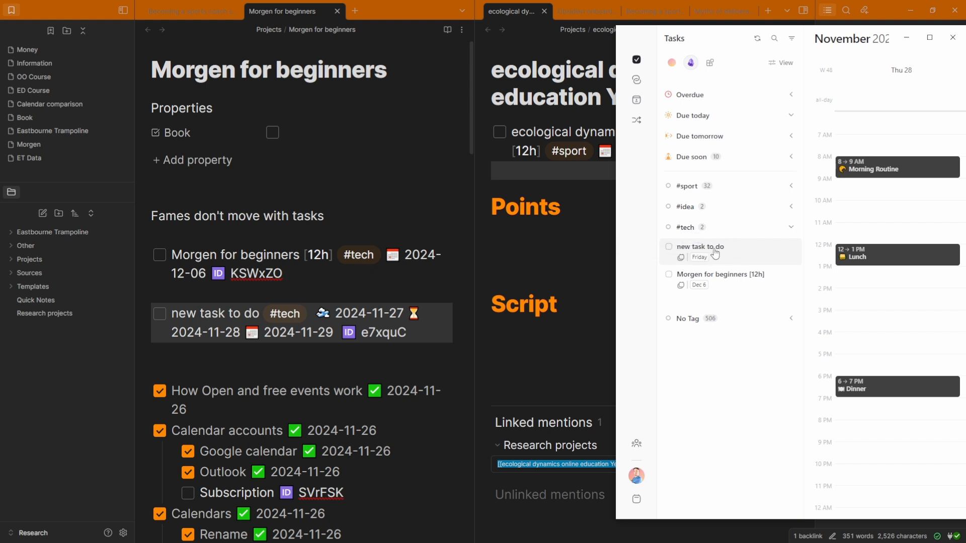
key("super+Up")
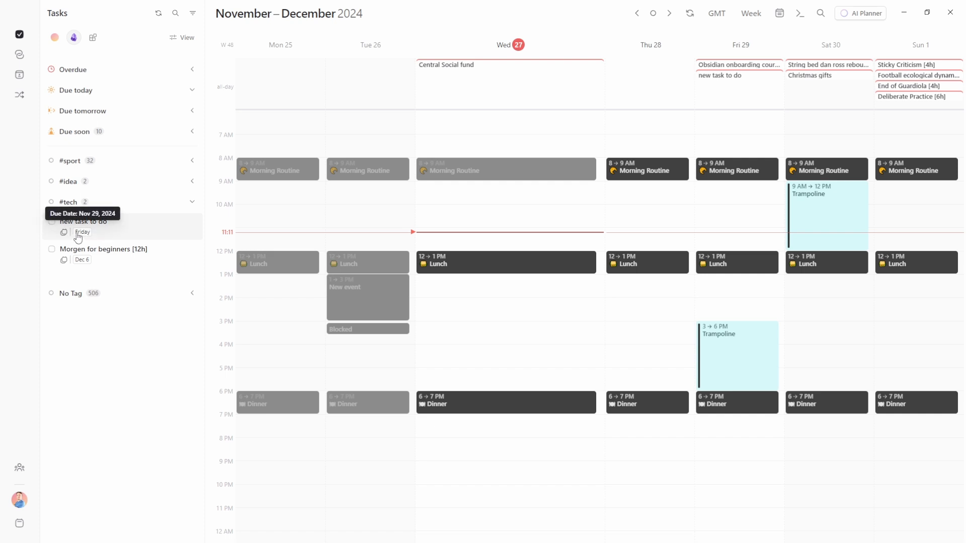
Move the 'new task to do' due date to Wednesday 27, then back to Friday 29
left_click(740, 79)
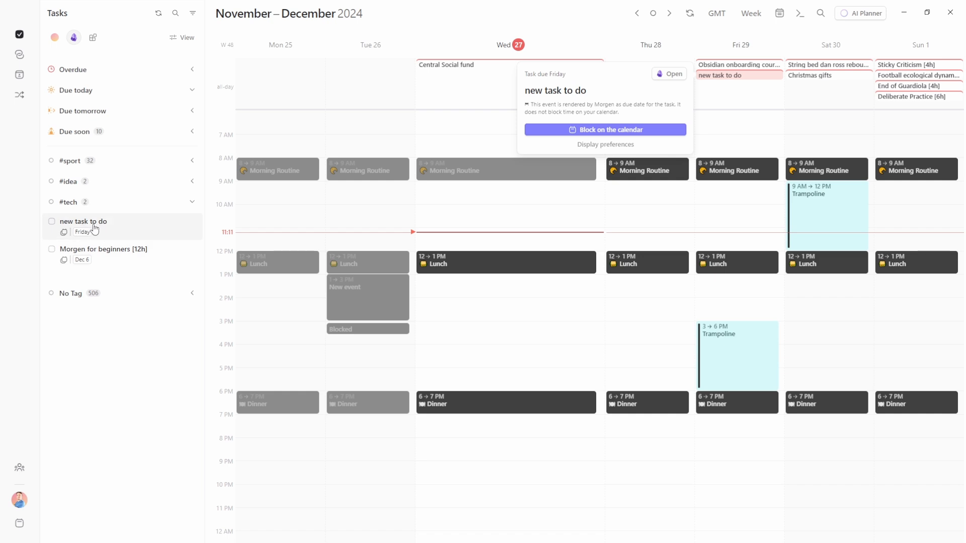
left_click_drag(735, 77, 513, 93)
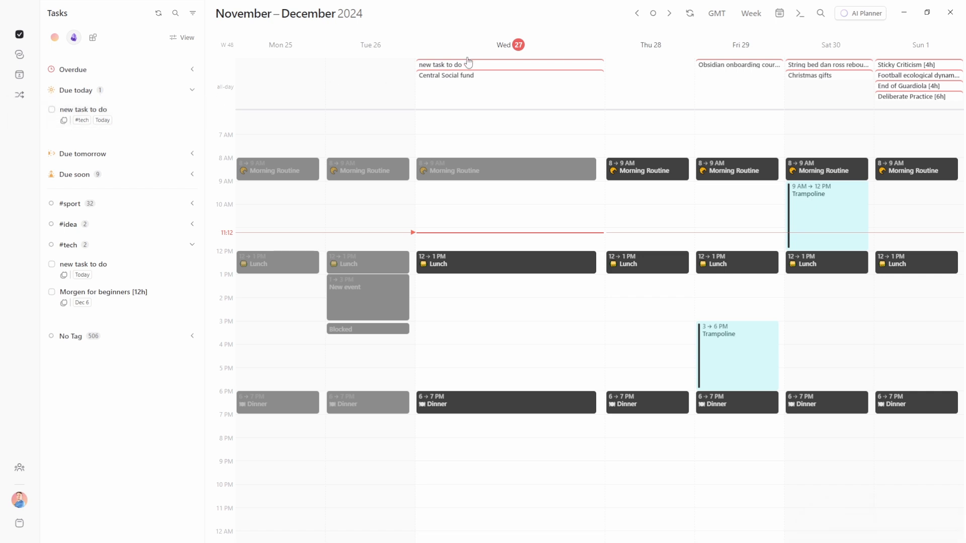
left_click_drag(472, 69, 738, 101)
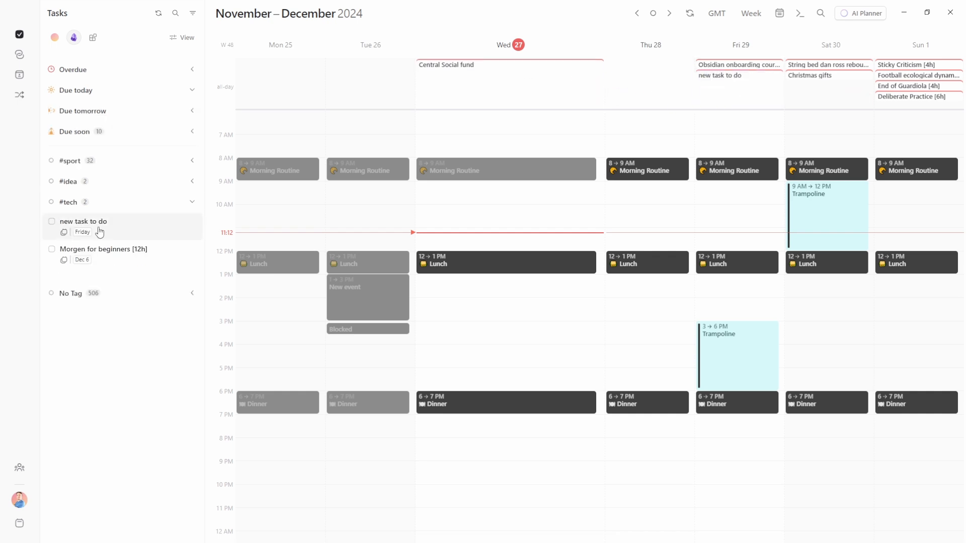
Schedule 'new task to do' all-day on Monday 25 in another calendar, stretched through Thursday 28
left_click_drag(100, 232, 267, 75)
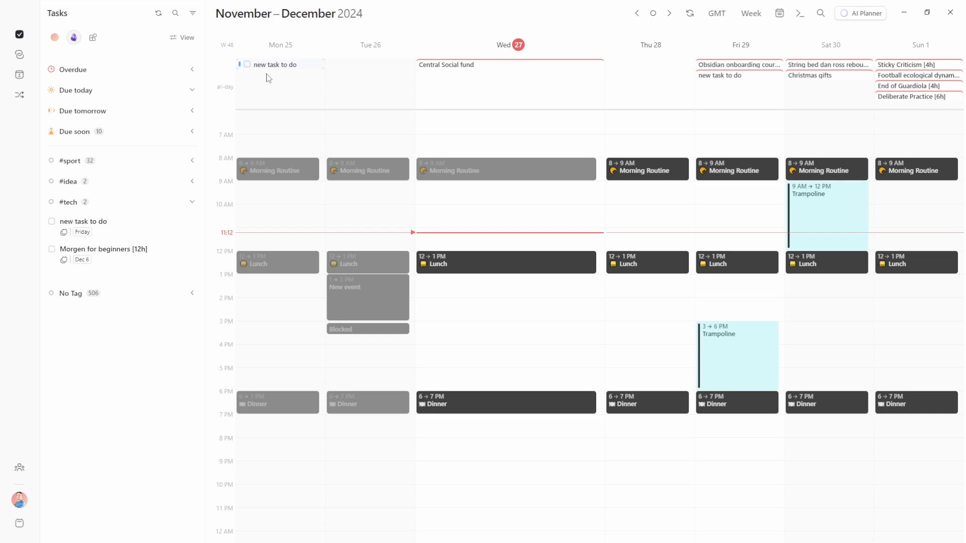
left_click(272, 65)
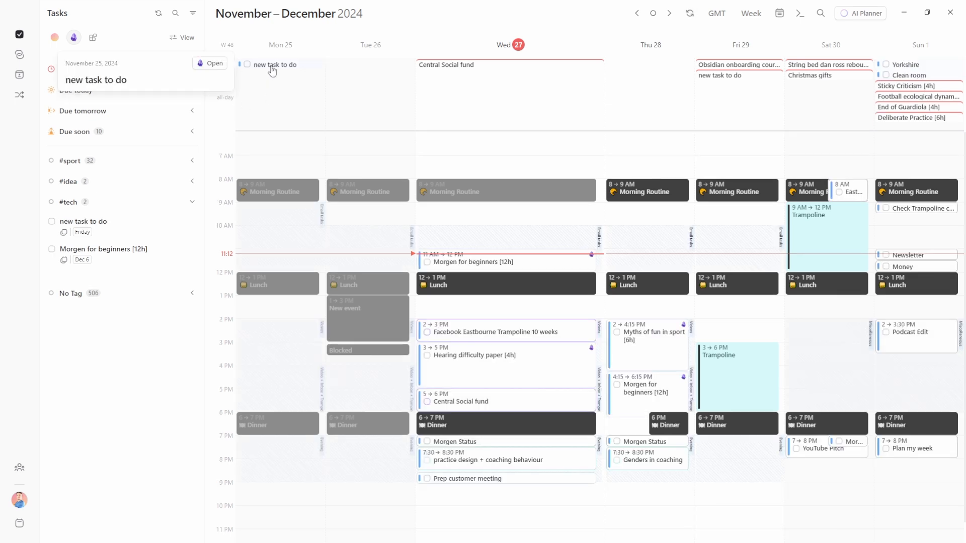
left_click(83, 61)
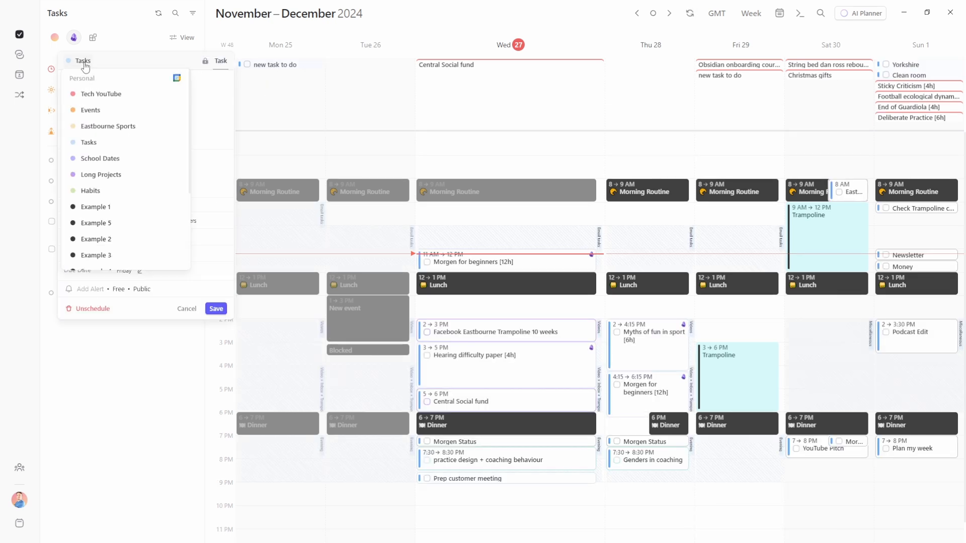
left_click(96, 239)
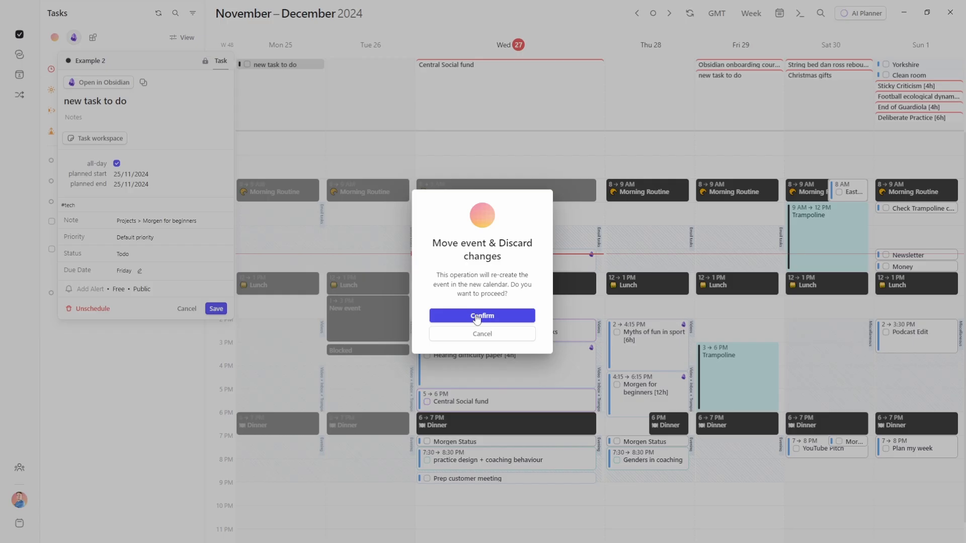
left_click(478, 317)
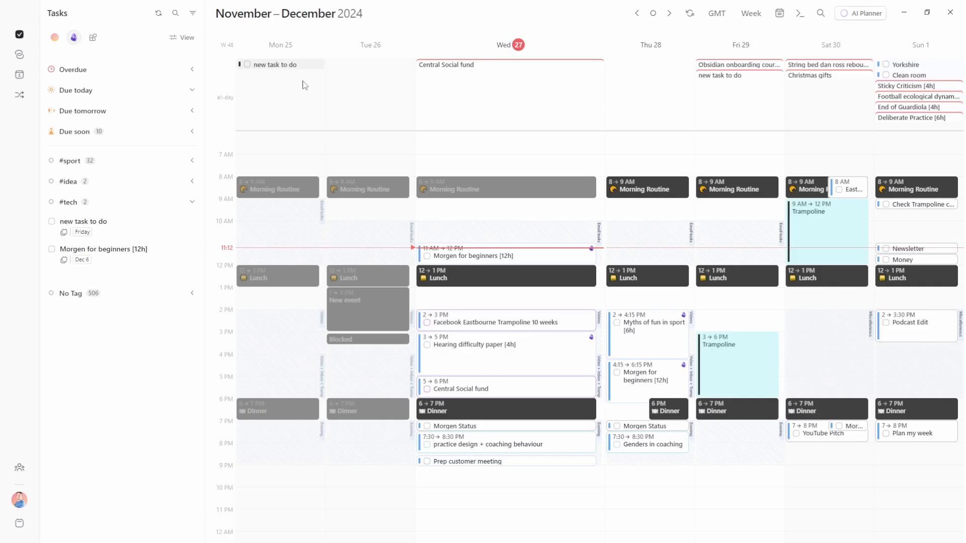
left_click_drag(322, 65, 679, 68)
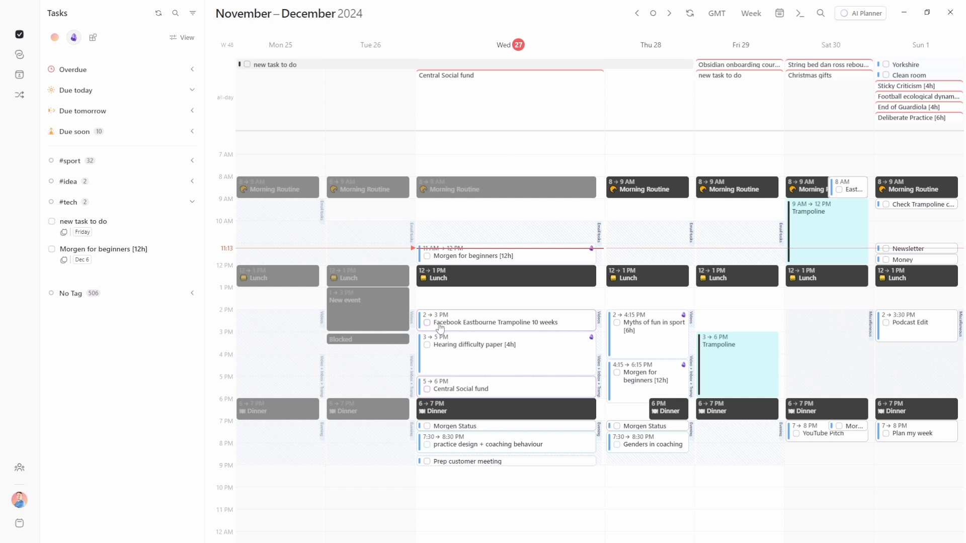
Complete 'new task to do' on both the all-day calendar block and the sidebar
mouse_move(64, 236)
left_click(247, 65)
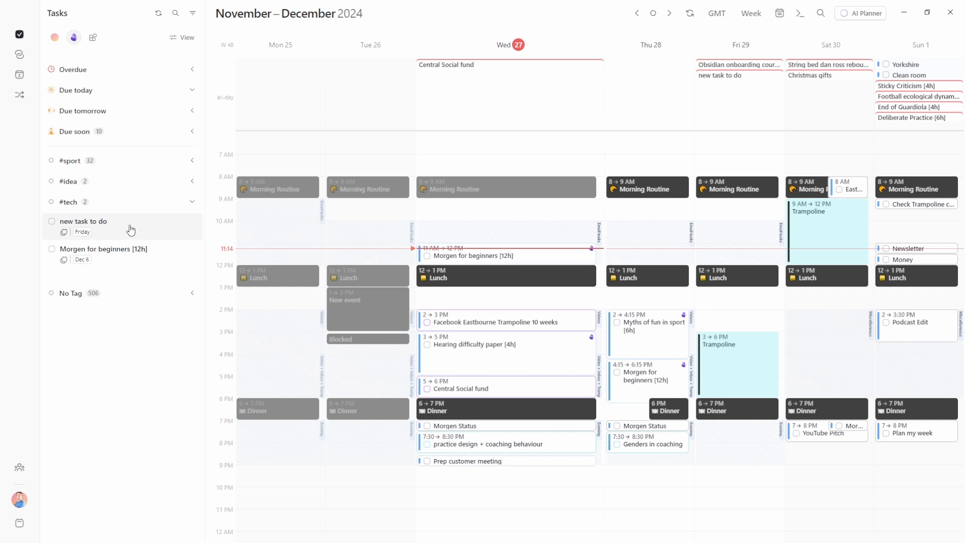
left_click(52, 221)
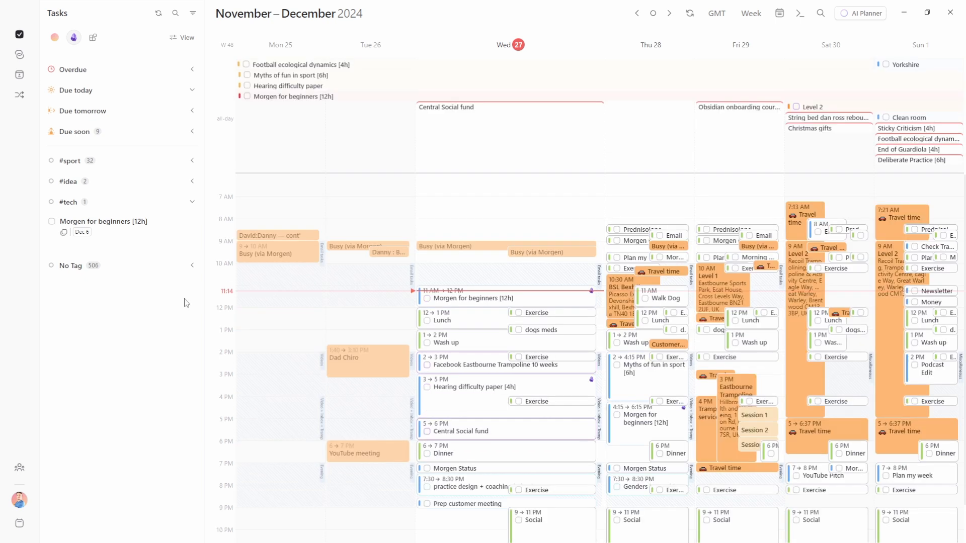
Open the Hearing difficulty paper task details, then cancel without saving changes
left_click(287, 87)
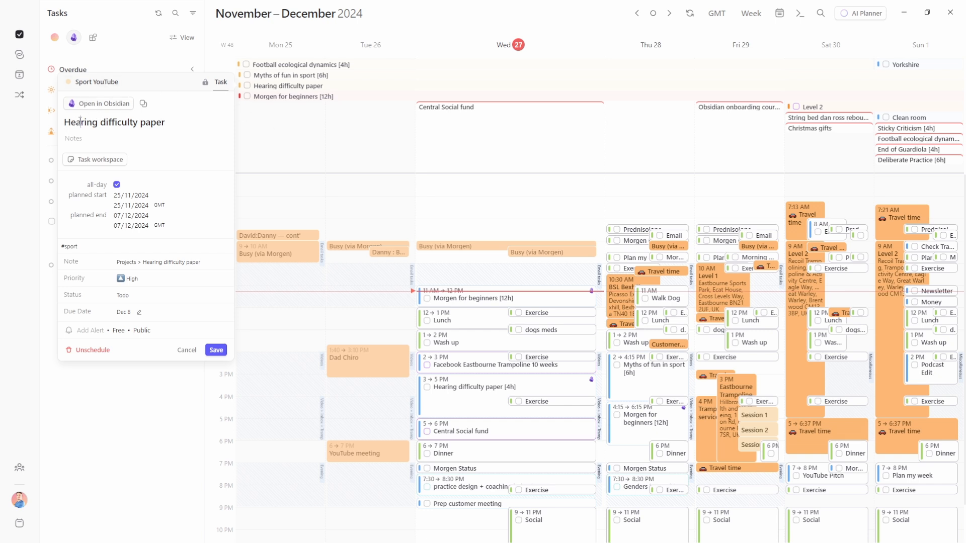
left_click(156, 122)
left_click(77, 405)
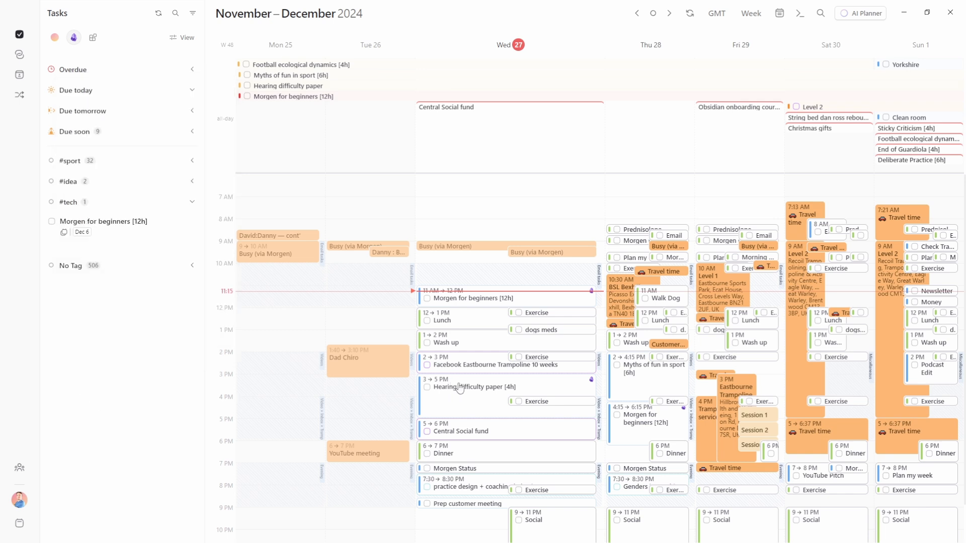
mouse_move(465, 402)
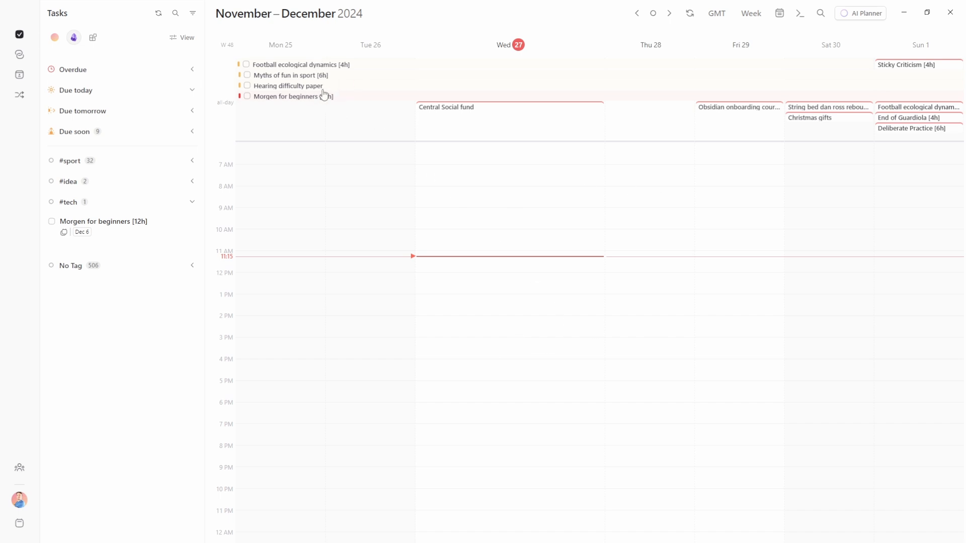
key("m")
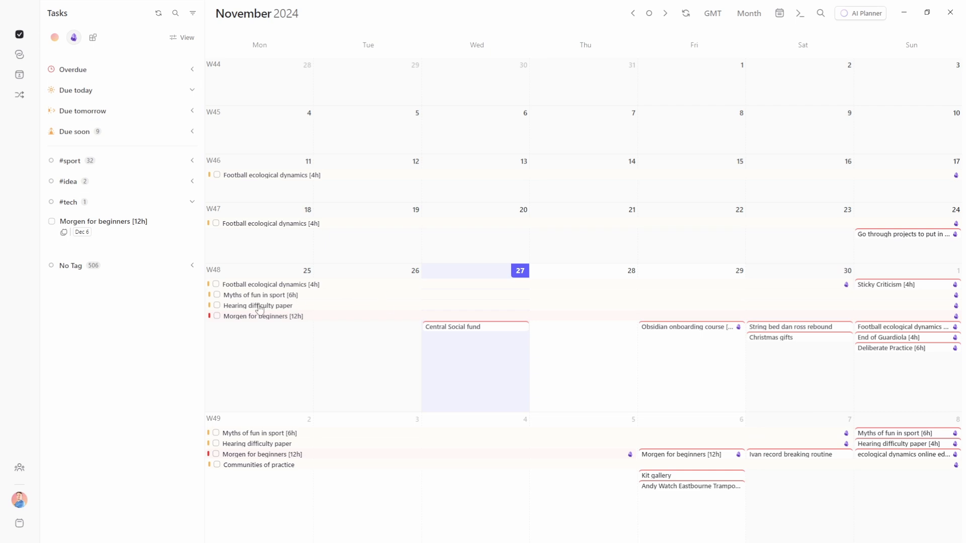
mouse_move(262, 307)
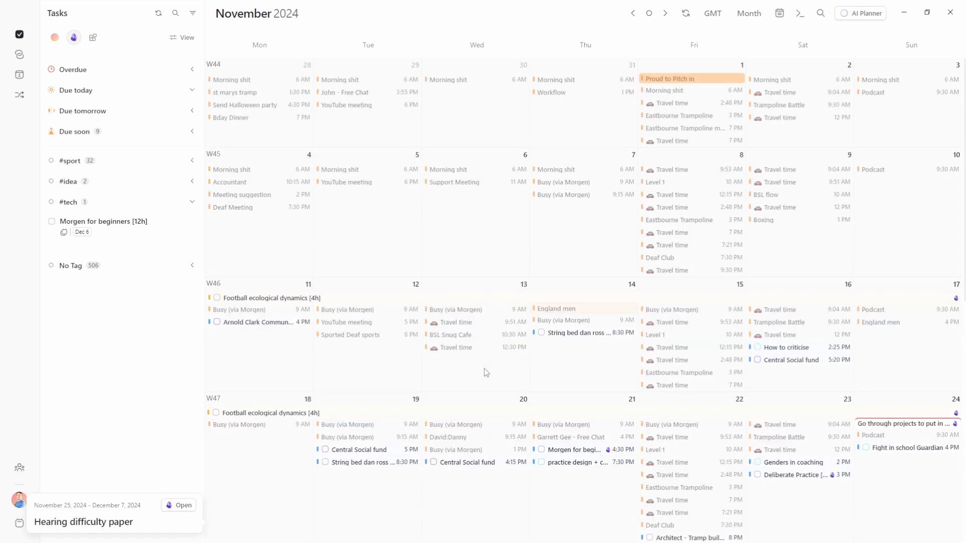
key("w")
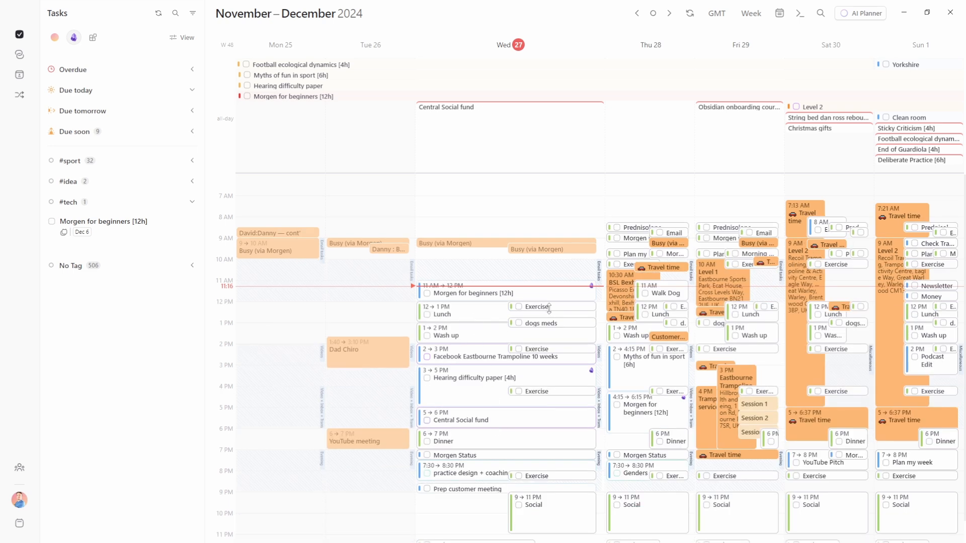
Set the Obsidian task view to no secondary organisation, ordered by due date
left_click(182, 37)
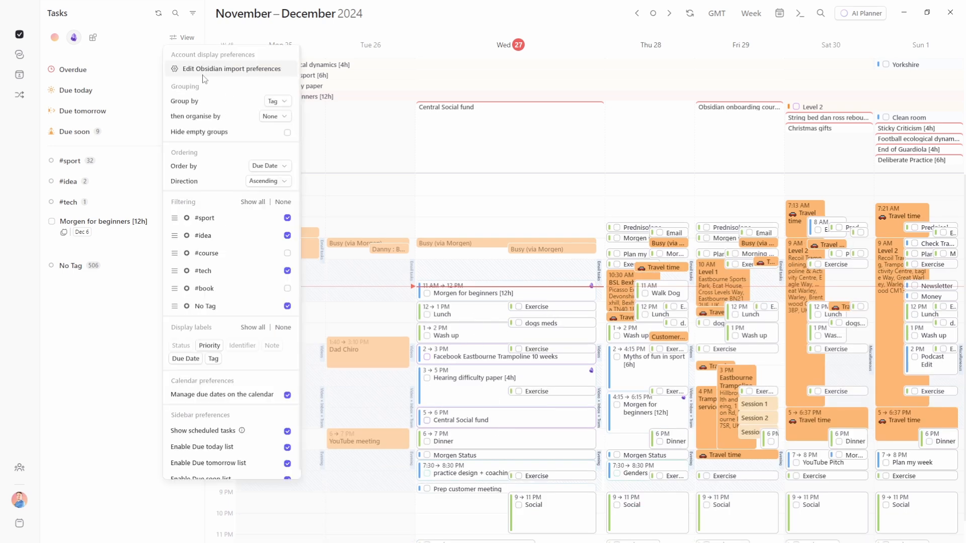
left_click(281, 117)
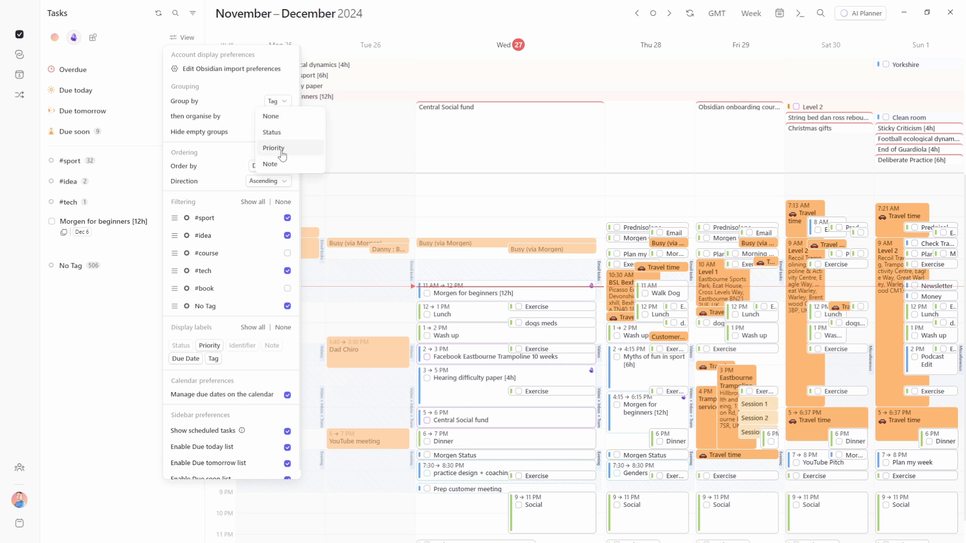
left_click(265, 116)
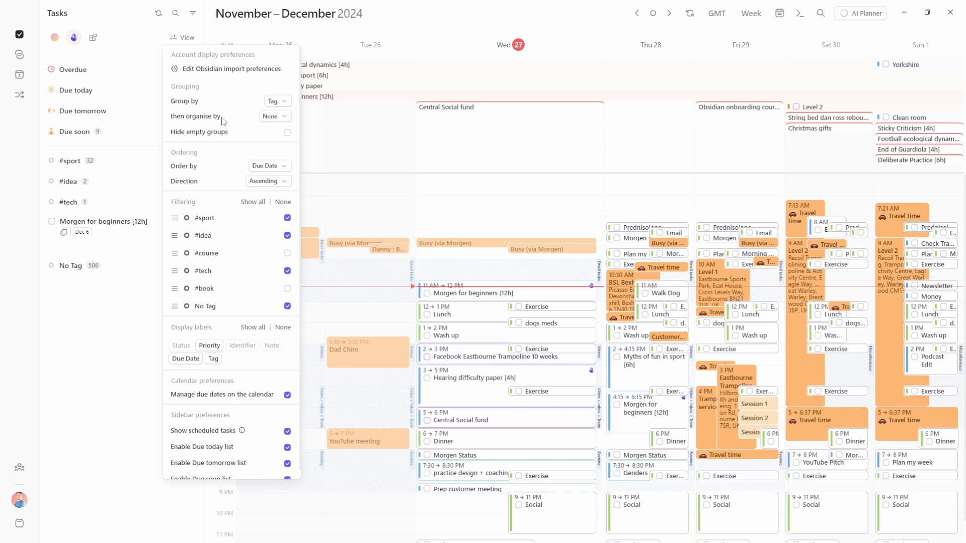
left_click(265, 167)
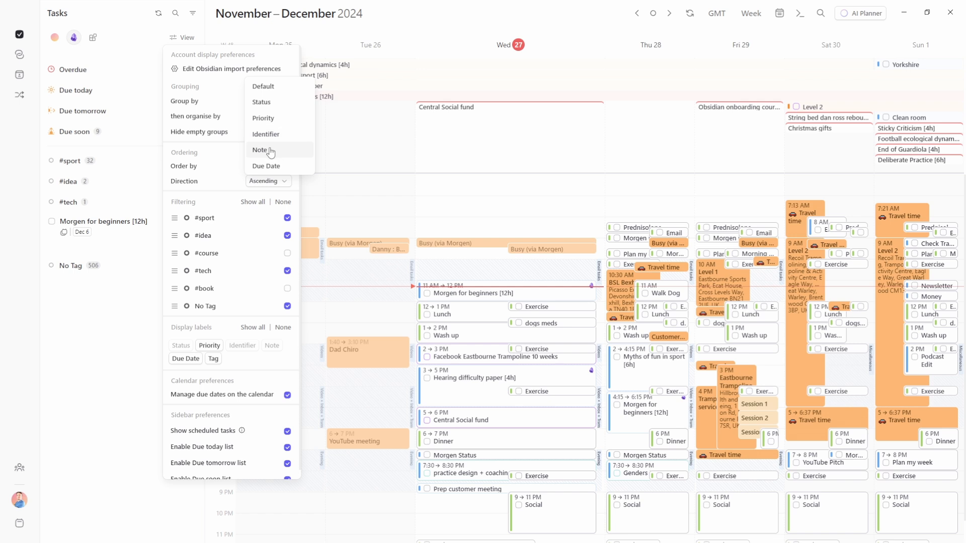
left_click(204, 170)
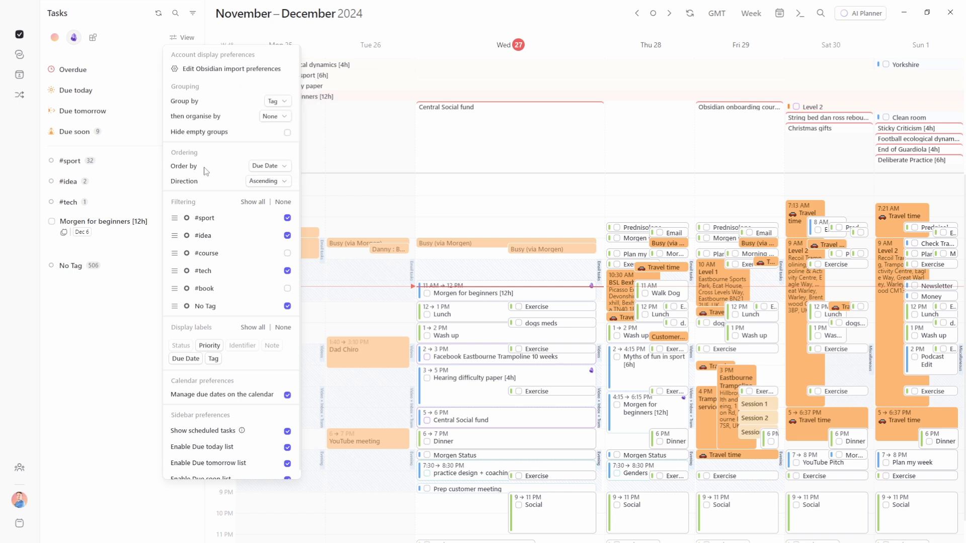
left_click(91, 300)
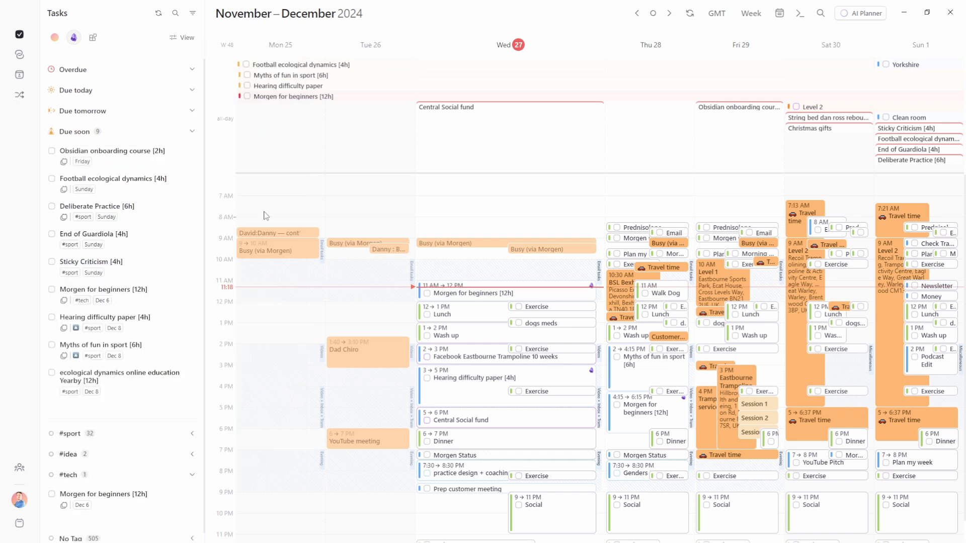
Open Integrations settings and list the account types available to add
left_click(92, 37)
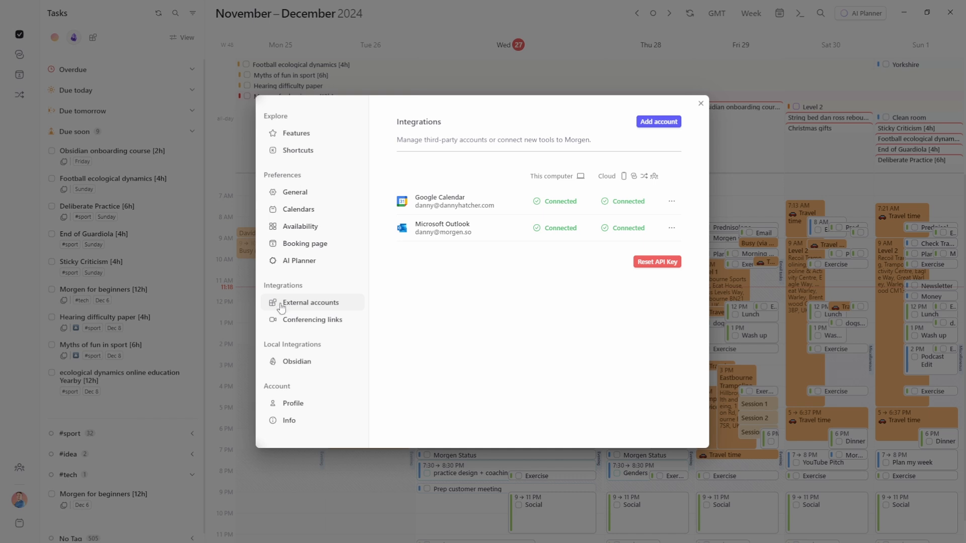
left_click(658, 122)
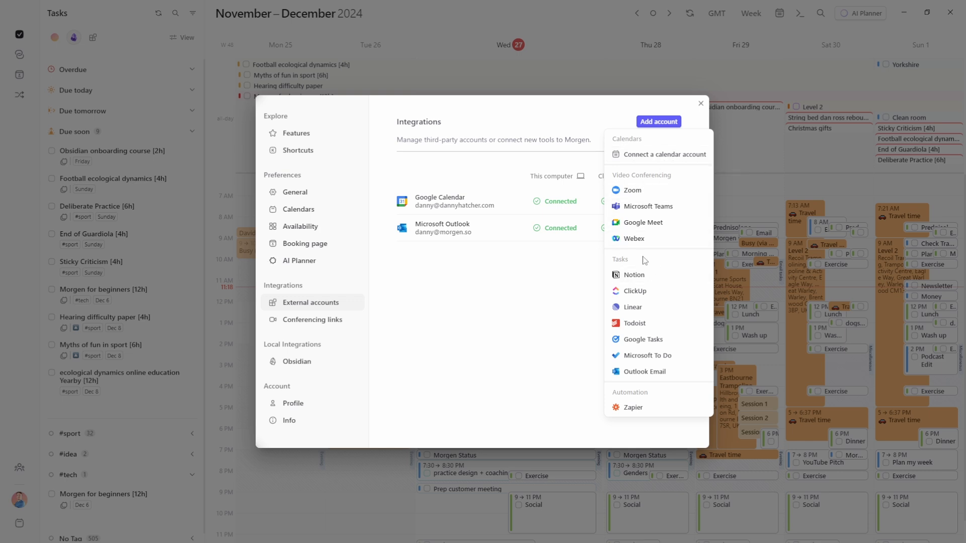
Connect Google Tasks by signing in with the Google account, granting access, and returning to Morgen
left_click(645, 345)
left_click(498, 322)
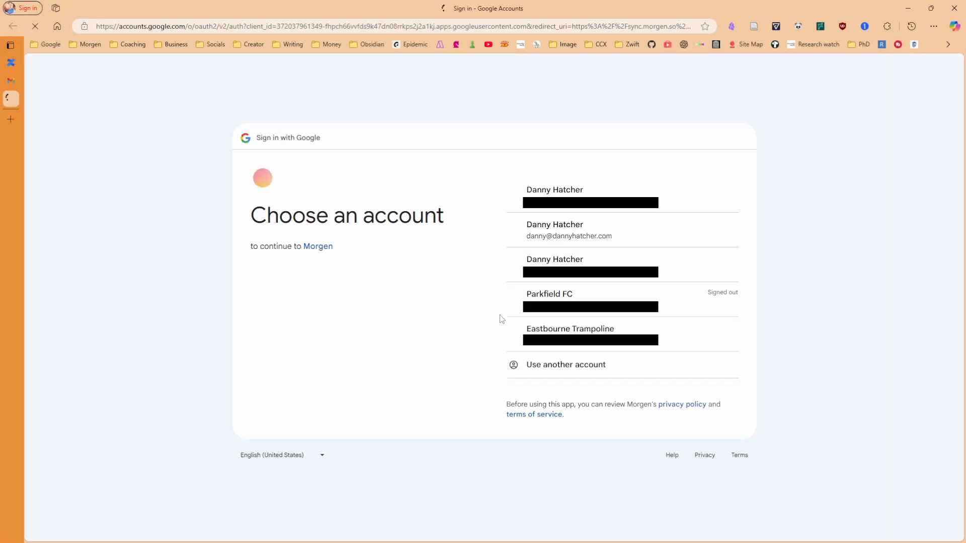
left_click(695, 231)
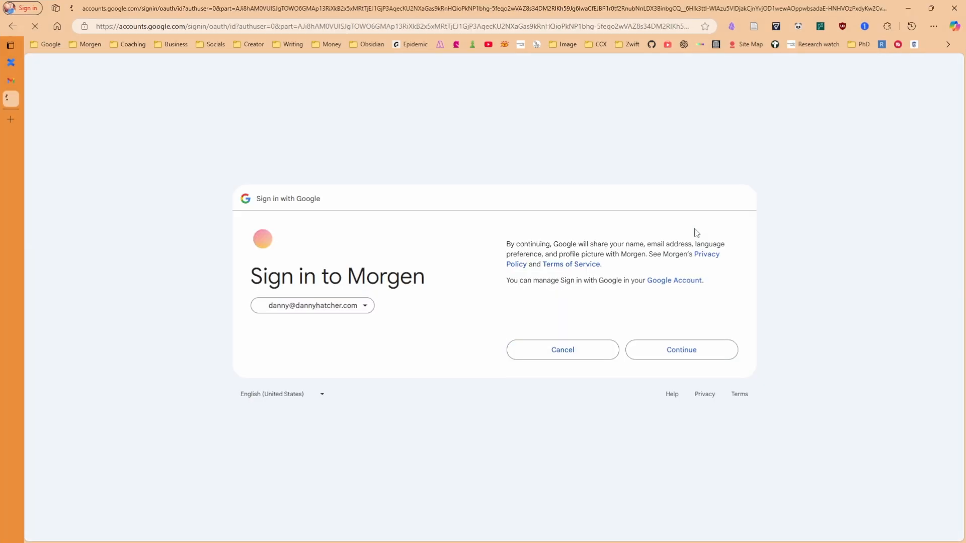
left_click(708, 351)
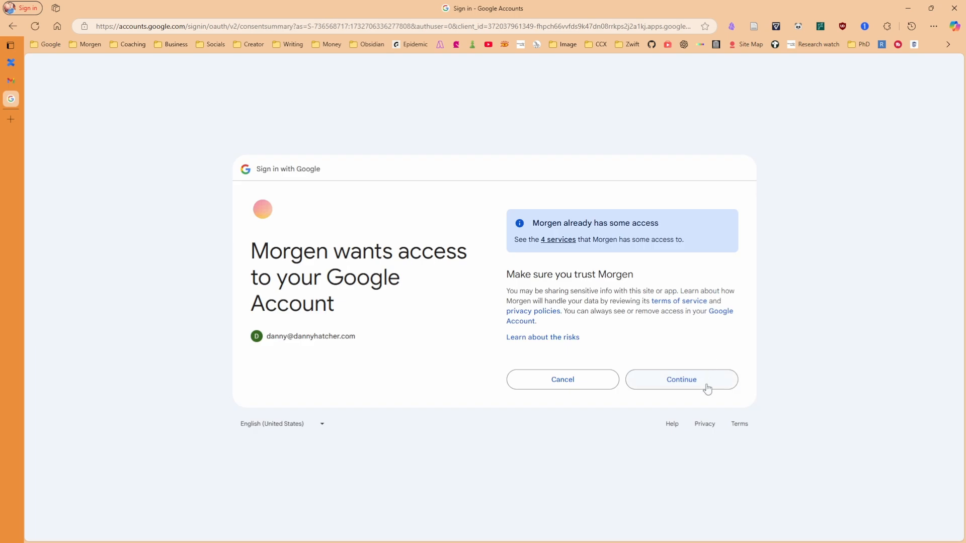
left_click(707, 388)
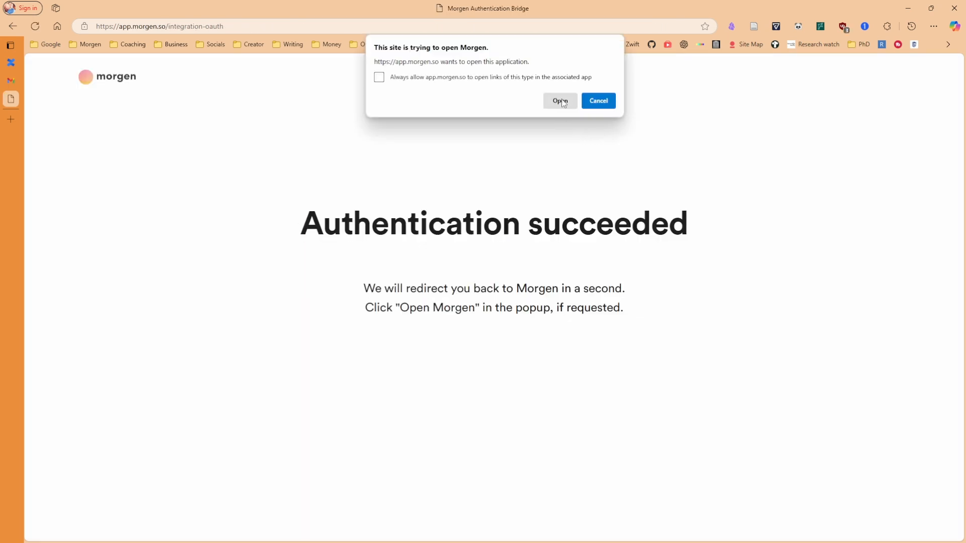
left_click(560, 100)
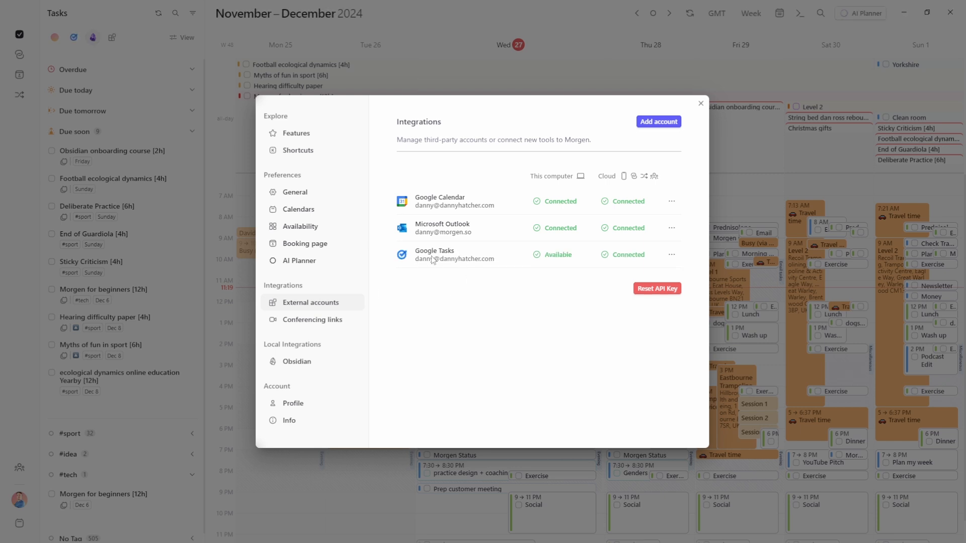
Close the integrations settings and show the Google Tasks lists in the sidebar
mouse_move(543, 184)
mouse_move(622, 179)
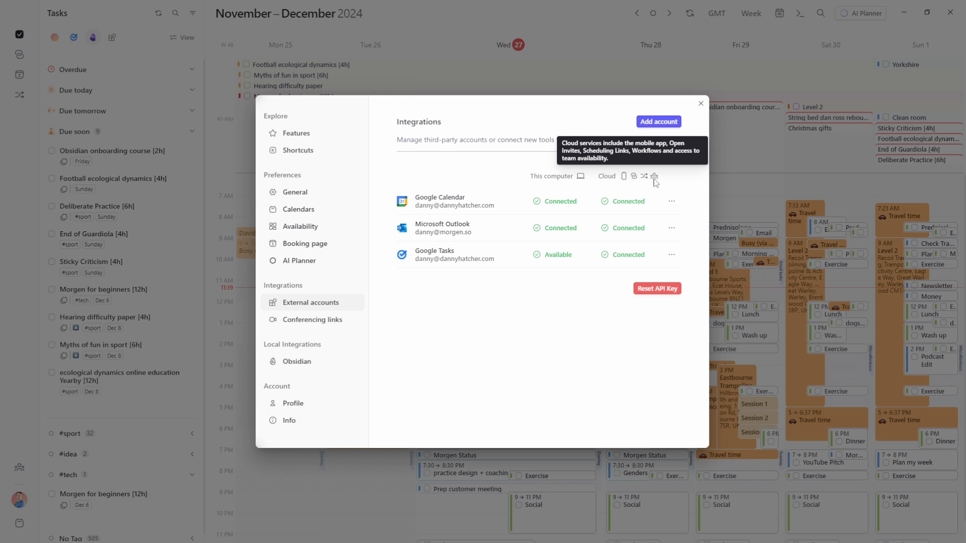
key("Escape")
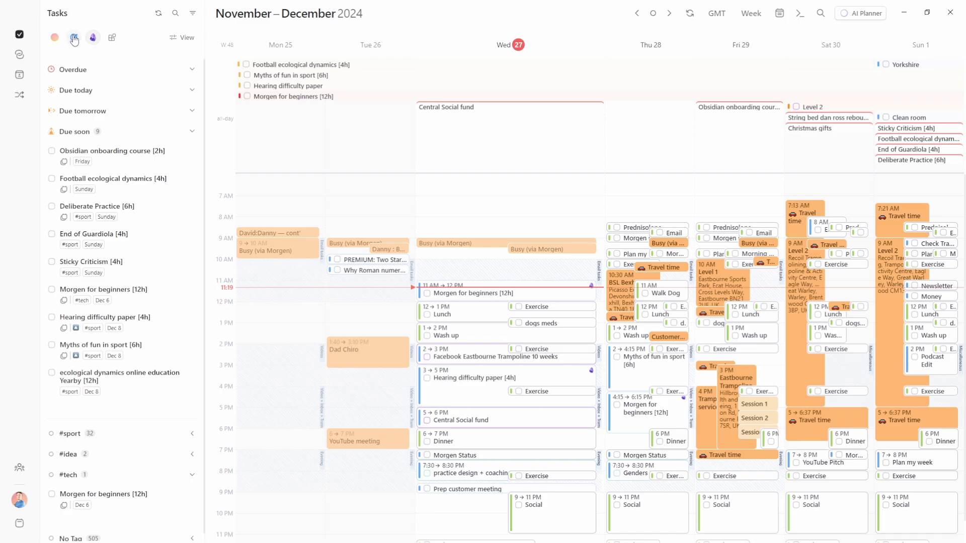
left_click(74, 39)
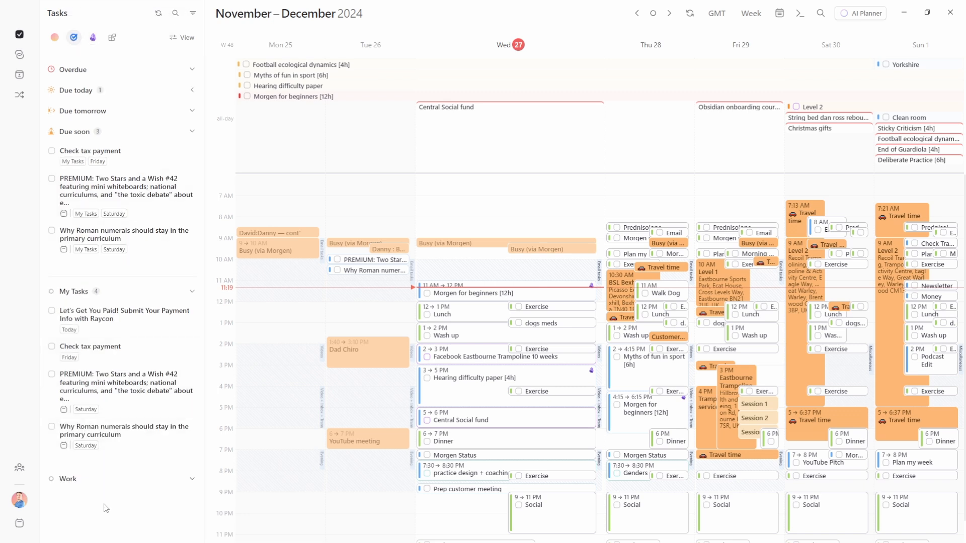
Set Google Tasks view to group by task list, no secondary organisation, ordered by due date
left_click(186, 39)
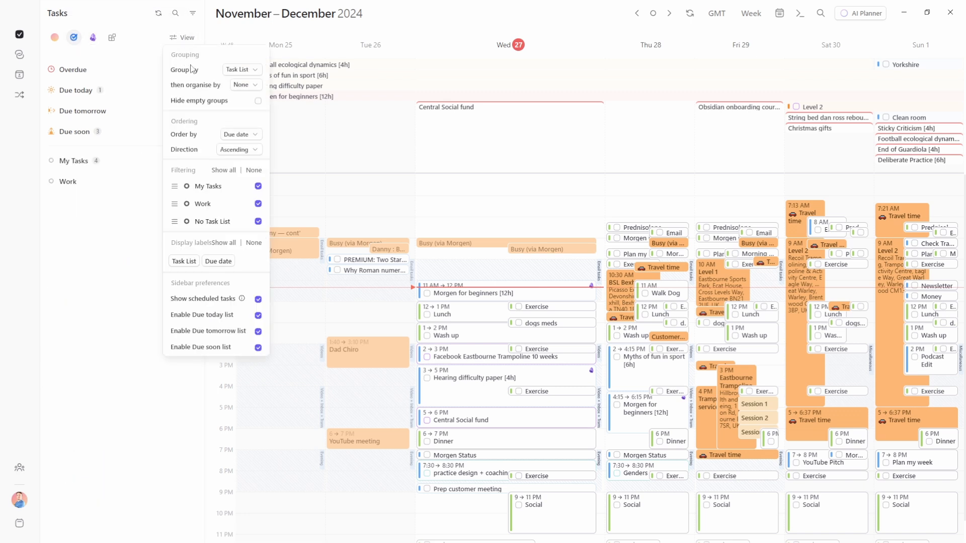
left_click(250, 72)
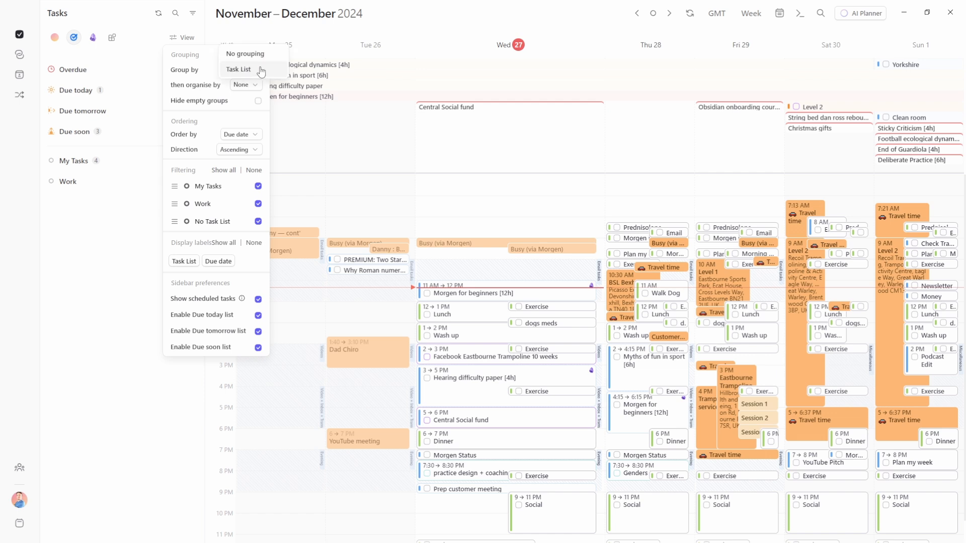
left_click(184, 75)
left_click(245, 86)
left_click(204, 89)
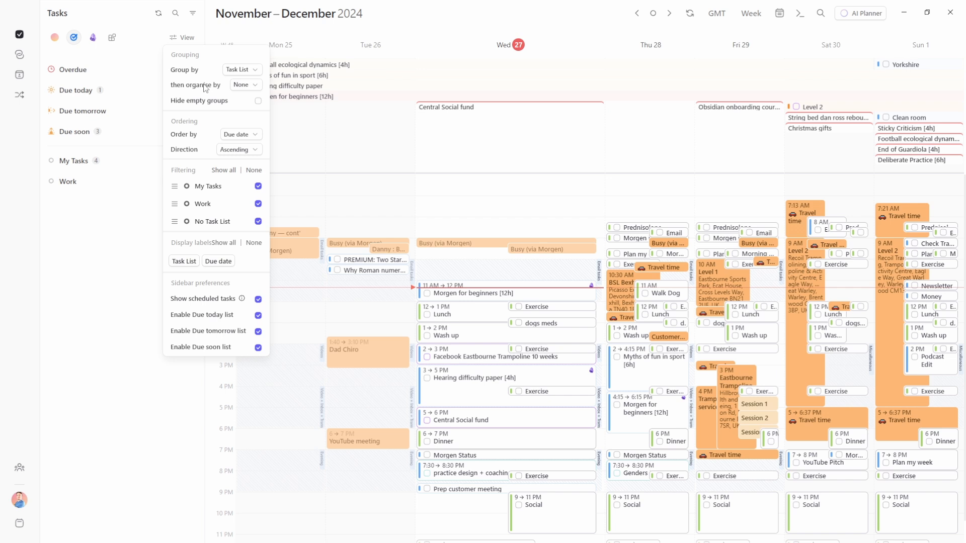
left_click(240, 134)
left_click(190, 143)
left_click(92, 216)
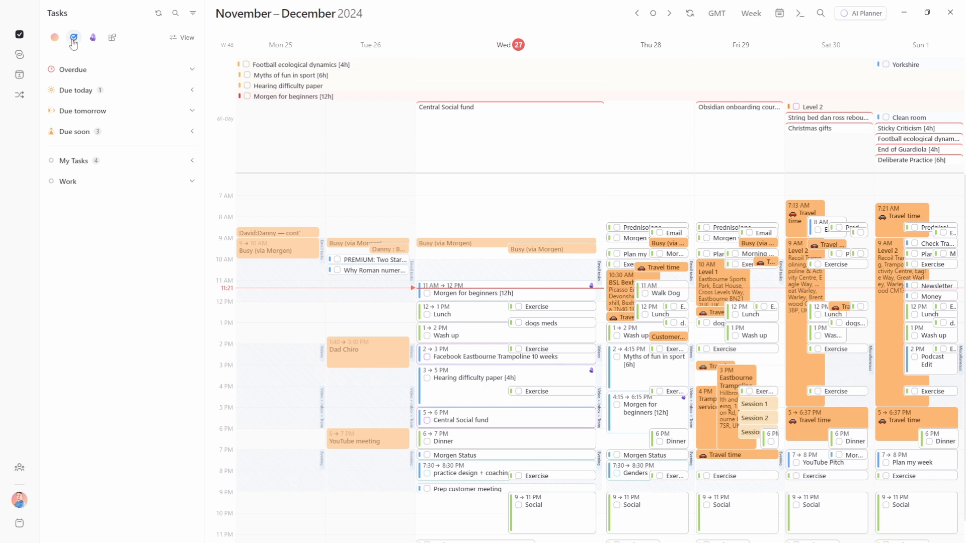
Resync the sidebar tasks in Morgen
left_click(159, 15)
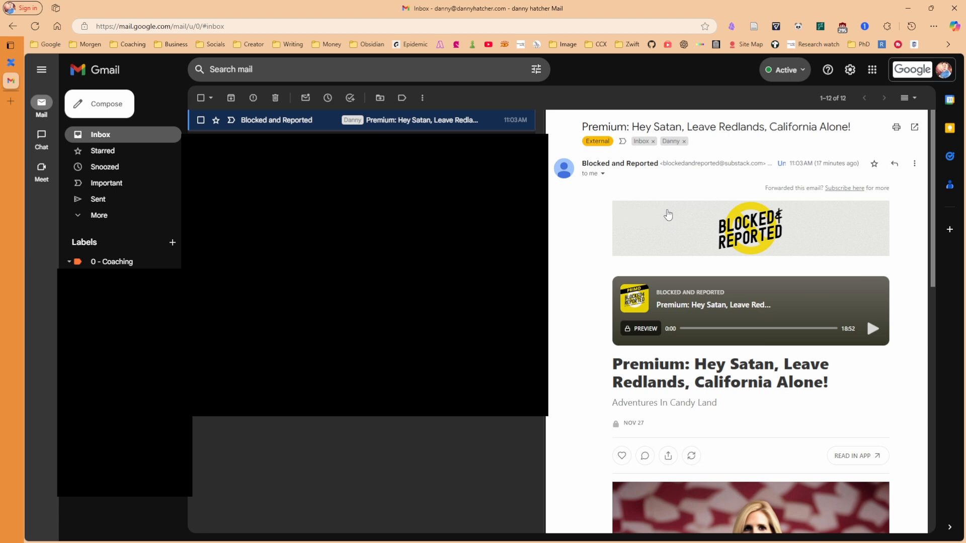
scroll(698, 203, "down", 7)
scroll(698, 203, "up", 7)
Add the open Gmail email 'Premium: Hey Satan…' to Google Tasks, due today
key("shift+t")
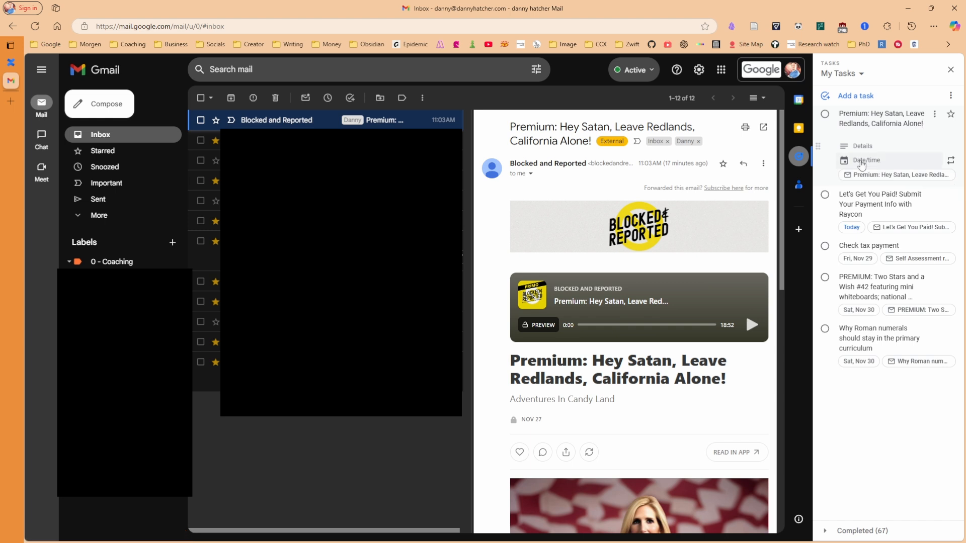
left_click(865, 160)
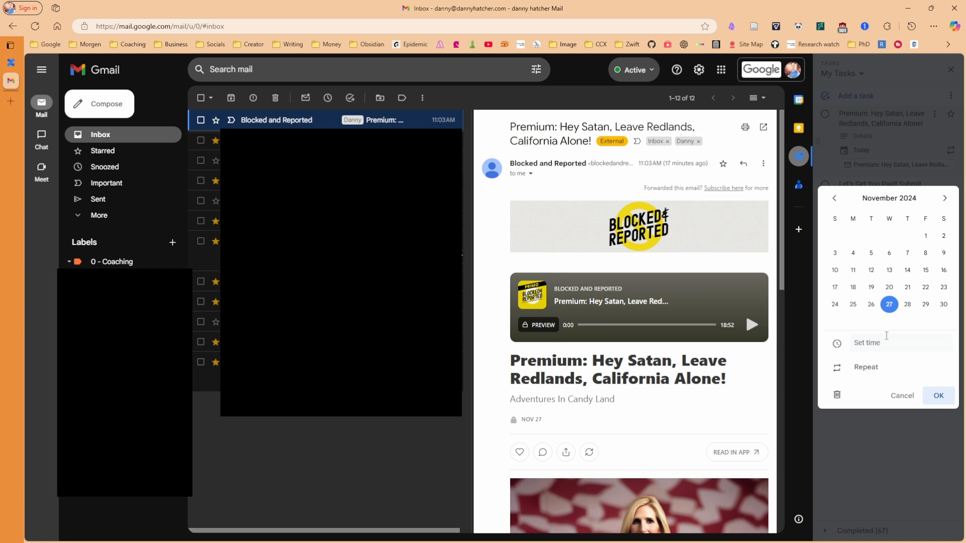
left_click(938, 402)
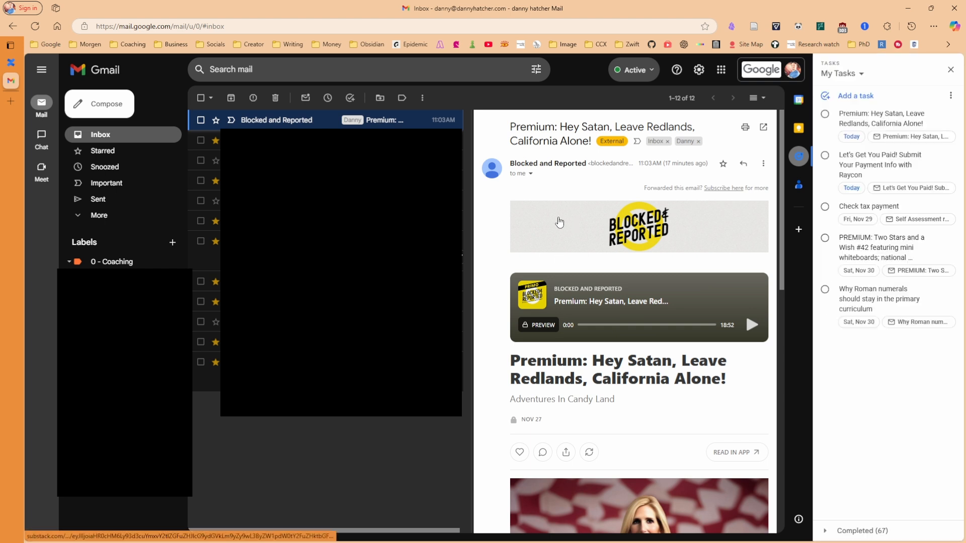
key("alt+Tab")
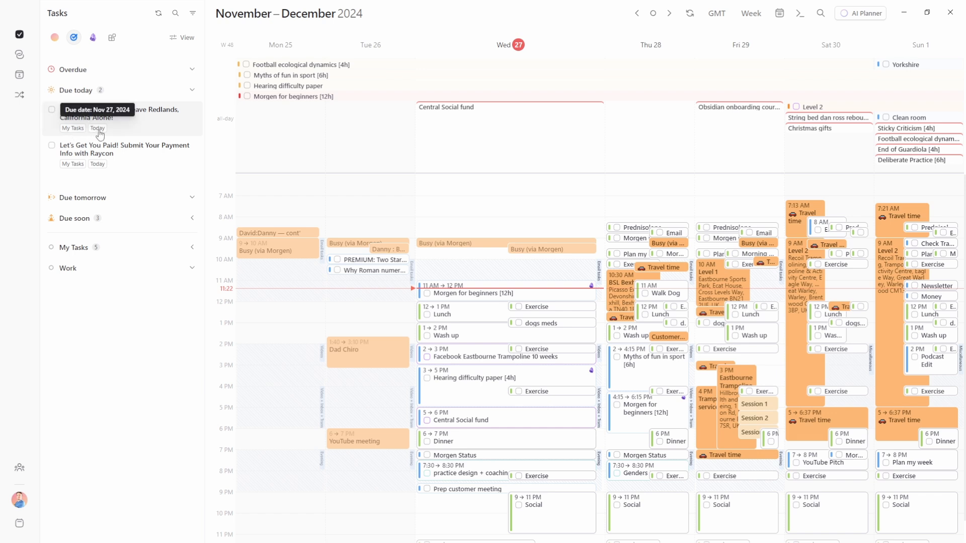
Switch the sidebar through Morgen, Google Tasks and Obsidian task lists
left_click(54, 38)
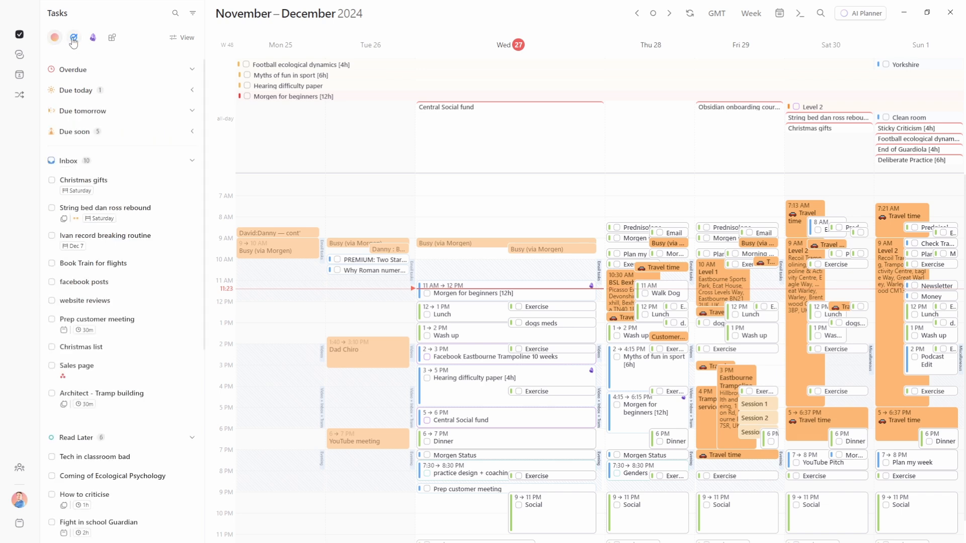
left_click(74, 37)
left_click(93, 39)
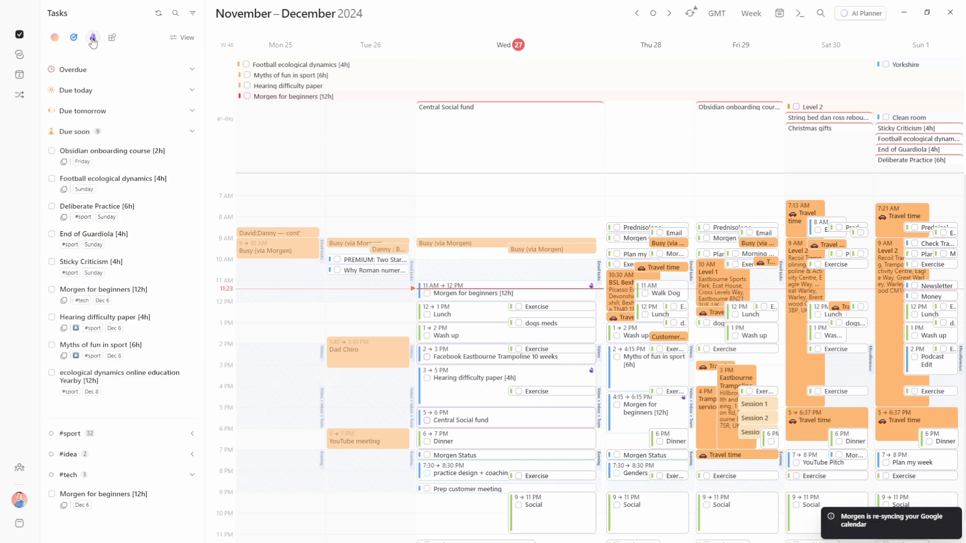
Filter Morgen, Research and Google task sources to show only tasks due today
left_click(176, 13)
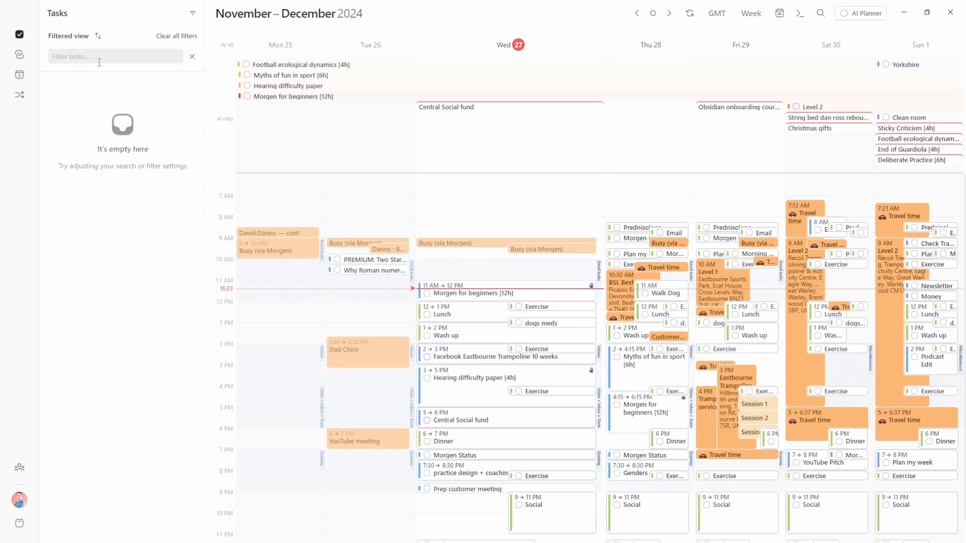
left_click(192, 13)
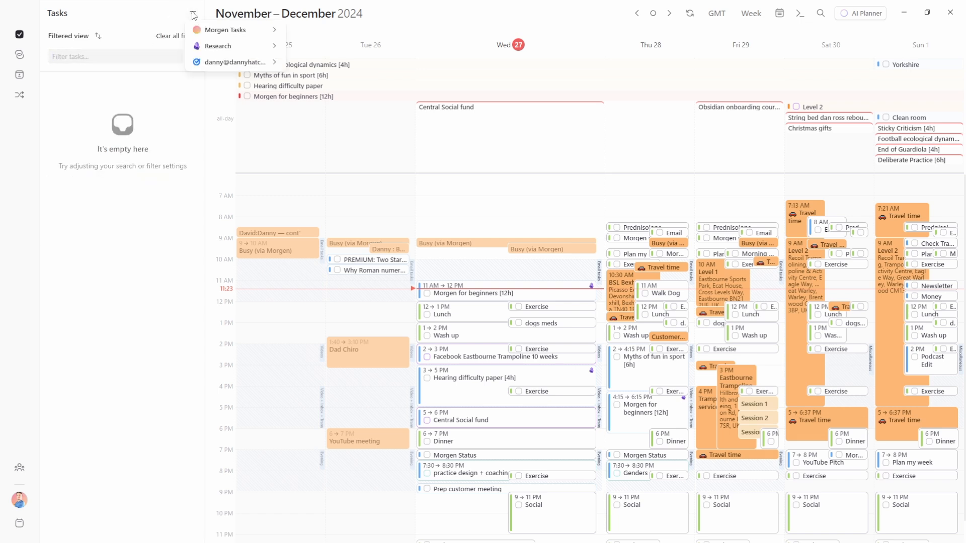
mouse_move(200, 29)
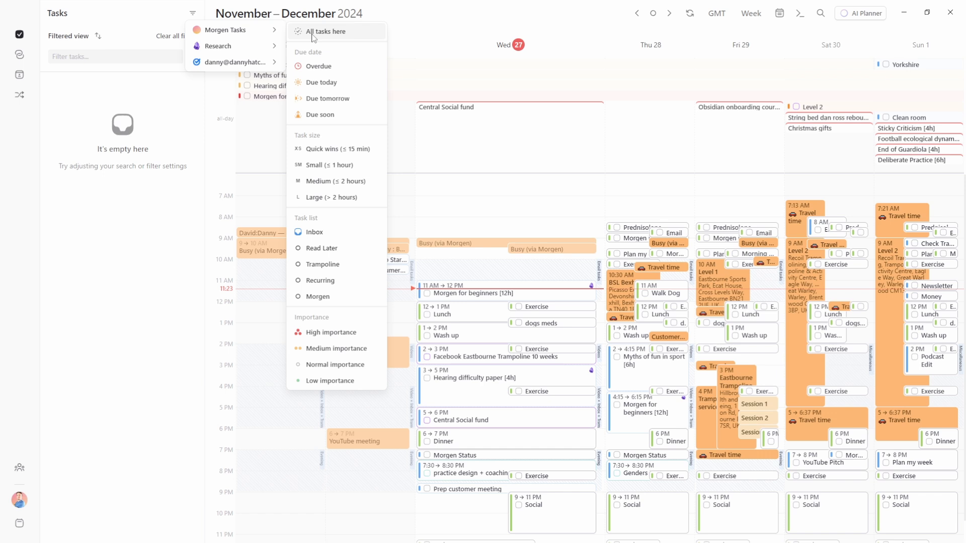
left_click(321, 82)
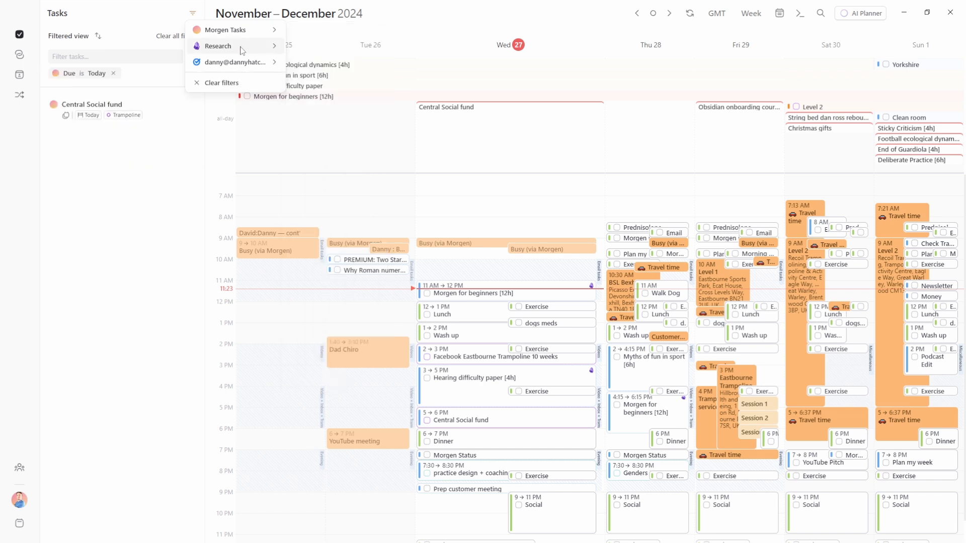
mouse_move(258, 48)
left_click(321, 98)
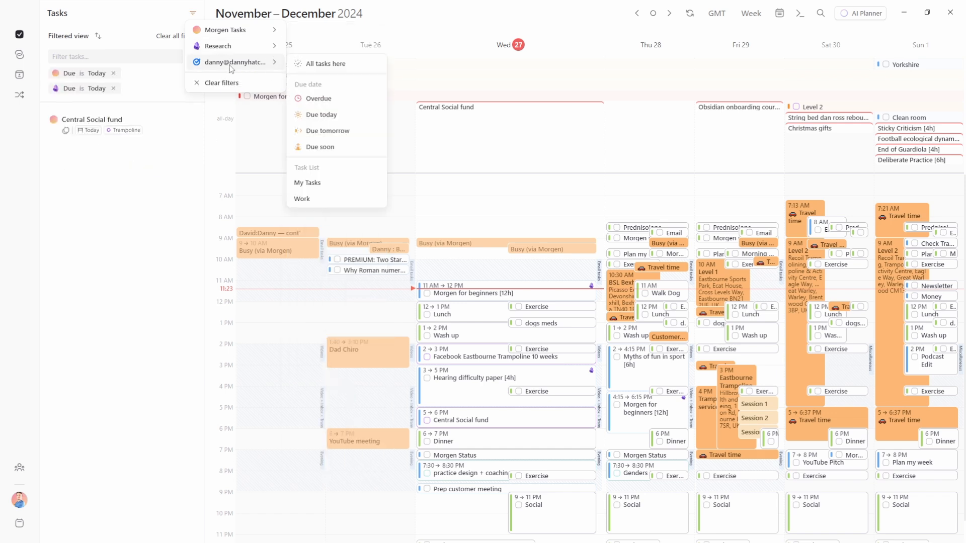
left_click(321, 114)
left_click(139, 298)
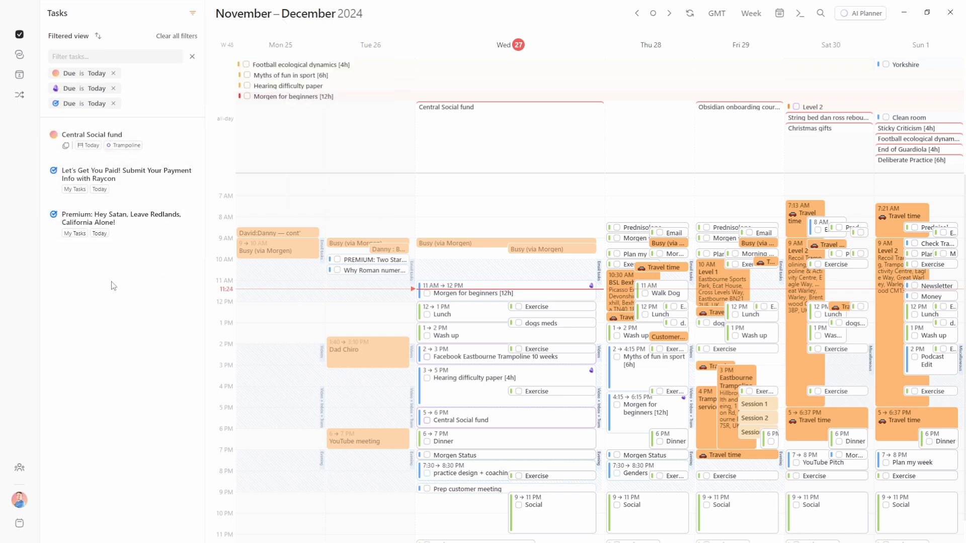
Change the Google tasks filter from due today to all tasks
left_click(193, 12)
mouse_move(262, 61)
left_click(334, 65)
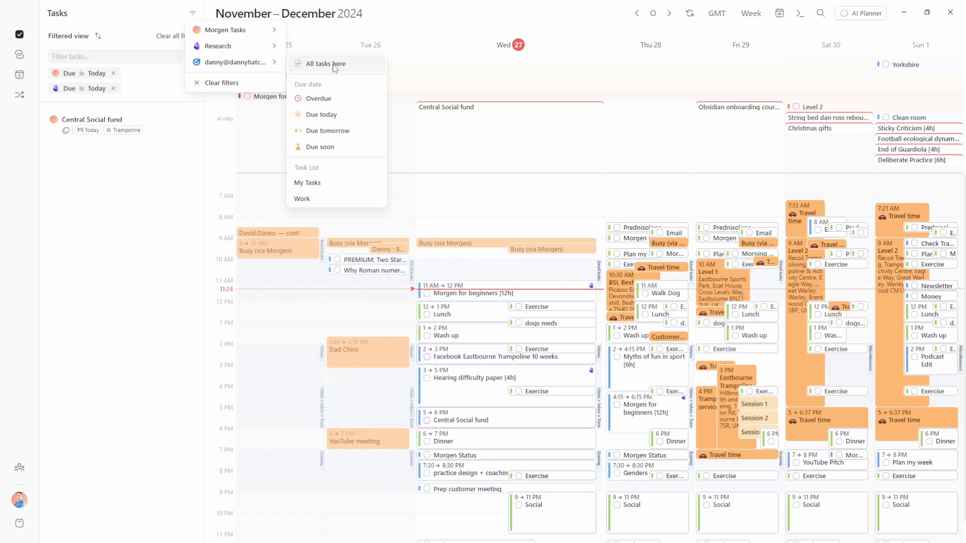
left_click(334, 65)
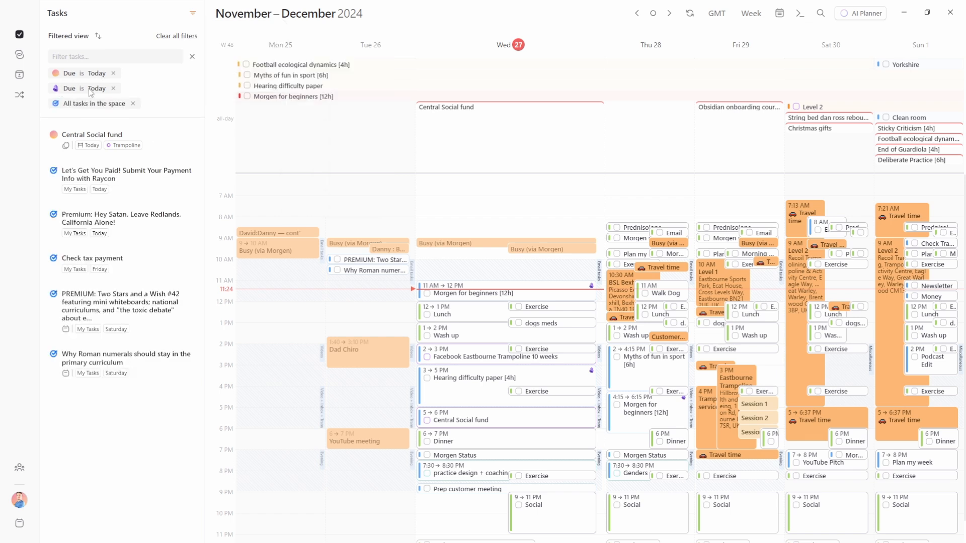
Search tasks for 'pay', then clear all filters and the search
left_click(97, 56)
type("pay")
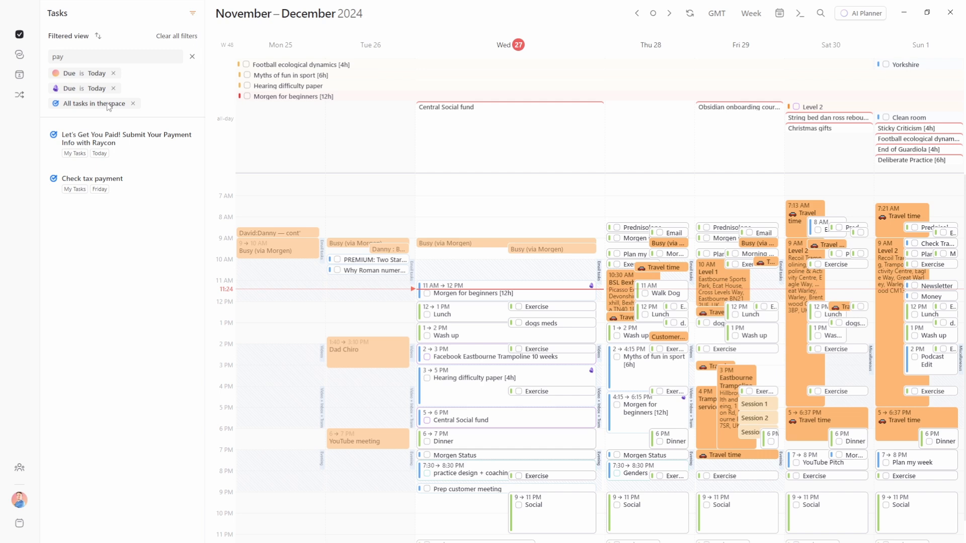
left_click(182, 36)
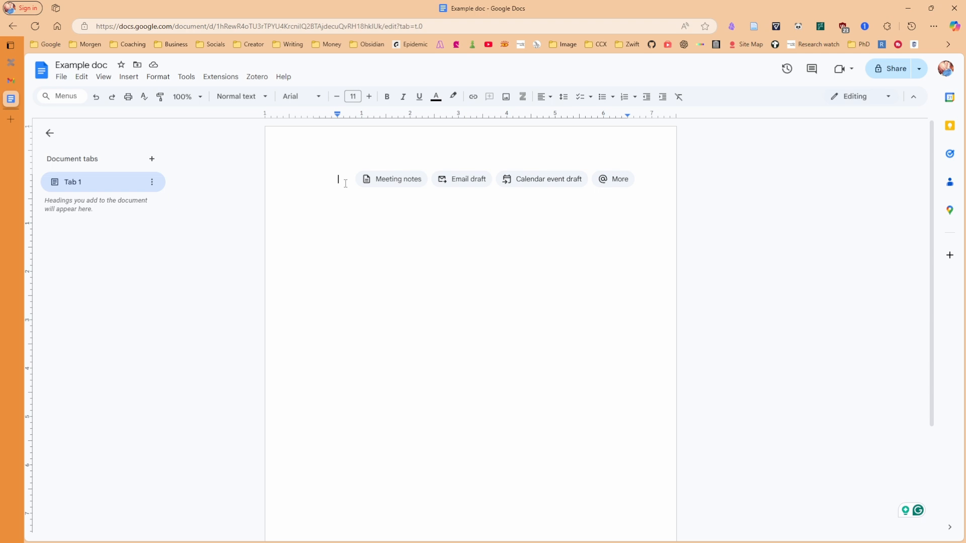
Insert task 'Task made in Google docs', assigned and due November 28, then show the Tasks panel
type("@")
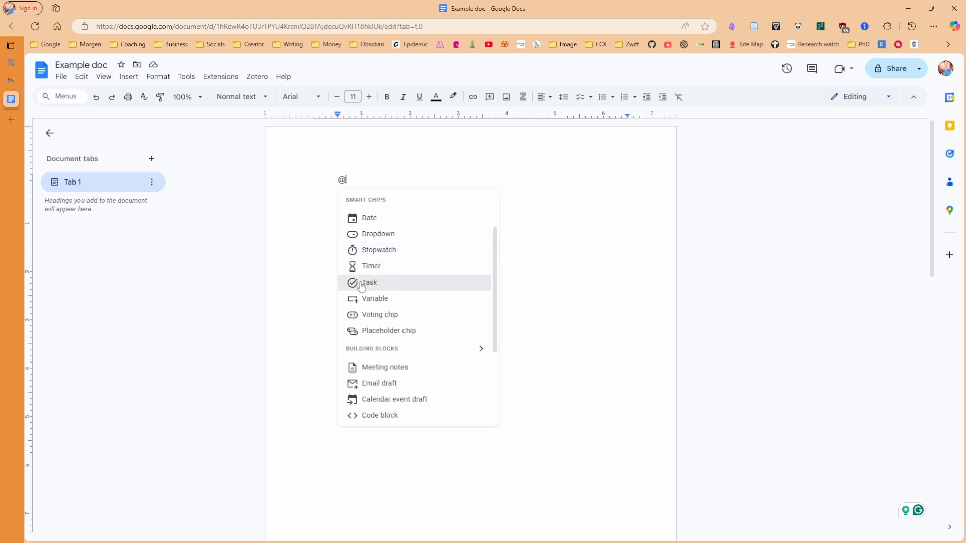
left_click(363, 283)
type("Task")
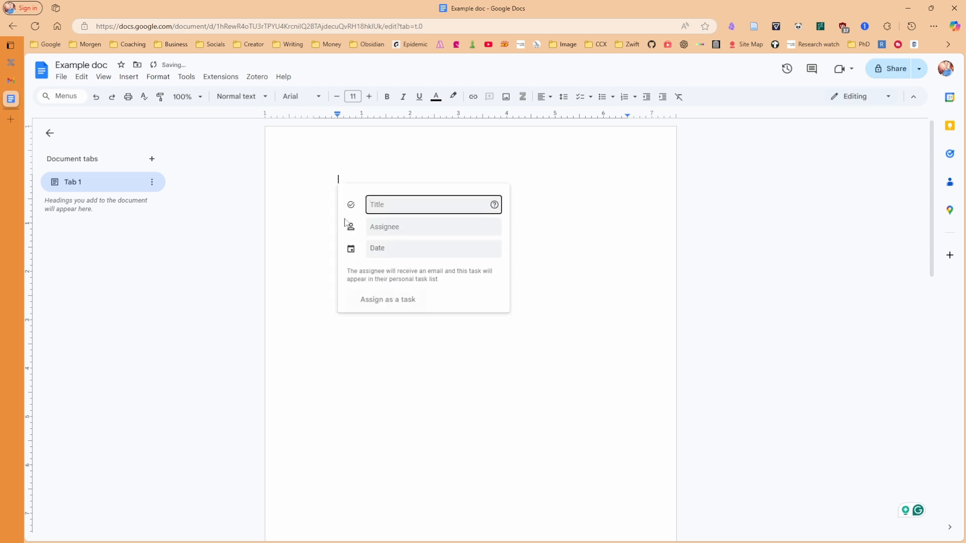
type(" made in Google docs")
left_click(385, 227)
key("ctrl+v")
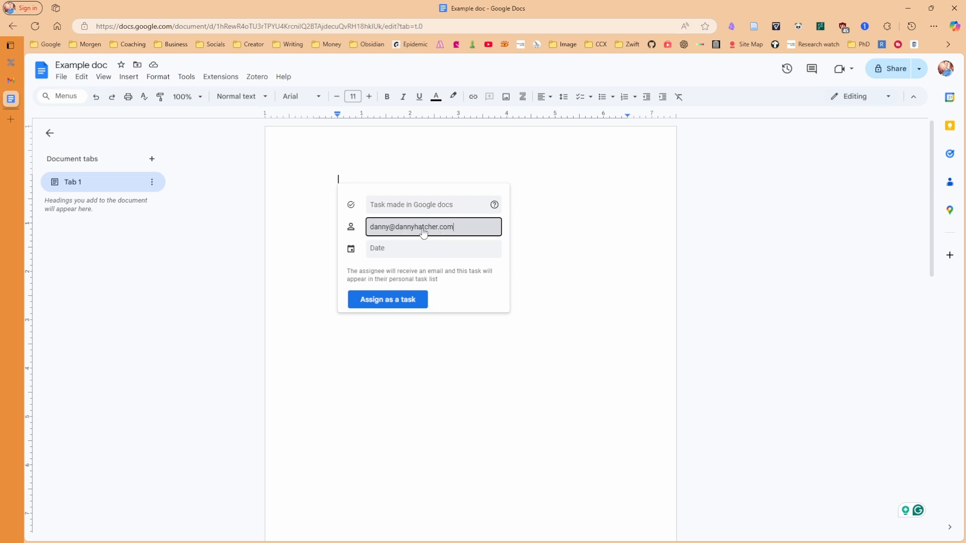
left_click(420, 248)
left_click(443, 355)
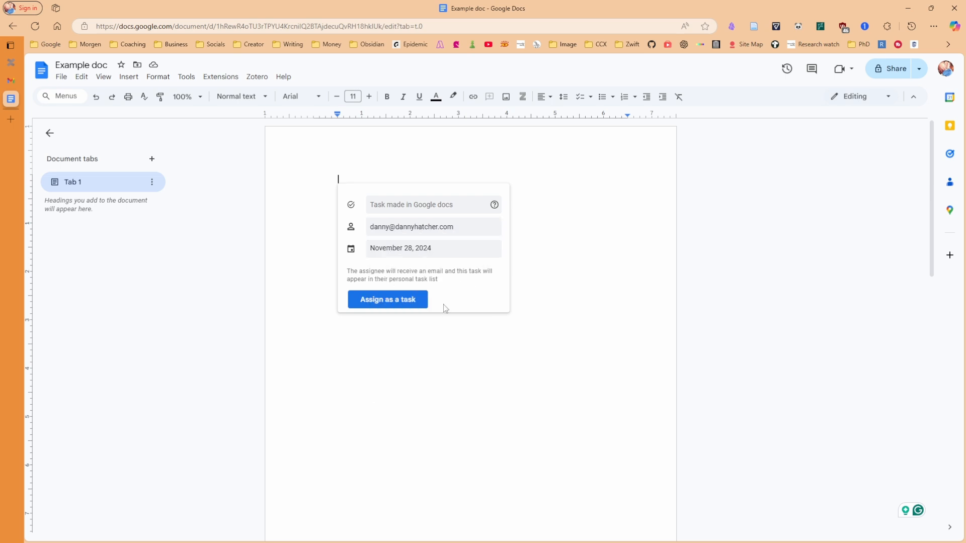
left_click(408, 302)
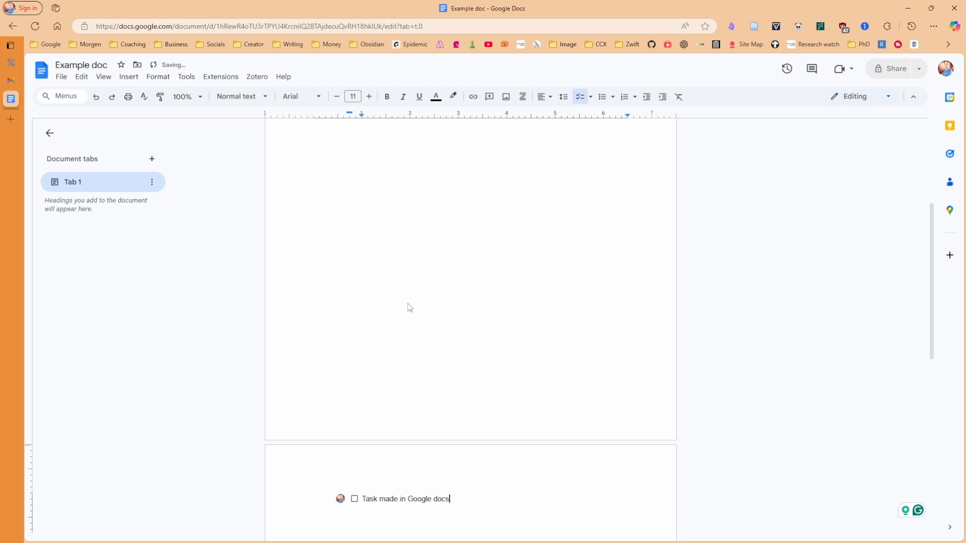
mouse_move(342, 185)
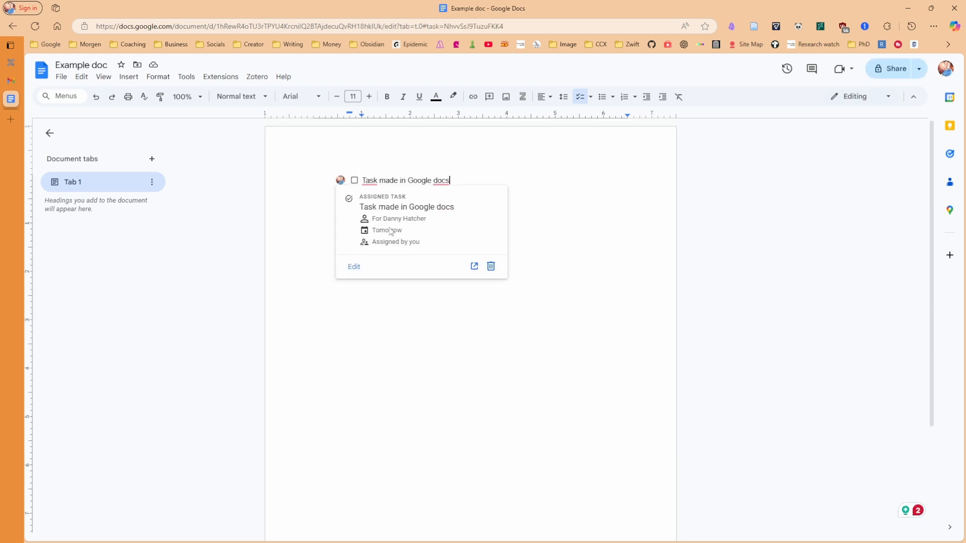
left_click(949, 153)
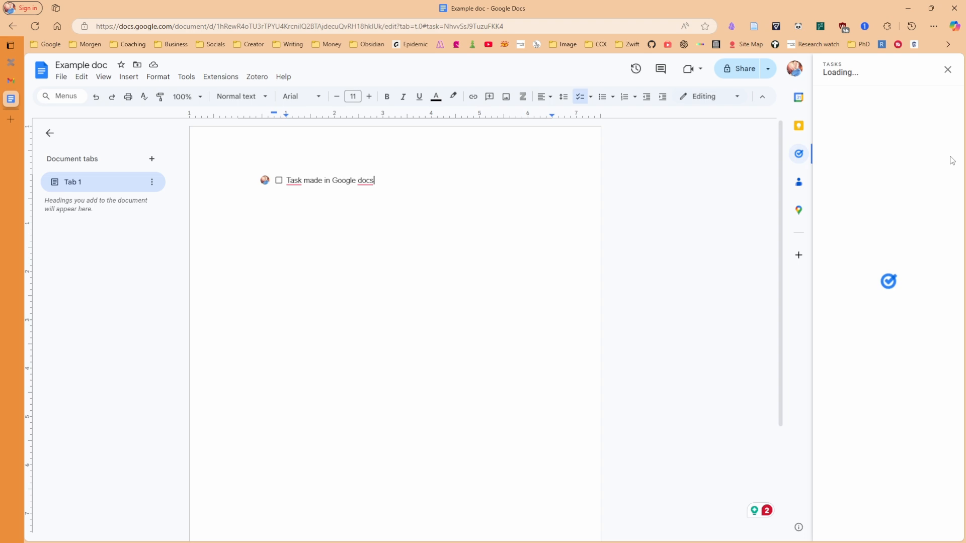
Add an 'Assigned in docs' checklist item below the task in the doc and assign it
left_click(624, 190)
key("alt+Tab")
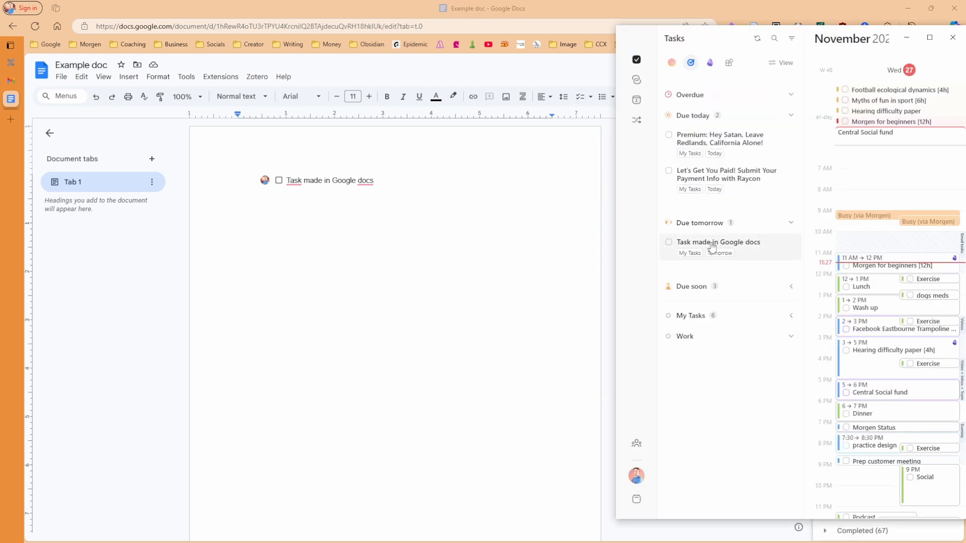
left_click(387, 183)
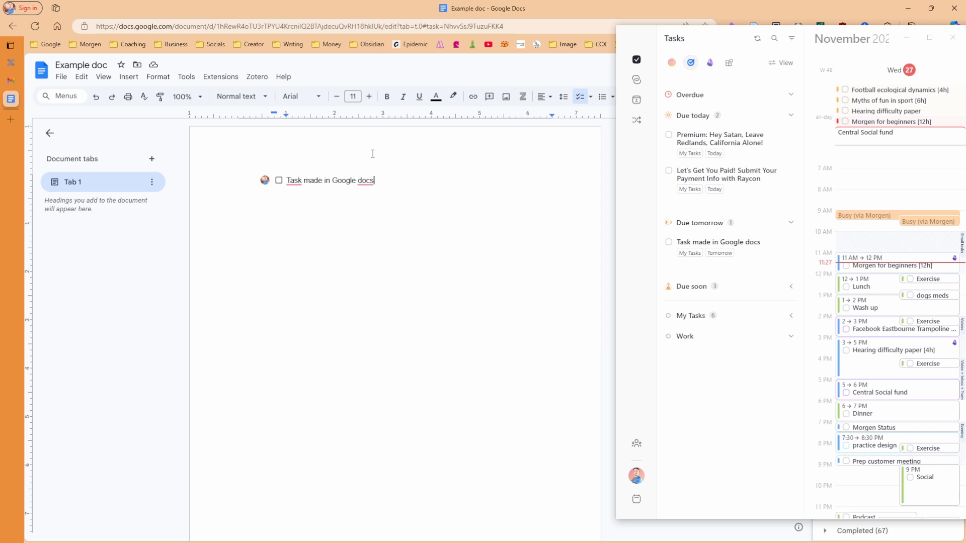
key("Return")
type("Assigned in docs")
left_click(265, 191)
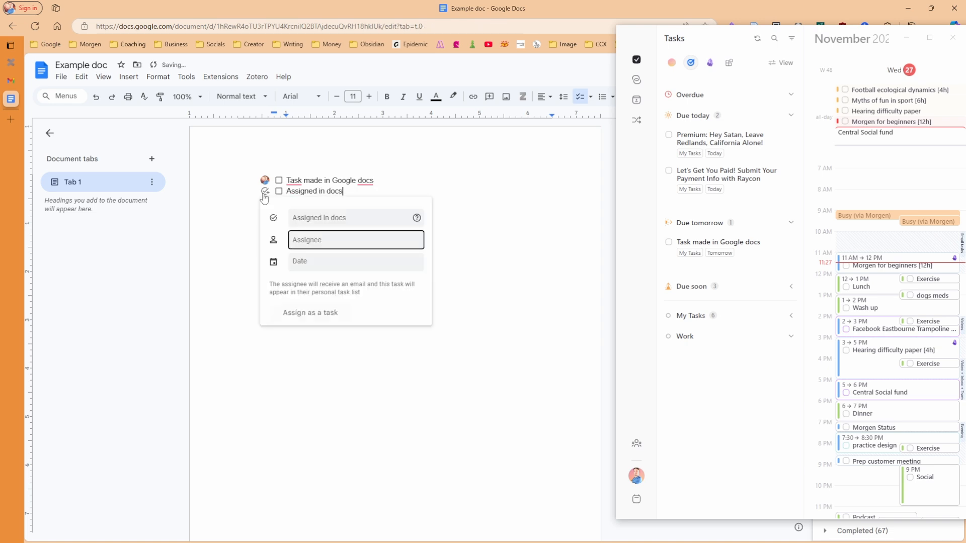
key("Escape")
Pull the new Google task into Morgen and give 'Another task' a due date of the 28th
left_click(643, 221)
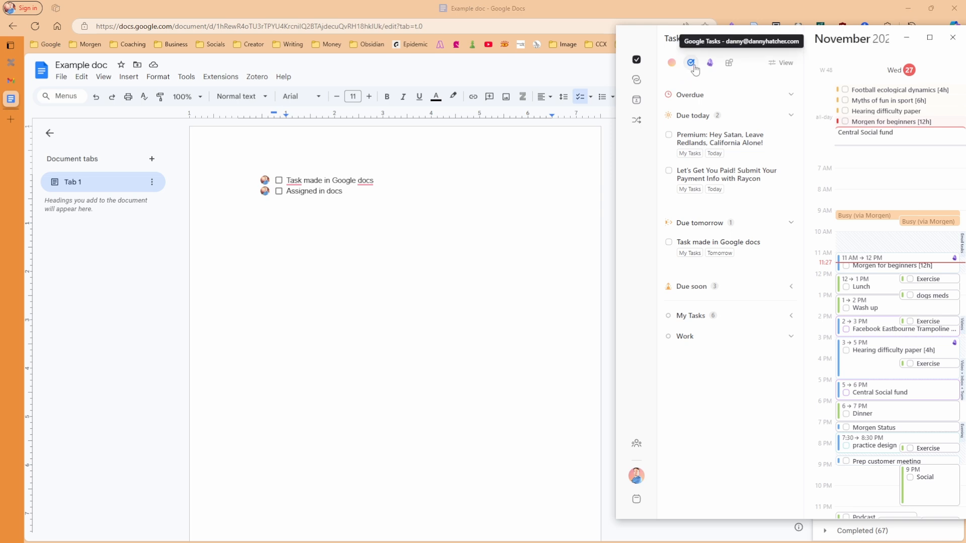
left_click(290, 315)
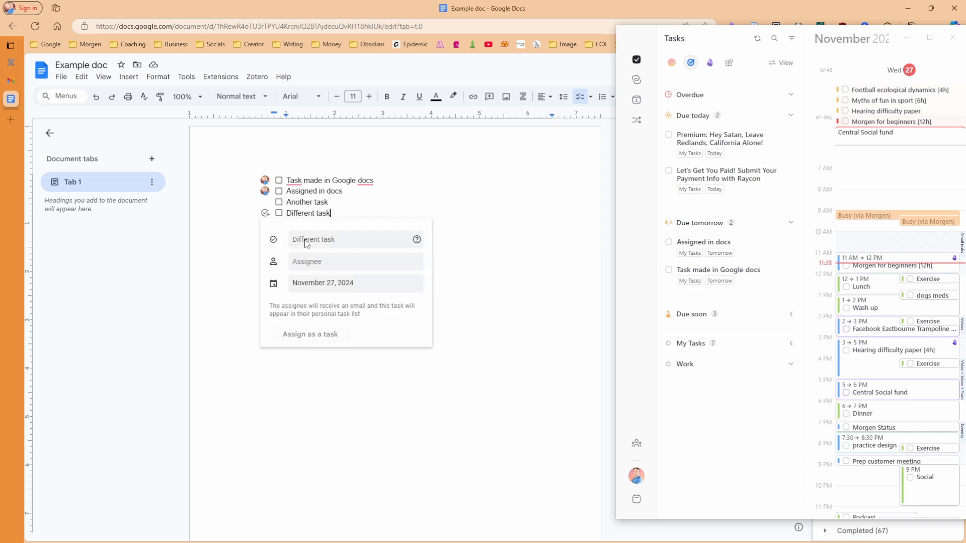
left_click(300, 201)
left_click(266, 202)
left_click(306, 274)
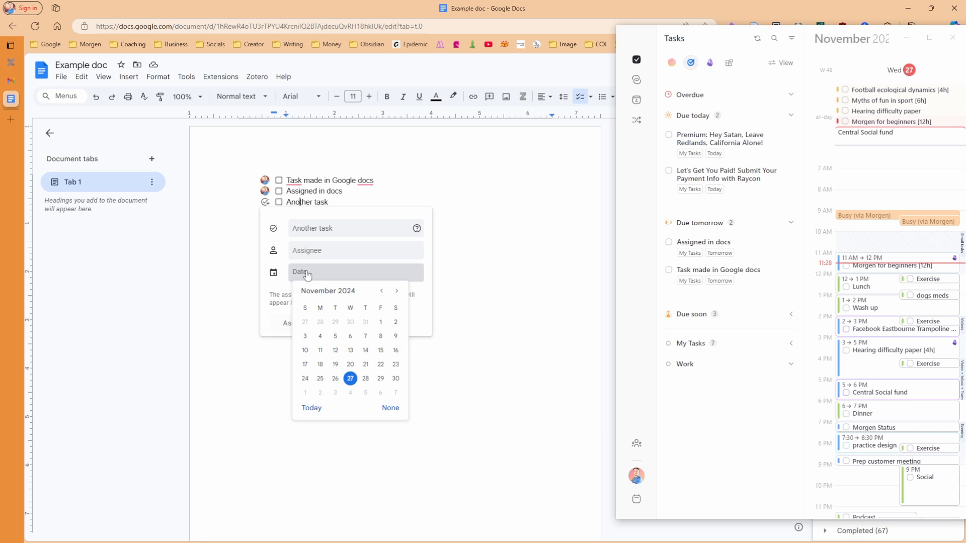
left_click(366, 383)
left_click(454, 284)
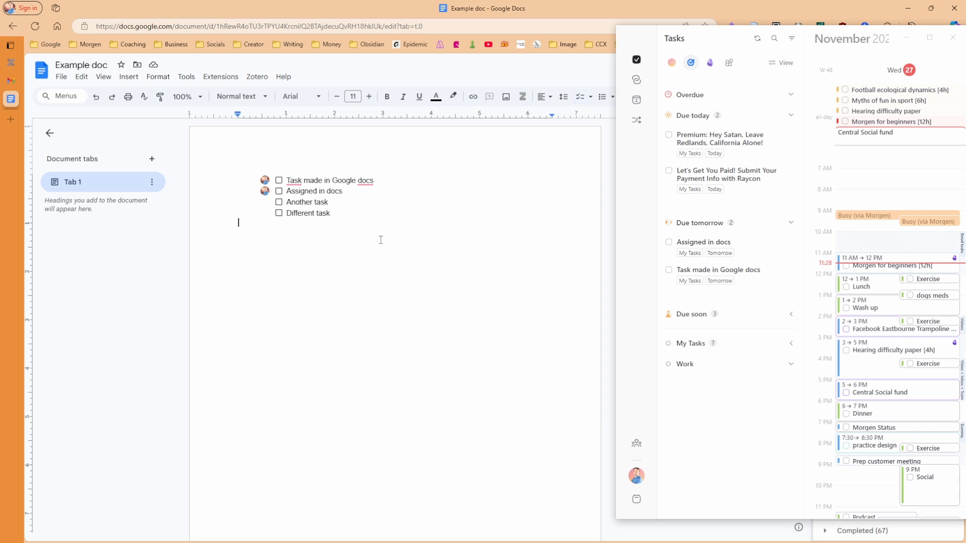
left_click(655, 200)
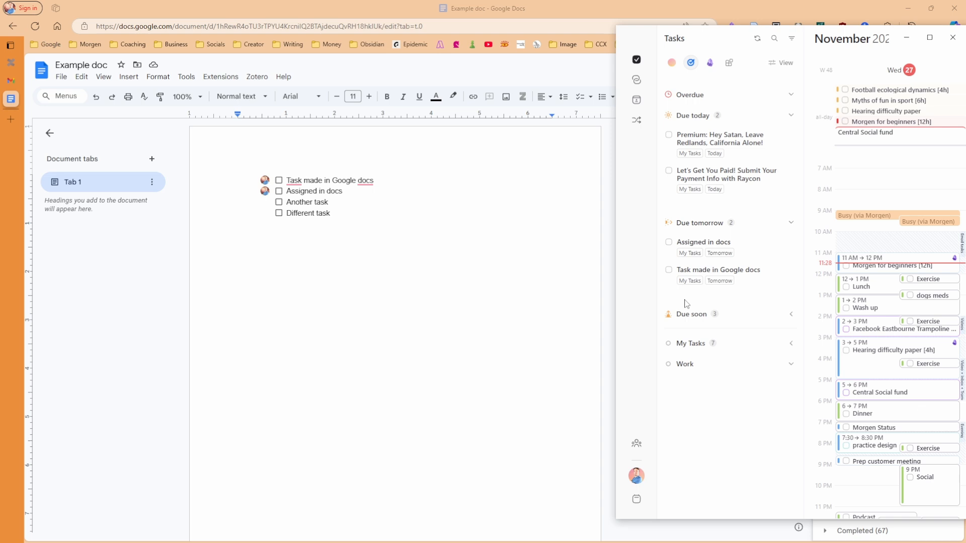
Tick off 'Assigned in docs' and 'Task made in Google docs' in Morgen's Due tomorrow list
left_click(336, 212)
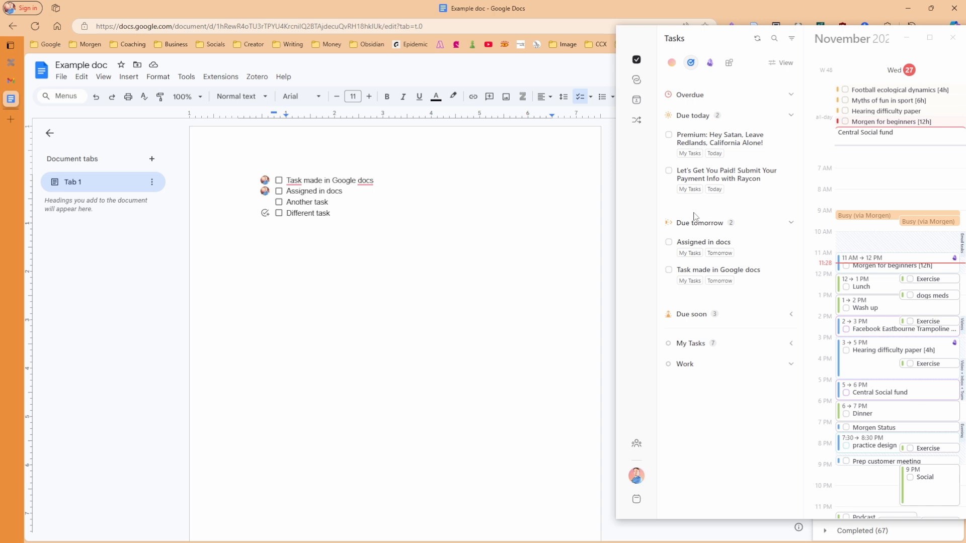
left_click(647, 246)
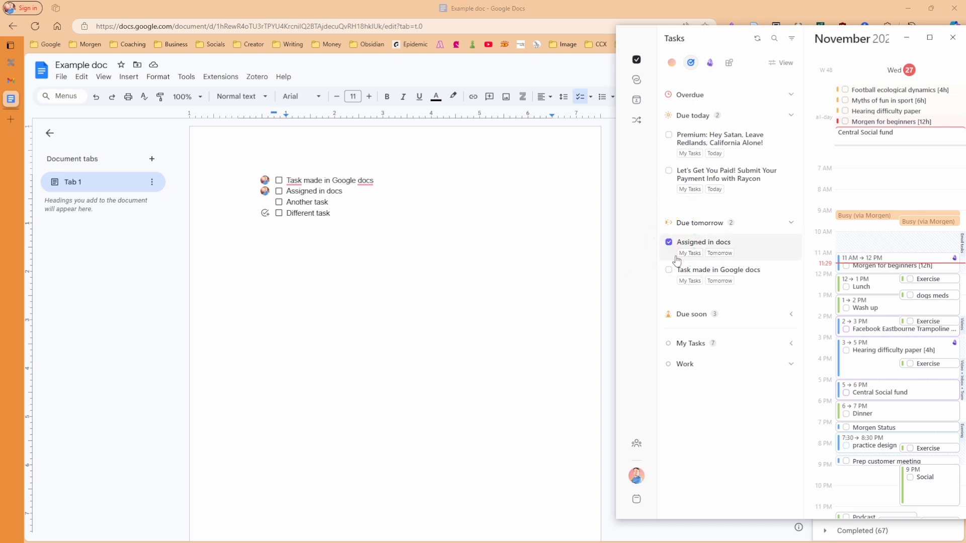
mouse_move(265, 180)
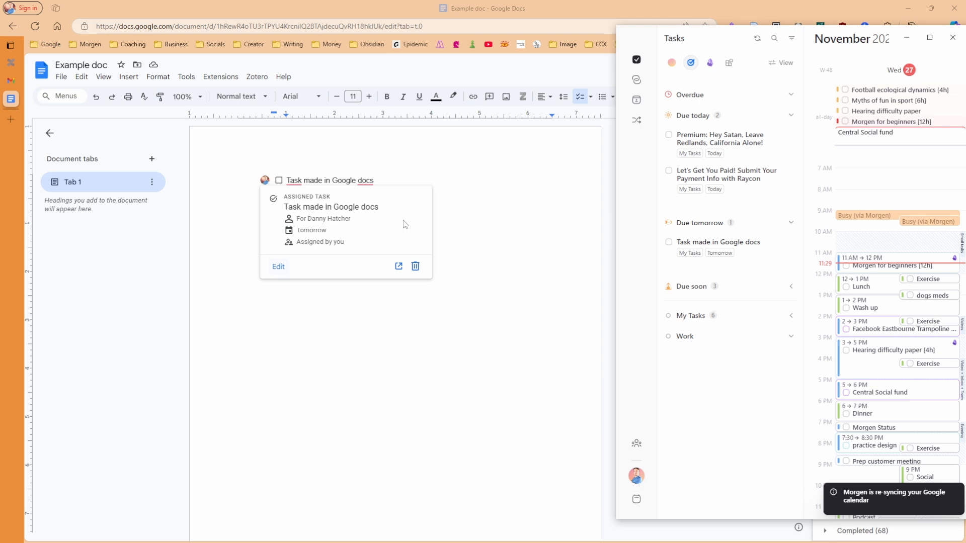
left_click(669, 242)
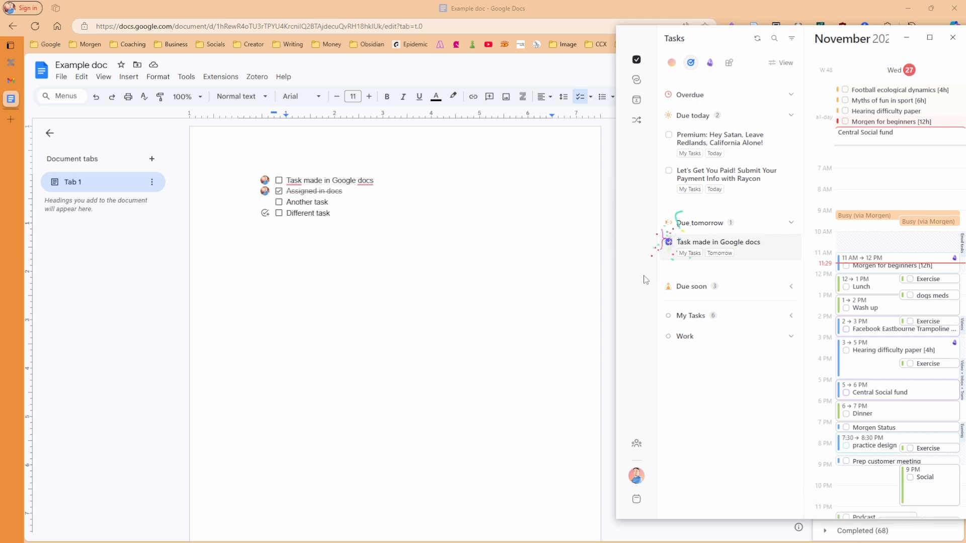
left_click(361, 208)
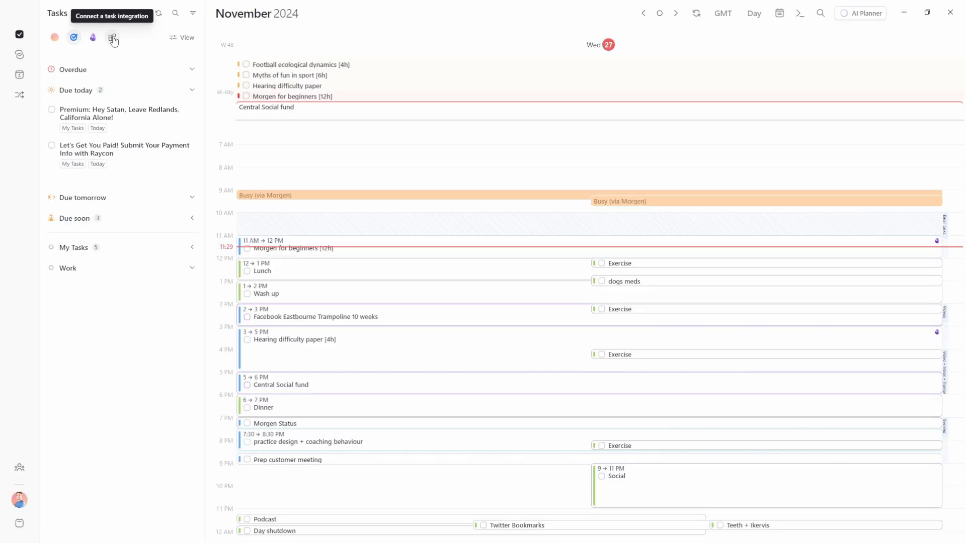
Add Outlook Email under External accounts via Microsoft sign-in and return to Morgen
left_click(113, 38)
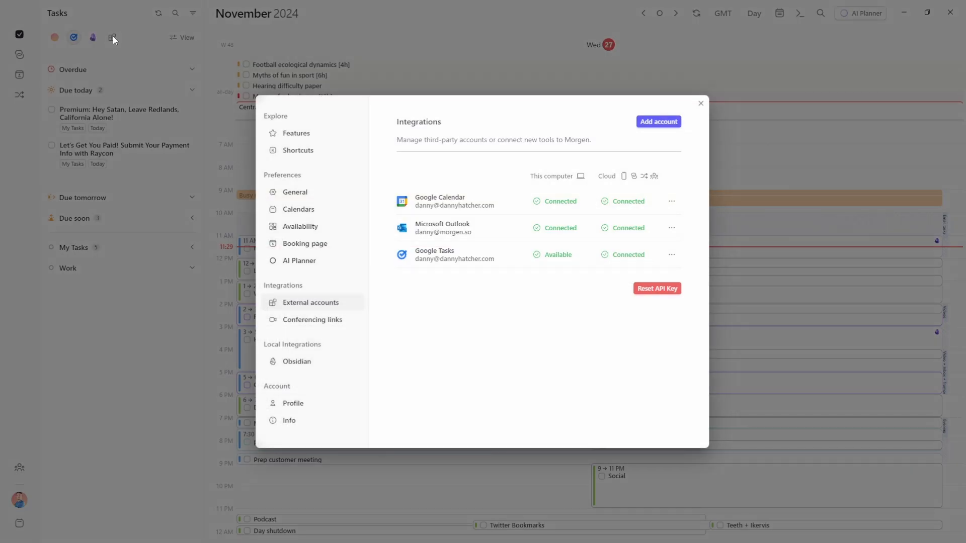
left_click(659, 122)
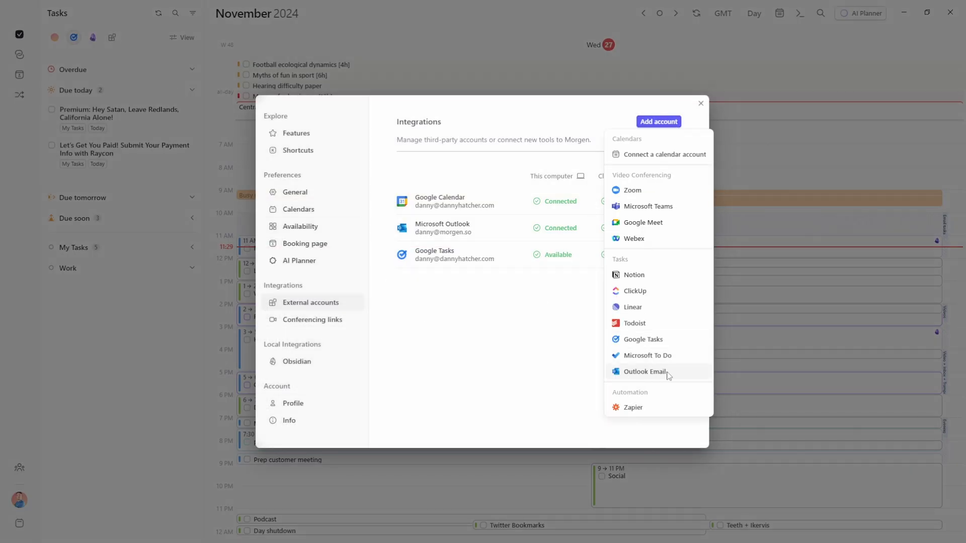
left_click(645, 372)
left_click(495, 317)
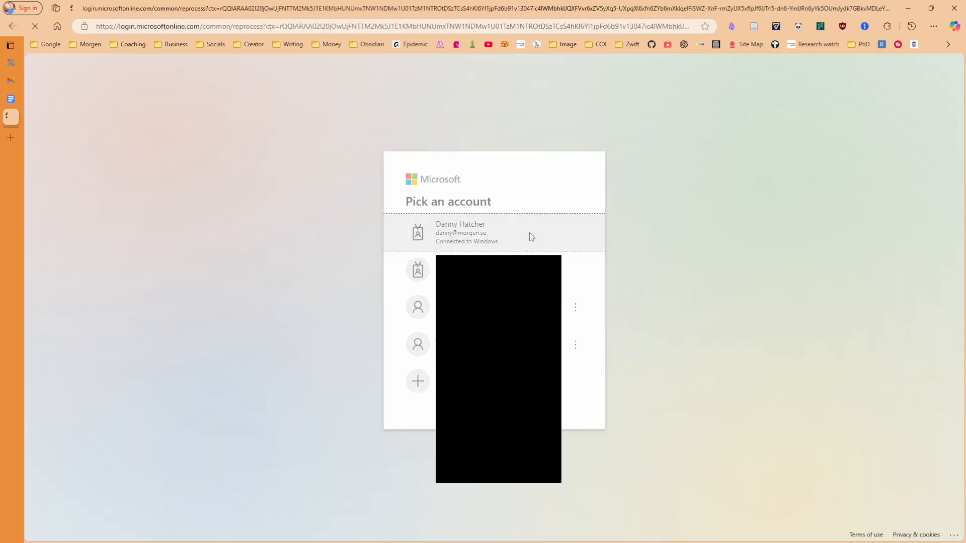
left_click(529, 232)
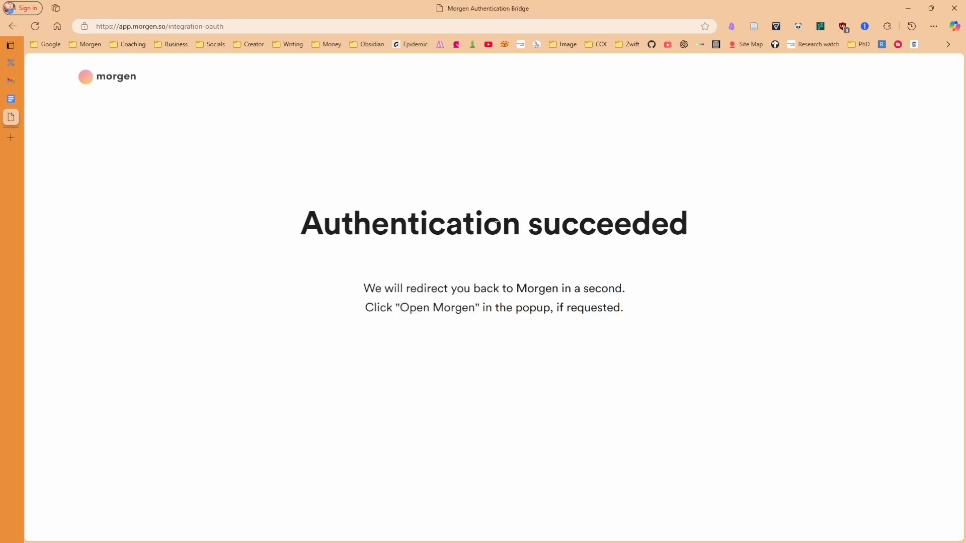
left_click(560, 101)
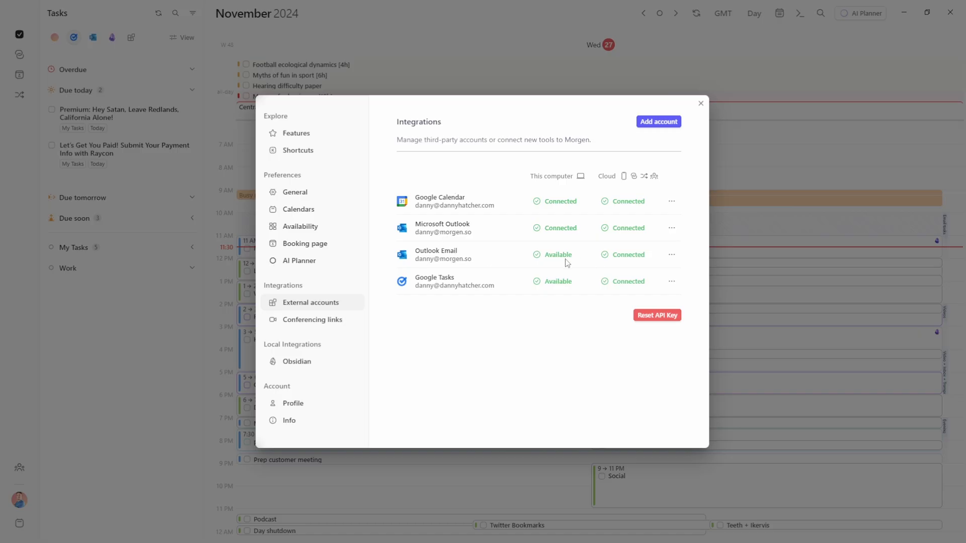
mouse_move(648, 176)
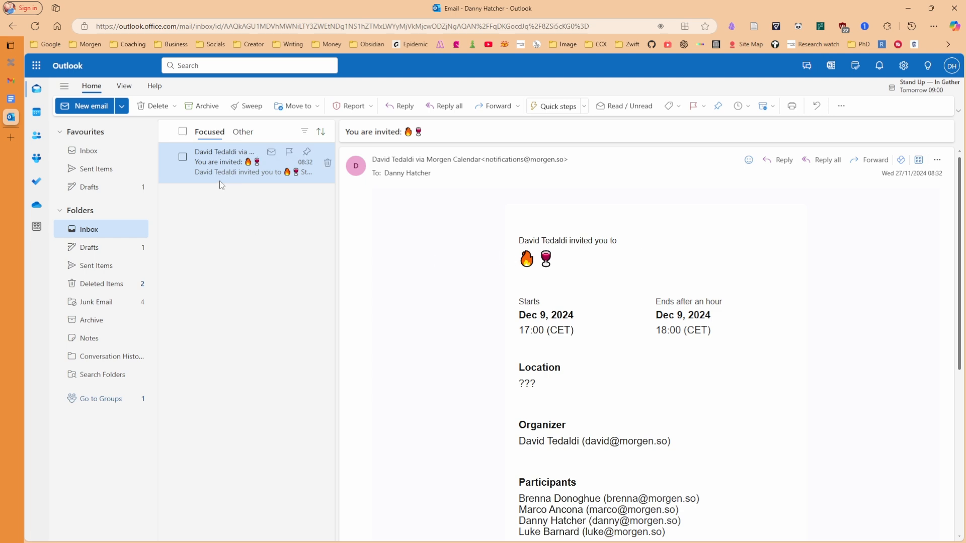
Flag the 'You are invited' email and filter Morgen's tasks to Outlook Email
left_click(288, 151)
key("alt+space")
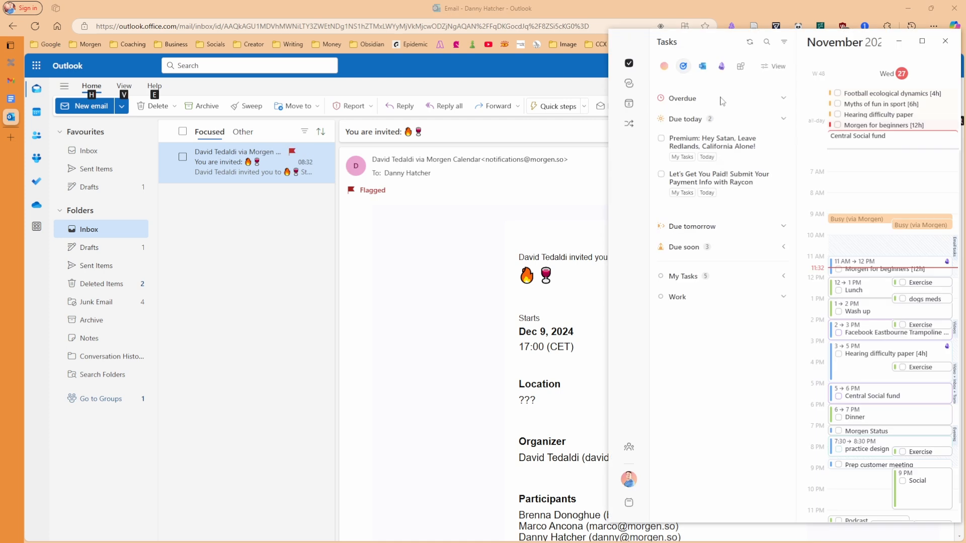
left_click(706, 71)
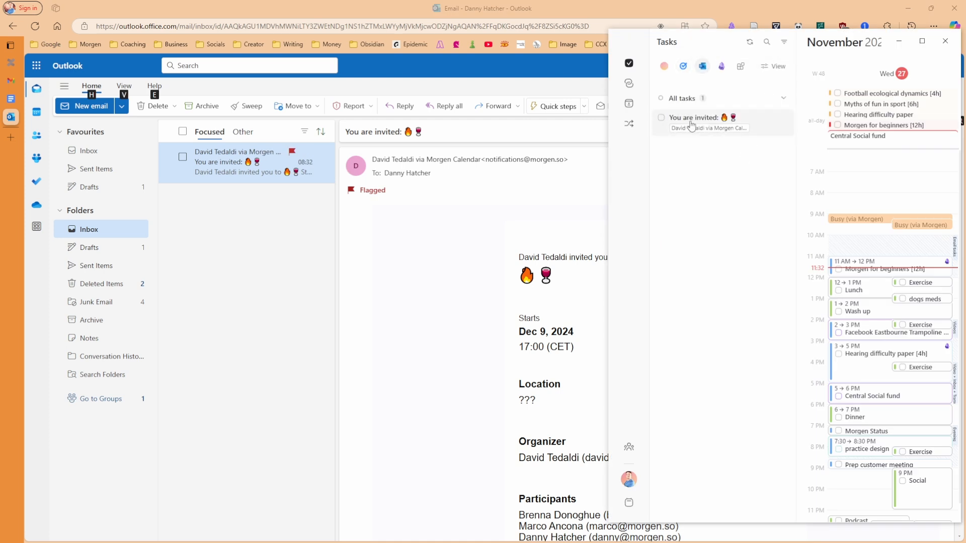
left_click(773, 66)
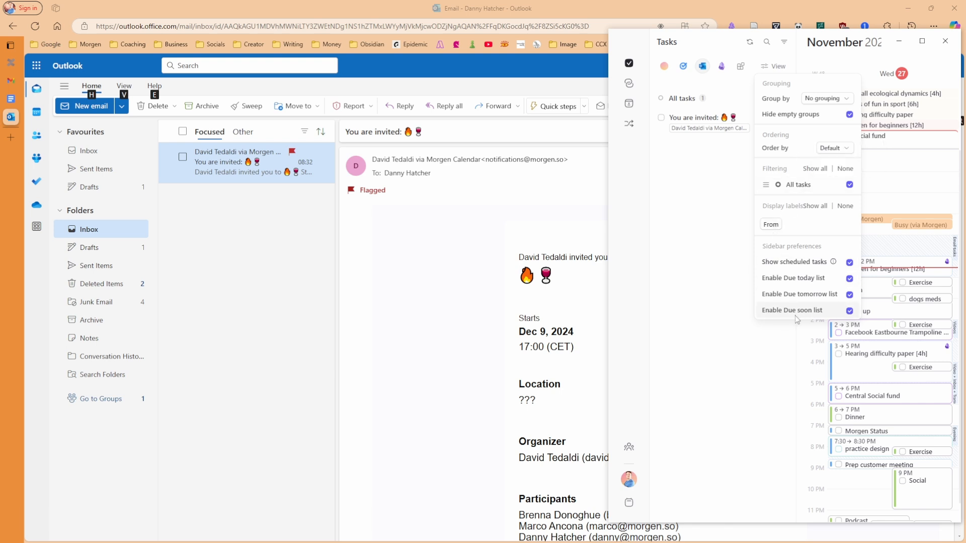
left_click(729, 159)
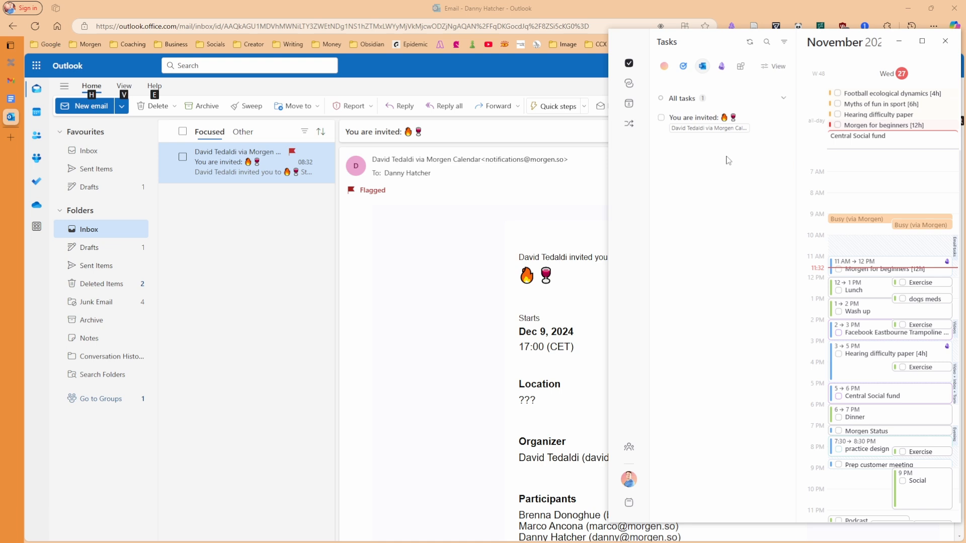
Review the invitation task's details, mark it done, and archive the email
left_click(706, 121)
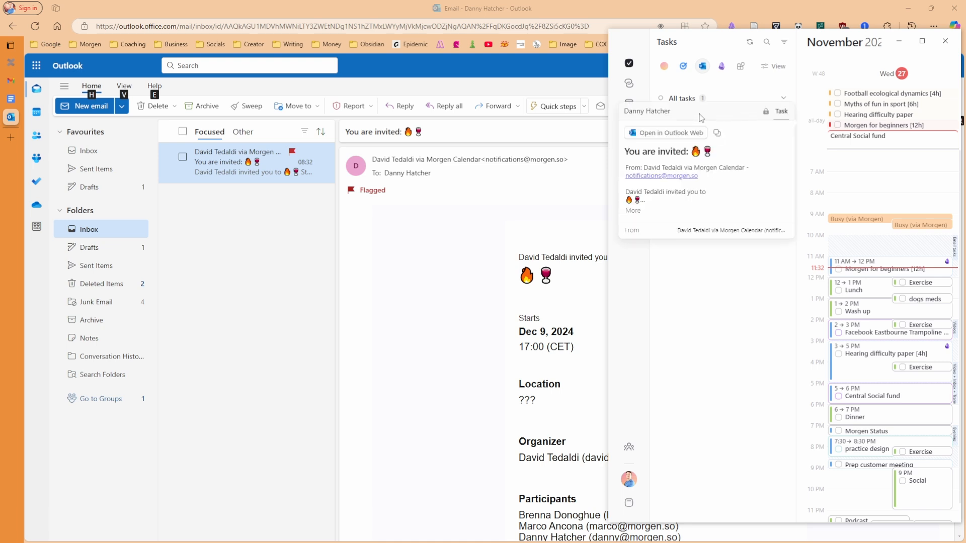
left_click(671, 134)
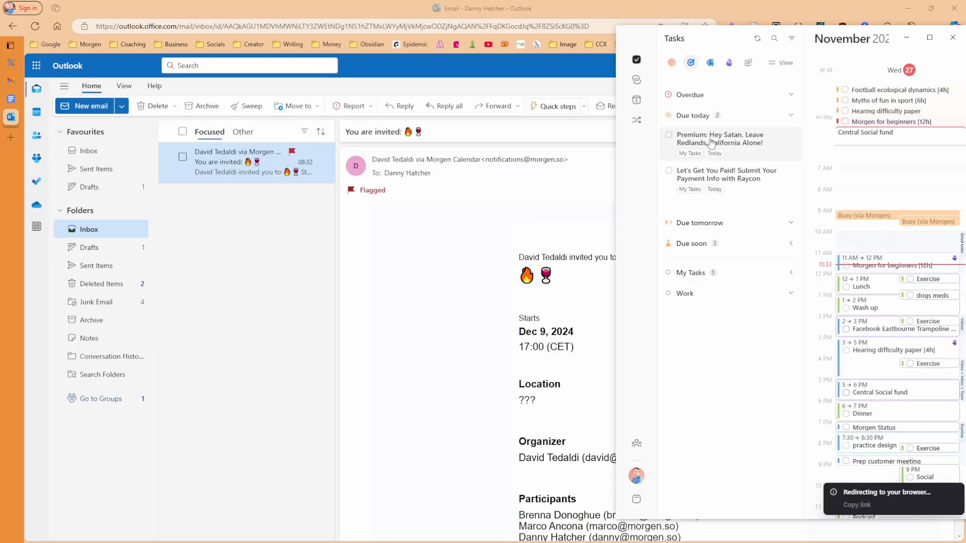
left_click(708, 141)
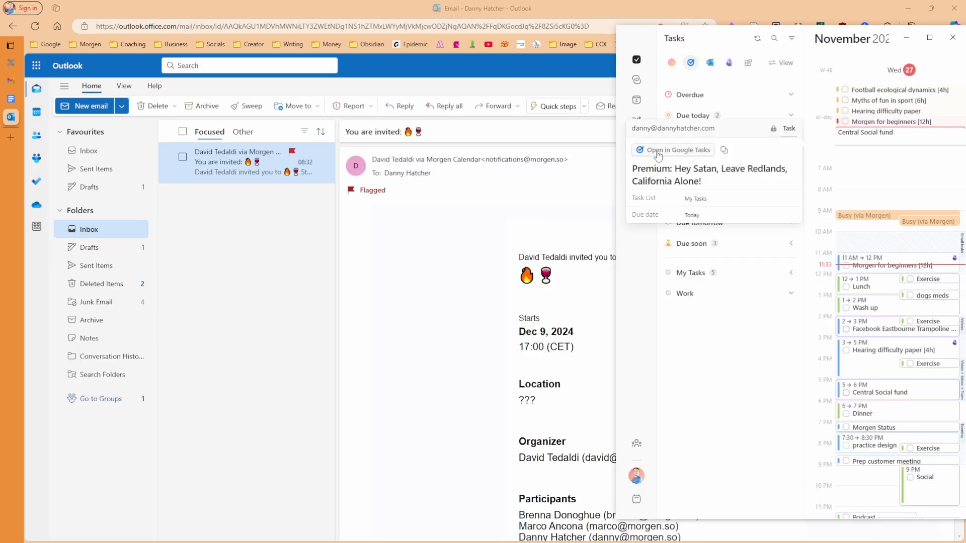
left_click(648, 260)
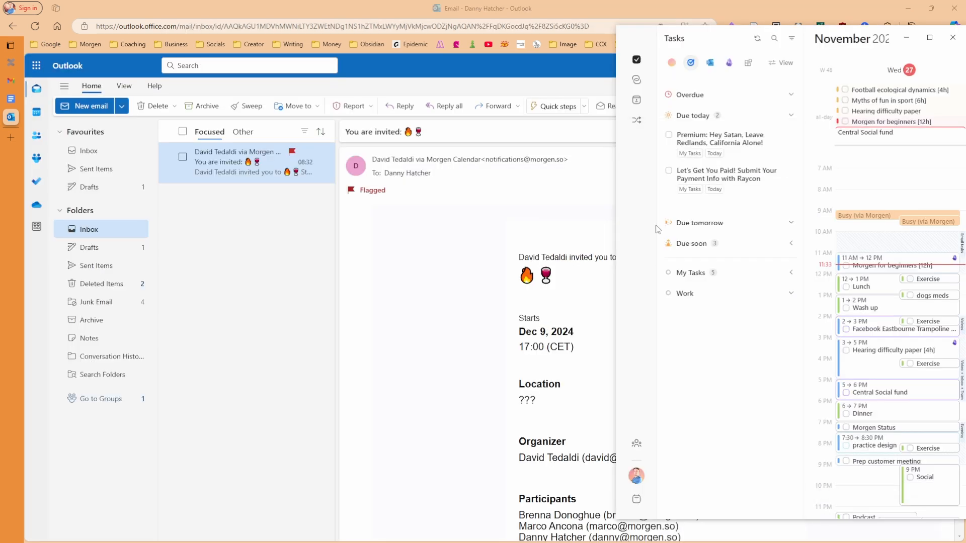
left_click(710, 64)
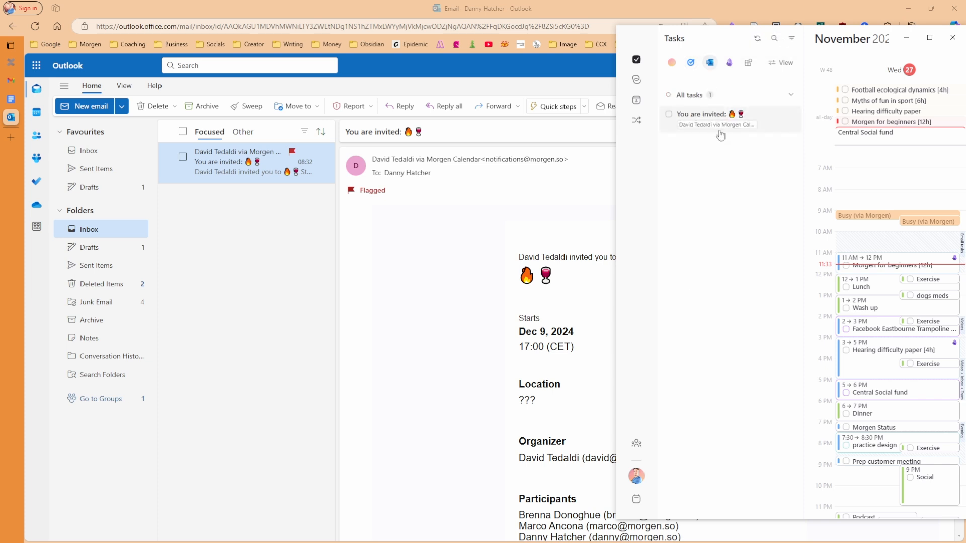
left_click(668, 114)
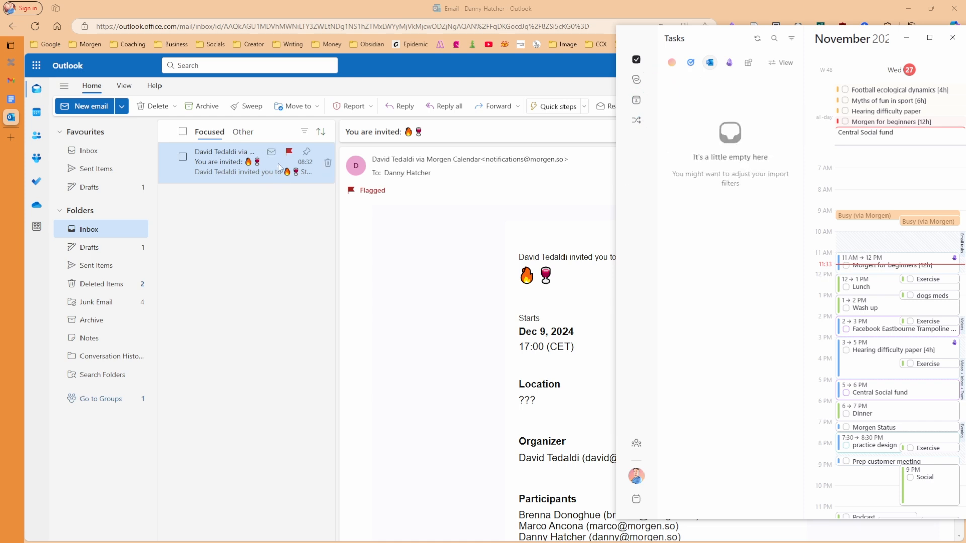
key("e")
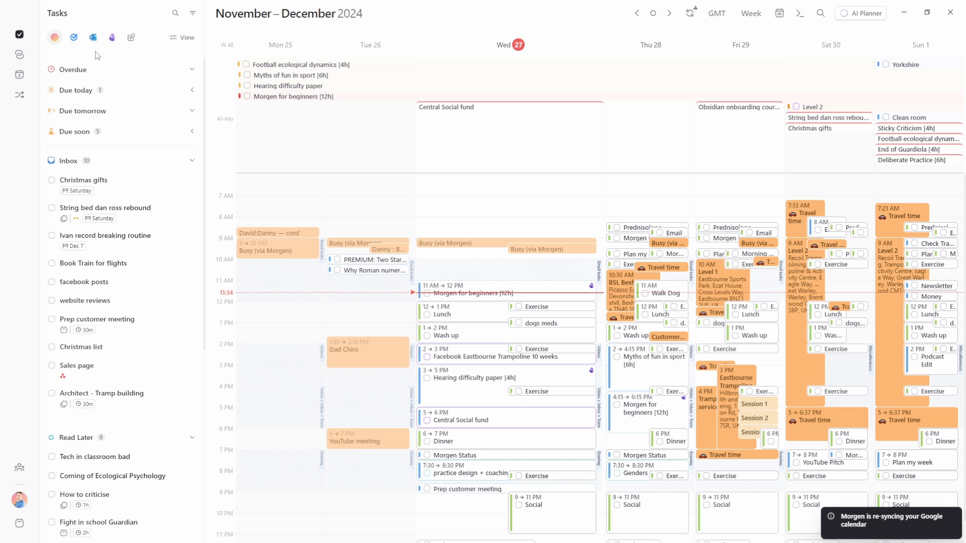
Show the Open Invites panel and browse the Booked and Expired invites options and lists
left_click(17, 58)
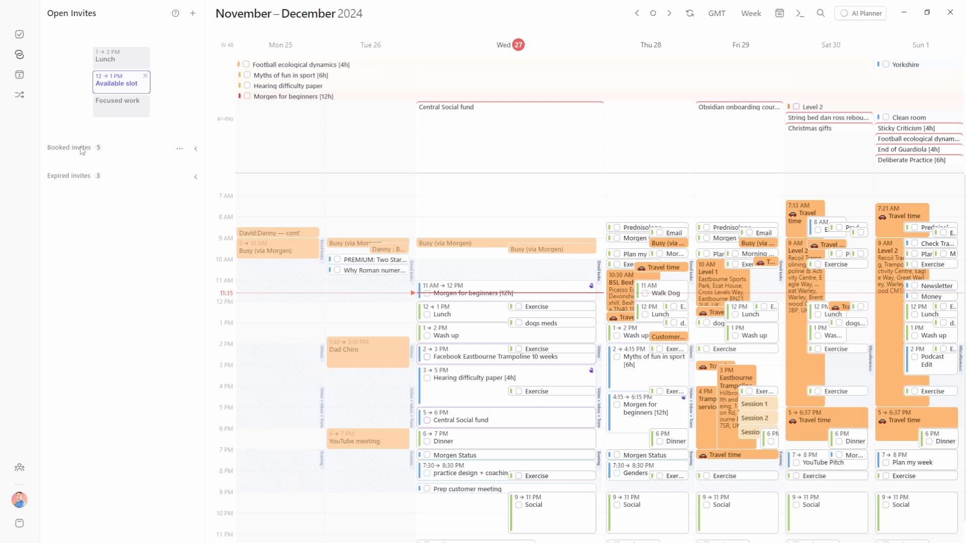
left_click(181, 150)
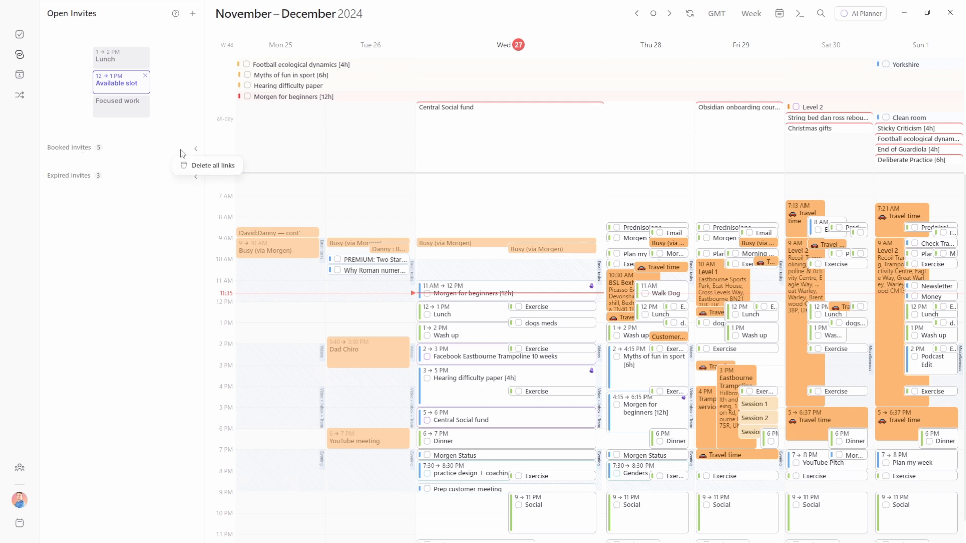
left_click(129, 171)
left_click(180, 178)
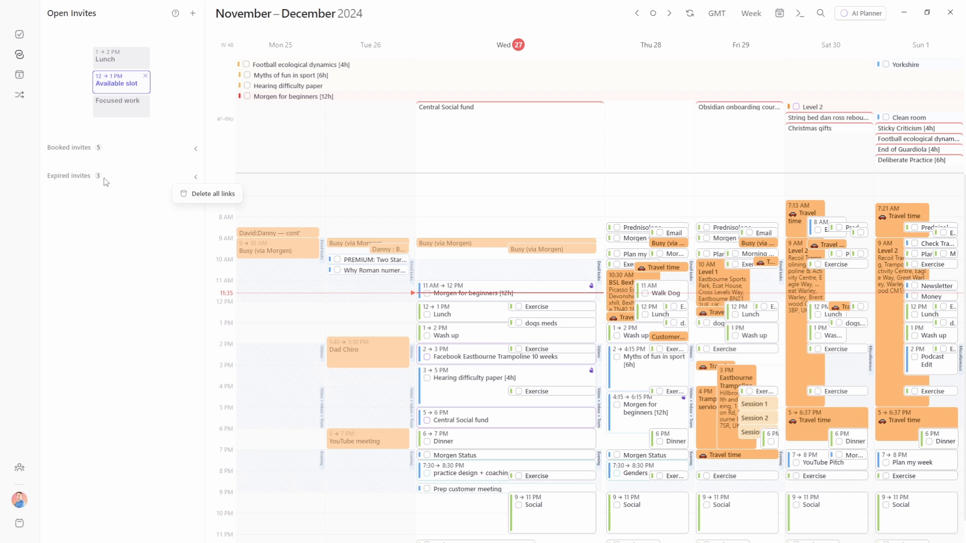
left_click(91, 196)
left_click(88, 150)
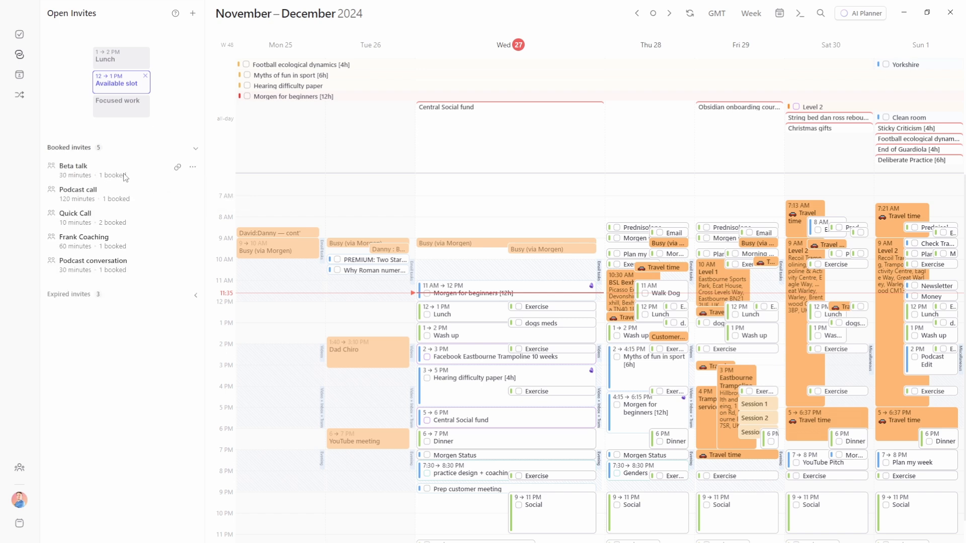
left_click(133, 148)
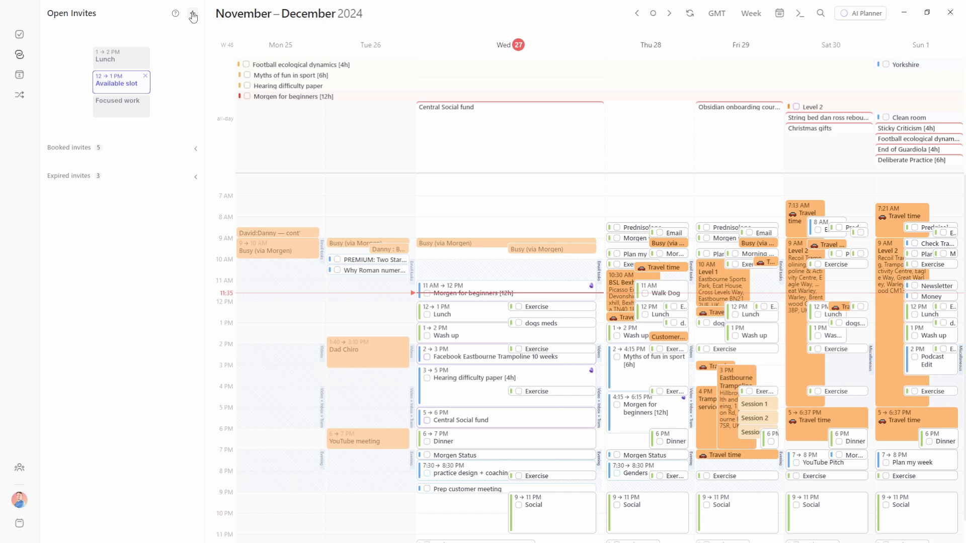
Create an invite titled 'Quick catch up' with Wednesday 1–5 PM and 7–9 PM slots
left_click(193, 16)
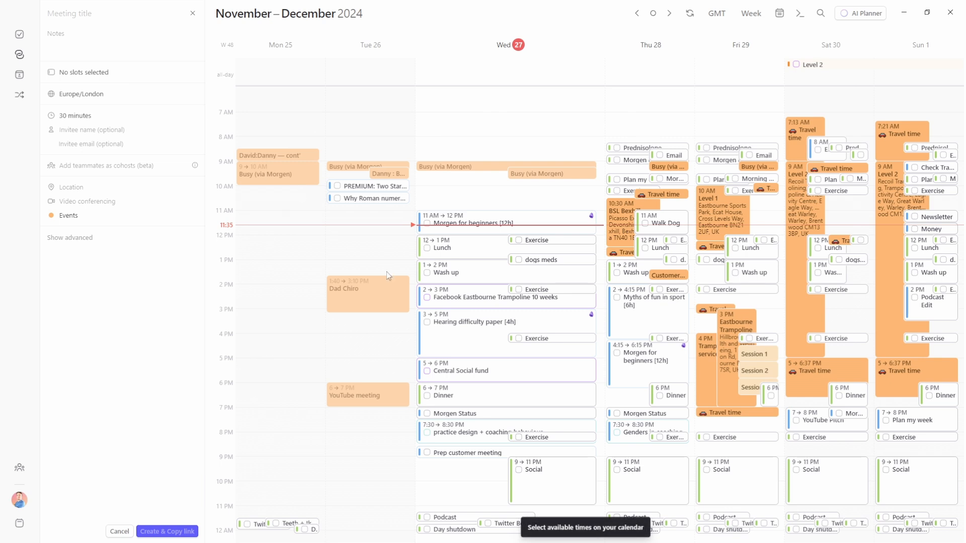
left_click_drag(604, 261, 593, 358)
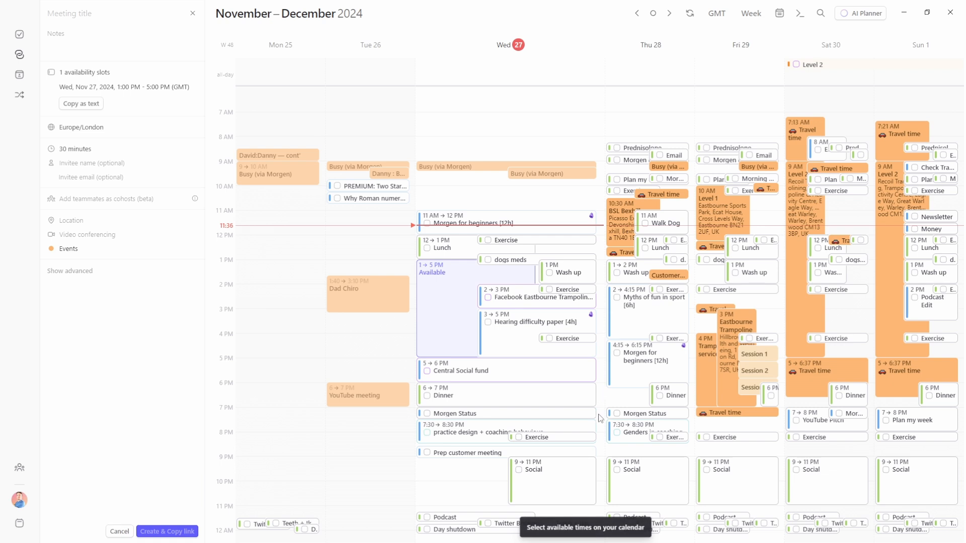
left_click_drag(599, 414, 601, 458)
left_click(88, 15)
type("Quick catch up")
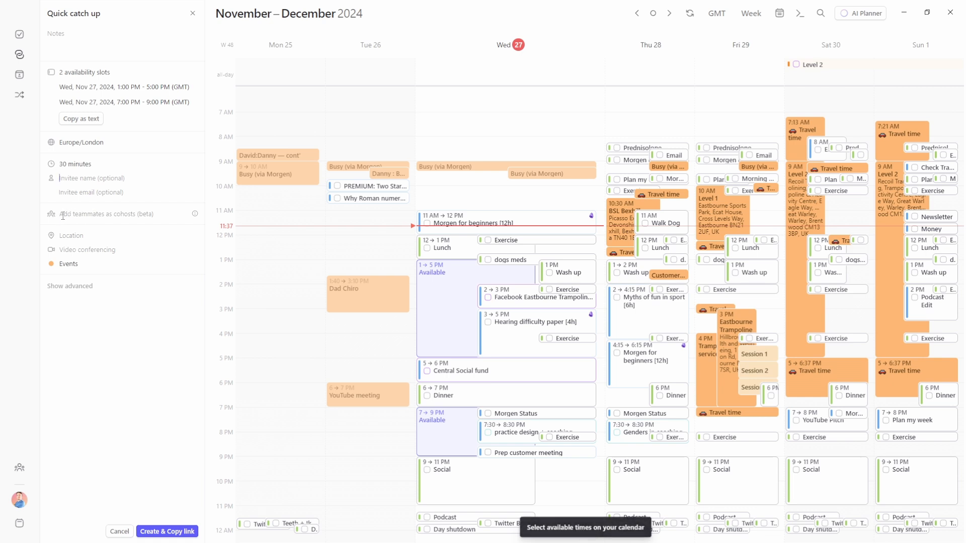
Add a teammate as cohost on Quick catch up and toggle their calendar events off and back on
left_click(161, 216)
left_click(98, 240)
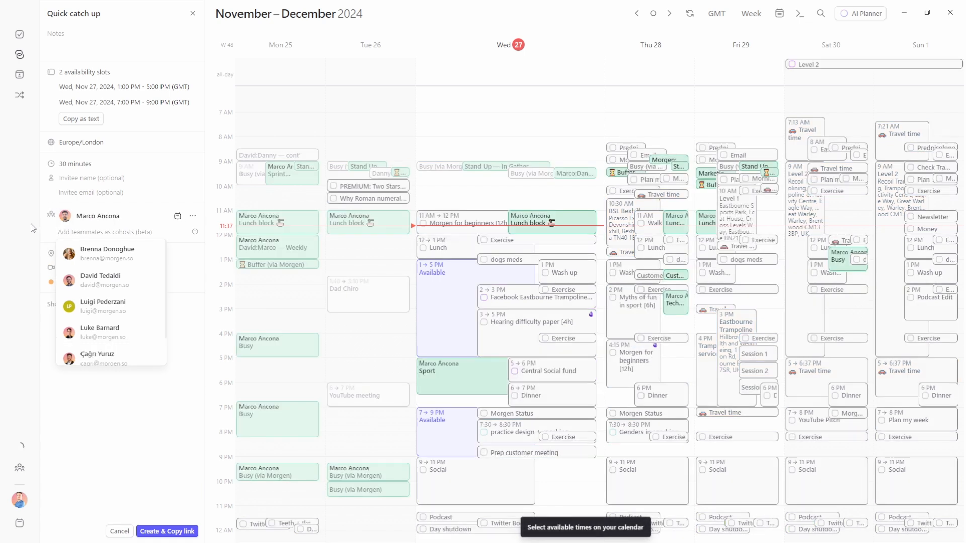
left_click(59, 400)
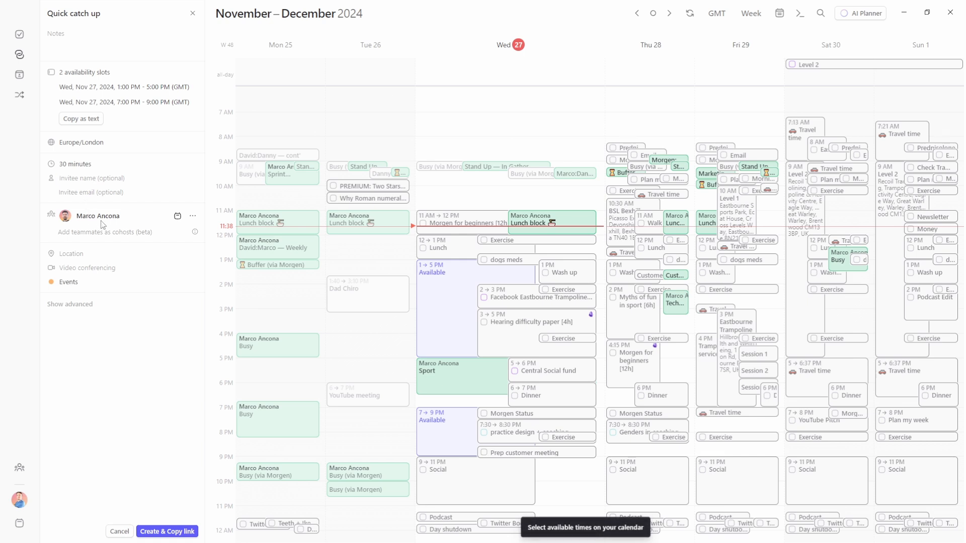
left_click(178, 217)
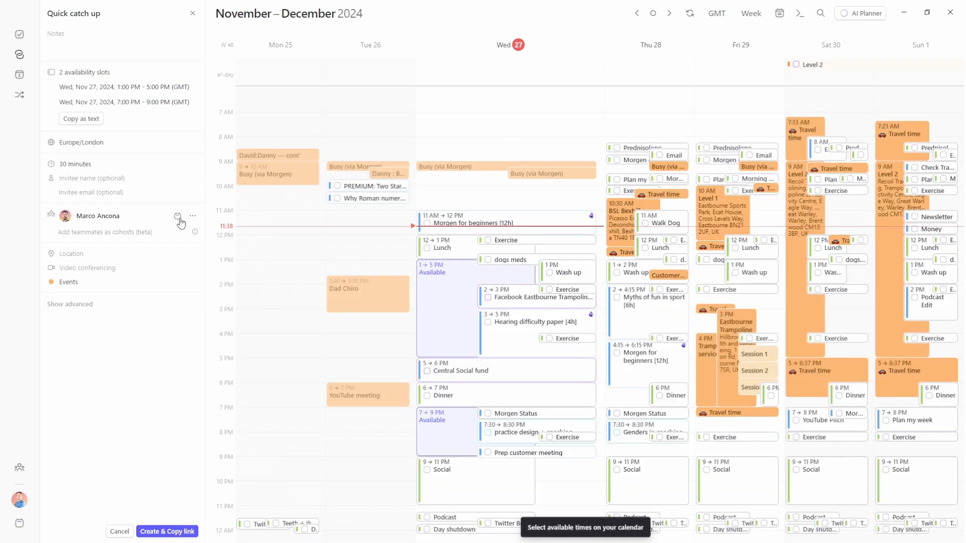
left_click(178, 217)
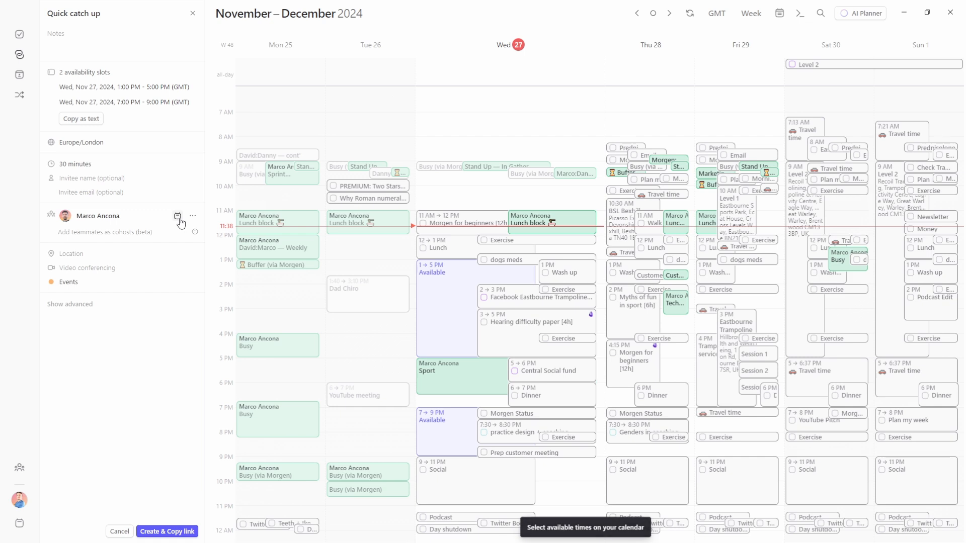
Make the first cohost optional and add a second teammate as cohost
left_click(193, 217)
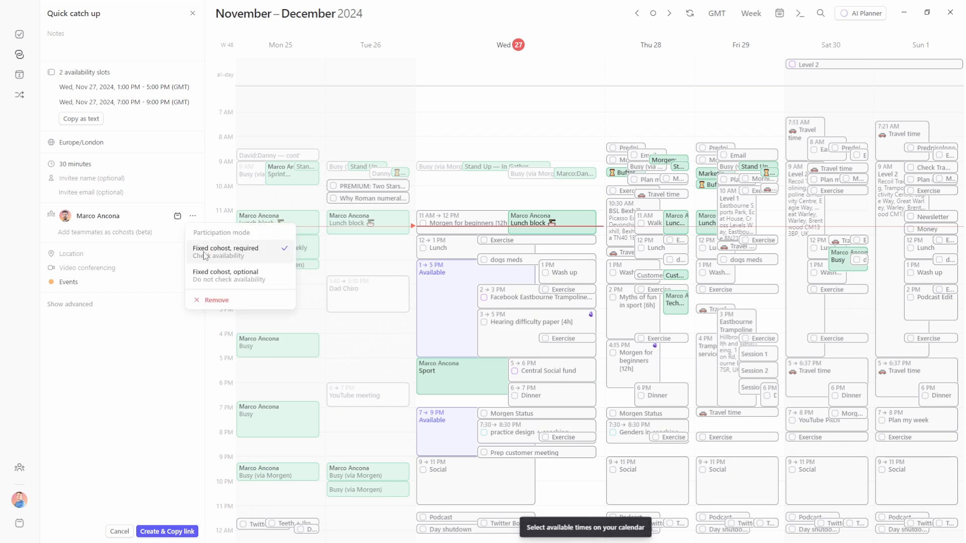
left_click(234, 275)
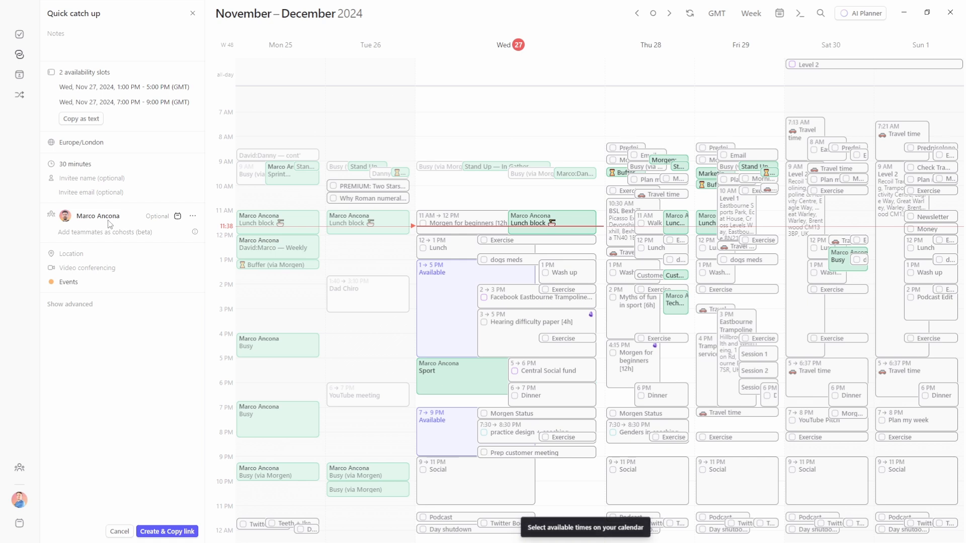
left_click(132, 232)
left_click(103, 250)
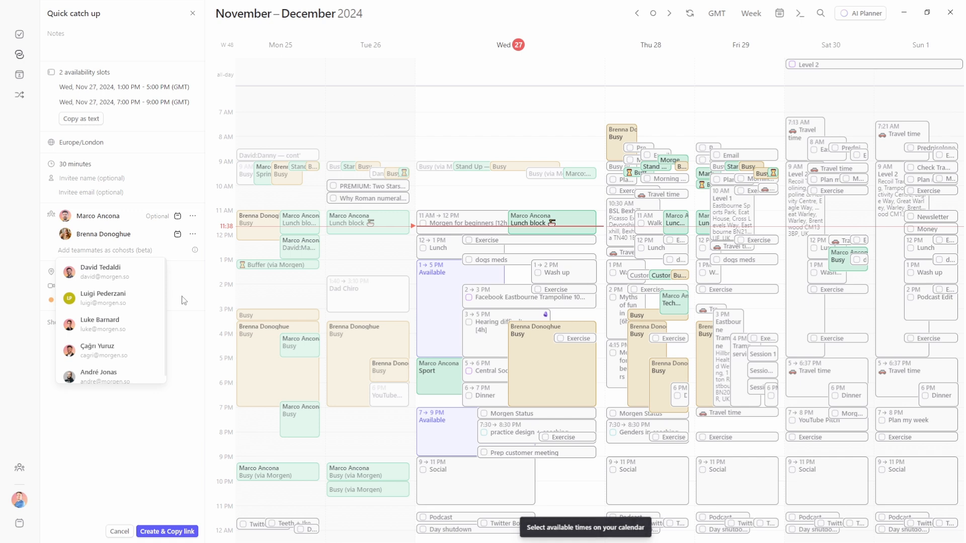
left_click(187, 281)
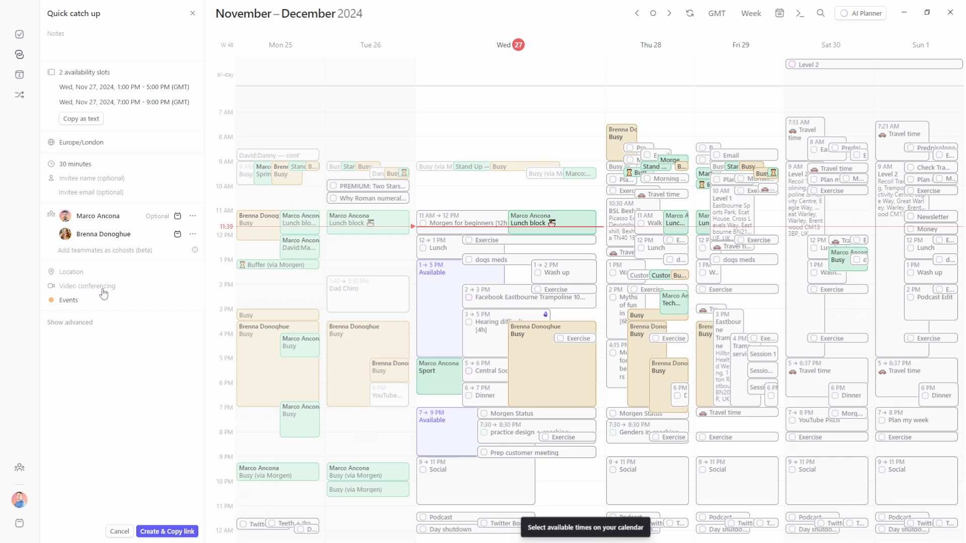
Open the Events calendar dropdown and scroll through the list of calendars
left_click(70, 302)
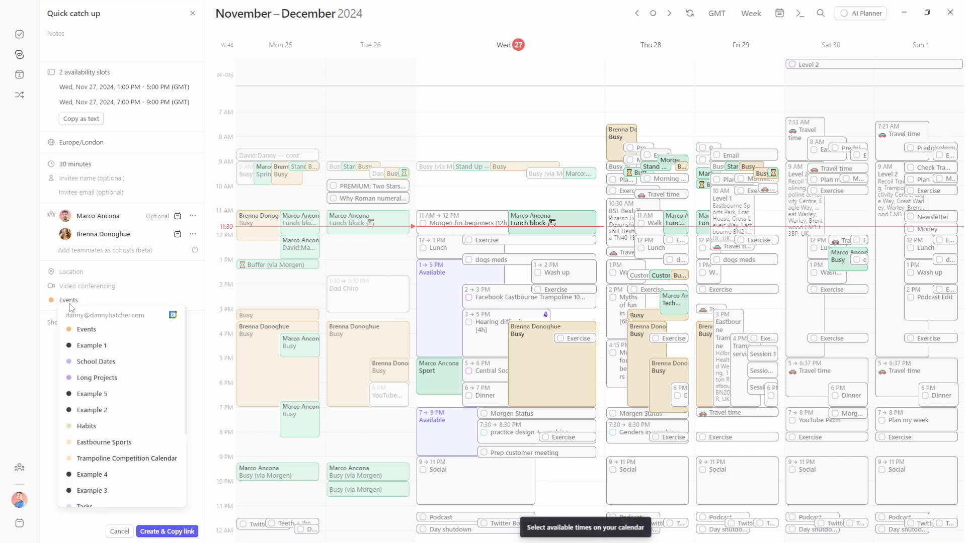
scroll(121, 400, "down", 3)
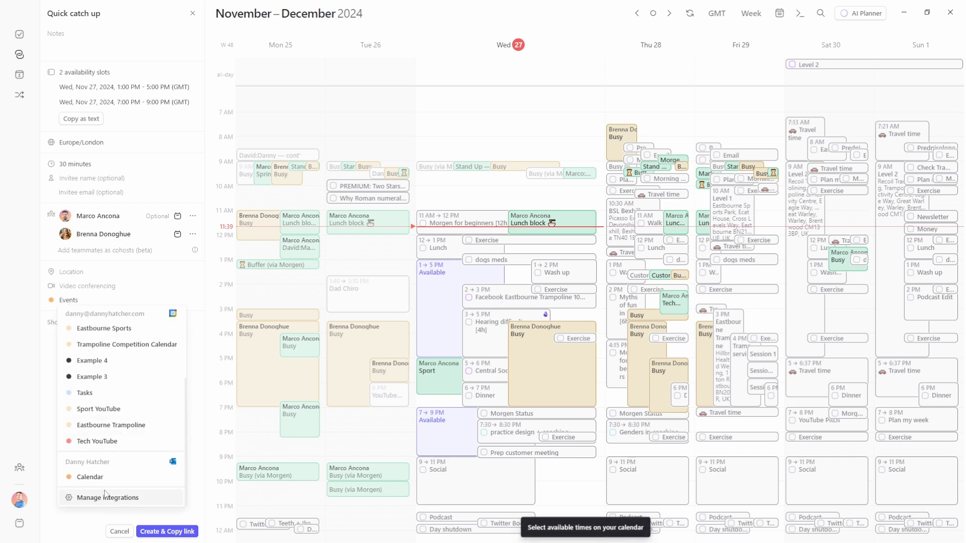
scroll(121, 410, "up", 3)
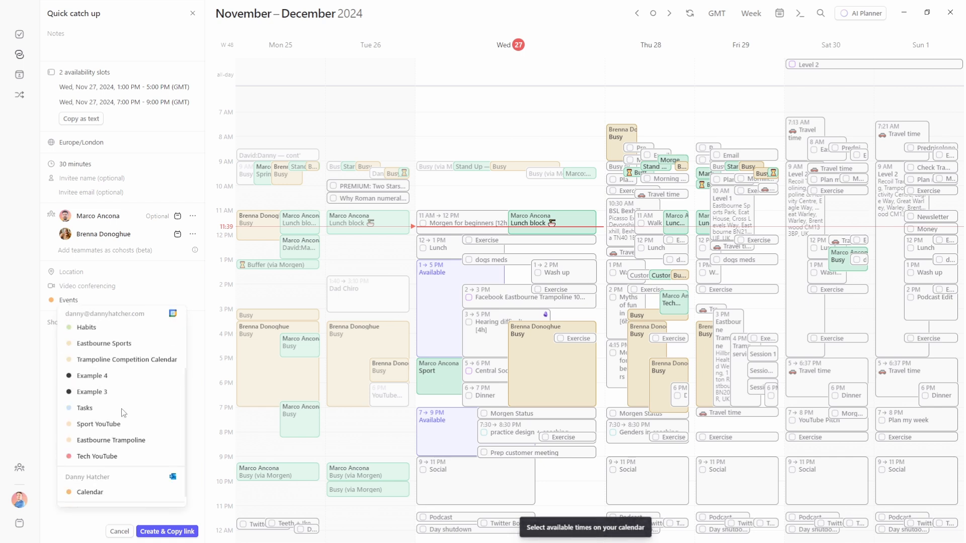
scroll(122, 408, "down", 5)
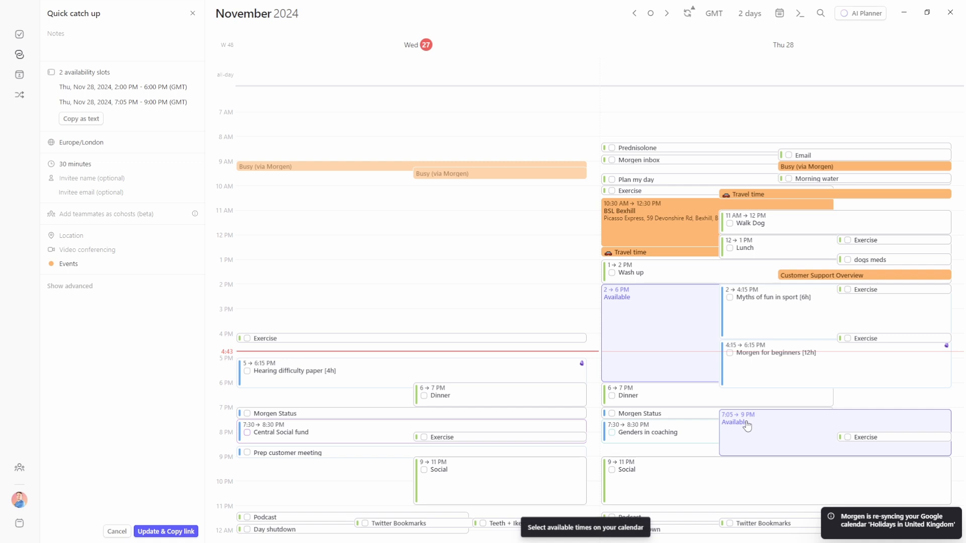
Save and copy the Quick catch up link, paste it into the Obsidian note, and view Thursday 28's times
left_click(169, 532)
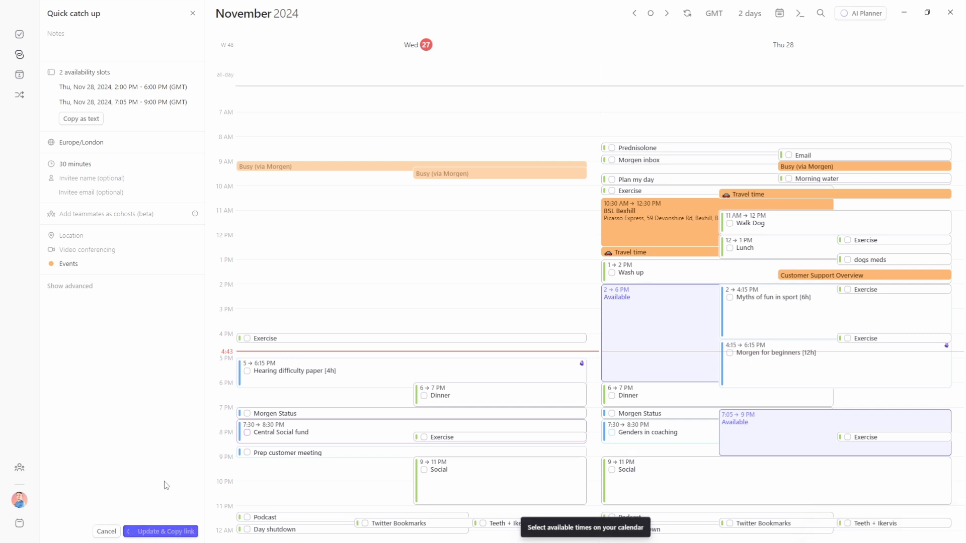
key("alt+Tab")
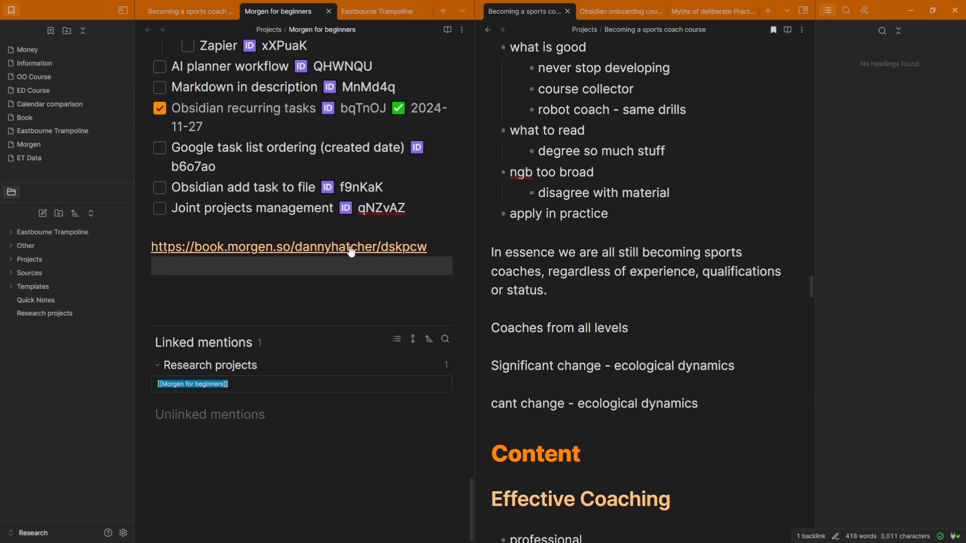
left_click(351, 248)
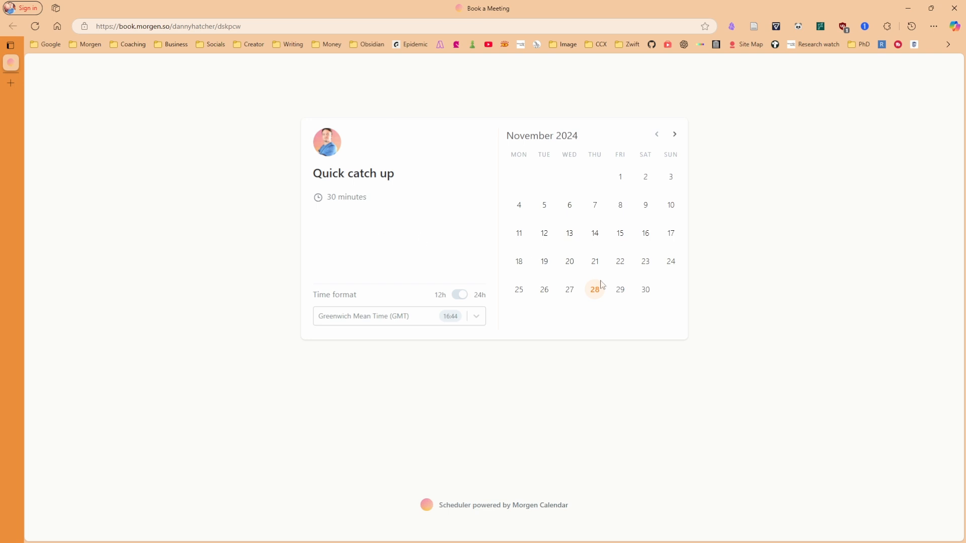
left_click(597, 291)
scroll(654, 239, "down", 5)
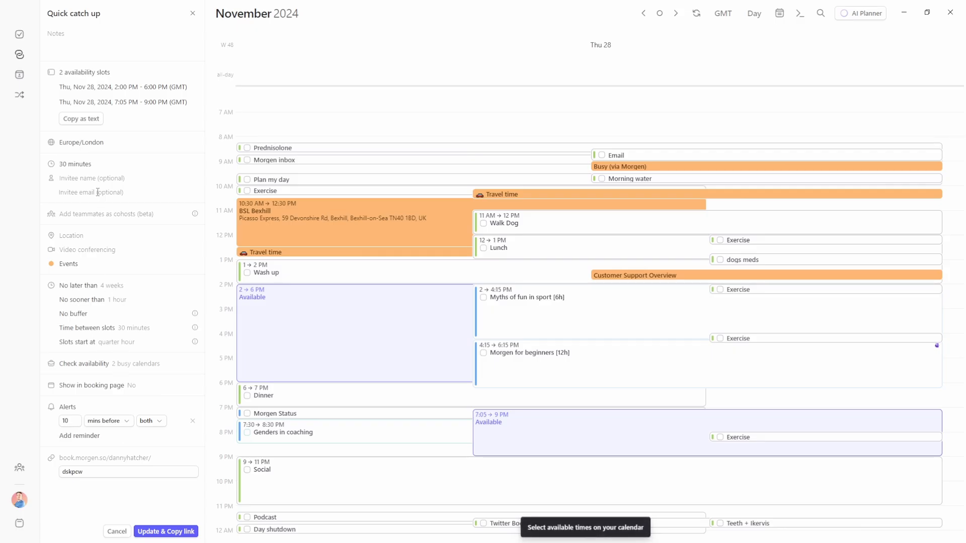
Add a teammate cohost, update the link, and check Thursday 28's times on the booking page
left_click(86, 215)
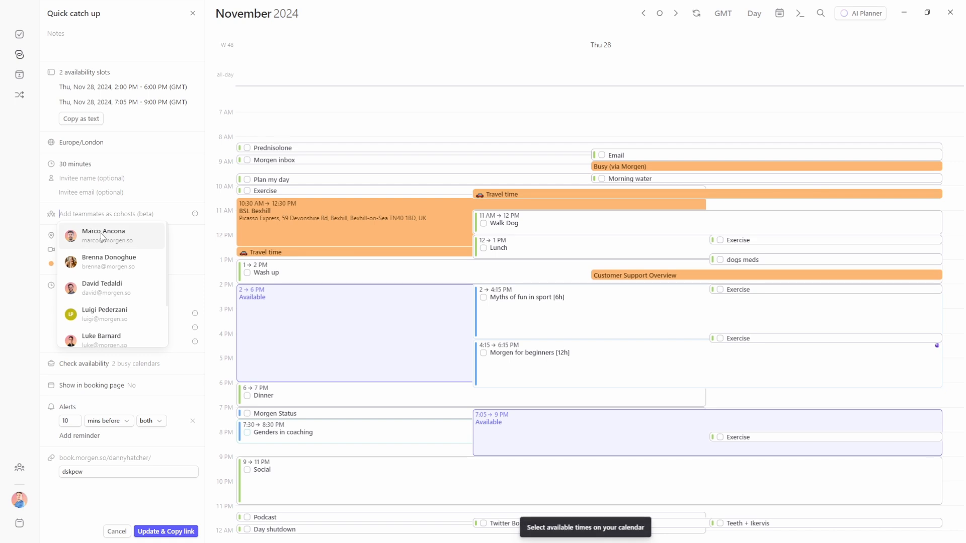
left_click(101, 234)
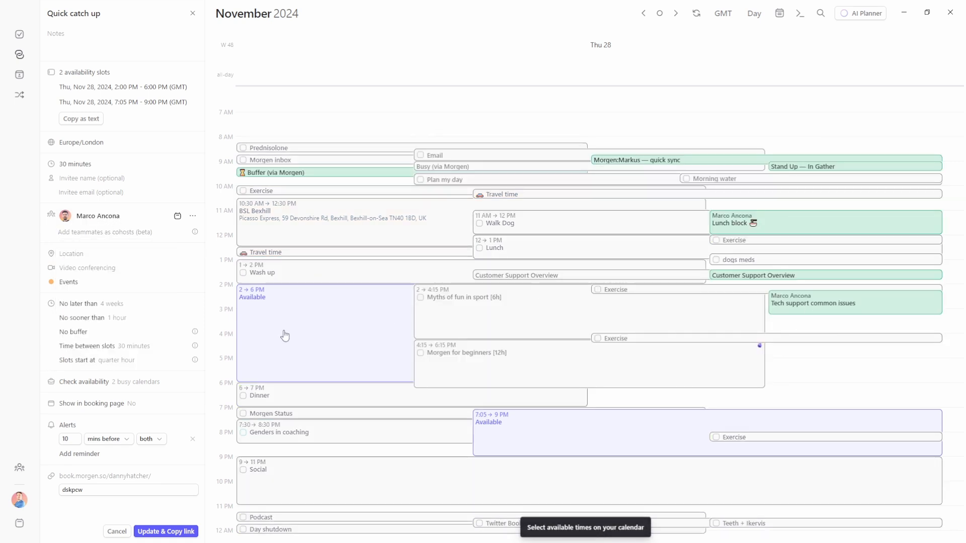
left_click(163, 532)
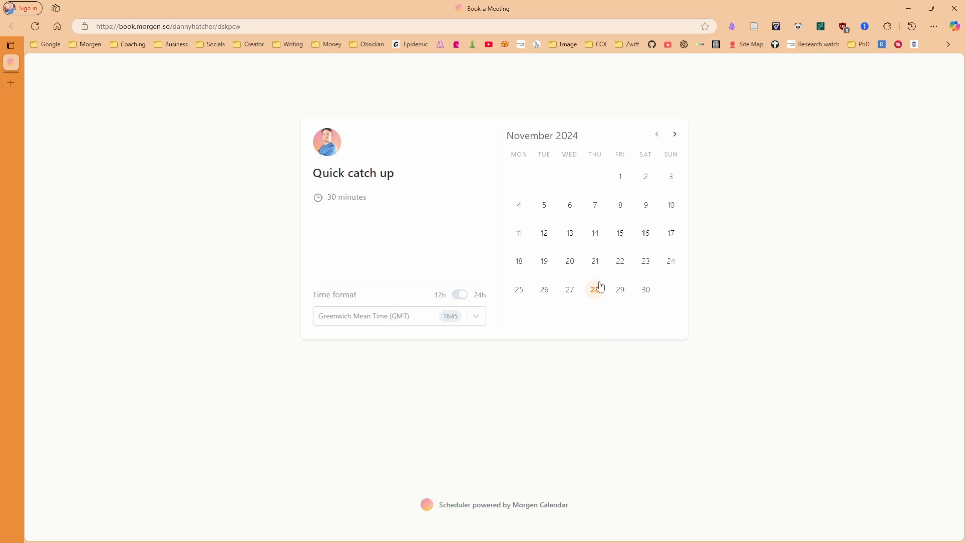
left_click(598, 288)
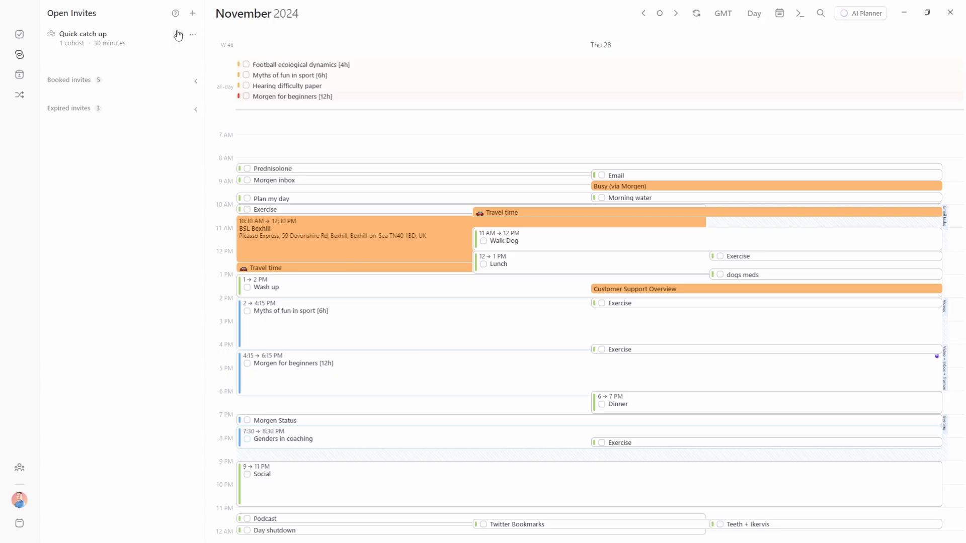
Edit Quick catch up to make the first cohost optional, then reload the booking page
left_click(192, 37)
left_click(221, 52)
left_click(192, 215)
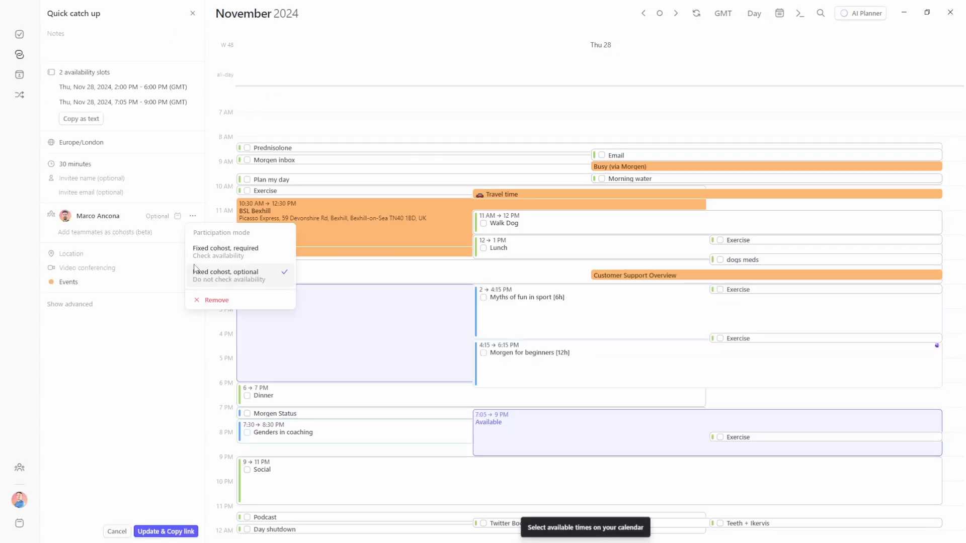
left_click(235, 279)
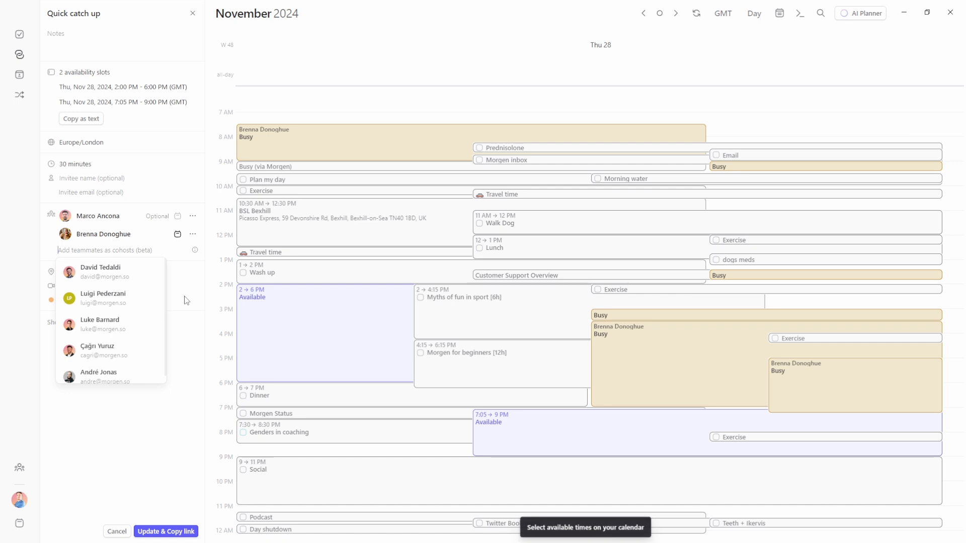
left_click(186, 300)
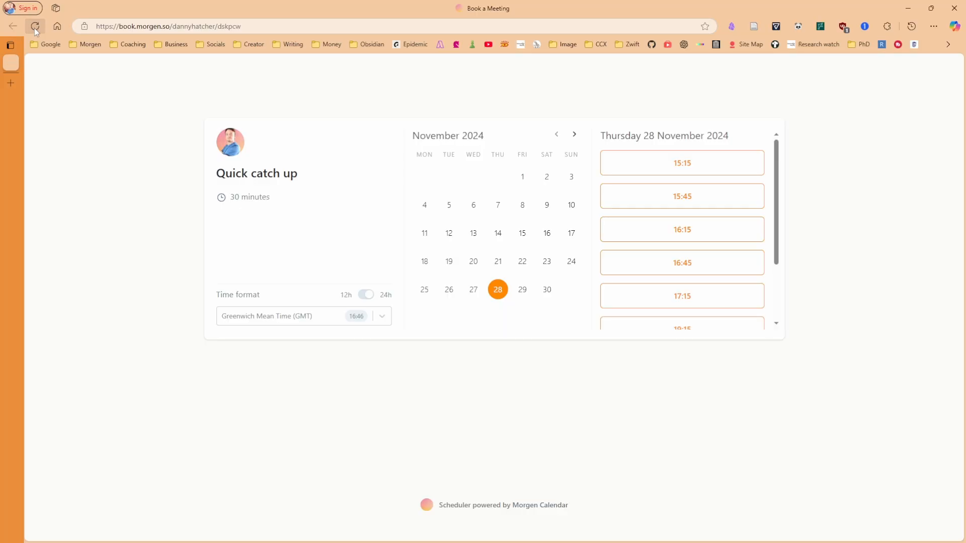
left_click(35, 27)
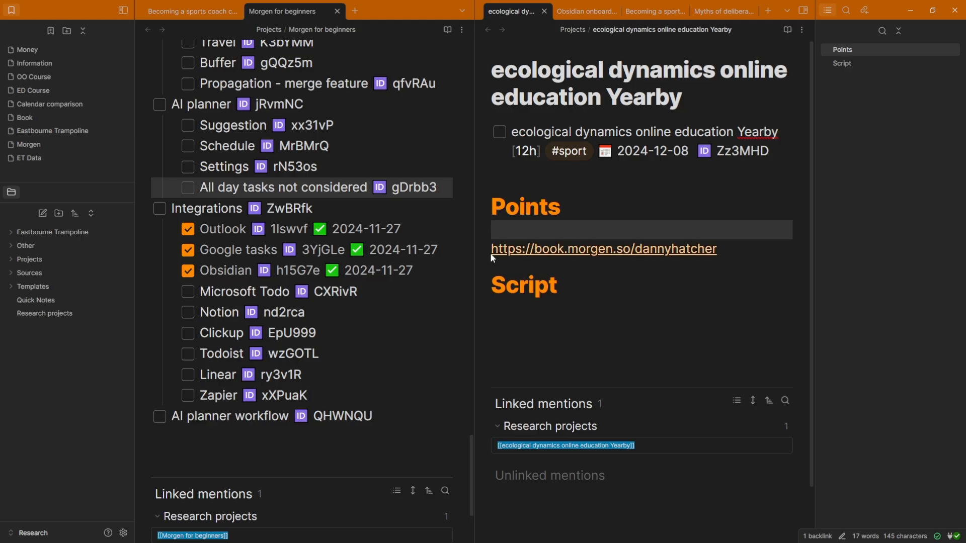
Open the booking page from the note, glance at Free Chat's options, then open Free Chat for editing
left_click(624, 249)
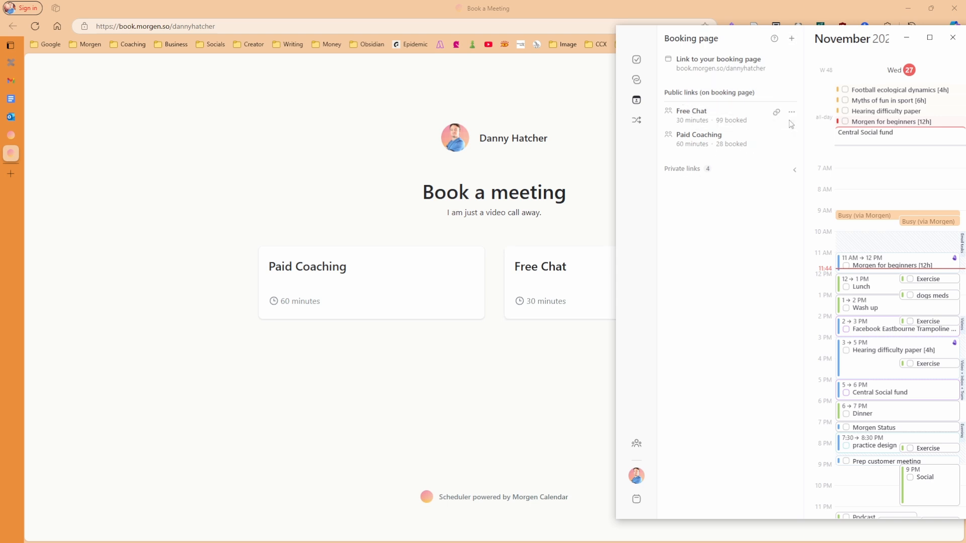
left_click(790, 116)
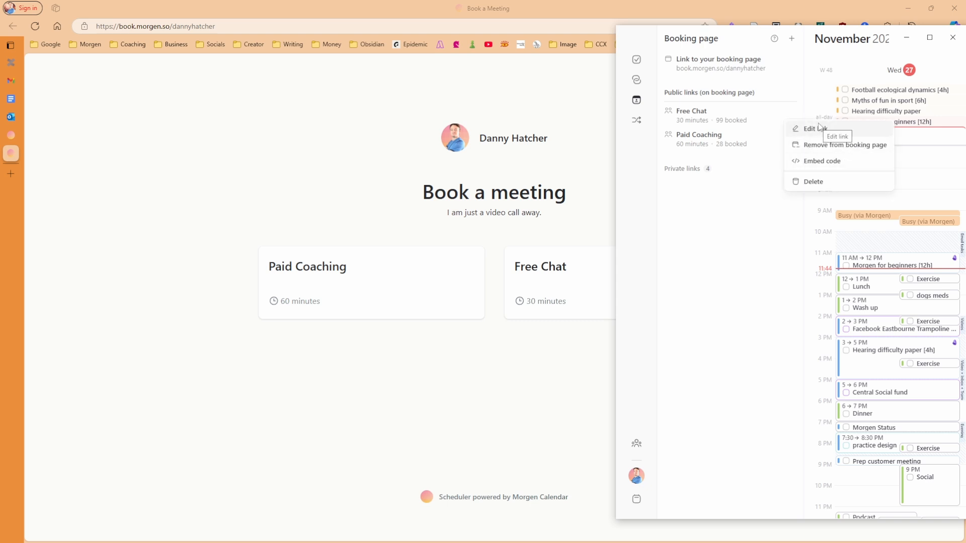
left_click(722, 229)
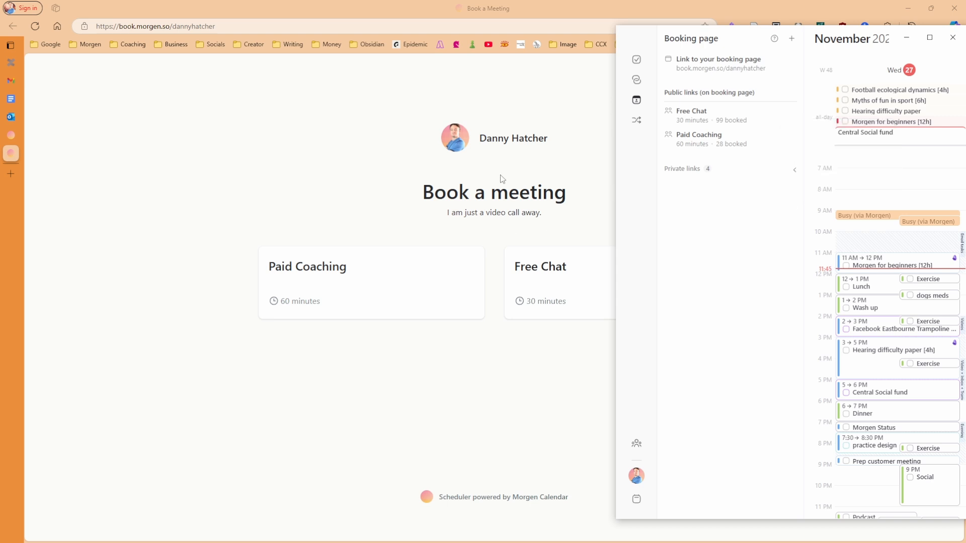
left_click(553, 269)
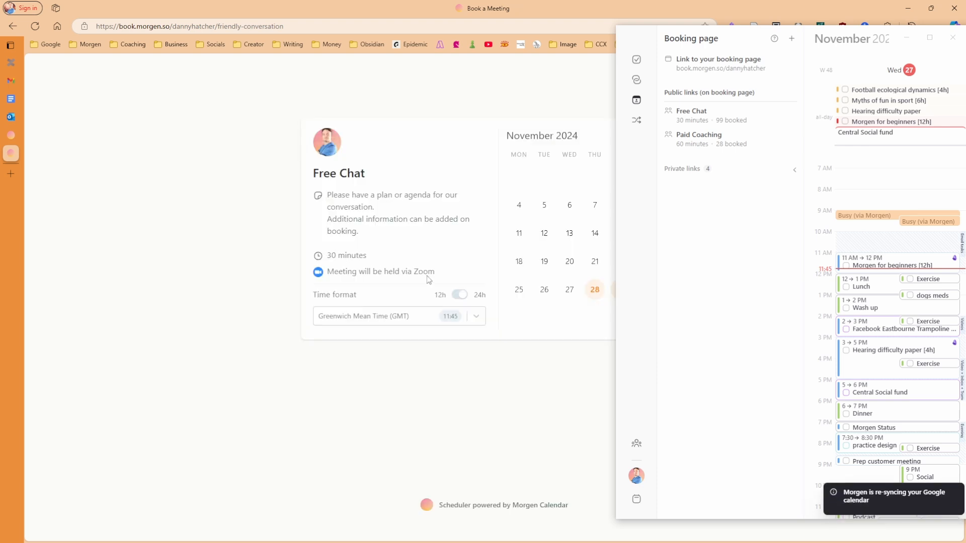
left_click(691, 111)
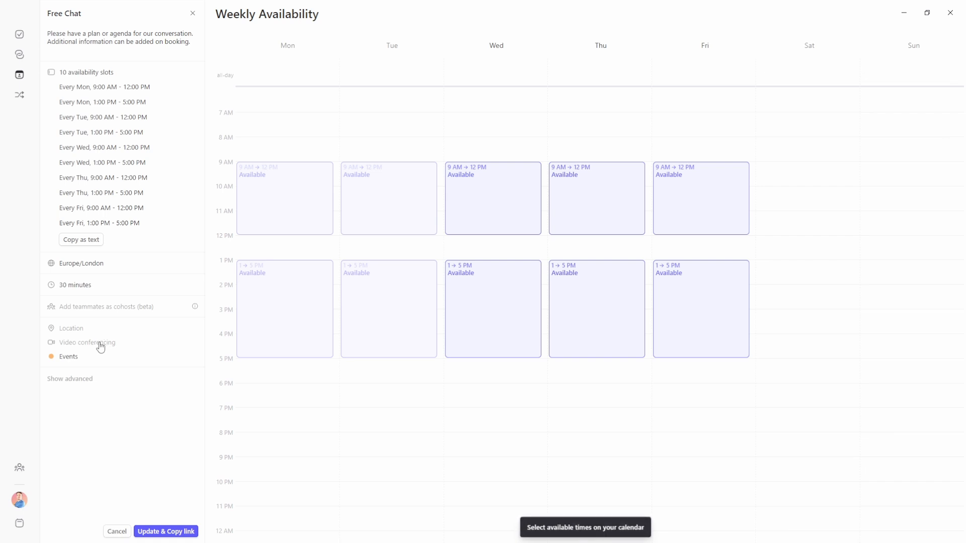
Connect and authorize a Zoom account from Morgen's Integrations preferences, then return to the Free Chat link
left_click(19, 500)
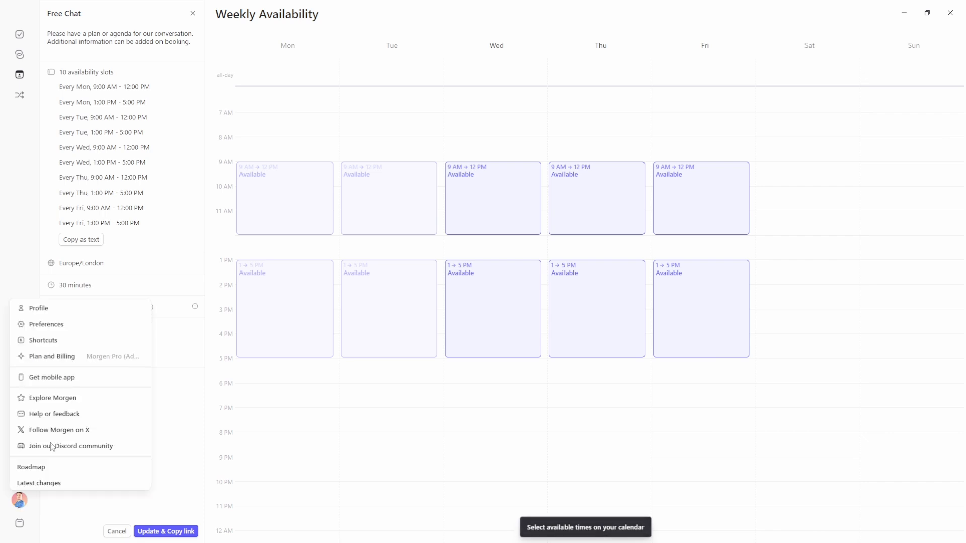
left_click(64, 329)
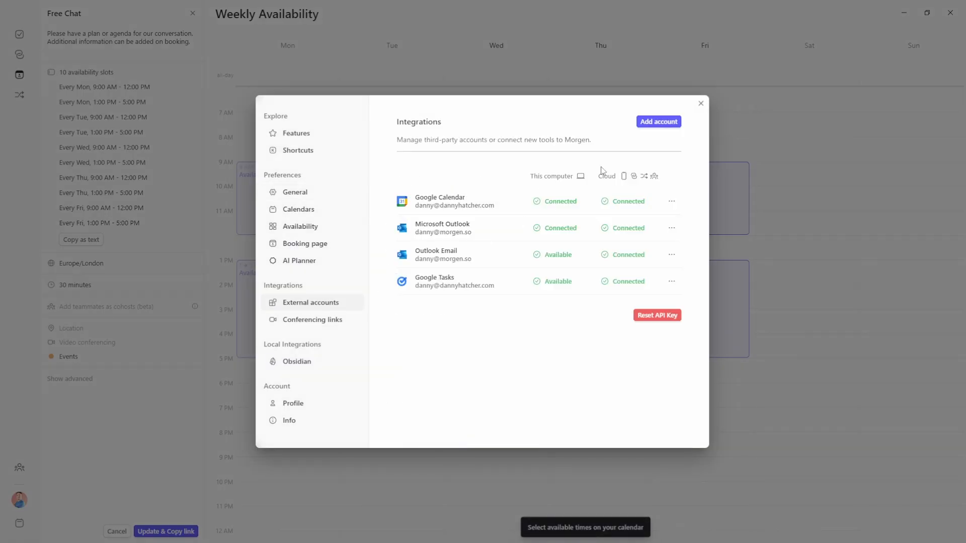
left_click(664, 126)
left_click(654, 190)
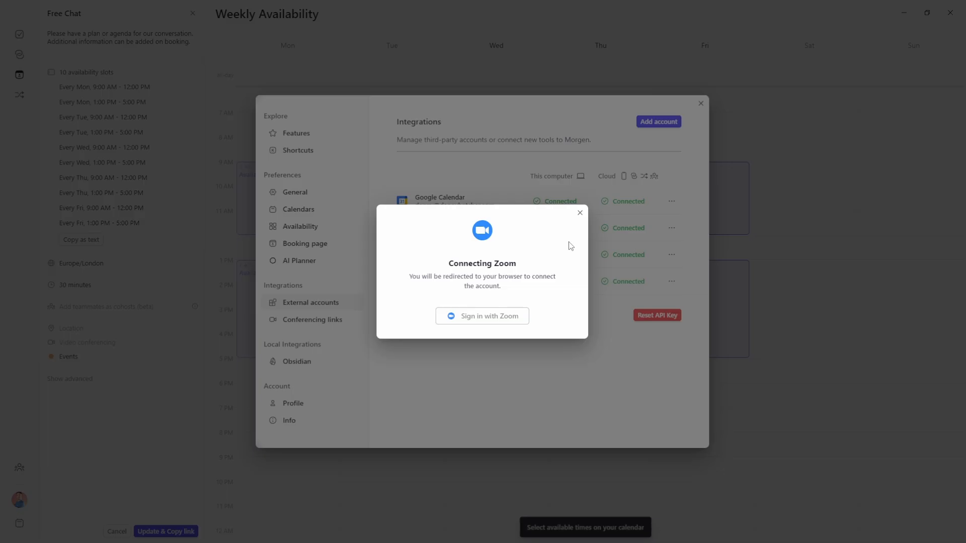
left_click(478, 317)
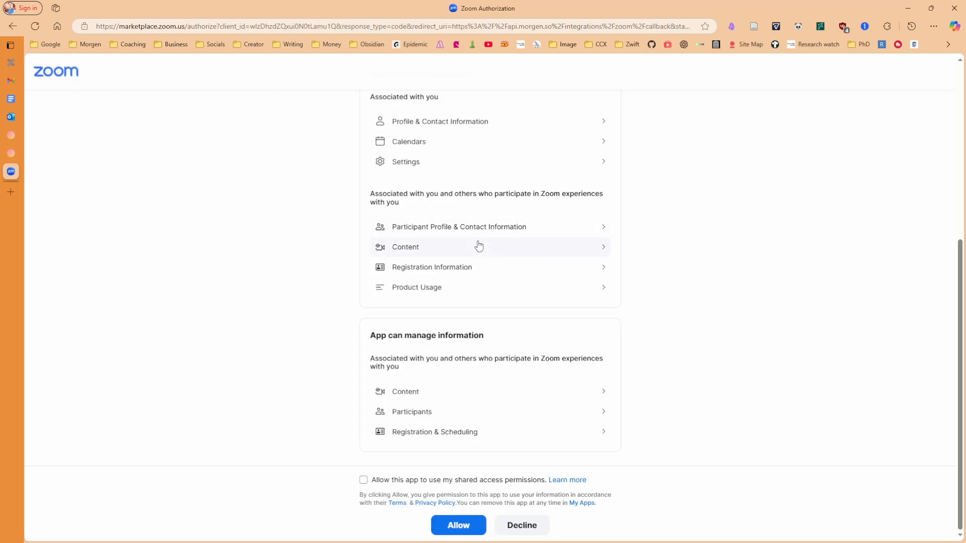
left_click(458, 526)
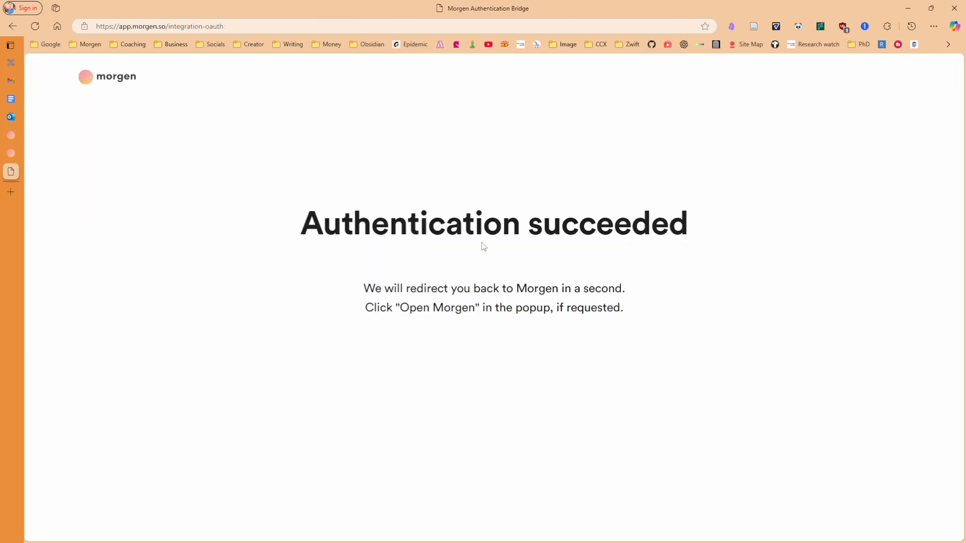
left_click(558, 99)
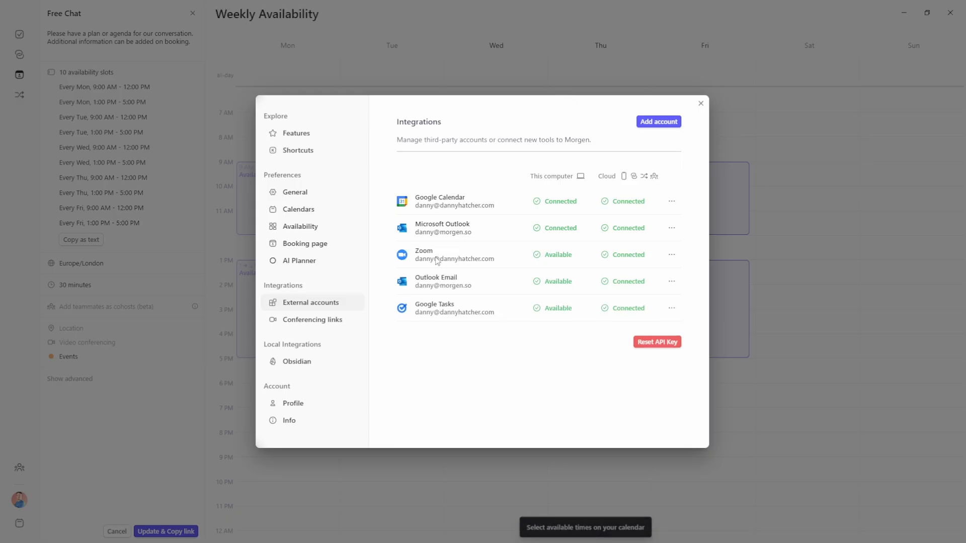
left_click(700, 104)
left_click(74, 342)
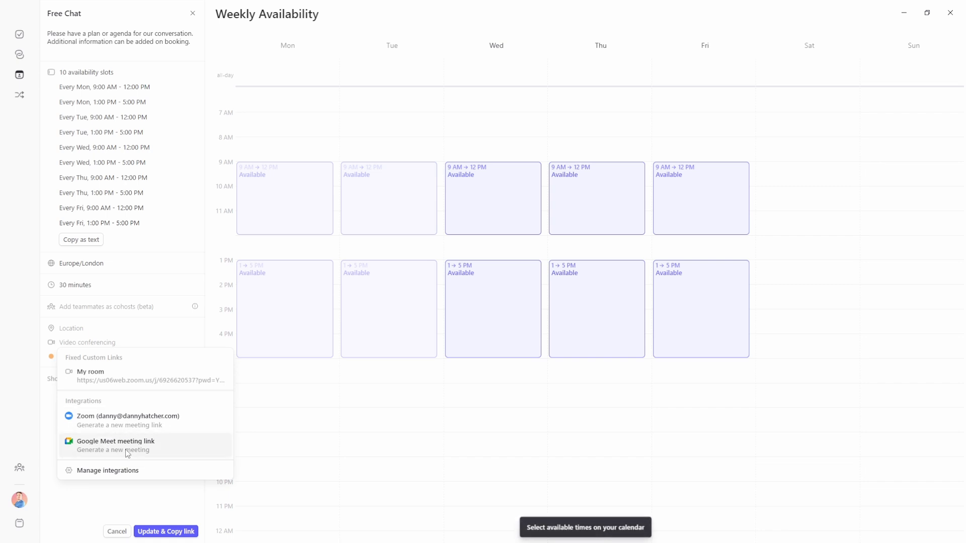
Choose Zoom for video conferencing and keep advanced rules at 4 weeks ahead, 24-hour notice, 15-minute buffer
left_click(131, 428)
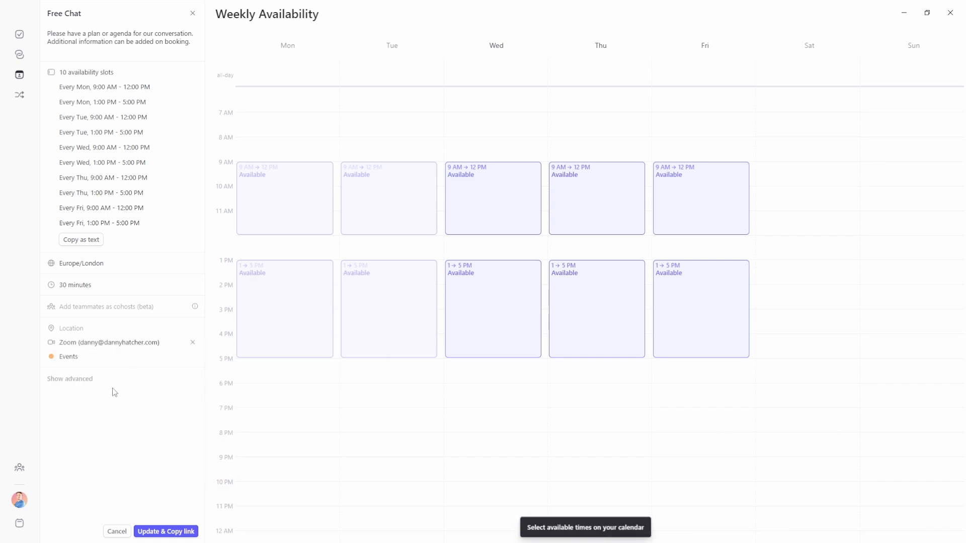
left_click(81, 380)
scroll(80, 379, "down", 2)
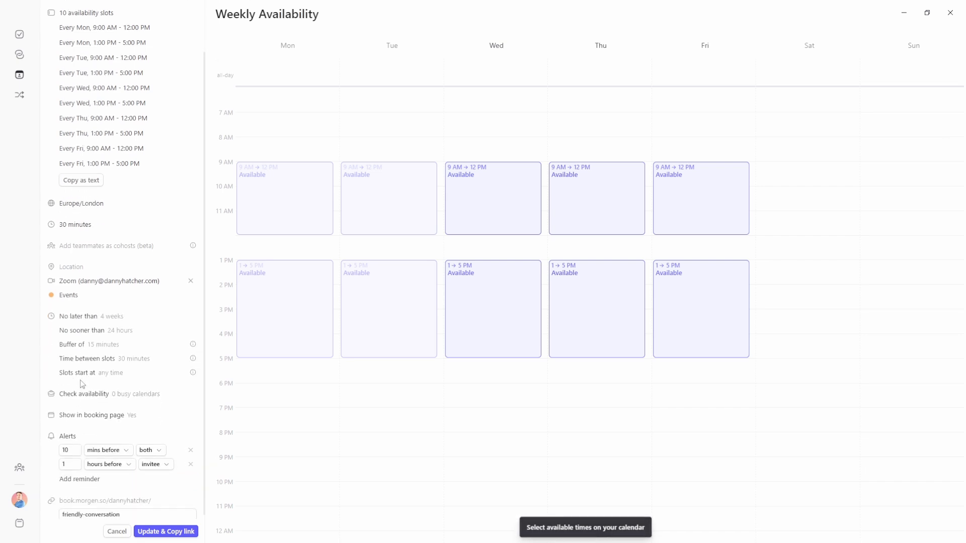
left_click(111, 315)
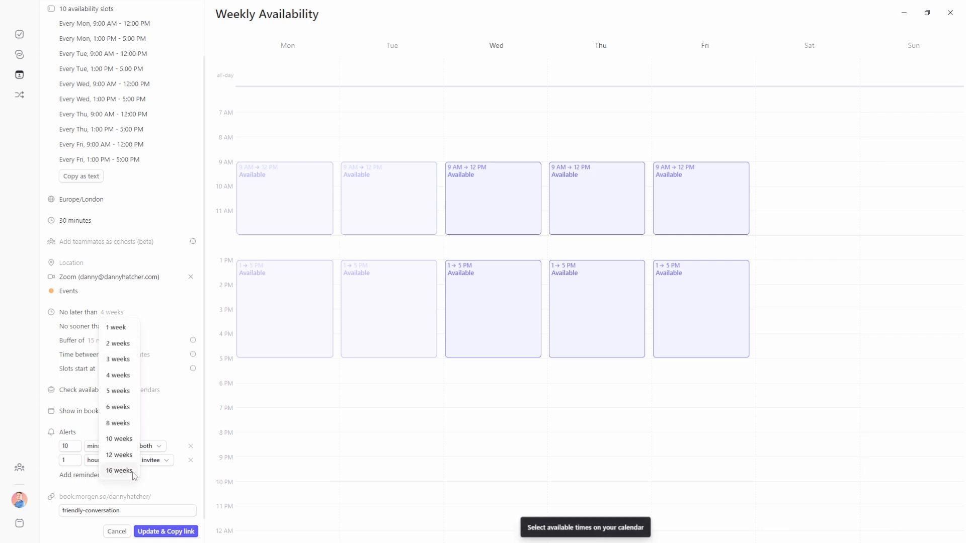
left_click(151, 315)
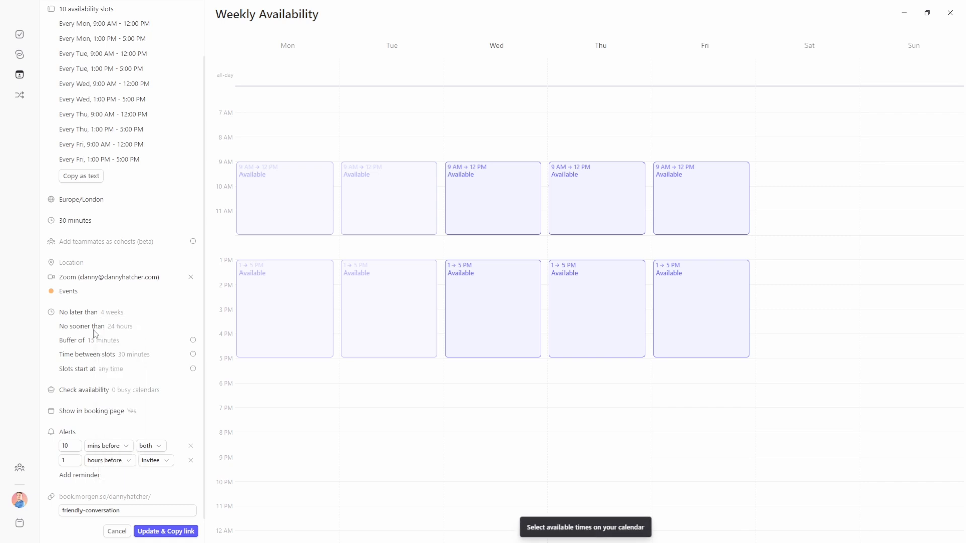
left_click(120, 328)
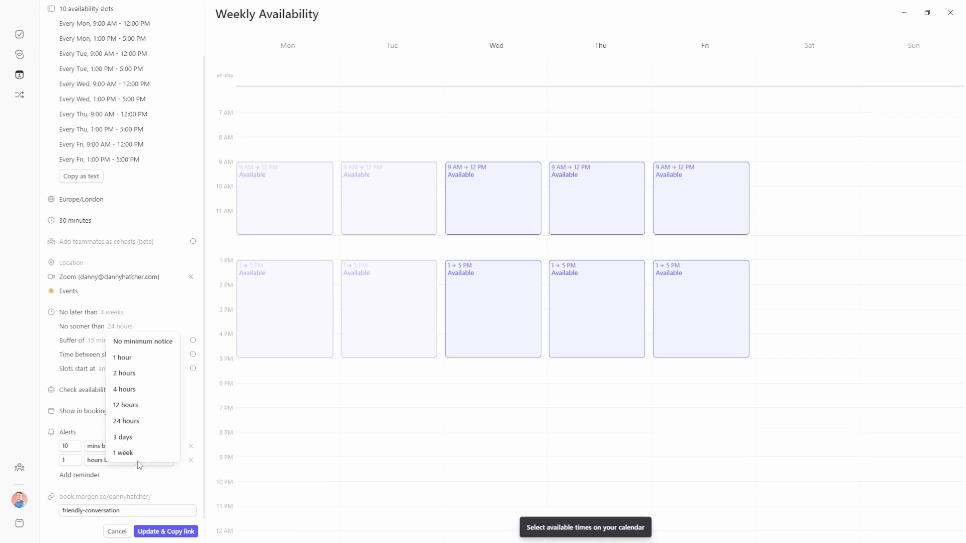
left_click(144, 328)
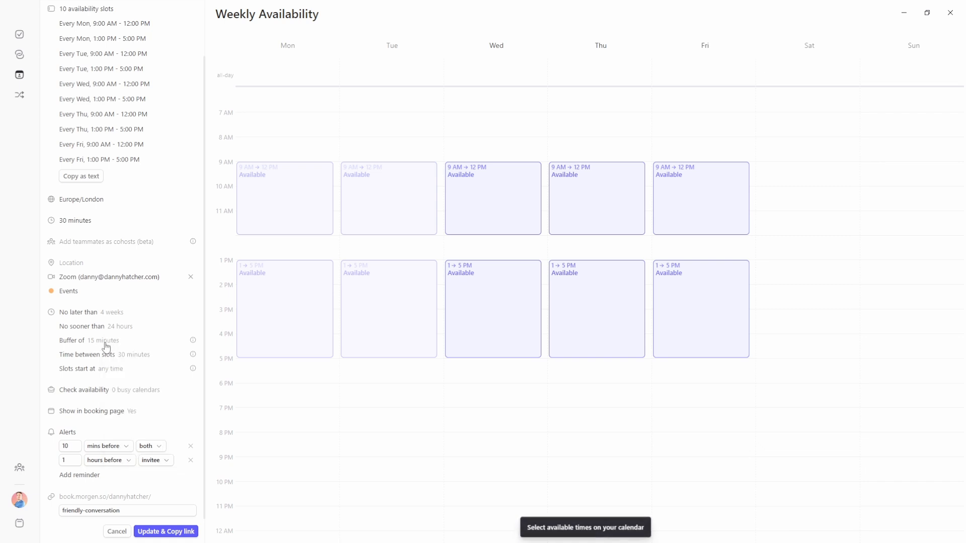
left_click(103, 341)
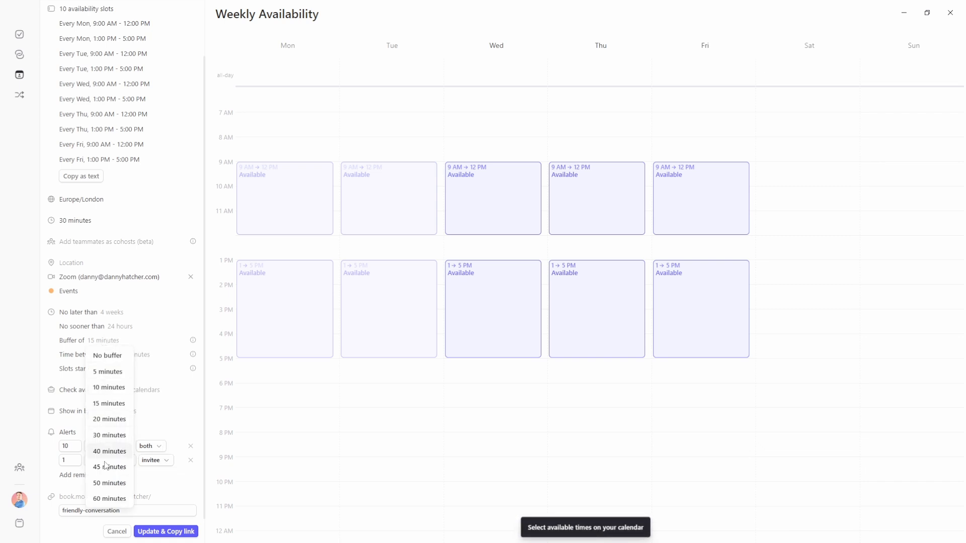
left_click(150, 343)
Set time between slots to 5 minutes and save the Free Chat link
mouse_move(193, 344)
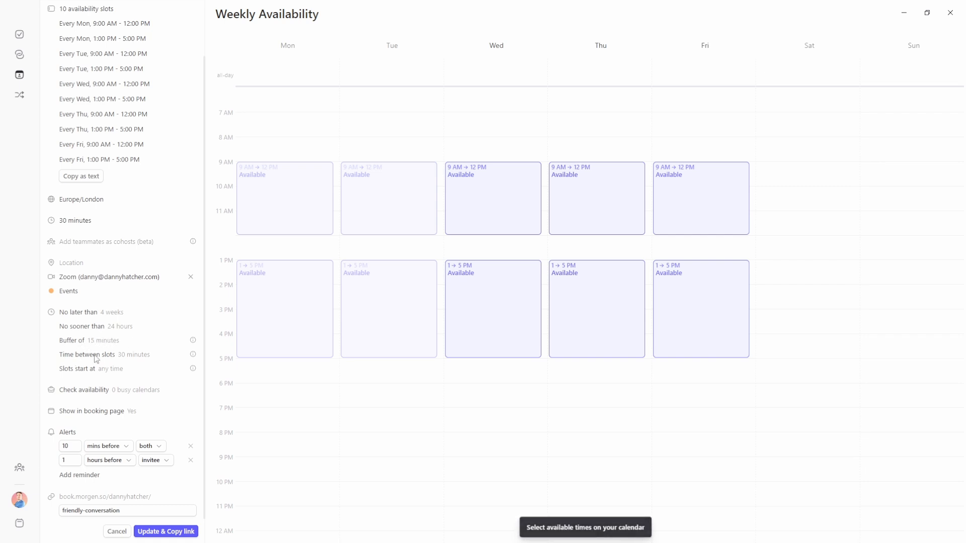
left_click(128, 356)
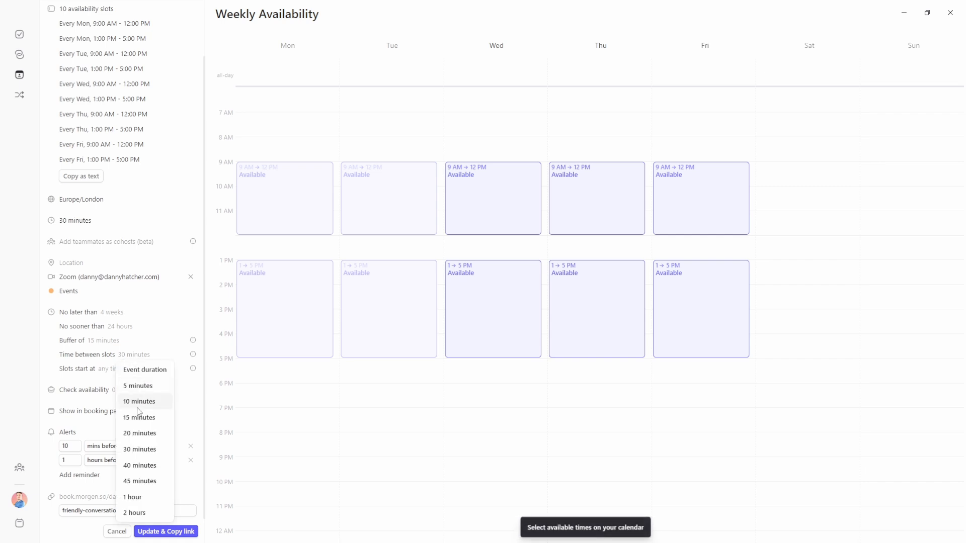
left_click(89, 355)
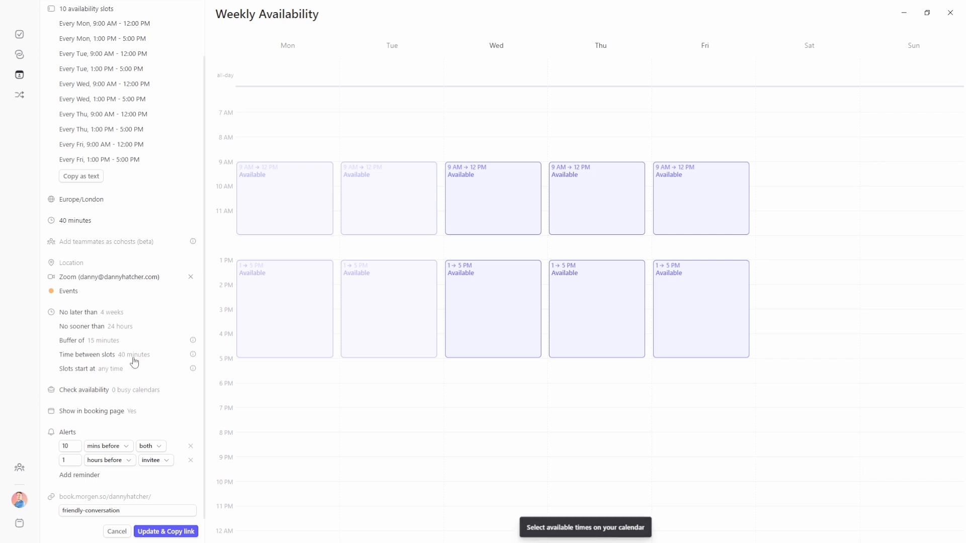
left_click(132, 356)
left_click(135, 386)
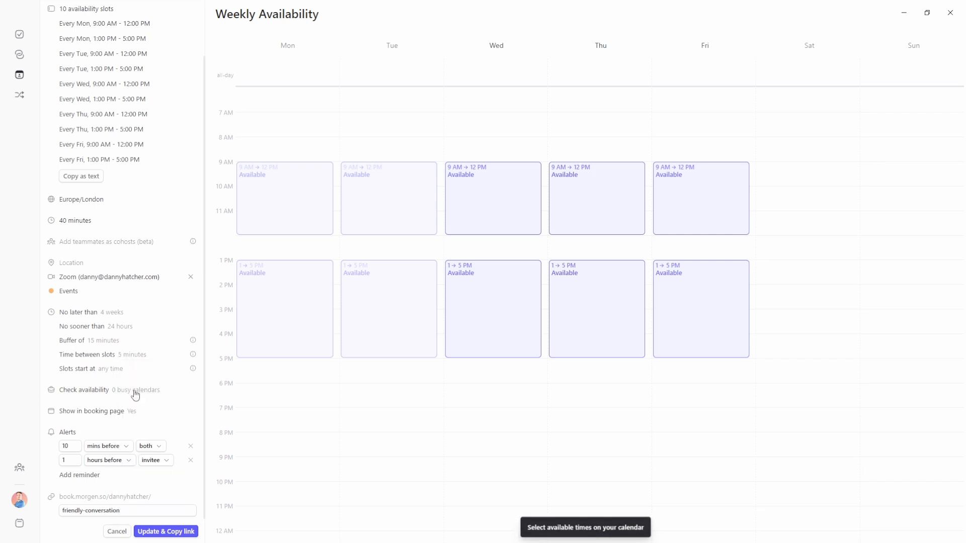
left_click(168, 533)
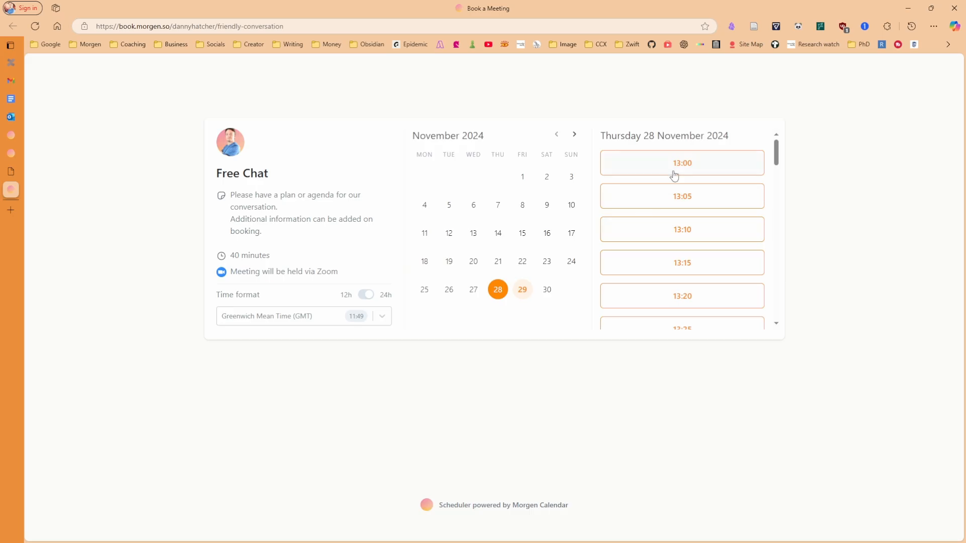
Scroll through Thursday 28's 5-minute-apart slots on the Free Chat booking page
scroll(666, 286, "down", 3)
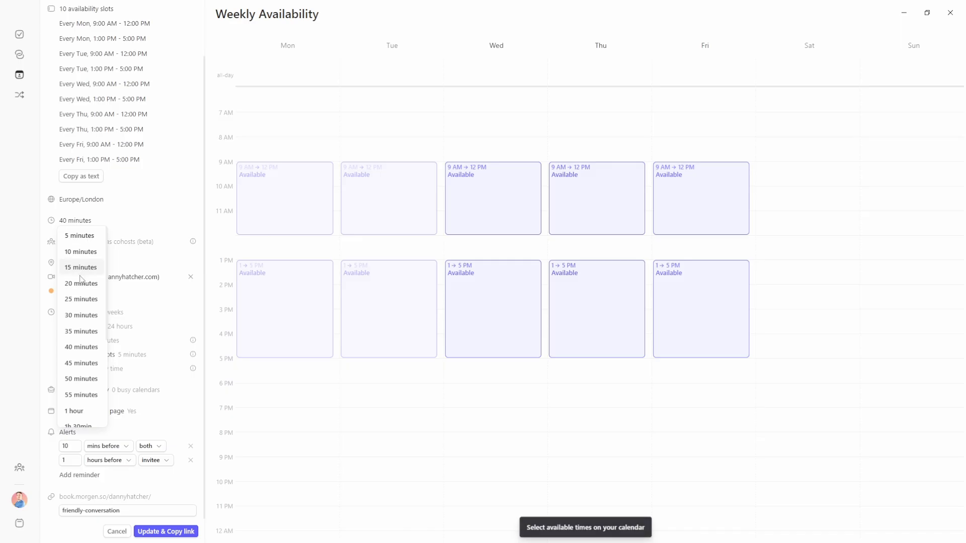
Reset Free Chat to 30-minute meetings with 30 minutes between slots, leaving slot starts at any time
left_click(80, 326)
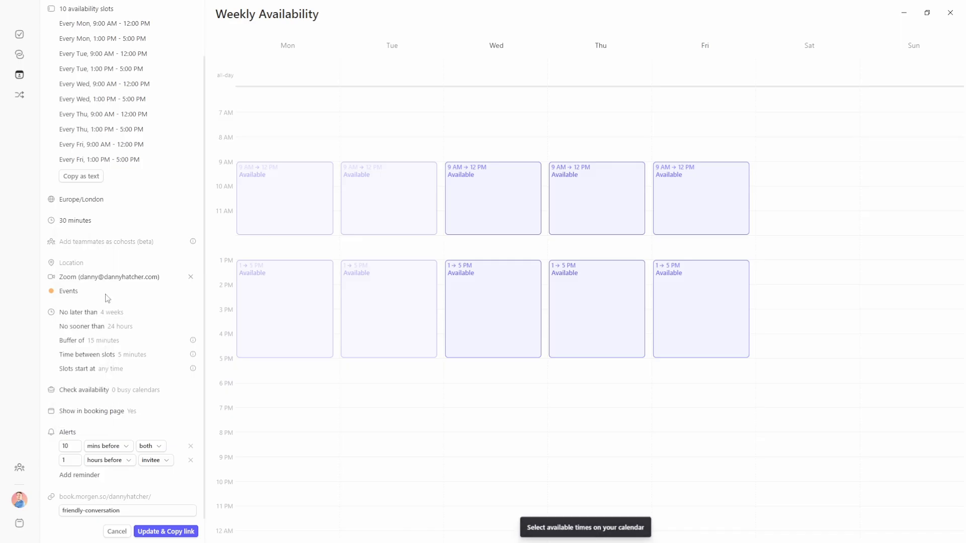
left_click(130, 357)
left_click(151, 375)
left_click(111, 371)
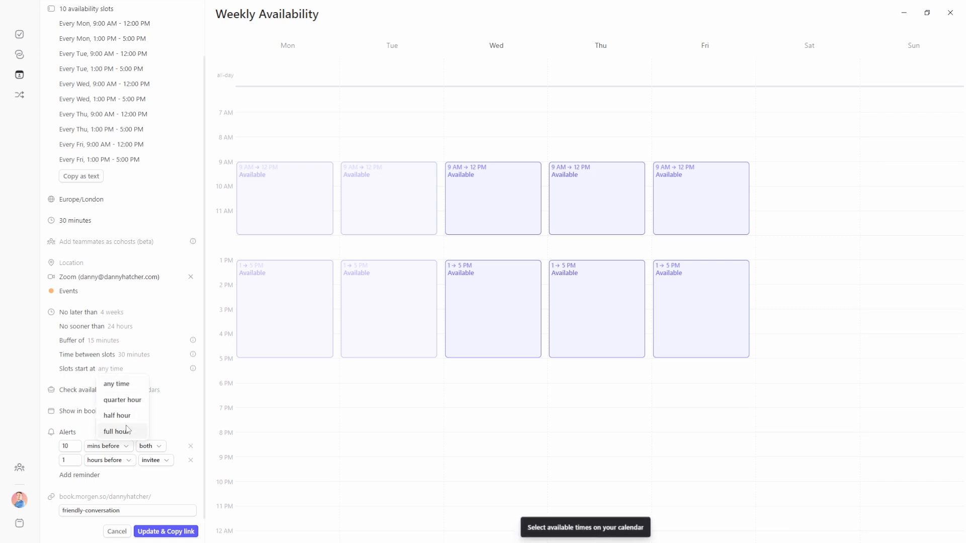
left_click(145, 372)
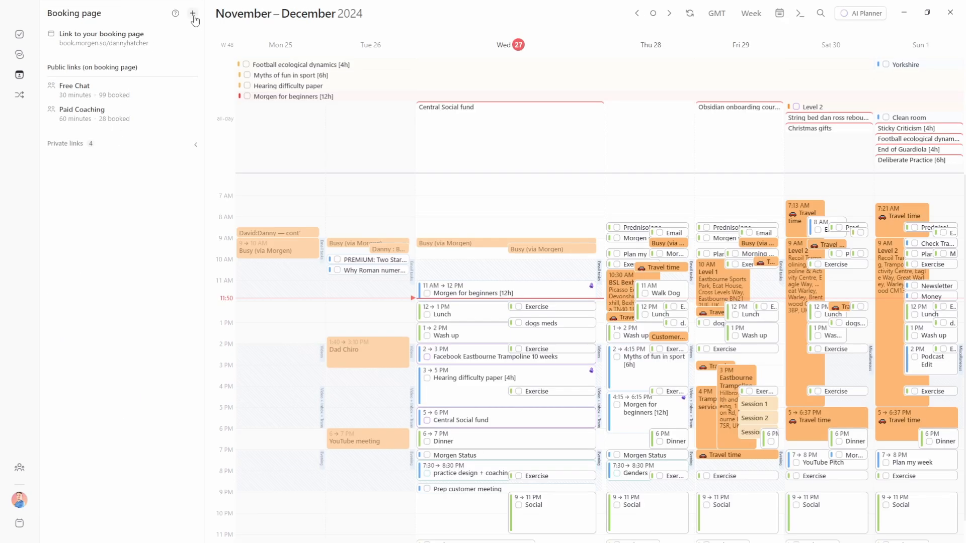
Start a new booking link, inspect its slug, listing and availability options, then open Free Chat's menu
left_click(193, 19)
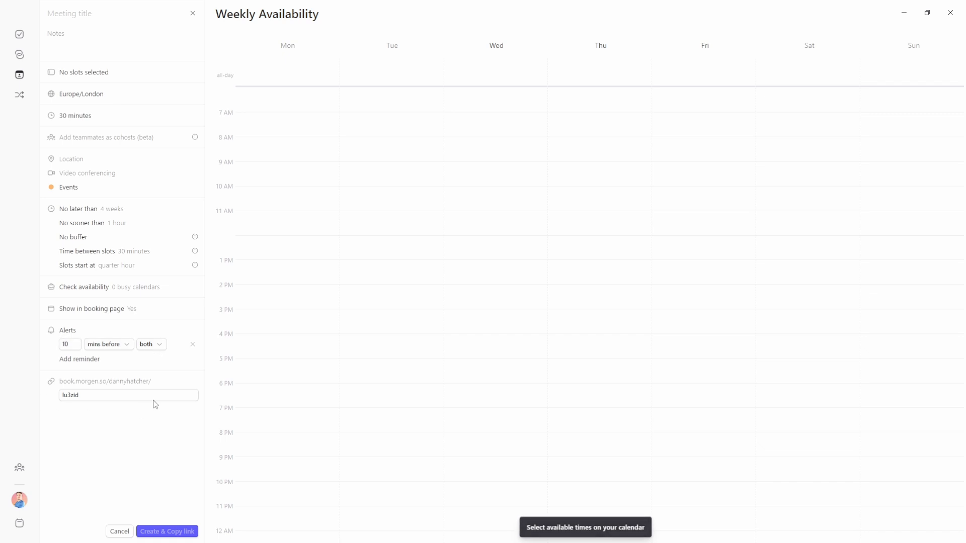
left_click_drag(93, 395, 45, 414)
left_click(73, 417)
left_click(138, 310)
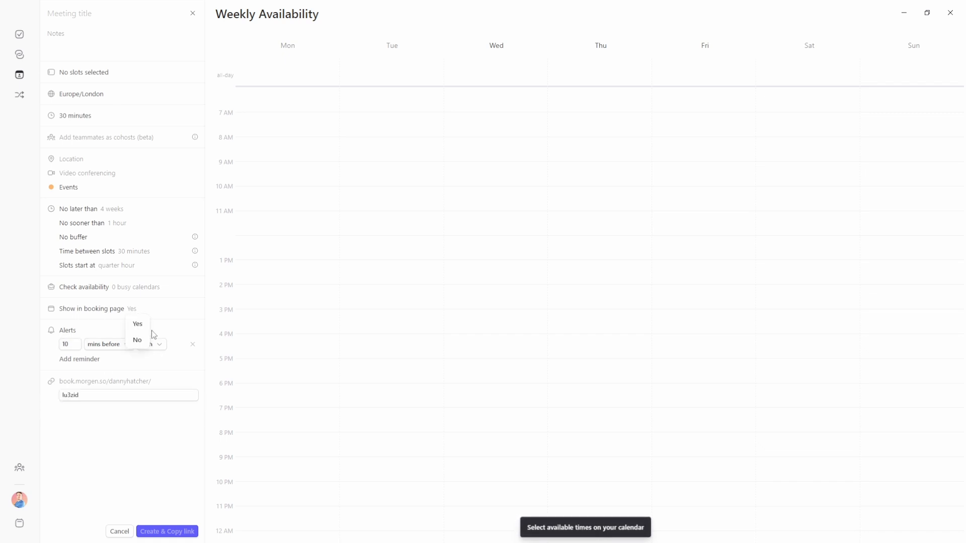
left_click(160, 319)
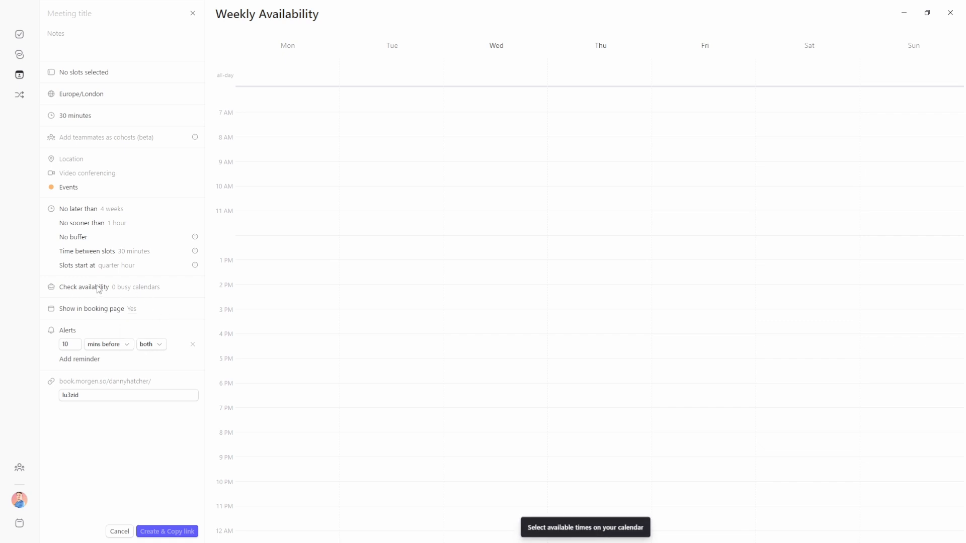
left_click(126, 290)
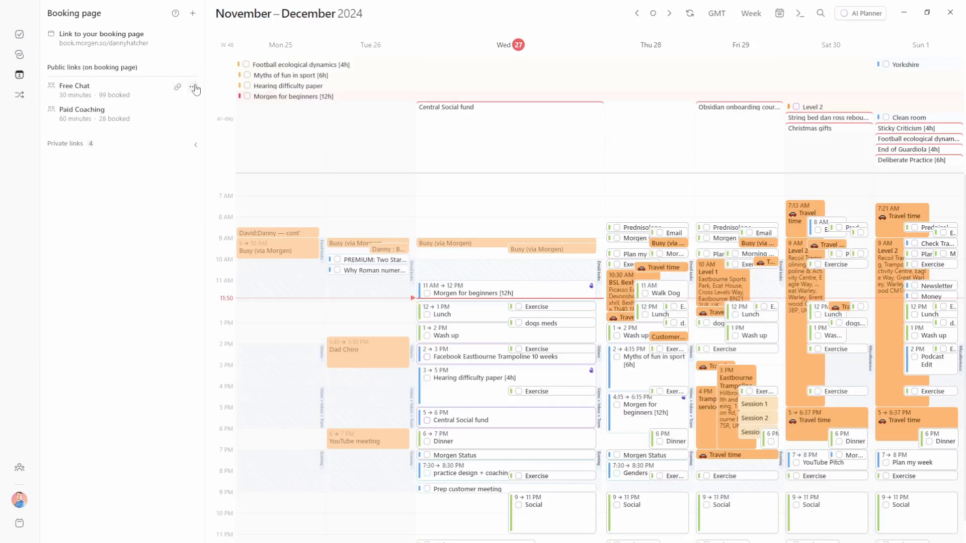
left_click(195, 87)
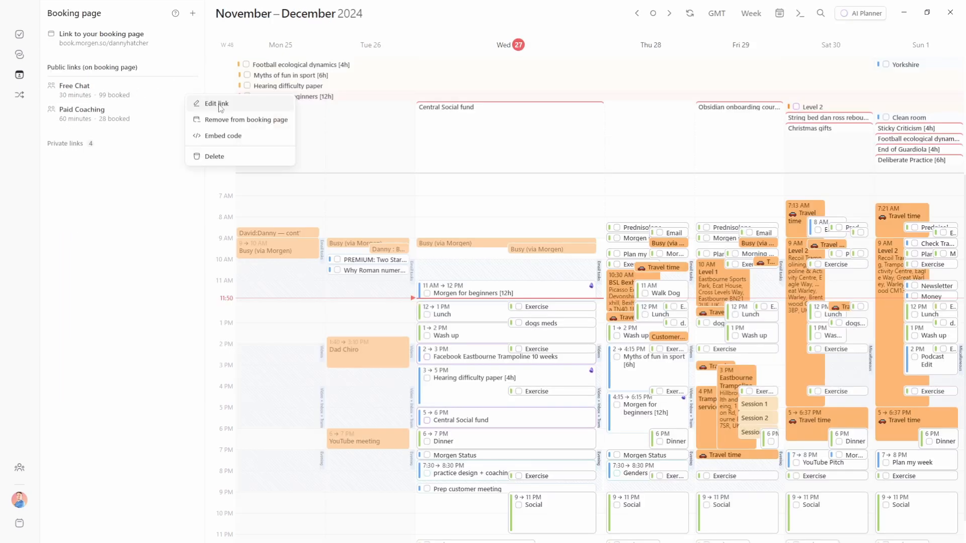
Make the Free Chat link treat the Events and Calendar calendars as busy time
left_click(217, 104)
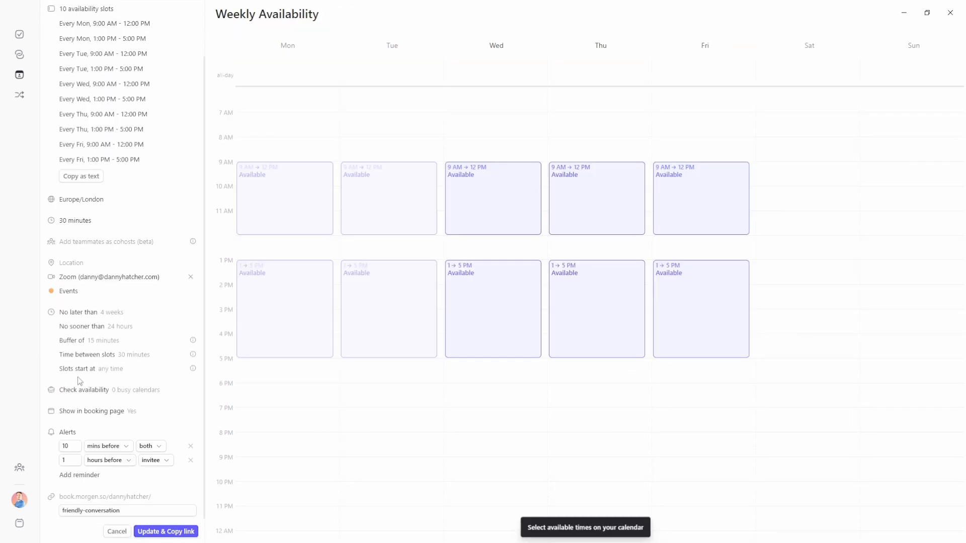
left_click(133, 396)
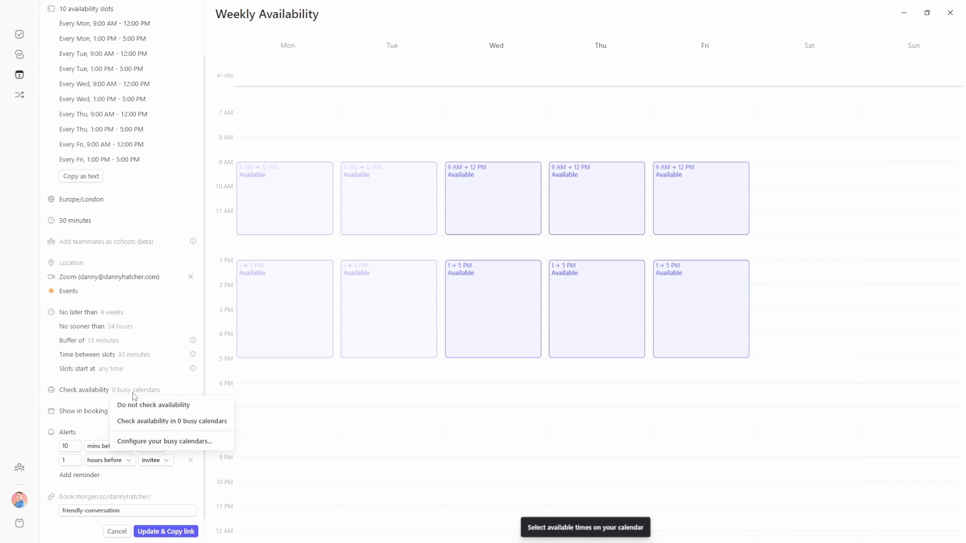
left_click(150, 440)
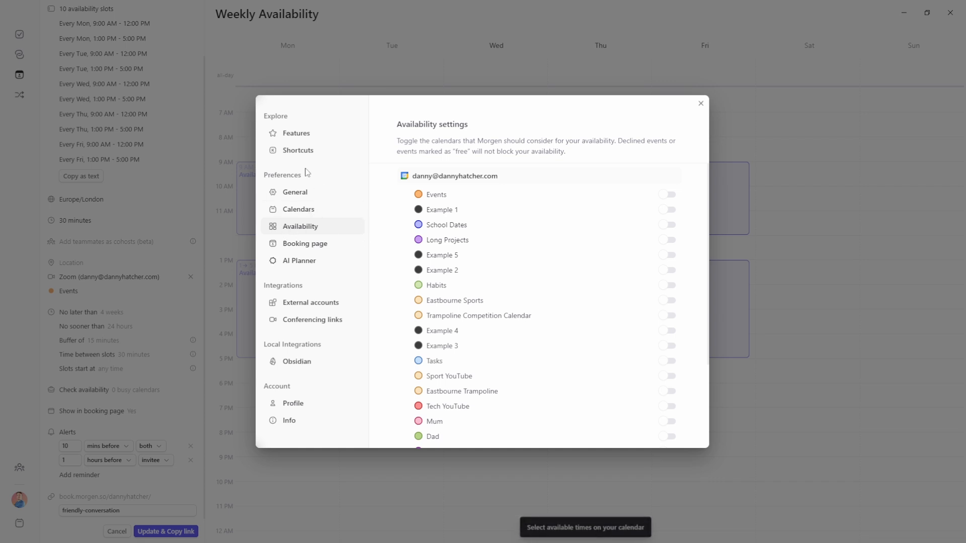
left_click(668, 195)
scroll(495, 197, "down", 2)
left_click(669, 407)
scroll(460, 238, "up", 2)
left_click(700, 103)
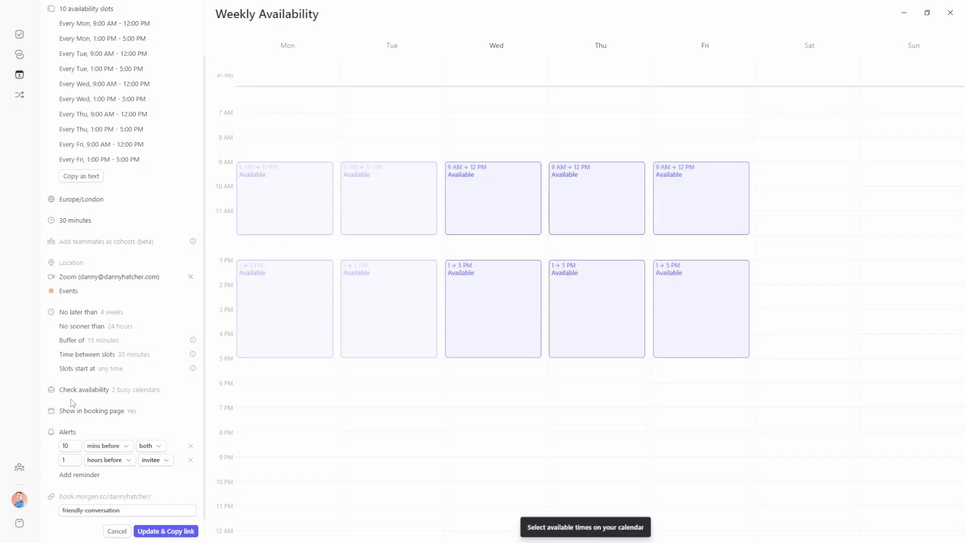
Keep 2 busy calendars and the invitee alert, then view Thursday 28 November's slots 14:05–16:20
left_click(143, 397)
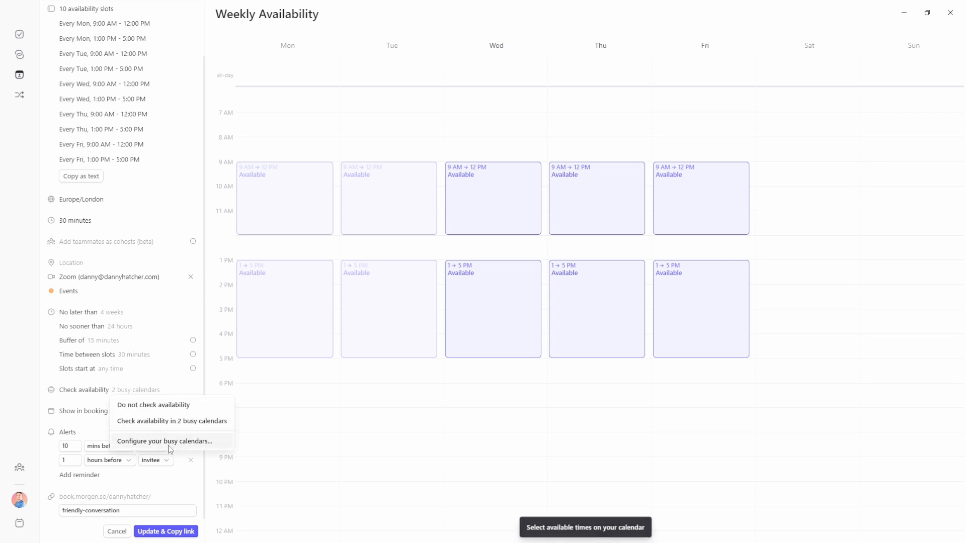
left_click(76, 391)
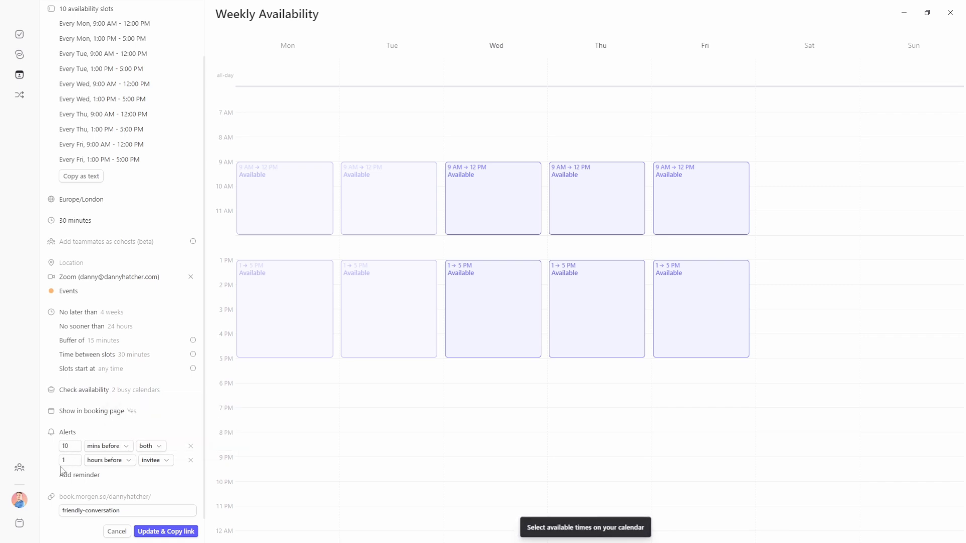
left_click(169, 461)
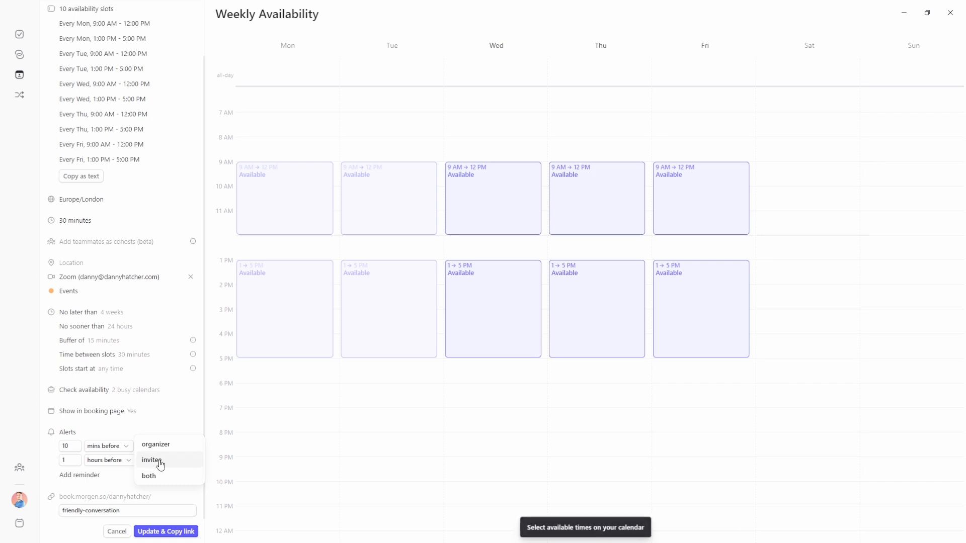
left_click(102, 476)
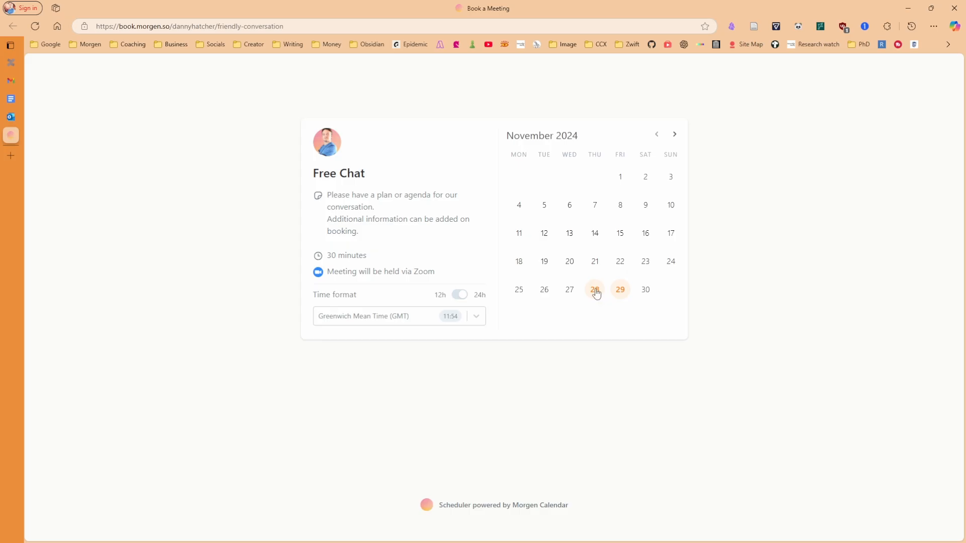
left_click(595, 290)
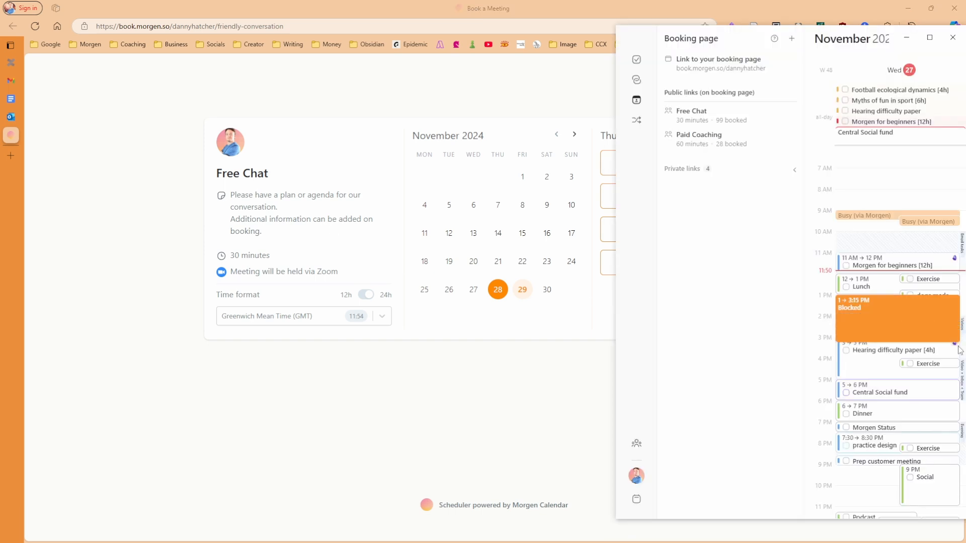
Extend the Blocked event on the 27th to end at 16:50, then recheck Thursday 28's booking slots
left_click_drag(961, 356, 961, 381)
left_click(815, 498)
left_click(35, 26)
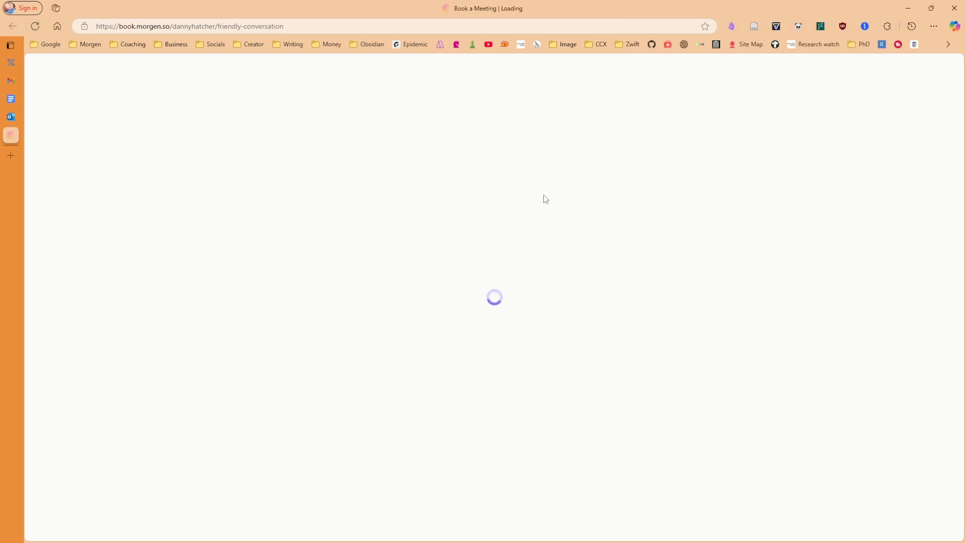
left_click(594, 291)
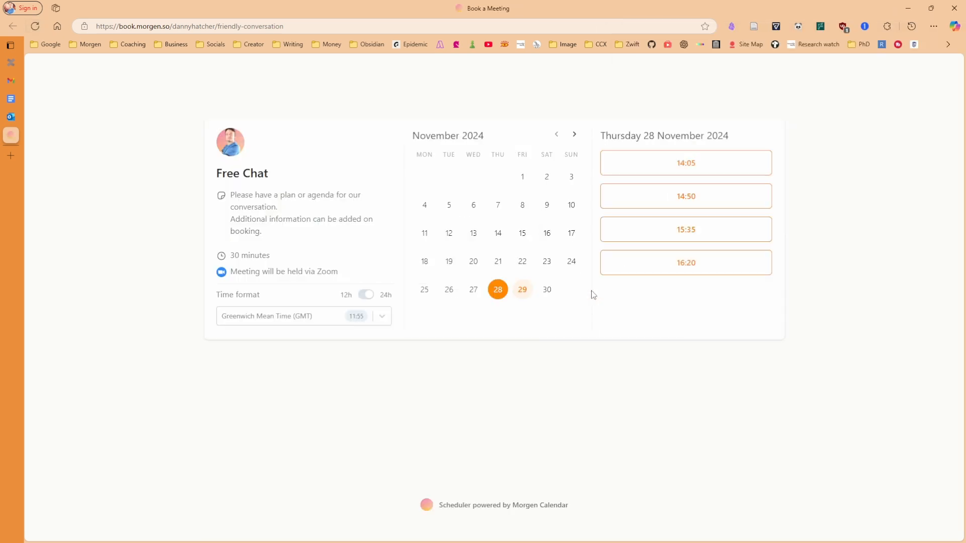
key("ctrl+alt+m")
left_click(859, 328)
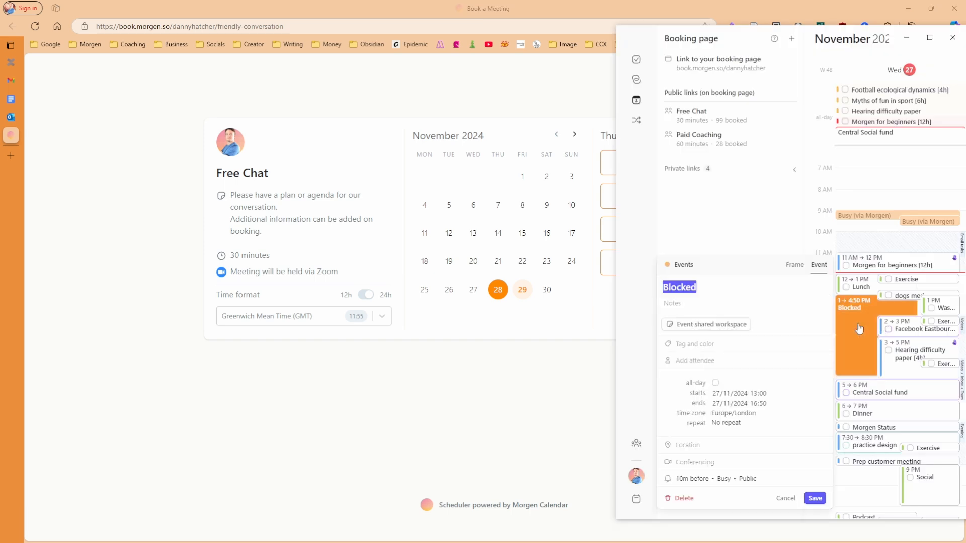
Move the Blocked event to Thursday 28 November and reload the booking page
left_click(720, 394)
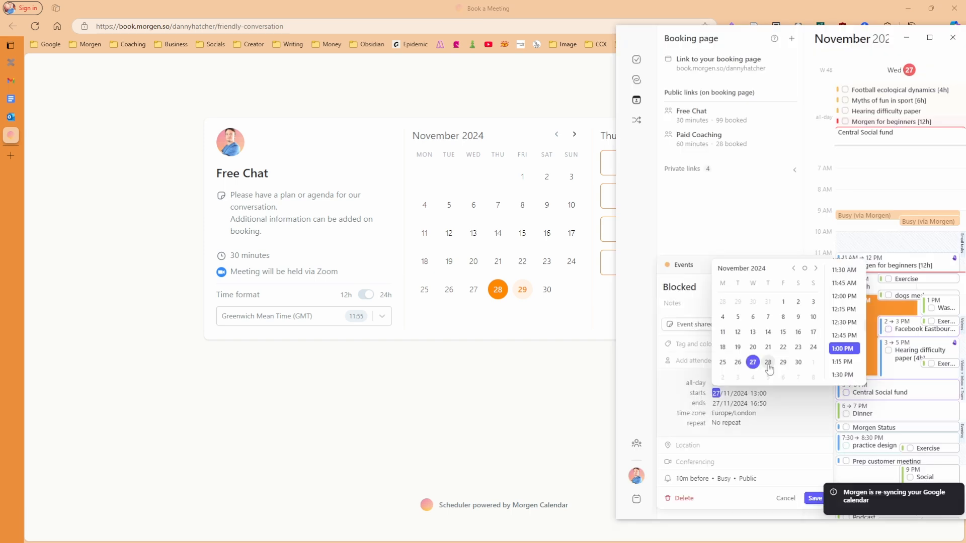
left_click(767, 363)
left_click(39, 27)
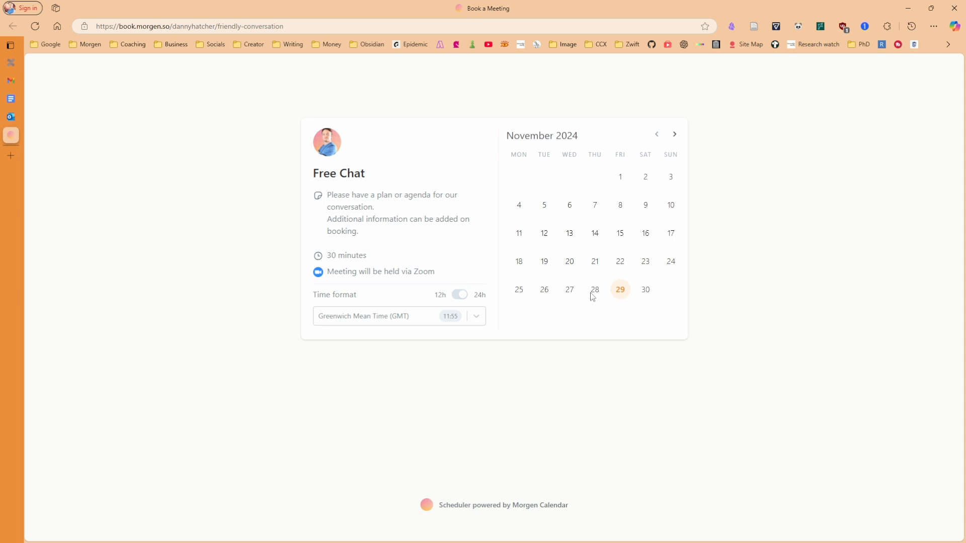
Mark the Blocked event as Free and recheck Thursday 28 November's booking slots
key("alt+Tab")
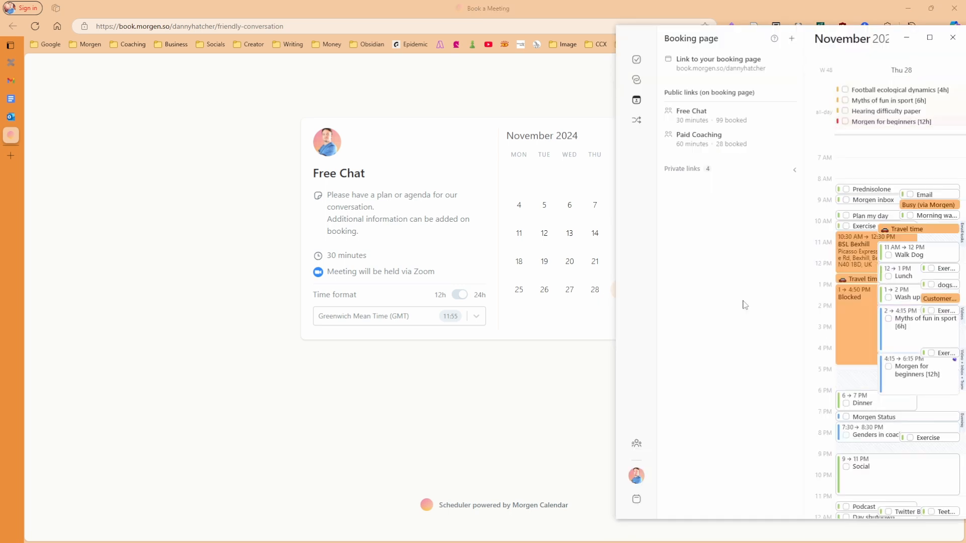
left_click(851, 309)
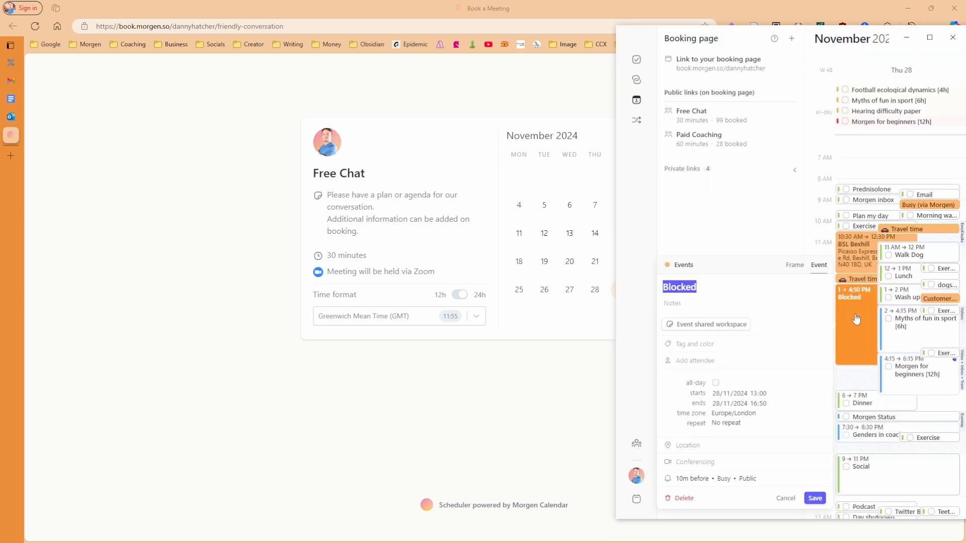
left_click(725, 478)
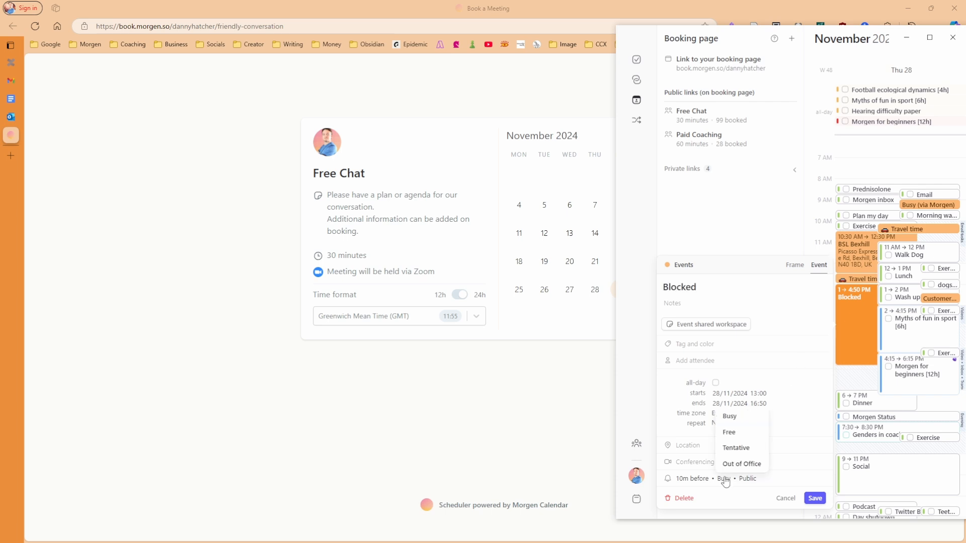
left_click(730, 434)
left_click(815, 499)
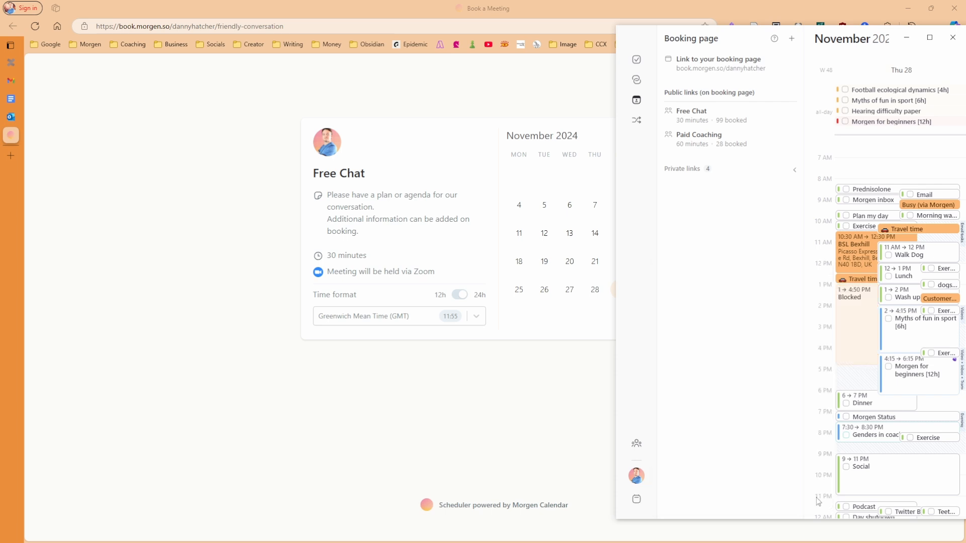
left_click(858, 327)
key("alt+Tab")
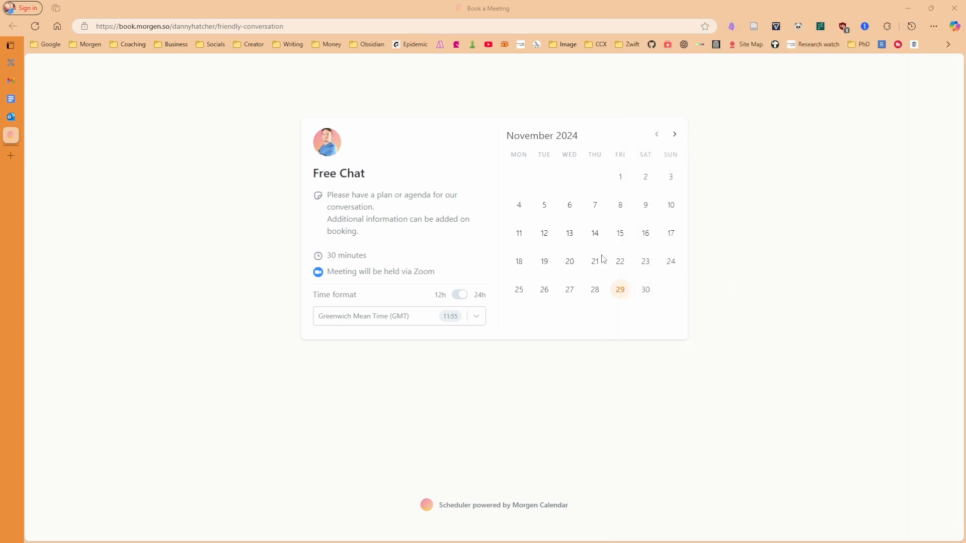
left_click(591, 290)
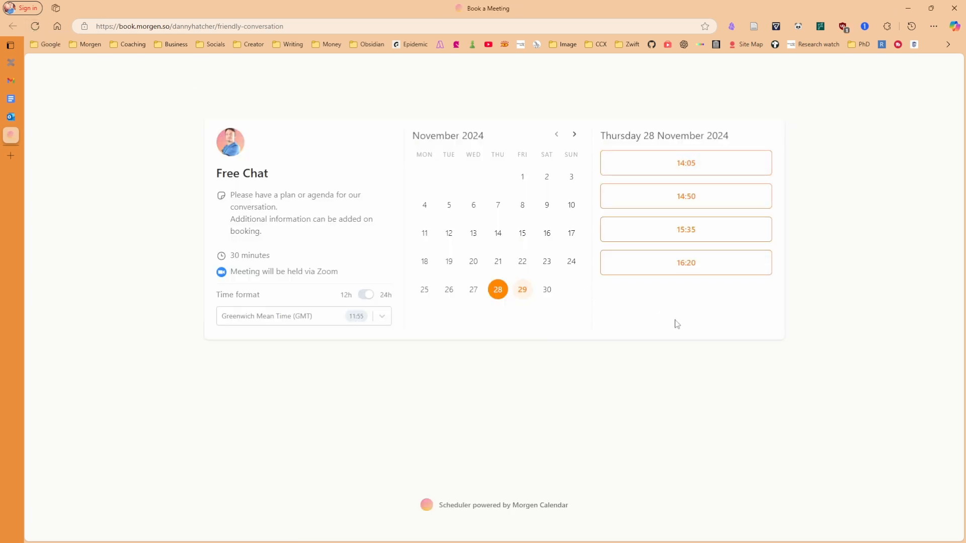
Set the Blocked event's status back to Busy
key("alt+Tab")
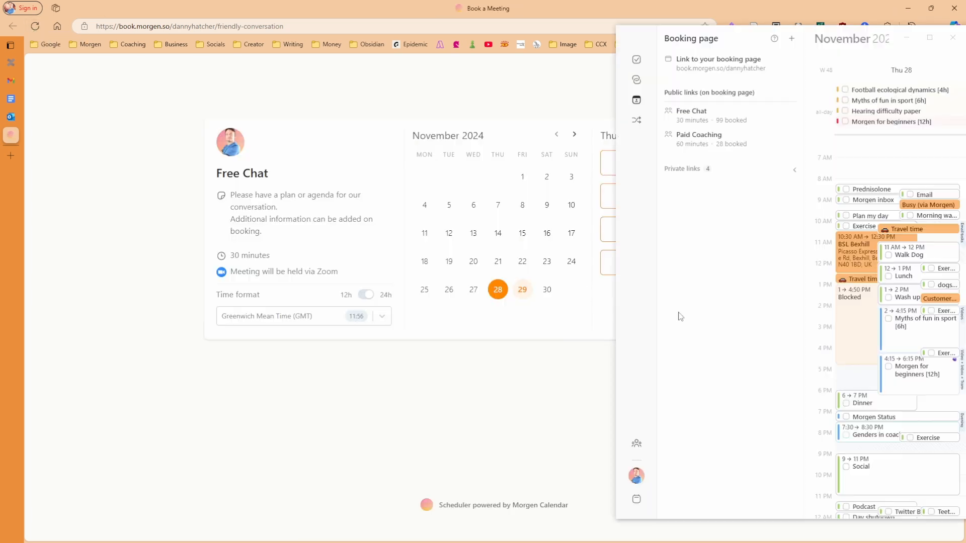
left_click(851, 310)
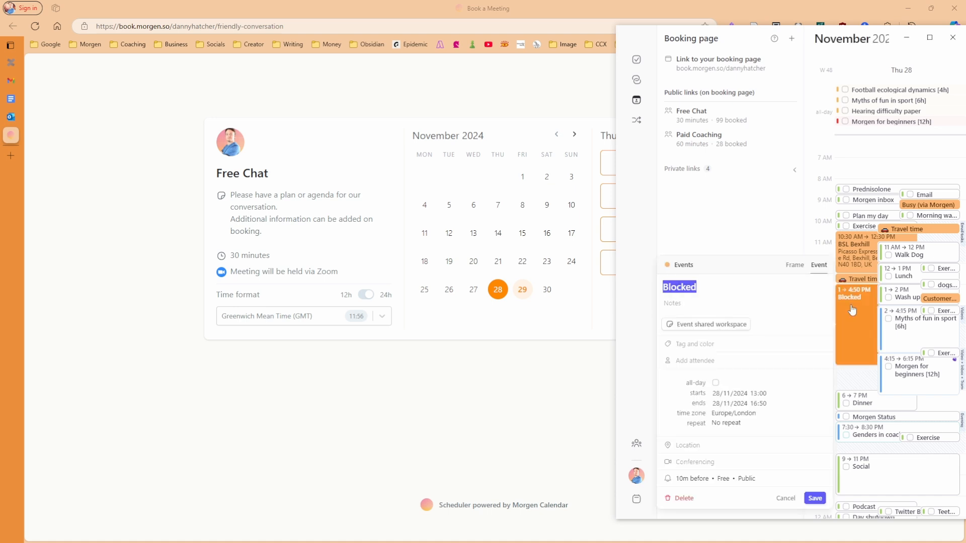
left_click(723, 479)
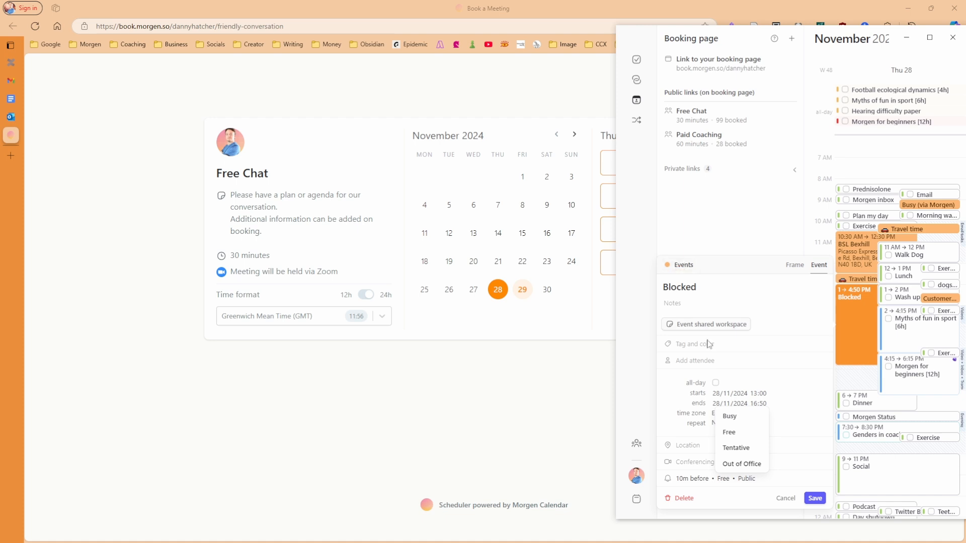
left_click(730, 417)
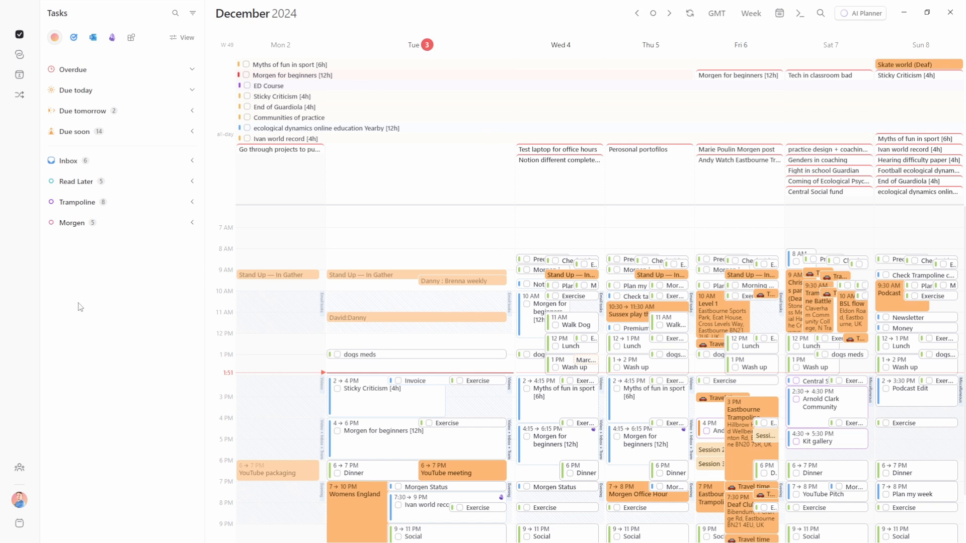
Switch Morgen's time display to the 24-hour English (United Kingdom) format in General preferences
left_click(19, 499)
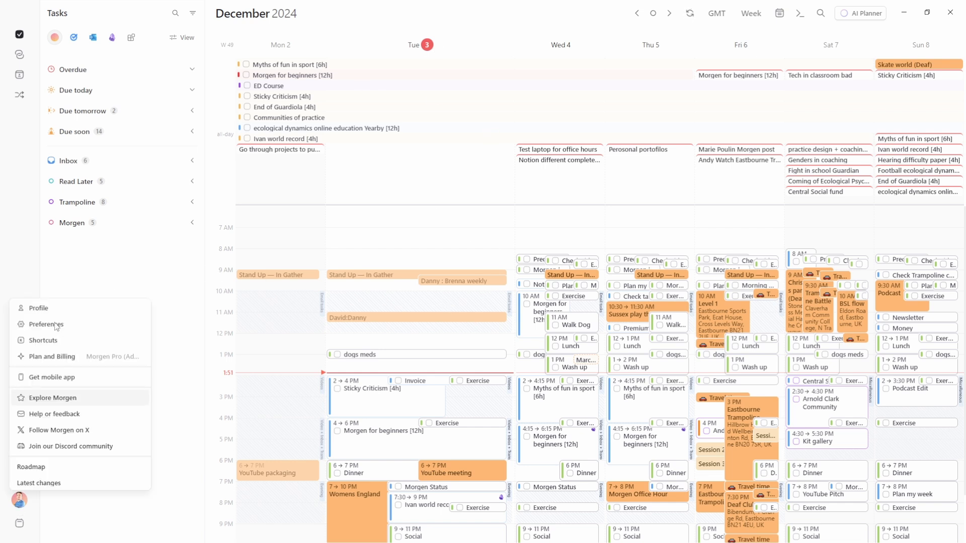
left_click(46, 324)
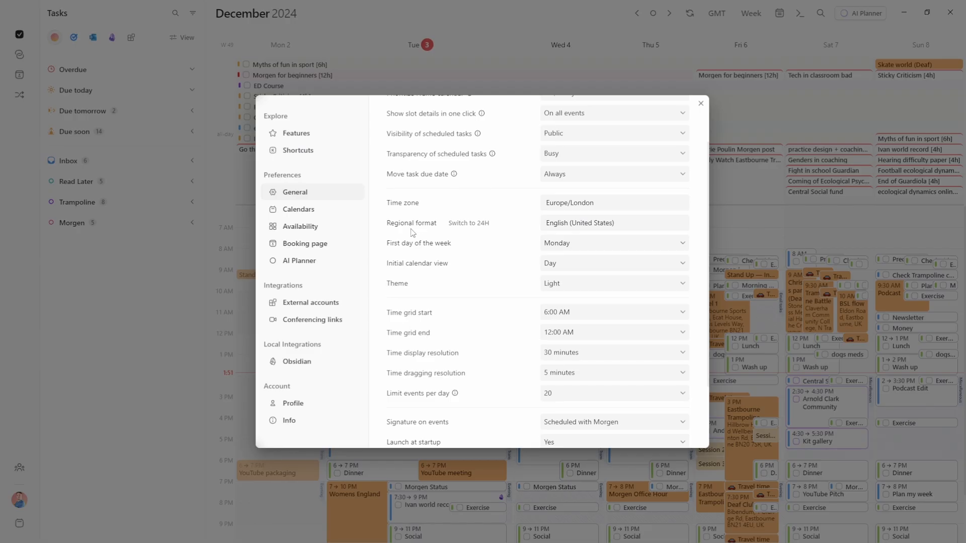
left_click(466, 223)
left_click(468, 223)
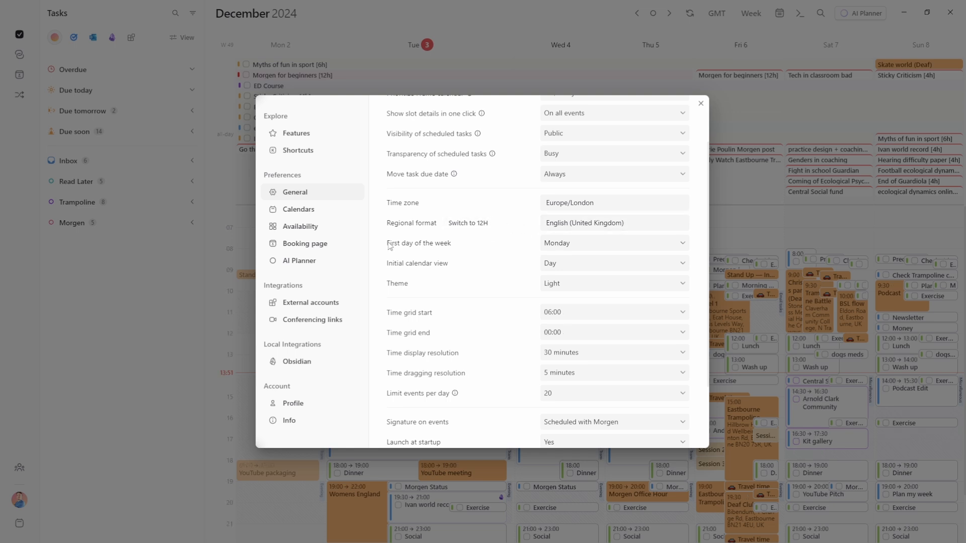
left_click(468, 223)
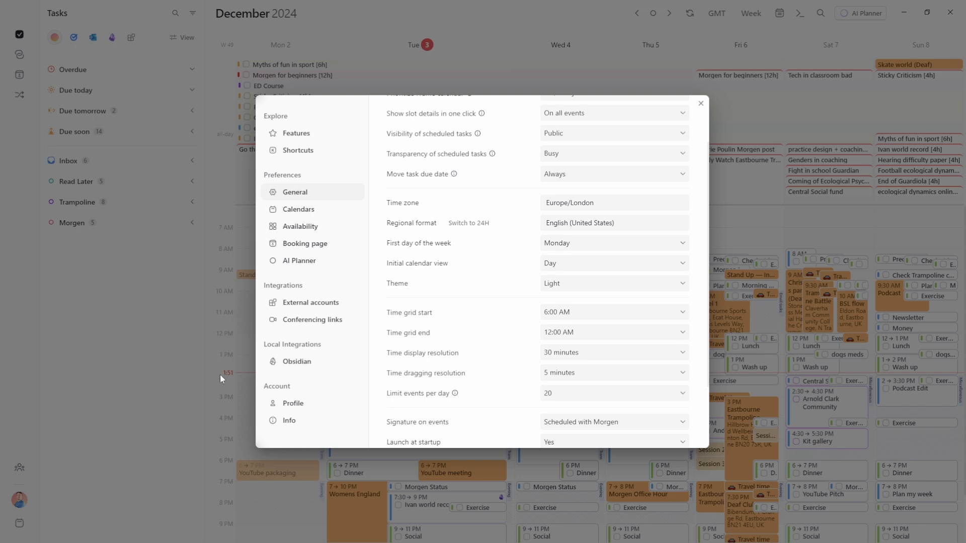
left_click(468, 222)
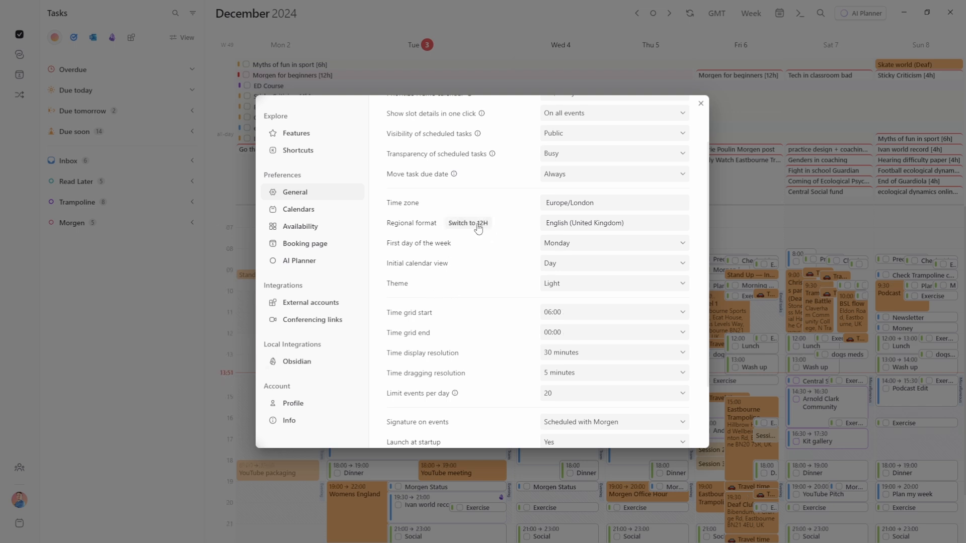
Review the keyboard shortcuts list and keep the time display resolution at 30 minutes
key("period")
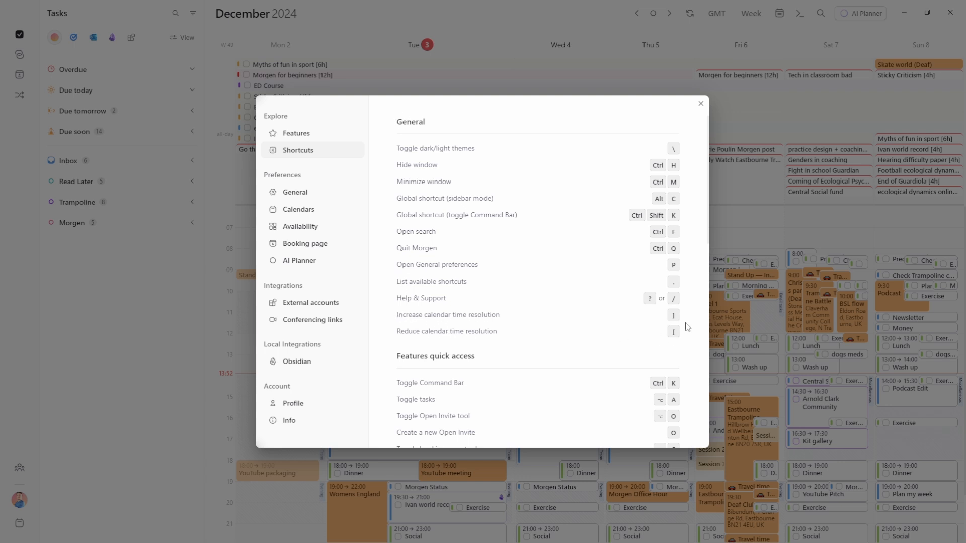
left_click(304, 194)
left_click(576, 269)
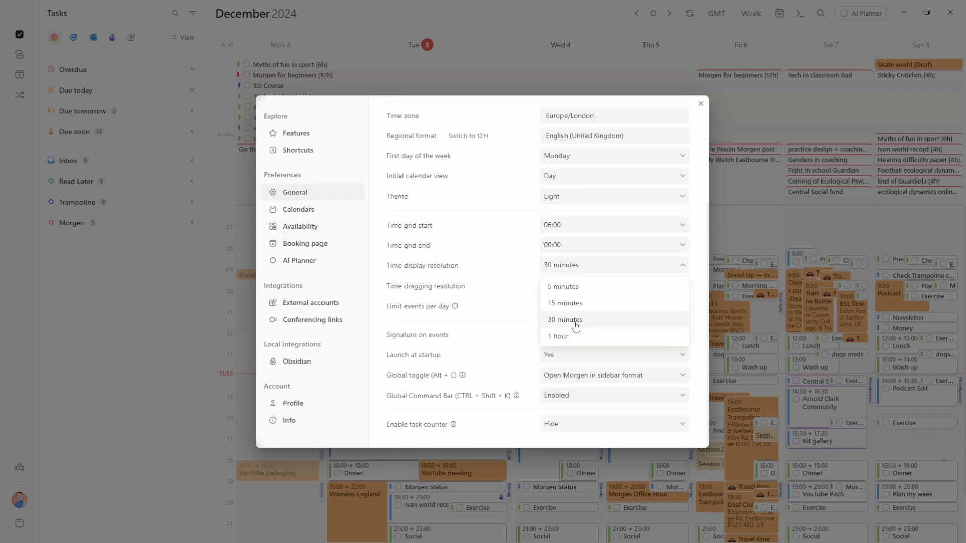
left_click(505, 293)
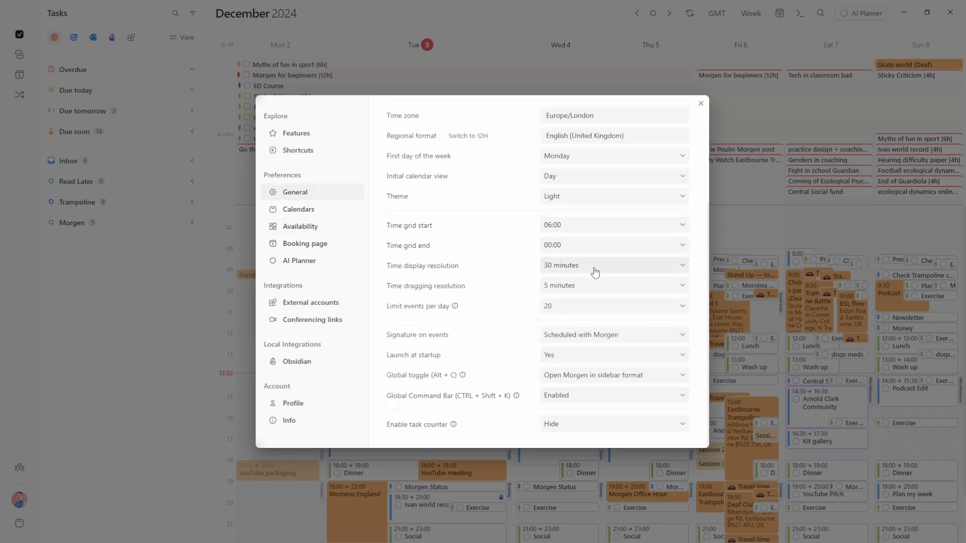
Close the preferences, scroll through the calendar, and open the booking page settings
left_click(753, 228)
scroll(409, 302, "down", 2)
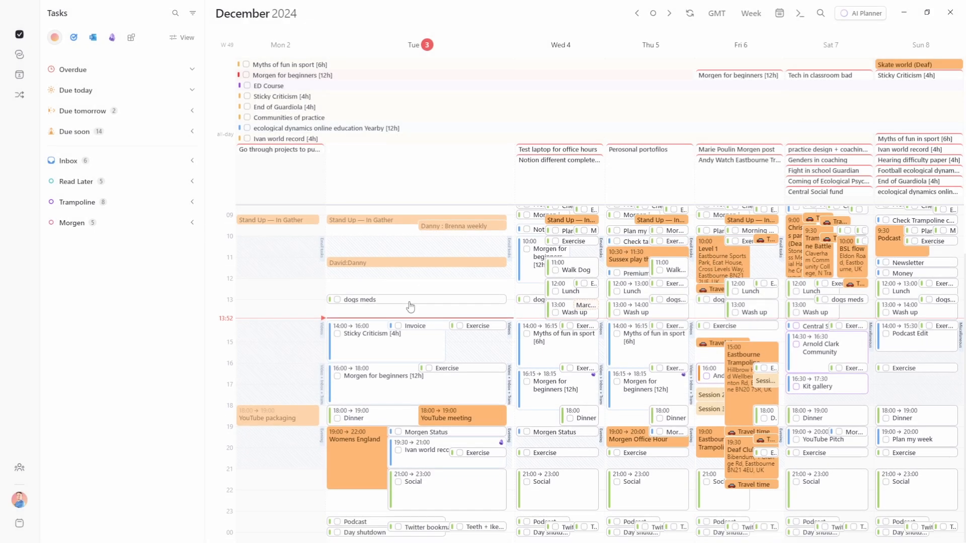
scroll(410, 305, "up", 3)
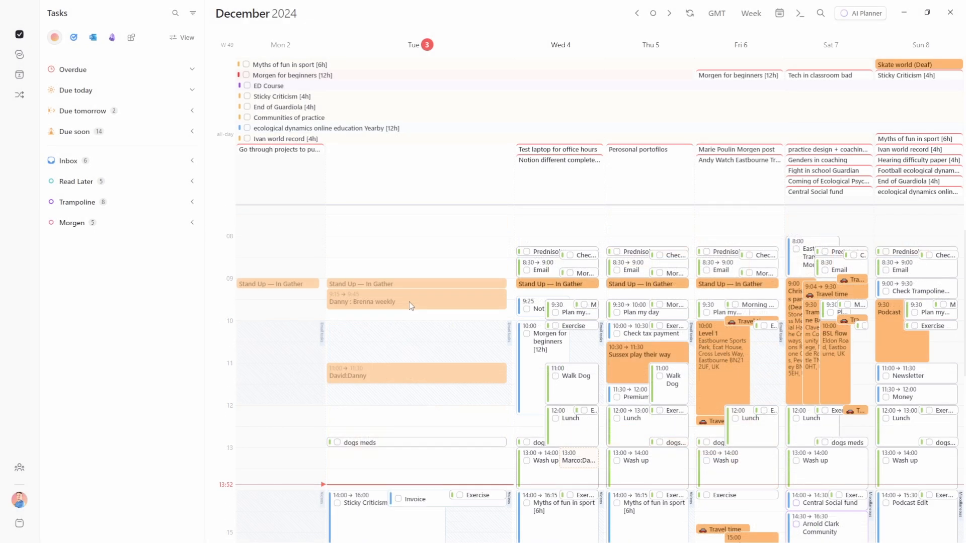
scroll(409, 302, "up", 3)
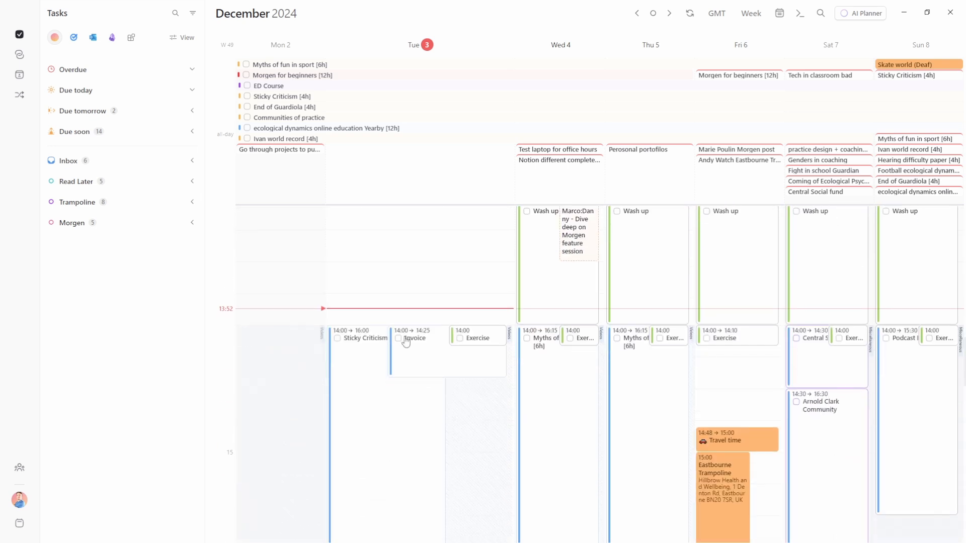
scroll(406, 342, "down", 1)
scroll(406, 341, "down", 5)
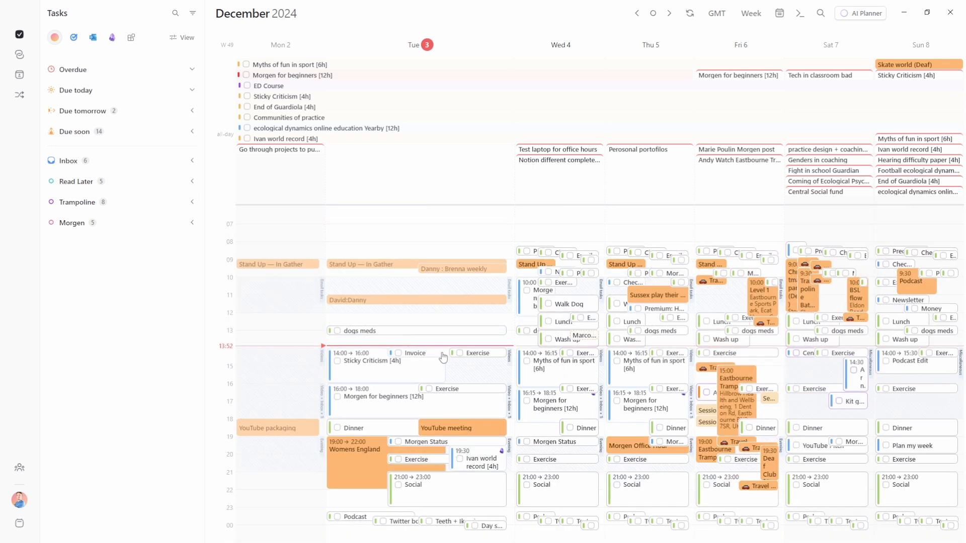
scroll(442, 352, "up", 2)
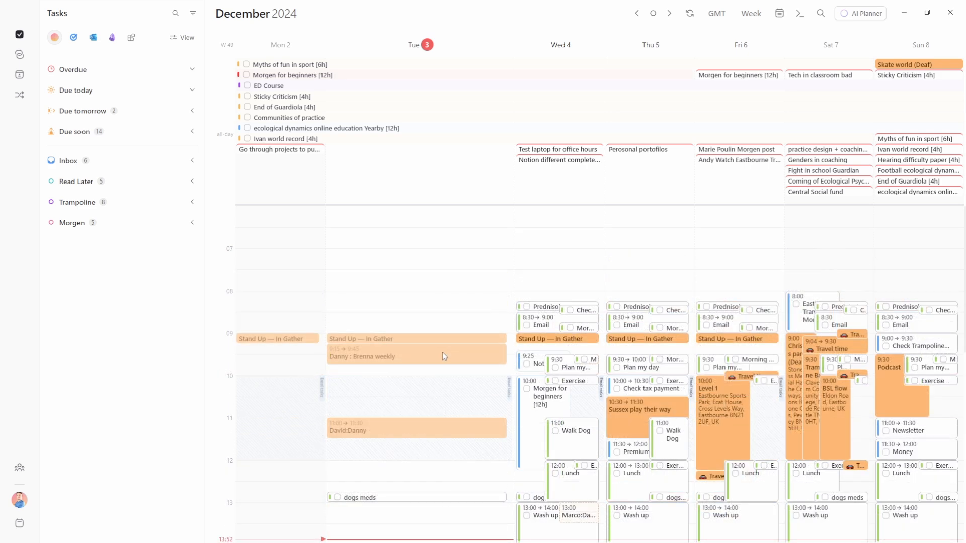
scroll(444, 351, "down", 3)
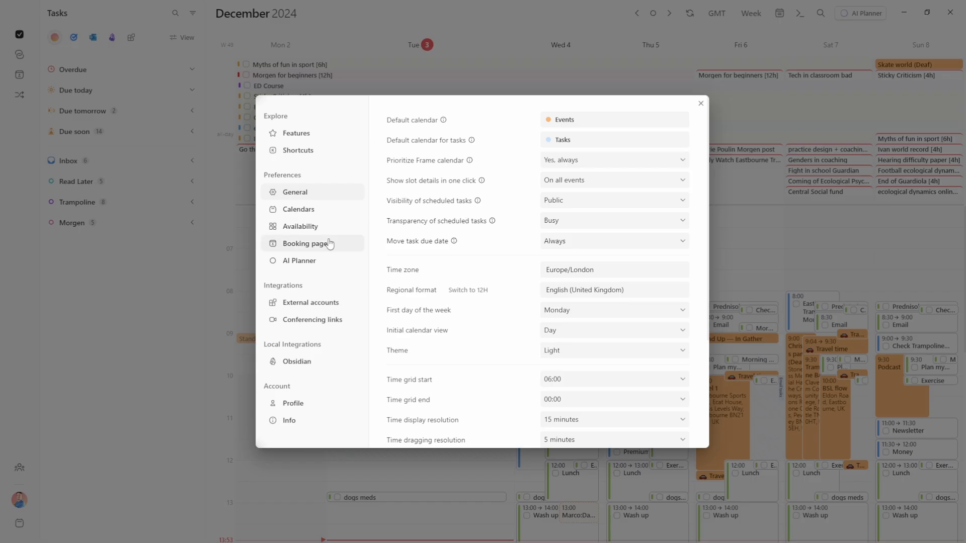
left_click(311, 244)
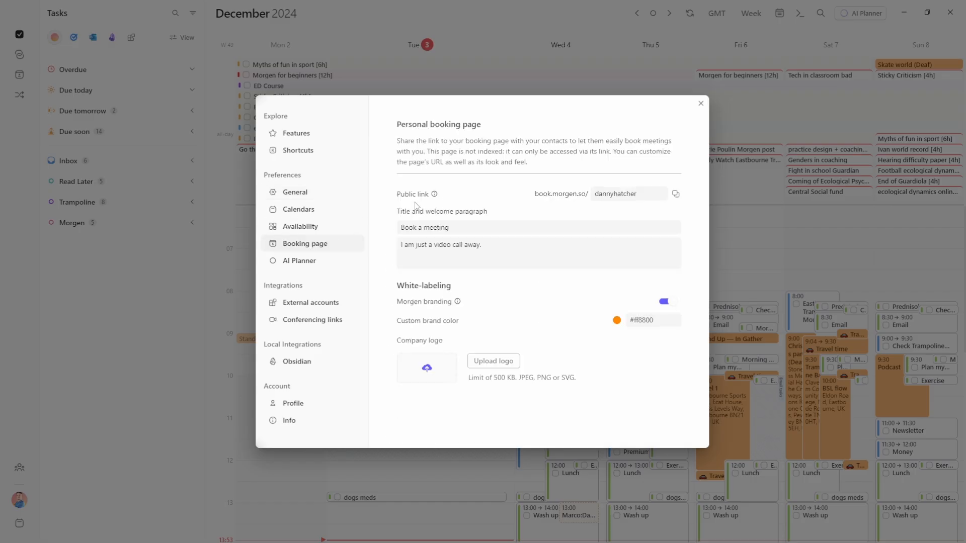
left_click(329, 229)
scroll(447, 217, "down", 4)
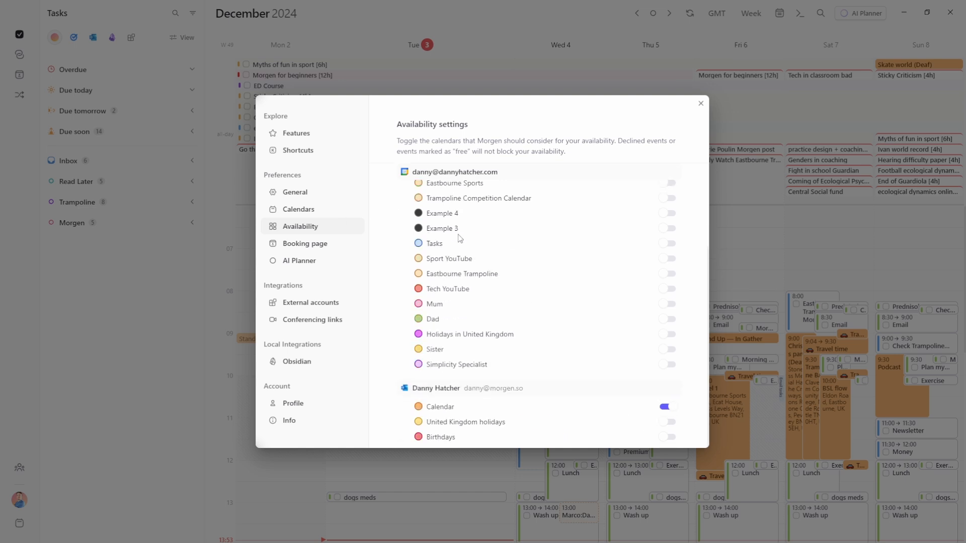
left_click(335, 246)
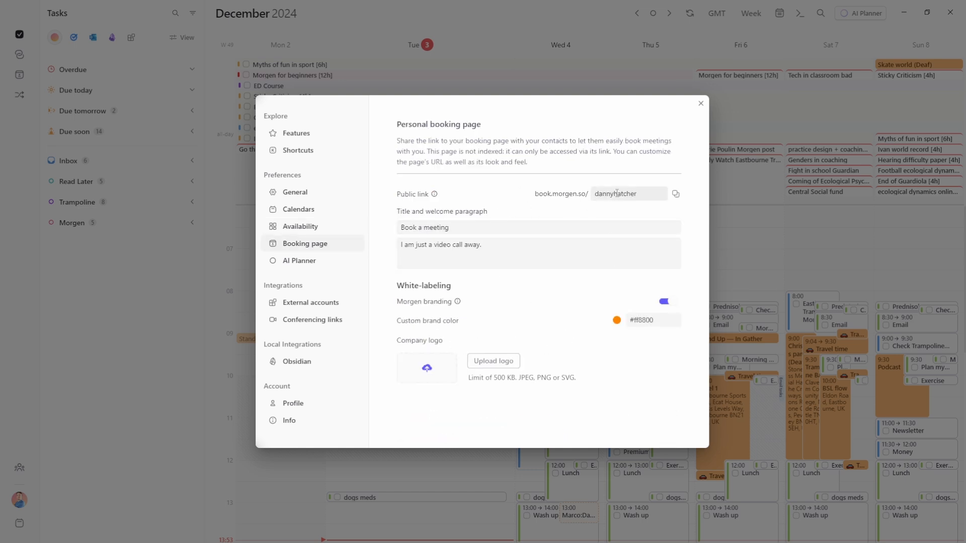
left_click(547, 212)
Add a Webex account from External accounts and continue to Webex sign-in in the browser
mouse_move(459, 303)
left_click(310, 302)
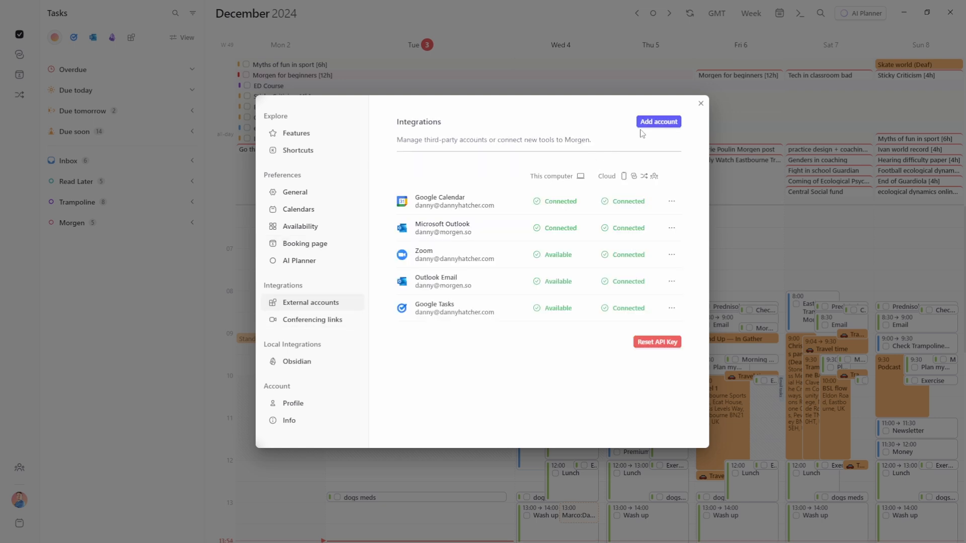
left_click(657, 123)
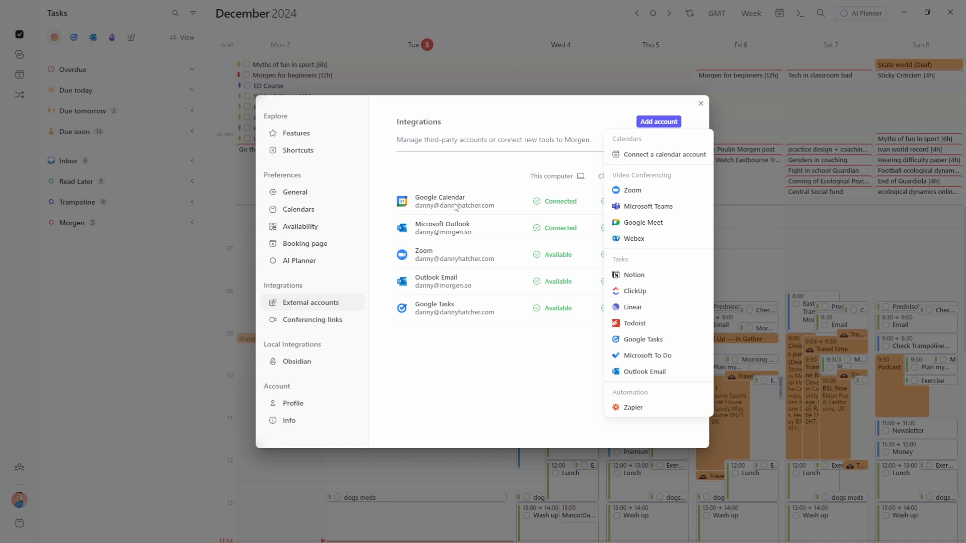
left_click(645, 238)
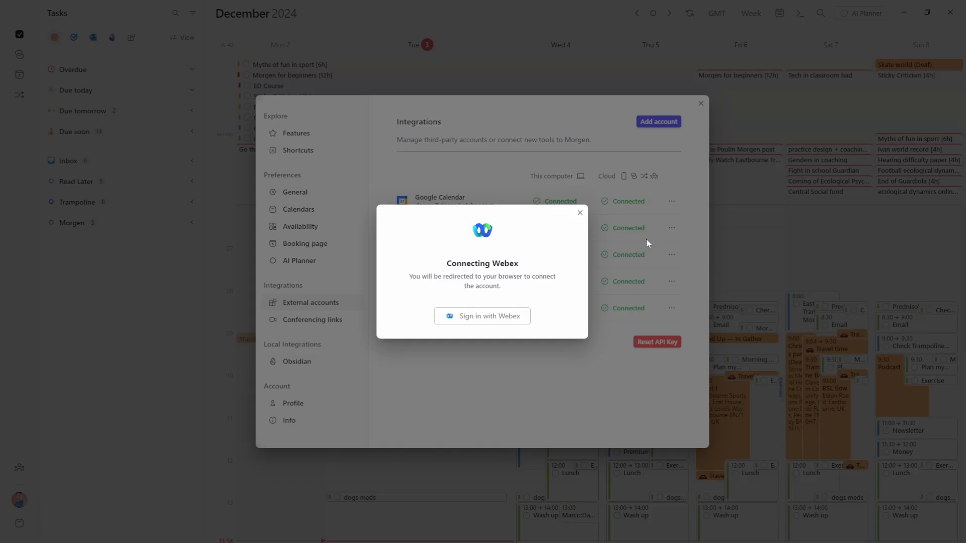
left_click(486, 317)
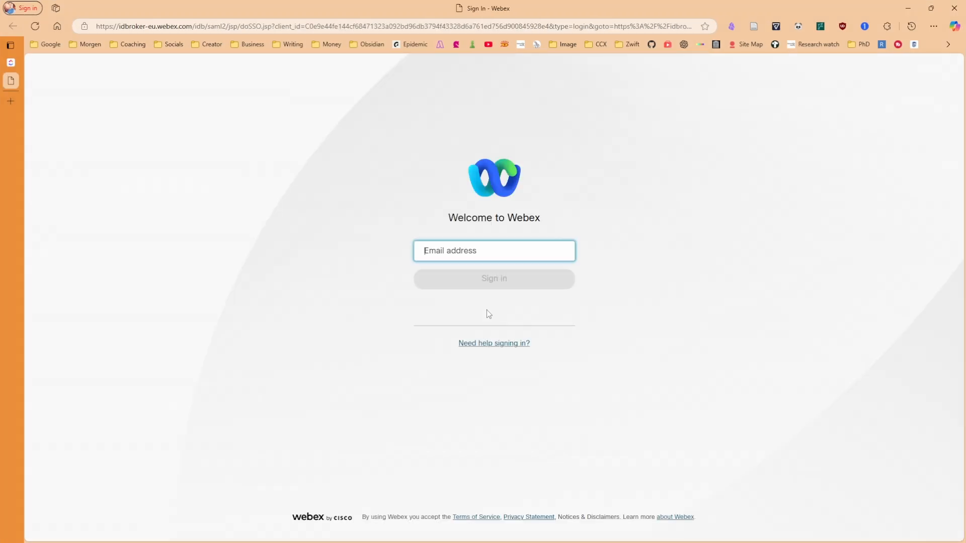
Finish Webex sign-in, connect Microsoft Teams with the account password, then close Settings
left_click(496, 279)
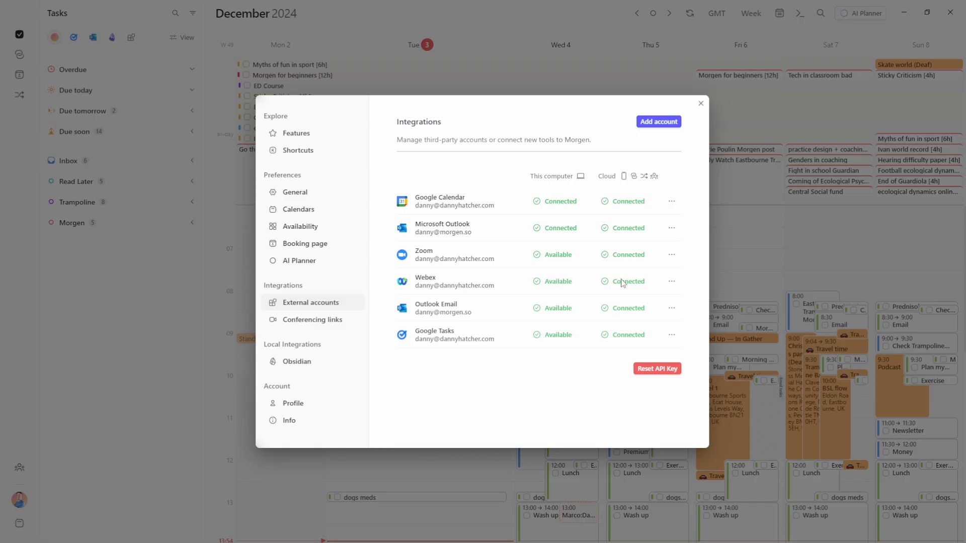
left_click(659, 121)
left_click(648, 207)
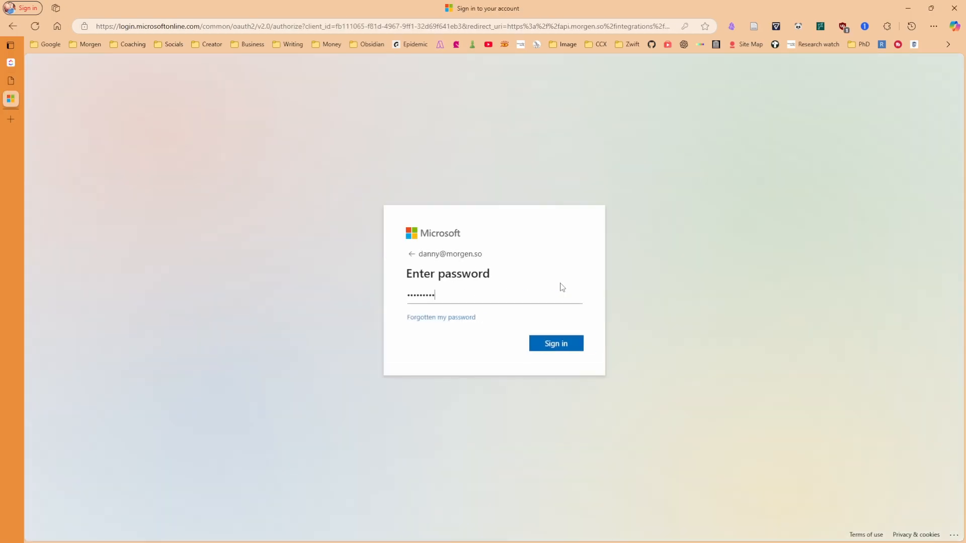
left_click(558, 346)
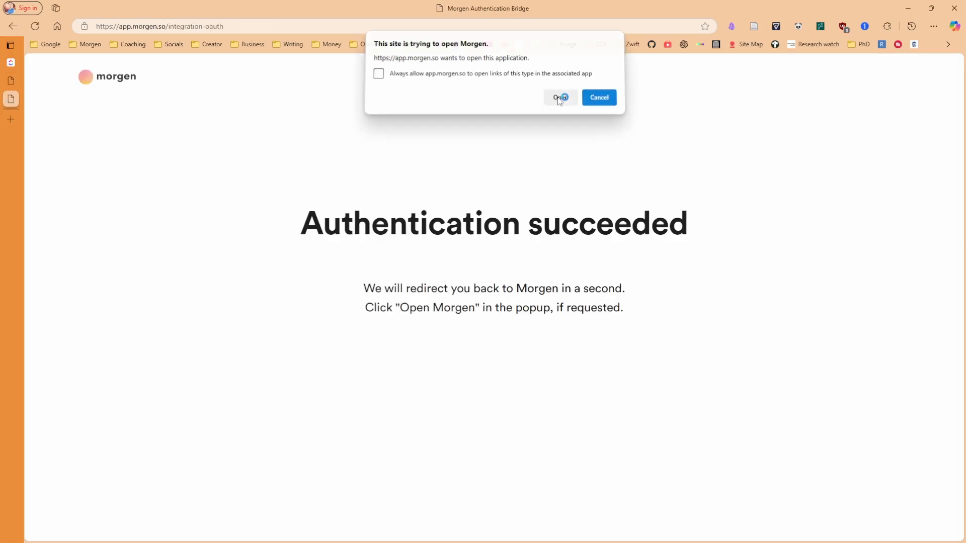
left_click(557, 97)
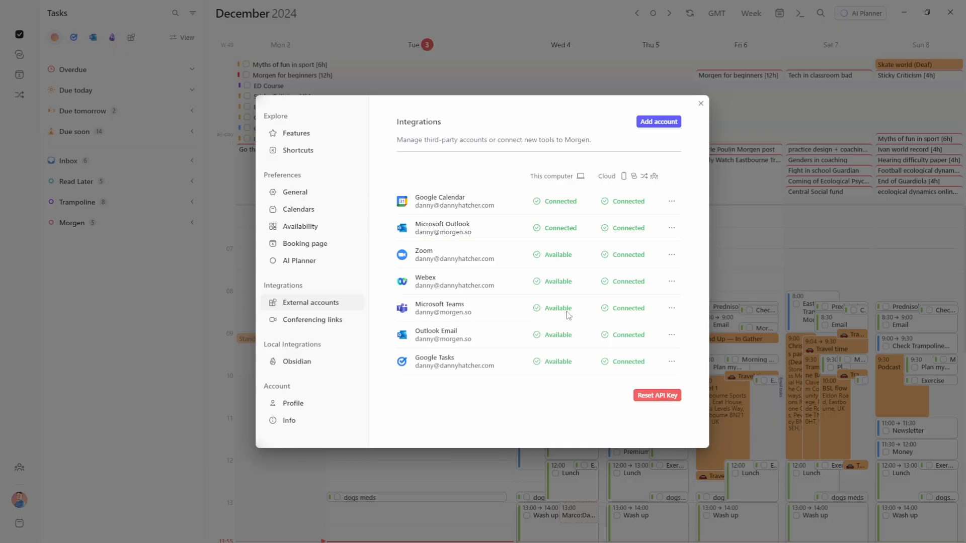
left_click(768, 246)
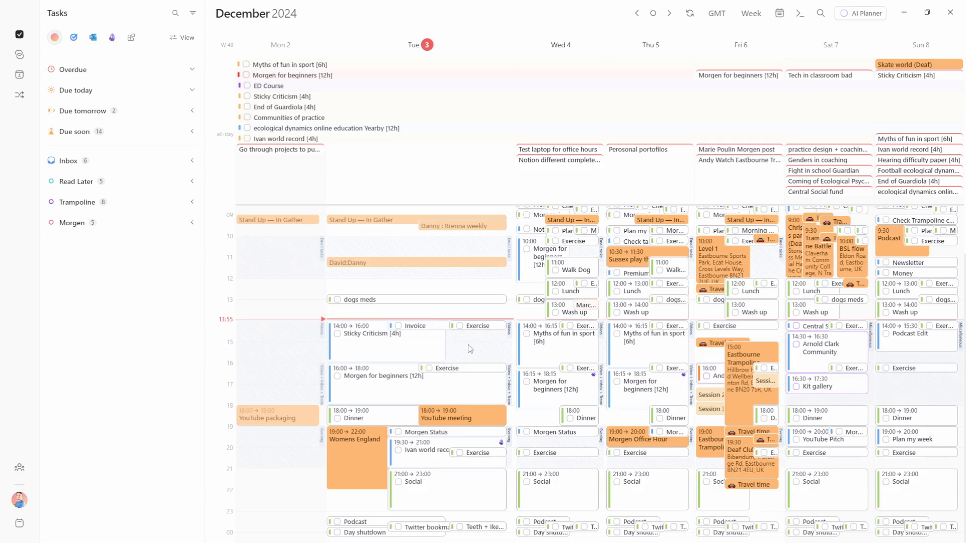
Create a test Blocked event on Tuesday afternoon, check its conferencing options, save, then delete it
left_click(467, 341)
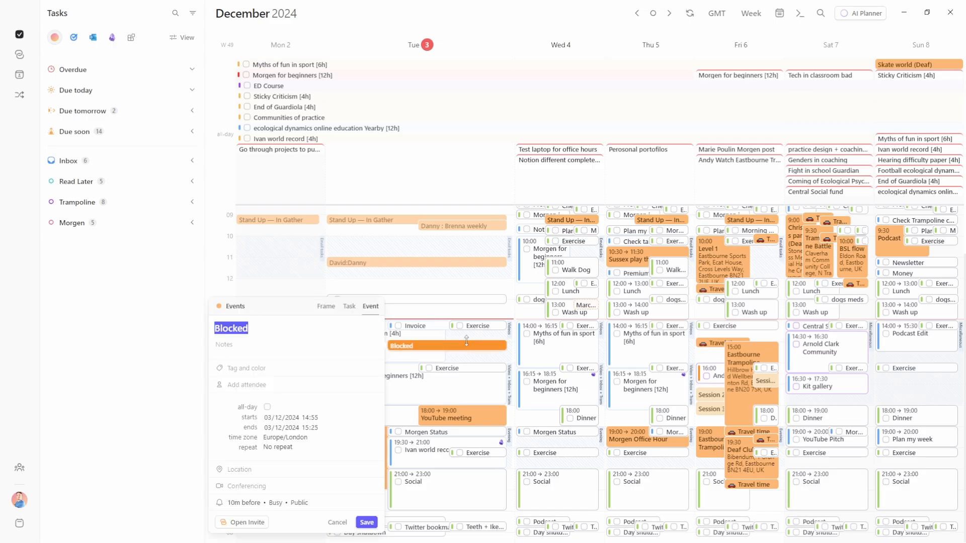
left_click(256, 485)
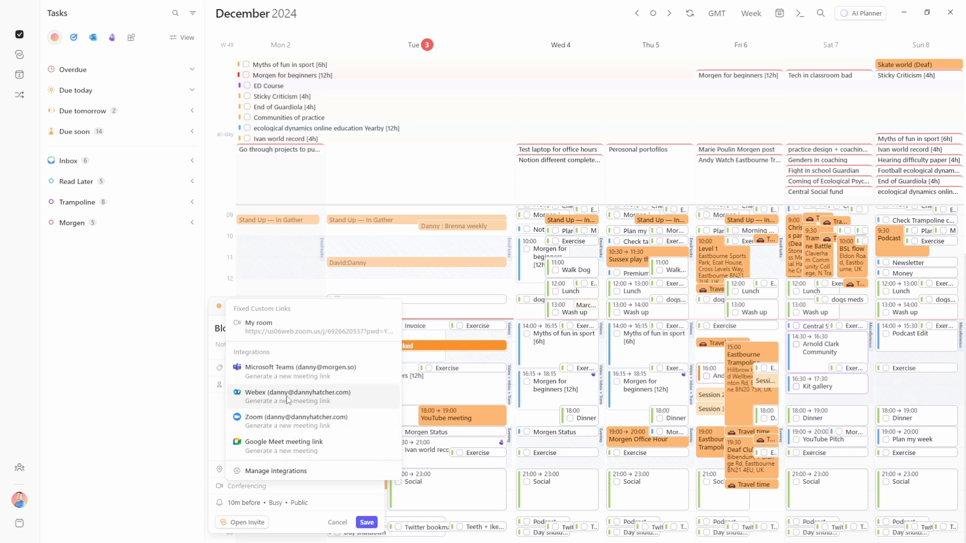
left_click(268, 376)
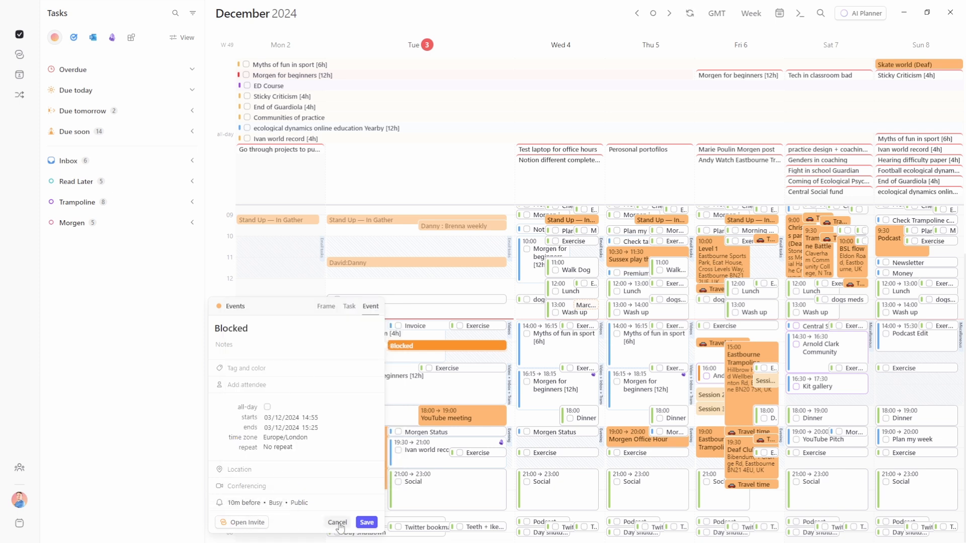
left_click(367, 523)
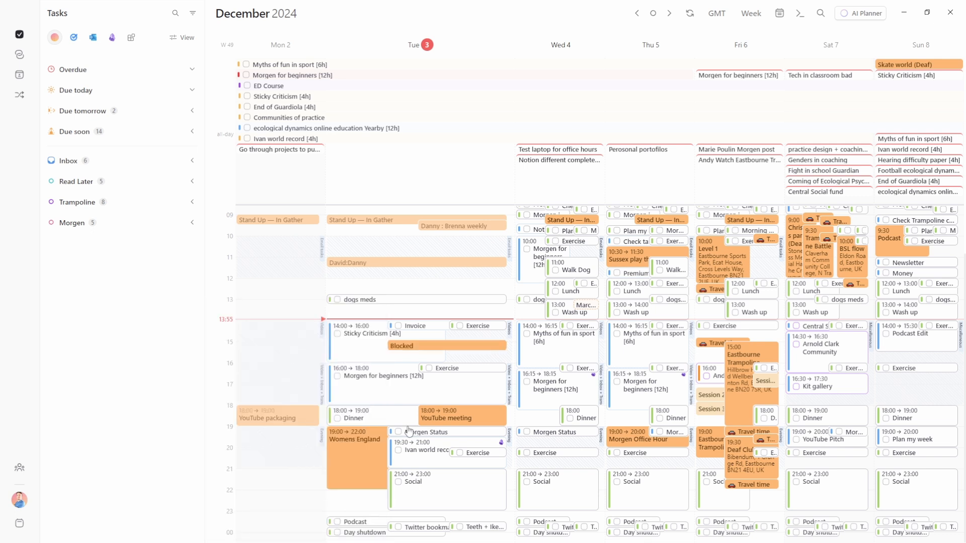
left_click(427, 345)
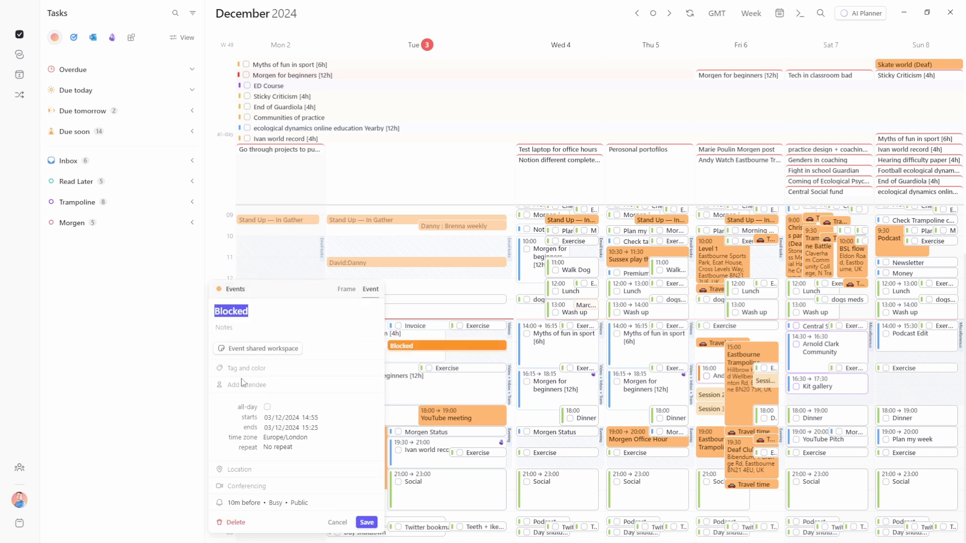
left_click(235, 523)
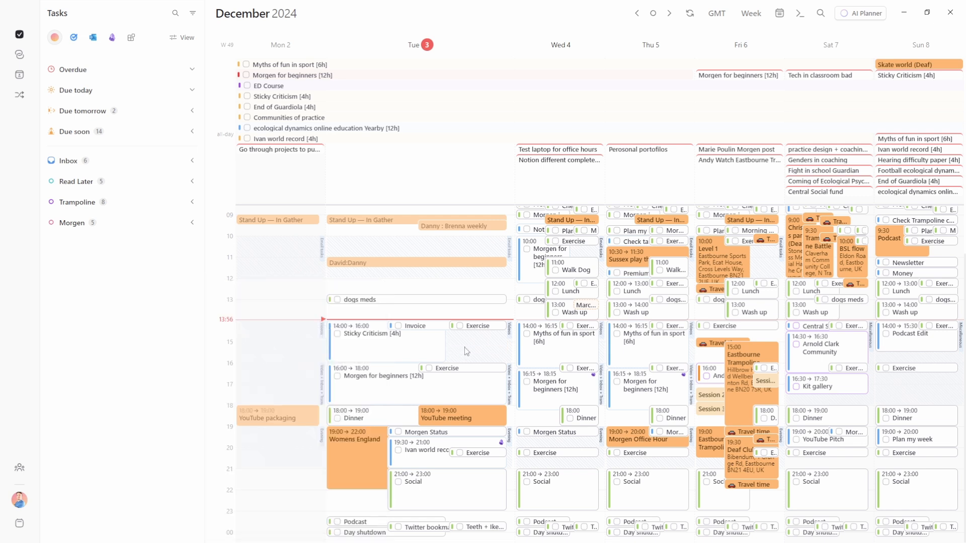
Make a Tuesday 3 December 15:25–23:20 event into an open invite
left_click_drag(465, 353, 451, 521)
left_click(394, 480)
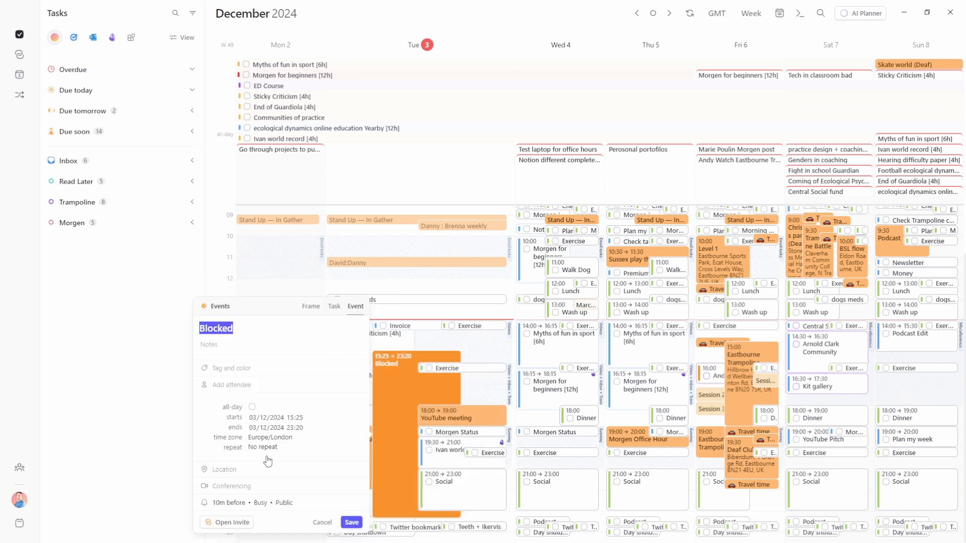
left_click(279, 508)
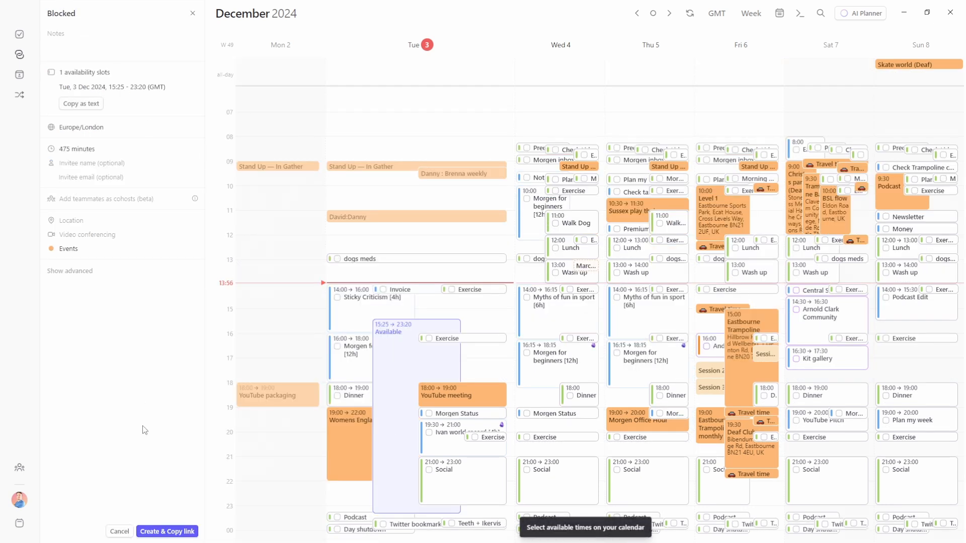
Create and copy the Blocked booking link and preview Tuesday 3 December's bookable times
left_click(172, 530)
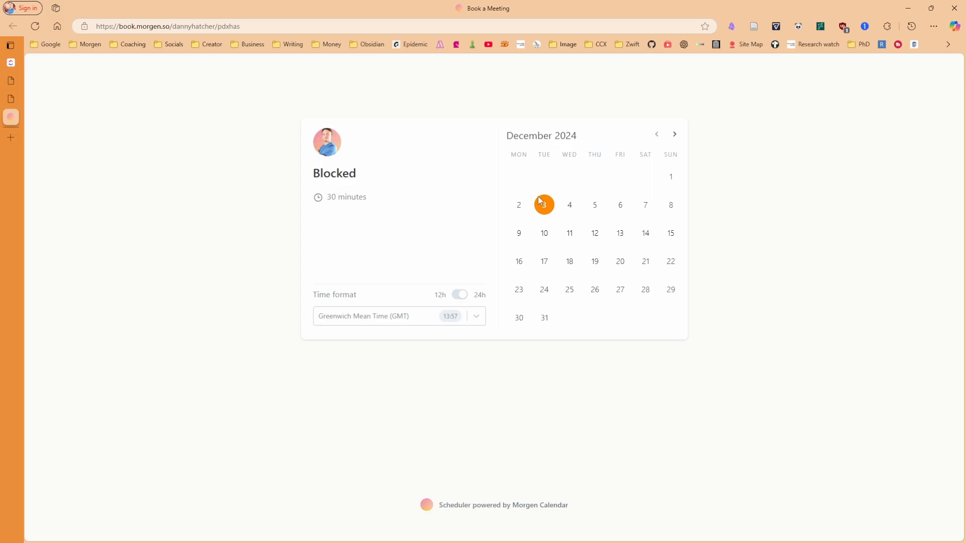
left_click(545, 205)
scroll(653, 266, "down", 2)
scroll(664, 282, "up", 2)
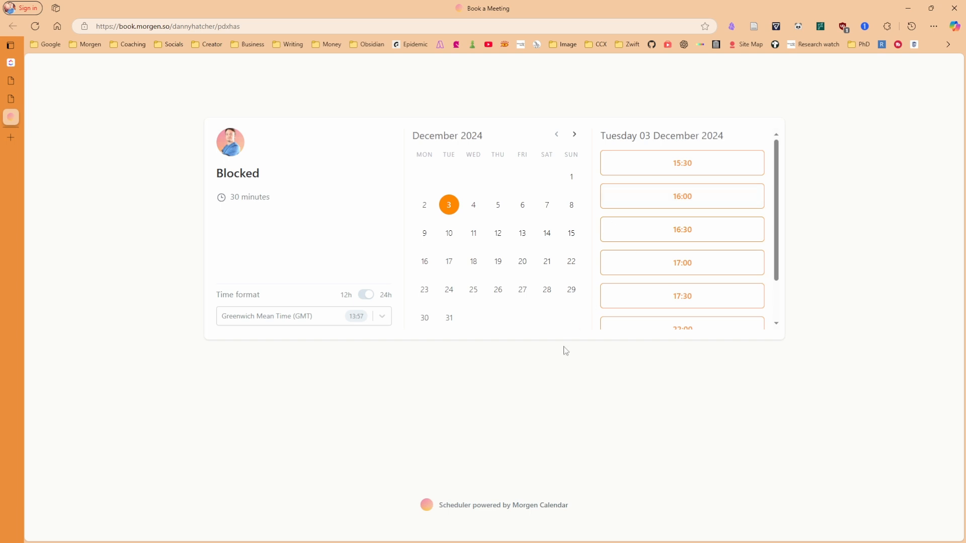
key("alt+Tab")
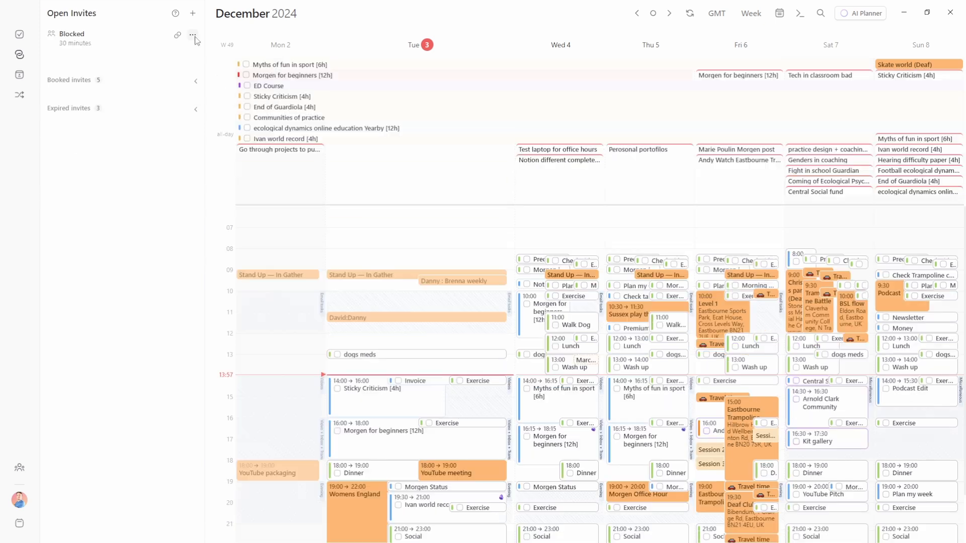
Delete the Blocked open invite from the Open Invites list
left_click(195, 37)
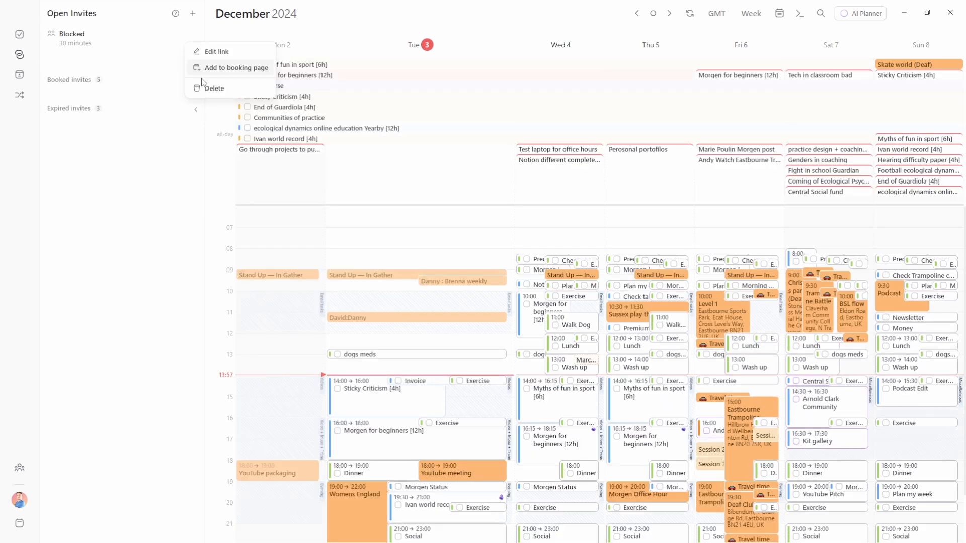
left_click(215, 90)
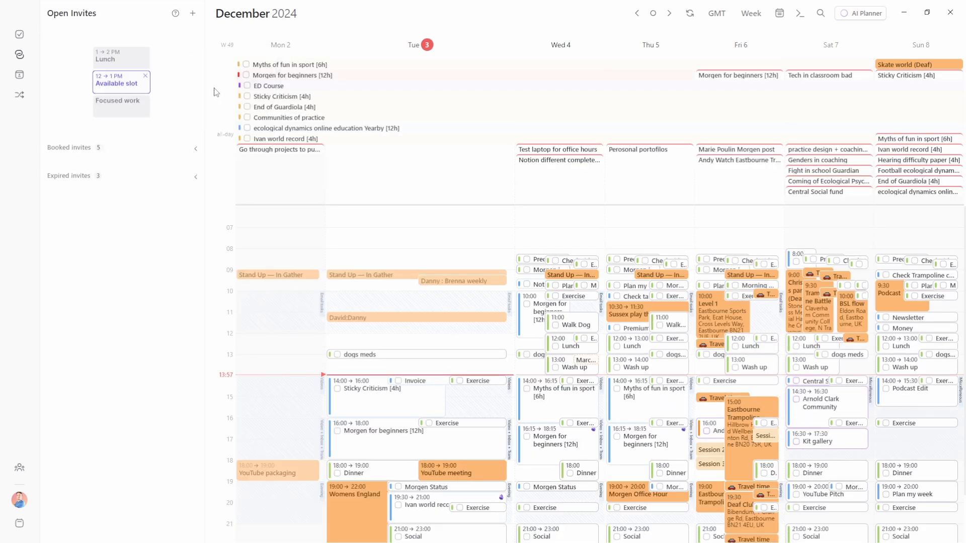
left_click(20, 95)
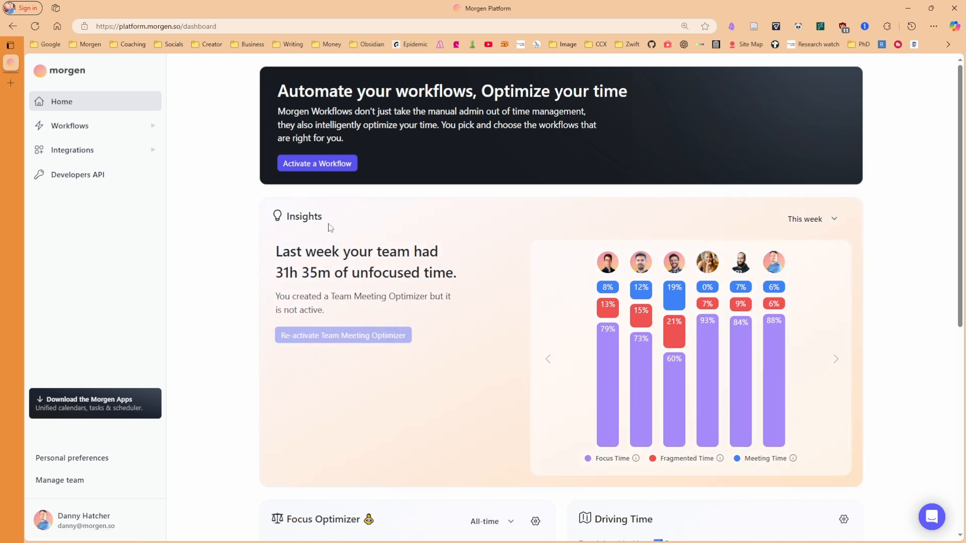
Browse the Workflow gallery, then view My workflows: Driving Time, Work to Personal, Overflow Time
left_click(804, 221)
left_click(141, 126)
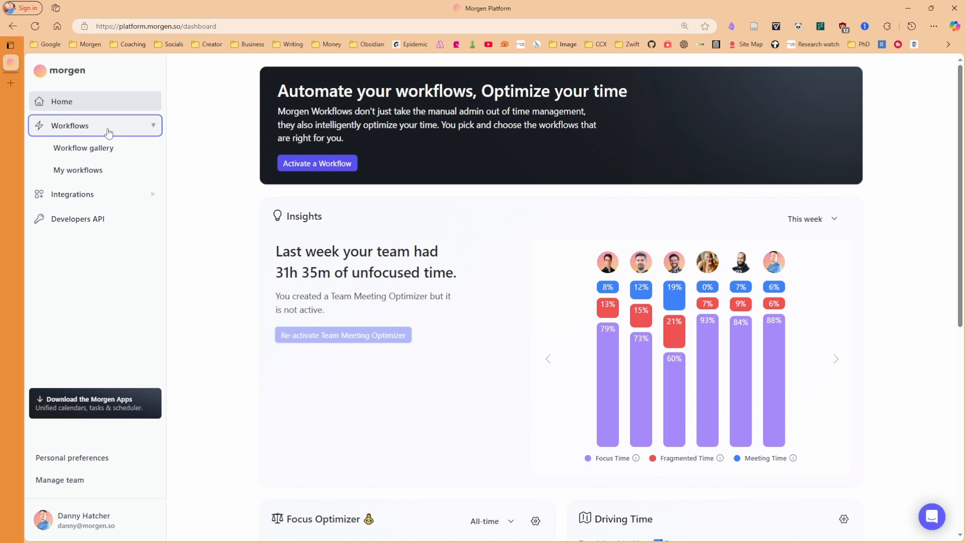
left_click(82, 173)
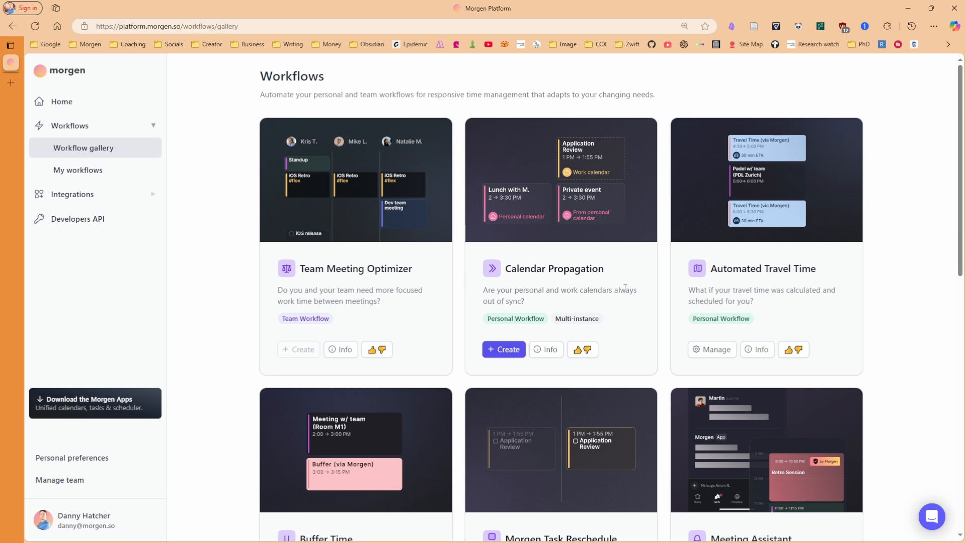
scroll(778, 295, "down", 2)
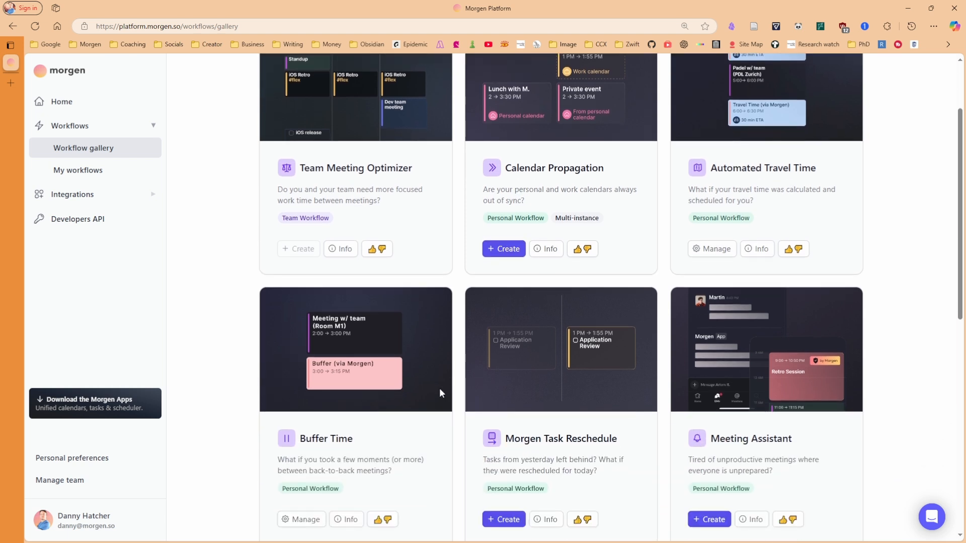
scroll(578, 403, "down", 1)
scroll(606, 368, "up", 3)
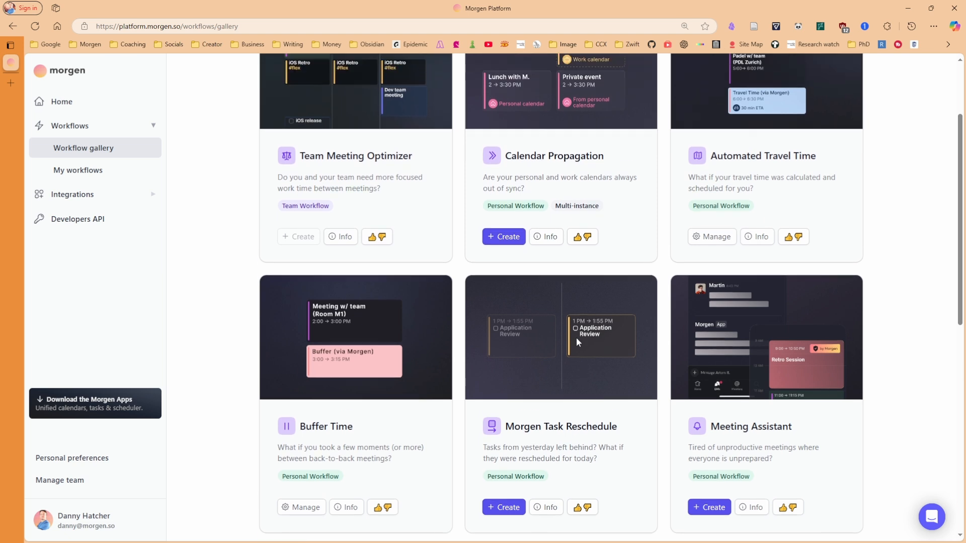
left_click(107, 173)
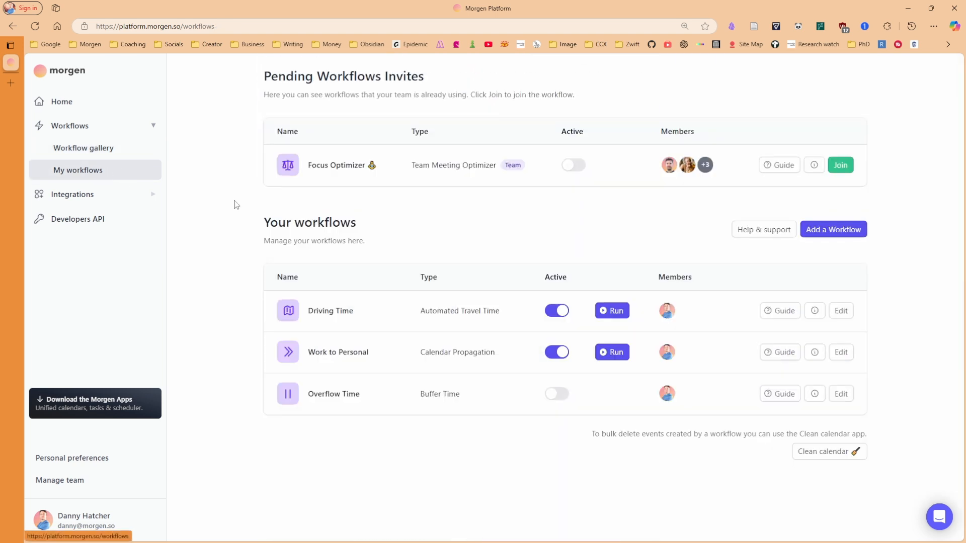
left_click(841, 318)
left_click(775, 335)
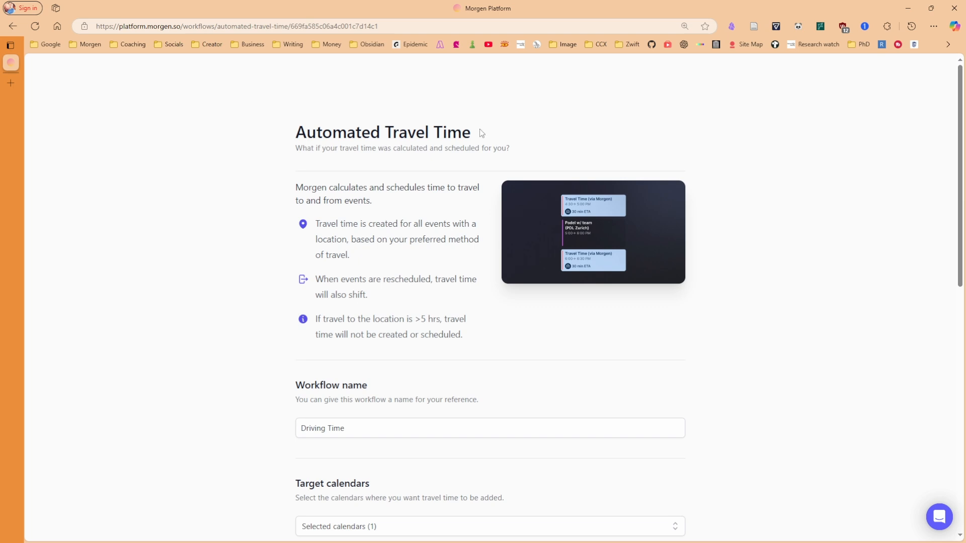
scroll(479, 129, "down", 4)
scroll(343, 255, "up", 1)
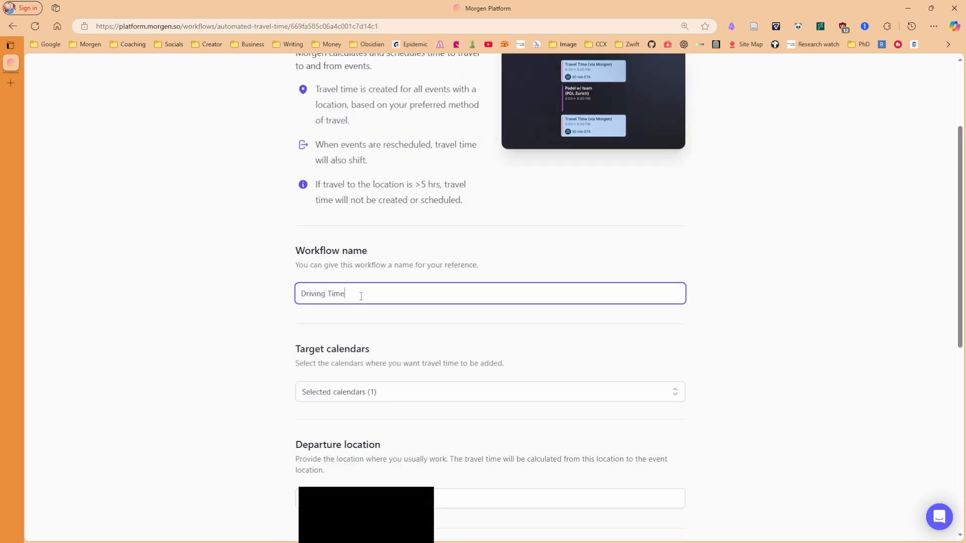
left_click(360, 316)
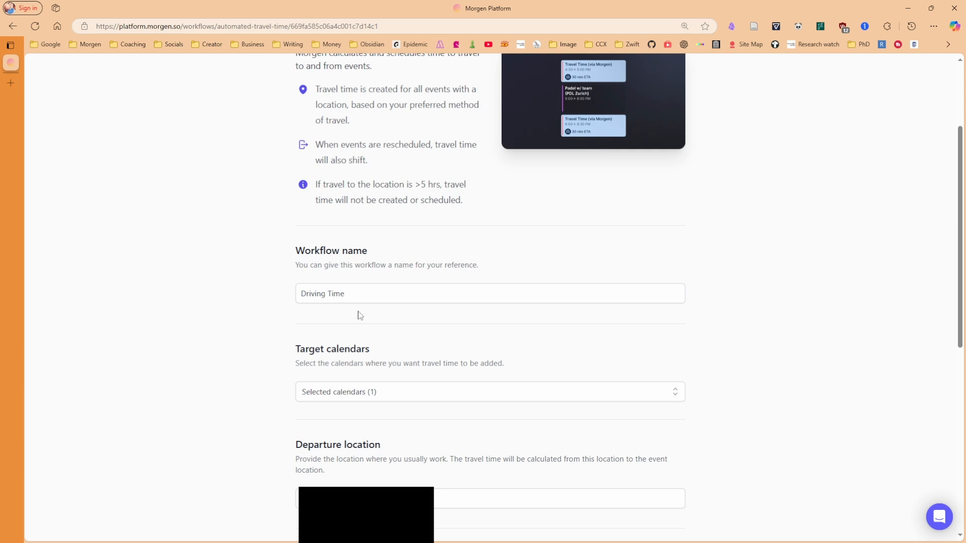
left_click(386, 397)
scroll(345, 93, "down", 5)
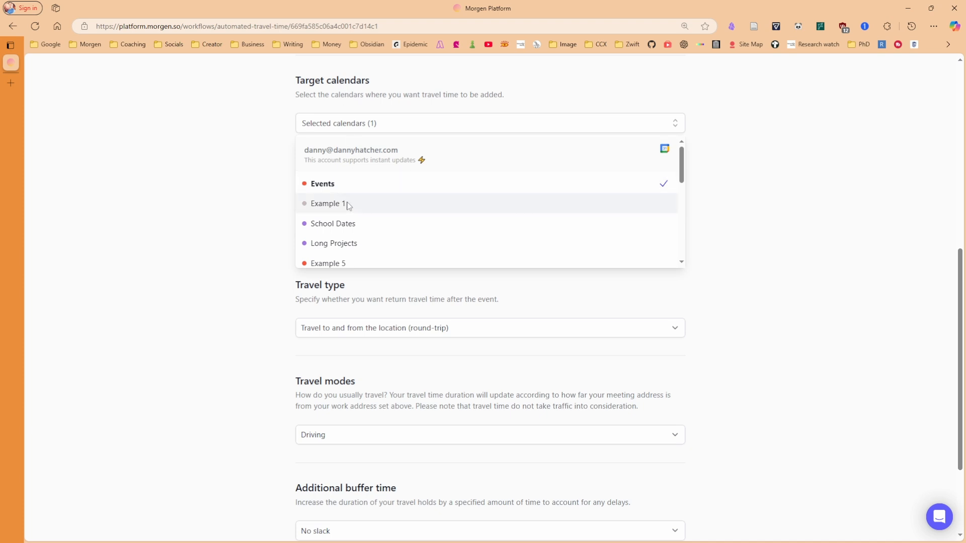
scroll(390, 229, "down", 5)
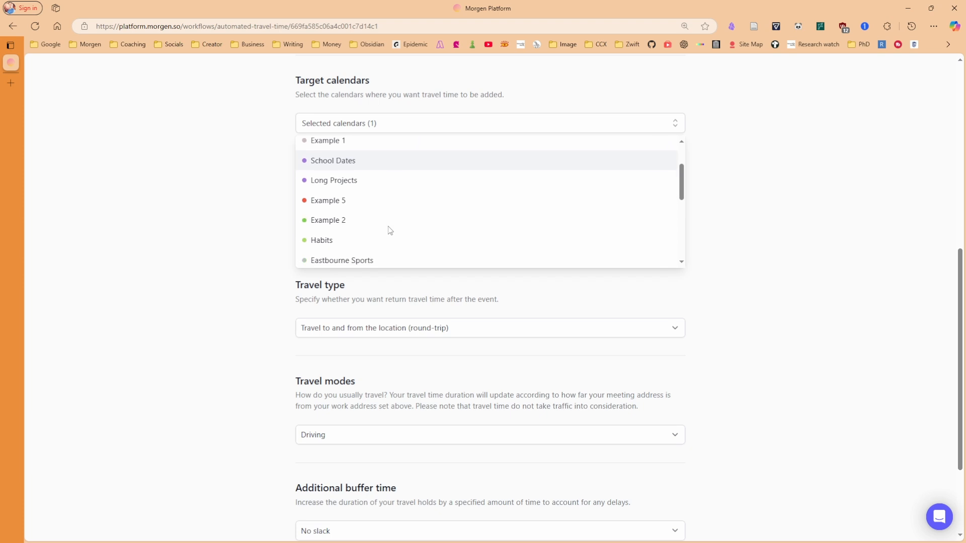
scroll(389, 229, "up", 1)
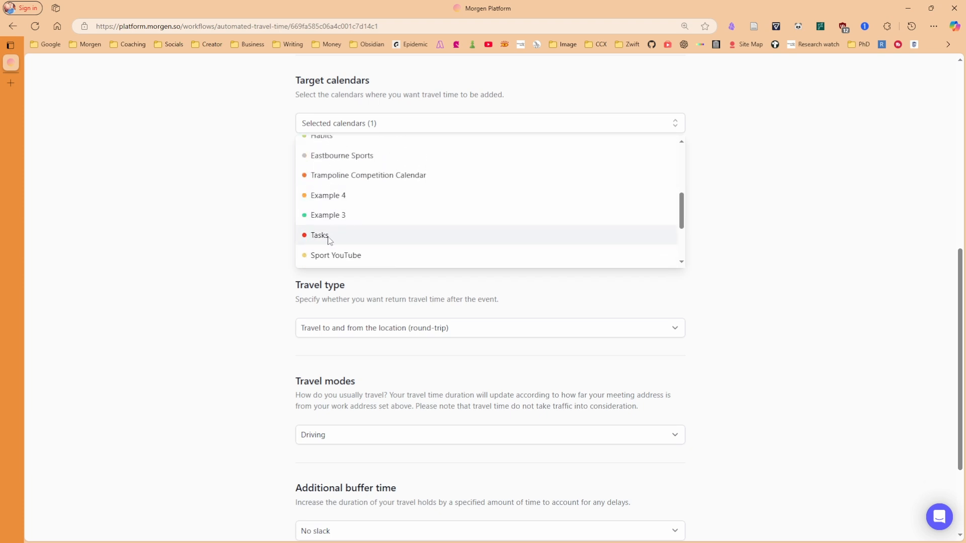
scroll(329, 240, "up", 5)
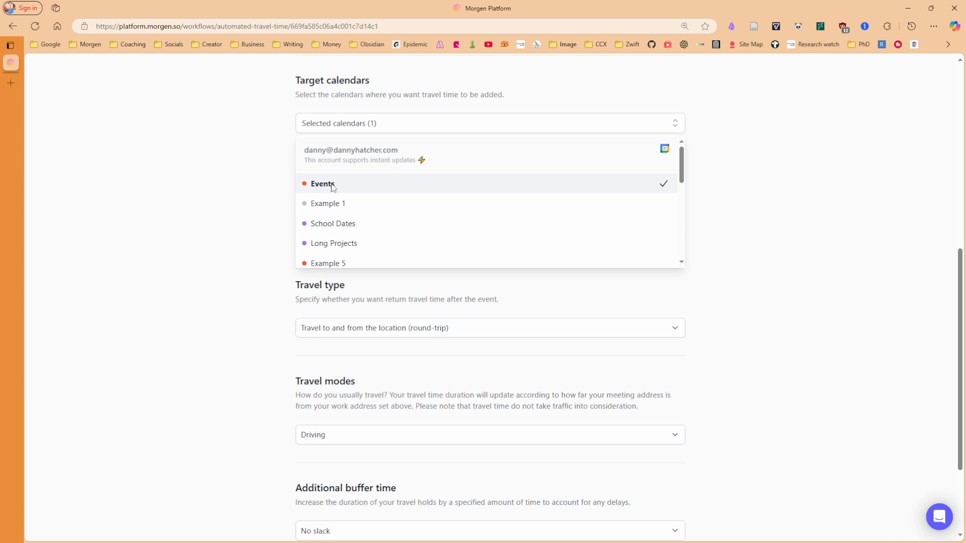
scroll(352, 255, "down", 7)
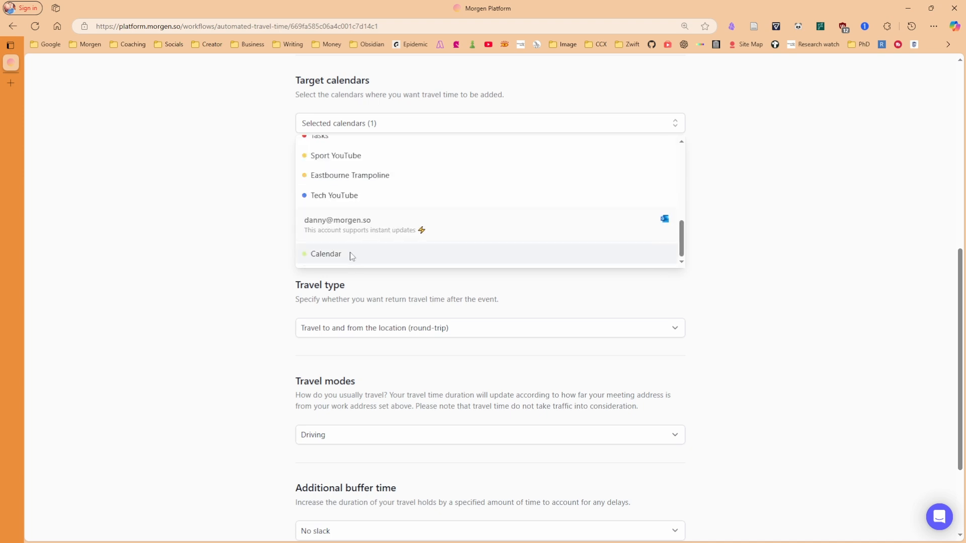
scroll(351, 201, "up", 7)
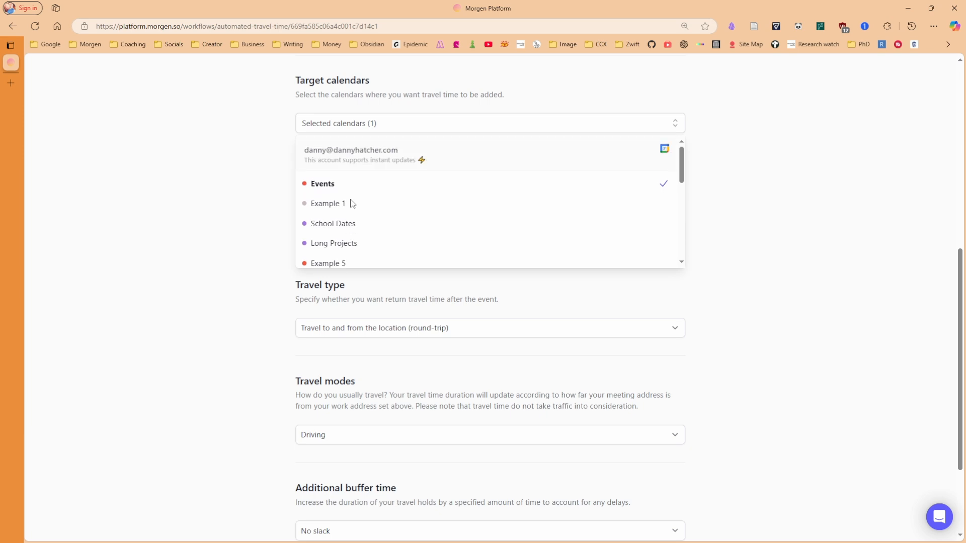
scroll(275, 132, "down", 2)
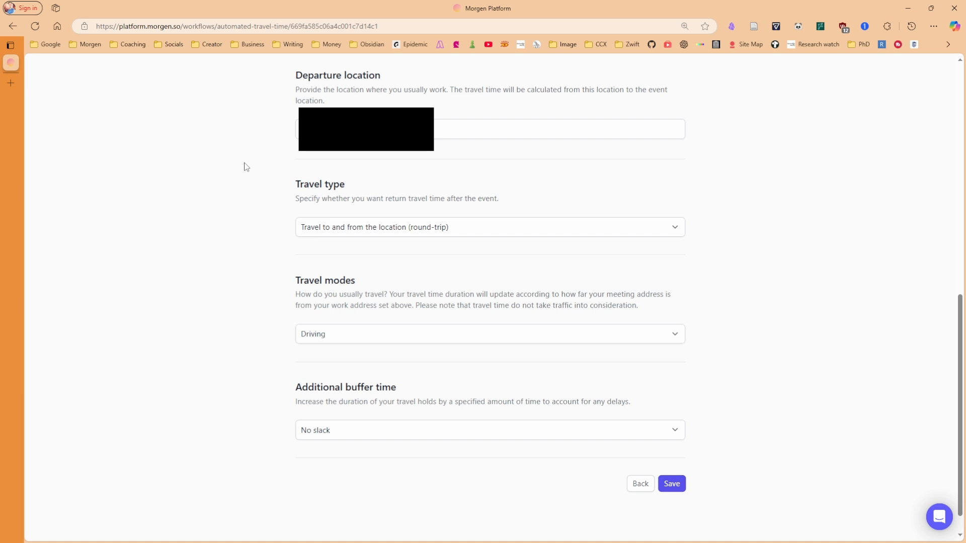
left_click(470, 232)
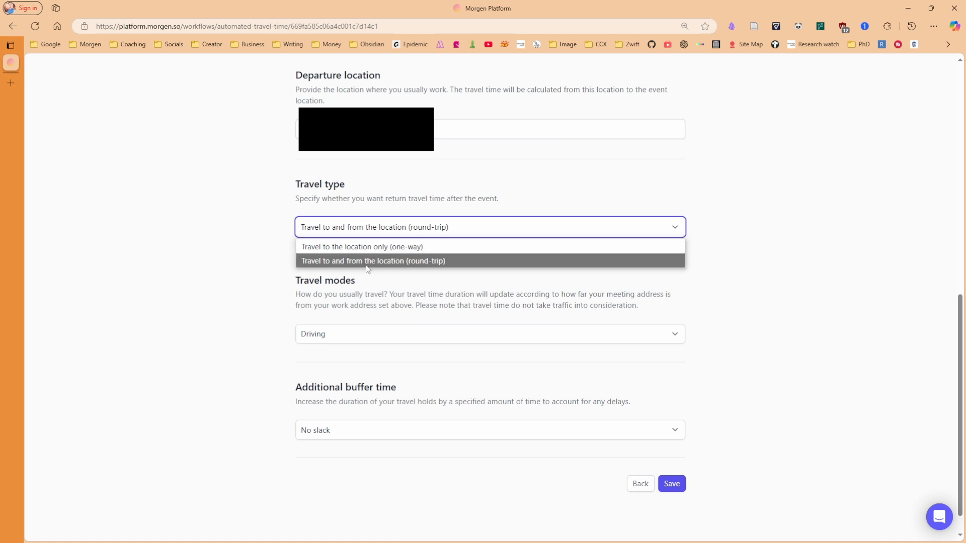
left_click(368, 267)
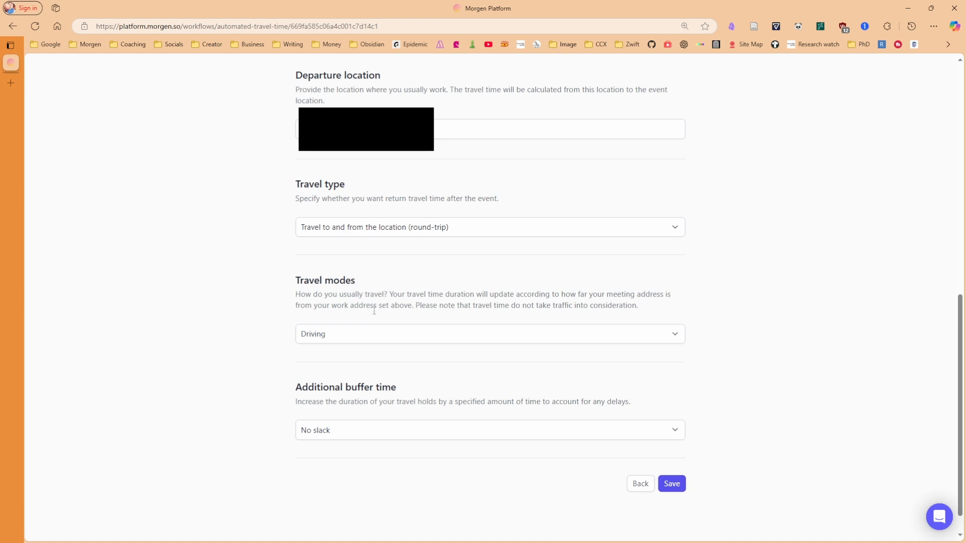
left_click(379, 340)
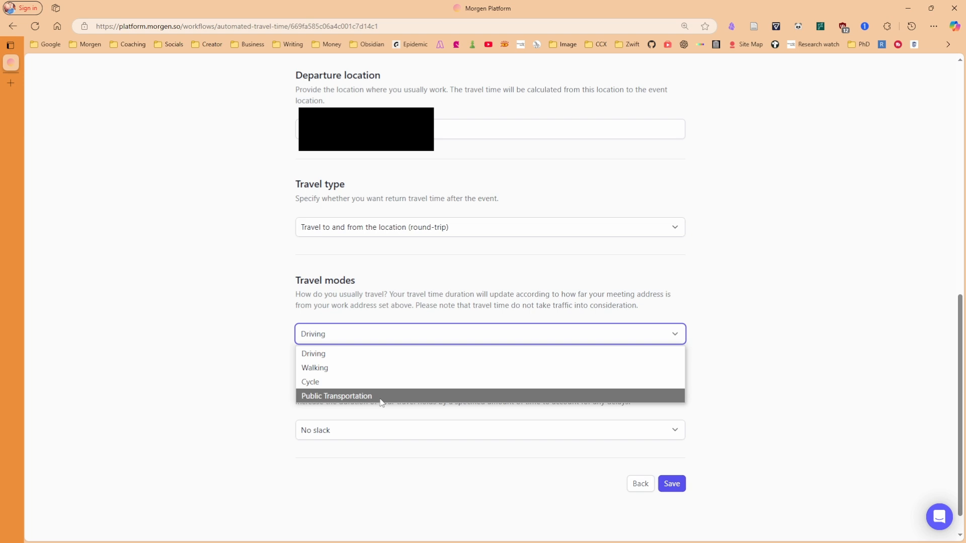
left_click(415, 310)
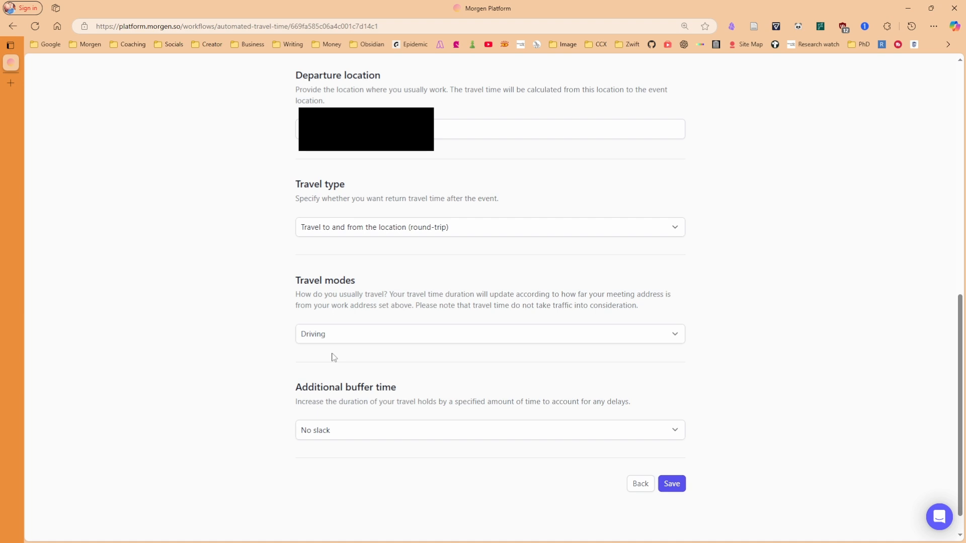
left_click(393, 433)
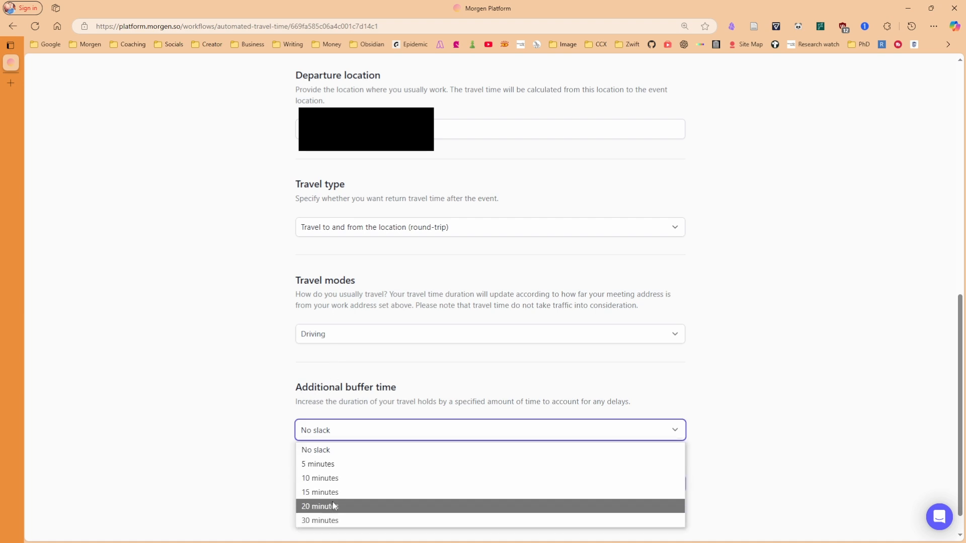
left_click(395, 401)
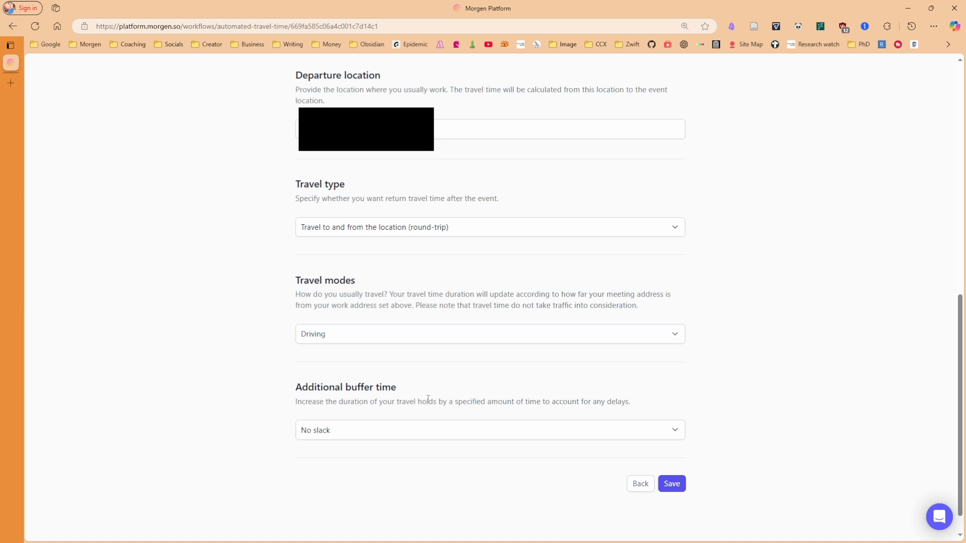
scroll(428, 399, "up", 15)
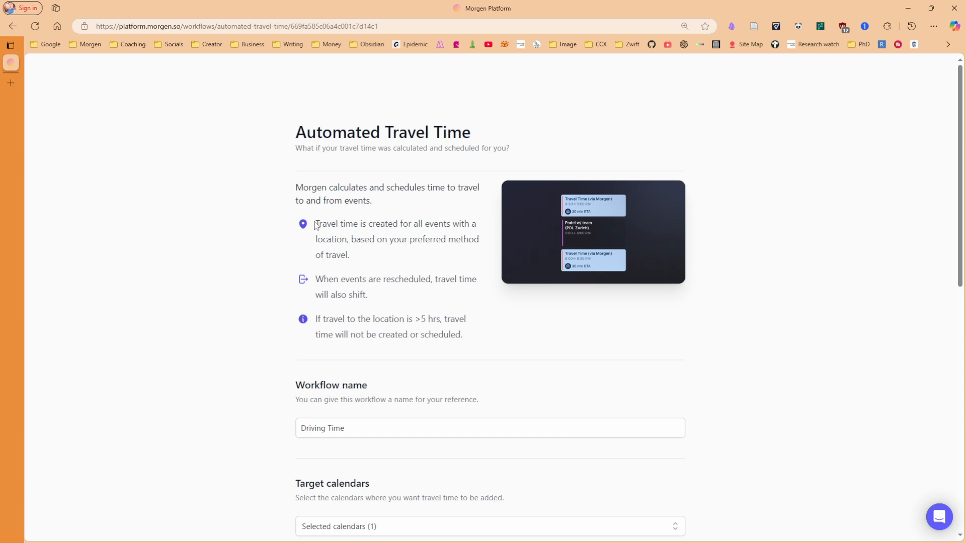
left_click_drag(318, 225, 464, 224)
left_click_drag(336, 240, 326, 243)
left_click(326, 241)
left_click_drag(315, 280, 433, 280)
left_click(375, 297)
Inspect the Level 1 event and its 12:15 travel time block details
key("alt+Tab")
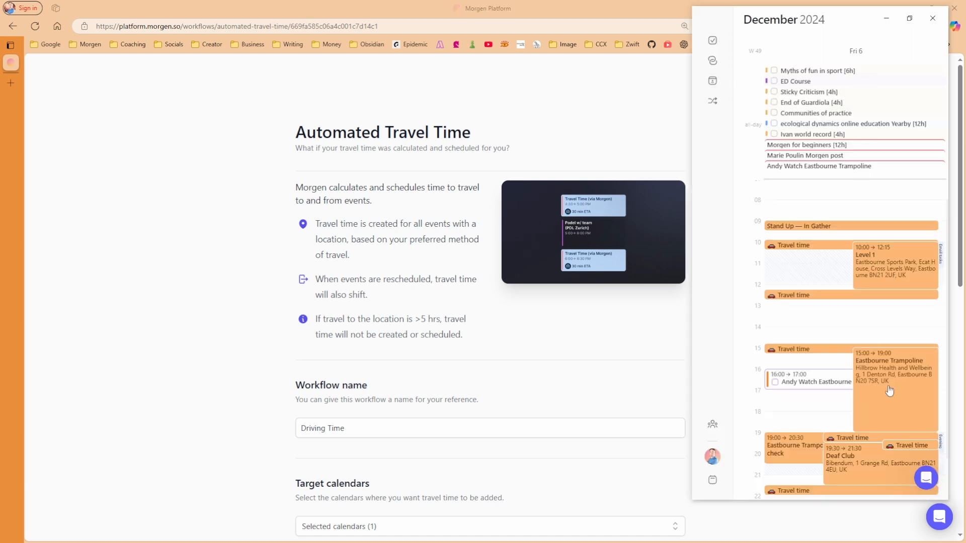
scroll(901, 342, "down", 2)
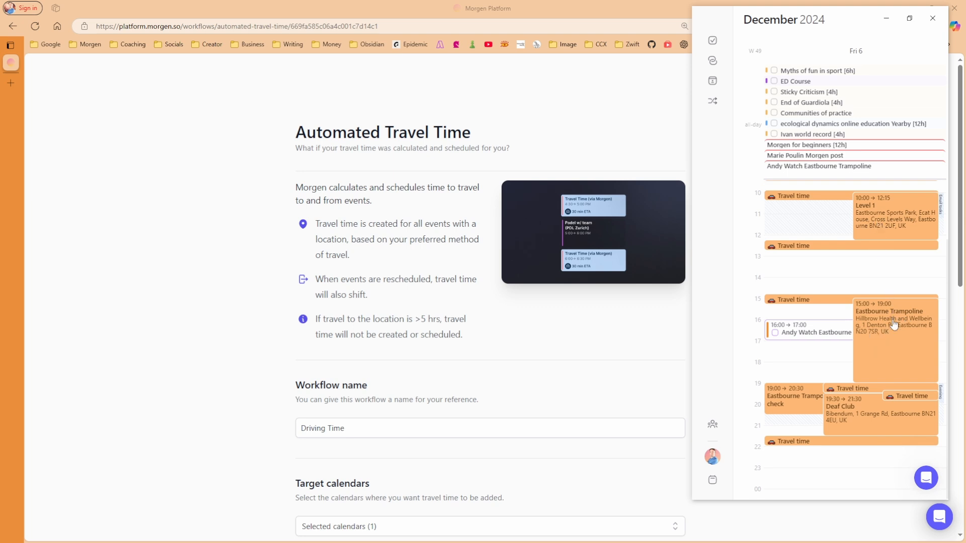
mouse_move(898, 221)
mouse_move(808, 199)
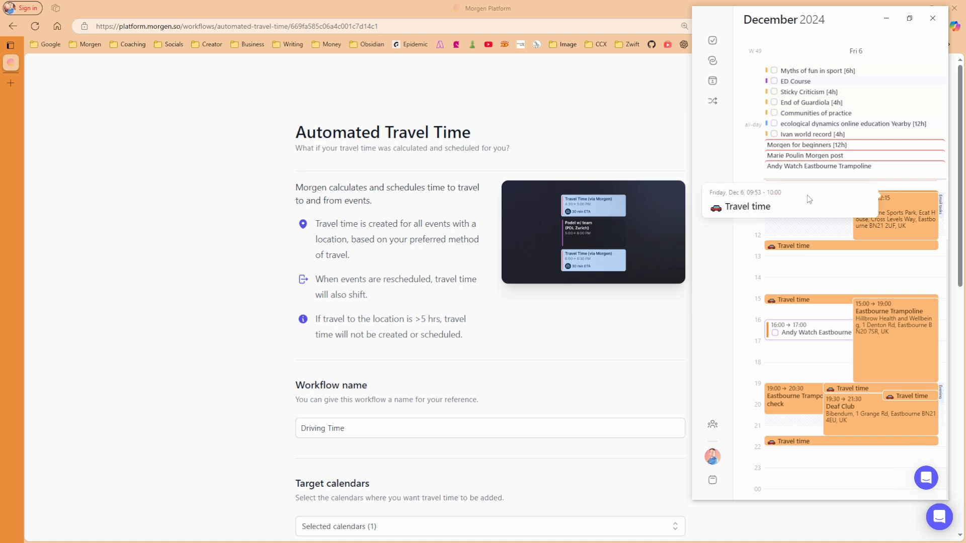
left_click(798, 234)
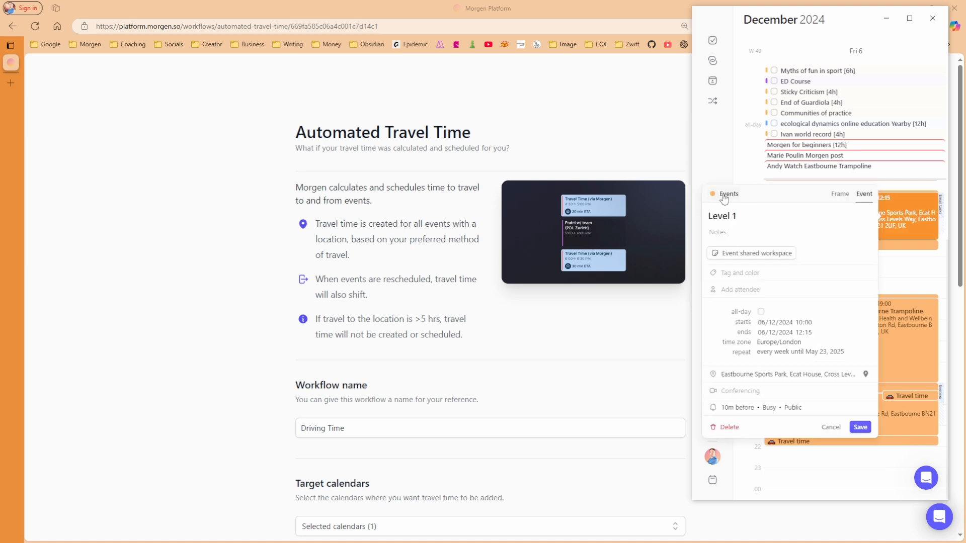
left_click(906, 270)
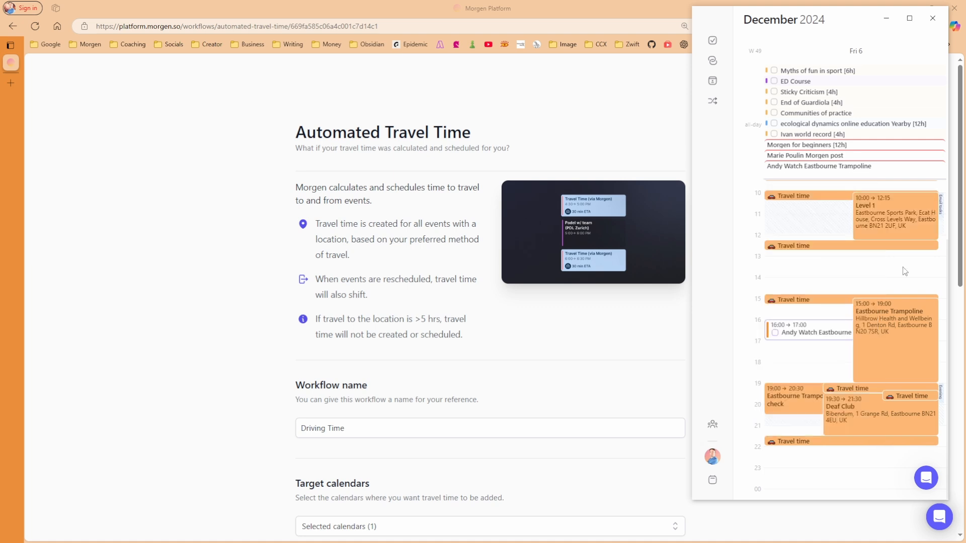
left_click(829, 199)
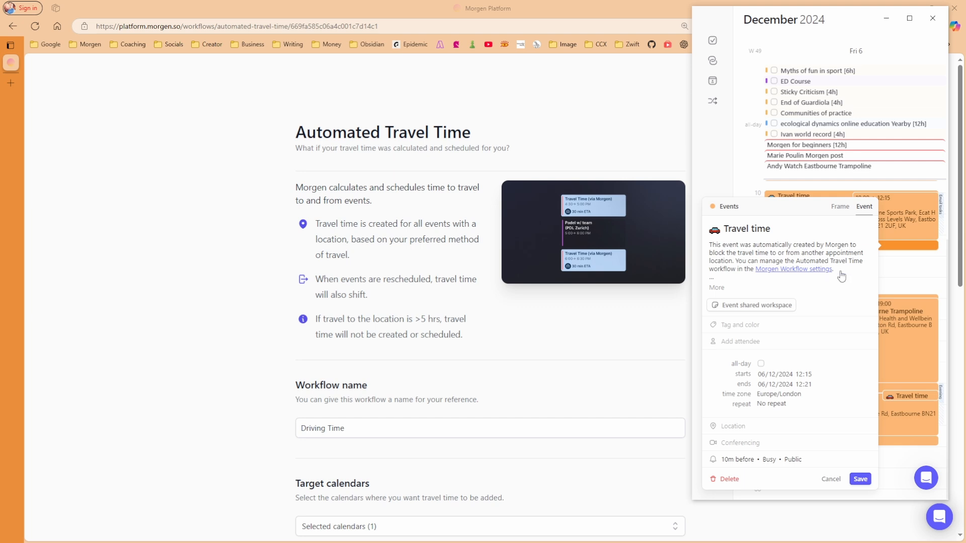
left_click(890, 281)
Tag the Level 1 event as Event and save it
left_click(900, 223)
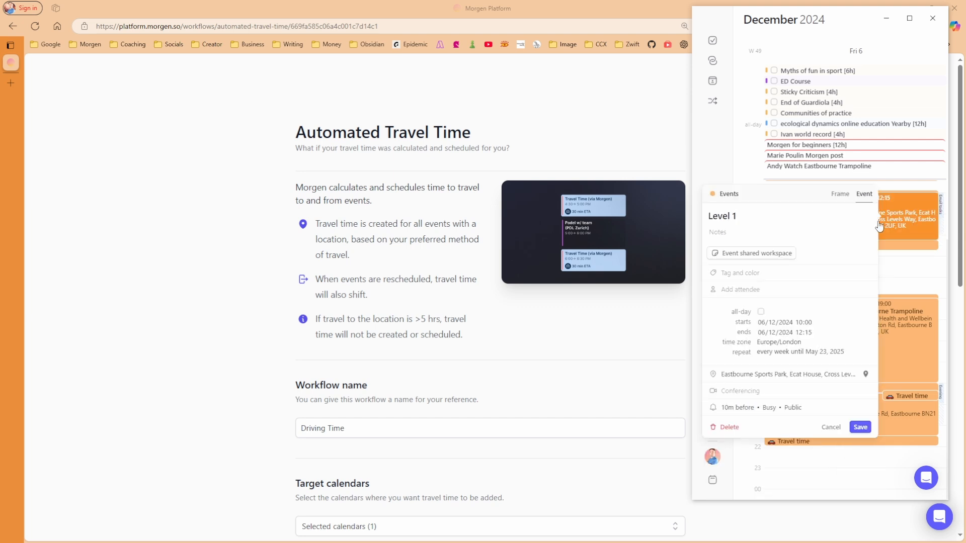
left_click(731, 271)
left_click(740, 292)
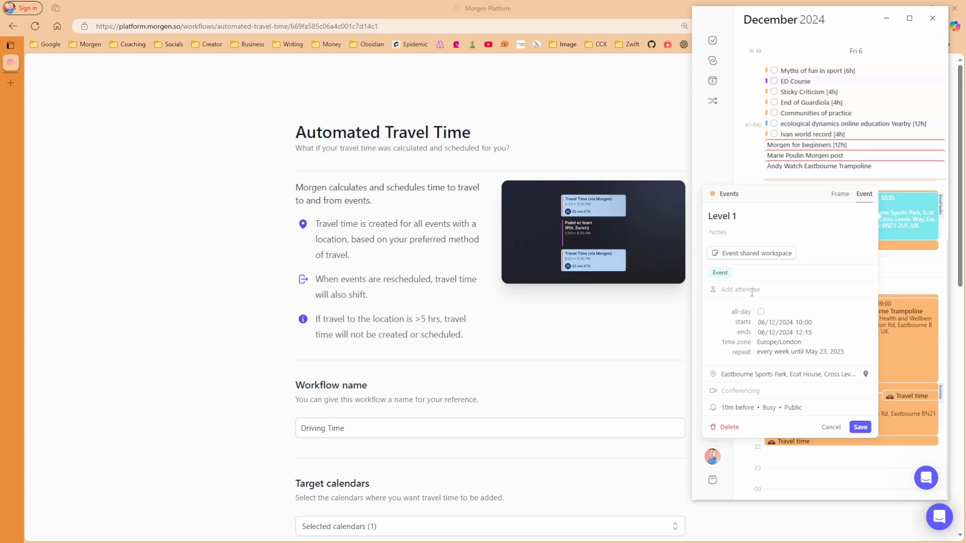
left_click(861, 427)
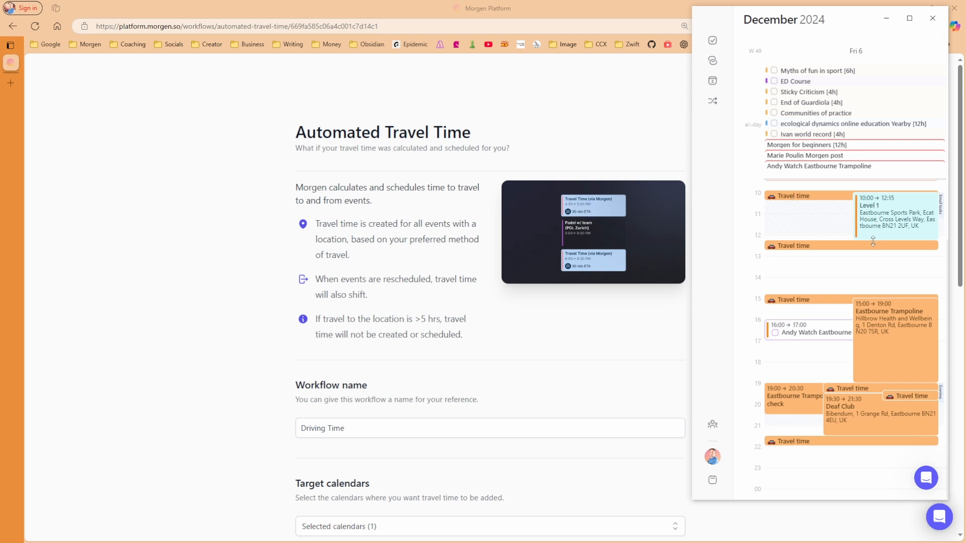
Change Level 1 from Busy to Free for this and future occurrences
left_click(768, 408)
left_click(779, 438)
left_click(860, 427)
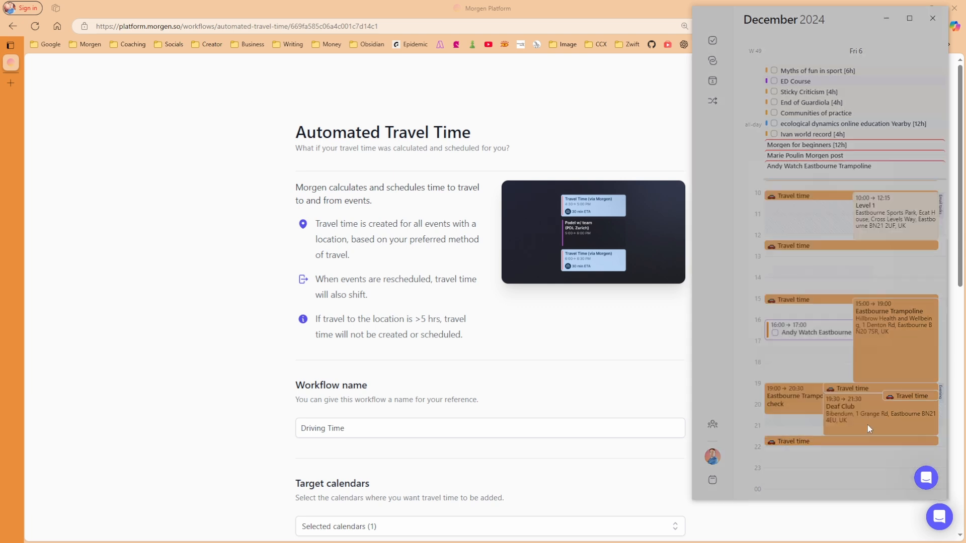
left_click(807, 291)
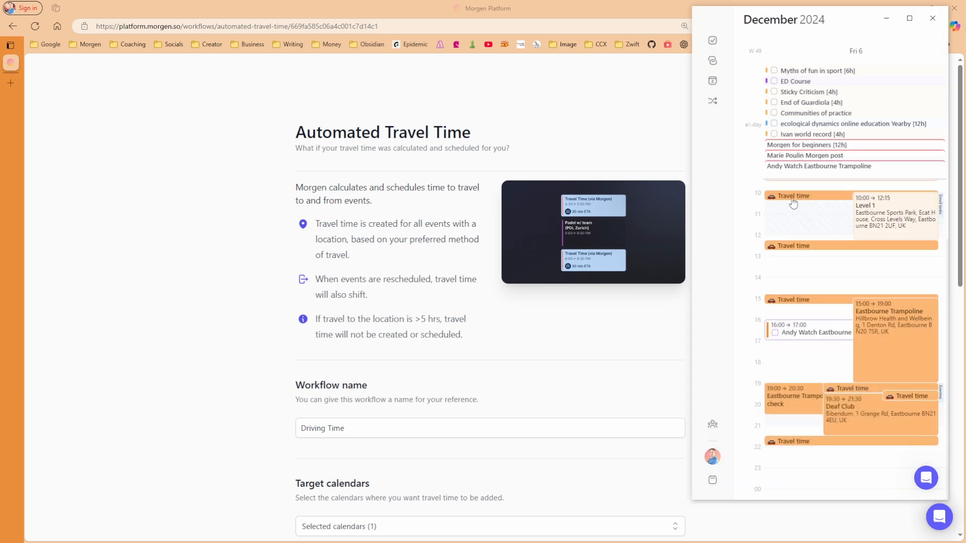
Tag the Level 1 travel time block as Event and save it
left_click(793, 200)
left_click(738, 325)
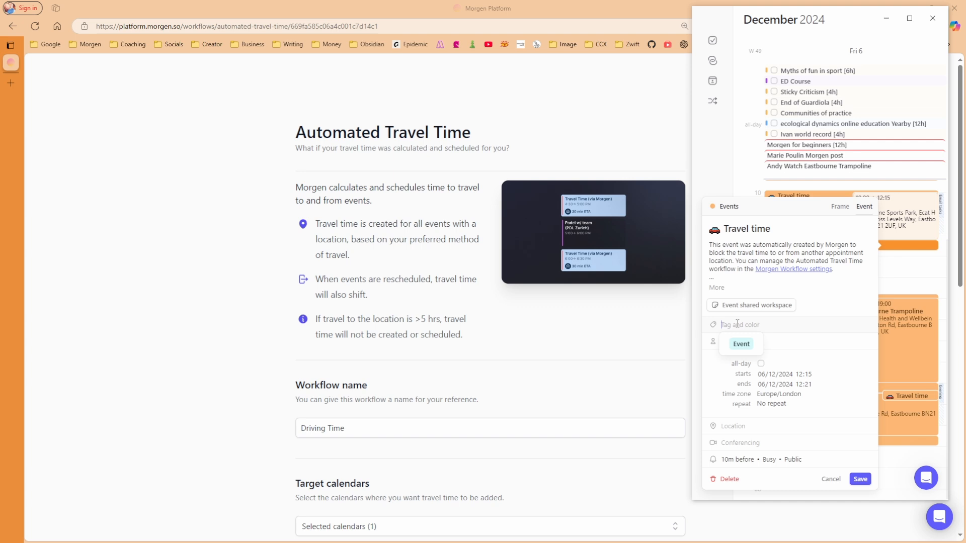
left_click(735, 346)
left_click(861, 479)
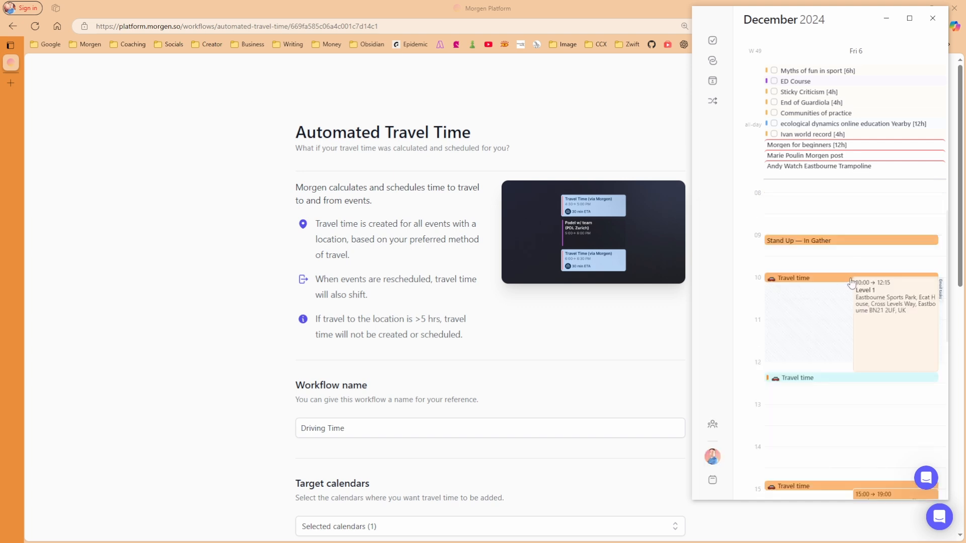
left_click(826, 246)
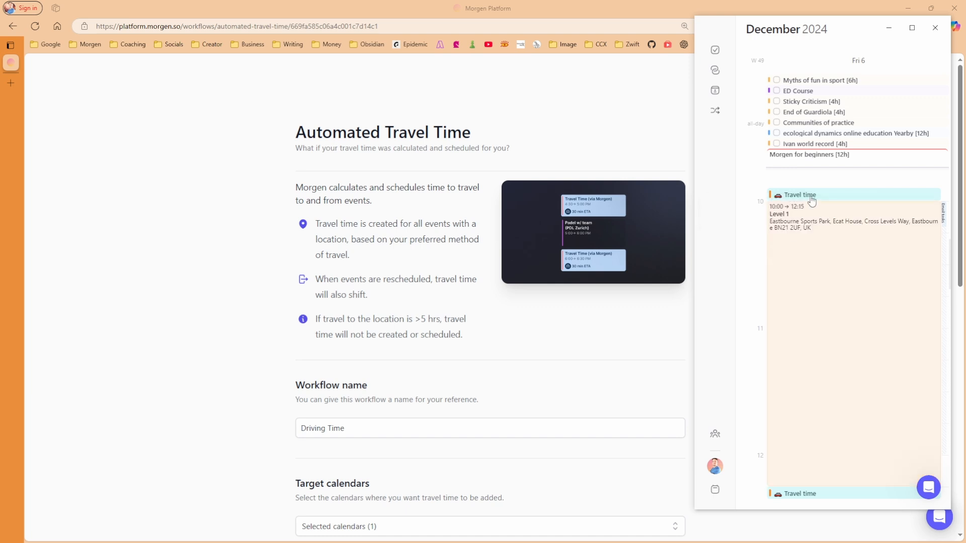
mouse_move(812, 199)
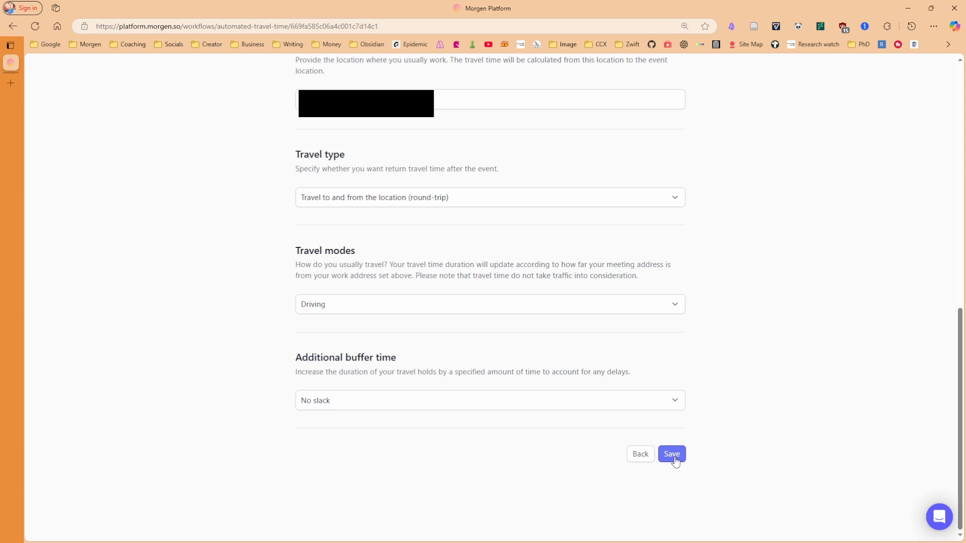
Save the Driving Time workflow, browse the Workflow gallery's Buffer Time card, then return to My workflows
left_click(671, 453)
left_click(831, 231)
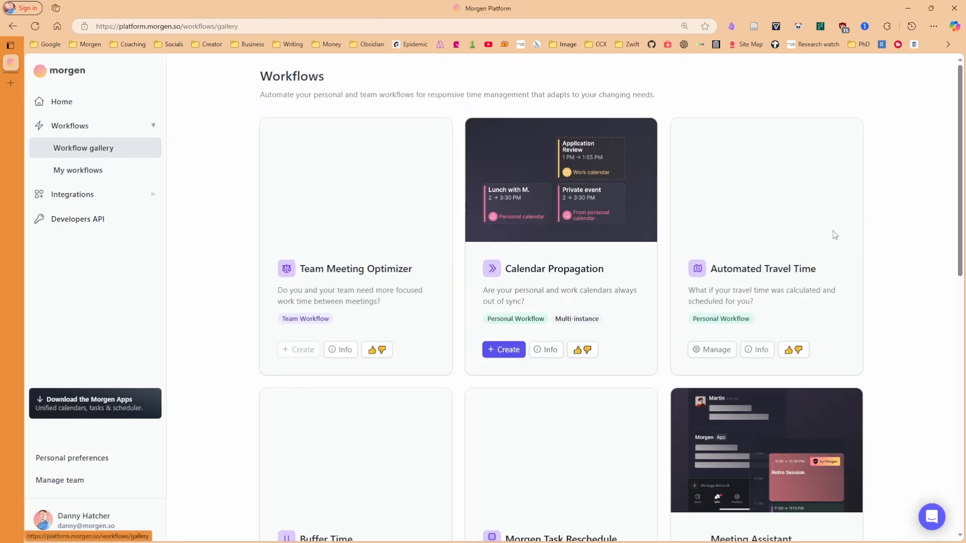
scroll(512, 235, "down", 2)
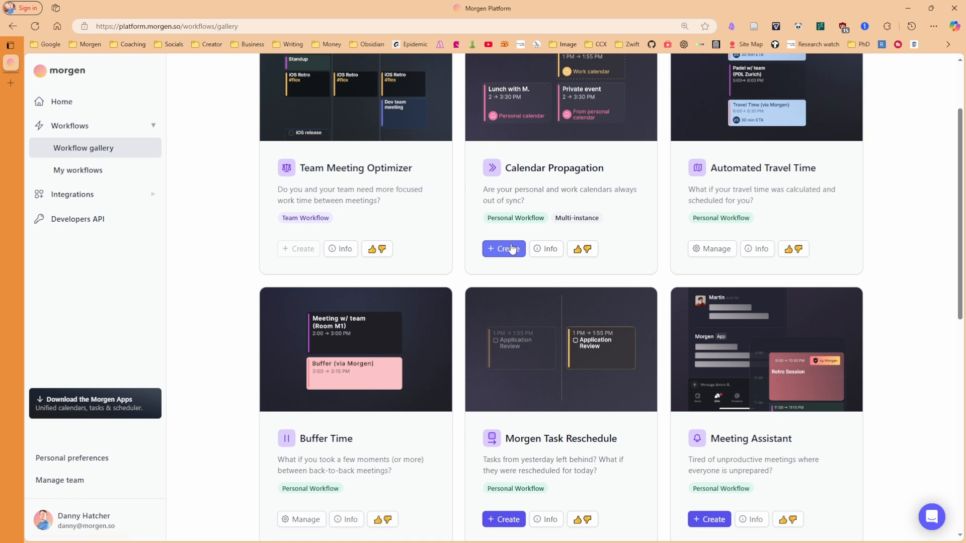
left_click_drag(712, 167, 834, 169)
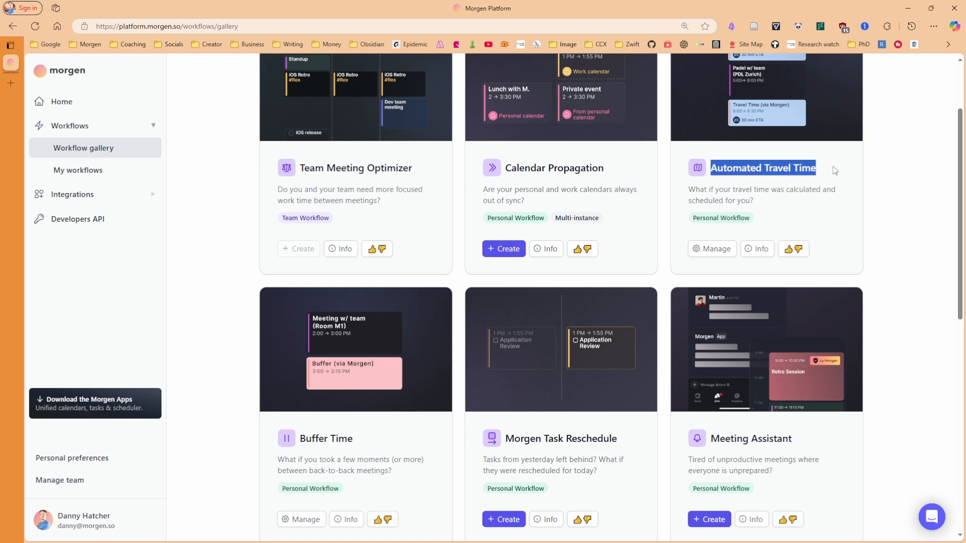
left_click(789, 190)
scroll(592, 311, "down", 1)
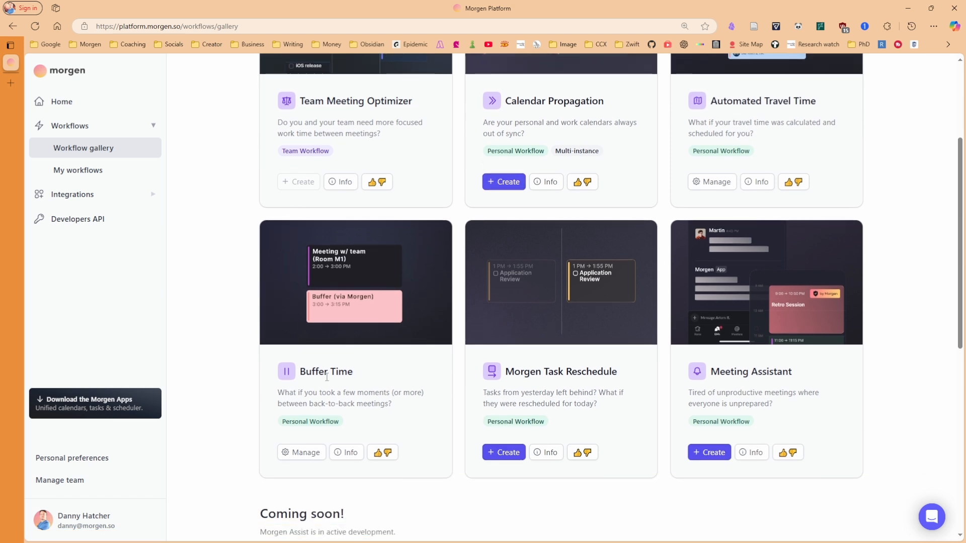
left_click_drag(297, 376, 353, 373)
left_click(351, 382)
left_click(308, 453)
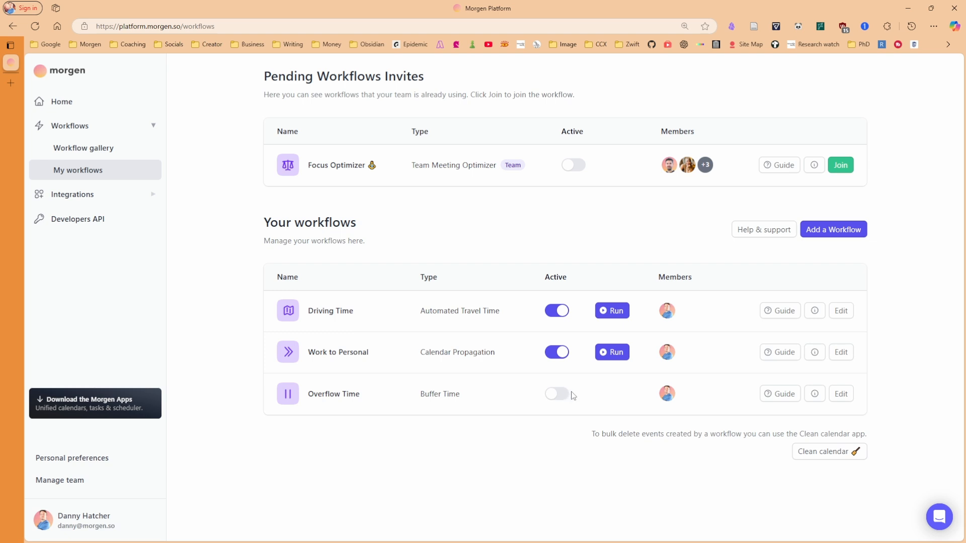
Review Overflow Time's buffer settings: after meetings, 15 minutes for short and long meetings
left_click(841, 394)
left_click(769, 422)
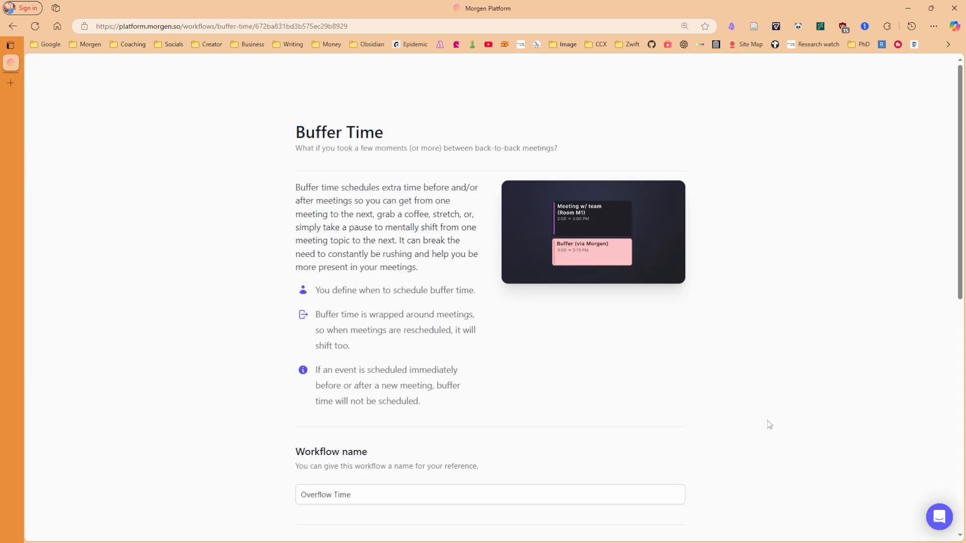
scroll(553, 332, "down", 1)
scroll(380, 248, "down", 5)
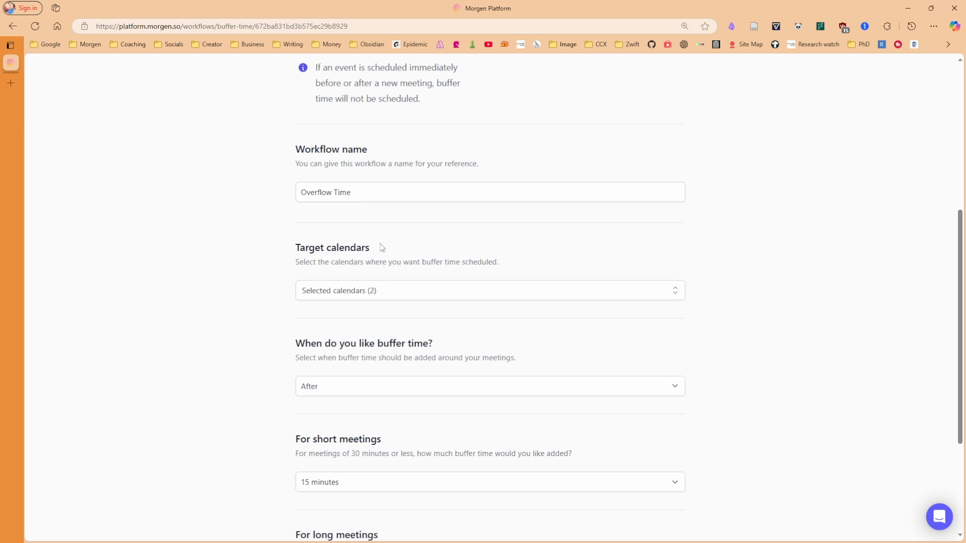
scroll(398, 230, "down", 3)
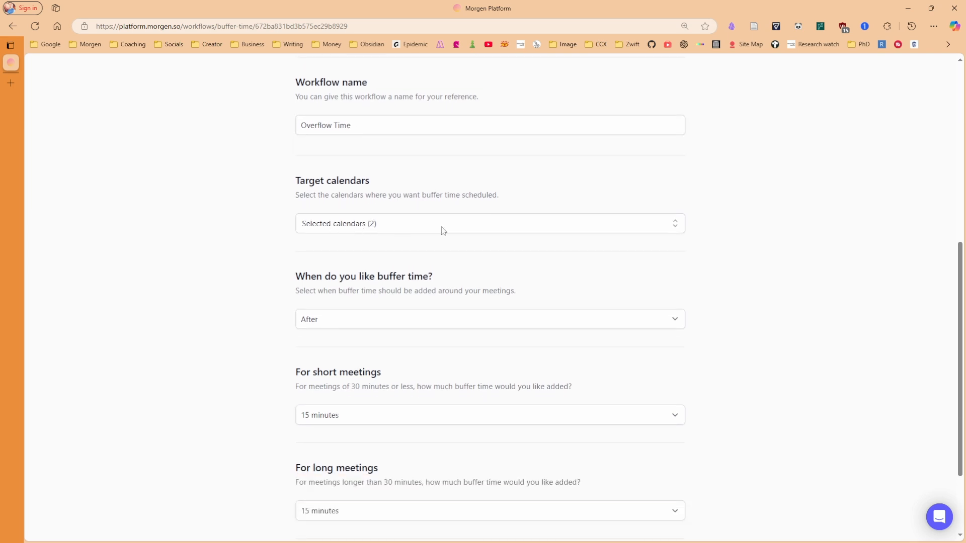
left_click(359, 217)
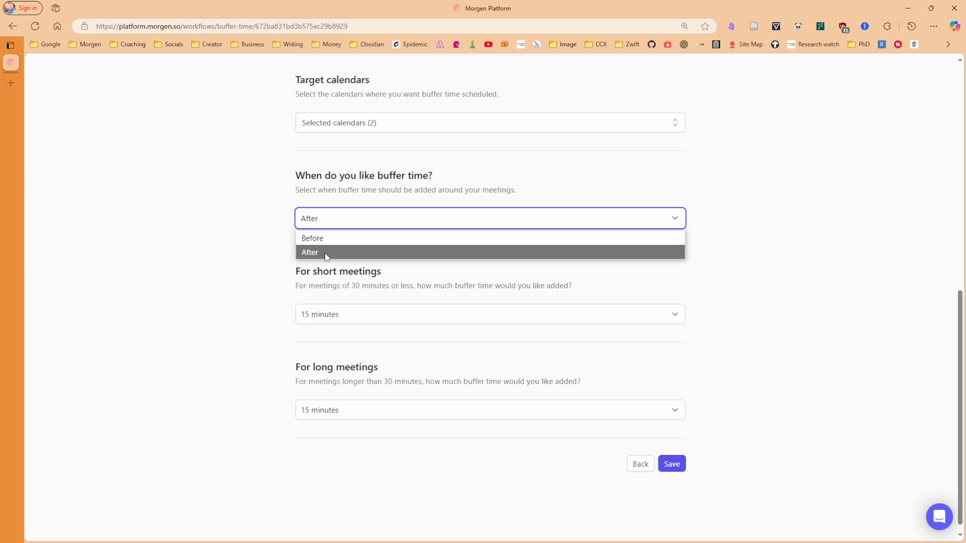
left_click(326, 253)
left_click(333, 315)
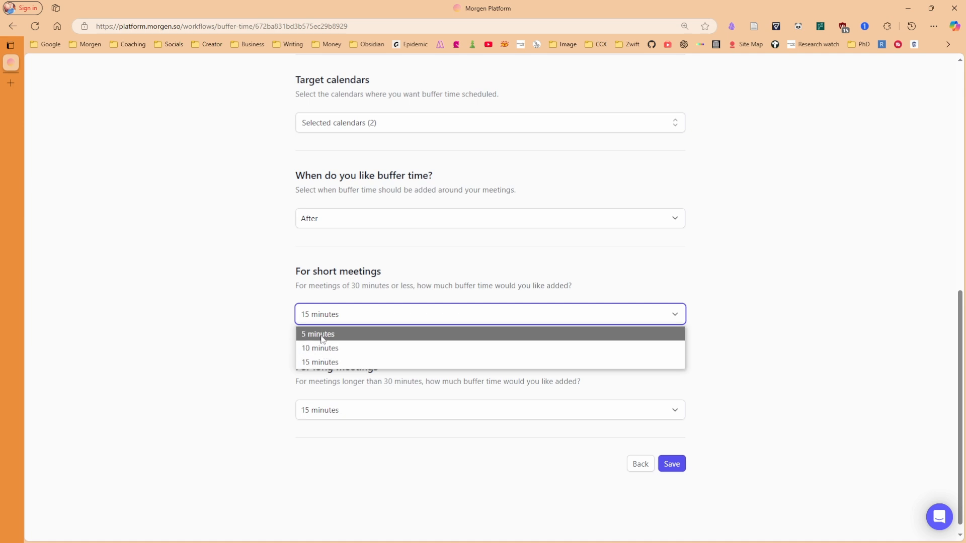
left_click(244, 335)
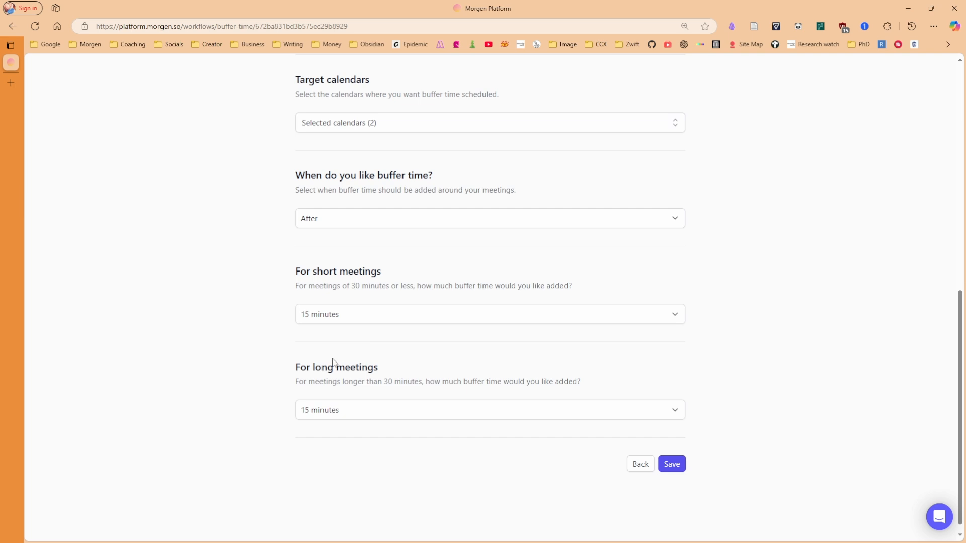
left_click(345, 418)
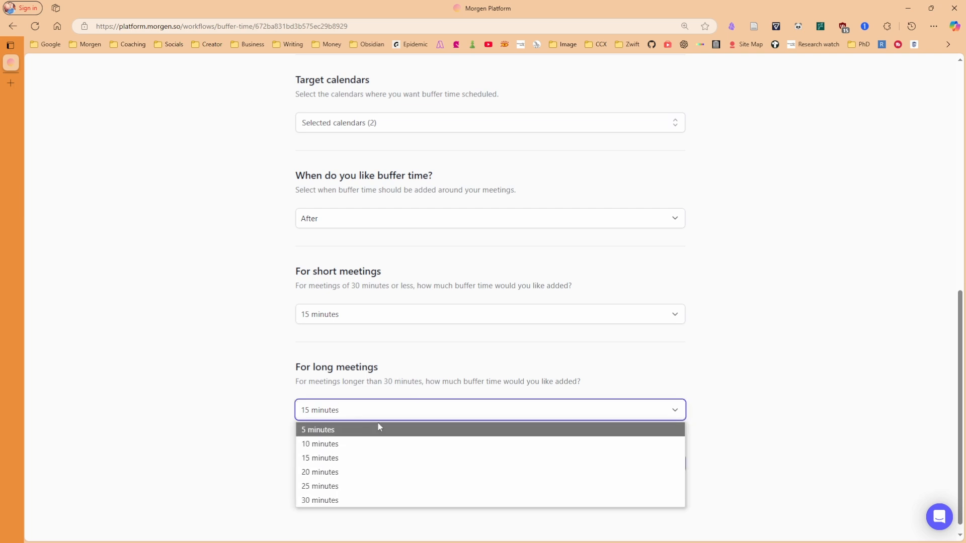
left_click(423, 384)
left_click(640, 463)
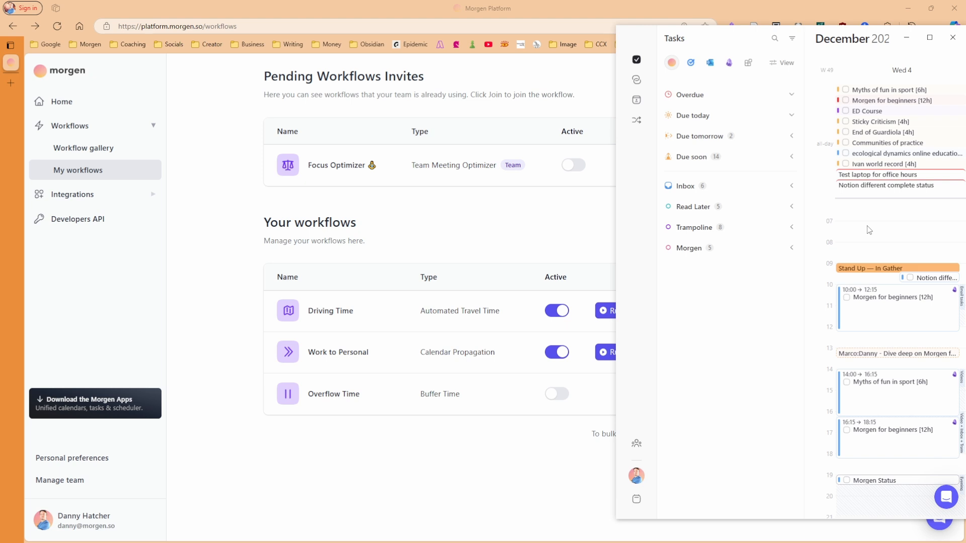
Create a 07:55–08:25 Meeting with an added attendee and switch Overflow Time on
left_click(867, 228)
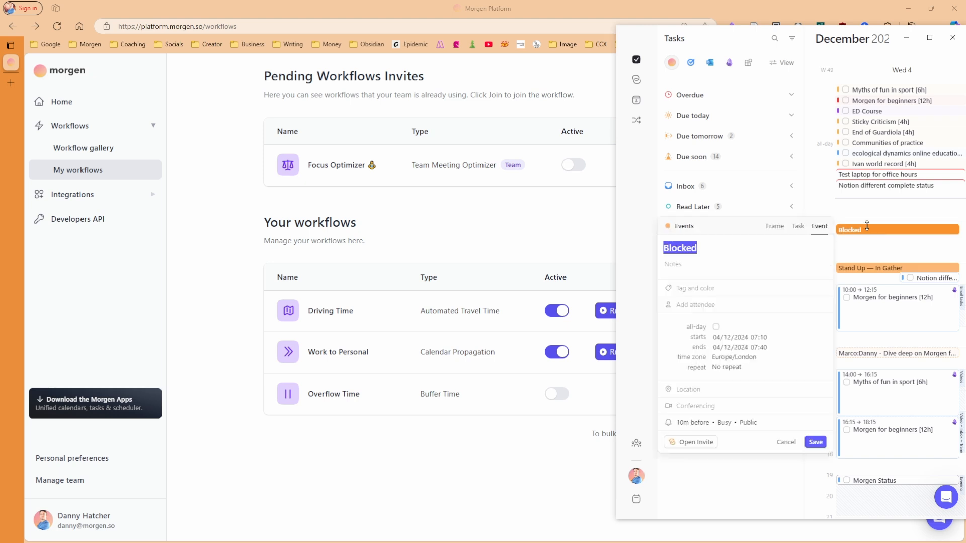
type("meeting")
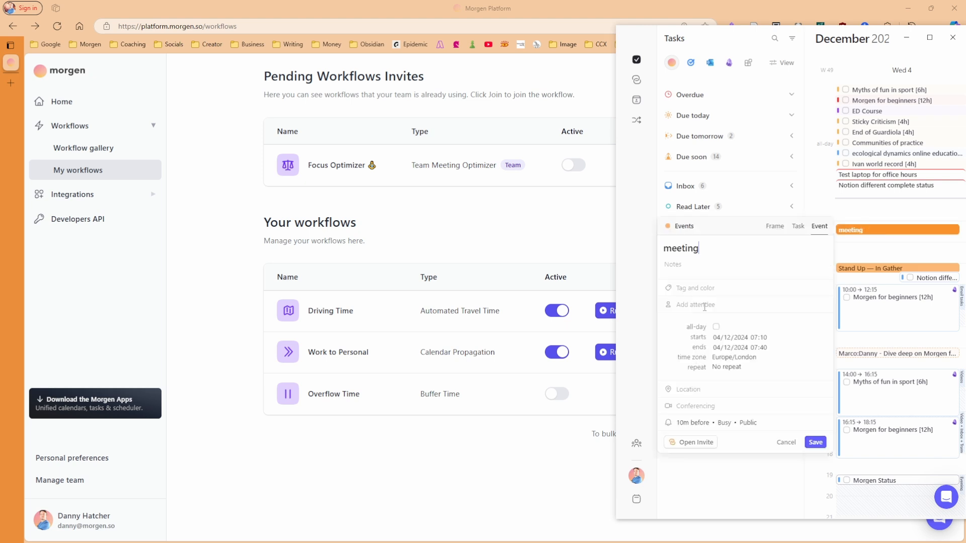
left_click(701, 304)
left_click(561, 394)
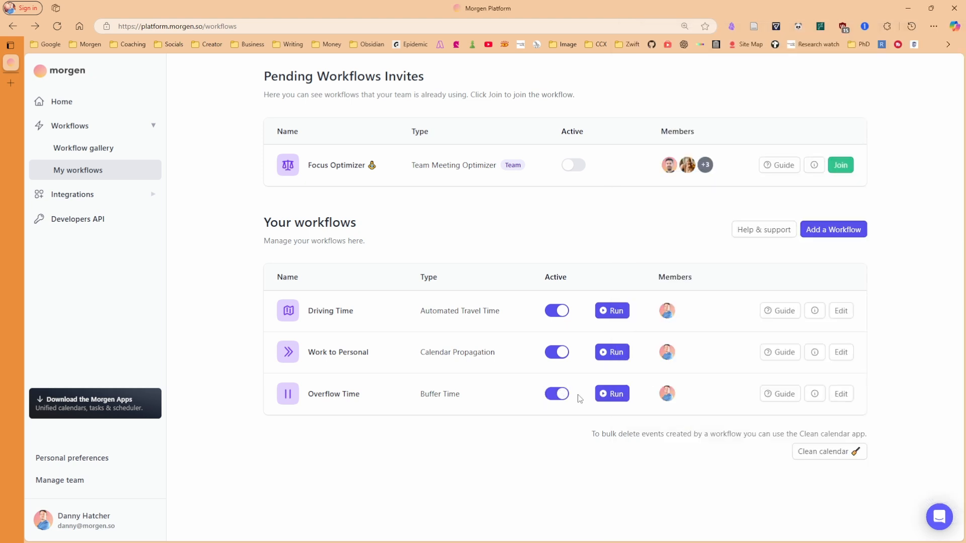
key("alt+Tab")
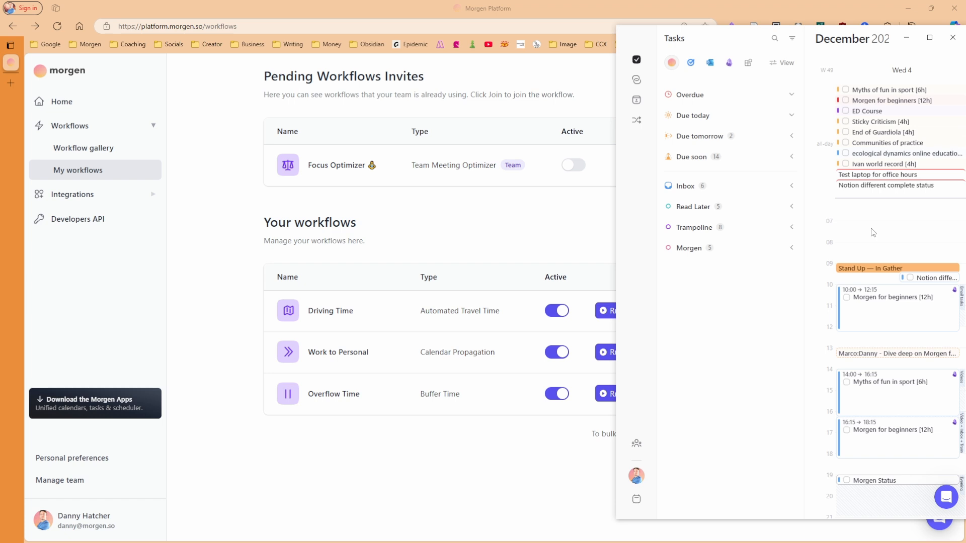
left_click(871, 245)
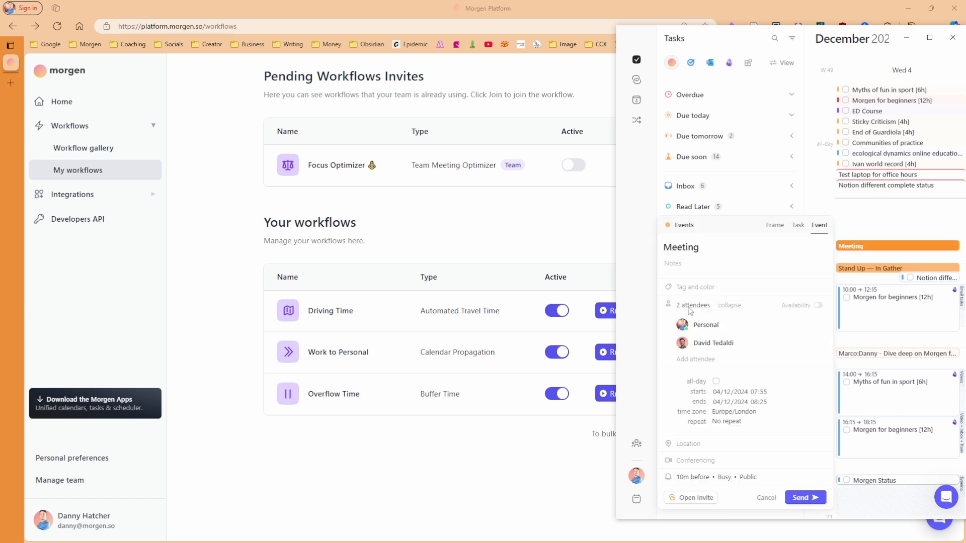
Send the Meeting invite, check the new Buffer (via Morgen) blocks, and return to My workflows
left_click(802, 500)
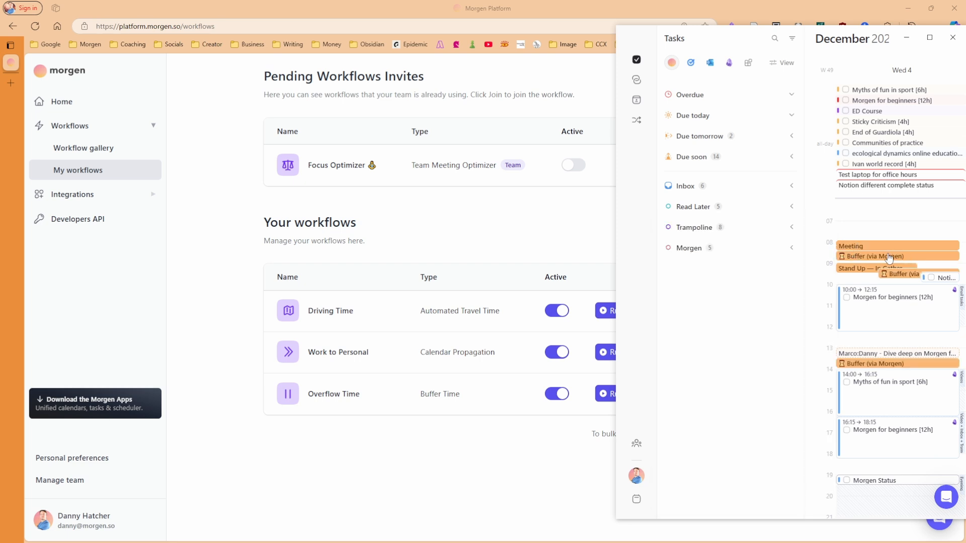
mouse_move(858, 250)
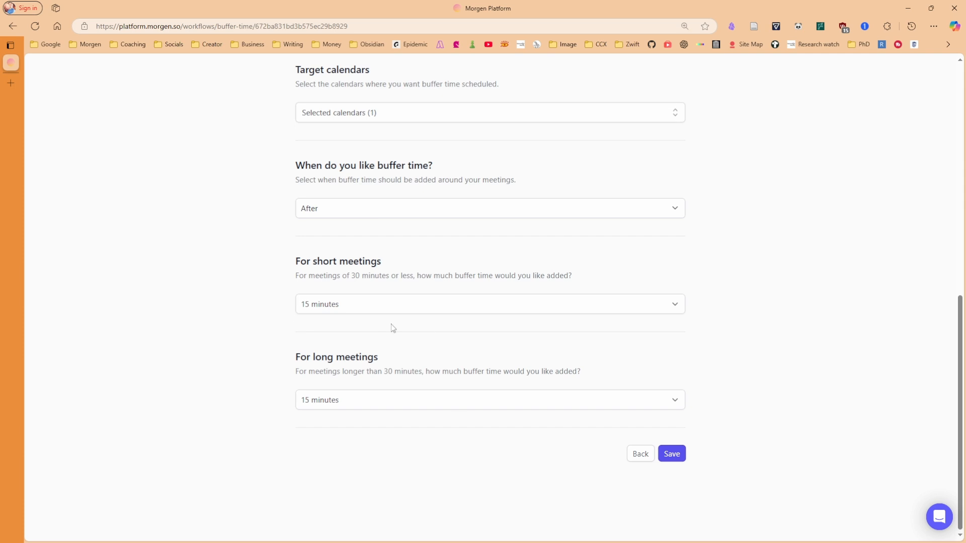
key("alt+Tab")
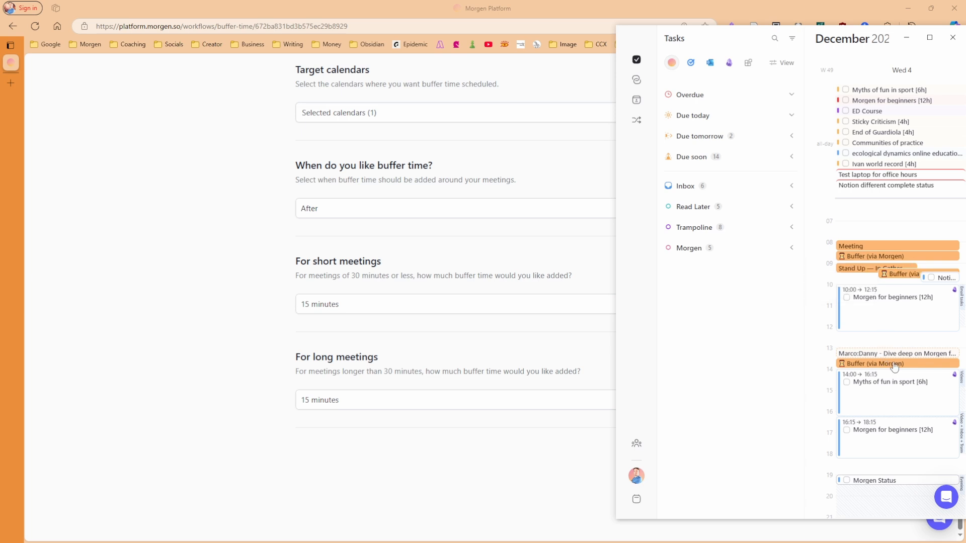
key("alt+Tab")
key("alt+Left")
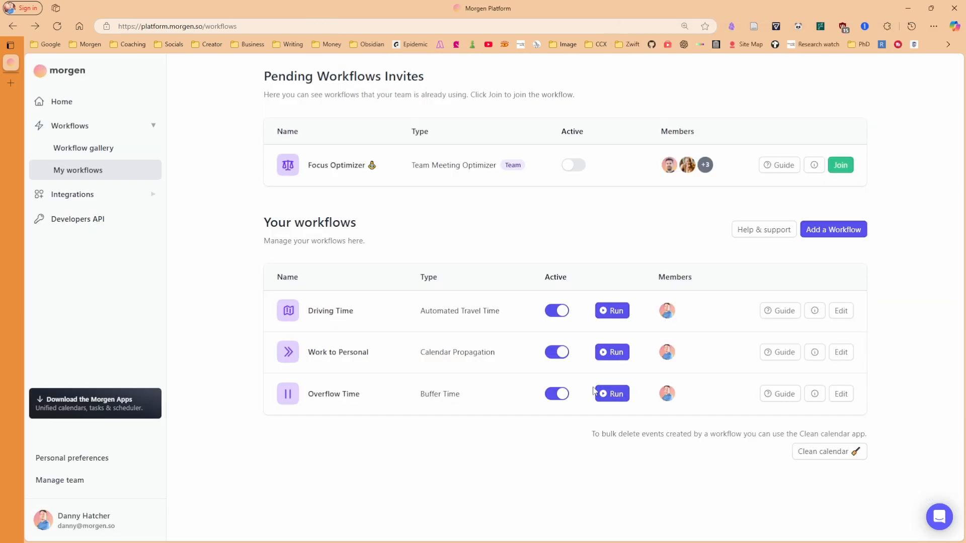
Switch Overflow Time off and delete all 13 Buffer (via Morgen) events with Clean calendar
left_click(556, 395)
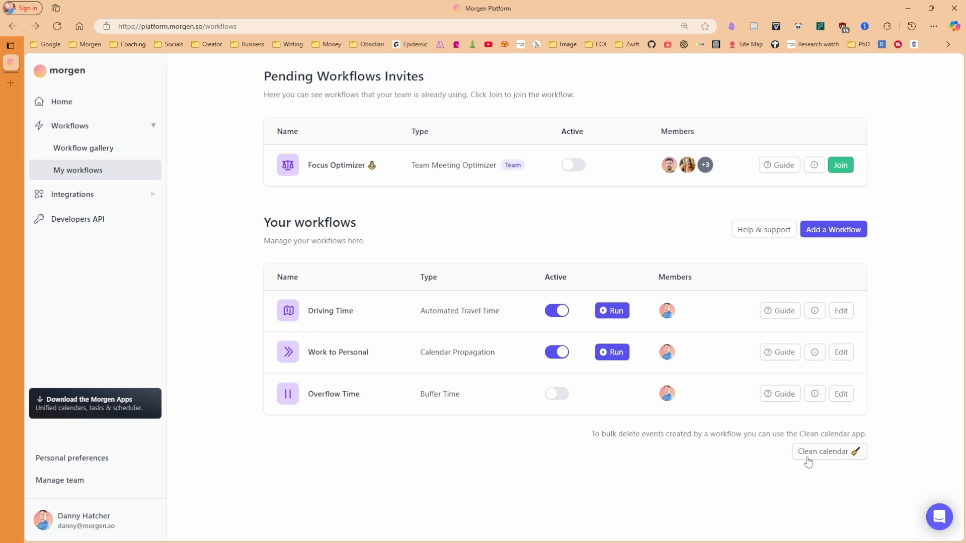
left_click(826, 454)
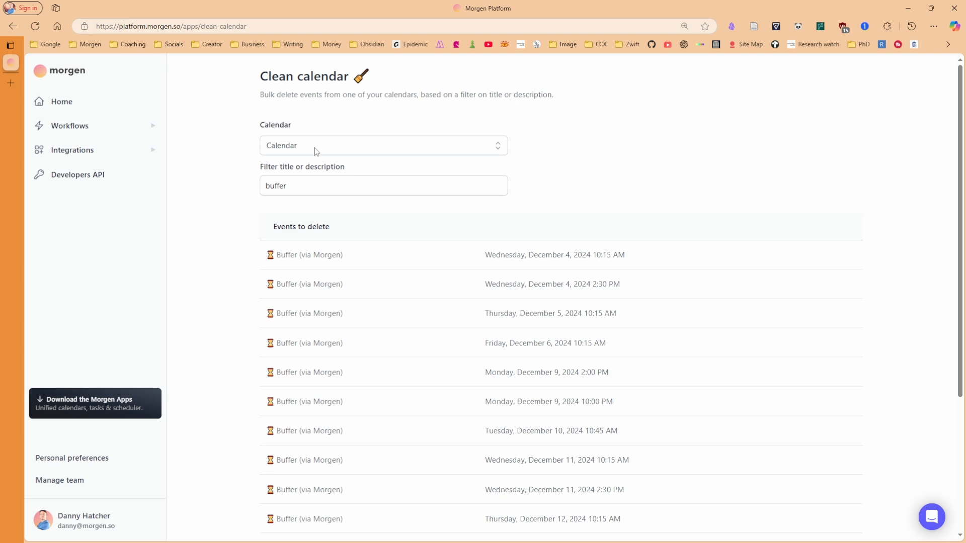
scroll(246, 262, "down", 4)
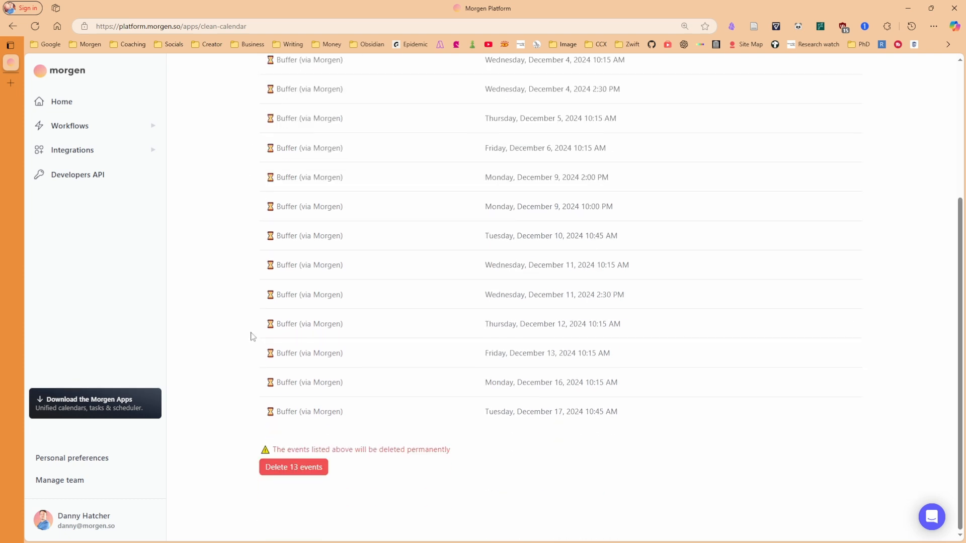
left_click(291, 473)
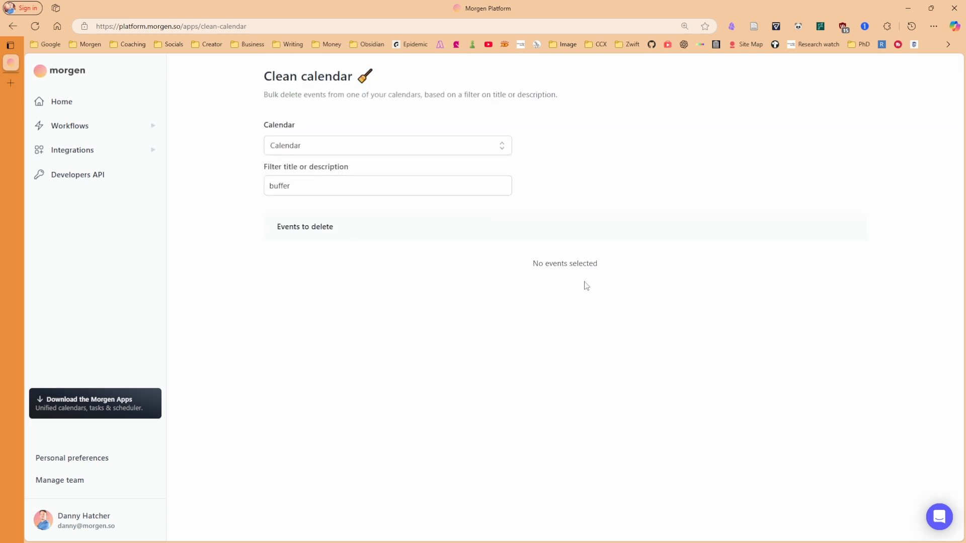
key("alt+Tab")
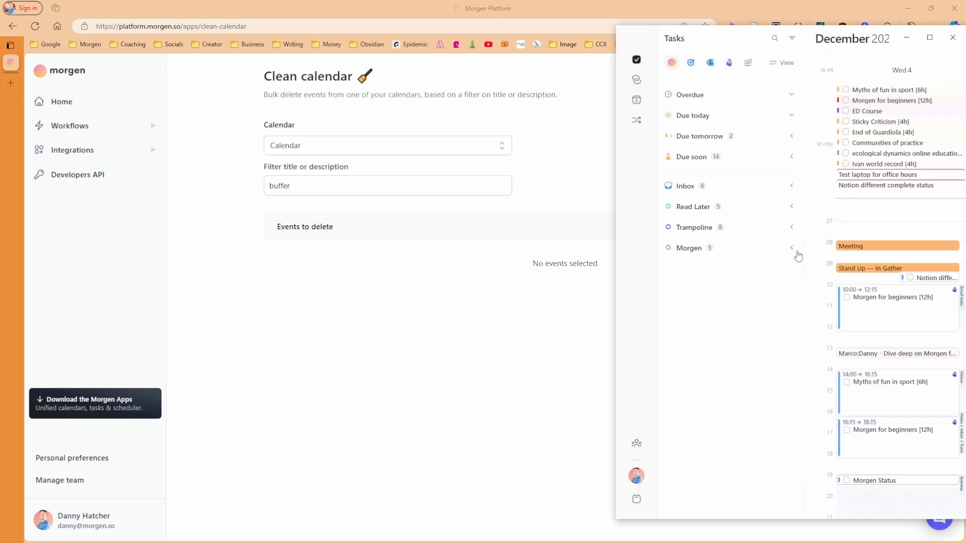
Delete the Meeting event and confirm the deletion
mouse_move(892, 252)
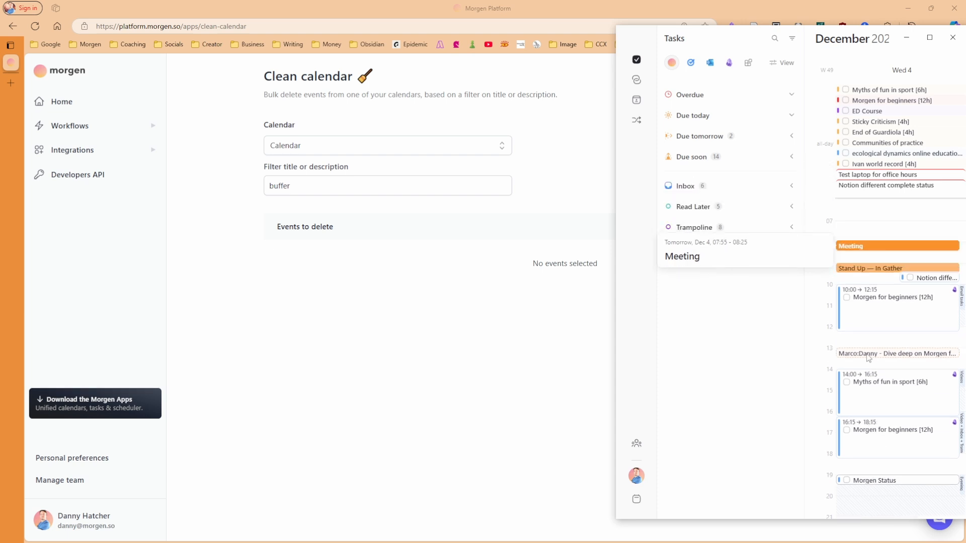
key("Delete")
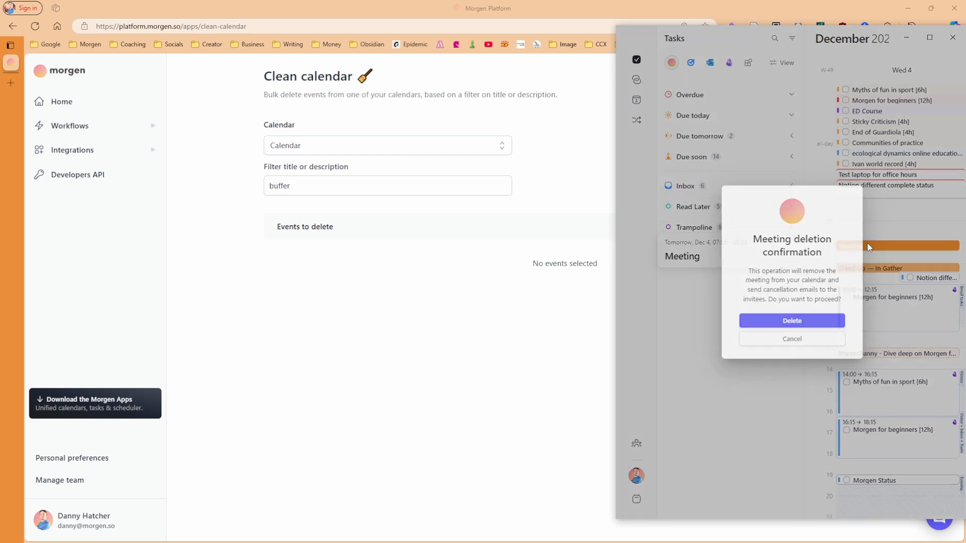
left_click(797, 325)
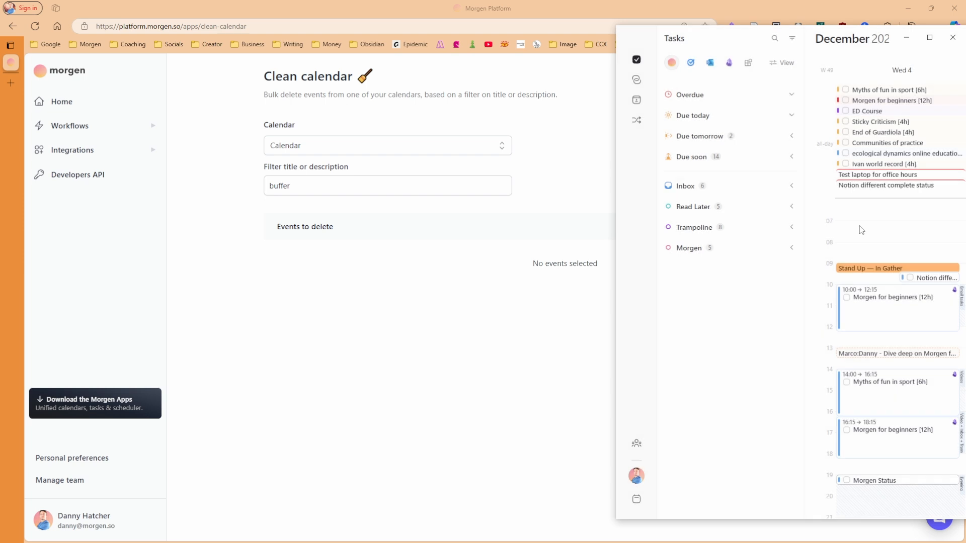
Create a 7:05–8:15 Gym event with a suggested location, move it later, then delete it
left_click_drag(861, 225, 861, 251)
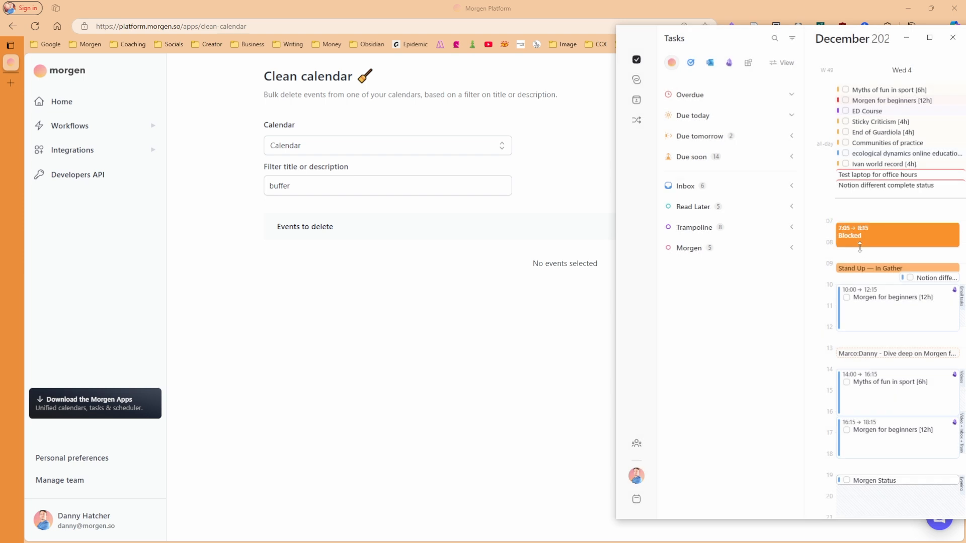
type("Gym")
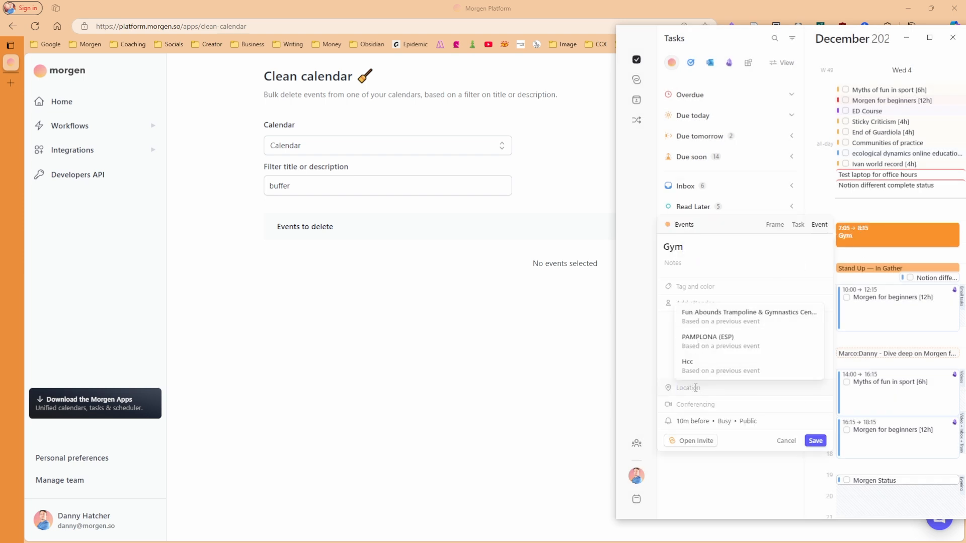
left_click(749, 316)
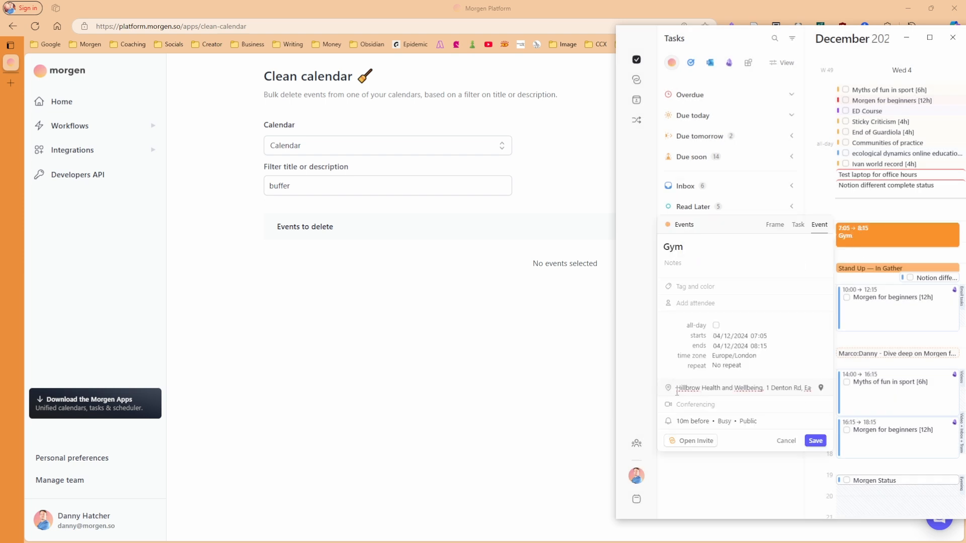
left_click(816, 441)
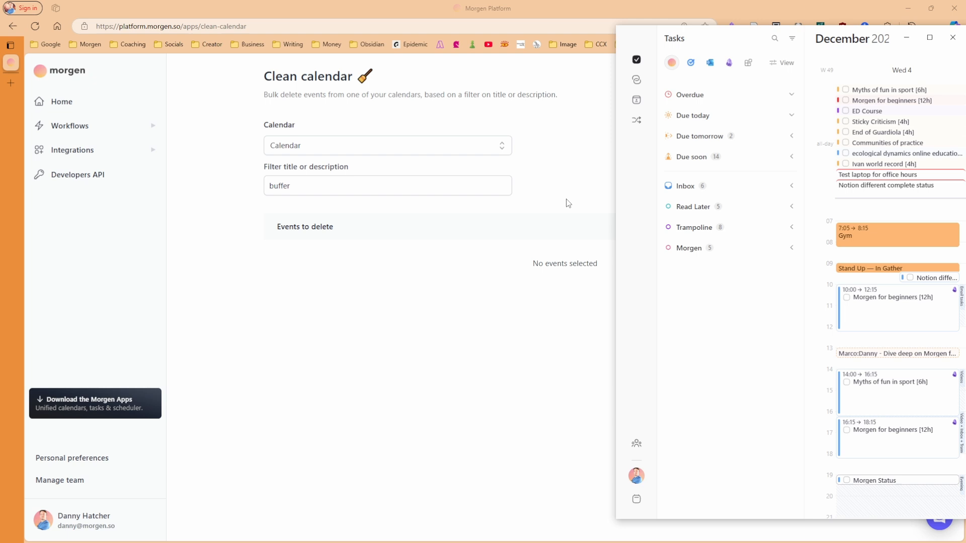
left_click(859, 217)
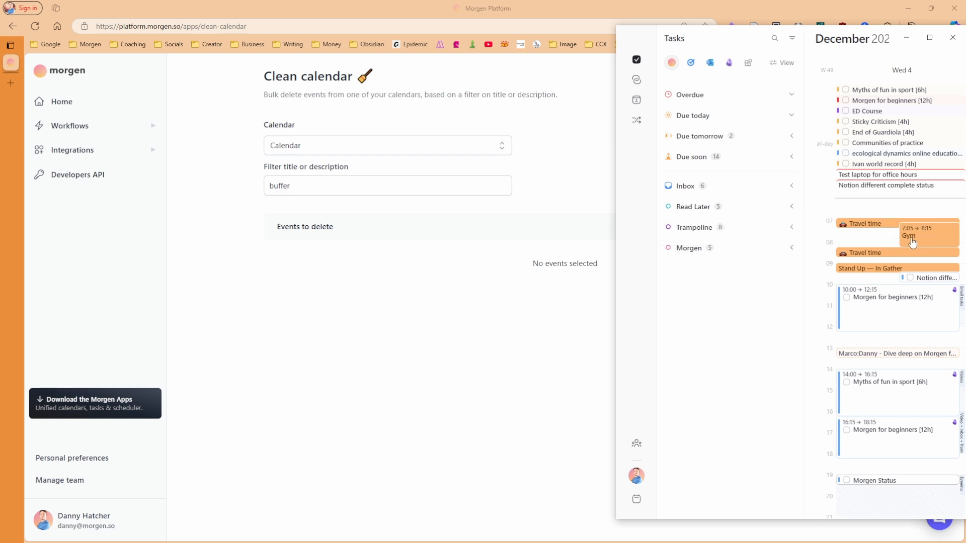
left_click_drag(912, 243, 898, 429)
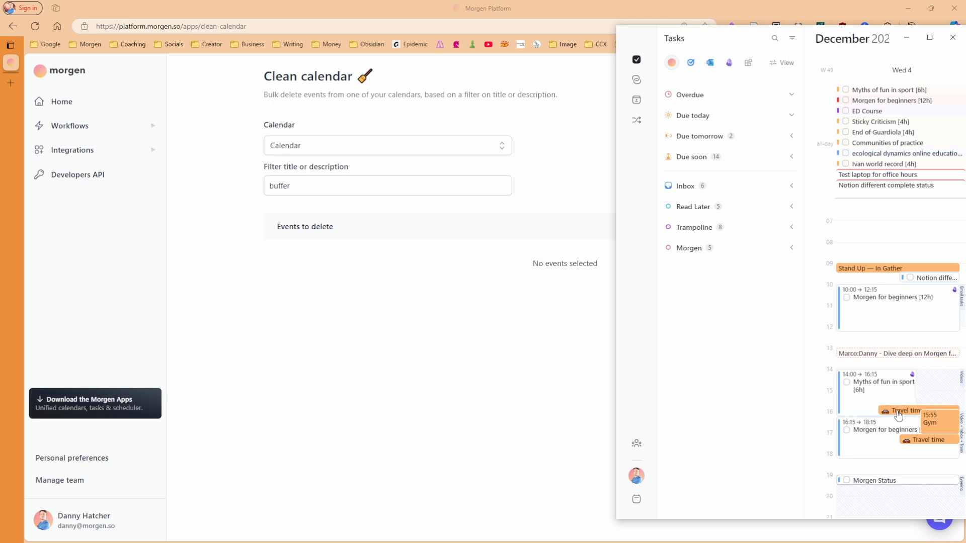
left_click(940, 425)
key("Delete")
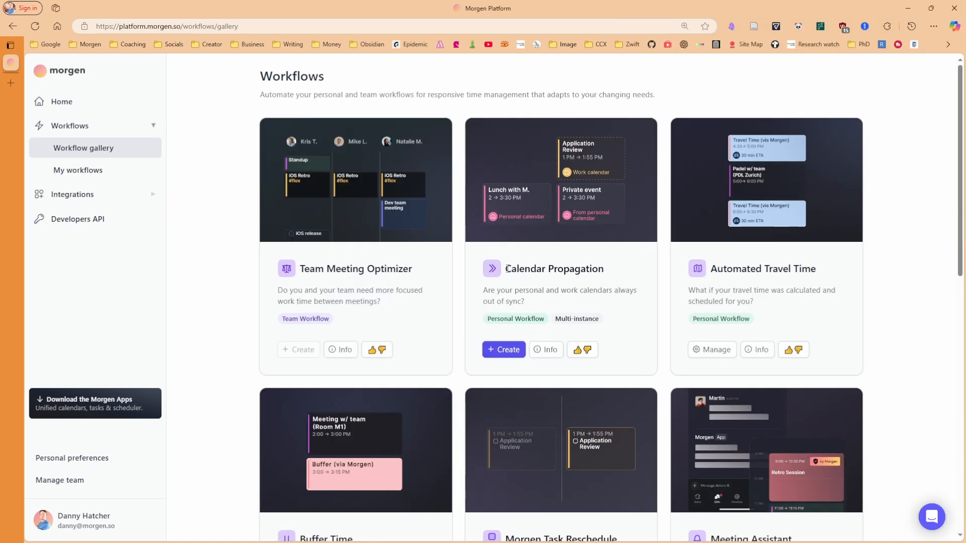
left_click_drag(506, 269, 606, 271)
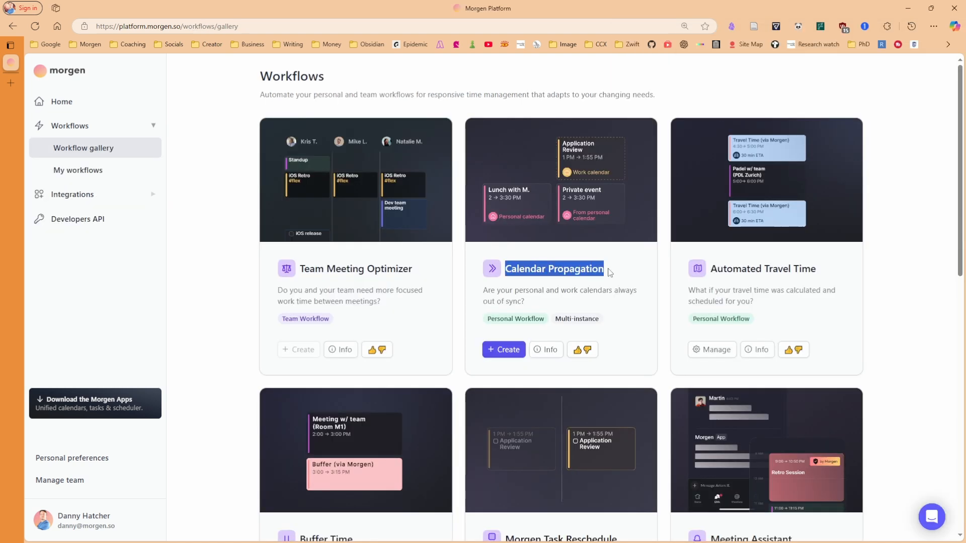
Look over the Calendar Propagation card, then go to My workflows
left_click(576, 290)
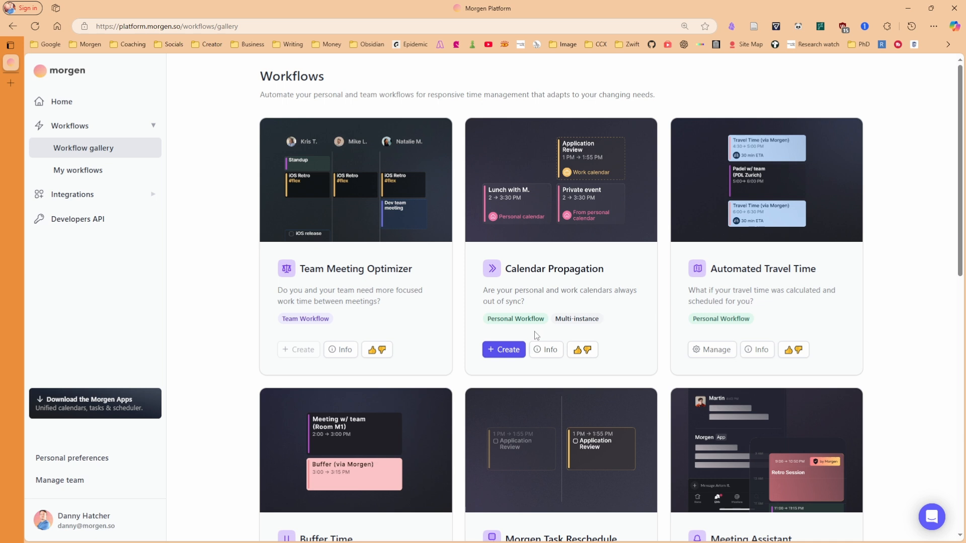
mouse_move(573, 322)
left_click(506, 349)
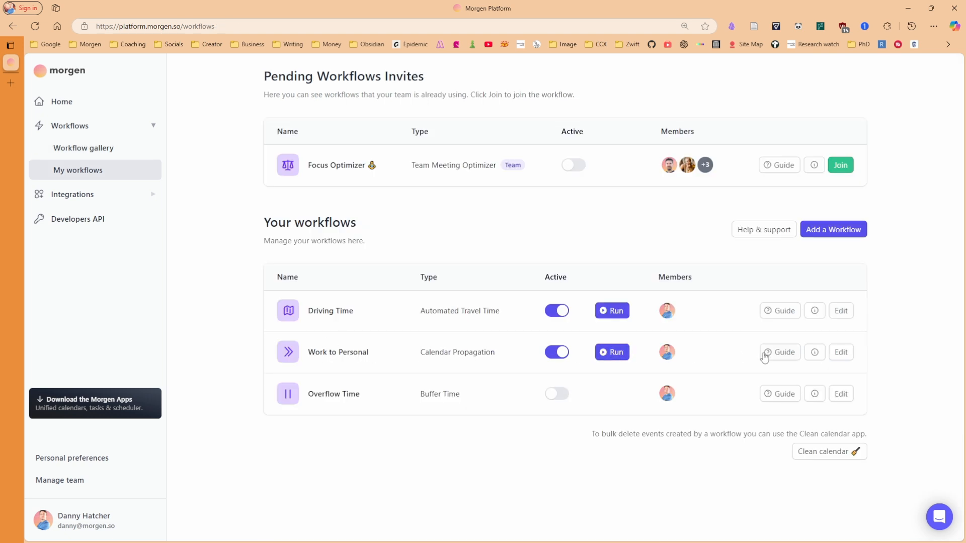
Open Work to Personal's settings and keep source Calendar and destination Events
left_click(841, 353)
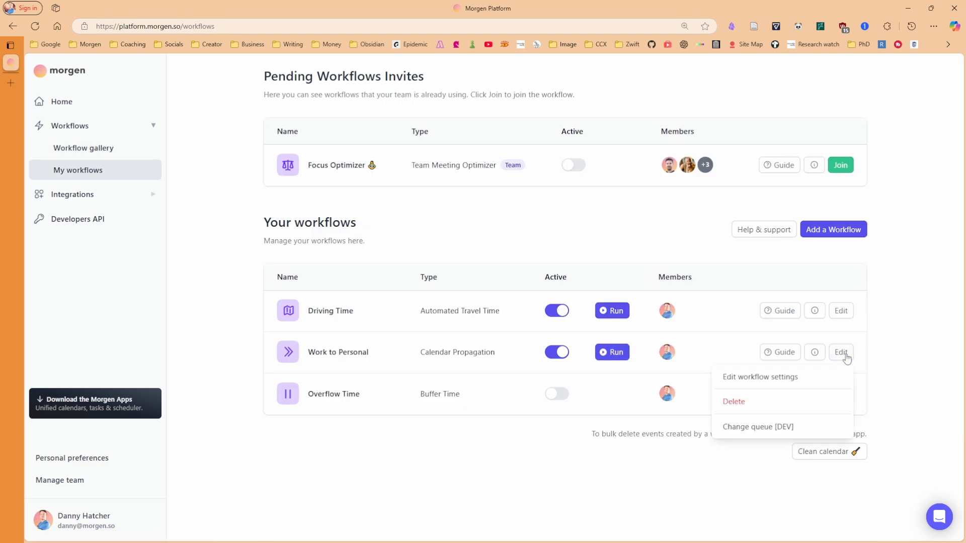
left_click(759, 380)
scroll(527, 346, "down", 5)
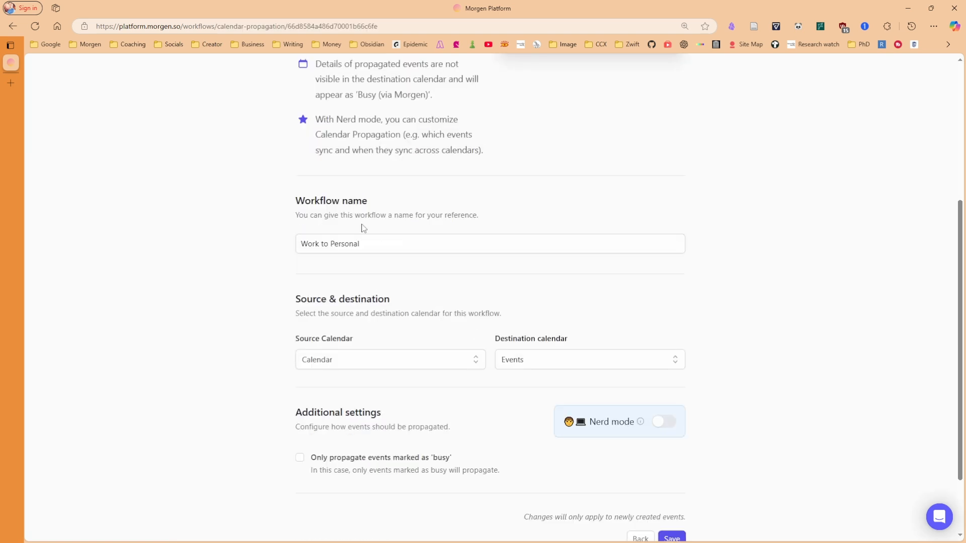
scroll(322, 211, "down", 2)
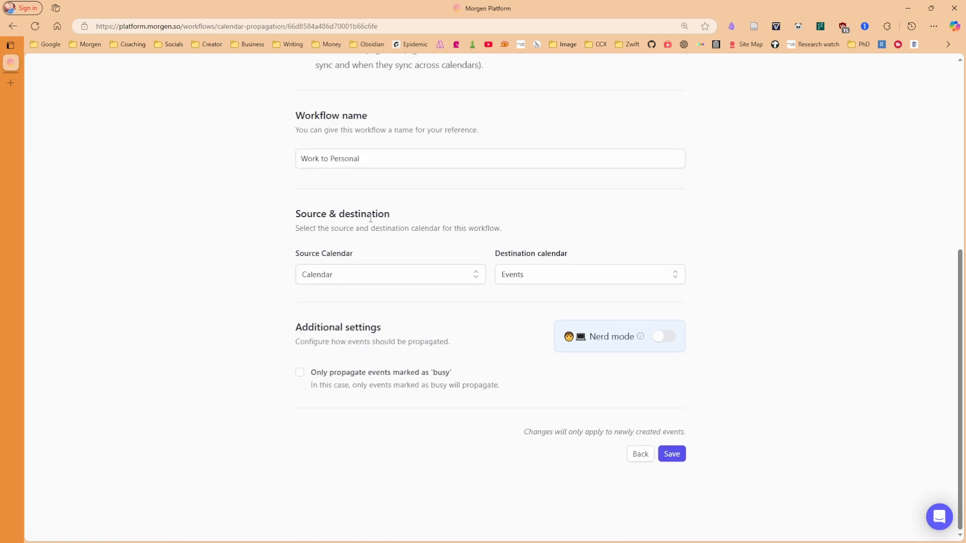
left_click(334, 277)
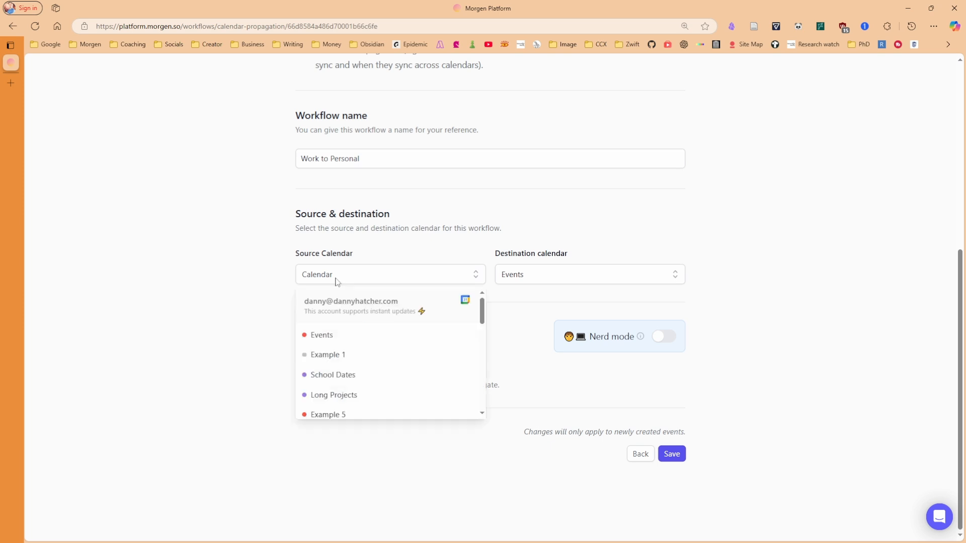
scroll(345, 347, "down", 10)
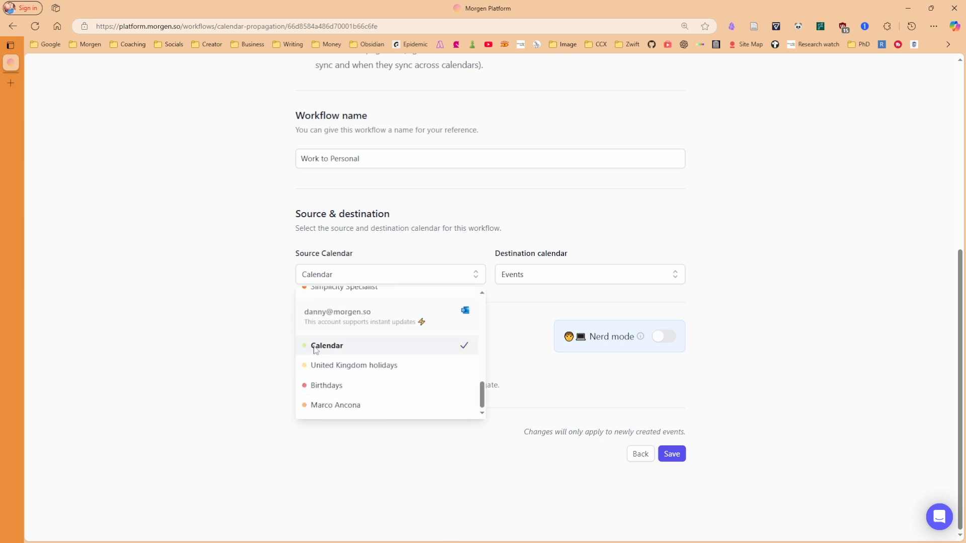
left_click(351, 352)
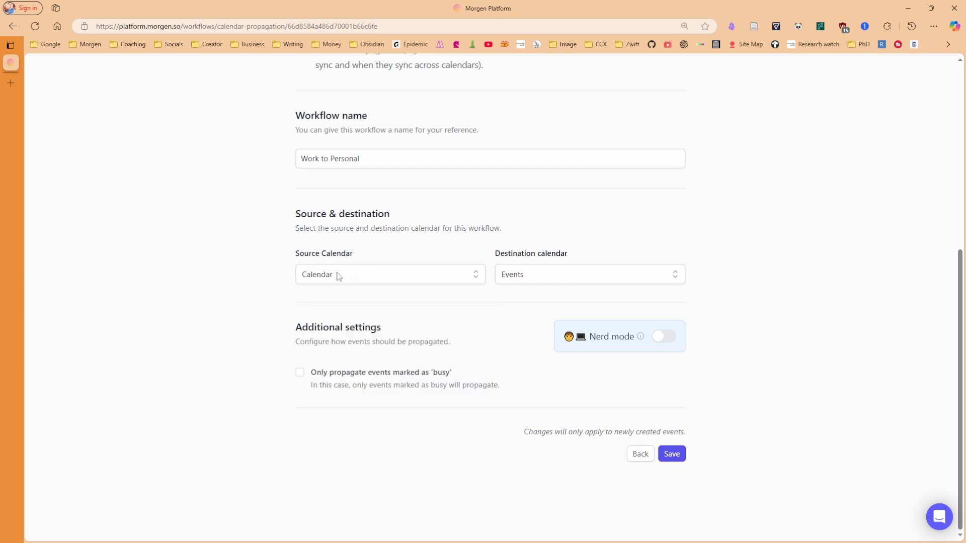
left_click(553, 280)
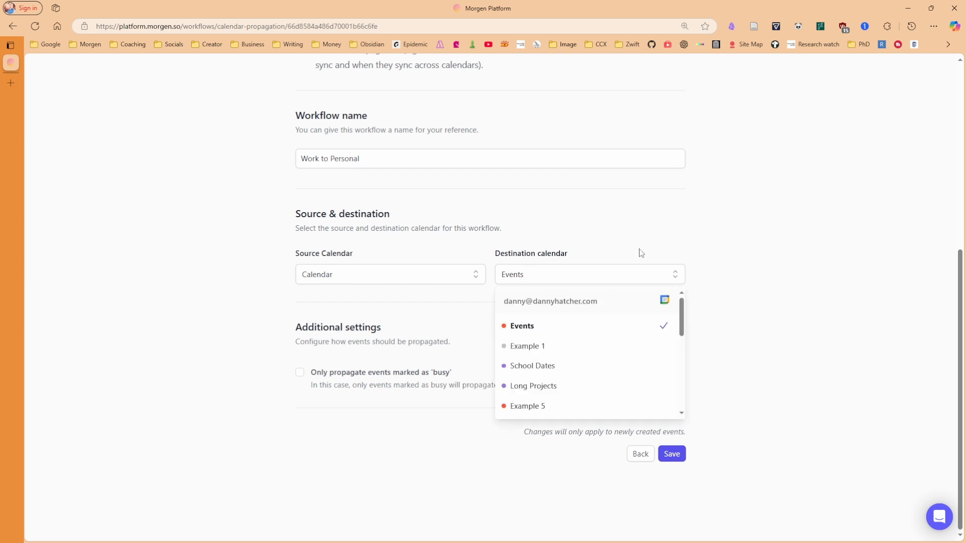
left_click(391, 327)
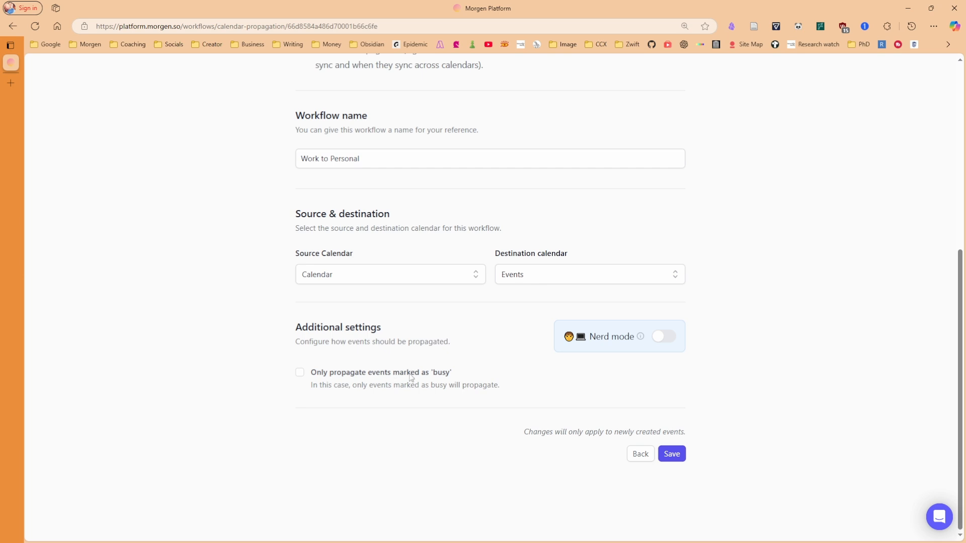
Inspect Wednesday's Stand Up event and its propagated Busy (via Morgen) copy
key("alt+Tab")
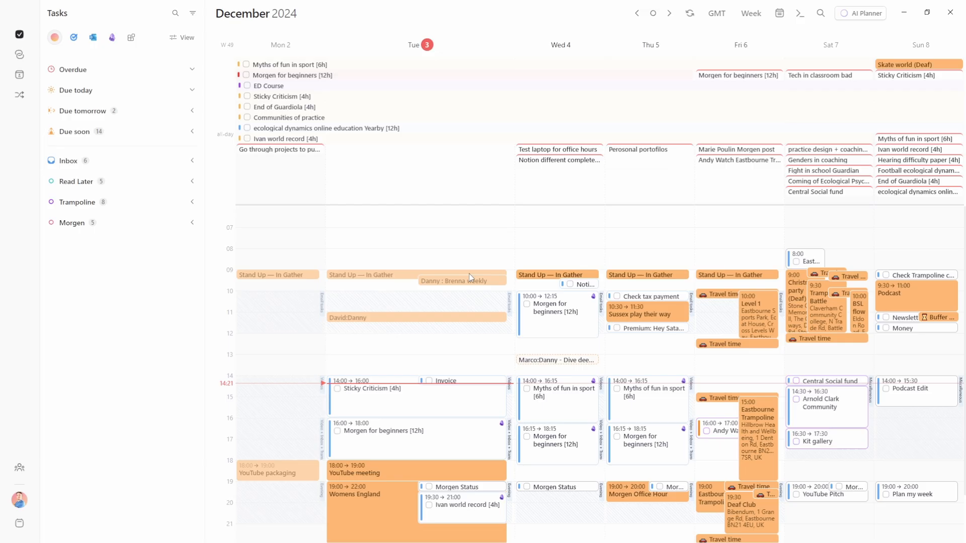
left_click(555, 274)
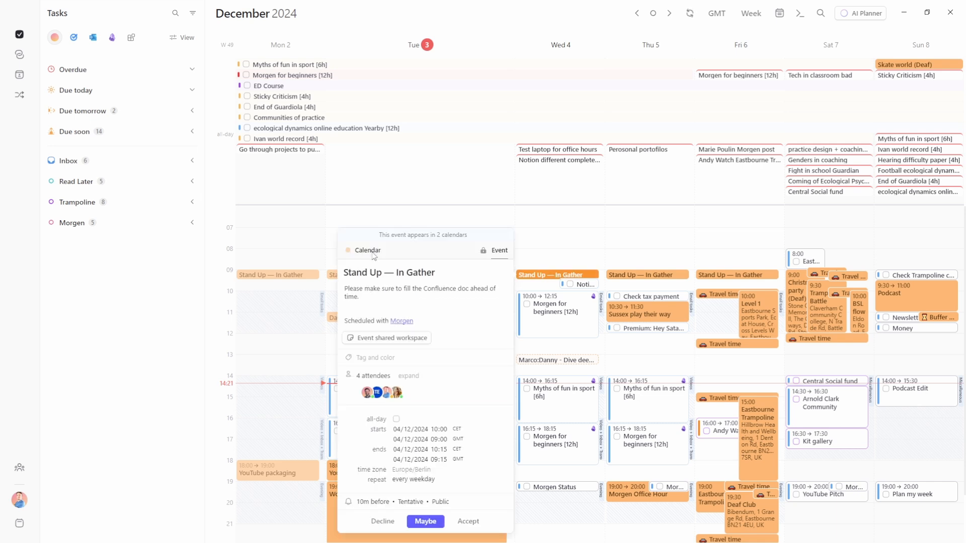
left_click(436, 240)
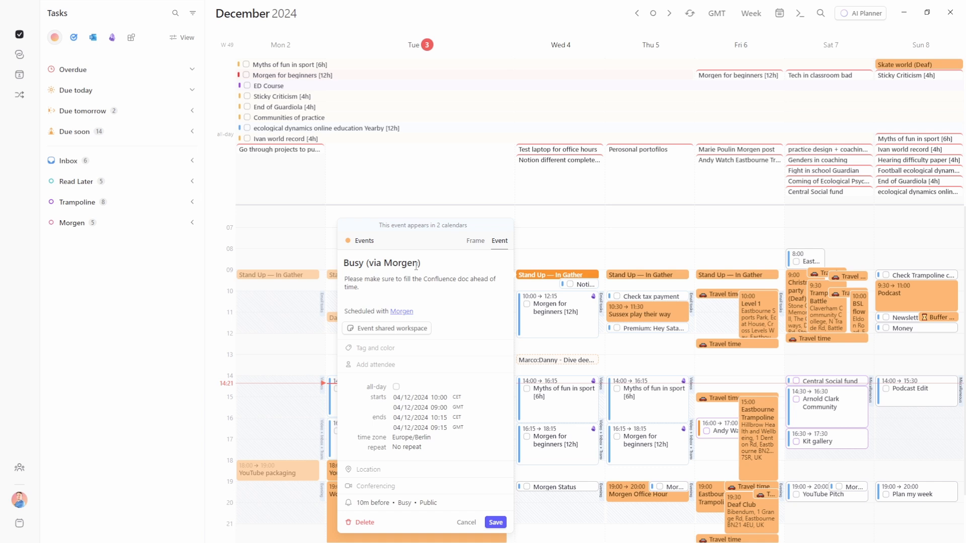
left_click(418, 230)
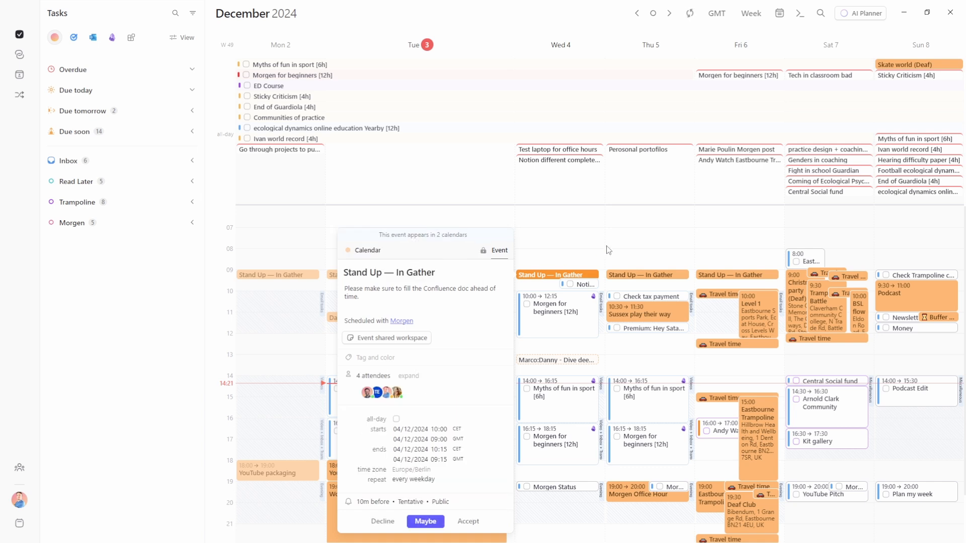
key("Escape")
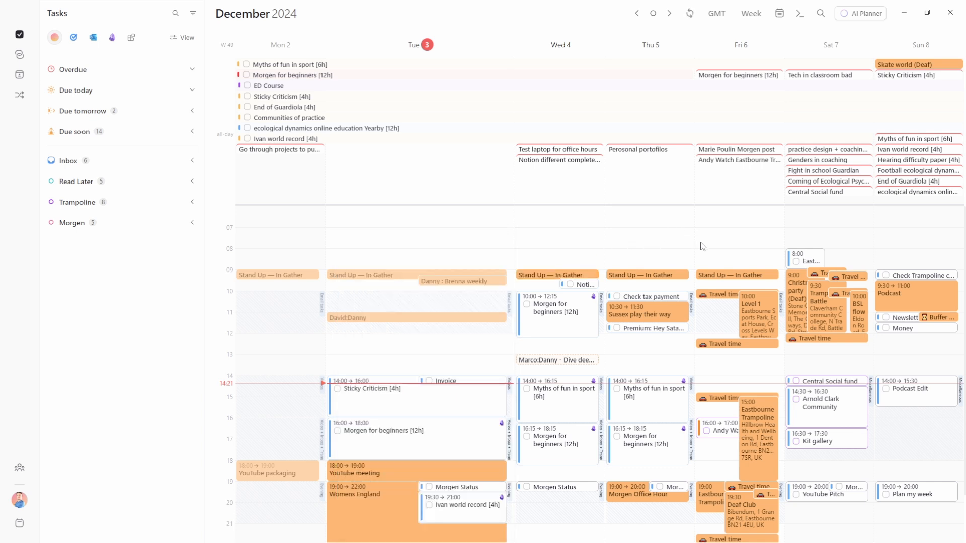
Recolour the Events calendar blue in Settings, then set it back to orange
key("ctrl+comma")
left_click(296, 211)
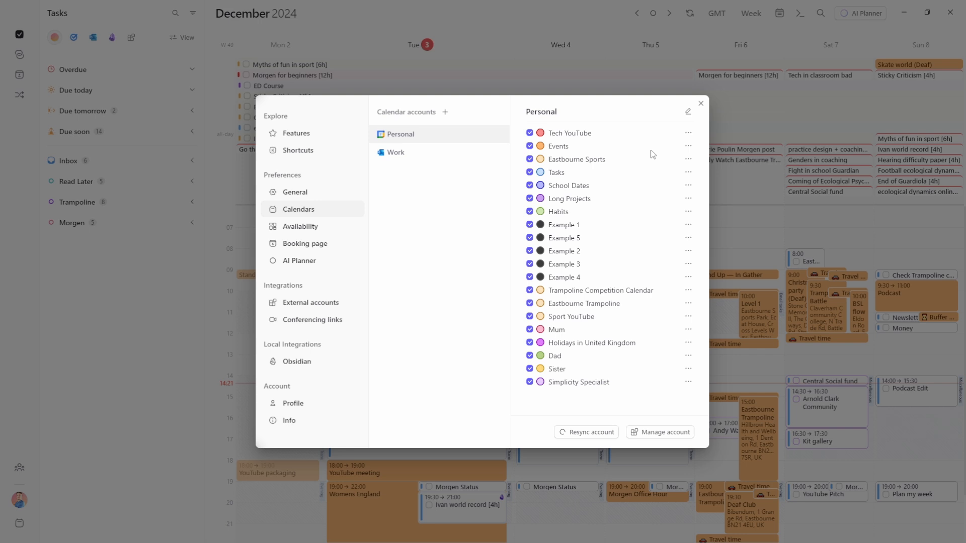
left_click(688, 146)
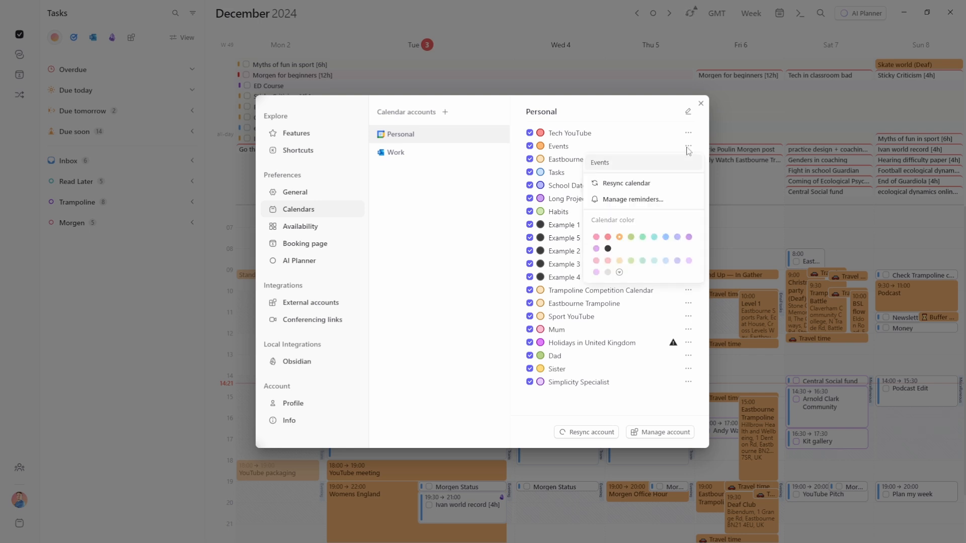
left_click(665, 237)
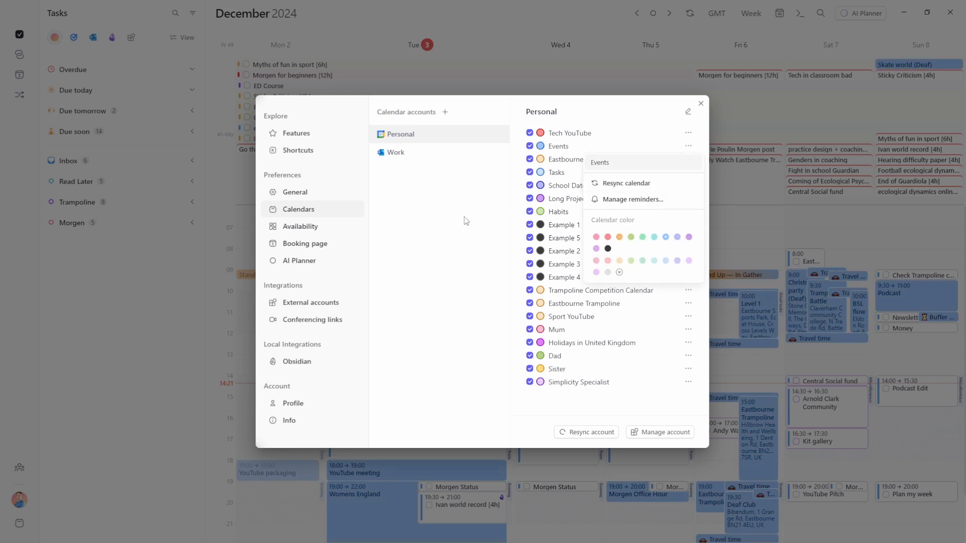
key("Escape")
key("Escape")
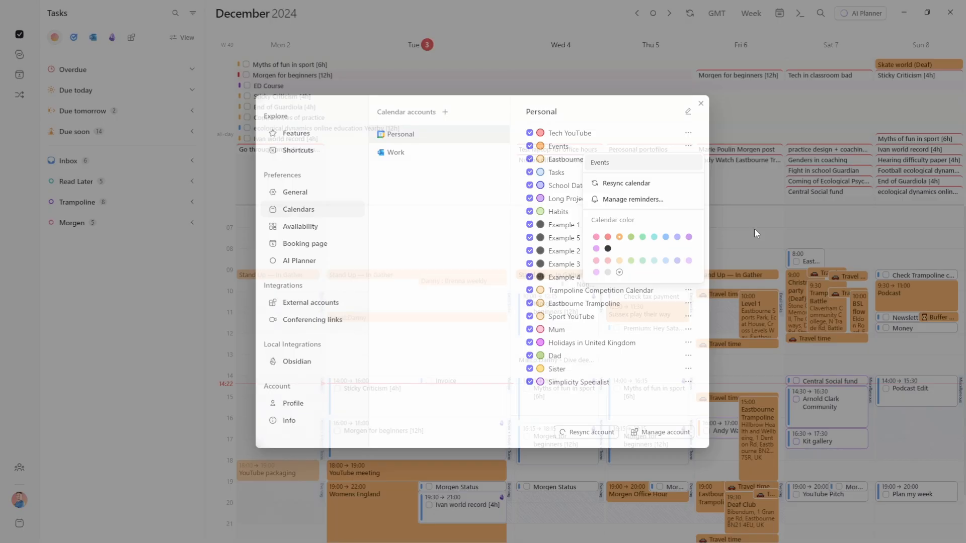
left_click(753, 228)
left_click(753, 228)
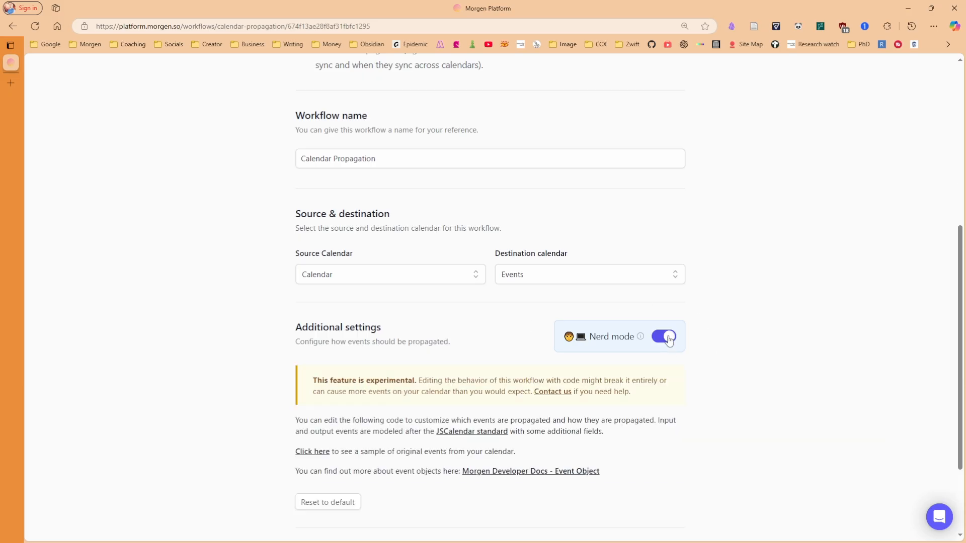
Turn on Nerd mode in Calendar Propagation and look through the code-customization options
left_click(664, 336)
scroll(510, 355, "down", 5)
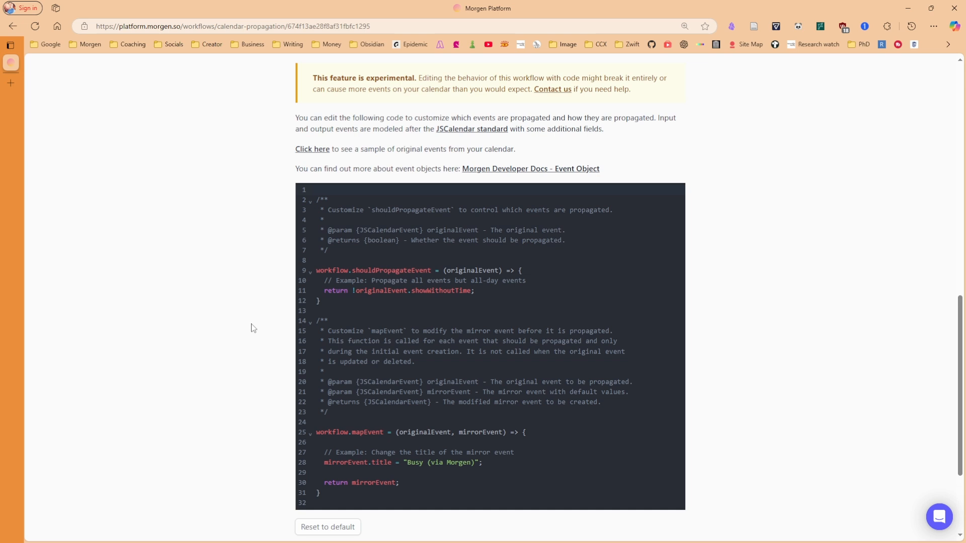
scroll(253, 328, "down", 2)
scroll(253, 328, "up", 1)
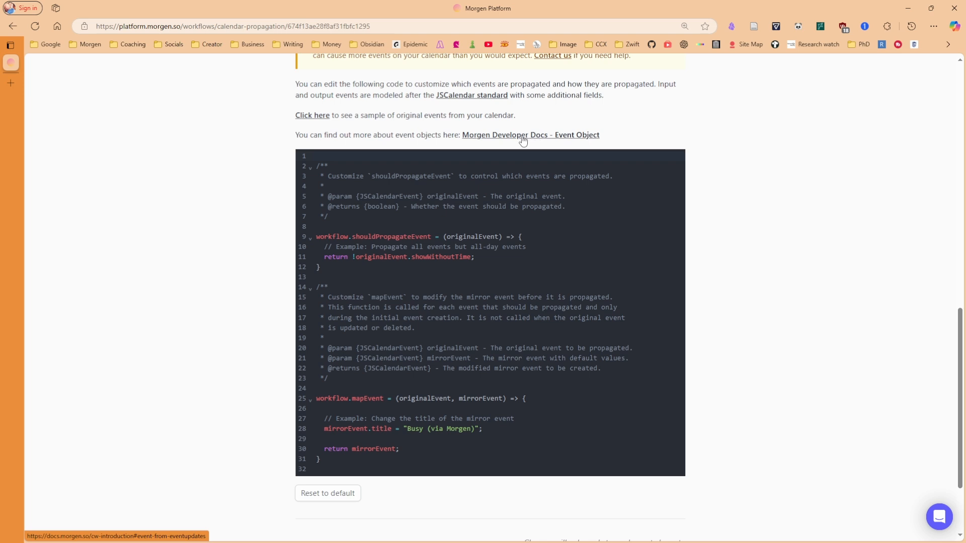
scroll(413, 131, "up", 10)
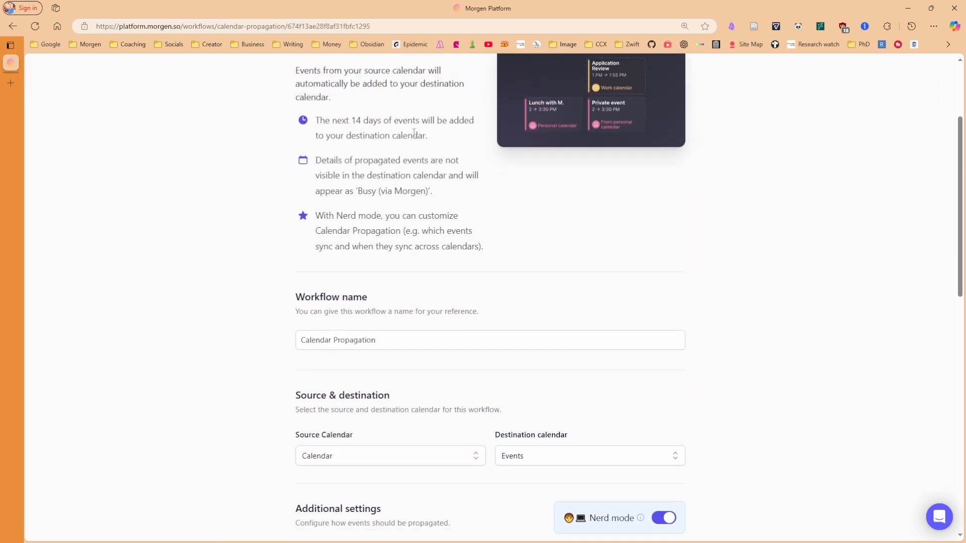
scroll(413, 132, "down", 3)
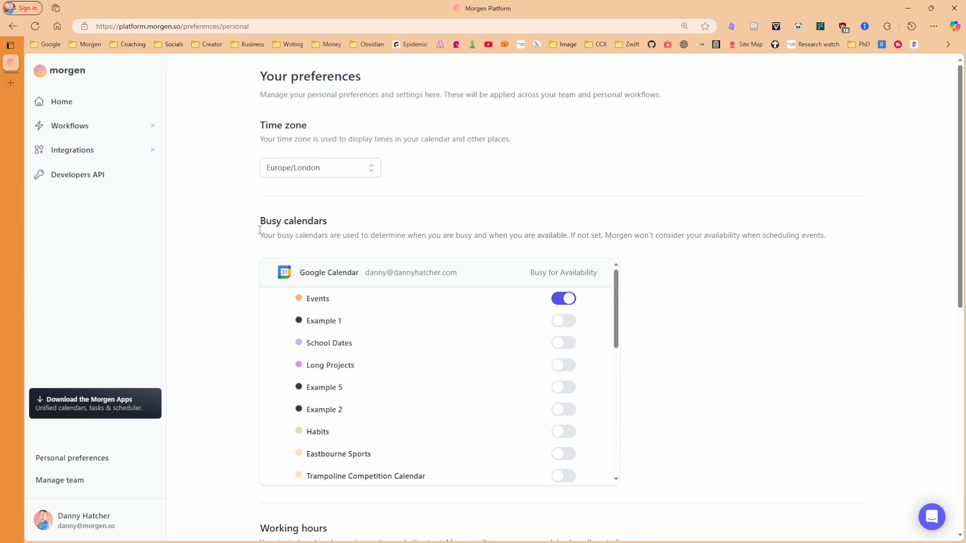
Review Busy calendars, Working hours and Lunch breaks in preferences, then bring up the compact Morgen window
scroll(411, 361, "down", 10)
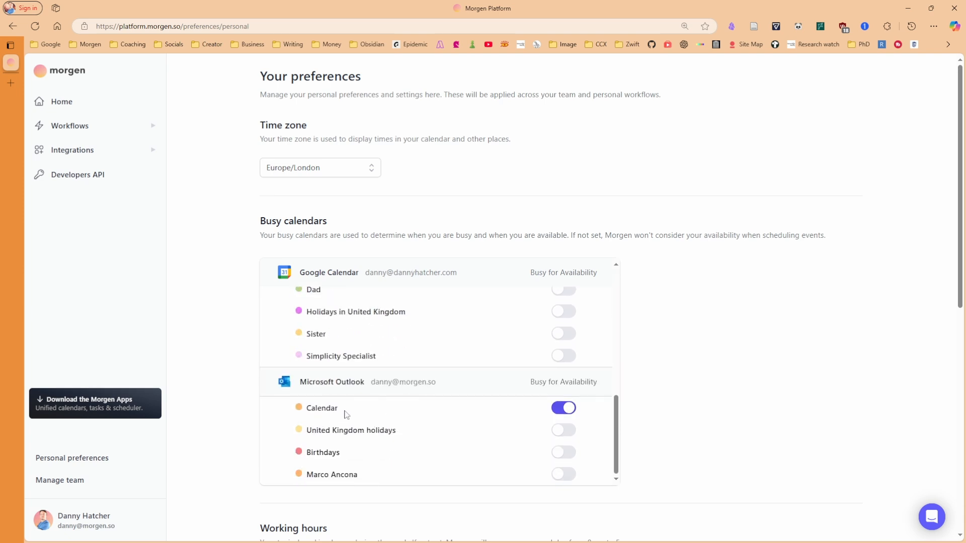
scroll(344, 414, "up", 10)
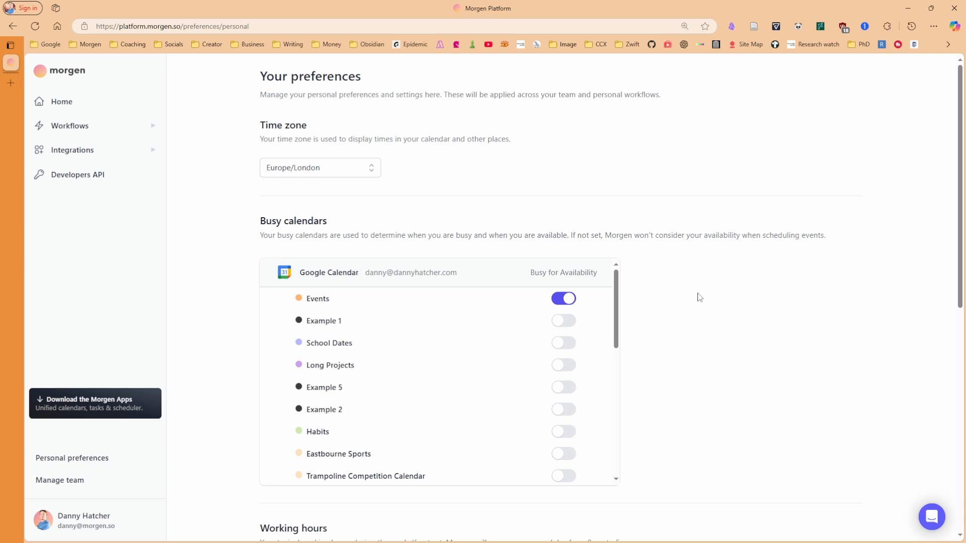
scroll(699, 297, "down", 9)
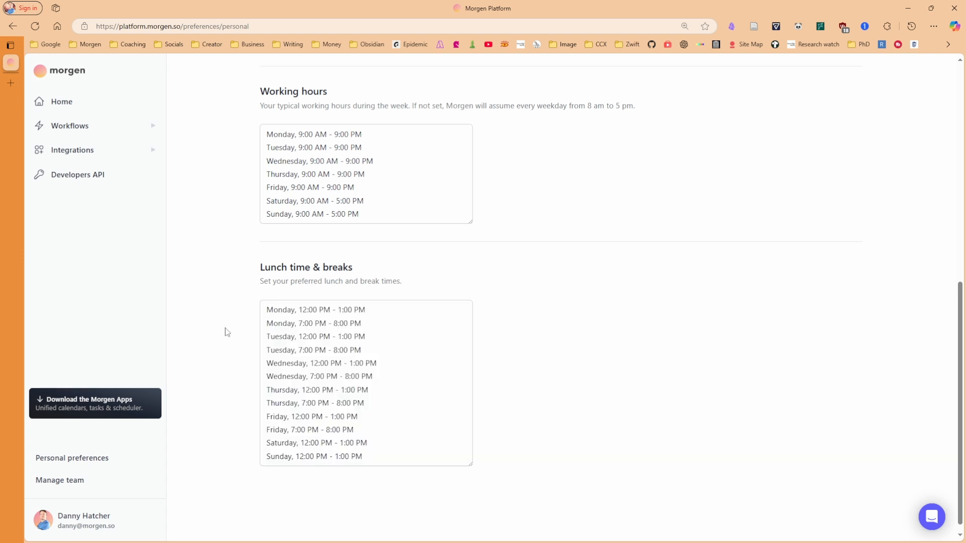
scroll(225, 332, "down", 1)
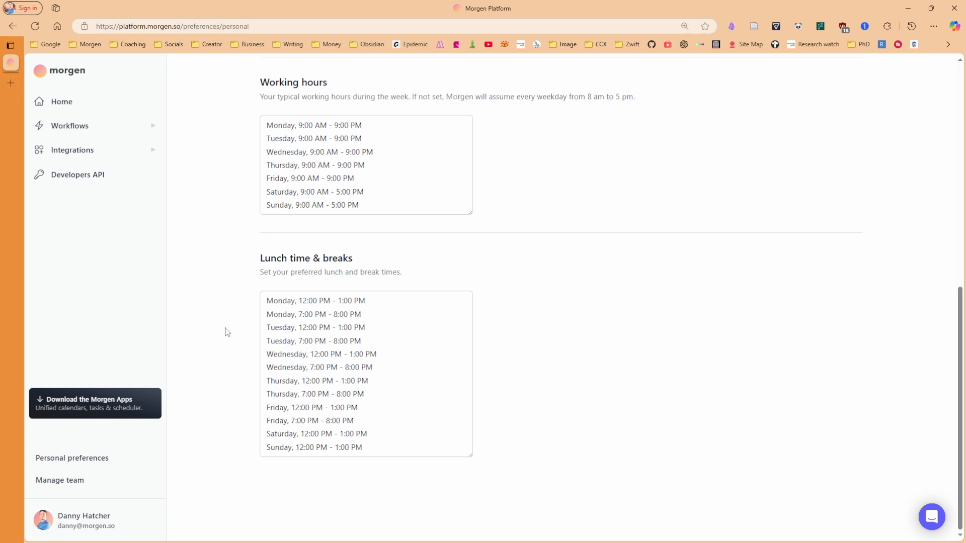
key("alt+Tab")
scroll(875, 306, "down", 2)
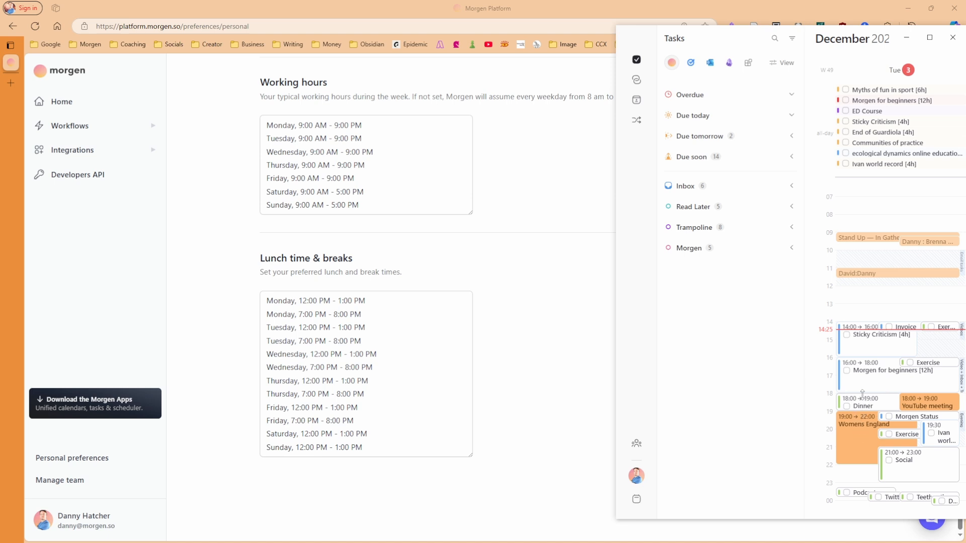
Close the compact window and pin the five remaining team members to the sidebar
left_click(520, 395)
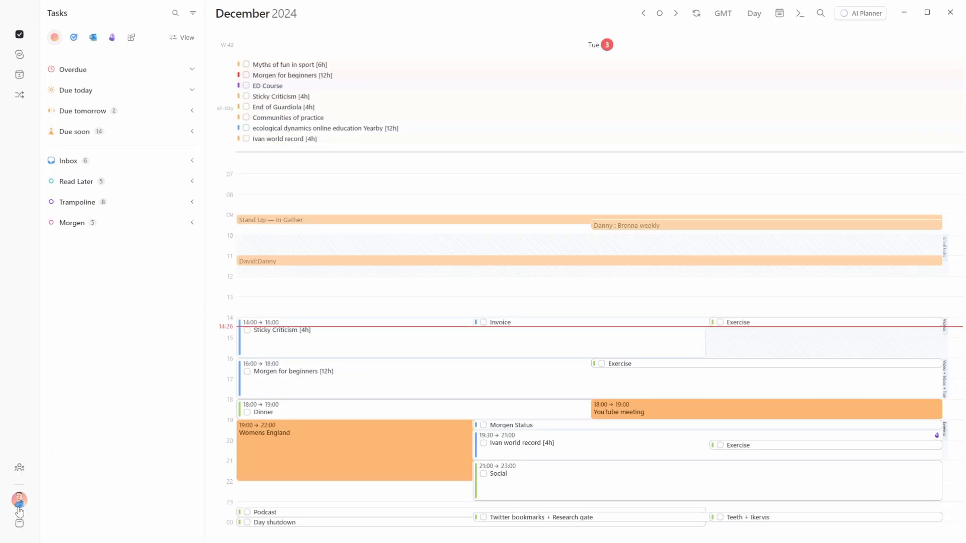
left_click(18, 469)
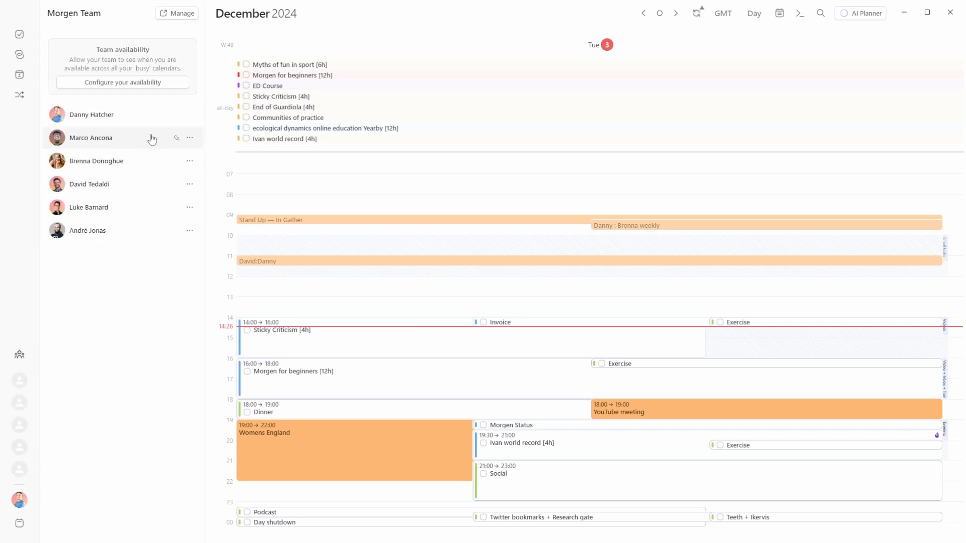
left_click(176, 138)
left_click(176, 161)
left_click(176, 184)
left_click(173, 206)
left_click(174, 230)
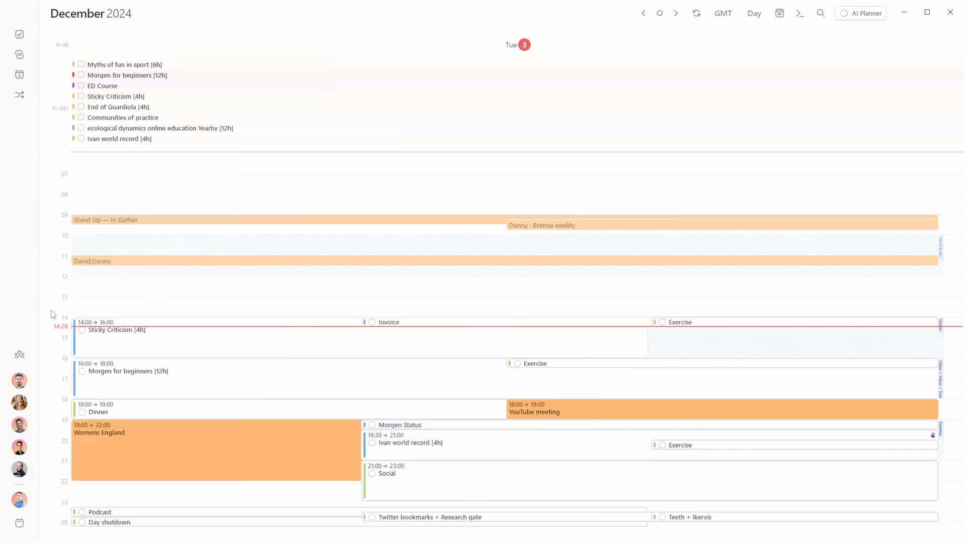
Toggle three teammates' availability overlays on and off, leaving them all hidden
left_click(19, 381)
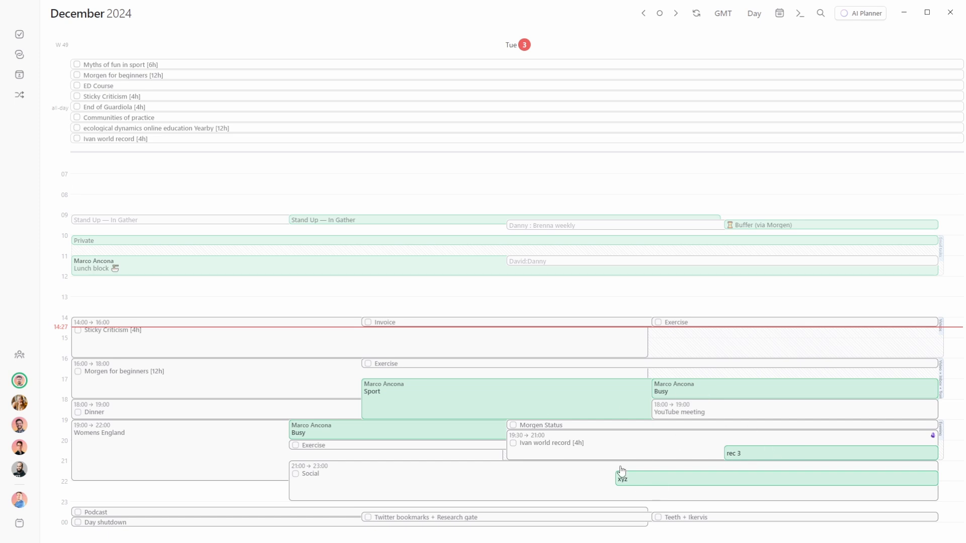
left_click(21, 382)
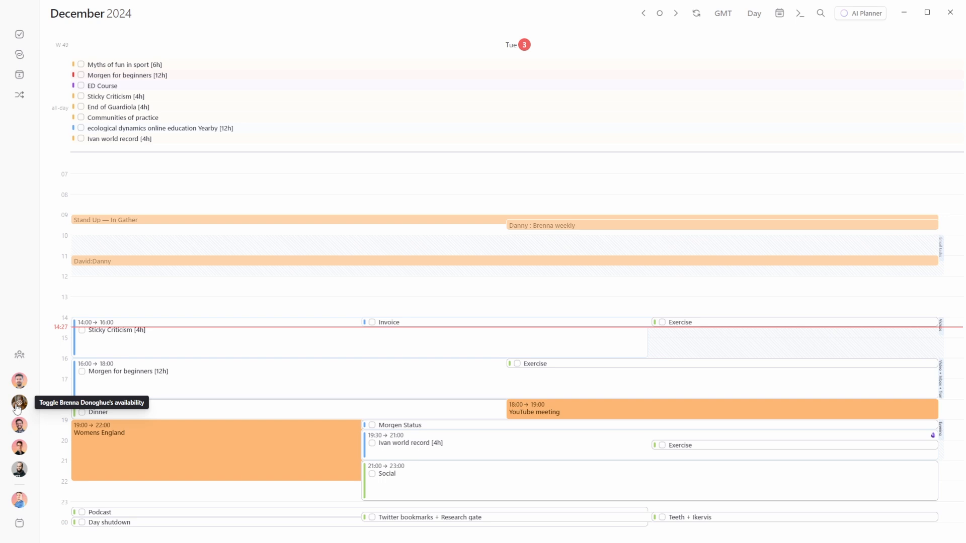
left_click(17, 406)
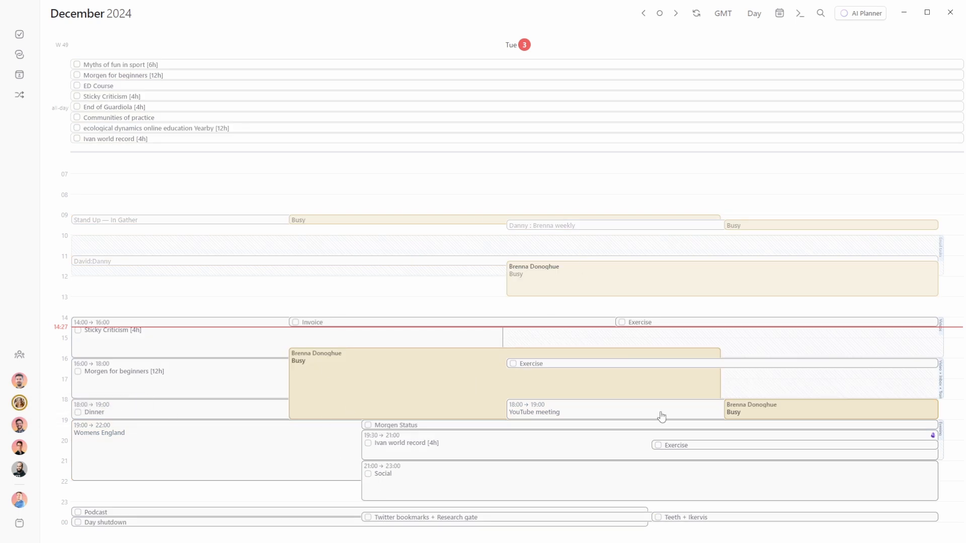
left_click(20, 426)
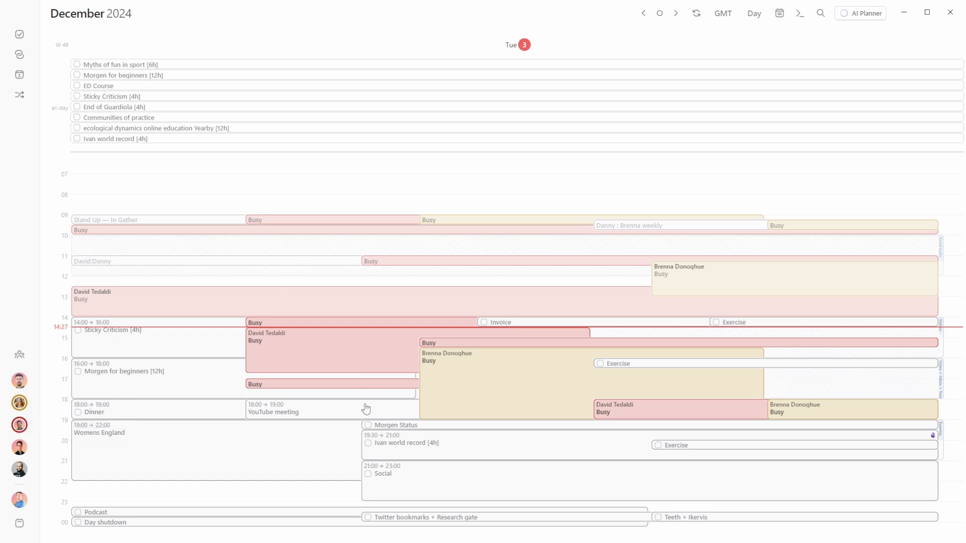
left_click(20, 425)
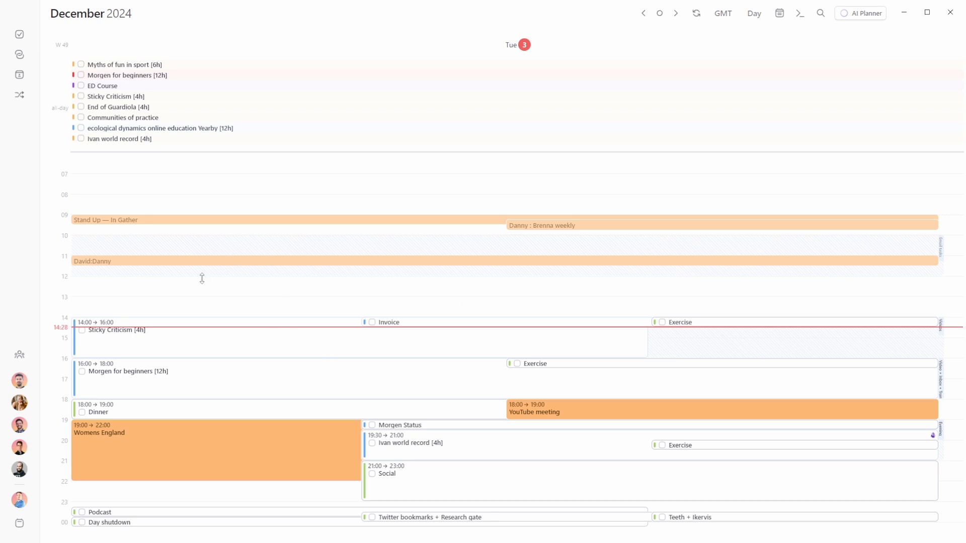
Draft a 15:00–17:10 invite slot, compare a teammate's availability, then discard the Blocked event
left_click_drag(692, 341, 669, 388)
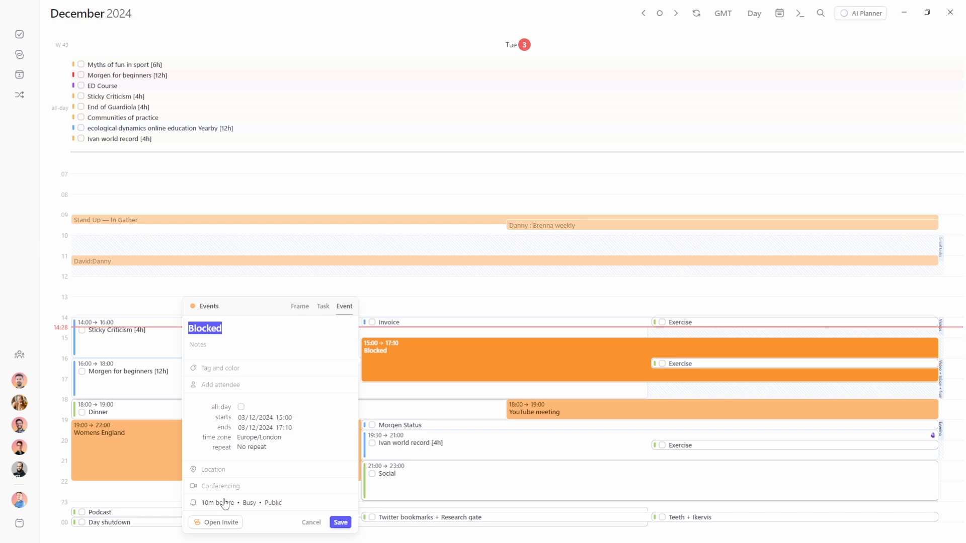
left_click(212, 524)
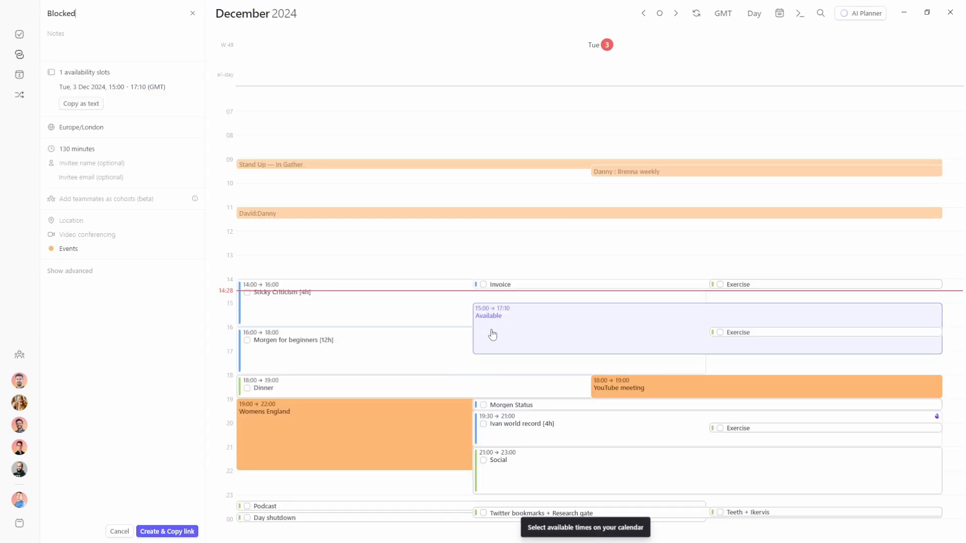
left_click(19, 390)
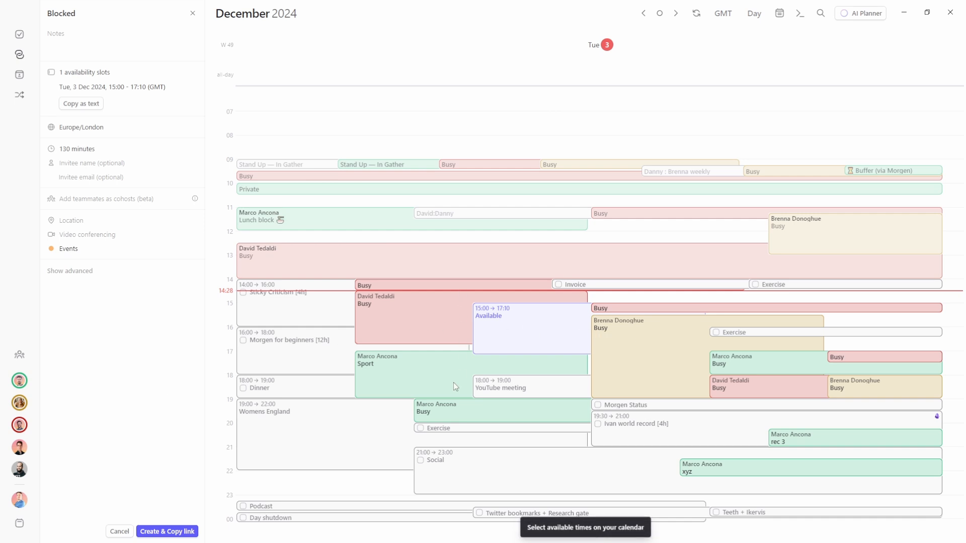
left_click(506, 338)
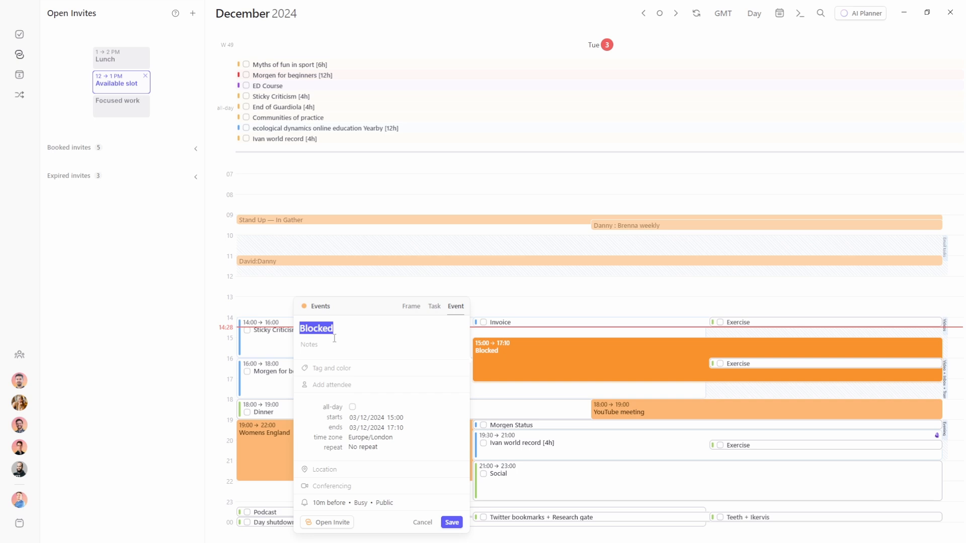
left_click(427, 523)
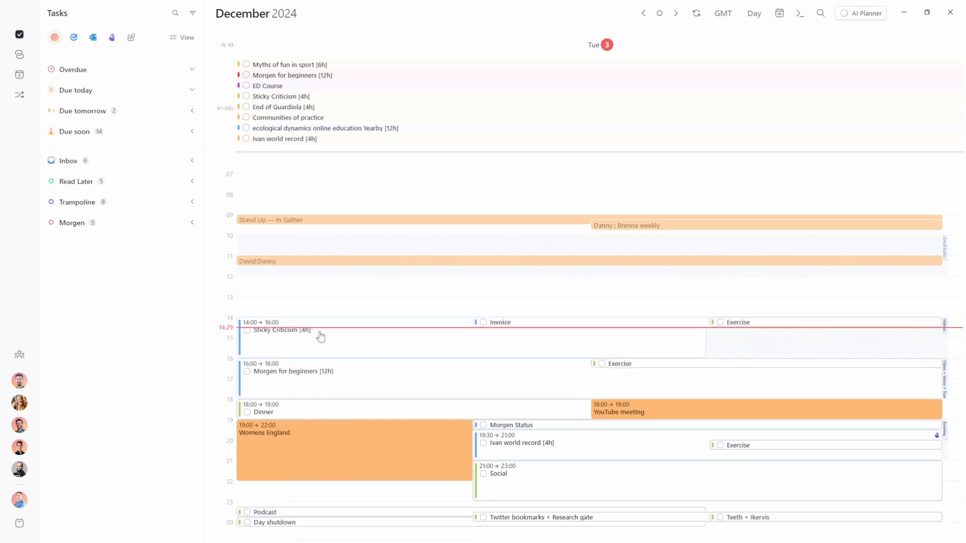
Add a ClickUp account, authorise Morgen, and connect the YouTube workspace
left_click(131, 38)
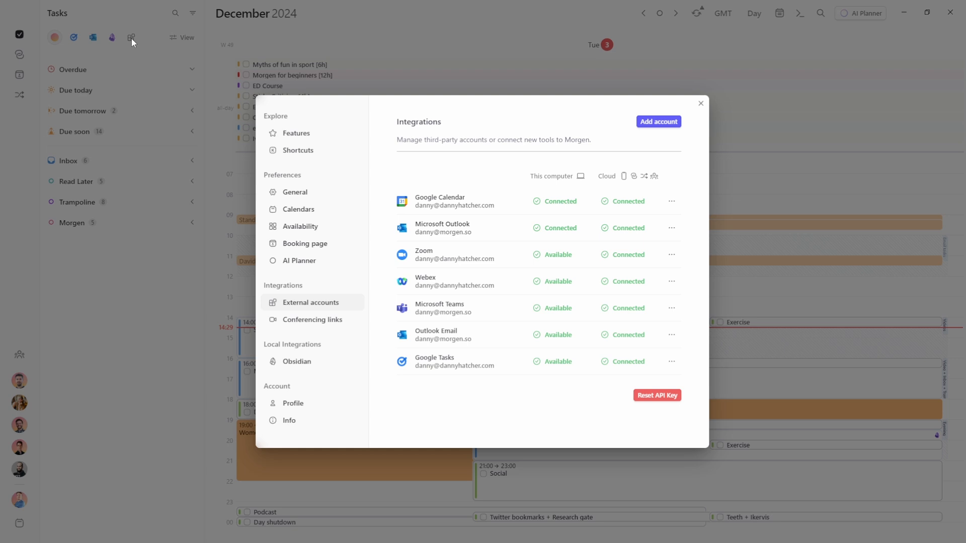
left_click(658, 121)
left_click(648, 307)
left_click(524, 313)
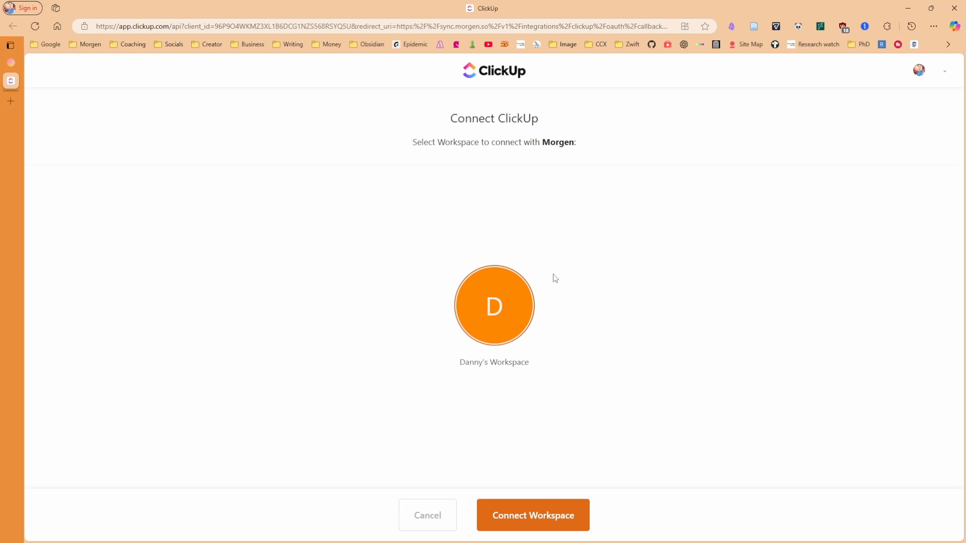
left_click(501, 305)
left_click(483, 297)
left_click(501, 519)
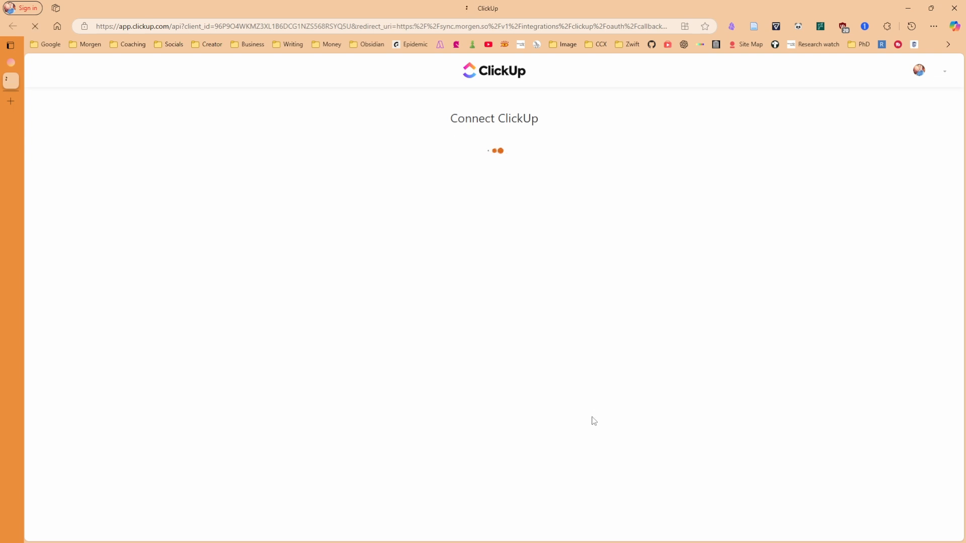
left_click(358, 313)
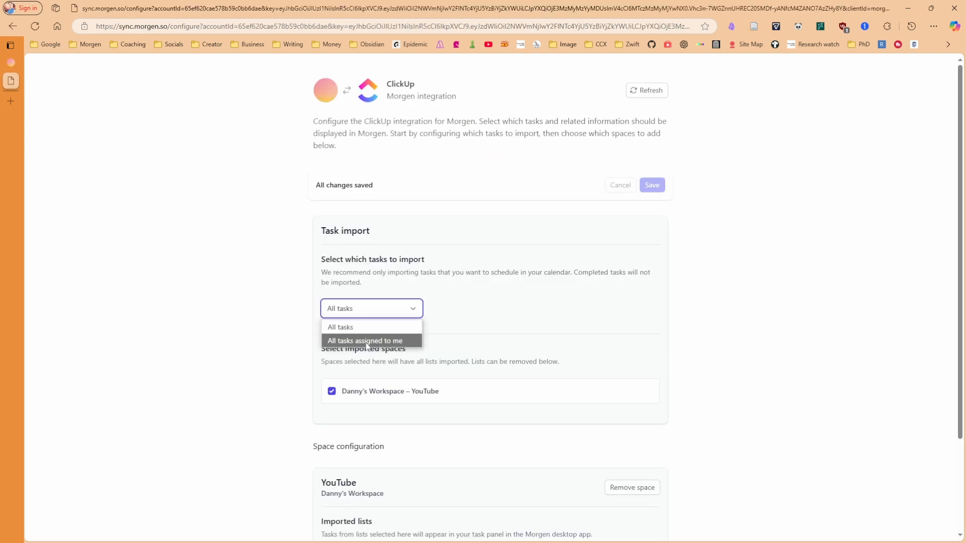
Import all tasks from every YouTube space list (Social media, Videos) and save the configuration
left_click(362, 327)
scroll(463, 305, "down", 2)
scroll(466, 302, "down", 1)
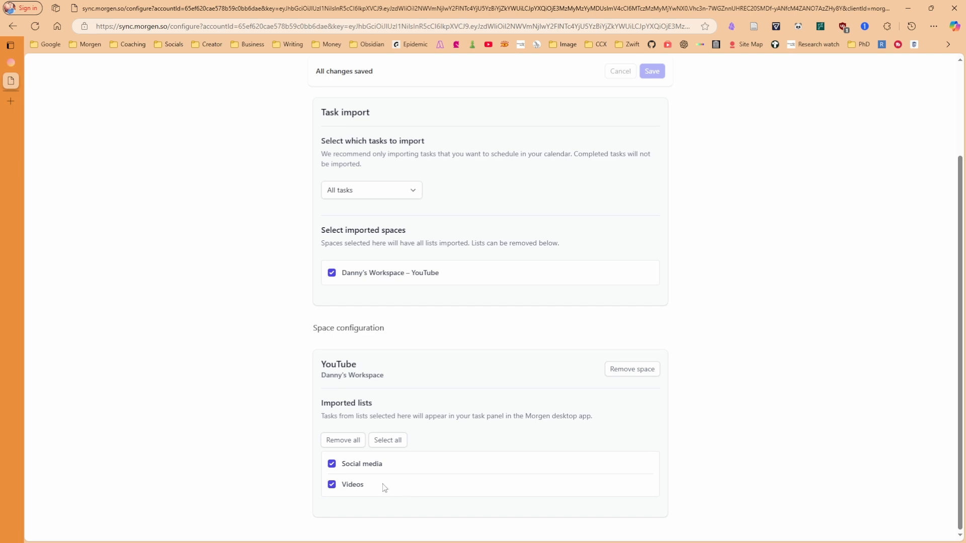
left_click(373, 440)
left_click(651, 71)
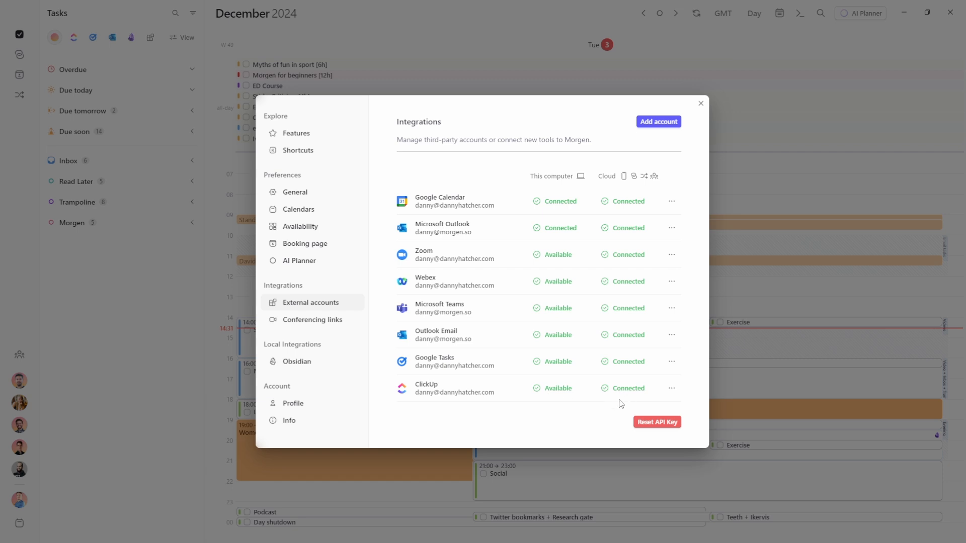
Show ClickUp tasks in the sidebar and try grouping them by folder
left_click(792, 285)
left_click(73, 38)
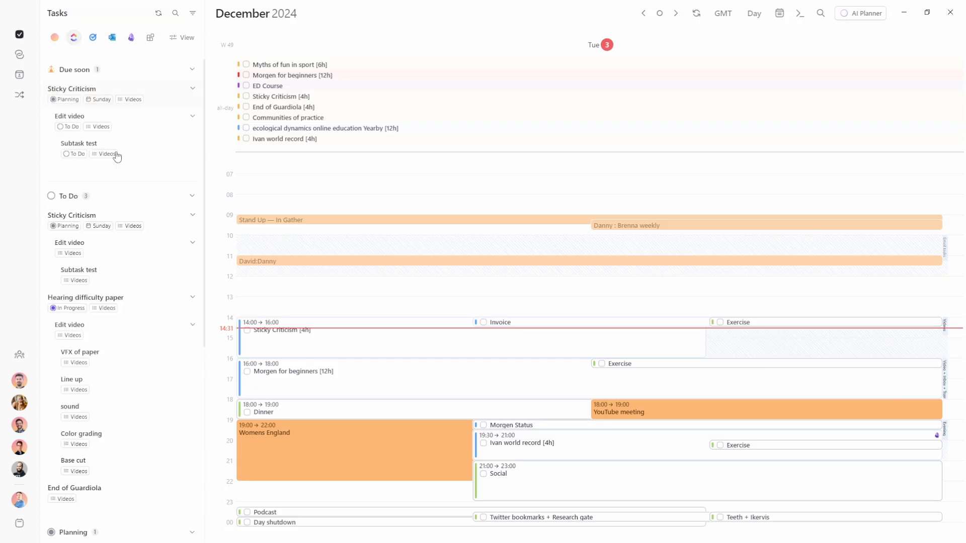
left_click(185, 39)
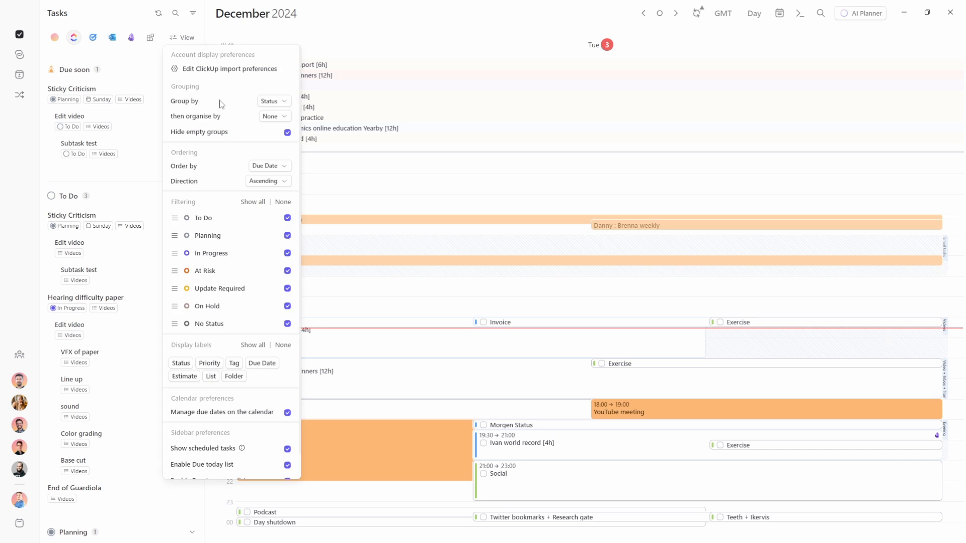
left_click(271, 101)
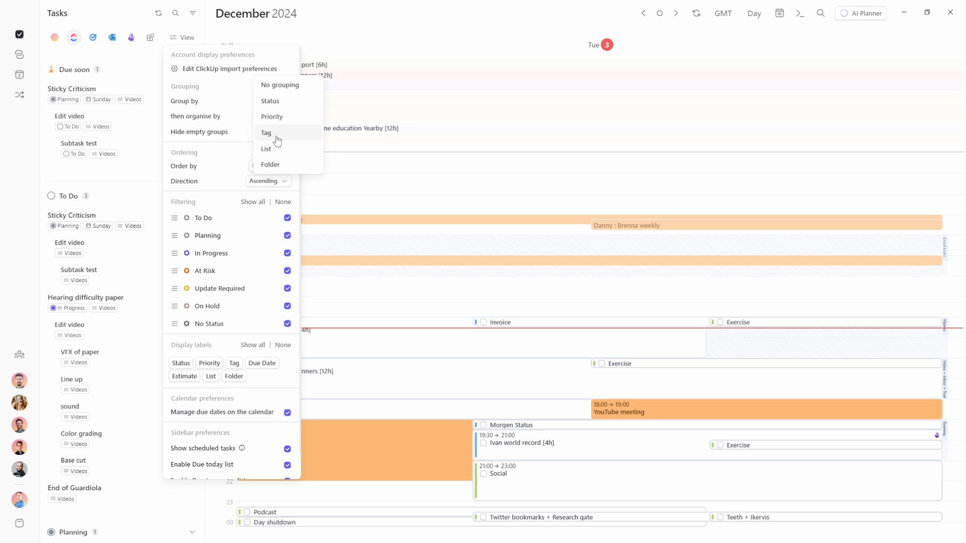
left_click(288, 163)
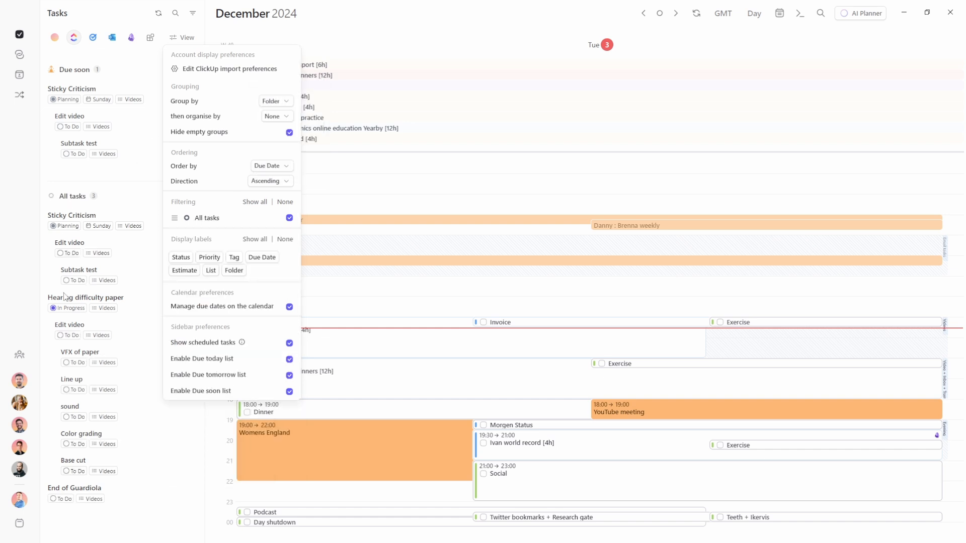
left_click(78, 202)
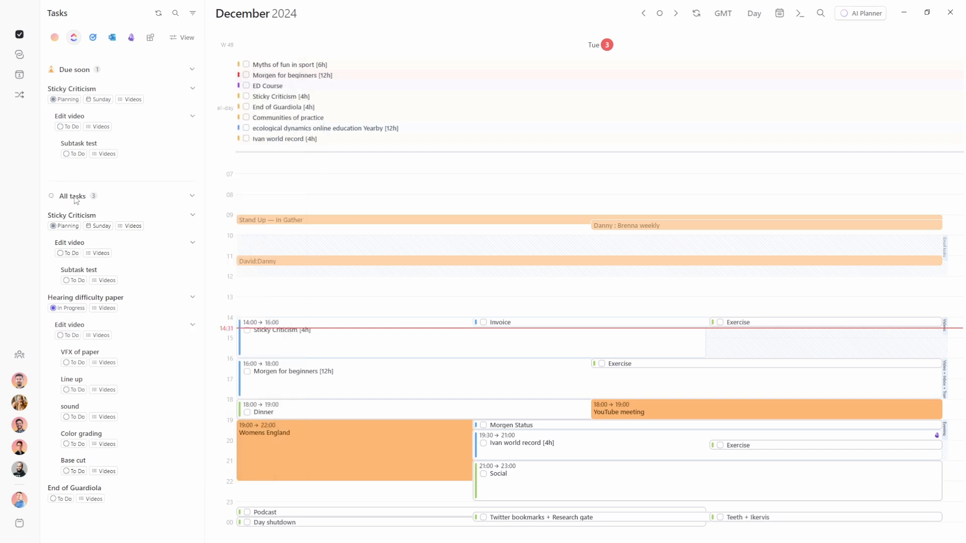
left_click(93, 200)
Regroup the ClickUp tasks by list
left_click(185, 37)
left_click(278, 101)
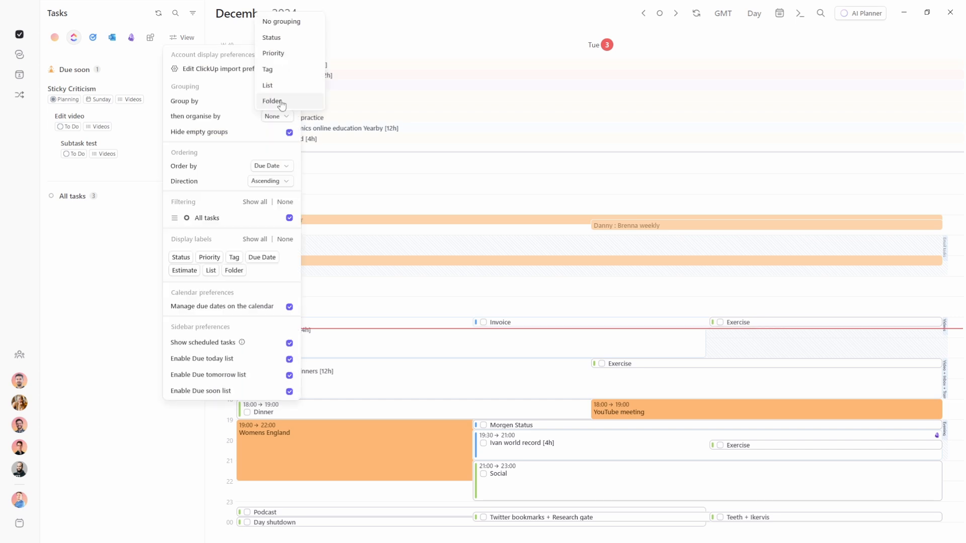
left_click(283, 86)
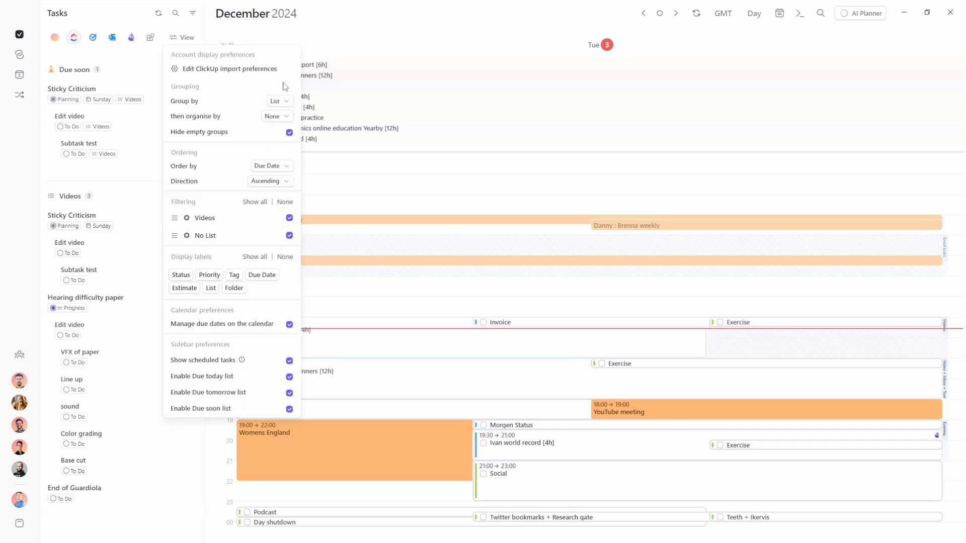
left_click(64, 200)
left_click(70, 201)
left_click(71, 201)
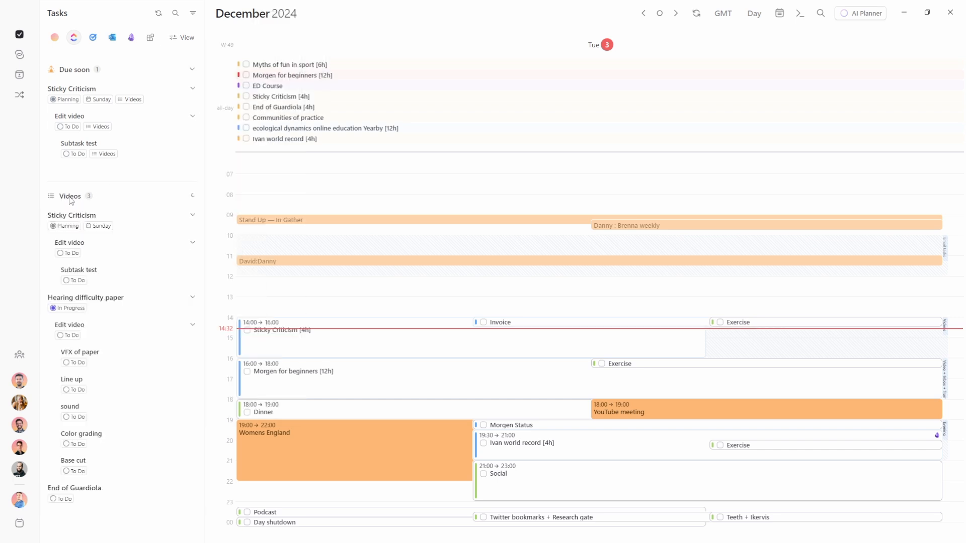
Group the ClickUp tasks by status, then organise each status group by list
left_click(191, 41)
left_click(278, 118)
left_click(278, 133)
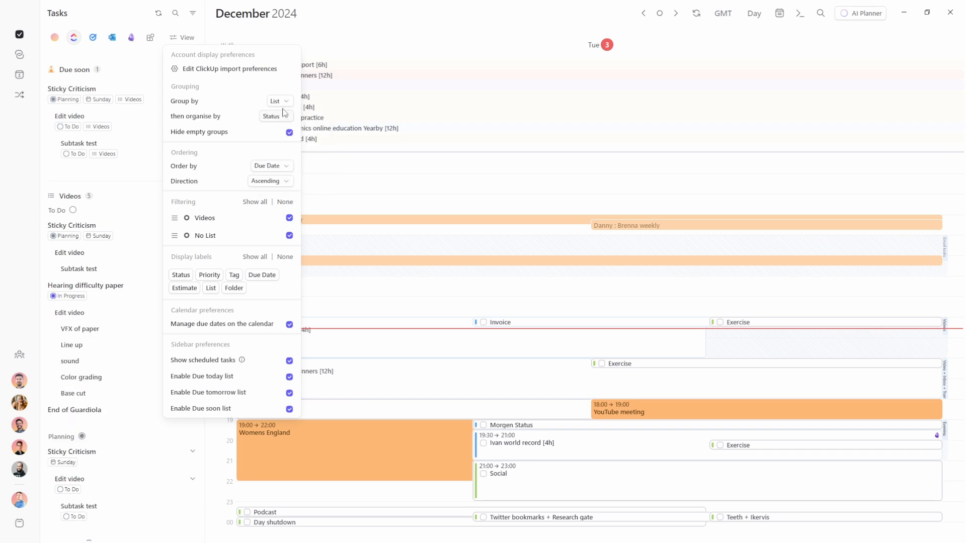
left_click(280, 101)
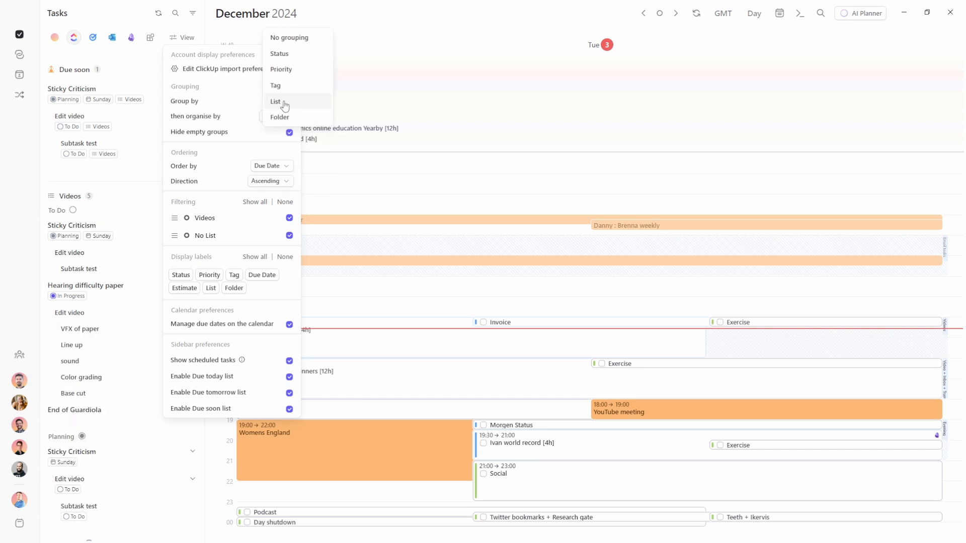
left_click(280, 53)
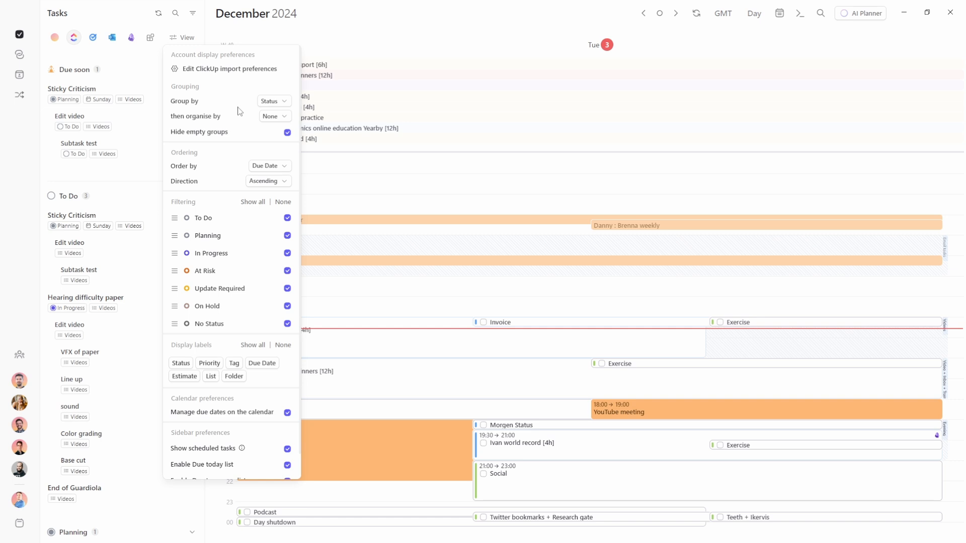
left_click(274, 116)
left_click(276, 165)
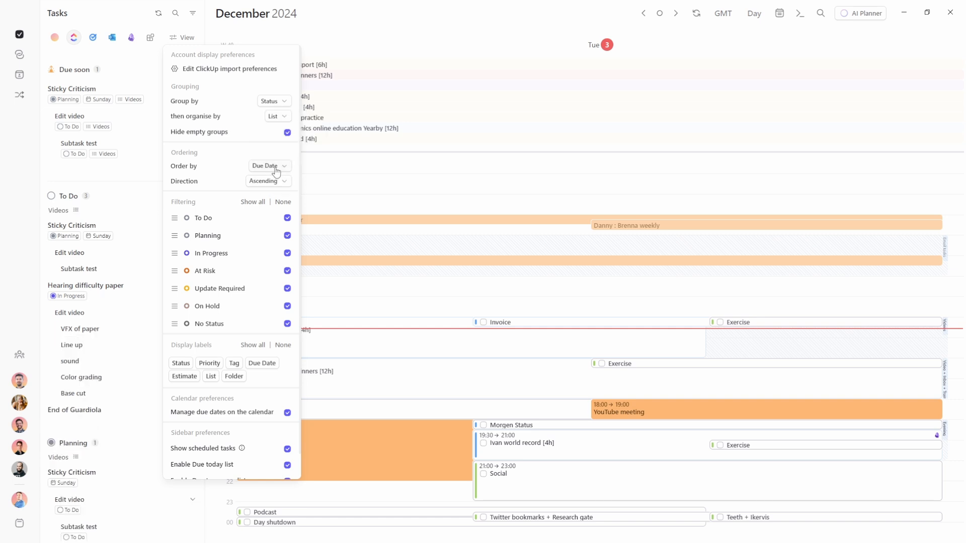
left_click(92, 202)
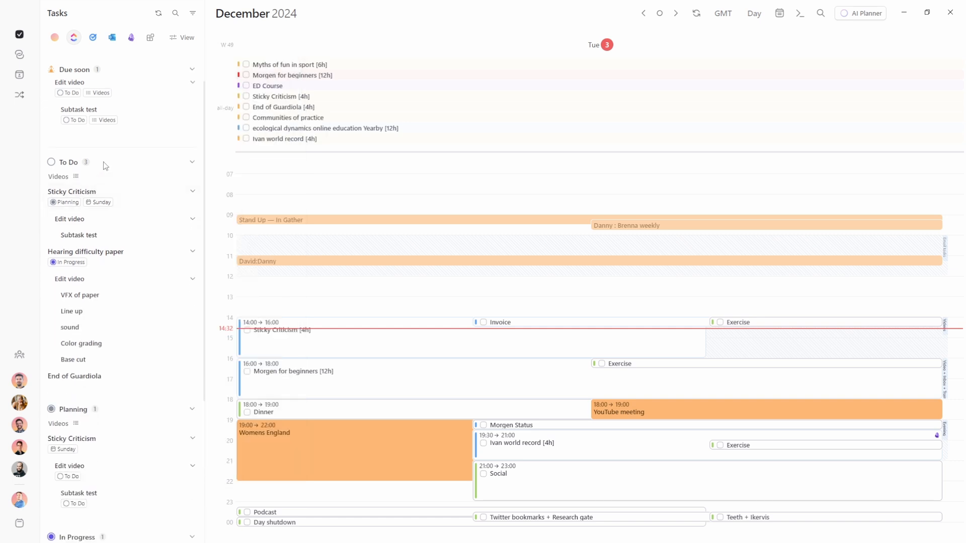
left_click(61, 163)
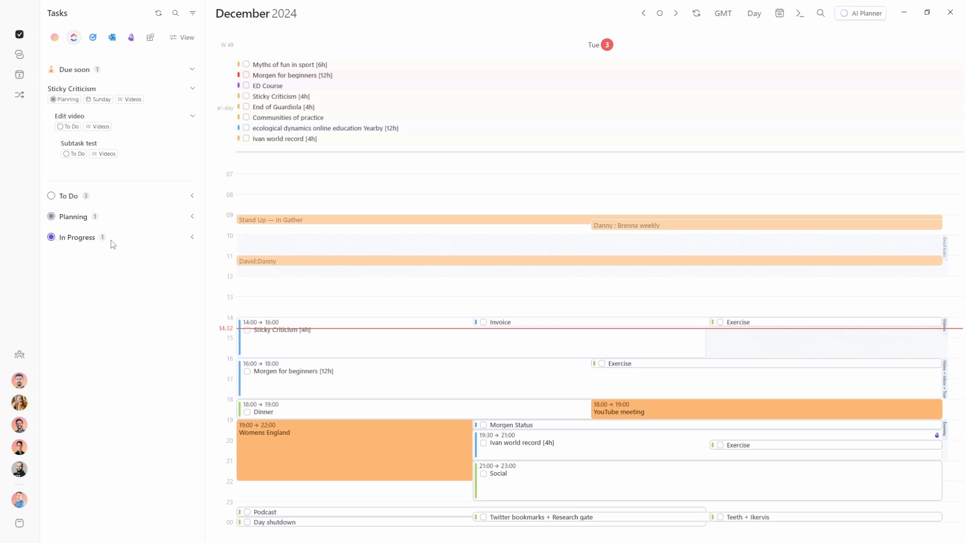
left_click(67, 199)
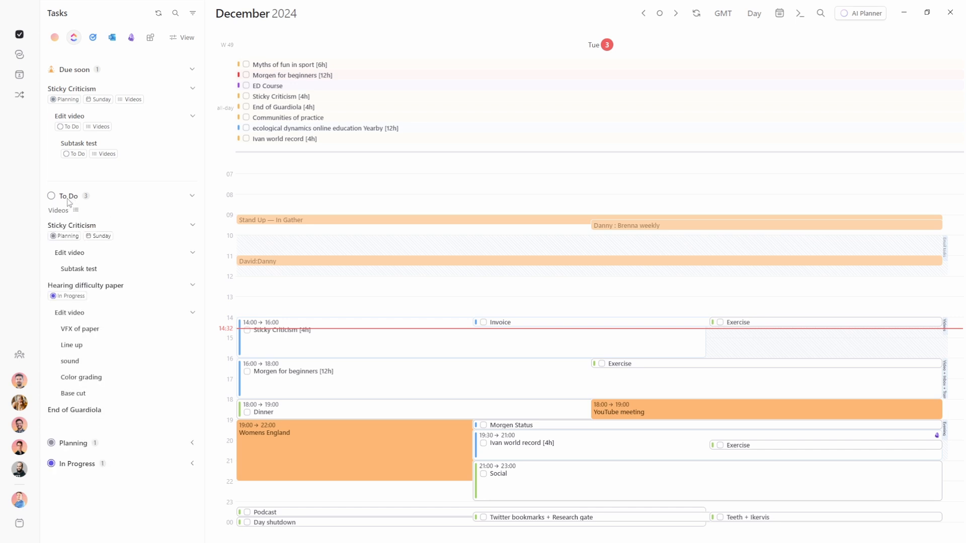
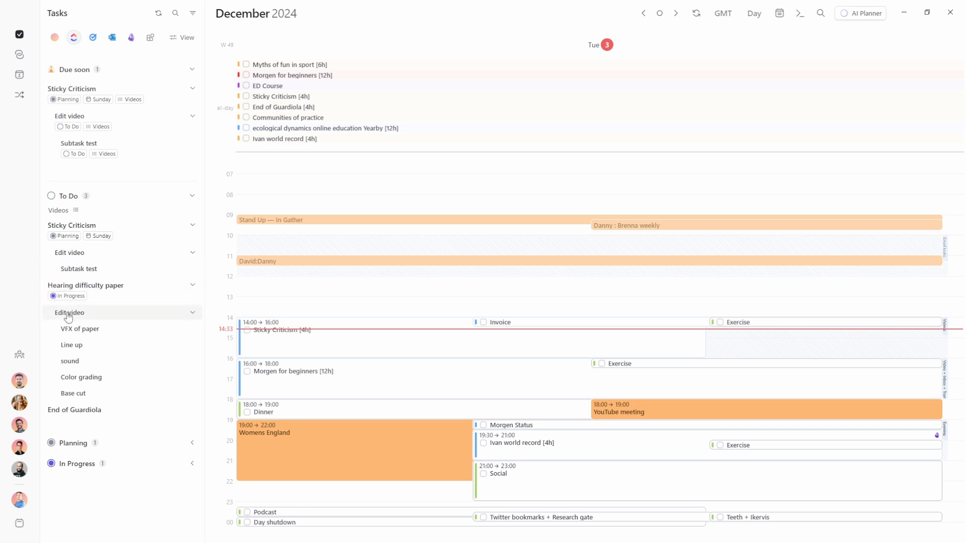
Time-block Subtask test on today's calendar around 15:00 and again around 17:00
left_click(191, 313)
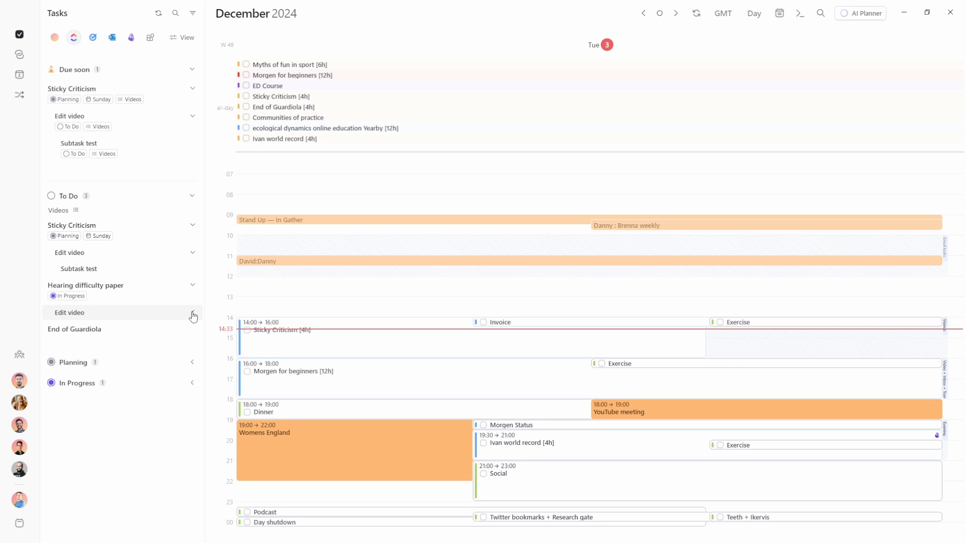
left_click(193, 313)
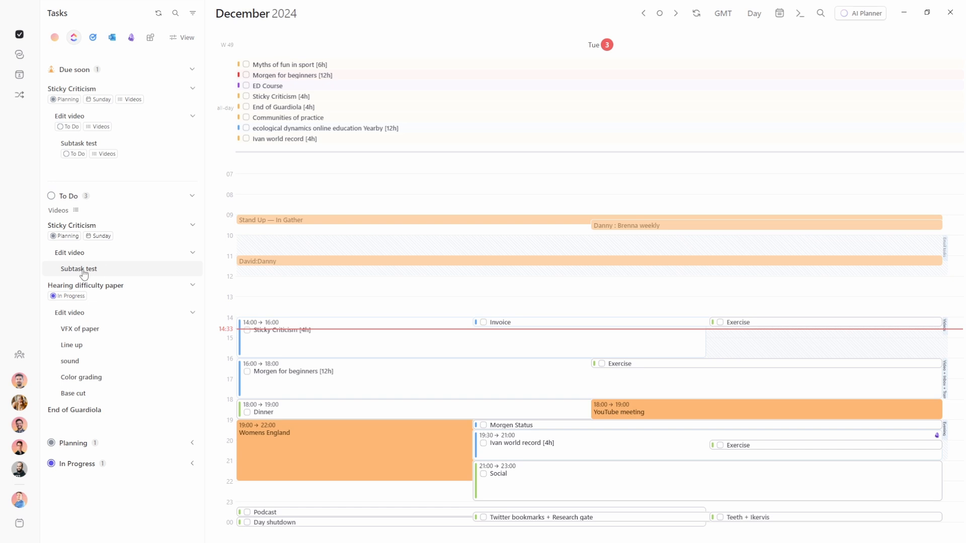
left_click_drag(102, 273, 400, 340)
mouse_move(62, 278)
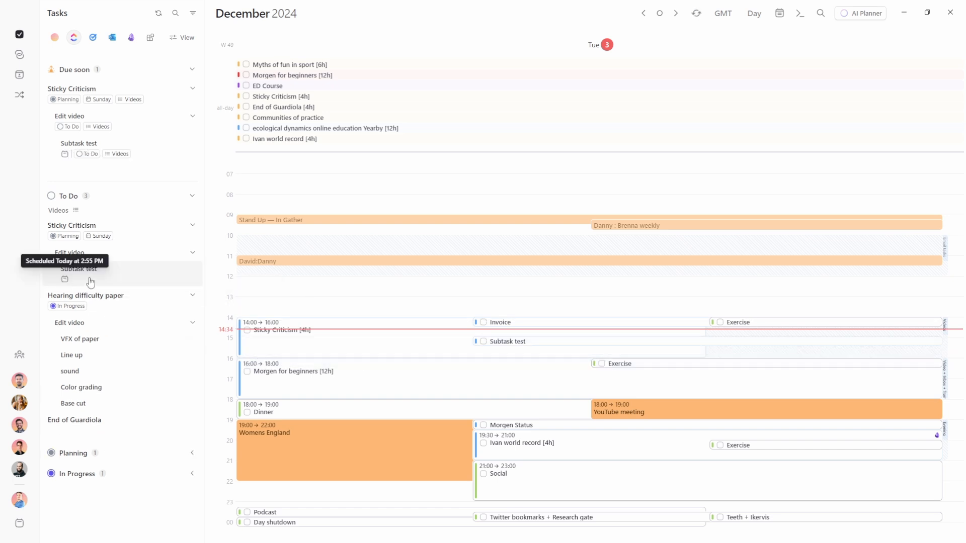
left_click_drag(93, 273, 583, 386)
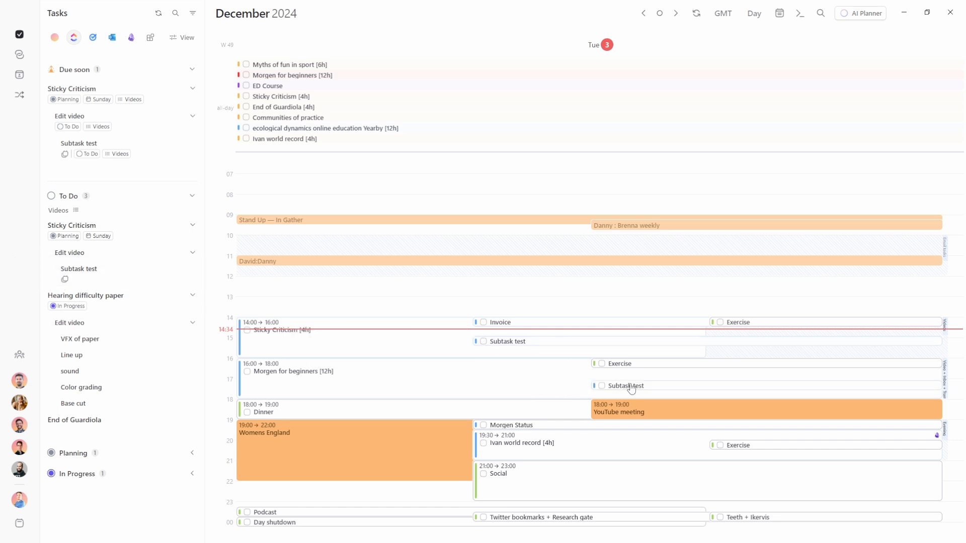
mouse_move(631, 389)
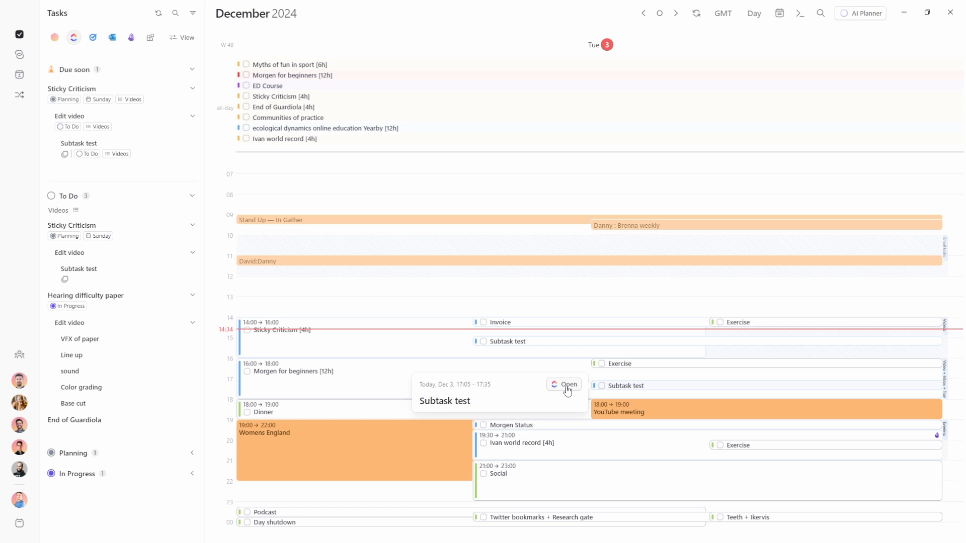
Rename the 14:55–15:25 Subtask test block to 'Subtask test 2'
left_click(518, 342)
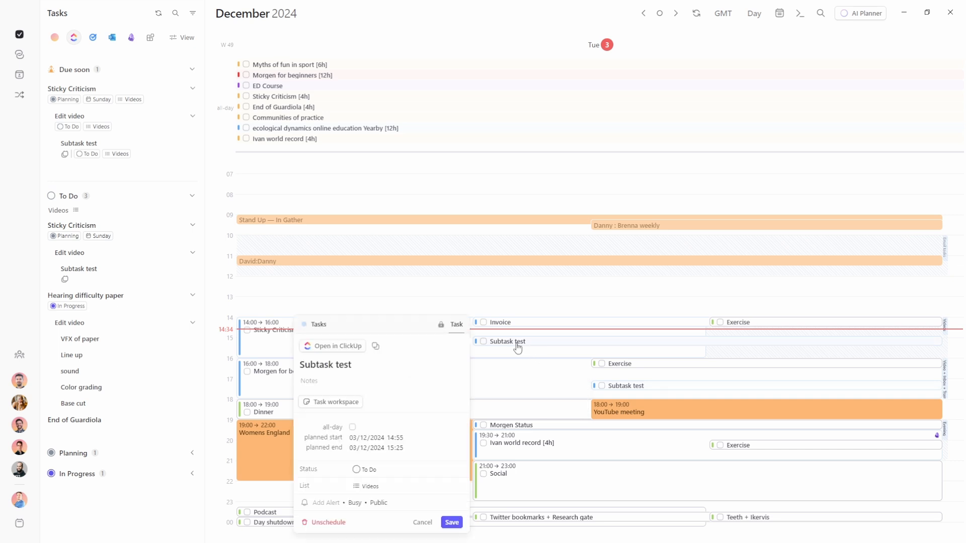
left_click(357, 362)
left_click(314, 381)
mouse_move(441, 327)
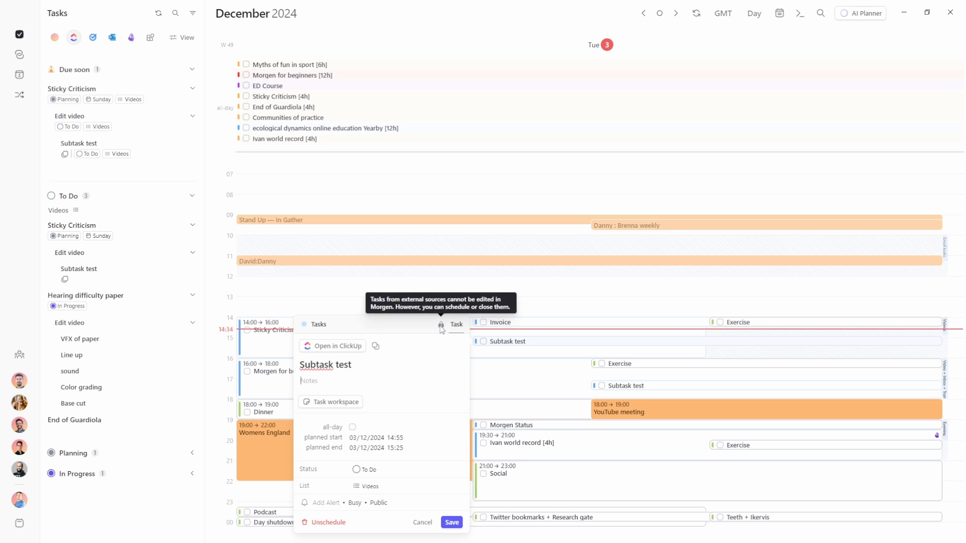
left_click(502, 346)
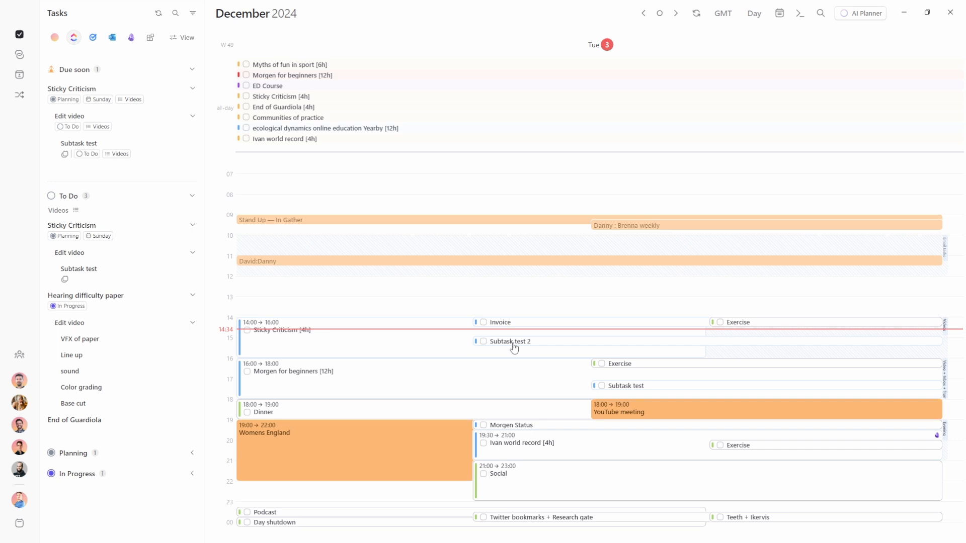
left_click(513, 346)
mouse_move(442, 327)
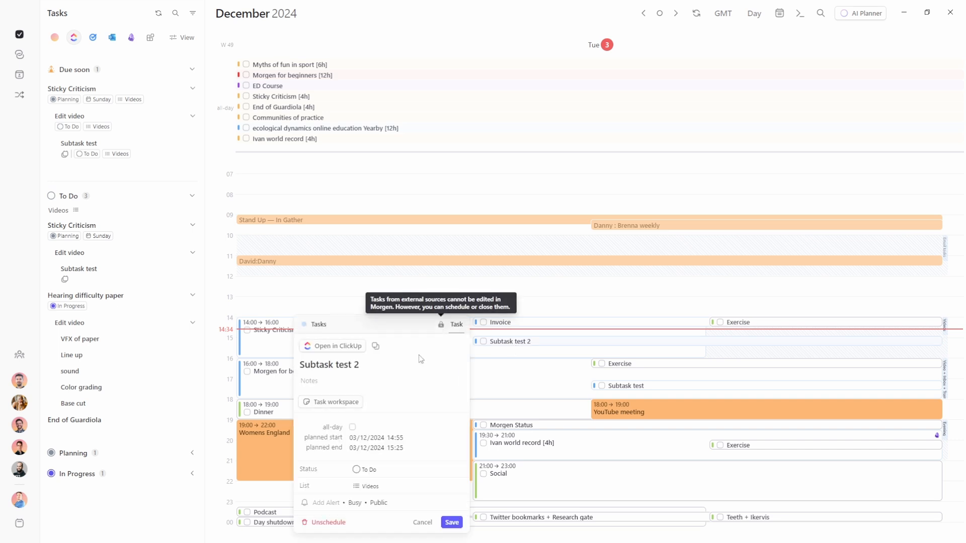
Open Subtask test in ClickUp, then complete the 14:55 block in Morgen without tracking time
left_click(345, 352)
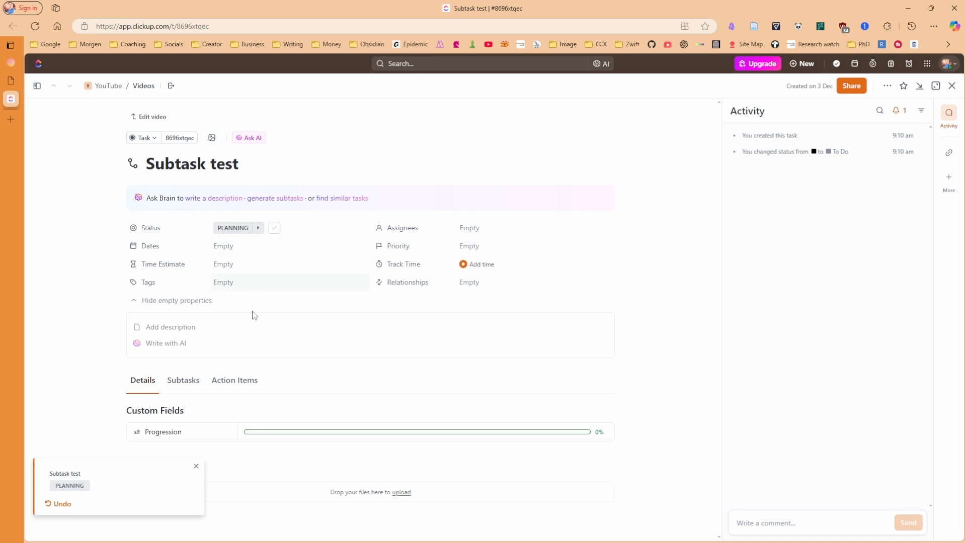
key("alt+Tab")
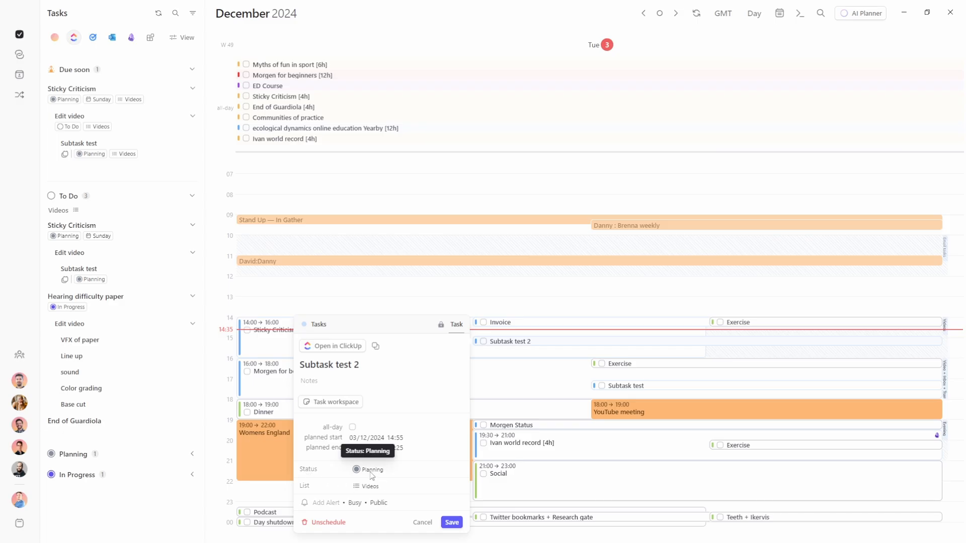
left_click(372, 474)
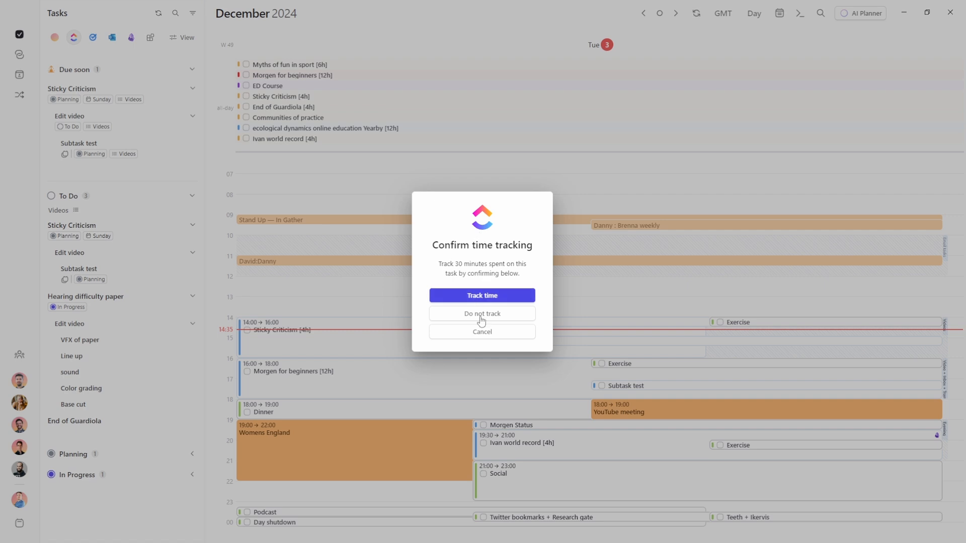
left_click(482, 297)
Complete the 17:05 Subtask test session, logging 30 minutes of tracked time
left_click(633, 387)
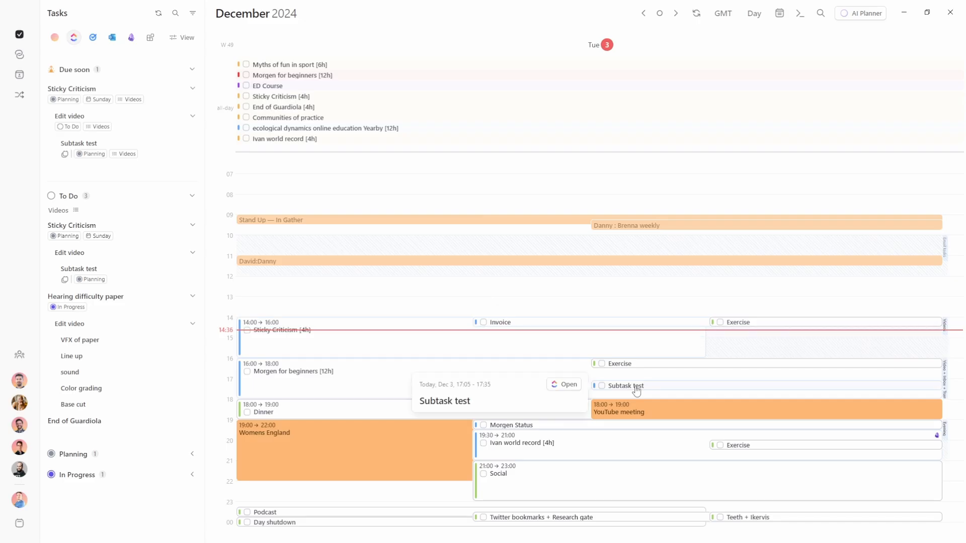
left_click(564, 385)
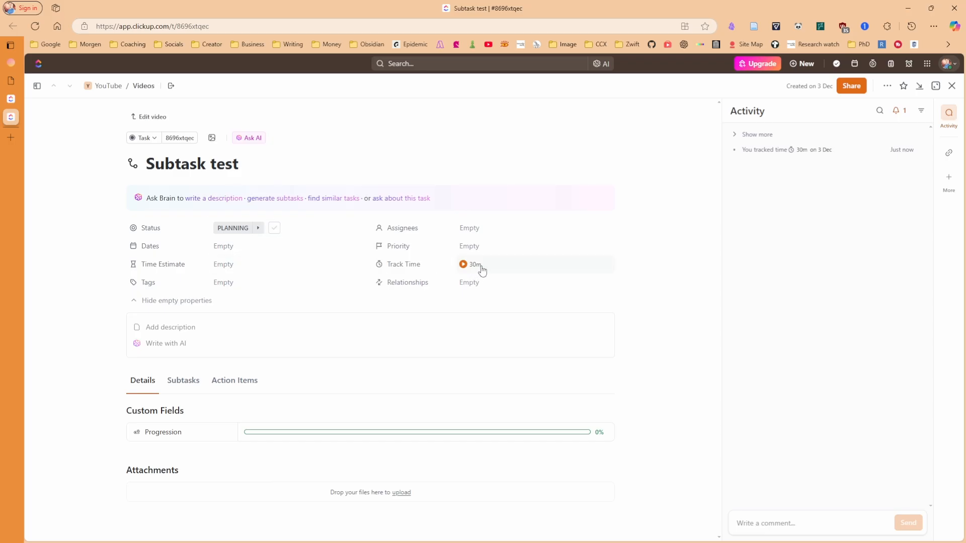
key("alt+Tab")
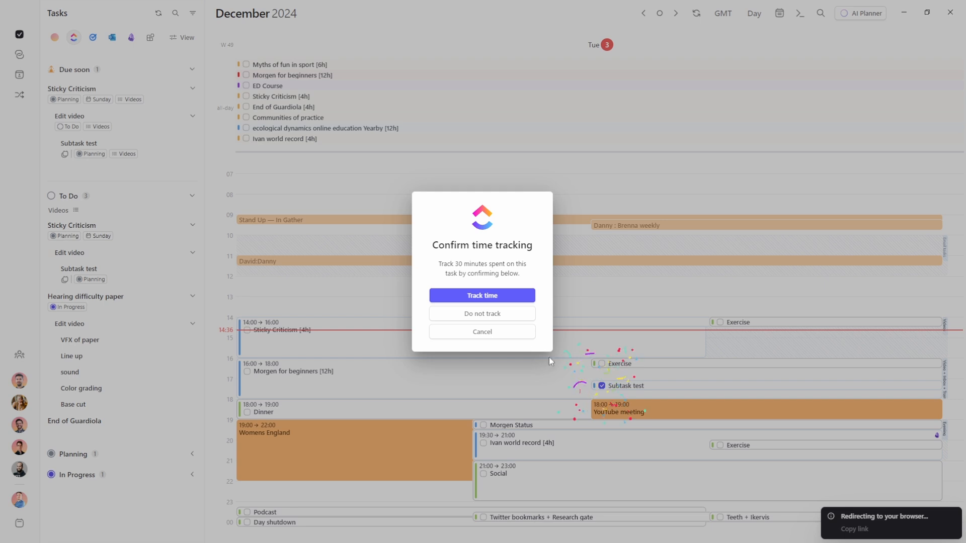
left_click(492, 305)
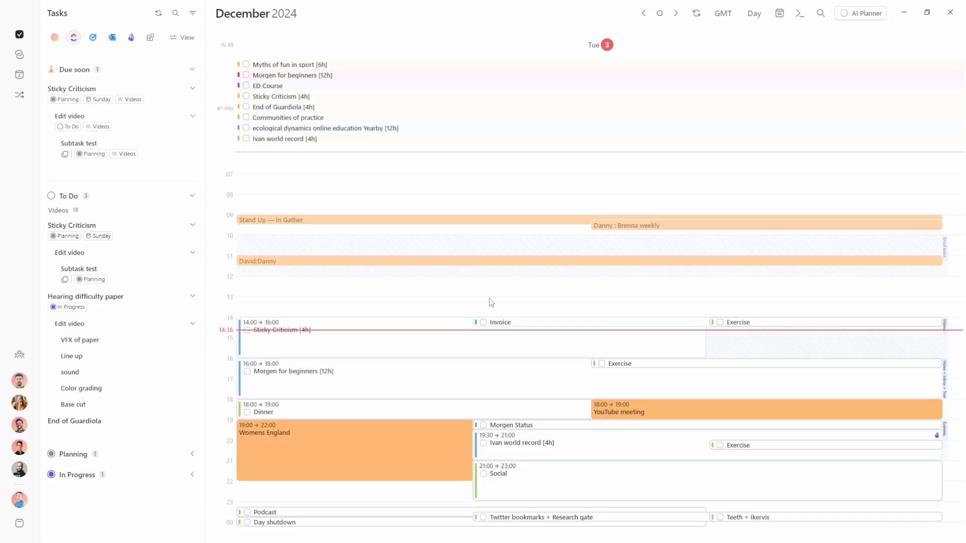
Set Subtask test's ClickUp status to Cancelled and check Morgen's synced task list
key("alt+Tab")
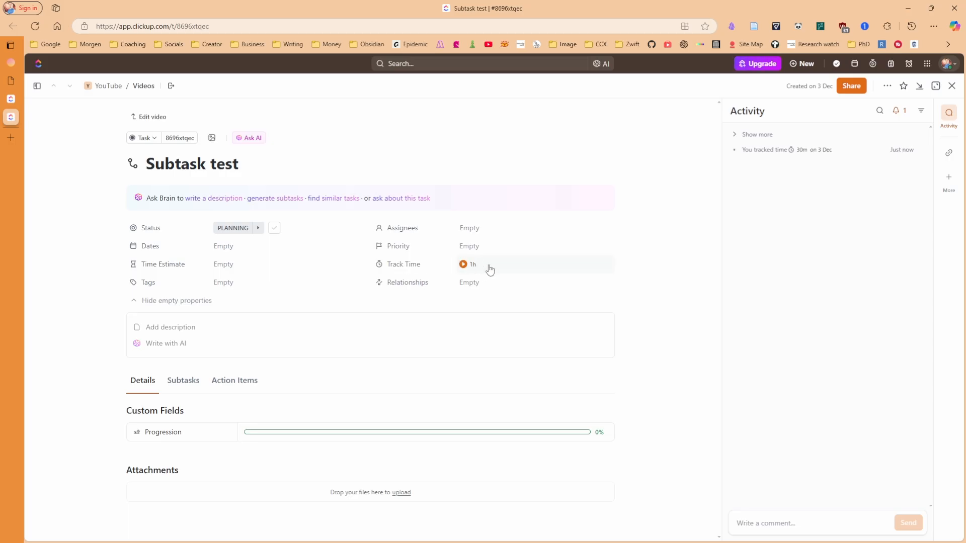
left_click(274, 230)
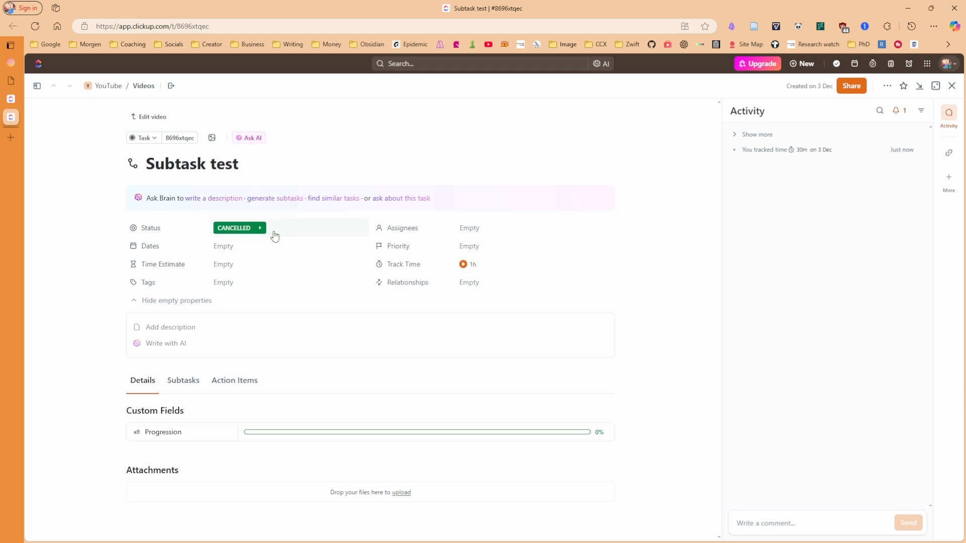
key("alt+Tab")
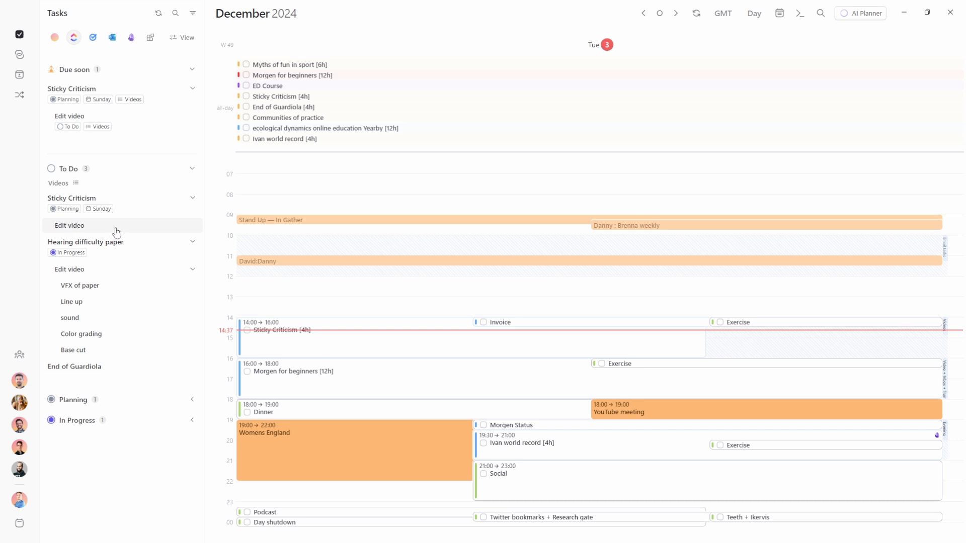
Add a Facebook post task to ClickUp's Social media list and confirm it appears under To Do in Morgen
key("alt+Tab")
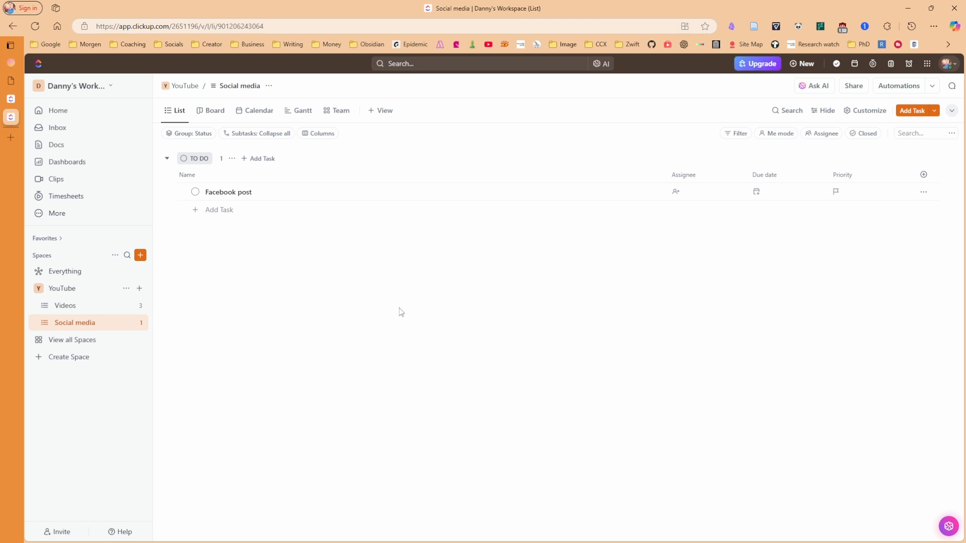
key("alt+Tab")
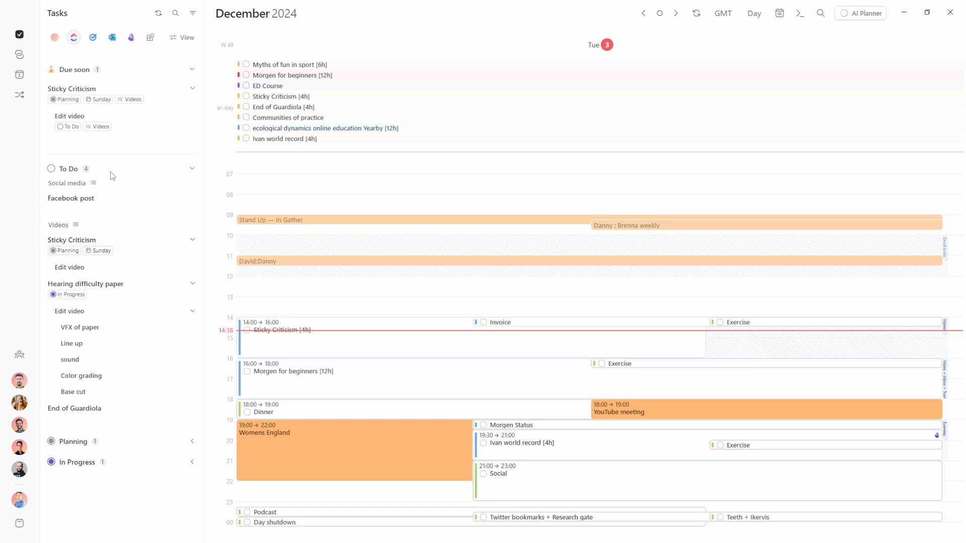
left_click(182, 37)
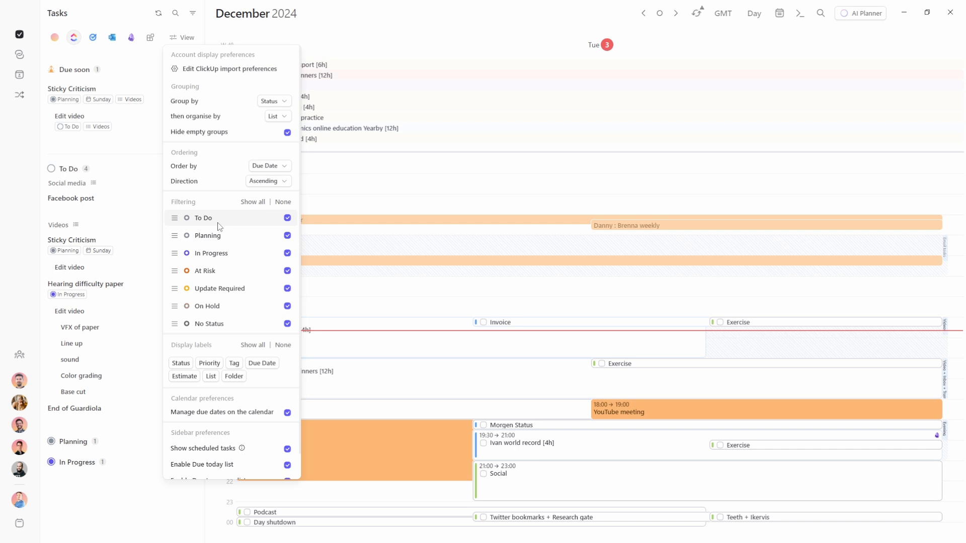
Reorder the sidebar status groups so In Progress precedes Planning, and hide At Risk tasks
left_click_drag(175, 236, 206, 257)
left_click(218, 267)
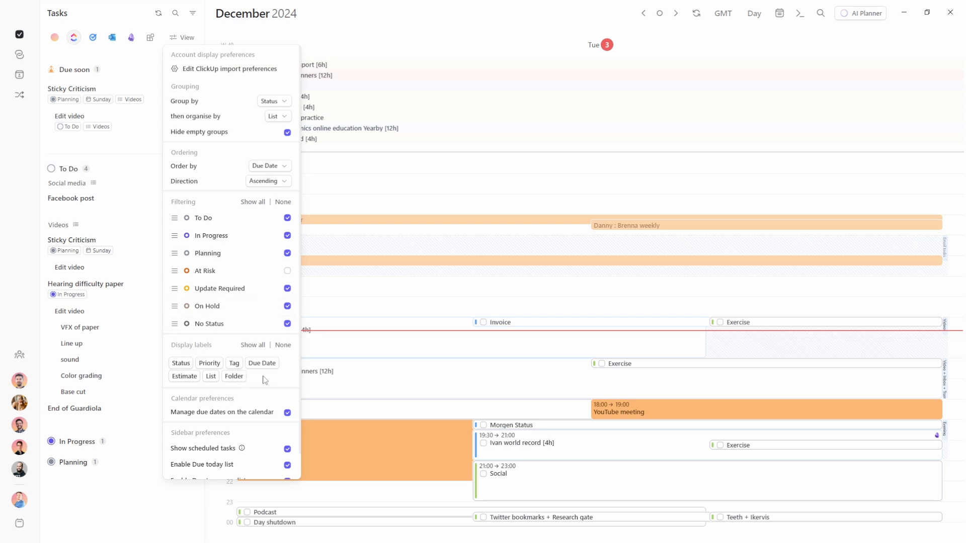
scroll(221, 387, "down", 1)
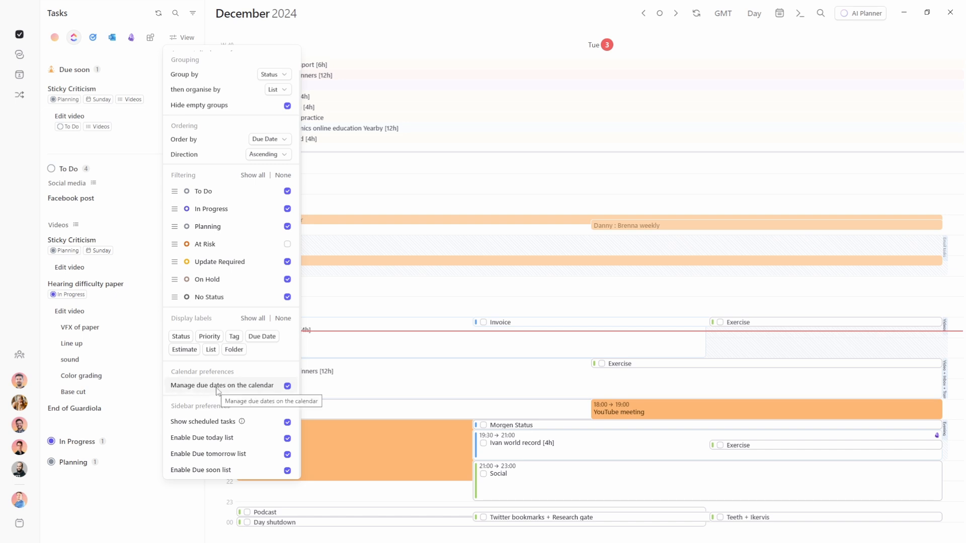
left_click(342, 306)
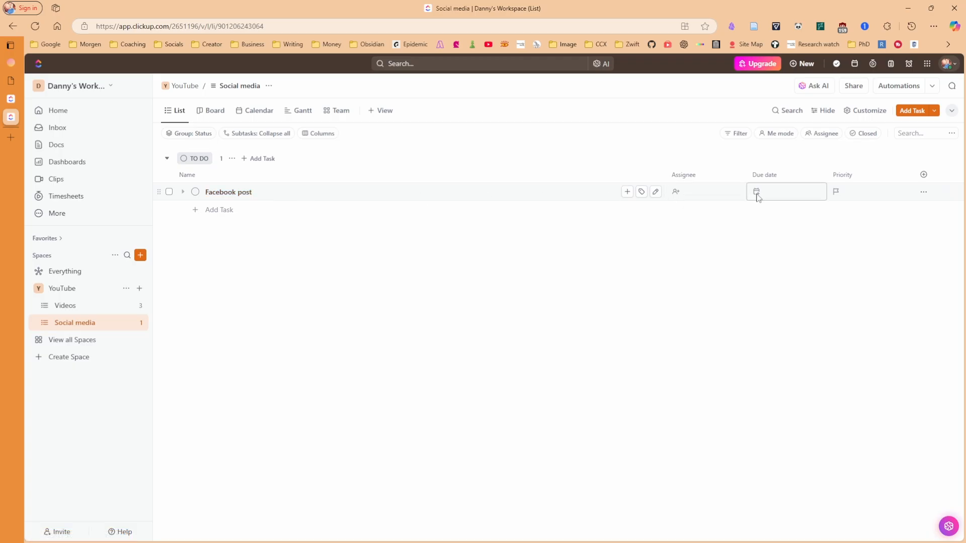
left_click(758, 197)
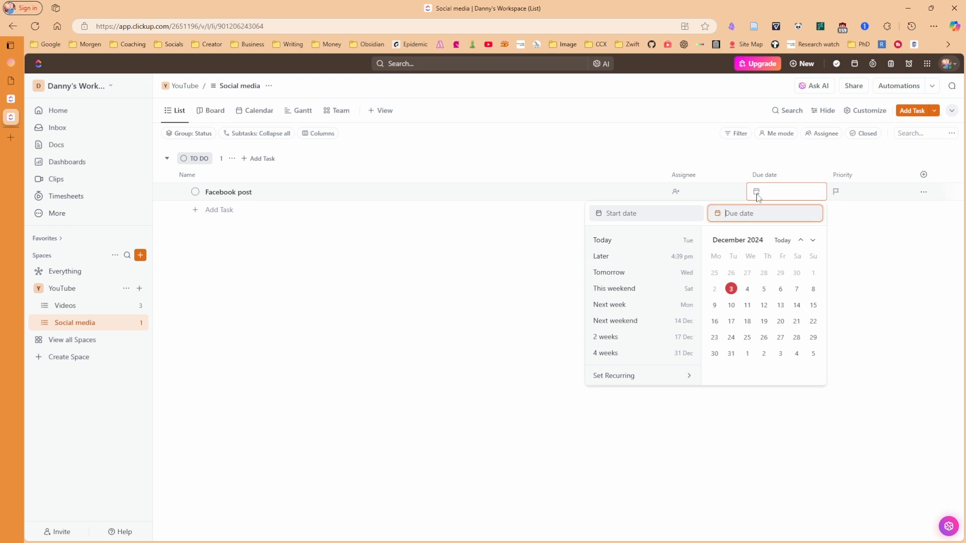
Set Facebook post's due date to tomorrow and show empty groups like Overdue and Due today
left_click(746, 290)
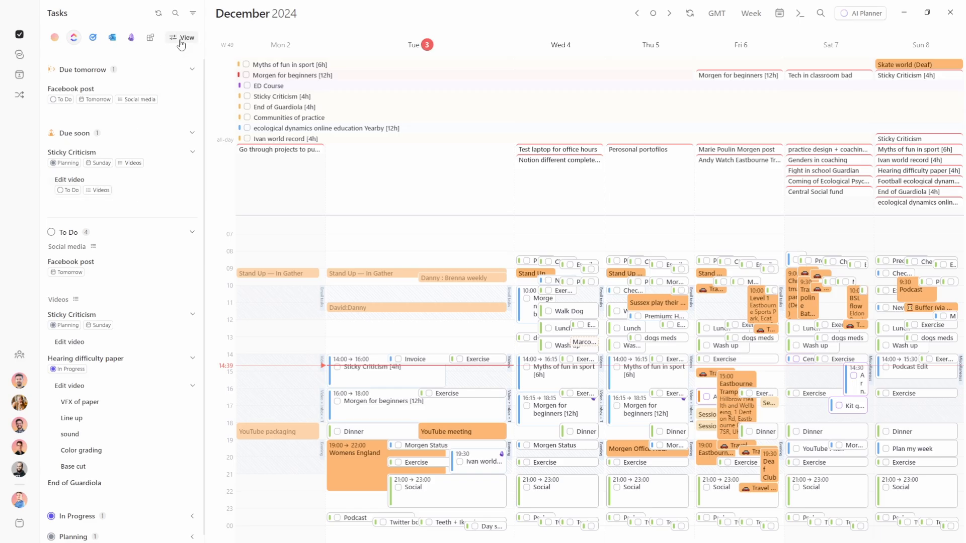
left_click(182, 39)
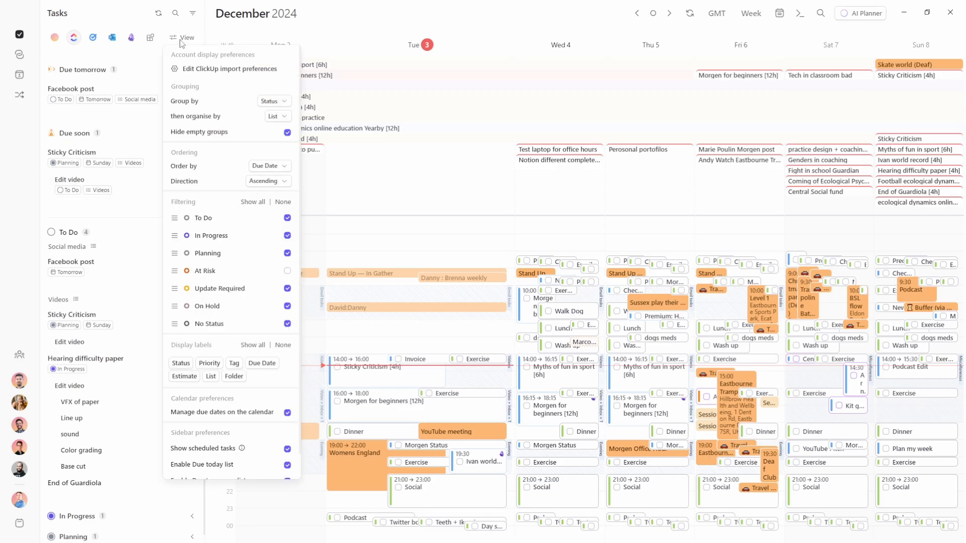
left_click(253, 134)
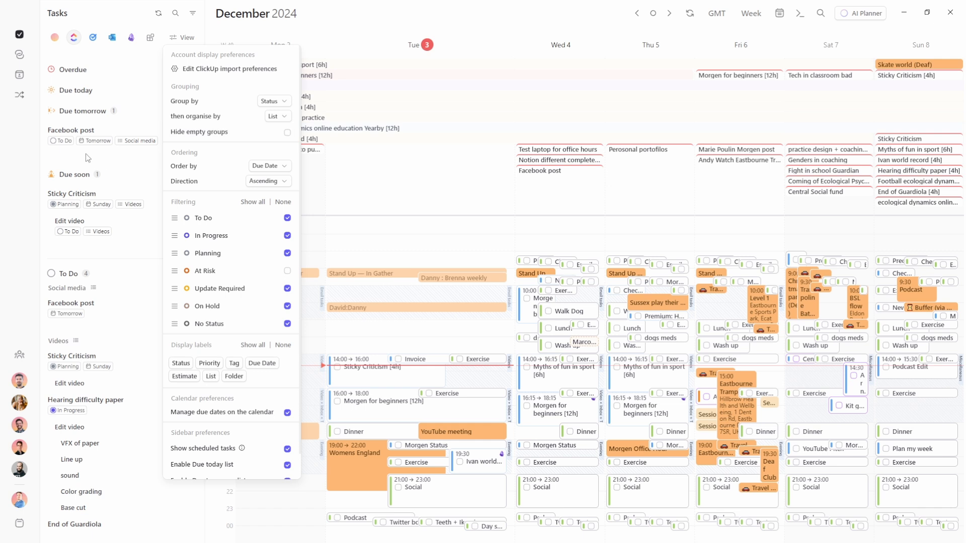
left_click(85, 153)
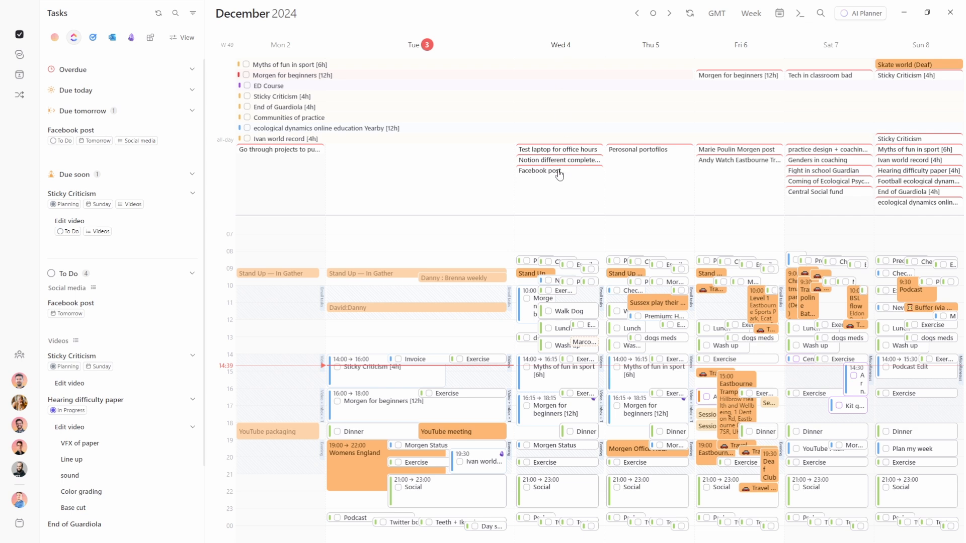
Schedule Facebook post as a block on Tuesday around 16:40 and view its task details
left_click_drag(553, 175, 398, 393)
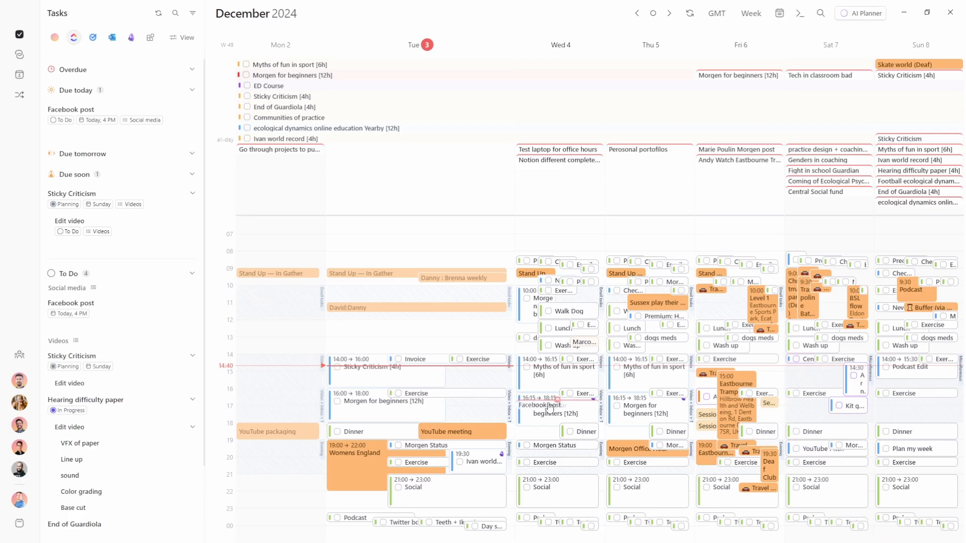
left_click_drag(549, 408, 550, 407)
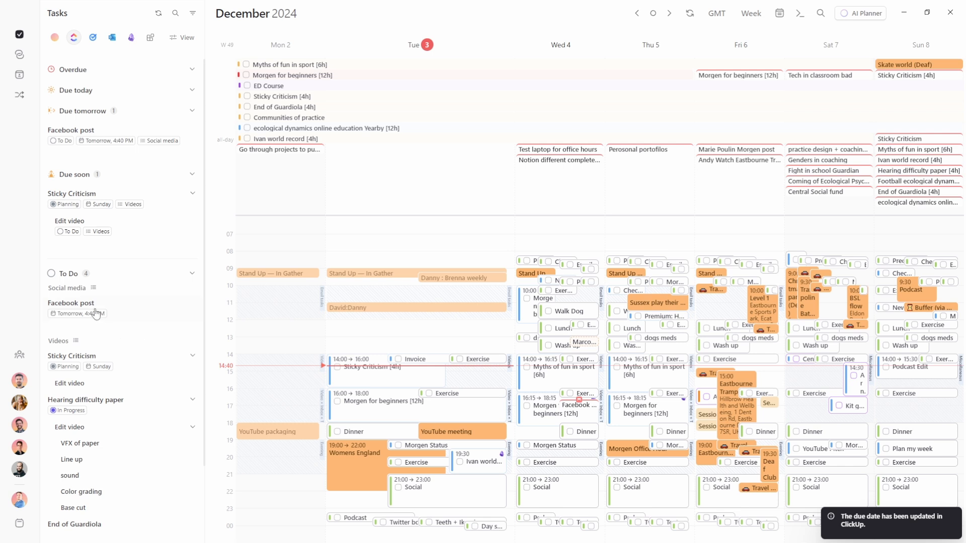
left_click_drag(83, 308, 462, 411)
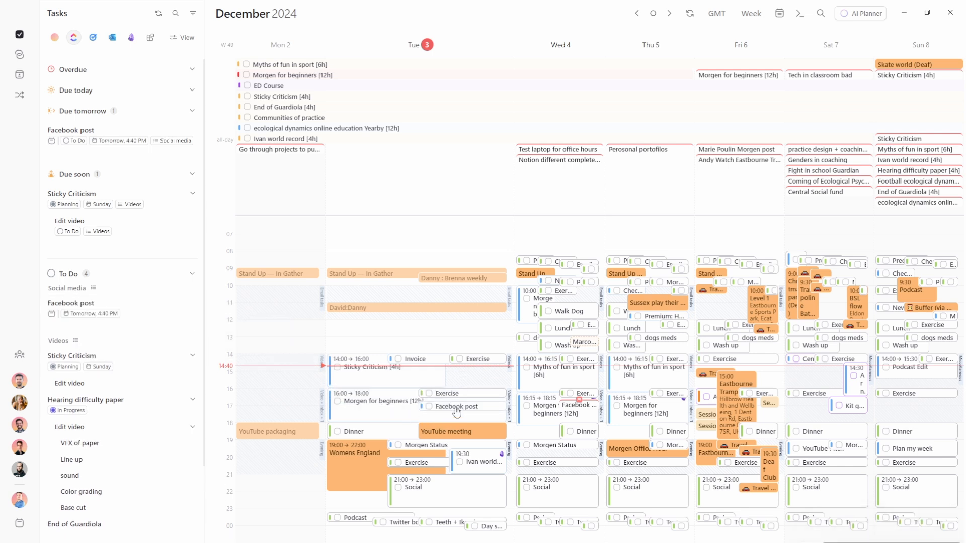
left_click(463, 409)
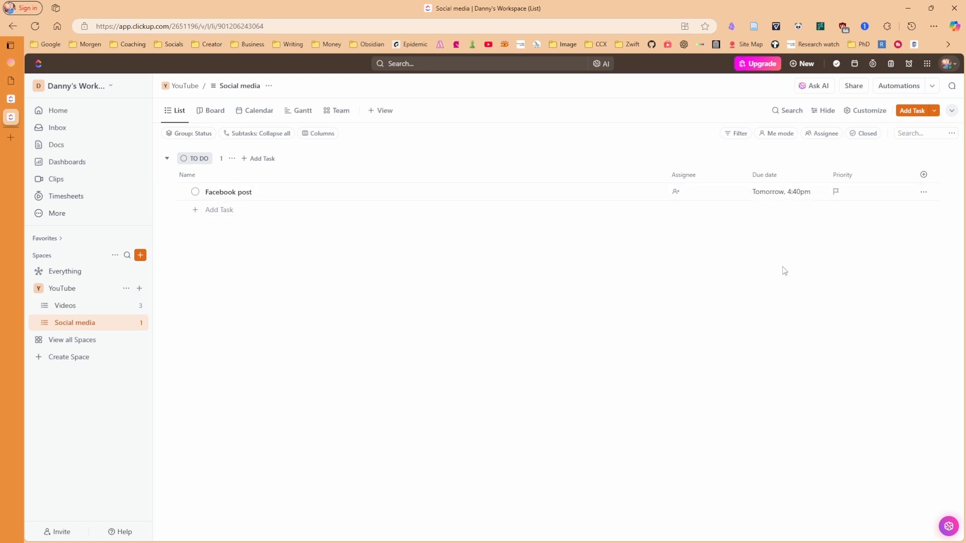
Give the Facebook post task Urgent priority in ClickUp's Social media list
left_click(835, 192)
left_click(855, 219)
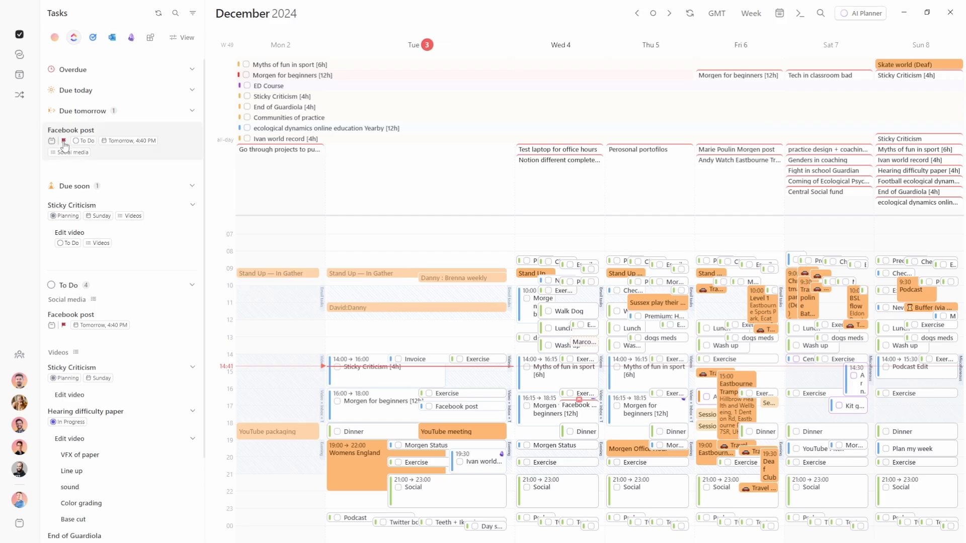
left_click(182, 38)
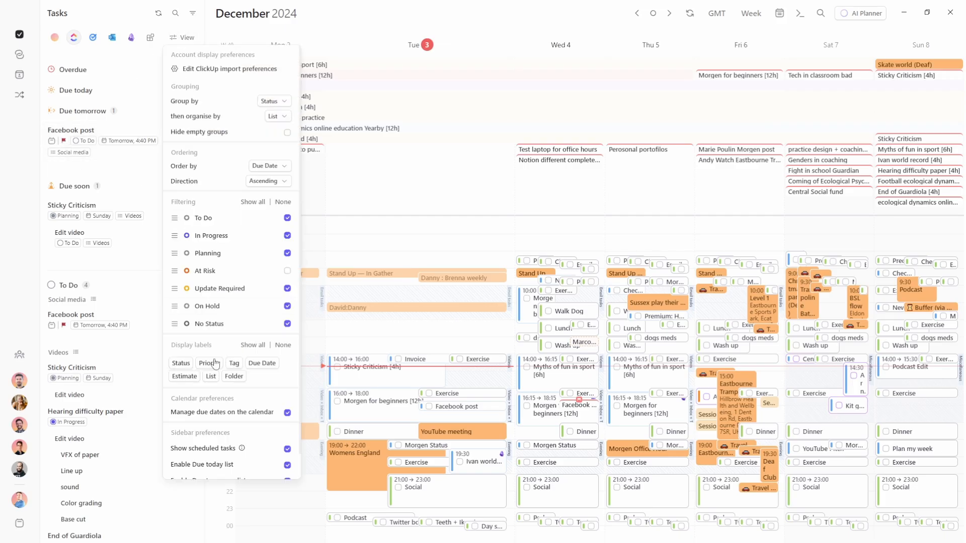
Rename Tuesday's Facebook post block to 'Script FB post'
left_click(88, 265)
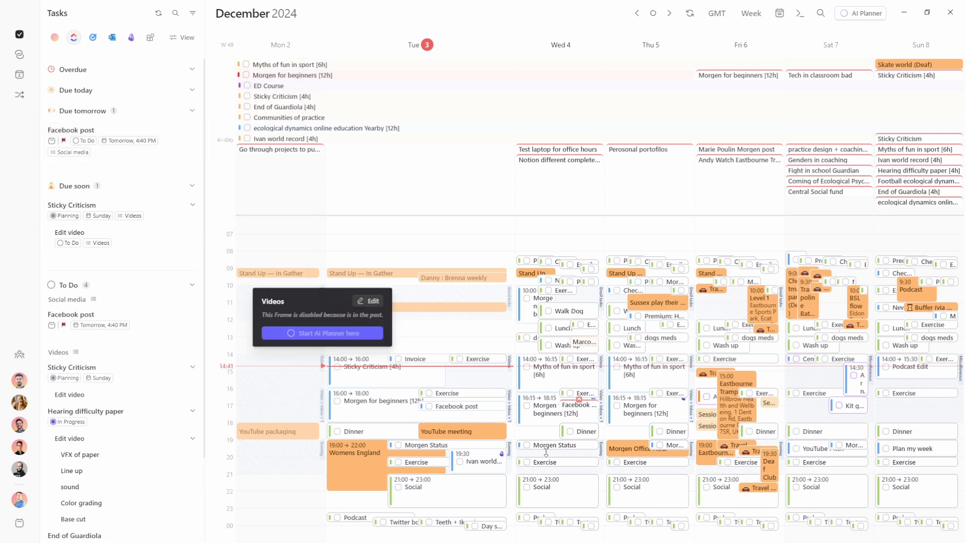
left_click(452, 408)
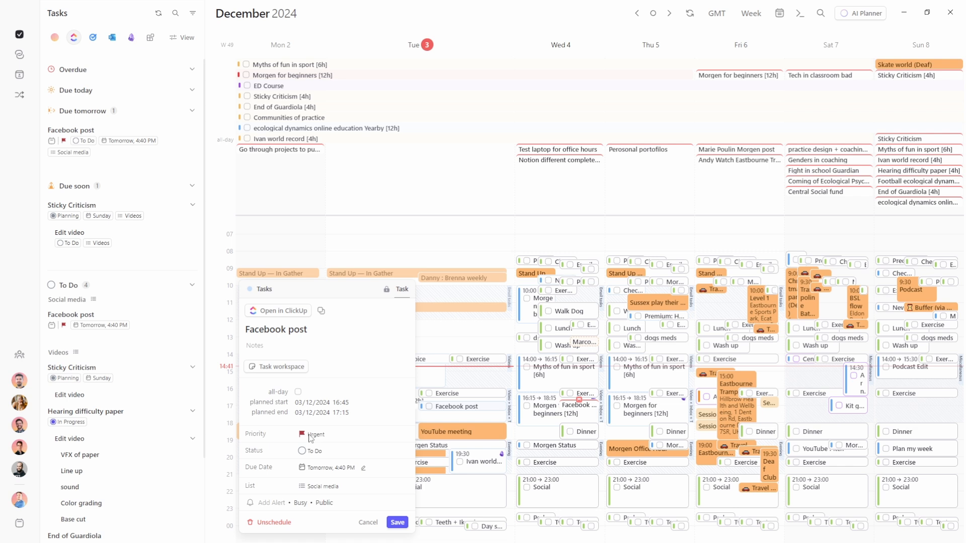
triple_click(303, 334)
type("Script FB post")
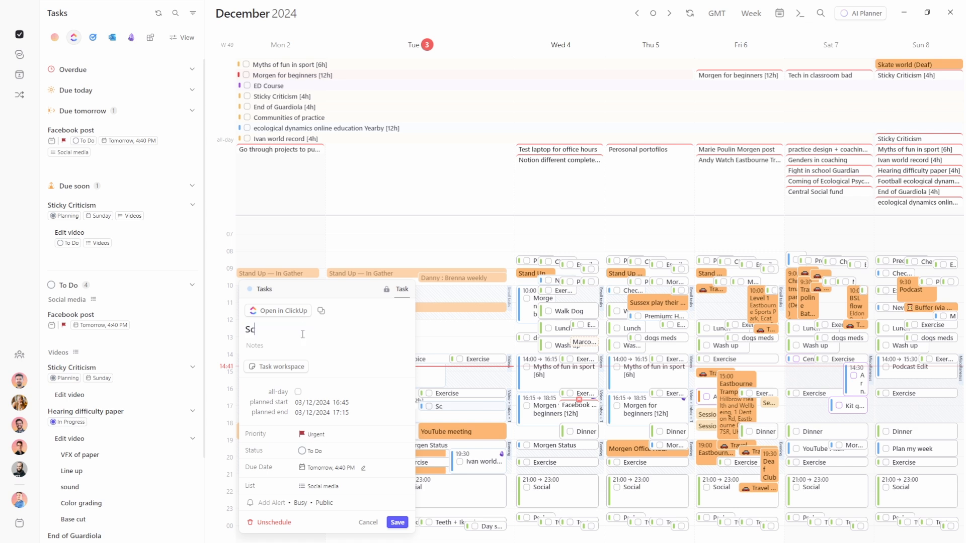
left_click(398, 522)
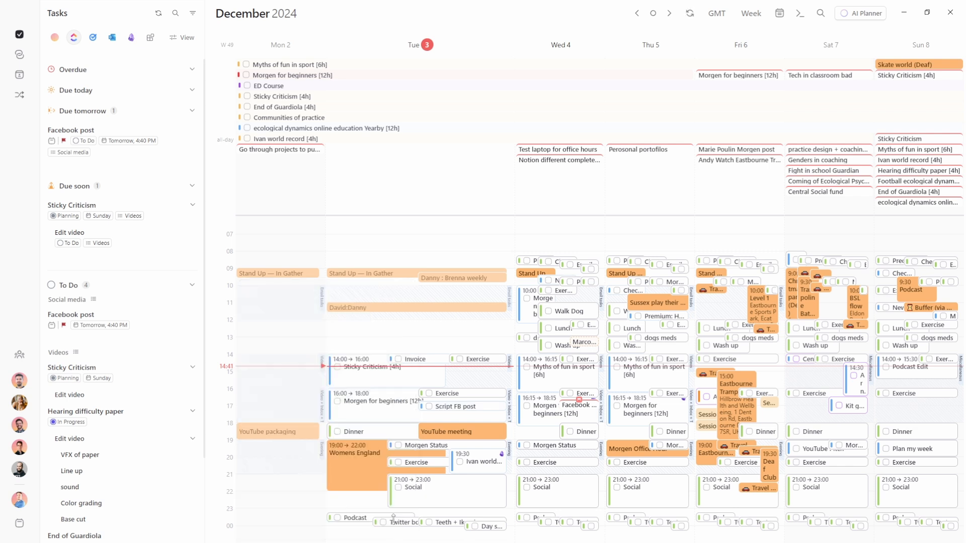
Copy the block to Wednesday 15:00–15:30 and save it as 'Edit FB post'
left_click(478, 406)
key("ctrl+c")
key("ctrl+v")
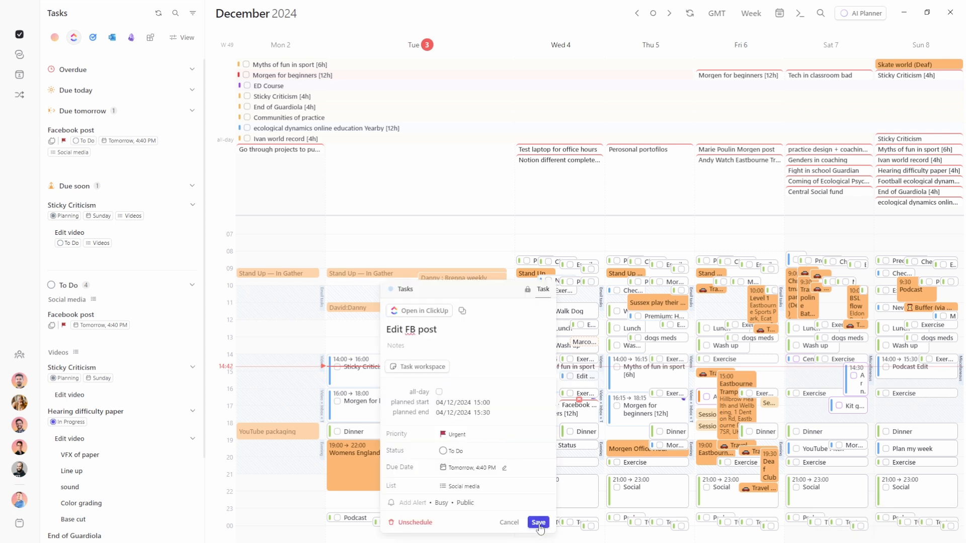
left_click(539, 523)
mouse_move(51, 145)
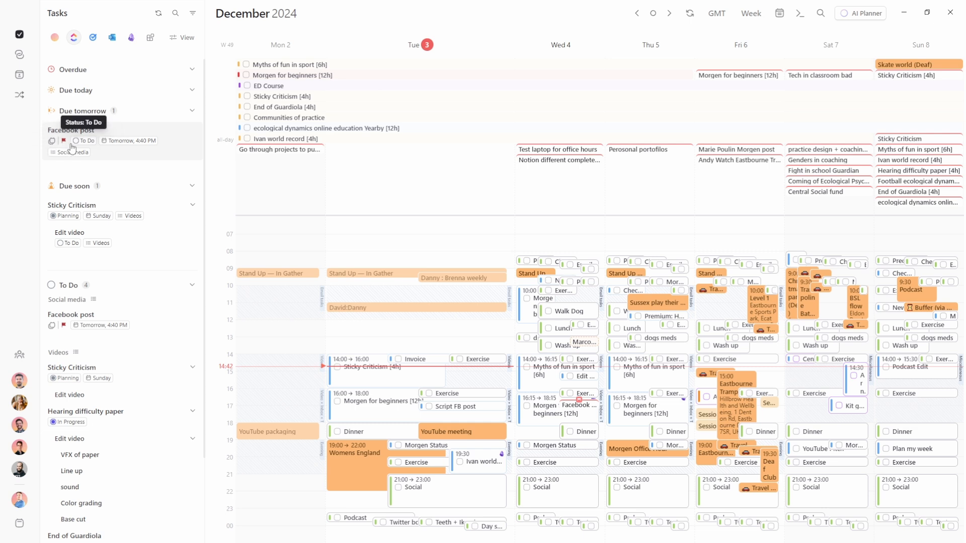
mouse_move(143, 149)
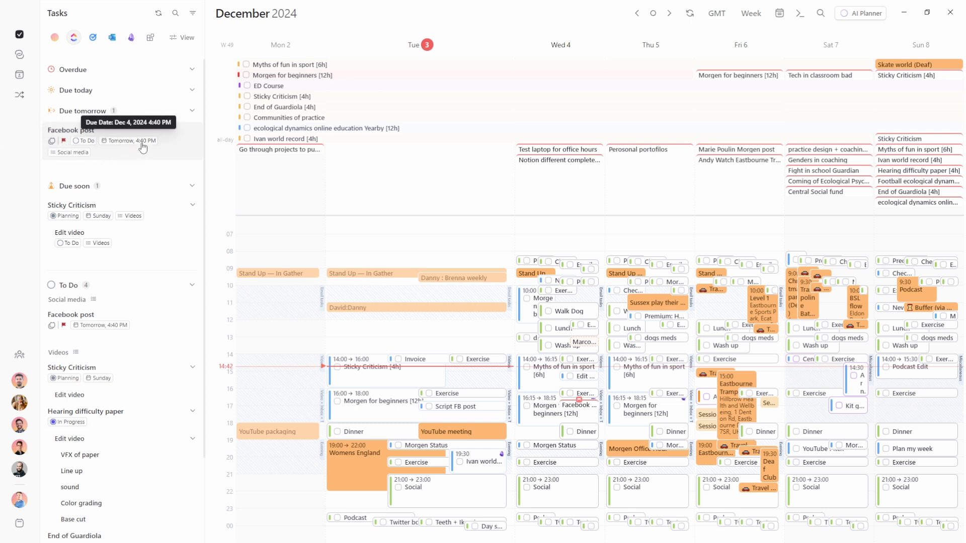
Turn 'Manage due dates on the calendar' off and back on, then go to ClickUp
left_click(182, 38)
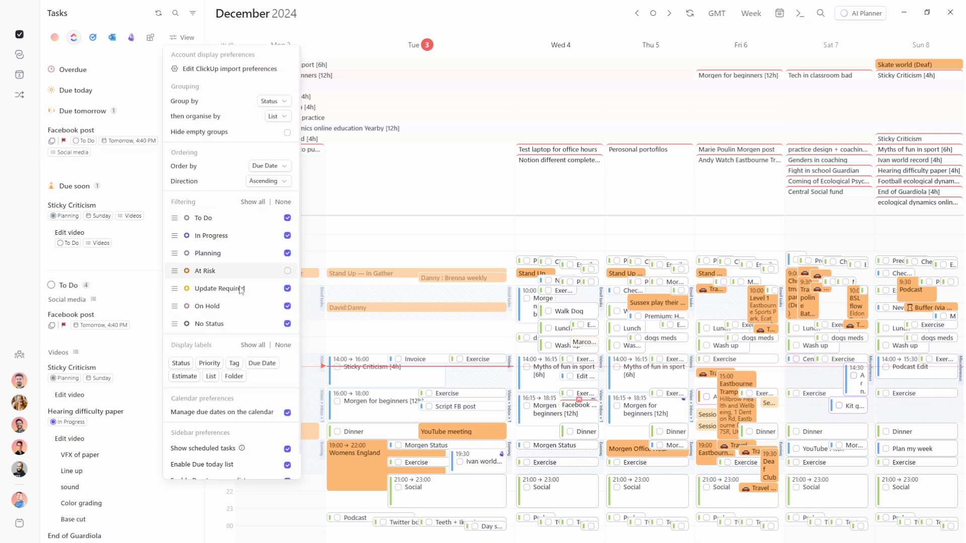
left_click(287, 413)
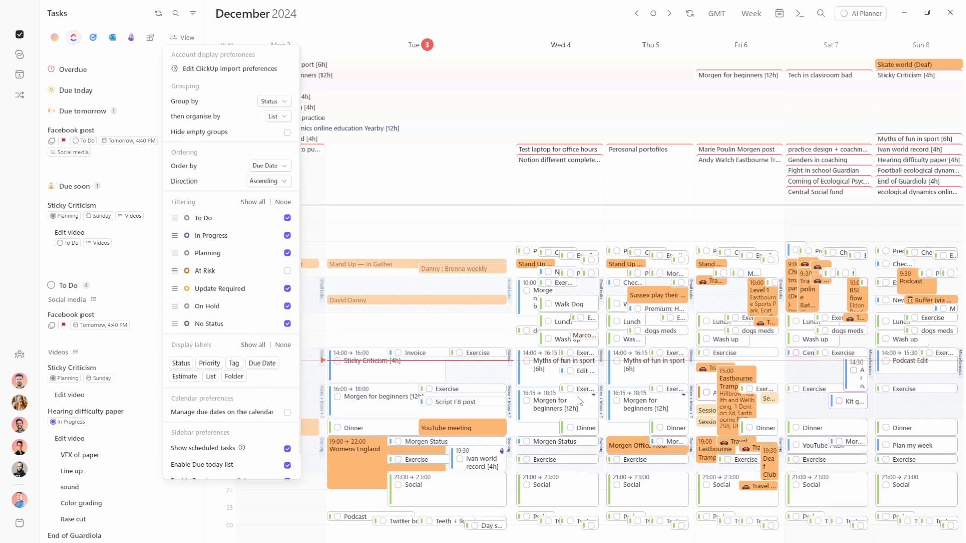
left_click(288, 412)
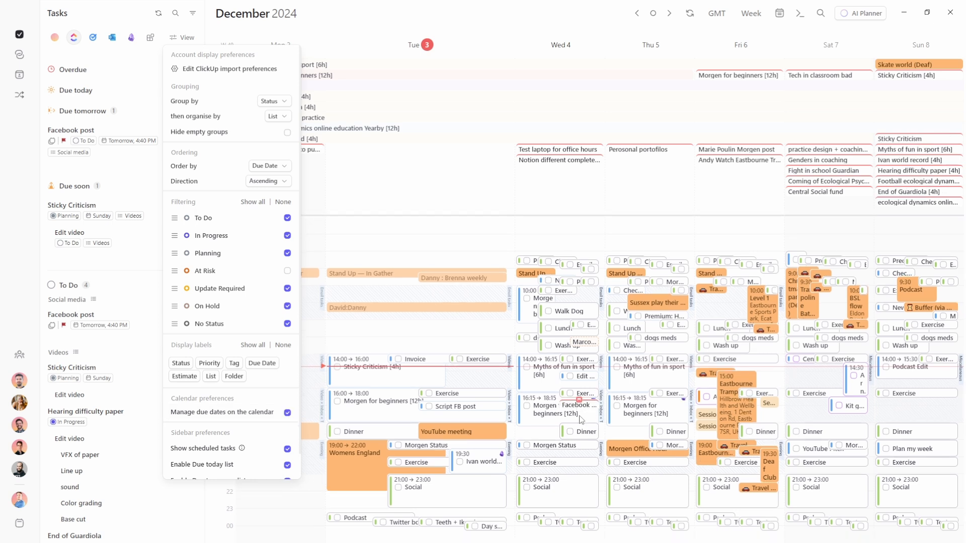
left_click(579, 419)
key("alt+Tab")
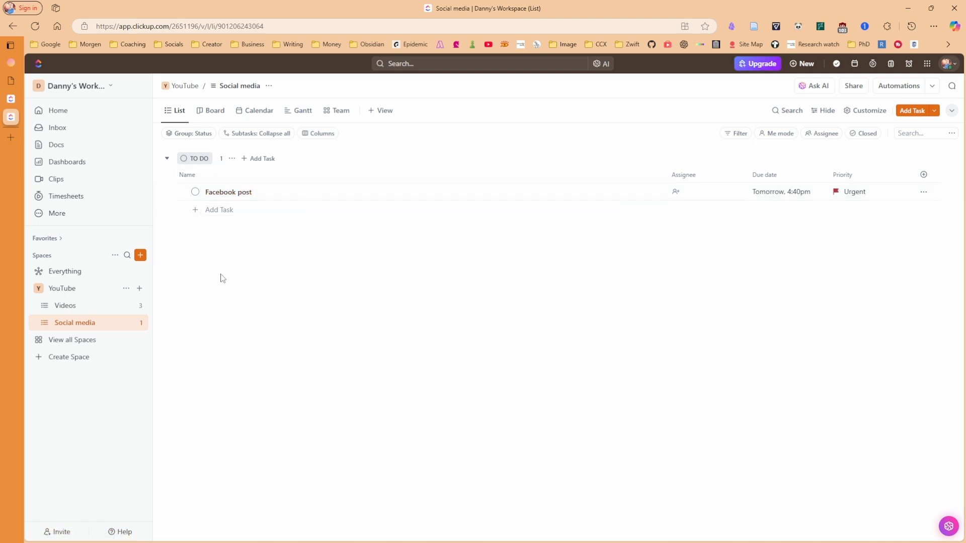
Set the Facebook post's ClickUp status to Complete
left_click(195, 194)
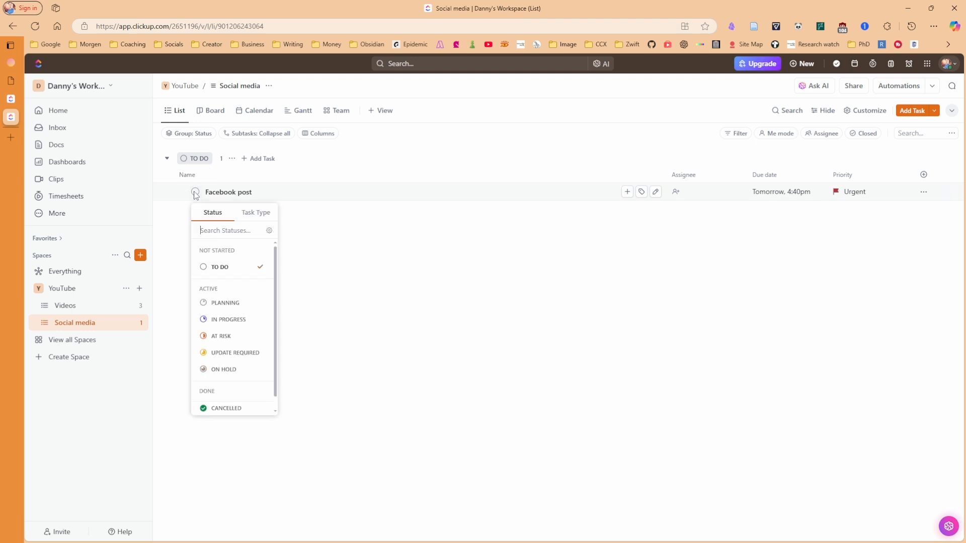
scroll(216, 402, "down", 1)
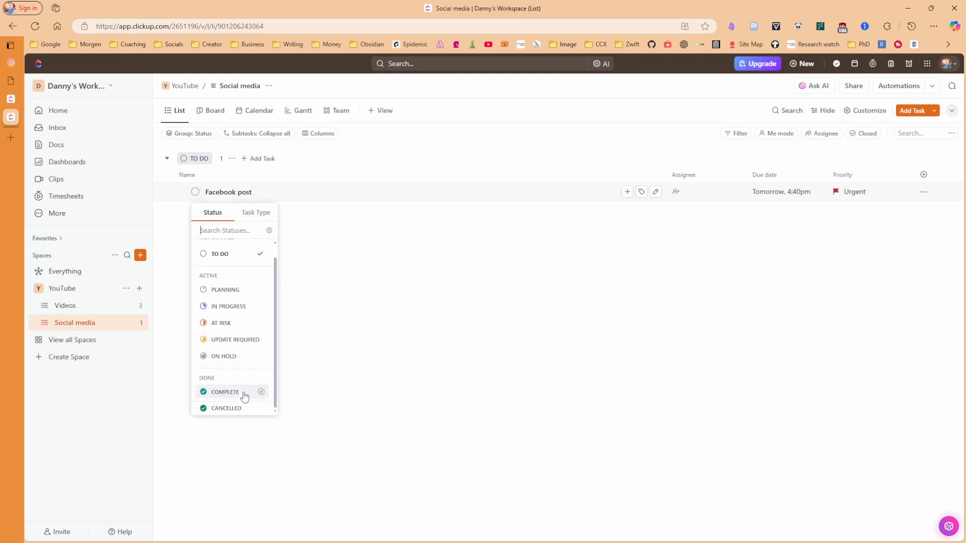
left_click(229, 395)
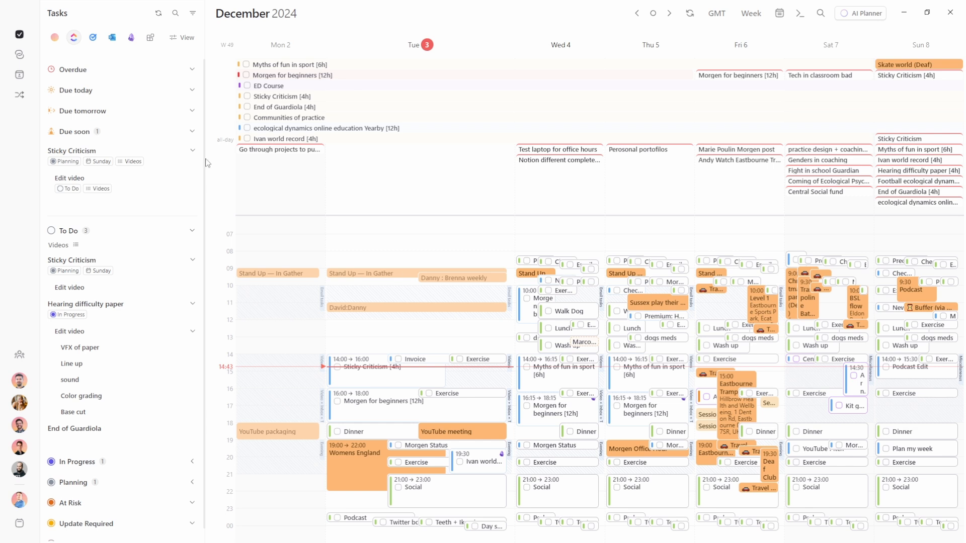
Connect a Todoist account in Morgen's Integrations, saving the default import settings
left_click(149, 38)
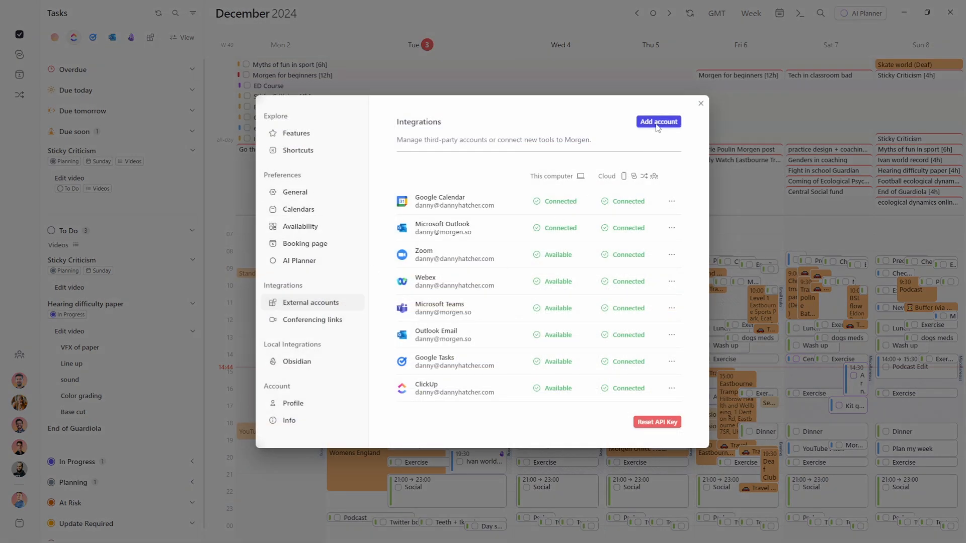
left_click(658, 122)
left_click(654, 323)
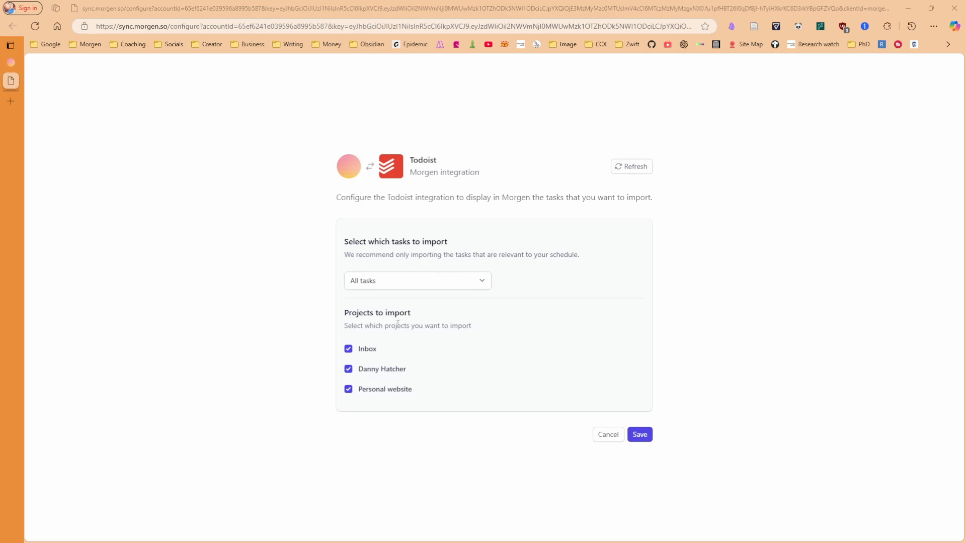
left_click(641, 435)
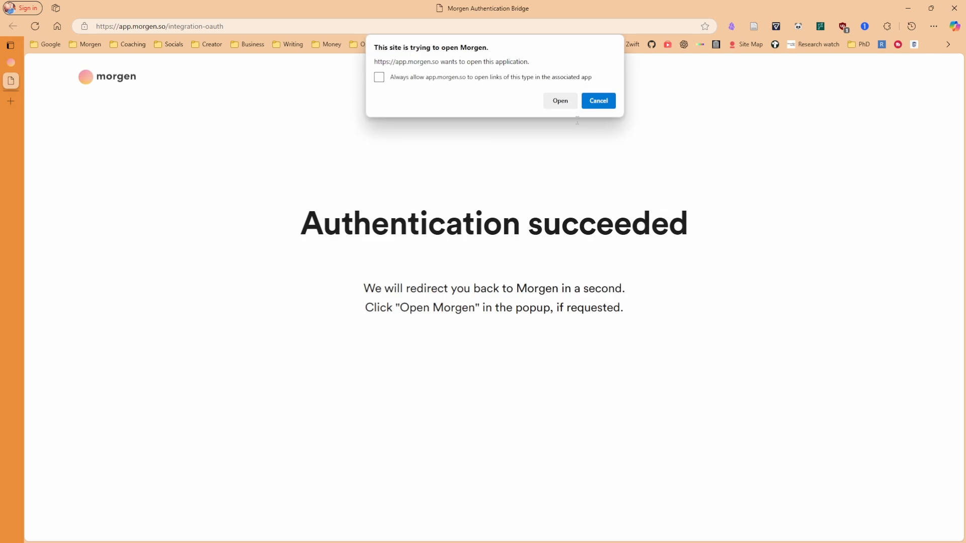
left_click(567, 101)
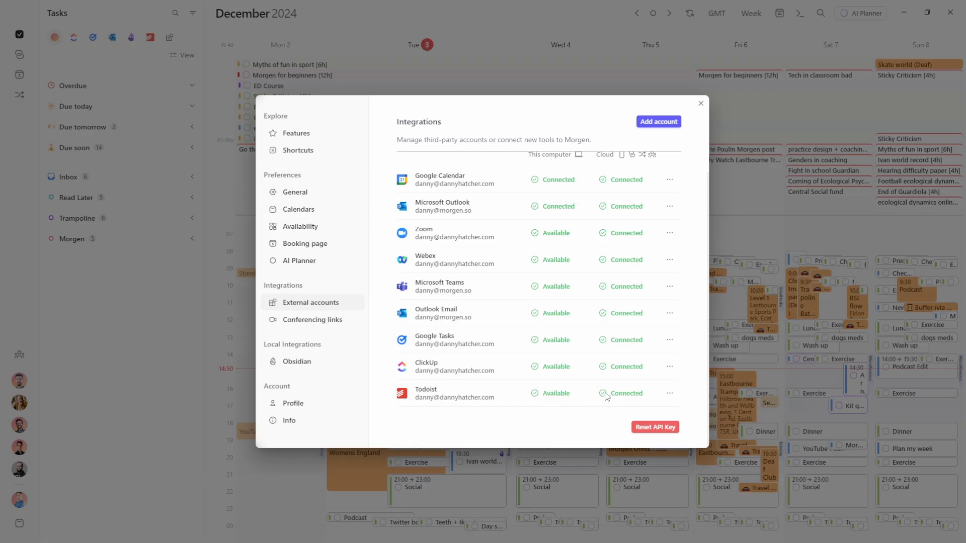
left_click(759, 256)
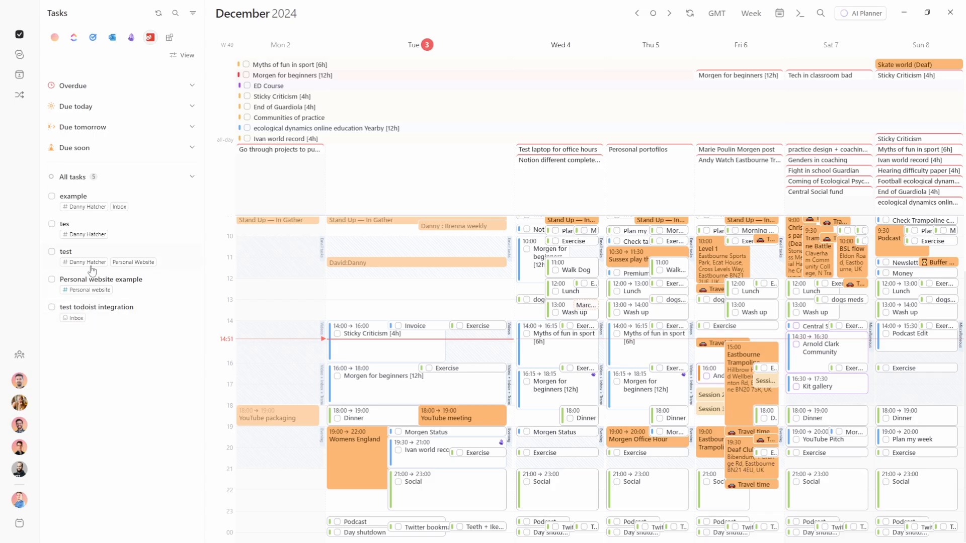
Group the Todoist tasks by Priority, then by Label, ordered by due date ascending
left_click(182, 56)
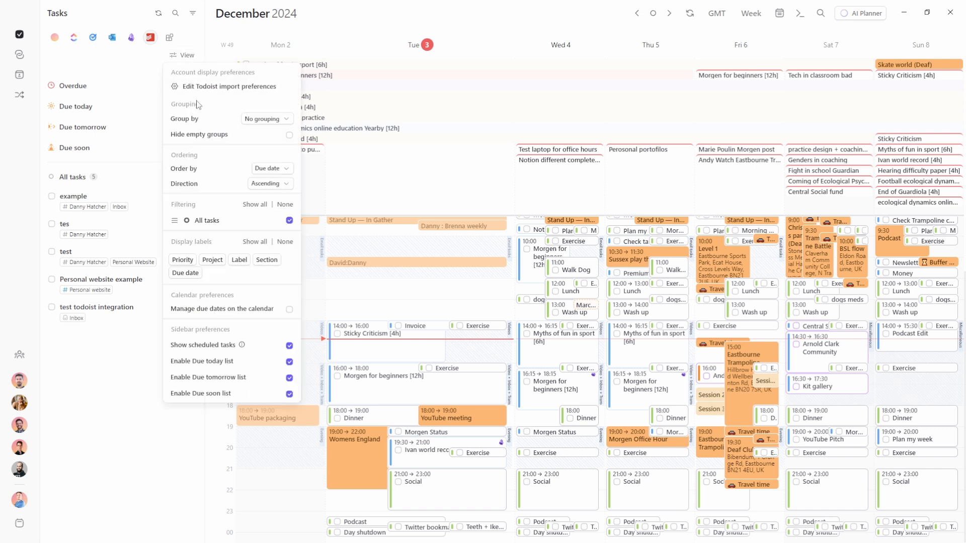
left_click(270, 123)
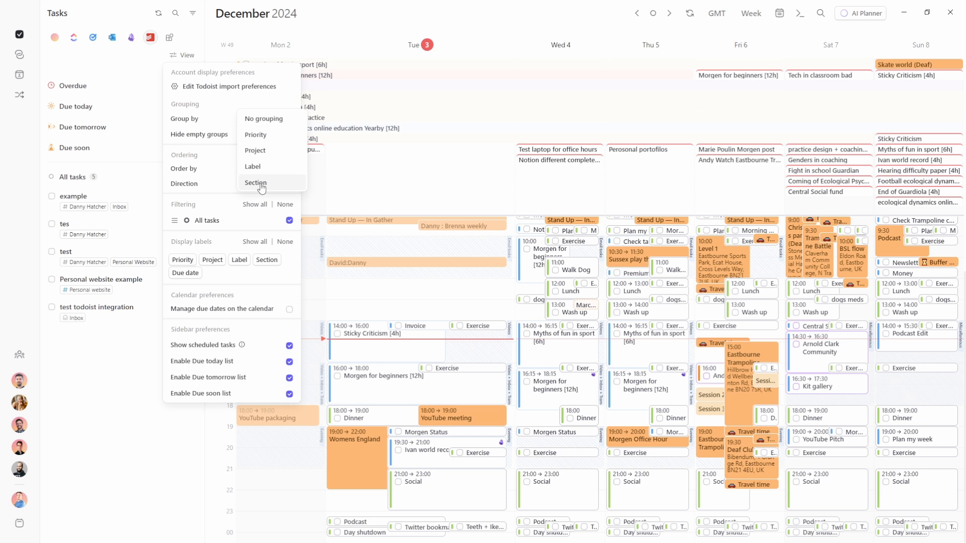
left_click(224, 115)
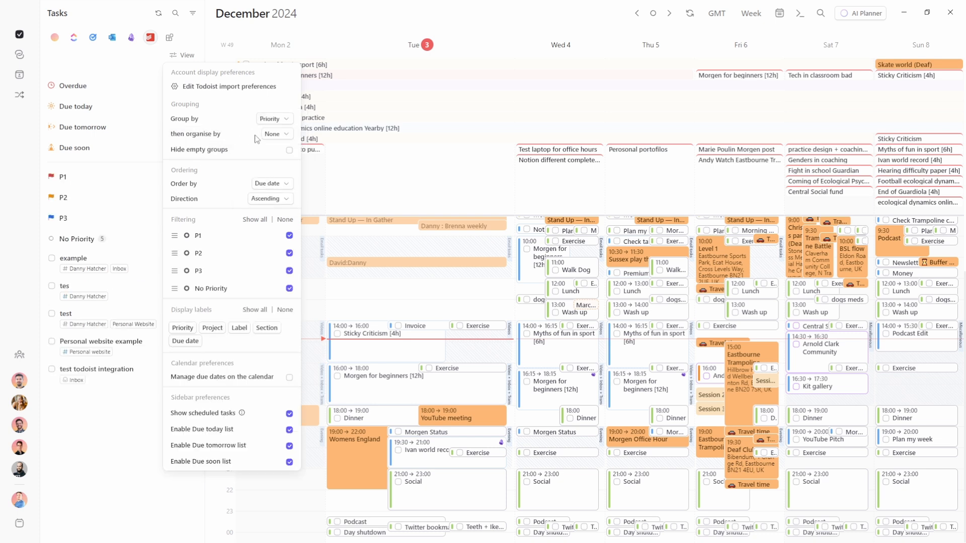
left_click(276, 134)
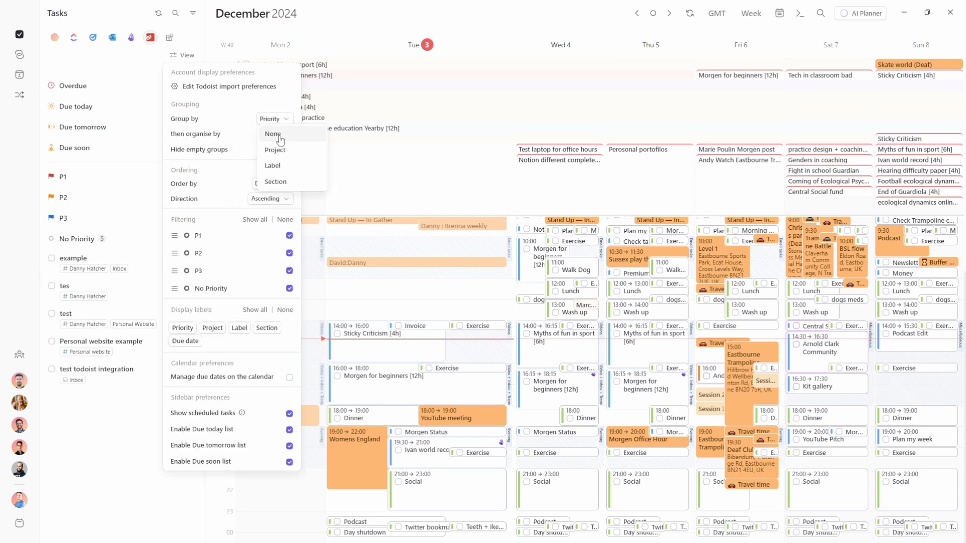
left_click(285, 166)
left_click(217, 179)
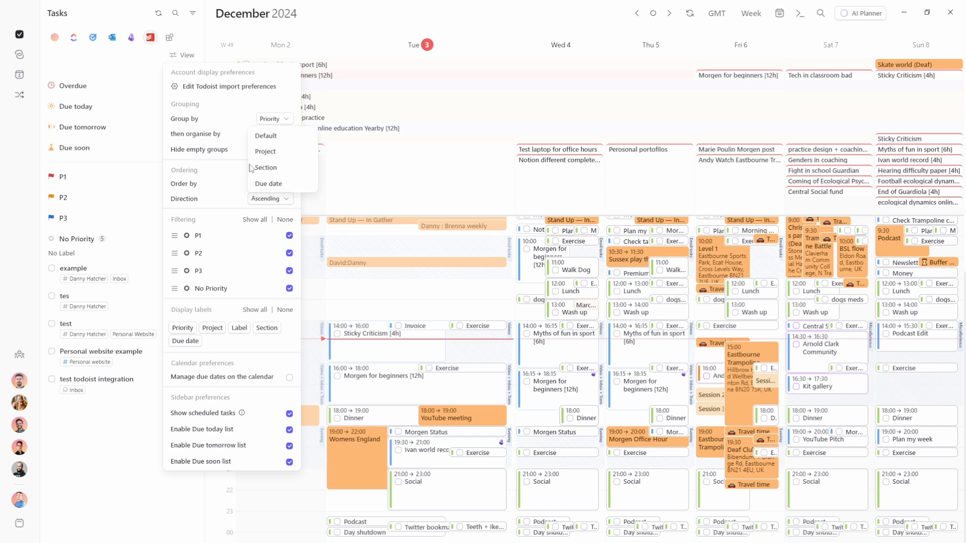
left_click(268, 183)
left_click(268, 200)
left_click(264, 197)
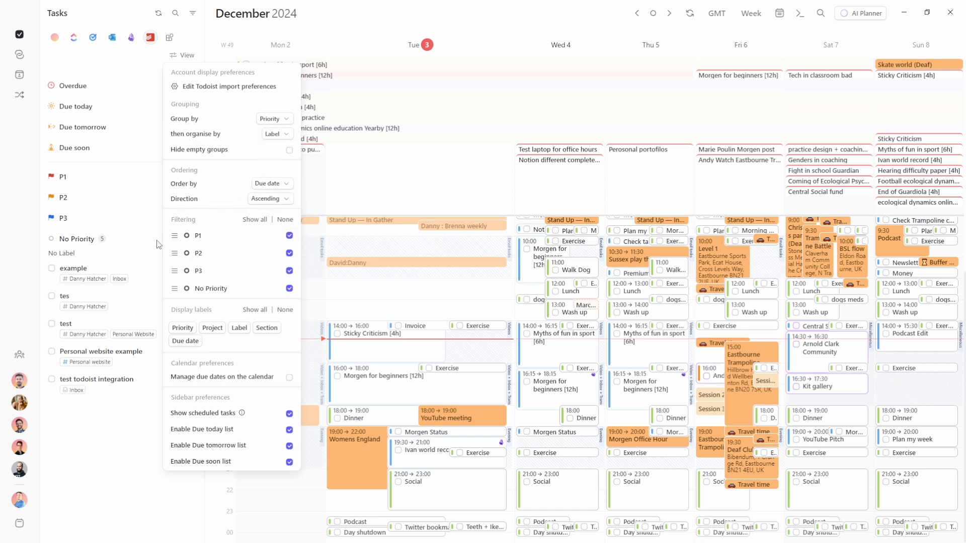
Move the P1 group below P3 and open the example task's details
left_click_drag(174, 235, 175, 269)
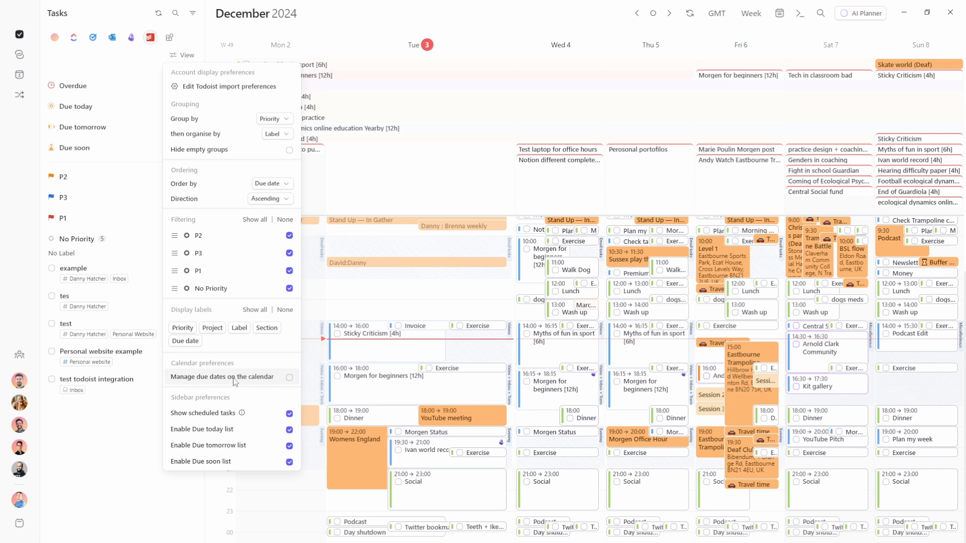
left_click(106, 437)
left_click(97, 276)
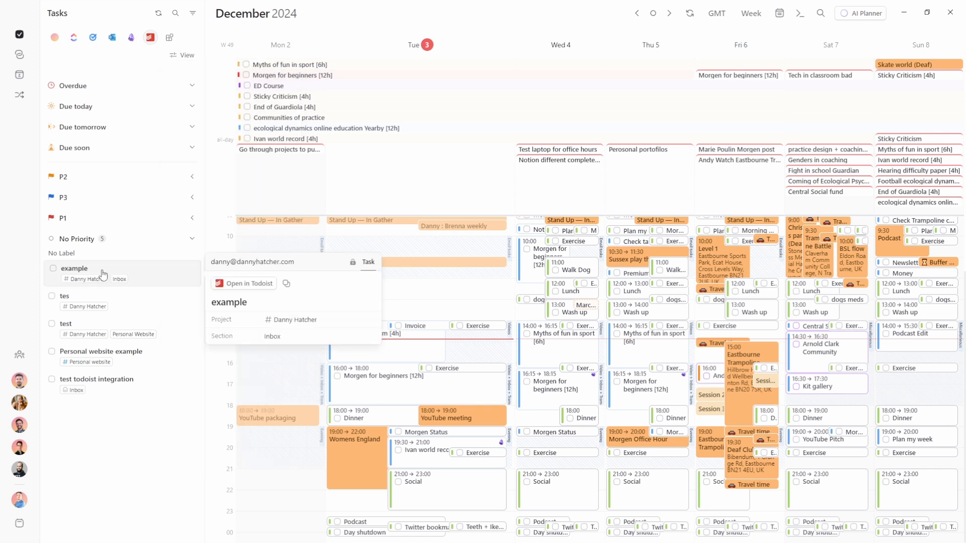
Make the example task due tomorrow with the test label and priority P2
left_click(249, 283)
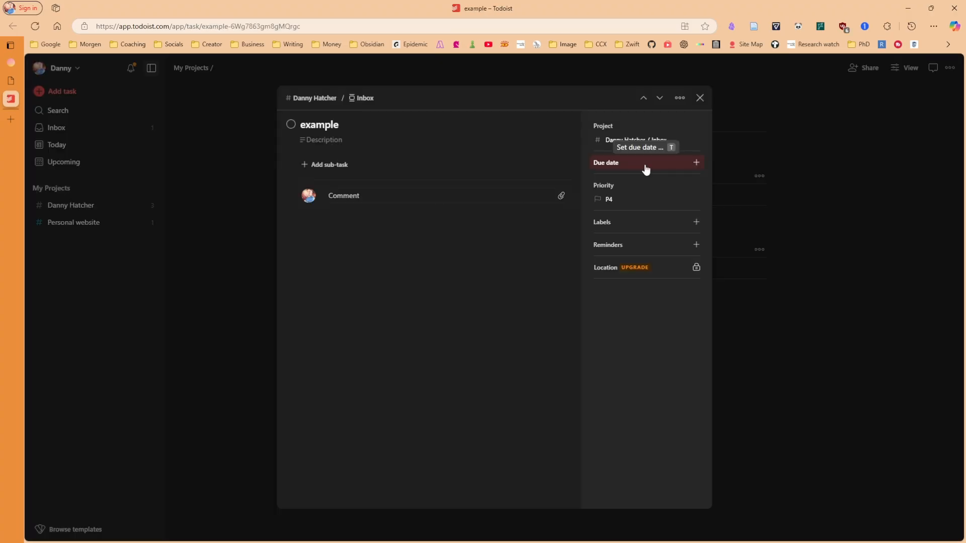
left_click(645, 166)
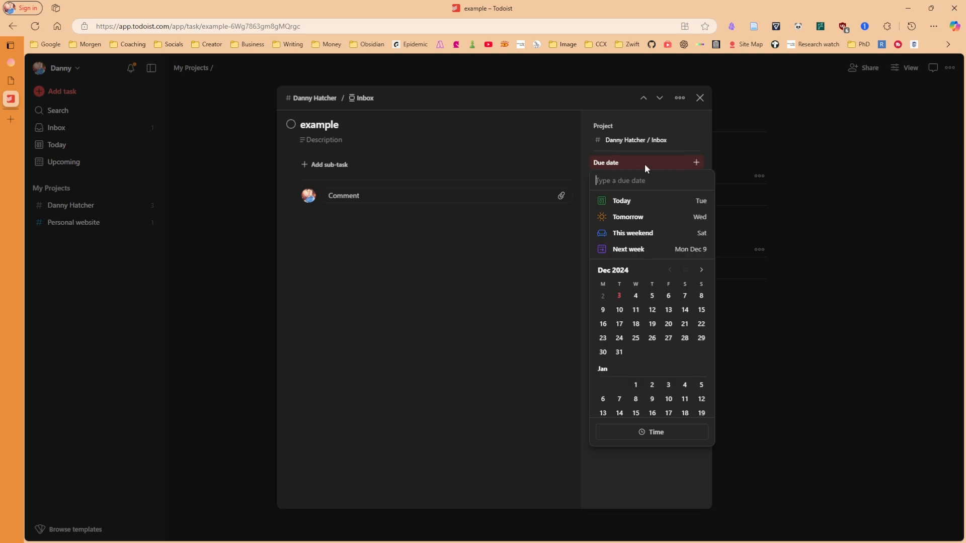
left_click(638, 217)
key("l")
key("Return")
key("Escape")
left_click(609, 214)
left_click(649, 247)
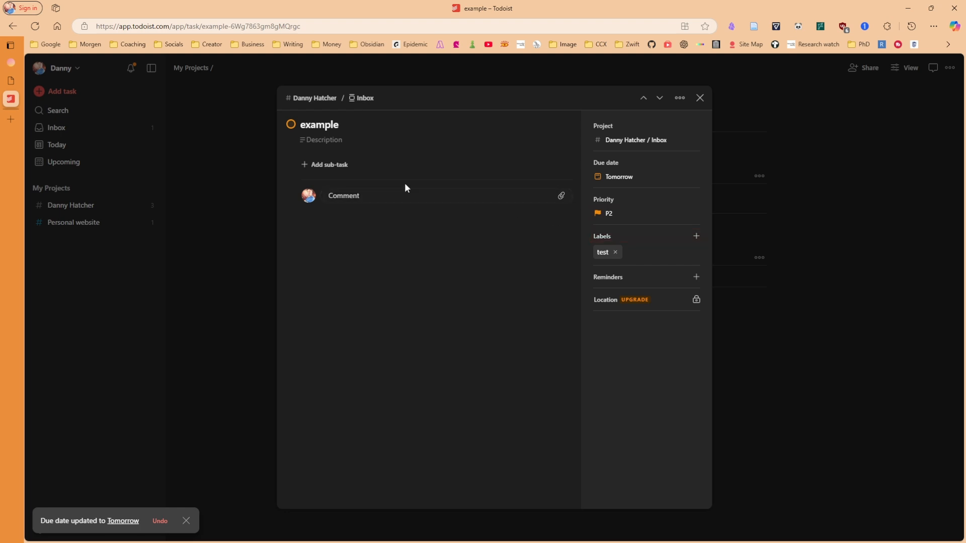
Add a sub-task named 'subtask' and nest Sub Subtask beneath it
left_click(324, 164)
type("subtask")
key("Return")
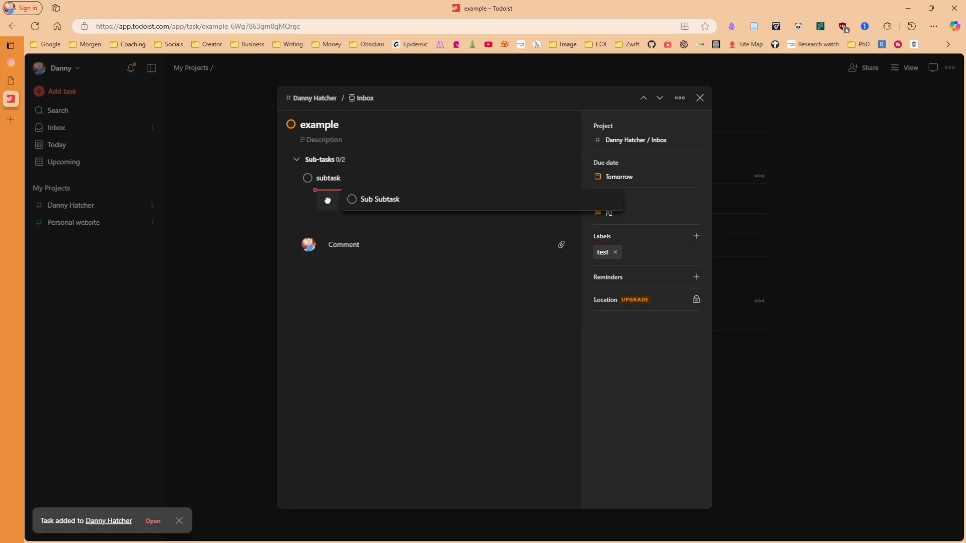
left_click_drag(325, 201, 345, 221)
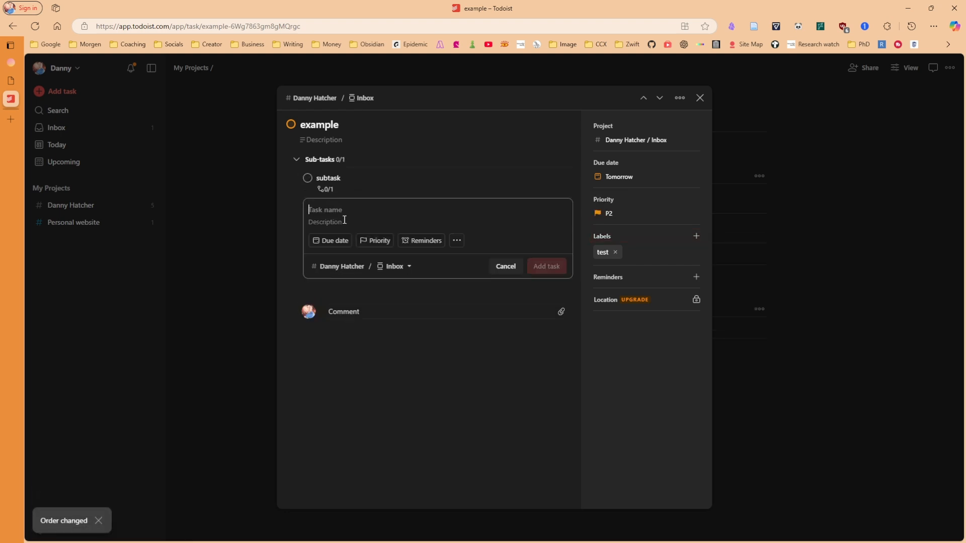
left_click(797, 247)
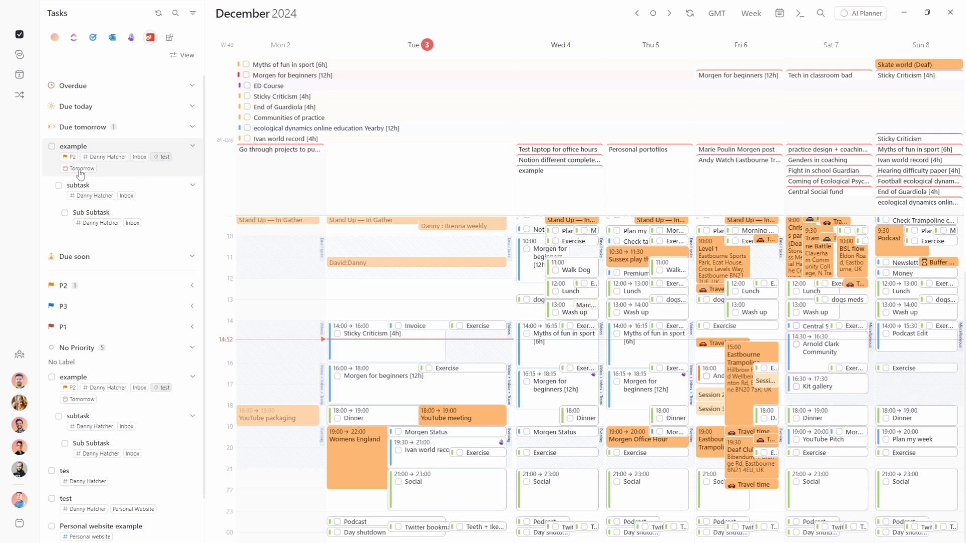
Expand the P2 task group in Morgen's sidebar and check the example task's details
scroll(111, 170, "down", 1)
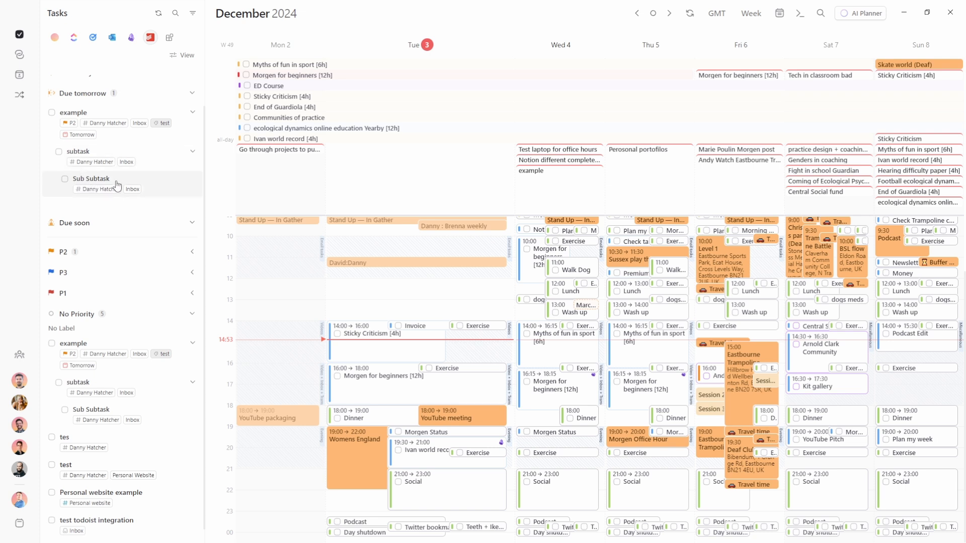
scroll(119, 187, "down", 1)
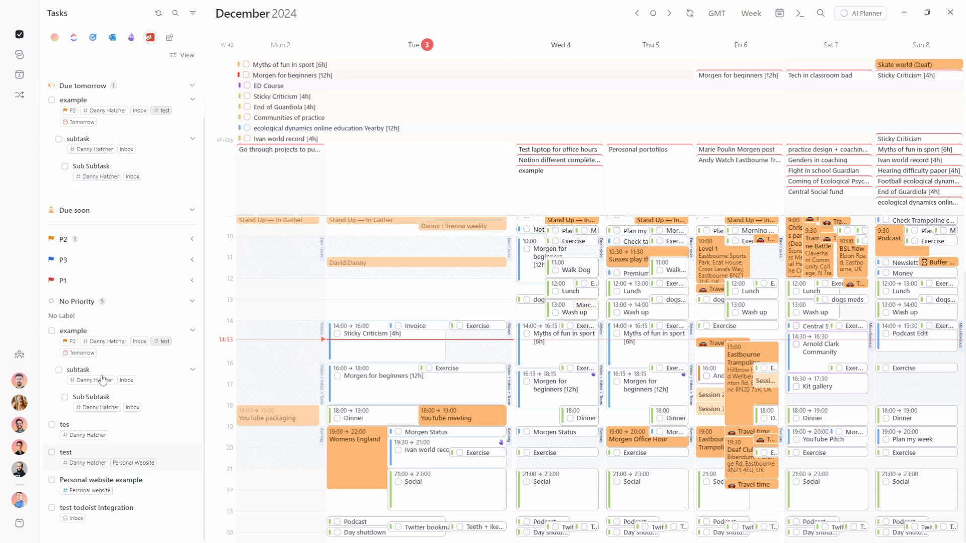
left_click(126, 241)
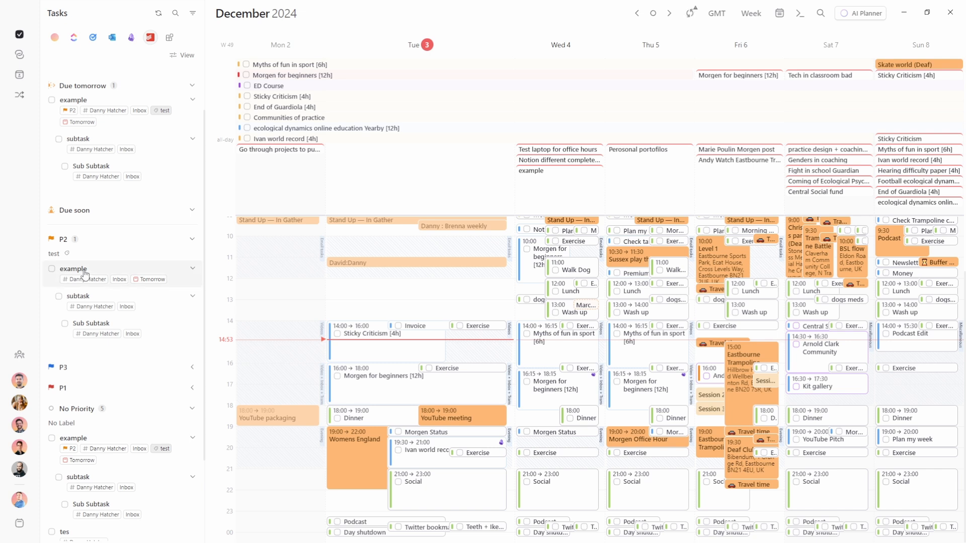
left_click(105, 276)
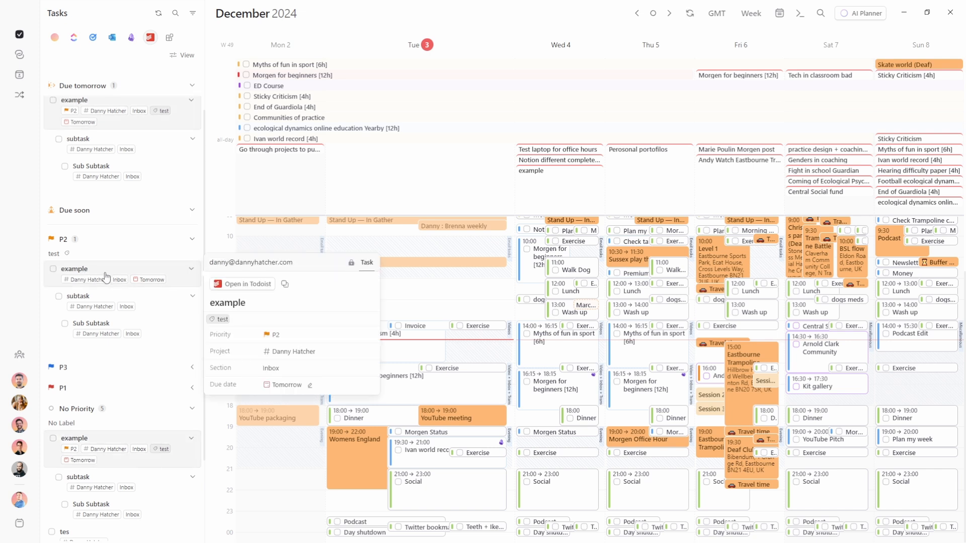
left_click(388, 314)
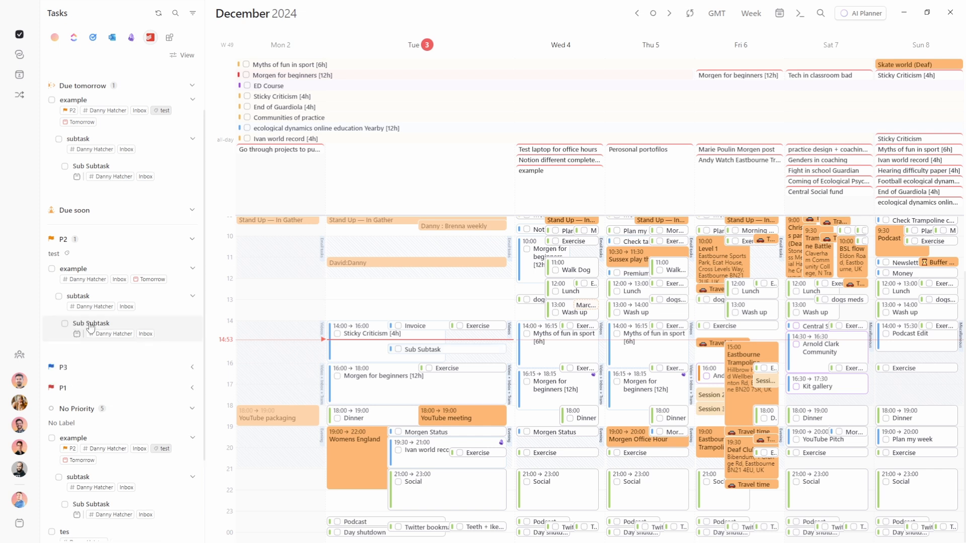
Time-block subtask on Tuesday afternoon, then mark Sub Subtask and subtask complete
left_click_drag(81, 296, 372, 396)
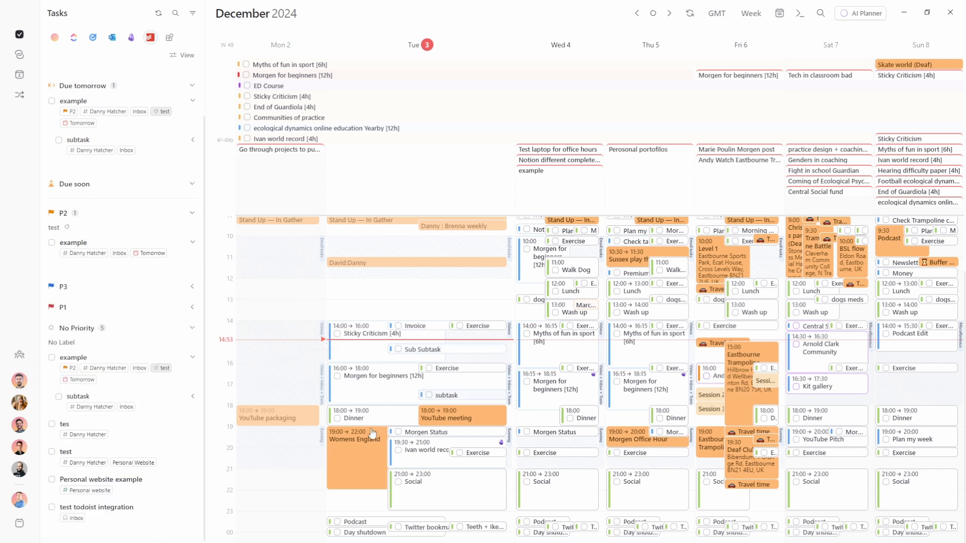
left_click(398, 349)
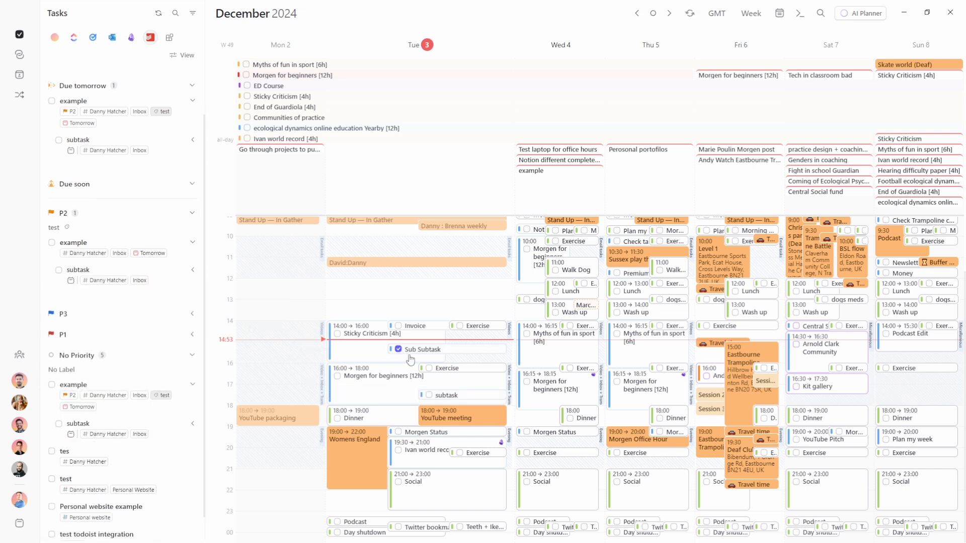
left_click(428, 396)
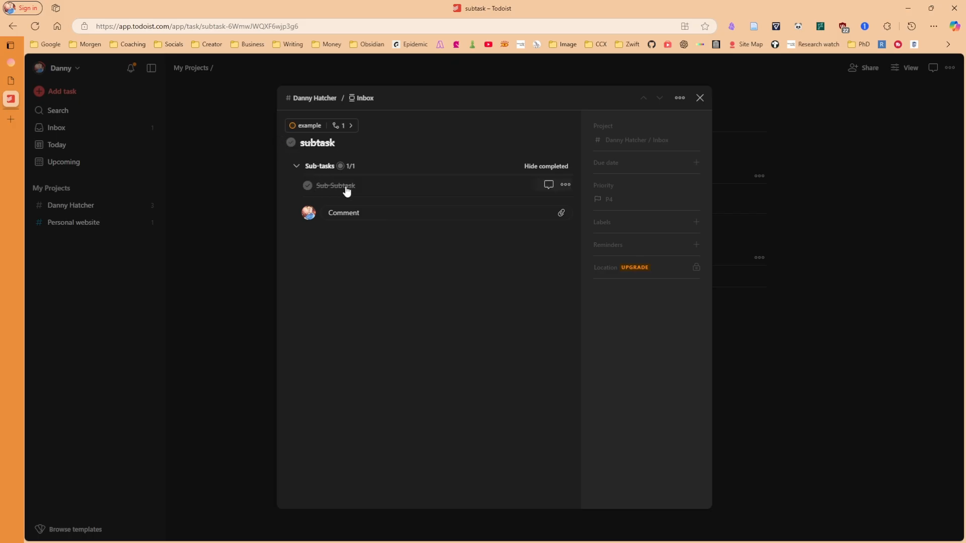
Complete the example task and open the test task in Todoist
key("Escape")
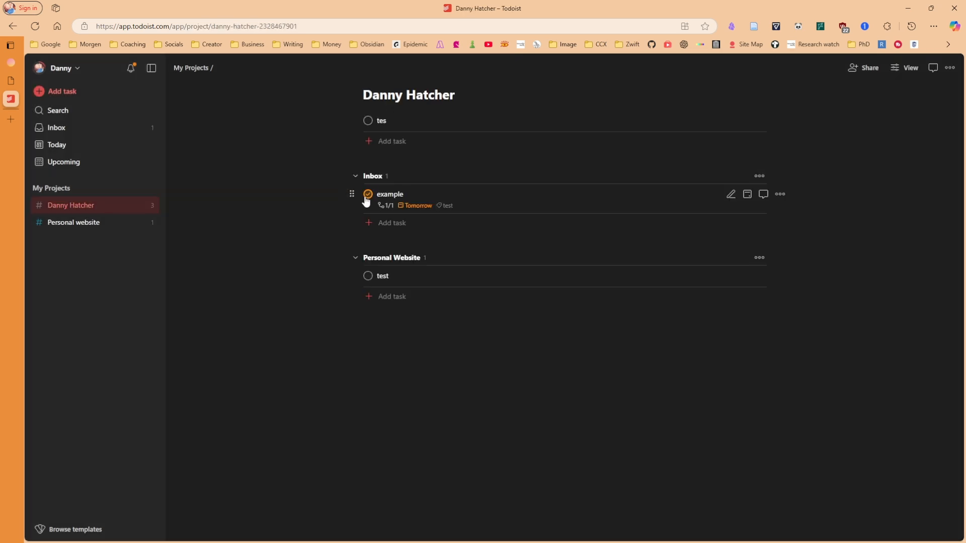
left_click(368, 196)
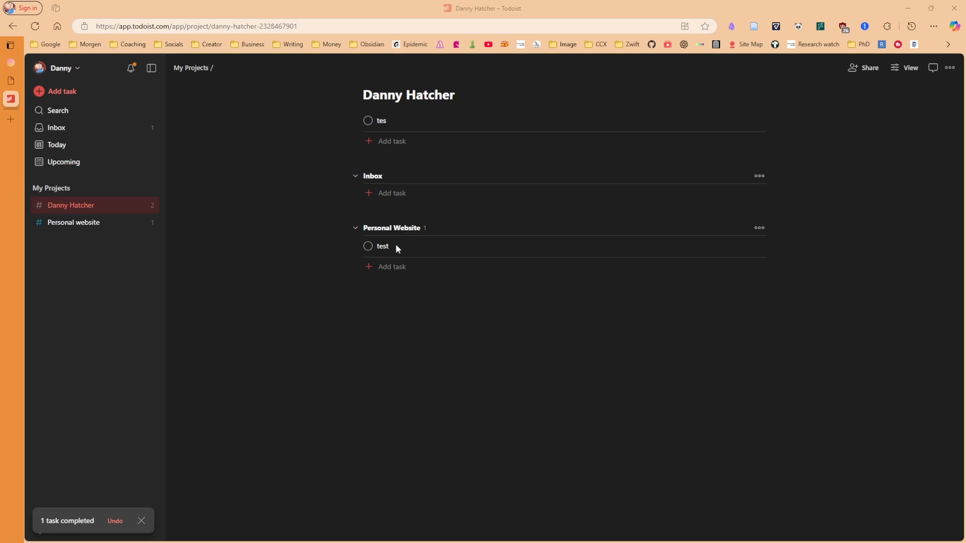
left_click(395, 247)
Make the test task due tomorrow and tick it off in Morgen
left_click(627, 164)
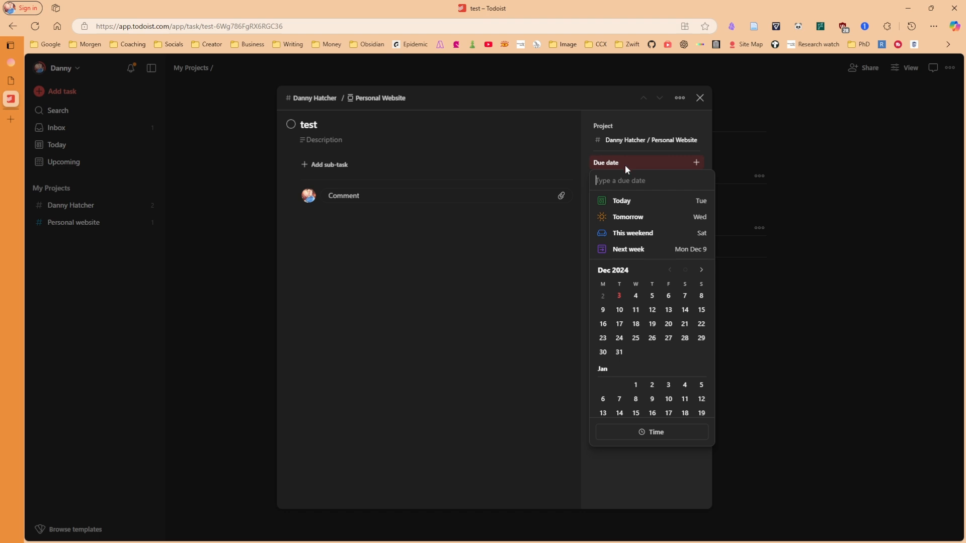
left_click(634, 220)
left_click(765, 299)
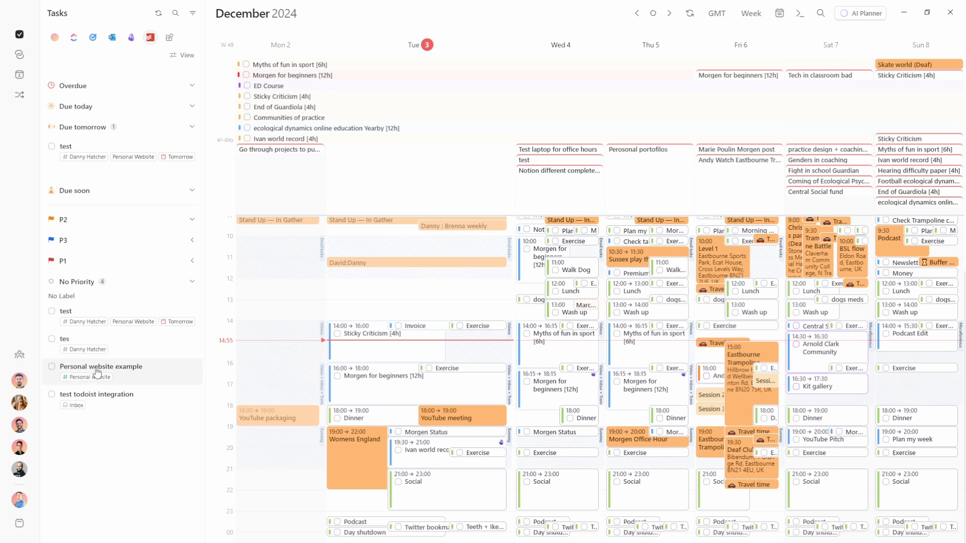
left_click(52, 146)
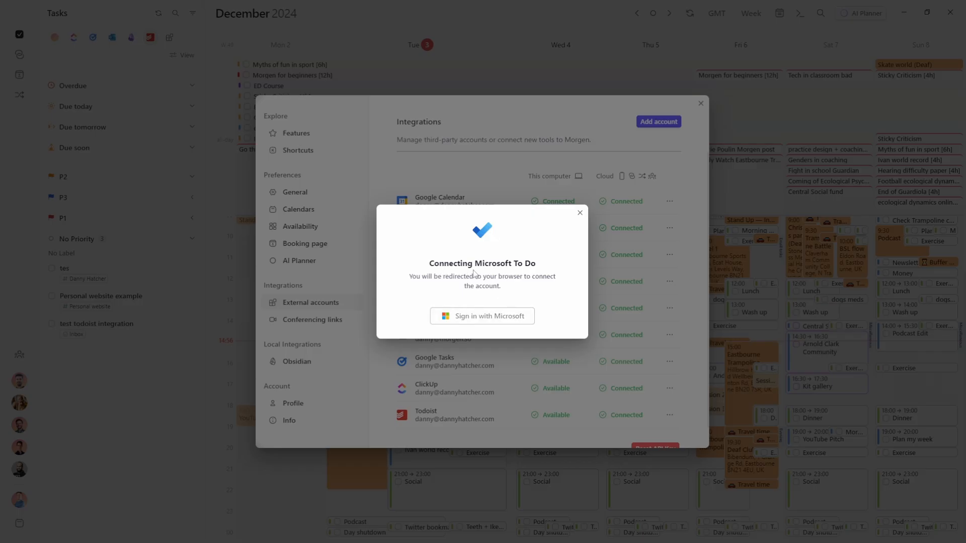
Sign in with Microsoft to connect To Do, then show its tasks with Overdue collapsed
left_click(492, 317)
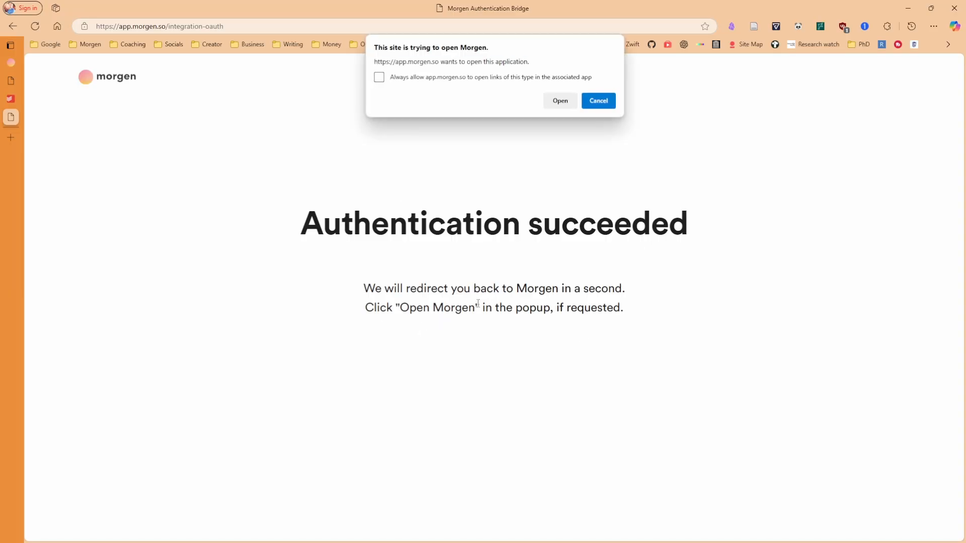
left_click(560, 100)
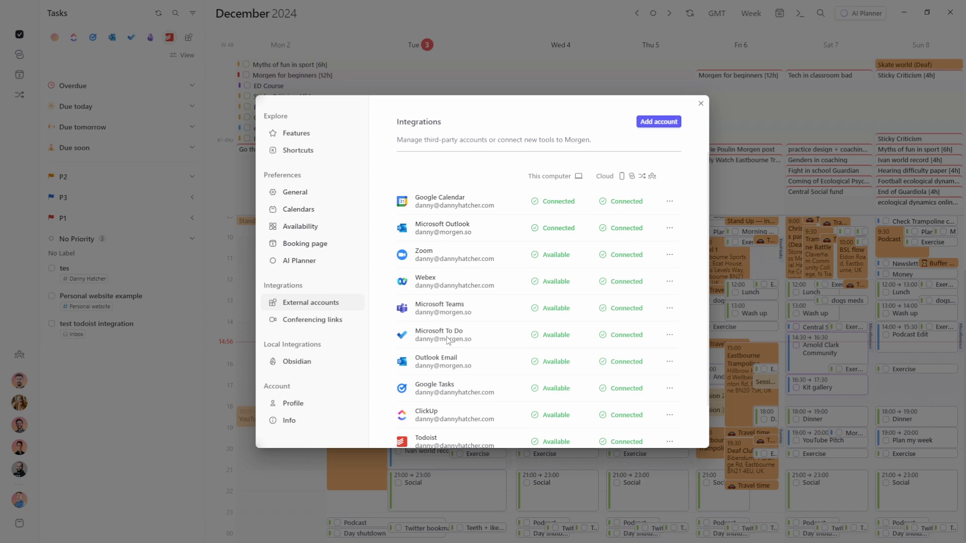
left_click(132, 40)
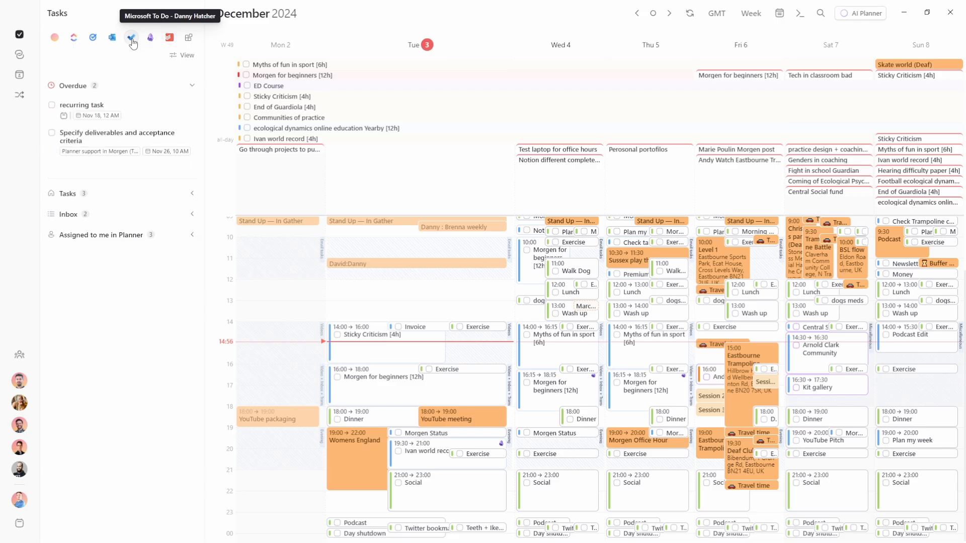
left_click(118, 88)
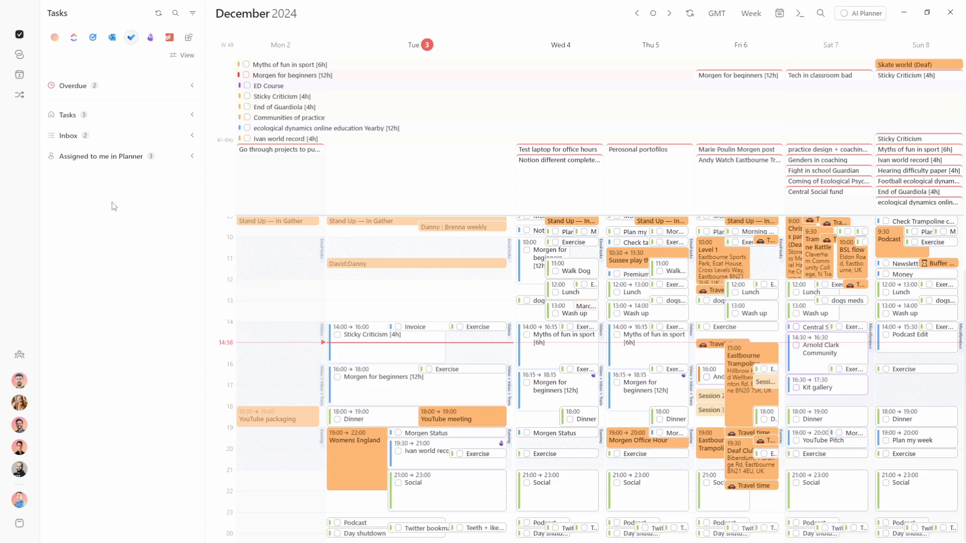
Group the Microsoft To Do tasks by Task List with no secondary organisation
left_click(182, 55)
left_click(271, 87)
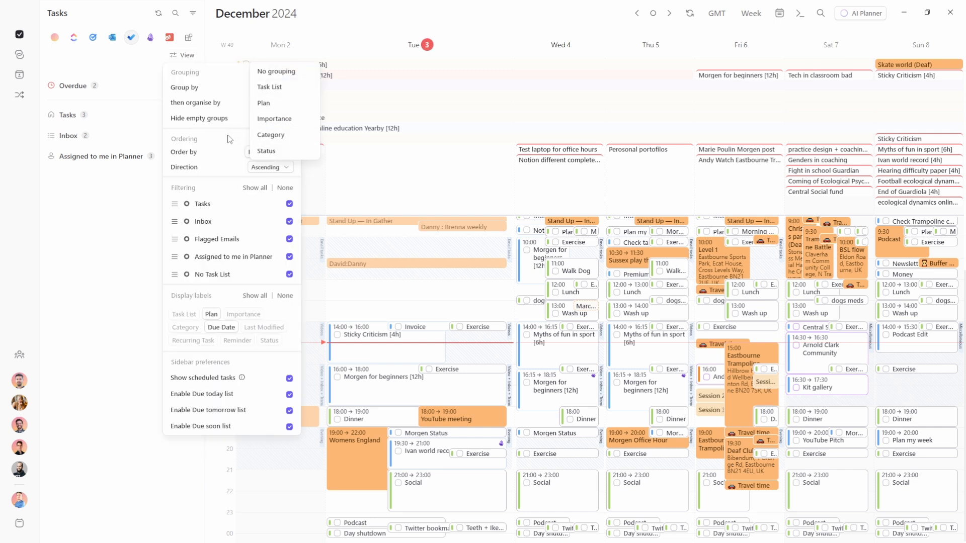
left_click(296, 86)
left_click(294, 101)
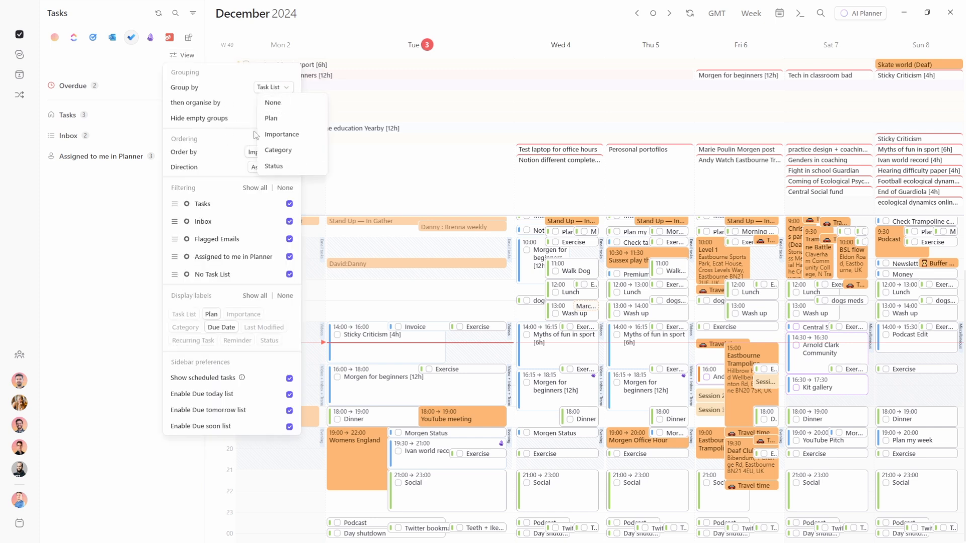
left_click(232, 107)
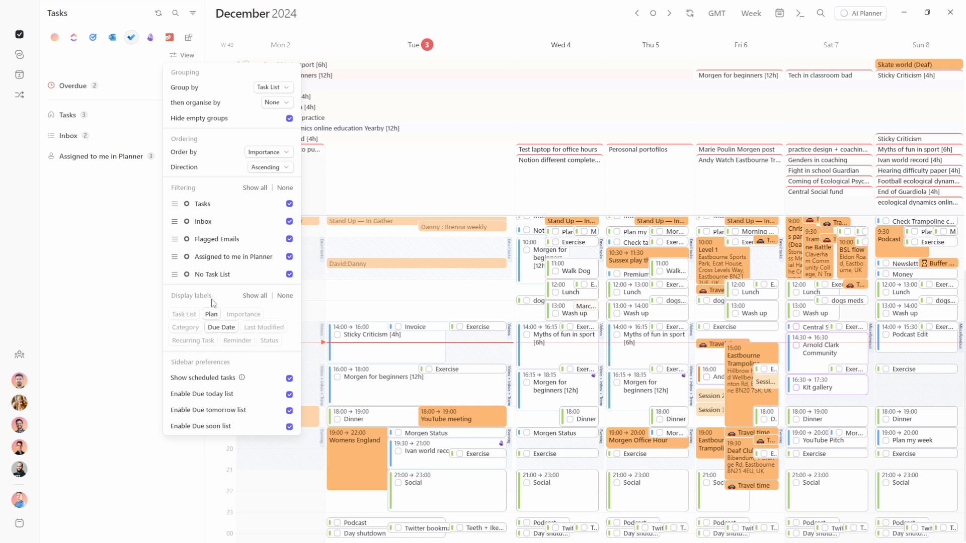
left_click(152, 301)
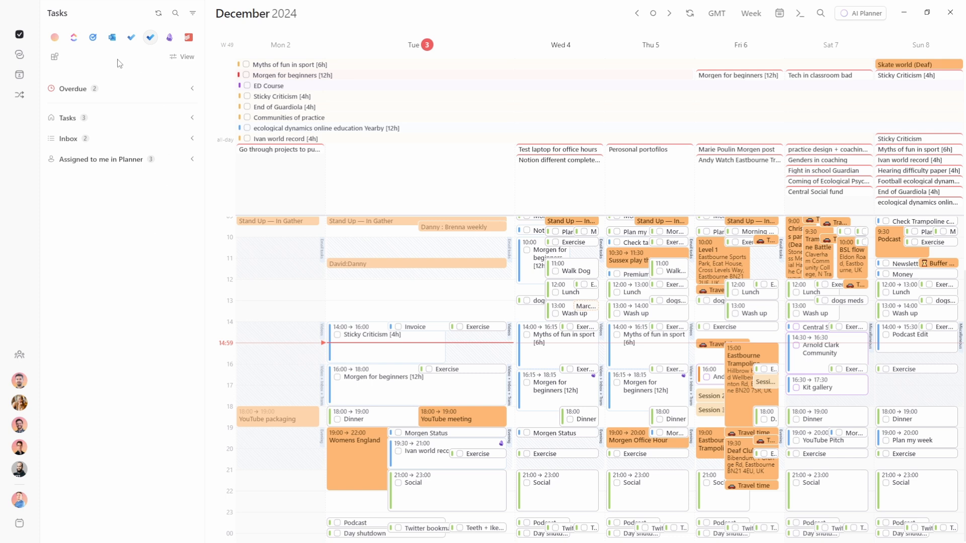
Switch to the other To Do account's tasks and collapse the All tasks group
left_click(132, 43)
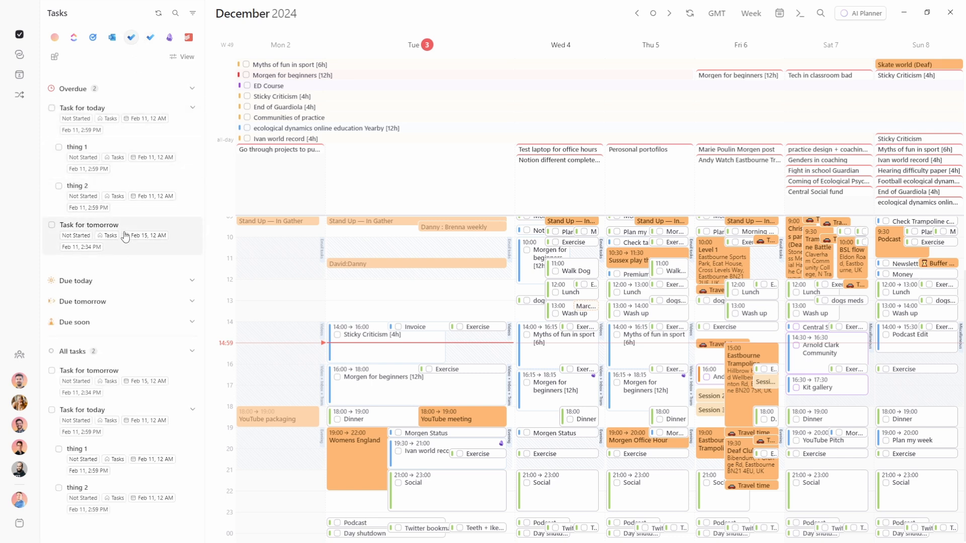
left_click(79, 352)
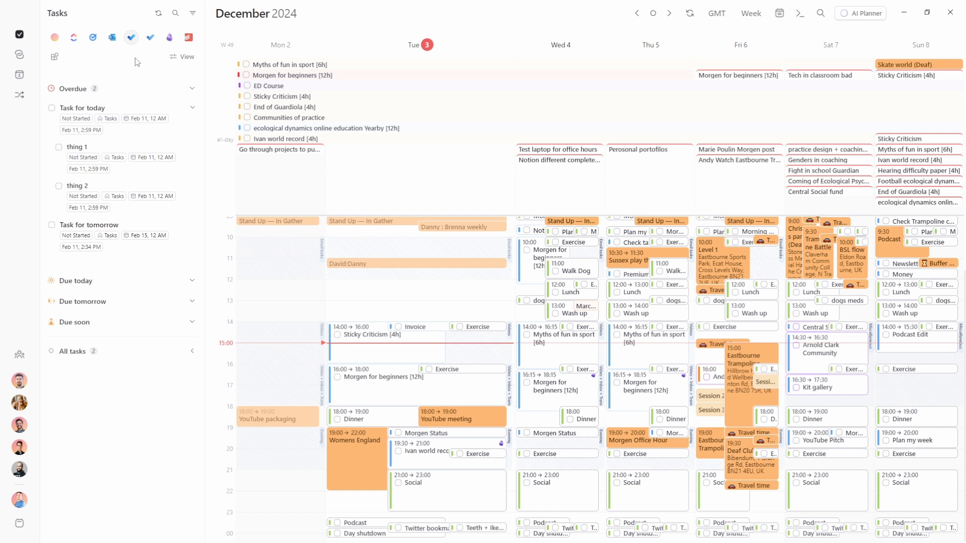
left_click(182, 56)
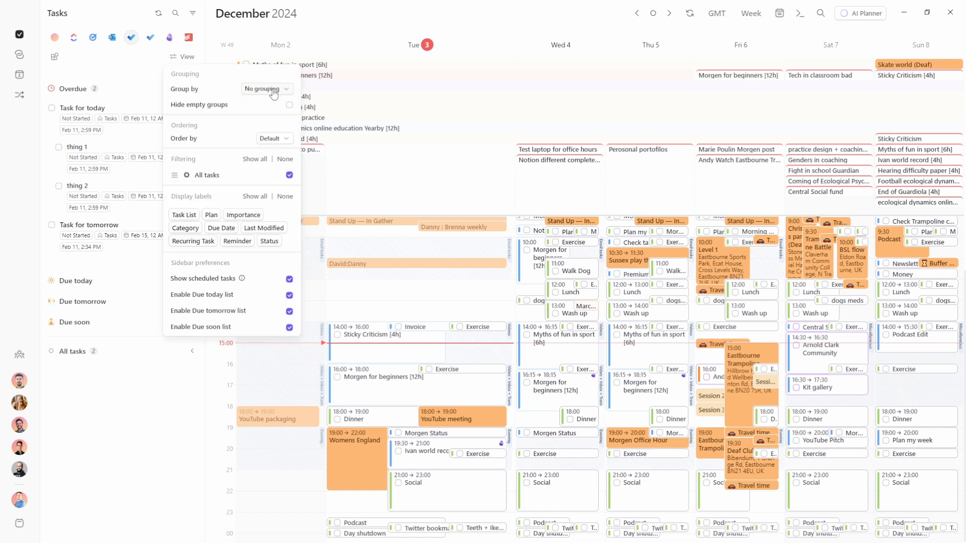
left_click(262, 89)
Group the To Do tasks by task list and collapse the Tasks group
left_click(261, 104)
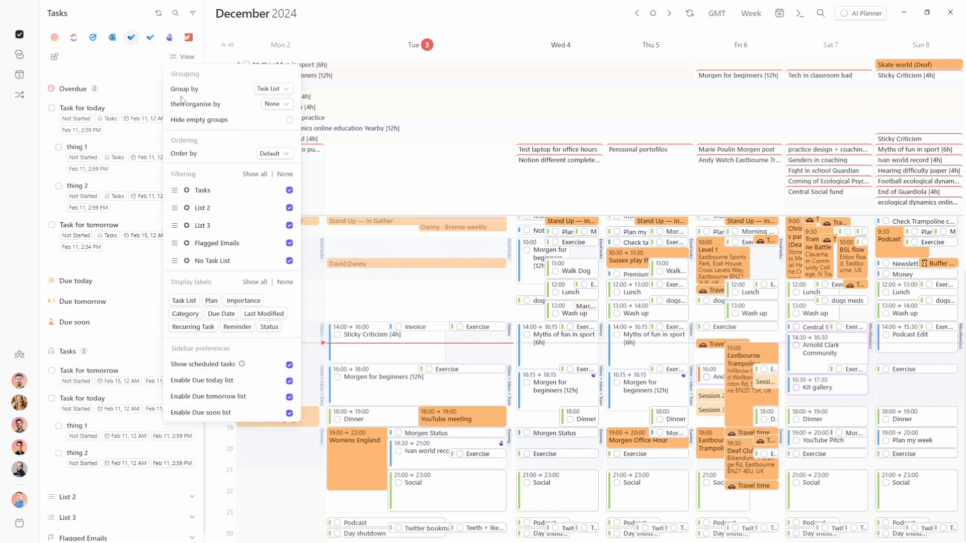
left_click(99, 222)
left_click(76, 351)
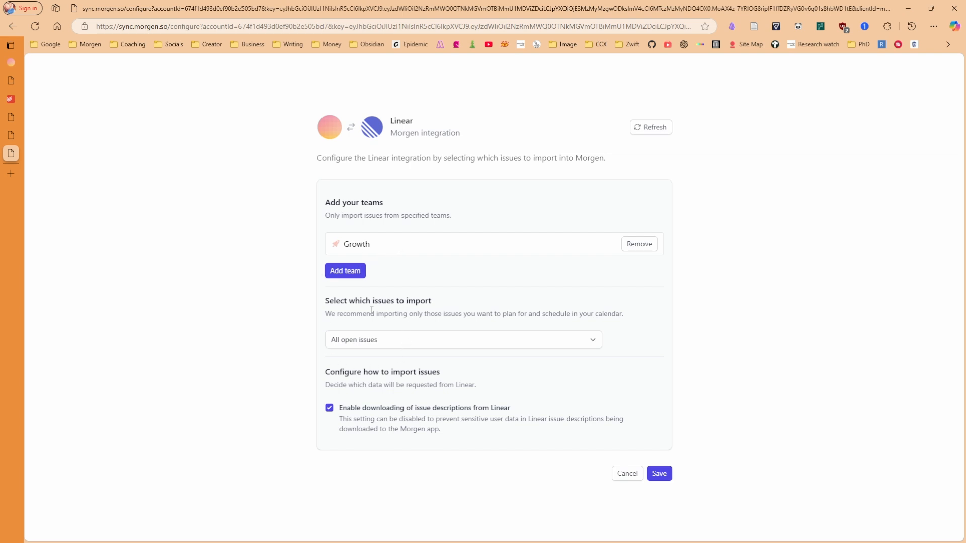
Save the Linear integration to import all open issues, then return to Morgen
left_click(341, 347)
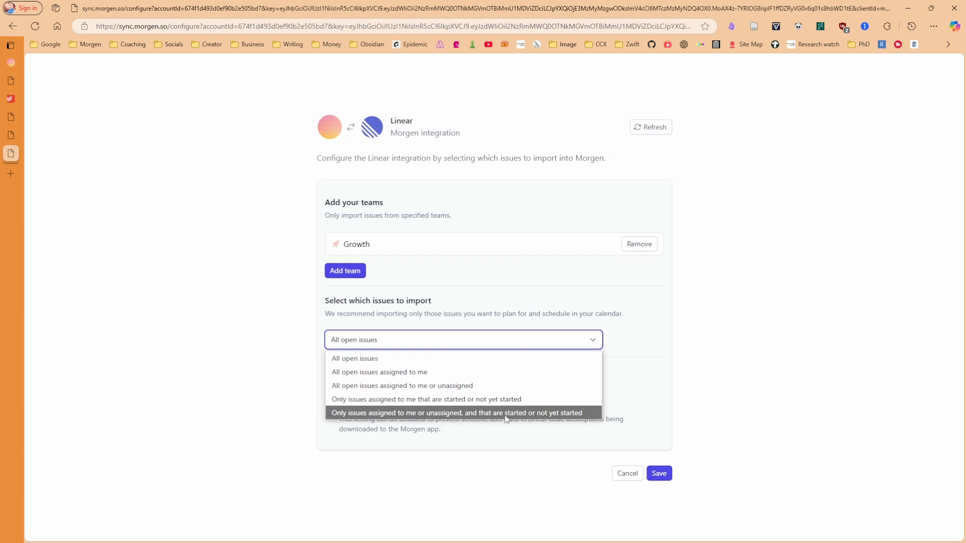
left_click(354, 360)
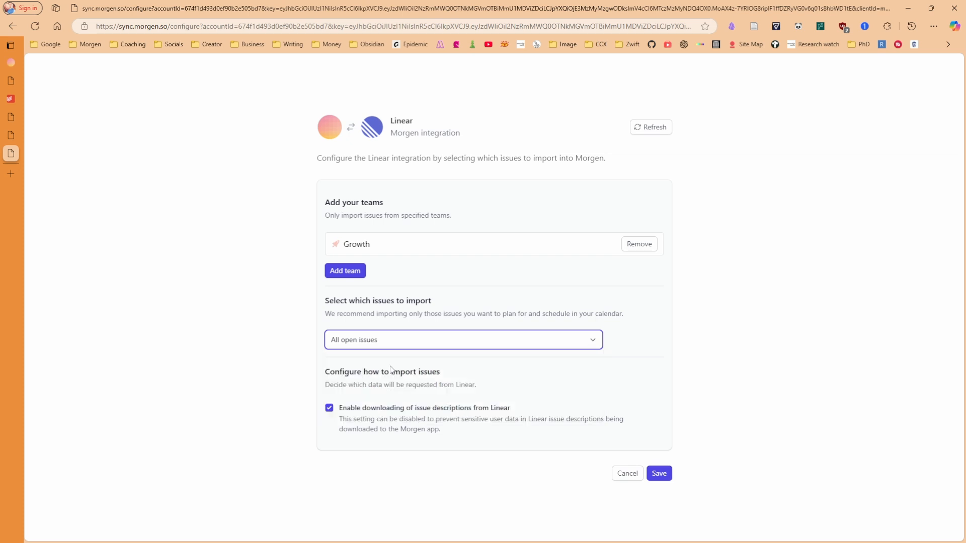
left_click(659, 473)
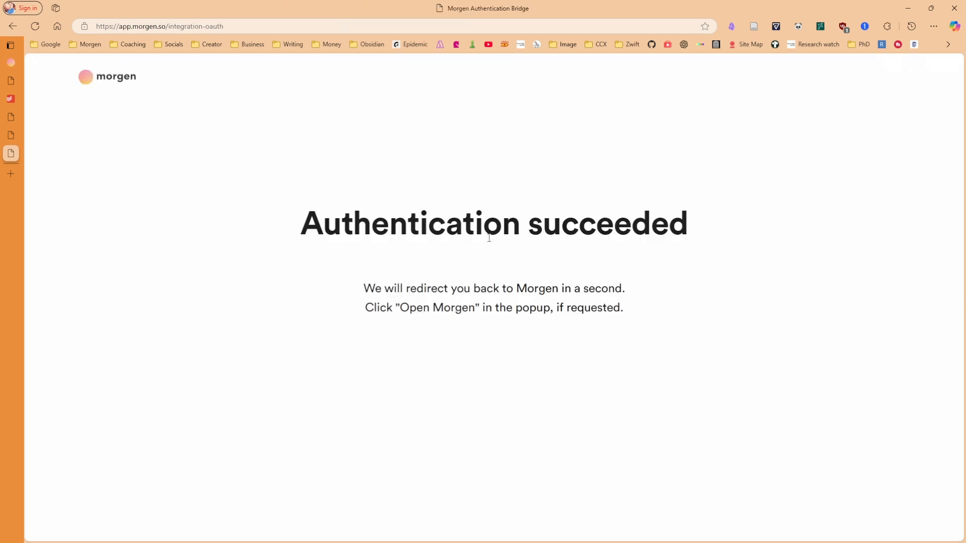
left_click(598, 101)
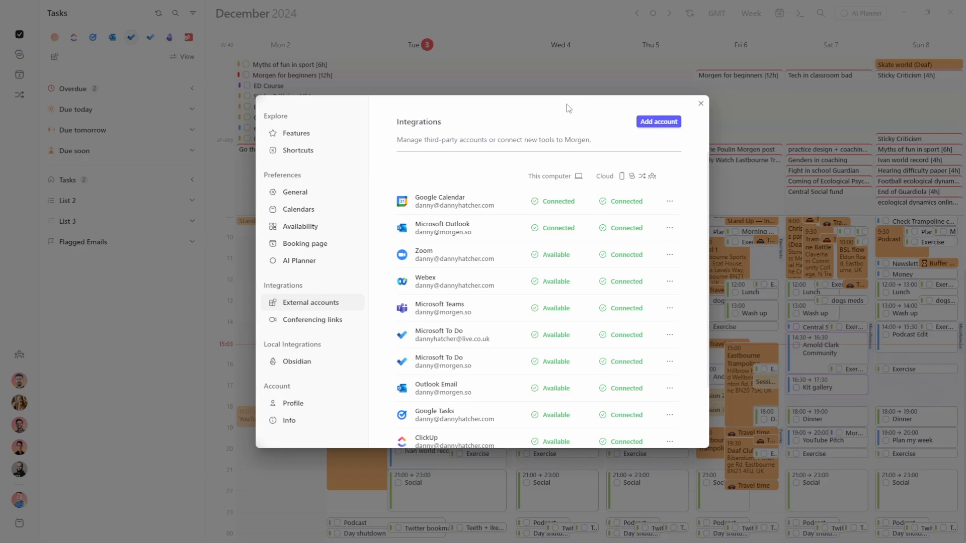
Group Linear tasks by Assignee and schedule 'Example to show in video' Tuesday around 15:30
left_click(74, 71)
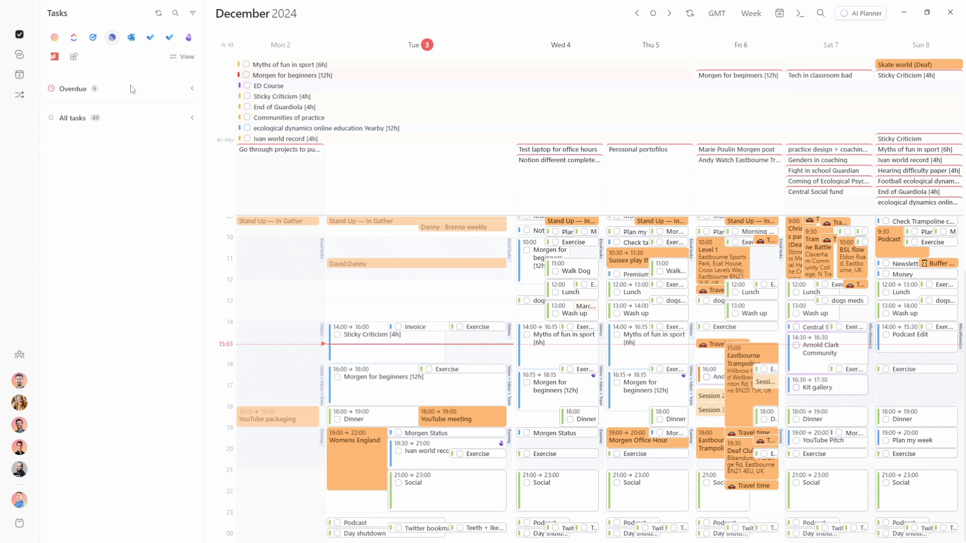
left_click(182, 57)
left_click(272, 120)
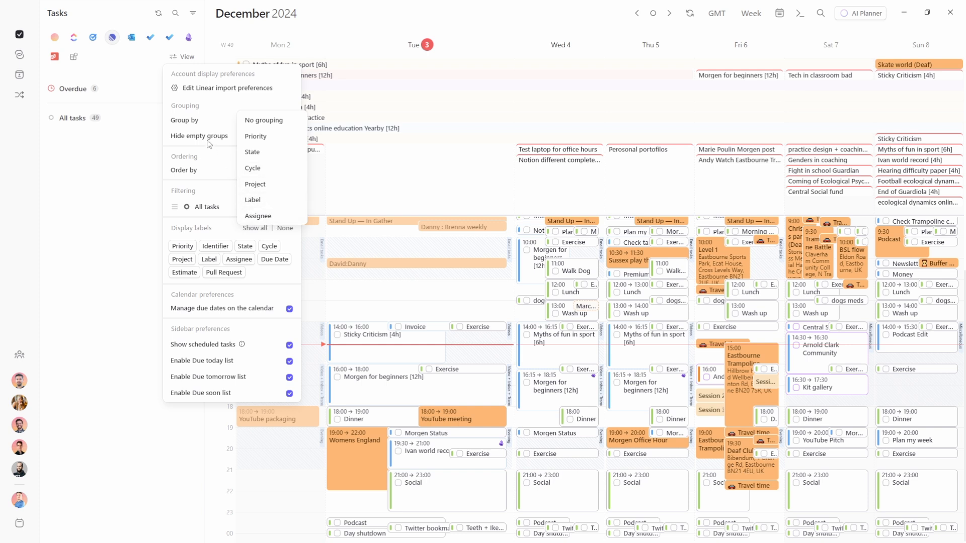
left_click(252, 152)
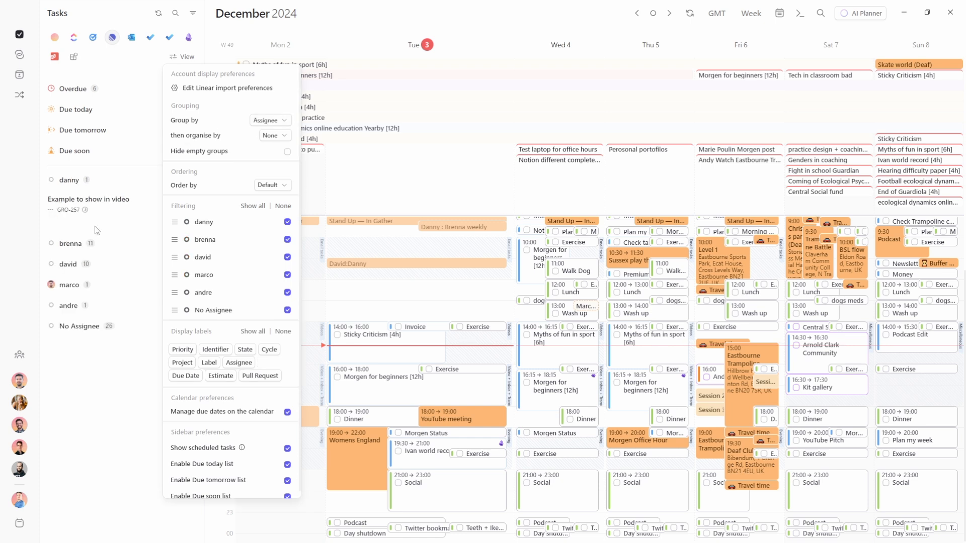
left_click(97, 231)
left_click_drag(97, 206, 401, 359)
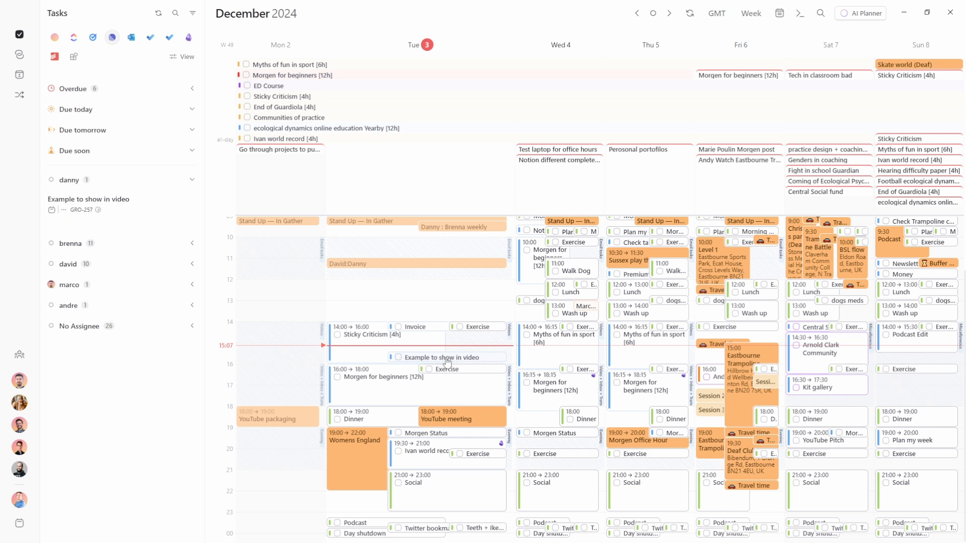
Delete the 'Example to show in video' session from Tuesday and open issue GRO-257 in Linear
left_click(446, 358)
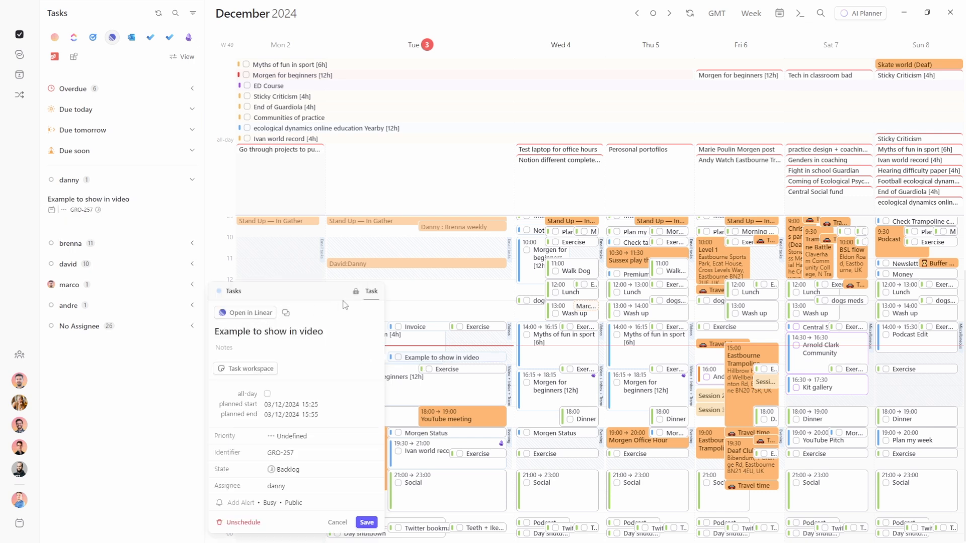
mouse_move(357, 294)
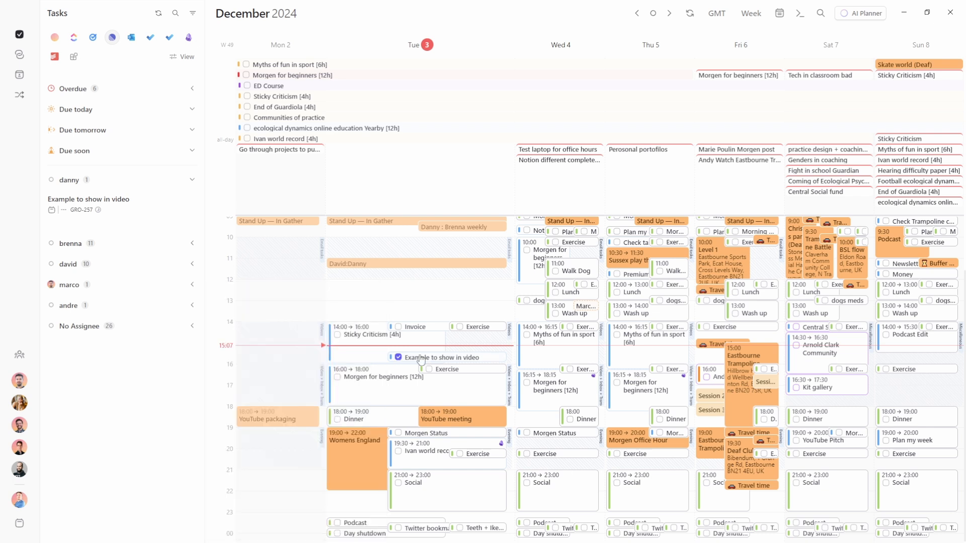
key("Delete")
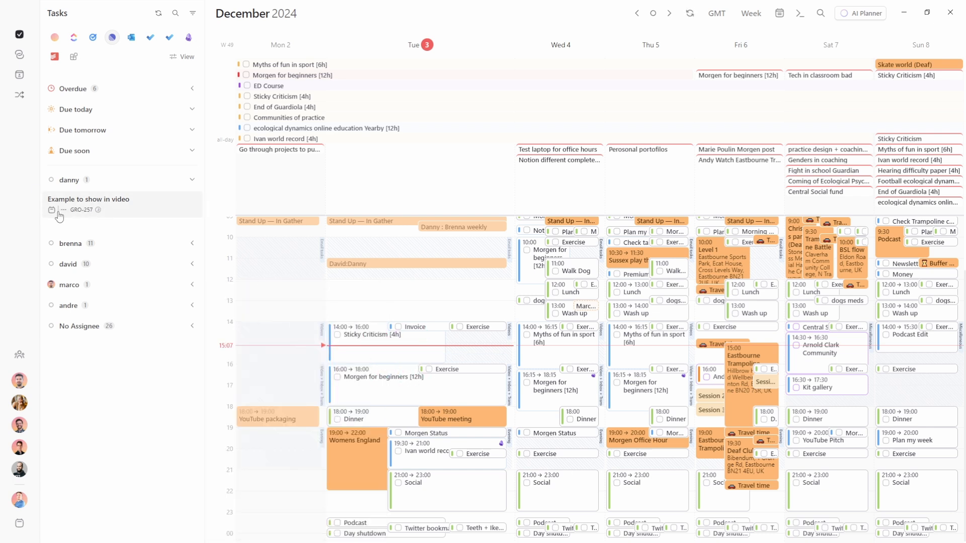
mouse_move(52, 212)
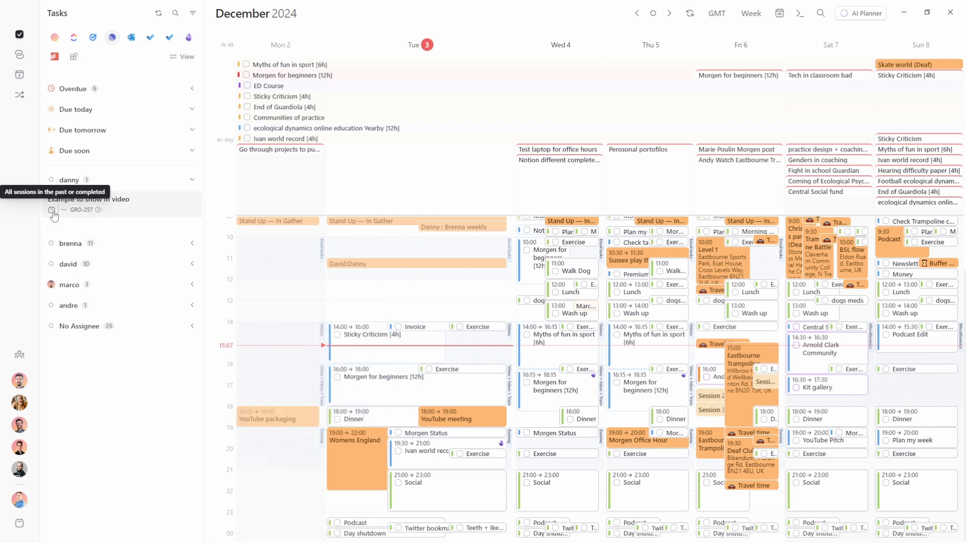
left_click(84, 212)
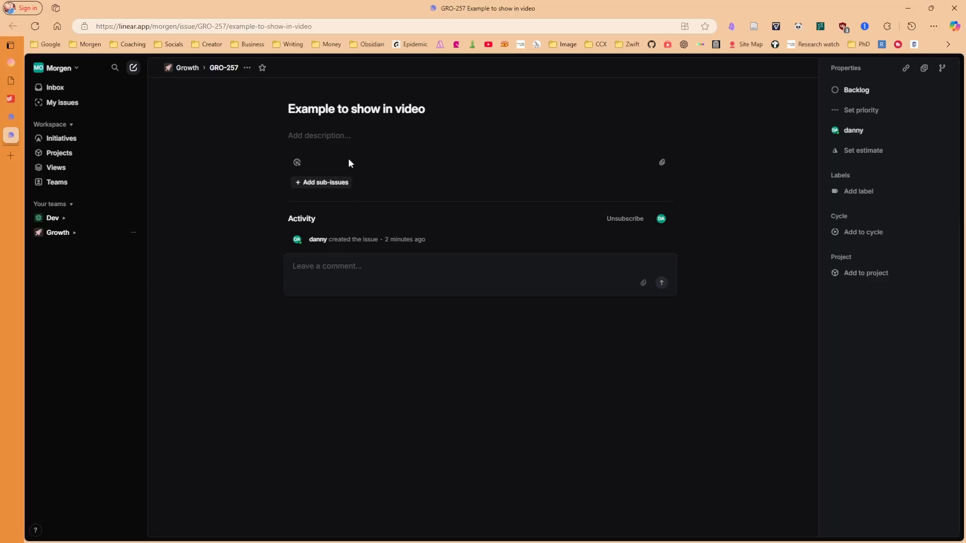
Change Linear issue GRO-257 from Backlog to Done, then switch to Slack
left_click(855, 89)
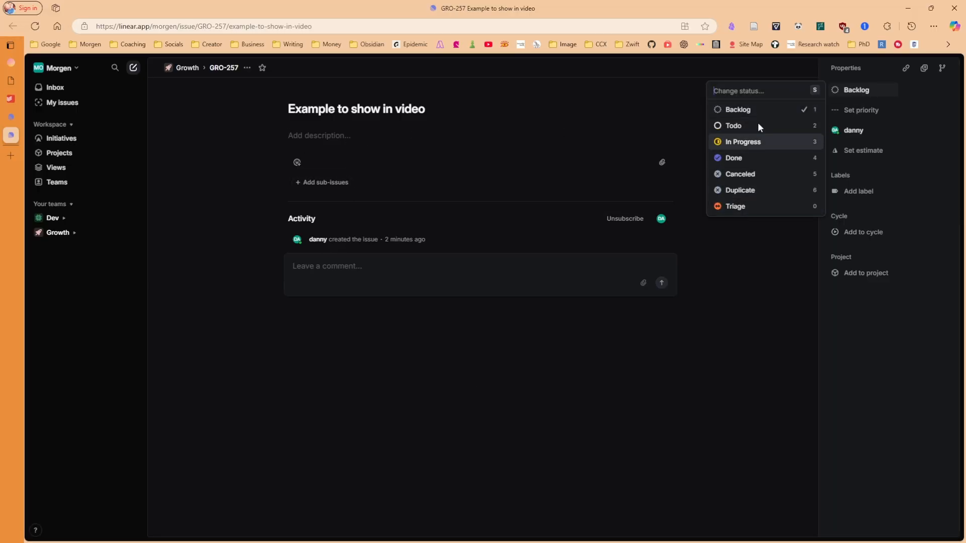
left_click(743, 158)
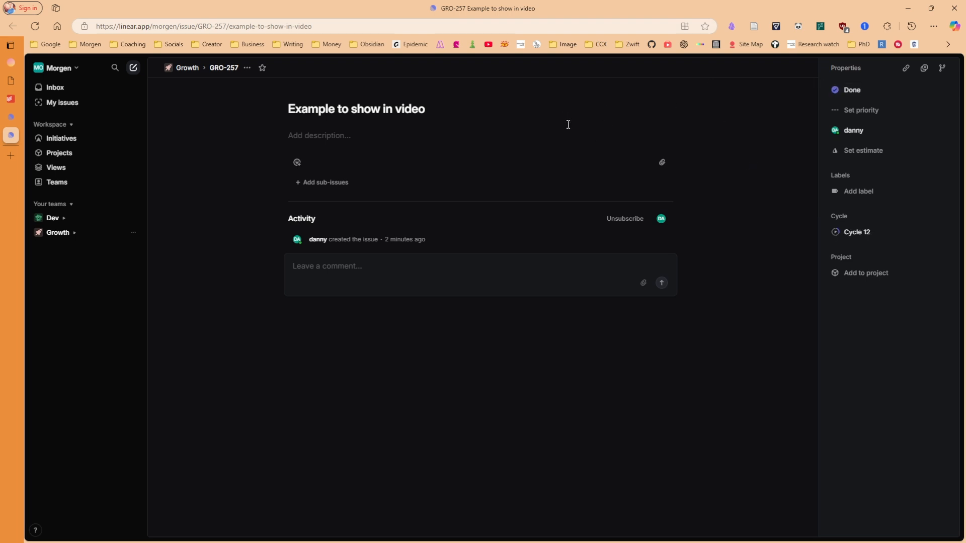
key("alt+Tab")
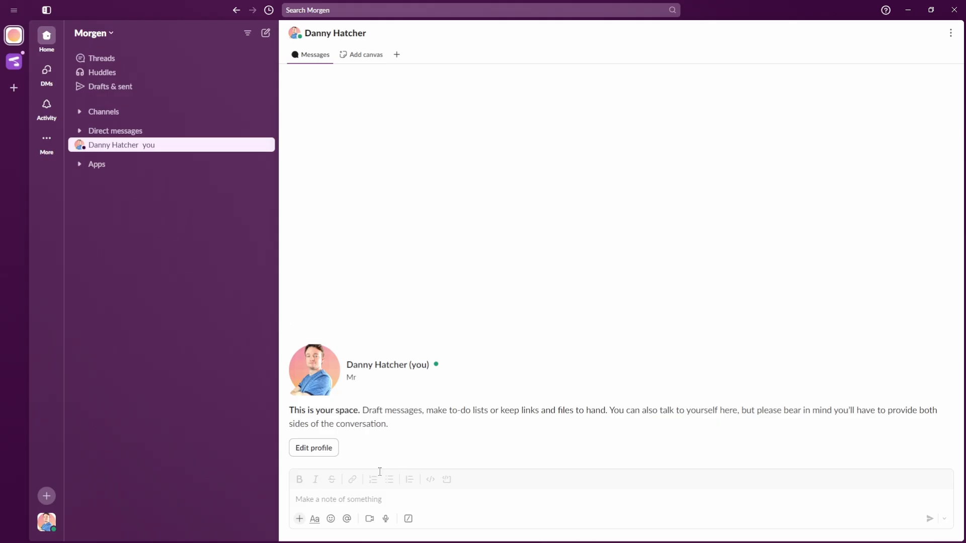
Create Linear issue 'Testing slack issue' from Slack via /linear, In Progress, assigned to yourself
left_click(371, 503)
type("/linea")
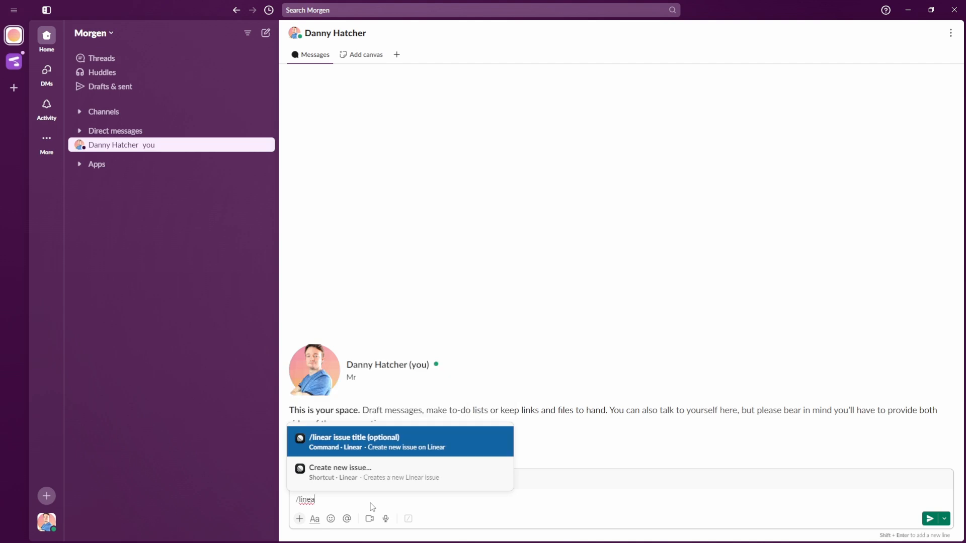
key("Down")
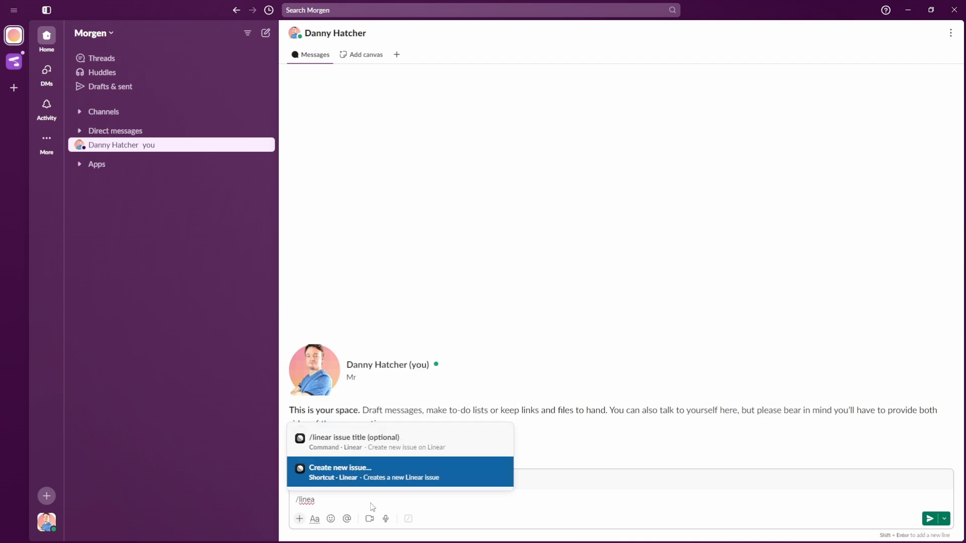
key("Return")
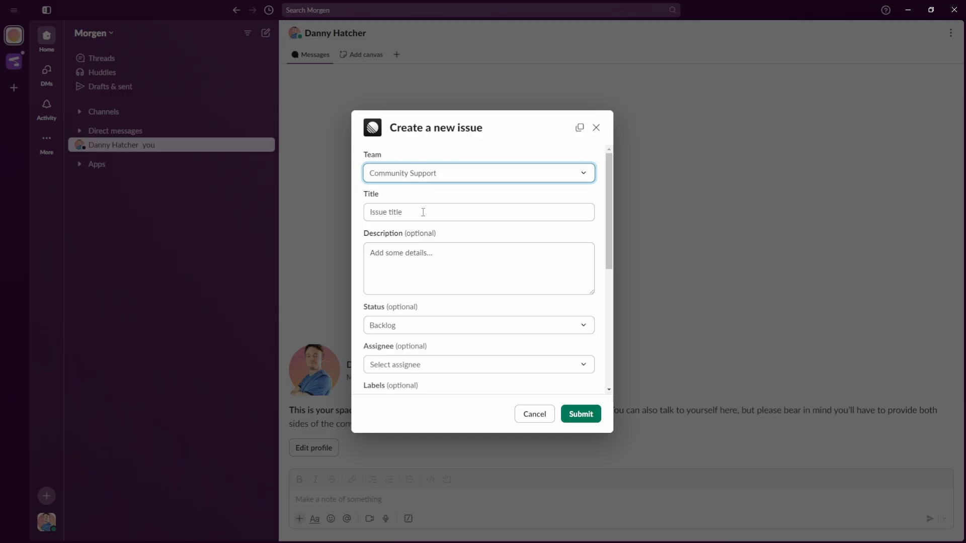
left_click(423, 215)
type("Testing slack issue")
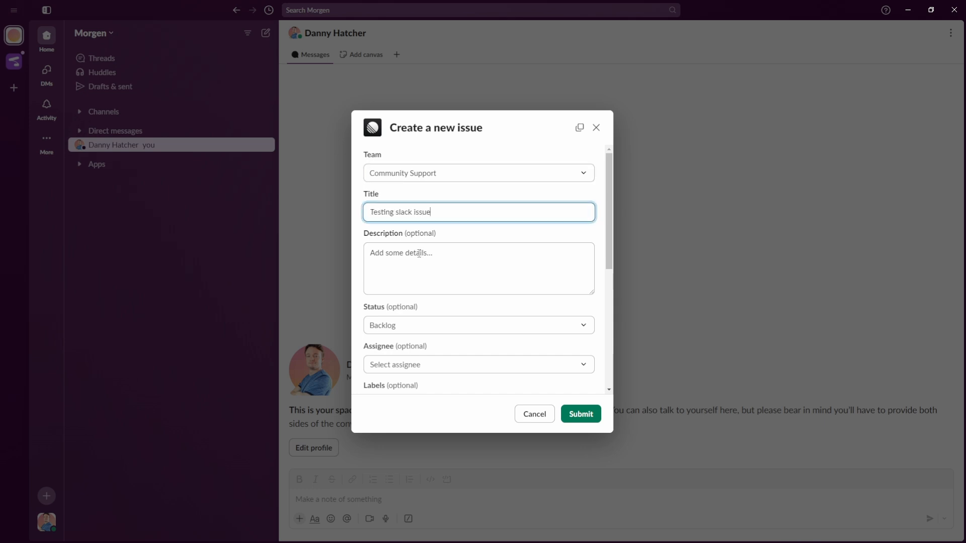
left_click(419, 253)
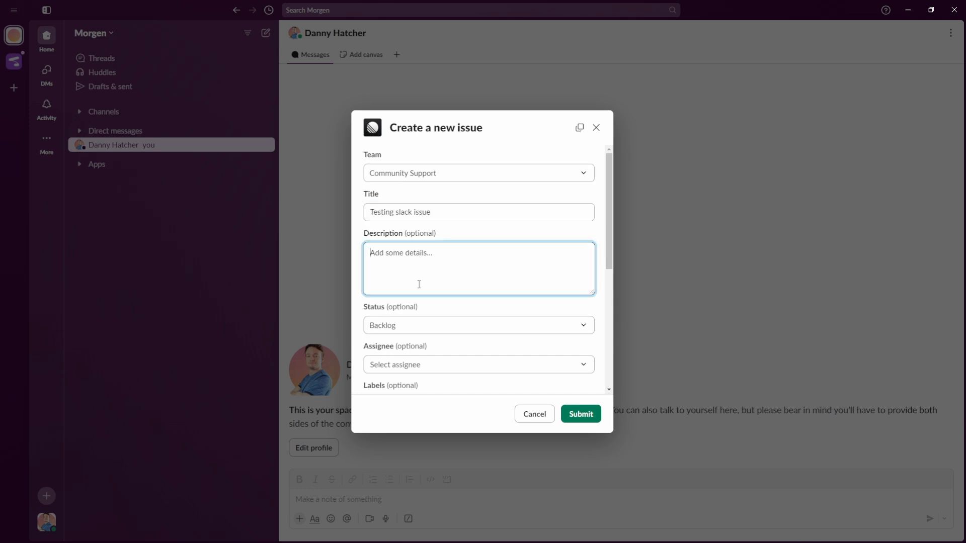
left_click(421, 327)
left_click(402, 390)
left_click(405, 365)
left_click(578, 413)
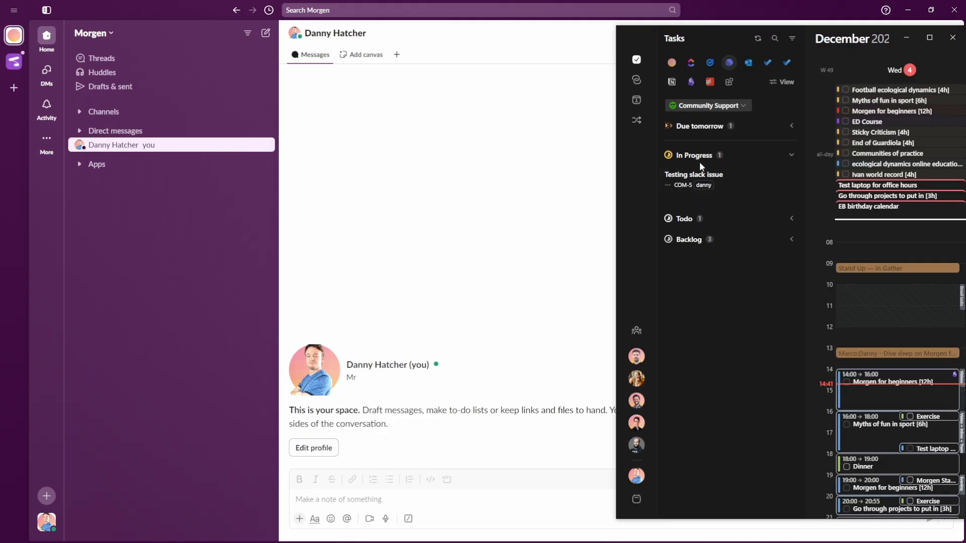
Check the new issue's details, then create a second Linear issue 'second test' with /linear
left_click(703, 182)
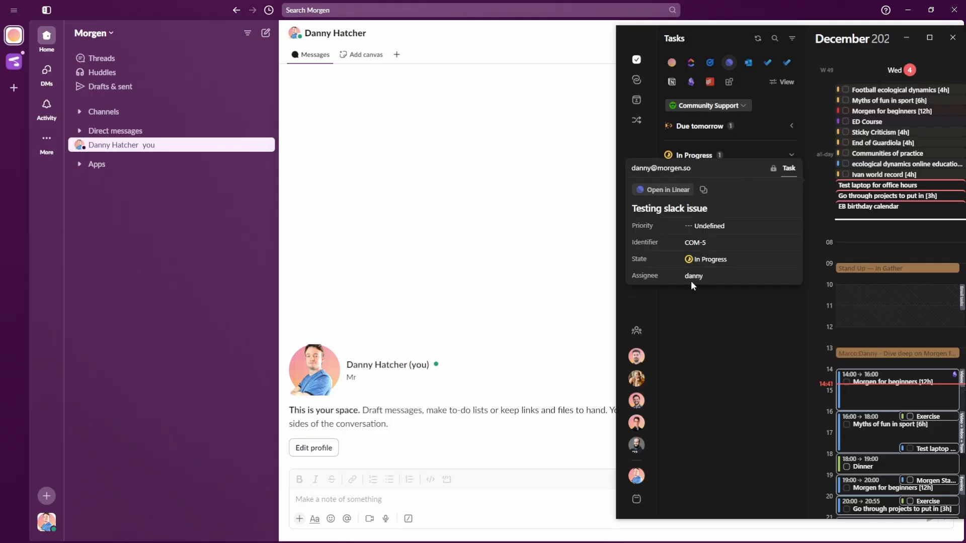
left_click(445, 323)
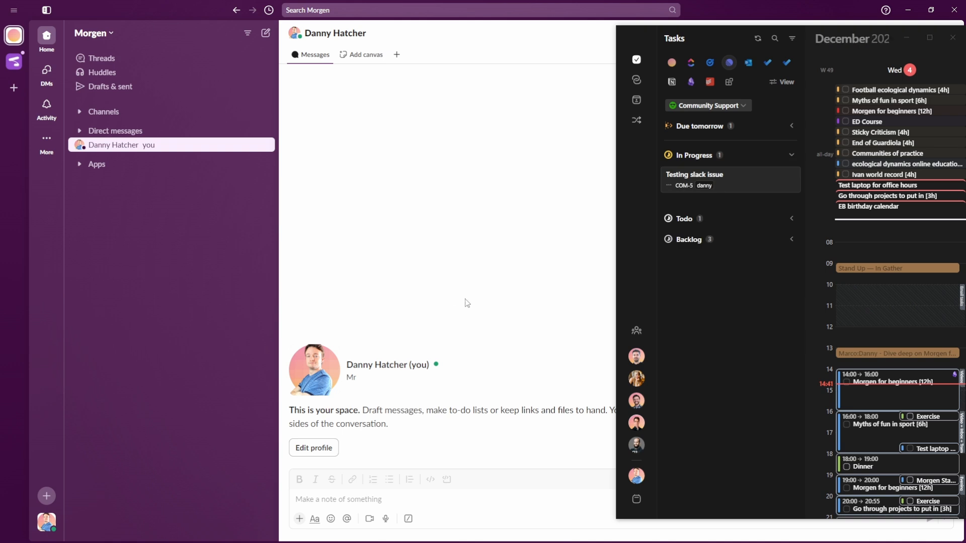
left_click(369, 499)
type("/")
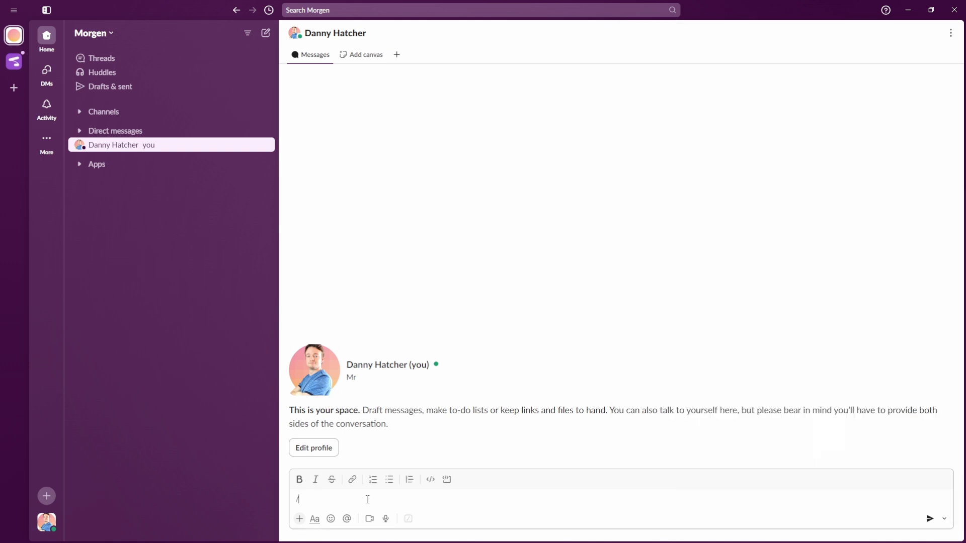
type("linear")
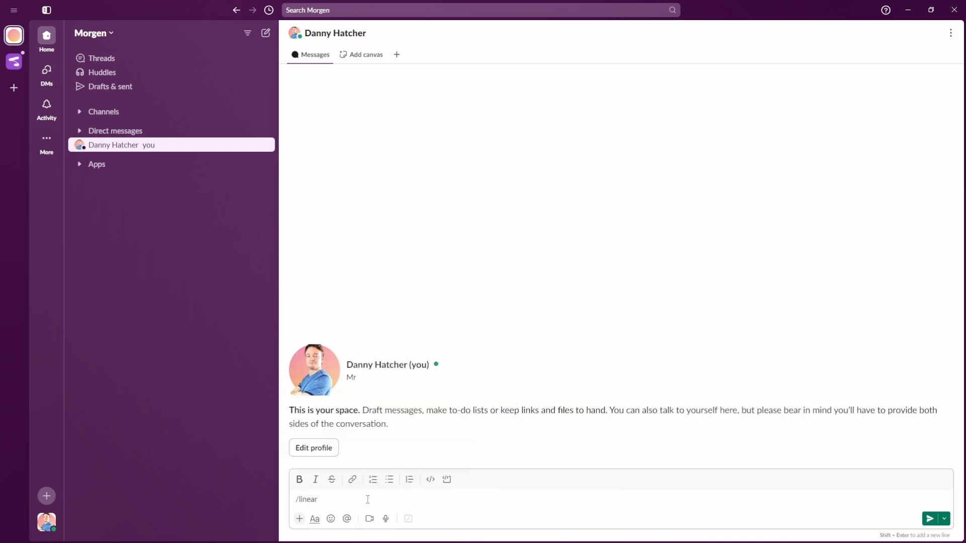
key("Return")
left_click(580, 411)
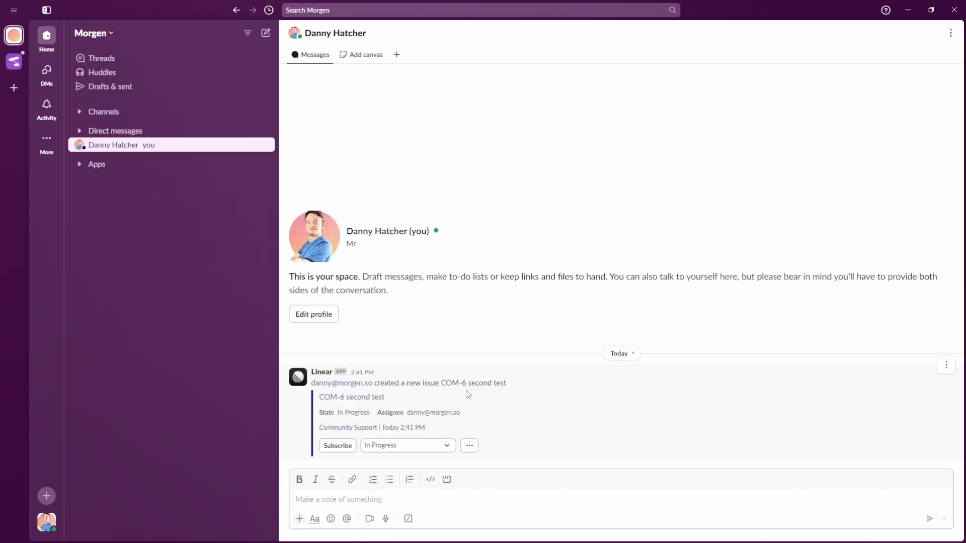
Open the 'second test' issue COM-6 in Linear from Morgen's task details
key("alt+Tab")
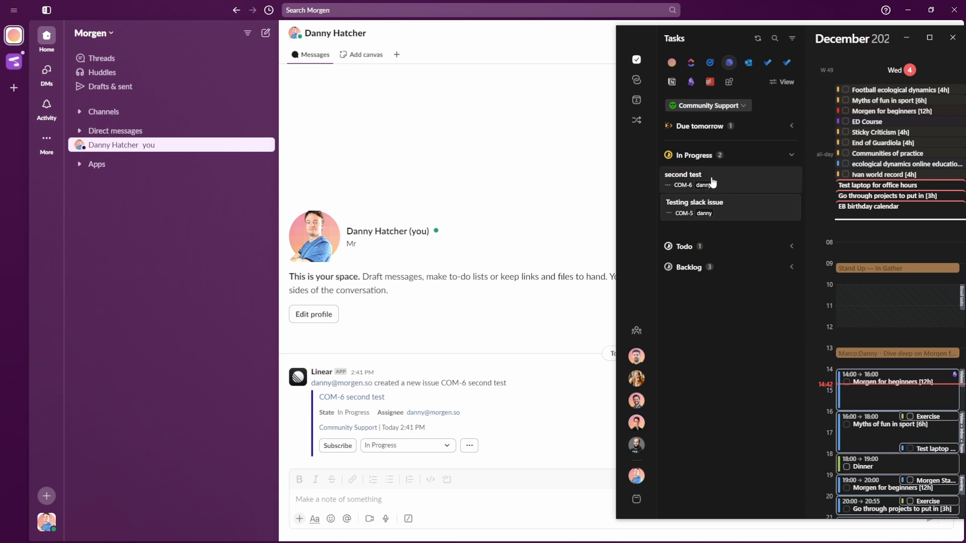
left_click(711, 176)
left_click(669, 191)
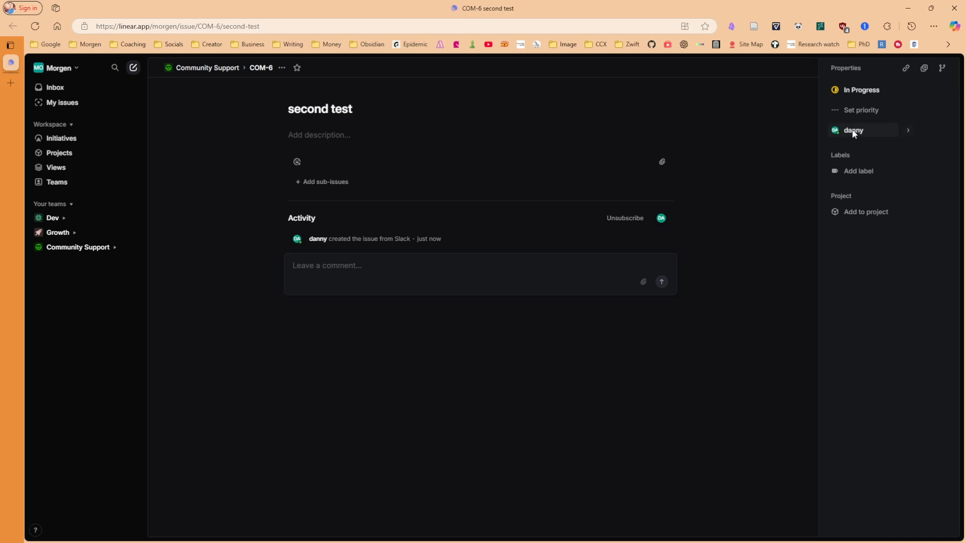
Change COM-6 'second test' status from In Progress to Done, then return to Morgen
left_click(862, 91)
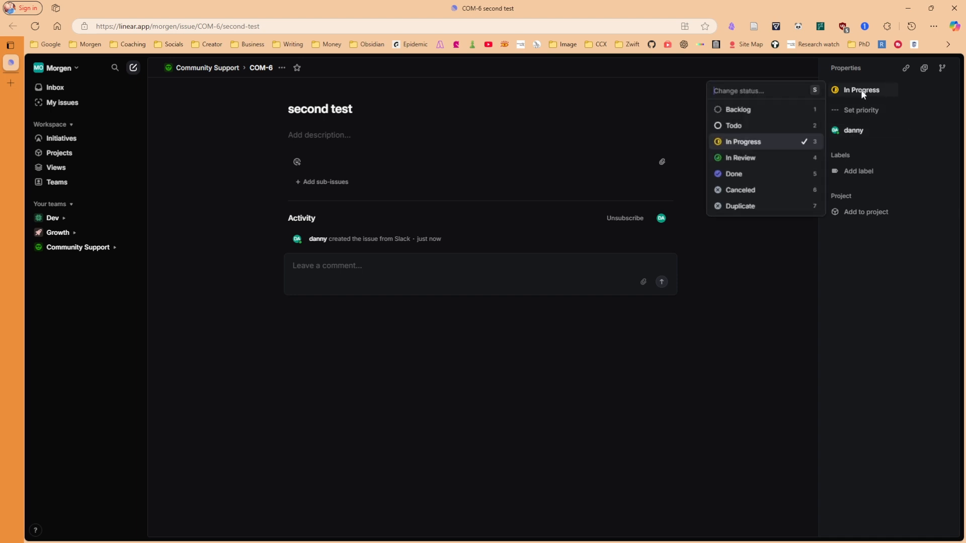
left_click(741, 174)
key("alt+Tab")
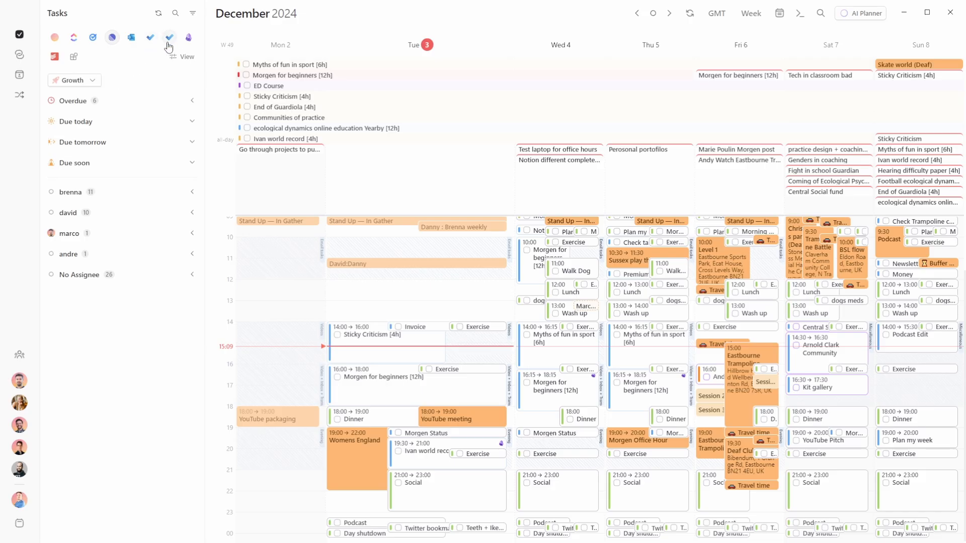
Set Morgen's task list filter back to the Growth team after briefly viewing Dev
left_click(76, 81)
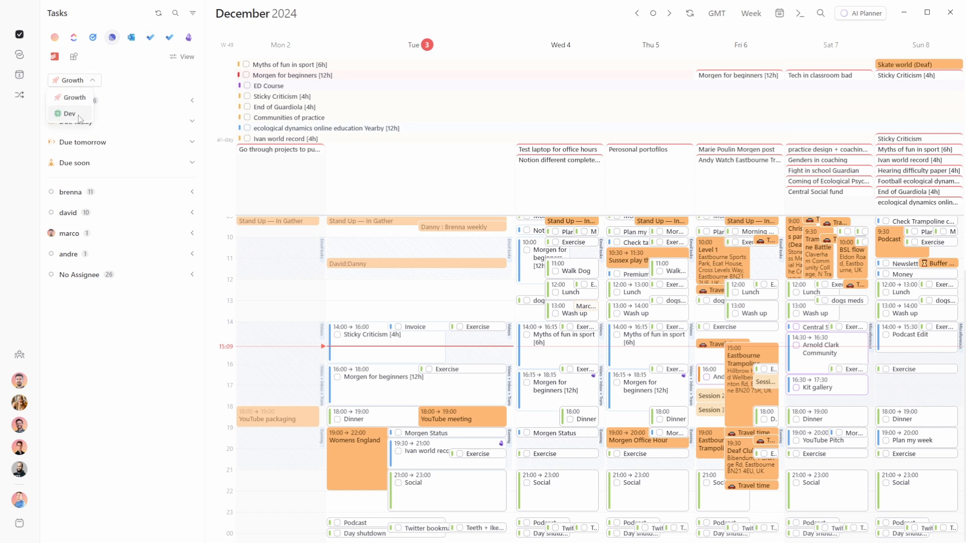
left_click(112, 84)
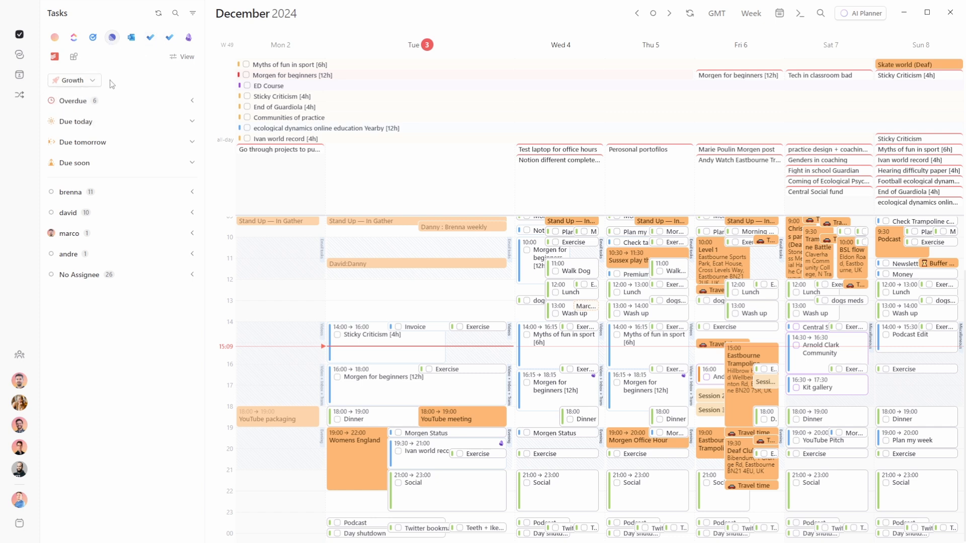
left_click(88, 81)
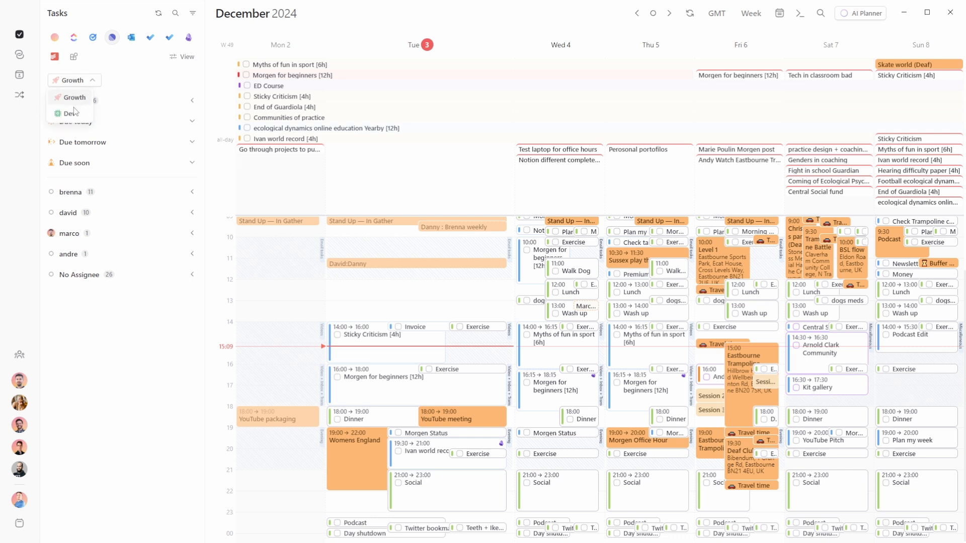
left_click(86, 113)
left_click(92, 81)
left_click(74, 98)
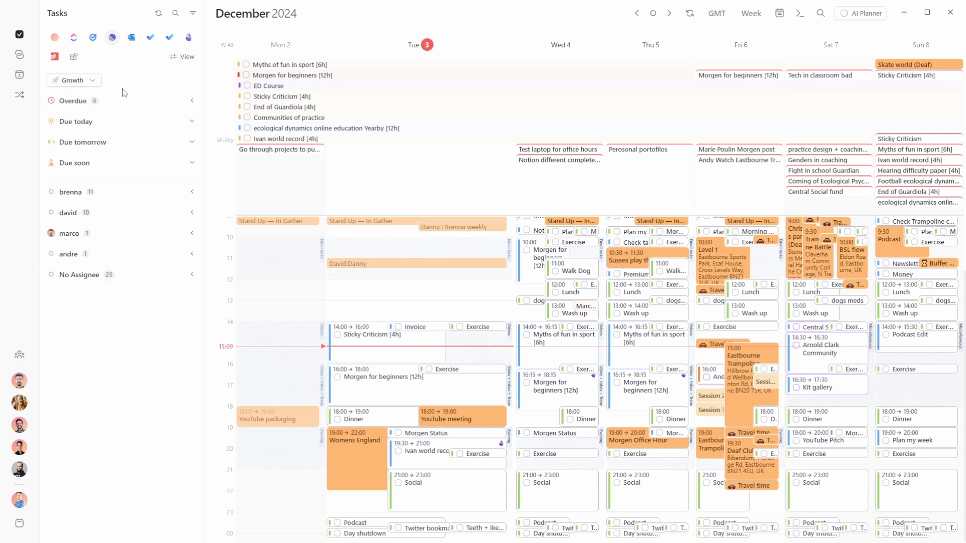
Add a Notion account under Integrations and sign in with Notion
left_click(112, 38)
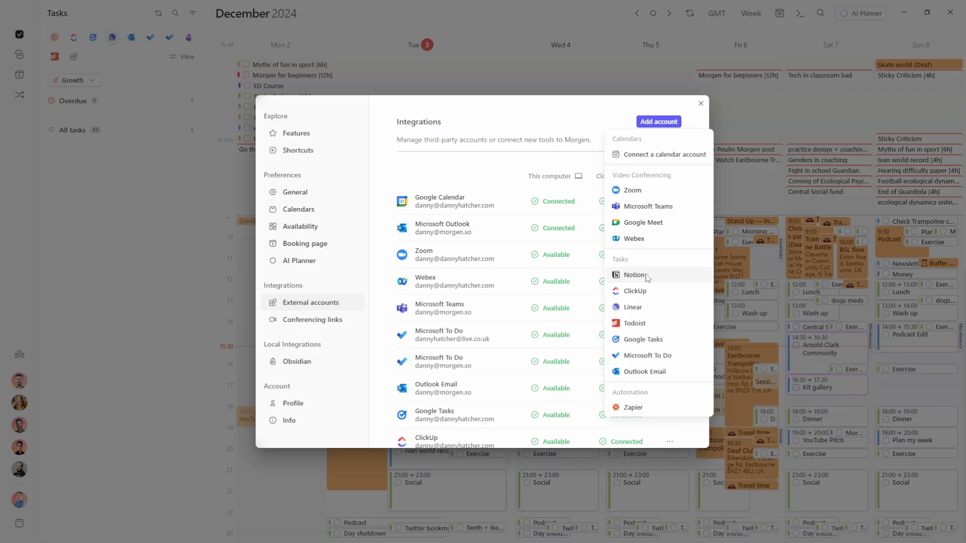
left_click(645, 275)
left_click(518, 316)
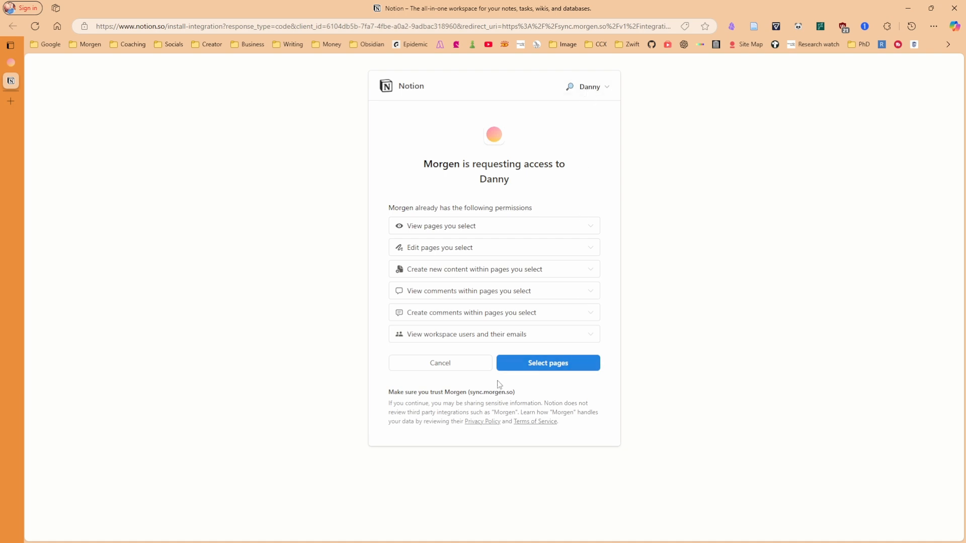
Select pages, tick all private and shared Notion pages, and allow Morgen access
left_click(541, 367)
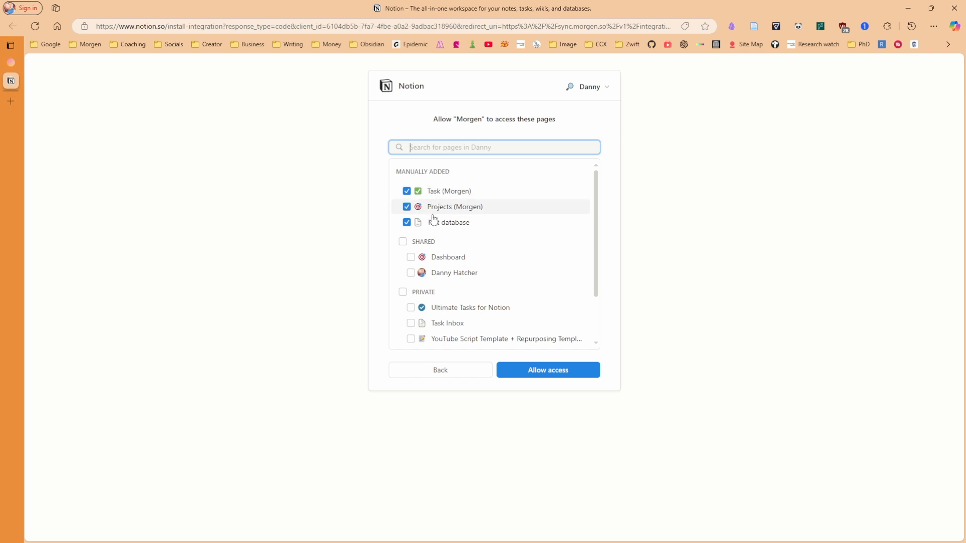
scroll(440, 194, "down", 3)
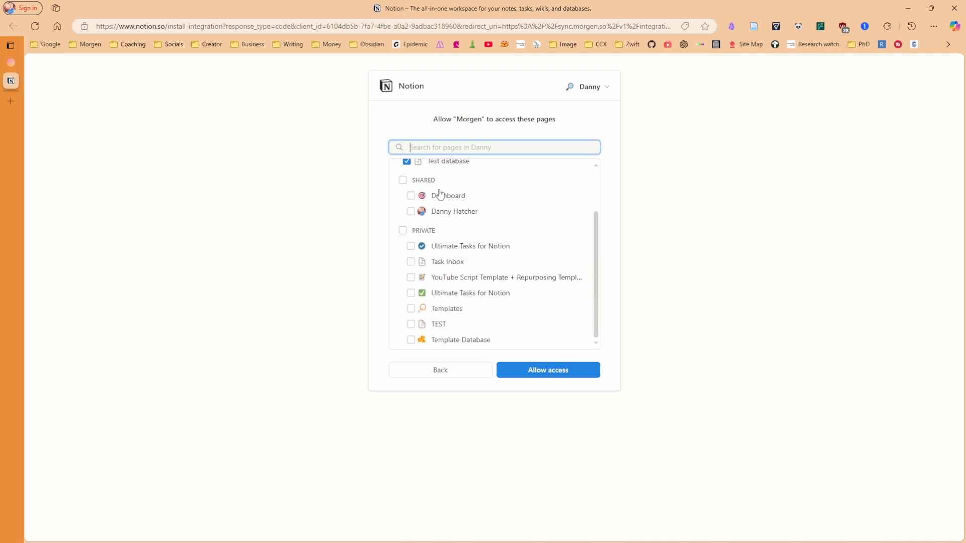
left_click(402, 230)
scroll(455, 329, "up", 2)
scroll(454, 329, "up", 1)
left_click(403, 241)
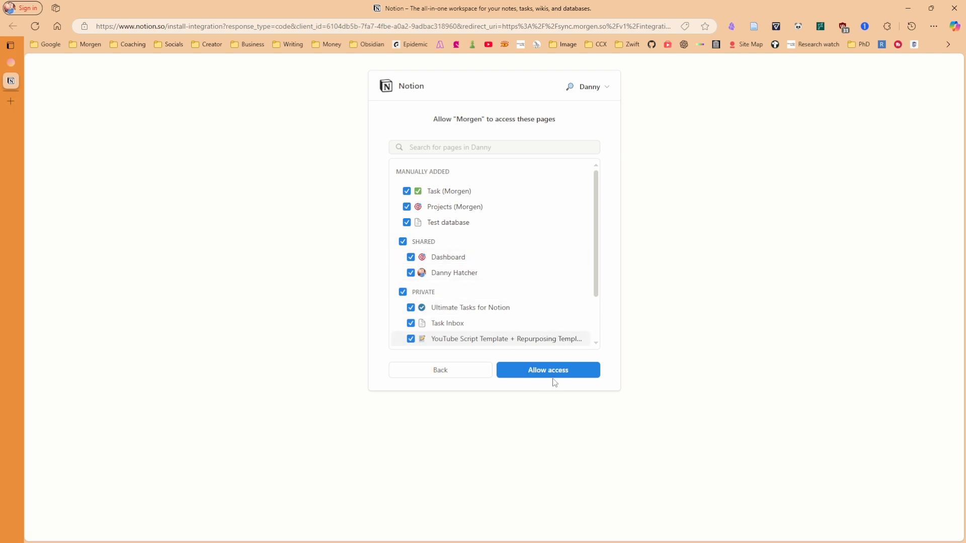
left_click(573, 373)
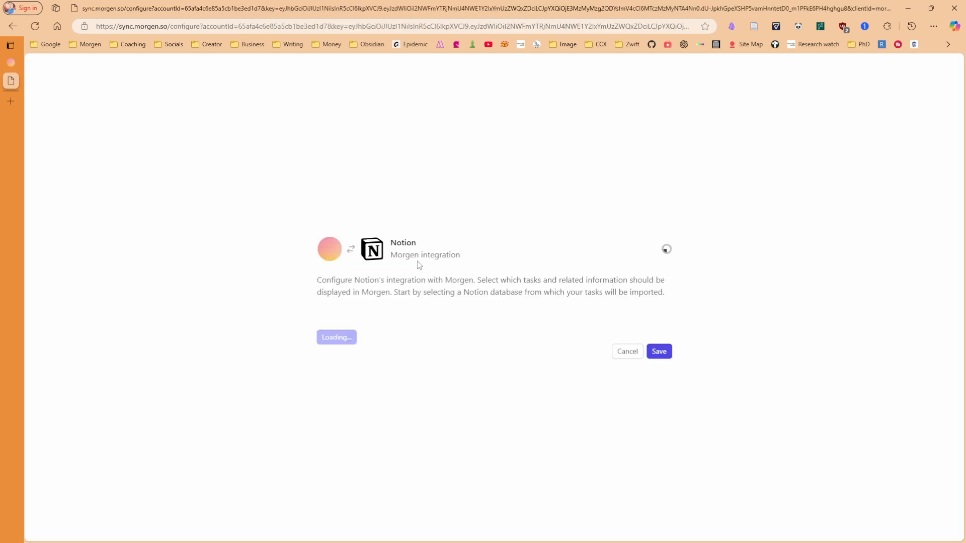
Save the Notion integration, then open Edit Notion import preferences from the Notion task list
left_click(663, 354)
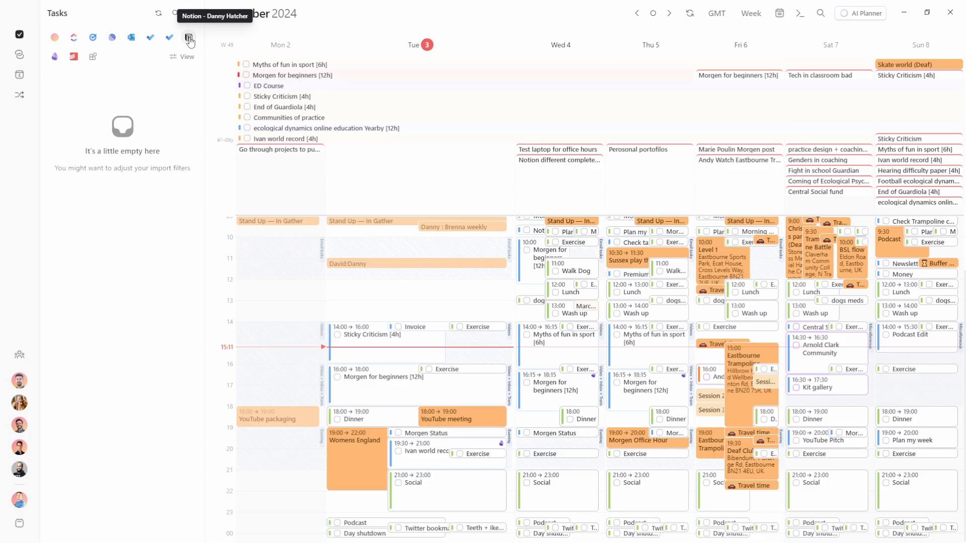
left_click(189, 38)
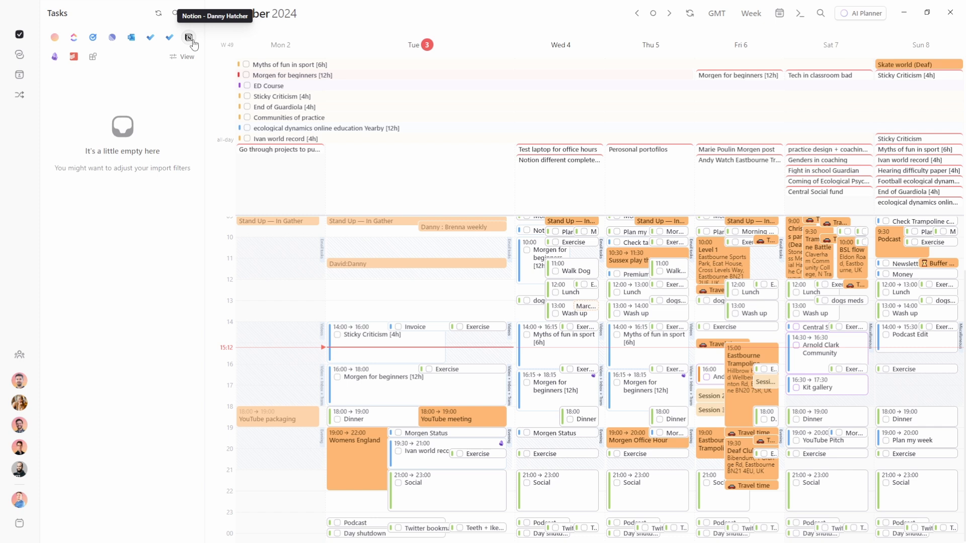
left_click(190, 56)
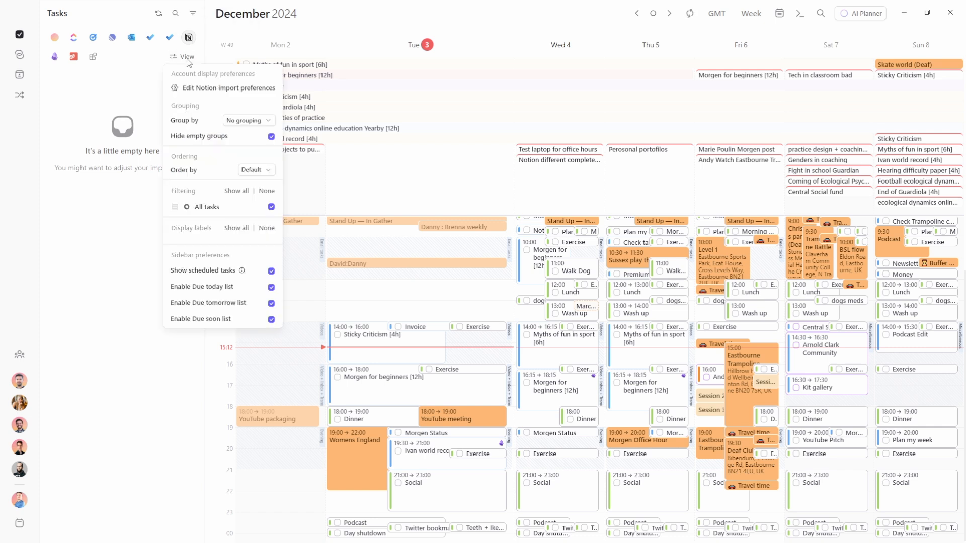
left_click(204, 90)
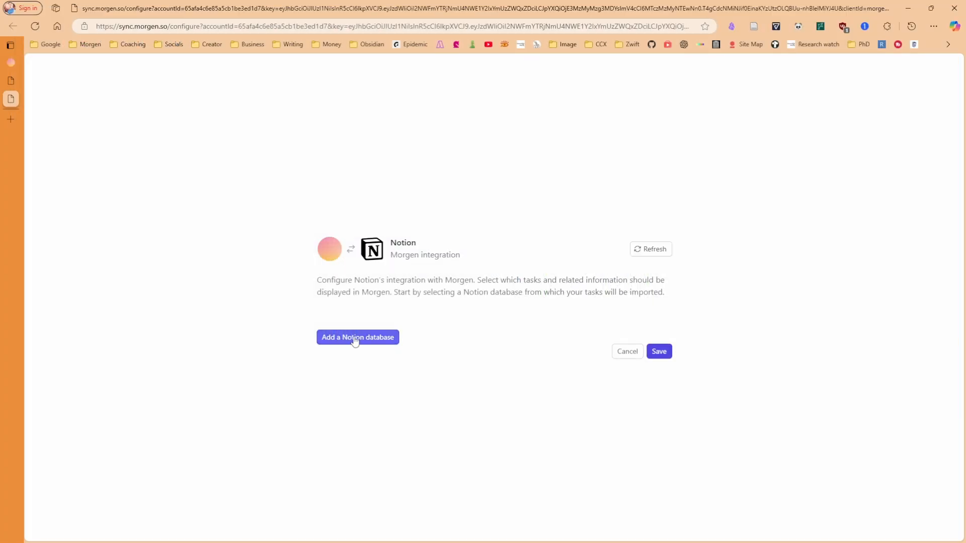
Add the Task (Morgen) database to the Notion import
left_click(354, 342)
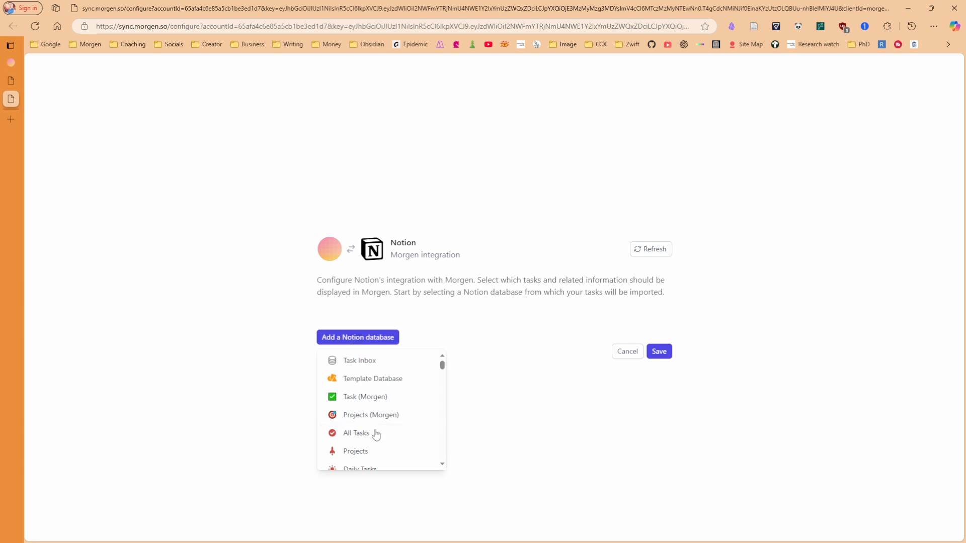
scroll(384, 428, "down", 5)
scroll(385, 422, "up", 8)
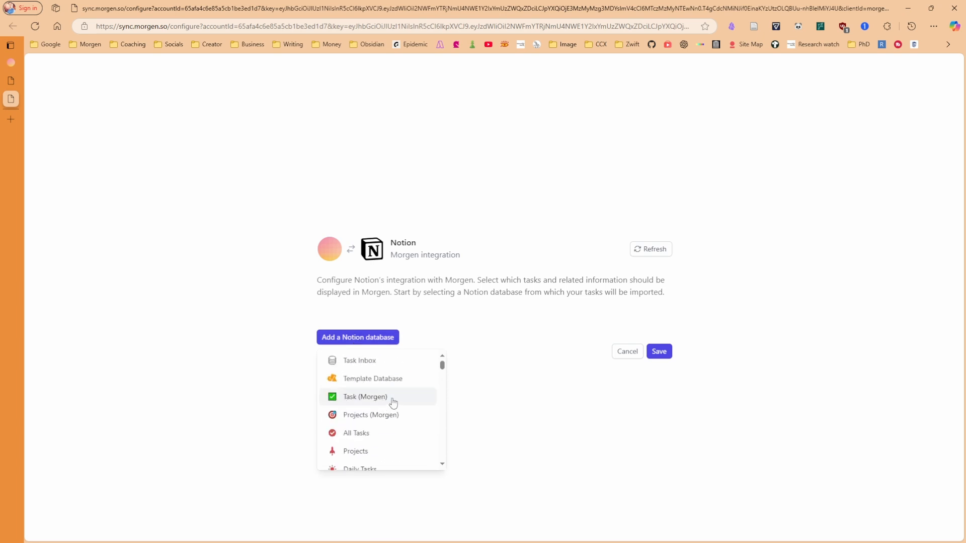
left_click(393, 401)
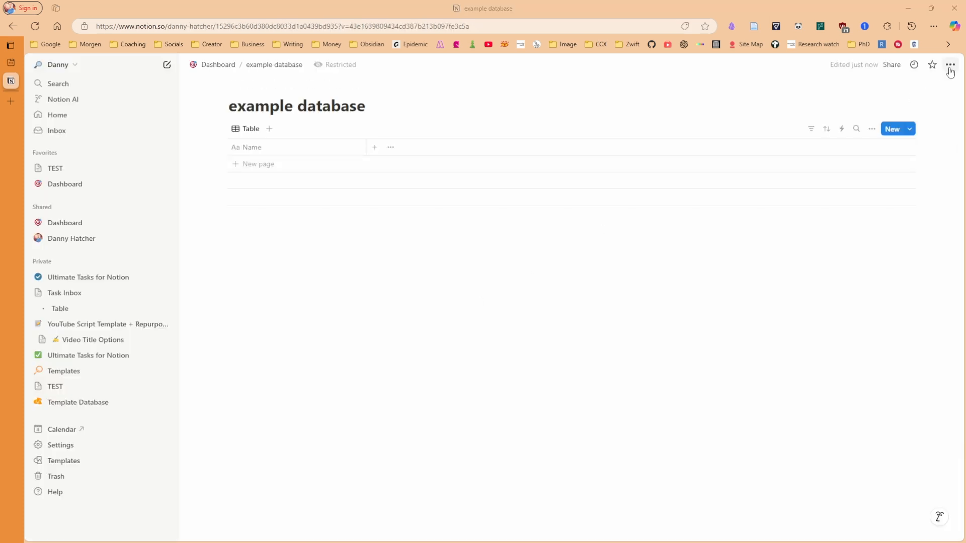
left_click(950, 64)
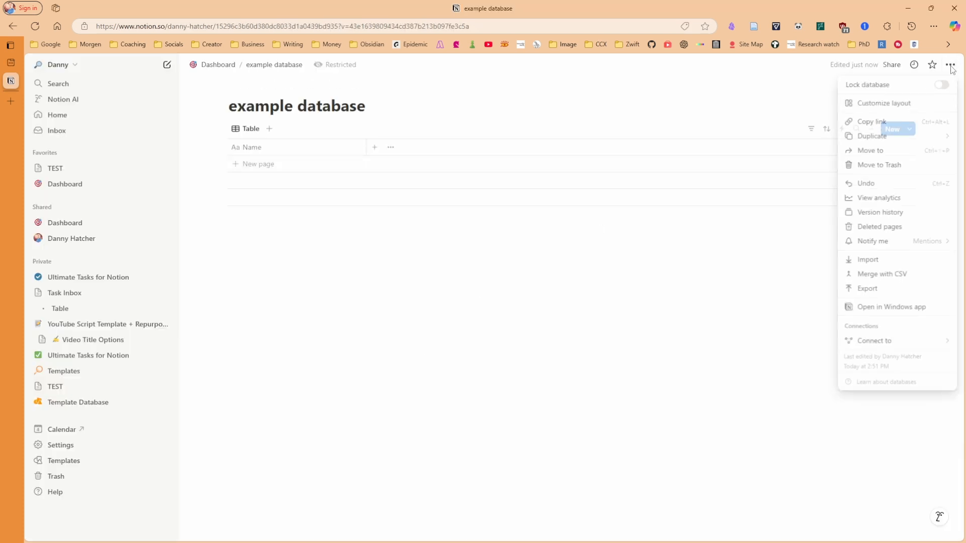
Connect Morgen to Notion's 'example database' page, then return to the Dashboard
mouse_move(878, 344)
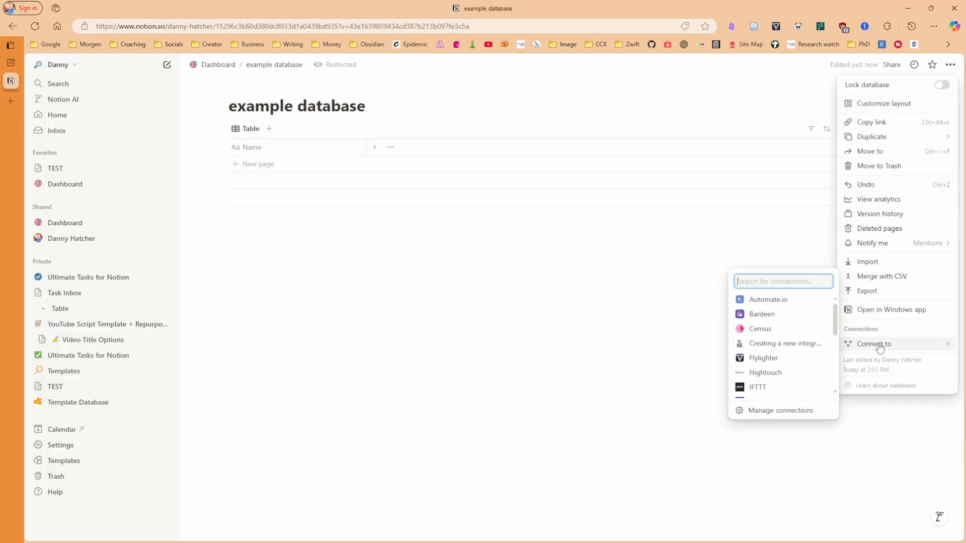
type("morg")
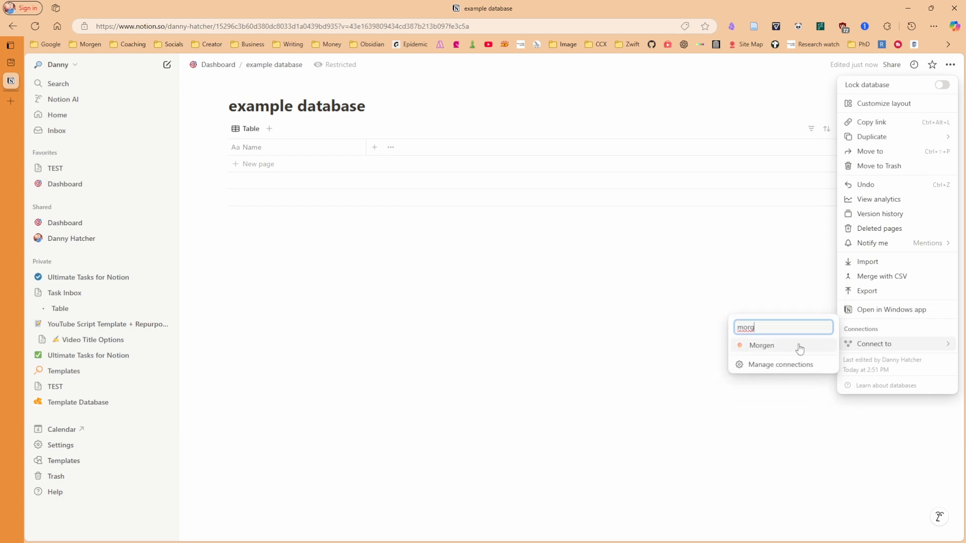
left_click(798, 345)
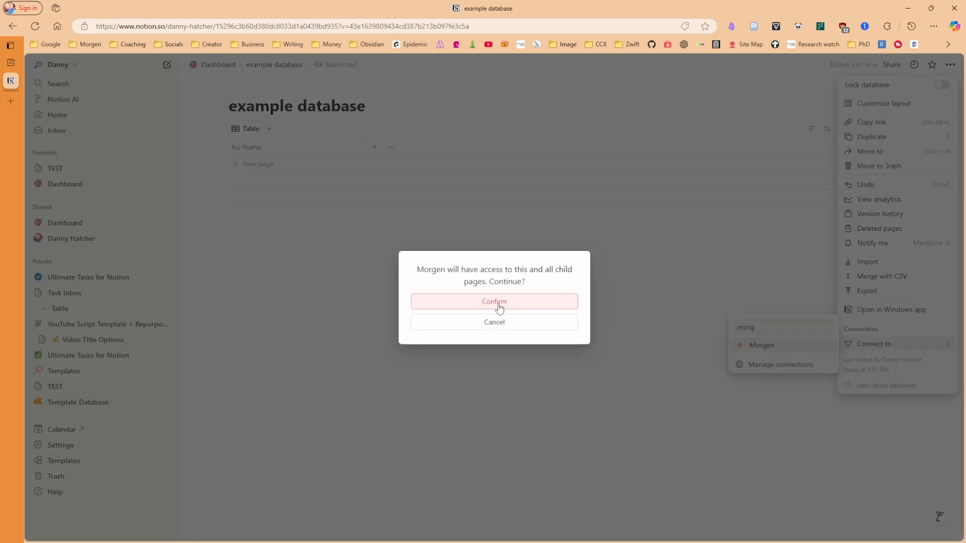
left_click(497, 305)
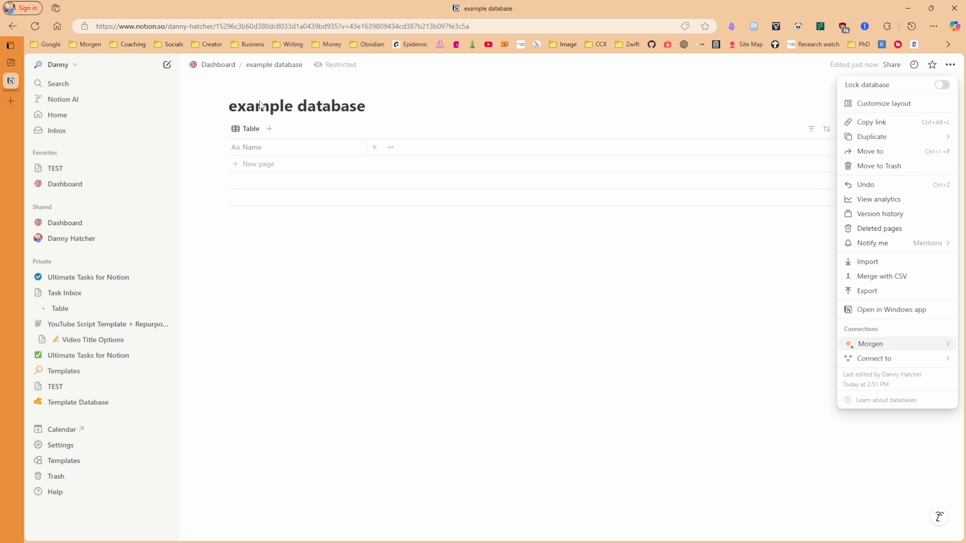
mouse_move(877, 355)
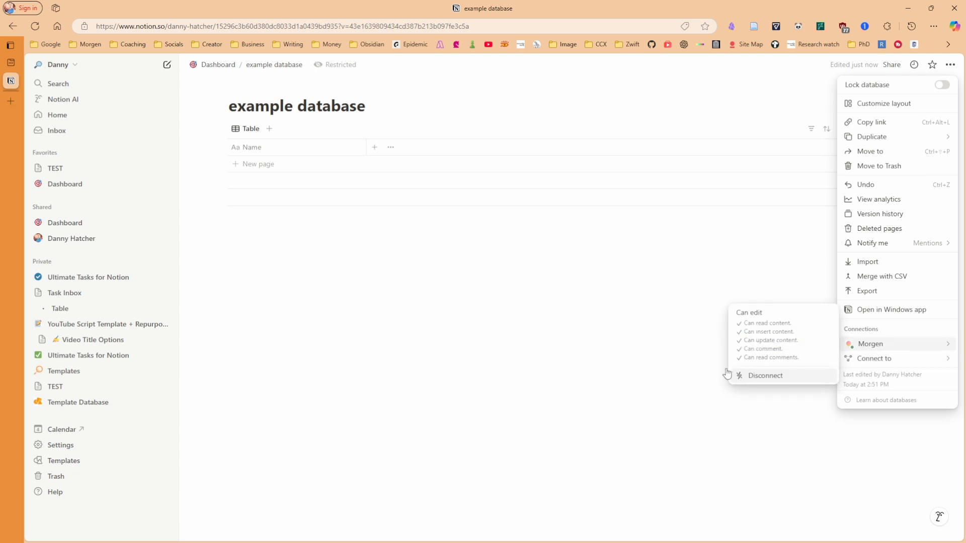
left_click(594, 386)
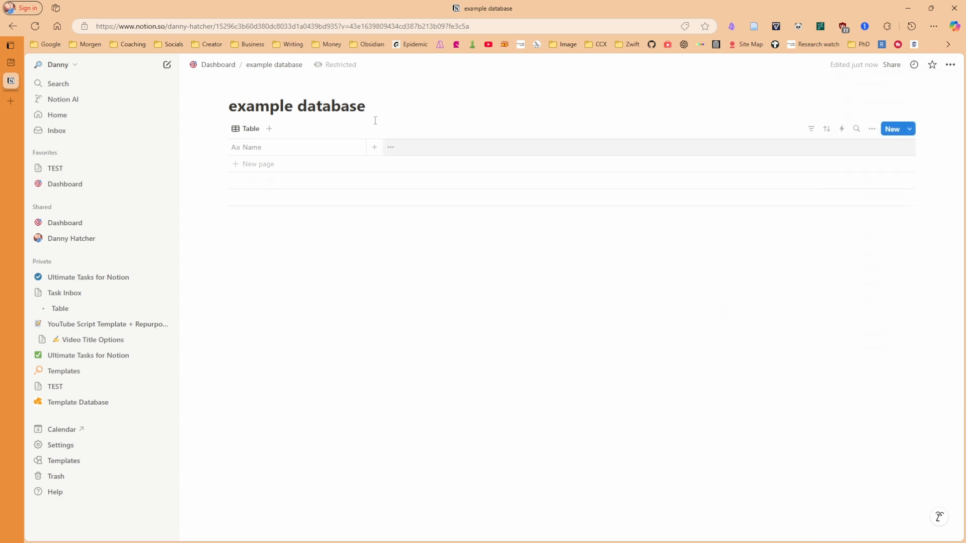
left_click(215, 67)
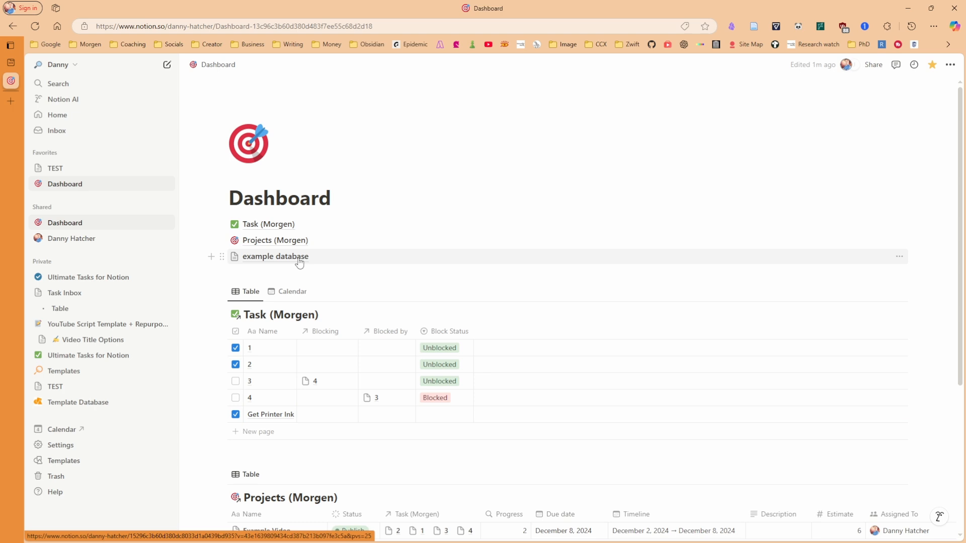
Add Projects (Morgen) as a second Notion database next to Task (Morgen)
mouse_move(349, 256)
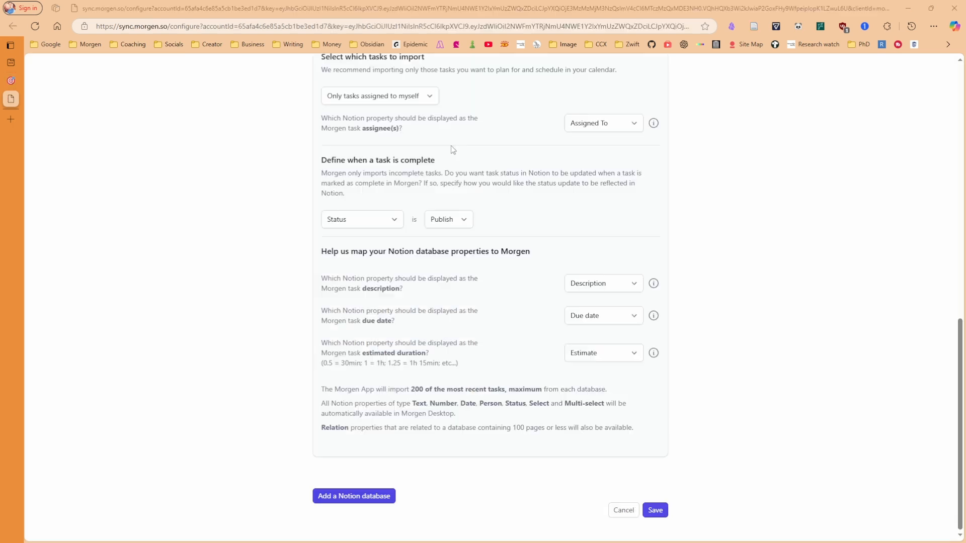
left_click(357, 497)
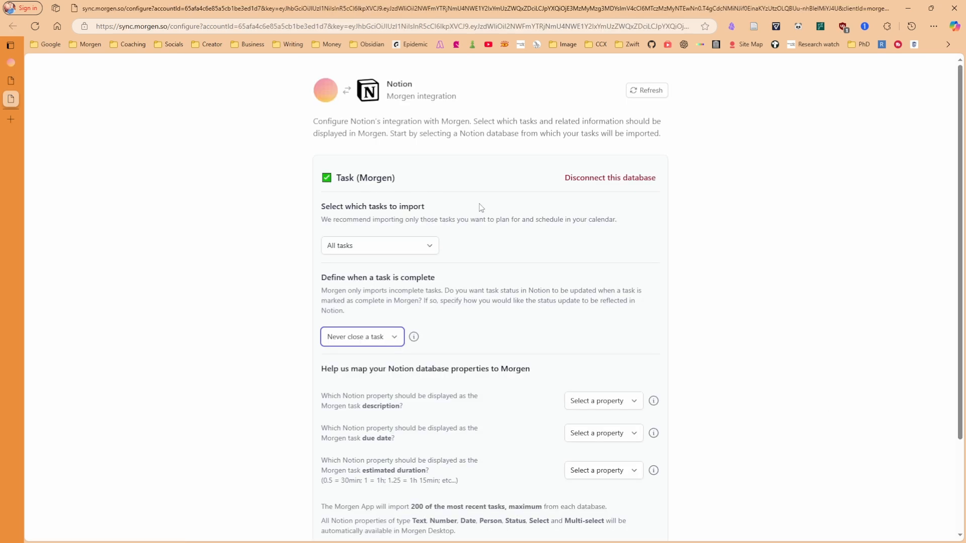
scroll(482, 206, "down", 2)
left_click(370, 498)
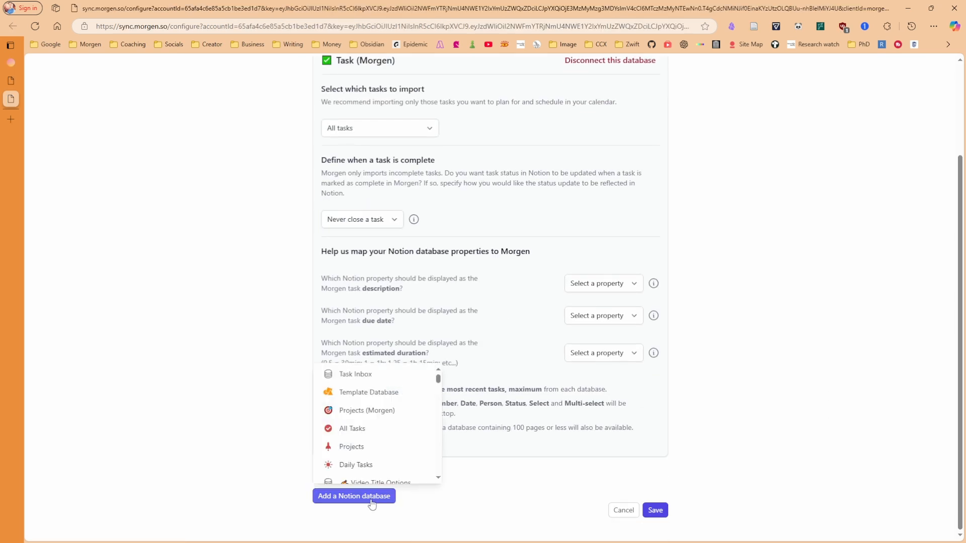
left_click(380, 413)
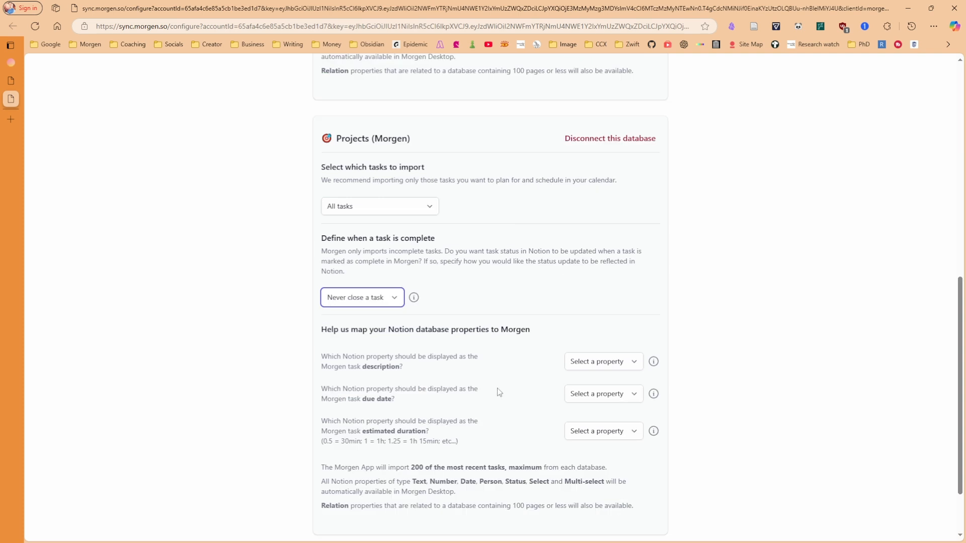
scroll(497, 387, "up", 10)
Keep Task (Morgen) importing all tasks and use the Checkbox property for completion
left_click(380, 245)
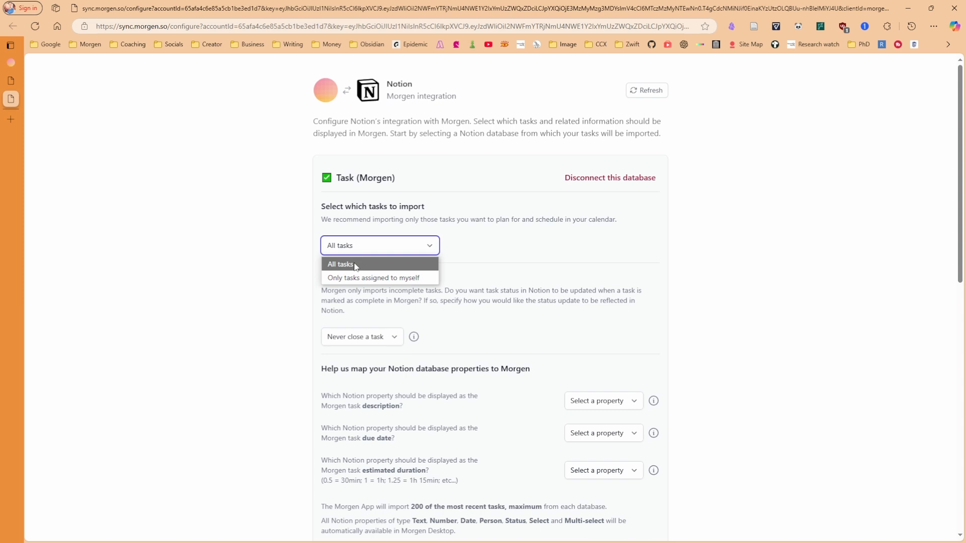
left_click(490, 274)
scroll(498, 272, "down", 2)
scroll(501, 269, "up", 1)
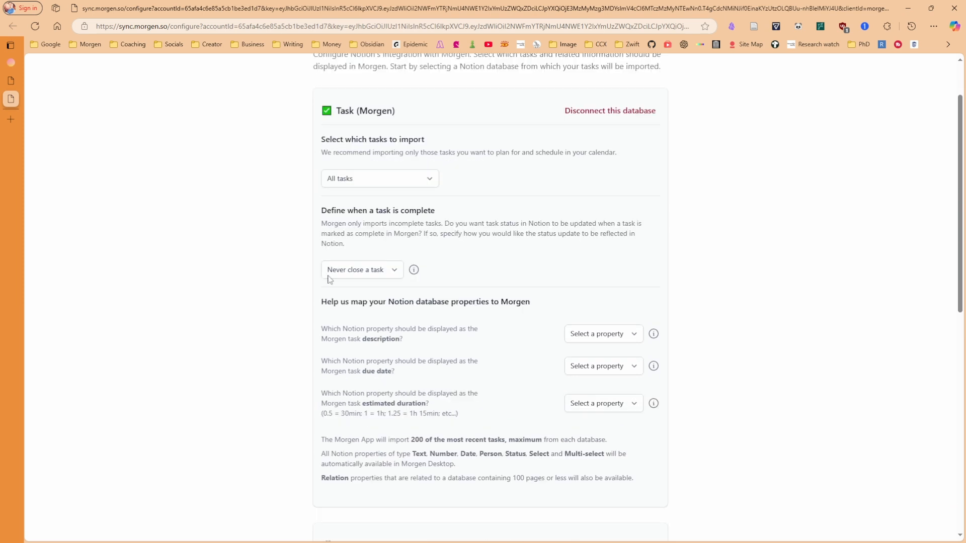
left_click(378, 273)
left_click(372, 343)
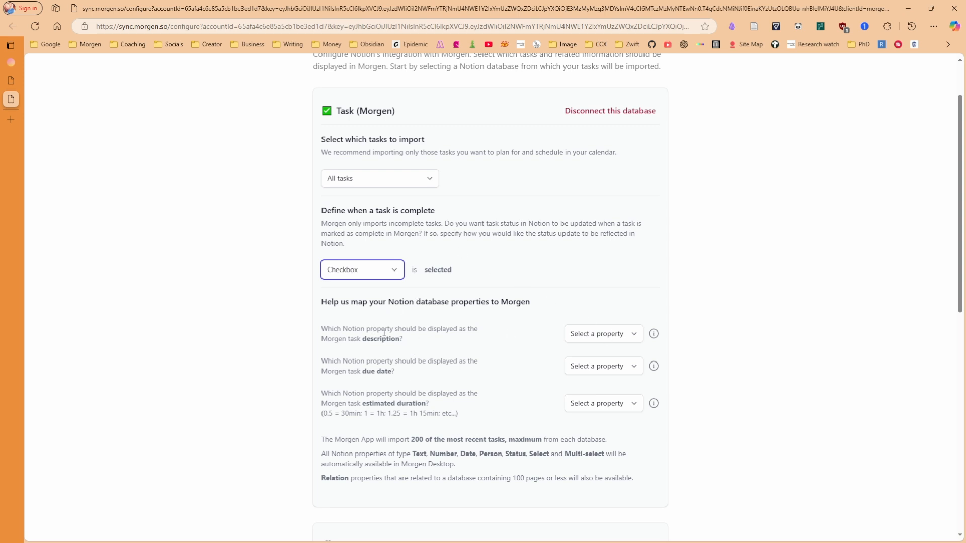
Map Task (Morgen) description, due date and estimated duration to Description, Due Date and Estimate
mouse_move(656, 338)
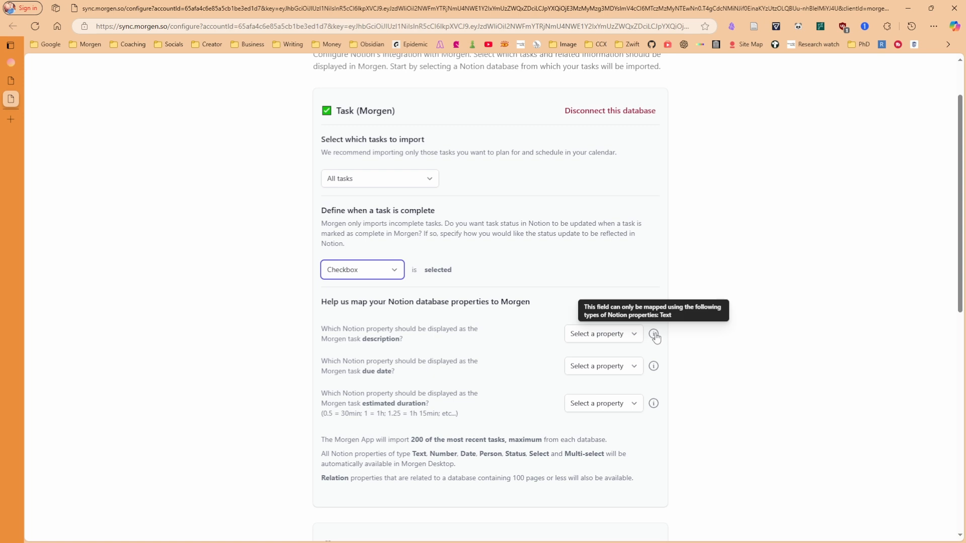
left_click(632, 334)
left_click(597, 368)
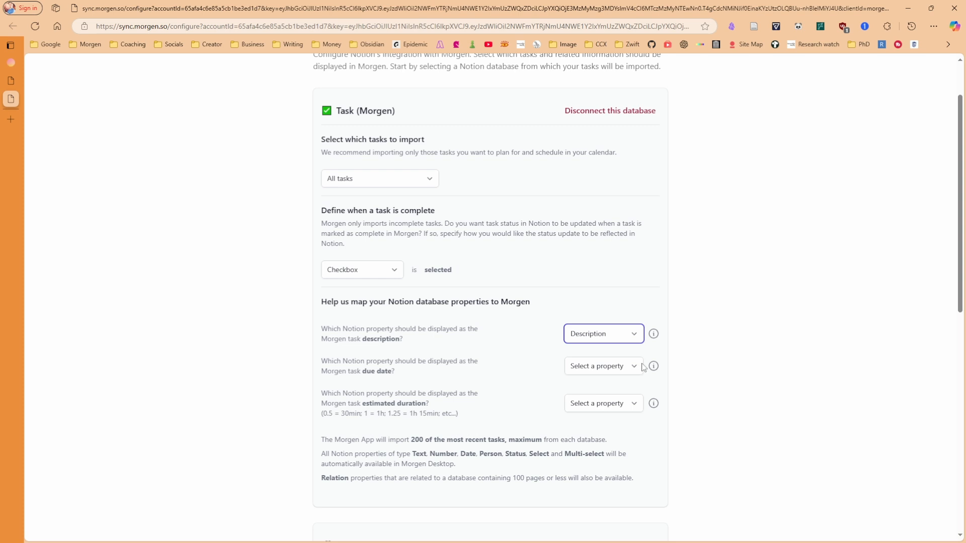
mouse_move(652, 369)
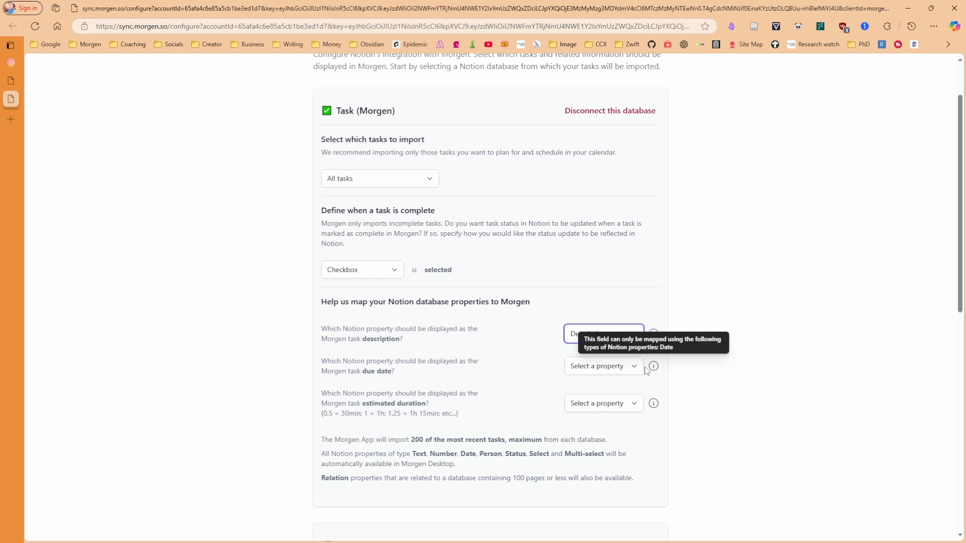
left_click(631, 368)
left_click(593, 395)
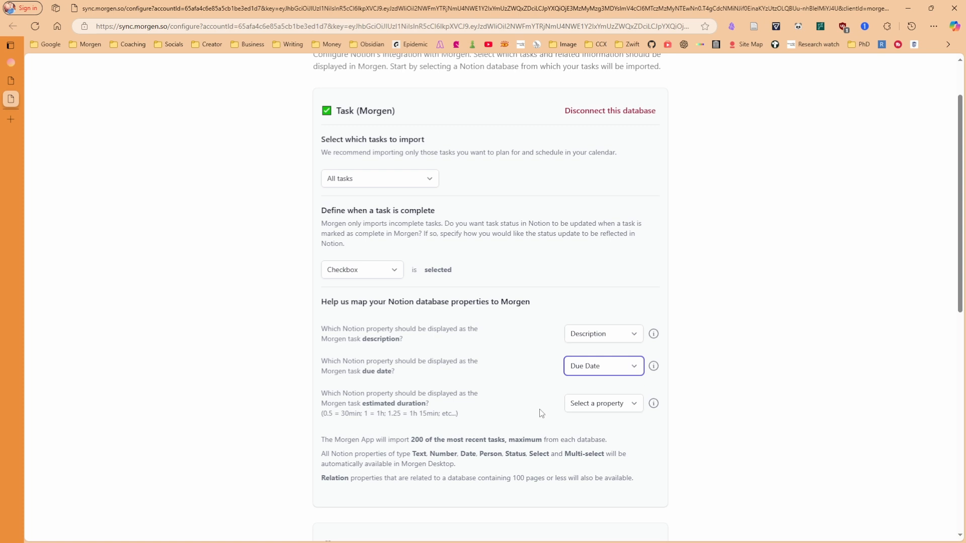
mouse_move(653, 405)
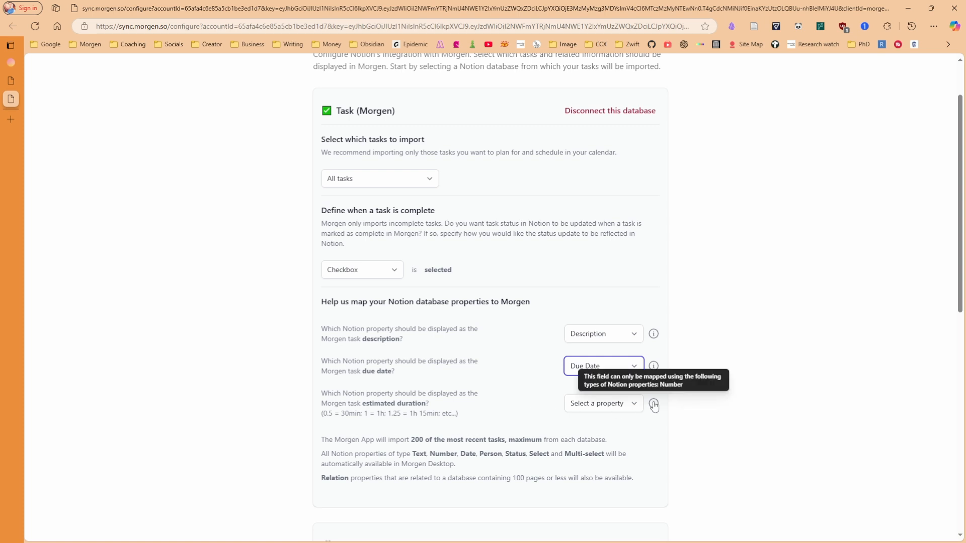
left_click(638, 407)
left_click(603, 441)
scroll(351, 382, "down", 1)
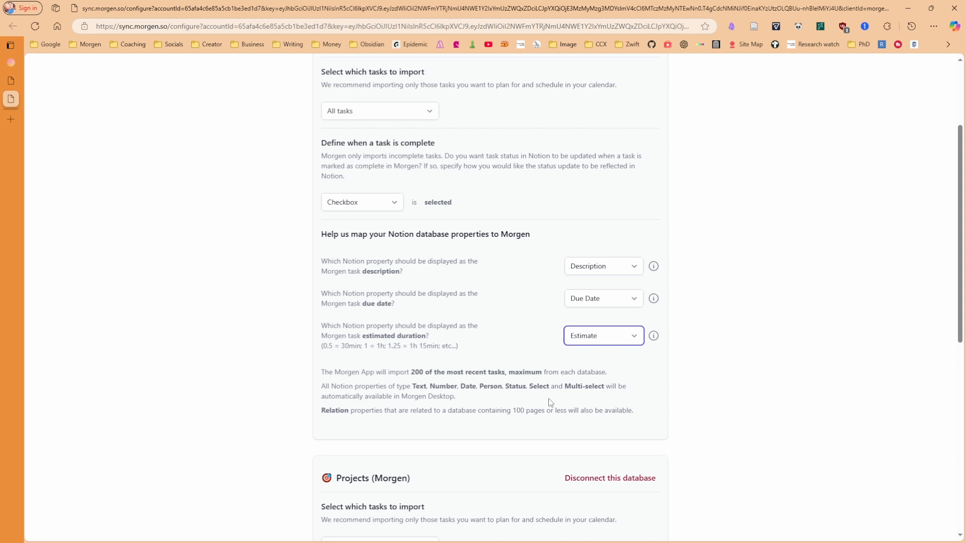
Mark Projects (Morgen) items complete when their Status property is Done
scroll(382, 122, "down", 7)
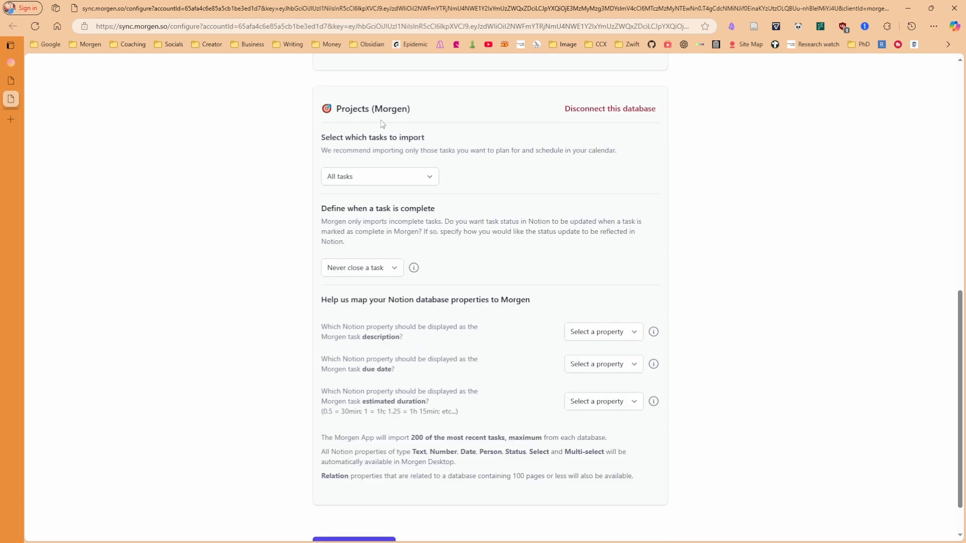
scroll(380, 121, "up", 10)
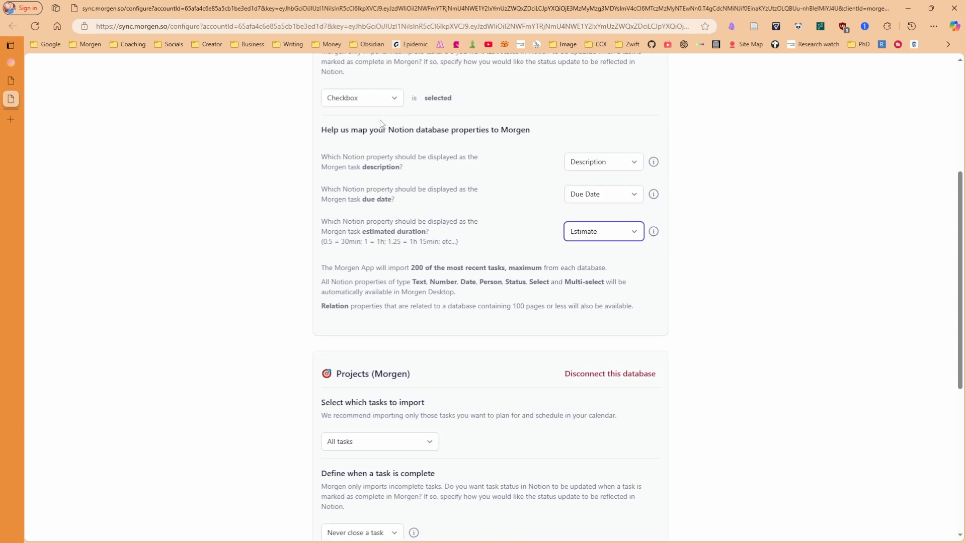
scroll(379, 121, "down", 6)
scroll(379, 121, "down", 5)
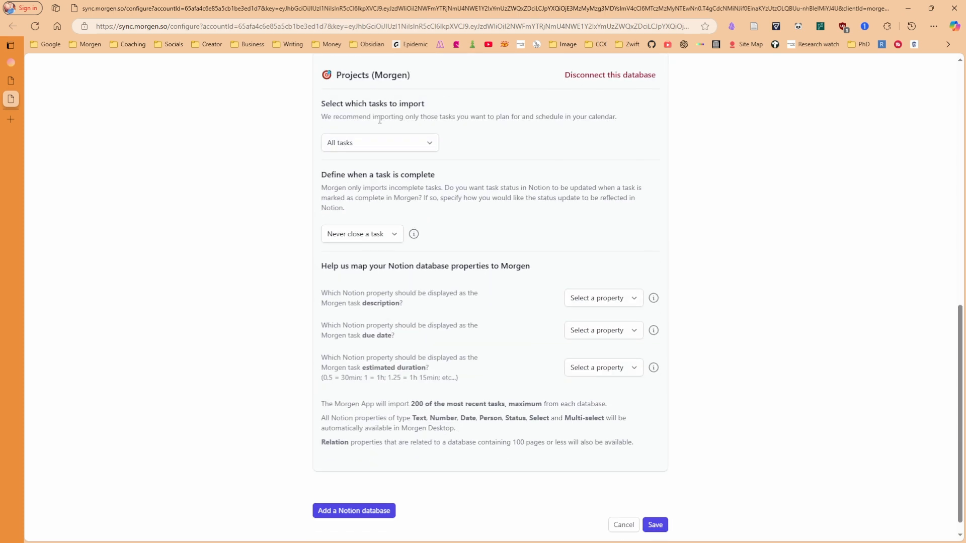
left_click(388, 235)
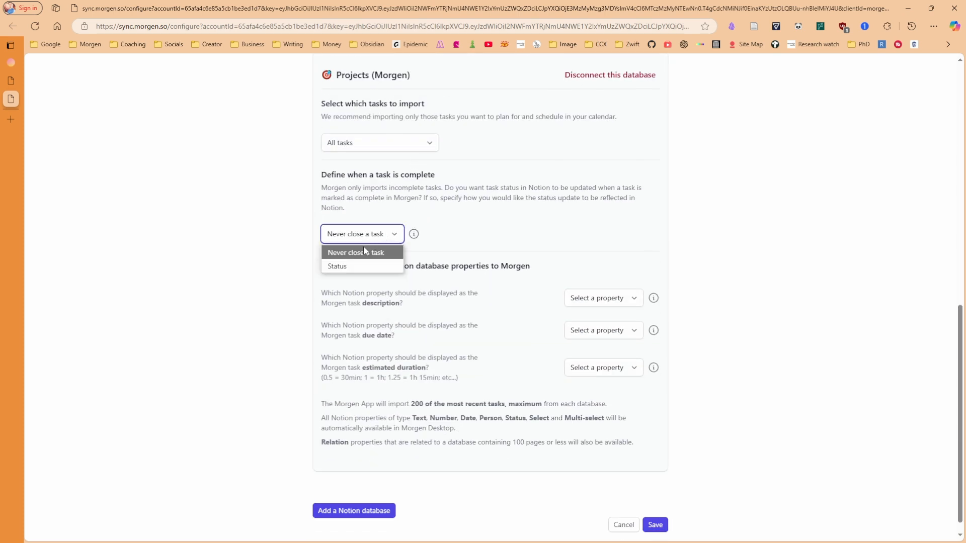
left_click(349, 267)
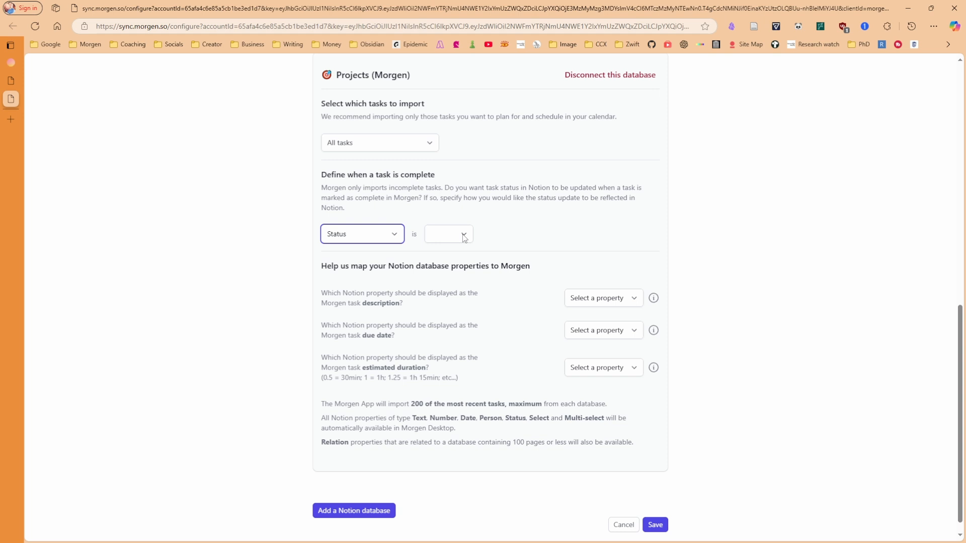
left_click(460, 236)
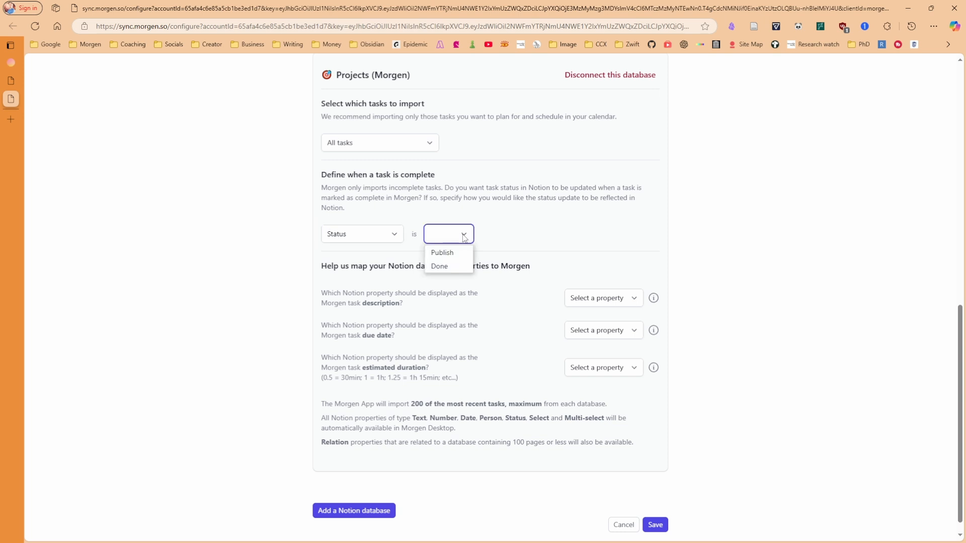
left_click(445, 270)
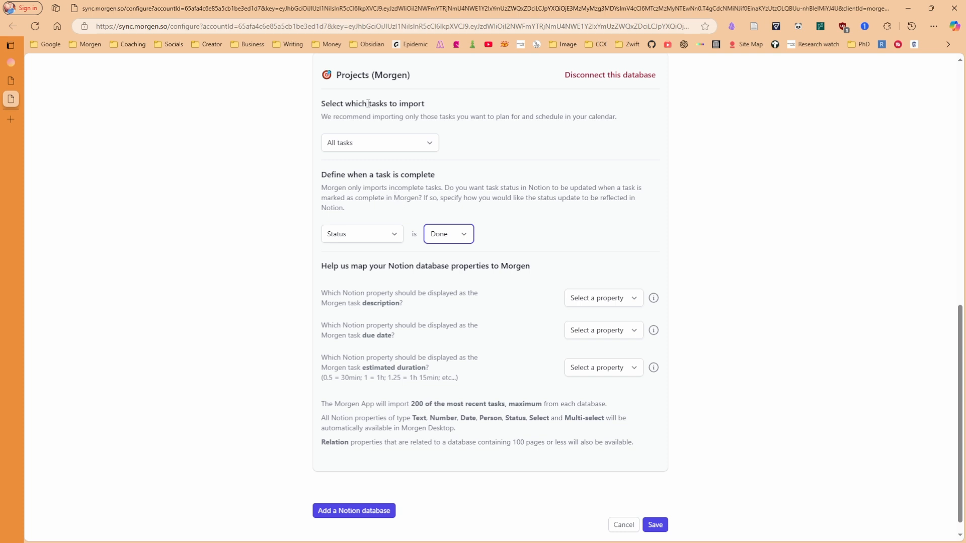
Map Projects (Morgen) to Description, Due date and Estimate, then save the import settings
left_click(601, 298)
left_click(595, 328)
left_click(597, 331)
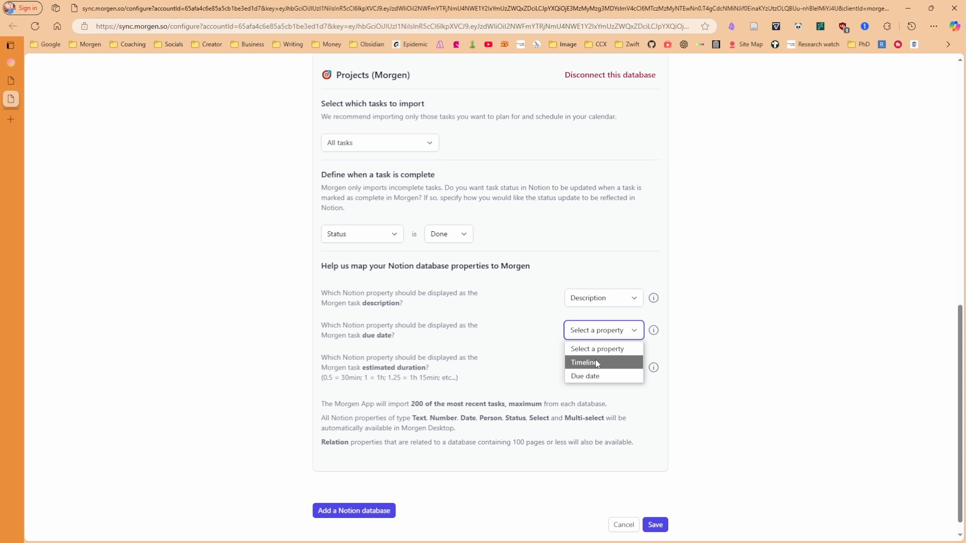
left_click(595, 377)
left_click(601, 333)
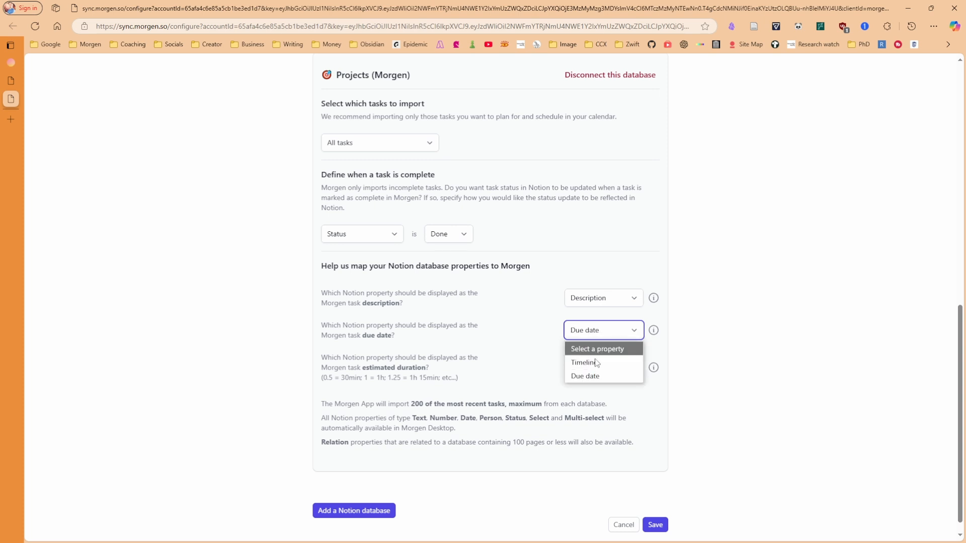
left_click(537, 344)
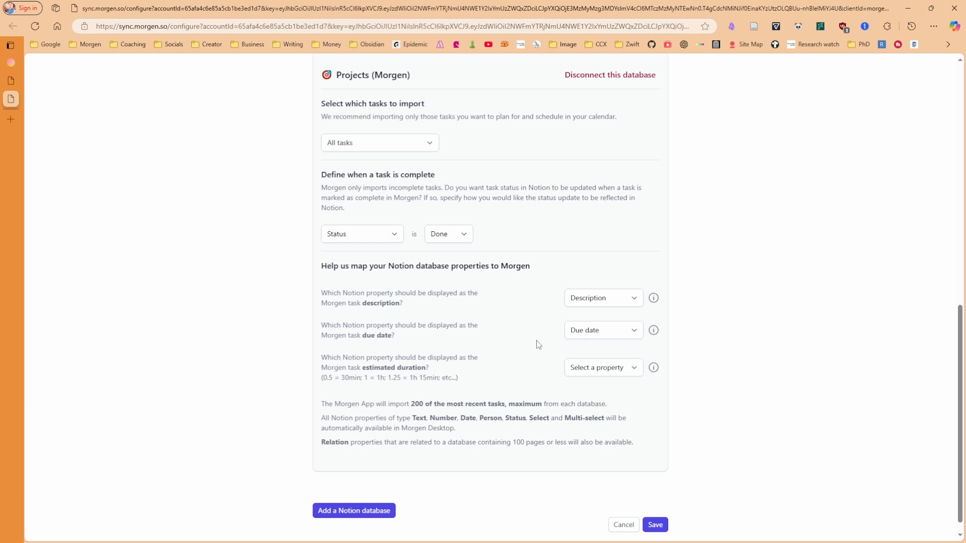
left_click(601, 368)
left_click(598, 401)
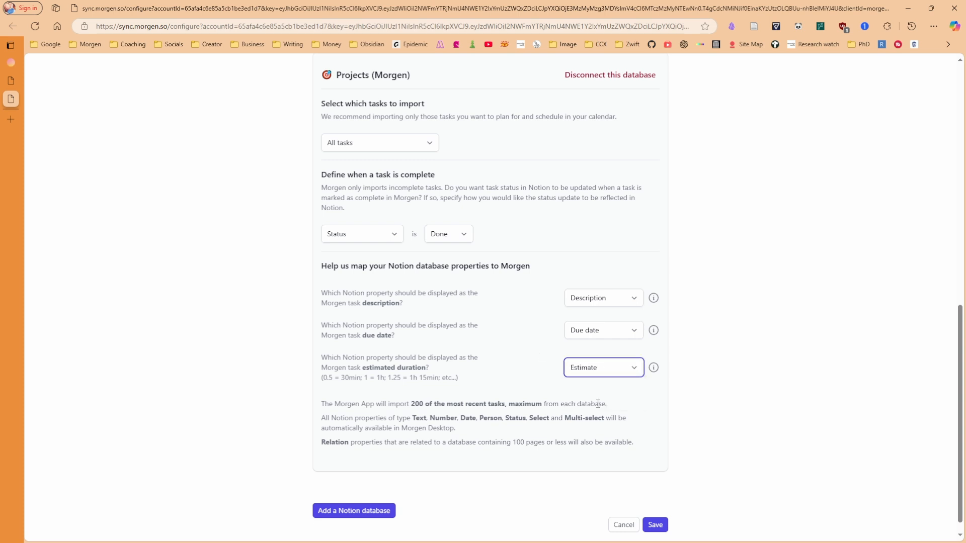
left_click(658, 528)
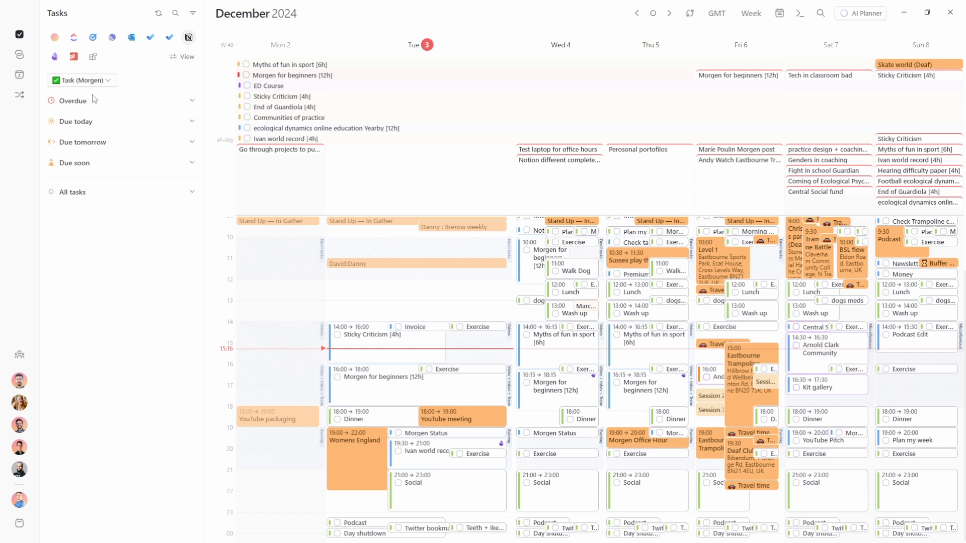
left_click(94, 81)
left_click(95, 114)
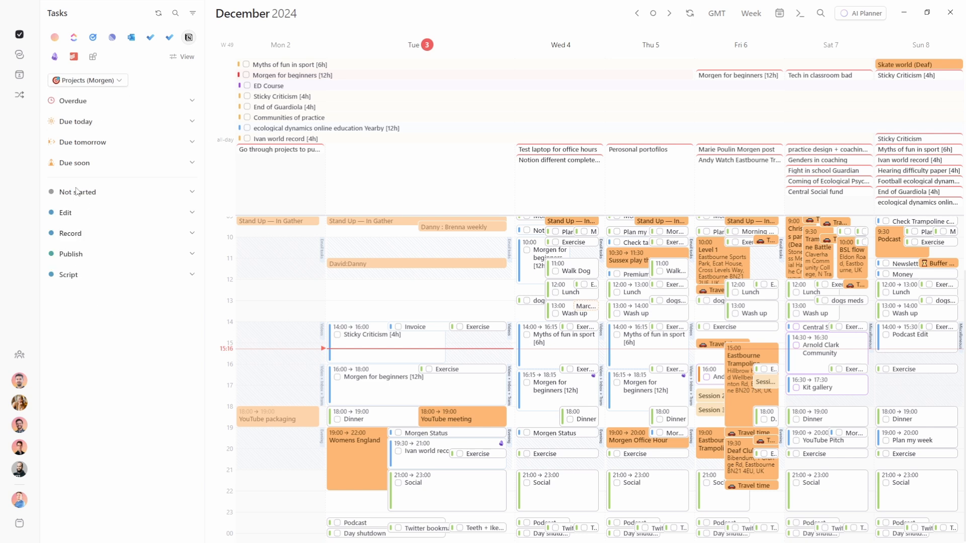
left_click(183, 57)
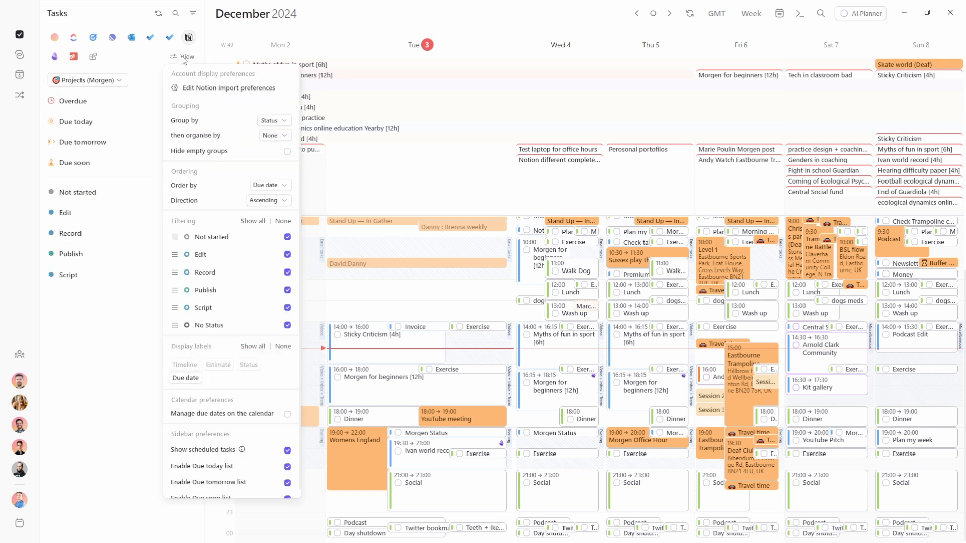
left_click(119, 81)
left_click(119, 80)
left_click(108, 98)
left_click(182, 56)
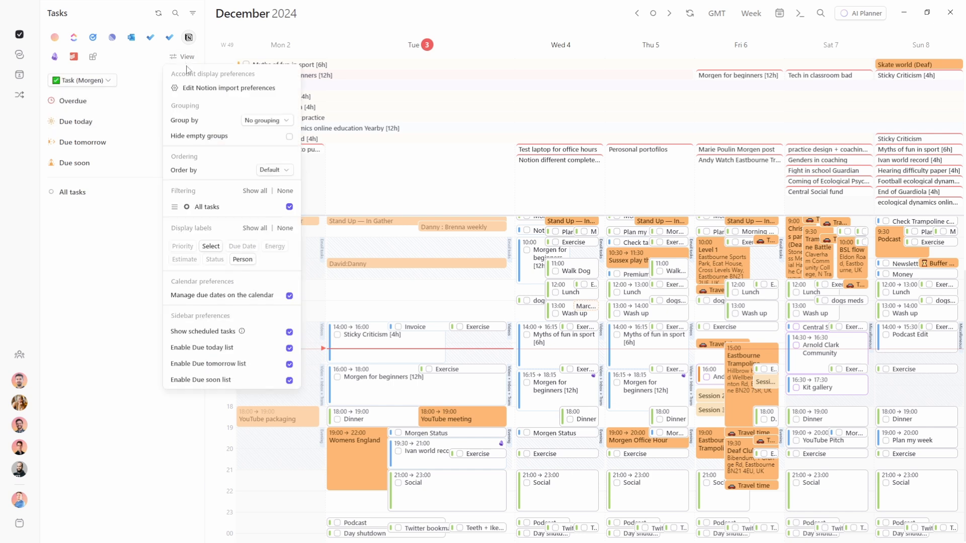
left_click(259, 121)
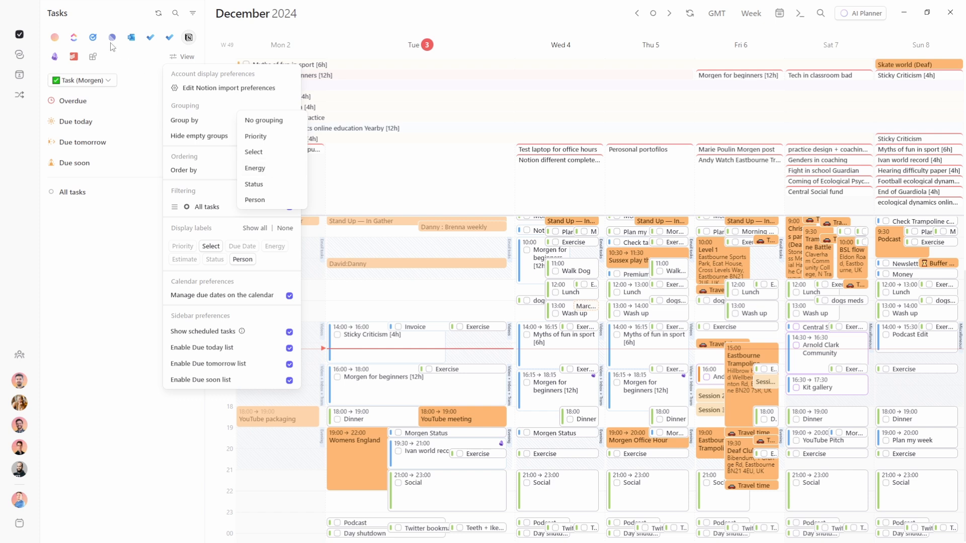
key("Escape")
key("Escape")
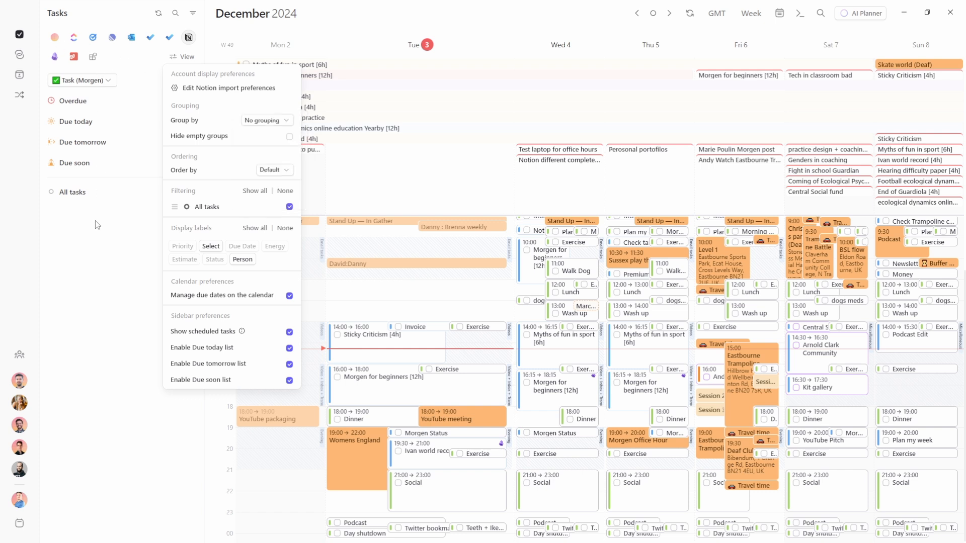
left_click(180, 57)
left_click(151, 59)
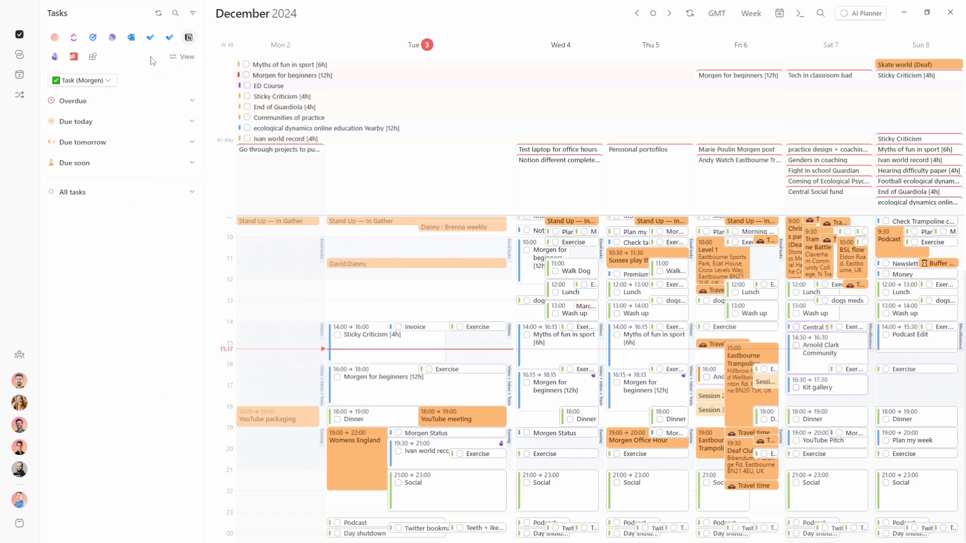
left_click(74, 37)
left_click(181, 57)
left_click(274, 121)
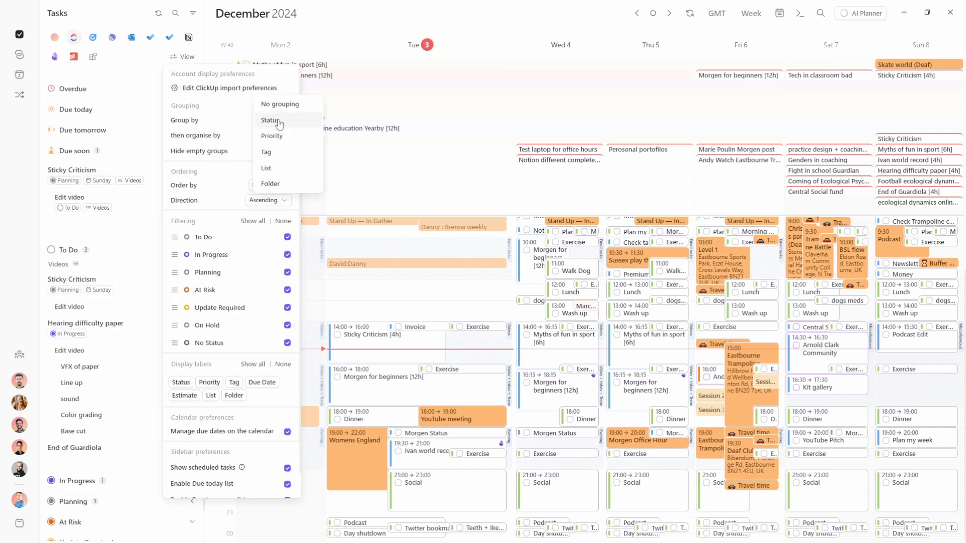
left_click(140, 94)
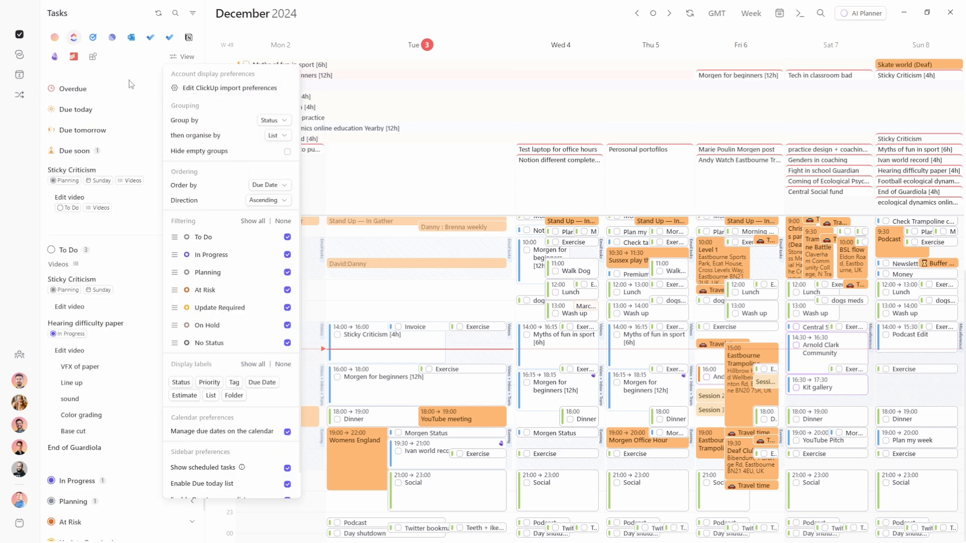
left_click(130, 84)
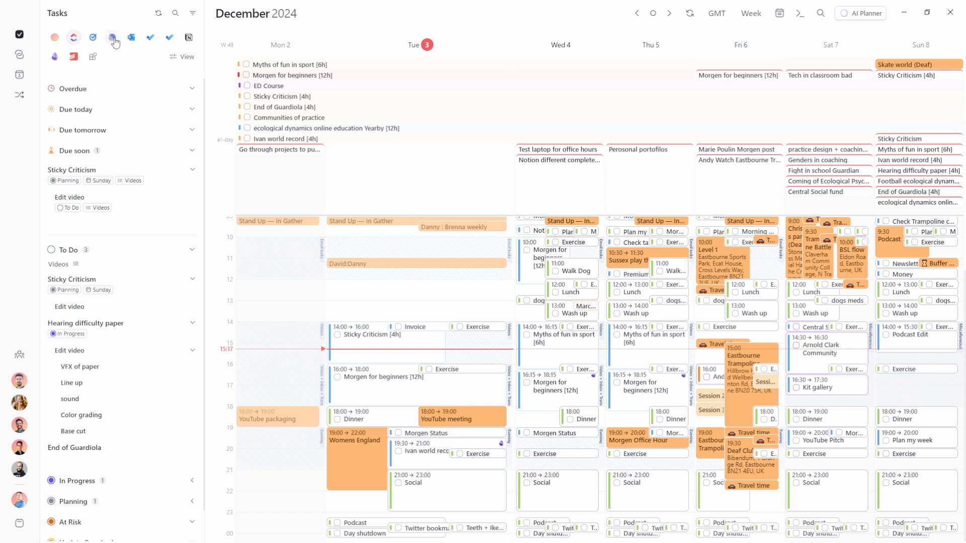
left_click(190, 40)
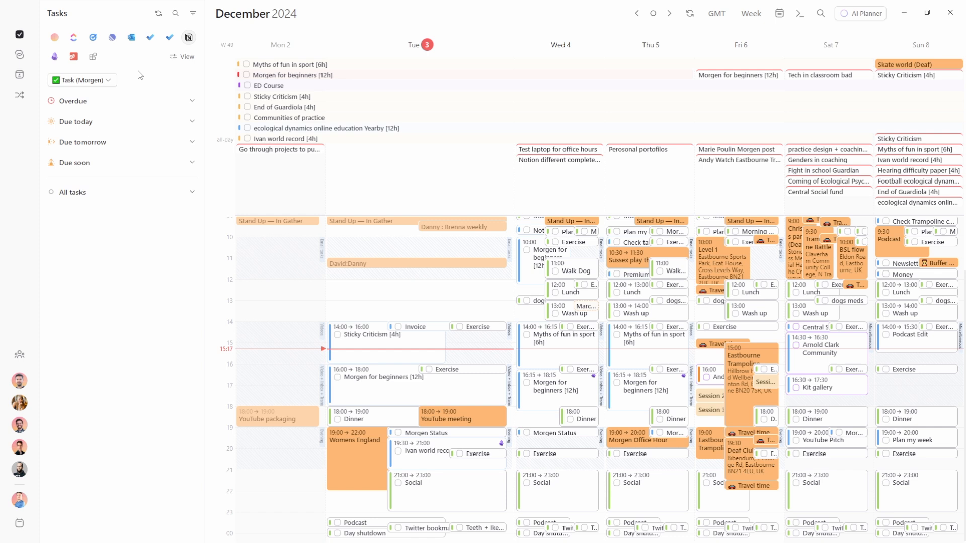
Give Notion tasks 1, 2 and 4 one-, three- and two-star Energy ratings
left_click_drag(260, 23, 749, 187)
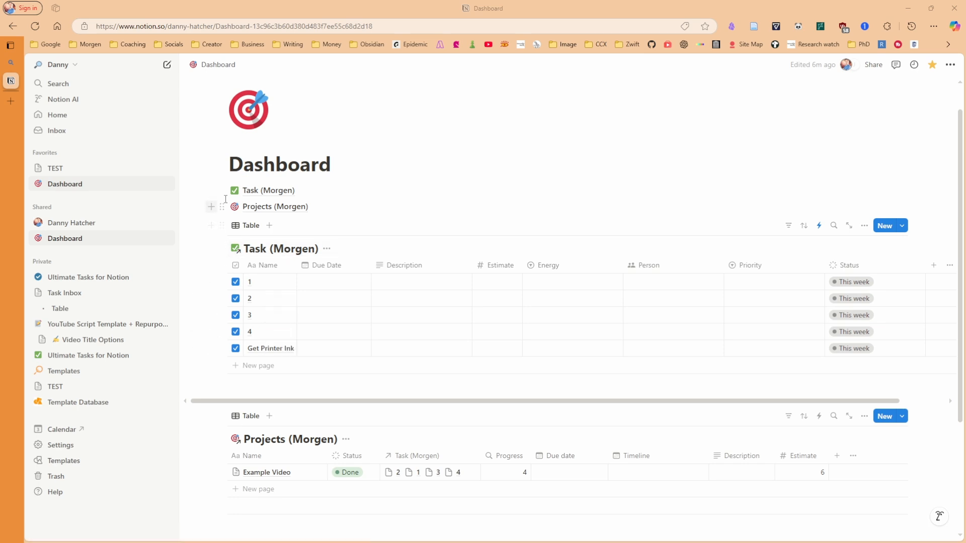
mouse_move(286, 194)
left_click(564, 268)
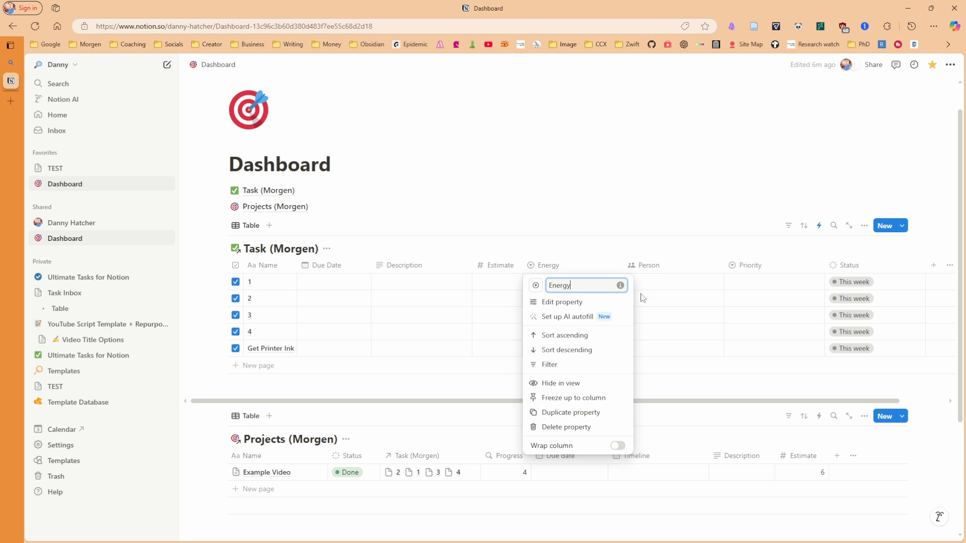
left_click(641, 293)
left_click(553, 281)
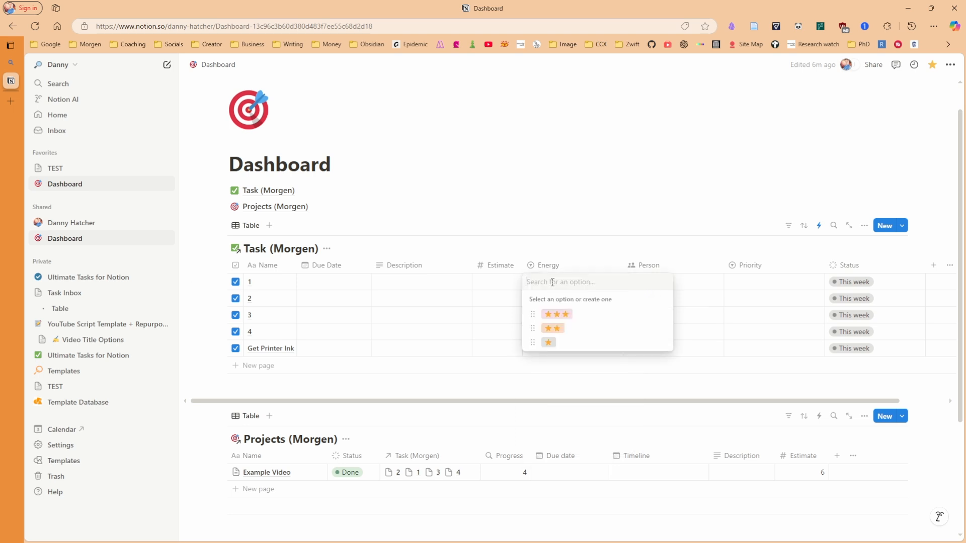
left_click(557, 342)
left_click(551, 302)
left_click(562, 335)
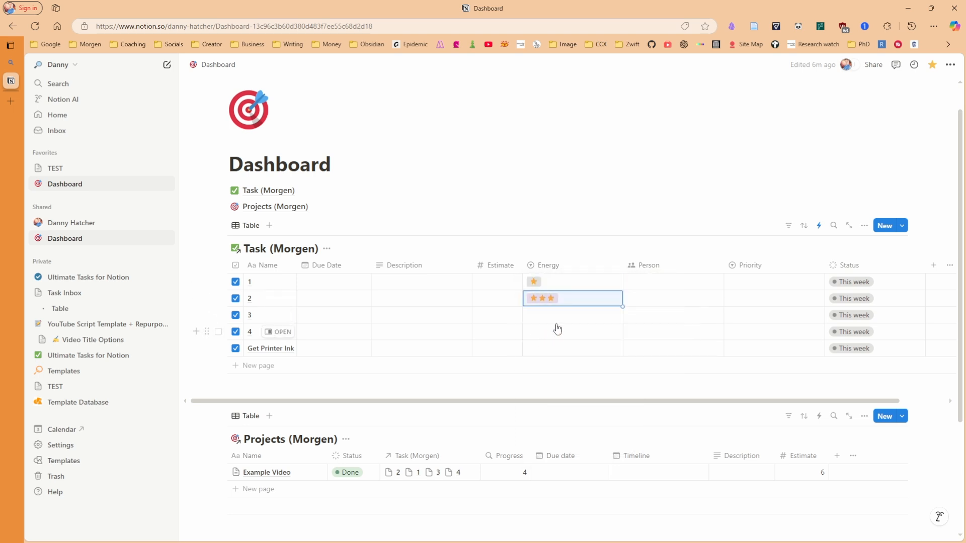
left_click(556, 318)
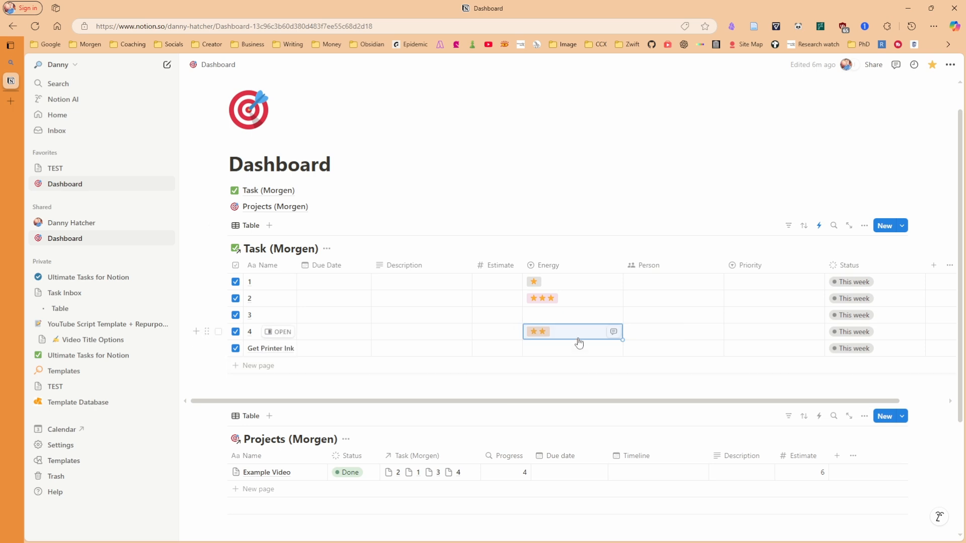
Untick the done checkboxes of tasks 4, 3, 2 and 1
left_click(236, 331)
left_click(235, 316)
left_click(235, 298)
left_click(236, 281)
left_click(358, 165)
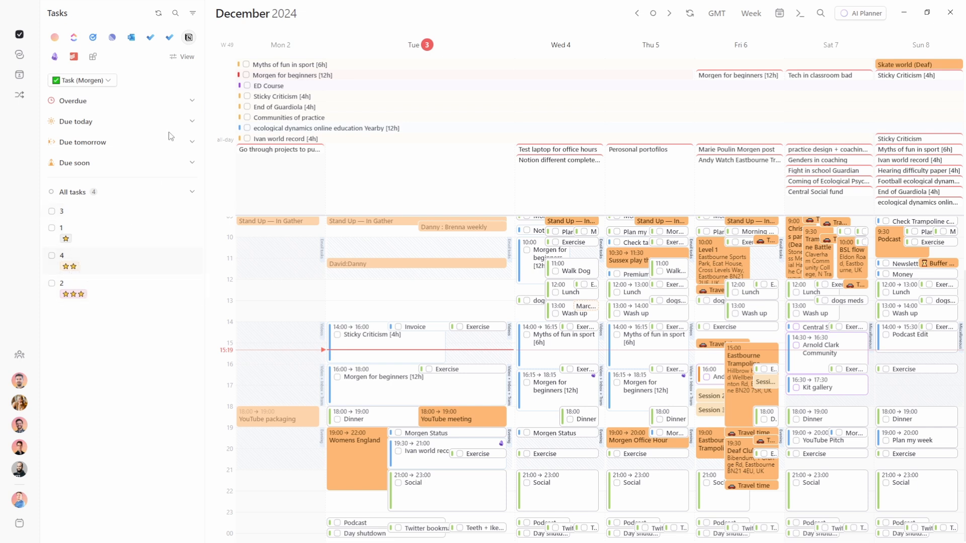
Group the Task (Morgen) sidebar list by Energy in the view preferences
left_click(189, 56)
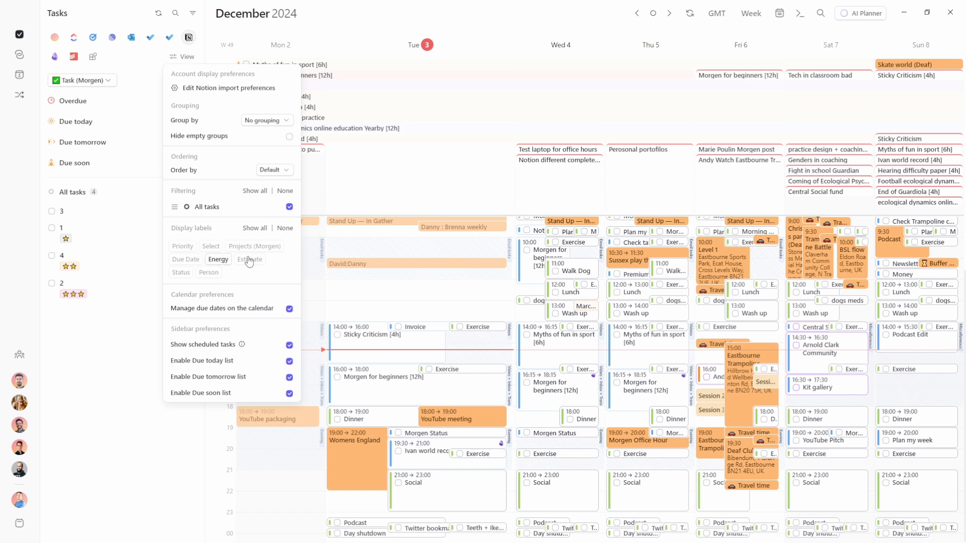
left_click(279, 121)
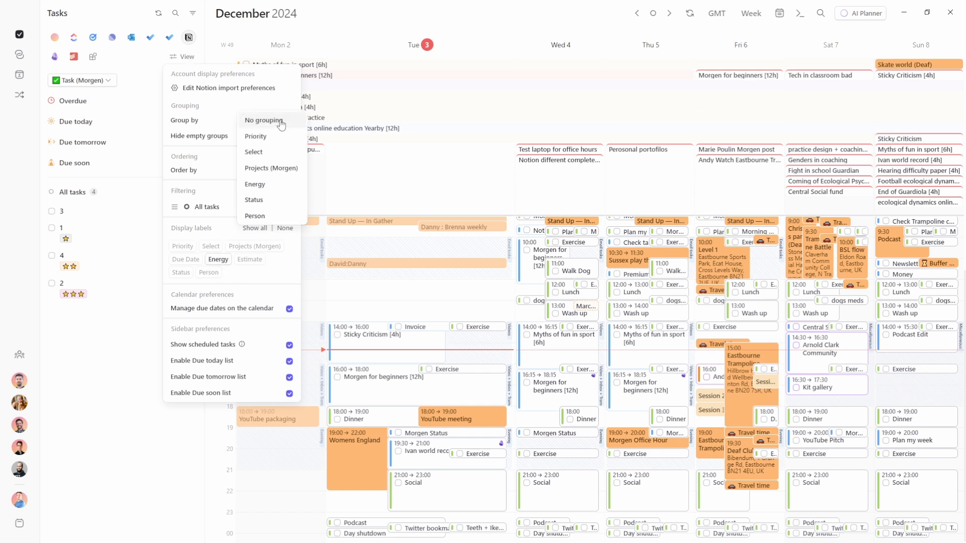
left_click(265, 185)
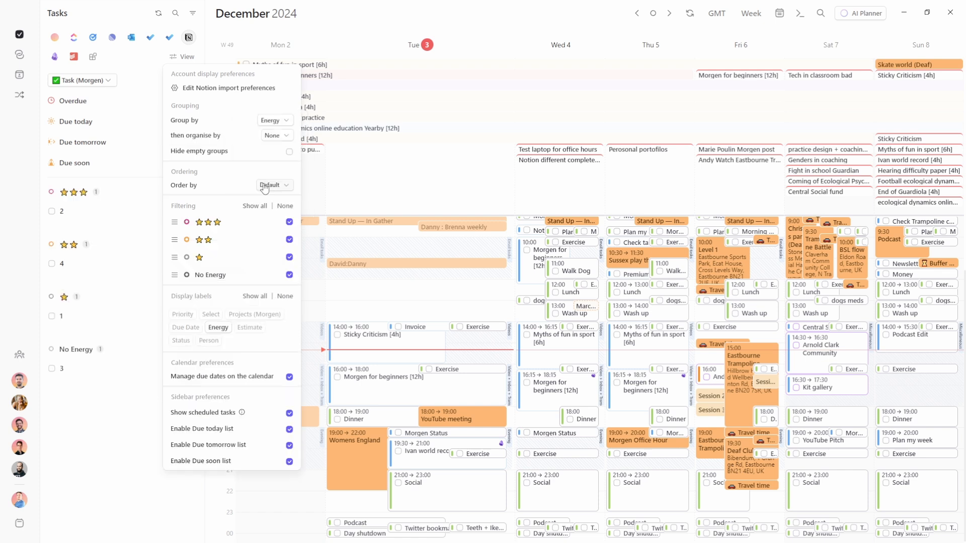
left_click(96, 233)
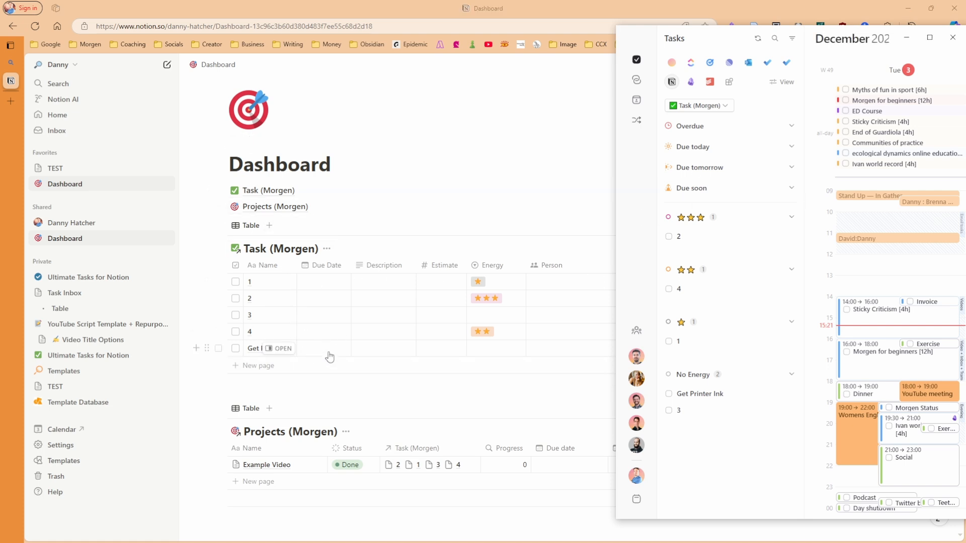
Give Get Printer Ink a December 4 due date, a pasted description and Estimate 30
left_click(329, 355)
left_click(348, 171)
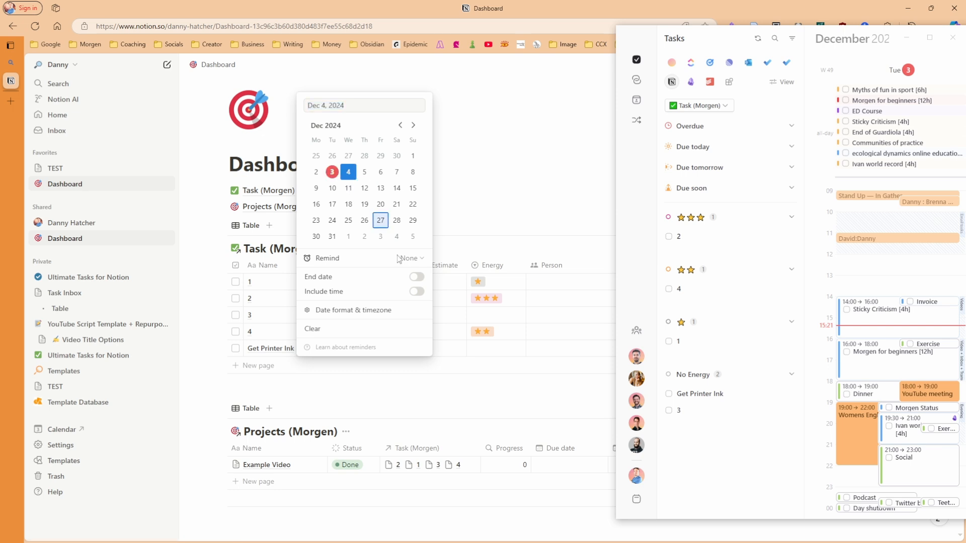
left_click(460, 348)
left_click(380, 349)
type("Description")
key("Escape")
left_click(443, 352)
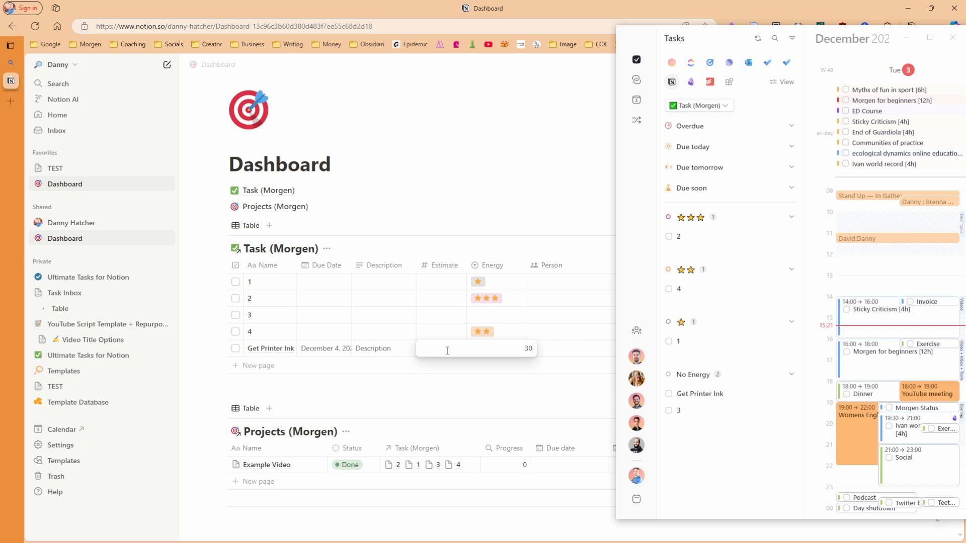
type("30")
key("Escape")
key("Escape")
Set one-star Energy and an assignee, sync Morgen, and drag the task onto today's calendar
left_click(491, 352)
left_click(498, 412)
left_click(541, 346)
left_click(550, 351)
left_click(550, 358)
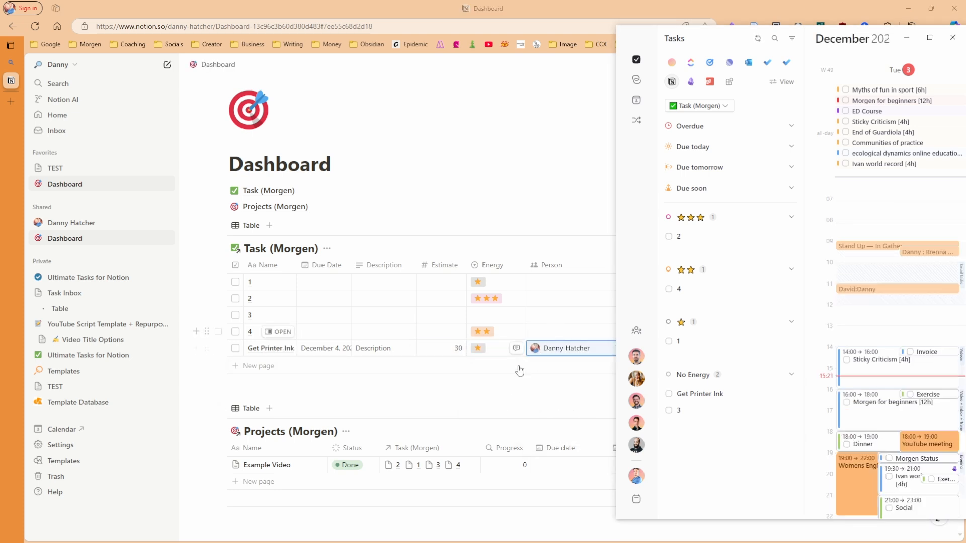
left_click(758, 39)
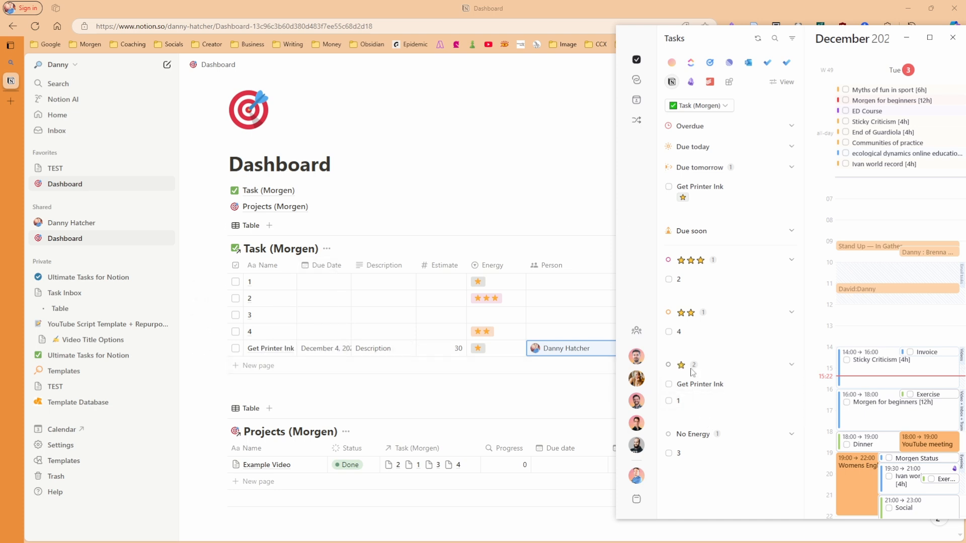
mouse_move(692, 390)
left_mouse_down()
mouse_move(891, 400)
mouse_move(881, 383)
mouse_move(880, 325)
mouse_move(871, 381)
left_mouse_up()
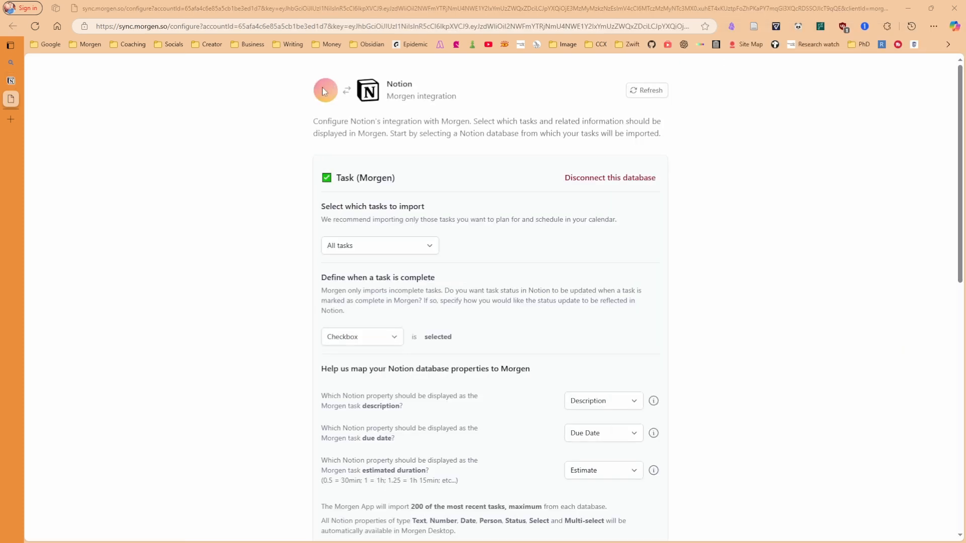
Scroll to the property mapping and highlight the note that estimated duration maps to Estimate
scroll(397, 129, "down", 3)
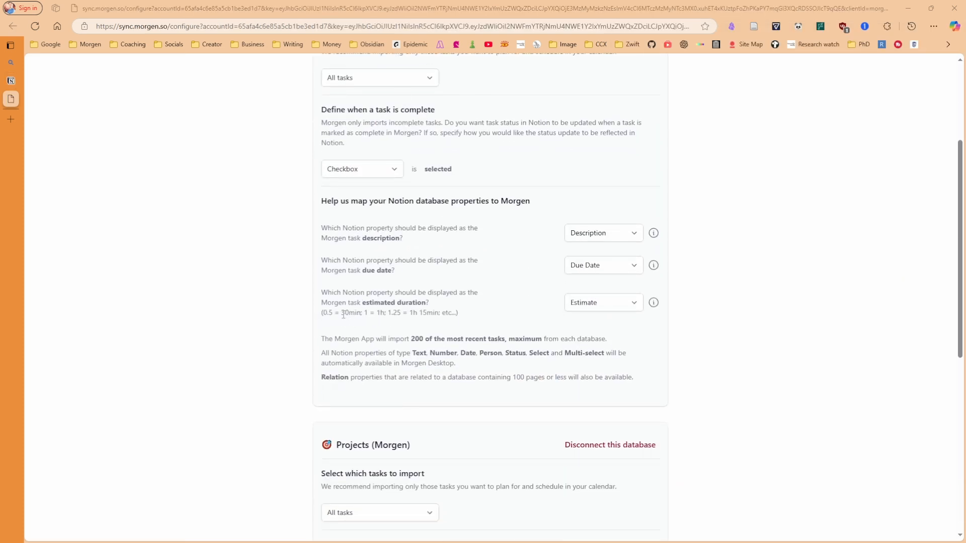
left_click_drag(322, 313, 455, 333)
left_click(375, 336)
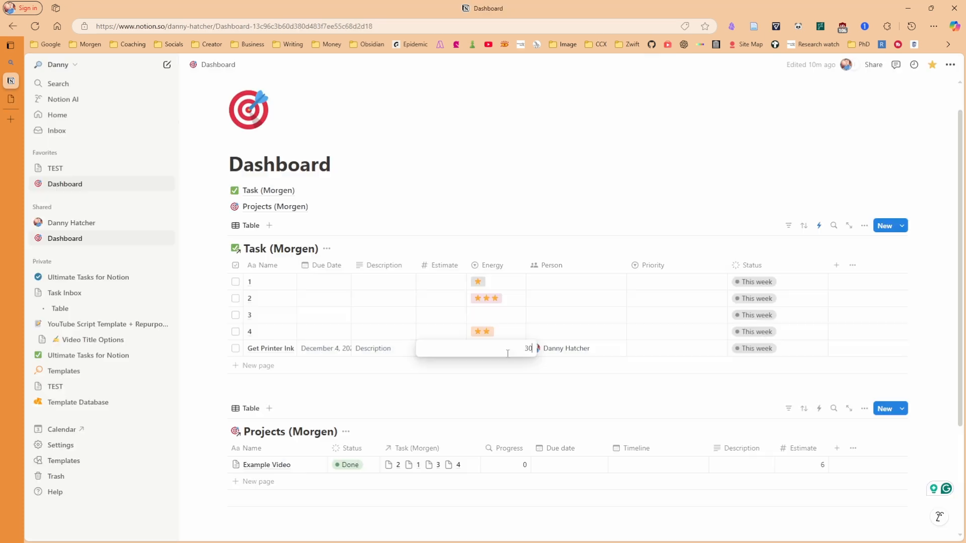
Change Get Printer Ink's Notion Estimate from 30 to 0.5
key("BackSpace")
key("BackSpace")
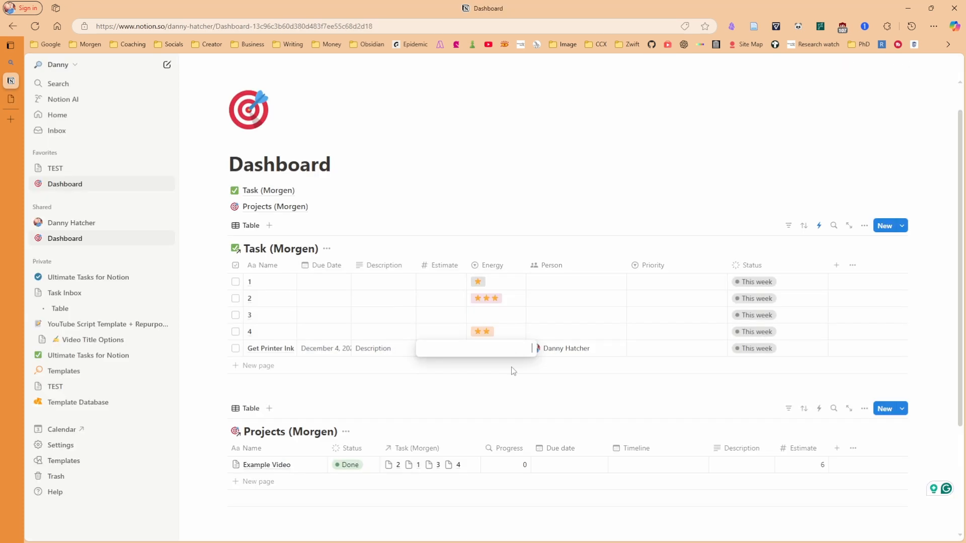
type(".5")
key("Return")
key("alt+Tab")
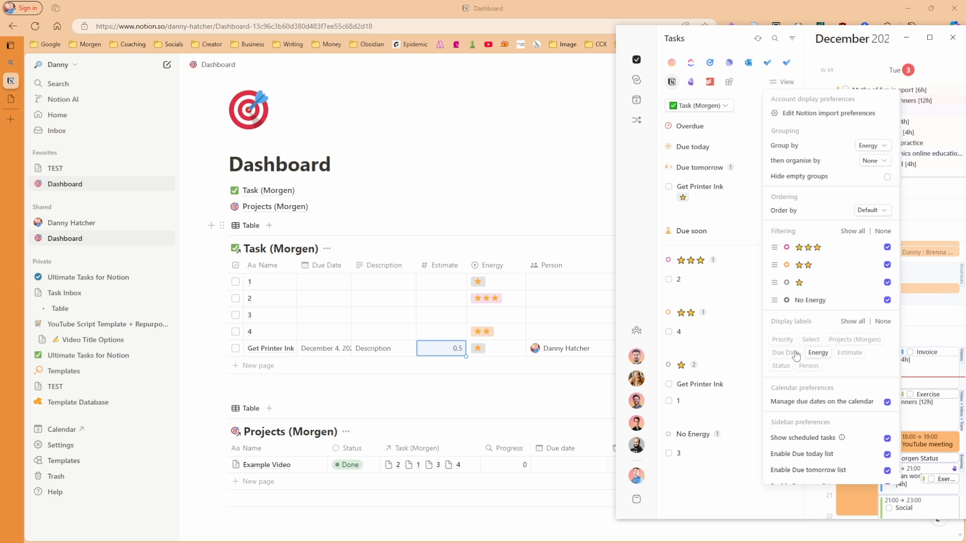
Show estimates on Morgen's task items and time-block the 30m task at 15:30 today
left_click(849, 353)
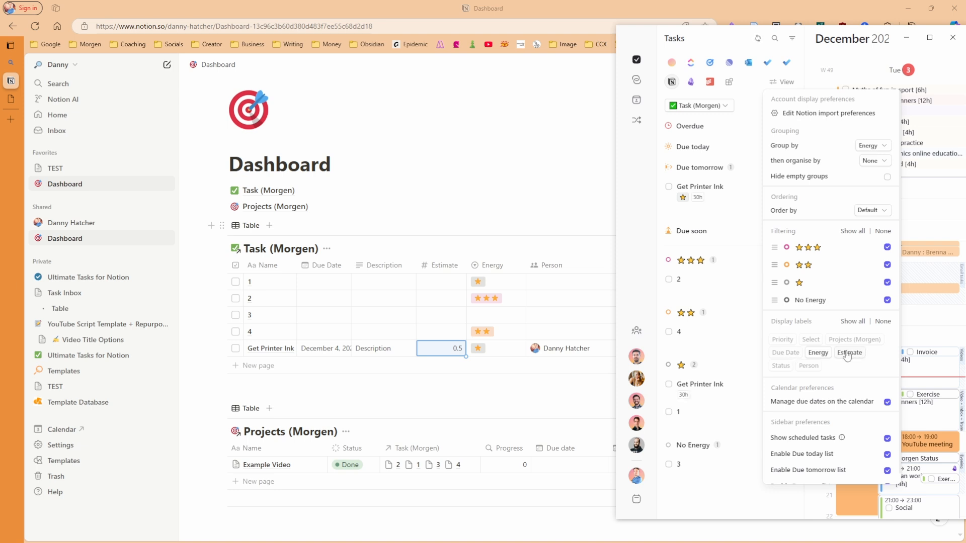
left_click(694, 354)
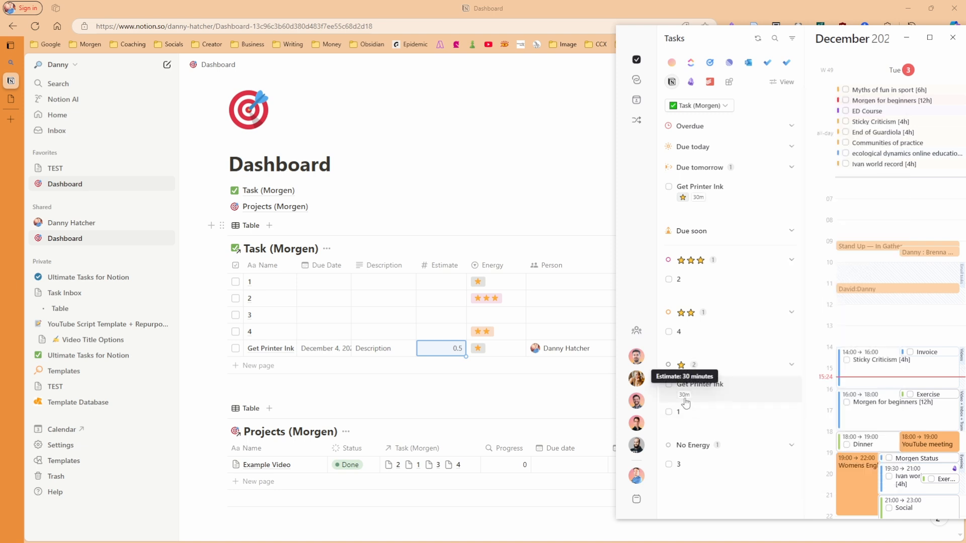
mouse_move(699, 392)
left_mouse_down()
mouse_move(883, 385)
mouse_move(884, 419)
mouse_move(885, 384)
left_mouse_up()
scroll(885, 384, "up", 2)
scroll(884, 385, "down", 6)
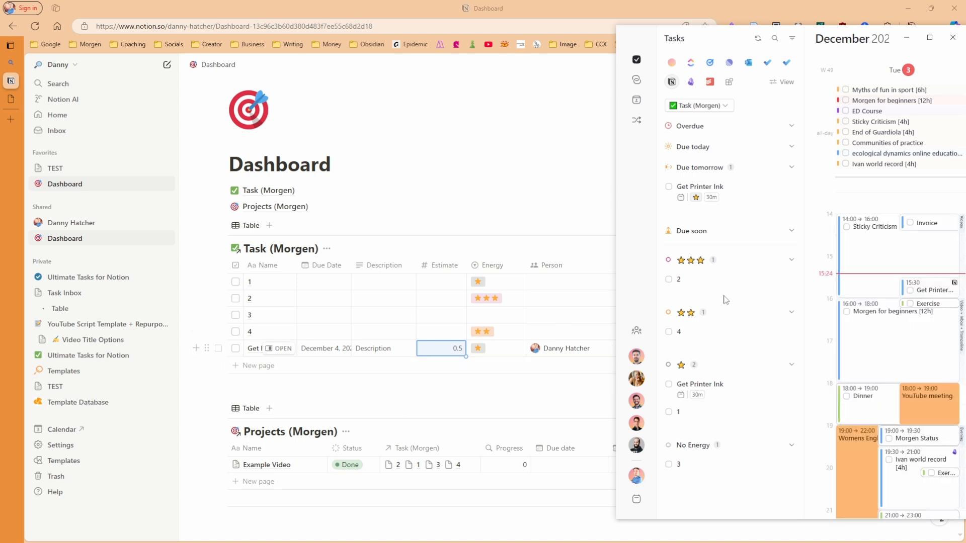
Complete Get Printer Ink on the calendar, untick it in Notion, then view its Morgen details
left_click(910, 291)
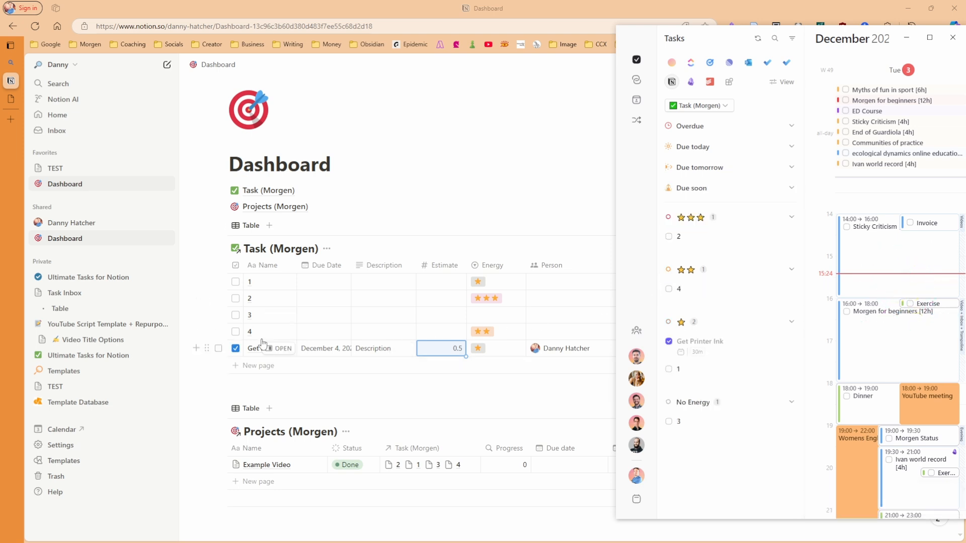
left_click(236, 349)
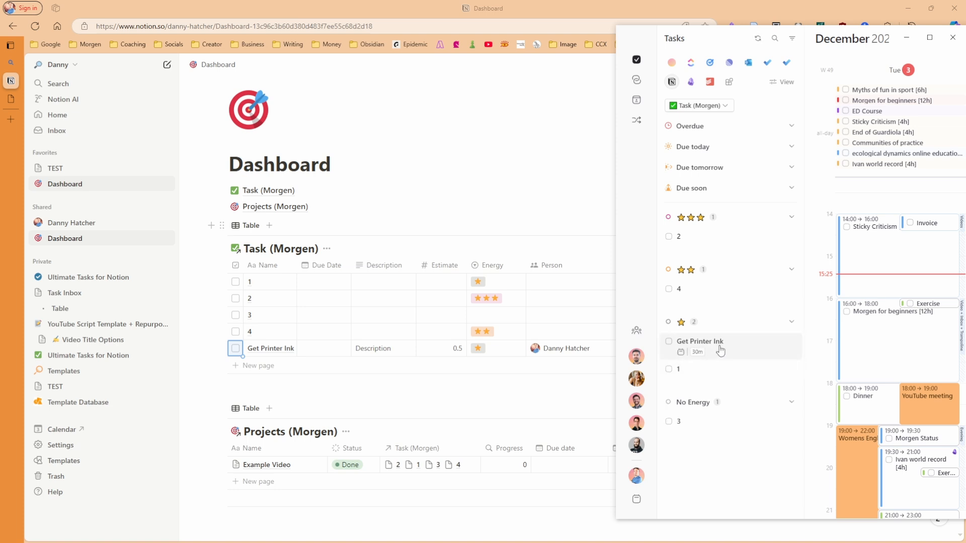
left_click(721, 351)
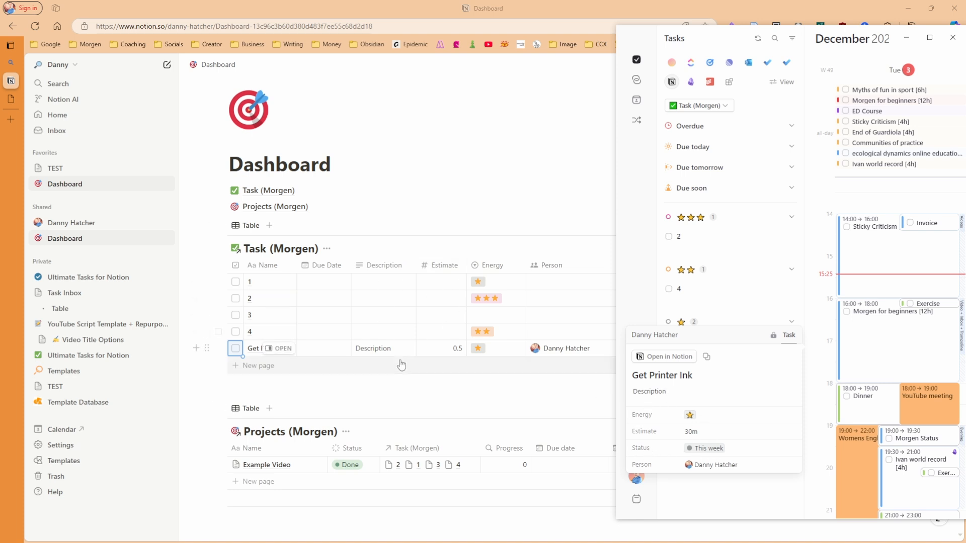
mouse_move(774, 339)
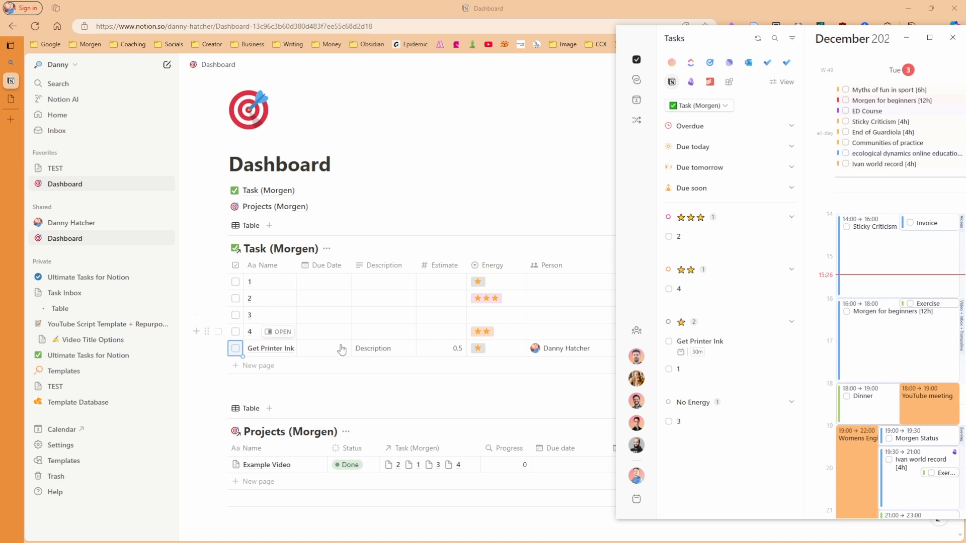
Move Get Printer Ink's due date to December 7 and view Morgen maximised in Week view
left_click(326, 355)
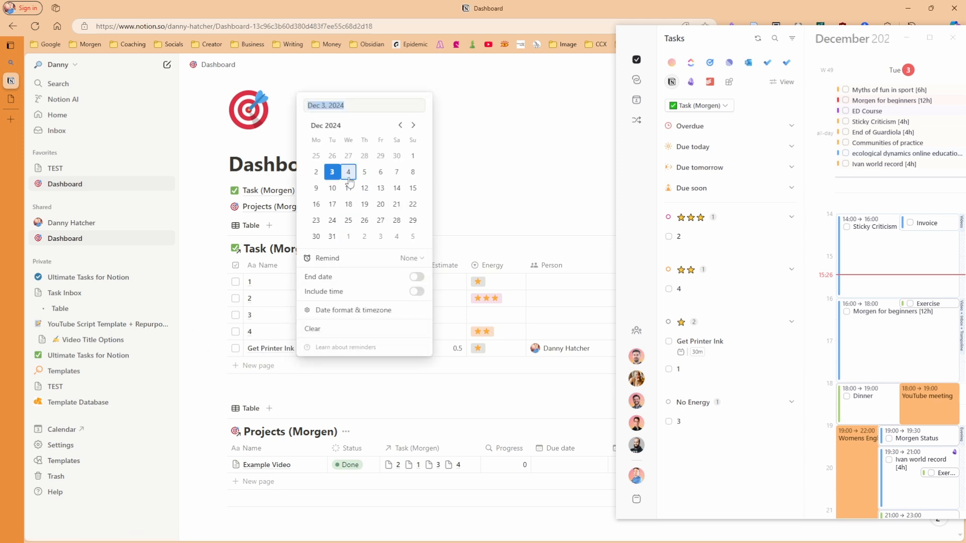
left_click(397, 172)
key("Escape")
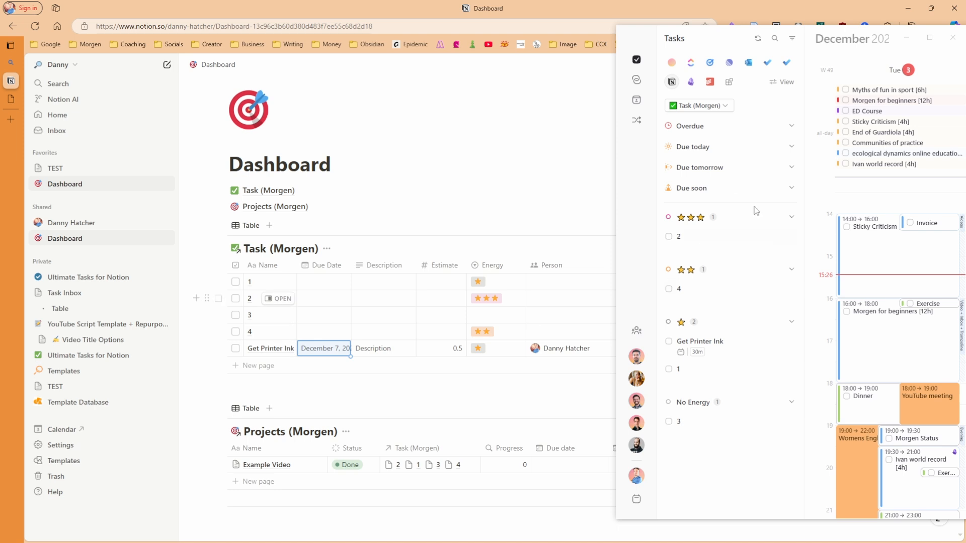
left_click_drag(837, 41, 730, 7)
key("w")
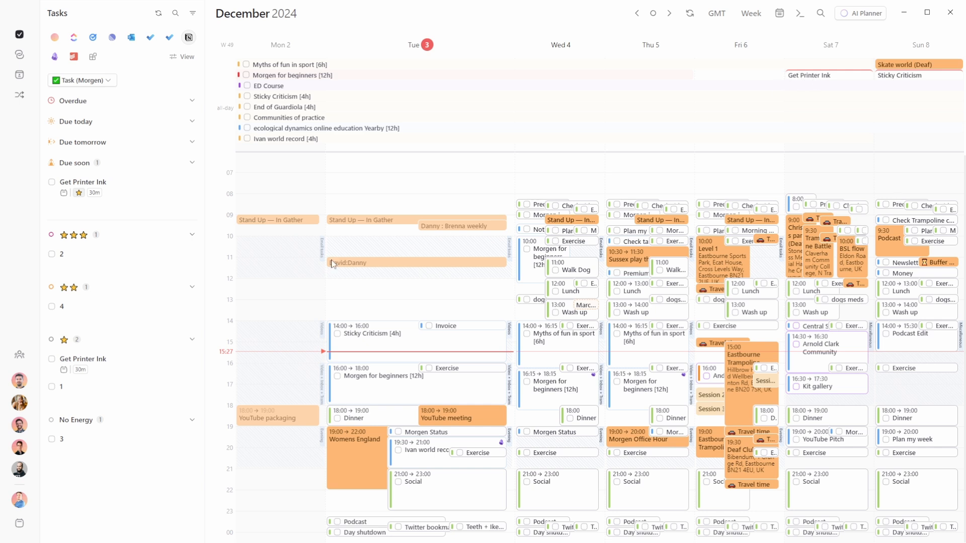
Time-block Get Printer Ink on Tuesday, Wednesday and Thursday, then add a Calendar view in Notion
mouse_move(120, 367)
left_mouse_down()
mouse_move(366, 379)
mouse_move(386, 389)
left_mouse_up()
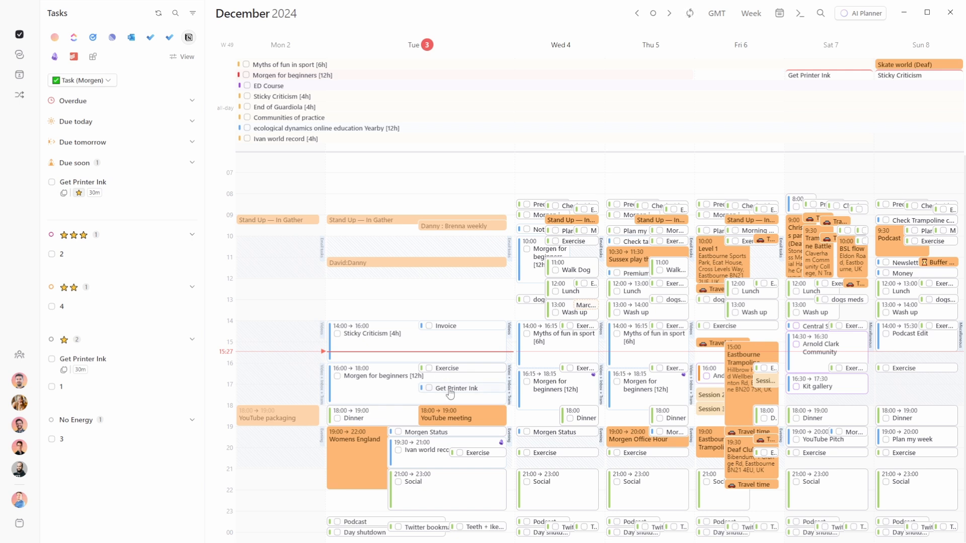
left_click_drag(567, 353, 561, 354)
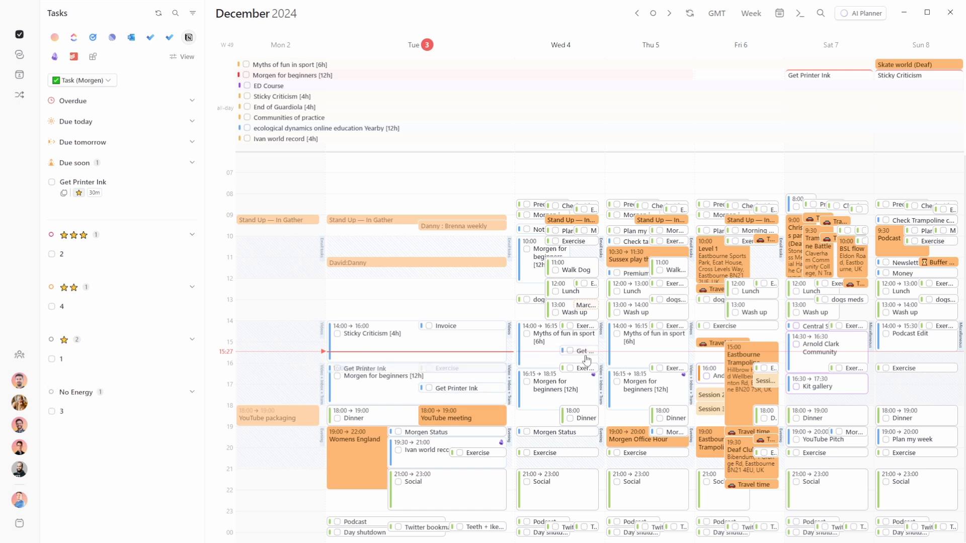
mouse_move(586, 359)
left_mouse_down()
mouse_move(624, 493)
mouse_move(646, 497)
left_mouse_up()
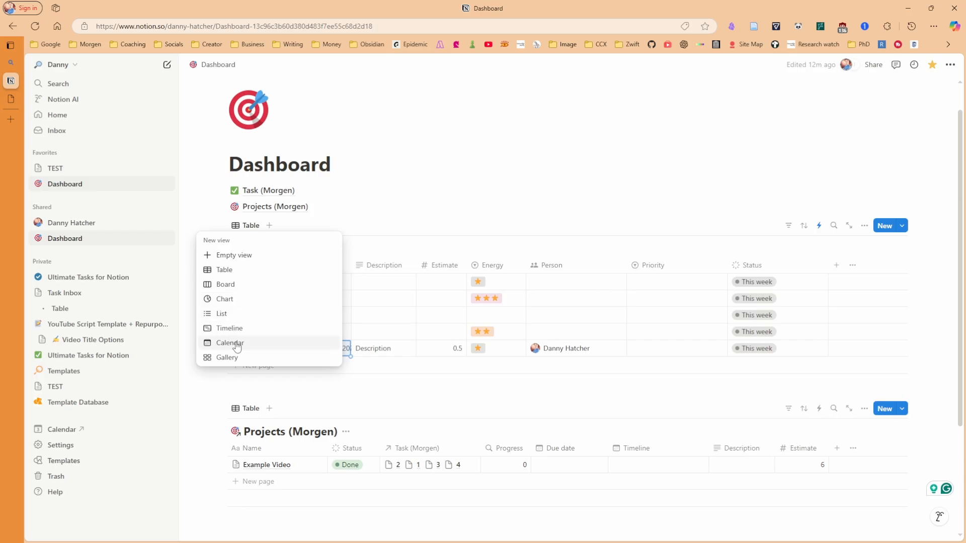
left_click(237, 344)
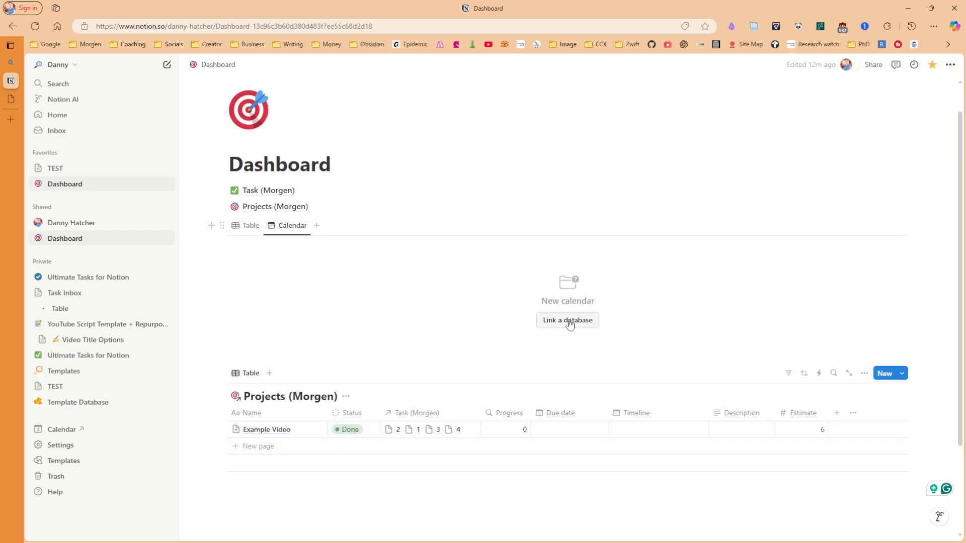
Link the new calendar to Task (Morgen), lay it out by Planned date, and return to the table
left_click(570, 322)
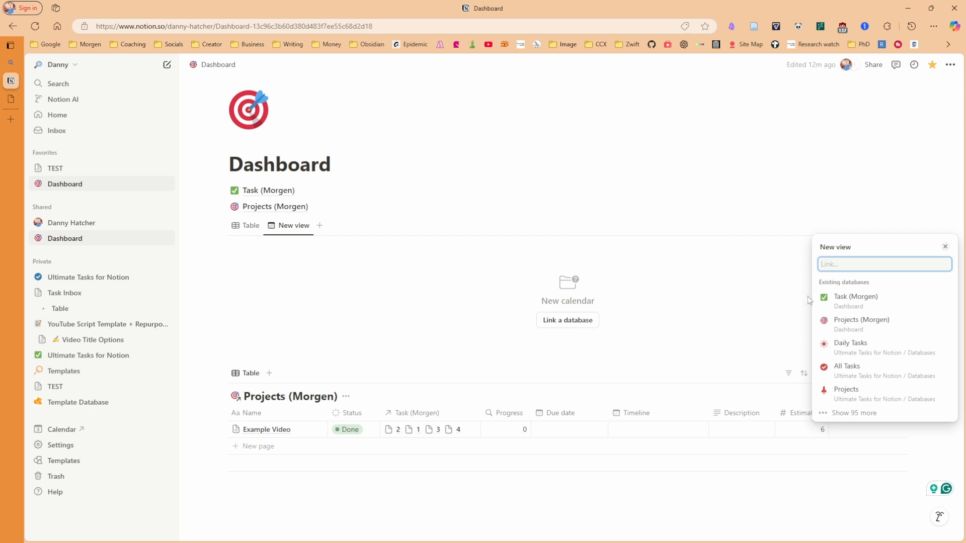
left_click(830, 297)
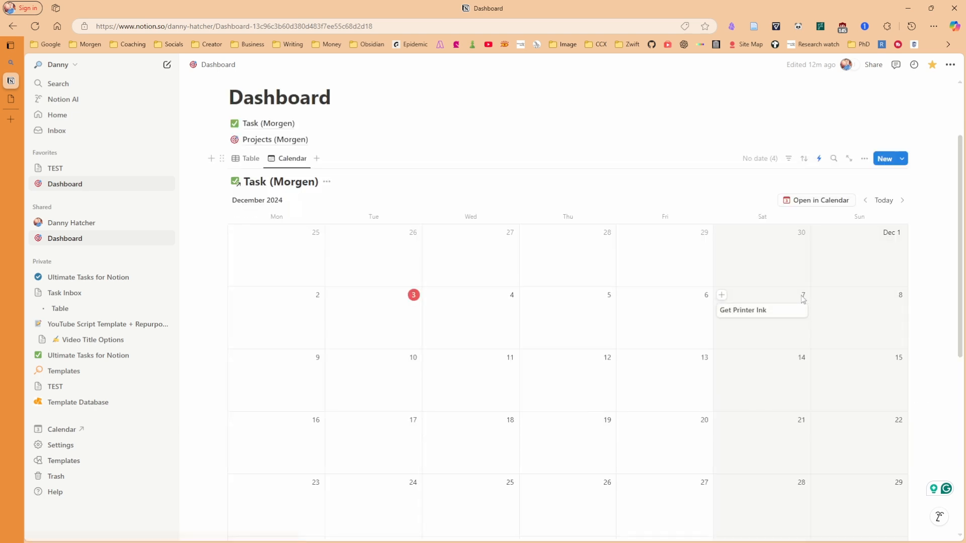
left_click(864, 158)
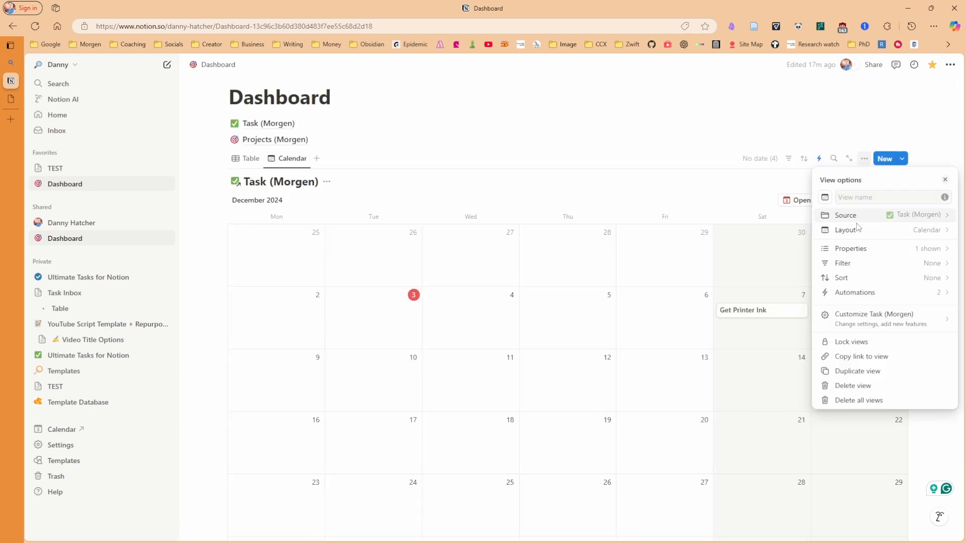
left_click(858, 216)
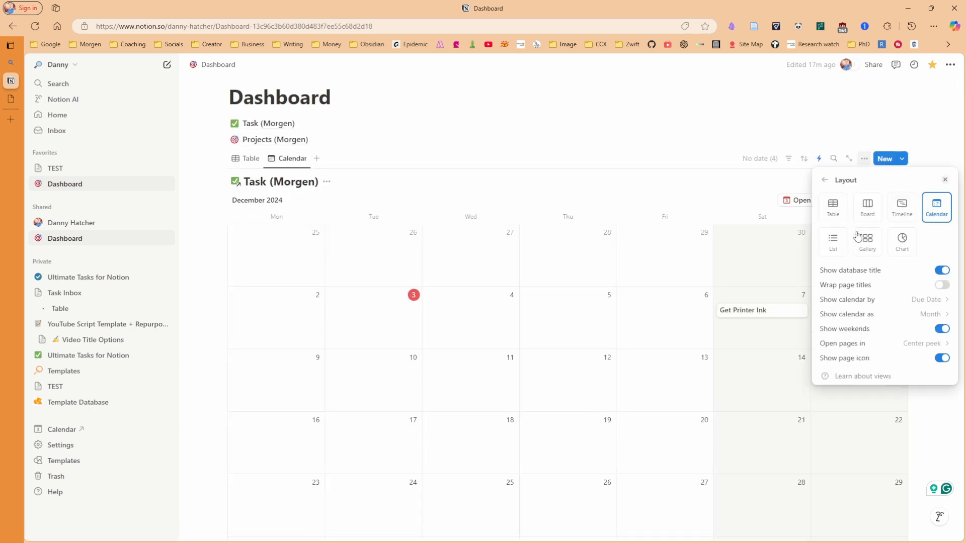
left_click(926, 300)
left_click(849, 370)
left_click(681, 336)
left_click(239, 164)
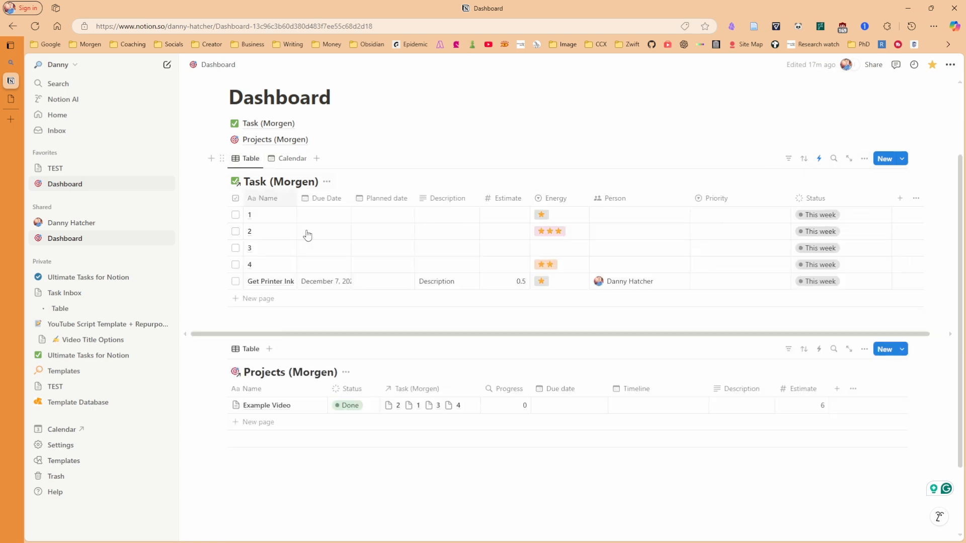
Set Get Printer Ink's Planned date to December 4
left_click(379, 283)
left_click(402, 350)
left_click(425, 162)
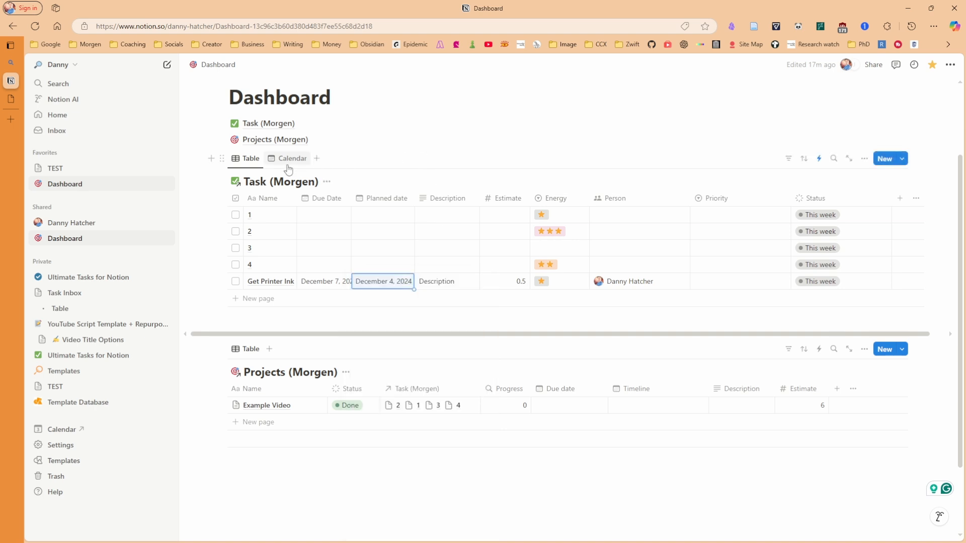
Switch the Task (Morgen) calendar to show entries by Due Date, then return to the table
left_click(292, 158)
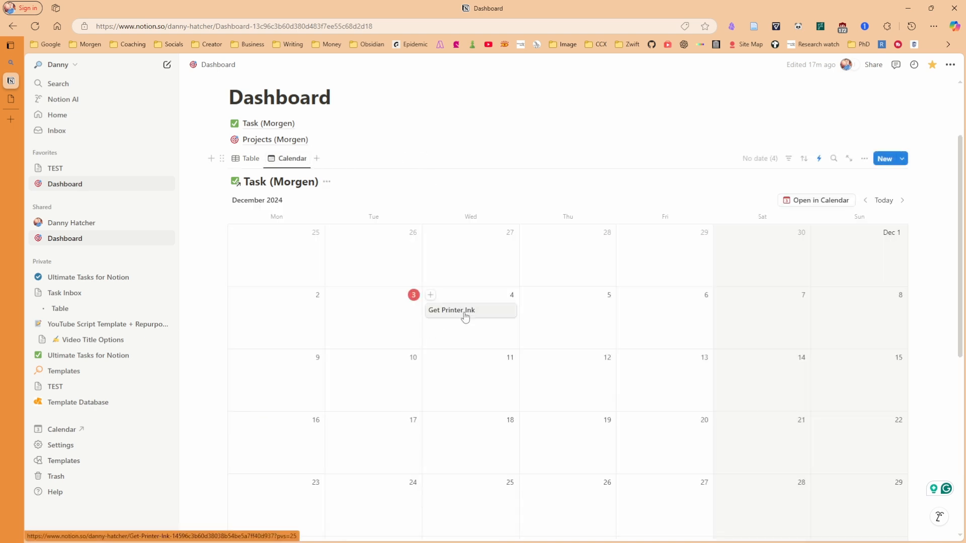
left_click(863, 159)
left_click(845, 230)
left_click(855, 299)
left_click(754, 279)
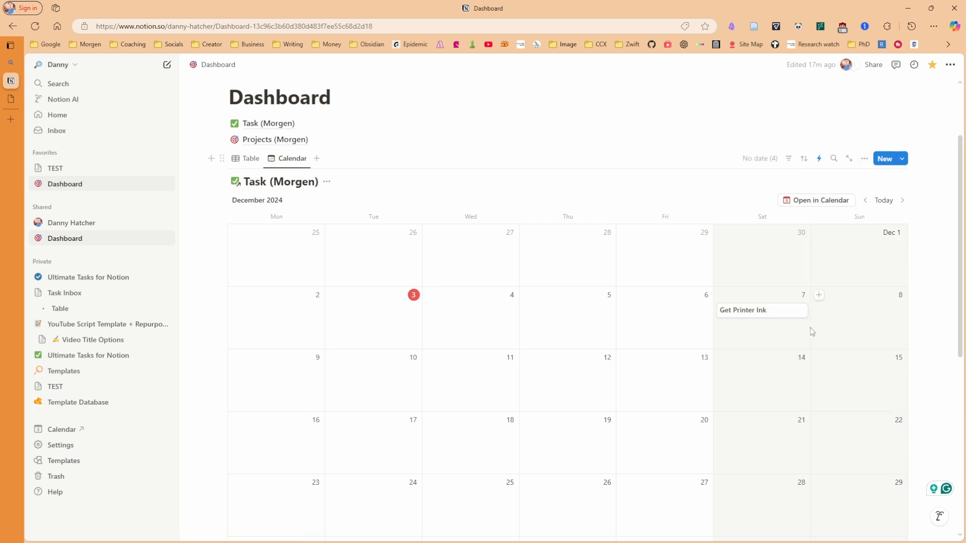
left_click(251, 159)
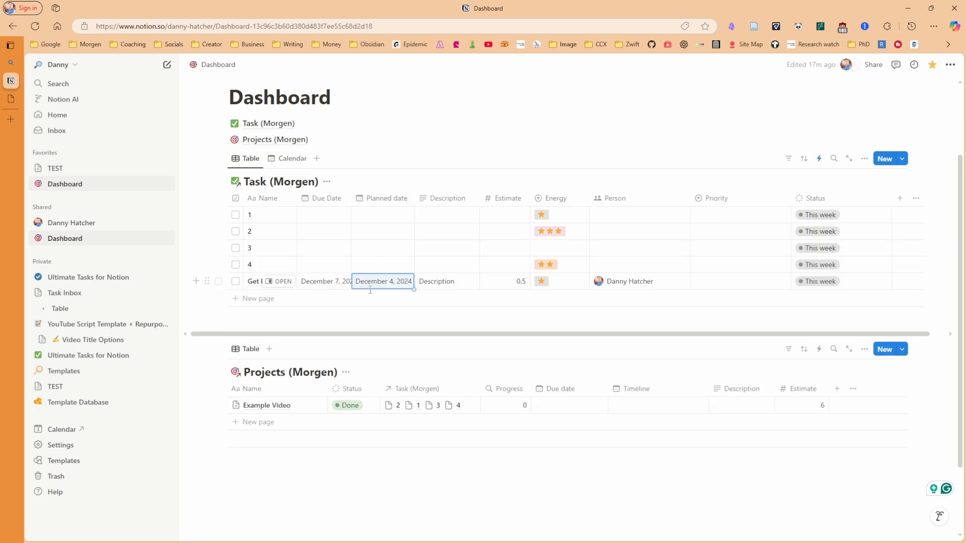
key("alt+Tab")
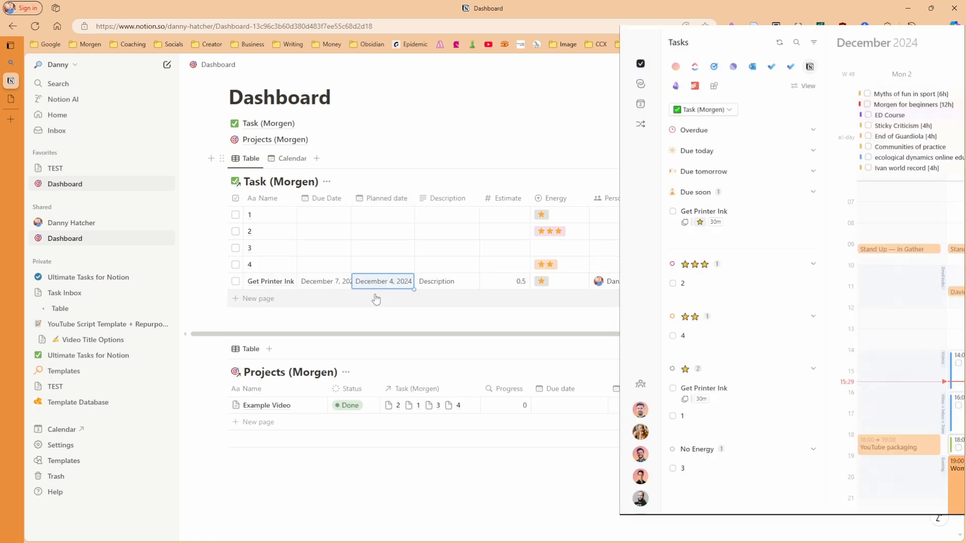
mouse_move(484, 392)
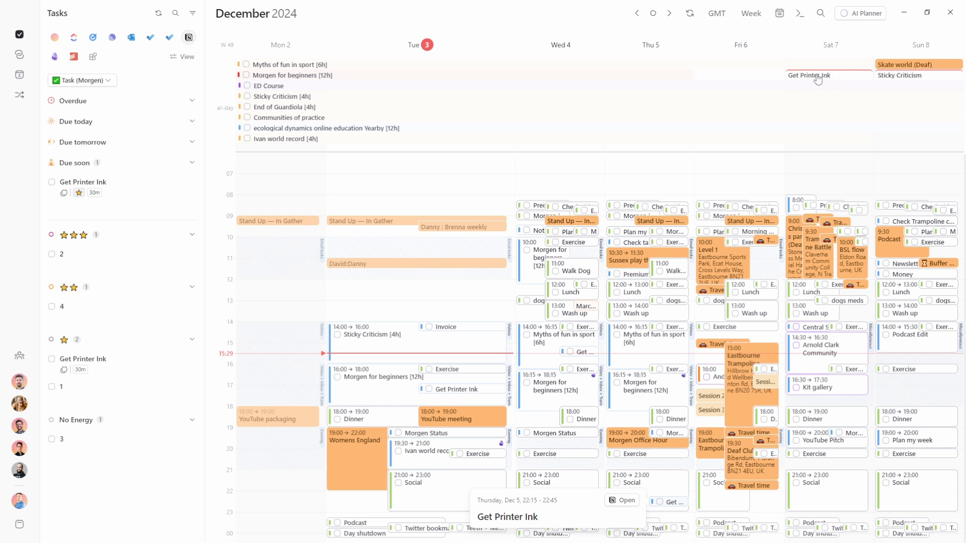
Mark Get Printer Ink complete in Morgen's sidebar and check it's ticked off in Notion
left_click(51, 358)
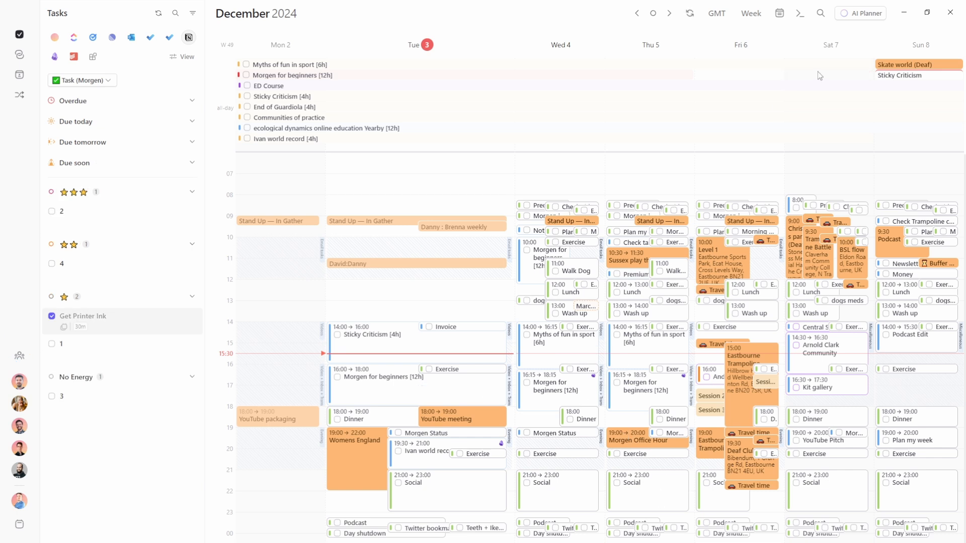
key("alt+Tab")
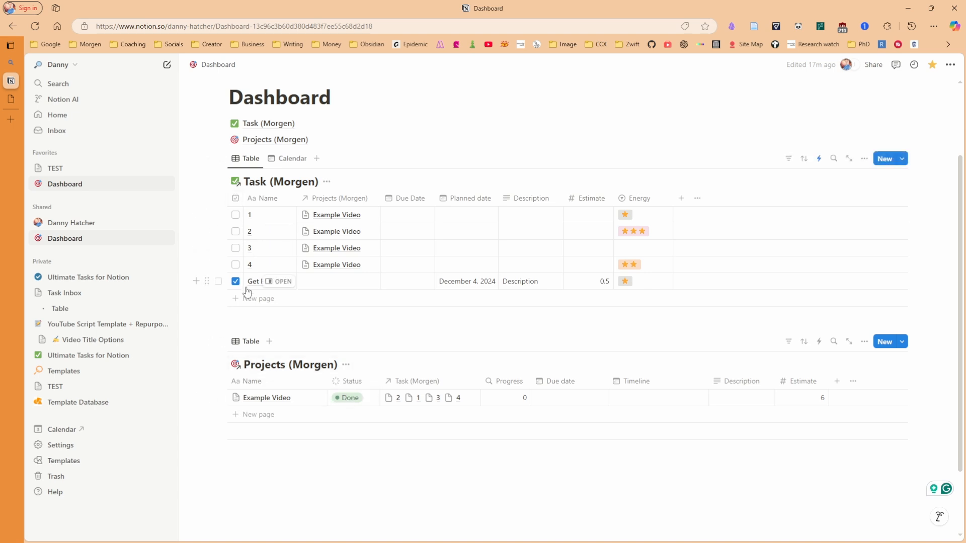
Set Example Video's Notion status to Not started, then open Morgen's task list display preferences
left_click(348, 398)
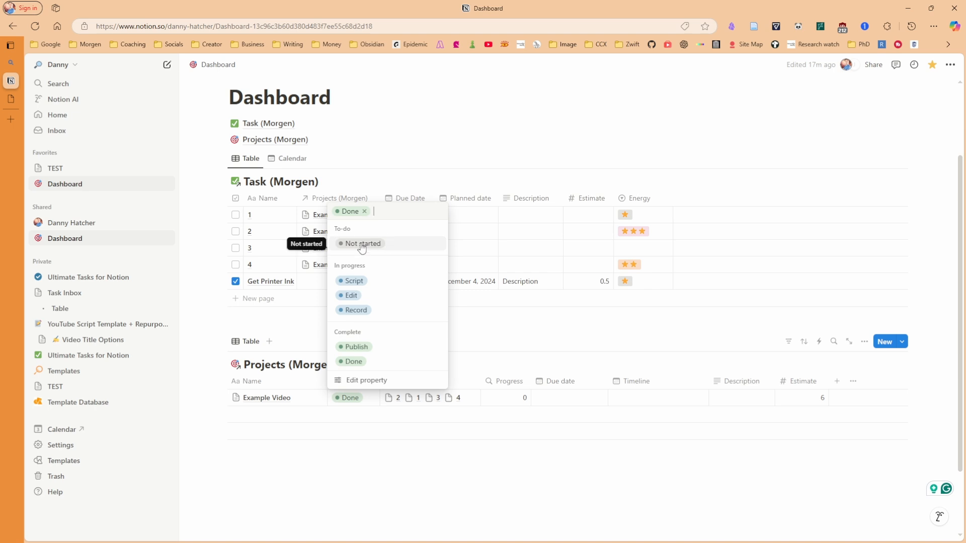
left_click(361, 245)
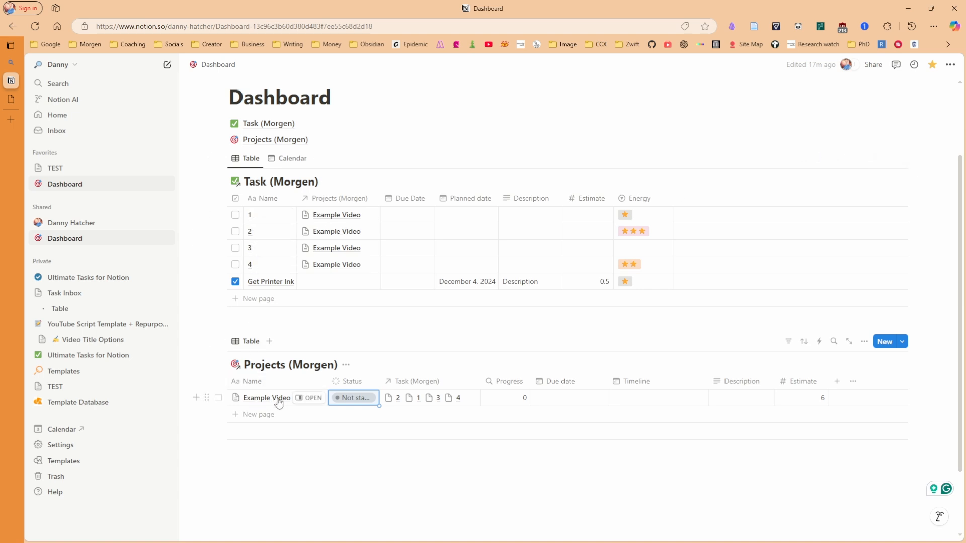
key("alt+Tab")
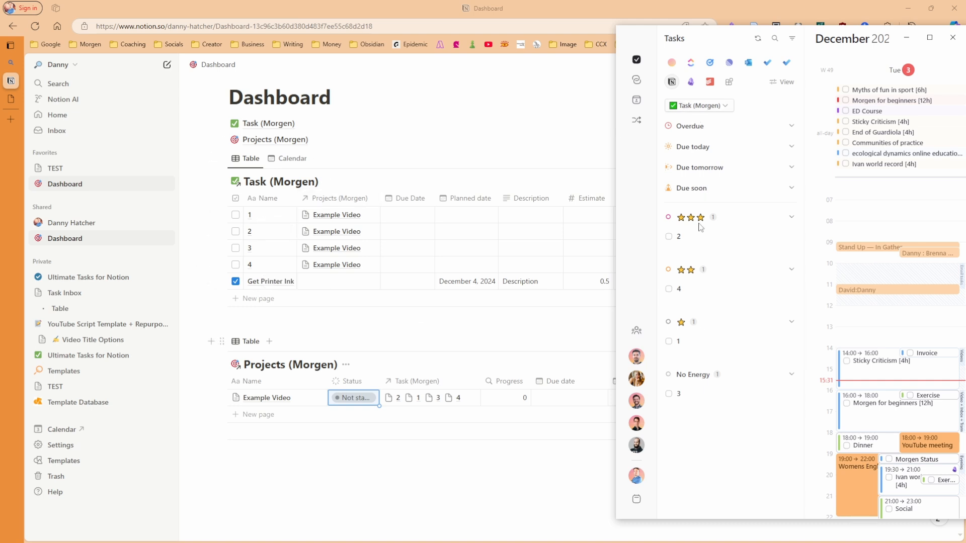
left_click(786, 82)
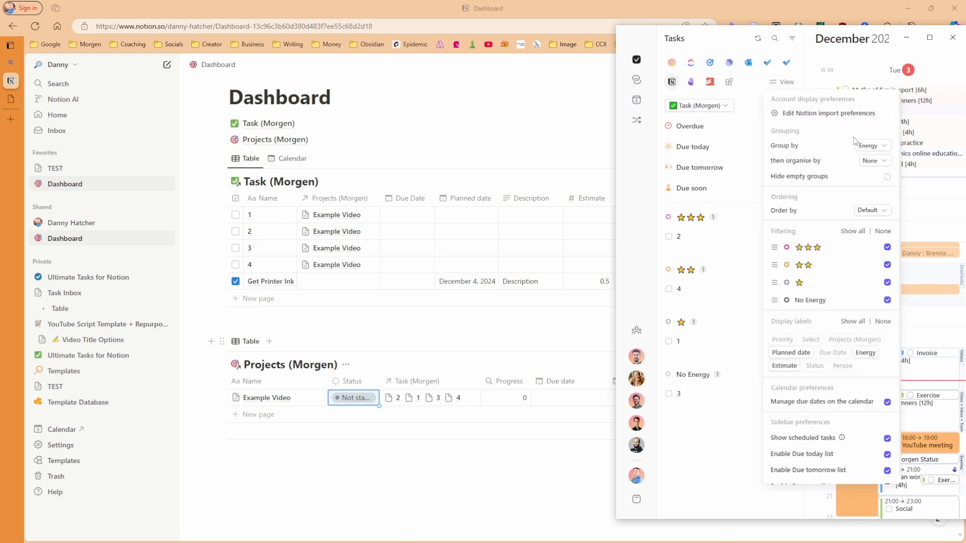
Group the Task (Morgen) list by Projects (Morgen)
left_click(879, 147)
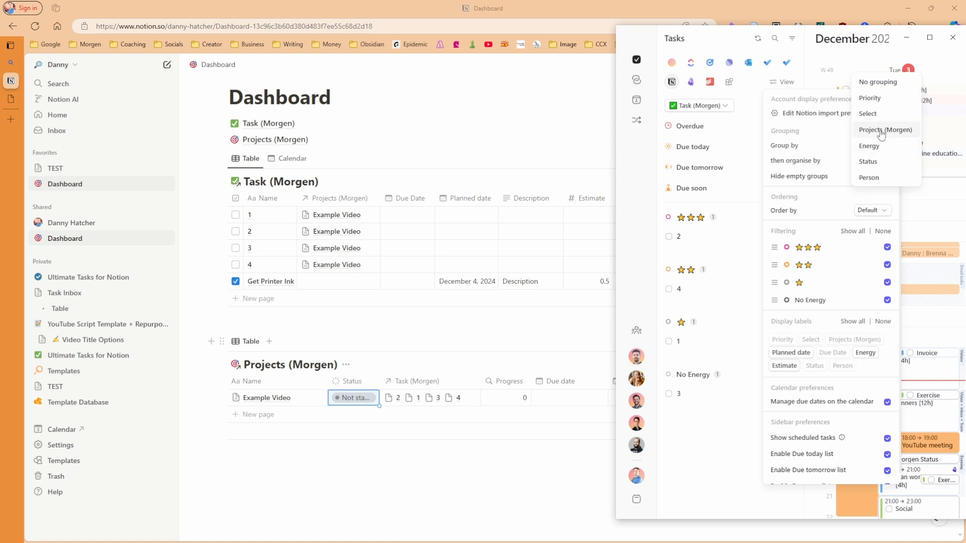
left_click(881, 131)
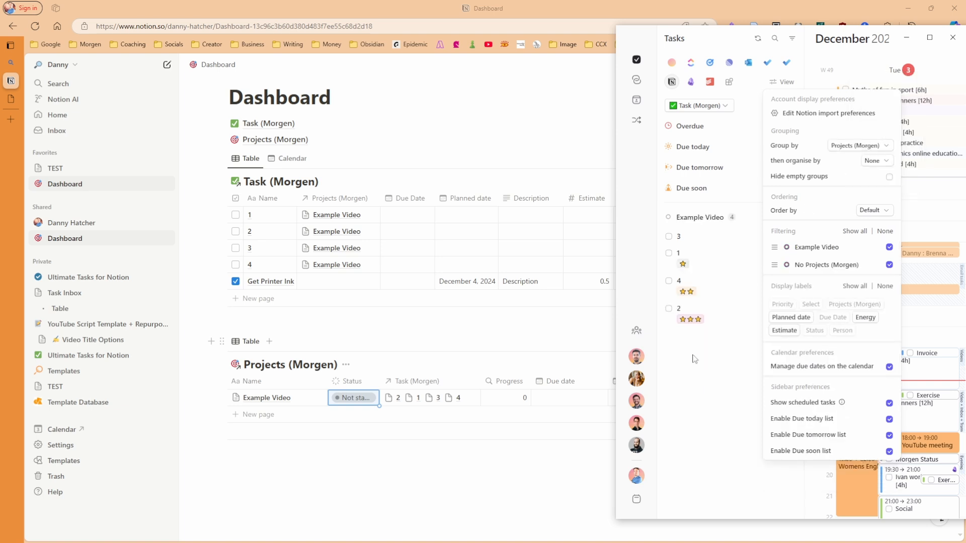
left_click(688, 376)
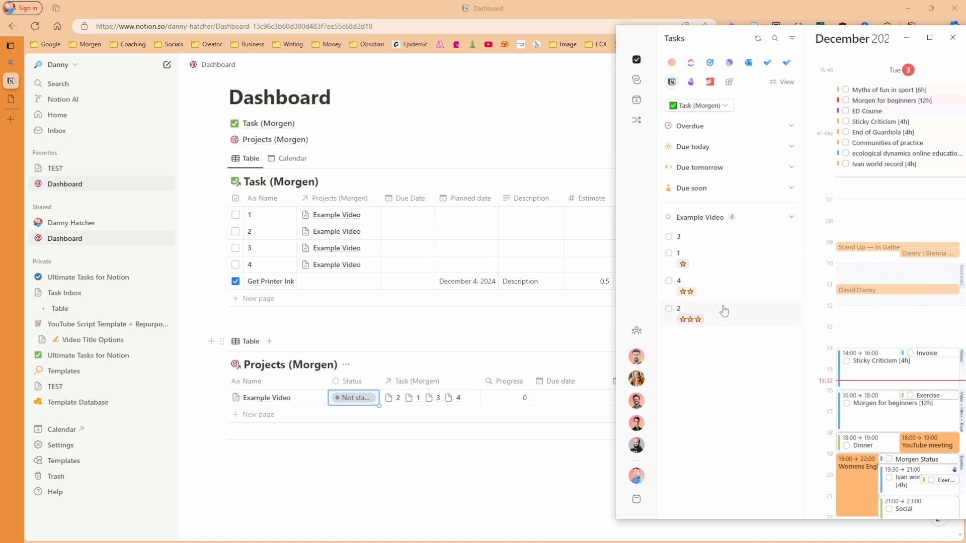
Hide the energy stars on tasks and order the list by due date
left_click(782, 81)
left_click(865, 323)
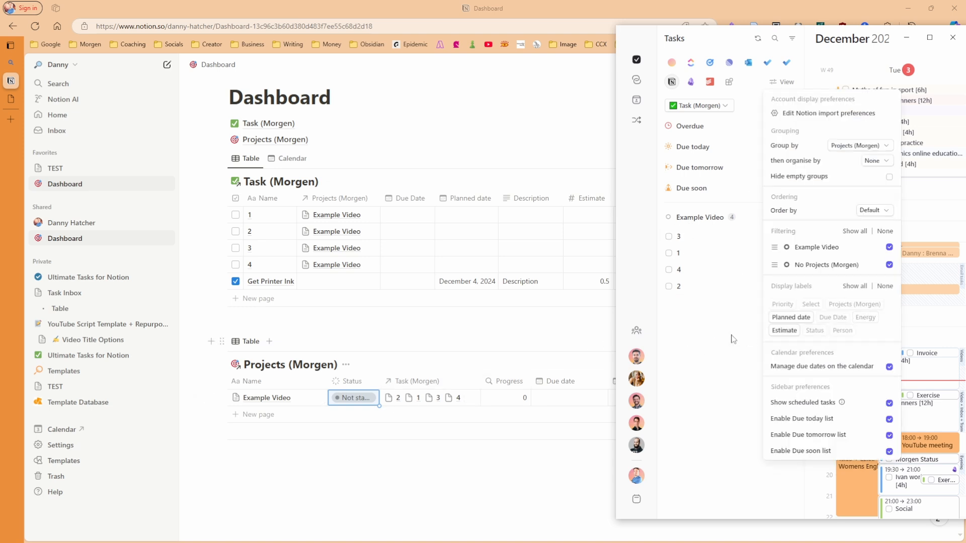
left_click(694, 328)
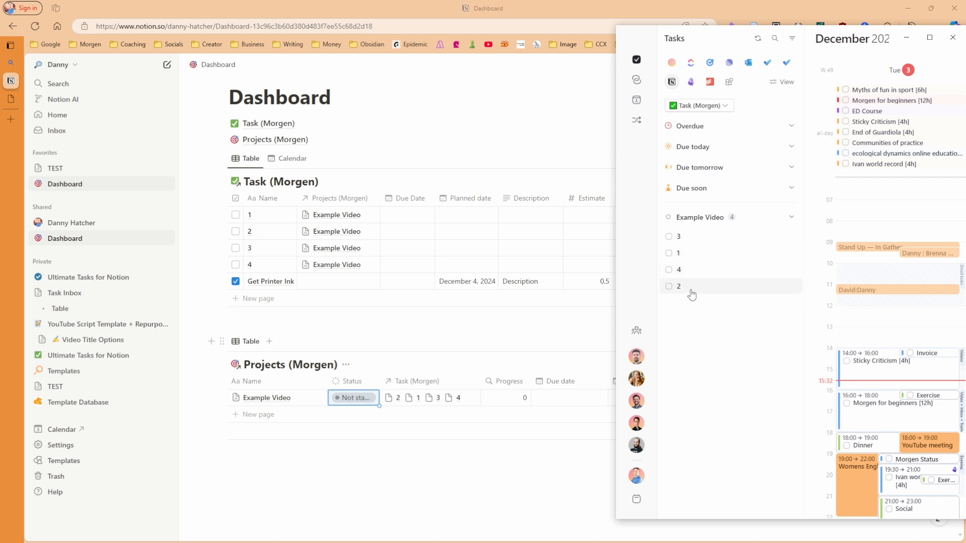
left_click(782, 82)
left_click(874, 218)
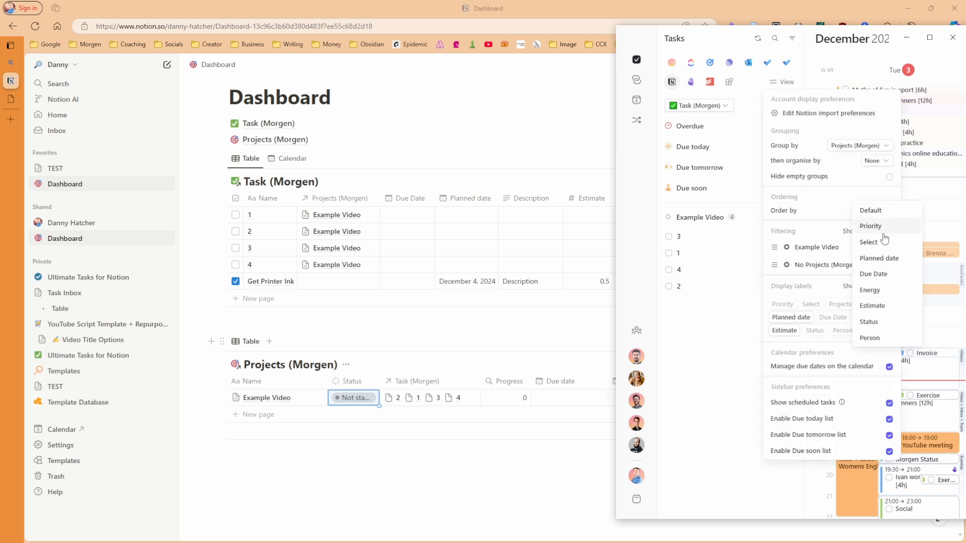
left_click(689, 334)
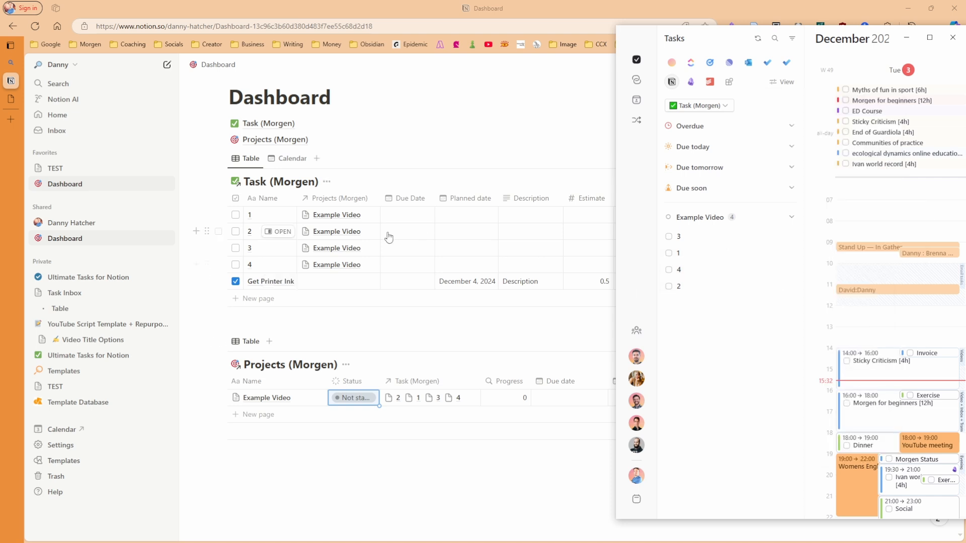
Give tasks 1–4 due dates, collapse Due tomorrow and Due soon, and show due dates beneath tasks
left_click(403, 222)
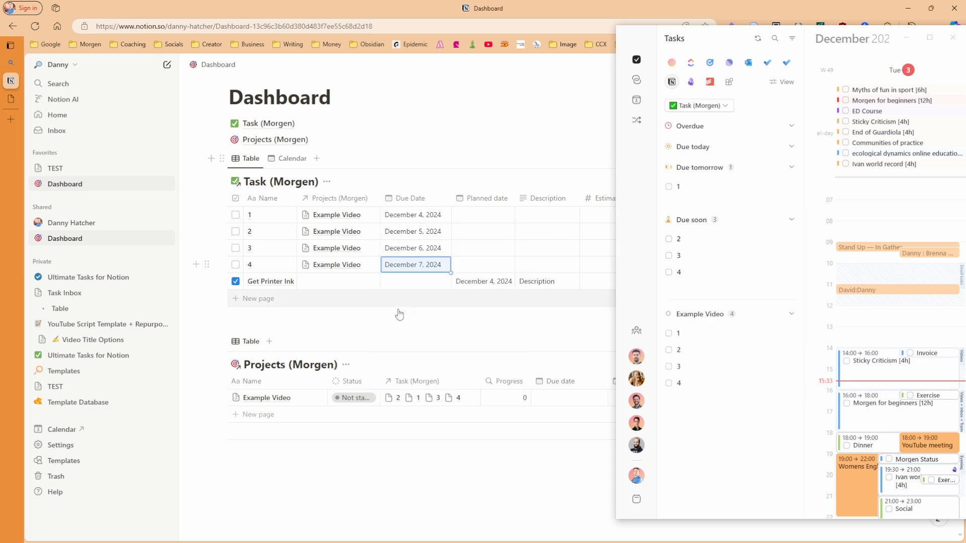
left_click(704, 169)
left_click(694, 189)
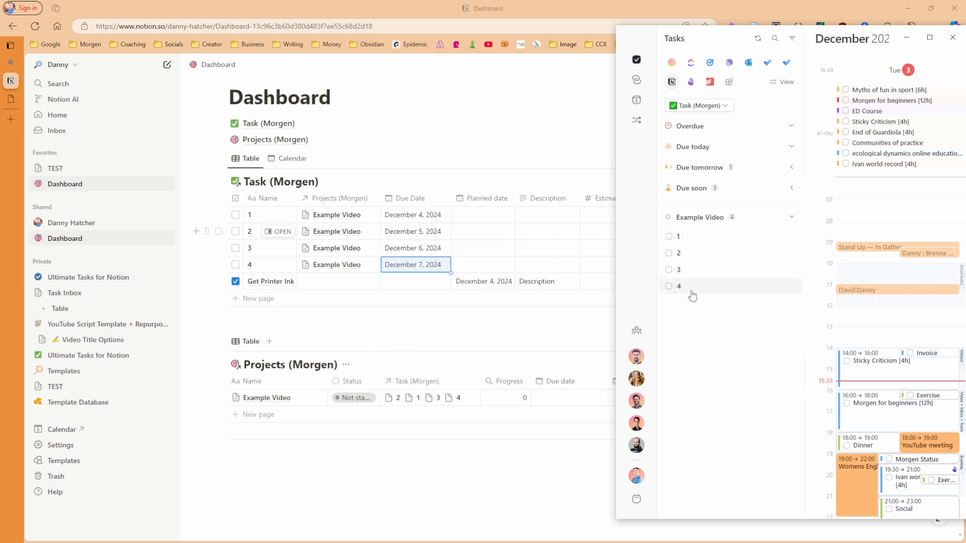
left_click(778, 82)
left_click(696, 373)
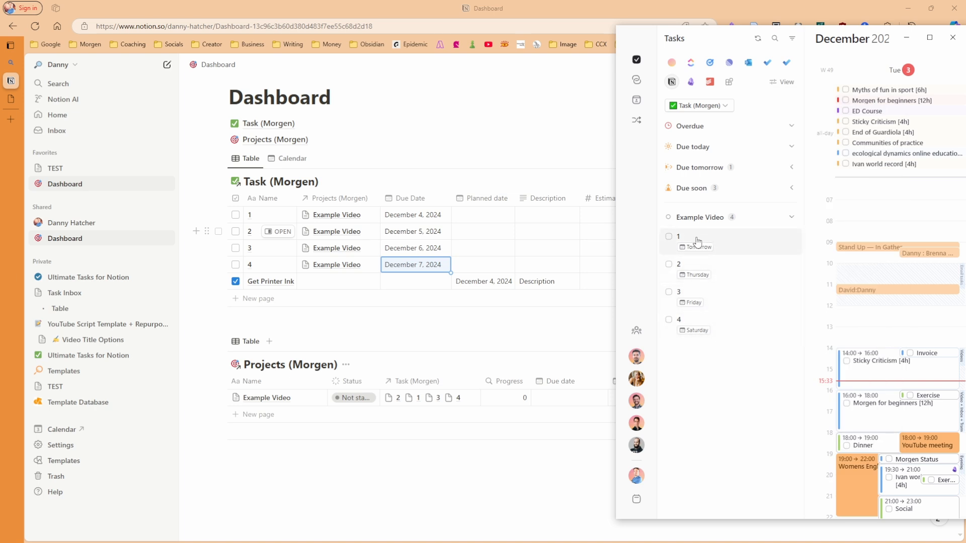
Try grouping the task list by Priority
left_click(780, 82)
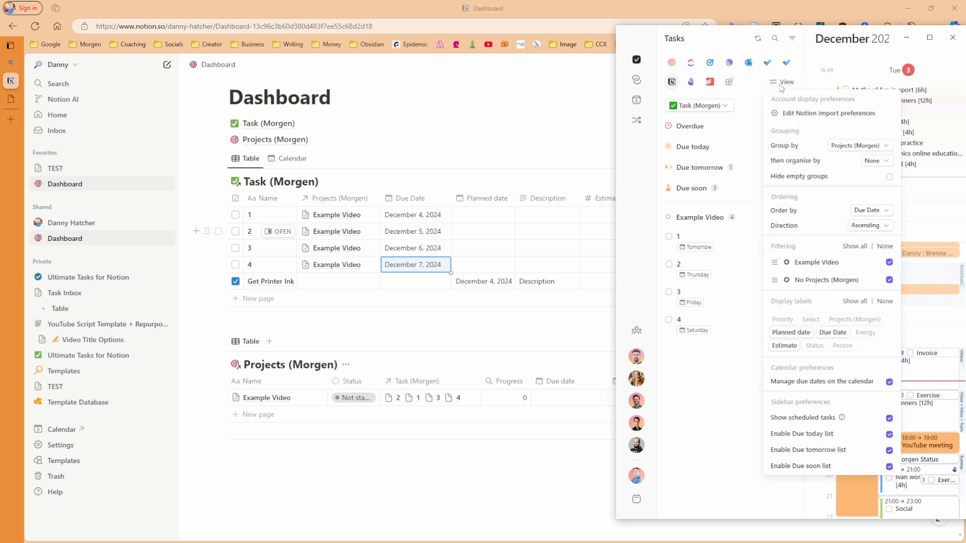
left_click(858, 146)
left_click(846, 116)
left_click(719, 256)
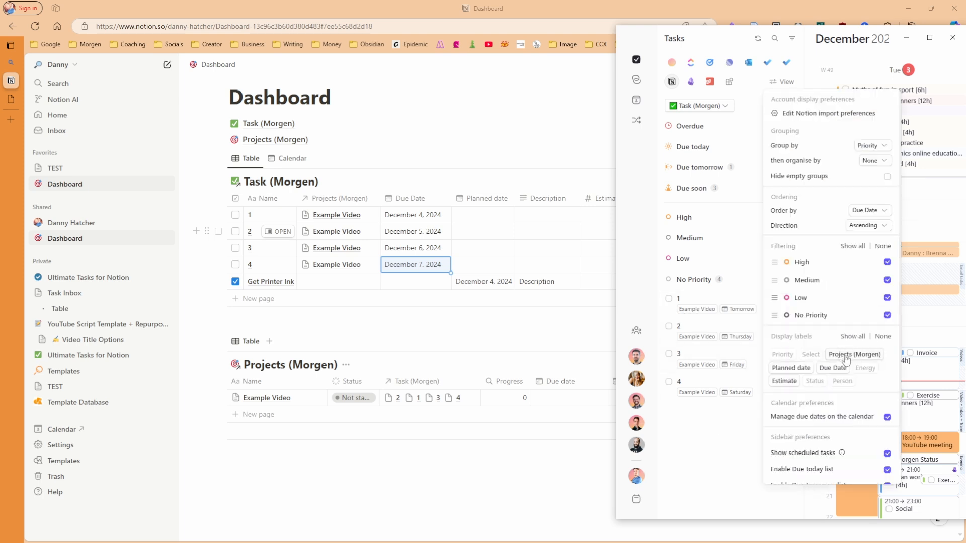
Hide project tags, regroup by Projects (Morgen), and switch the source to the Projects (Morgen) database
left_click(846, 360)
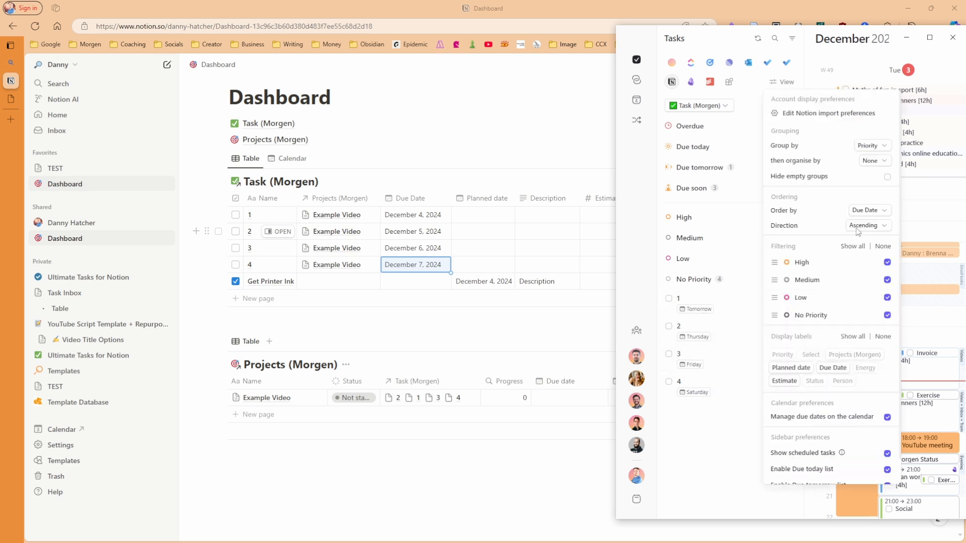
left_click(868, 149)
left_click(886, 184)
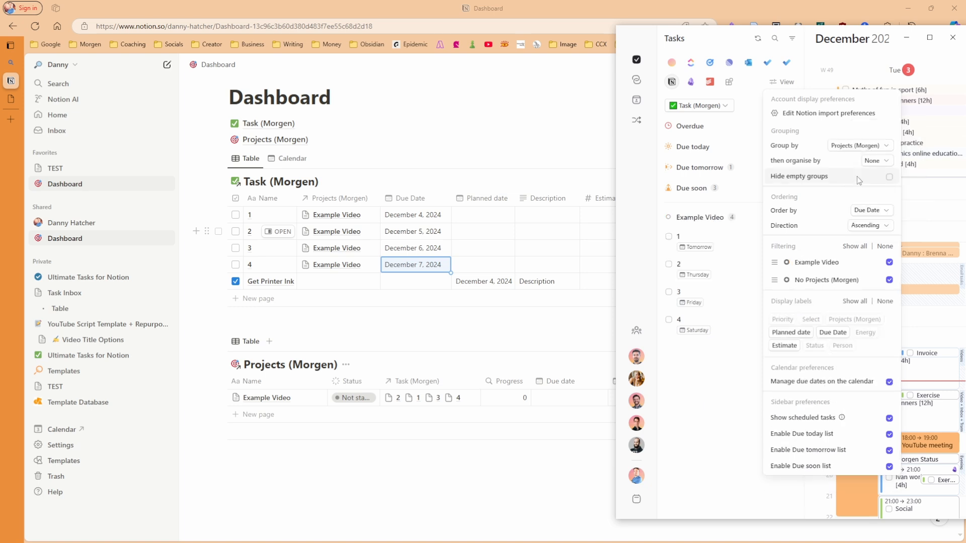
left_click(735, 178)
left_click(709, 111)
left_click(699, 142)
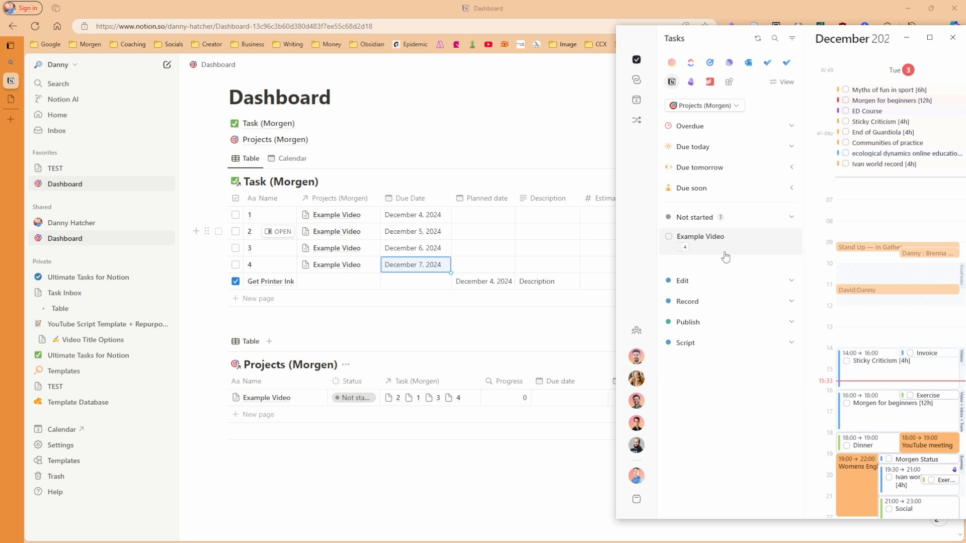
Show Timeline, Estimate and Status labels on each project in the Projects (Morgen) list
left_click(781, 82)
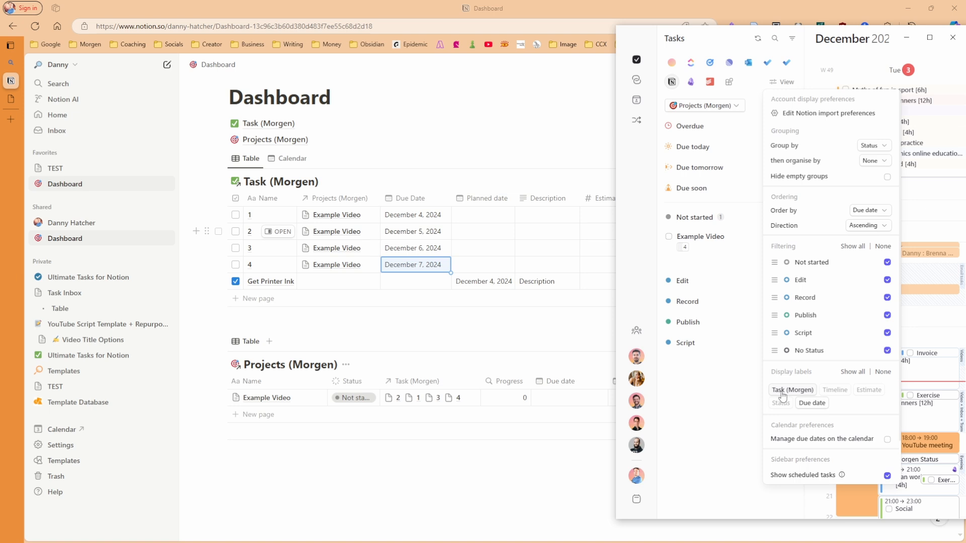
left_click(837, 391)
left_click(717, 392)
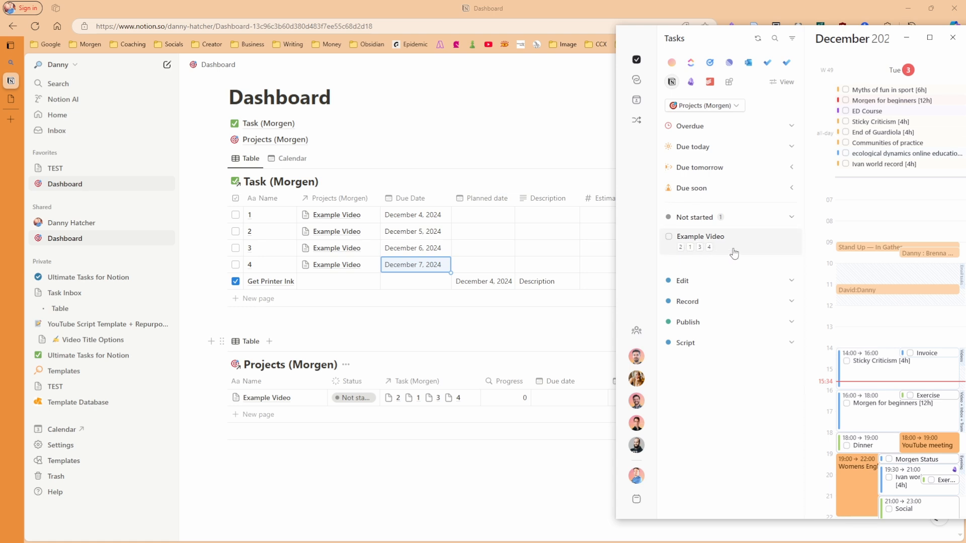
left_click(839, 391)
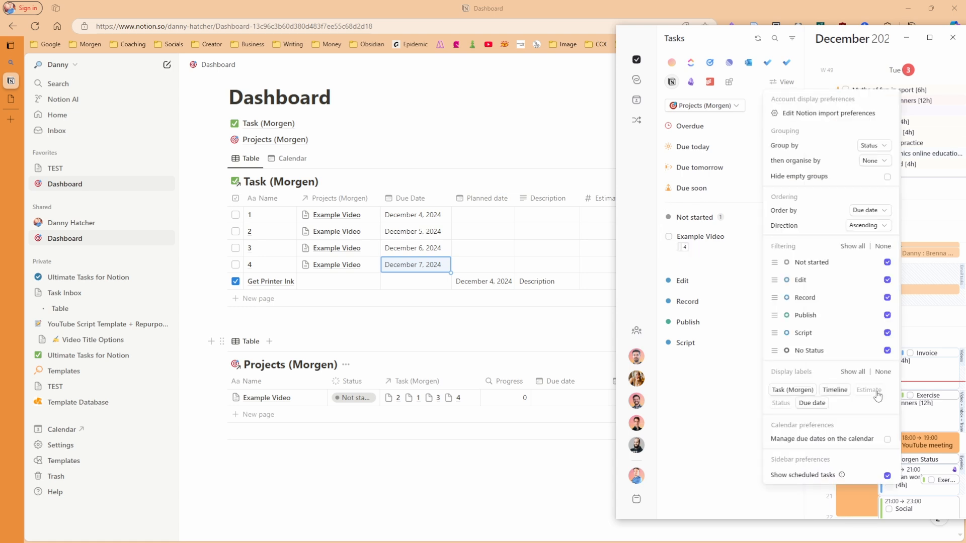
left_click(874, 391)
left_click(780, 404)
left_click(703, 416)
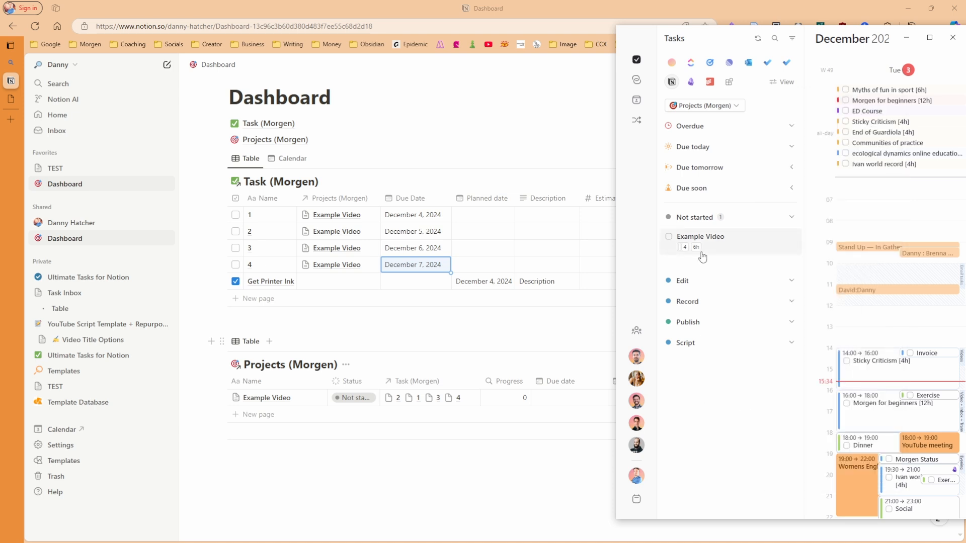
Set the Example Video project's due date to December 8, 2024
left_click(568, 397)
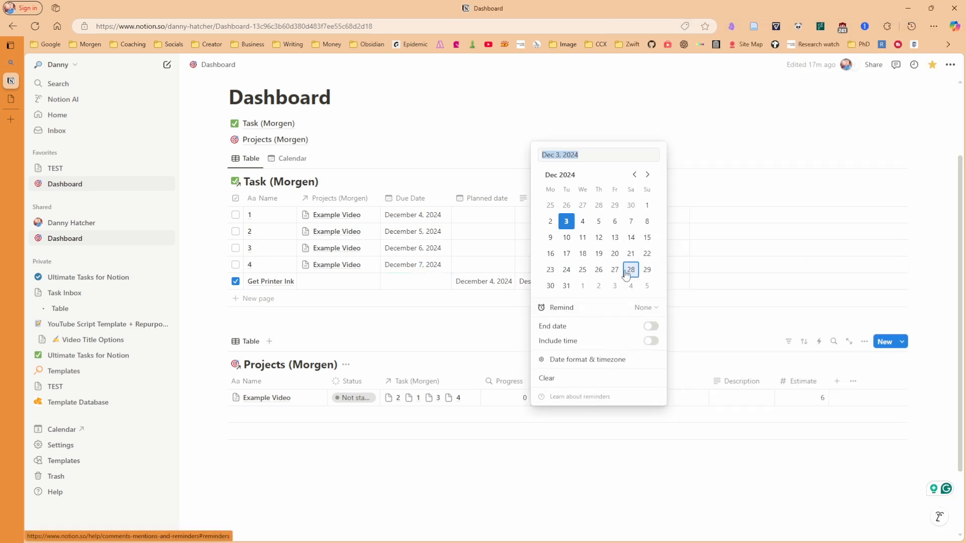
left_click(647, 222)
left_click(641, 486)
Set Example Video's Timeline to December 2 → December 8, 2024 and return to Morgen
left_click(638, 400)
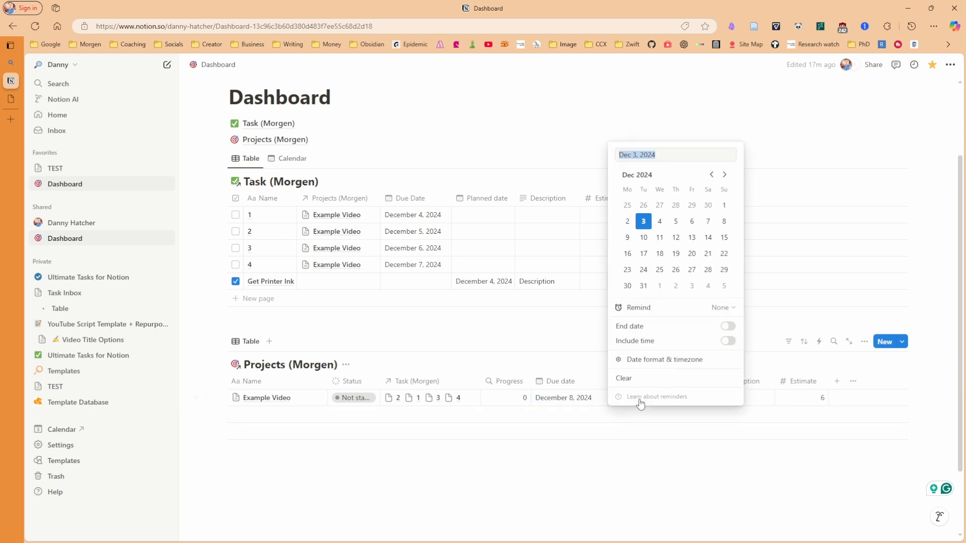
left_click(627, 222)
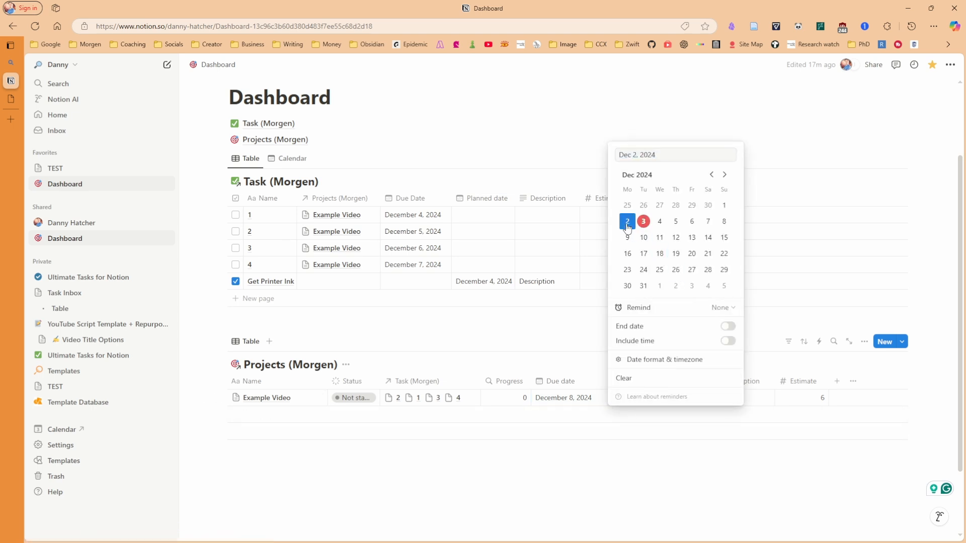
left_click(727, 326)
left_click(724, 221)
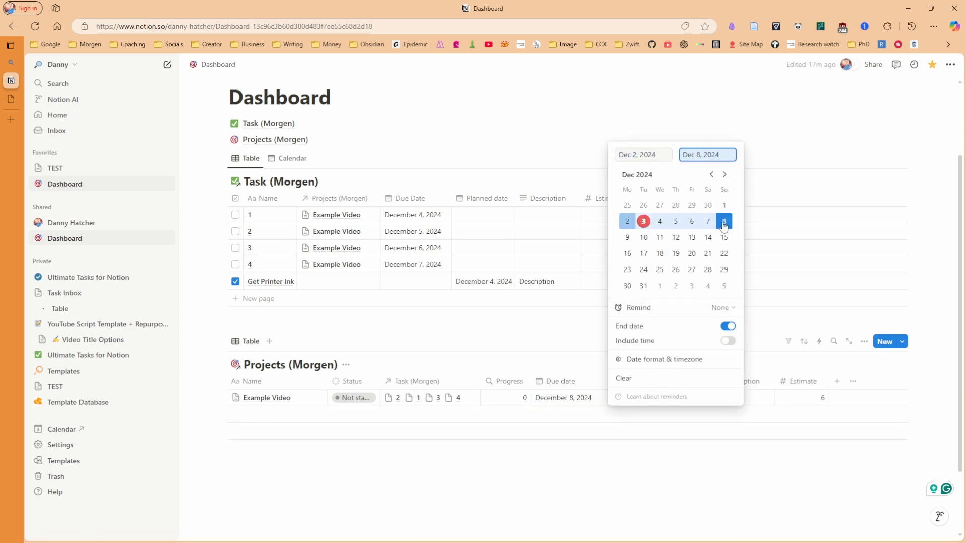
left_click(721, 466)
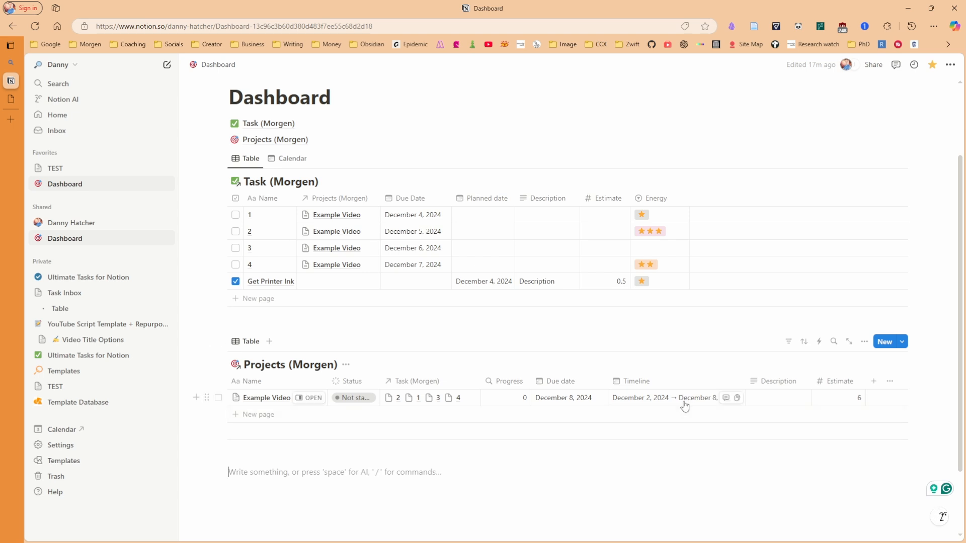
key("alt+Tab")
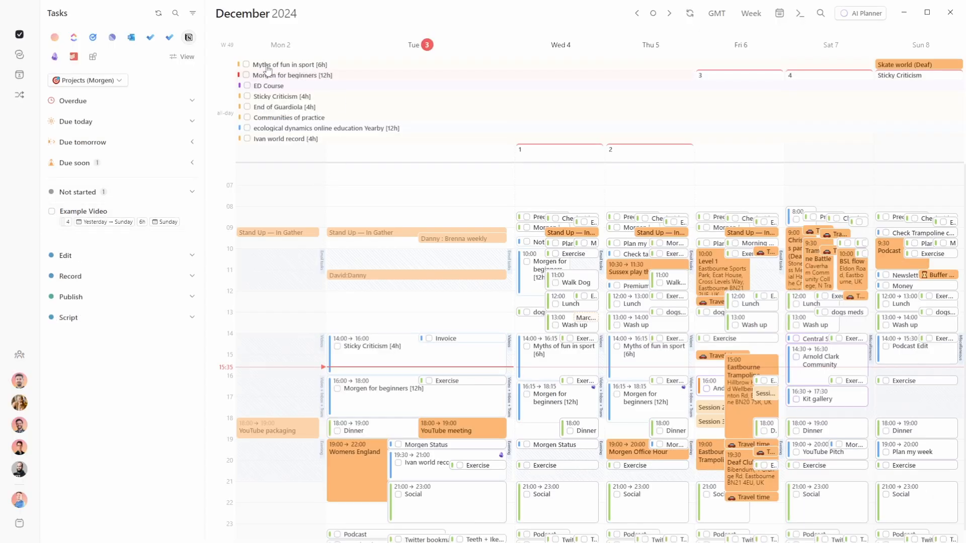
Schedule Example Video as an all-day item starting Monday 2 December
left_click(314, 67)
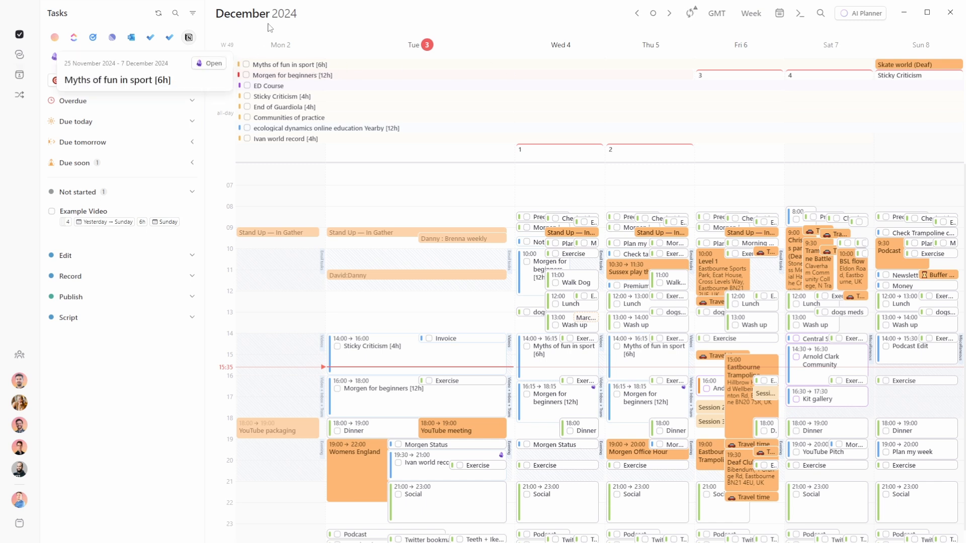
left_click(451, 181)
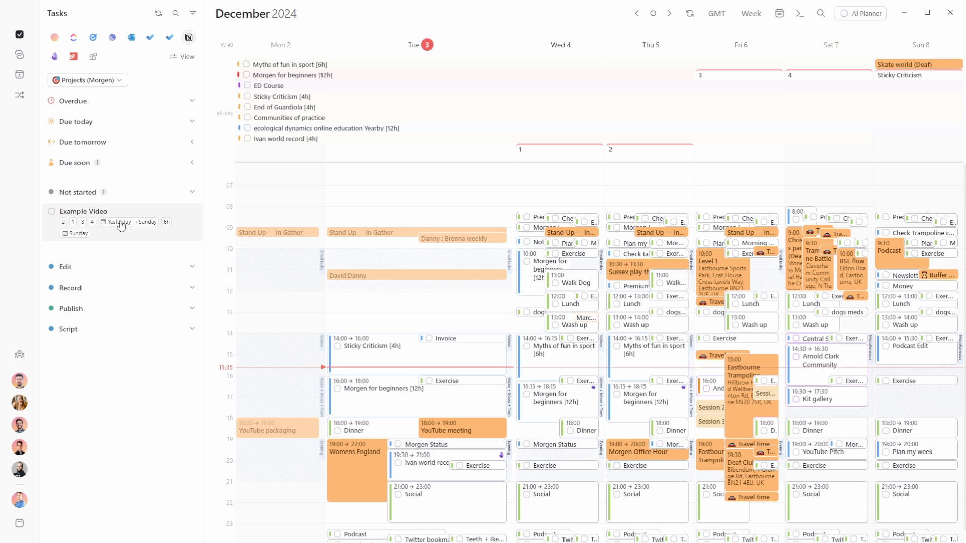
left_click_drag(106, 224, 903, 153)
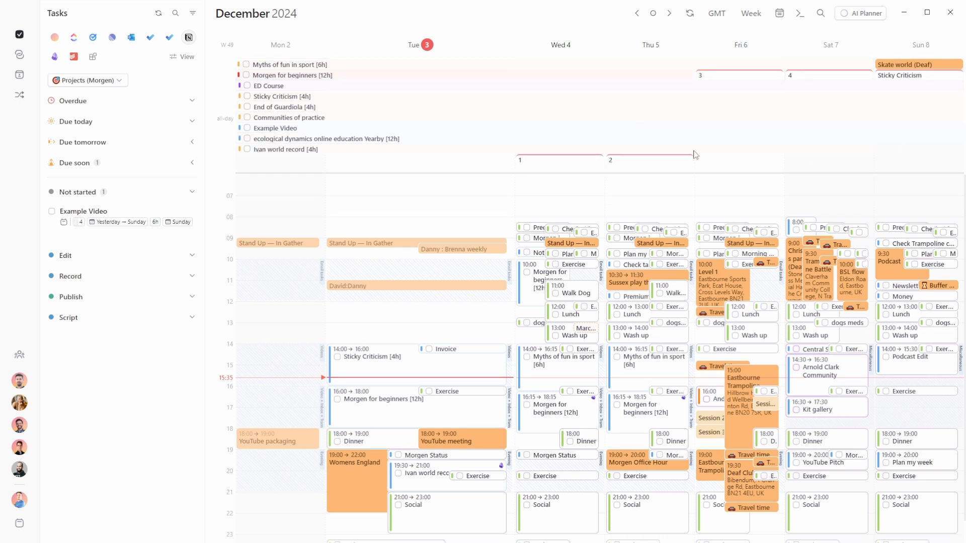
Switch the sidebar grouping to Task (Morgen) and back to Projects (Morgen)
mouse_move(291, 132)
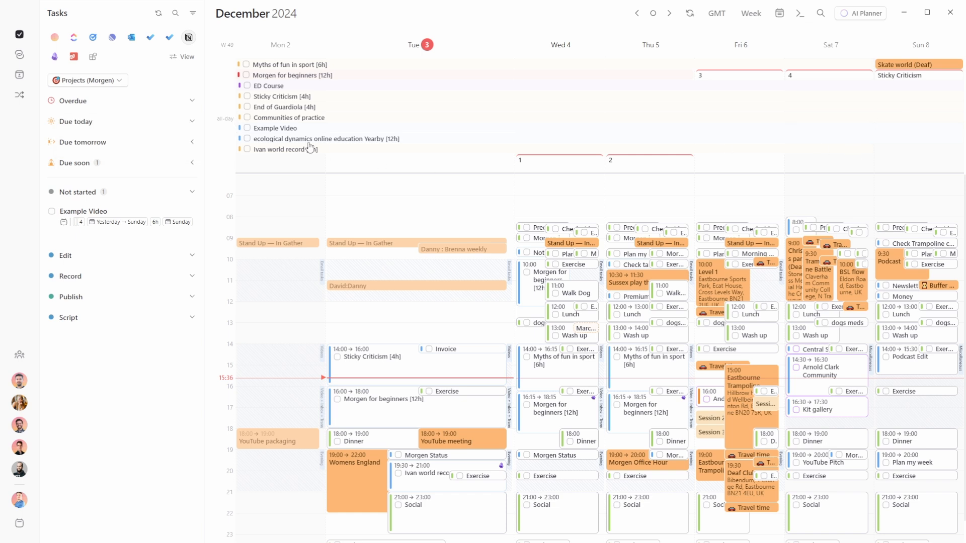
left_click(112, 81)
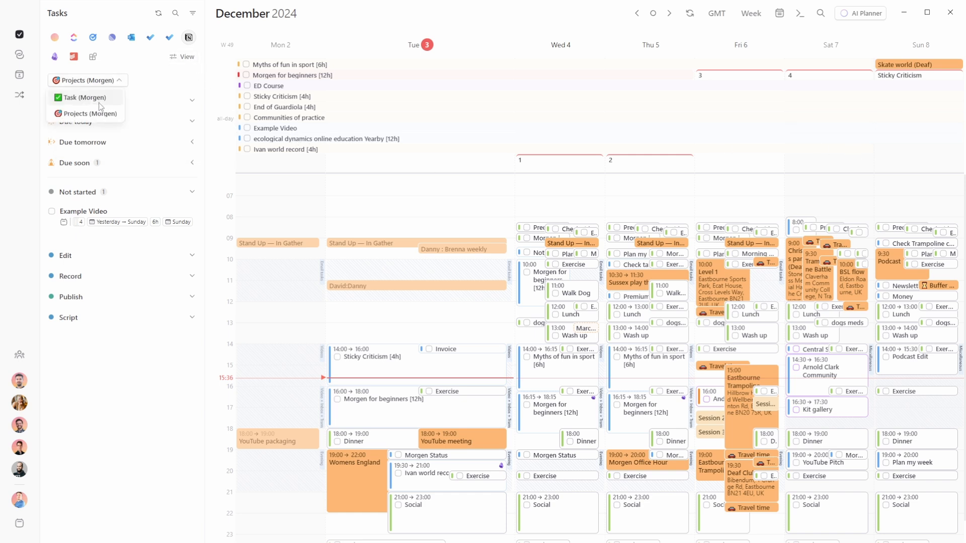
left_click(96, 96)
left_click(182, 57)
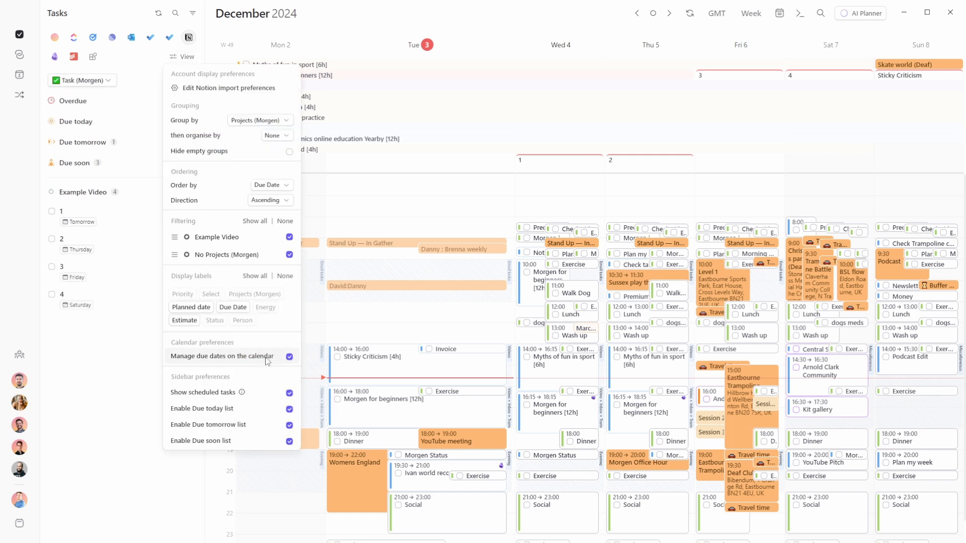
left_click(108, 360)
left_click(88, 81)
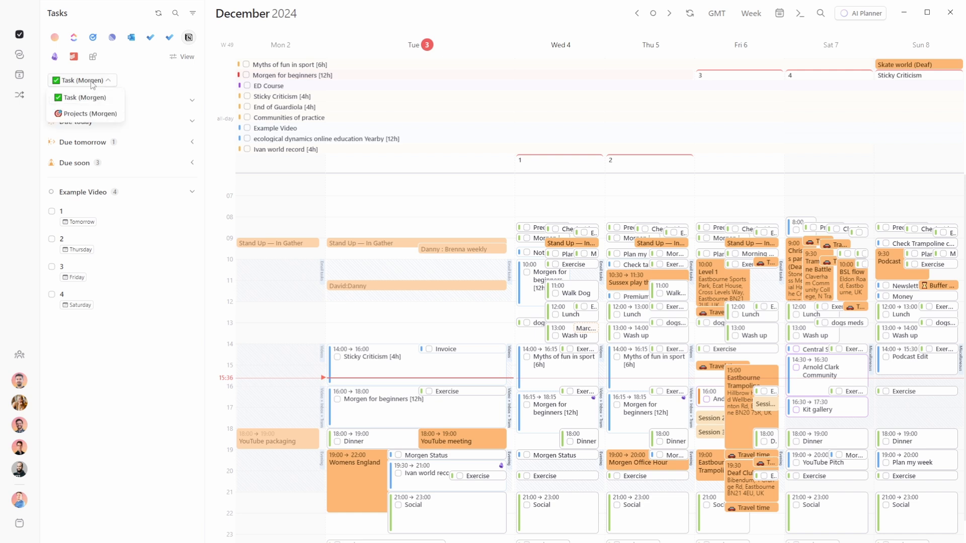
left_click(88, 114)
Turn on 'Manage due dates on the calendar' so project due dates appear
left_click(183, 57)
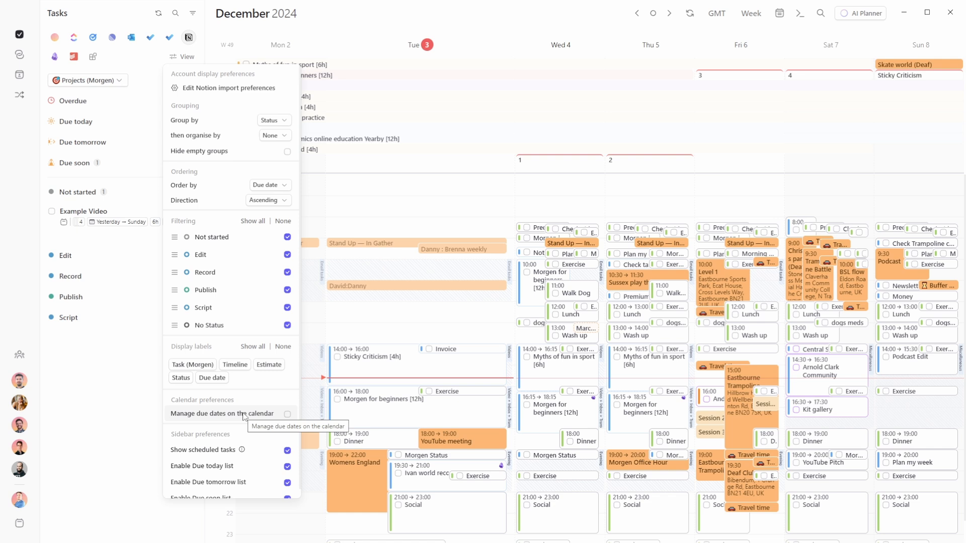
left_click(244, 415)
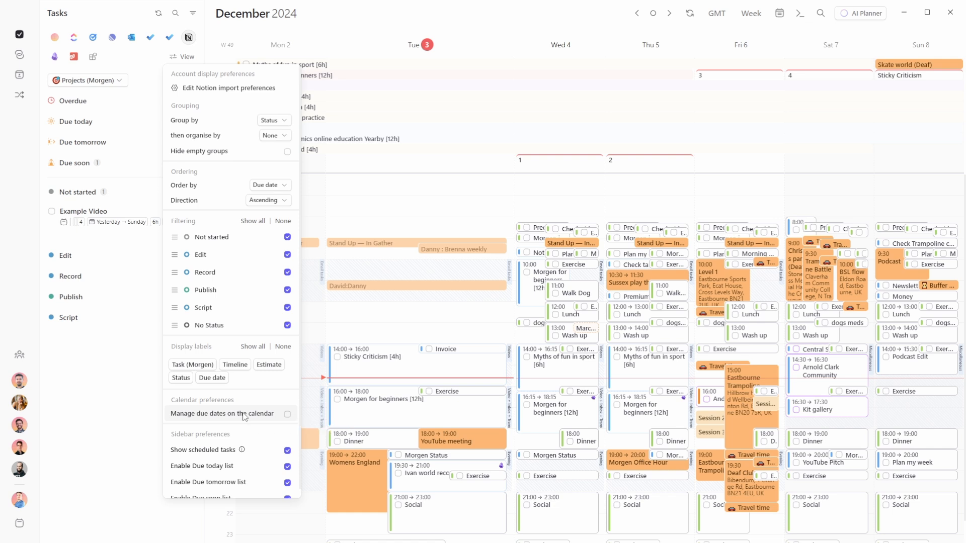
left_click(119, 398)
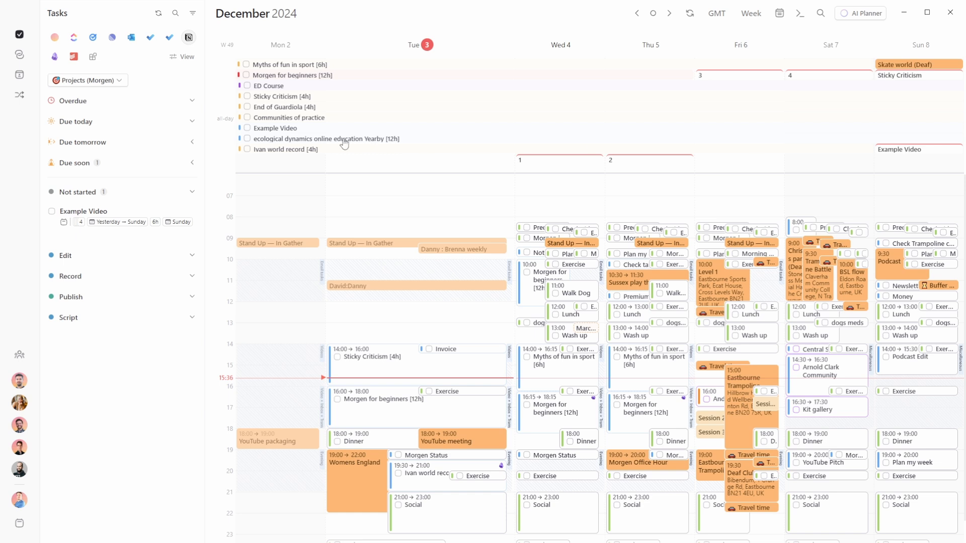
Move Example Video to the Tech YouTube calendar and confirm the change
mouse_move(289, 128)
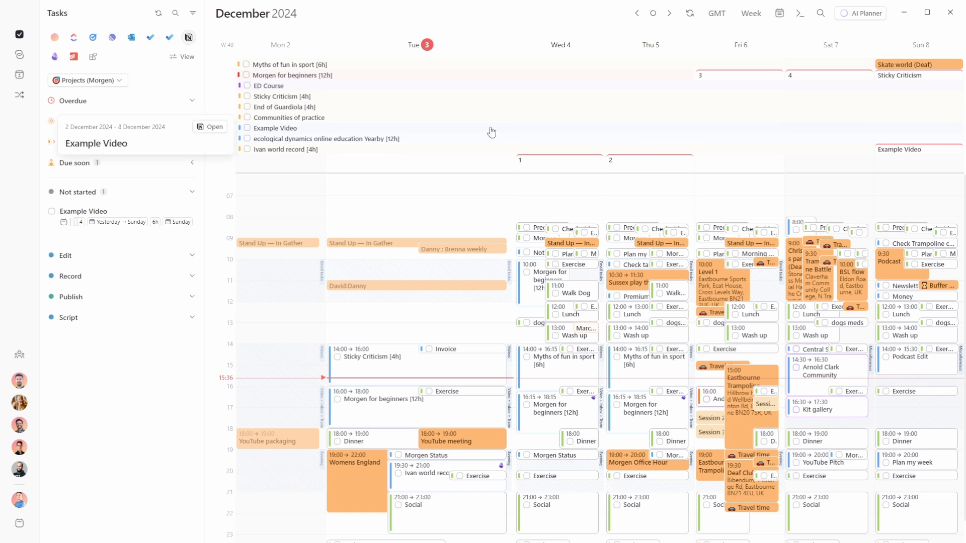
left_click(267, 130)
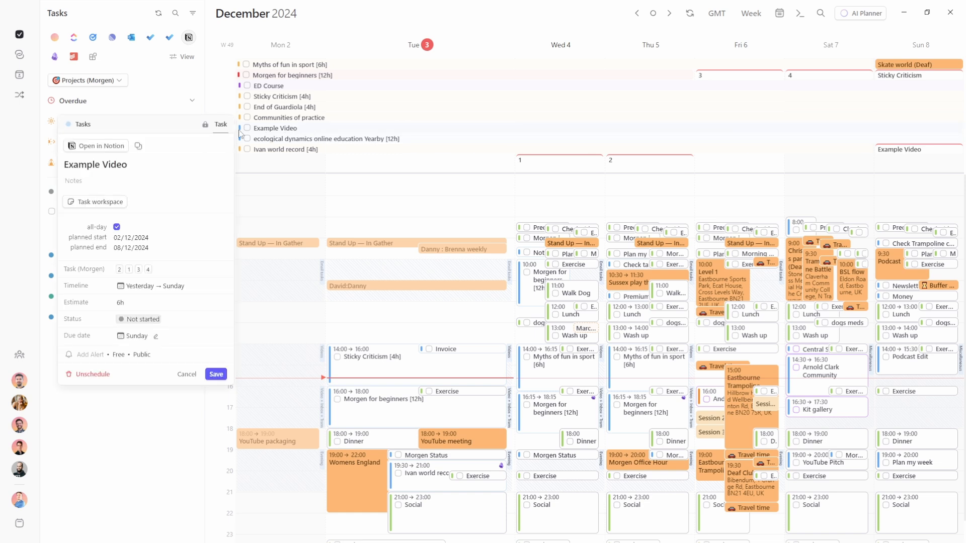
left_click(81, 126)
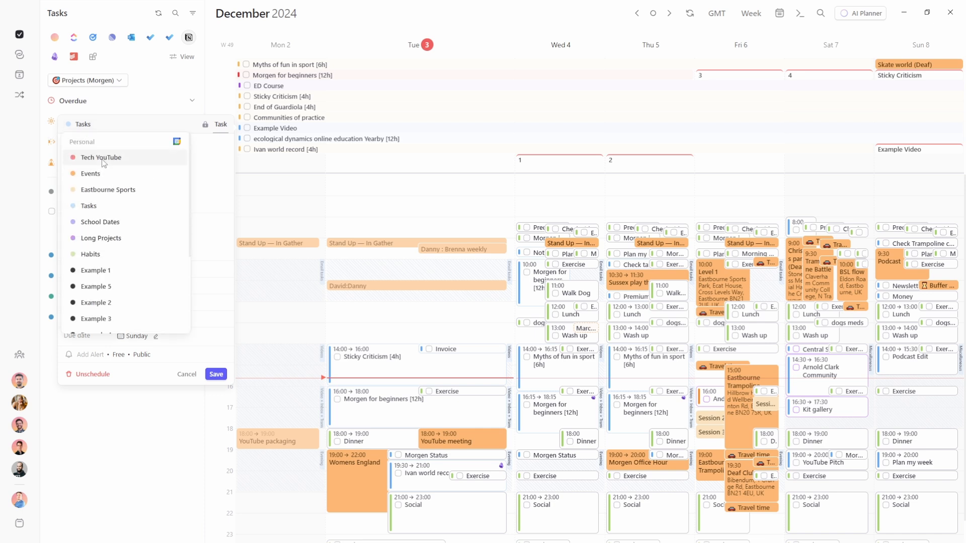
left_click(103, 161)
left_click(483, 319)
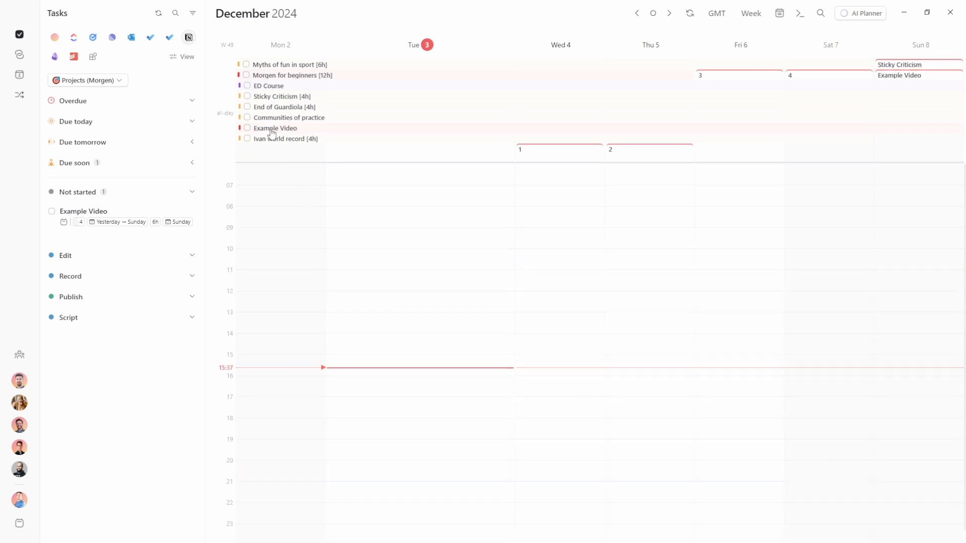
Time-block Example Video on Tuesday, delete that block, then tick Example Video off as complete
left_click_drag(272, 134, 392, 383)
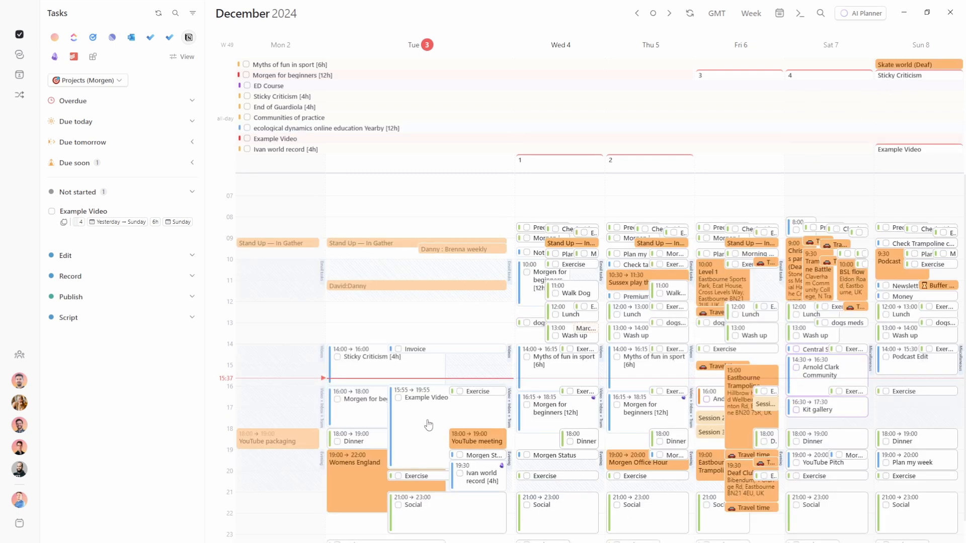
mouse_move(428, 425)
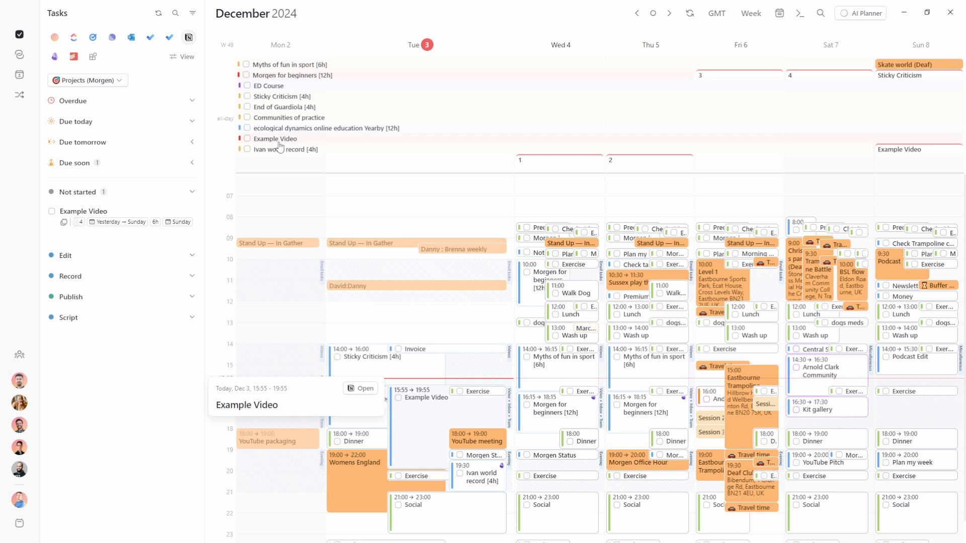
mouse_move(277, 141)
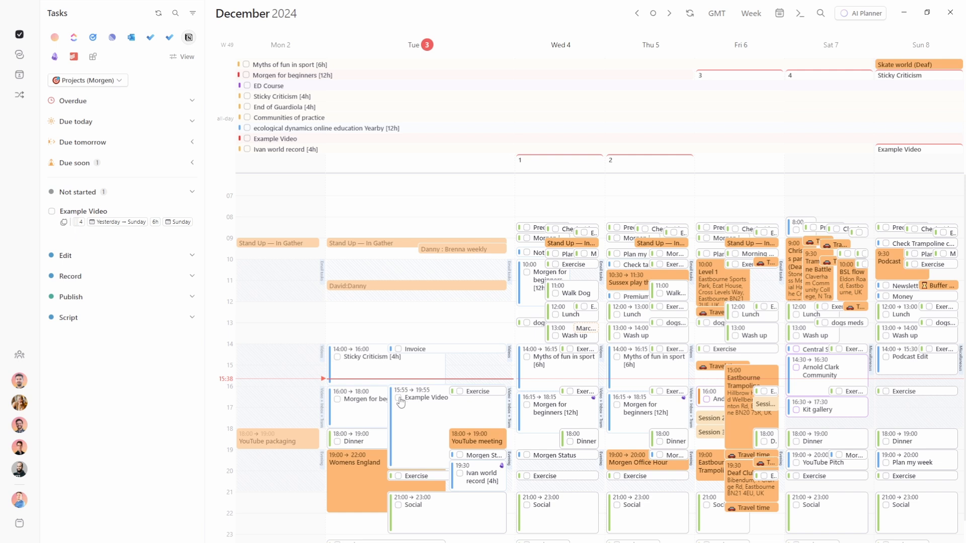
key("Delete")
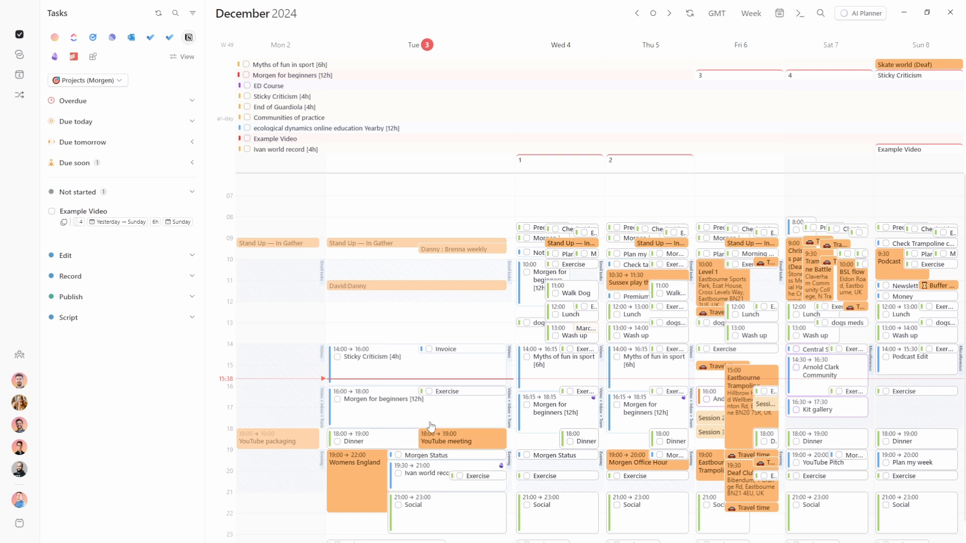
left_click(247, 139)
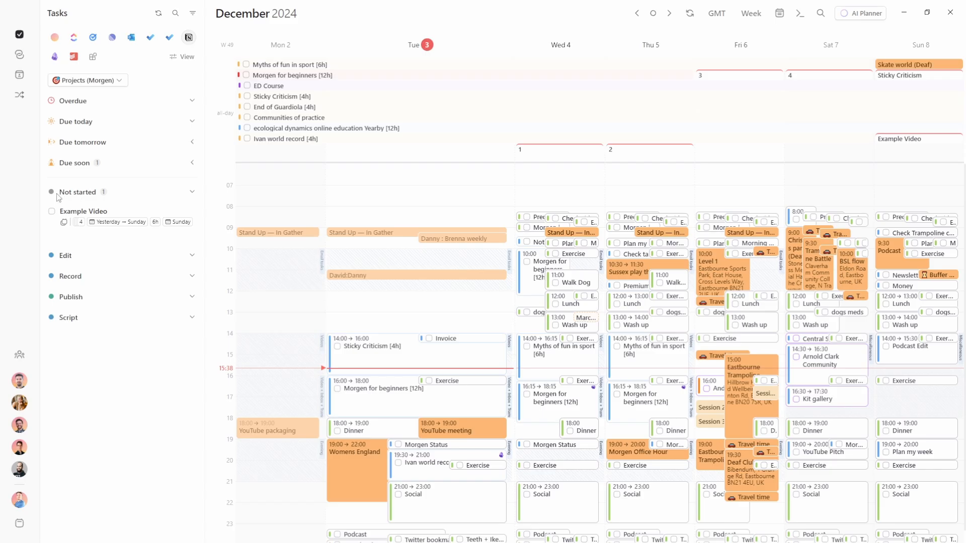
left_click(51, 211)
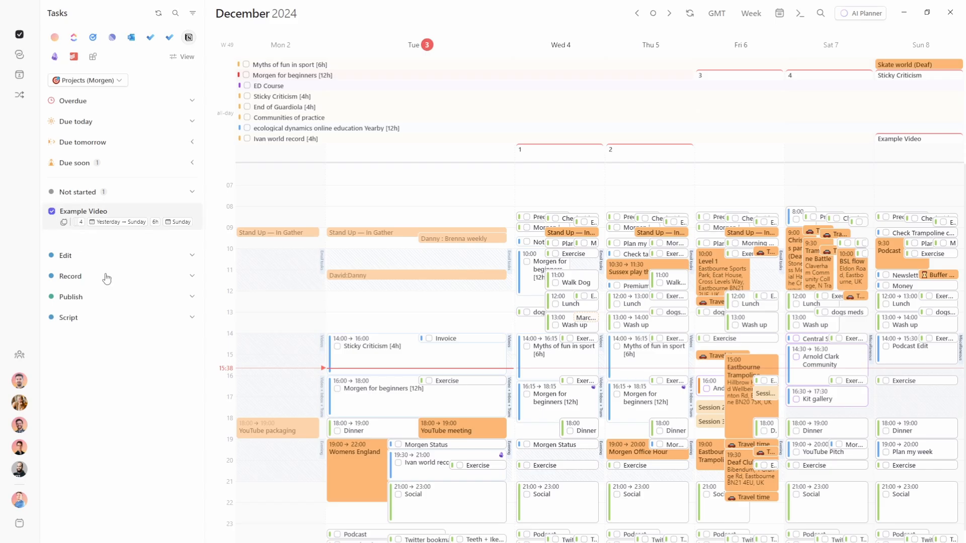
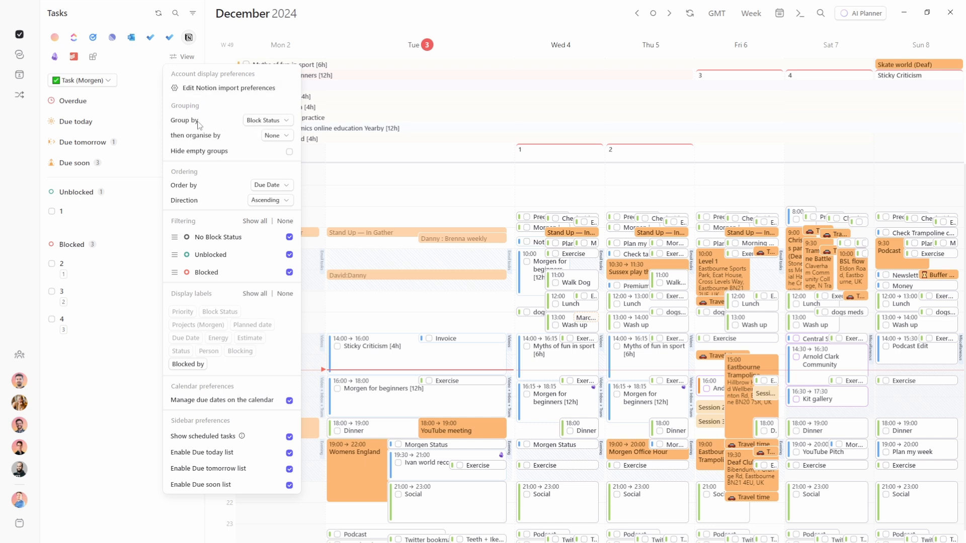
Keep tasks grouped by Block Status and toggle the Blocked filter off and back on
left_click(274, 122)
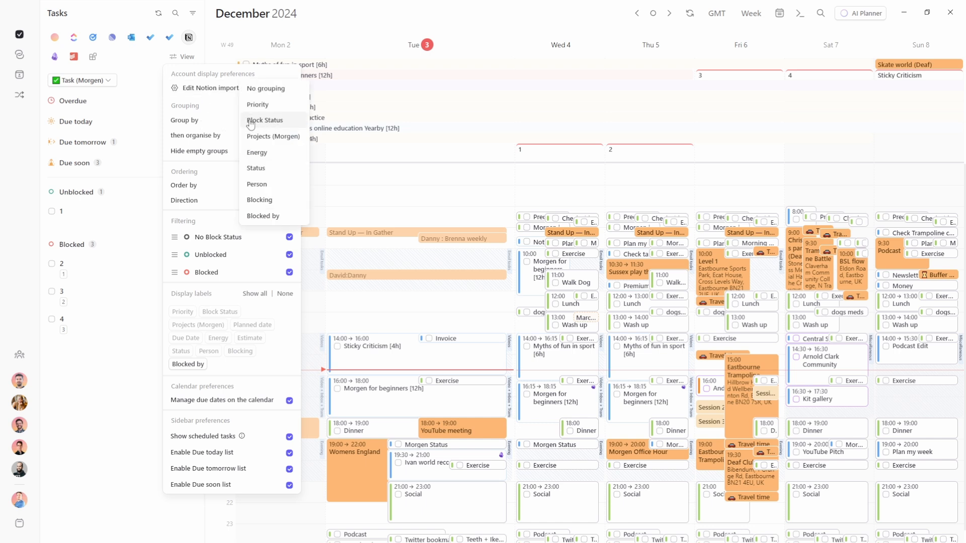
left_click(213, 122)
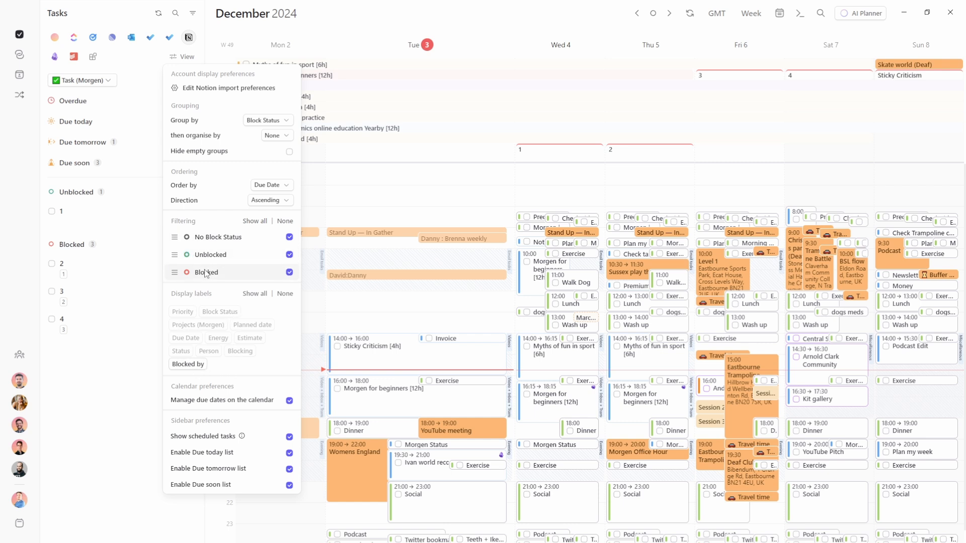
left_click(290, 273)
left_click(290, 273)
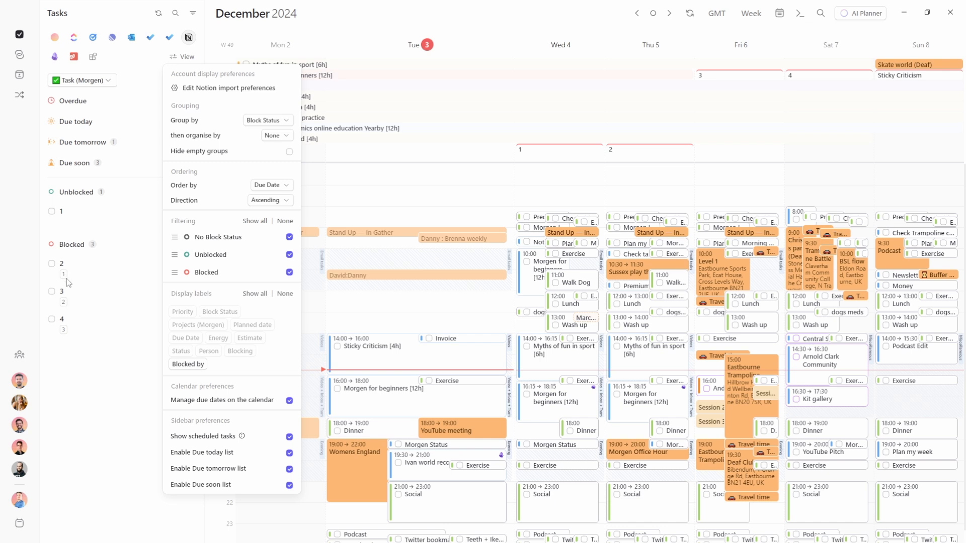
Schedule task 1 on Tuesday at 16:00, then go to the Notion dashboard
left_click(81, 357)
left_click_drag(77, 217, 413, 378)
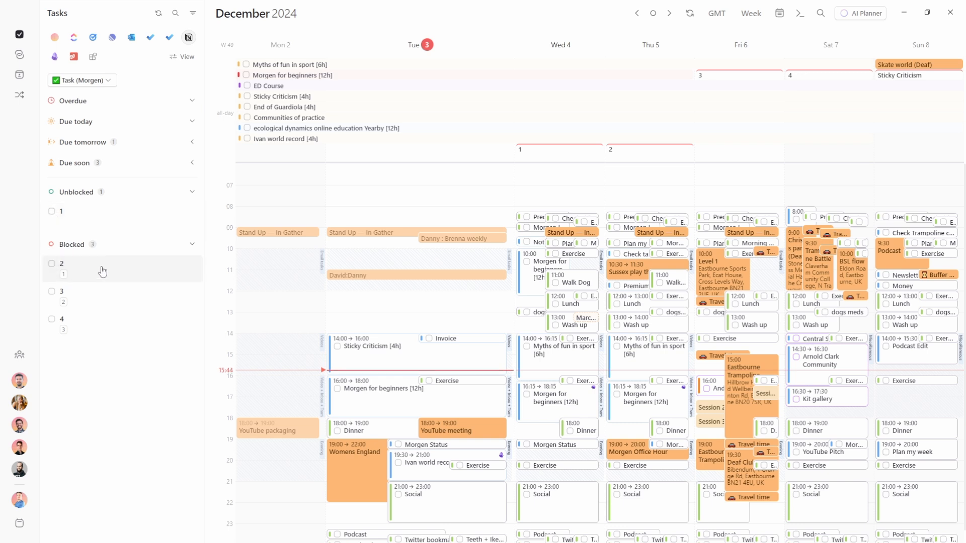
key("alt+Tab")
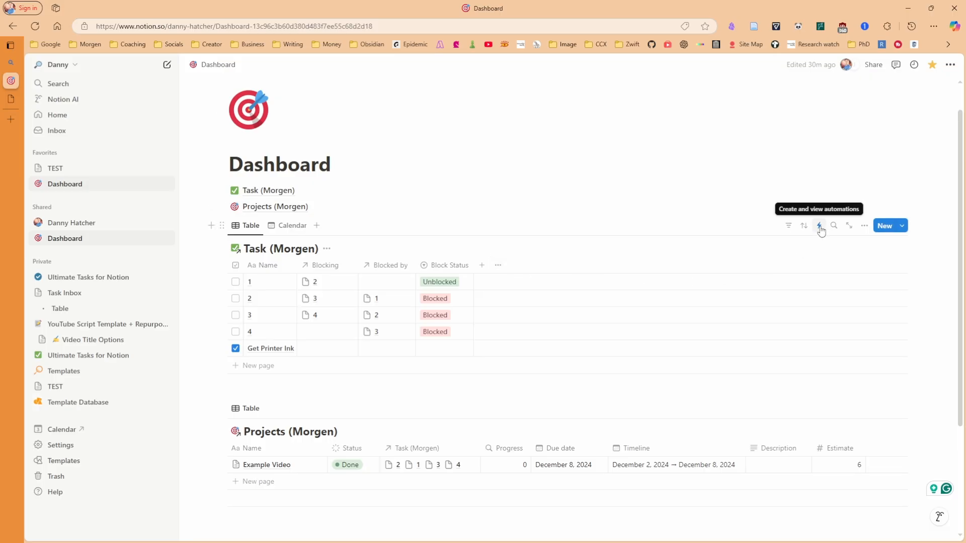
Inspect the Unblock tasks automation among the database's automations
left_click(819, 227)
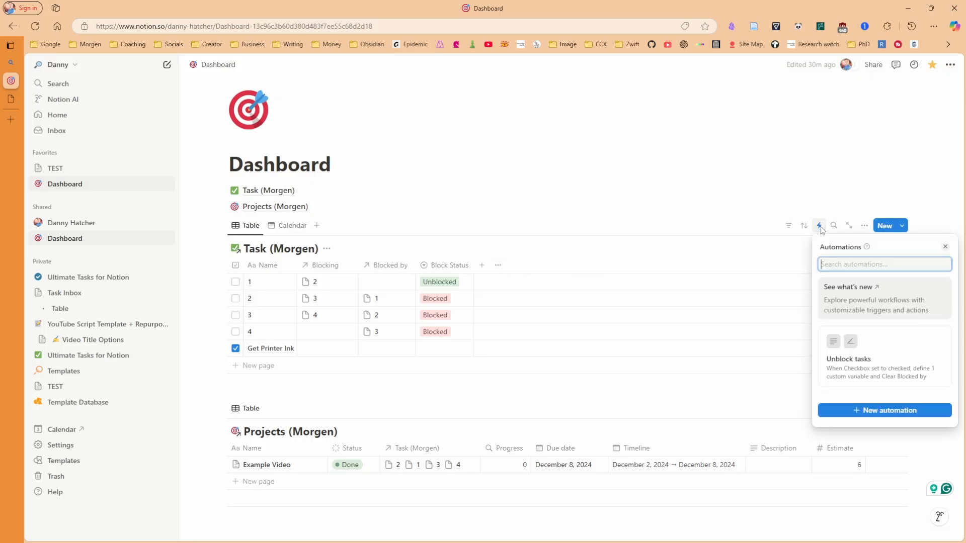
left_click(890, 370)
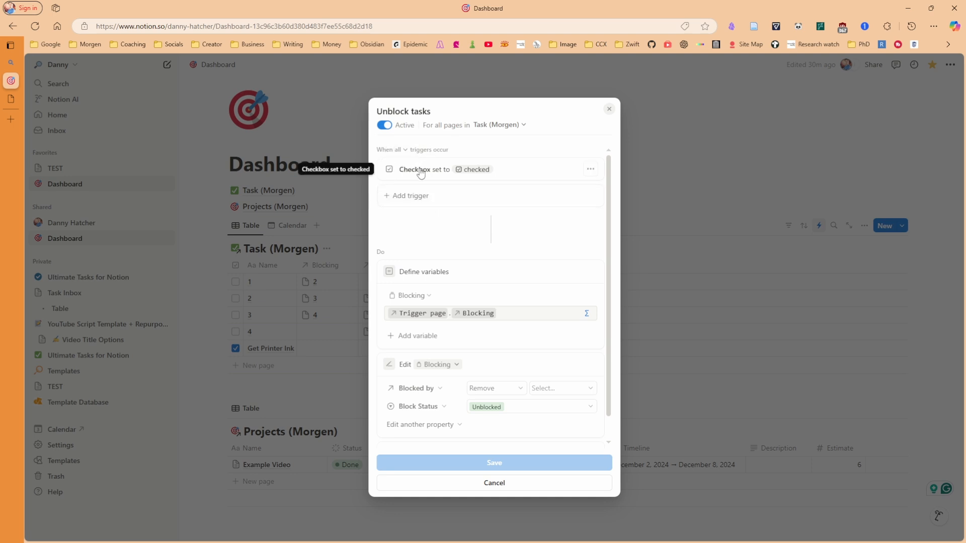
scroll(458, 176, "down", 1)
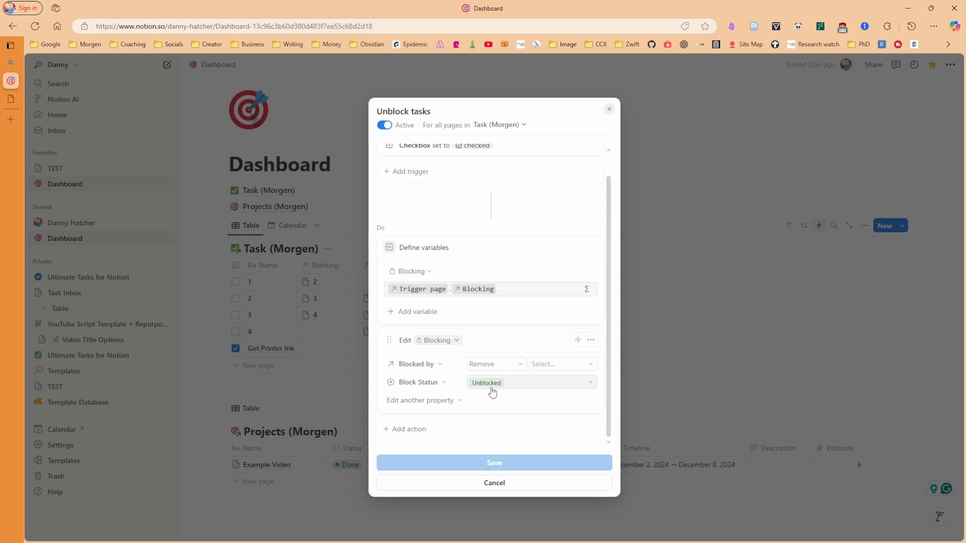
Check off tasks 1 and 2 in the Notion task table
key("Escape")
left_click(236, 282)
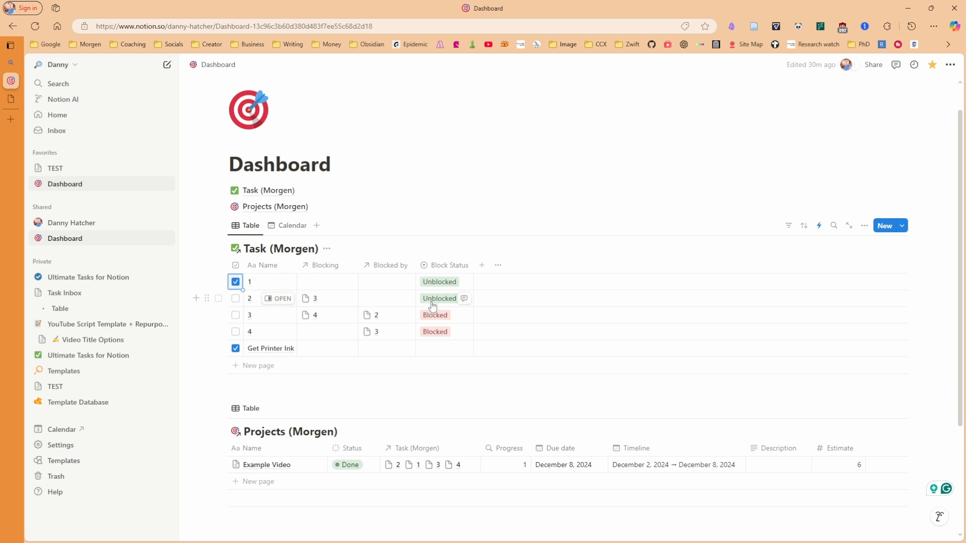
left_click(235, 298)
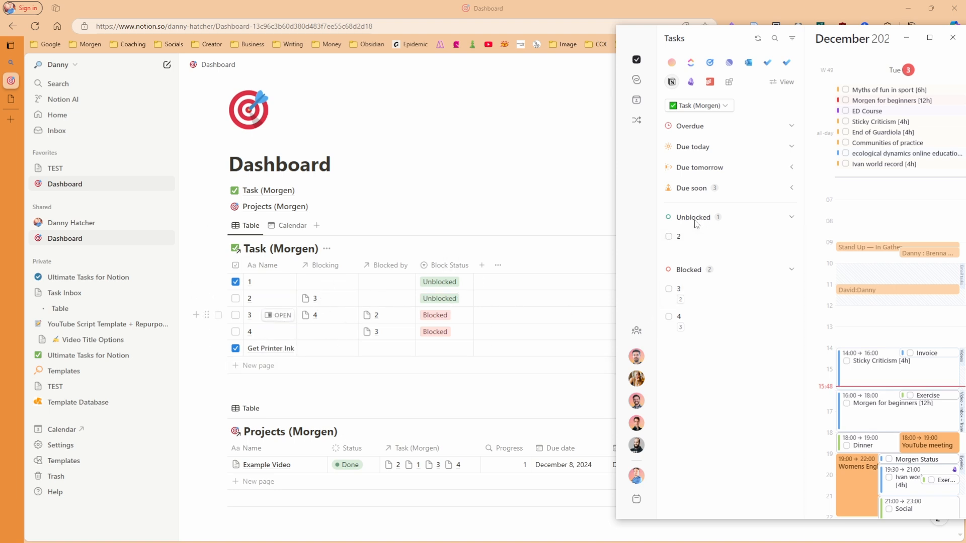
Schedule task 2 at 16:00 on the calendar and briefly check the View preferences
left_click_drag(695, 237, 821, 334)
left_click_drag(885, 409, 886, 410)
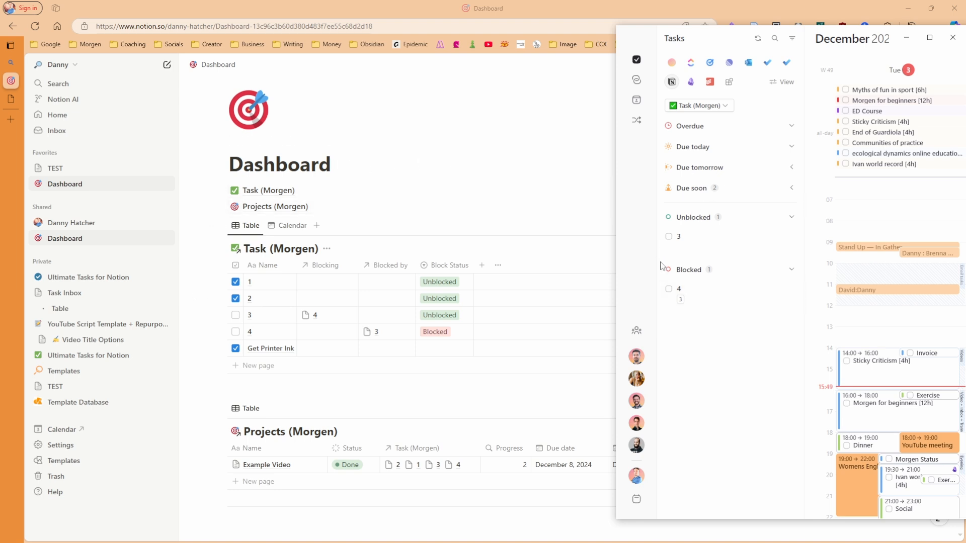
left_click(782, 82)
left_click(717, 341)
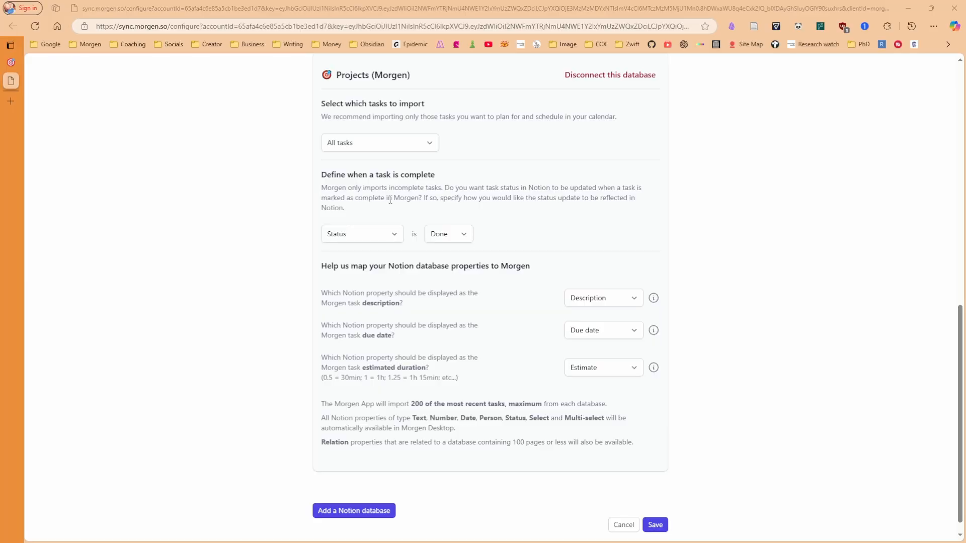
Import only tasks assigned to myself, using Assigned To as the assignee property
left_click(398, 146)
left_click(426, 143)
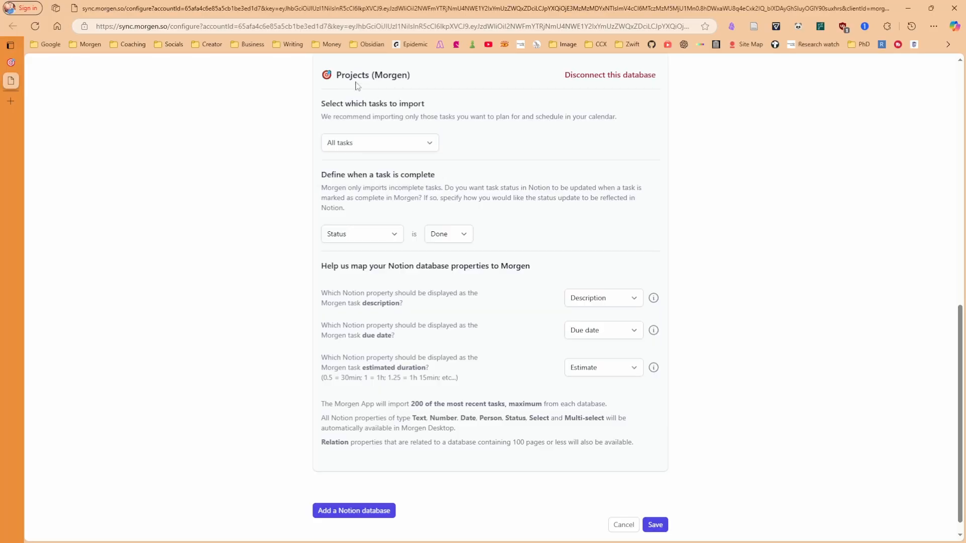
scroll(359, 101, "up", 1)
scroll(362, 120, "down", 1)
left_click(370, 143)
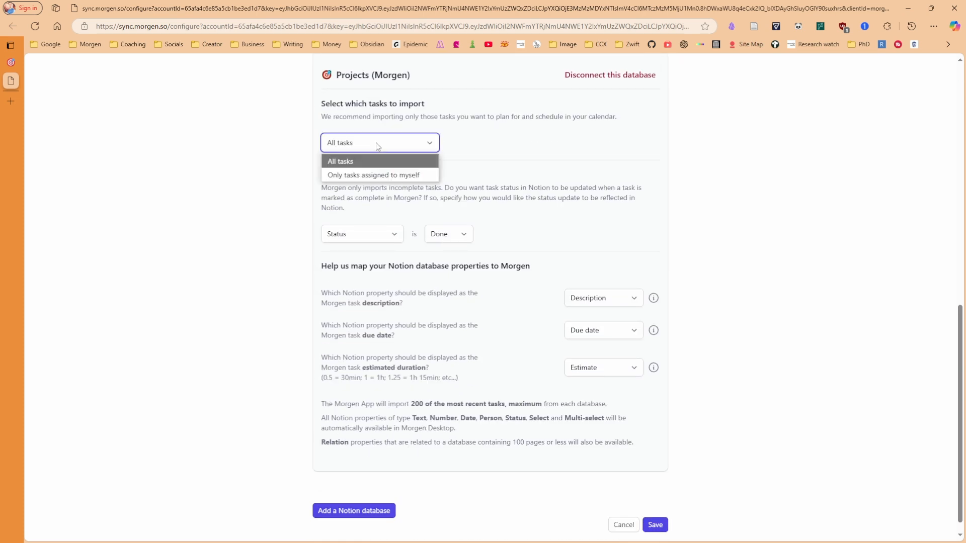
left_click(371, 176)
left_click(591, 172)
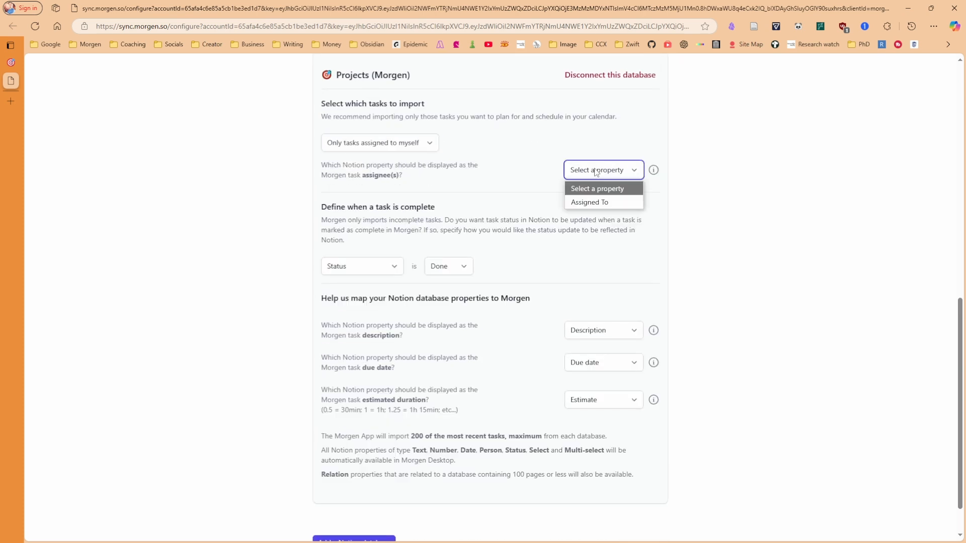
left_click(585, 202)
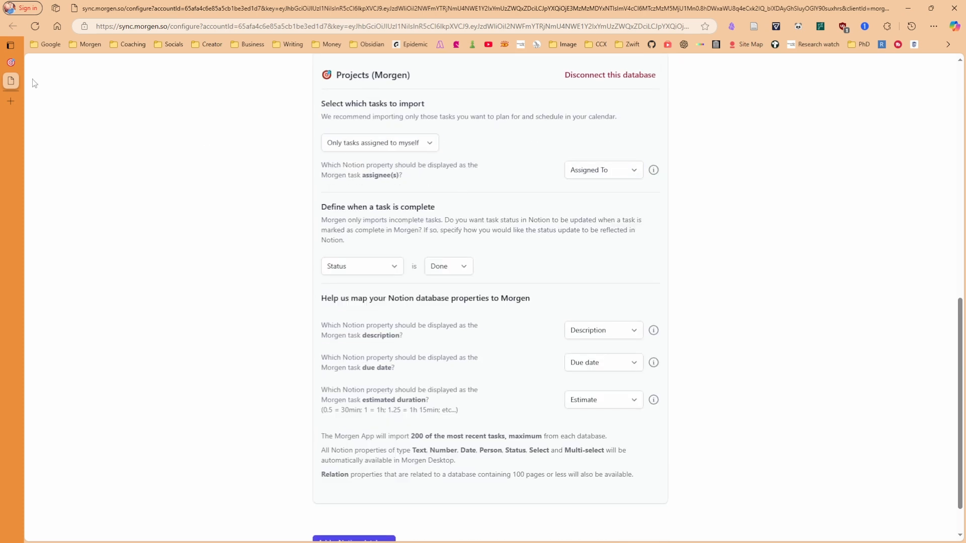
left_click(10, 62)
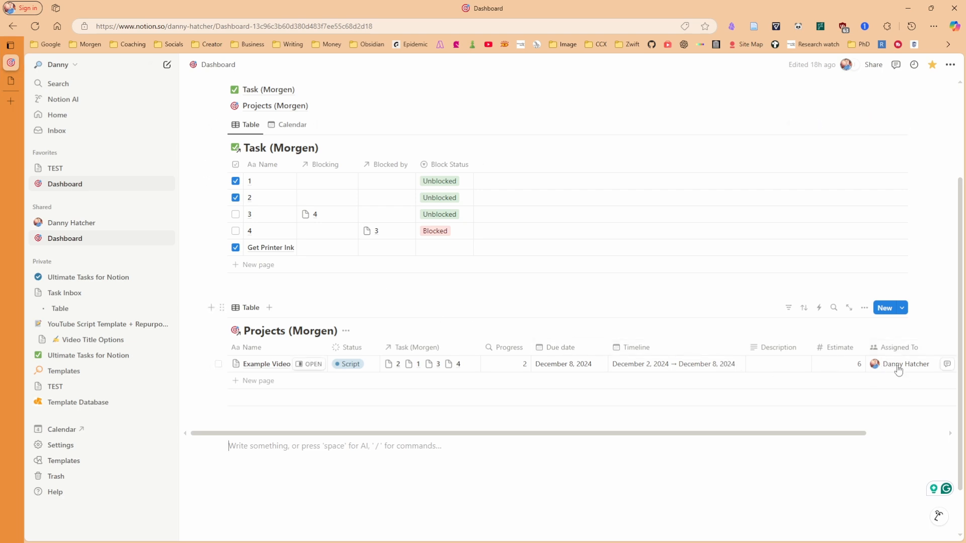
left_click(17, 82)
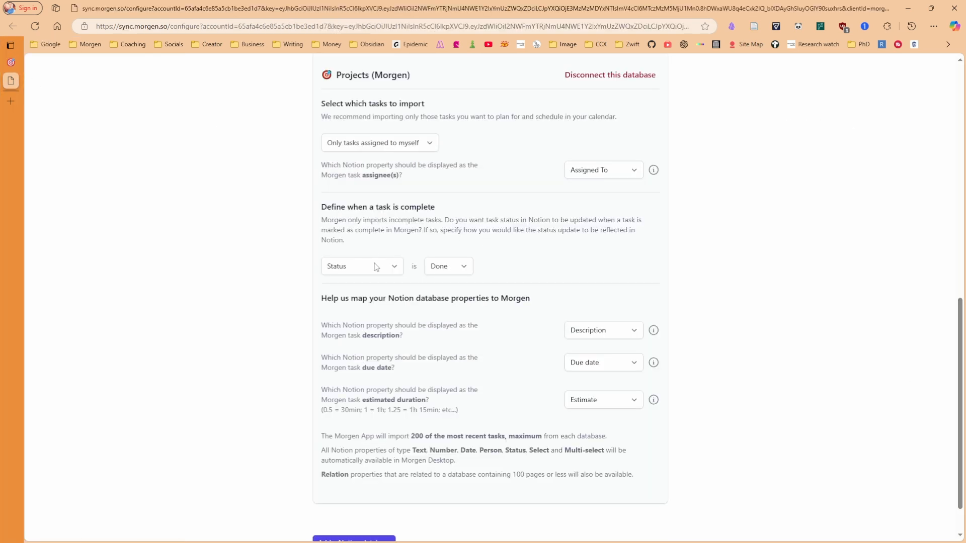
Set Publish as the completed status after comparing Notion's status options, and save
left_click(457, 273)
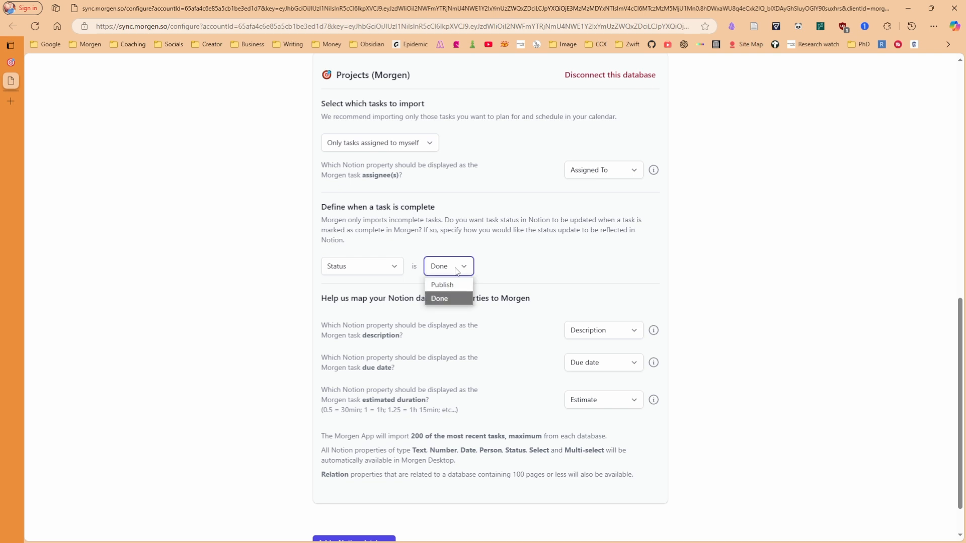
left_click(518, 270)
left_click(30, 62)
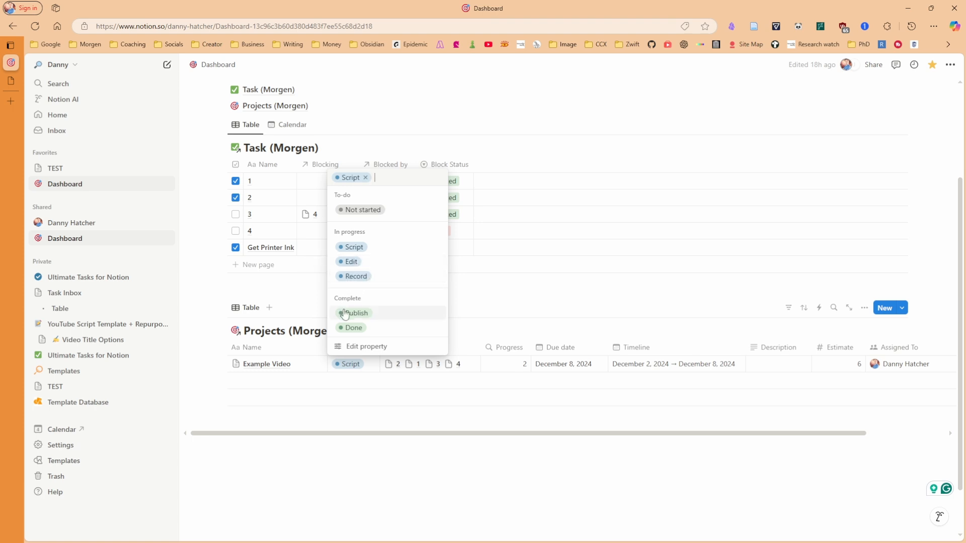
left_click(473, 313)
left_click(12, 81)
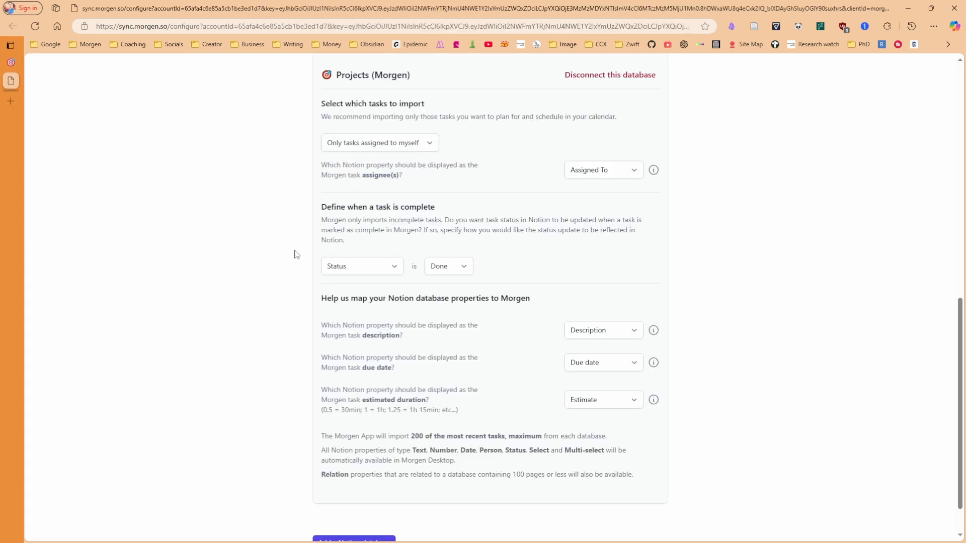
left_click(445, 271)
left_click(442, 282)
scroll(578, 403, "down", 1)
left_click(653, 508)
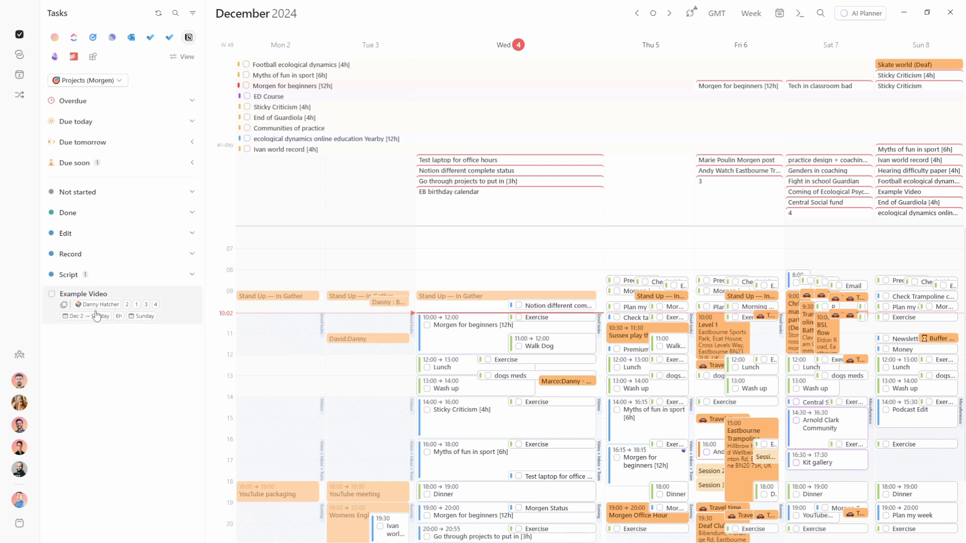
Mark Example Video complete in Morgen and confirm it shows Publish in Notion
left_click(52, 295)
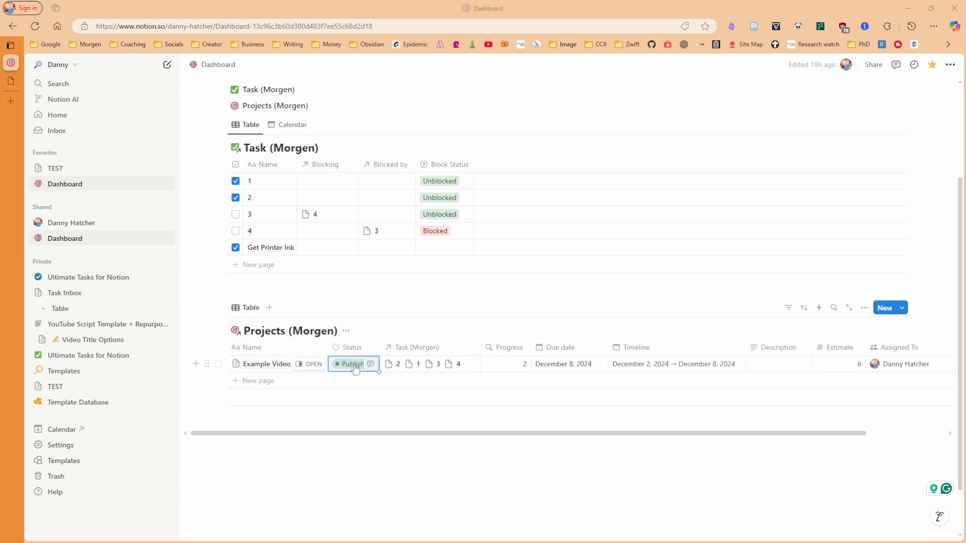
key("ctrl+Tab")
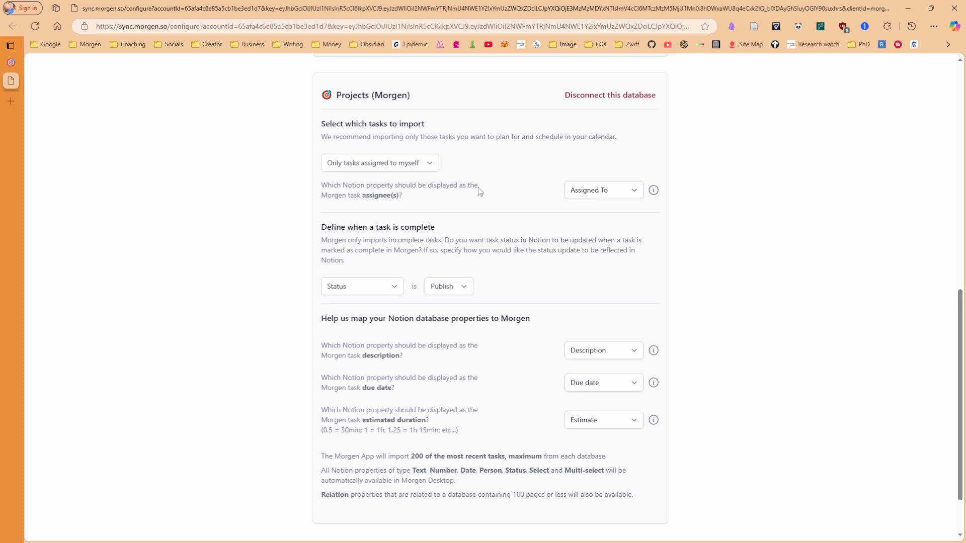
left_click(11, 62)
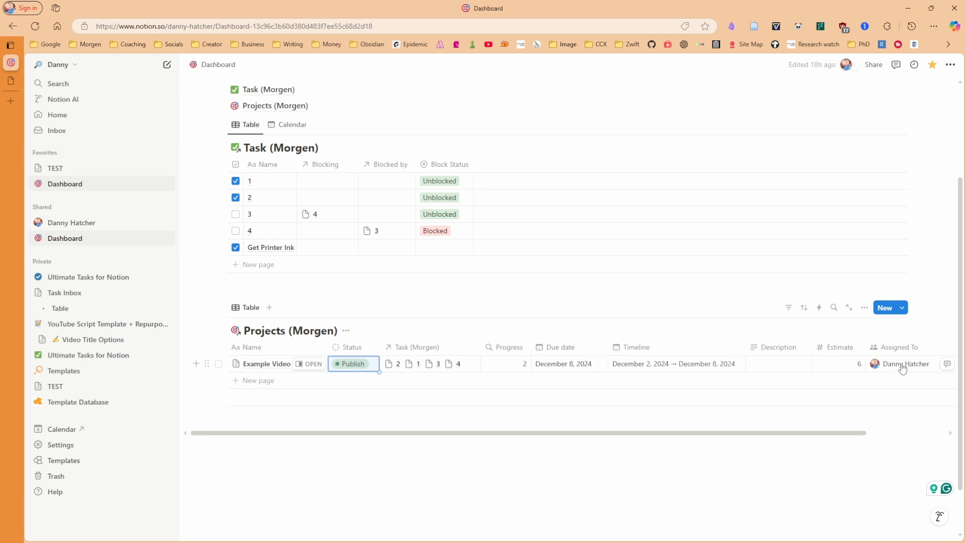
left_click(10, 81)
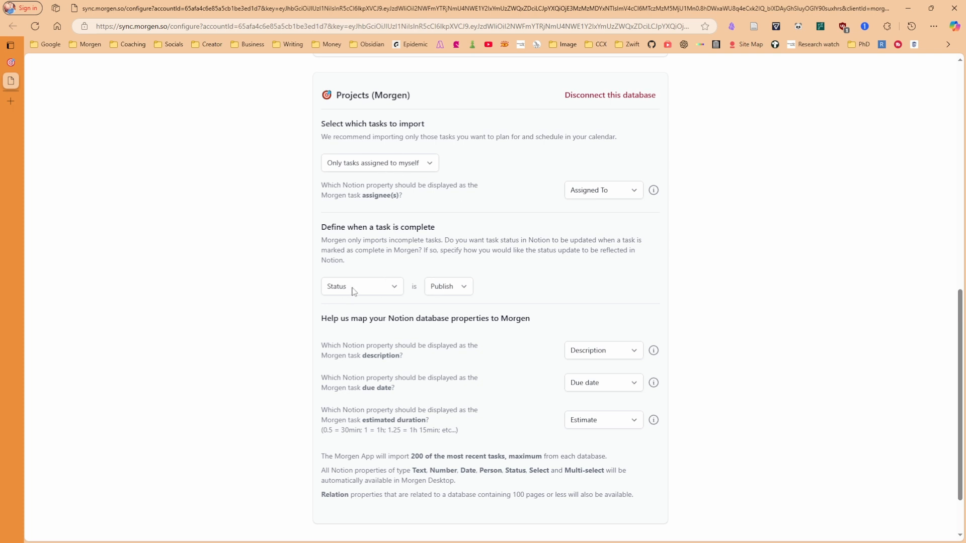
Set the sync's completed status back to Done
left_click(439, 286)
left_click(452, 319)
scroll(496, 261, "down", 1)
scroll(500, 267, "up", 1)
Check off the 'Notion different complete status' task and open 'Morgen for beginners' in the browser
key("alt+Tab")
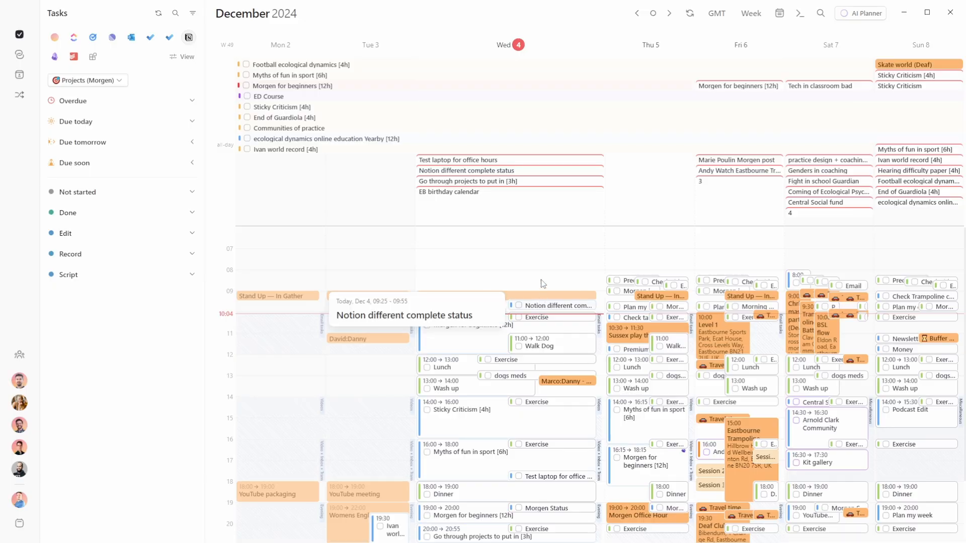
left_click(518, 306)
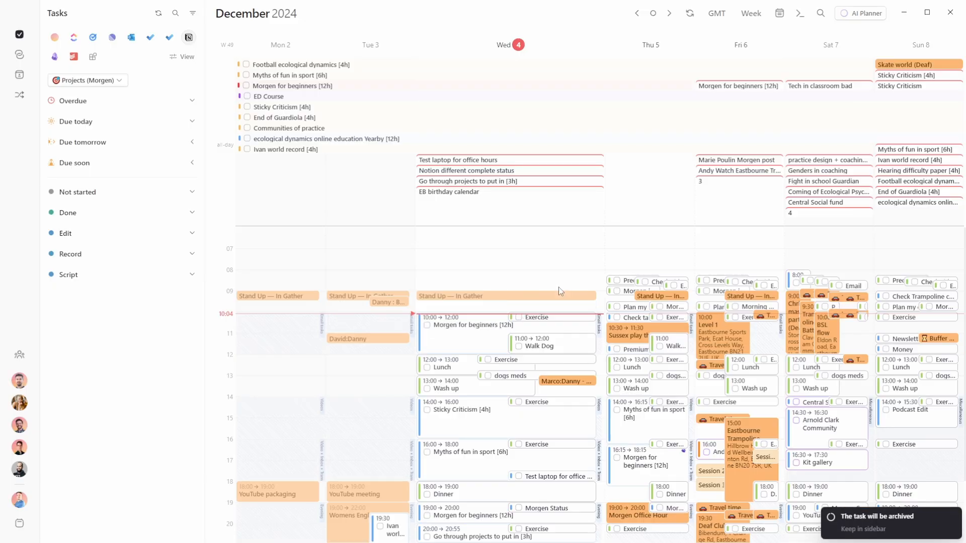
mouse_move(437, 327)
left_click(395, 319)
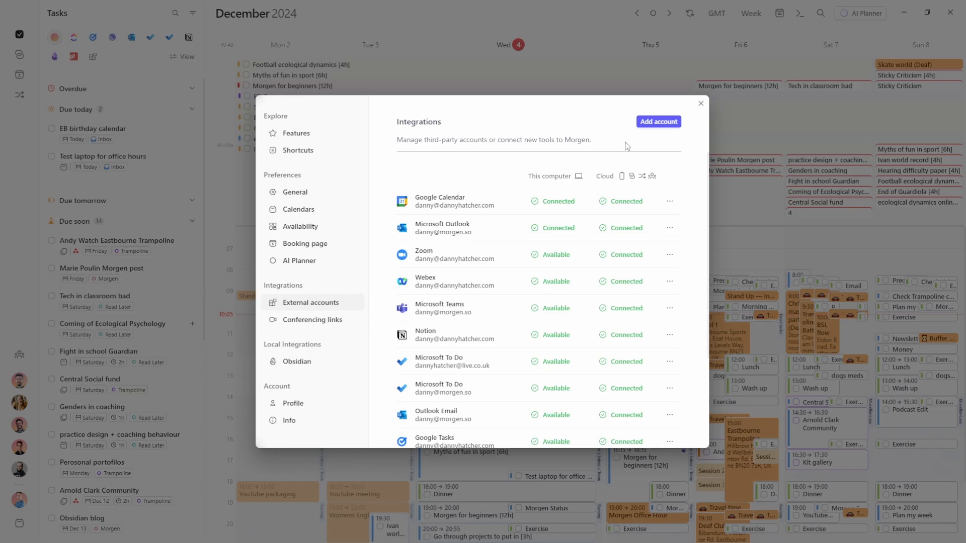
Start adding a Zapier account under Automation, dismiss the Connecting Zapier prompt, and go to the browser
left_click(665, 123)
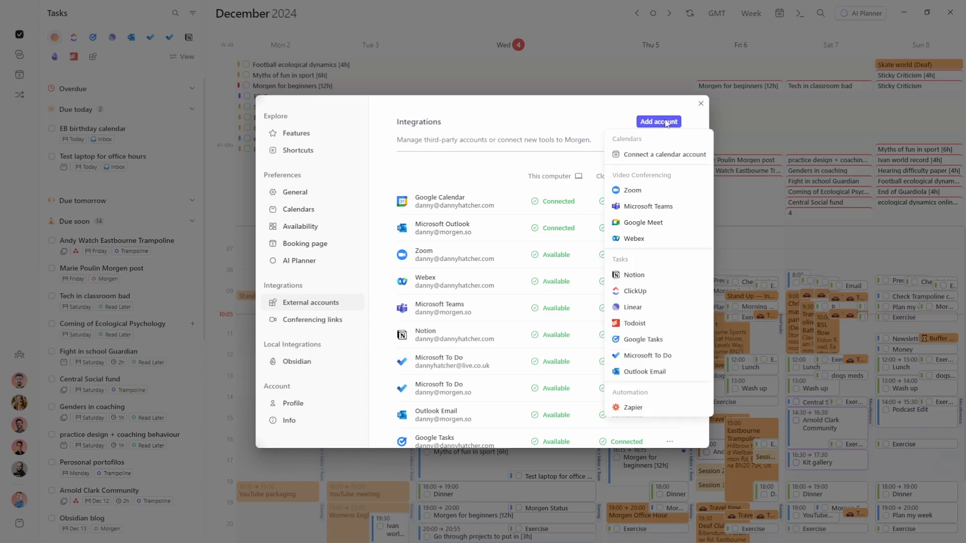
left_click(641, 410)
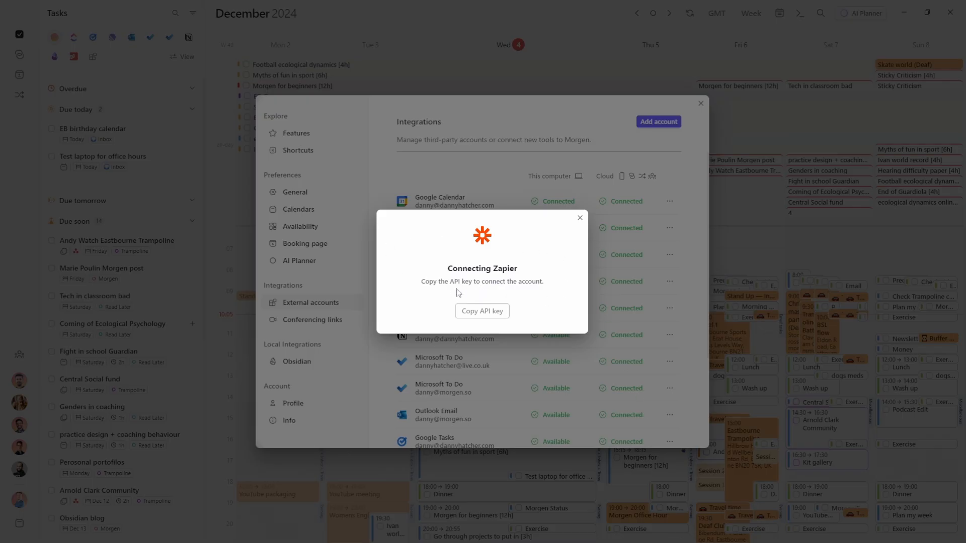
left_click(482, 311)
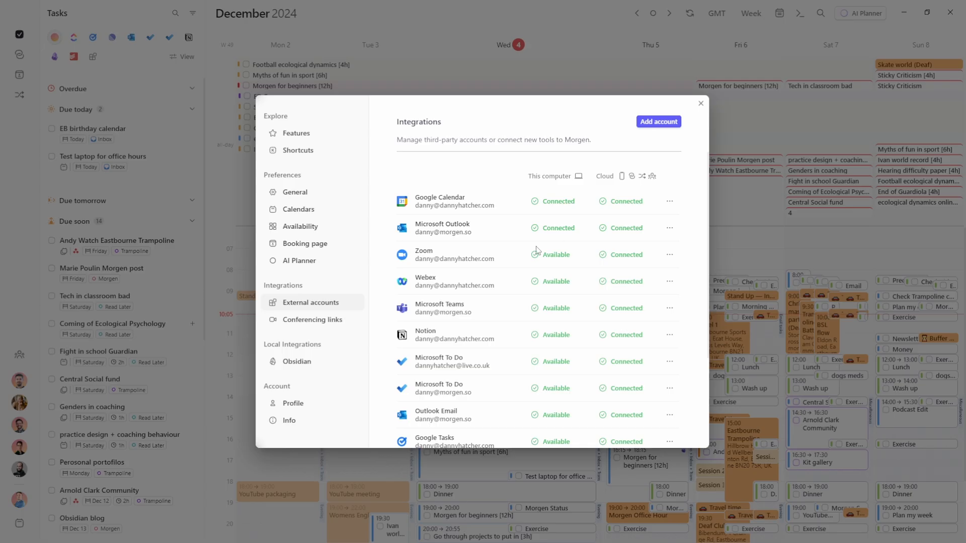
key("alt+Tab")
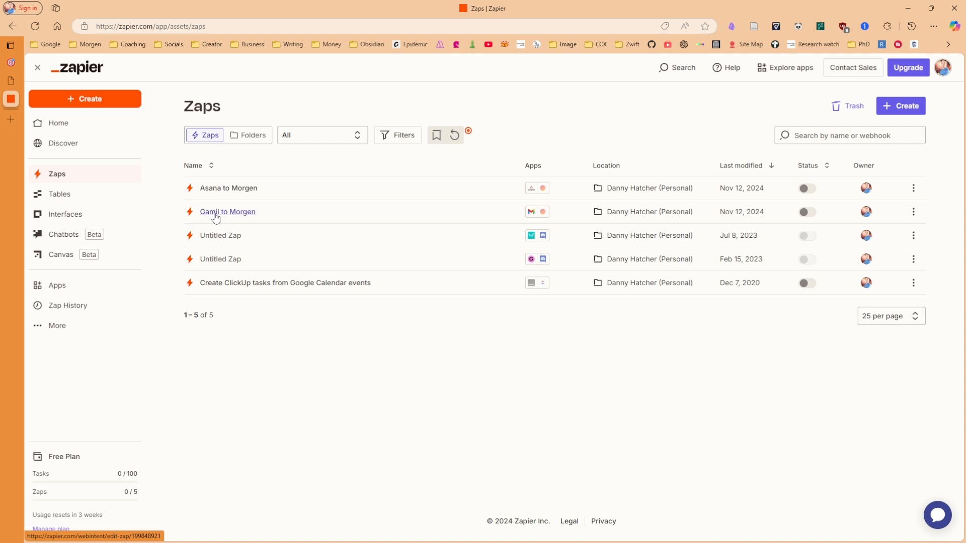
Inspect the Gamil to Morgen Zap, then open the Asana to Morgen Zap
left_click(211, 217)
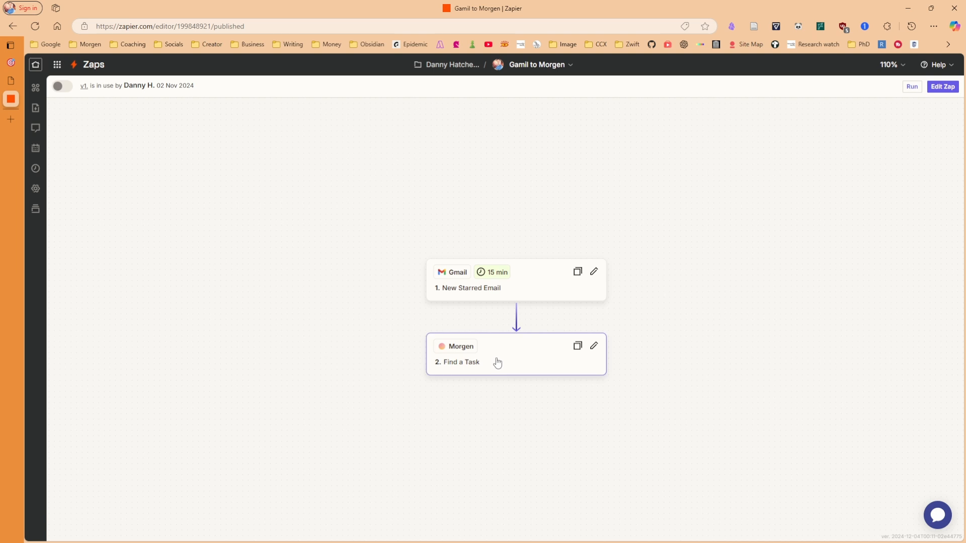
key("alt+Left")
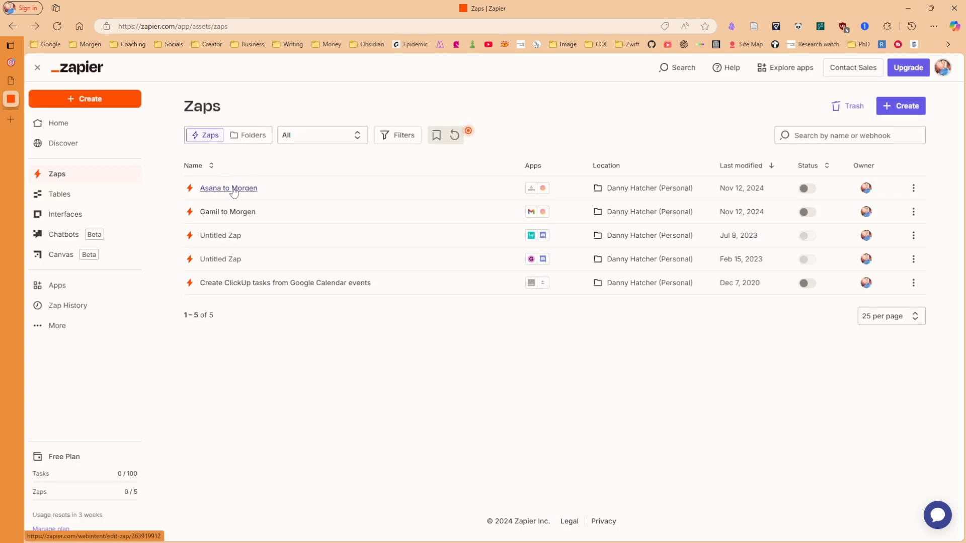
left_click(233, 189)
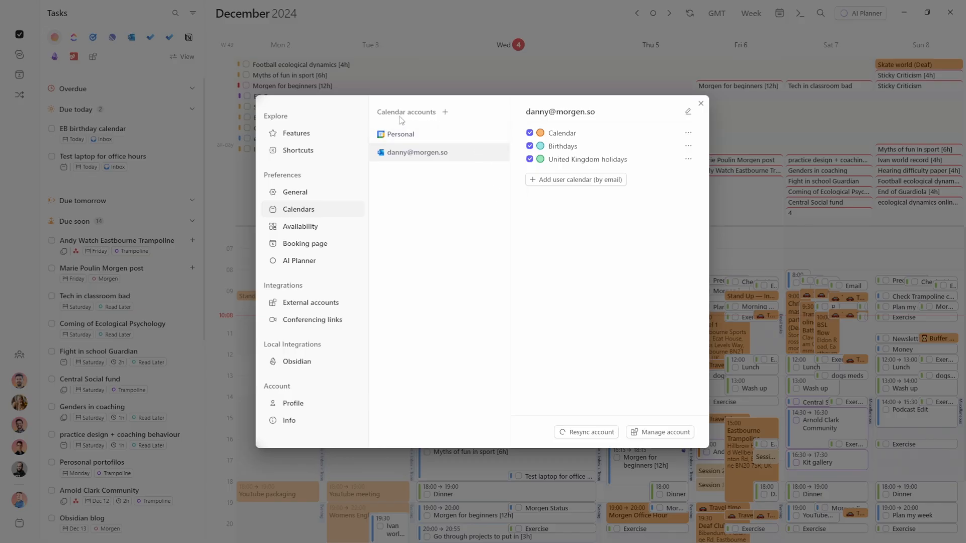
Bring up the calendar provider chooser from Calendar accounts in the Calendars settings
left_click(445, 113)
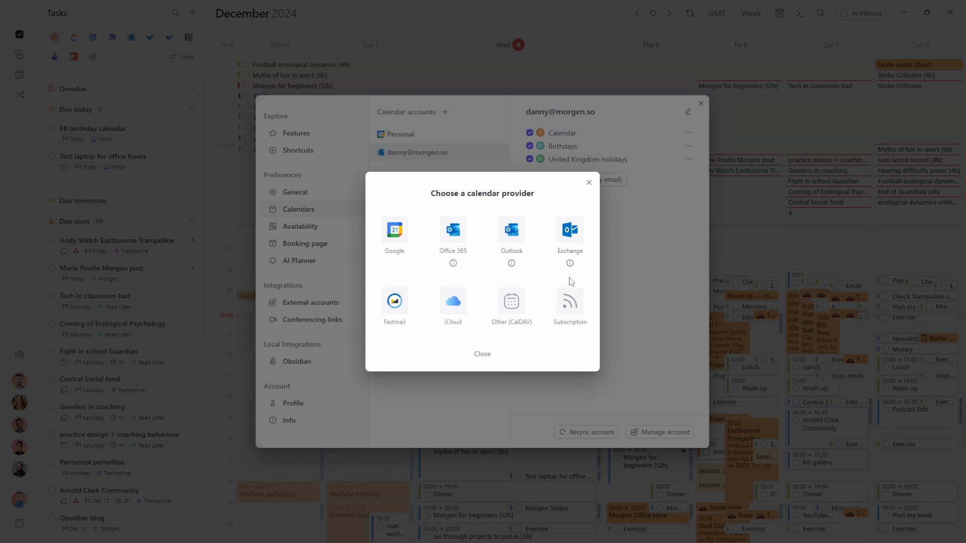
Review the Subscription and Exchange calendar options, returning to the provider list each time
left_click(567, 305)
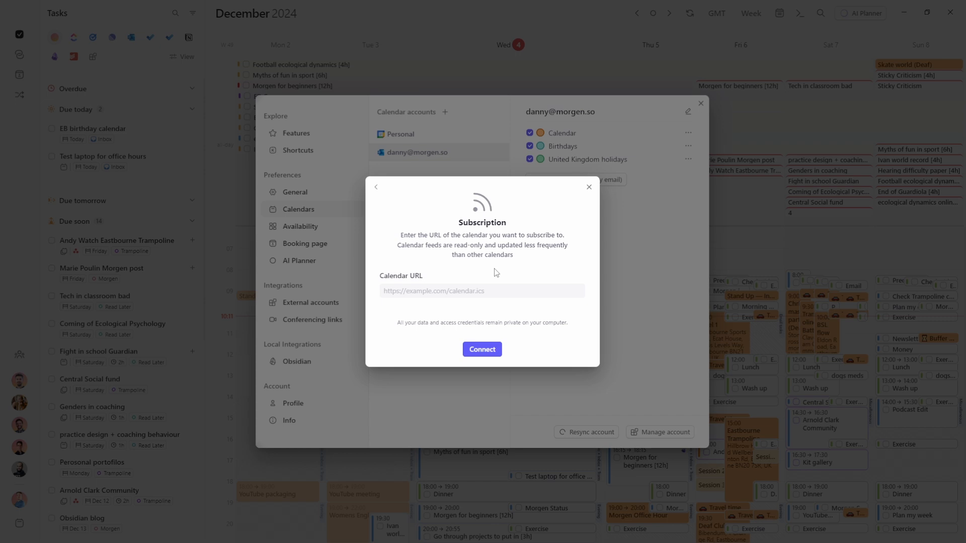
left_click(481, 350)
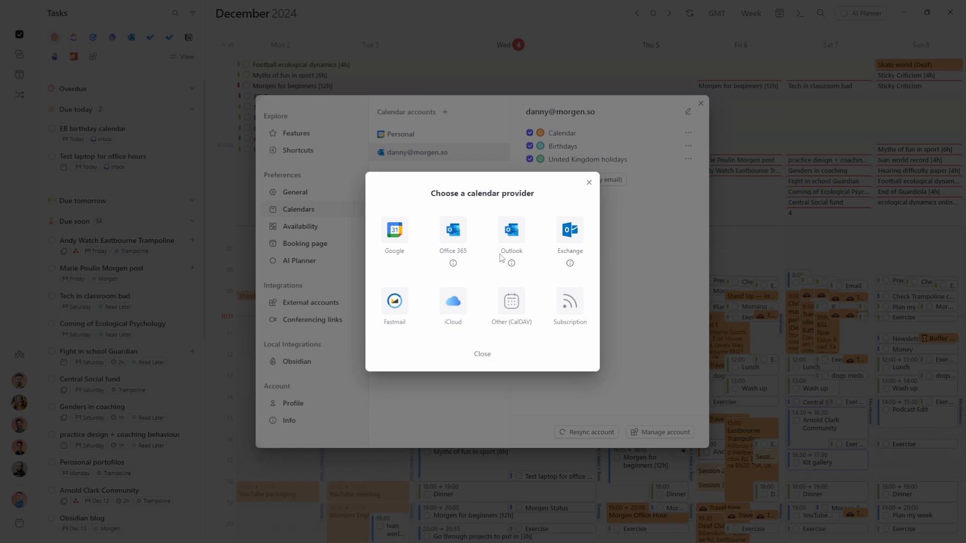
mouse_move(570, 266)
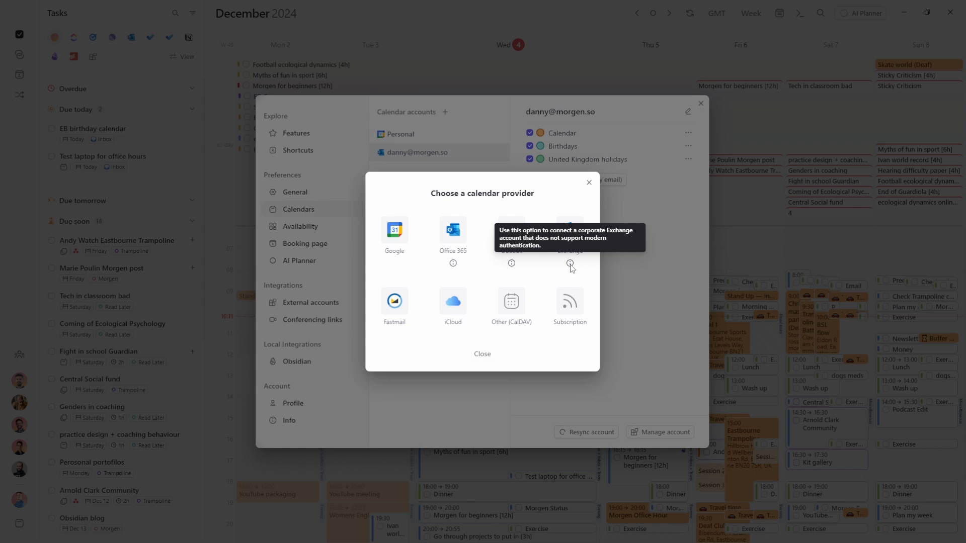
left_click(570, 232)
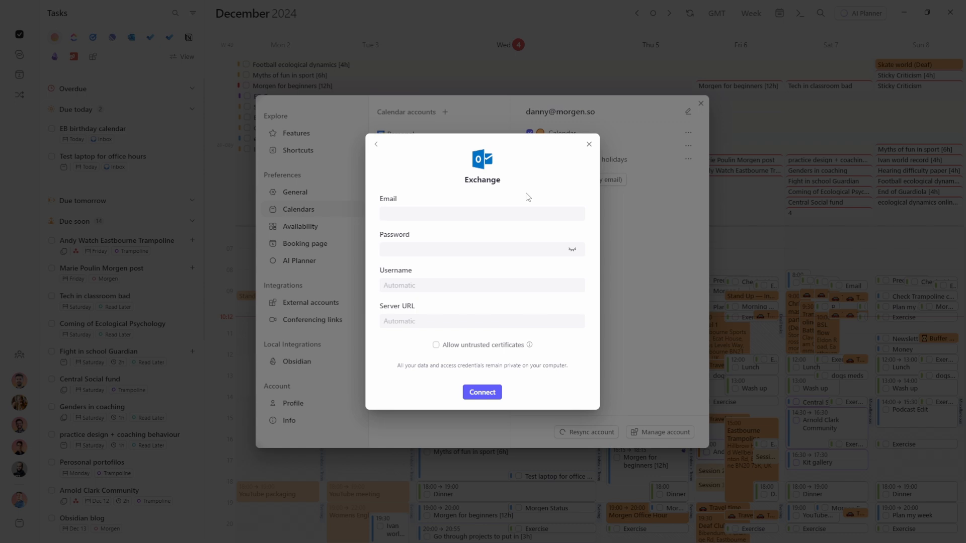
left_click(375, 146)
Check the Outlook prompt, then choose Office 365 as the calendar provider
mouse_move(512, 265)
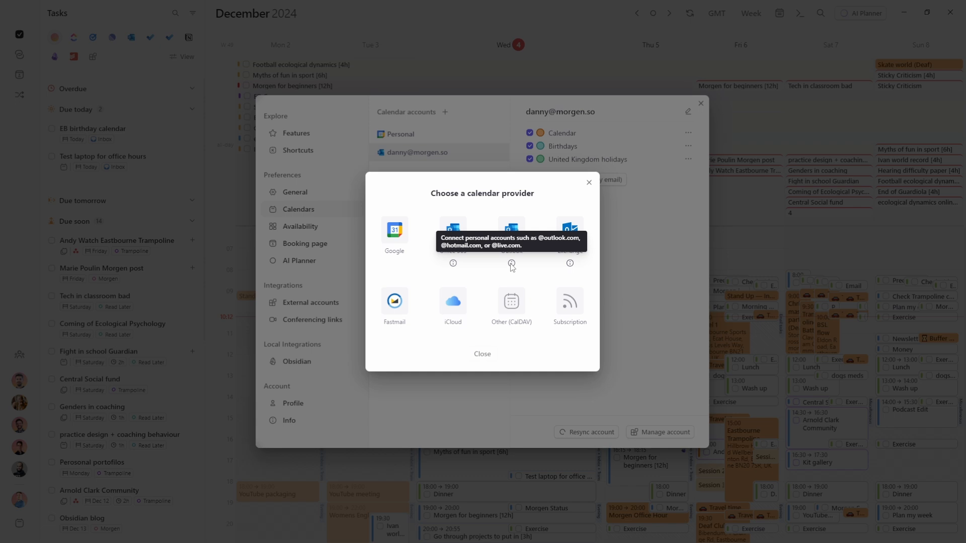
left_click(517, 232)
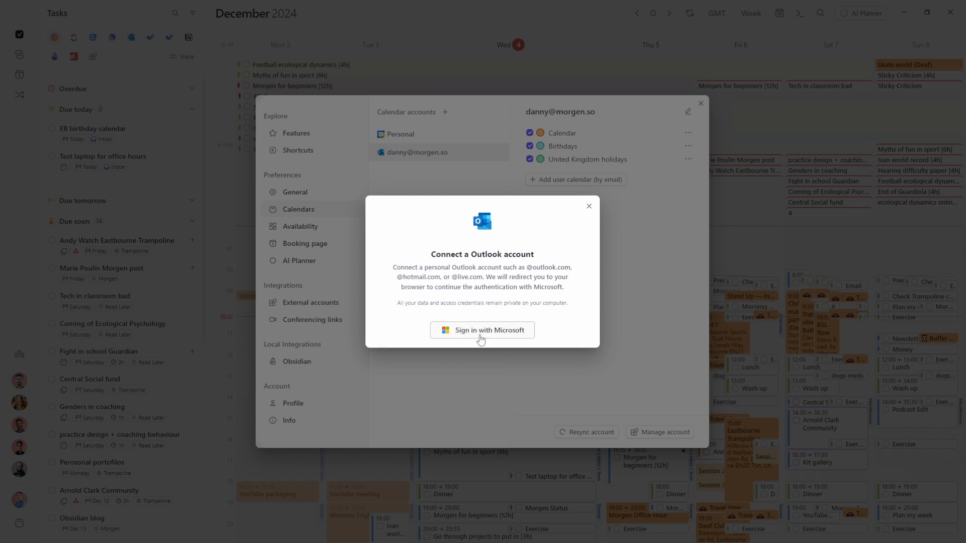
left_click(587, 211)
mouse_move(452, 267)
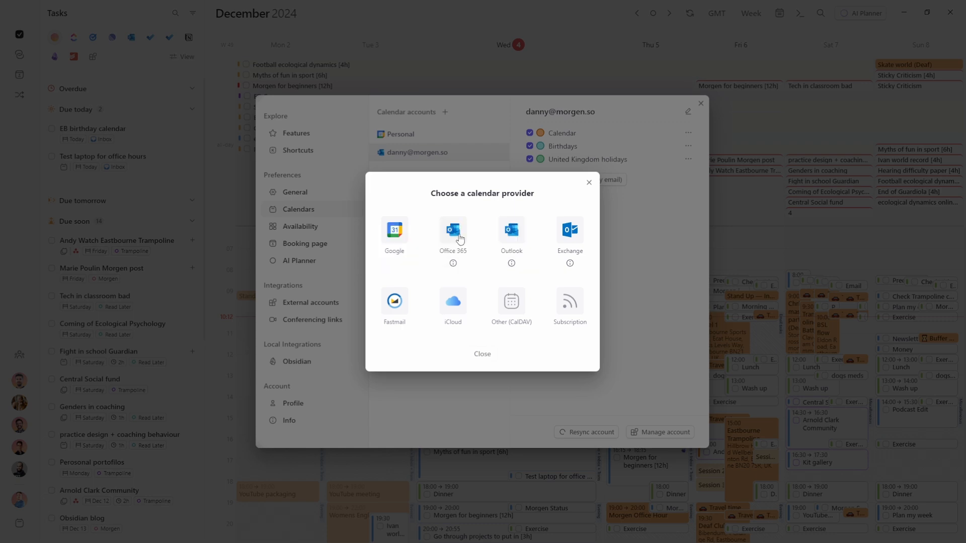
left_click(458, 238)
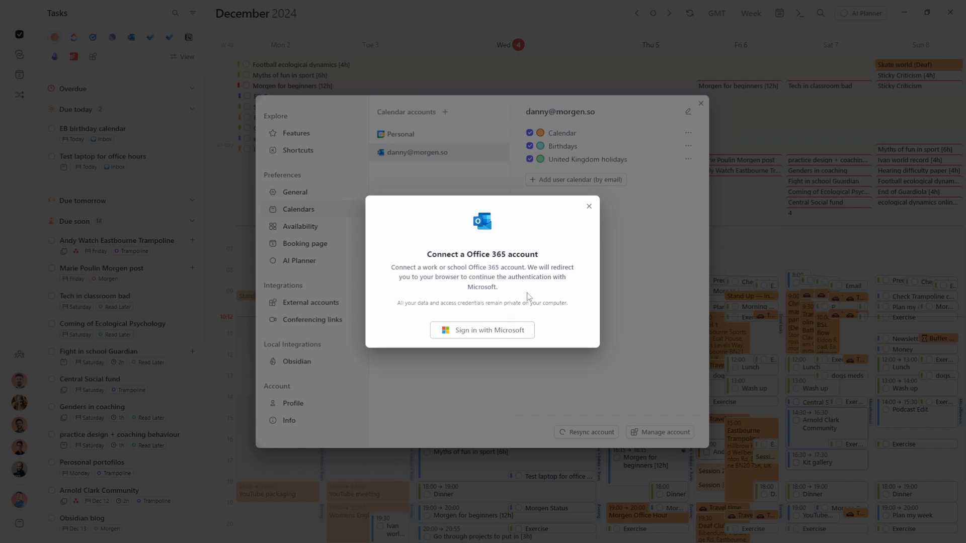
left_click(588, 206)
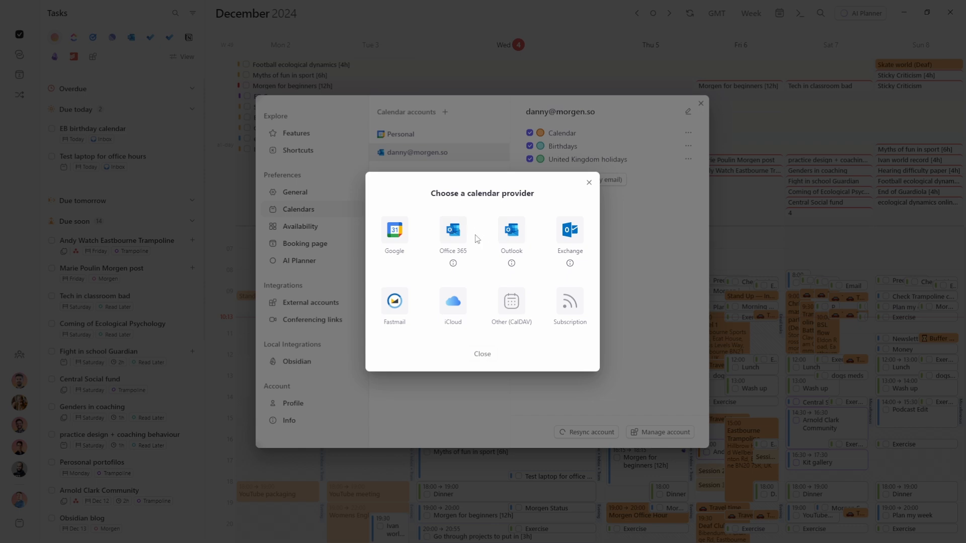
left_click(452, 231)
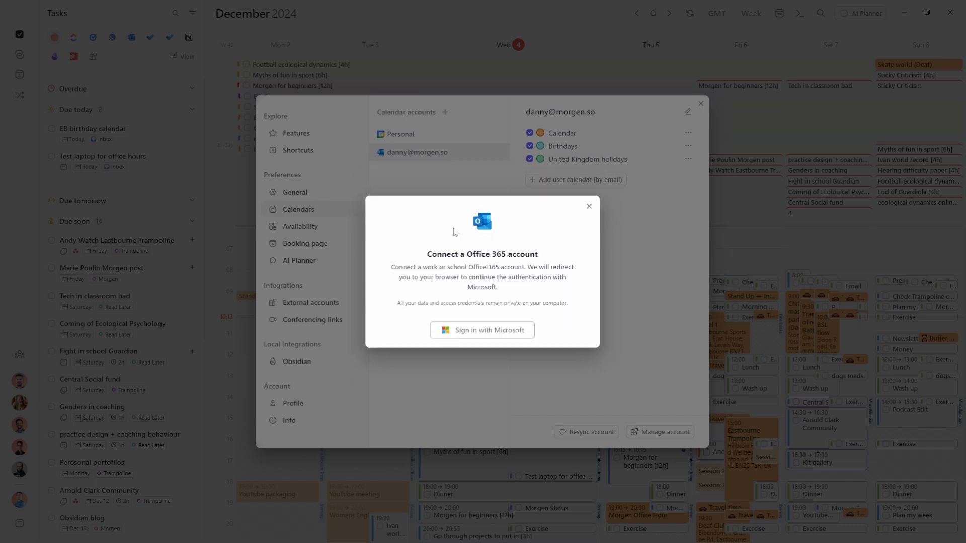
Attempt Microsoft sign-in for Office 365 in the browser, then return to Morgen
left_click(500, 338)
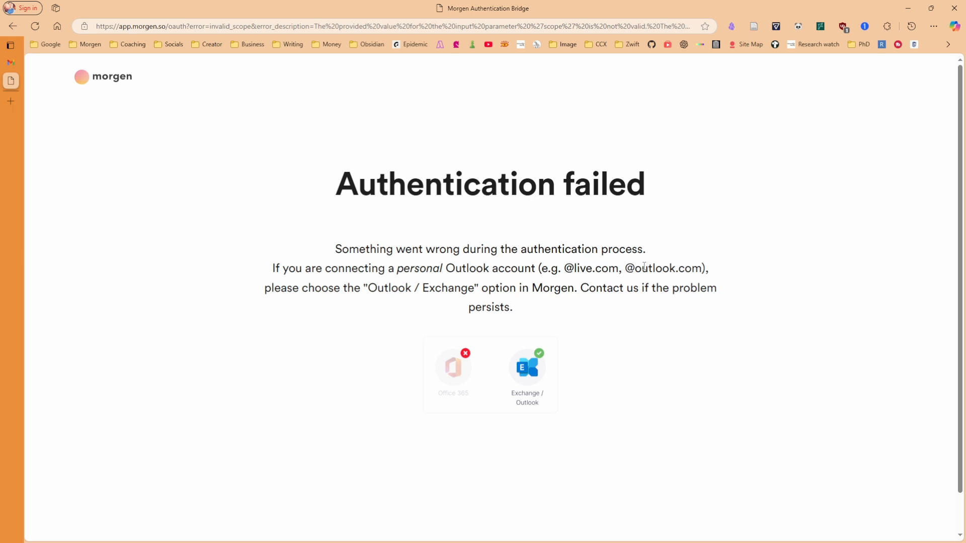
key("alt+Tab")
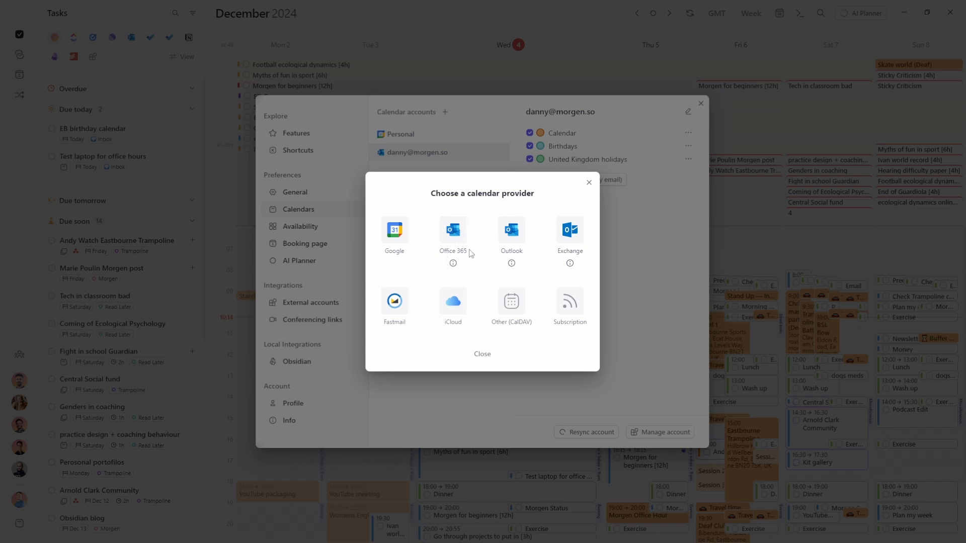
Connect the personal Outlook account, keep its selected calendars, and skip Morgen Cloud
left_click(518, 237)
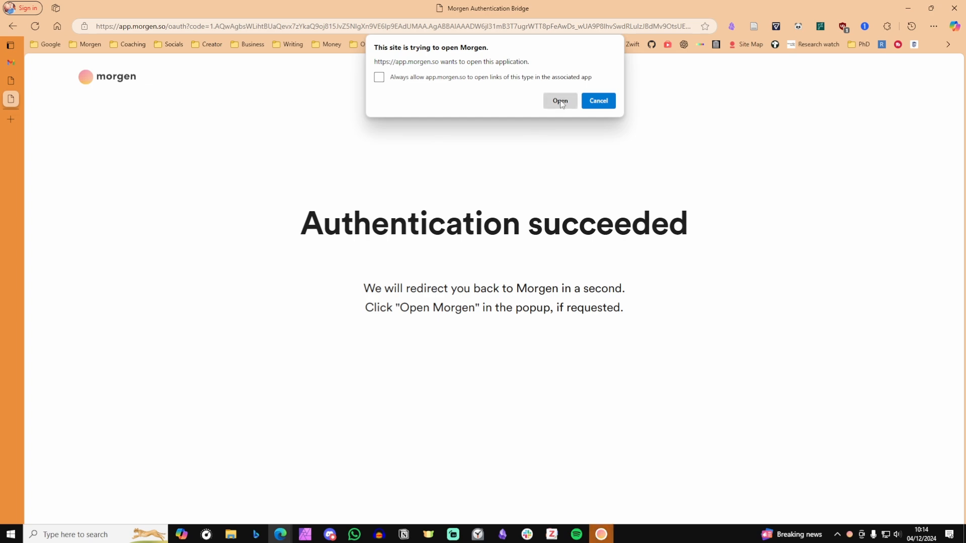
left_click(560, 101)
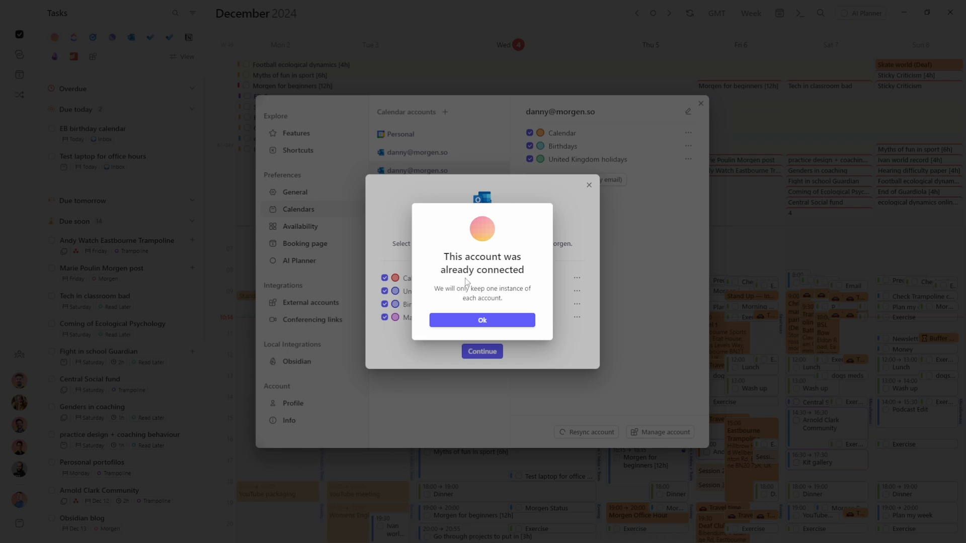
left_click(499, 320)
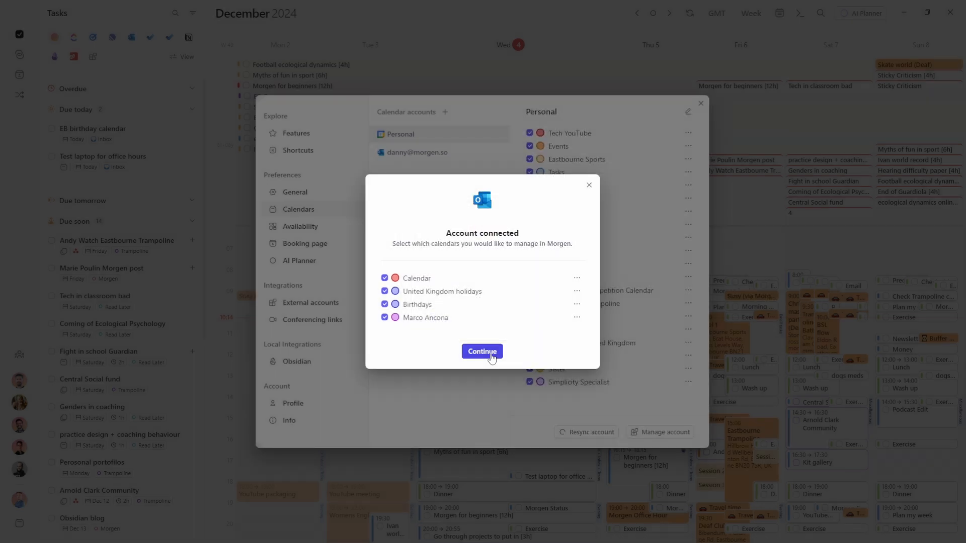
left_click(491, 352)
left_click(482, 332)
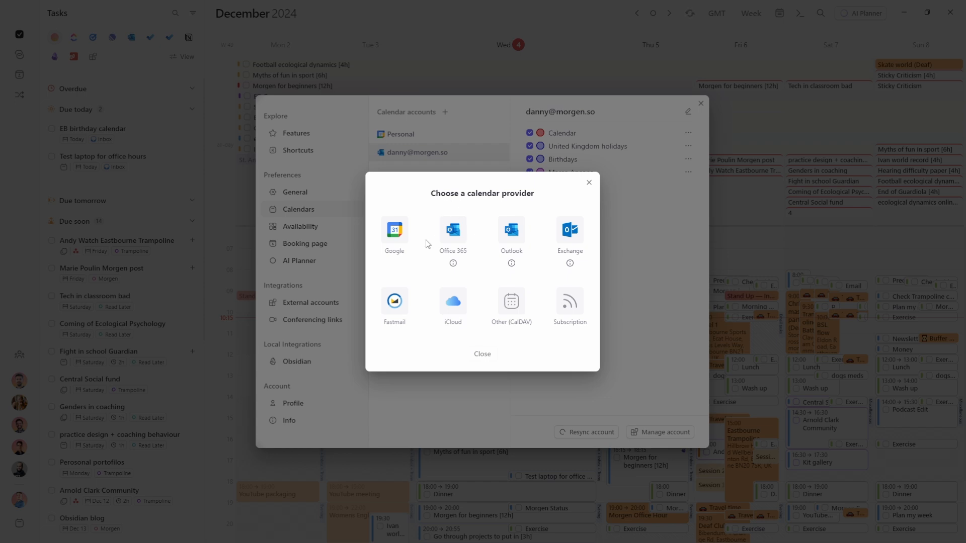
Close the provider chooser and settings, then add an Office 365 account from Calendars settings
left_click(473, 221)
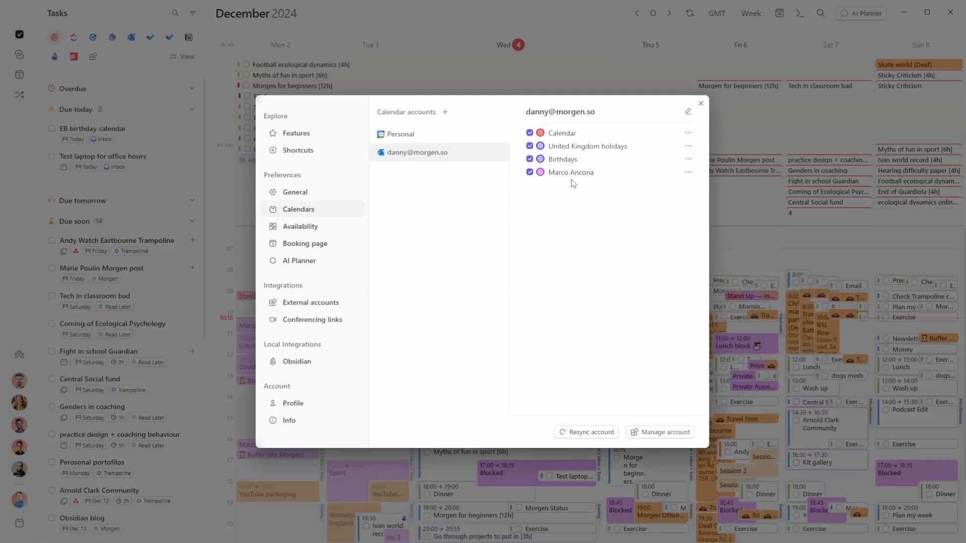
left_click(759, 281)
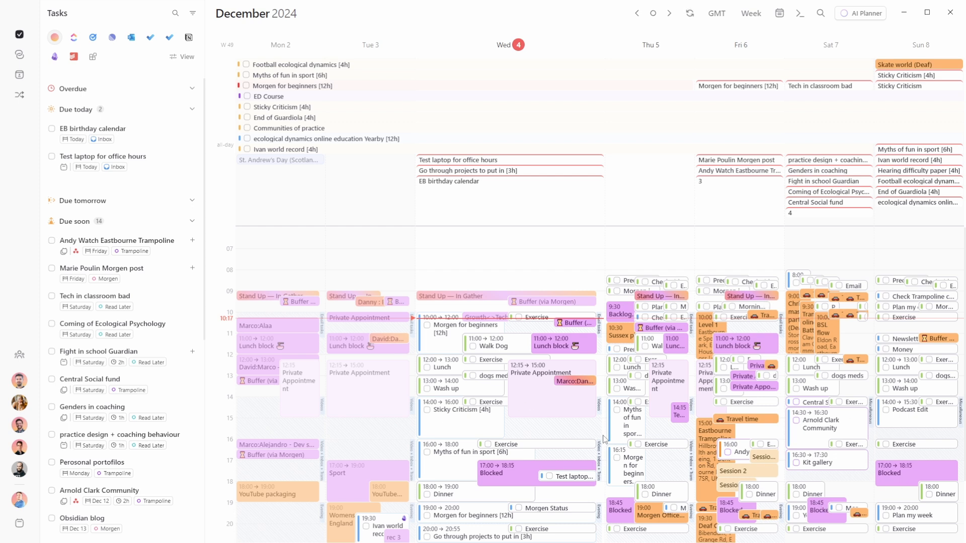
key("ctrl+comma")
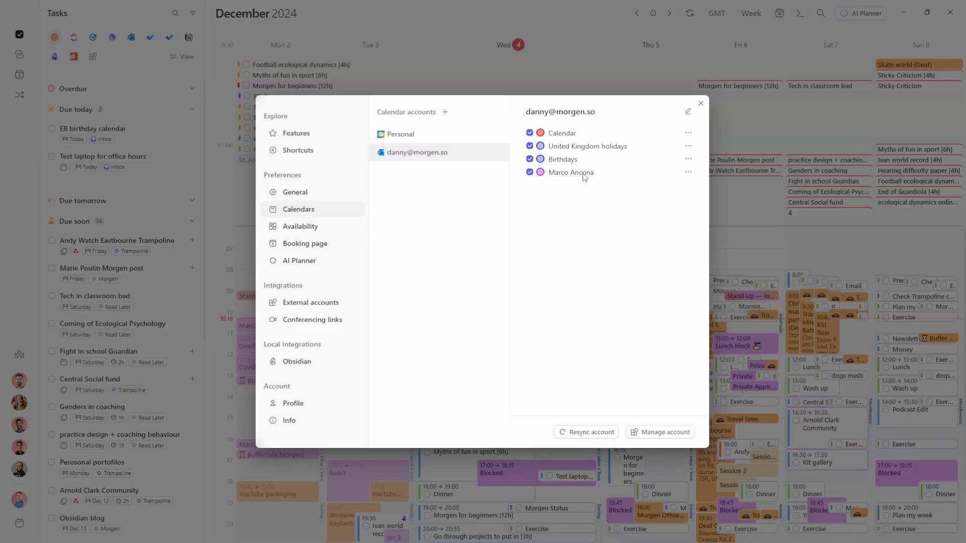
left_click(445, 111)
left_click(457, 229)
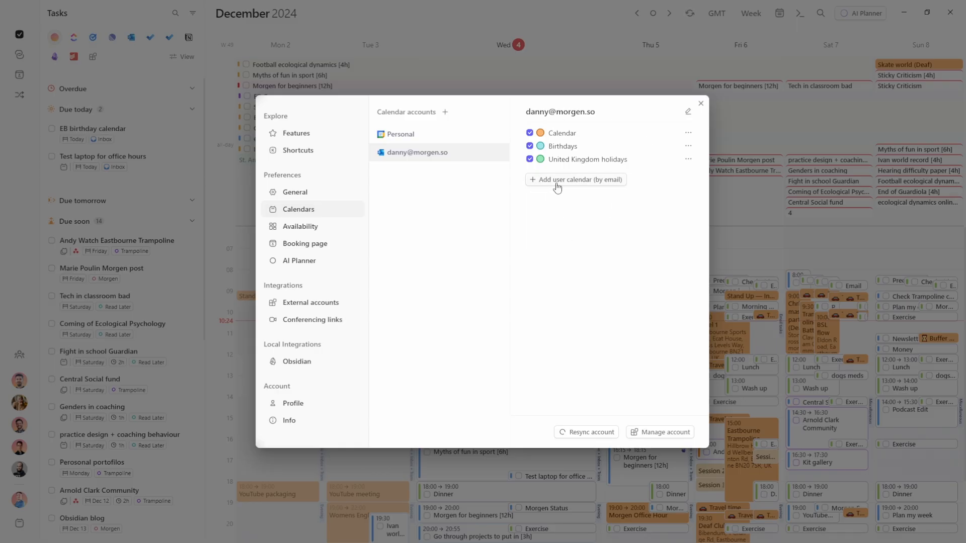
Add a colleague's shared calendar by e-mail address to the work account, then close preferences
left_click(571, 181)
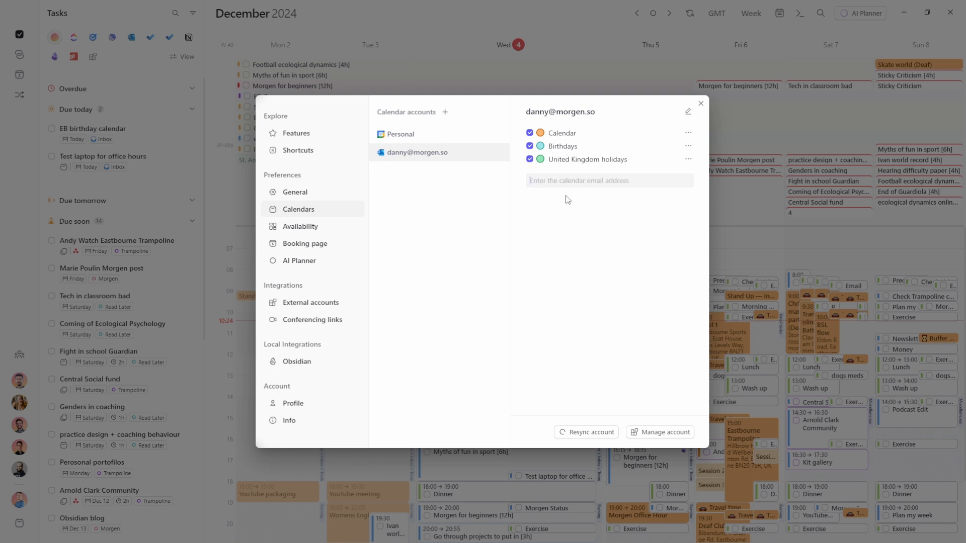
key("Return")
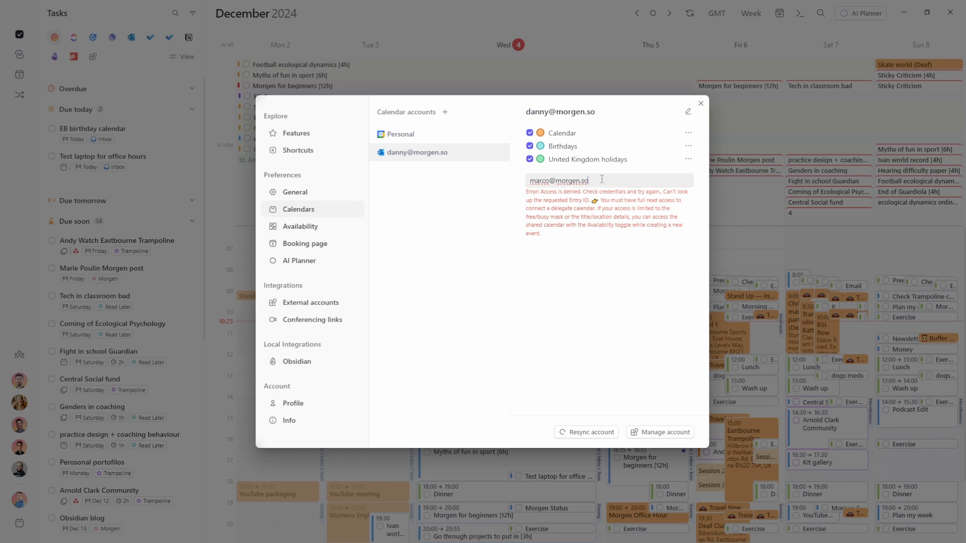
left_click_drag(601, 179, 520, 177)
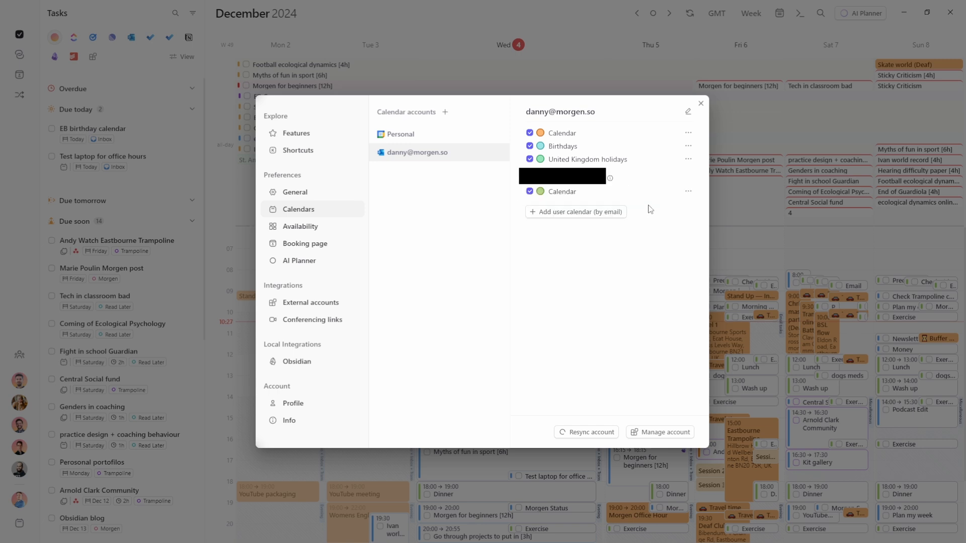
mouse_move(612, 180)
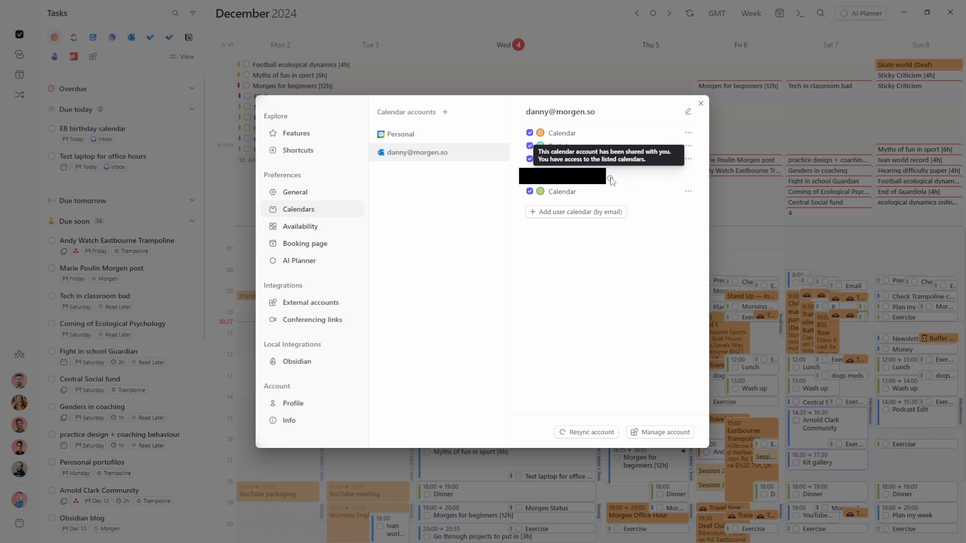
key("Escape")
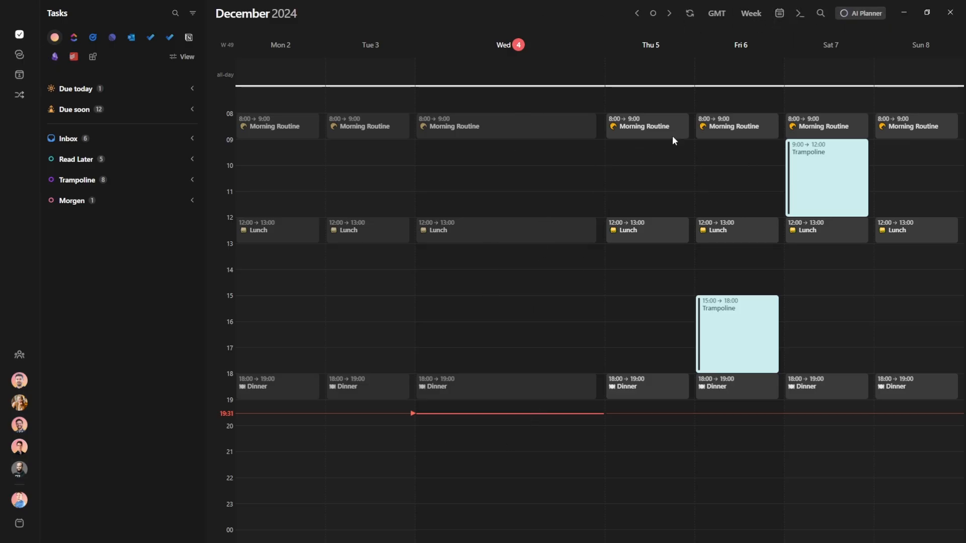
Review the visible calendars list, then open the AI Planner panel
left_click(778, 18)
scroll(780, 108, "down", 5)
scroll(763, 109, "up", 1)
scroll(763, 109, "up", 5)
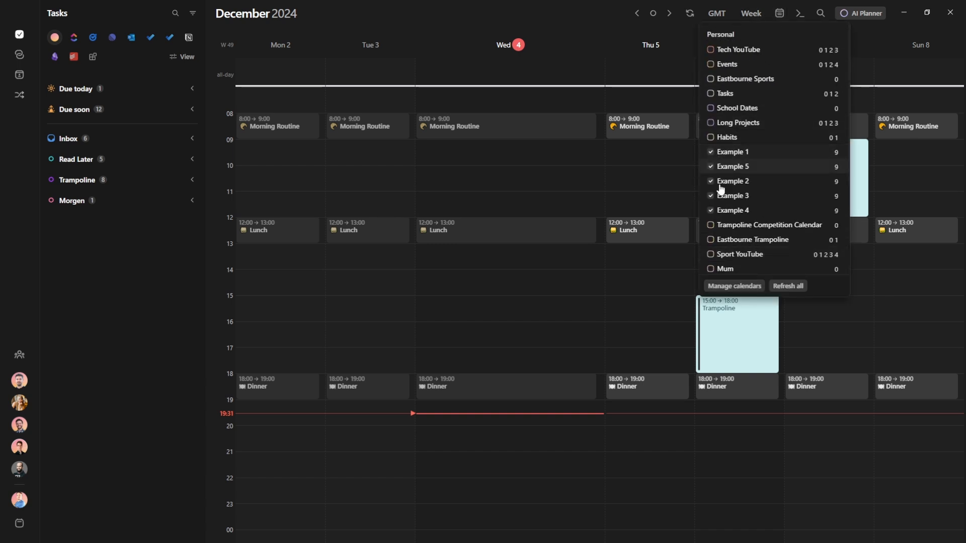
left_click(675, 184)
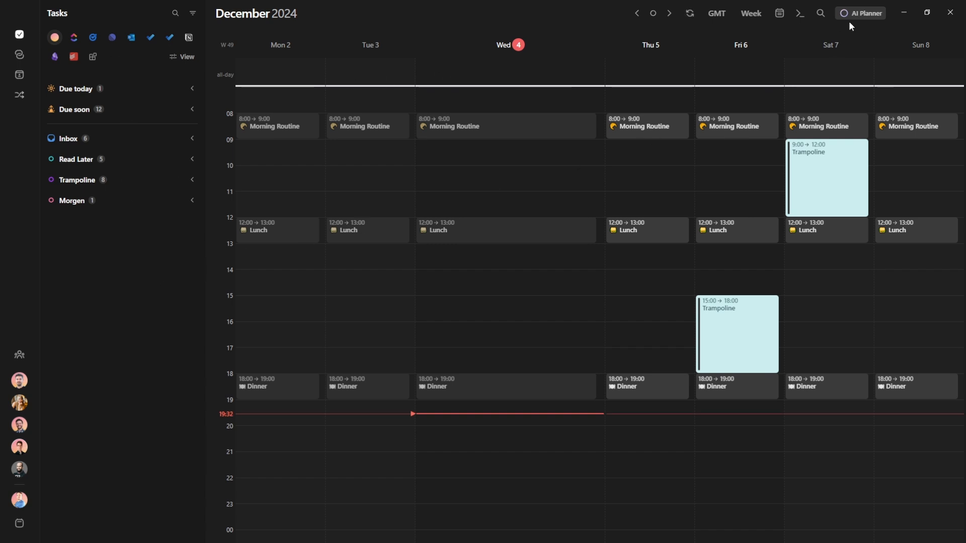
left_click(861, 14)
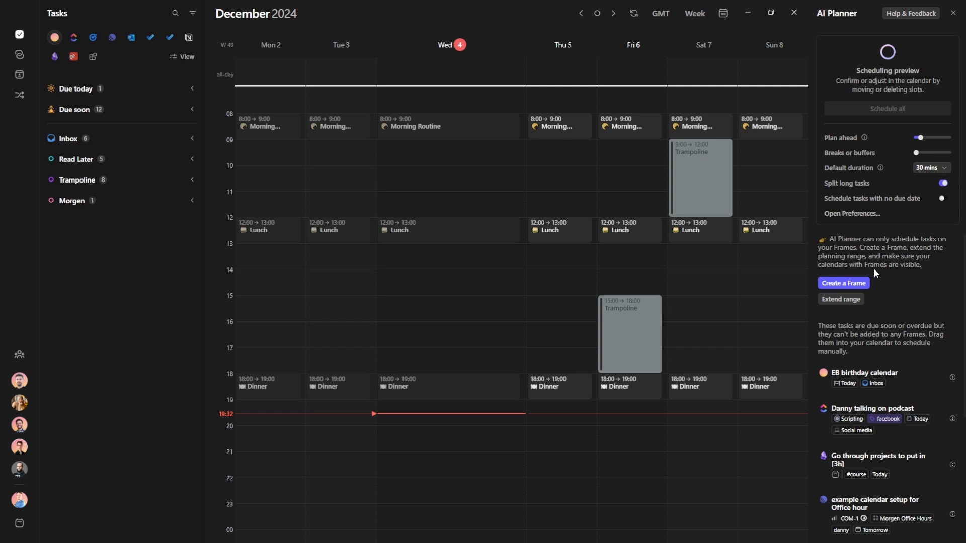
Create a Smart Frame covering Wednesday 20:00–22:00
left_click(847, 284)
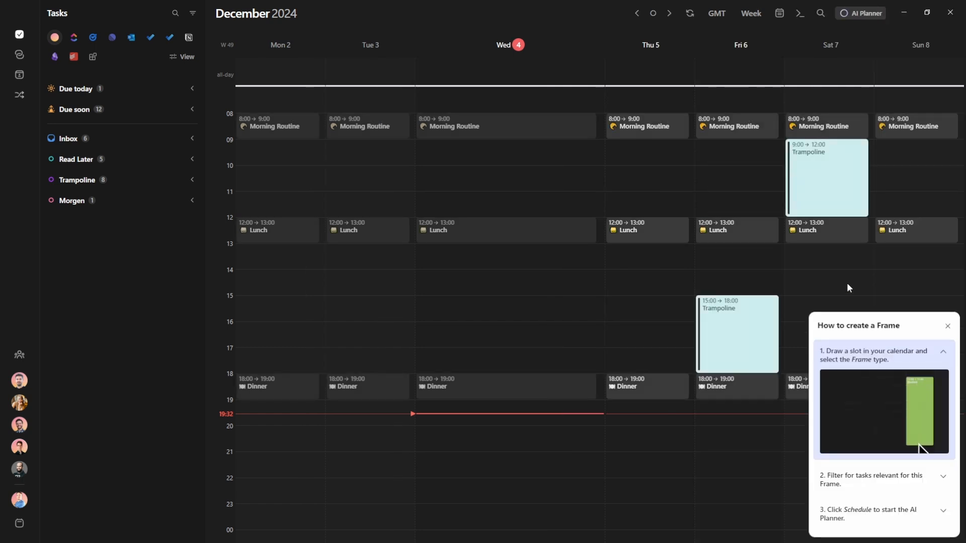
left_click(477, 435)
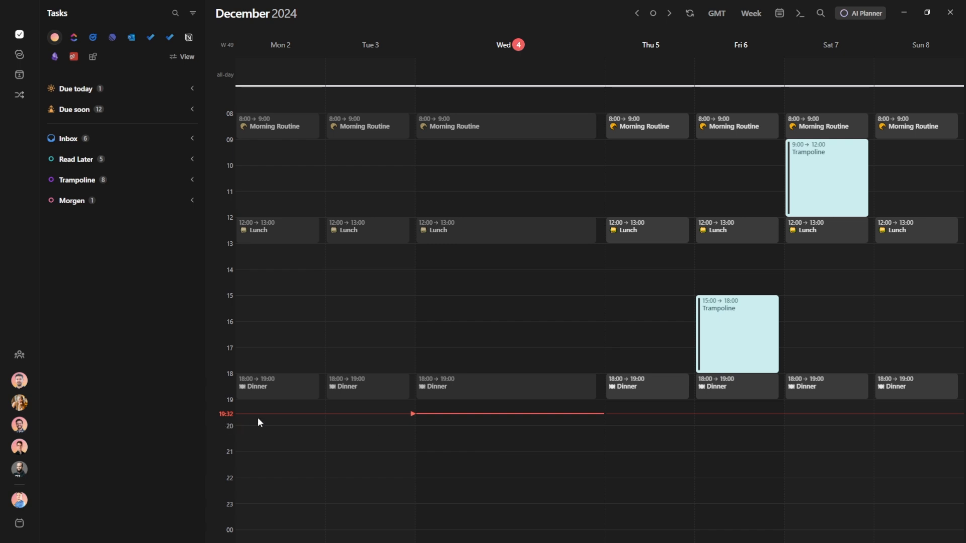
left_click_drag(499, 427, 497, 480)
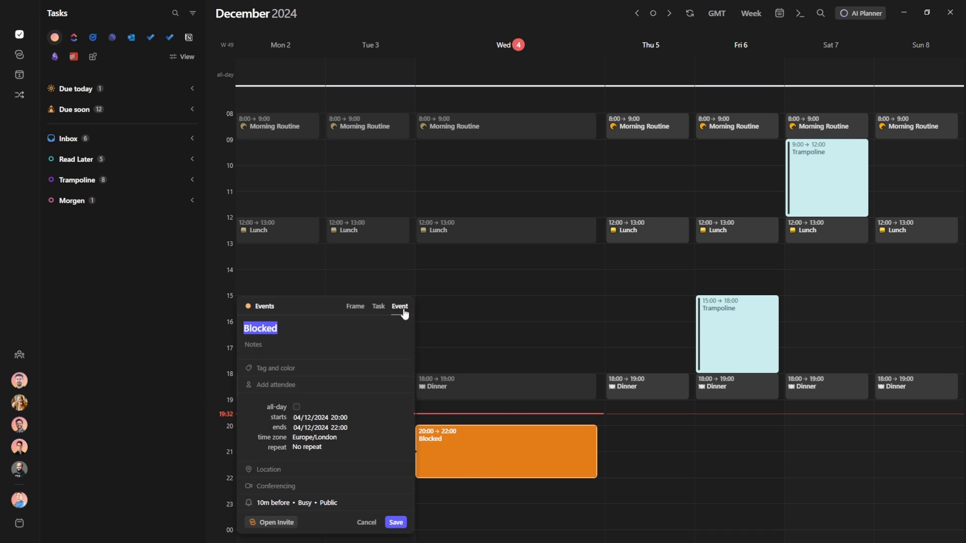
left_click(355, 307)
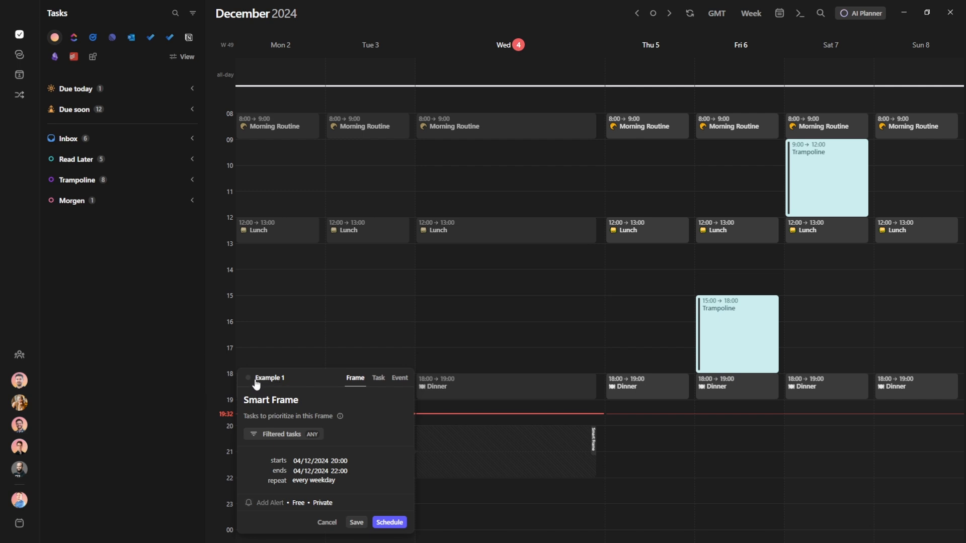
triple_click(271, 400)
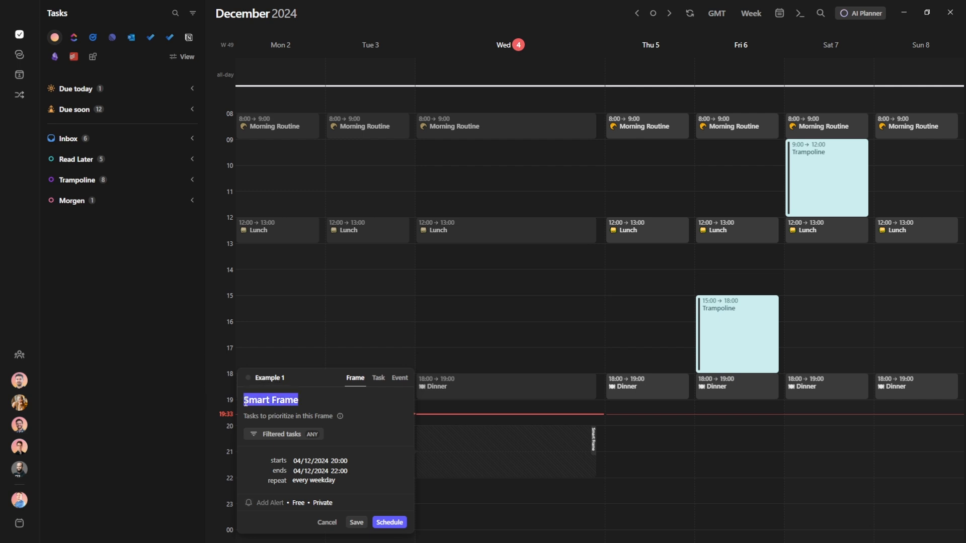
left_click(272, 401)
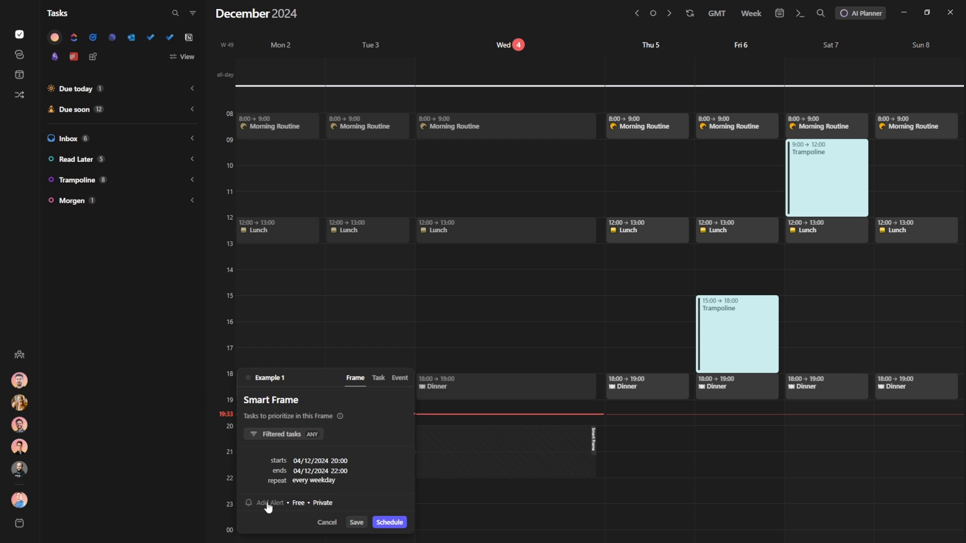
Set the frame to No repeat and schedule tasks into it
left_click(307, 481)
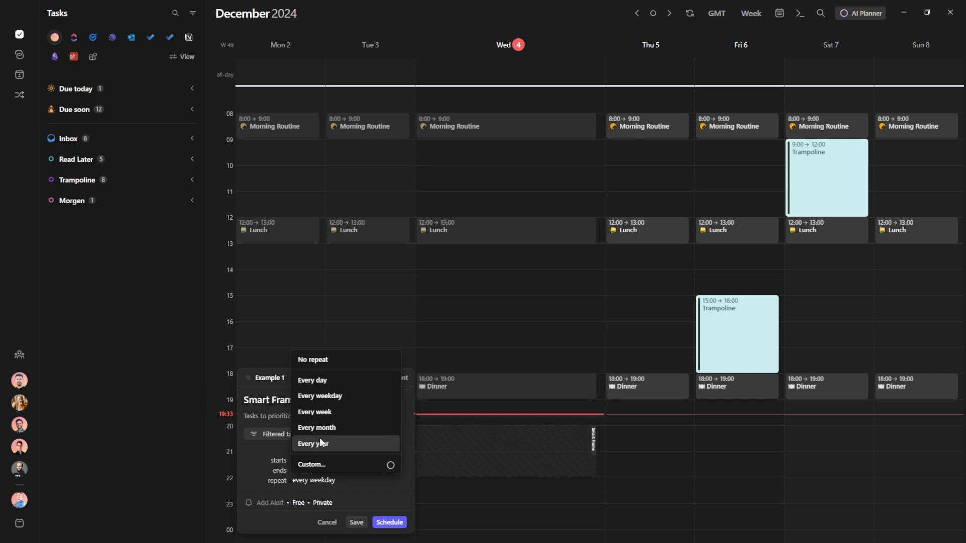
left_click(323, 360)
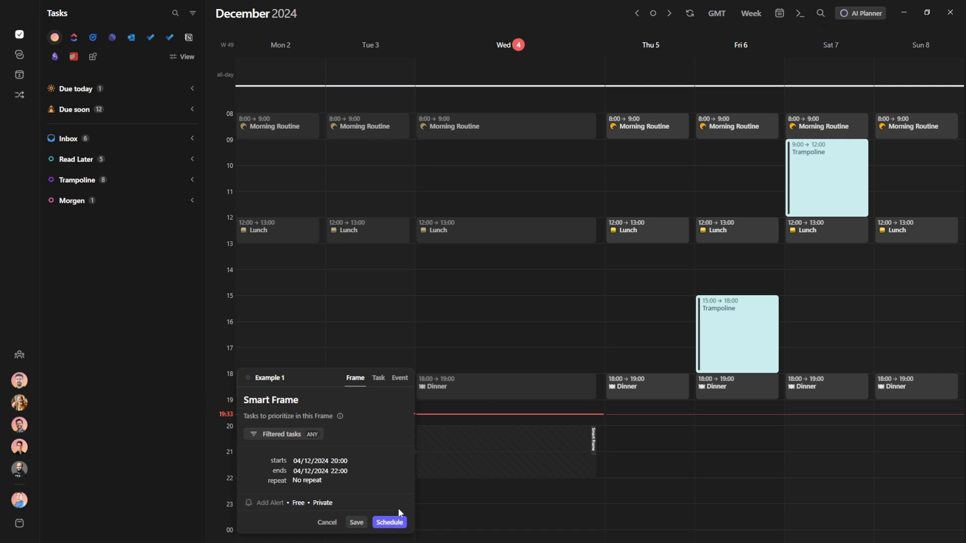
left_click(395, 523)
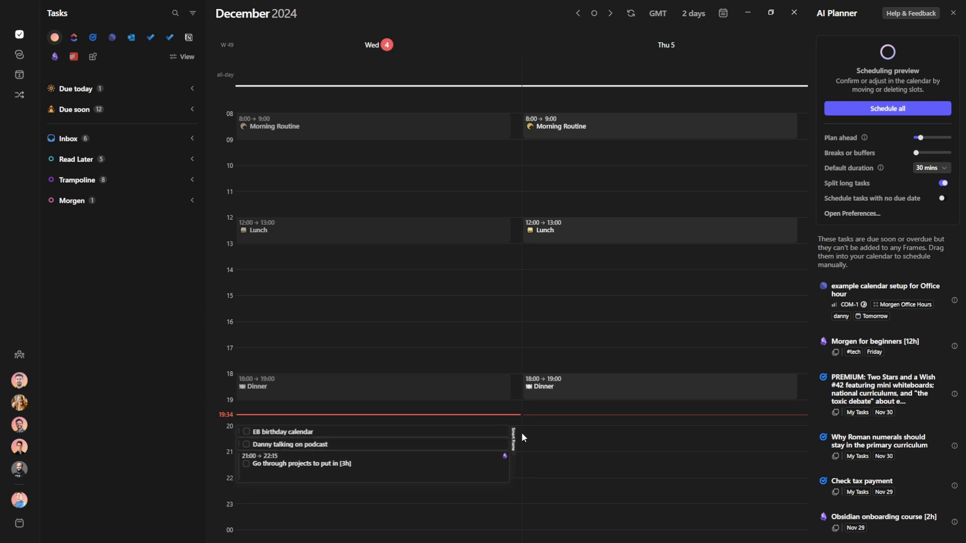
Ignore the birthday task and change the podcast task estimate to 2 hours, then 1 hour
right_click(398, 435)
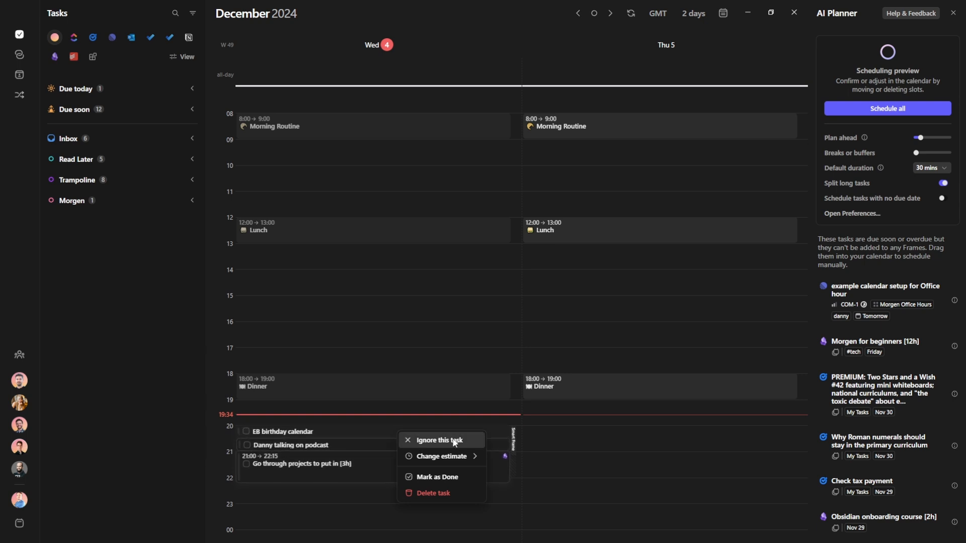
left_click(646, 434)
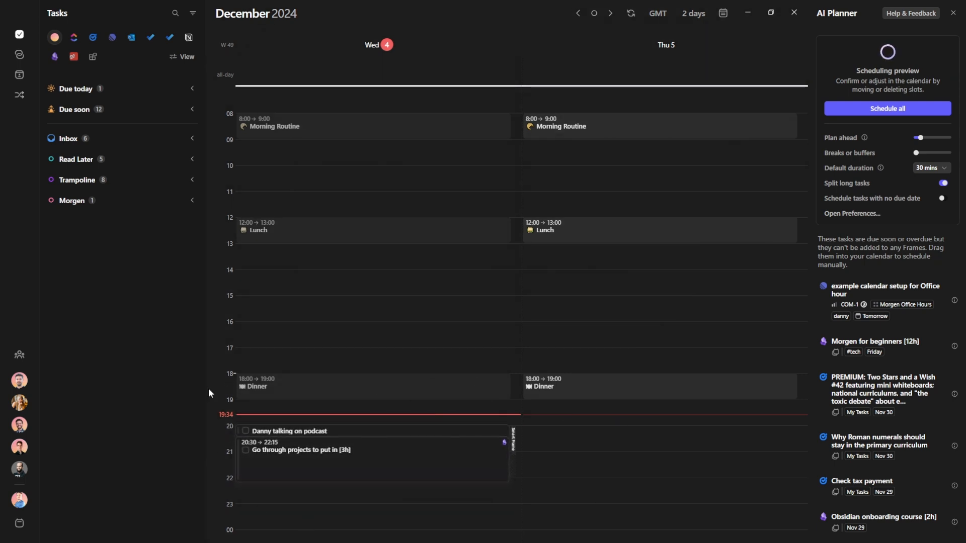
right_click(433, 430)
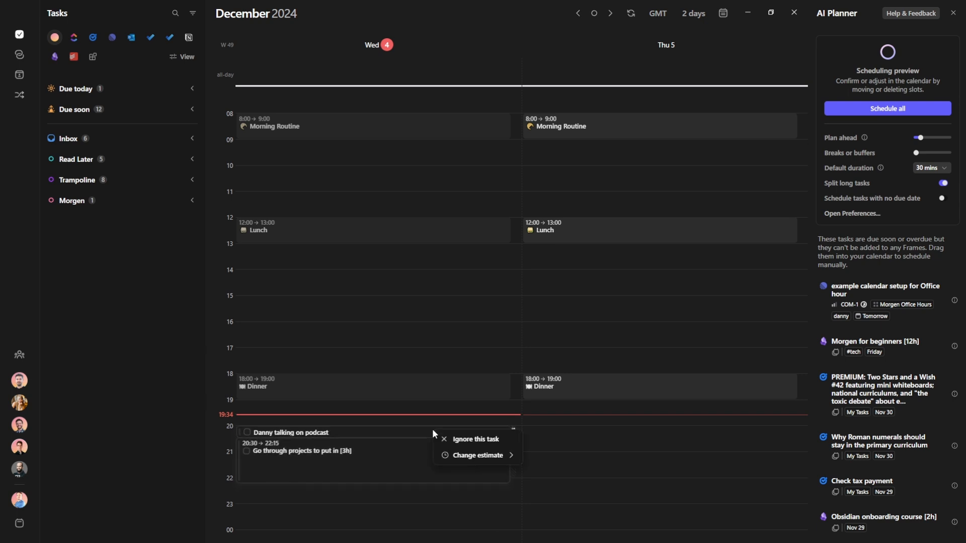
mouse_move(487, 457)
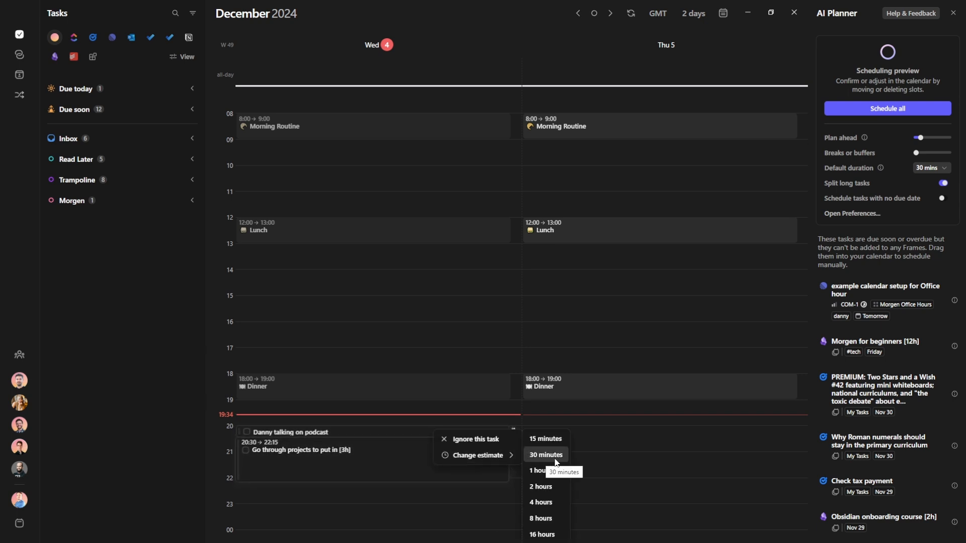
left_click(542, 487)
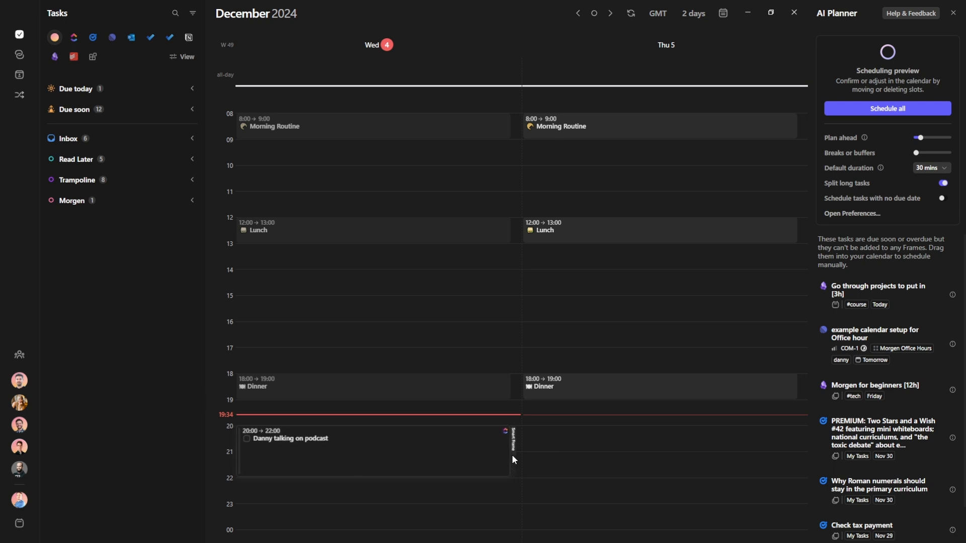
right_click(382, 449)
mouse_move(428, 474)
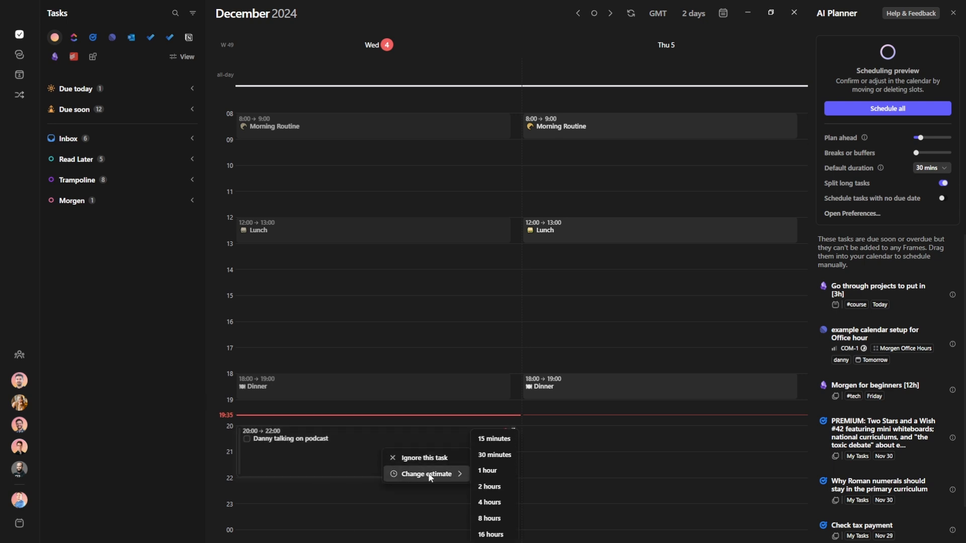
left_click(494, 472)
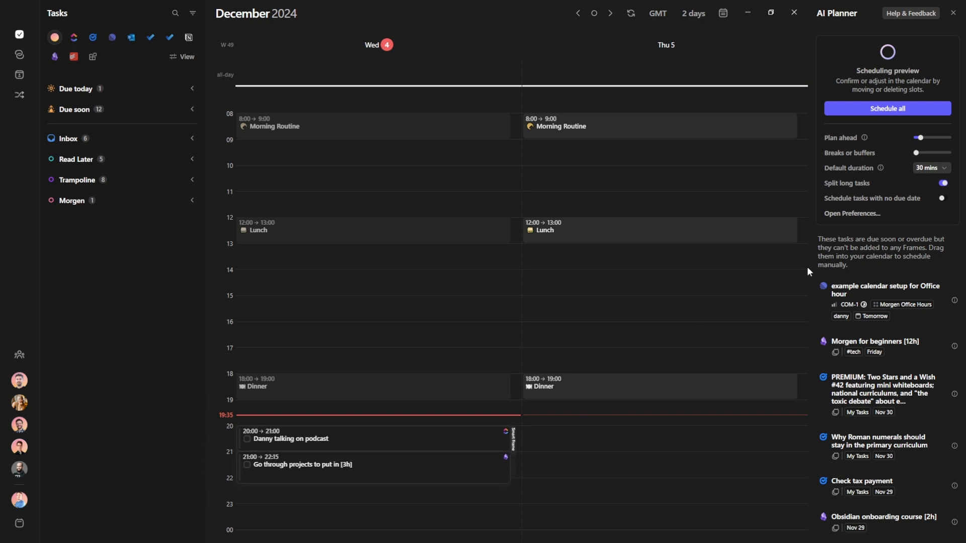
left_click(850, 212)
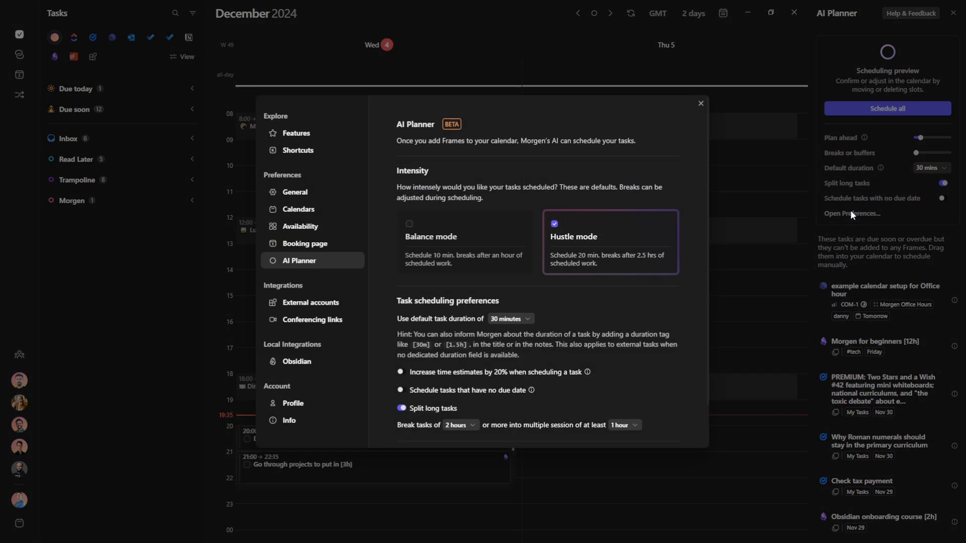
scroll(503, 281, "down", 1)
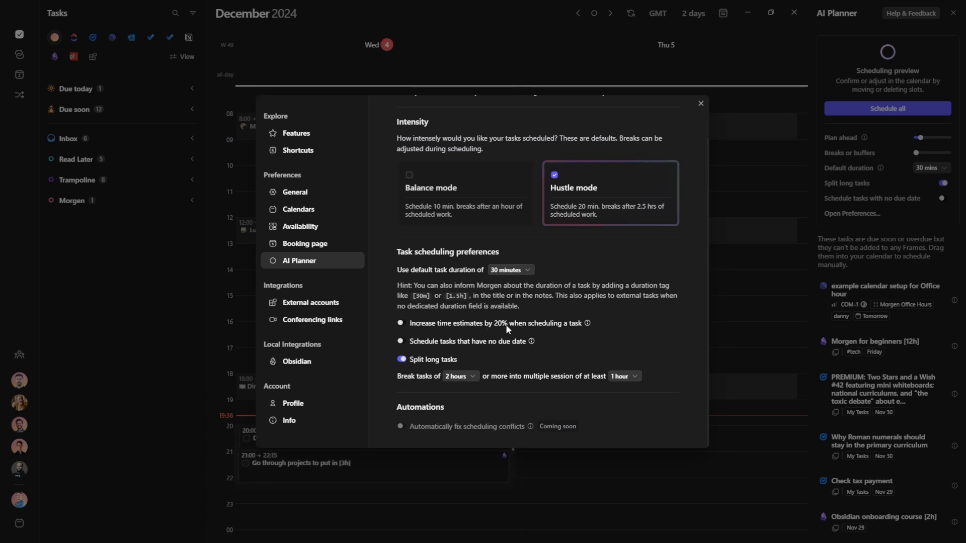
left_click(589, 325)
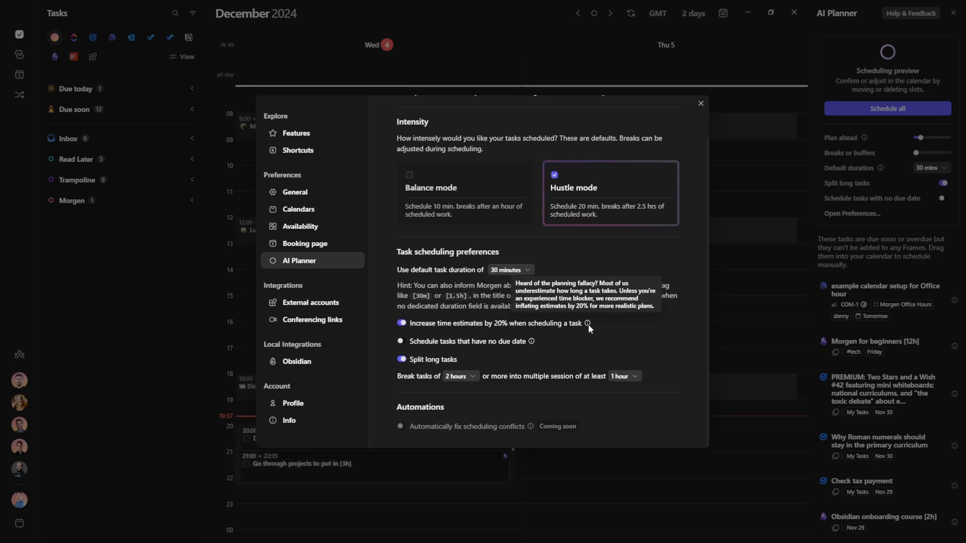
left_click(401, 324)
scroll(690, 156, "up", 2)
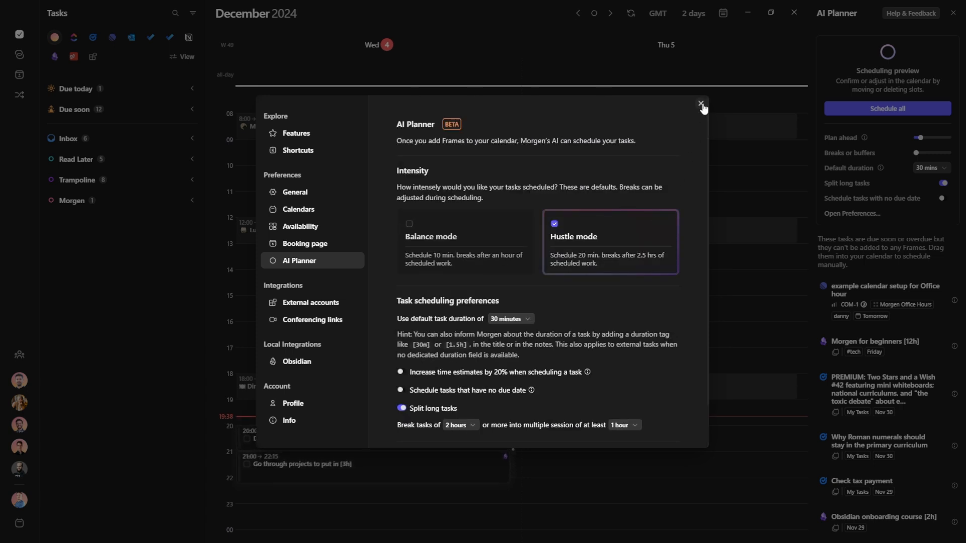
left_click(701, 104)
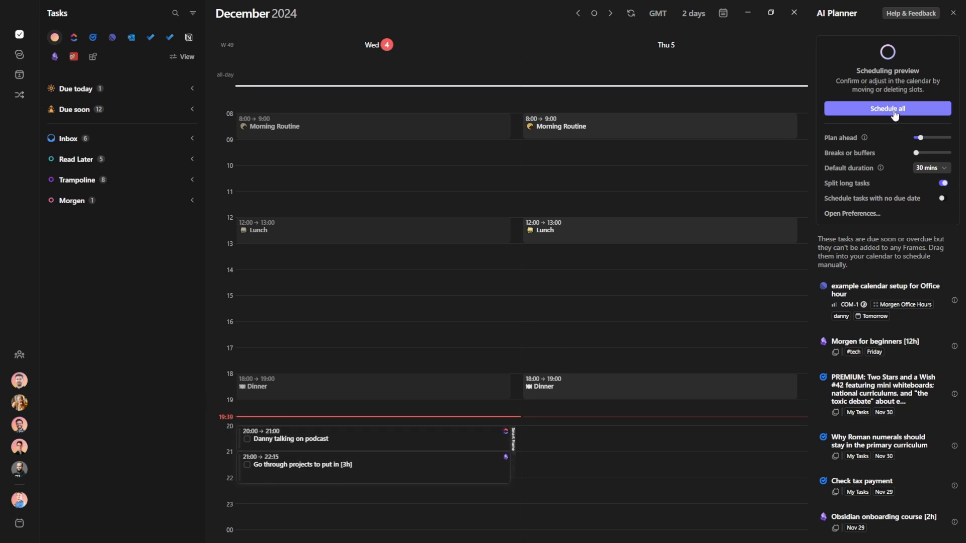
Rename the frame 'Evening', repeat it every weekday, and start the AI Planner on it
left_click(953, 14)
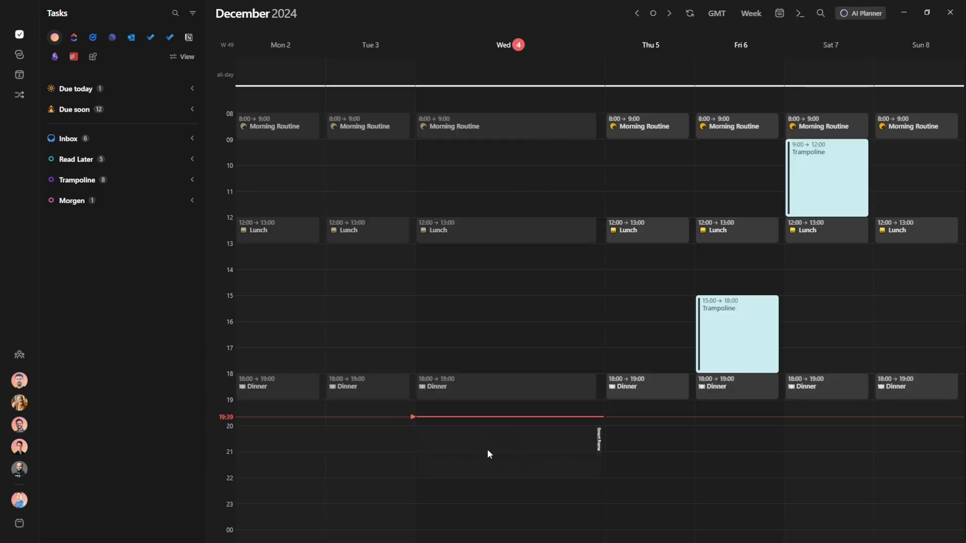
left_click(599, 444)
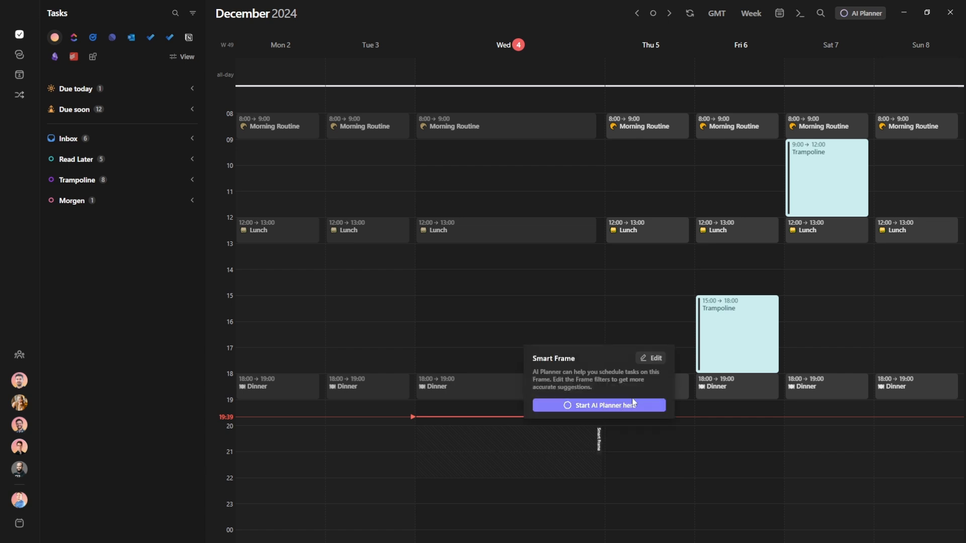
left_click(656, 360)
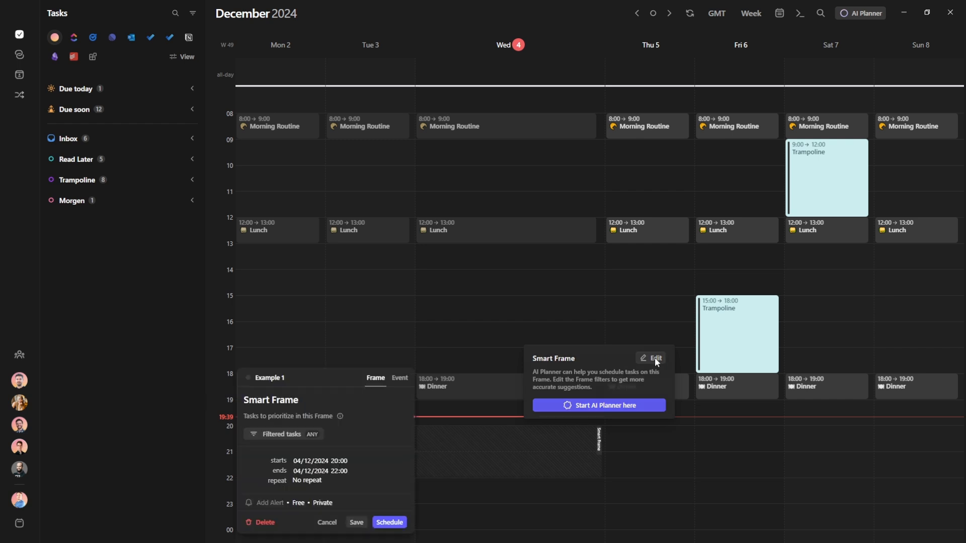
left_click(311, 480)
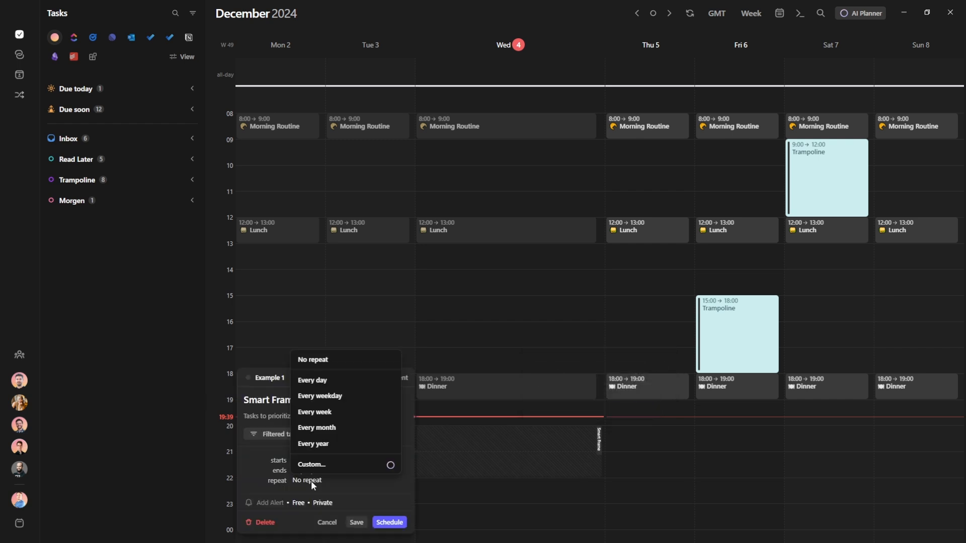
left_click(336, 395)
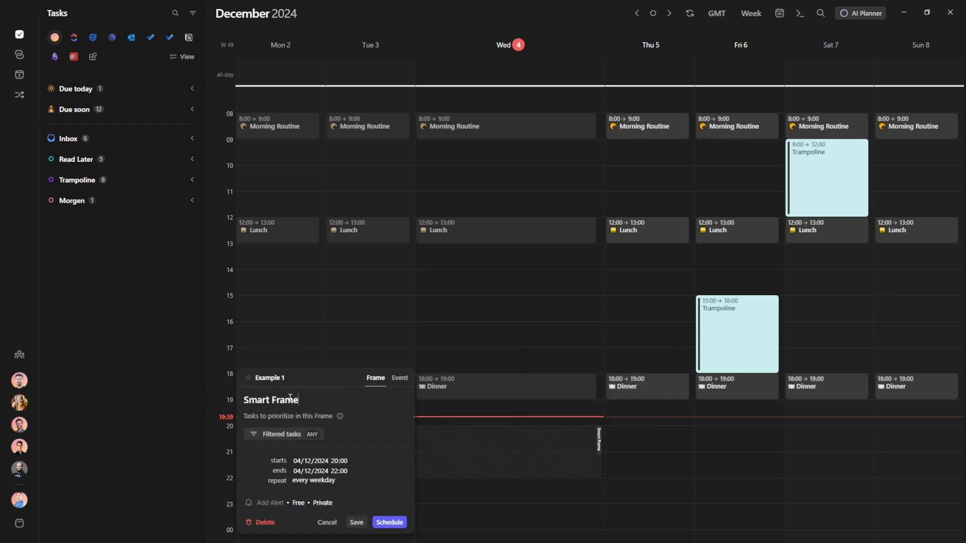
type("Evening")
left_click(356, 523)
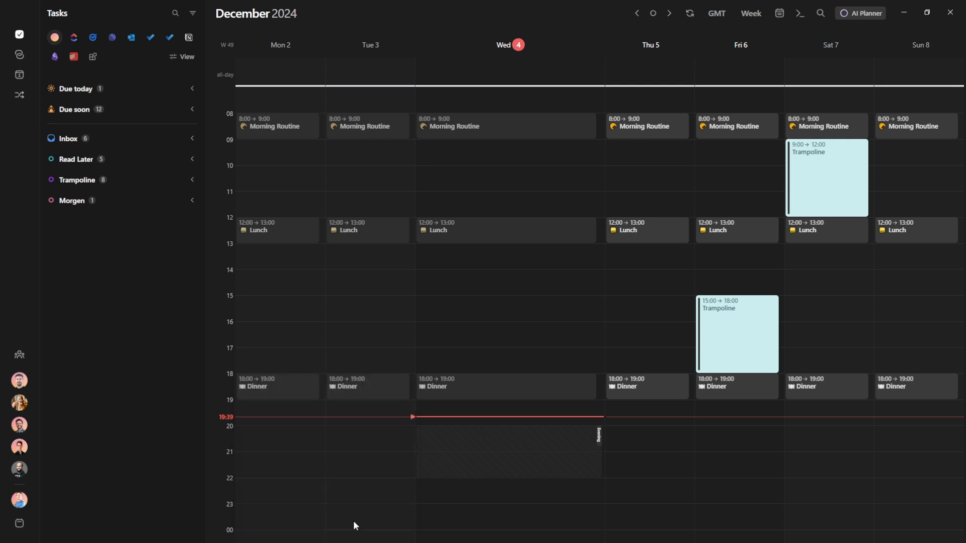
left_click(692, 440)
left_click(855, 13)
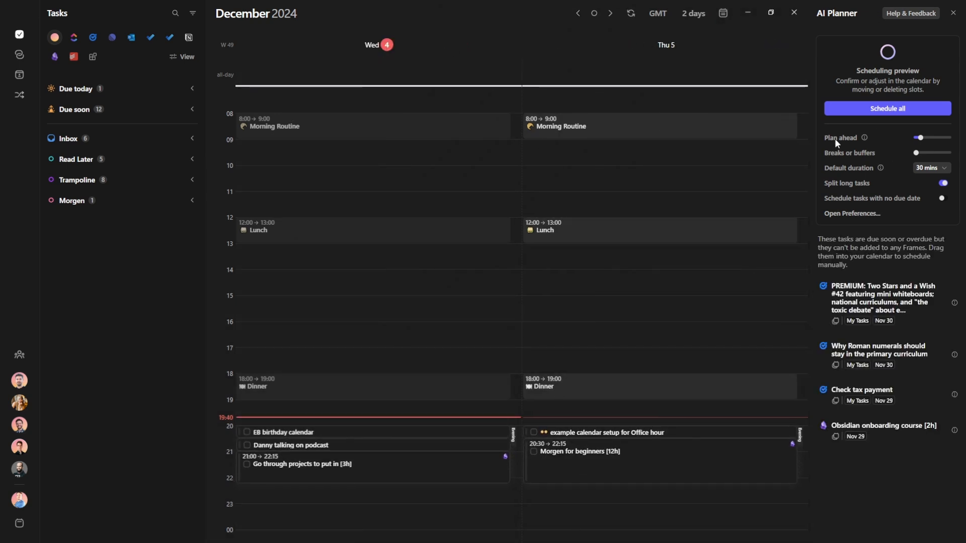
Set Plan ahead to 2 days and add a small Breaks or buffers value
mouse_move(864, 141)
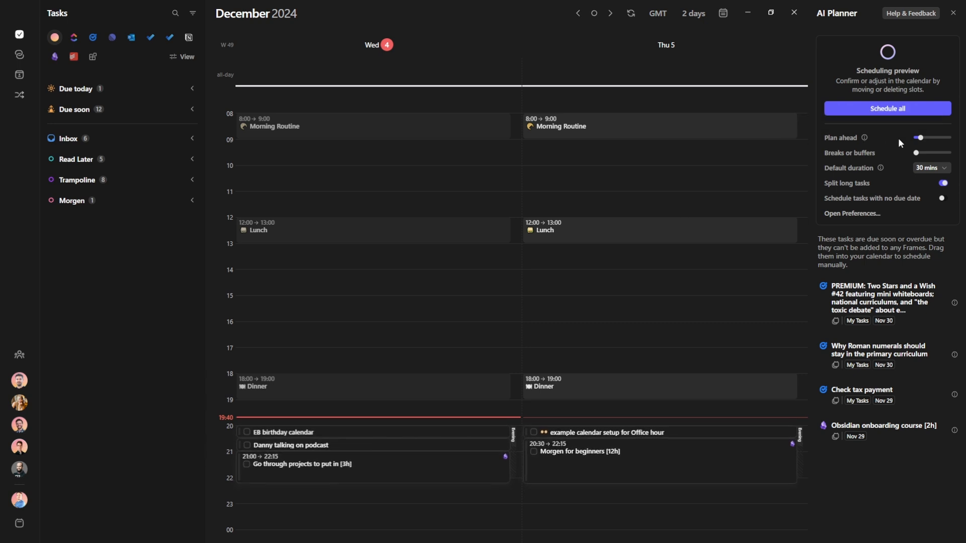
left_click_drag(925, 137, 949, 138)
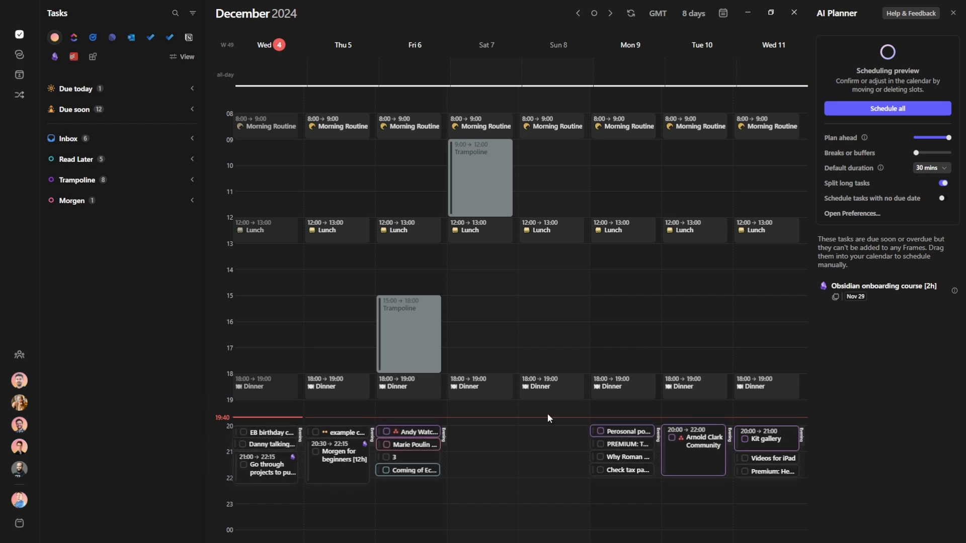
left_click_drag(948, 138, 870, 168)
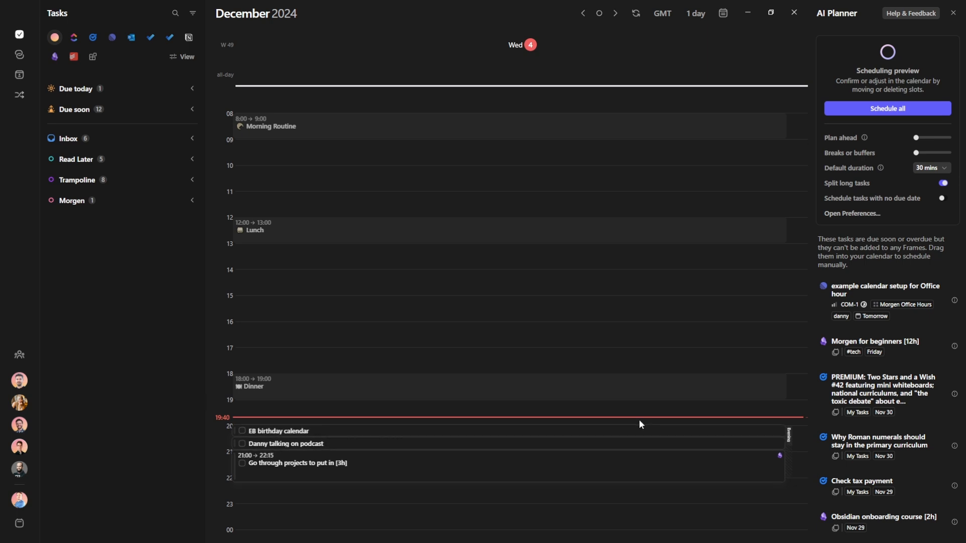
left_click_drag(915, 138, 920, 139)
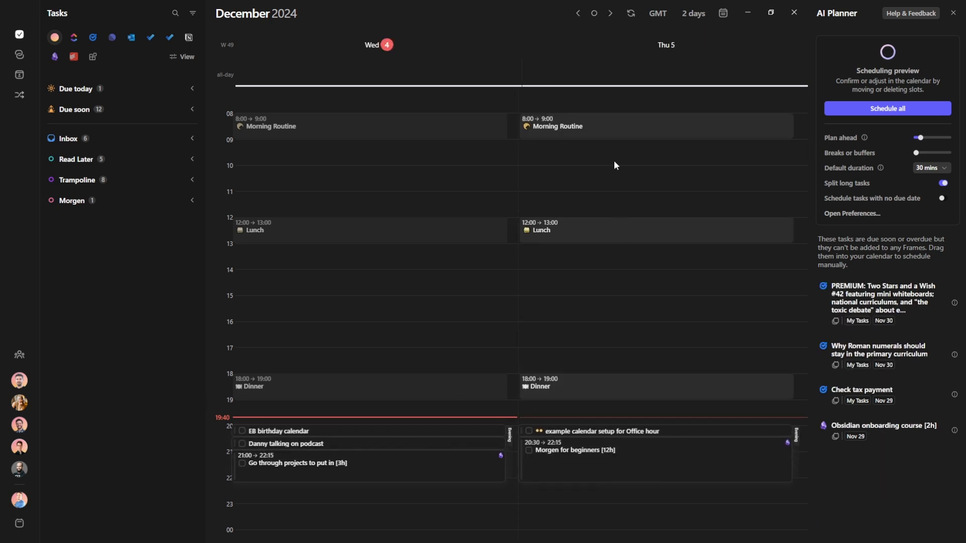
left_click_drag(916, 153, 924, 153)
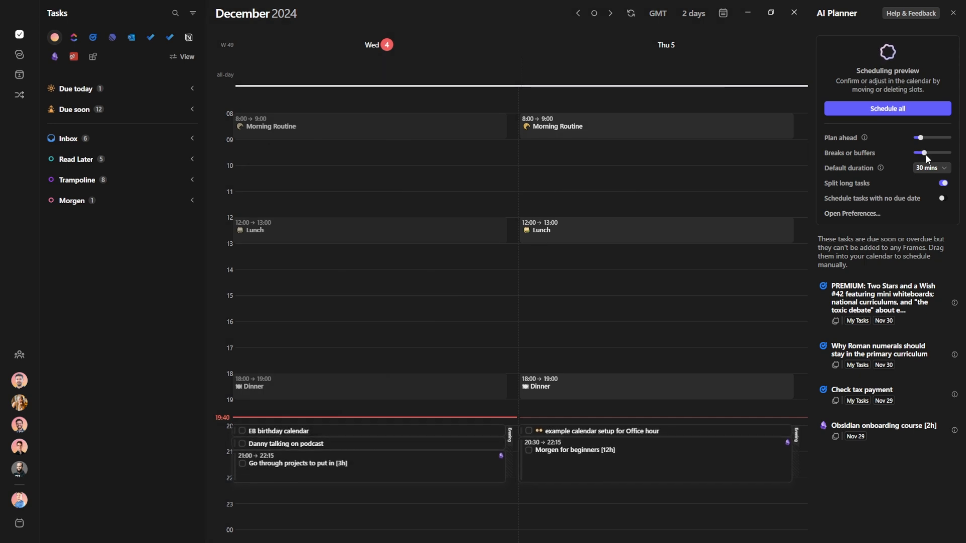
Set the AI Planner scheduling intensity to Balance mode after trying Hustle mode
left_click(844, 213)
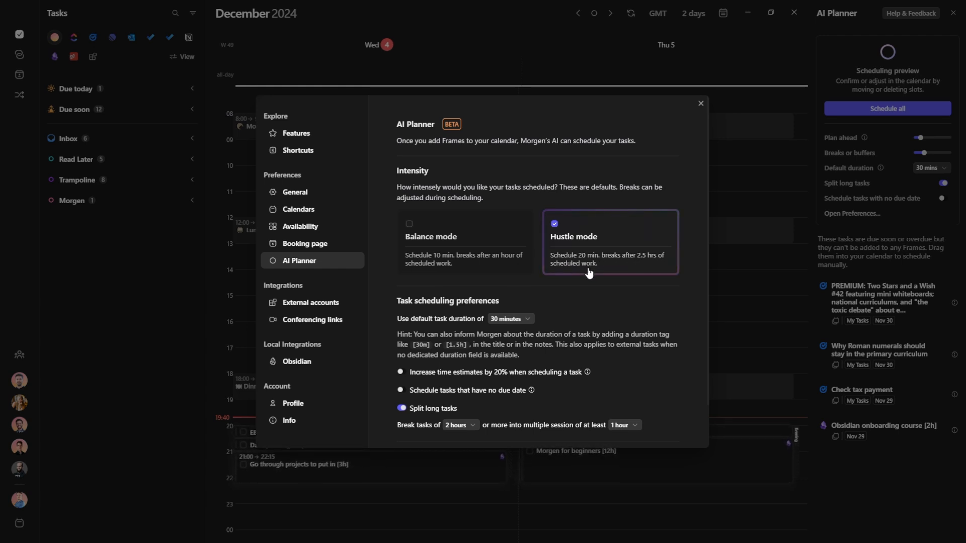
left_click(438, 240)
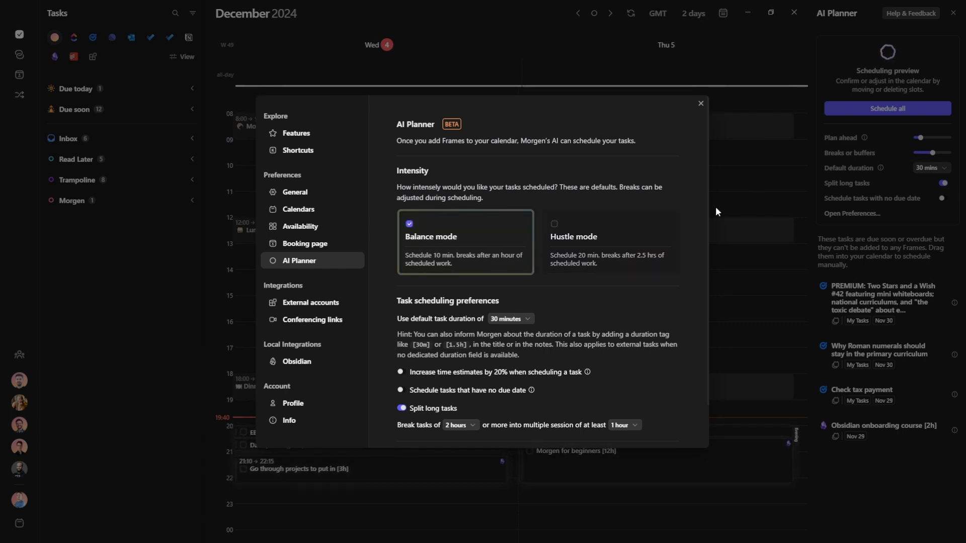
left_click(618, 249)
left_click(463, 229)
left_click(701, 104)
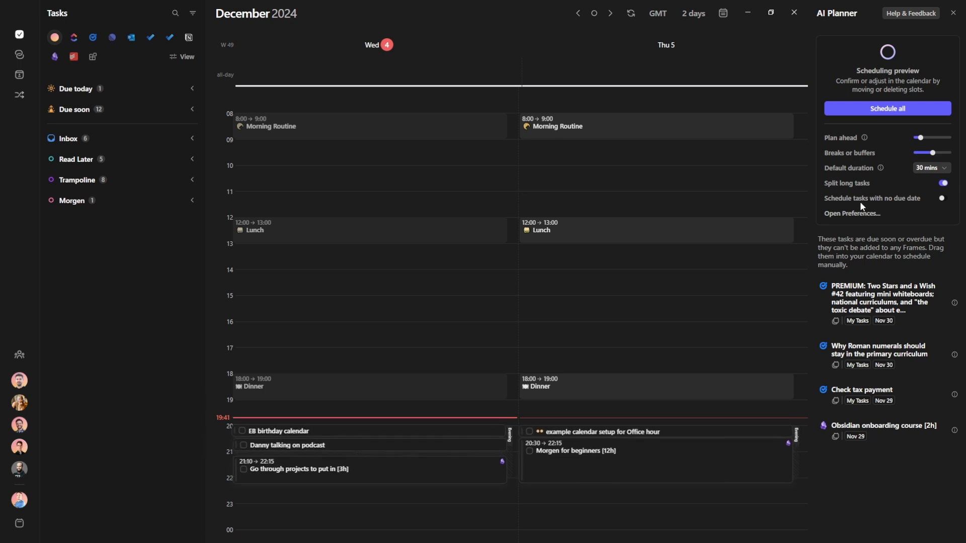
left_click(852, 213)
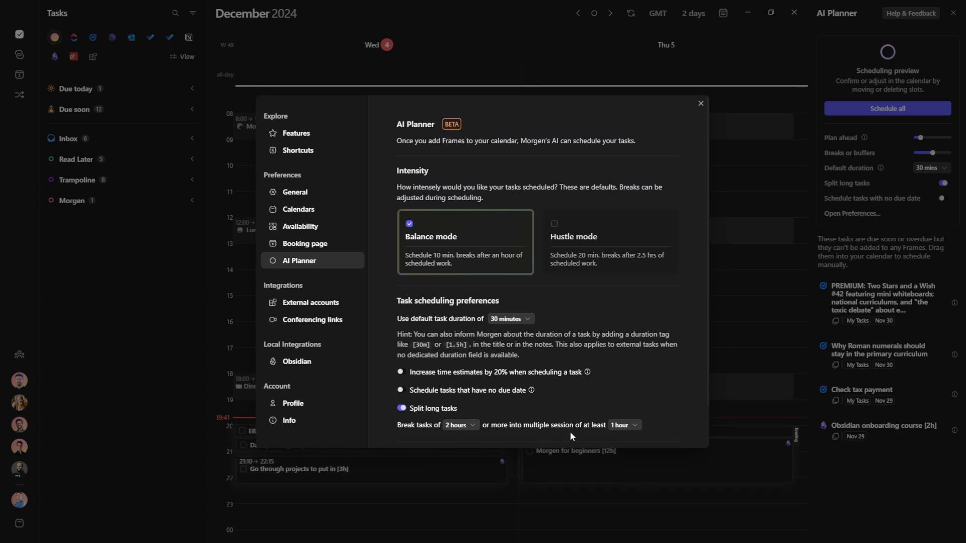
left_click(769, 409)
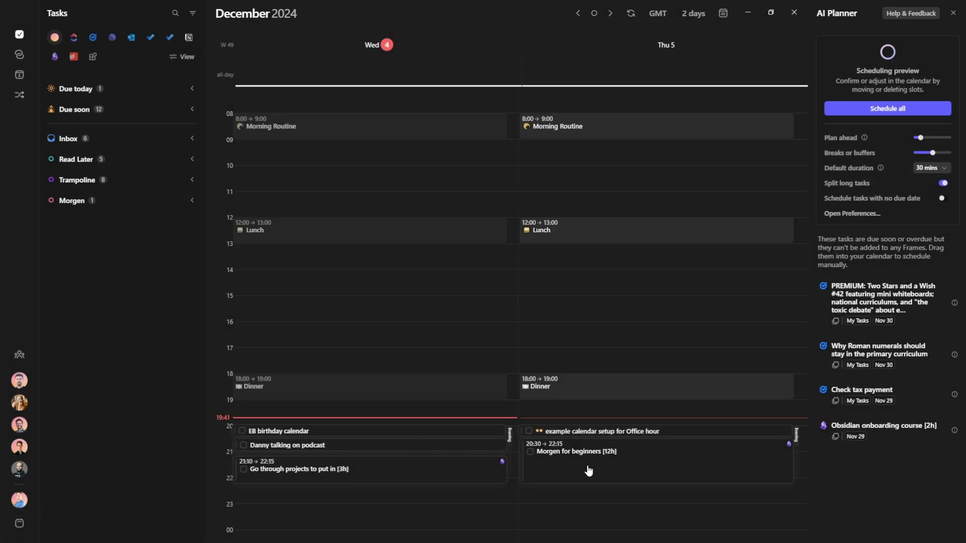
Turn Breaks or buffers off after trying the maximum setting
left_click_drag(933, 153, 943, 153)
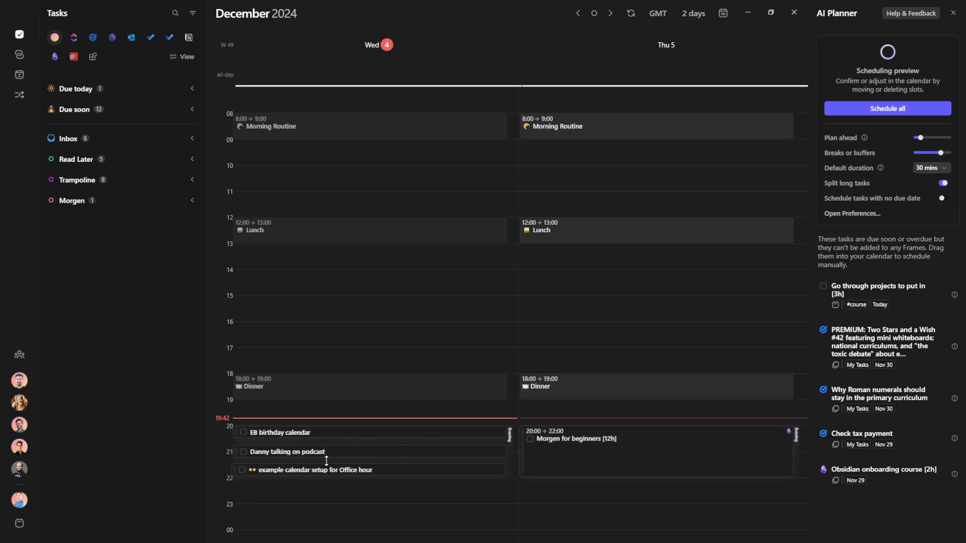
left_click_drag(939, 153, 958, 156)
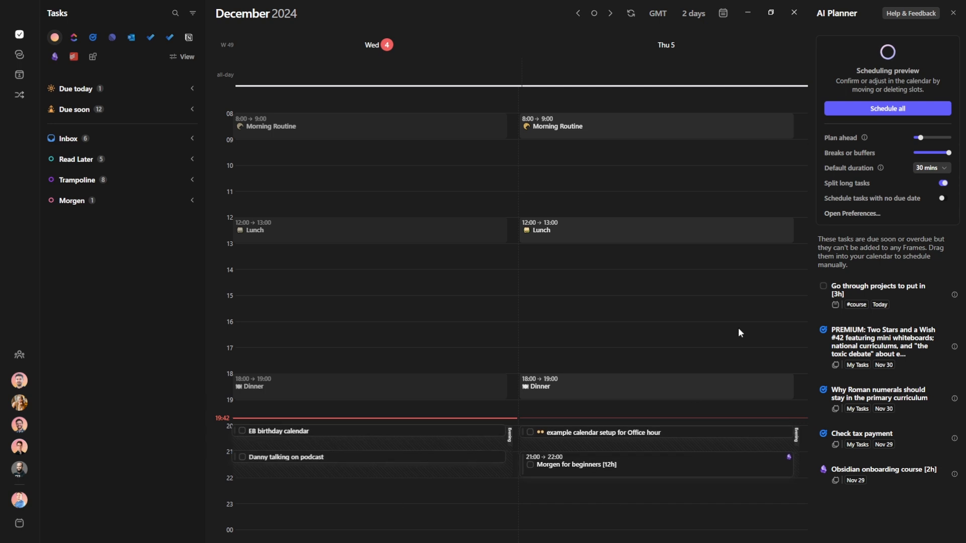
left_click_drag(947, 154, 885, 153)
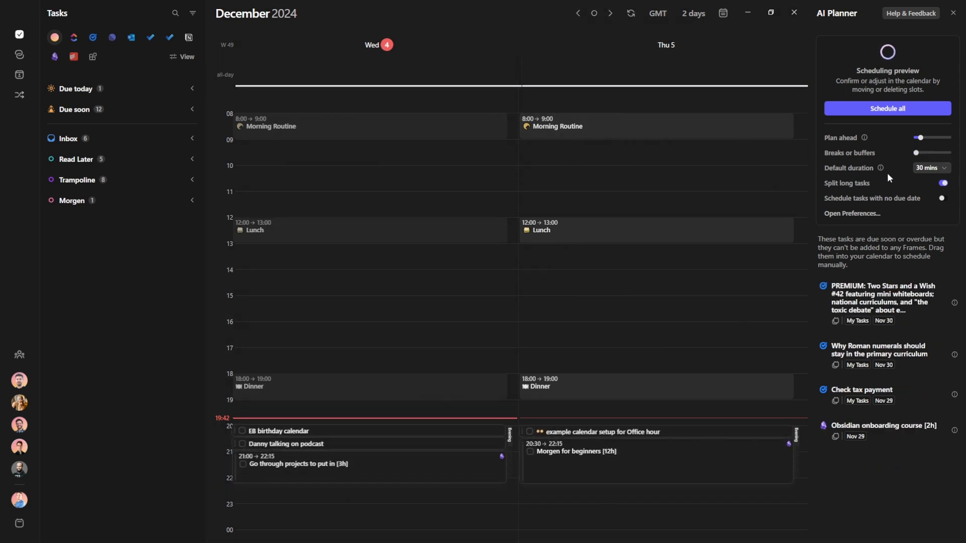
Set the default task duration to 1 hour, after briefly trying 15 mins
left_click(940, 169)
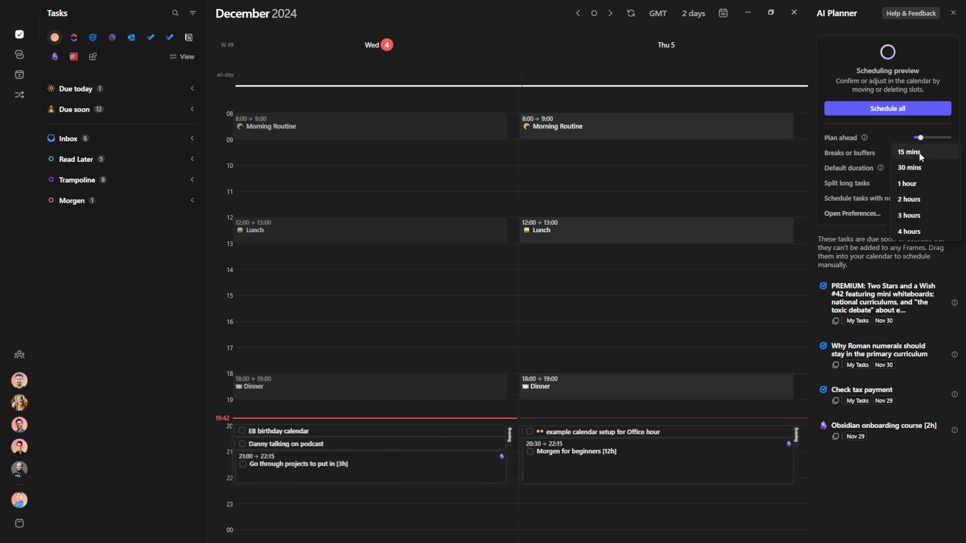
left_click(909, 151)
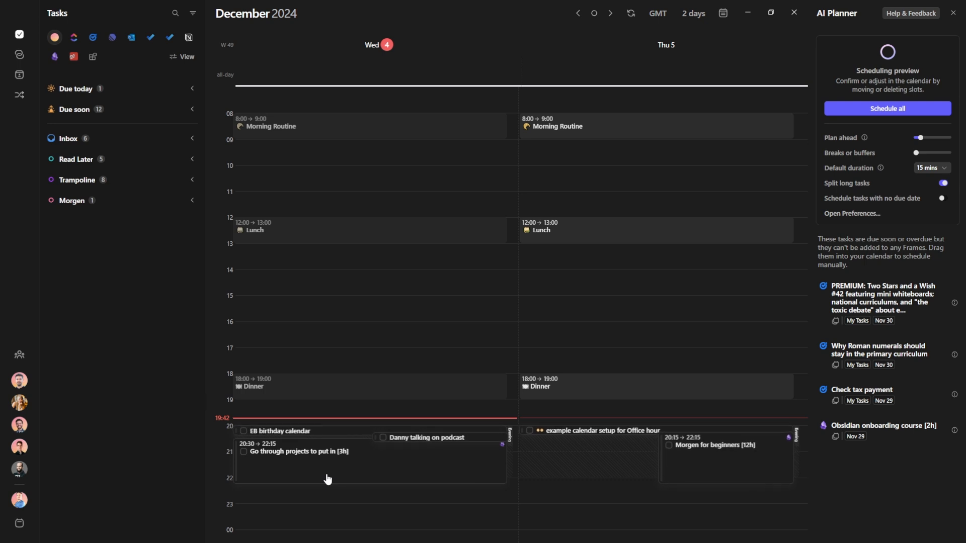
left_click(927, 169)
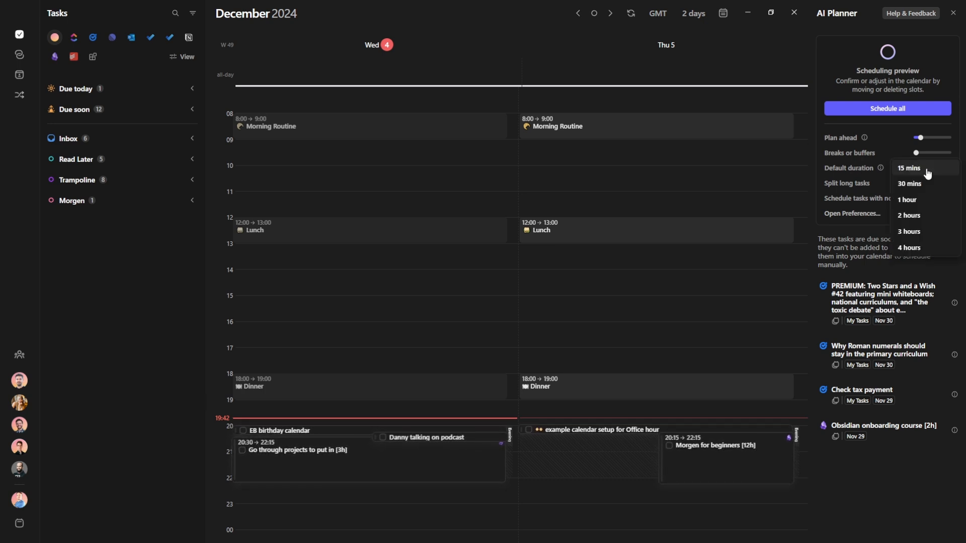
left_click(916, 198)
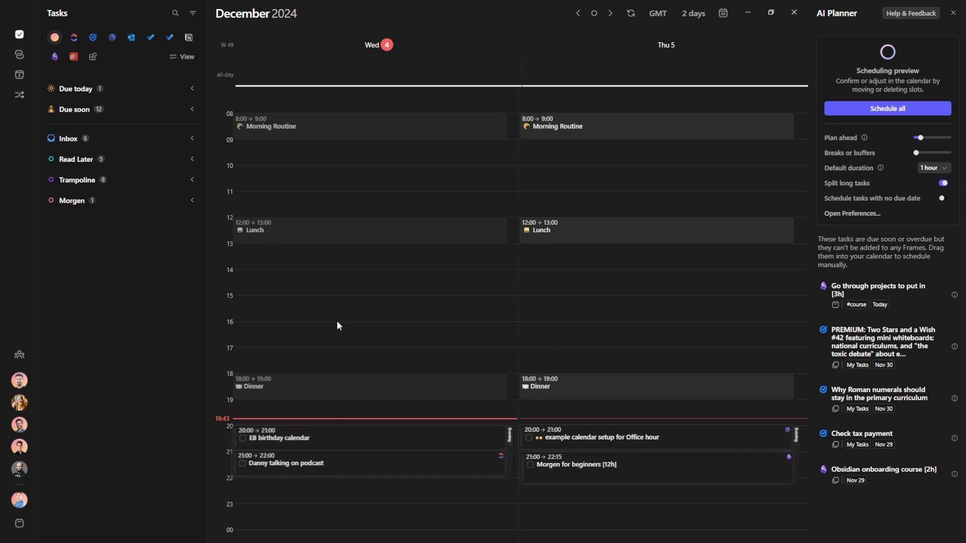
Filter the task list to all Research space tasks plus all Morgen tasks
left_click(196, 15)
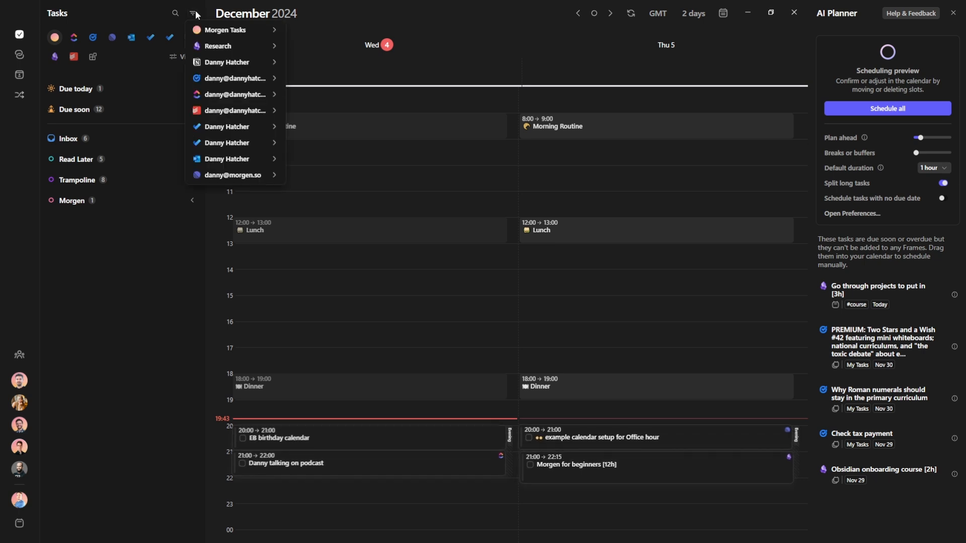
mouse_move(217, 36)
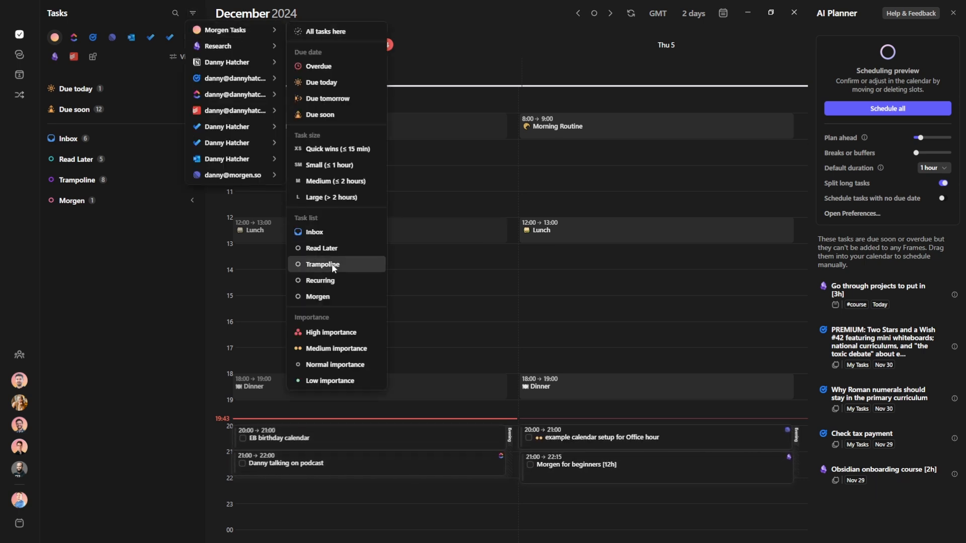
mouse_move(228, 53)
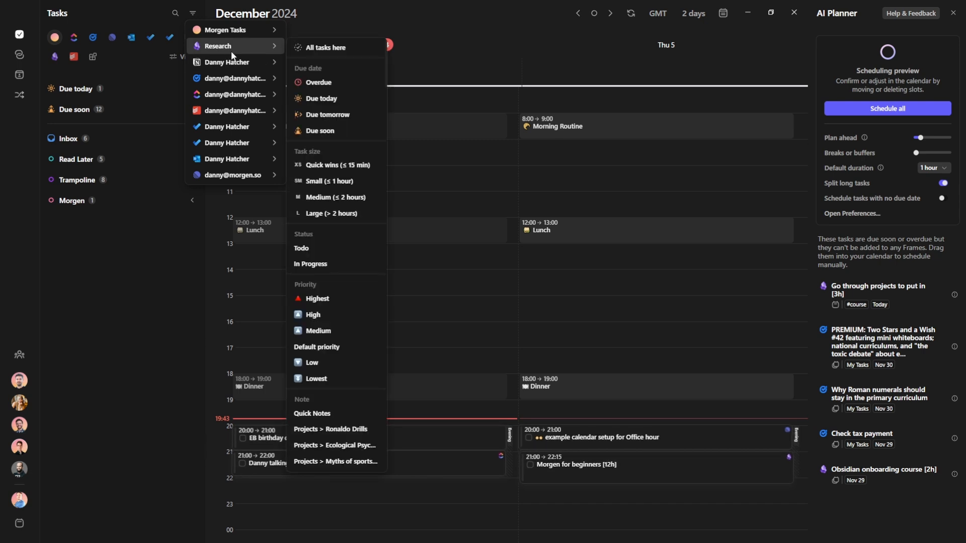
mouse_move(225, 83)
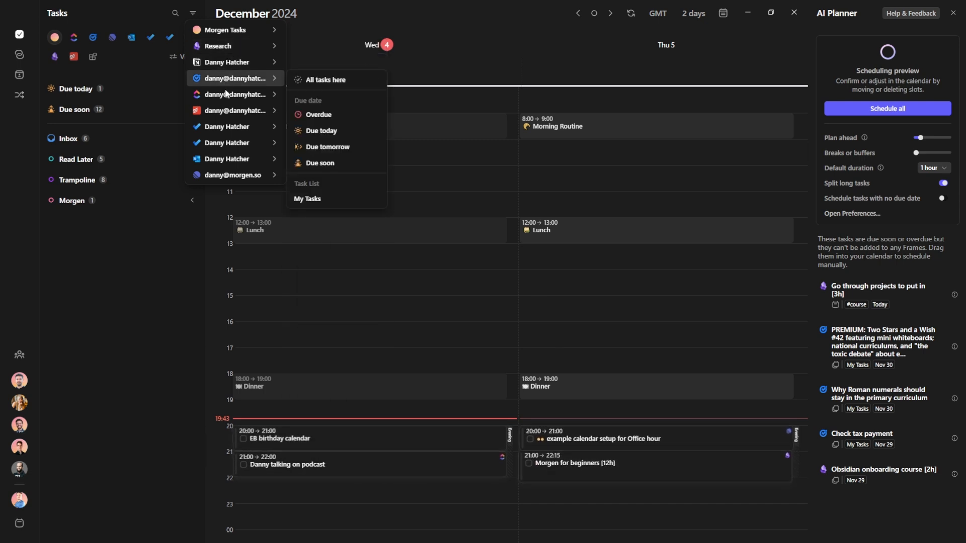
mouse_move(280, 44)
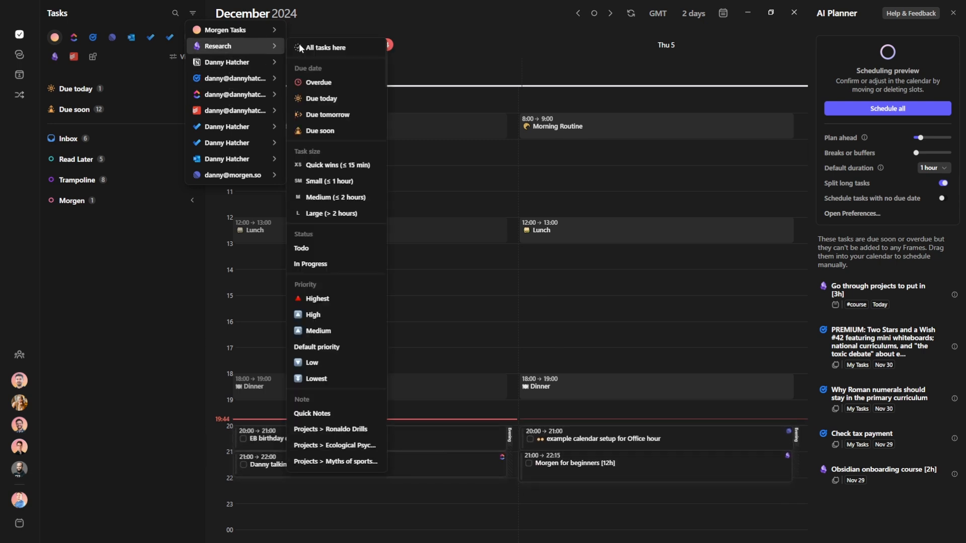
left_click(326, 47)
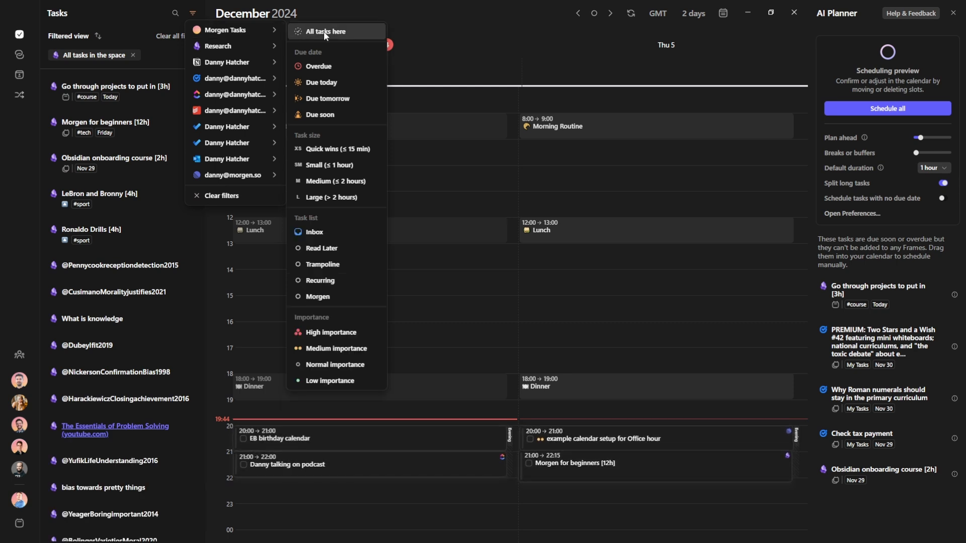
left_click(324, 32)
left_click(97, 40)
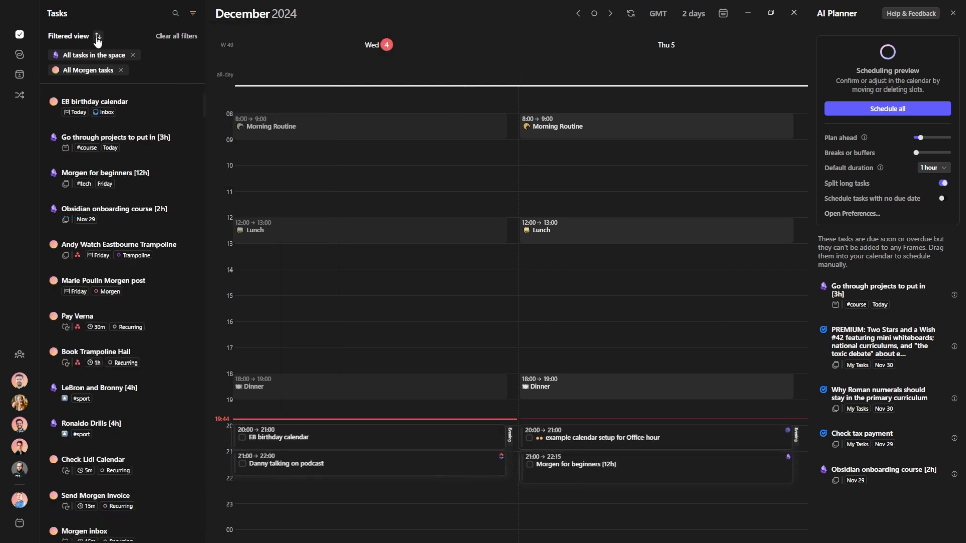
Sort the task list by Morgen Priority Factor
left_click(99, 36)
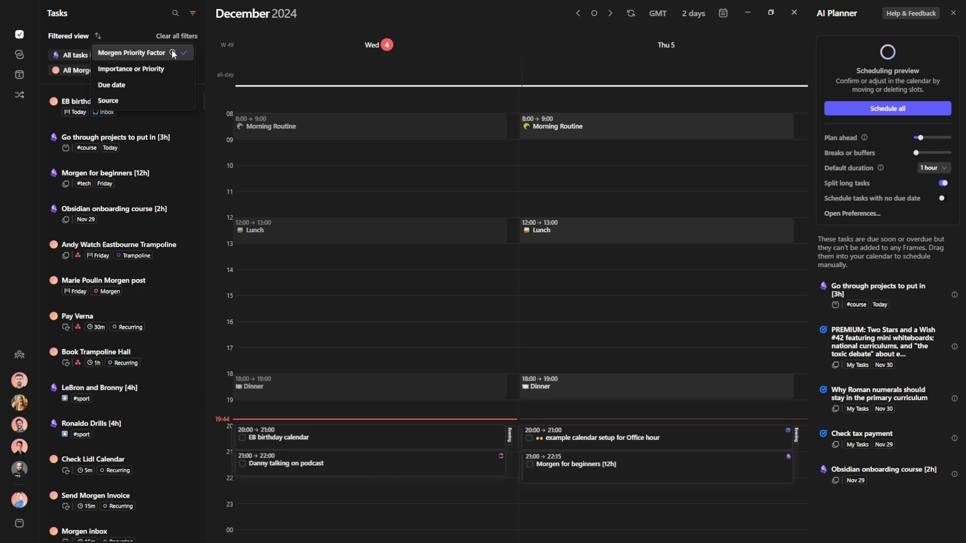
mouse_move(173, 53)
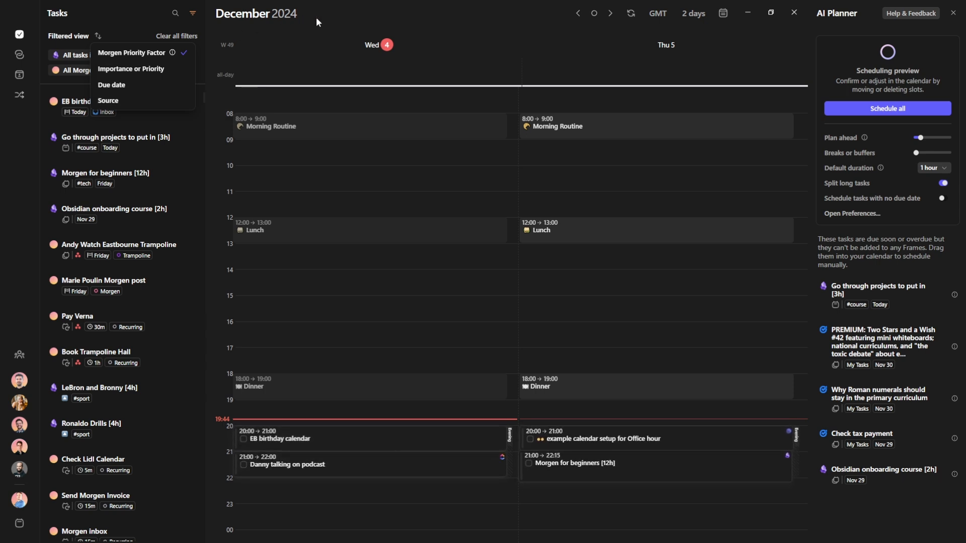
left_click(257, 33)
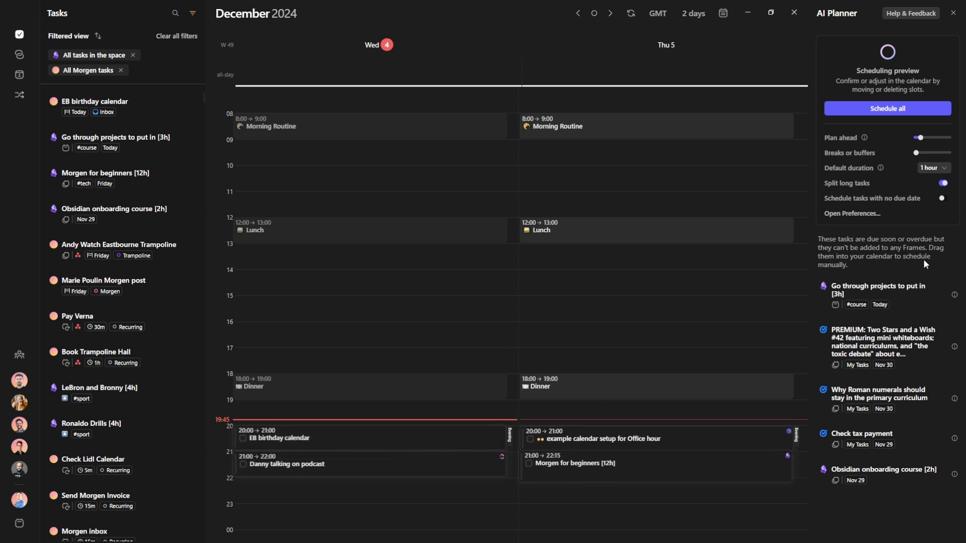
Set the AI Planner's default duration to 30 mins and drag the PREMIUM task into Wednesday evening
mouse_move(955, 297)
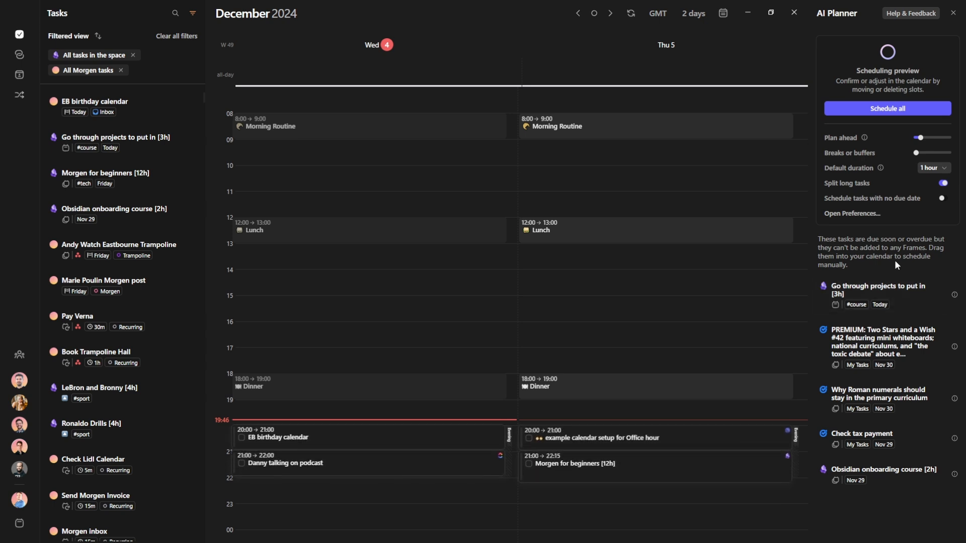
left_click(931, 168)
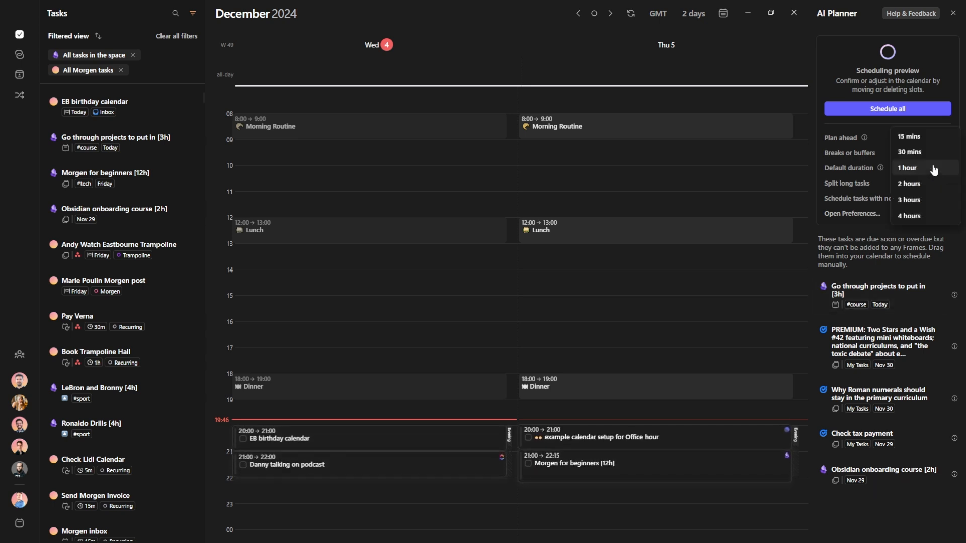
left_click(922, 151)
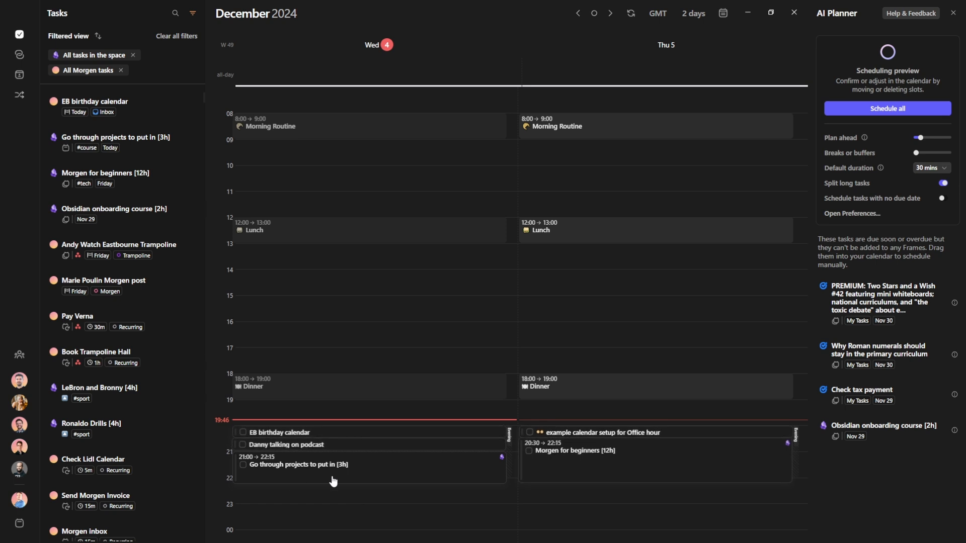
left_click_drag(855, 289, 410, 425)
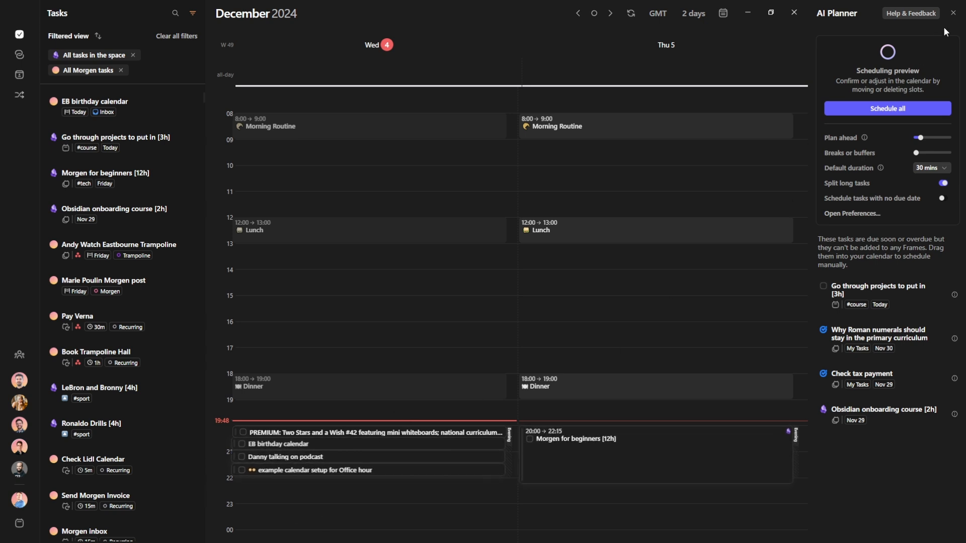
Close the AI Planner to return to the week view
left_click(953, 14)
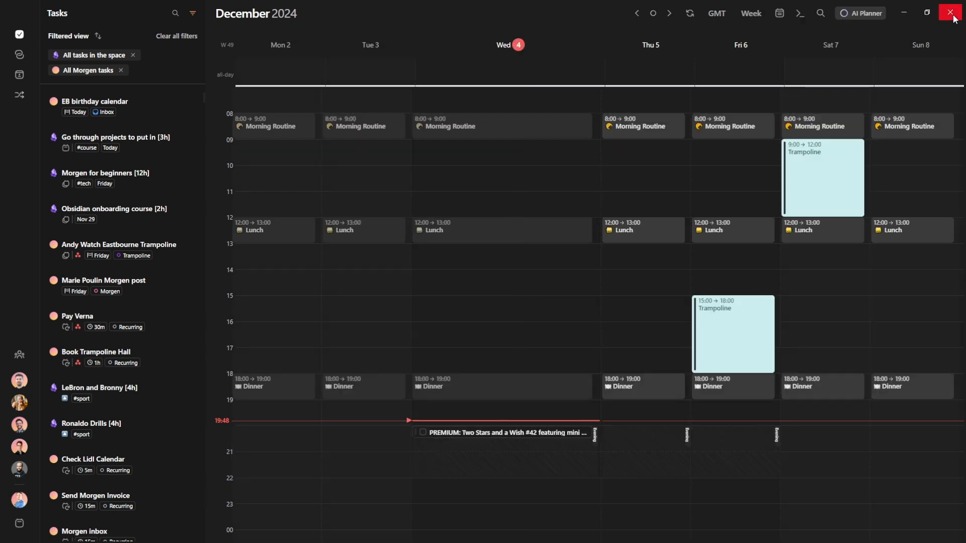
mouse_move(514, 438)
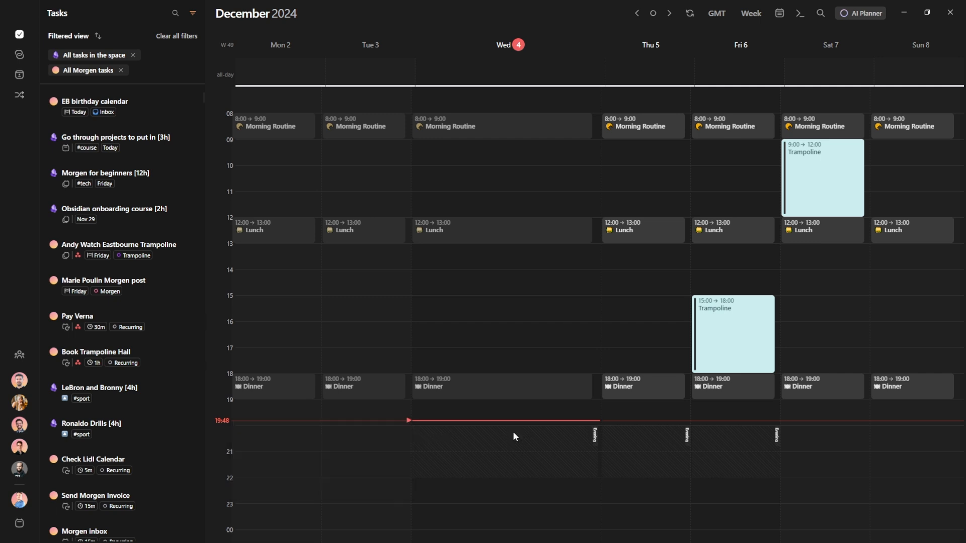
mouse_move(596, 437)
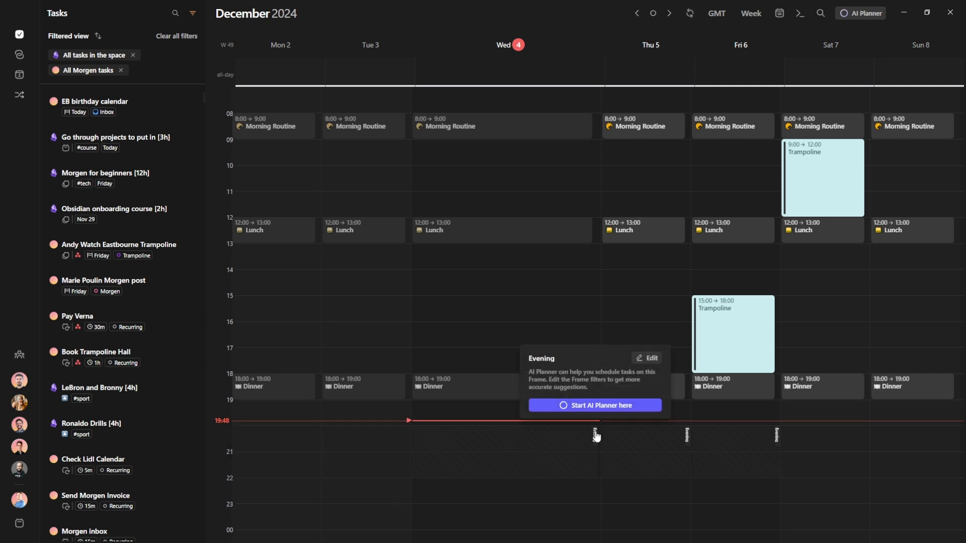
Filter the Evening frame to all tasks from Research and a second space, then preview scheduling
left_click(652, 359)
left_click(267, 435)
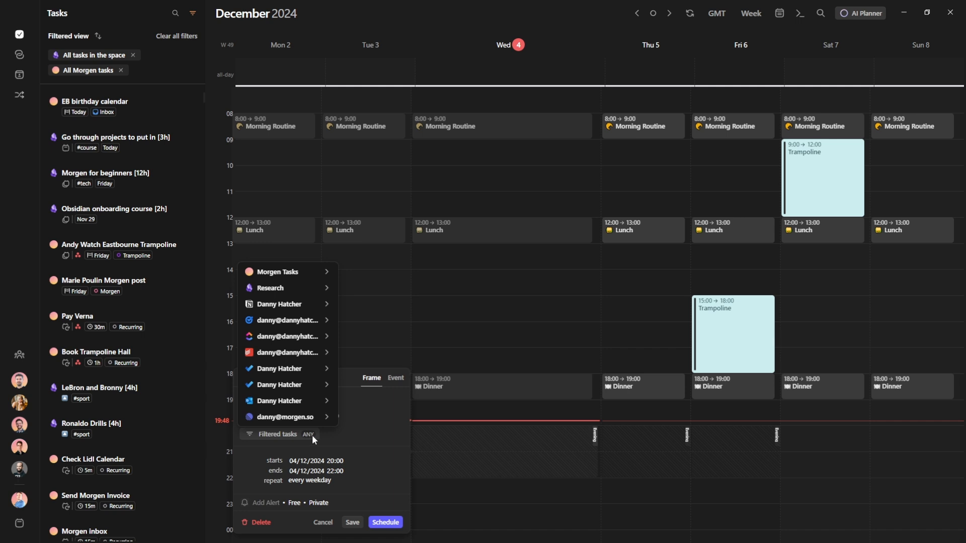
mouse_move(281, 416)
mouse_move(389, 424)
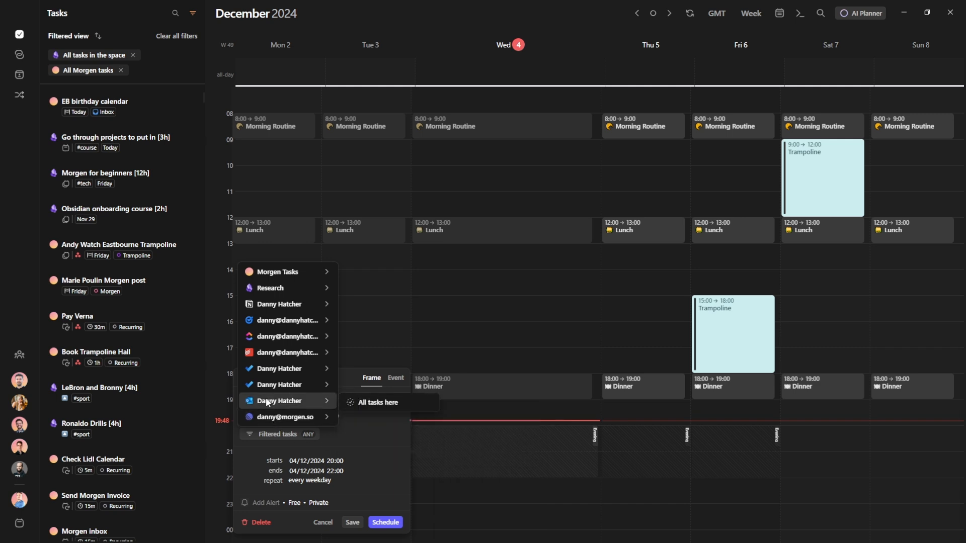
mouse_move(273, 354)
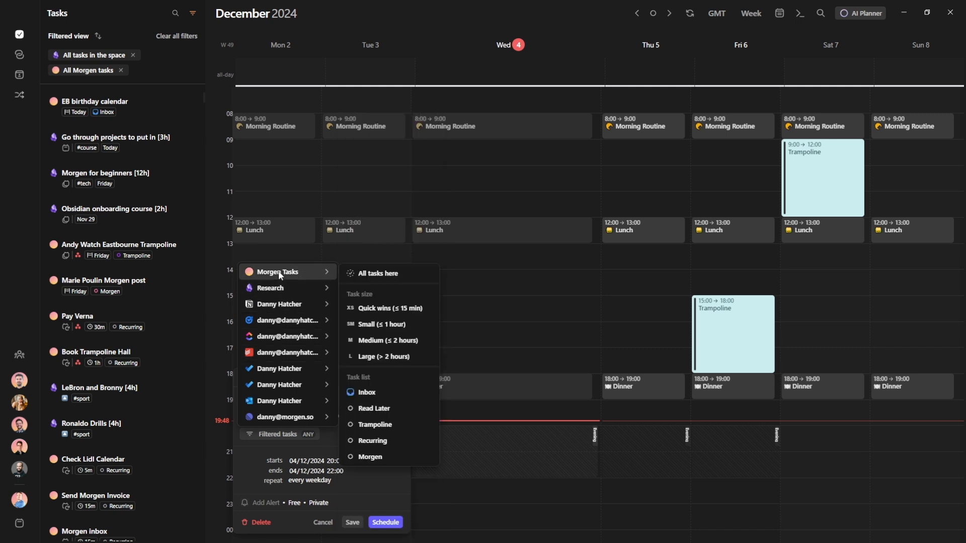
mouse_move(282, 290)
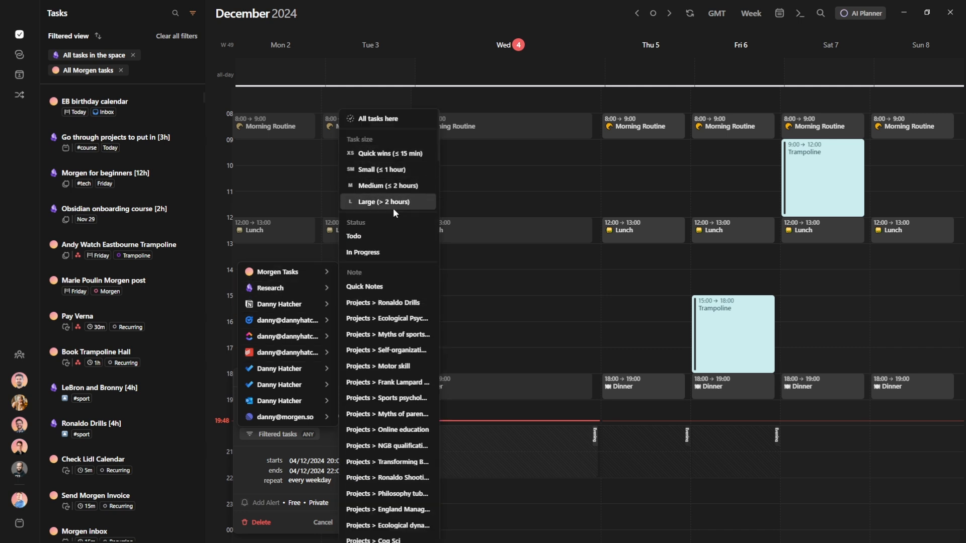
left_click(385, 119)
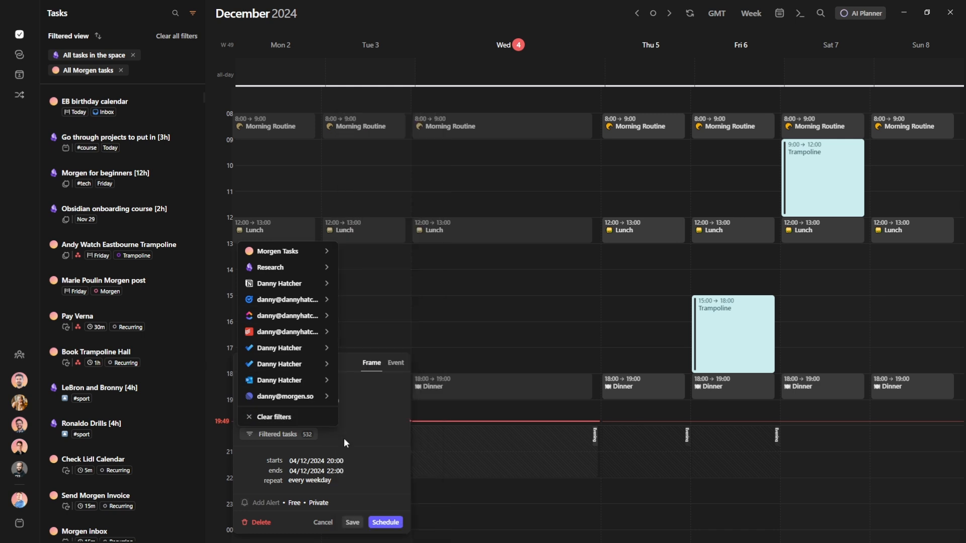
mouse_move(332, 316)
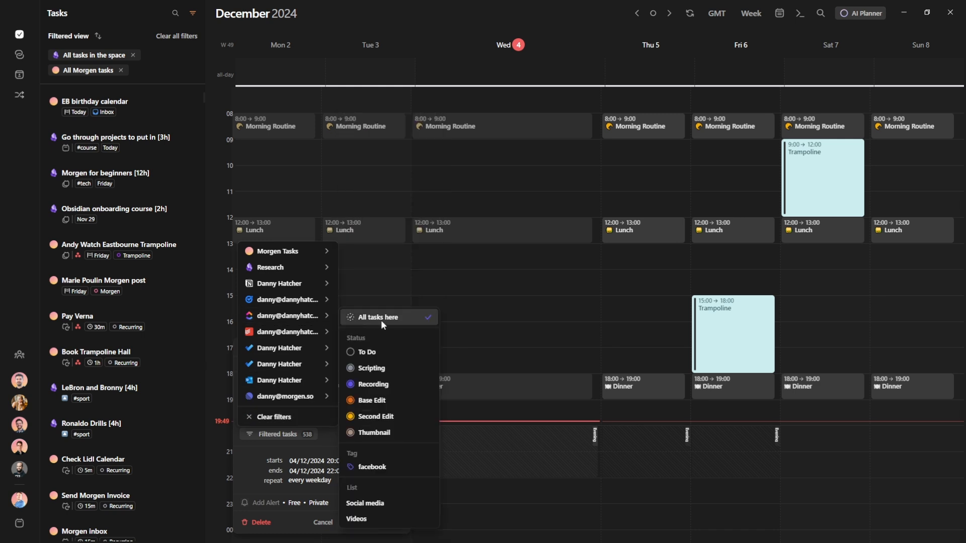
left_click(328, 439)
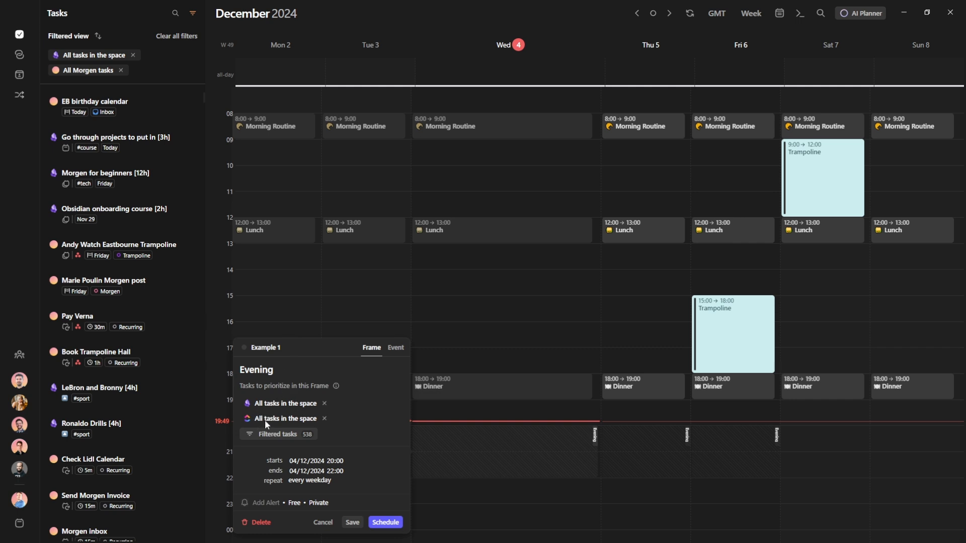
left_click(385, 523)
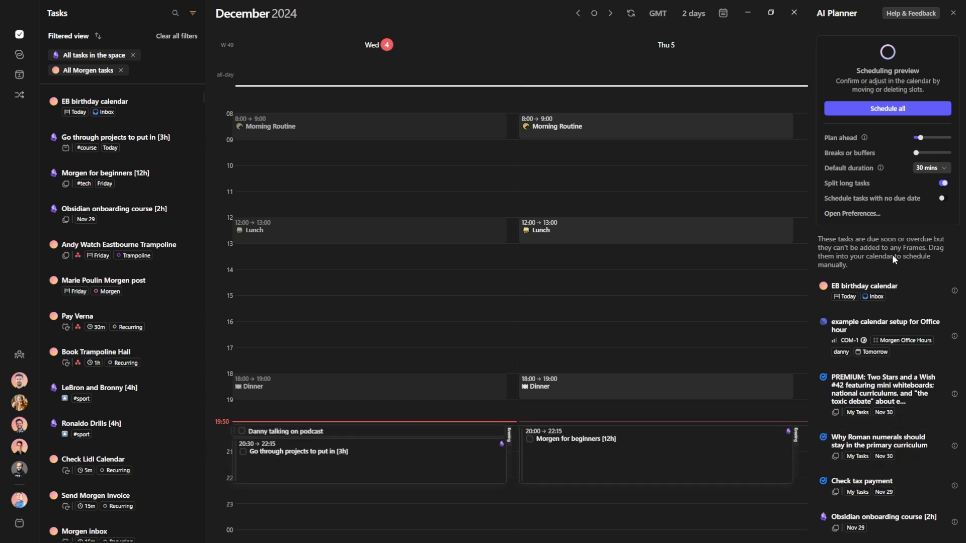
Commit all previewed slots, then delete the three scheduled evening events and confirm
left_click(885, 110)
mouse_move(564, 436)
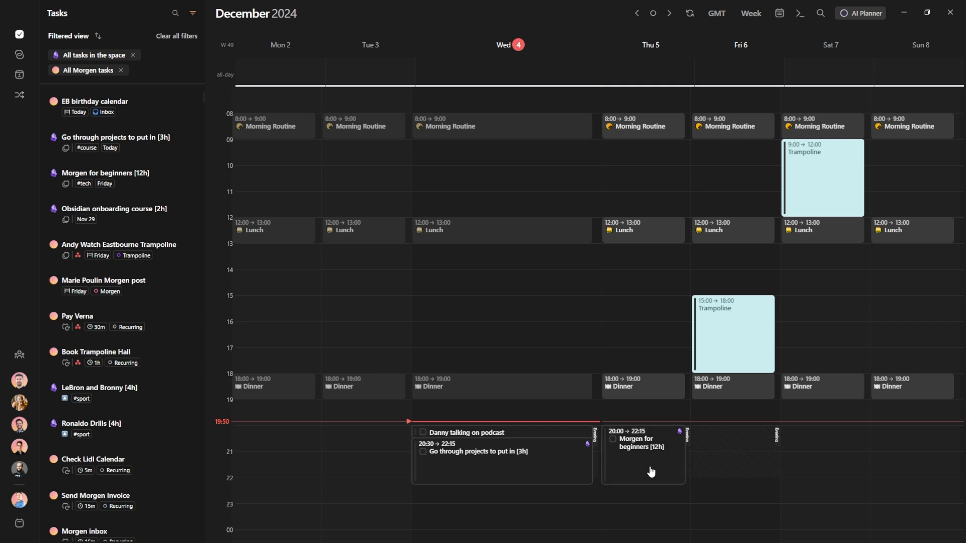
key("Delete")
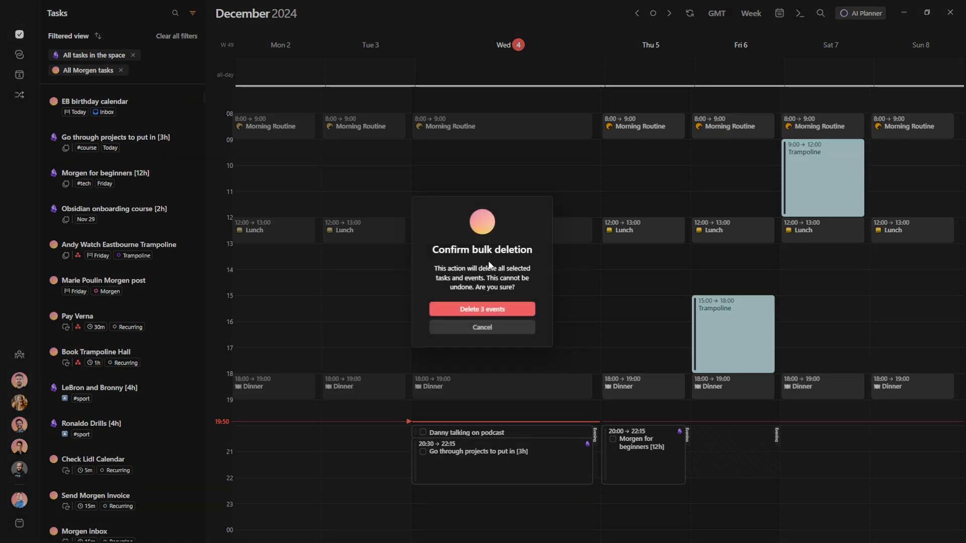
left_click(496, 310)
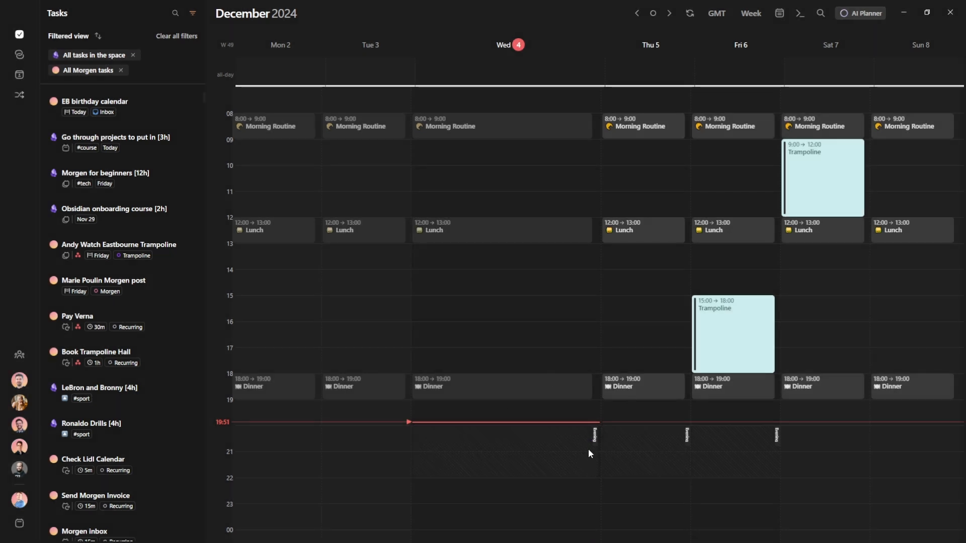
Restrict the Evening frame's filtered tasks to those tagged #sport
mouse_move(595, 440)
left_click(649, 361)
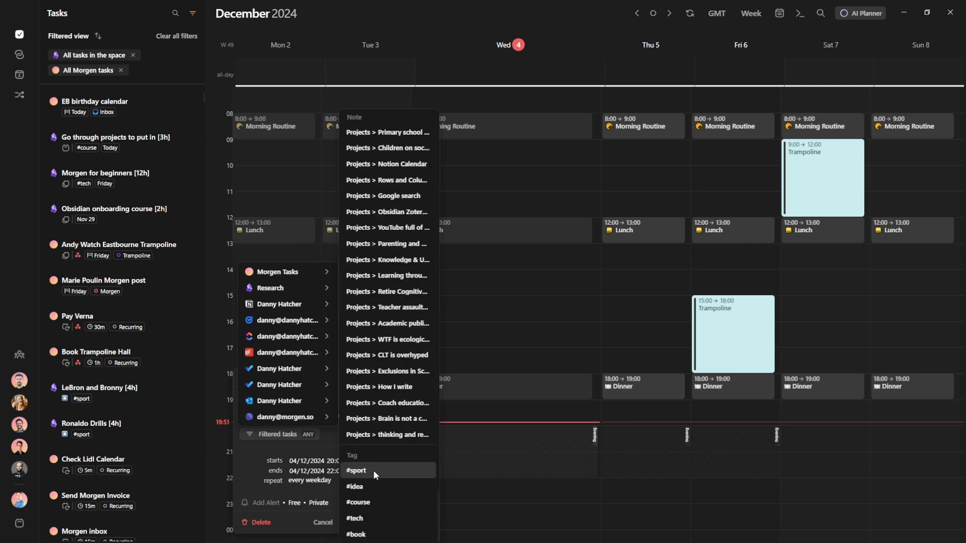
left_click(373, 470)
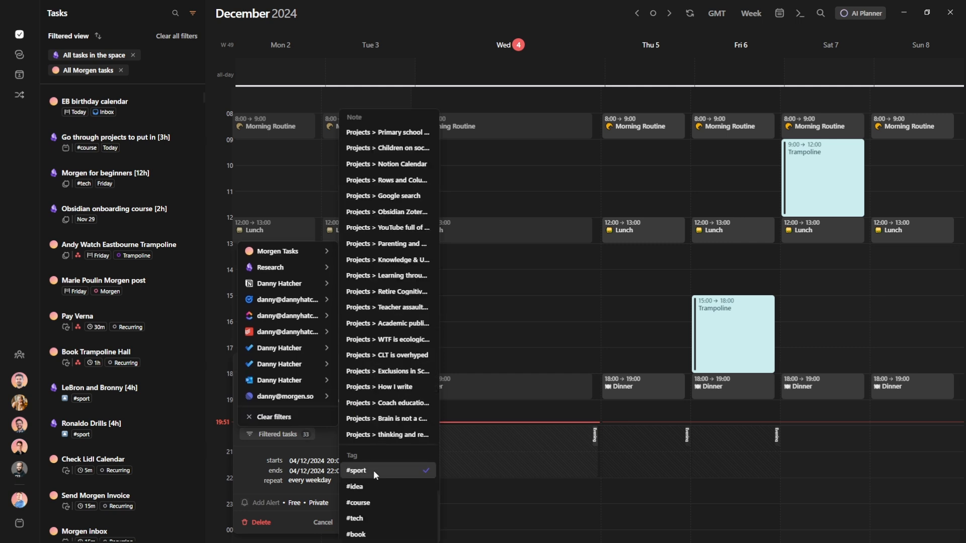
left_click(328, 443)
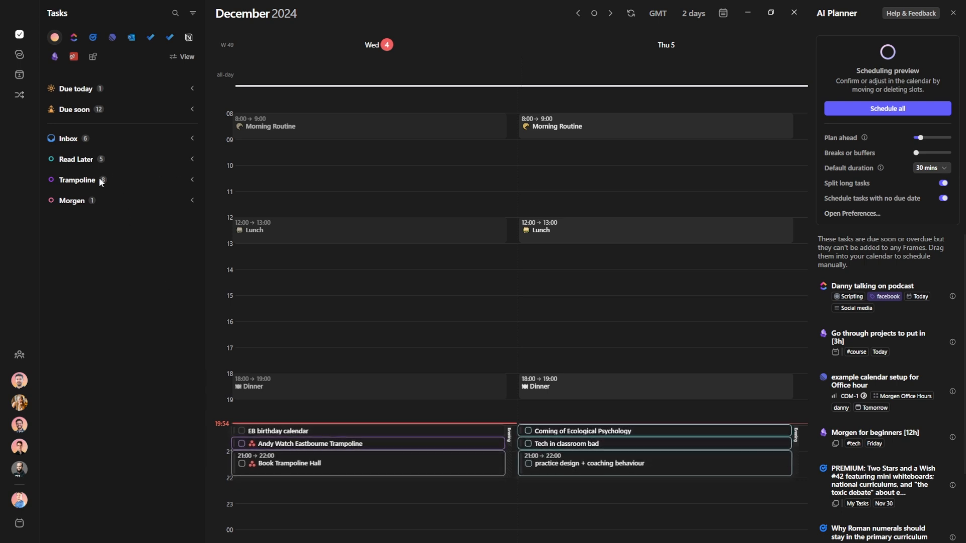
Show and expand the Recurring list, and stop scheduling tasks without a due date
left_click(177, 56)
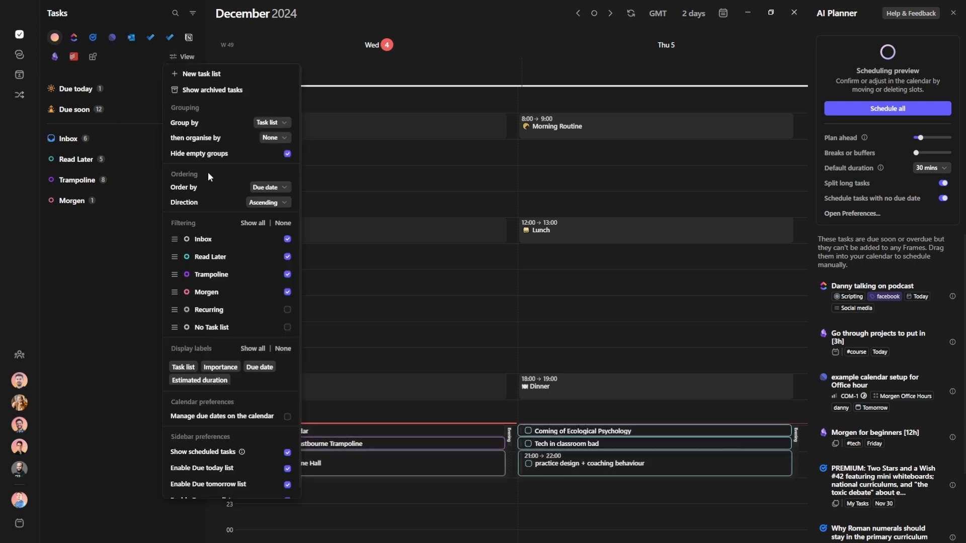
left_click(287, 310)
left_click(104, 268)
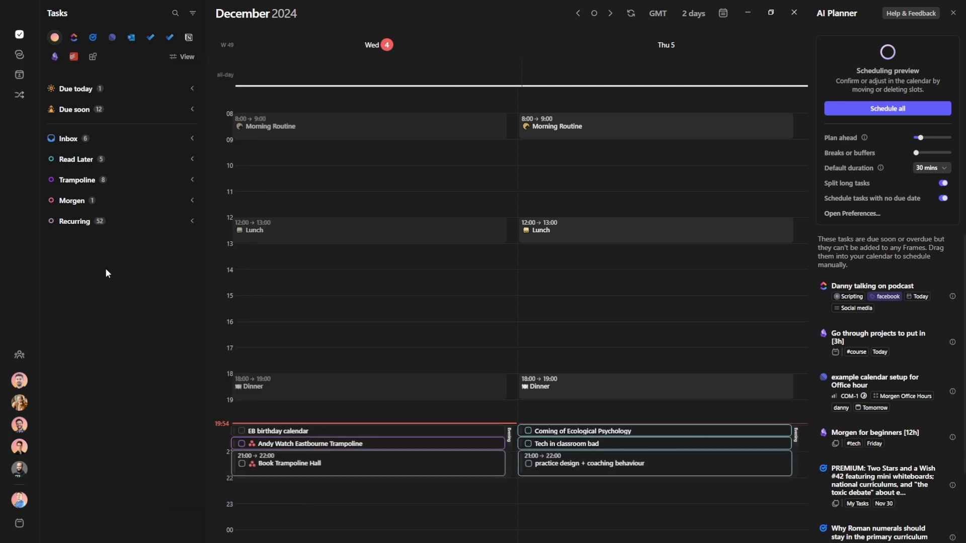
left_click(75, 221)
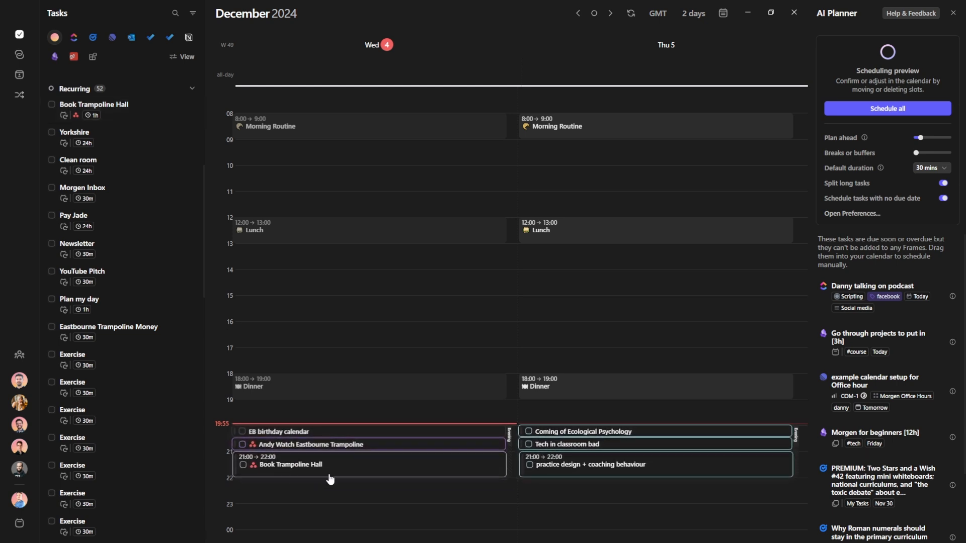
left_click(944, 200)
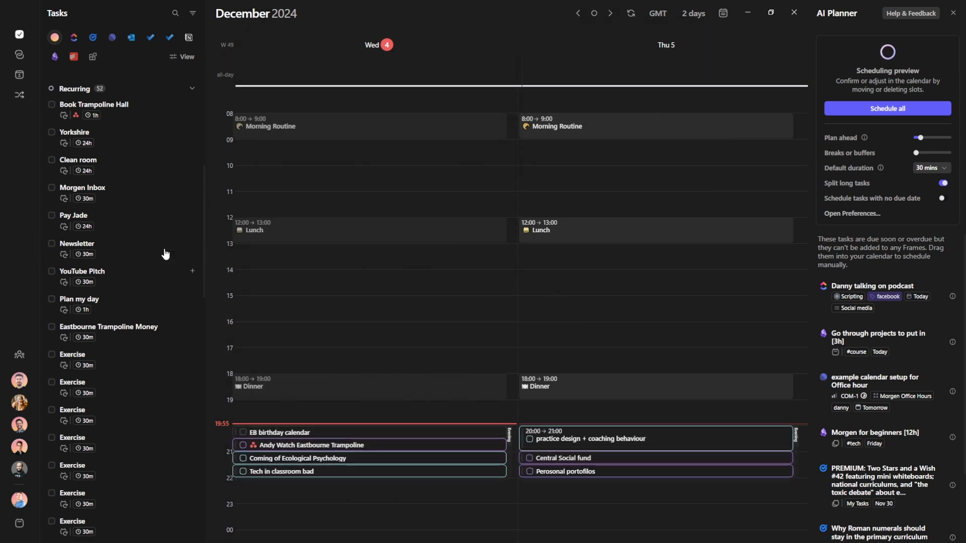
Collapse the Recurring list and hide it from the task sidebar
scroll(119, 184, "up", 5)
left_click(76, 187)
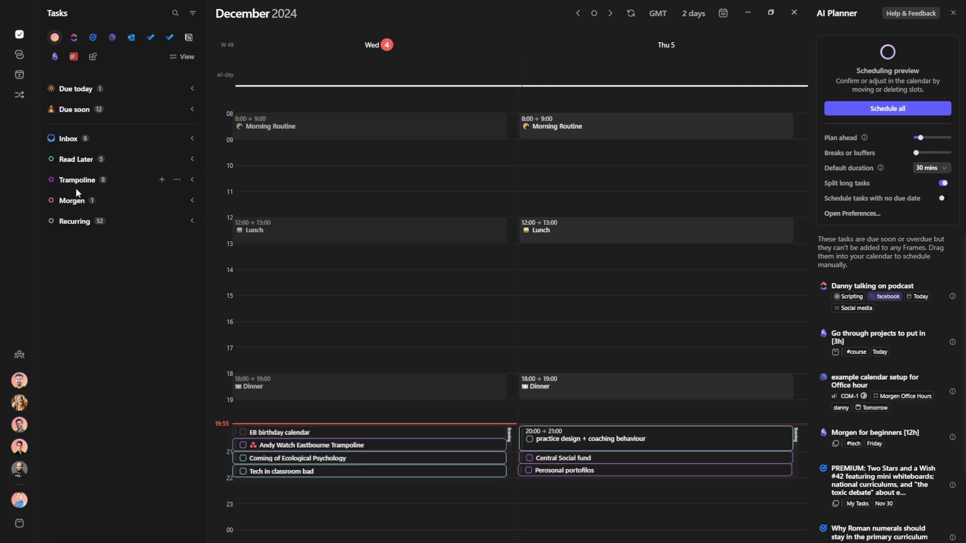
left_click(183, 57)
left_click(290, 309)
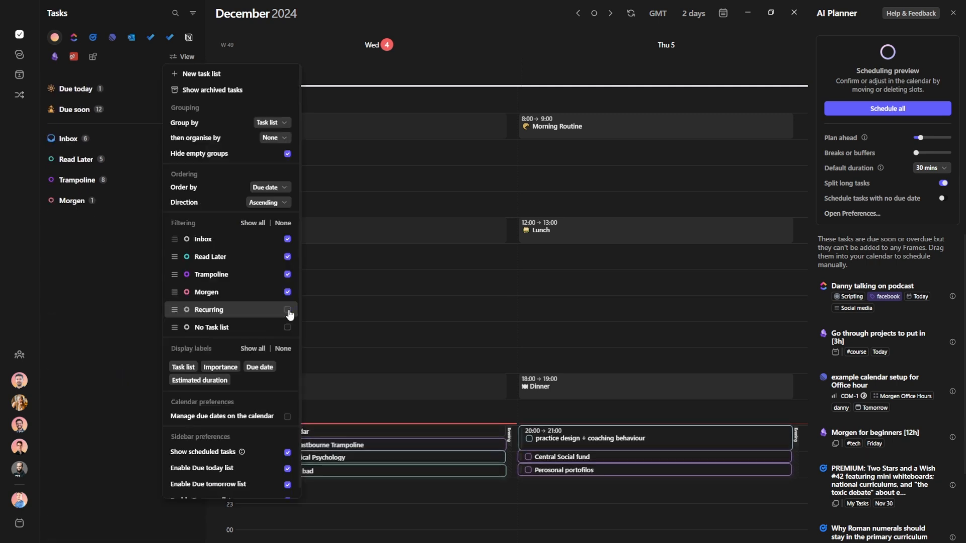
left_click(99, 245)
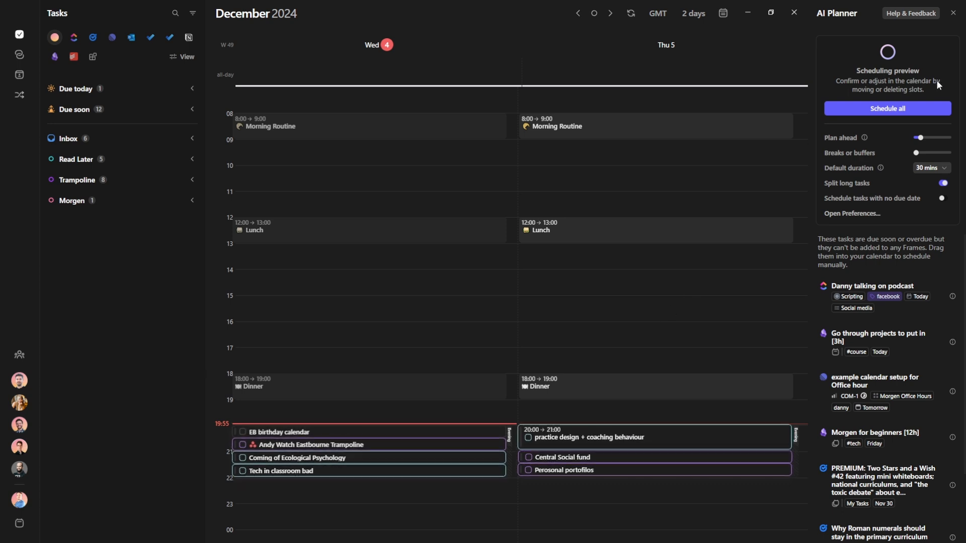
mouse_move(594, 436)
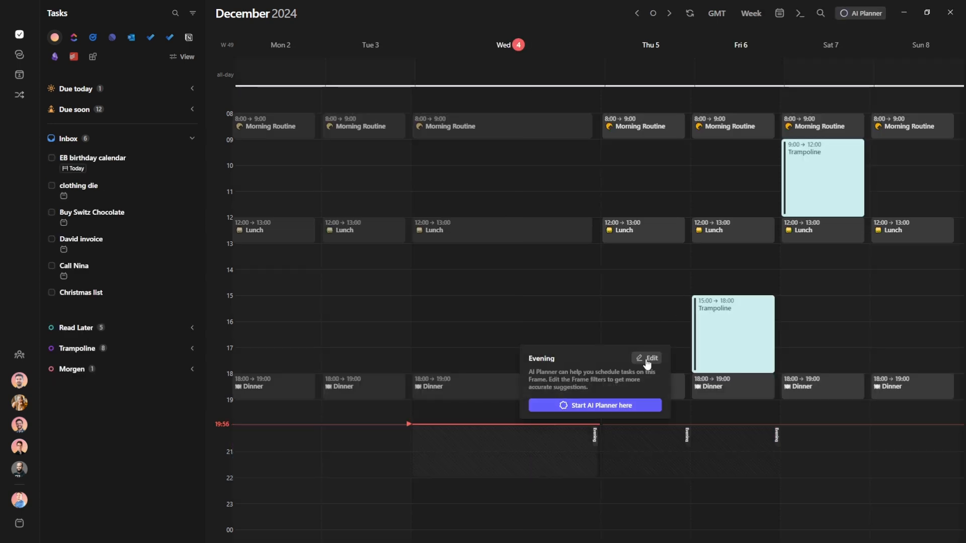
Limit the Evening frame to Inbox, Read Later, Trampoline and Morgen lists, then preview scheduling
left_click(646, 358)
left_click(308, 434)
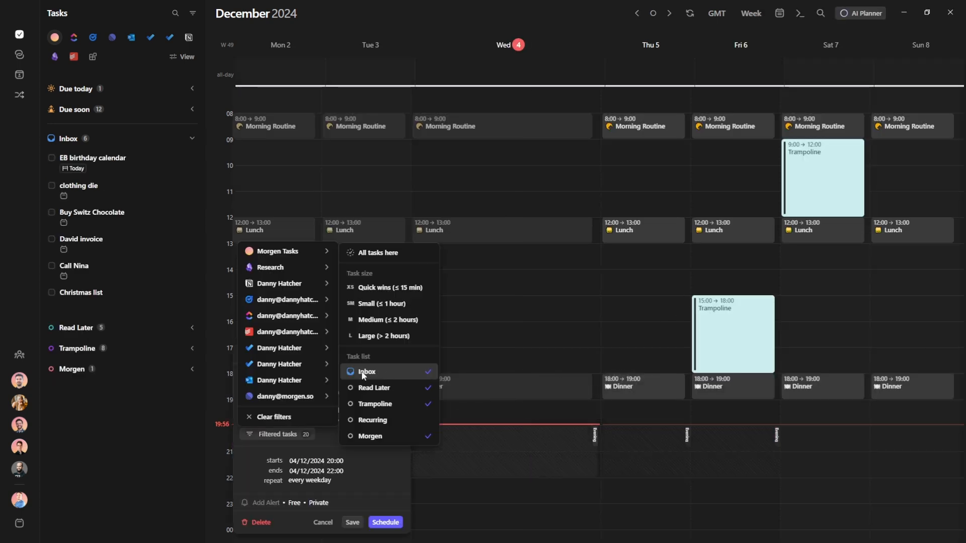
left_click(323, 441)
left_click(381, 524)
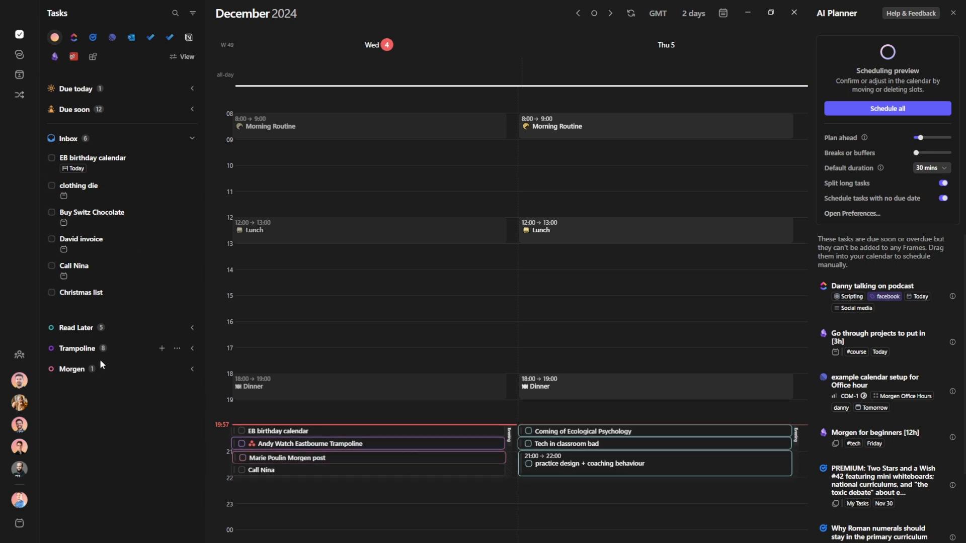
left_click(942, 198)
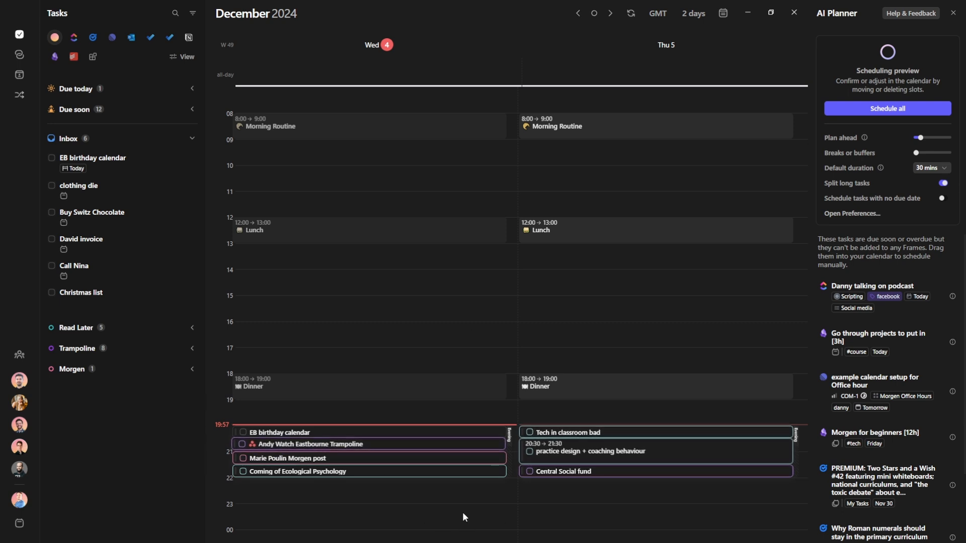
left_click(942, 199)
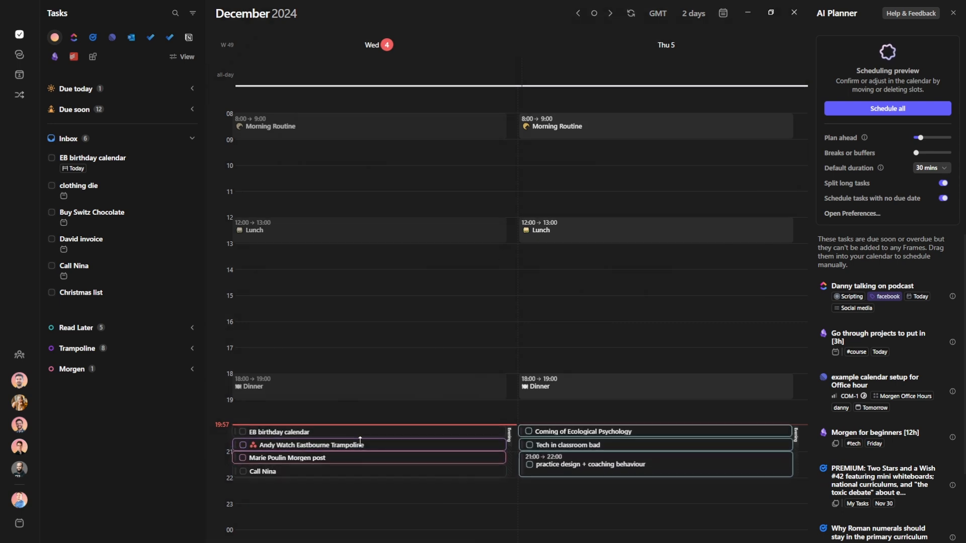
Set the clothing die task's importance to High and save it
left_click(98, 194)
left_click(272, 258)
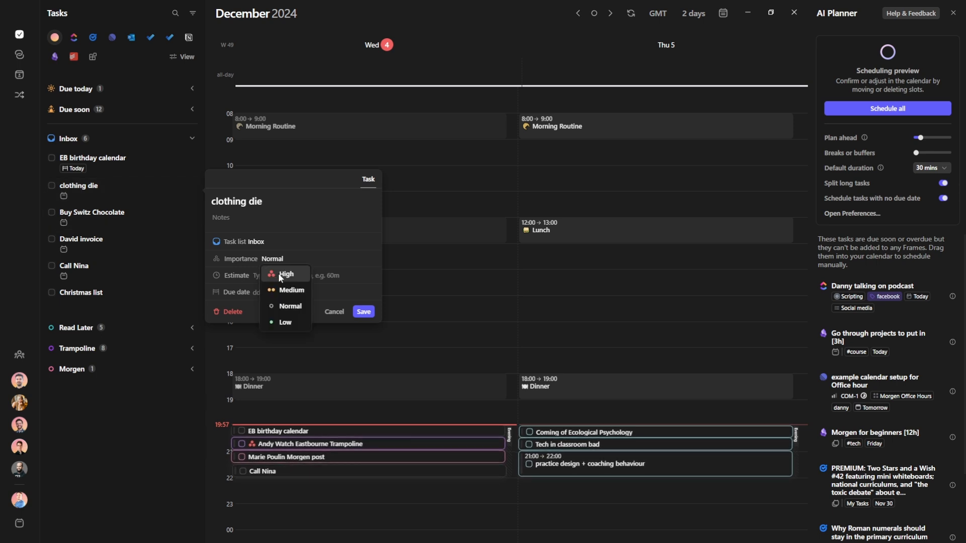
left_click(279, 274)
left_click(363, 312)
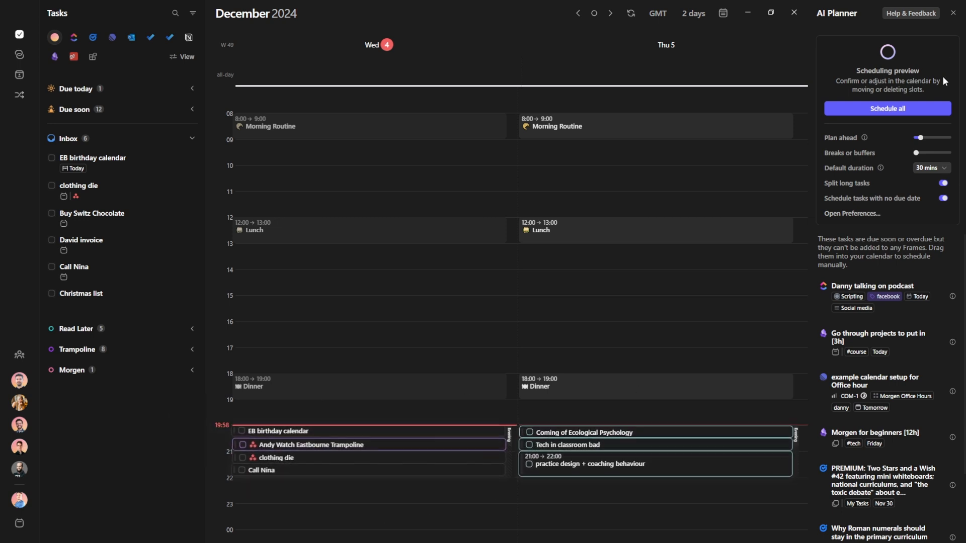
Make Tasks the default calendar for tasks and test it with a draft Wednesday task
left_click(953, 13)
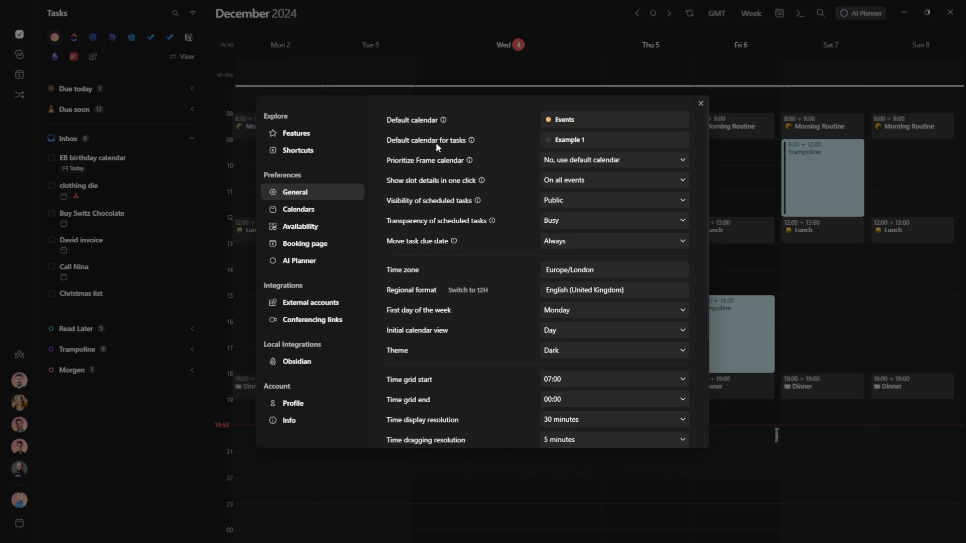
left_click(729, 143)
left_click(584, 324)
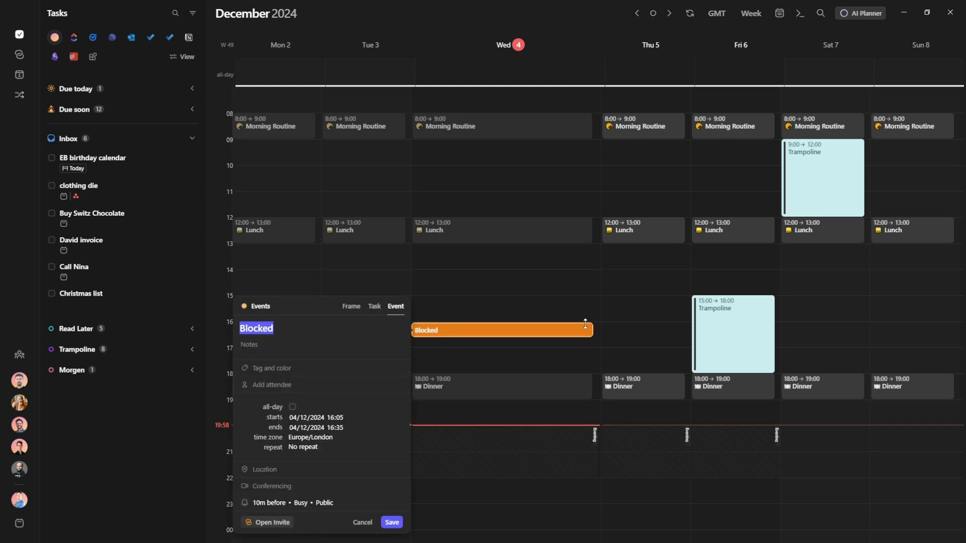
key("Tab")
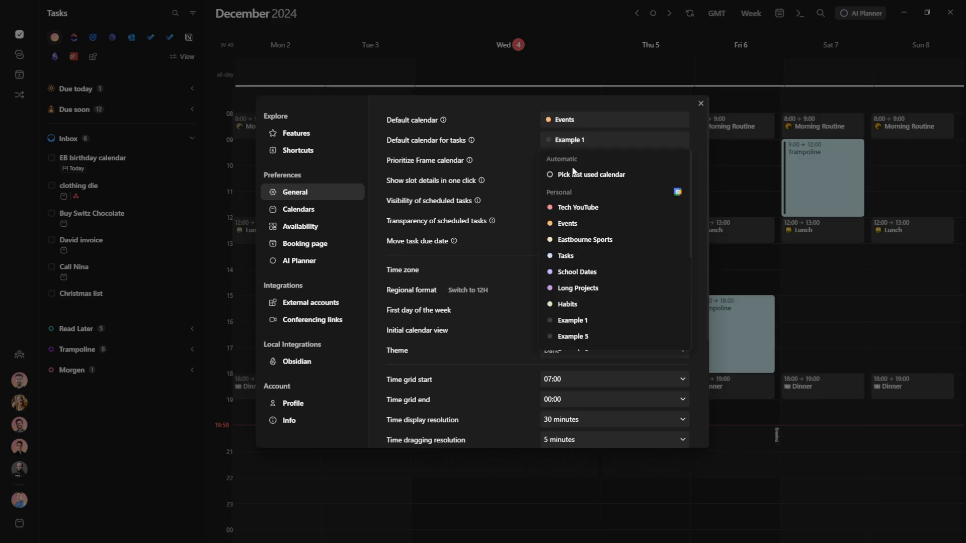
left_click(581, 256)
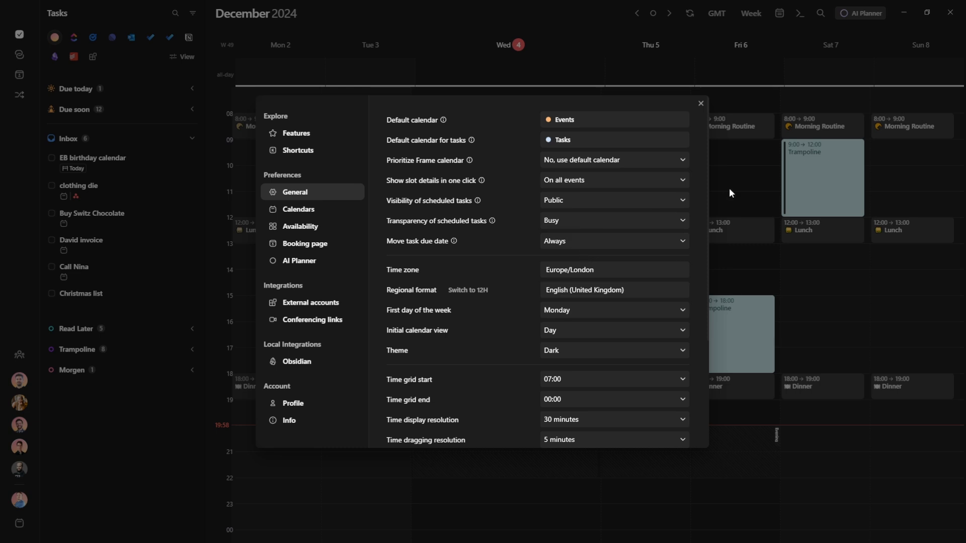
left_click(728, 190)
left_click(453, 339)
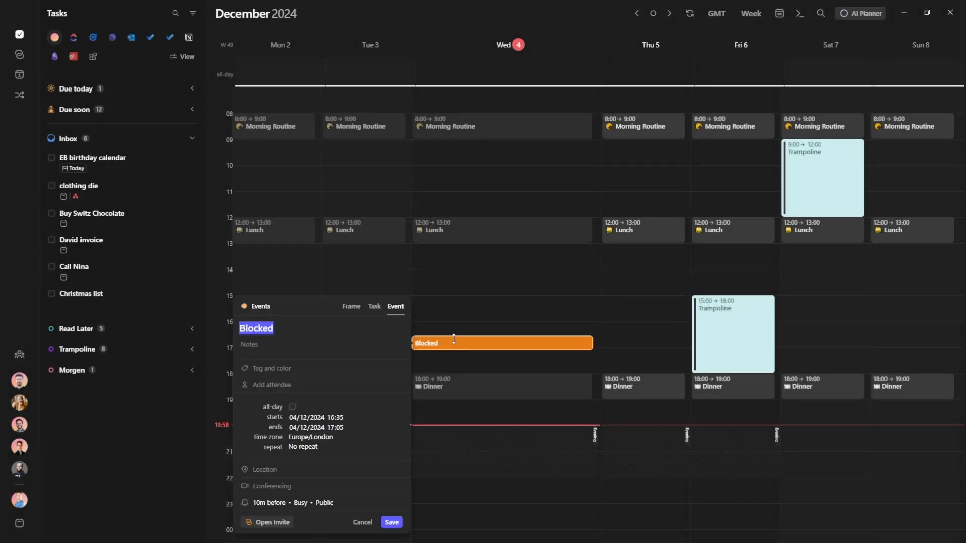
key("Tab")
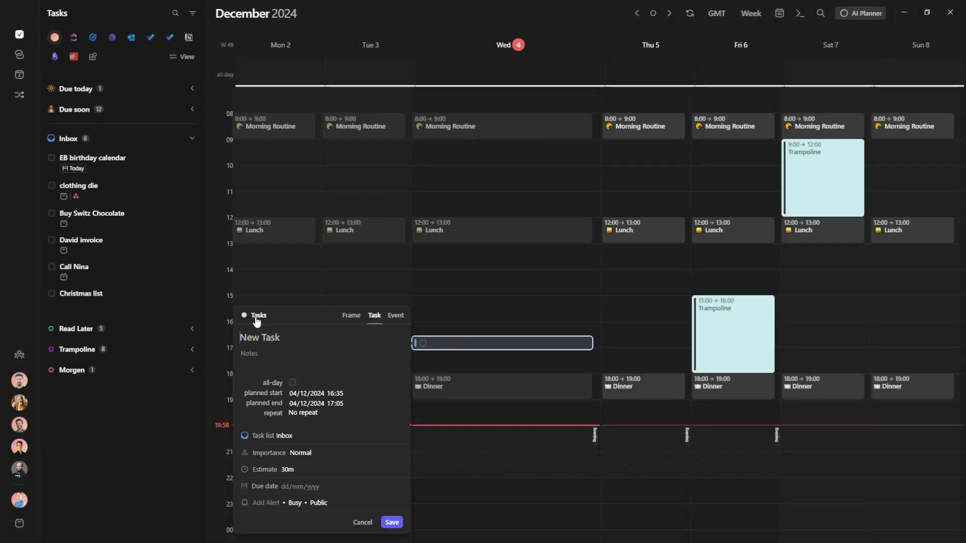
Set Prioritize Frame calendar to 'Yes, always' and test a draft task in the Evening frame
key("ctrl+comma")
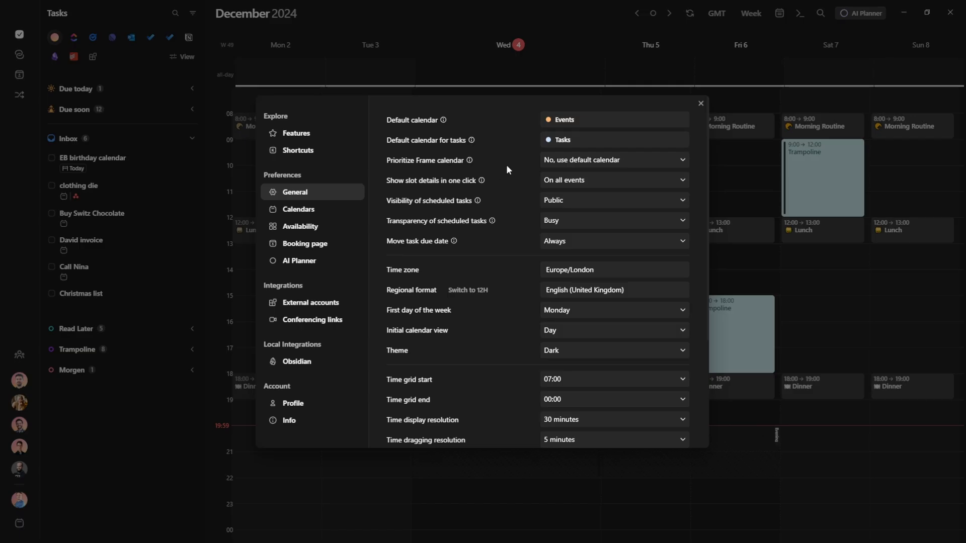
left_click(587, 158)
left_click(580, 184)
left_click(738, 179)
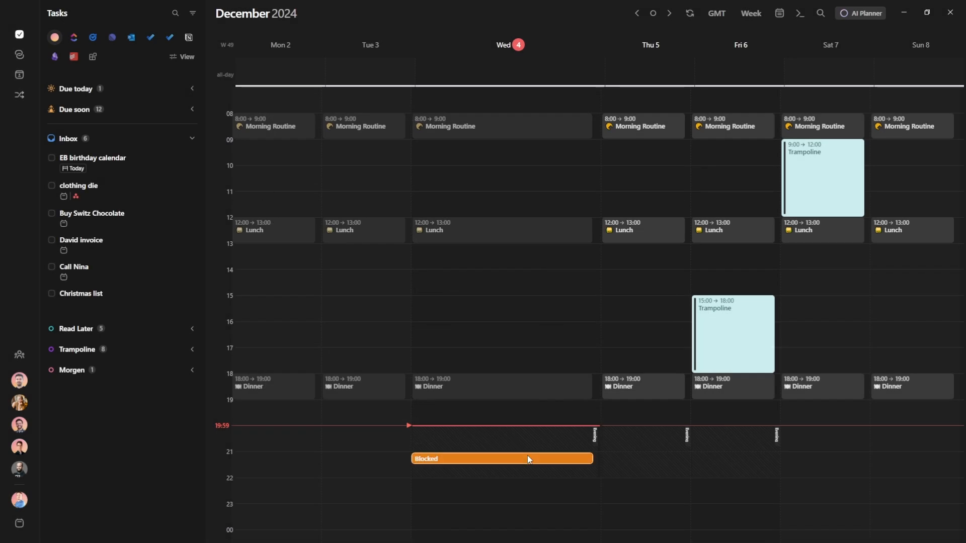
left_click(529, 459)
type("task")
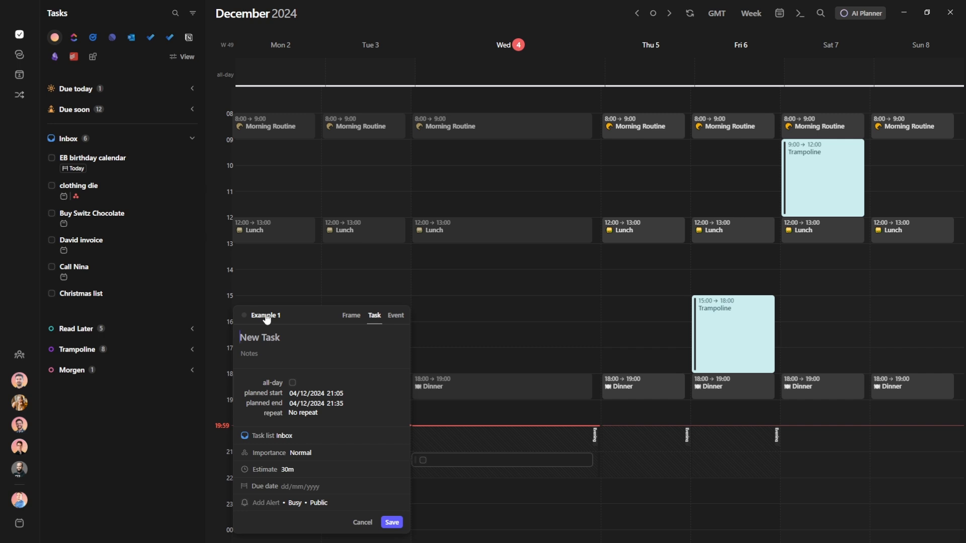
left_click(592, 448)
left_click(594, 438)
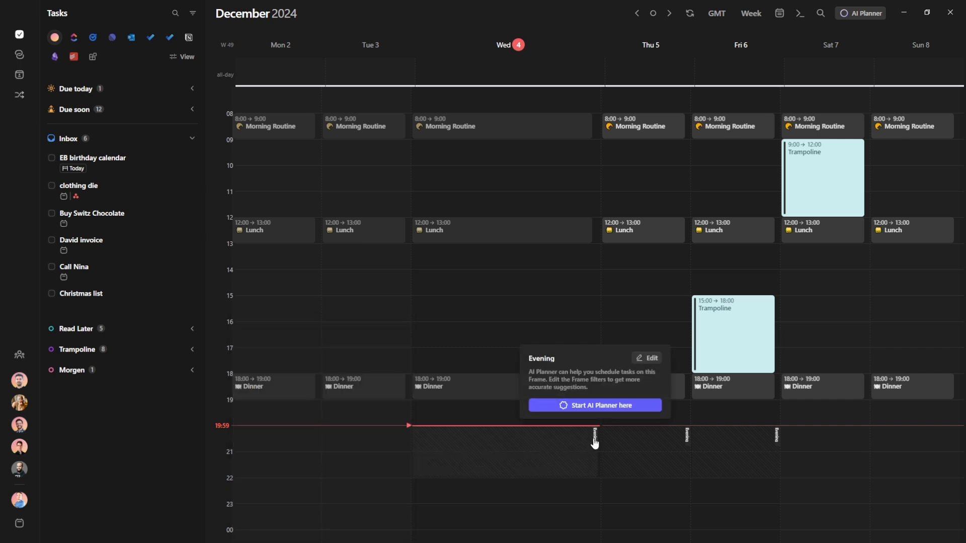
Create a Work frame on Wednesday 22:05–23:30 in the Example 5 calendar
left_click(646, 357)
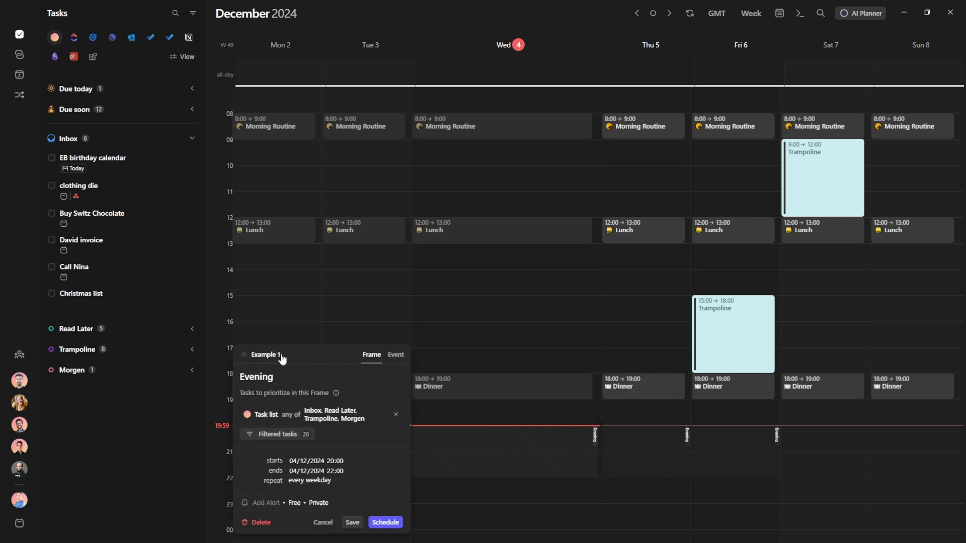
left_click(468, 353)
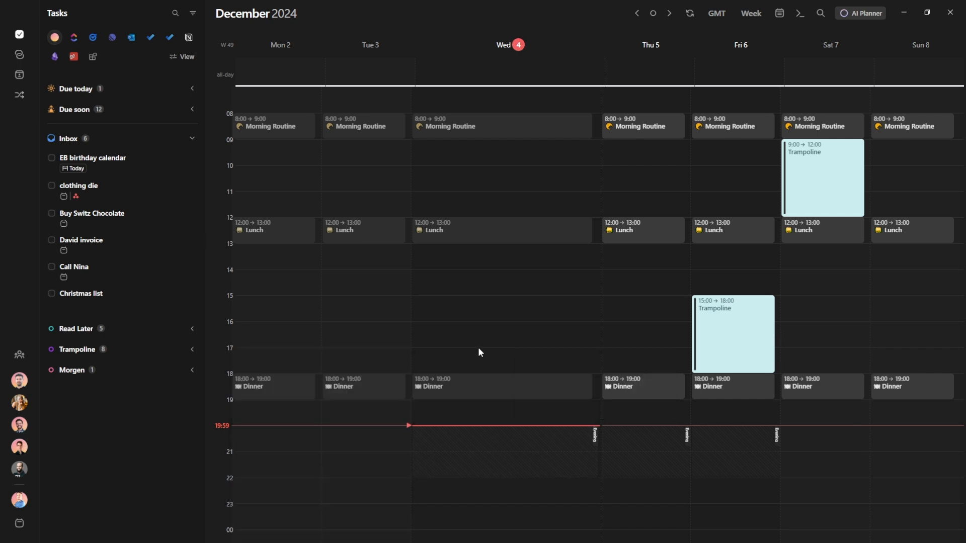
left_click_drag(536, 480, 531, 517)
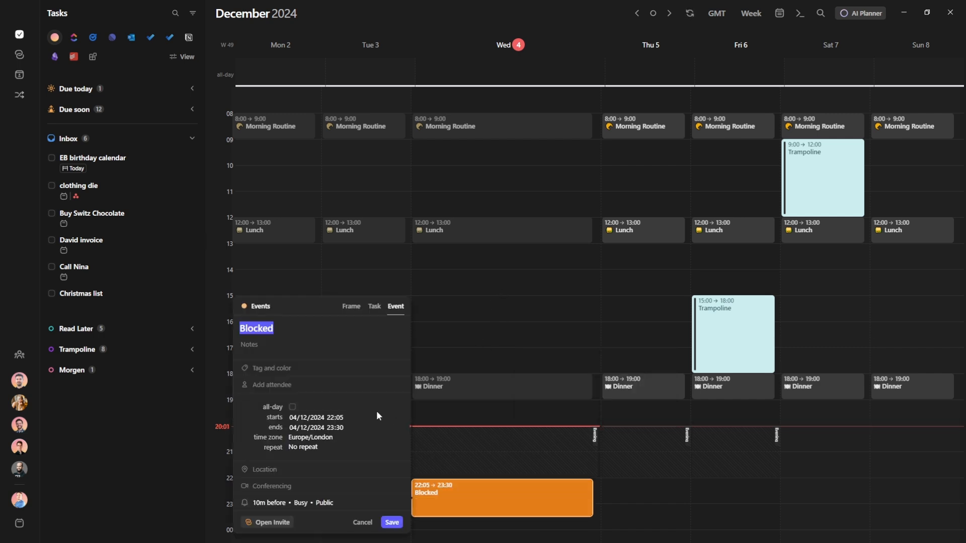
left_click(351, 306)
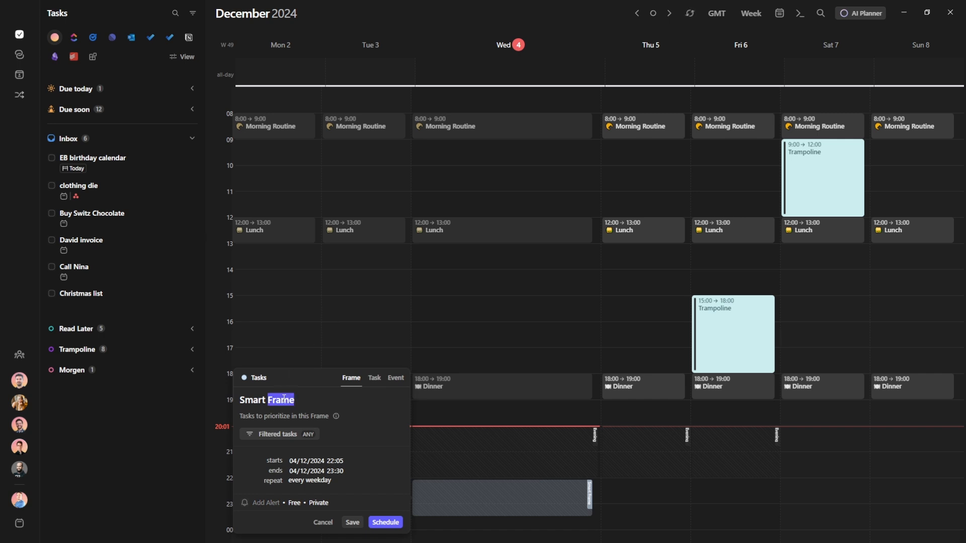
left_click(258, 378)
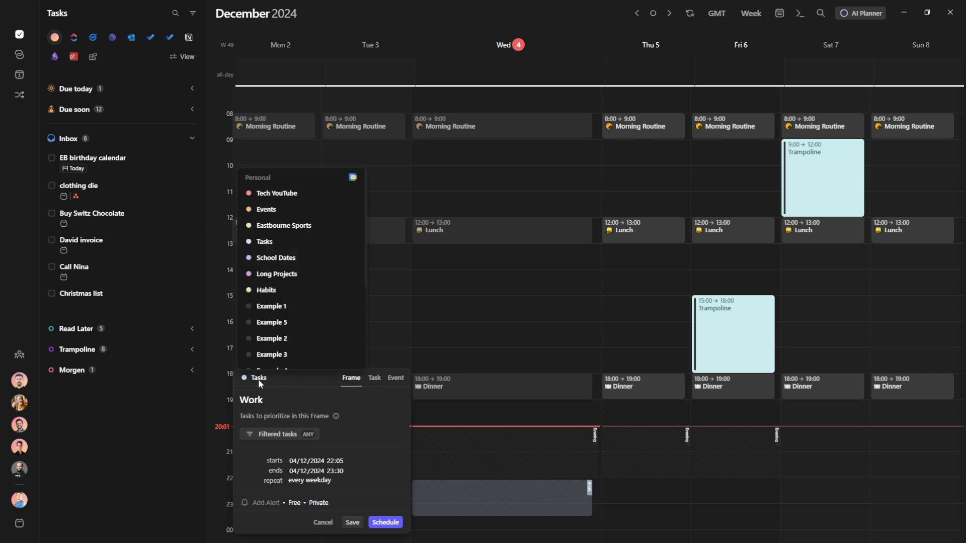
left_click(291, 317)
left_click(352, 523)
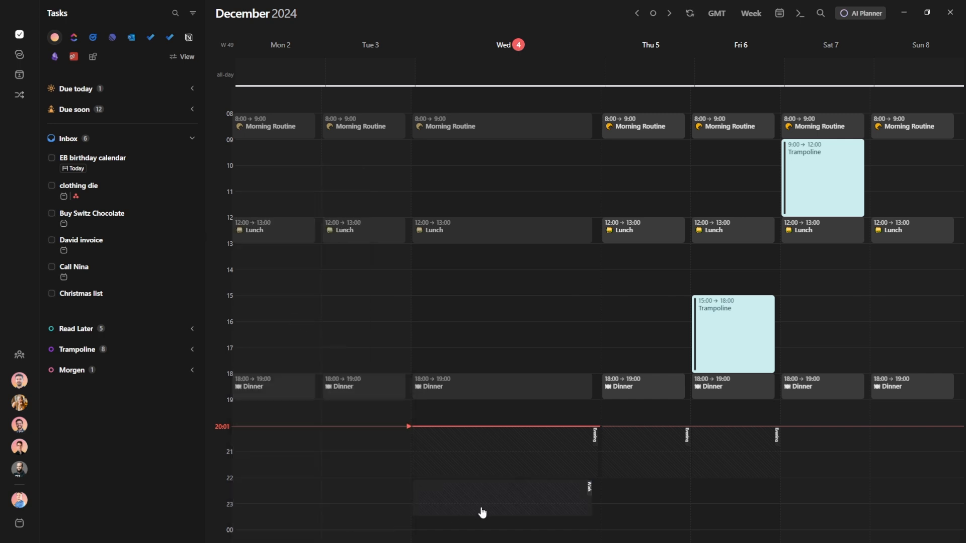
Try a draft 'task' entry at 22:35 on Wednesday, then discard it
left_click(521, 495)
type("task")
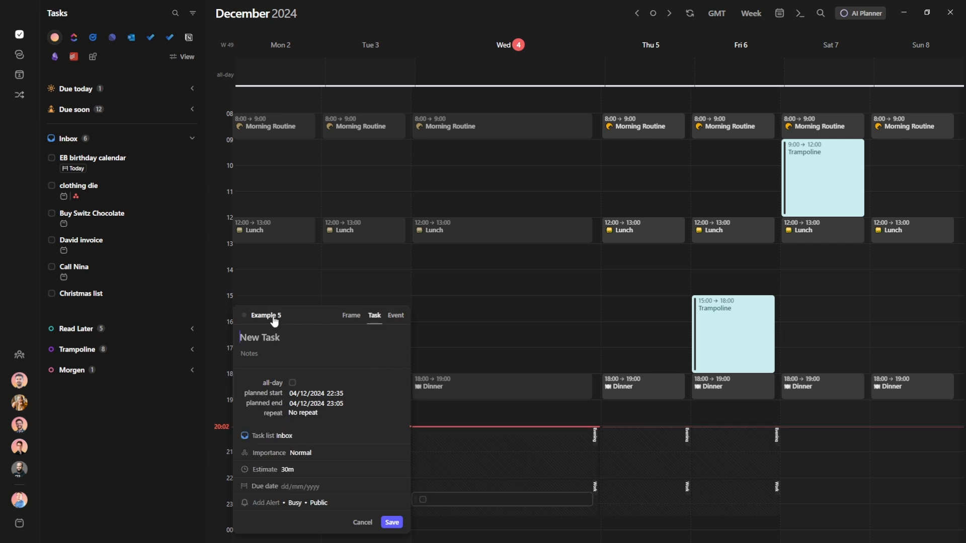
key("Escape")
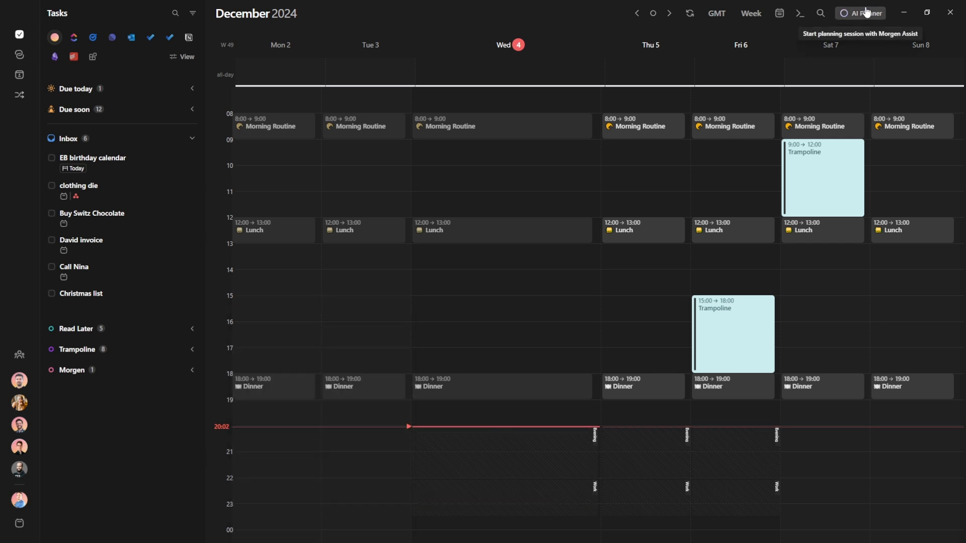
Move Wednesday's Work frame up to about 14:30 for this and future occurrences
left_click(860, 13)
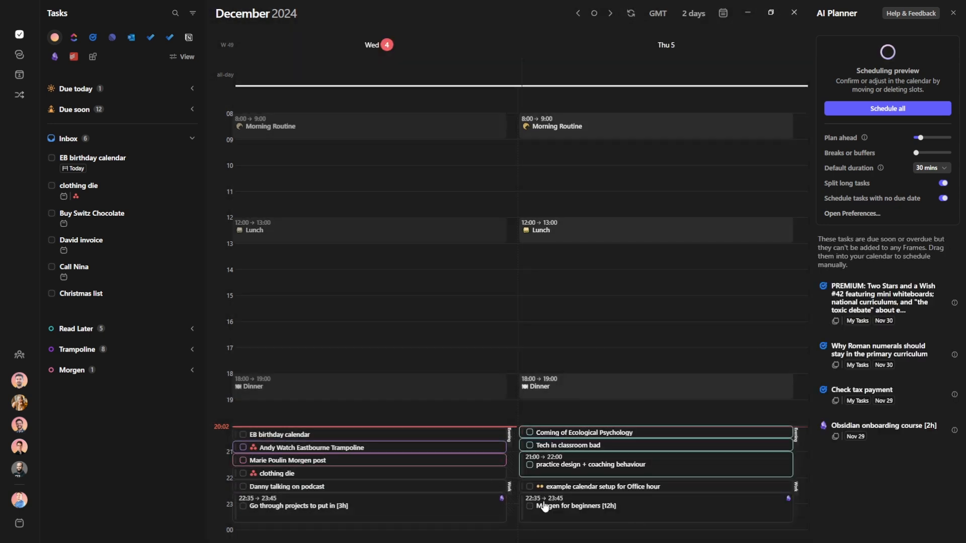
key("Escape")
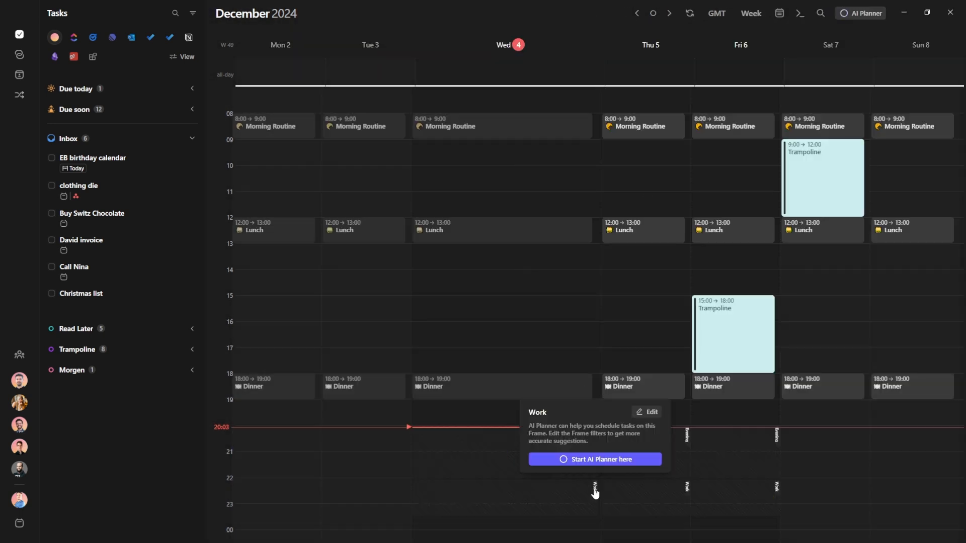
left_click_drag(593, 489, 577, 288)
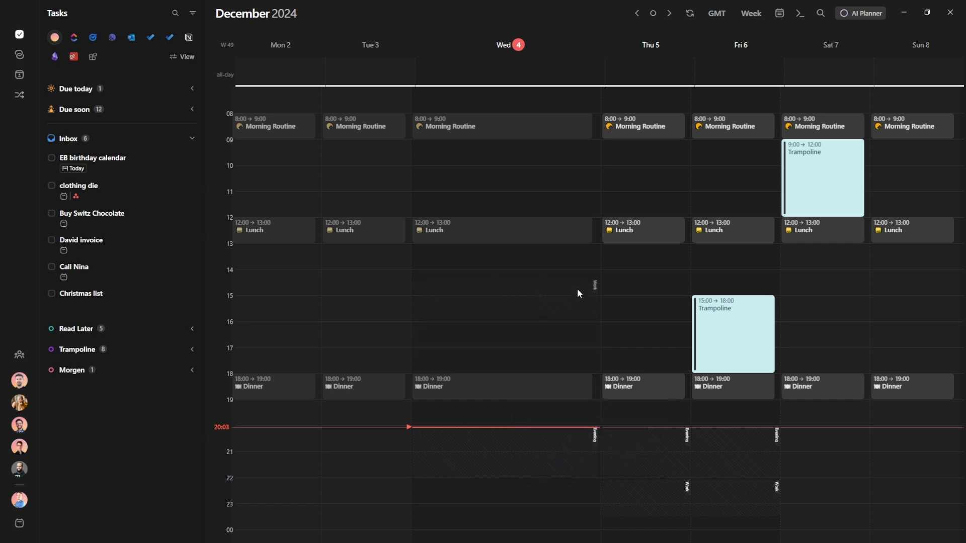
left_click(479, 324)
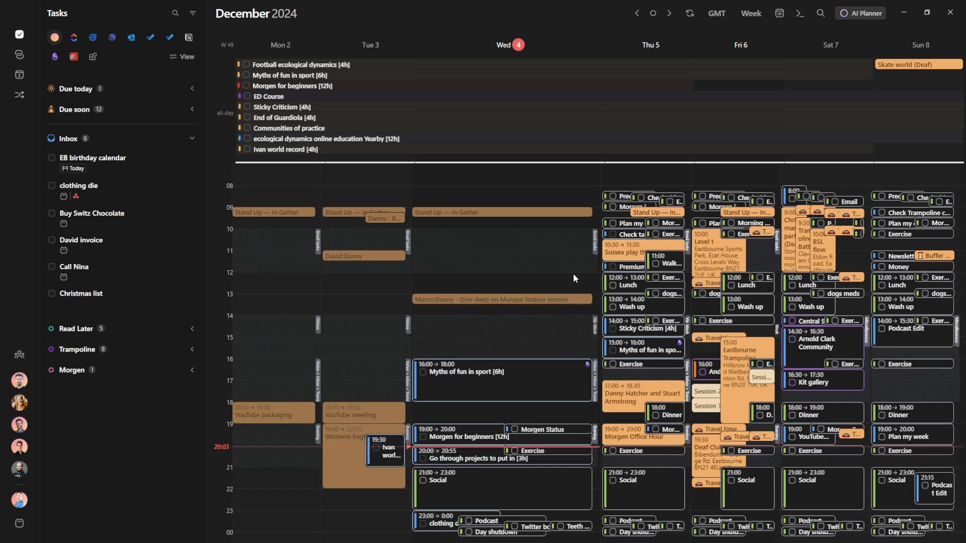
Review the Videos and Work frame settings
scroll(580, 323, "up", 6)
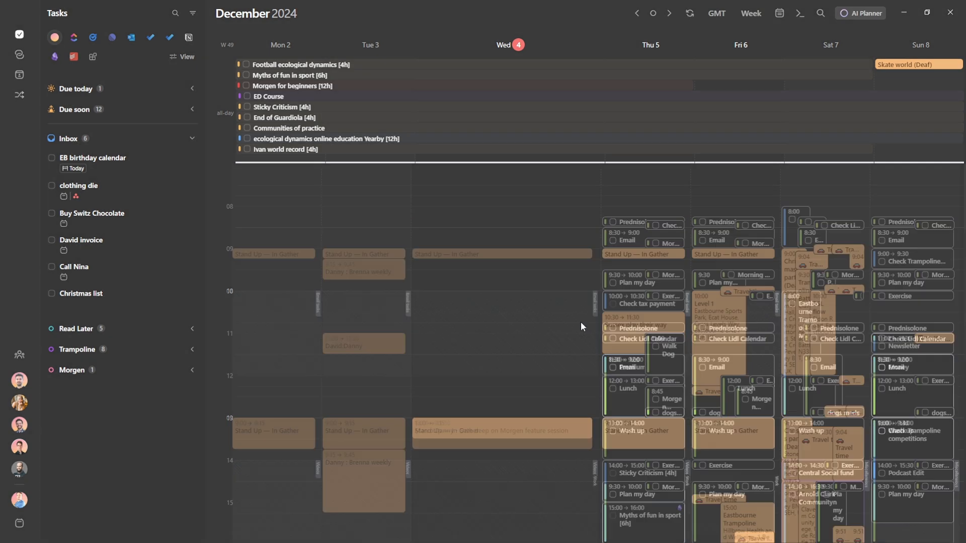
scroll(580, 322, "down", 13)
left_click(595, 330)
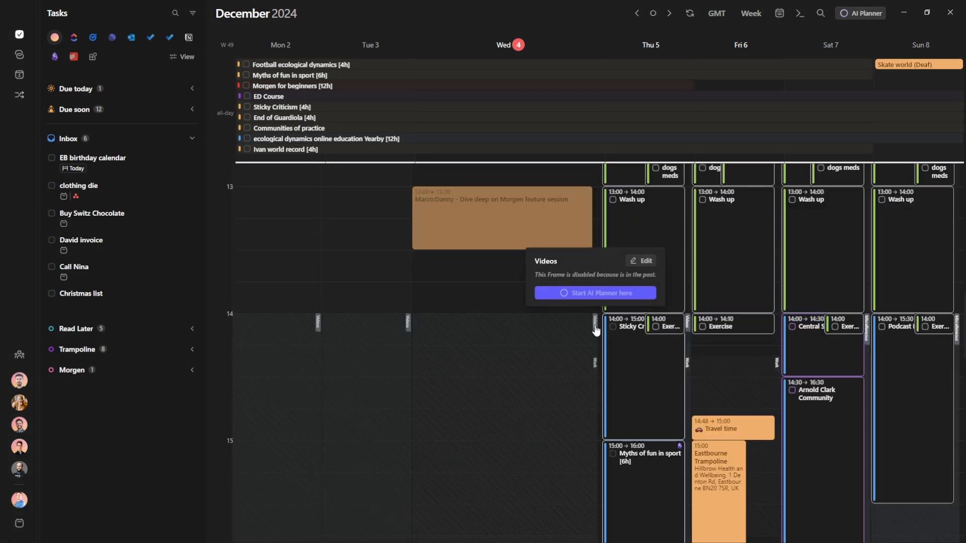
left_click(641, 261)
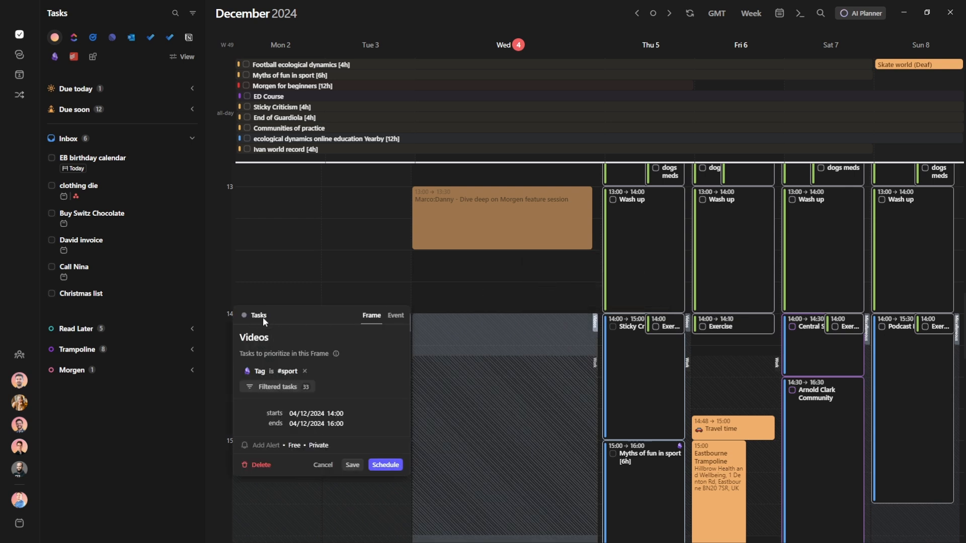
left_click(472, 294)
left_click(594, 365)
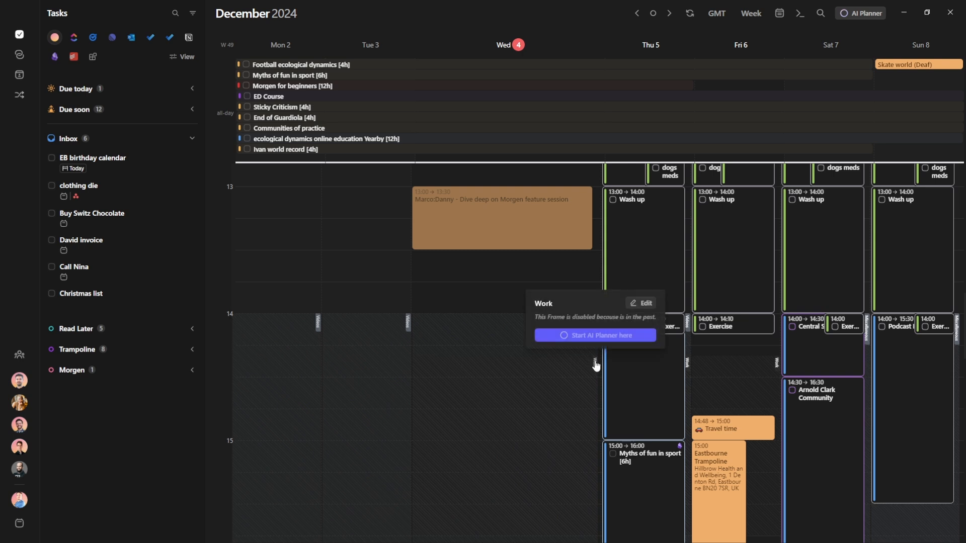
left_click(642, 305)
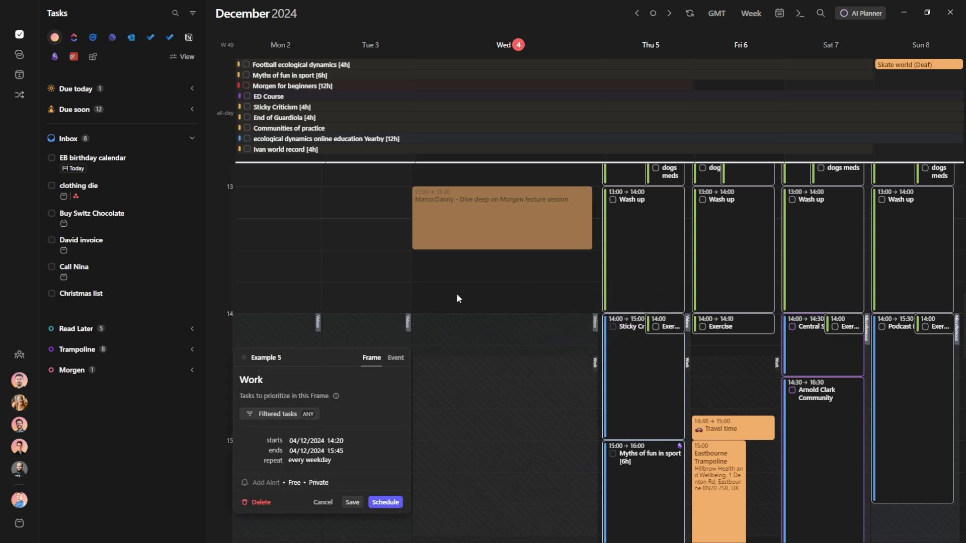
left_click(532, 440)
Start a draft 'task' entry at 15:00 on Wednesday
left_click(533, 442)
type("task")
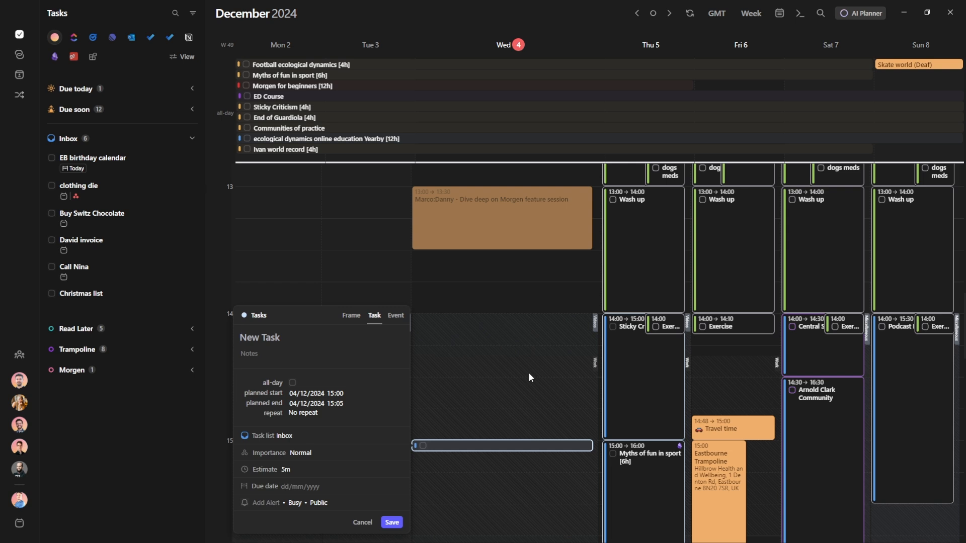
scroll(528, 373, "down", 1)
Hide the Example 5 calendar in the AI Planner and switch to the Monday 2 December day view
left_click(861, 14)
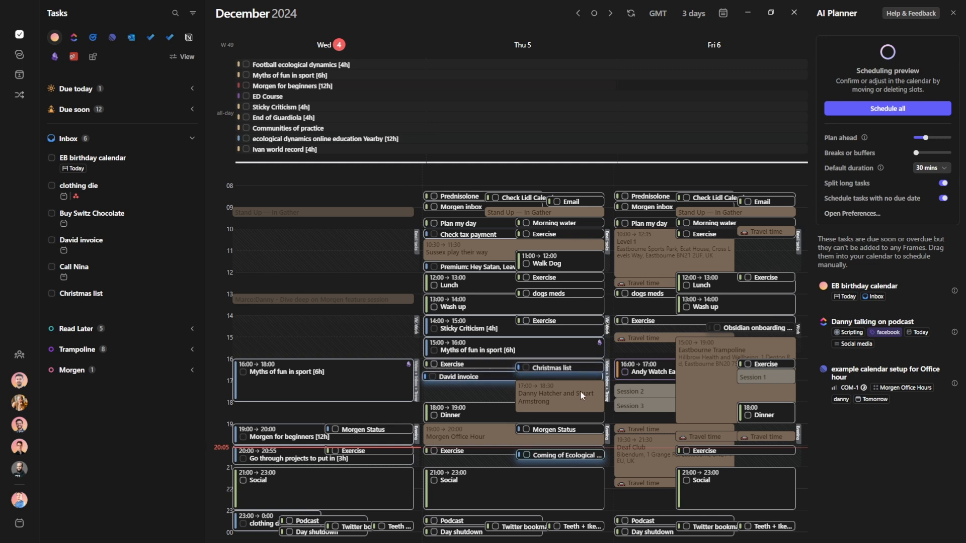
left_click(723, 14)
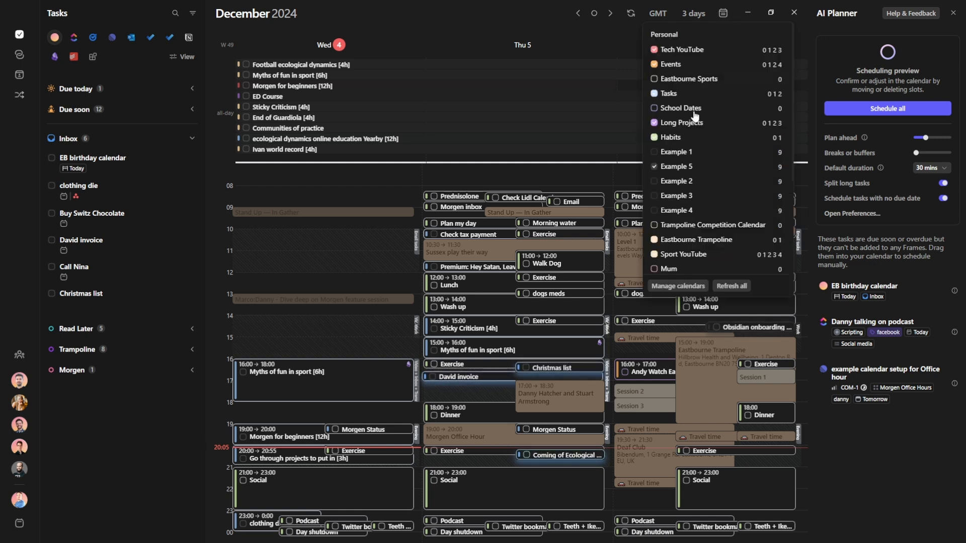
left_click(654, 166)
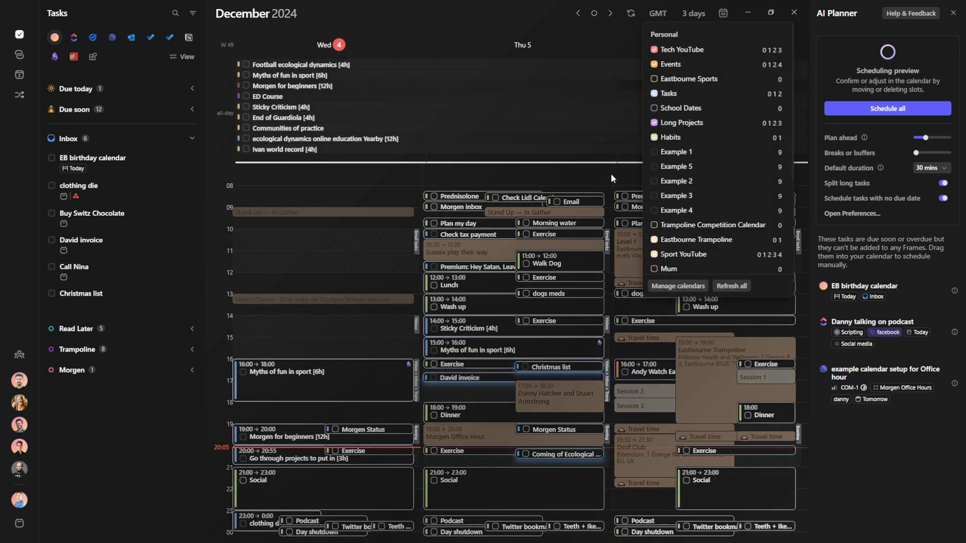
left_click(611, 173)
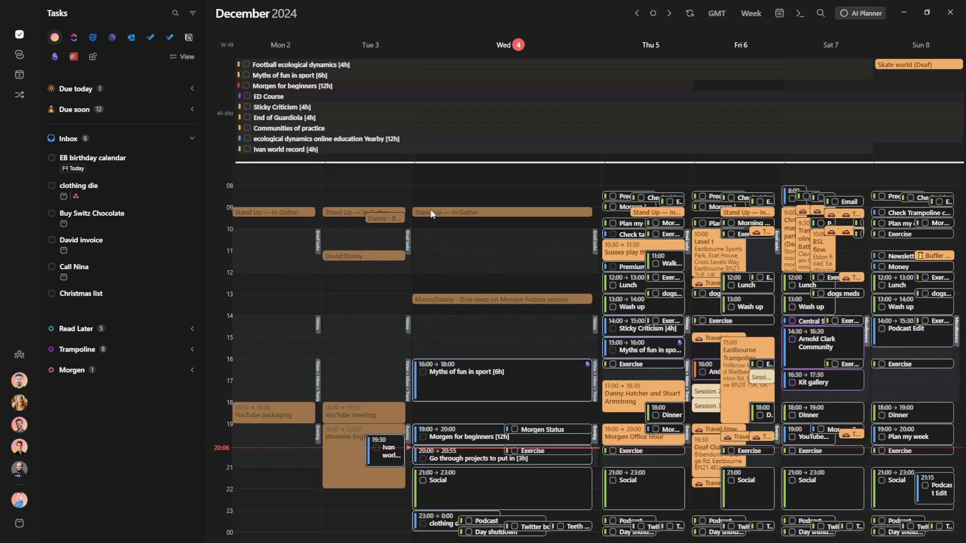
mouse_move(502, 67)
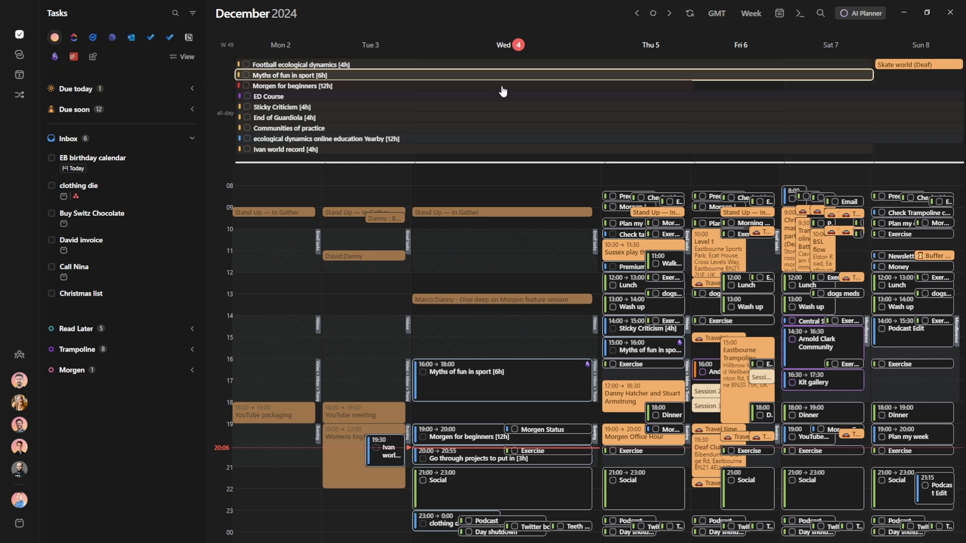
mouse_move(502, 88)
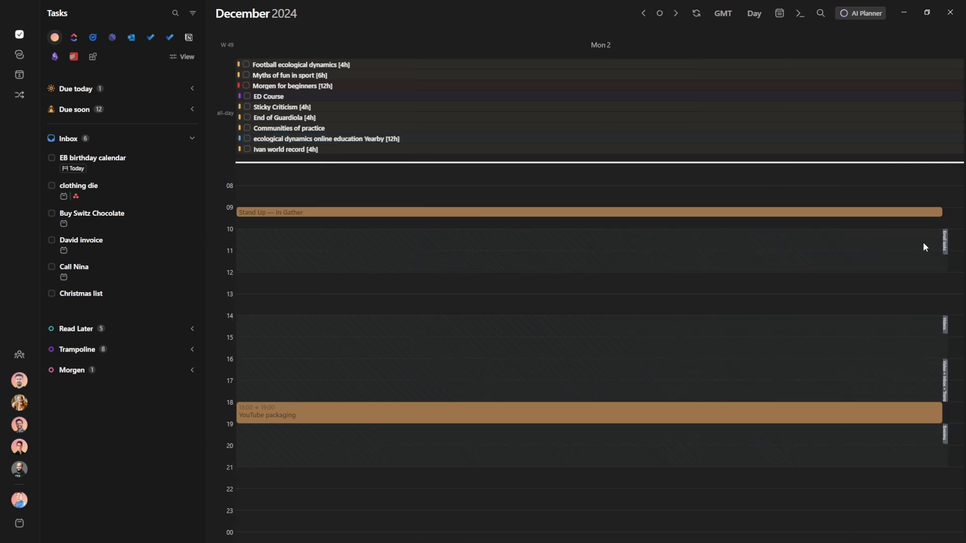
Review the filters of the Email tasks, Videos, Video + Inbox + Trampoline and Evening frames
mouse_move(944, 243)
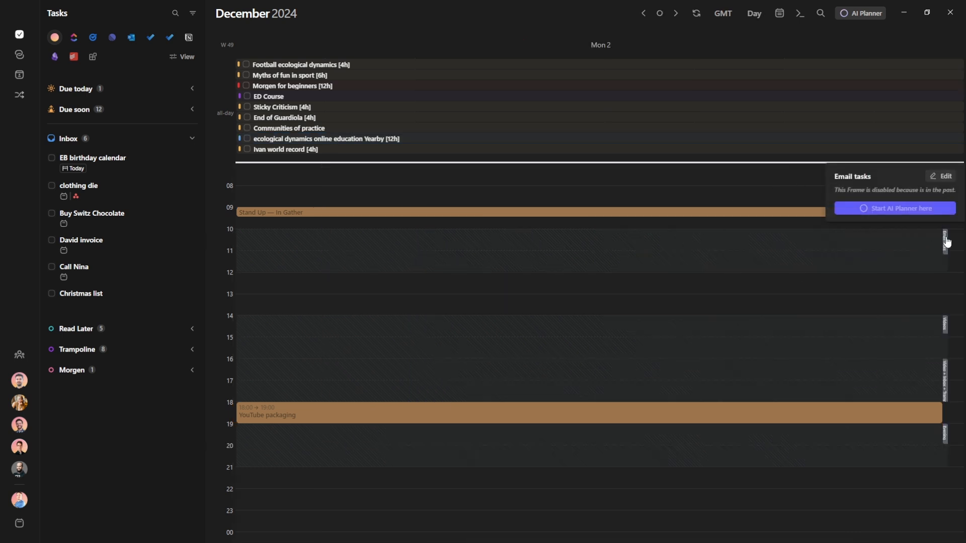
left_click(942, 176)
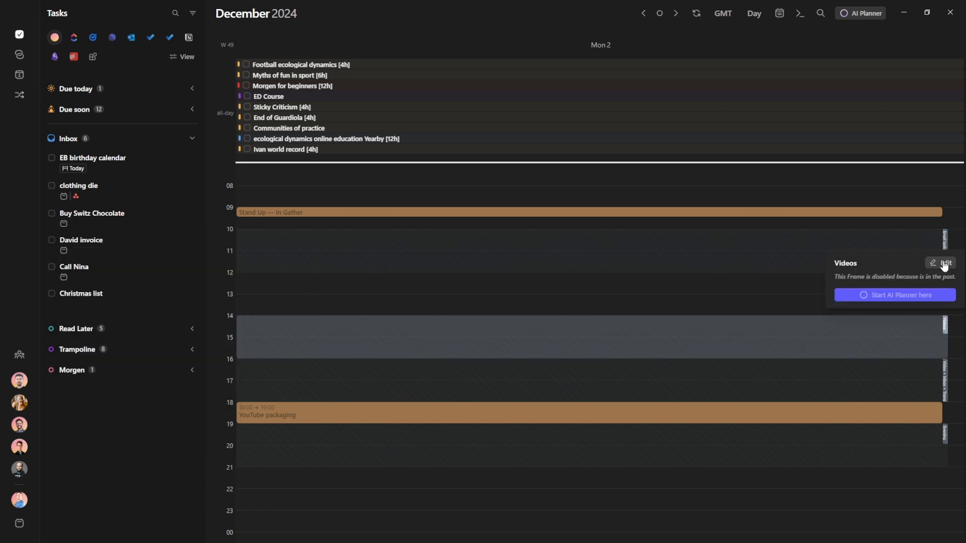
left_click(942, 264)
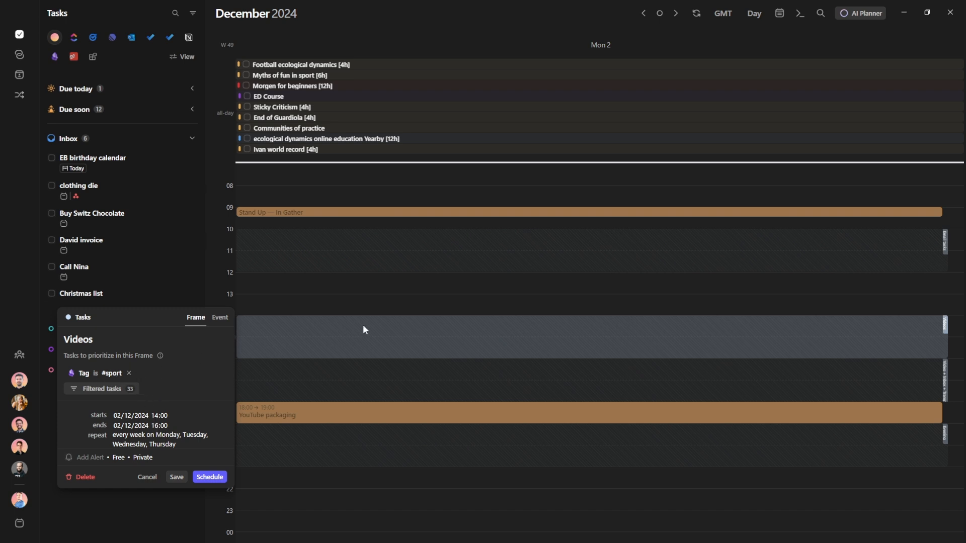
left_click(442, 380)
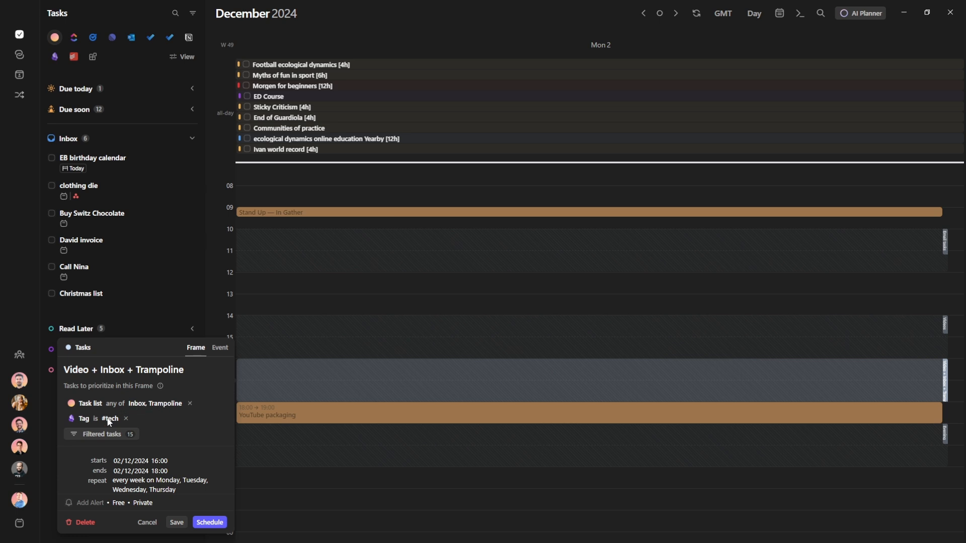
left_click(344, 432)
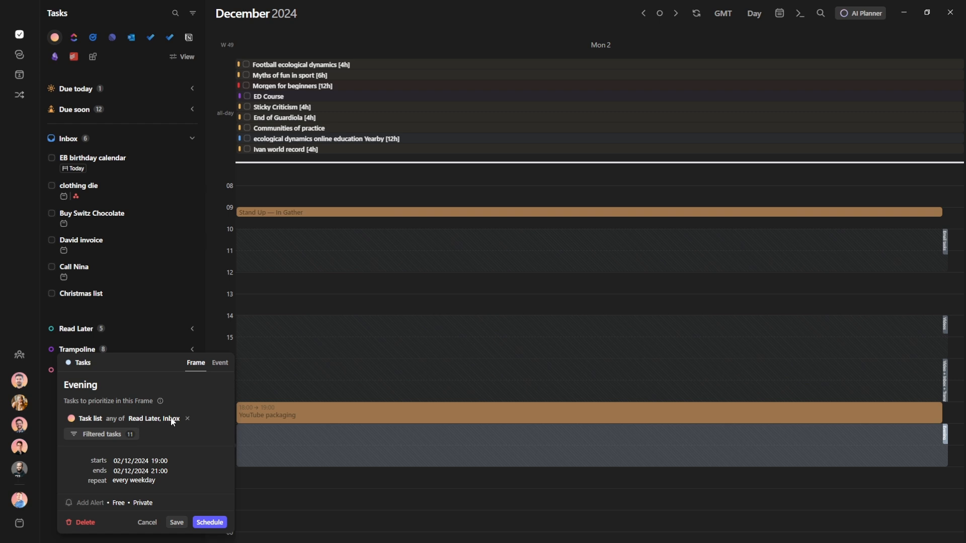
key("Escape")
Back in week view, check the Miscellaneous frame settings and reopen the AI Planner scheduling preview
key("w")
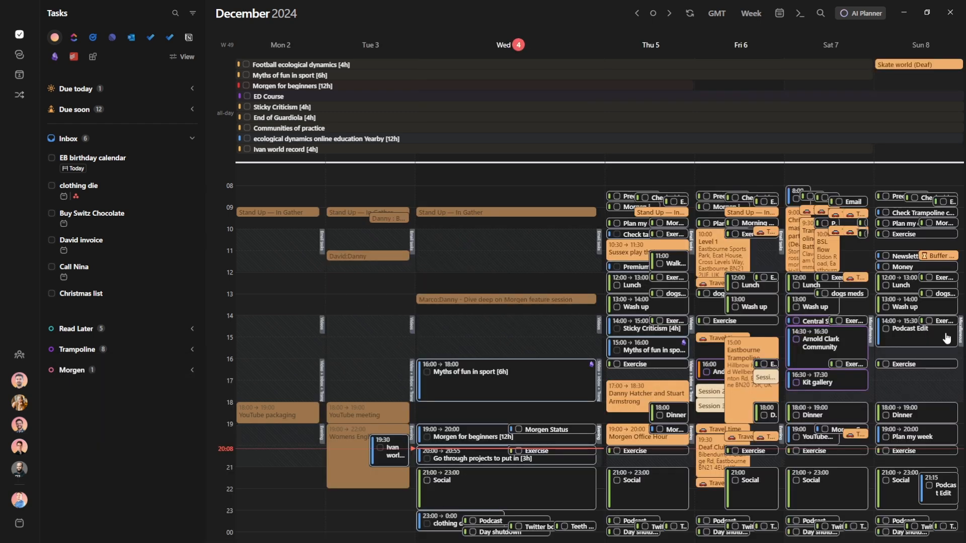
left_click(961, 336)
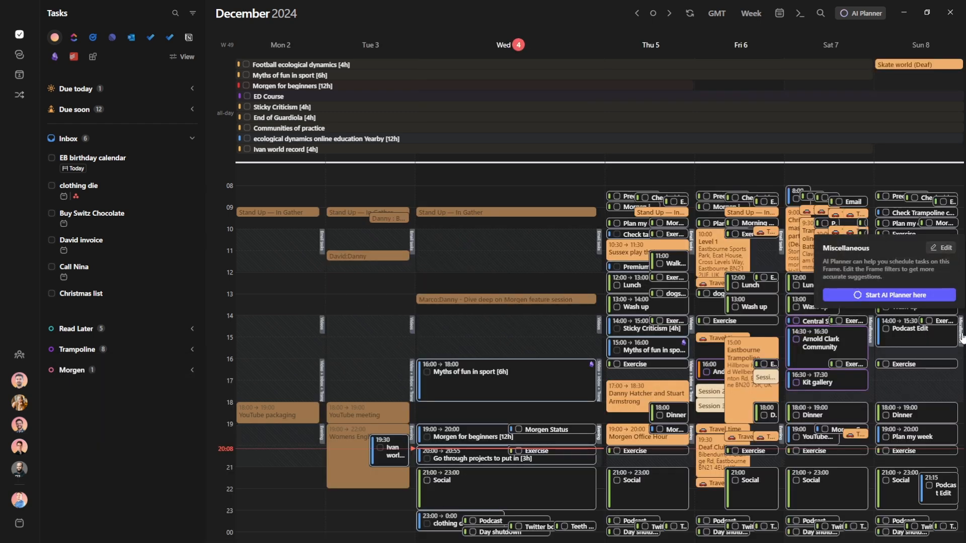
left_click(941, 247)
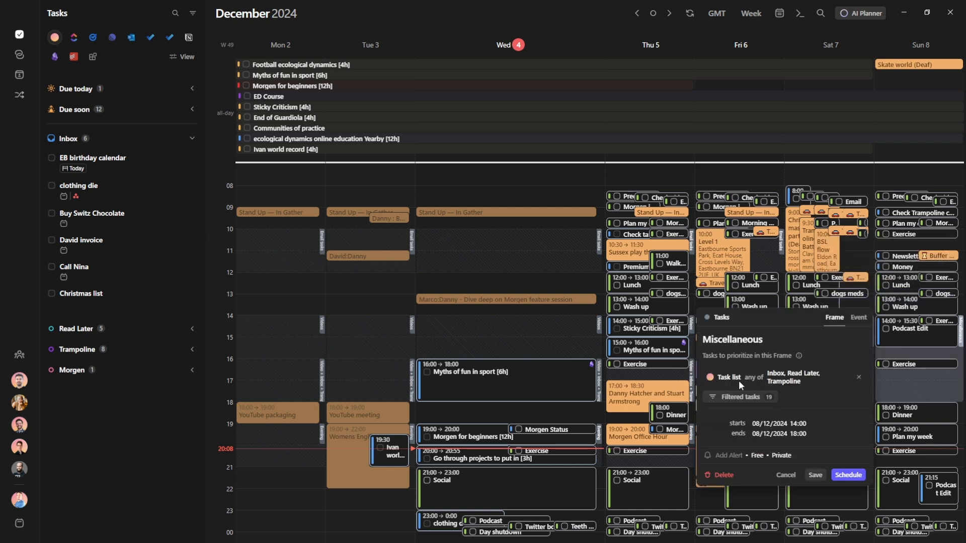
key("Escape")
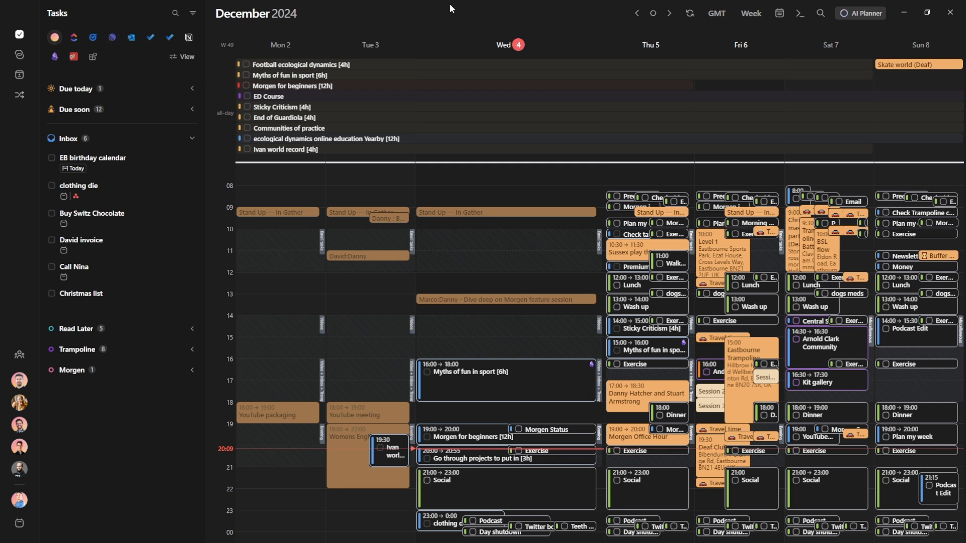
left_click(862, 15)
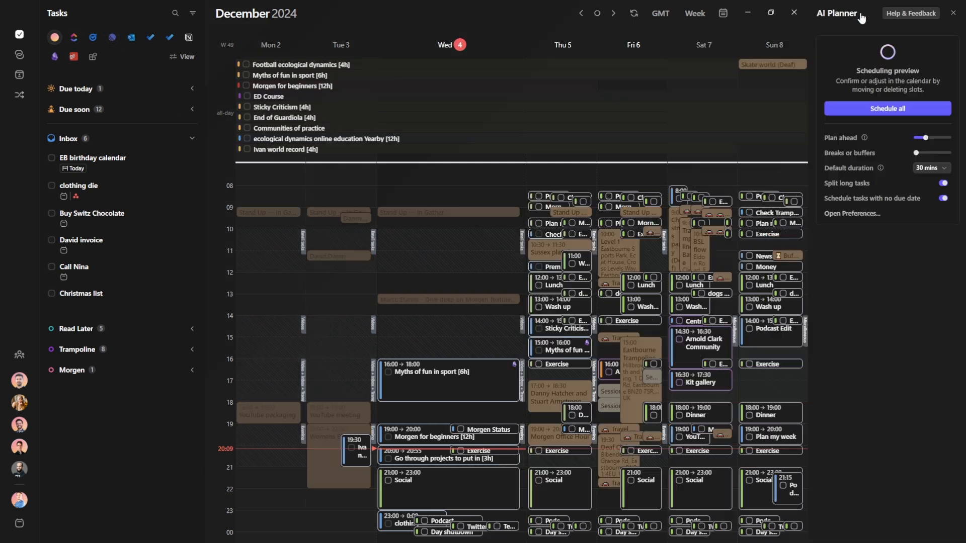